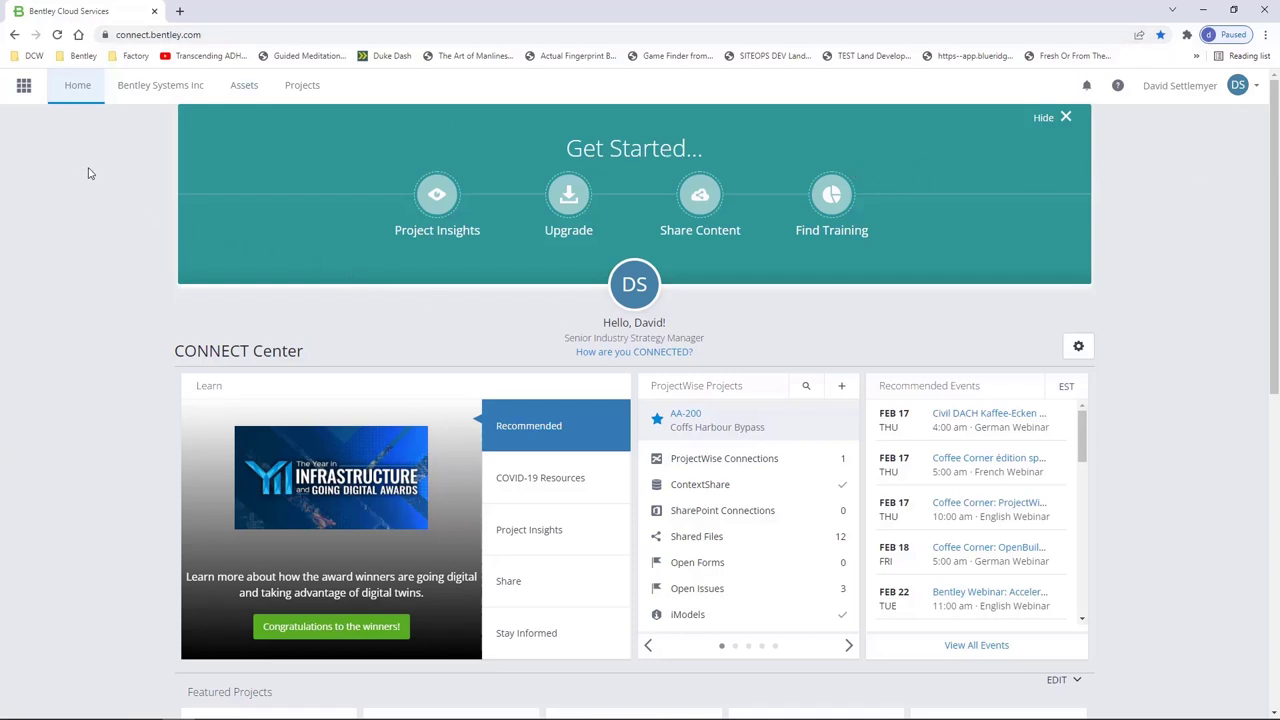
Open the Software Downloads service from the CONNECT Center's list of services.
{"action": "left_click", "coordinate": [24, 88]}
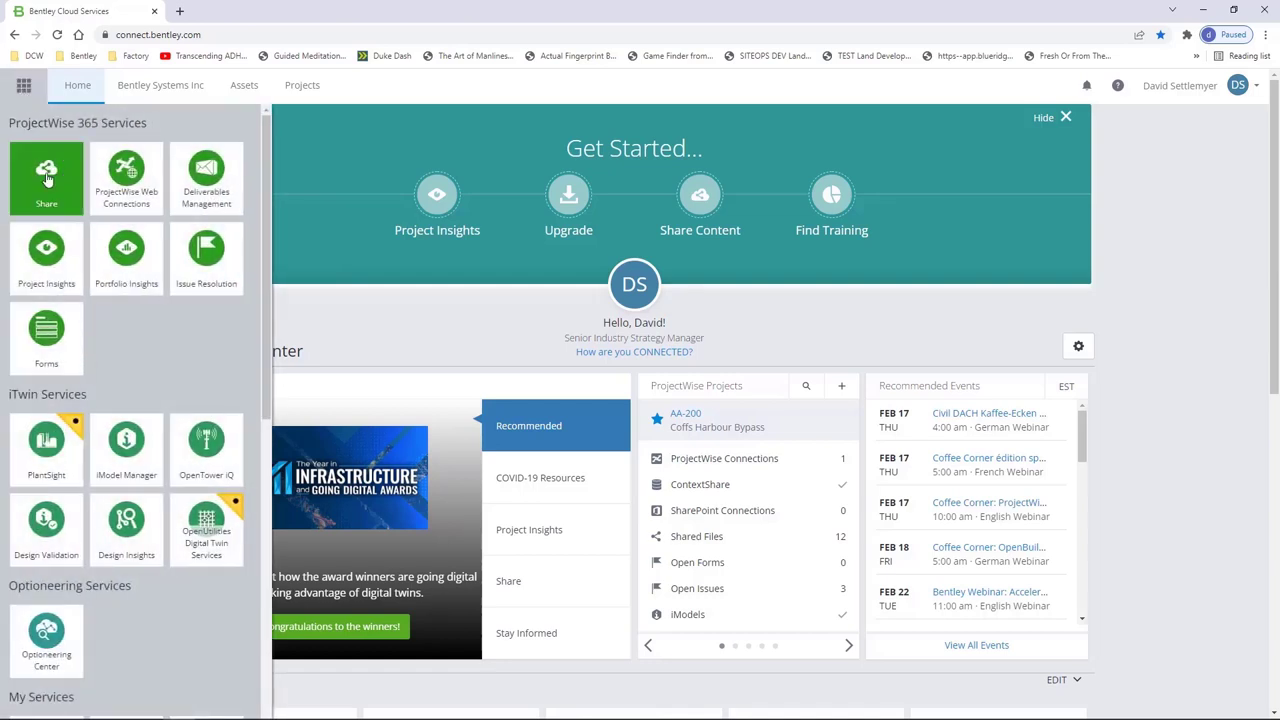
{"action": "scroll", "coordinate": [124, 350], "scroll_direction": "down", "scroll_amount": 2}
{"action": "scroll", "coordinate": [126, 352], "scroll_direction": "down", "scroll_amount": 4}
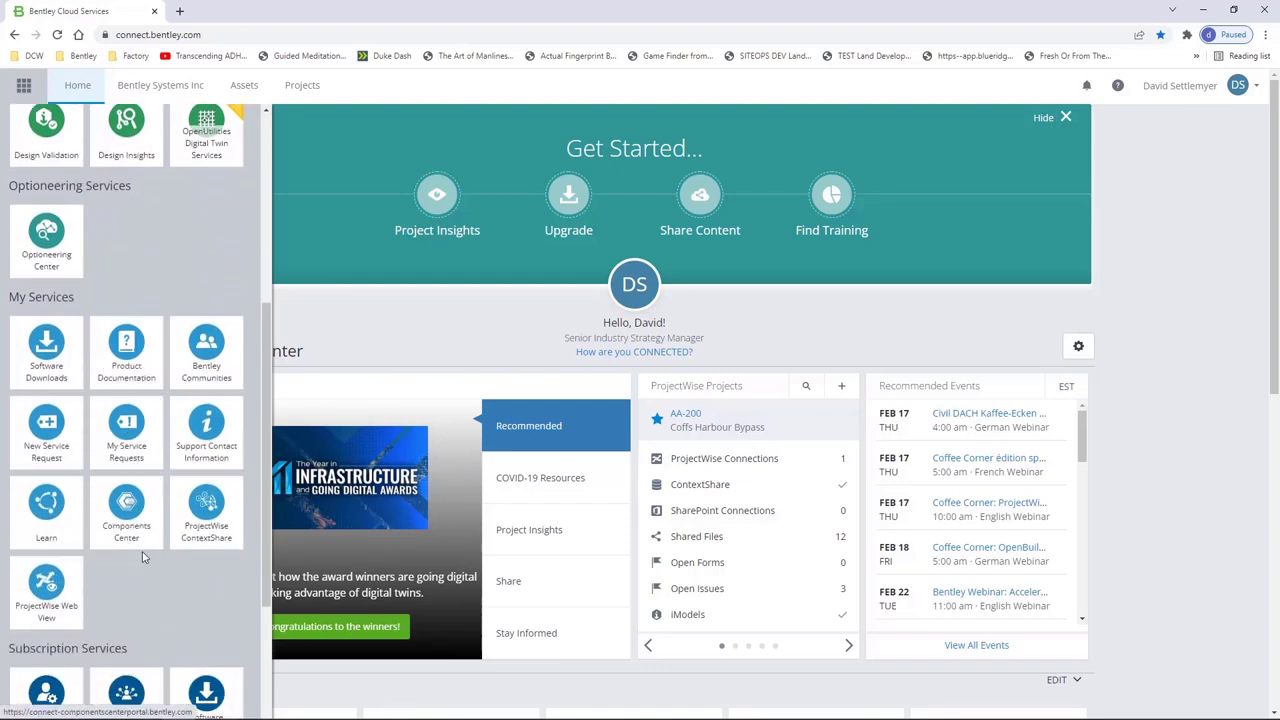
{"action": "left_click", "coordinate": [46, 338]}
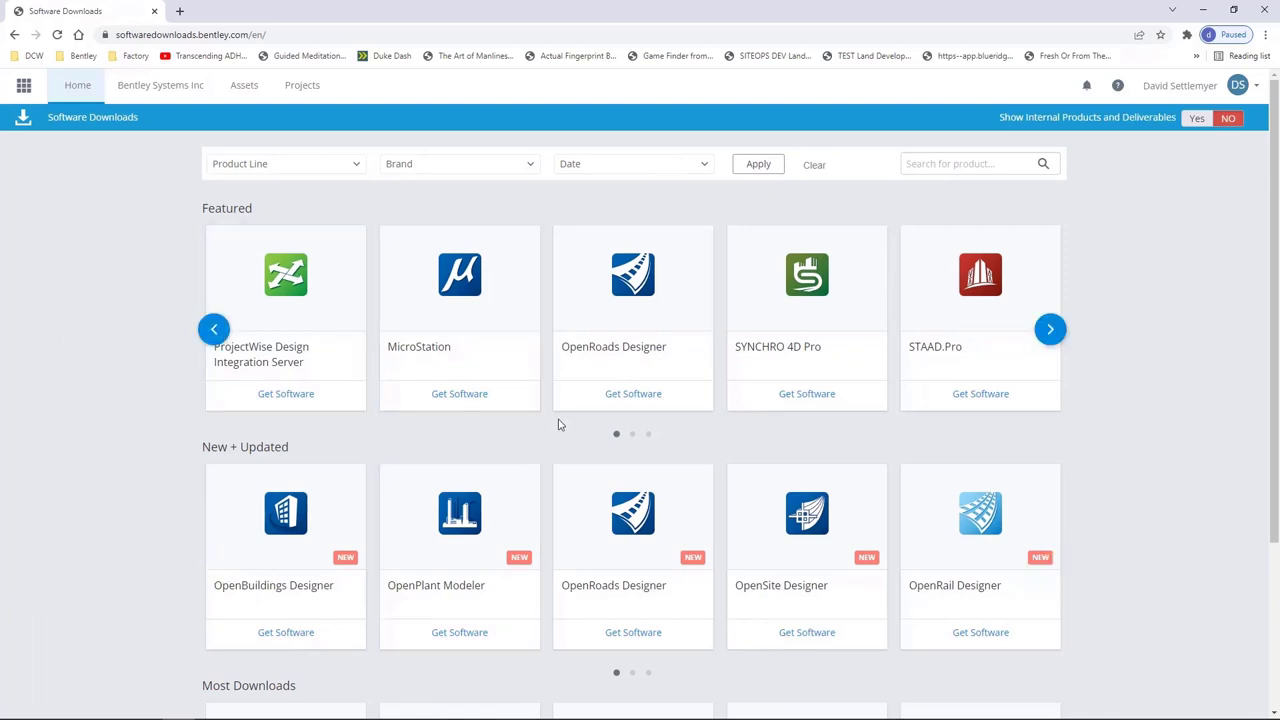
Filter the available software downloads by the OpenSite brand.
{"action": "left_click", "coordinate": [526, 168]}
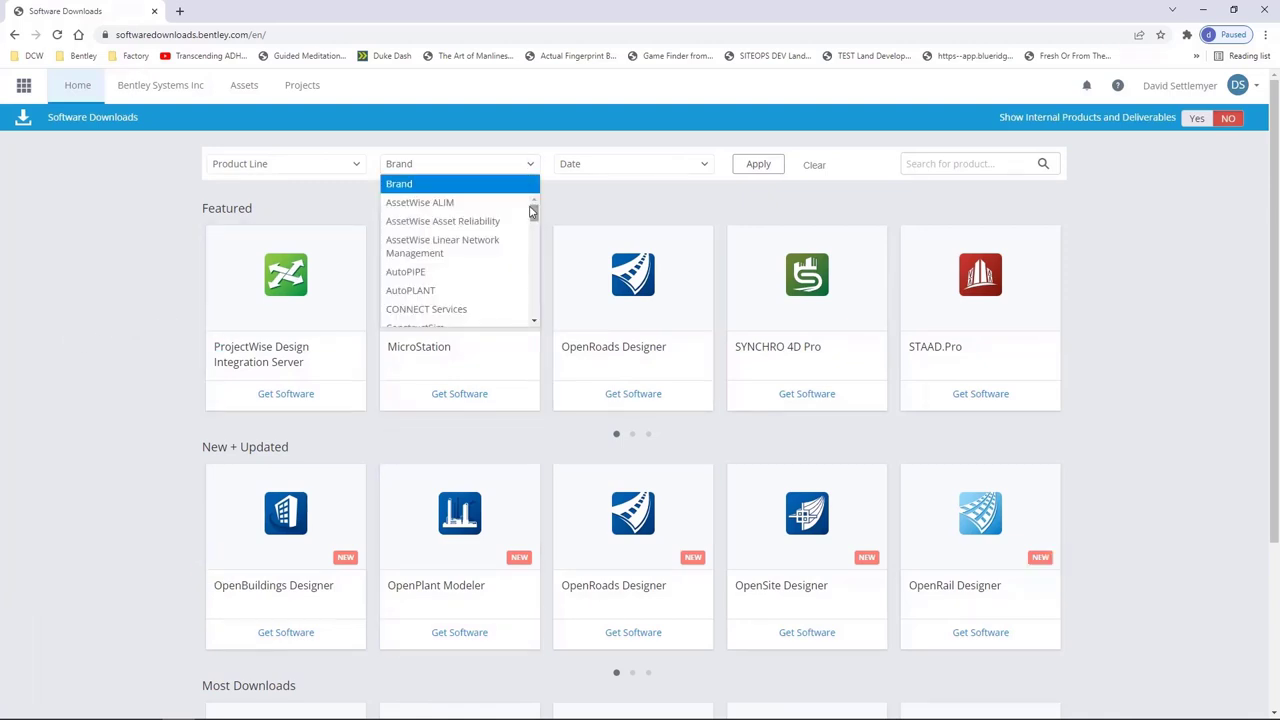
{"action": "left_click_drag", "start_coordinate": [535, 216], "coordinate": [531, 306]}
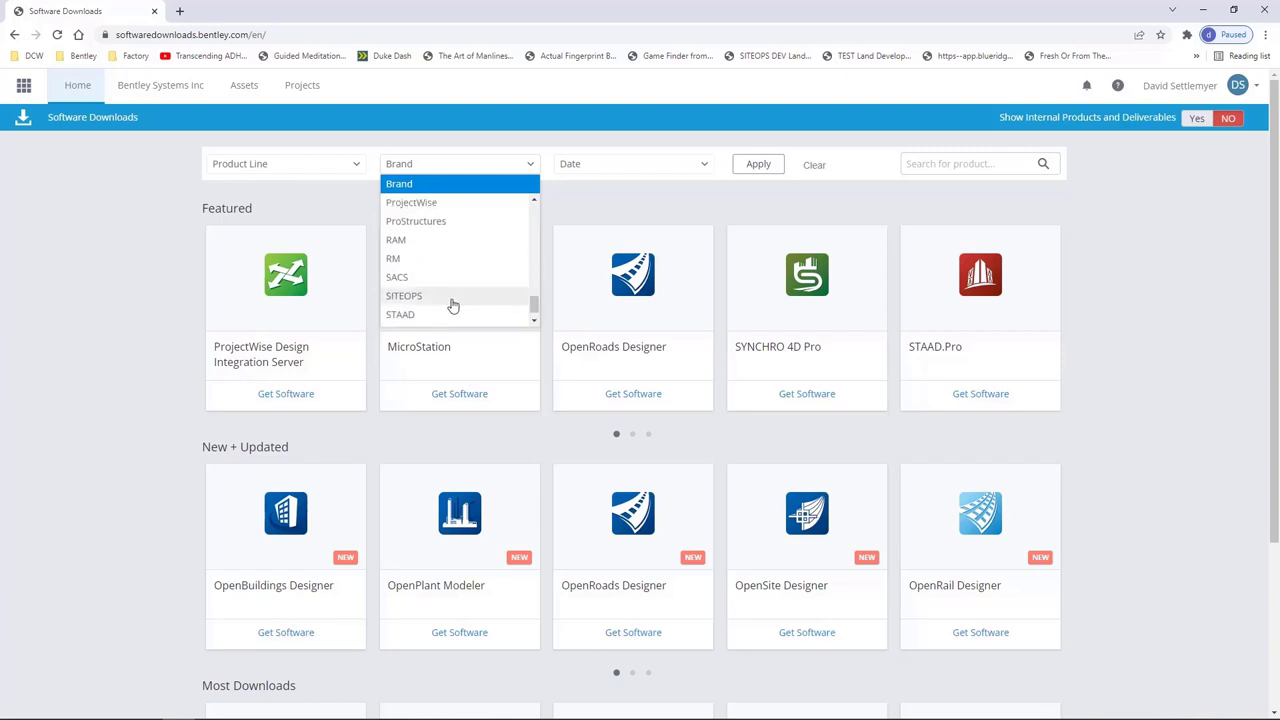
{"action": "left_click_drag", "start_coordinate": [533, 305], "coordinate": [536, 282]}
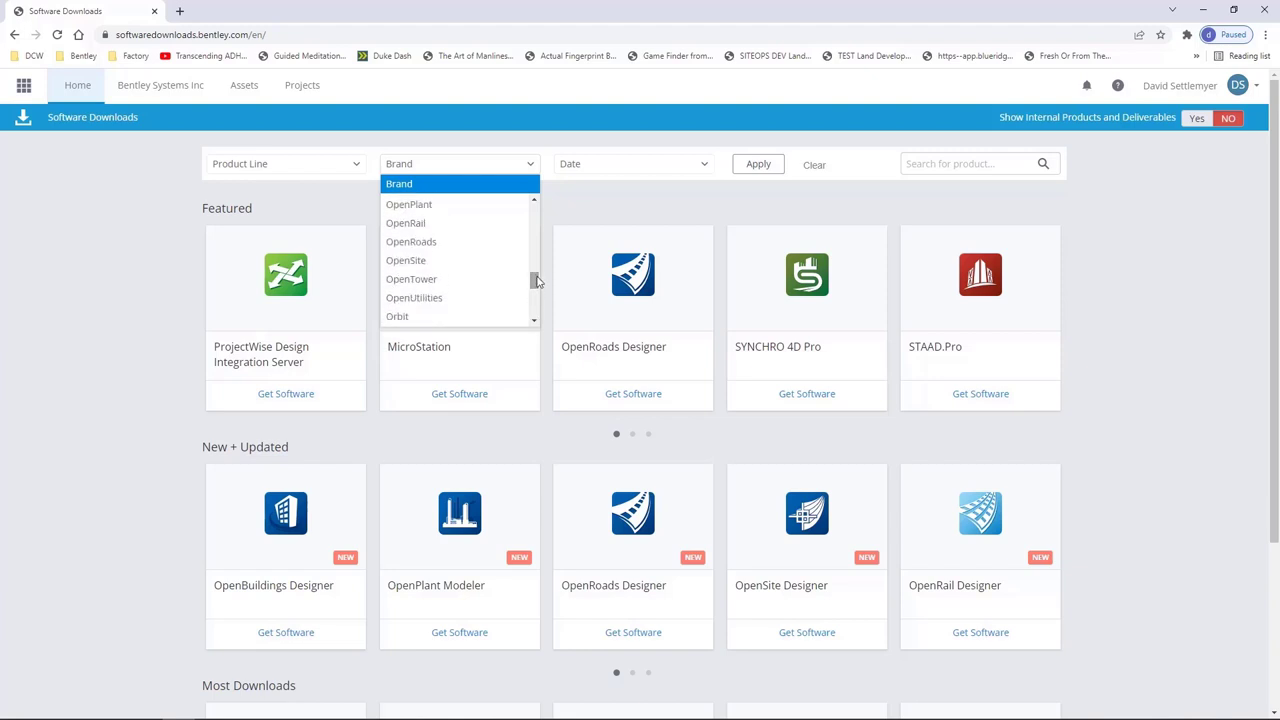
{"action": "left_click", "coordinate": [430, 264]}
{"action": "left_click", "coordinate": [757, 164]}
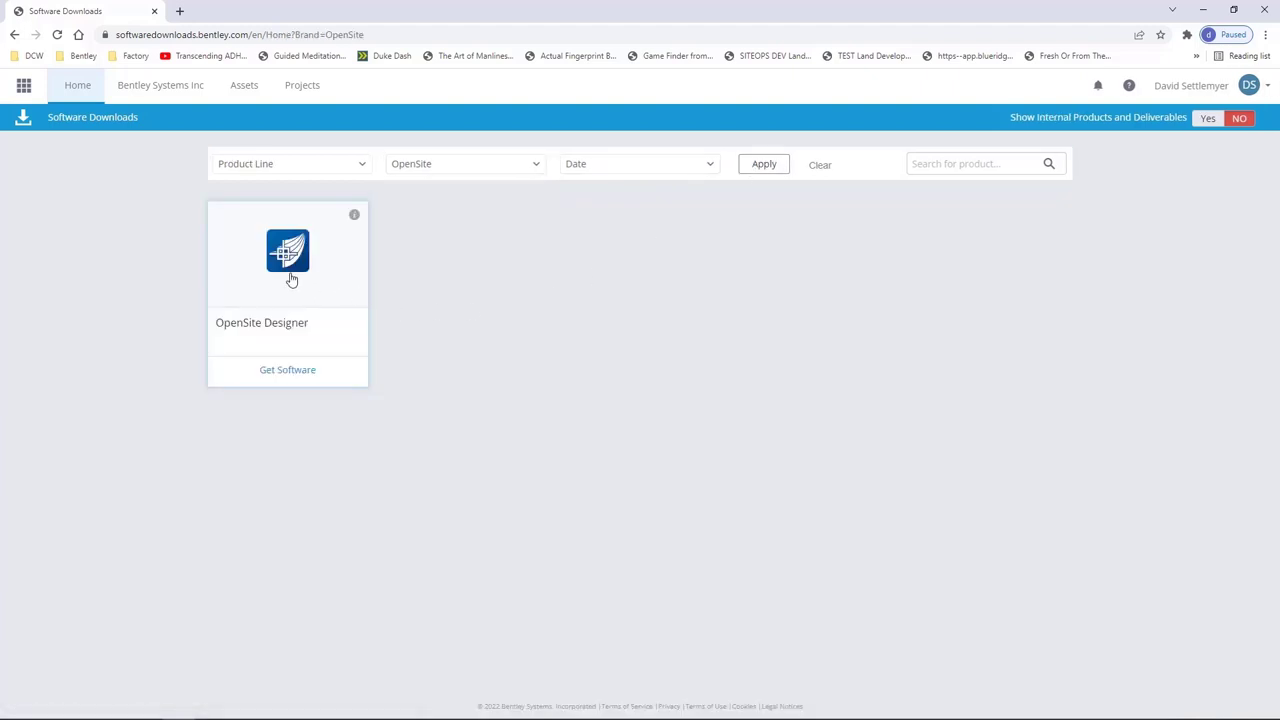
Download the OpenSite Designer CONNECT Edition installer, choosing version 10.10.20.78.
{"action": "left_click", "coordinate": [289, 255]}
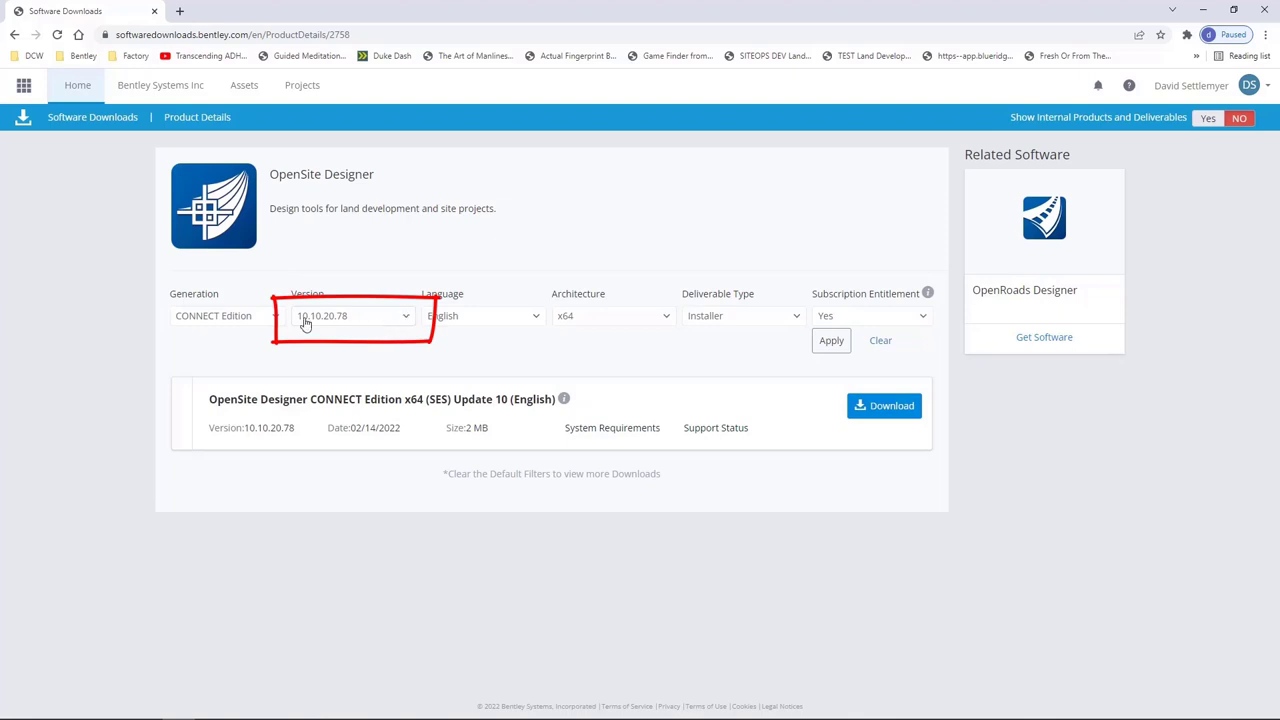
{"action": "left_click", "coordinate": [409, 320]}
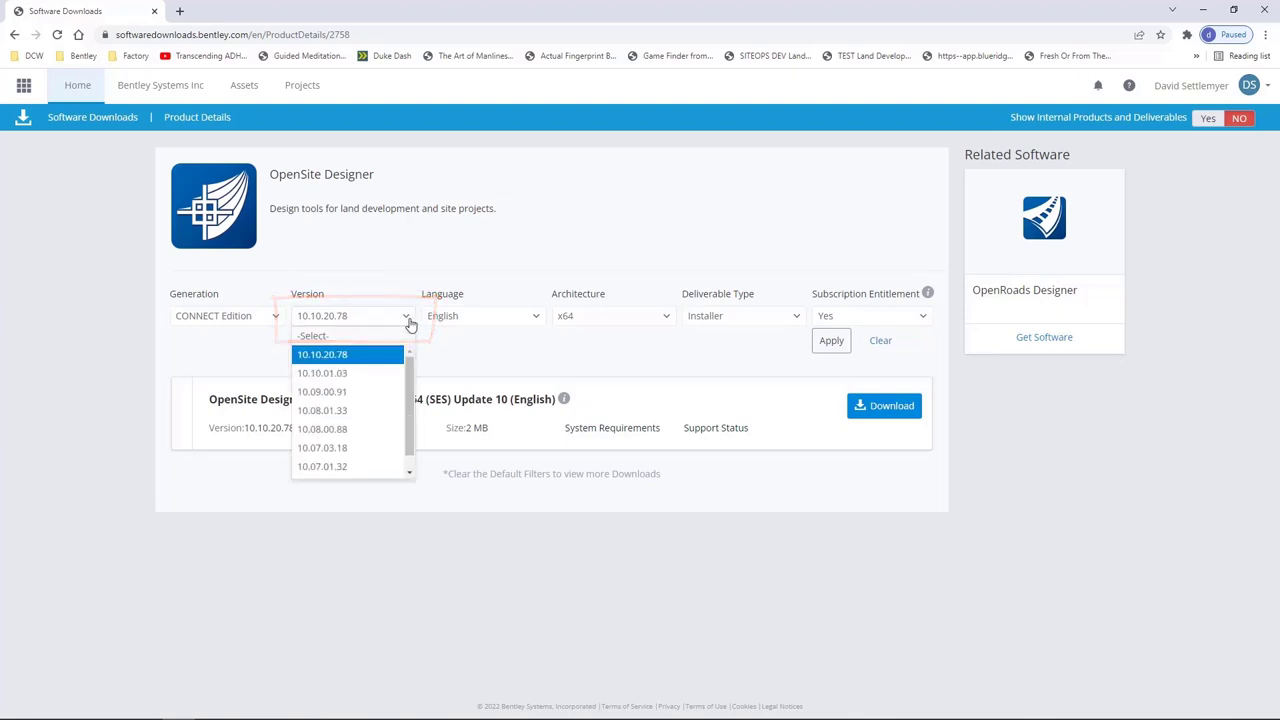
{"action": "left_click", "coordinate": [357, 362]}
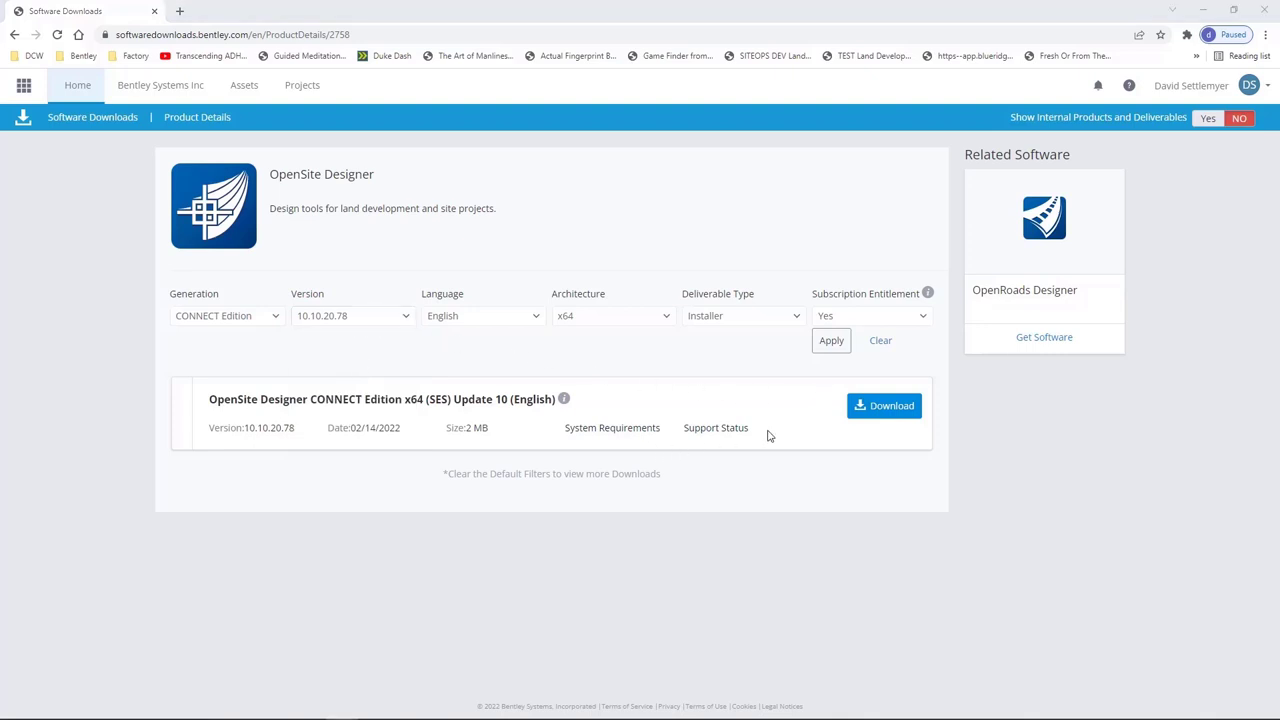
{"action": "left_click", "coordinate": [870, 410]}
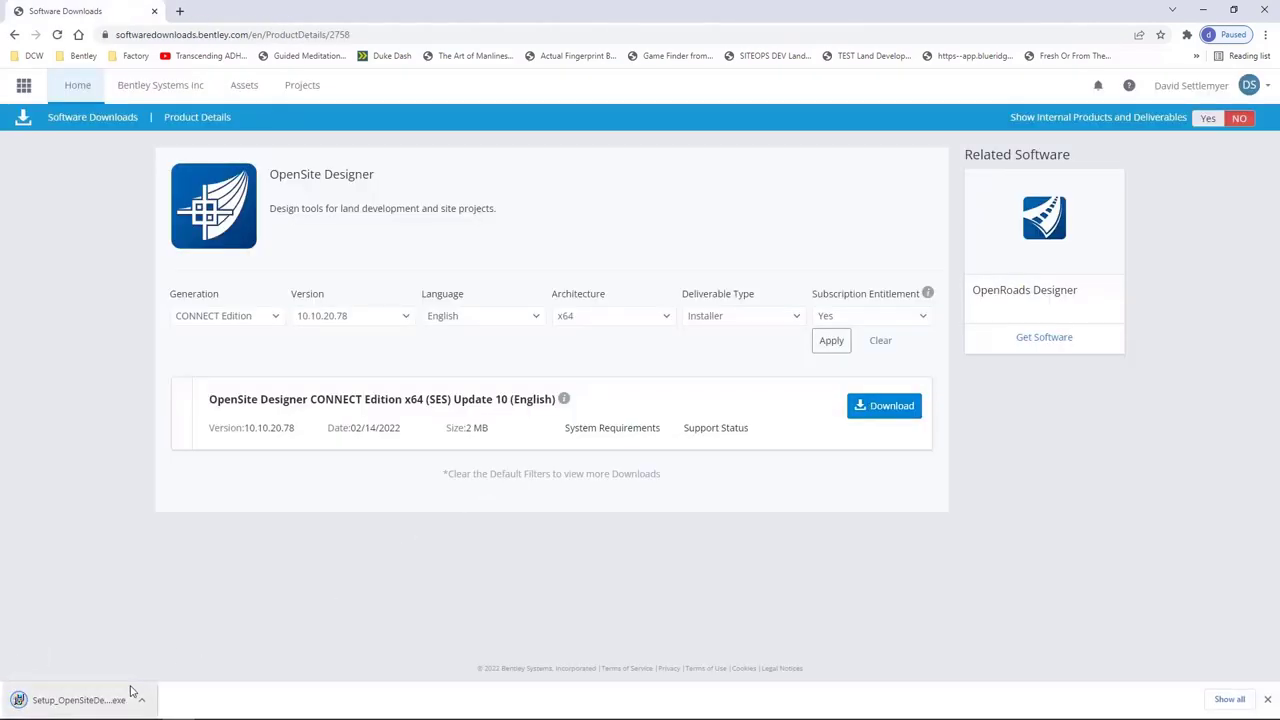
Run the downloaded installer and configure it to include Bentley OpenSite SITEOPS and Bentley LumenRT CONNECT Edition - Update 14, keeping the other default settings.
{"action": "left_click", "coordinate": [141, 700]}
{"action": "left_click", "coordinate": [164, 617]}
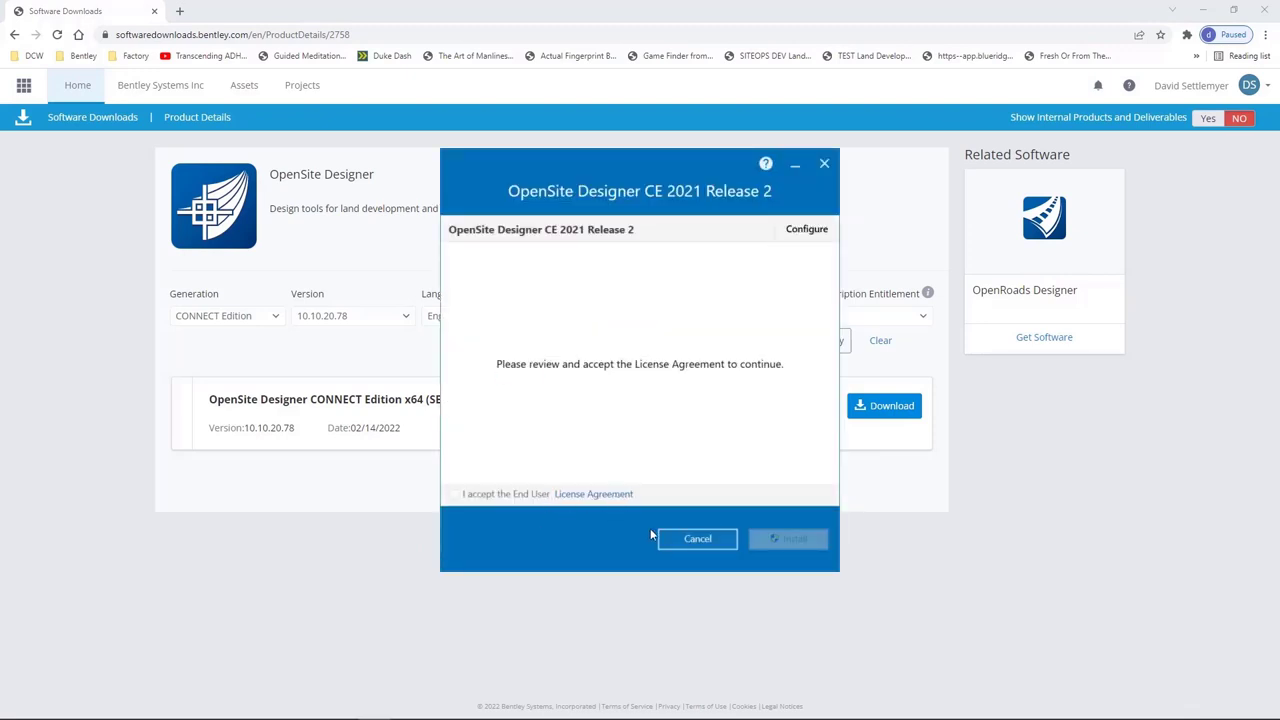
{"action": "left_click", "coordinate": [802, 230]}
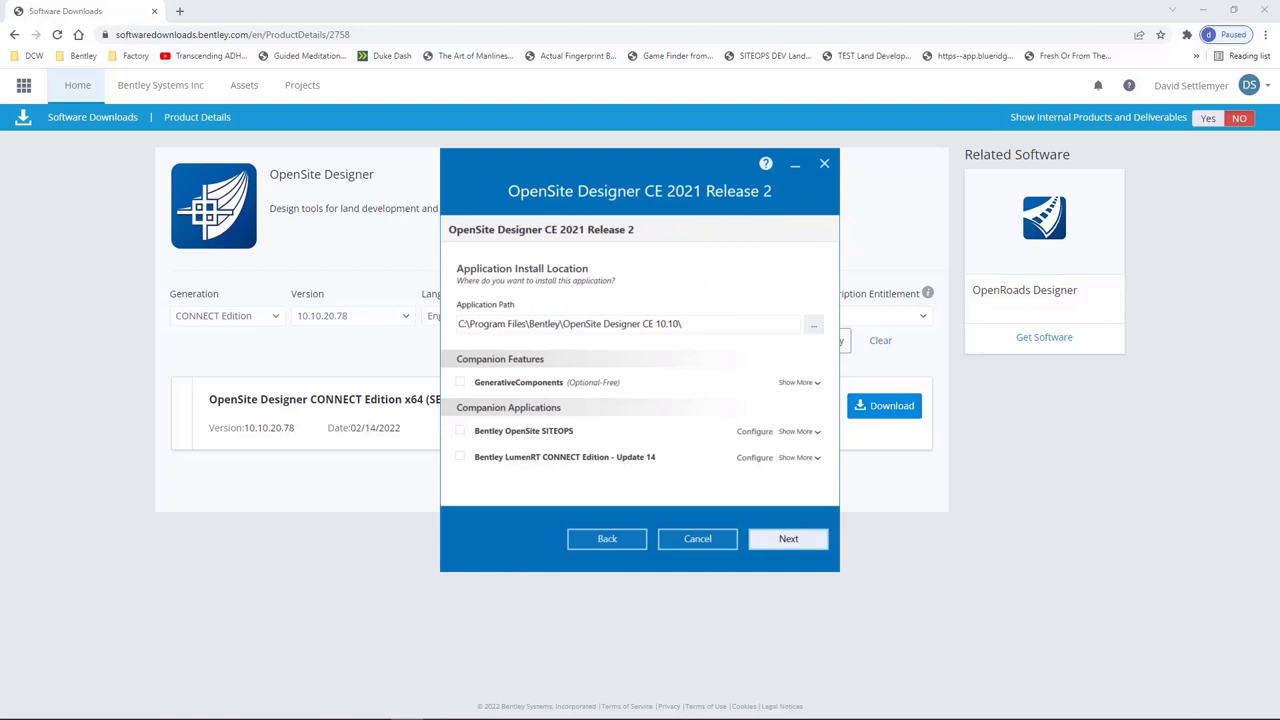
{"action": "left_click", "coordinate": [460, 431]}
{"action": "left_click", "coordinate": [460, 457]}
{"action": "left_click", "coordinate": [759, 539]}
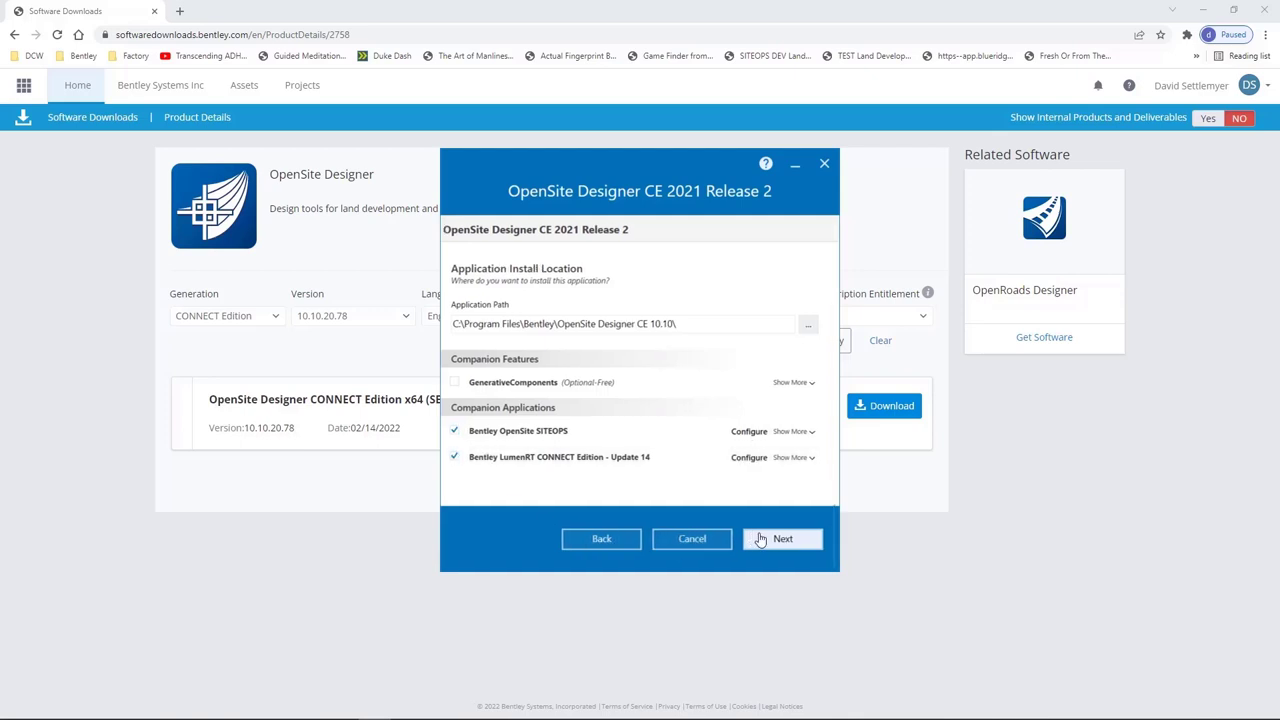
{"action": "left_click", "coordinate": [759, 539]}
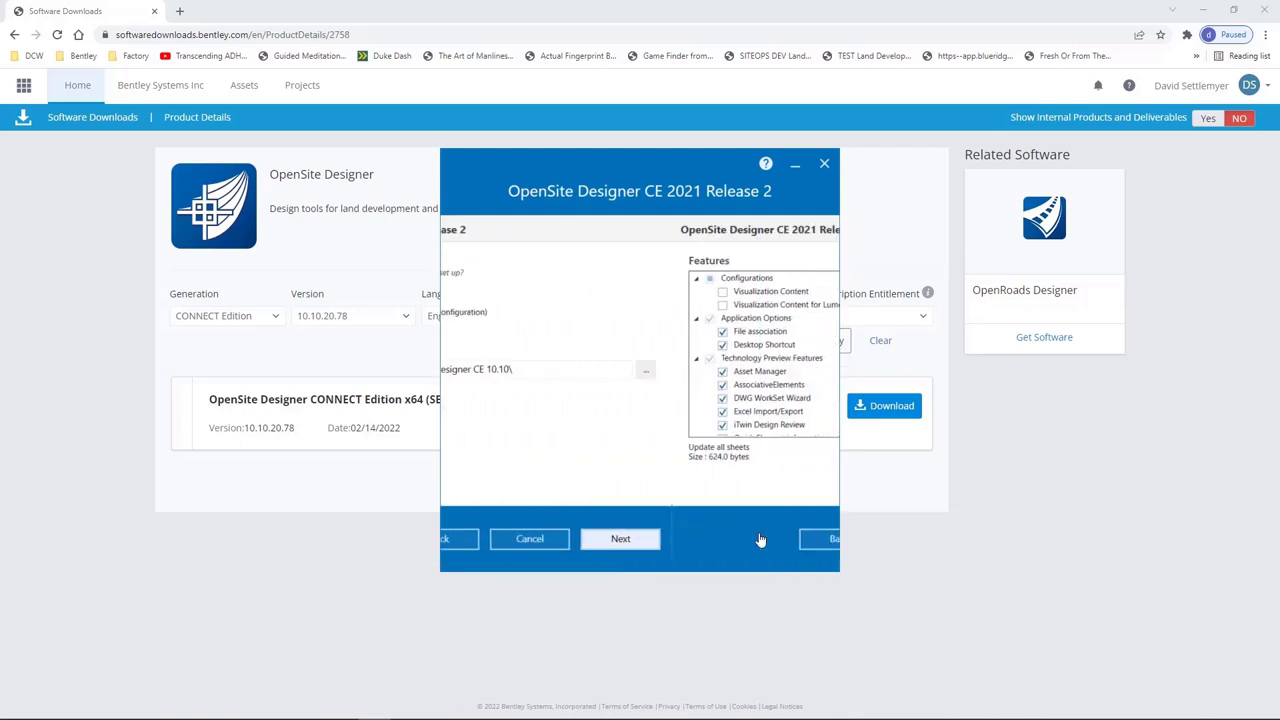
{"action": "left_click", "coordinate": [760, 539]}
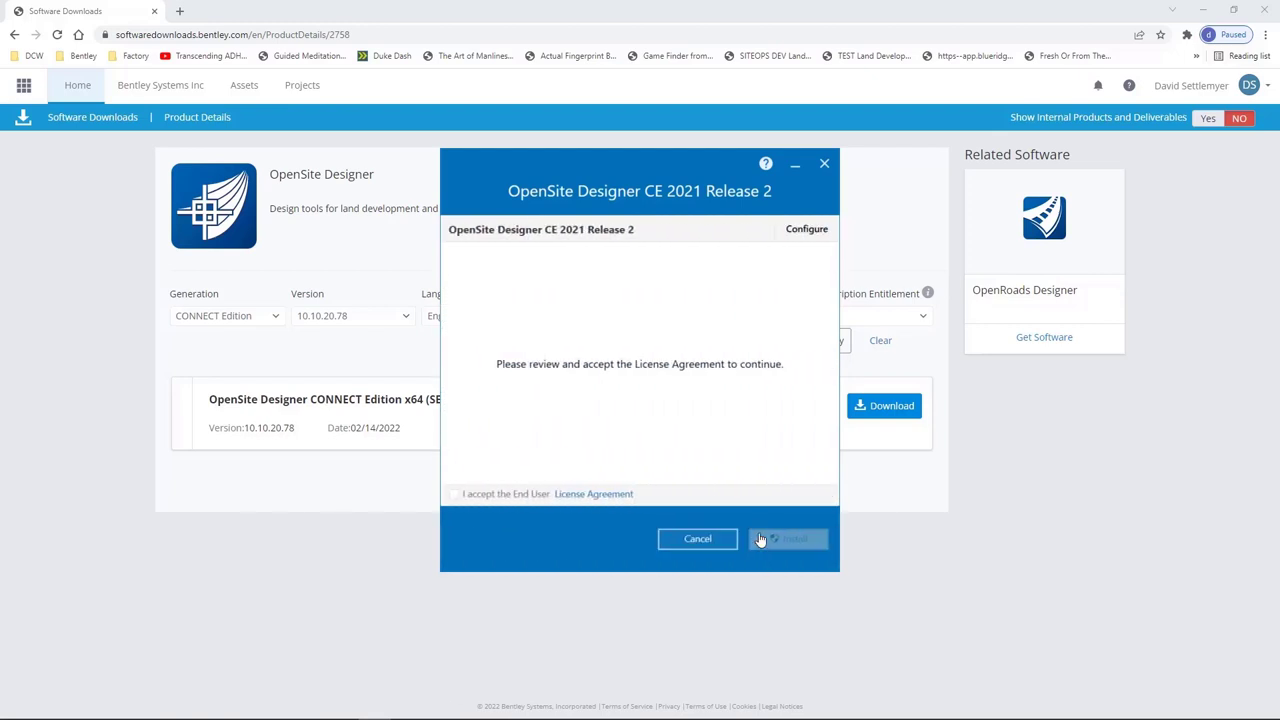
Accept the End User License Agreement and start the installation, allowing the installer to make changes to the device.
{"action": "left_click", "coordinate": [454, 494]}
{"action": "left_click", "coordinate": [790, 539]}
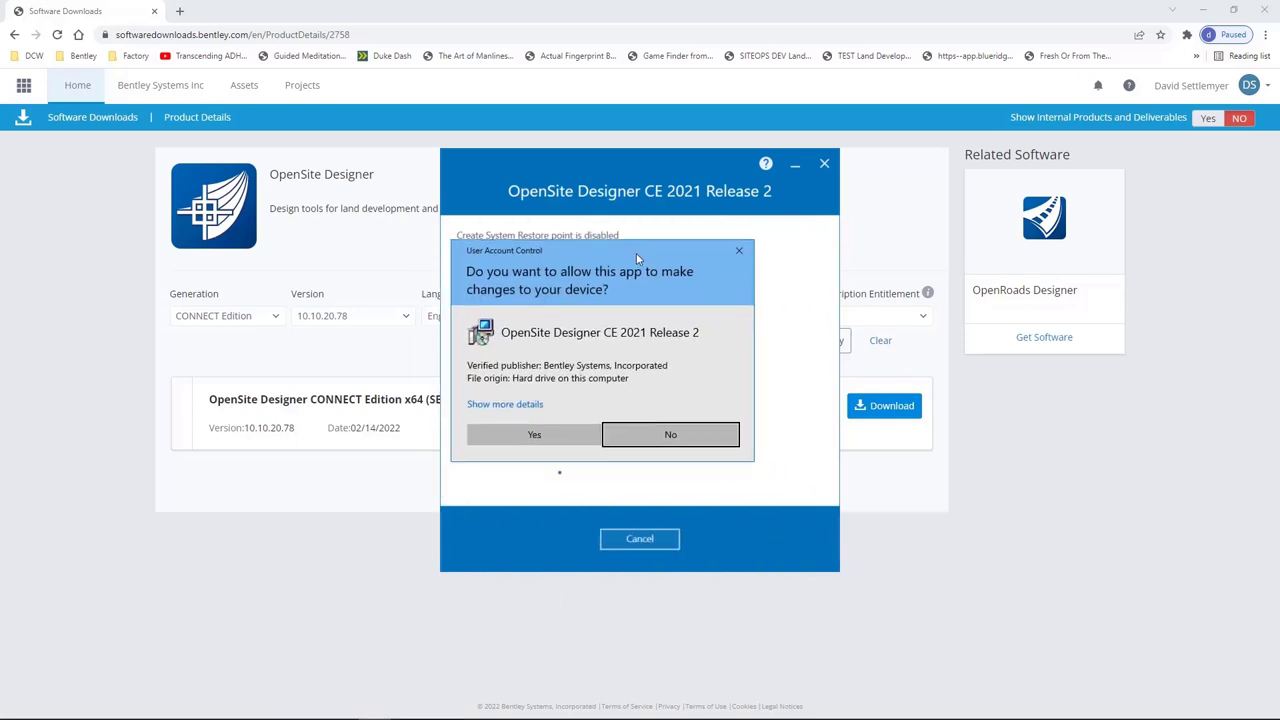
{"action": "left_click", "coordinate": [568, 438]}
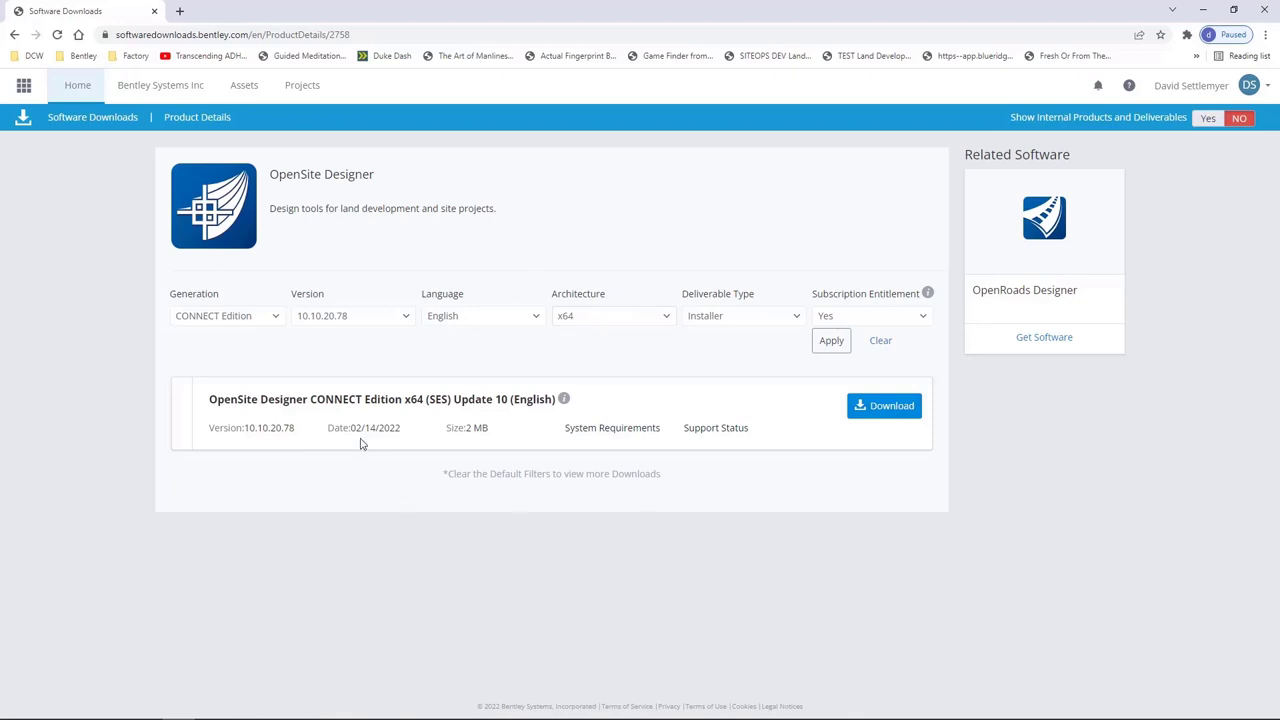
Find OpenSite SITEOPS with the Windows search and launch it.
{"action": "mouse_move", "coordinate": [74, 709]}
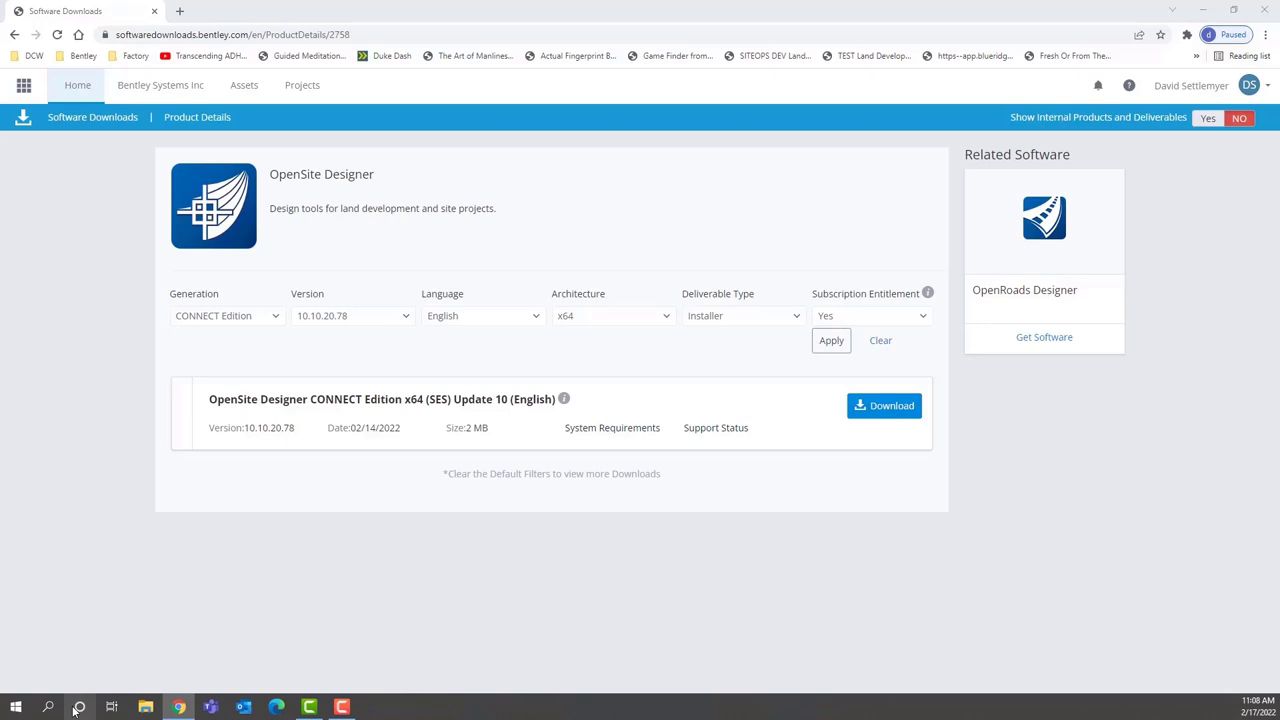
{"action": "left_click", "coordinate": [48, 707]}
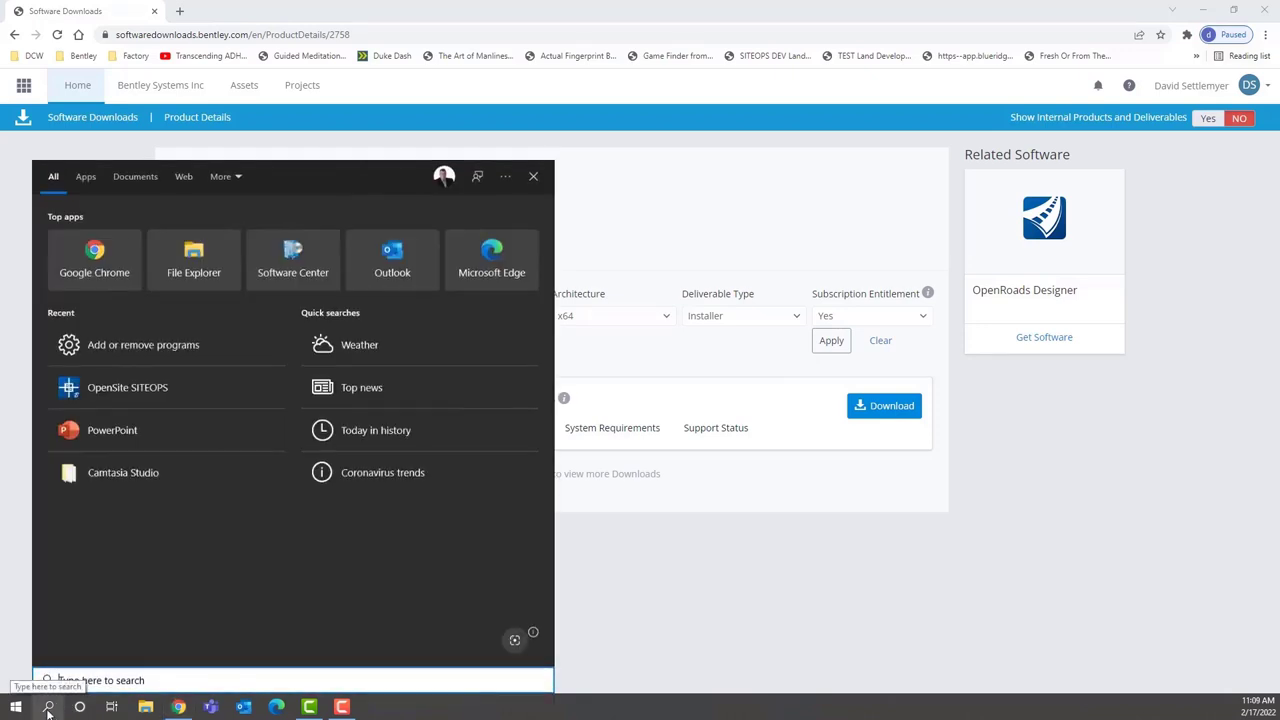
{"action": "type", "text": "siteo"}
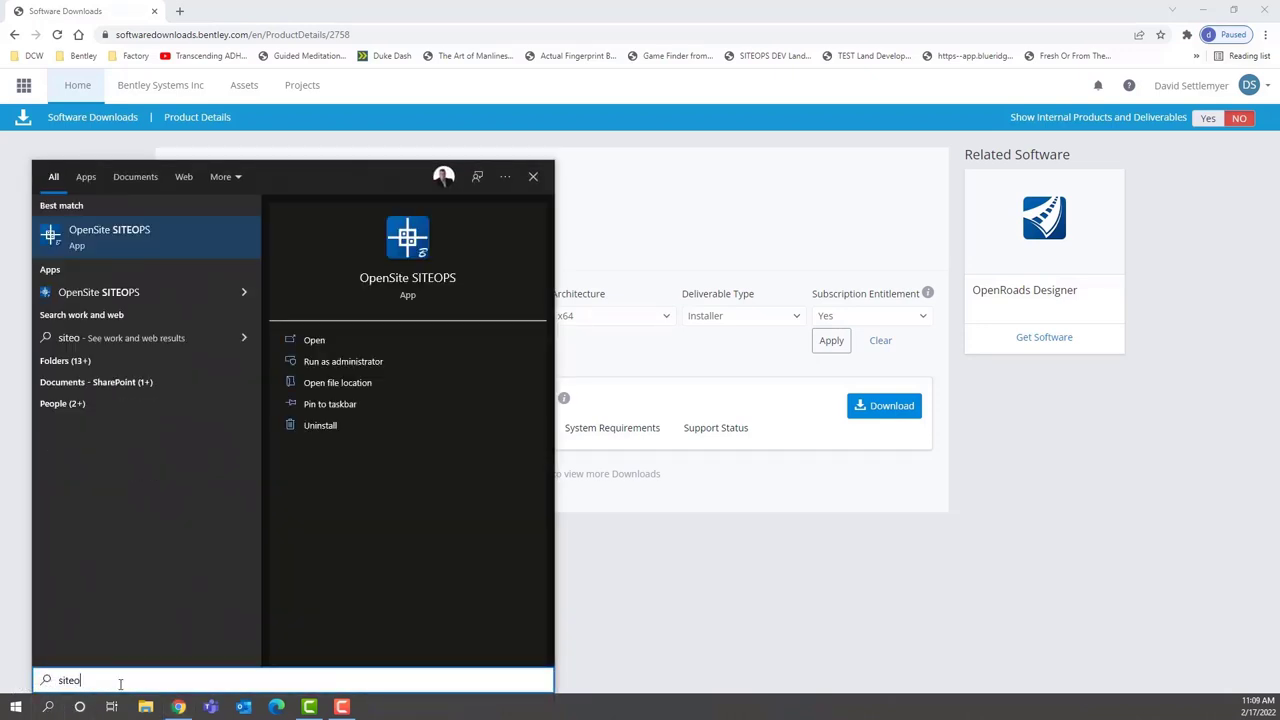
{"action": "left_click", "coordinate": [91, 232]}
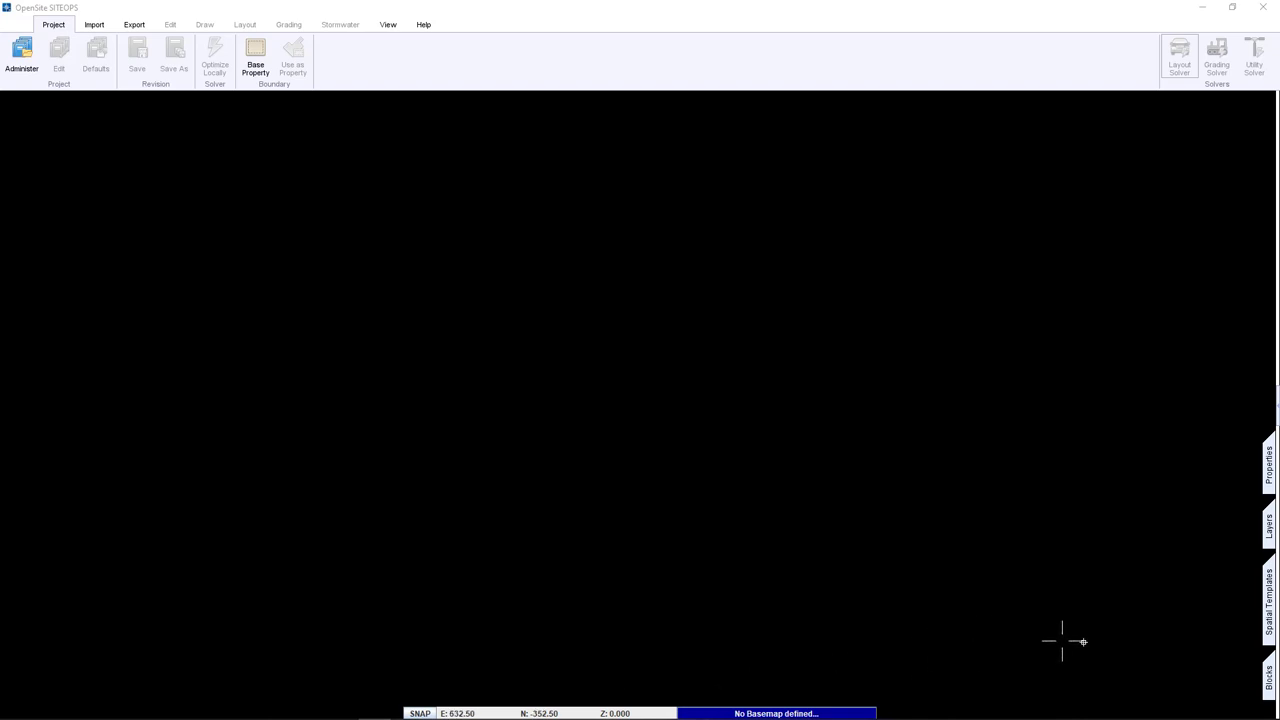
{"action": "left_click", "coordinate": [1268, 674]}
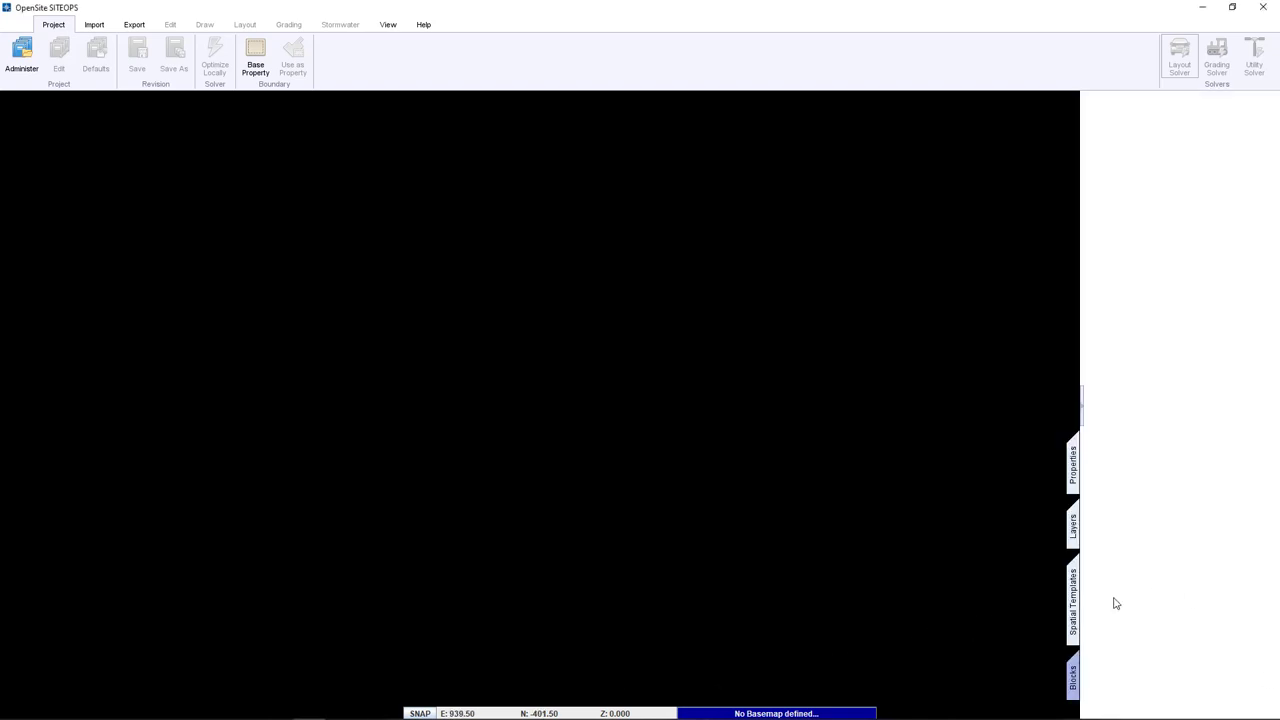
{"action": "left_click", "coordinate": [1073, 600]}
{"action": "left_click", "coordinate": [1070, 540]}
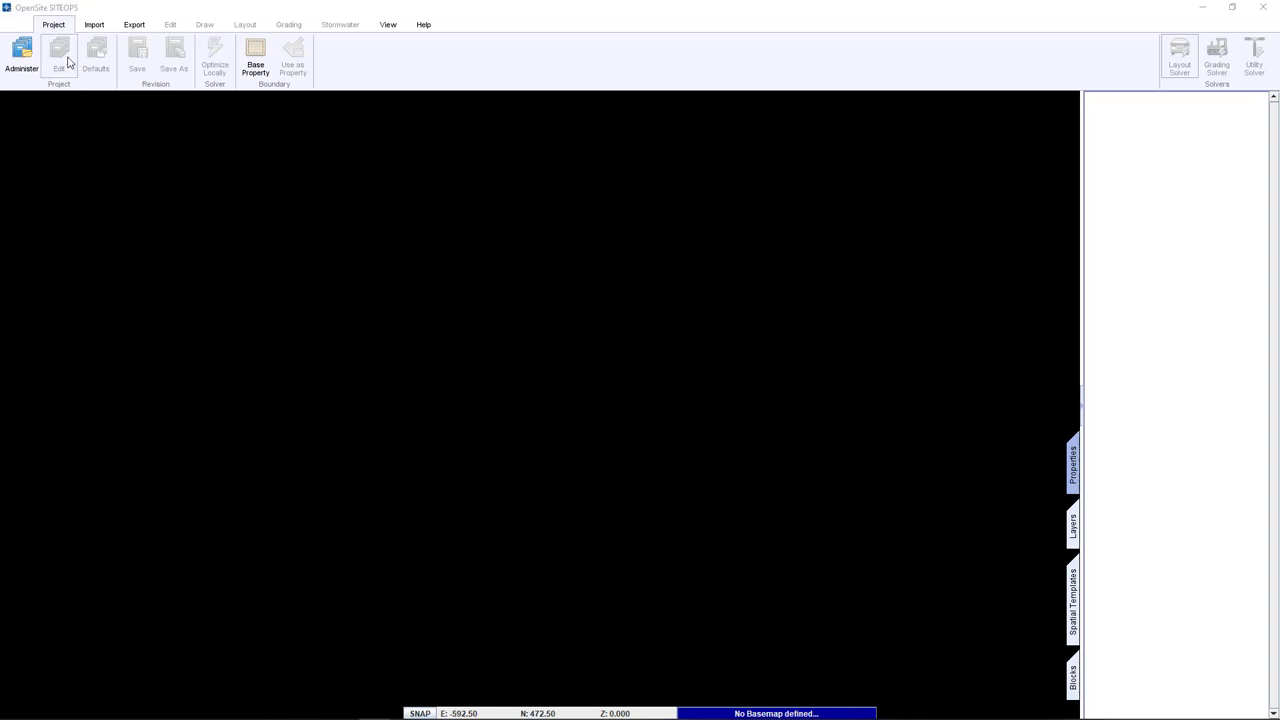
Create a new project named Training with the Imperial locale.
{"action": "left_click", "coordinate": [35, 55]}
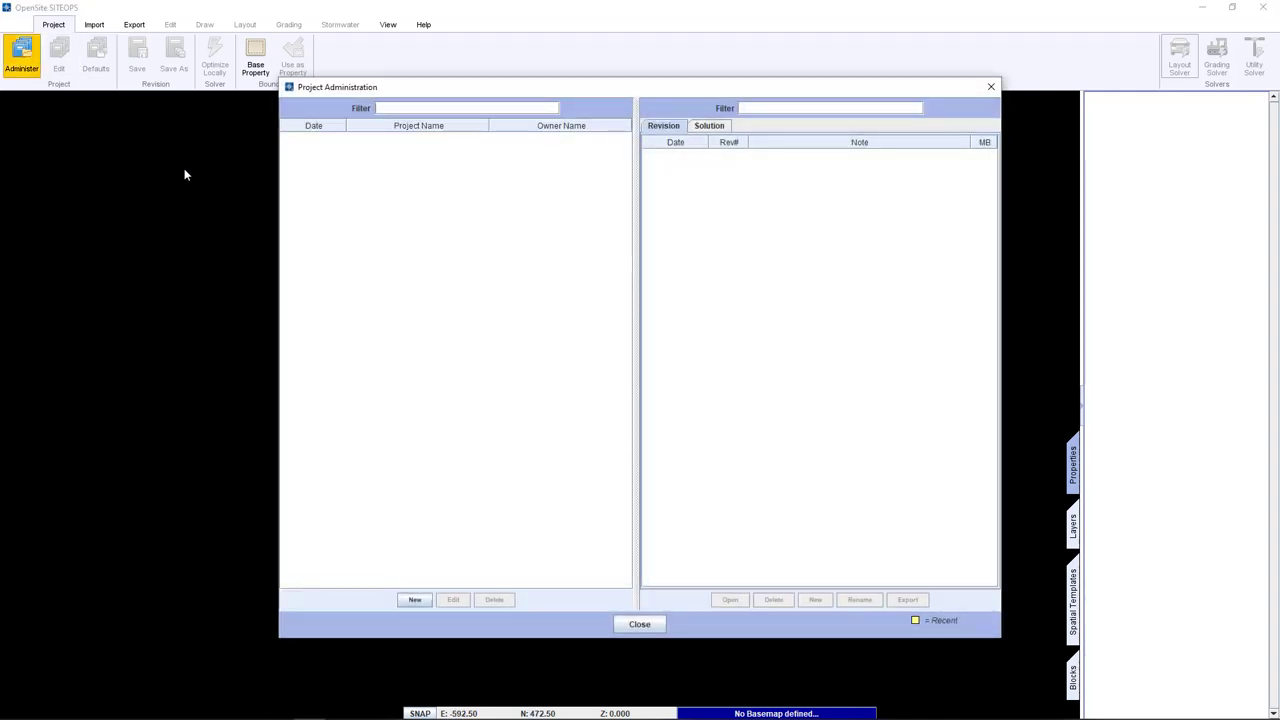
{"action": "left_click", "coordinate": [416, 599]}
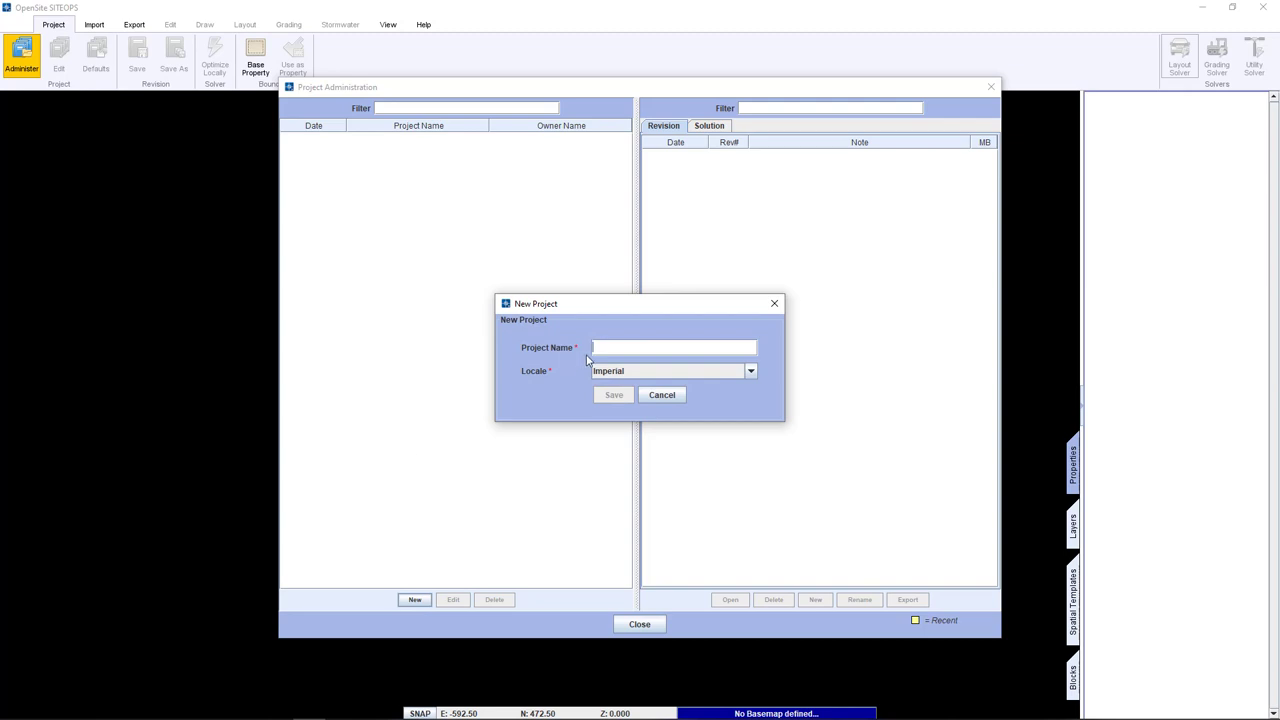
{"action": "type", "text": "Training"}
{"action": "left_click", "coordinate": [606, 374]}
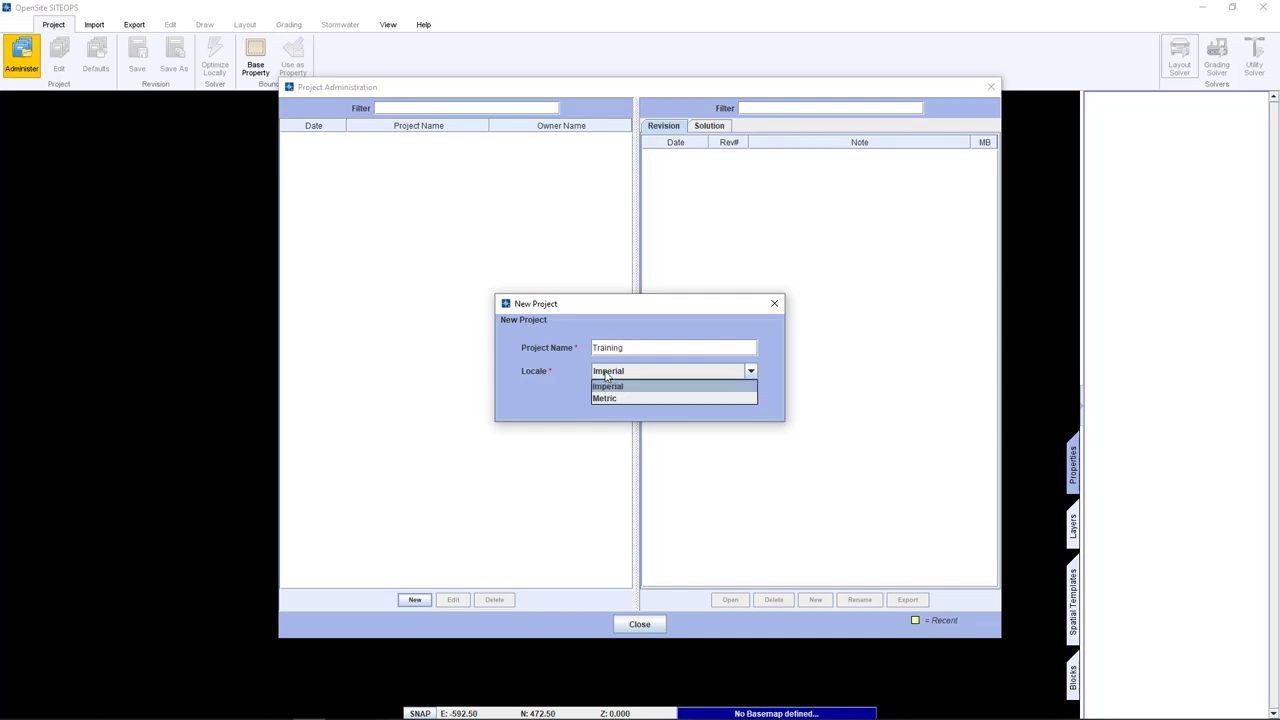
{"action": "left_click", "coordinate": [606, 386]}
{"action": "left_click", "coordinate": [604, 395]}
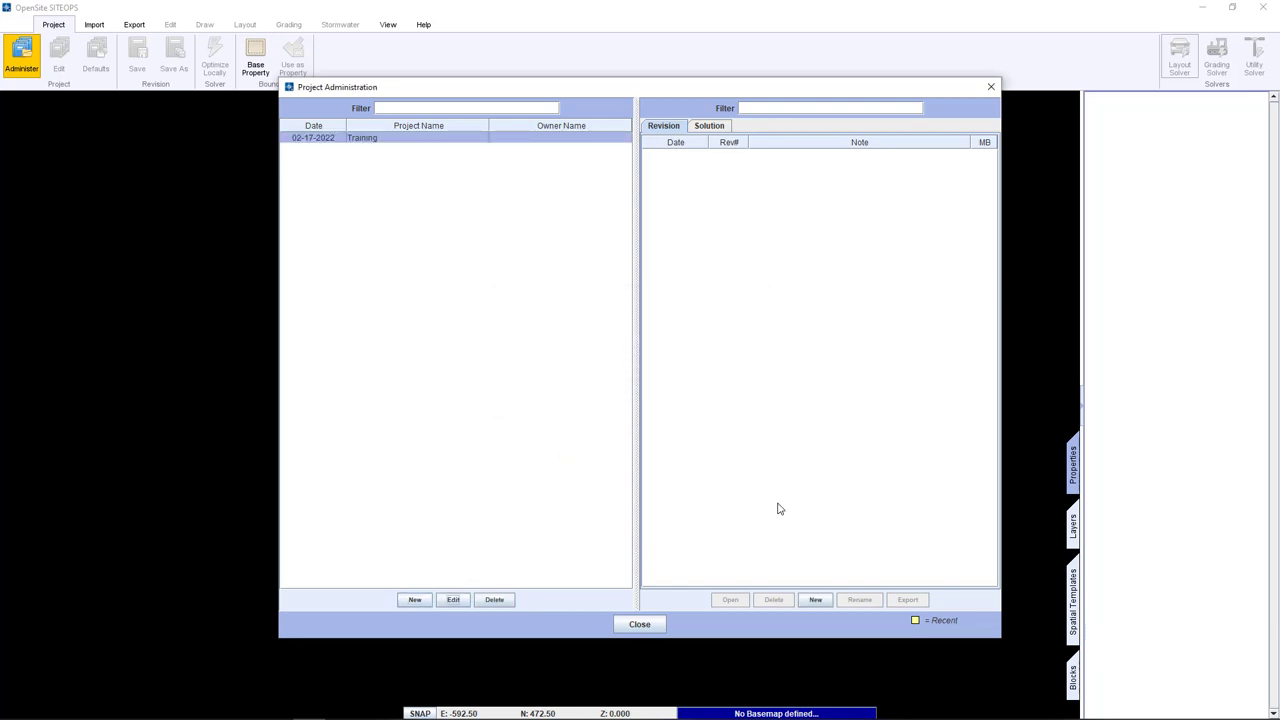
Create and open a project revision described as Basemap, and add the default base property boundary to it.
{"action": "left_click", "coordinate": [815, 600]}
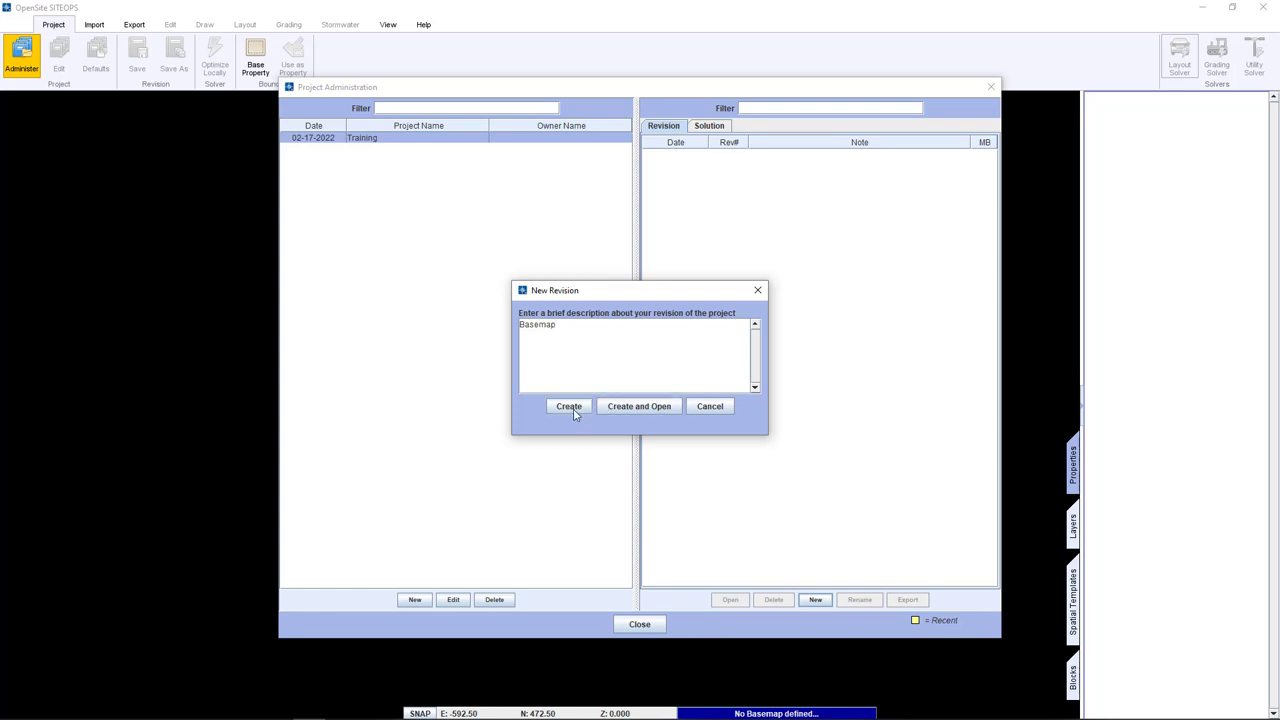
{"action": "left_click", "coordinate": [602, 409]}
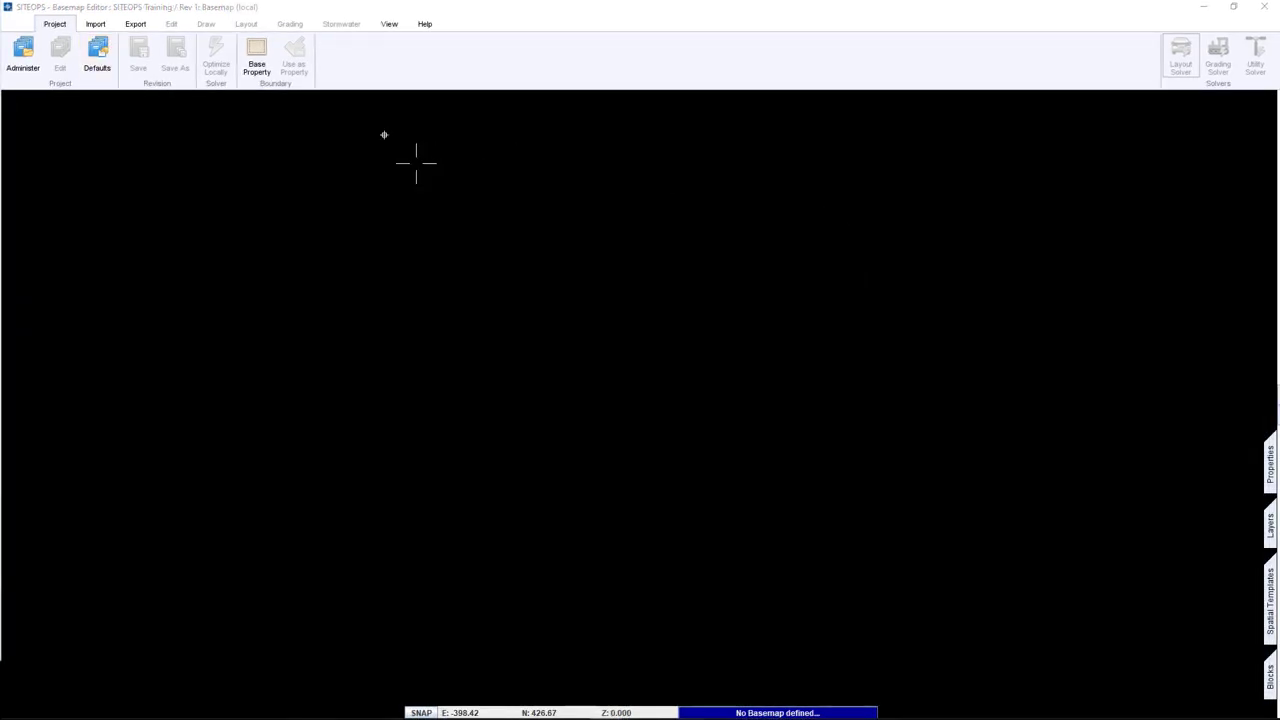
{"action": "left_click", "coordinate": [255, 68]}
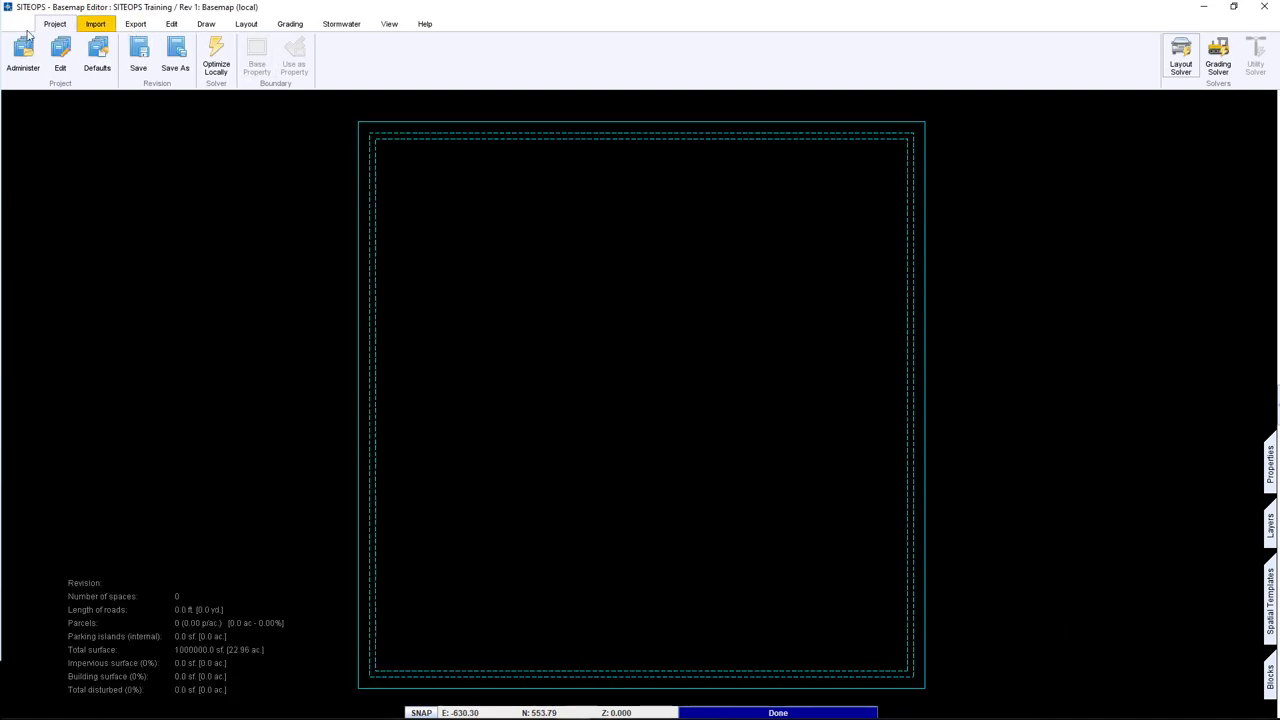
{"action": "left_click", "coordinate": [97, 25]}
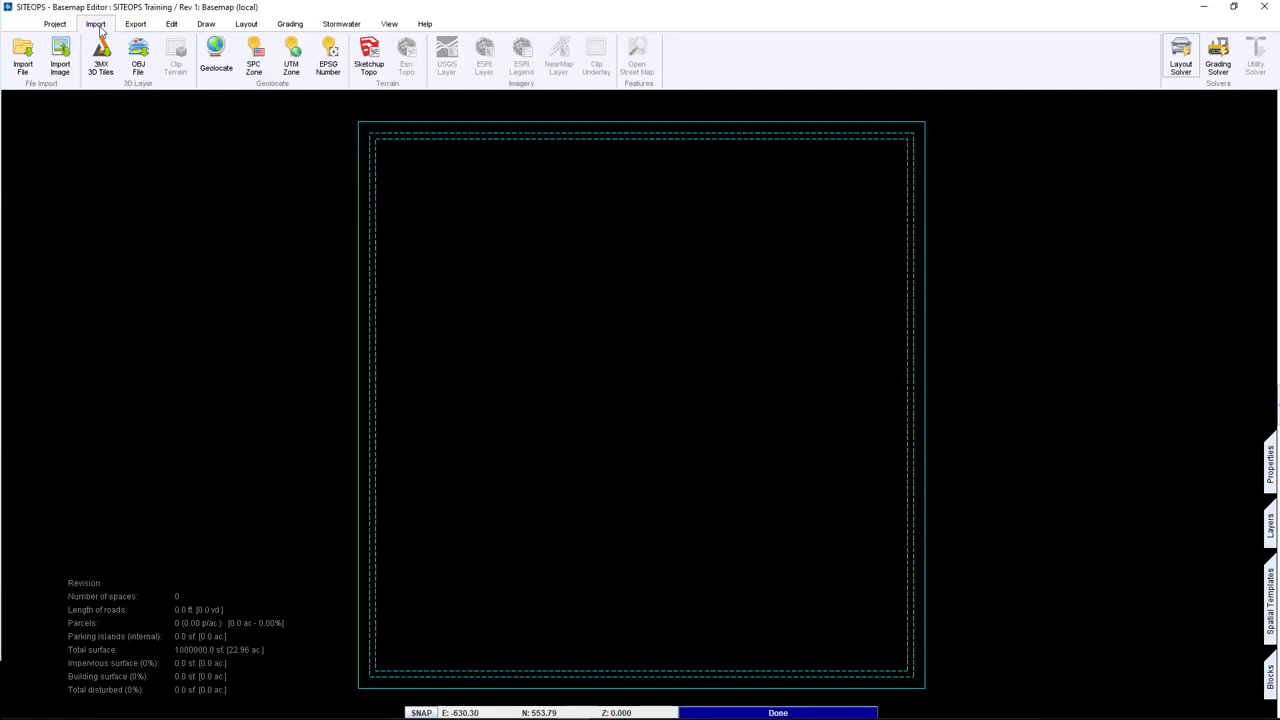
{"action": "left_click", "coordinate": [22, 55]}
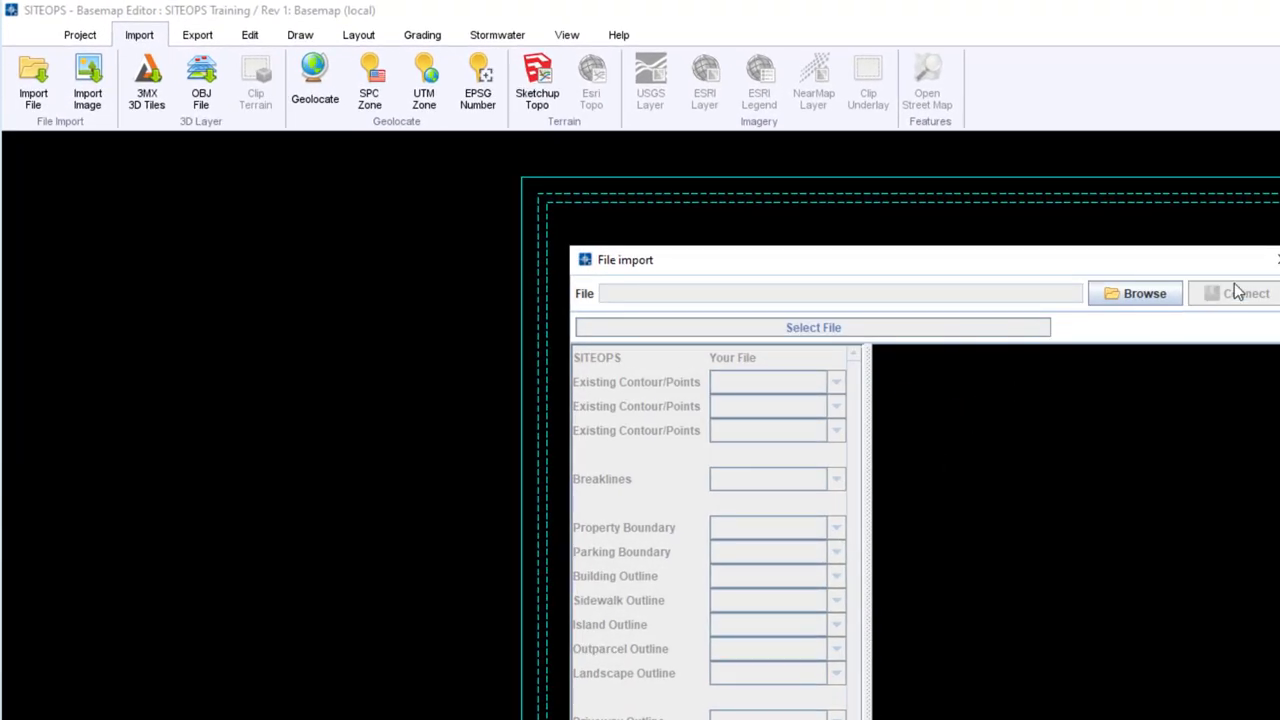
{"action": "left_click", "coordinate": [1274, 262]}
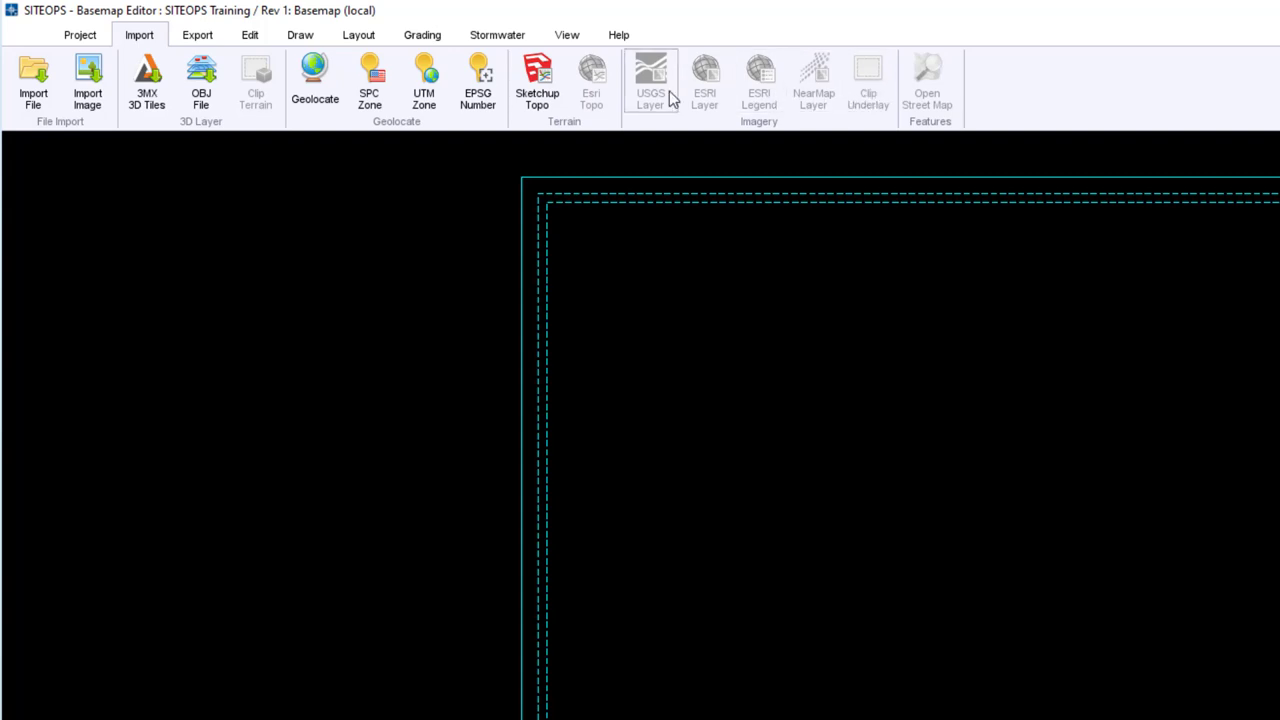
{"action": "left_click", "coordinate": [219, 36]}
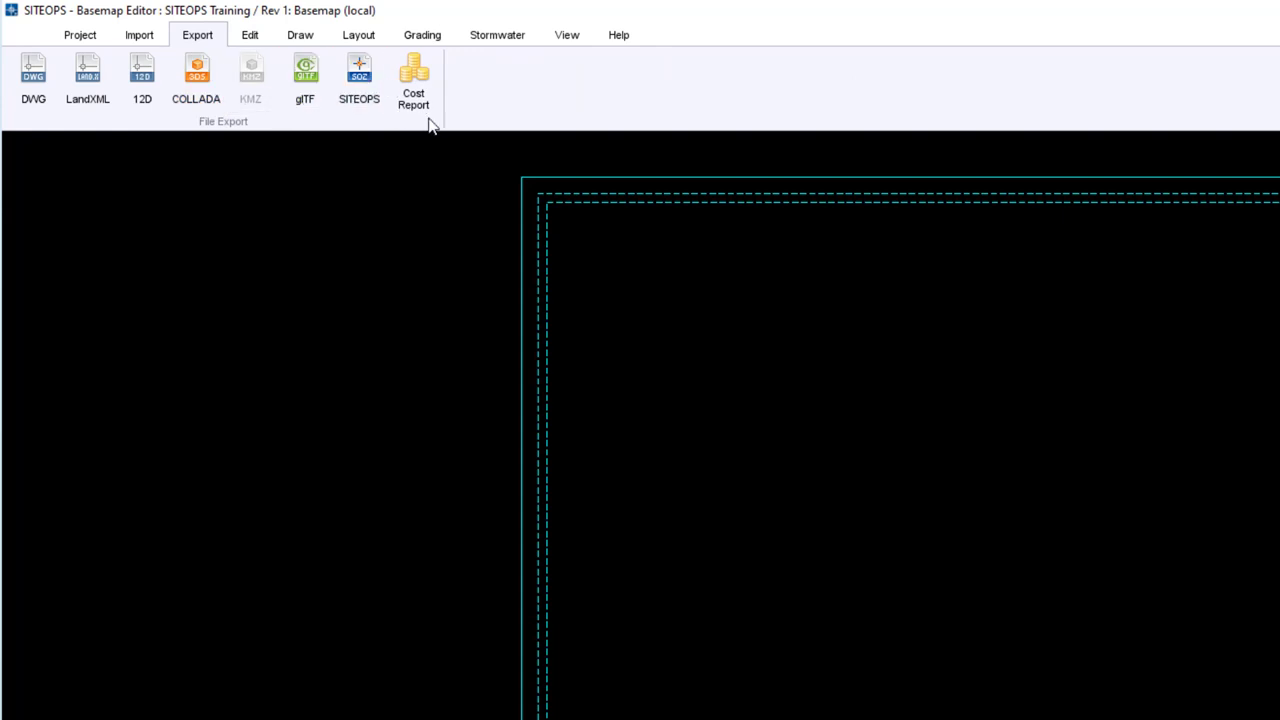
Review the available Edit, Draw, Layout, Grading, Stormwater, View and Help commands in the basemap editor.
{"action": "left_click", "coordinate": [257, 40]}
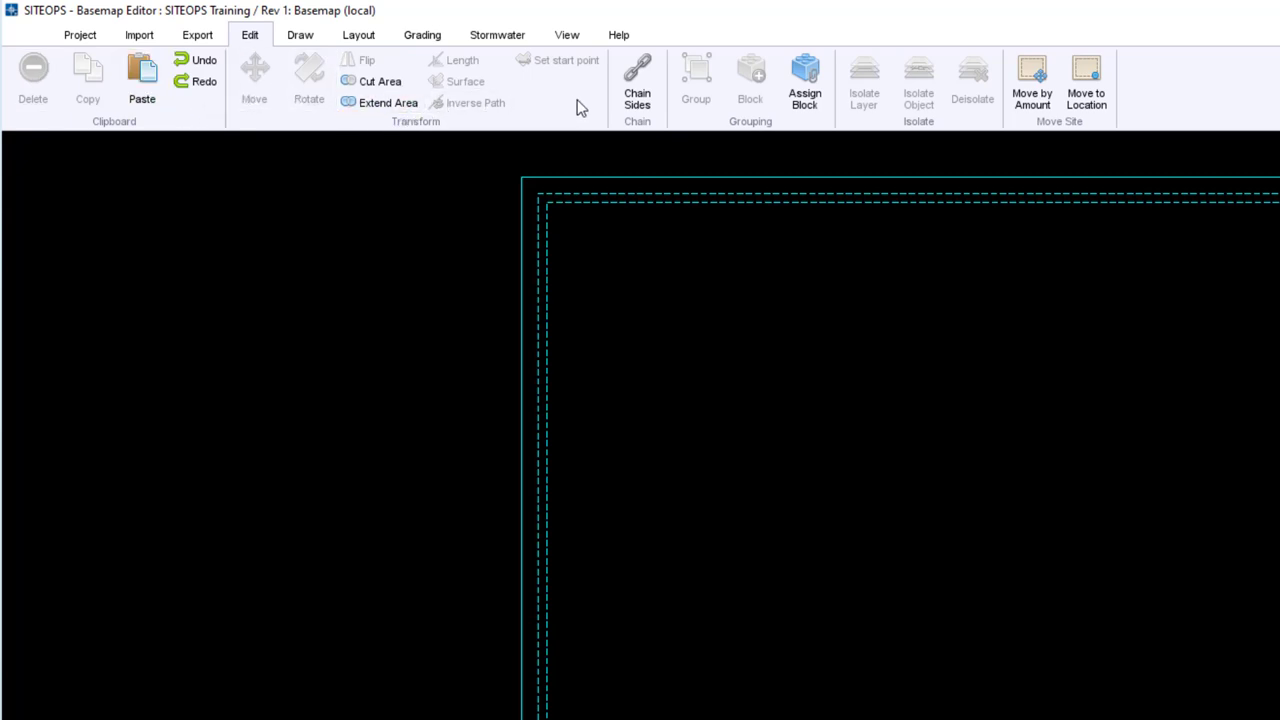
{"action": "left_click", "coordinate": [296, 38]}
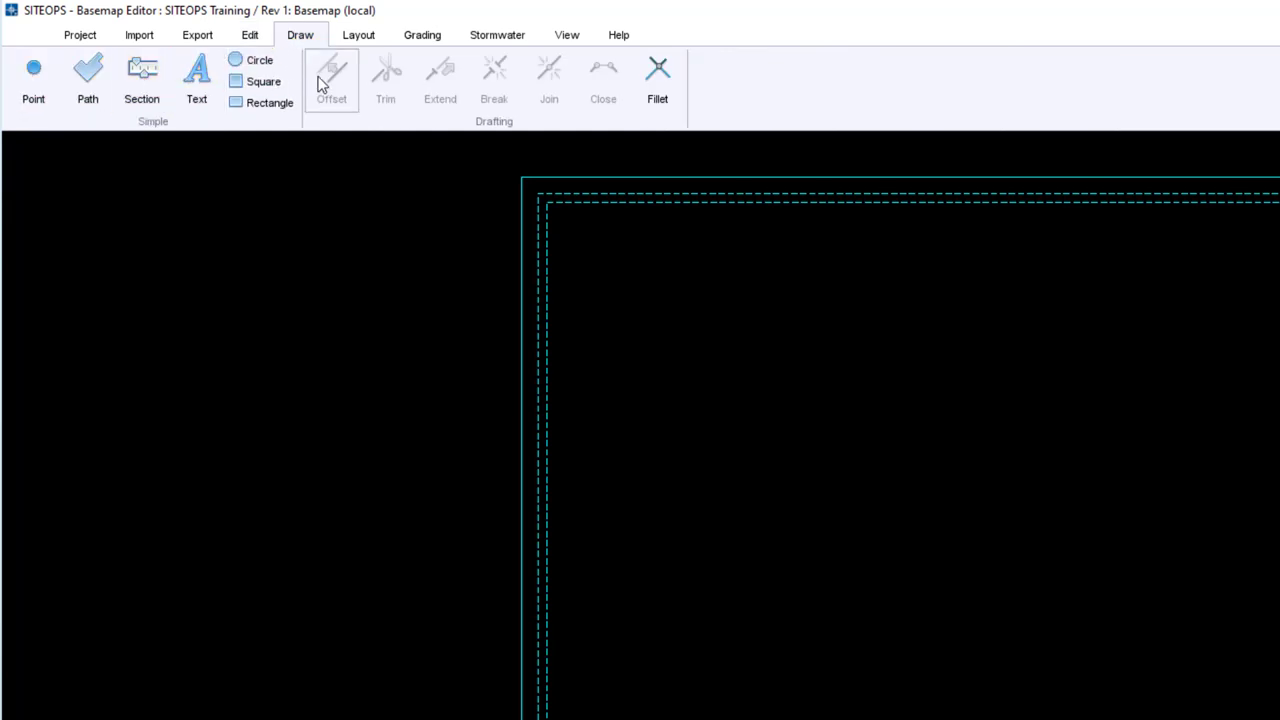
{"action": "left_click", "coordinate": [369, 45]}
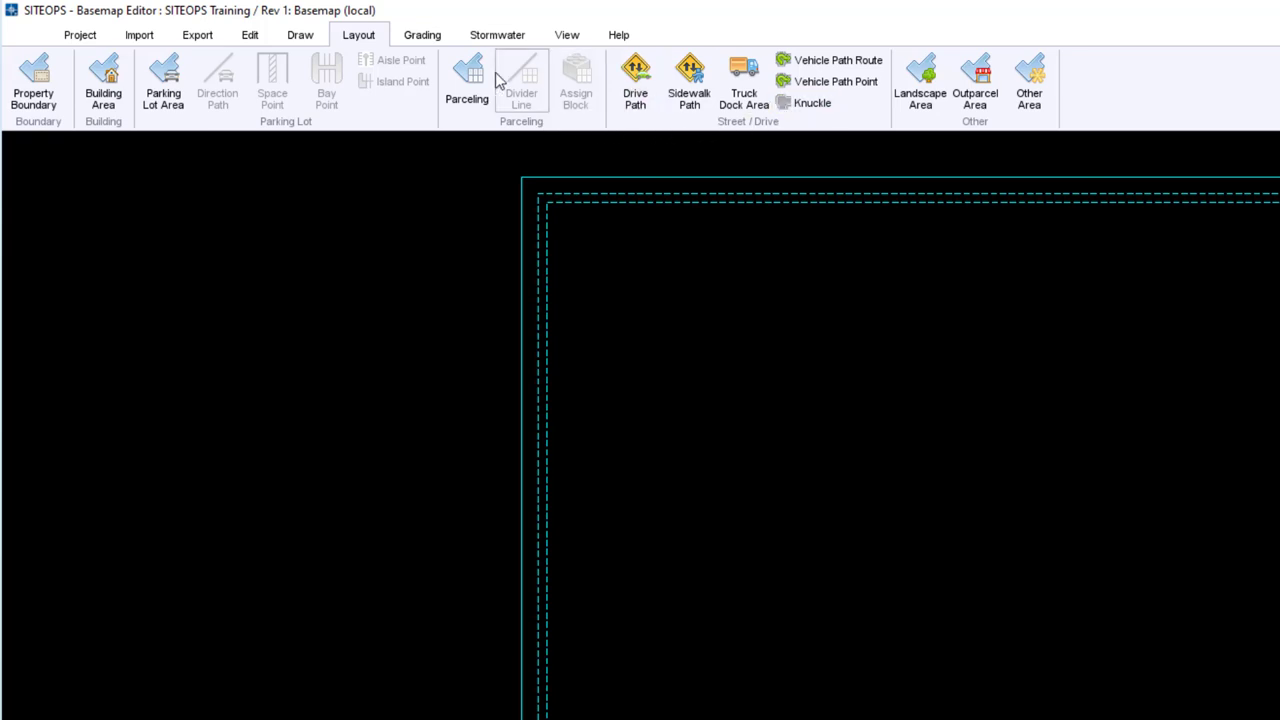
{"action": "left_click", "coordinate": [428, 38]}
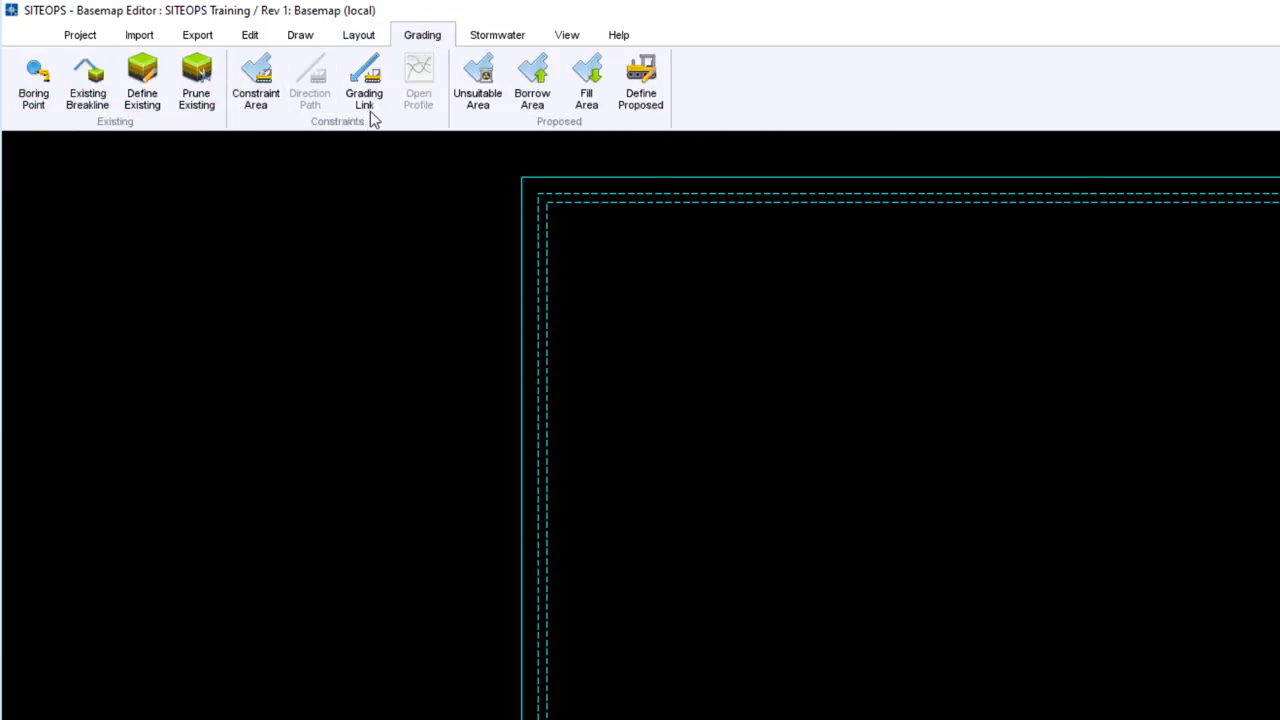
{"action": "left_click", "coordinate": [500, 36]}
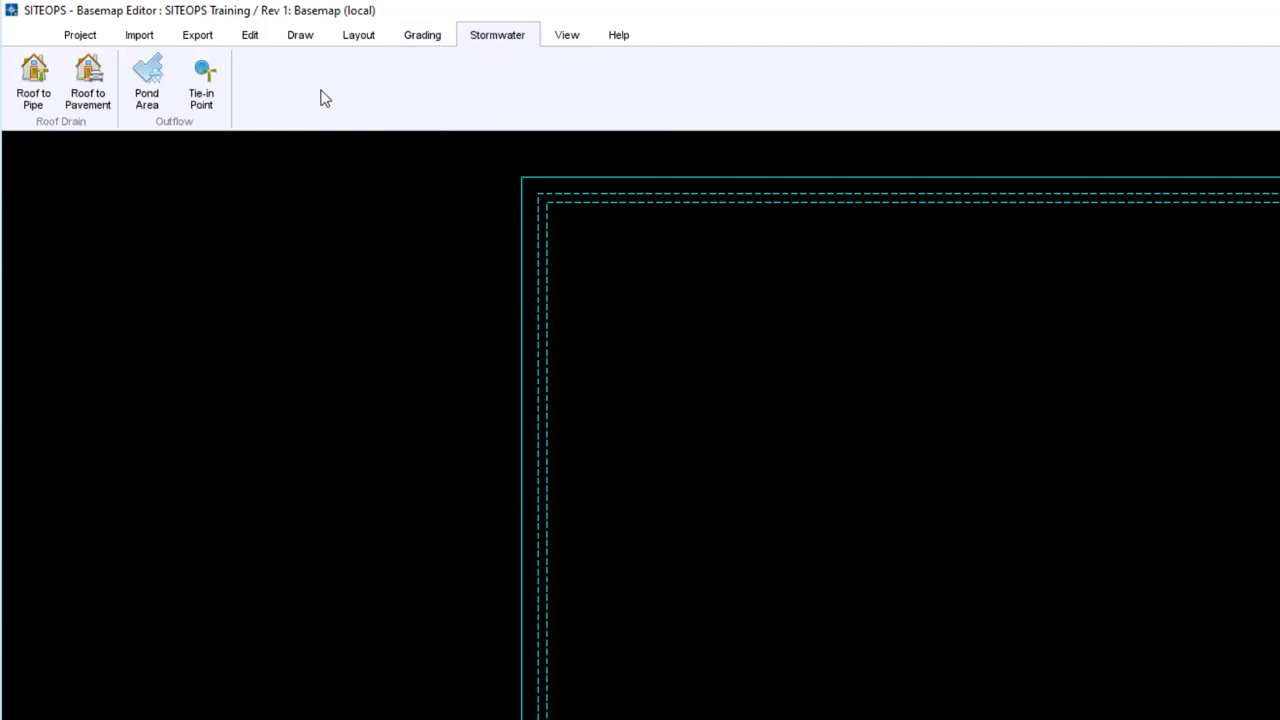
{"action": "left_click", "coordinate": [569, 40]}
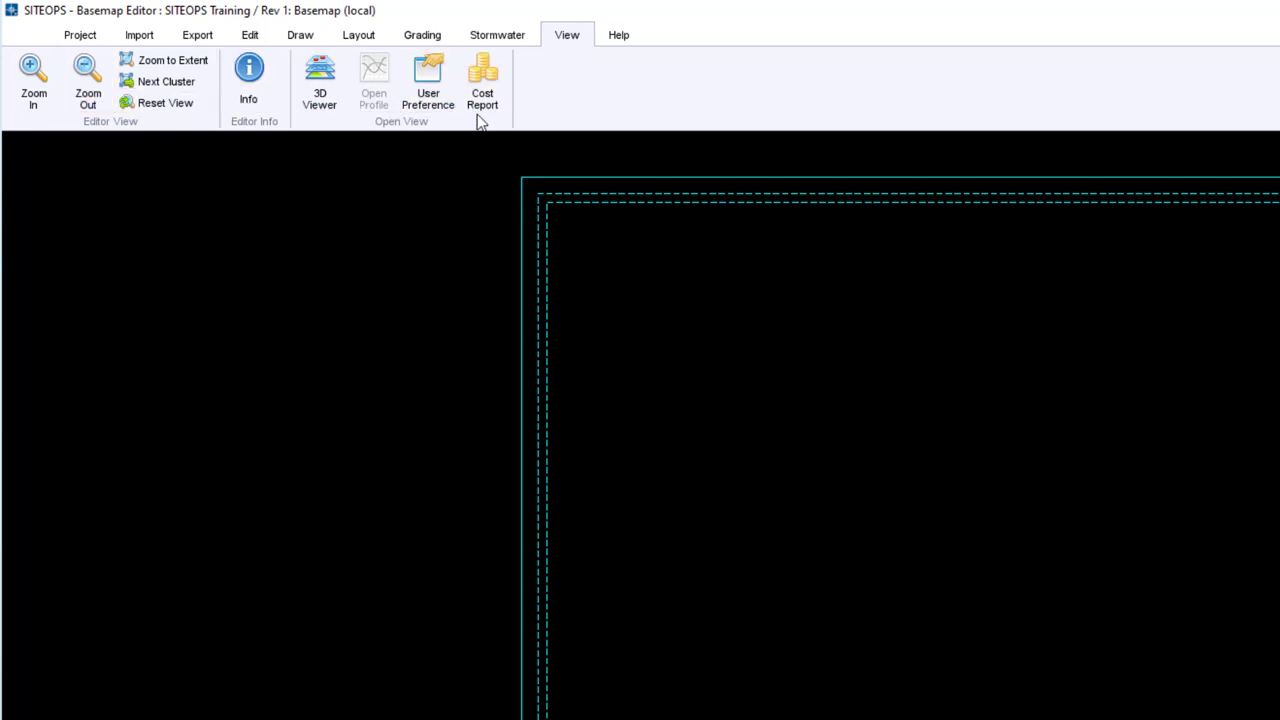
{"action": "left_click", "coordinate": [620, 37]}
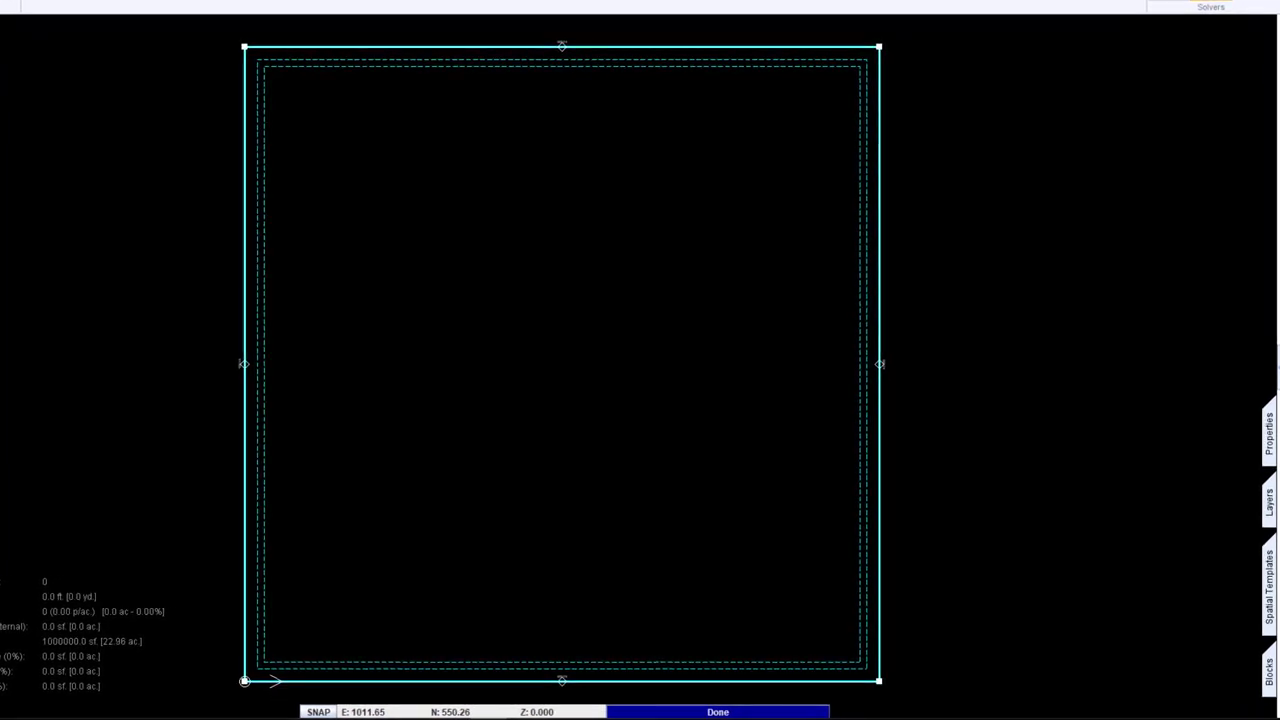
Examine the property boundary's area, side and point properties, the drawing layers, the spatial templates, the blocks and the snap status.
{"action": "left_click", "coordinate": [1277, 365]}
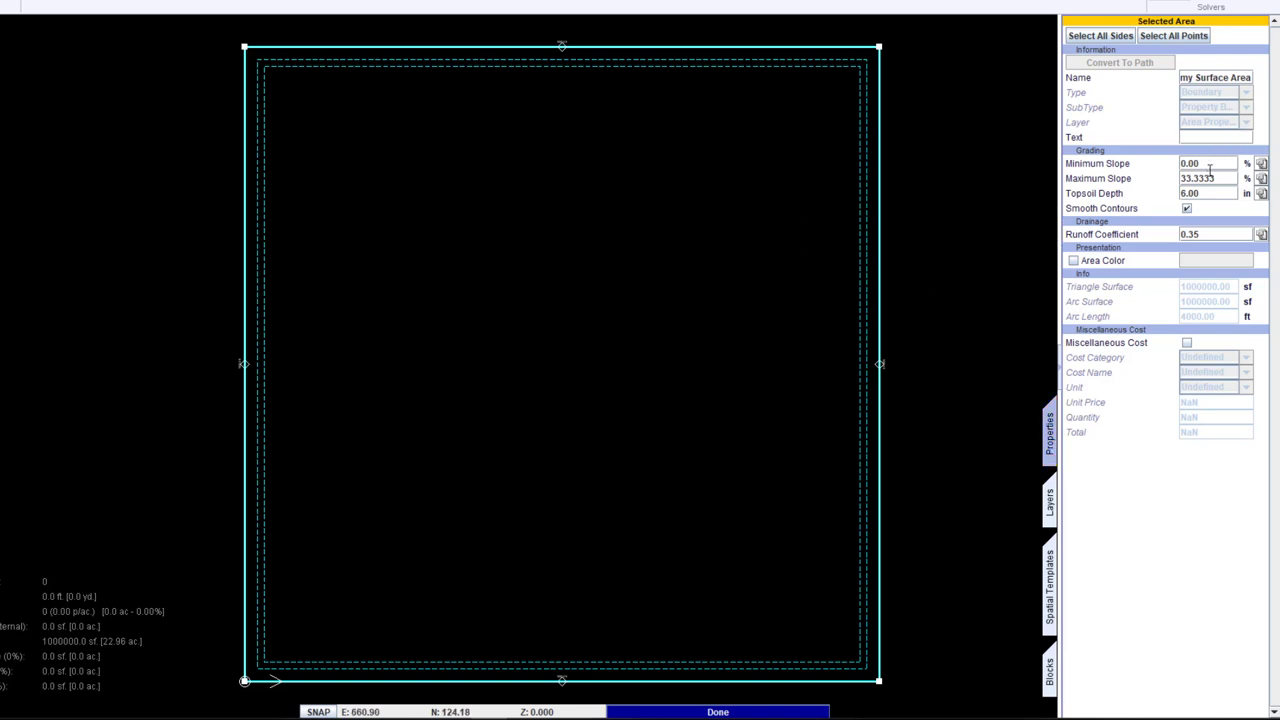
{"action": "left_click", "coordinate": [1128, 35]}
{"action": "left_click", "coordinate": [1166, 35]}
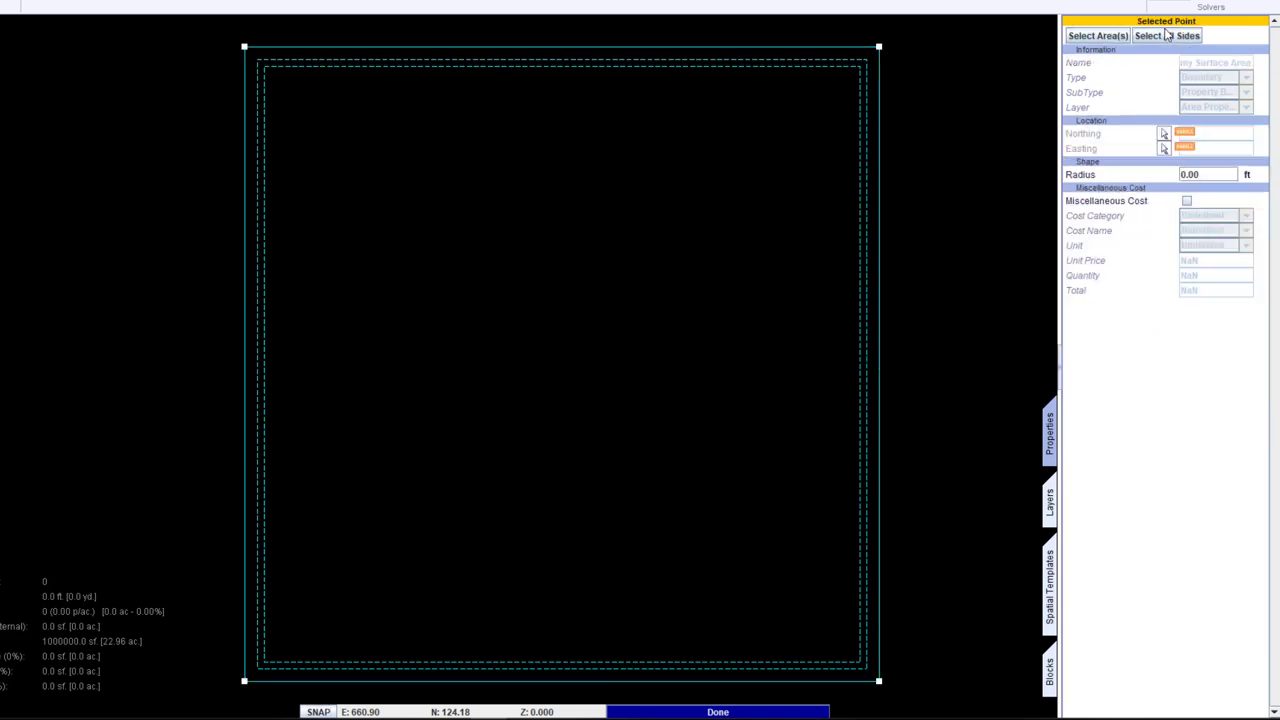
{"action": "left_click", "coordinate": [1050, 500]}
{"action": "scroll", "coordinate": [1137, 334], "scroll_direction": "down", "scroll_amount": 1}
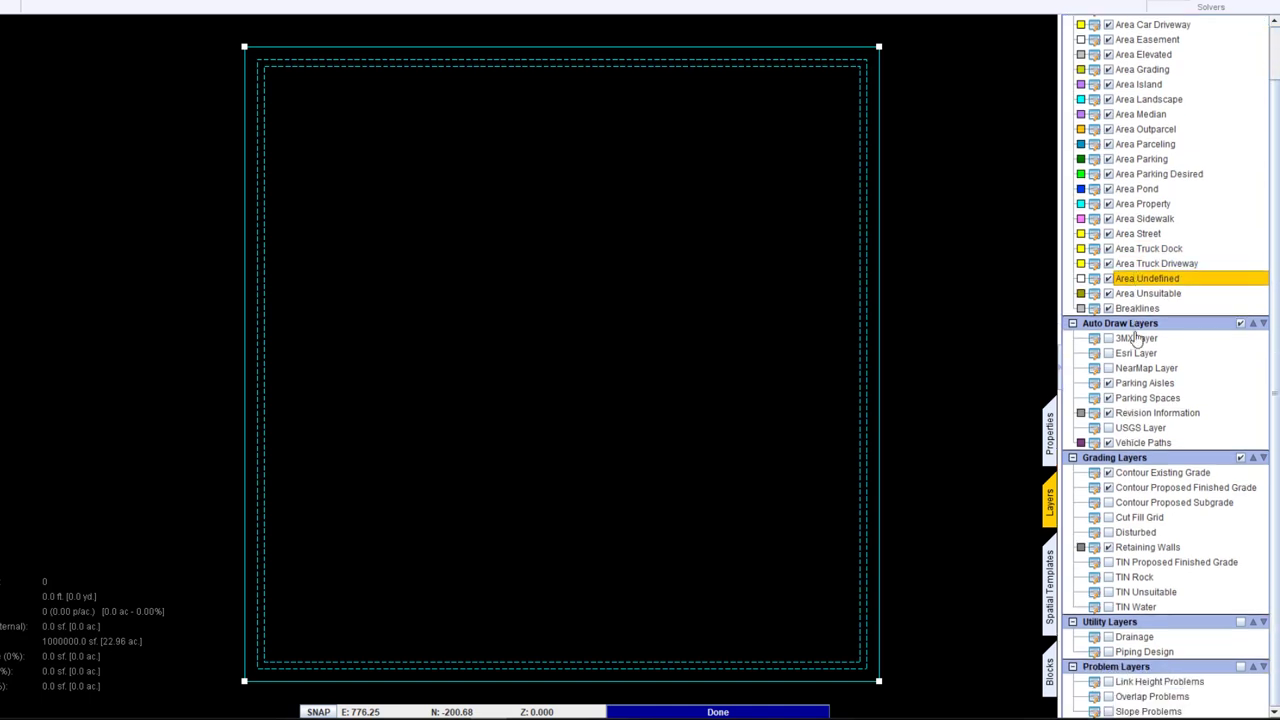
{"action": "left_click", "coordinate": [1048, 588]}
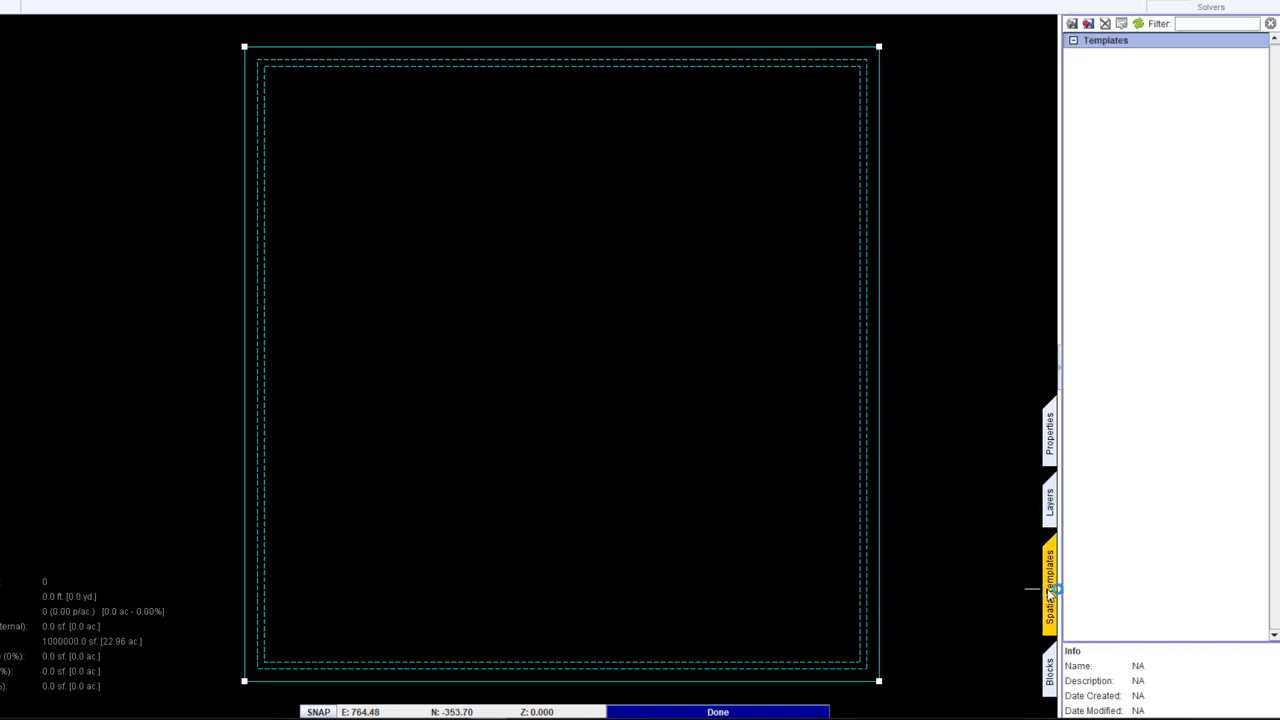
{"action": "left_click", "coordinate": [1073, 42]}
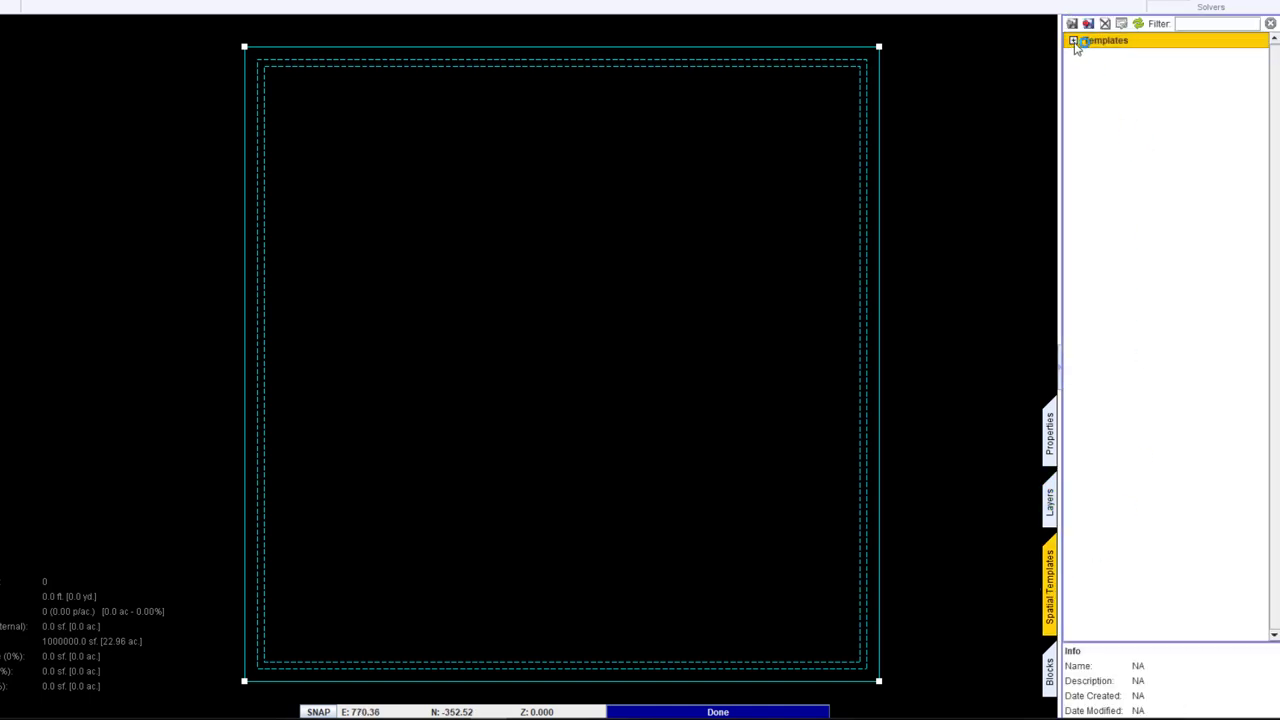
{"action": "left_click", "coordinate": [1065, 449]}
{"action": "left_click", "coordinate": [1048, 683]}
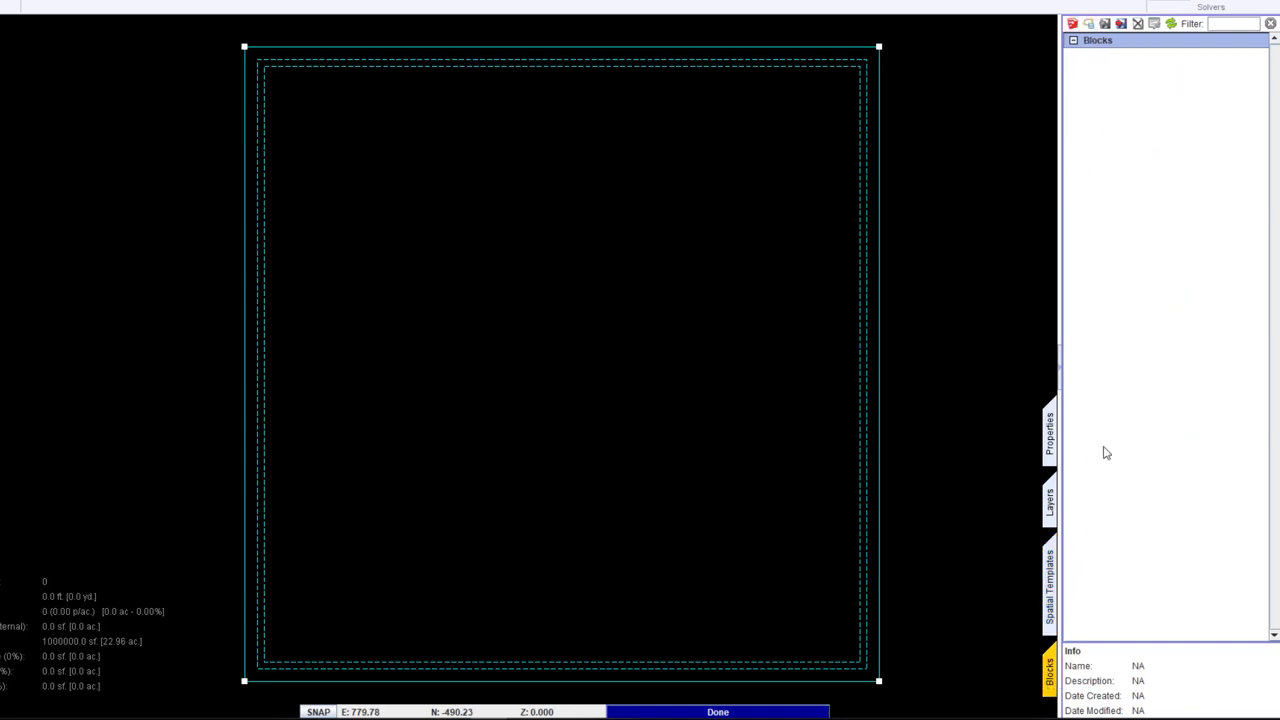
{"action": "left_click", "coordinate": [1049, 432]}
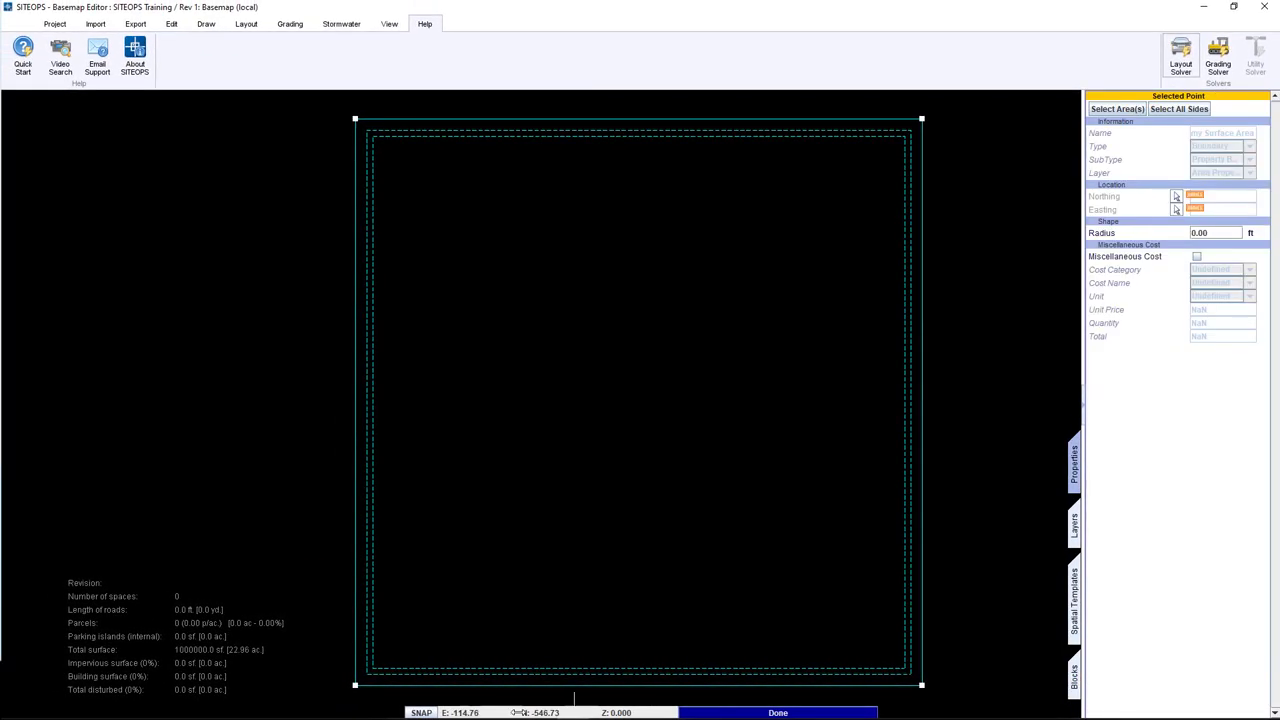
{"action": "left_click", "coordinate": [420, 712]}
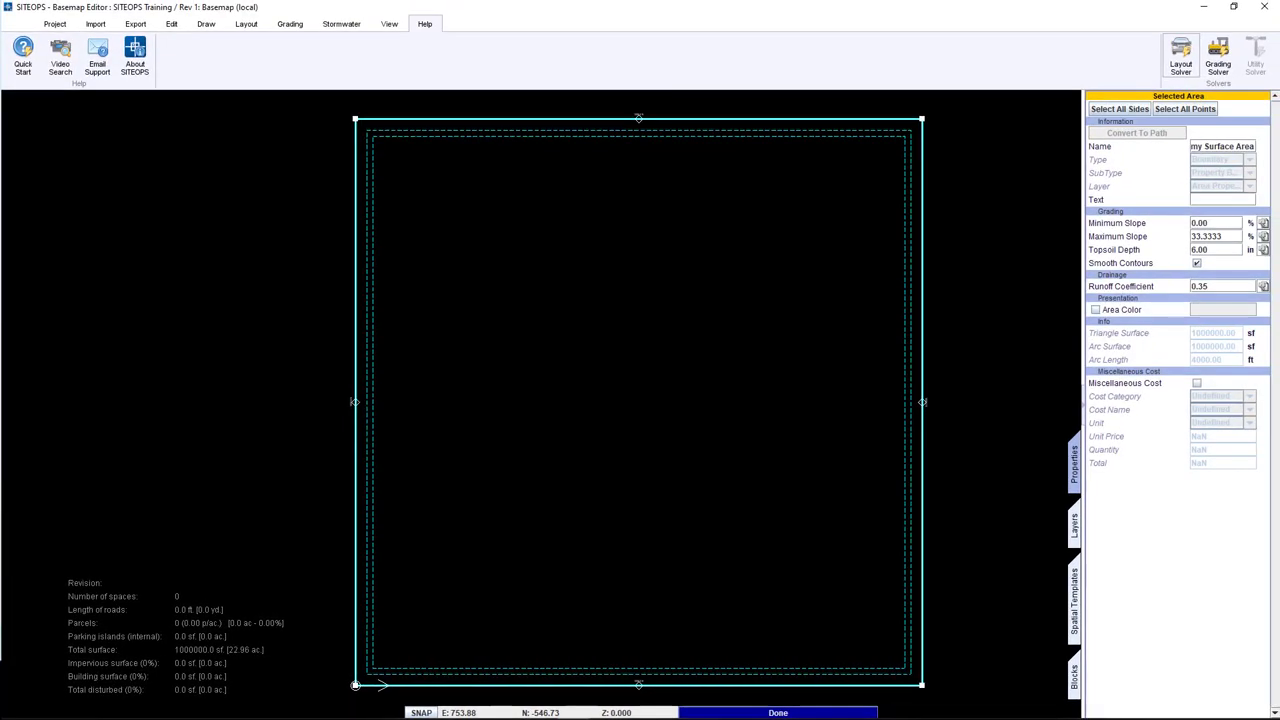
Draw an open three-segment zigzag path inside the property boundary, with sides about 412, 321 and 385 ft long.
{"action": "left_click", "coordinate": [257, 286]}
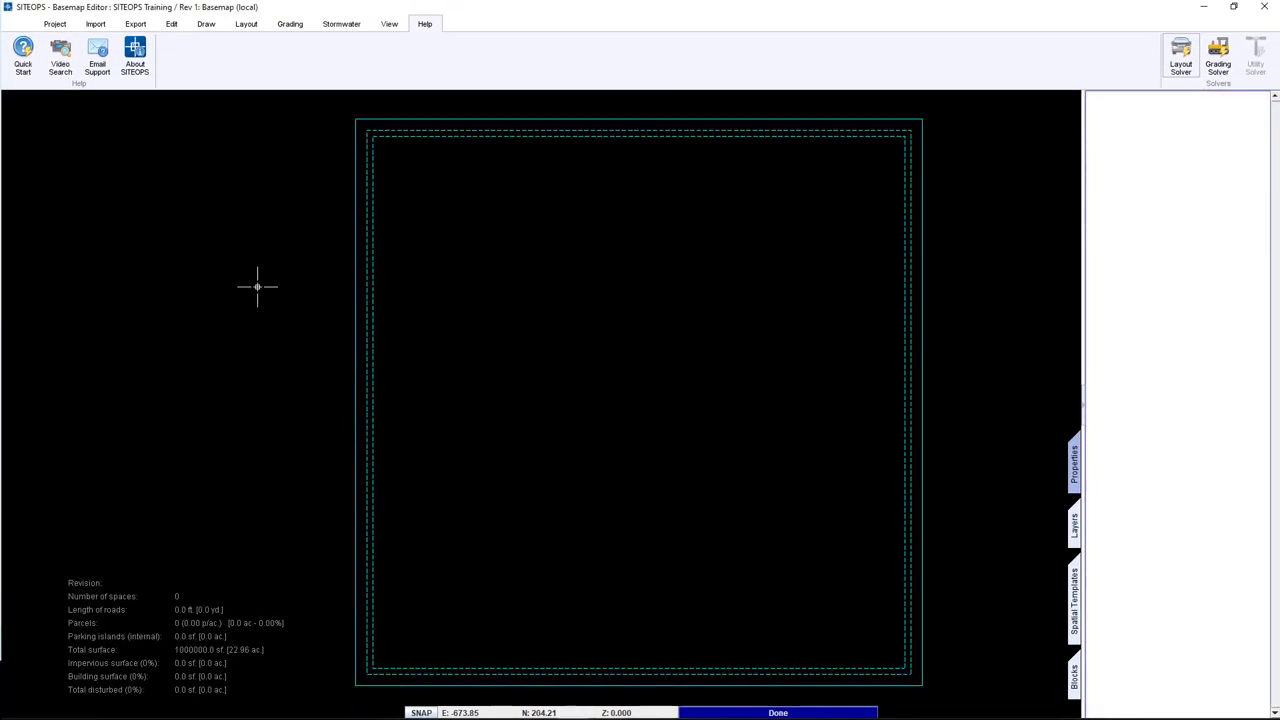
{"action": "left_click", "coordinate": [201, 26]}
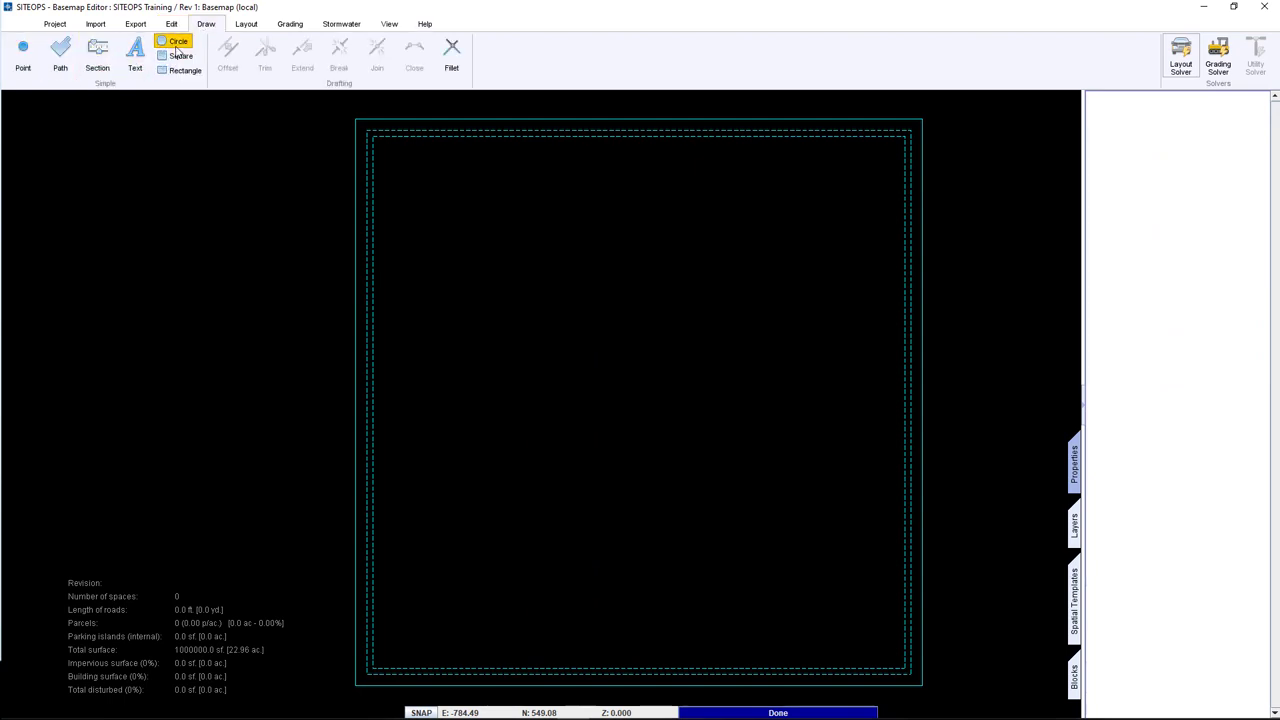
{"action": "left_click", "coordinate": [60, 55]}
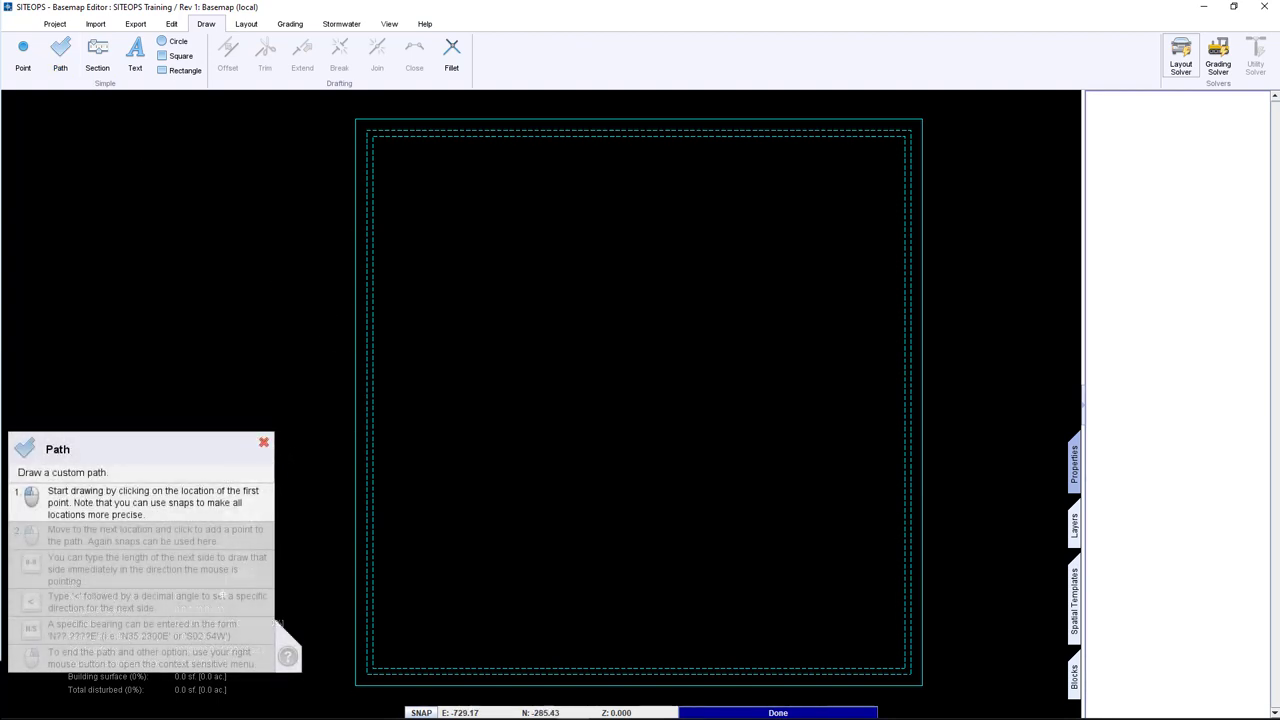
{"action": "left_click", "coordinate": [395, 545]}
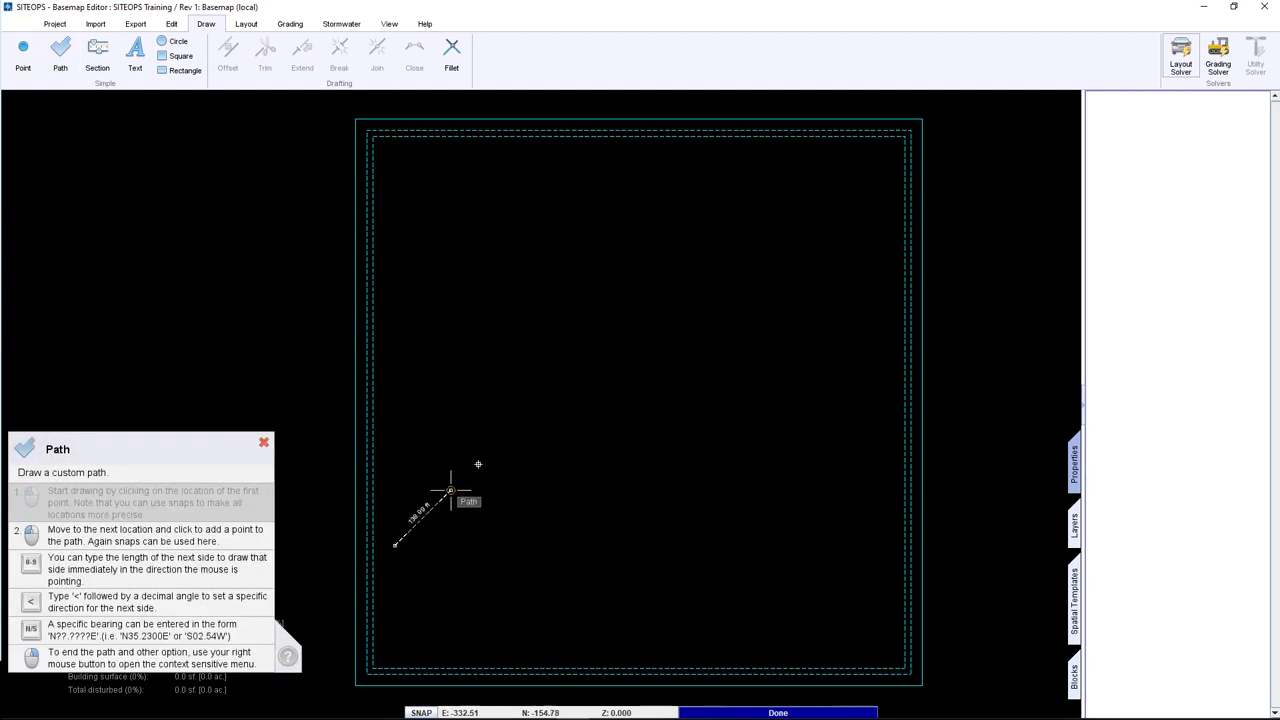
{"action": "left_click", "coordinate": [551, 373]}
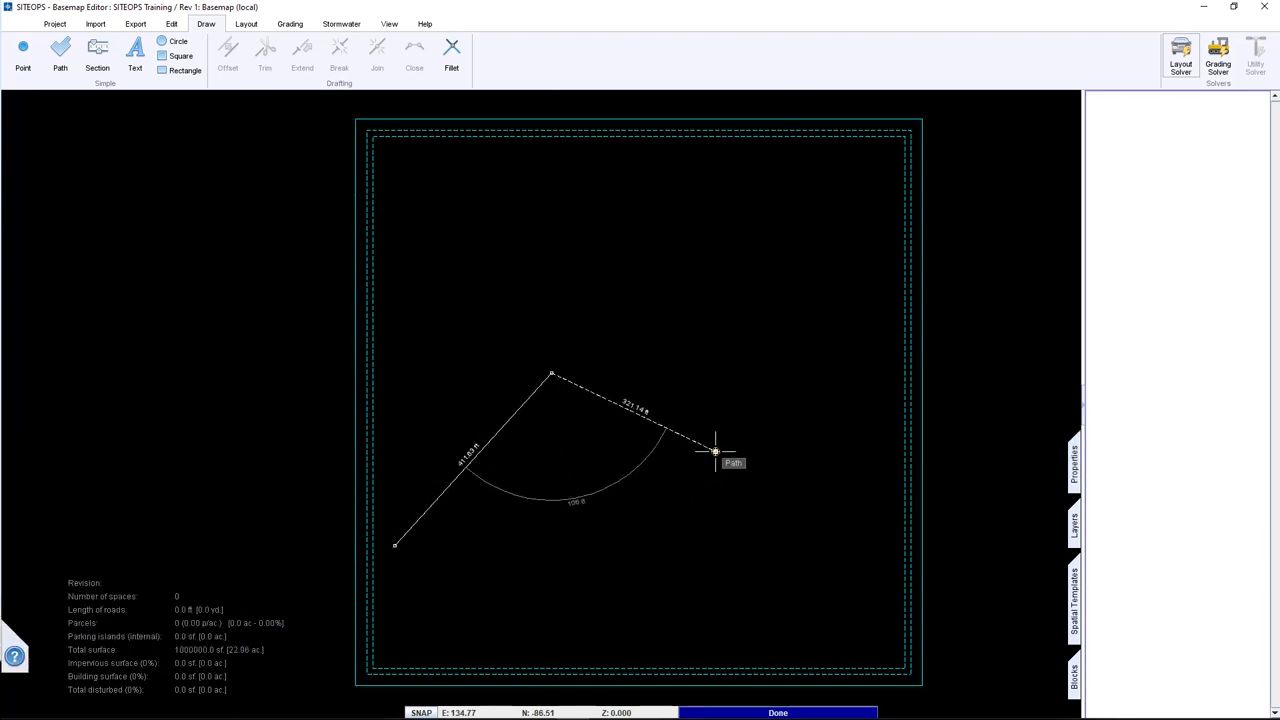
{"action": "left_click", "coordinate": [715, 451]}
{"action": "left_click", "coordinate": [862, 292]}
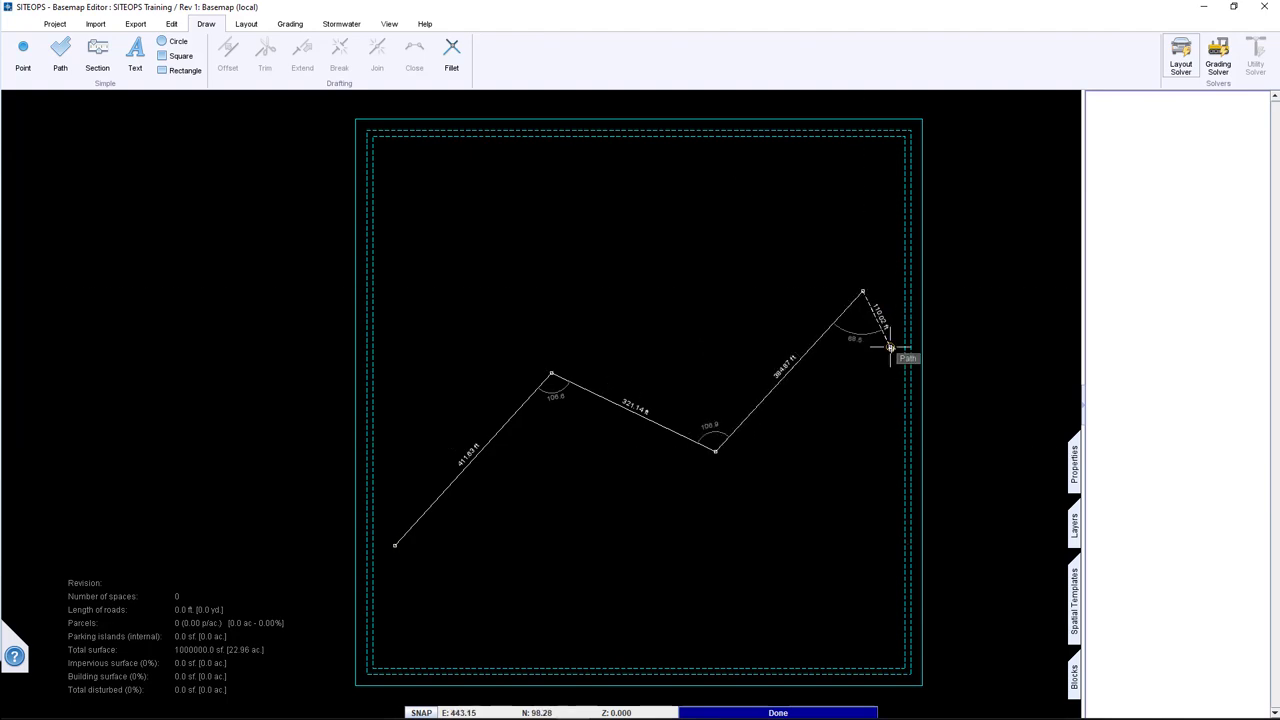
{"action": "right_click", "coordinate": [852, 406]}
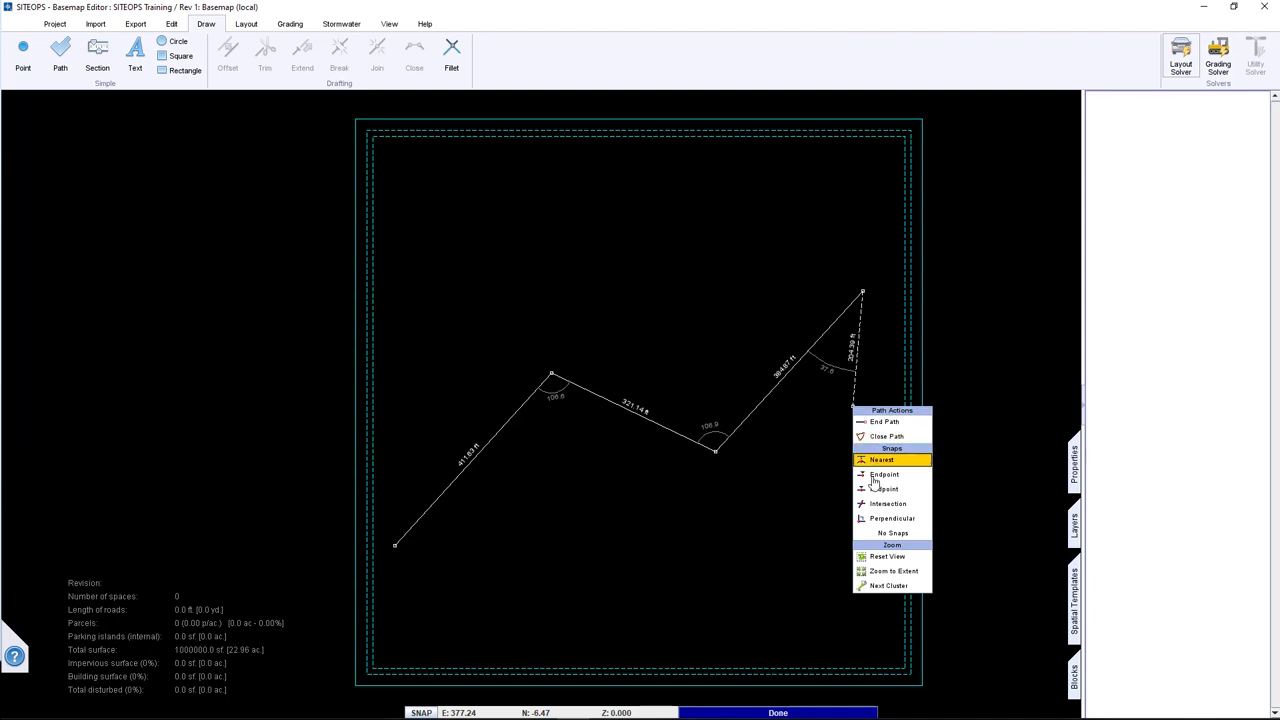
{"action": "left_click", "coordinate": [885, 422]}
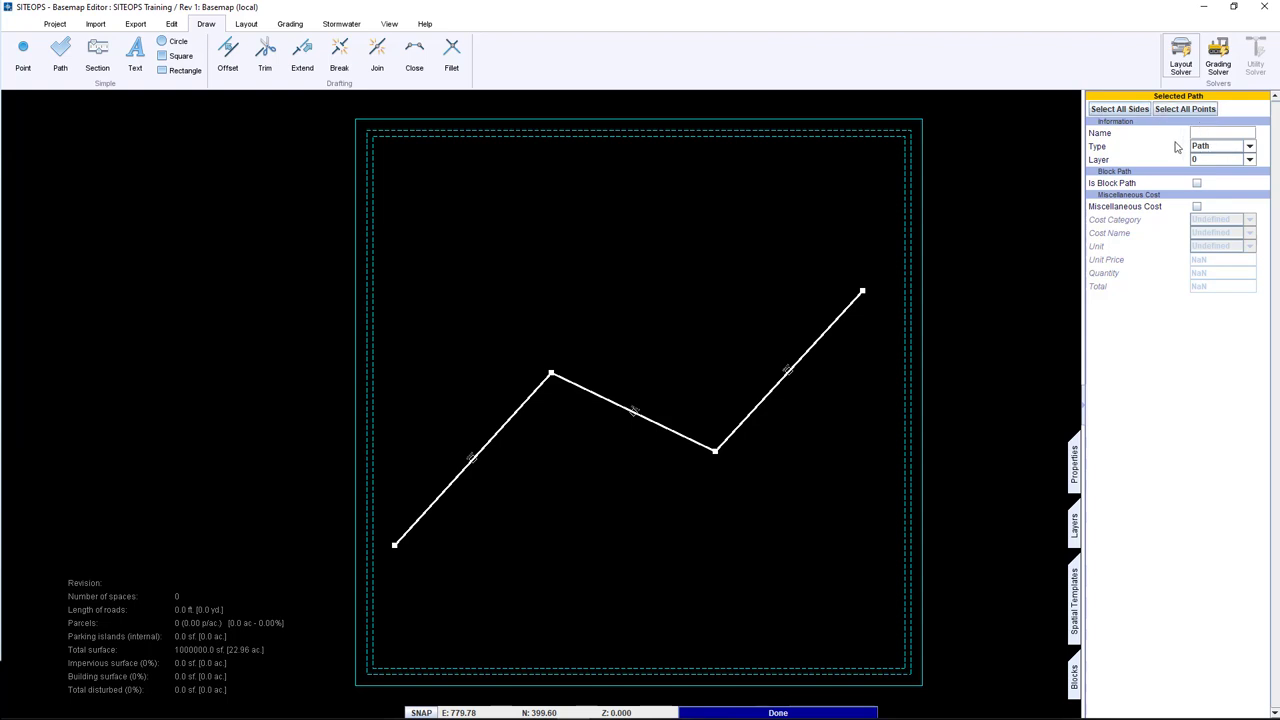
Select all points of the zigzag path and set their radius to 150 ft.
{"action": "left_click", "coordinate": [1138, 110]}
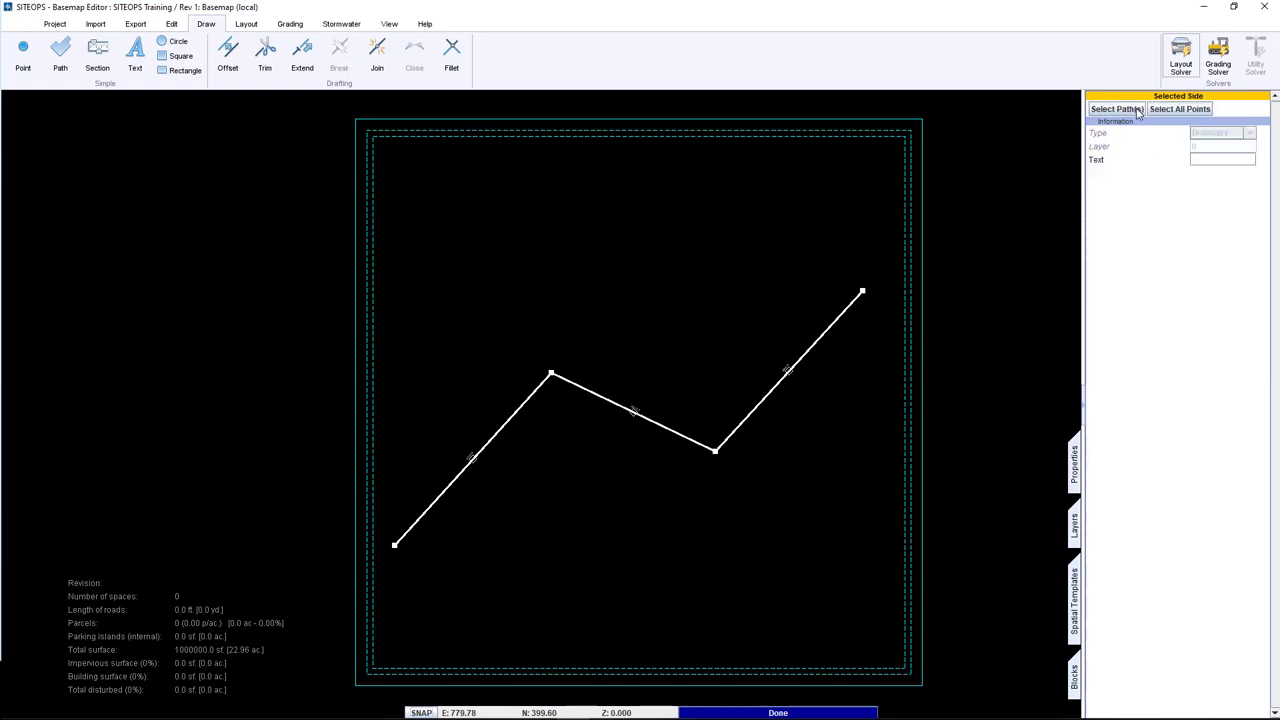
{"action": "left_click", "coordinate": [1165, 110]}
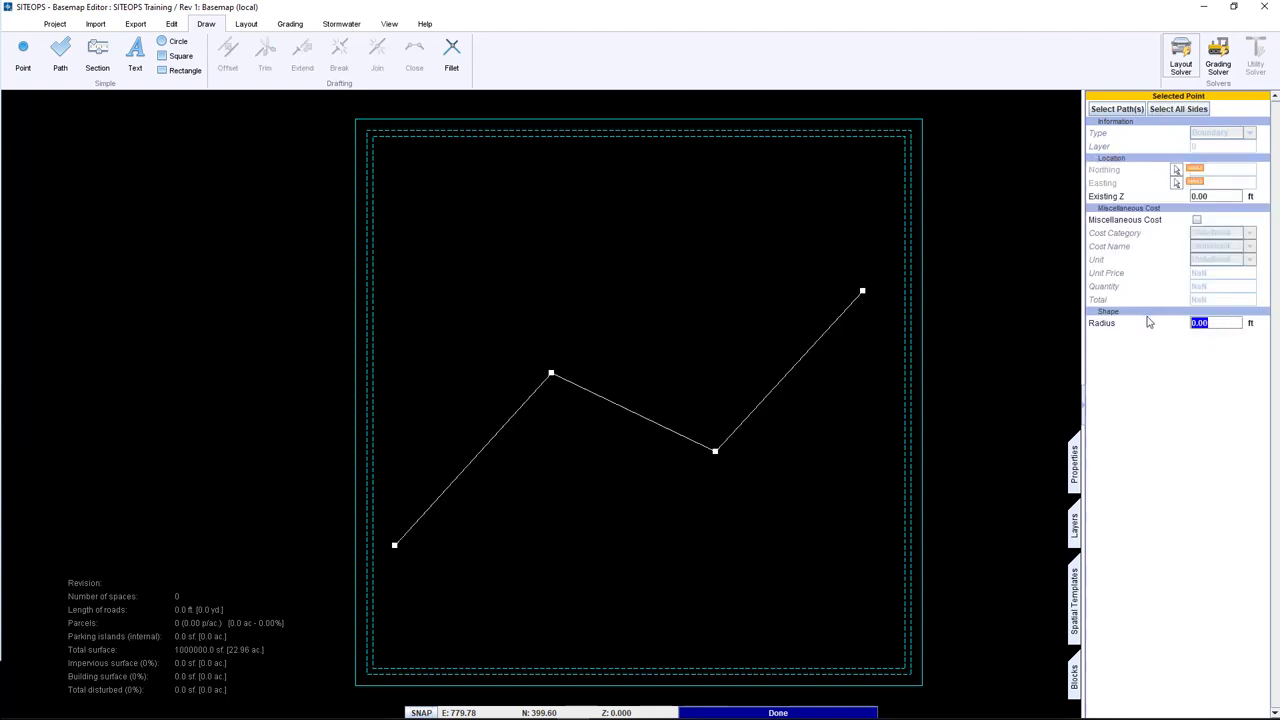
{"action": "type", "text": "150"}
{"action": "key", "text": "Return"}
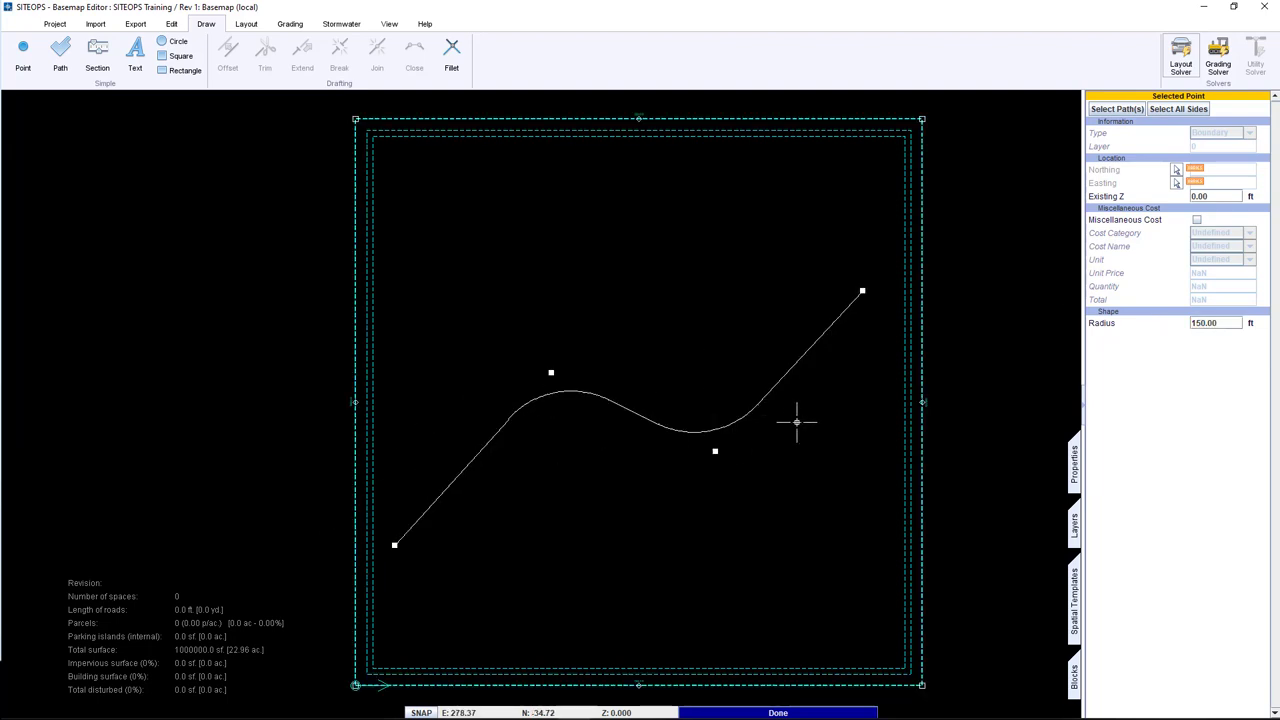
{"action": "left_click", "coordinate": [796, 422]}
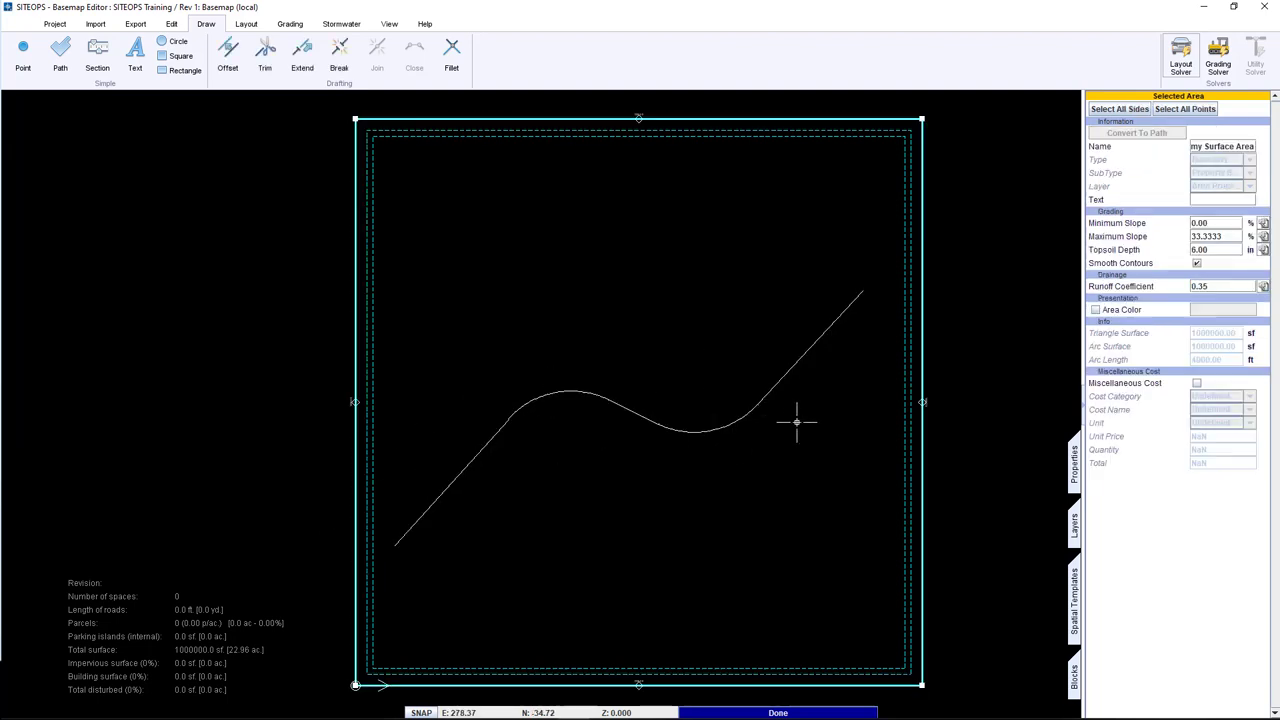
Draw a straight path about 314 ft long that crosses the curved path near its upper end.
{"action": "left_click", "coordinate": [60, 55]}
{"action": "left_click", "coordinate": [712, 235]}
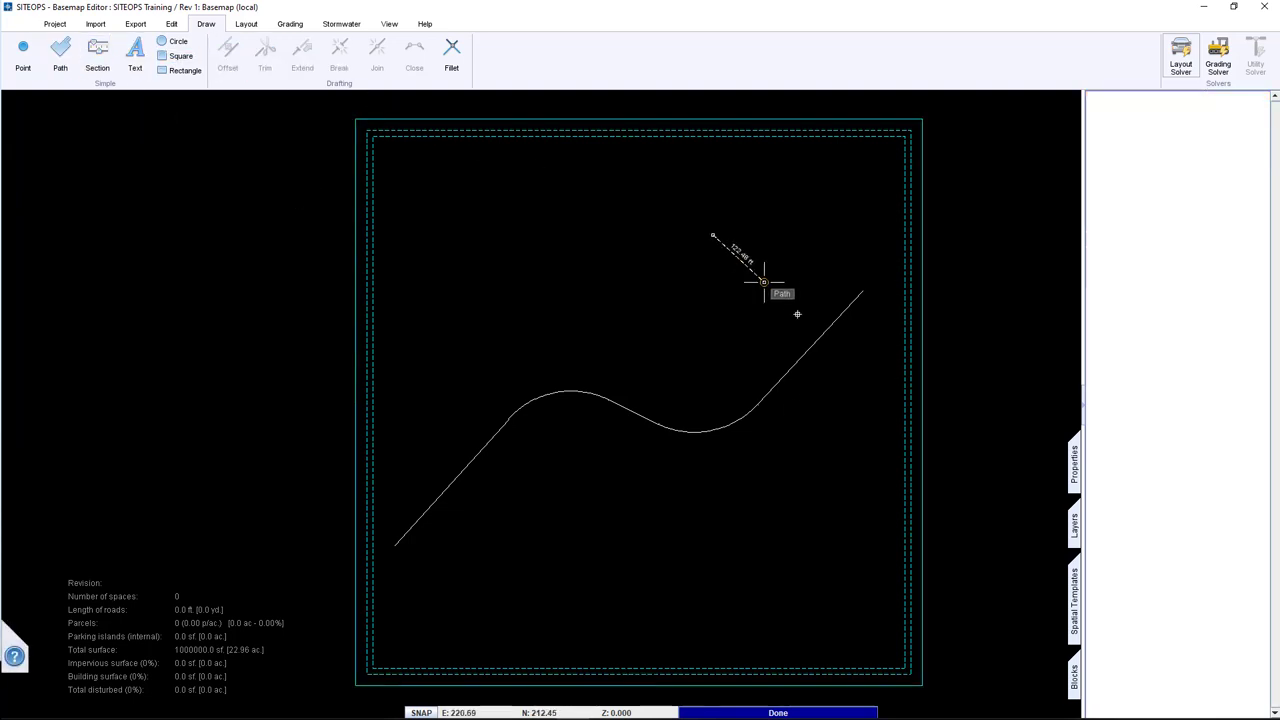
{"action": "left_click", "coordinate": [847, 341]}
{"action": "right_click", "coordinate": [878, 337]}
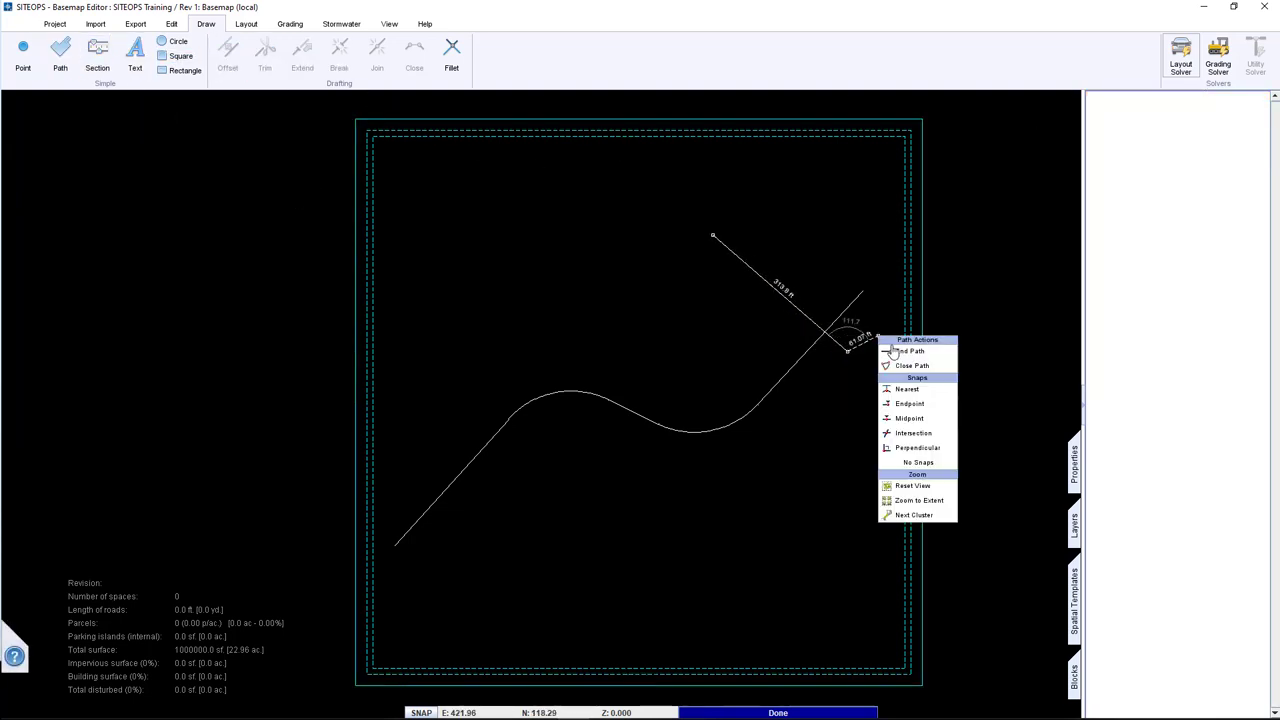
{"action": "left_click", "coordinate": [903, 352]}
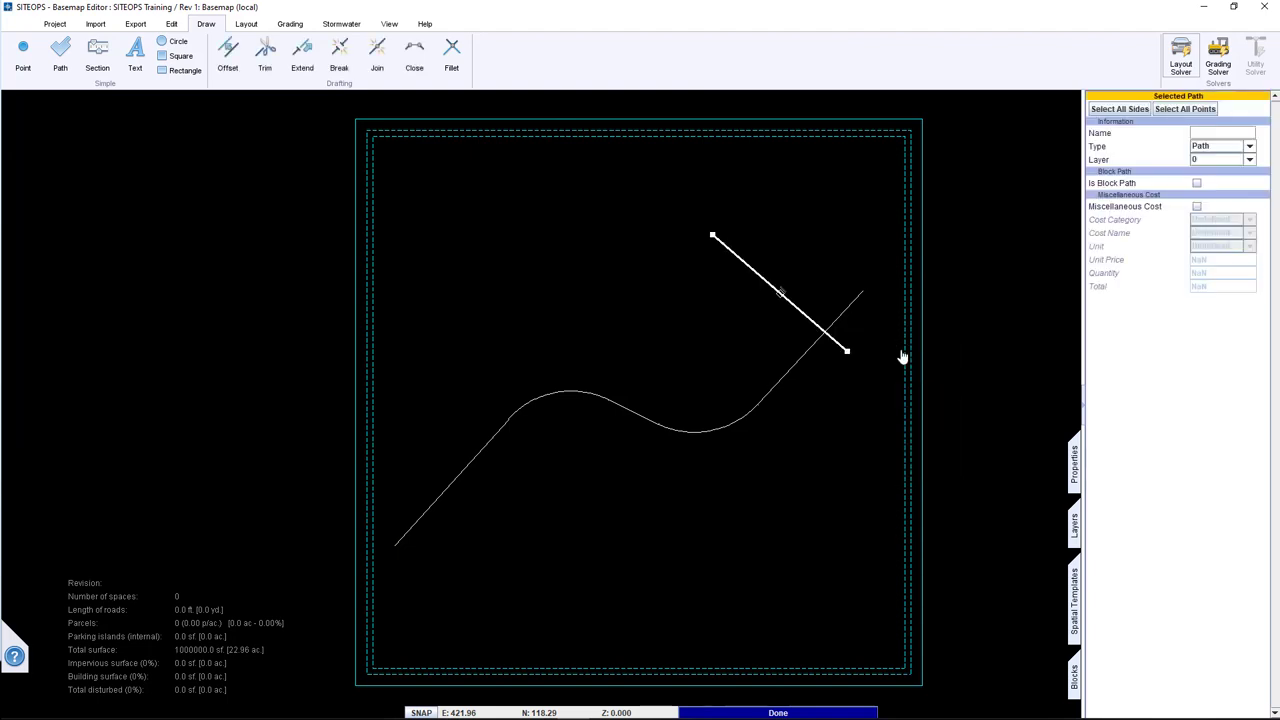
Offset the straight path by 25 ft towards its upper-right side.
{"action": "right_click", "coordinate": [806, 328]}
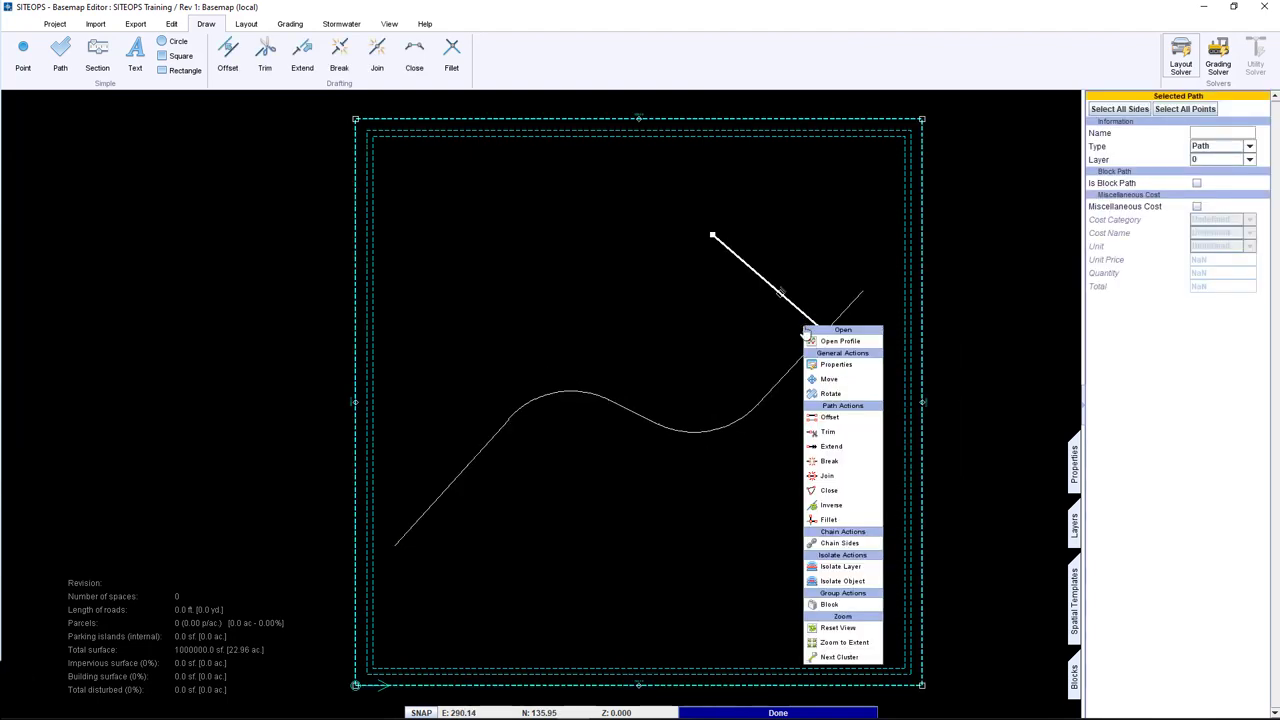
{"action": "left_click", "coordinate": [831, 418]}
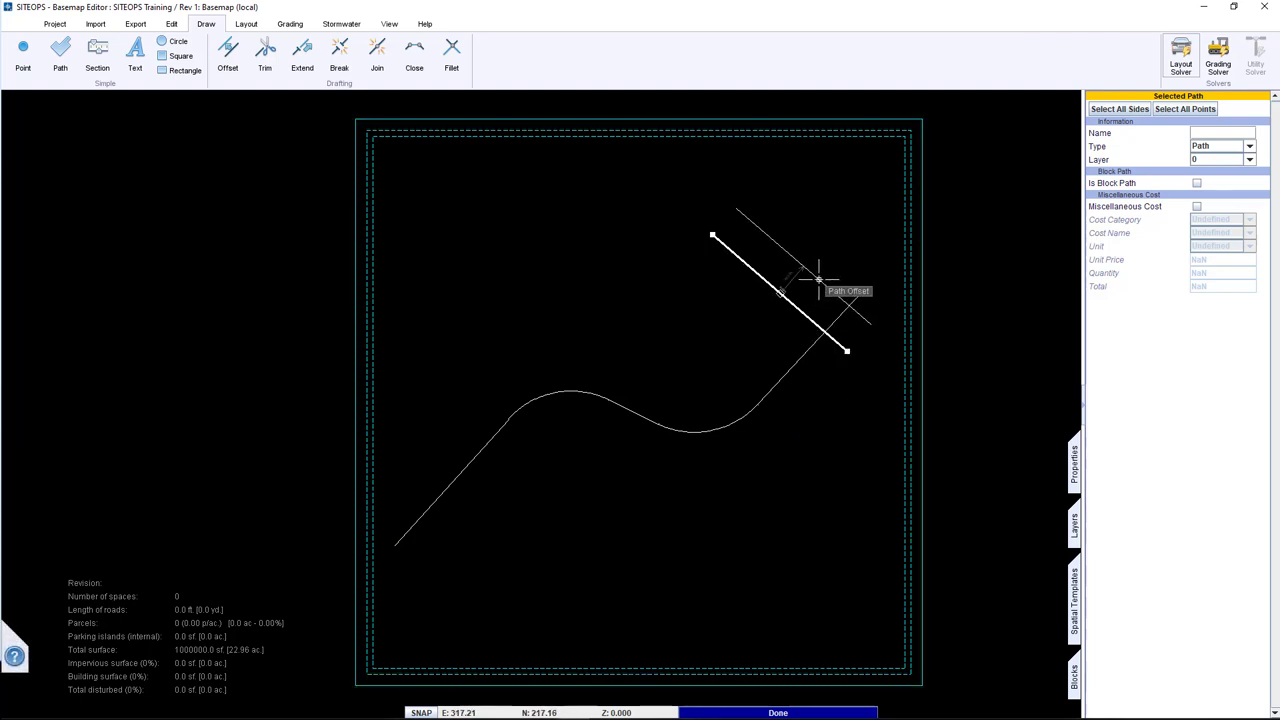
{"action": "type", "text": "25"}
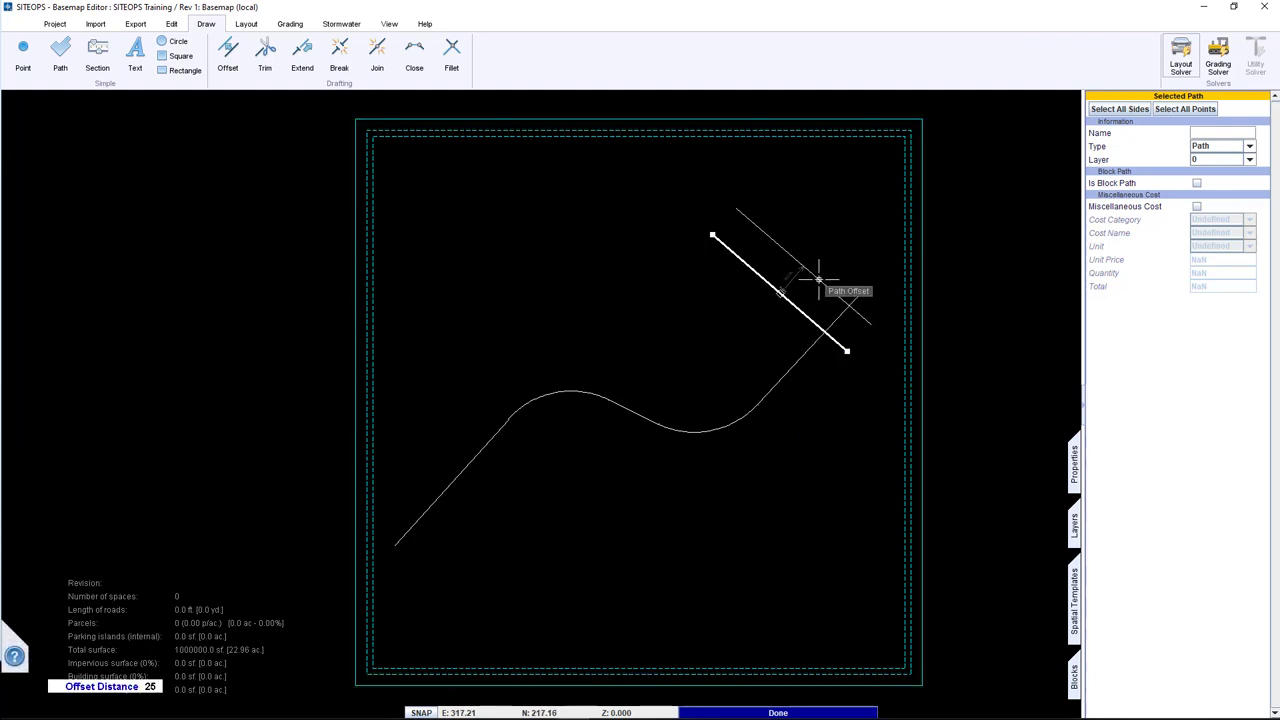
{"action": "key", "text": "Return"}
{"action": "left_click", "coordinate": [780, 367]}
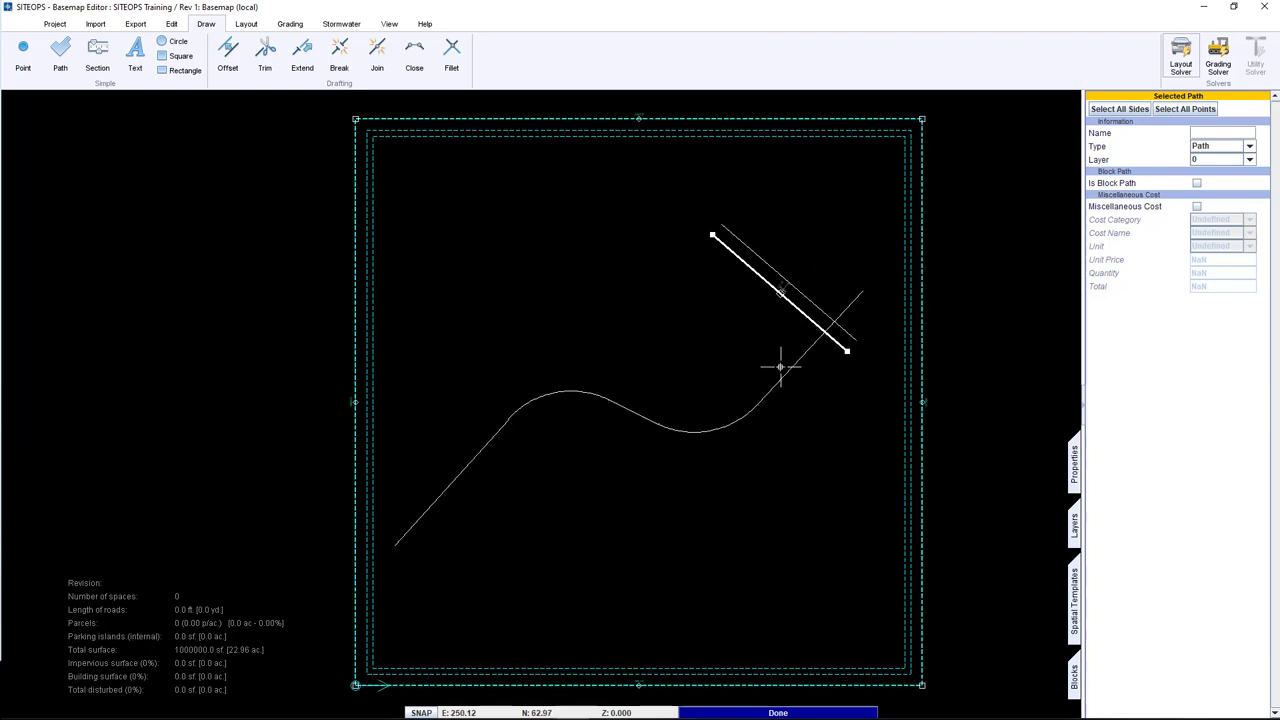
Fillet the upper end of the curved path to the original straight path so both meet at a corner.
{"action": "right_click", "coordinate": [770, 349]}
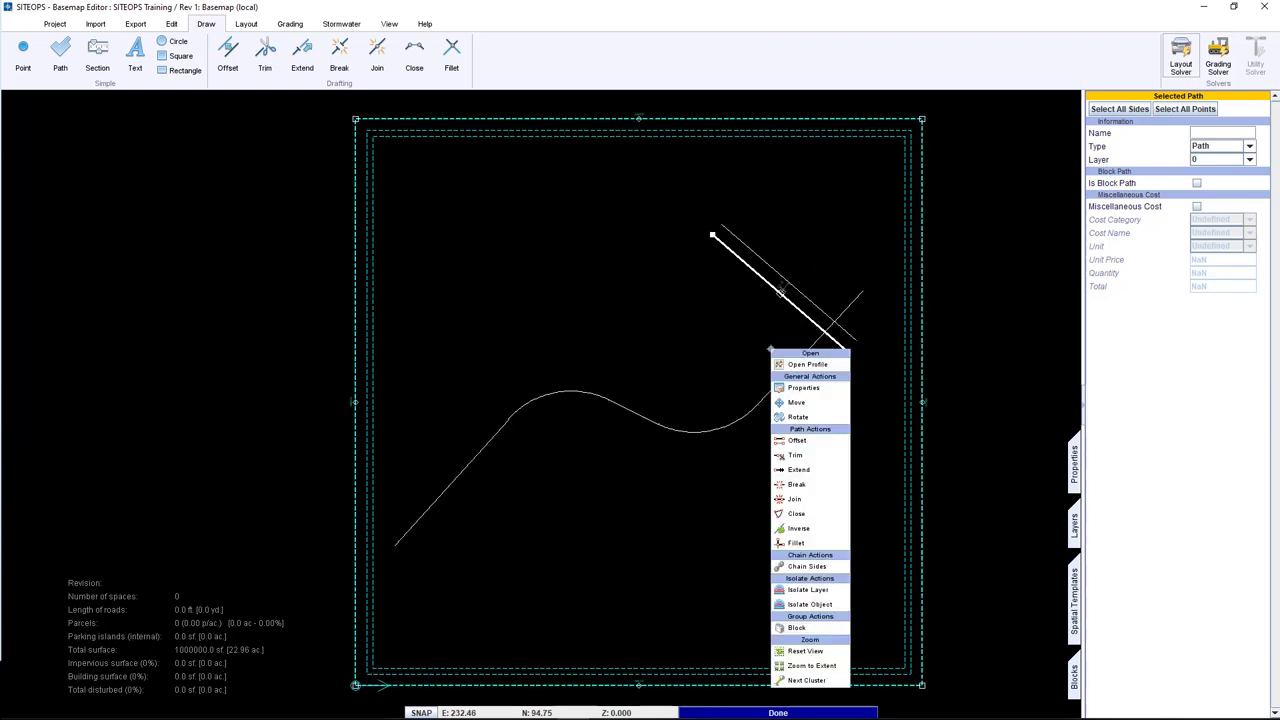
{"action": "left_click", "coordinate": [801, 538]}
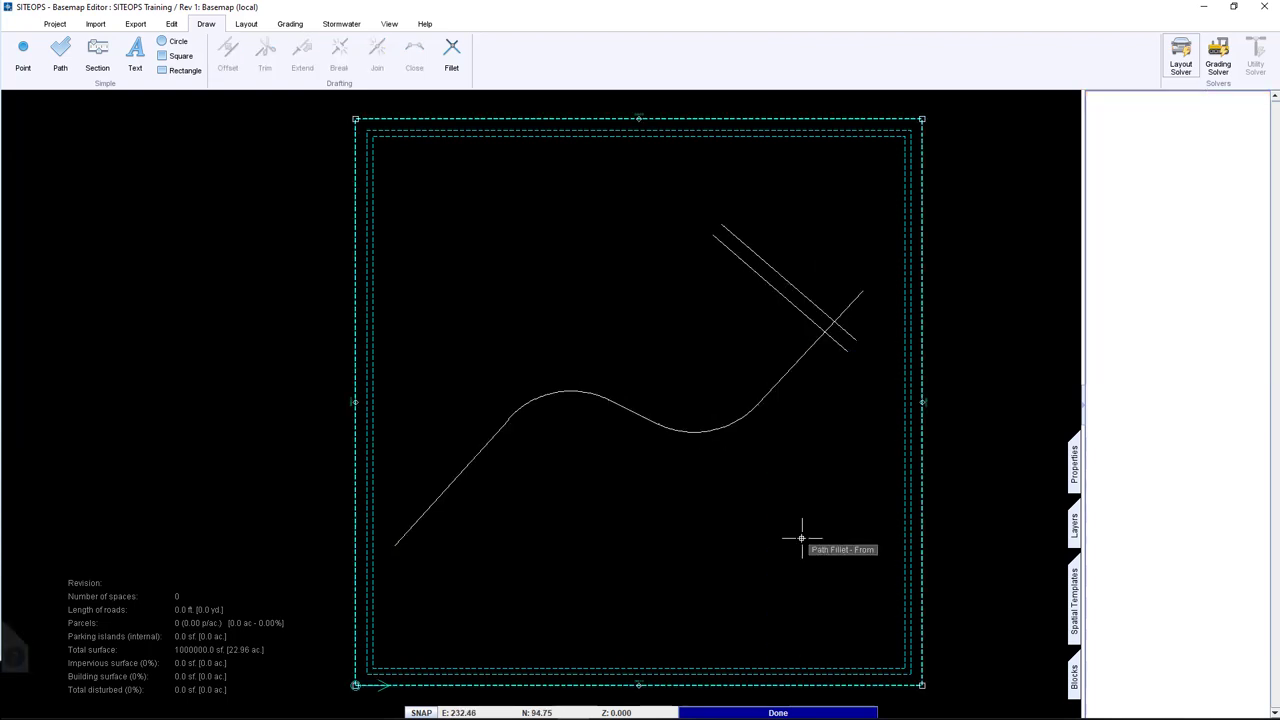
{"action": "left_click", "coordinate": [815, 340]}
{"action": "left_click", "coordinate": [815, 340]}
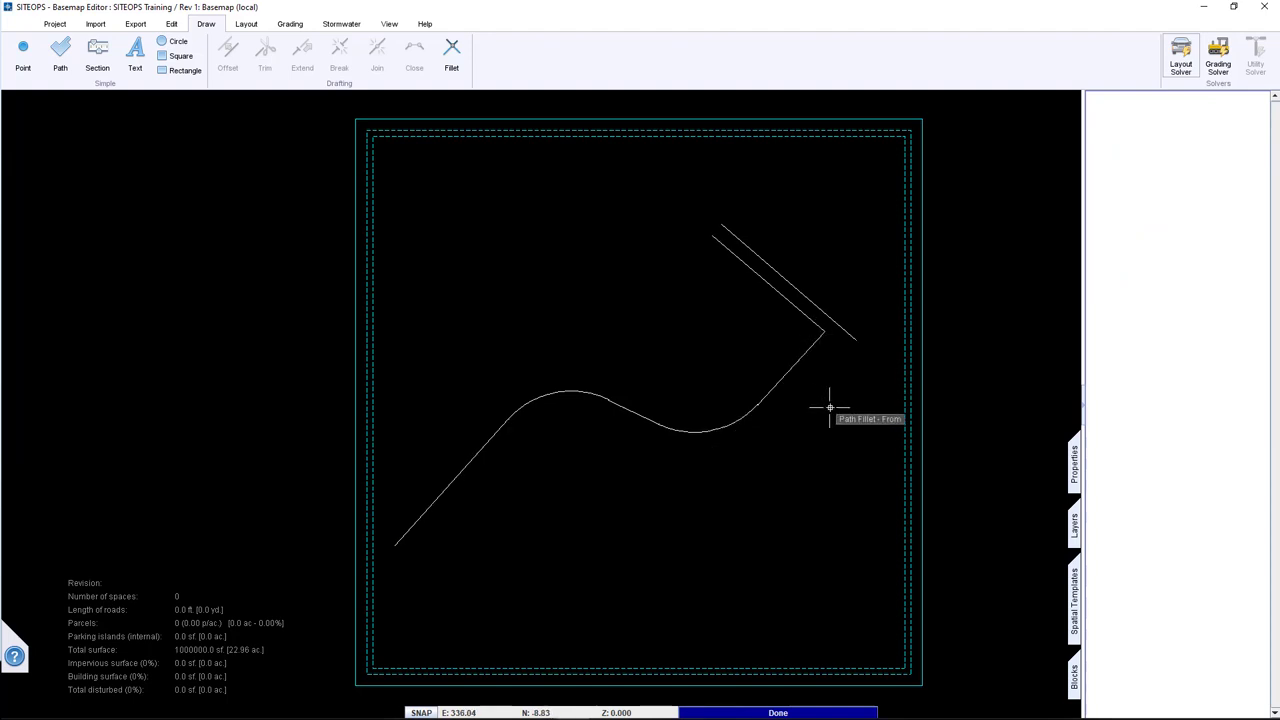
{"action": "left_click", "coordinate": [827, 326]}
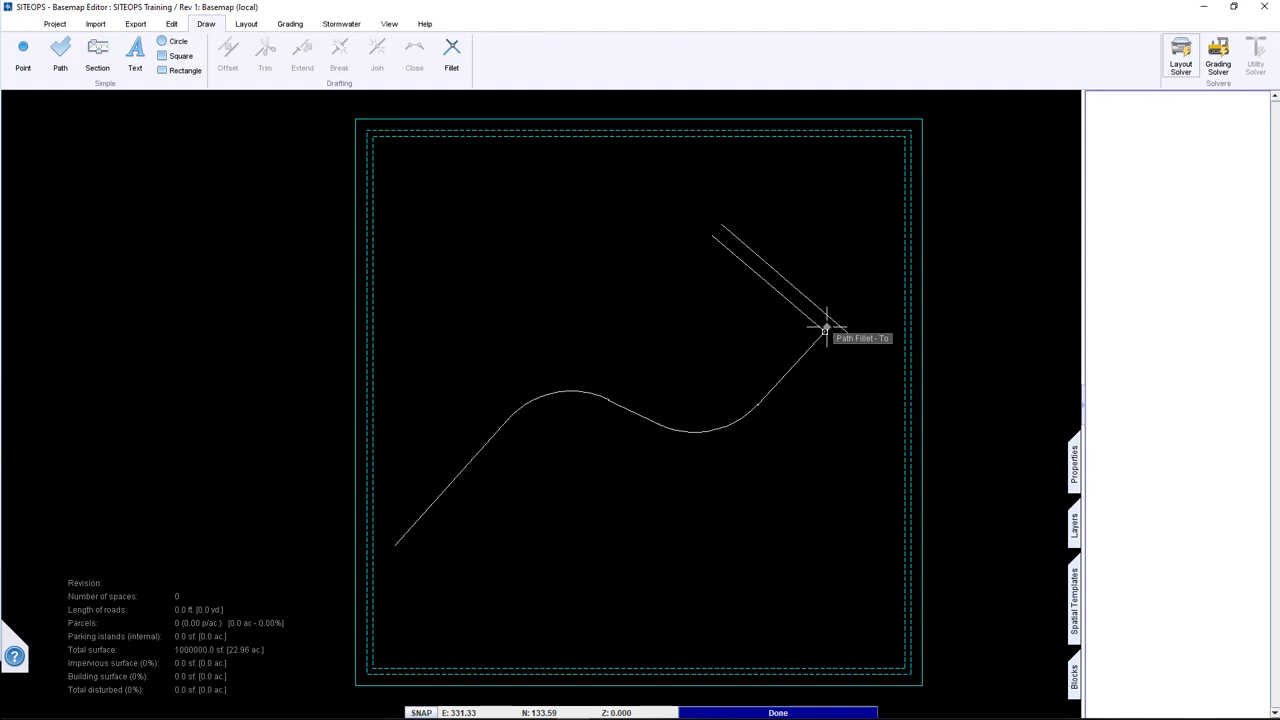
Set the radius of the new corner point between the curved and straight paths to 25 ft.
{"action": "left_click", "coordinate": [825, 330]}
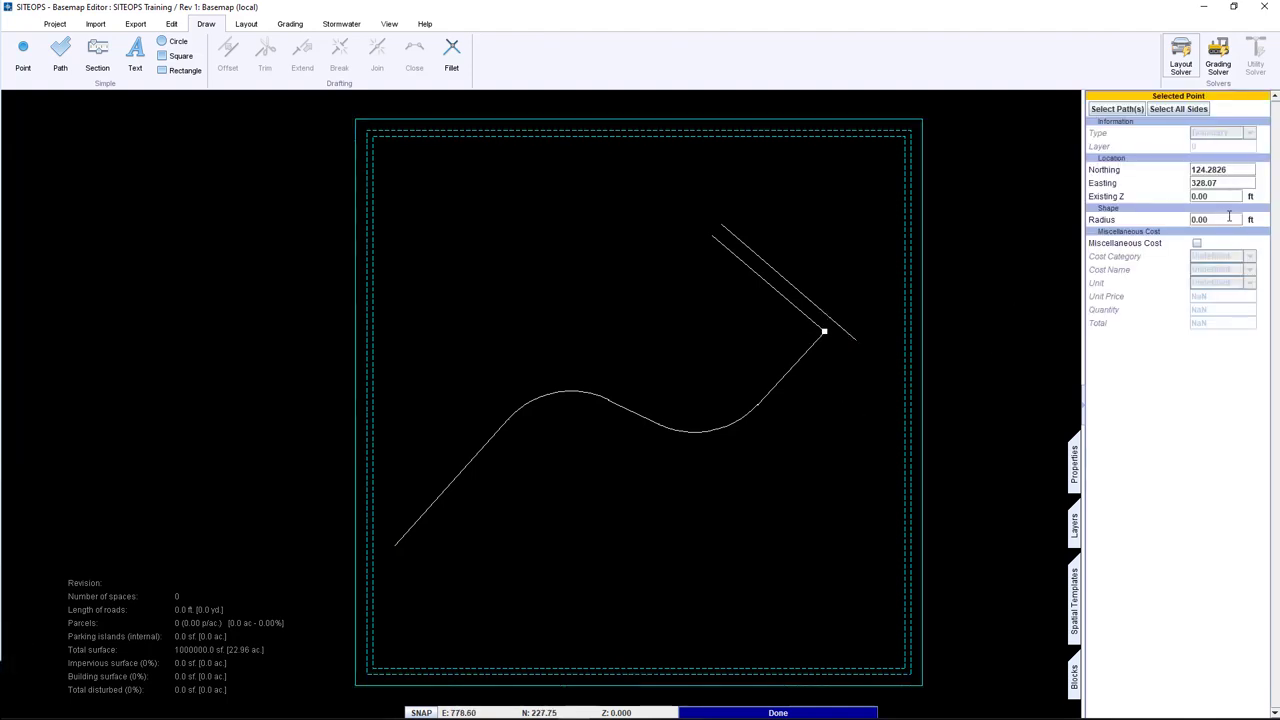
{"action": "type", "text": "25"}
{"action": "key", "text": "Return"}
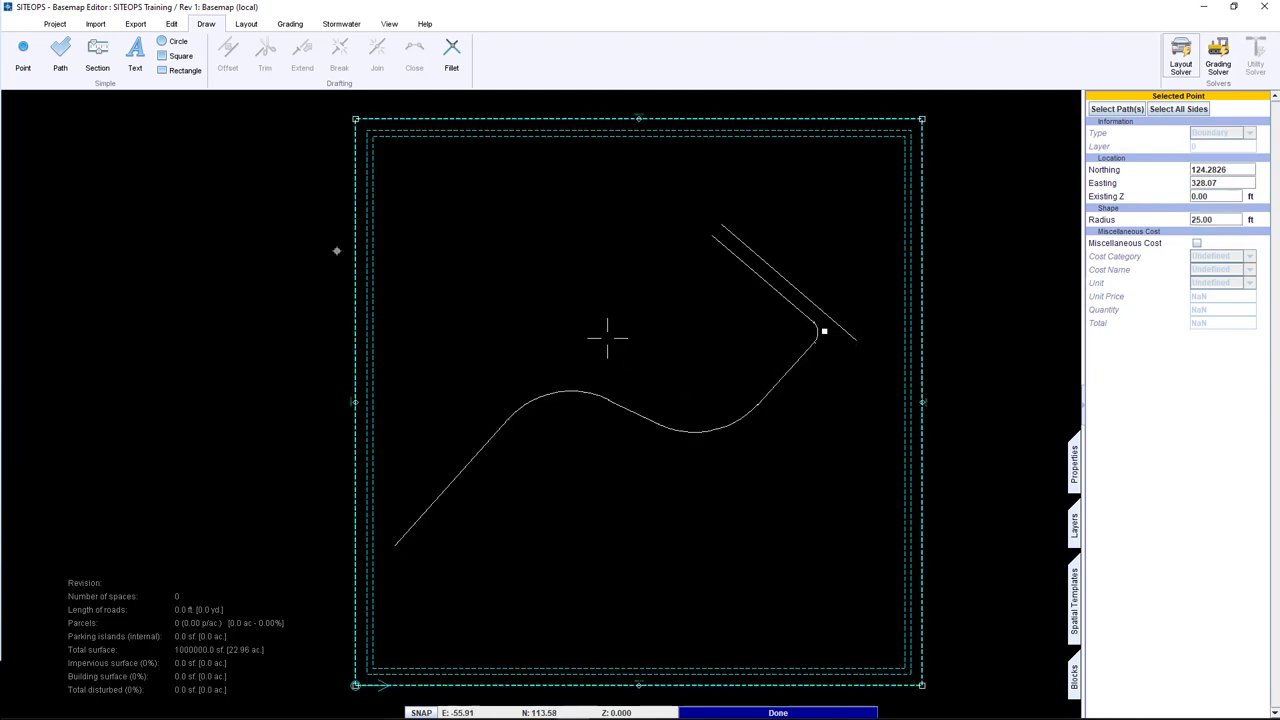
Draw a circle with a 75 ft radius above the curved path, inside the property boundary.
{"action": "left_click", "coordinate": [172, 41]}
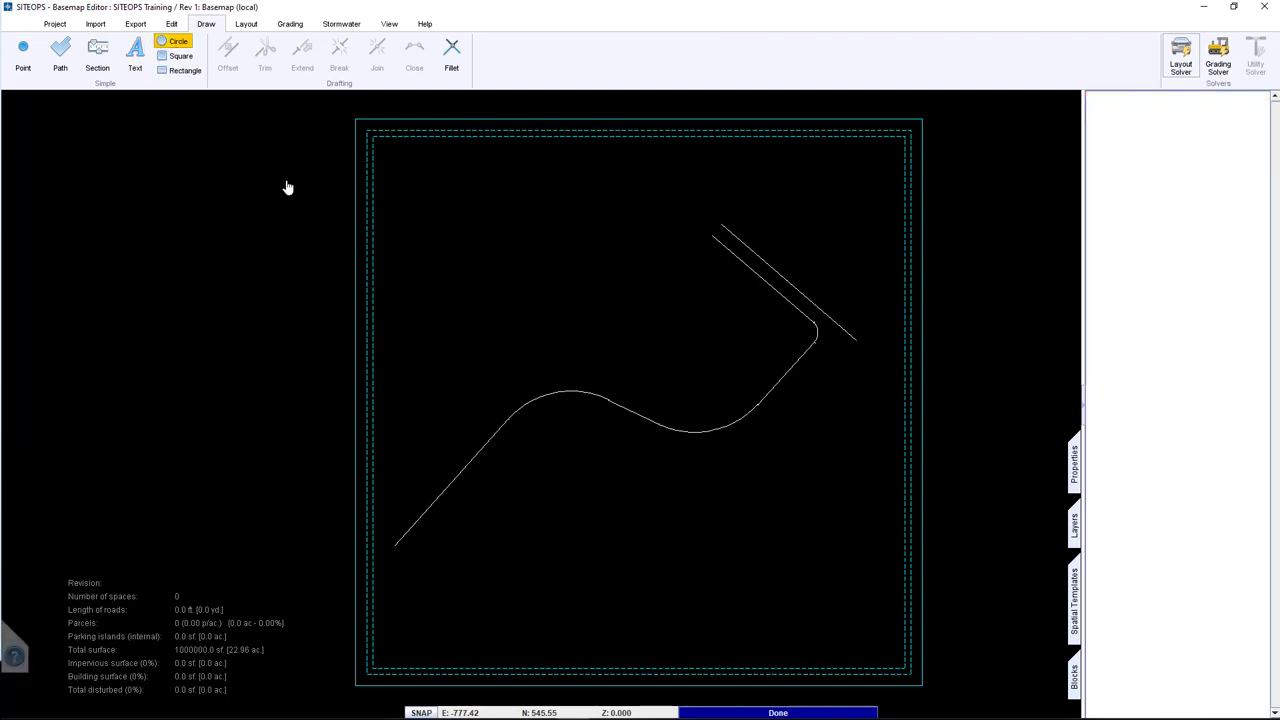
{"action": "left_click", "coordinate": [585, 278]}
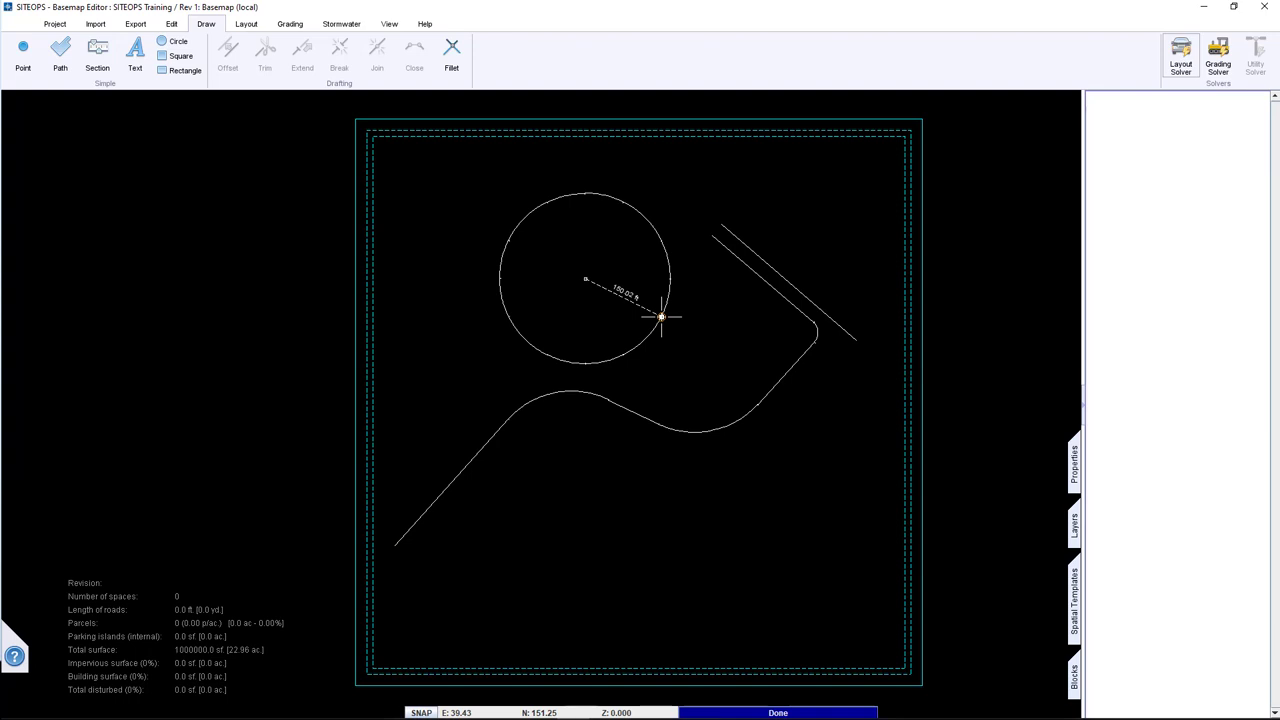
{"action": "type", "text": "75"}
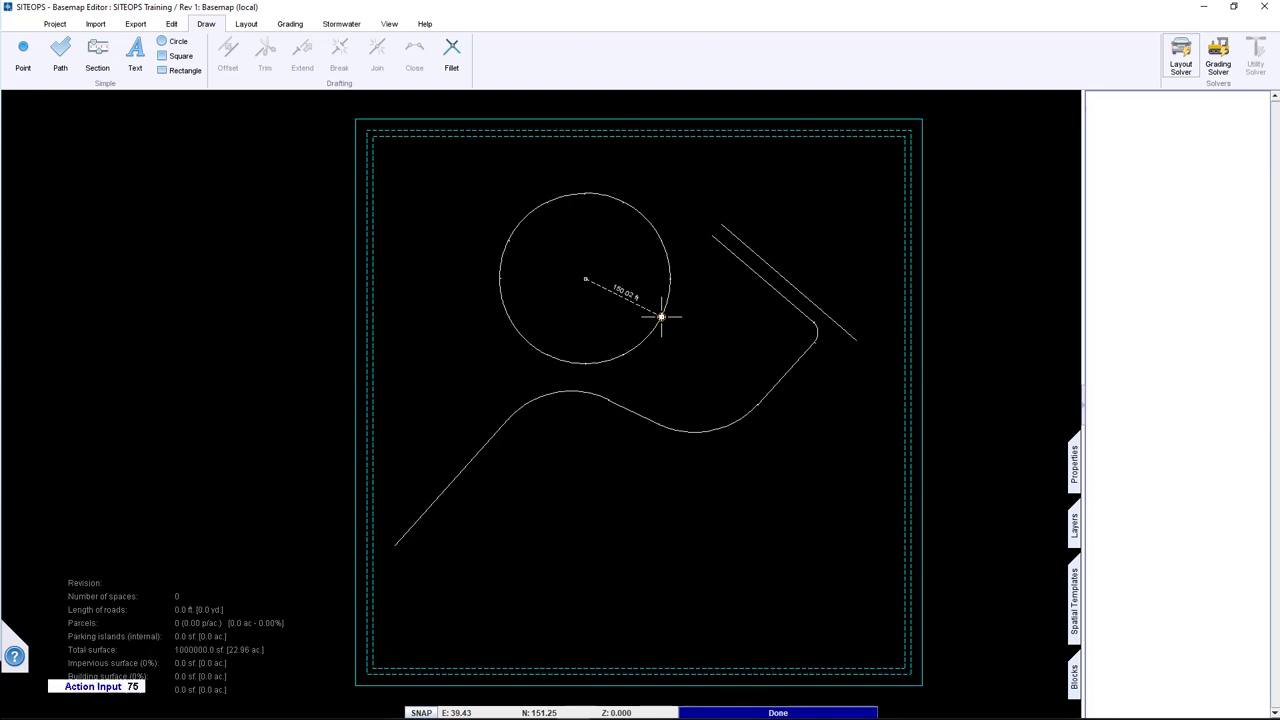
{"action": "key", "text": "Return"}
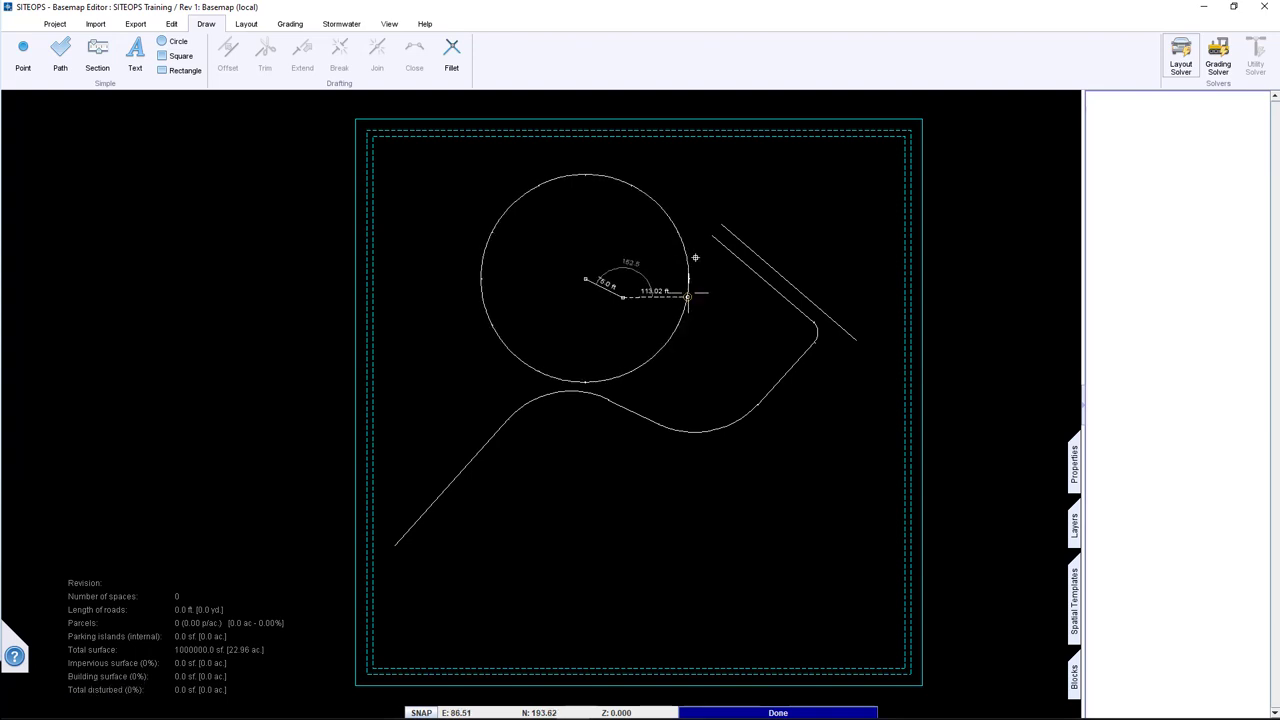
{"action": "left_click", "coordinate": [621, 297]}
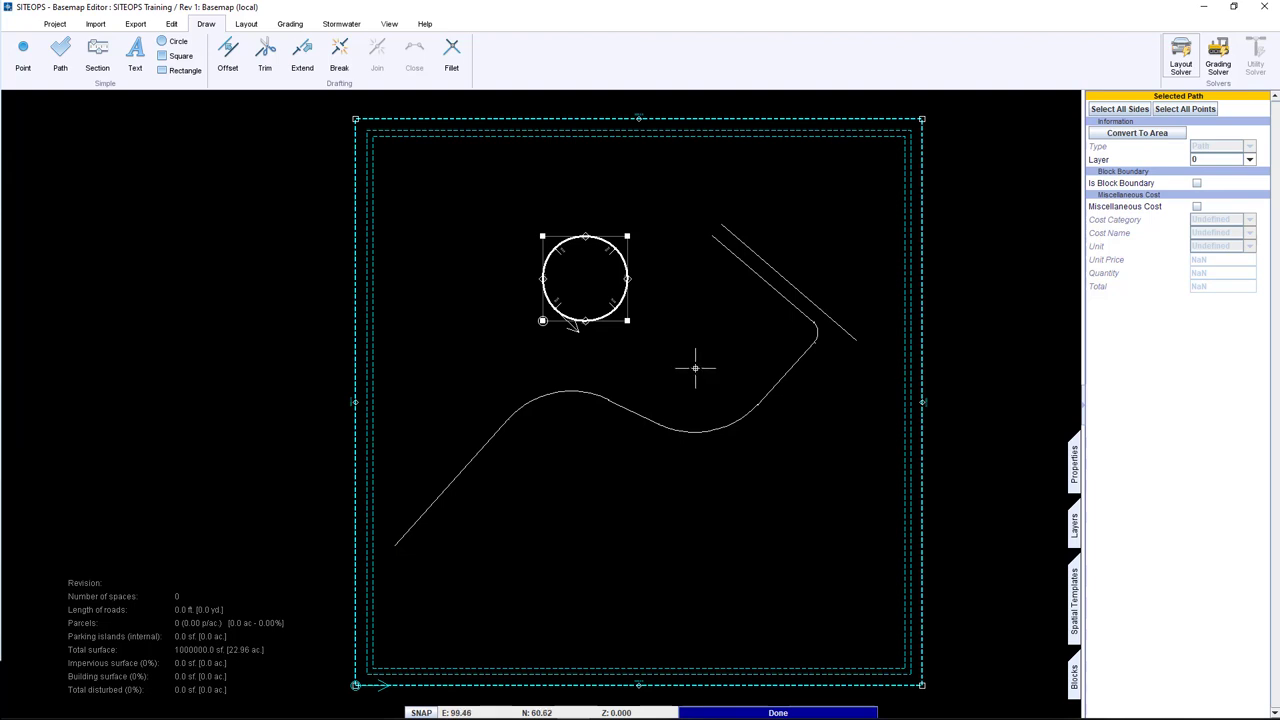
Select the circle above the curved path and delete it.
{"action": "left_click", "coordinate": [695, 368]}
{"action": "left_click", "coordinate": [614, 301]}
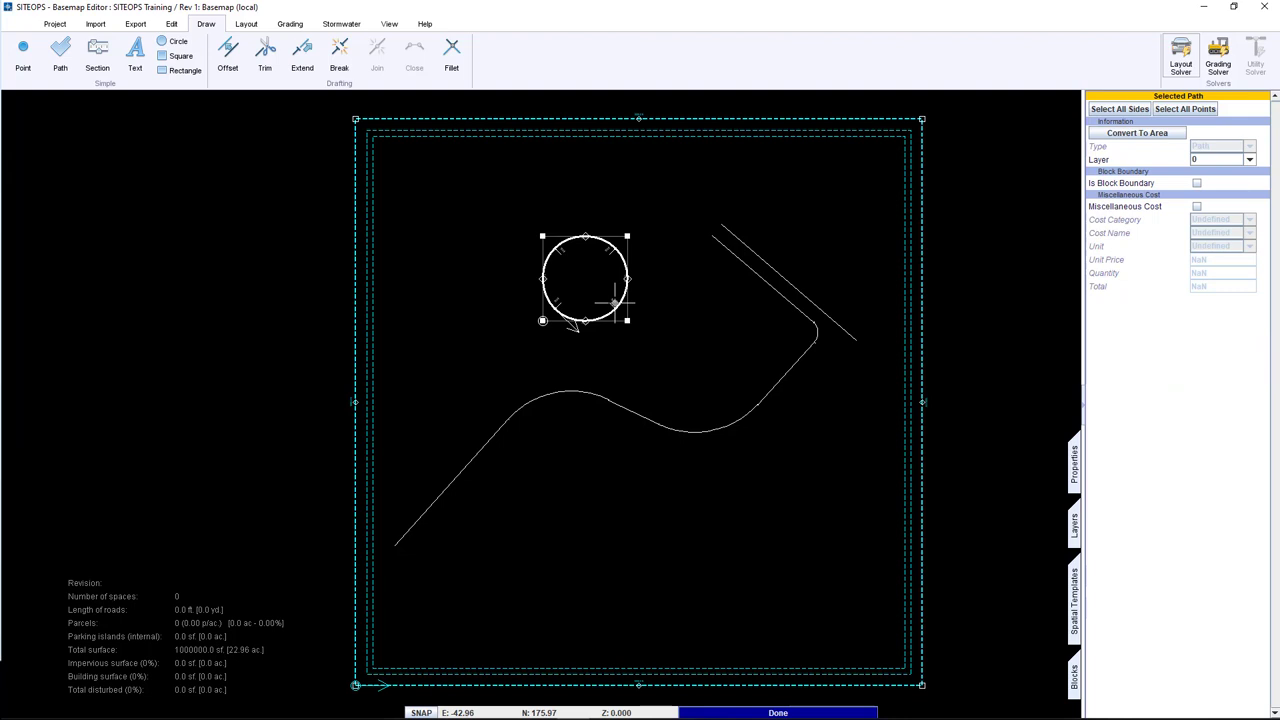
{"action": "key", "text": "Delete"}
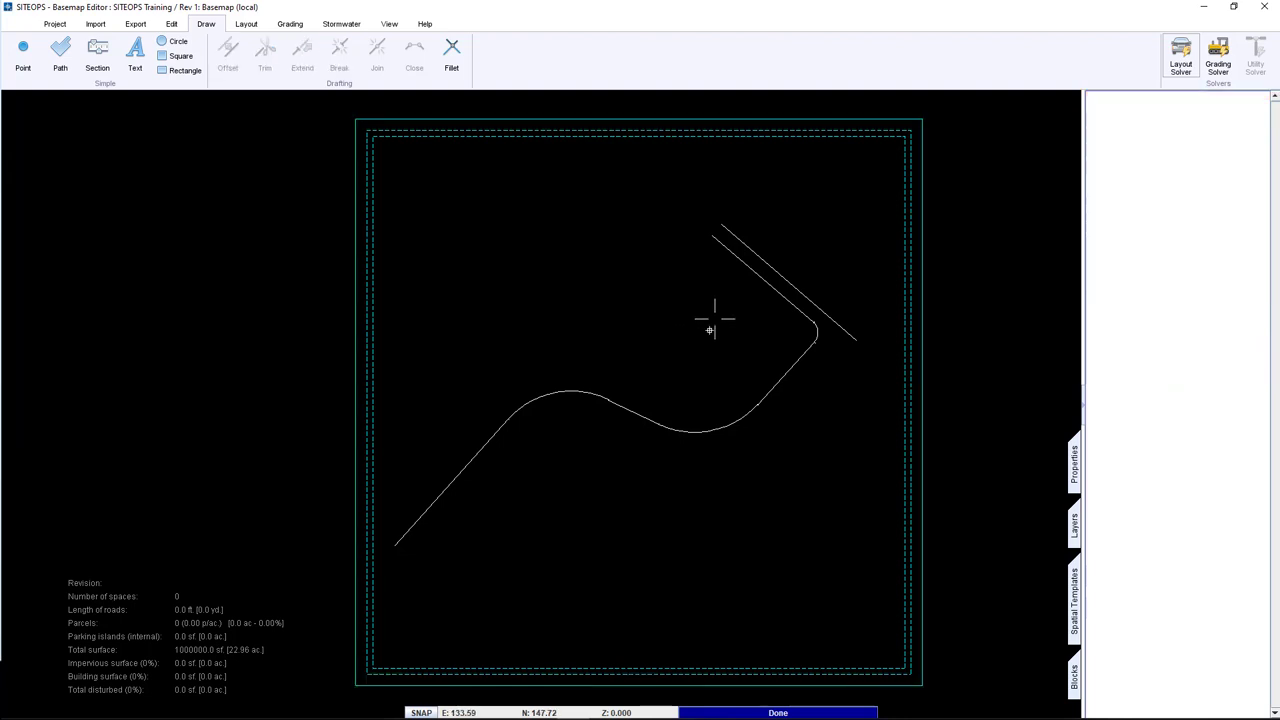
Copy the filleted curved path and paste the copy below and to the right of the original.
{"action": "left_click", "coordinate": [168, 29]}
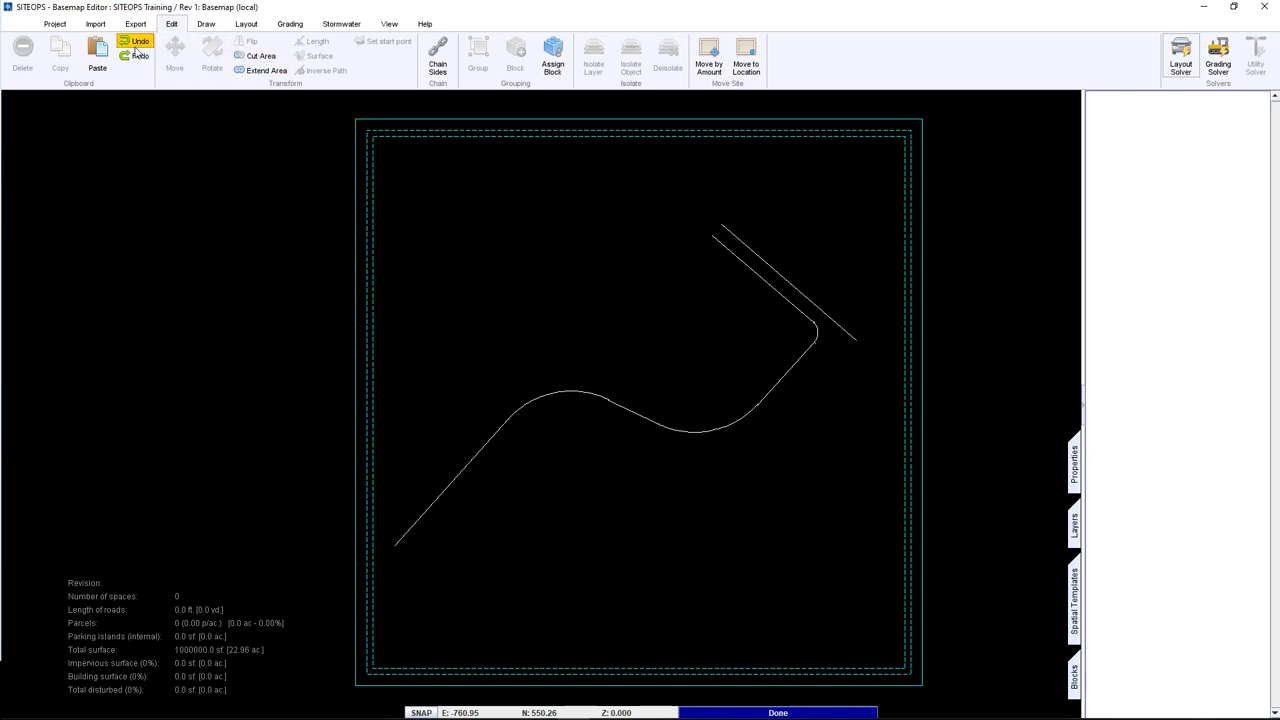
{"action": "left_click", "coordinate": [640, 405]}
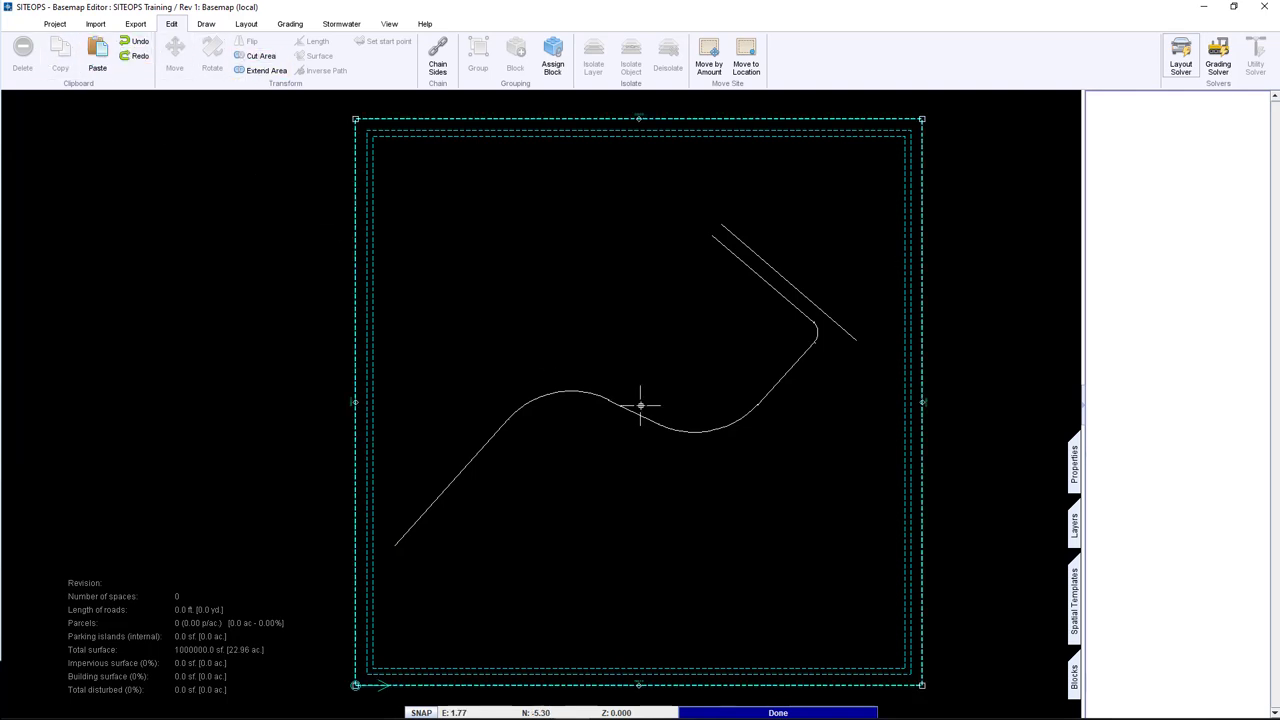
{"action": "left_click", "coordinate": [640, 405]}
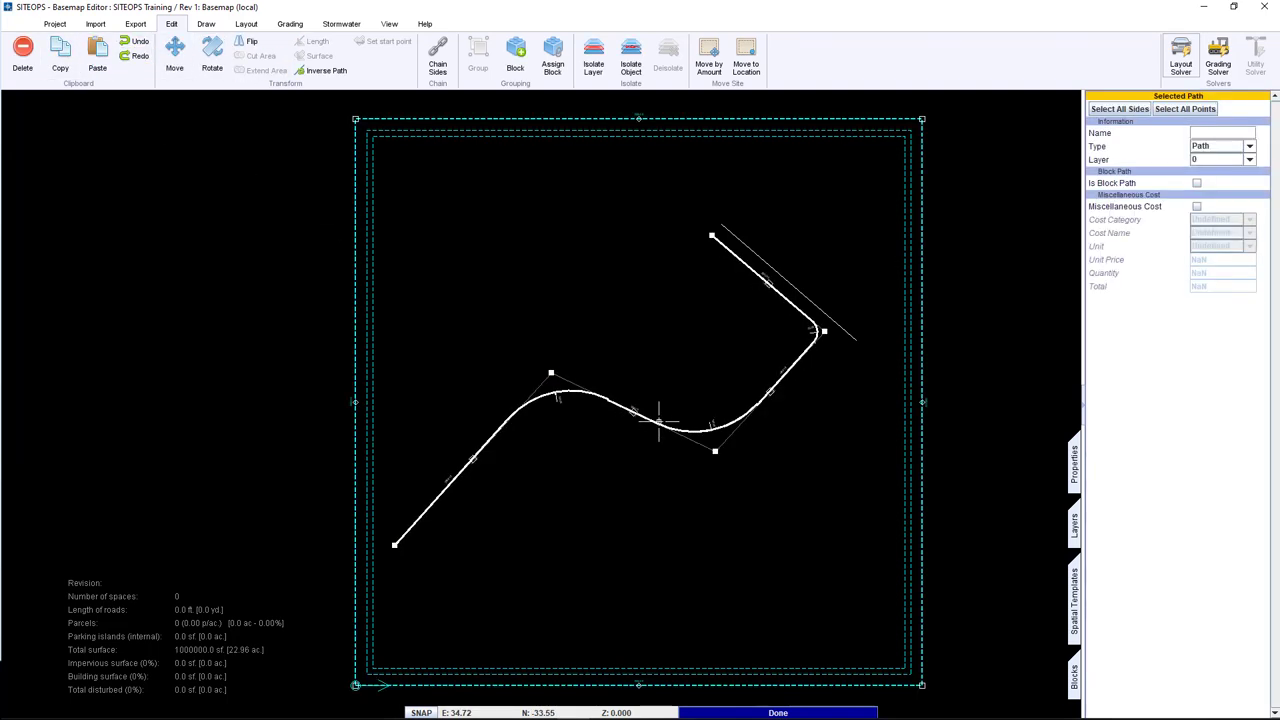
{"action": "left_click", "coordinate": [60, 55]}
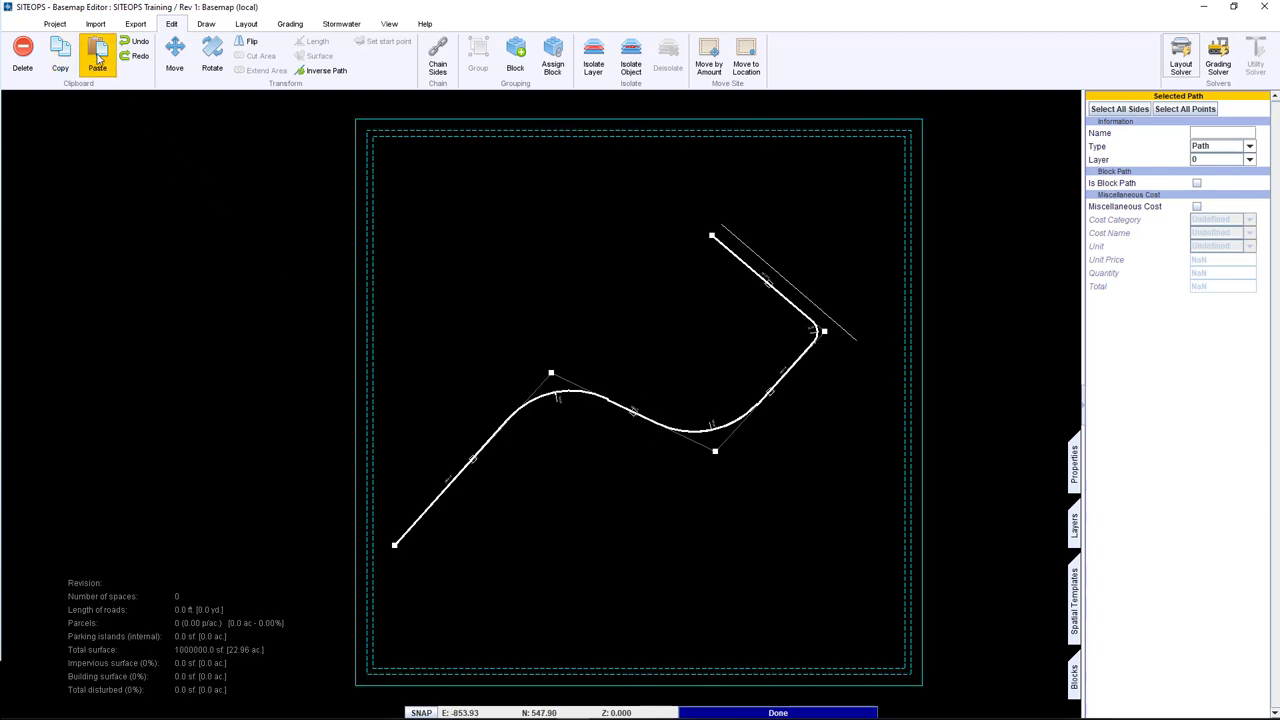
{"action": "left_click", "coordinate": [97, 58]}
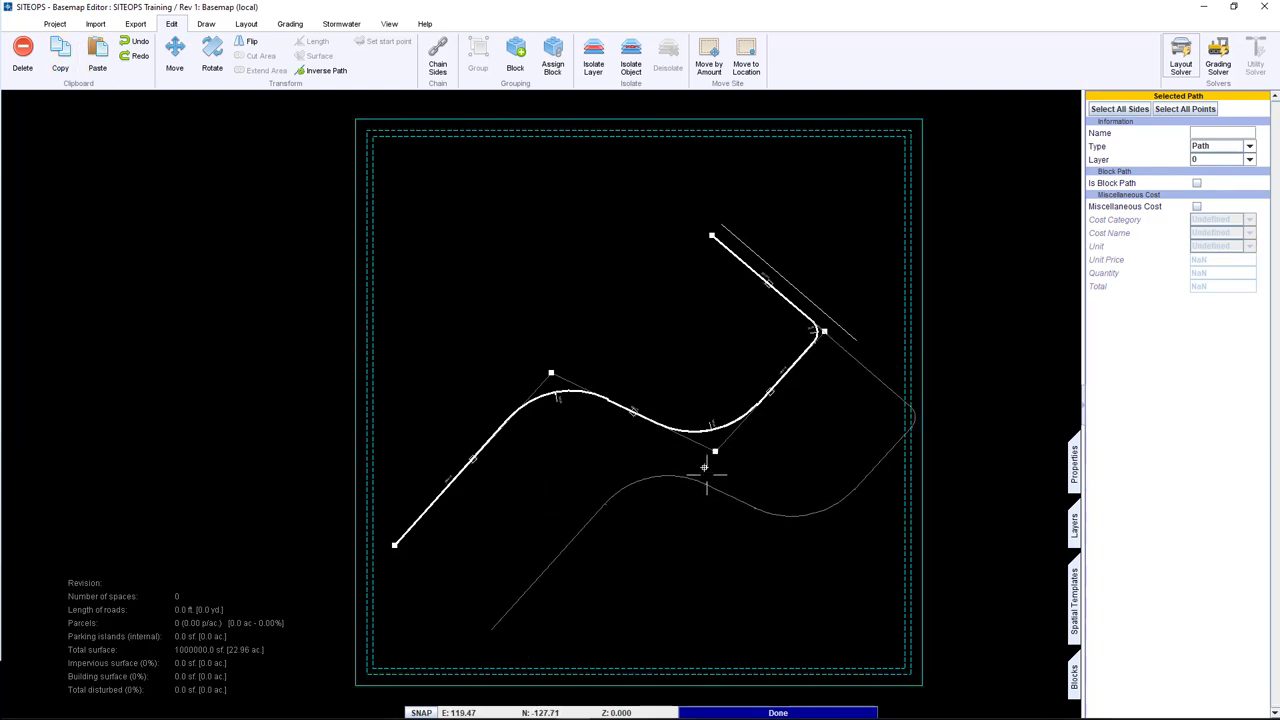
{"action": "left_click", "coordinate": [700, 532]}
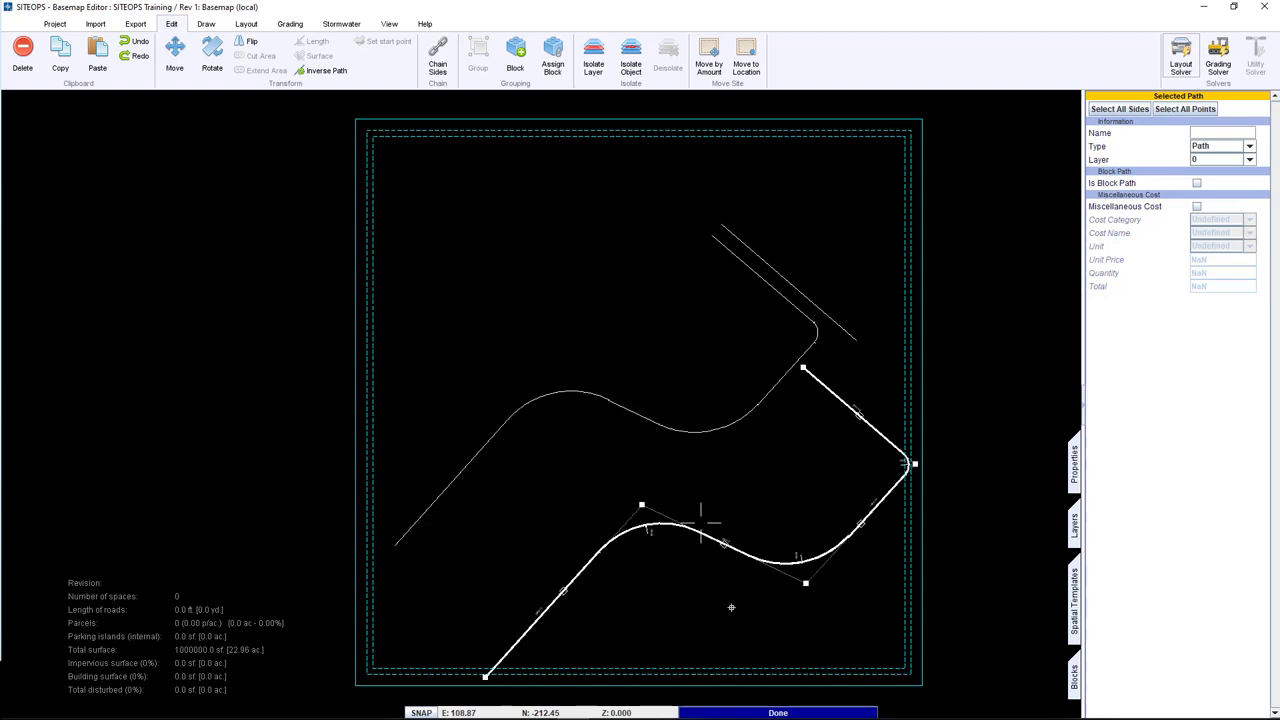
Delete the pasted copy of the curved path.
{"action": "left_click", "coordinate": [654, 621]}
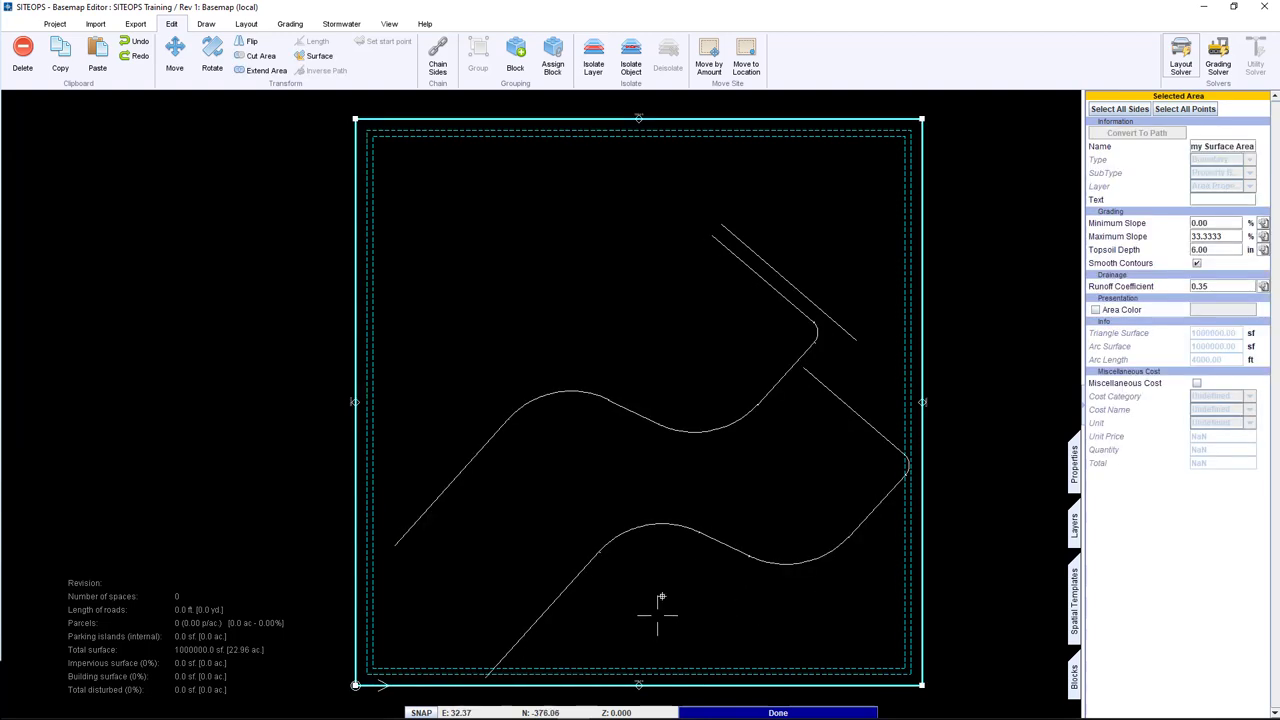
{"action": "left_click", "coordinate": [660, 528]}
{"action": "left_click", "coordinate": [22, 52]}
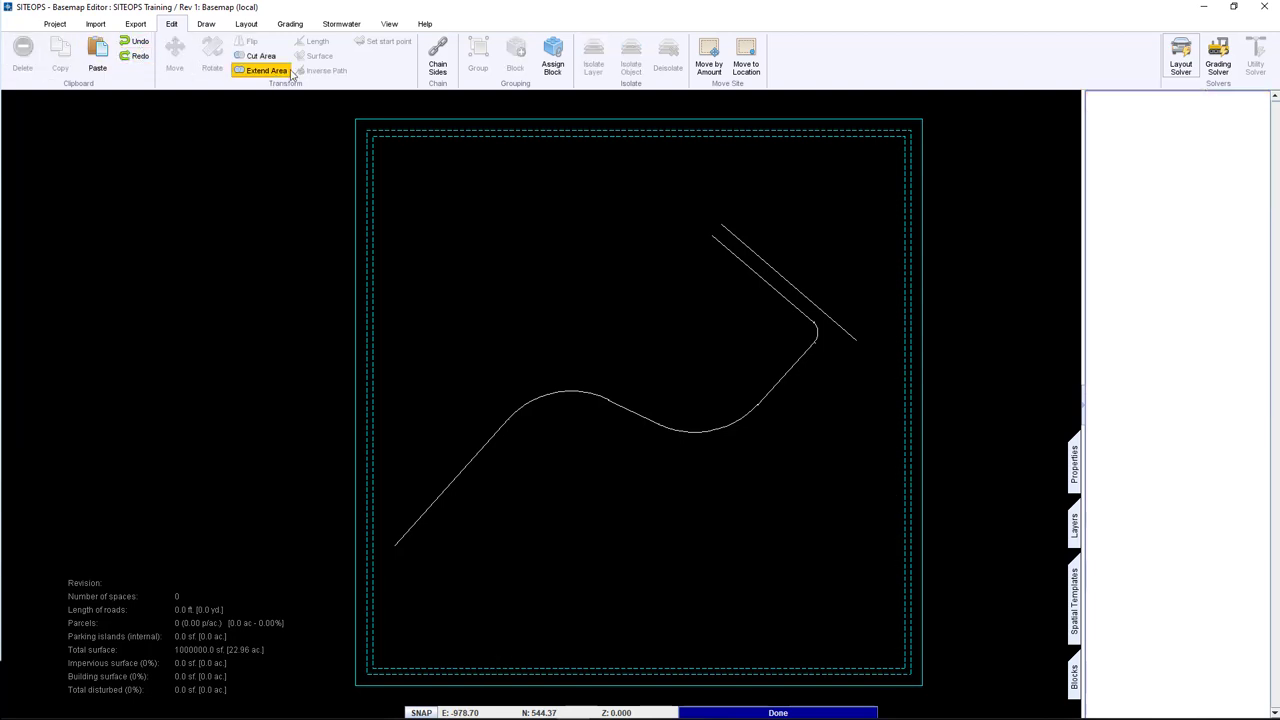
Move the curved path about 200 ft downward and slightly to the right.
{"action": "left_click", "coordinate": [551, 398]}
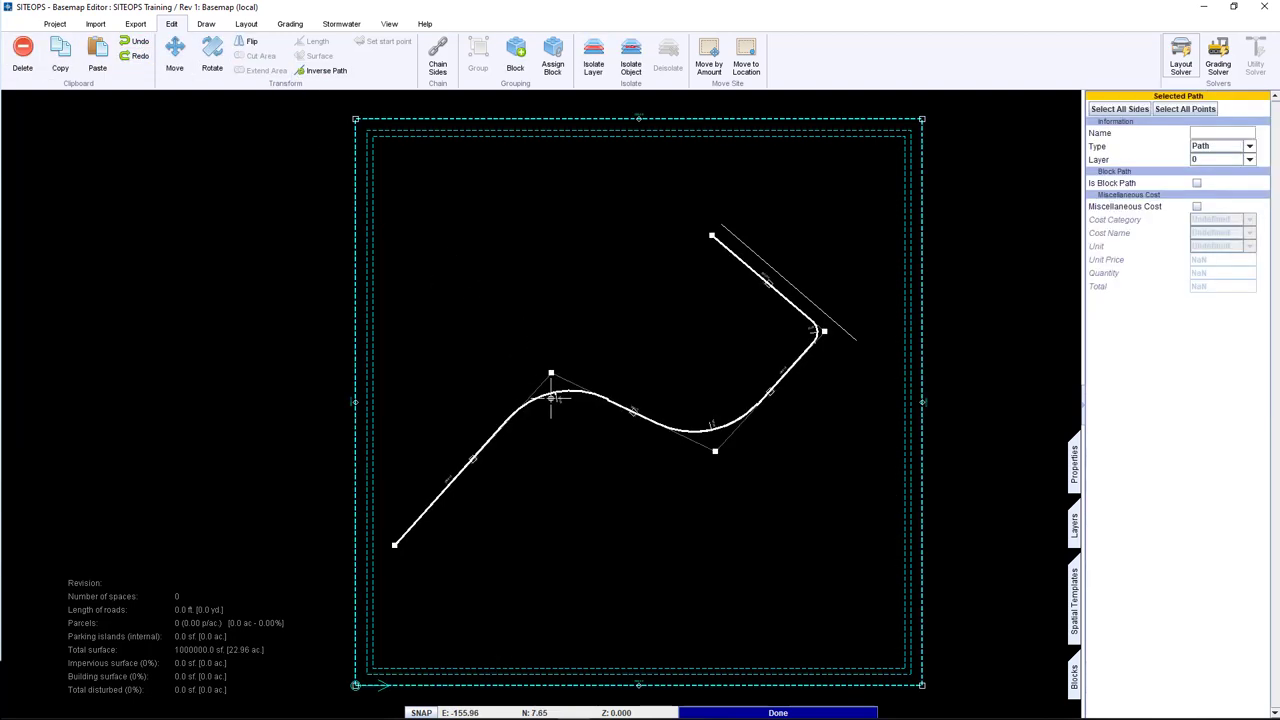
{"action": "left_click", "coordinate": [175, 52]}
{"action": "left_click", "coordinate": [657, 366]}
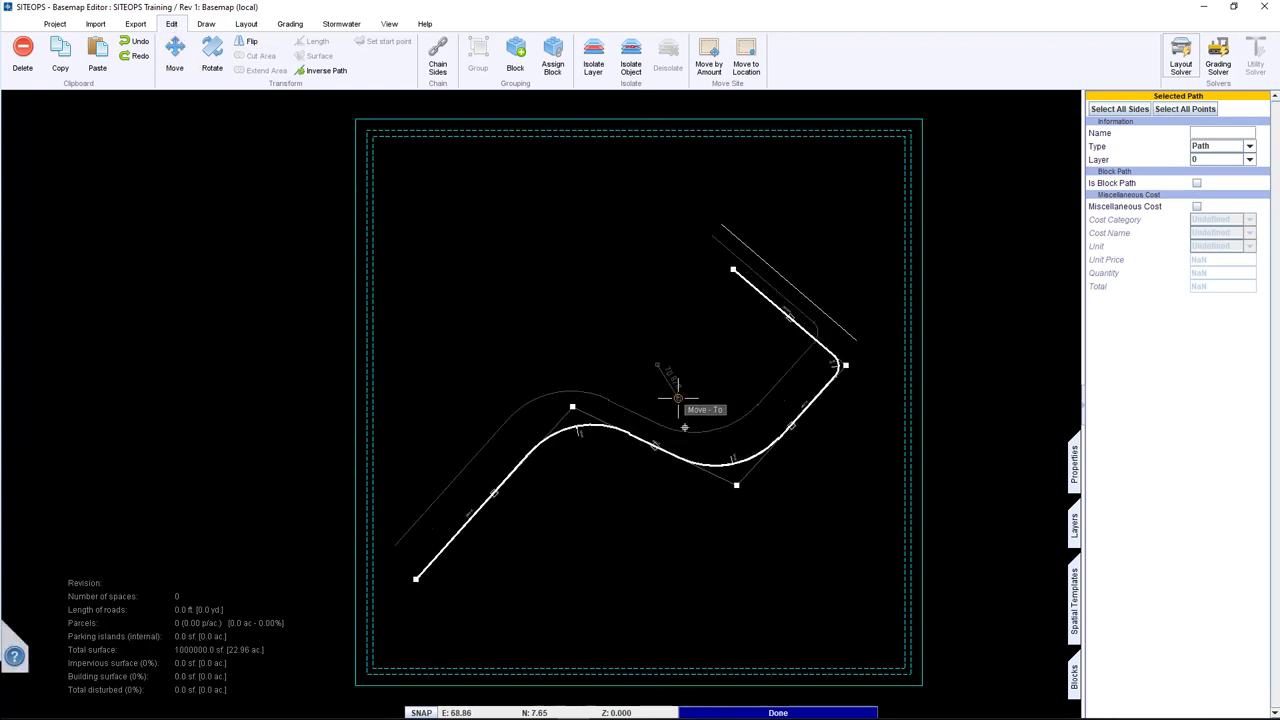
{"action": "left_click", "coordinate": [700, 467]}
Rotate the moved path about 100° counterclockwise around a free point above its middle.
{"action": "left_click", "coordinate": [211, 52]}
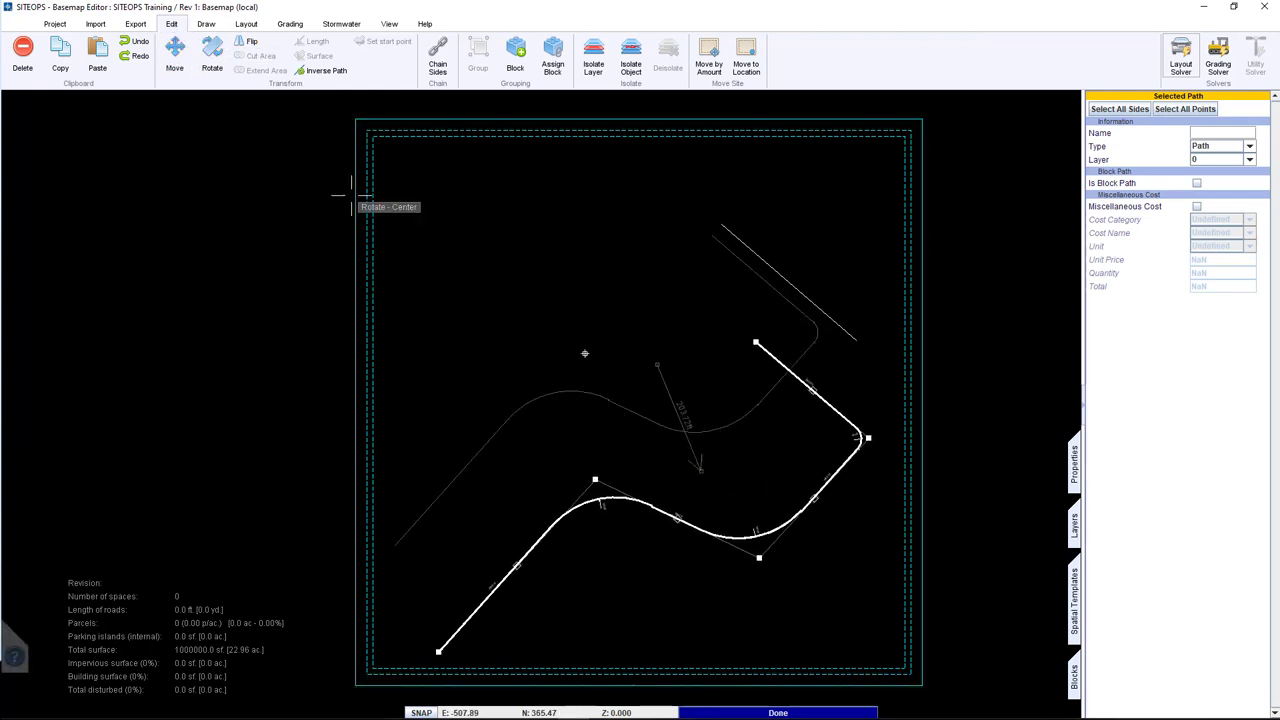
{"action": "left_click", "coordinate": [586, 366]}
{"action": "left_click", "coordinate": [681, 340]}
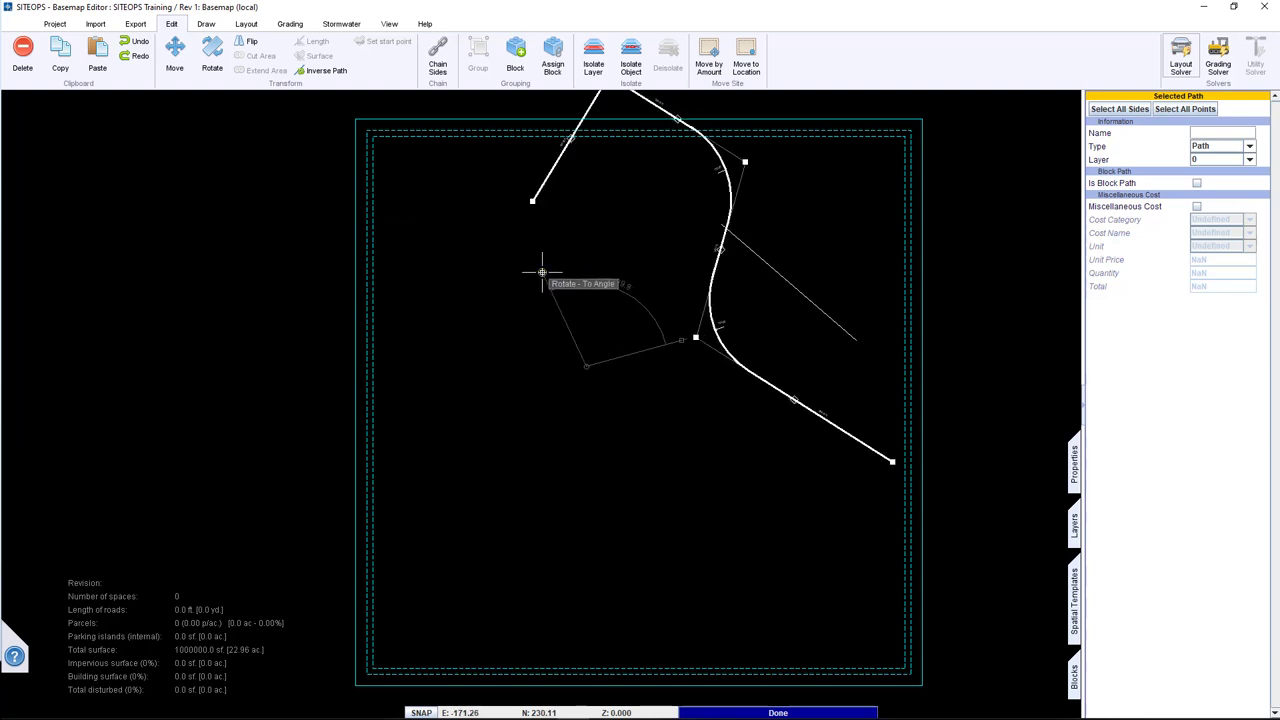
{"action": "left_click", "coordinate": [542, 271]}
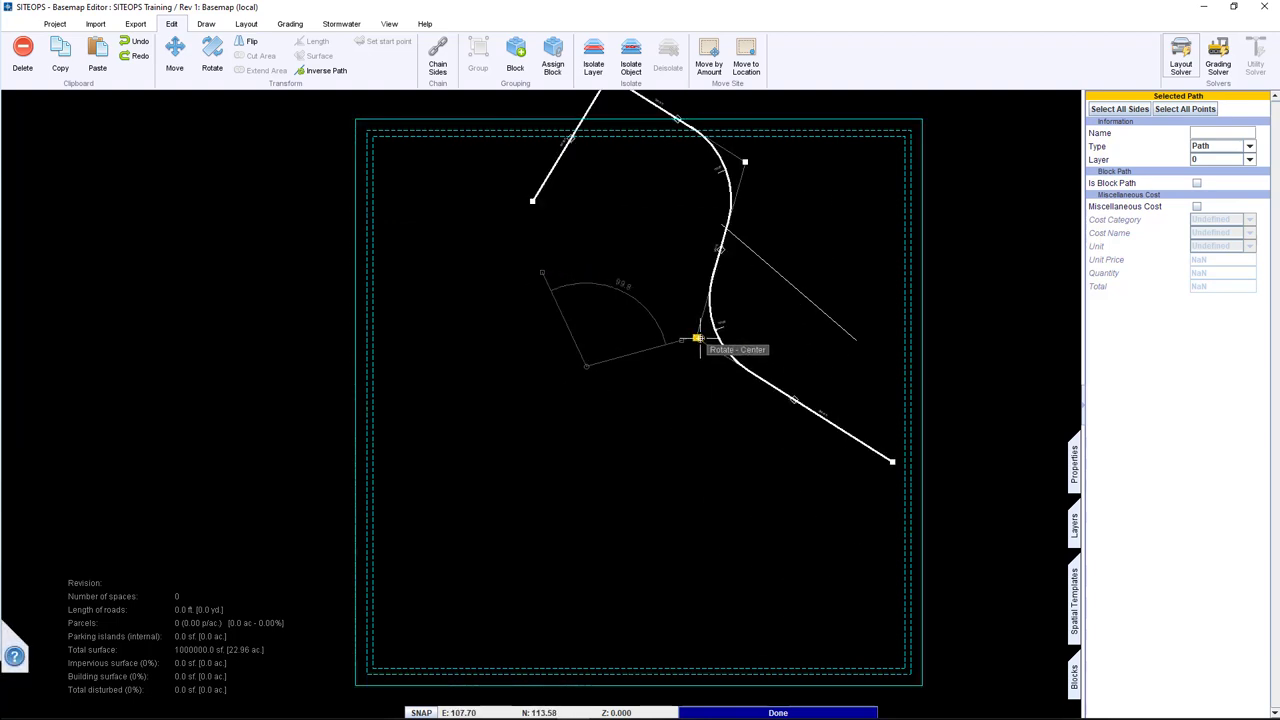
Rotate the path by a further 171° or so counterclockwise around a point near its middle bend.
{"action": "left_click", "coordinate": [702, 335]}
{"action": "left_click", "coordinate": [807, 314]}
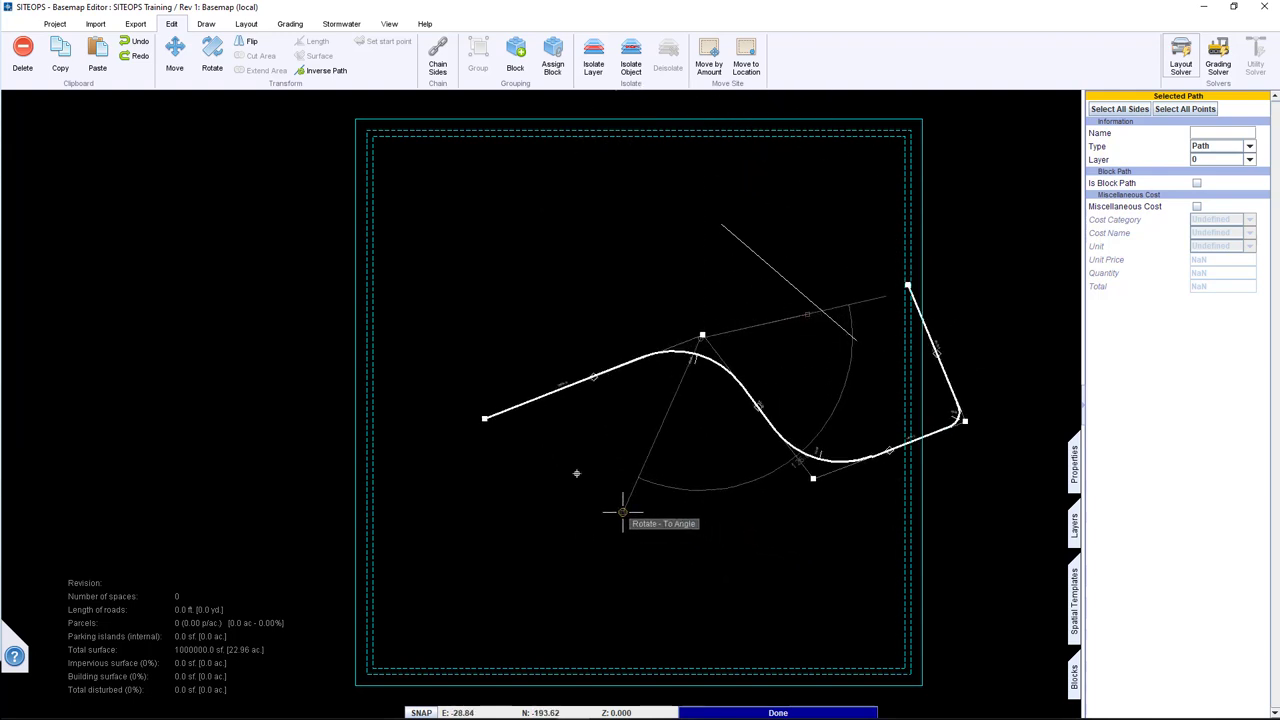
{"action": "left_click", "coordinate": [479, 352]}
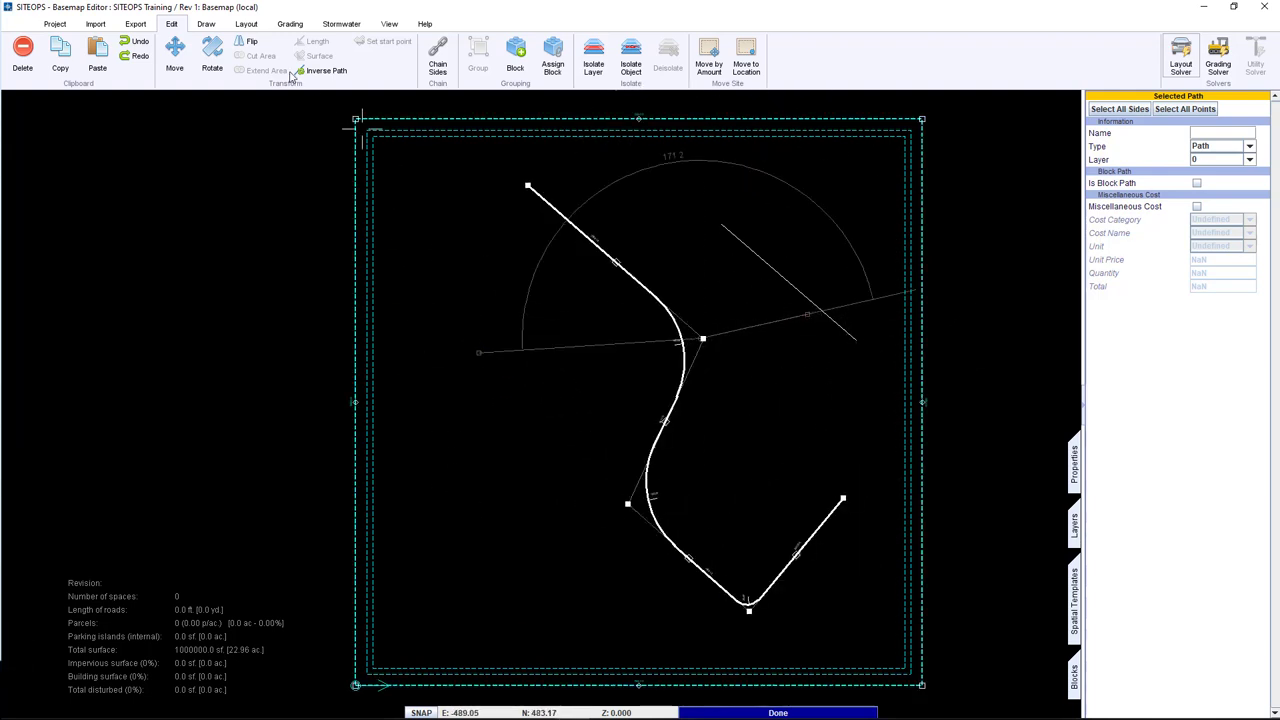
Flip the rotated path and flip it back again.
{"action": "left_click", "coordinate": [246, 41]}
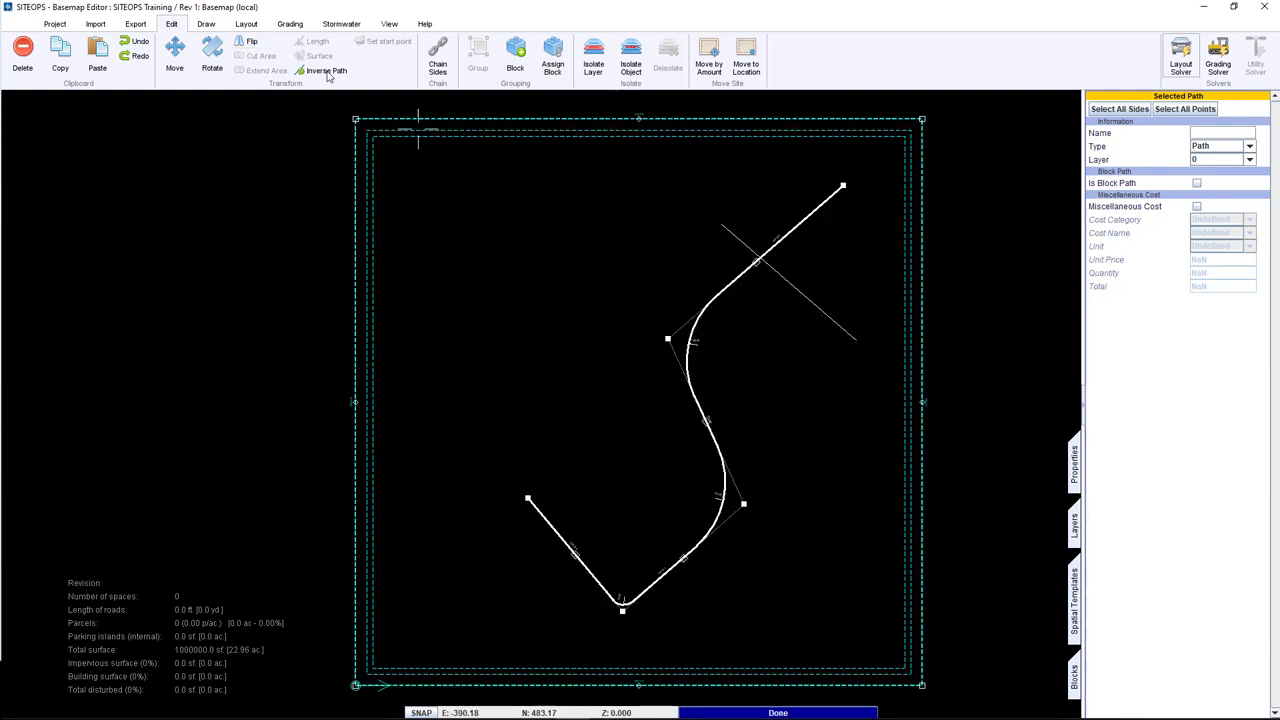
{"action": "left_click", "coordinate": [249, 45]}
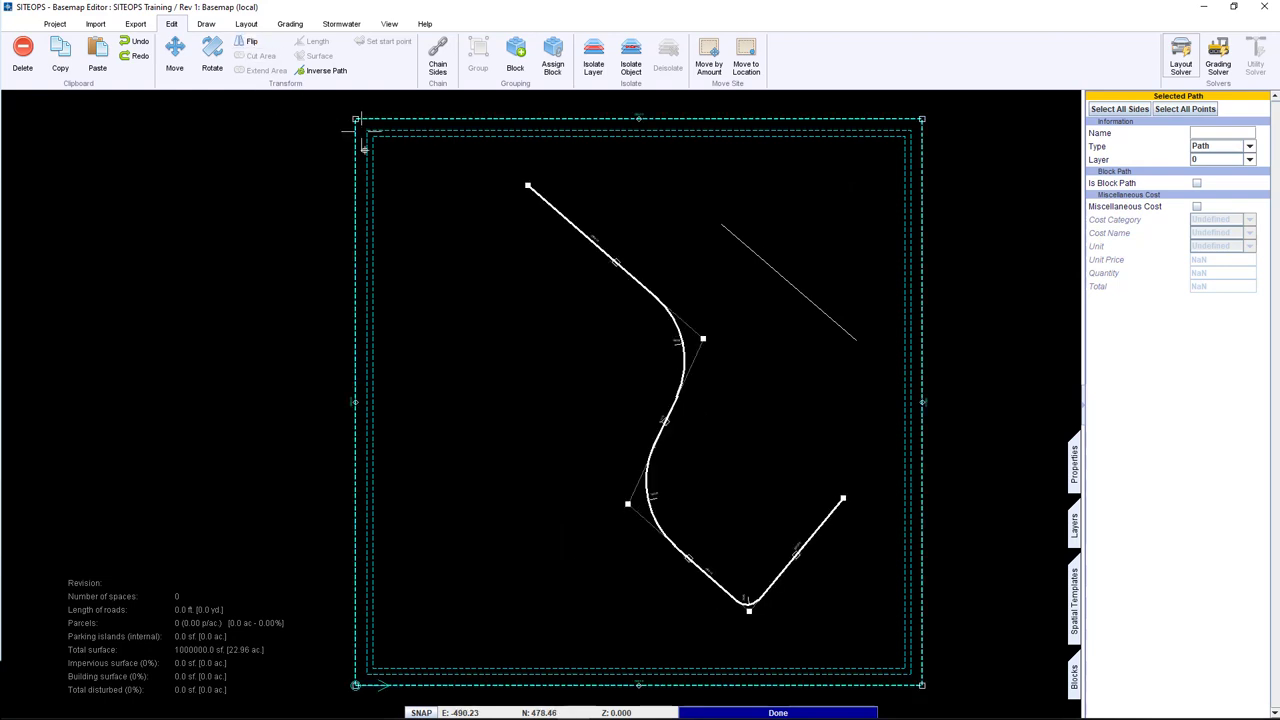
Chain the path's upper straight side with its middle side and create an open path from the chain.
{"action": "left_click", "coordinate": [445, 58]}
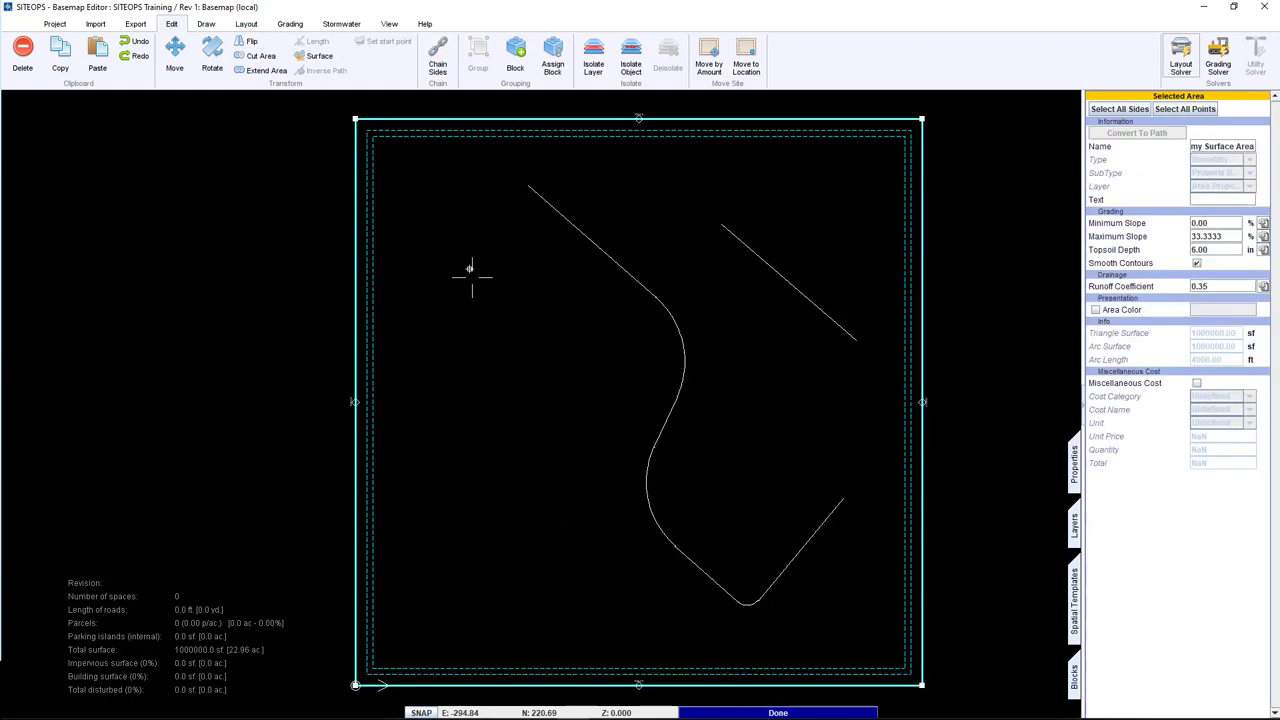
{"action": "left_click", "coordinate": [557, 214]}
{"action": "left_click", "coordinate": [681, 406]}
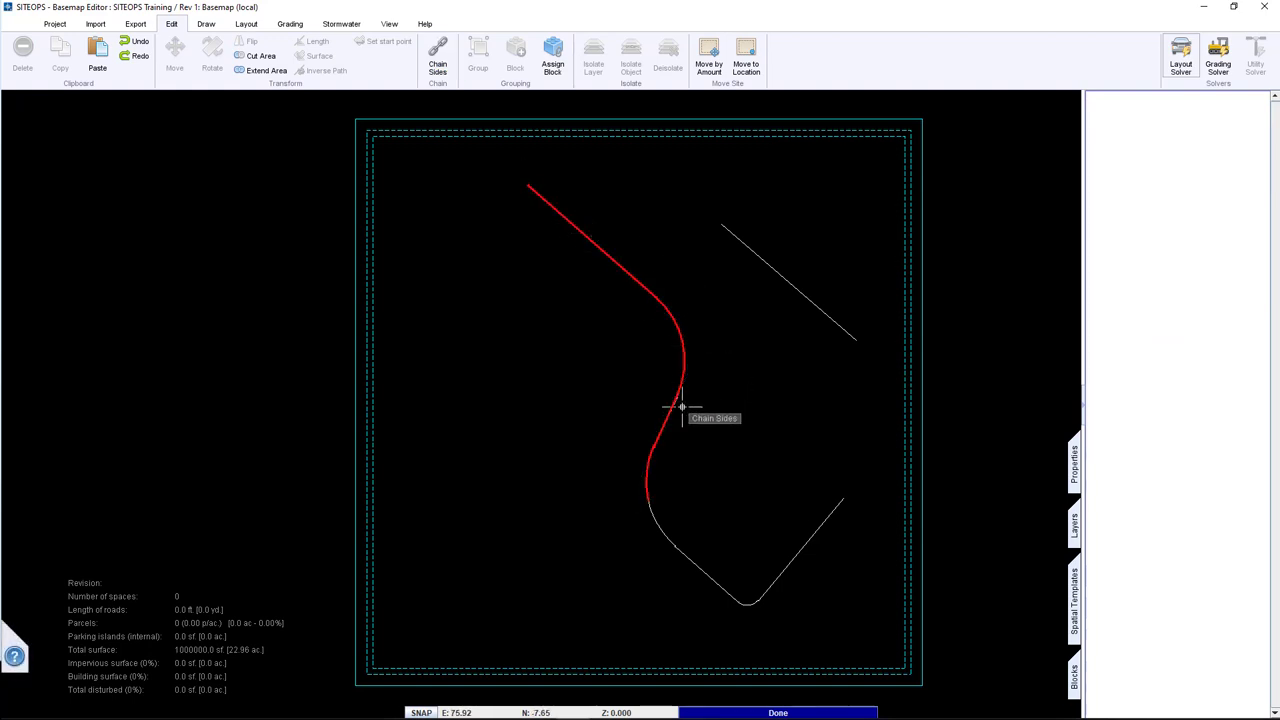
{"action": "right_click", "coordinate": [654, 454]}
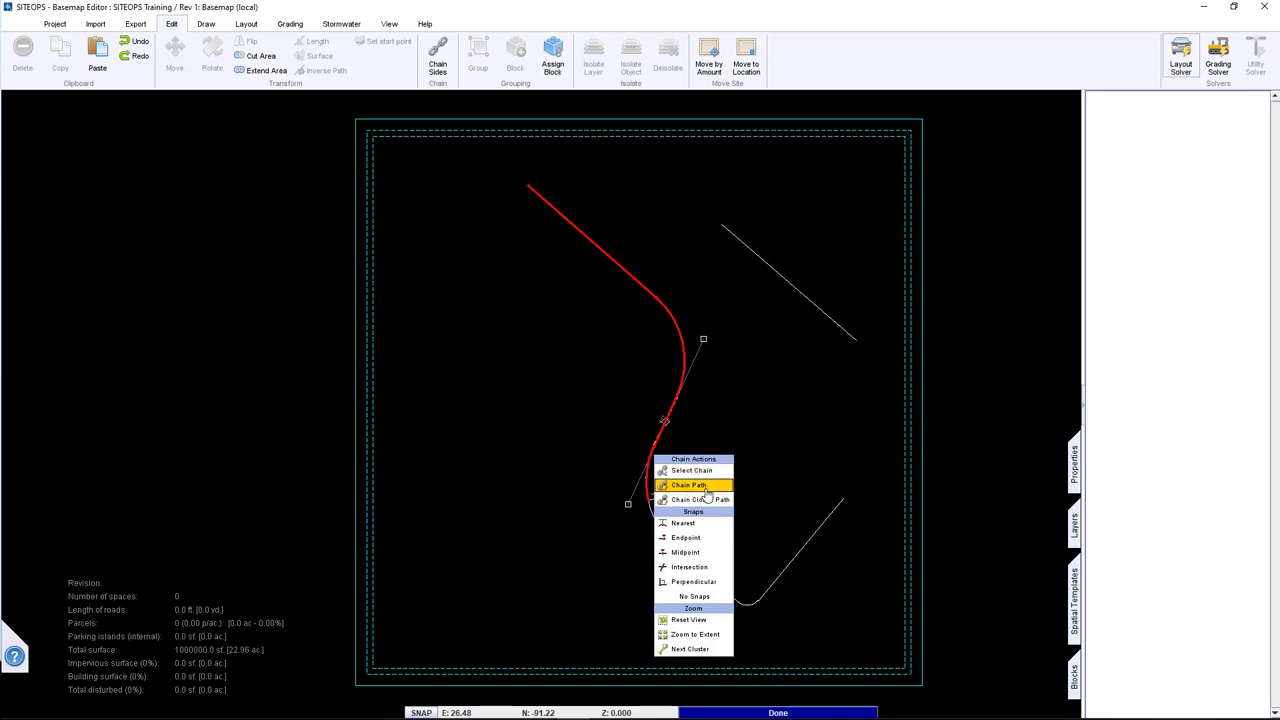
{"action": "left_click", "coordinate": [711, 501]}
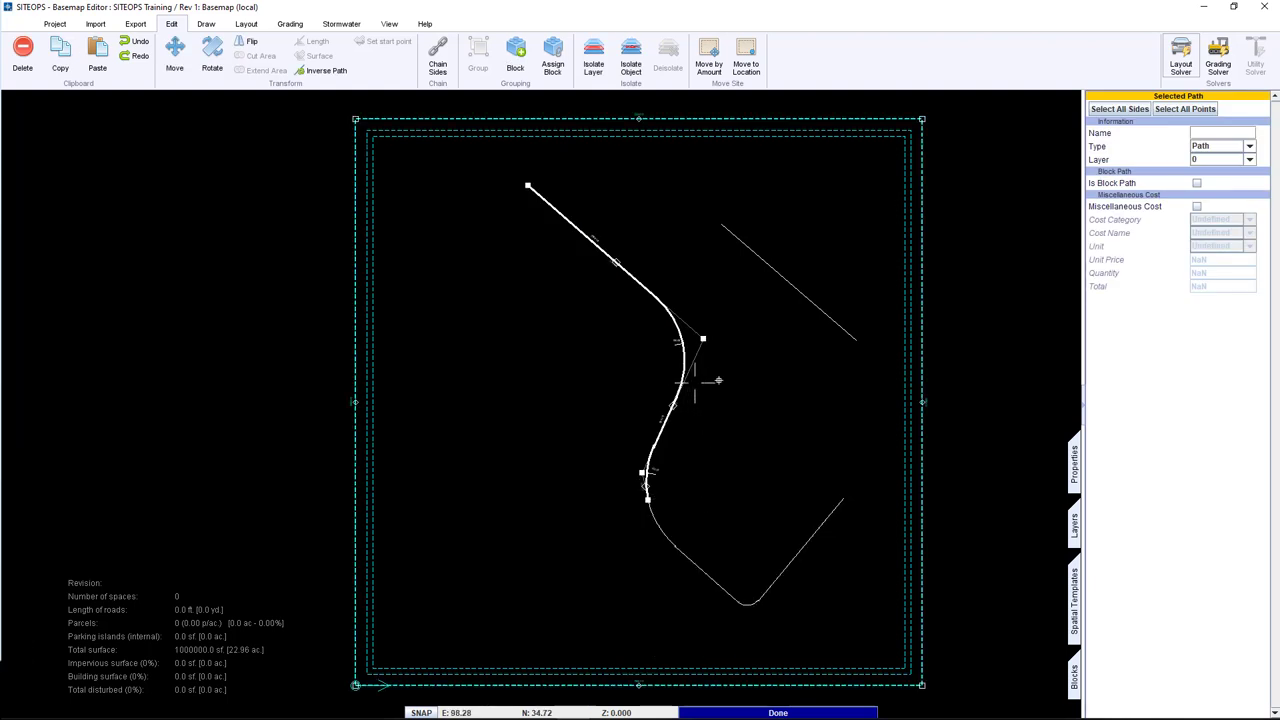
Offset the chained open path to its east side, placing the parallel copy a short distance from the original.
{"action": "right_click", "coordinate": [649, 288]}
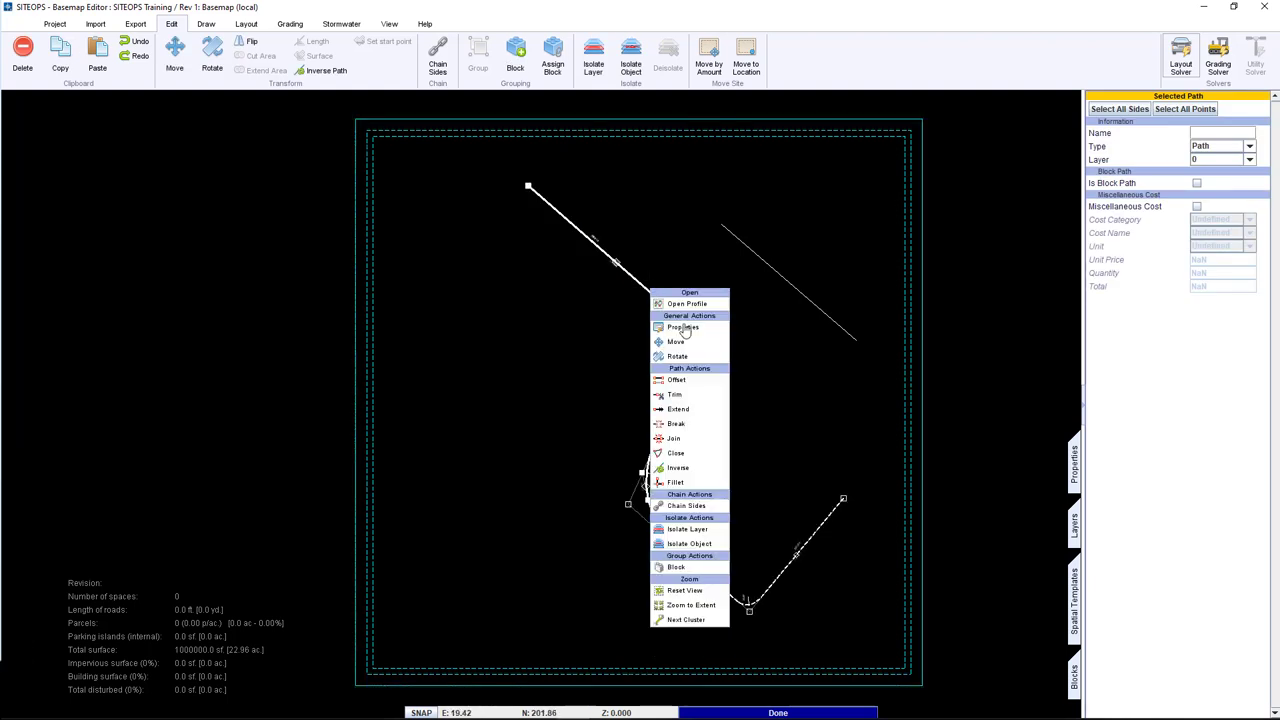
{"action": "left_click", "coordinate": [678, 380]}
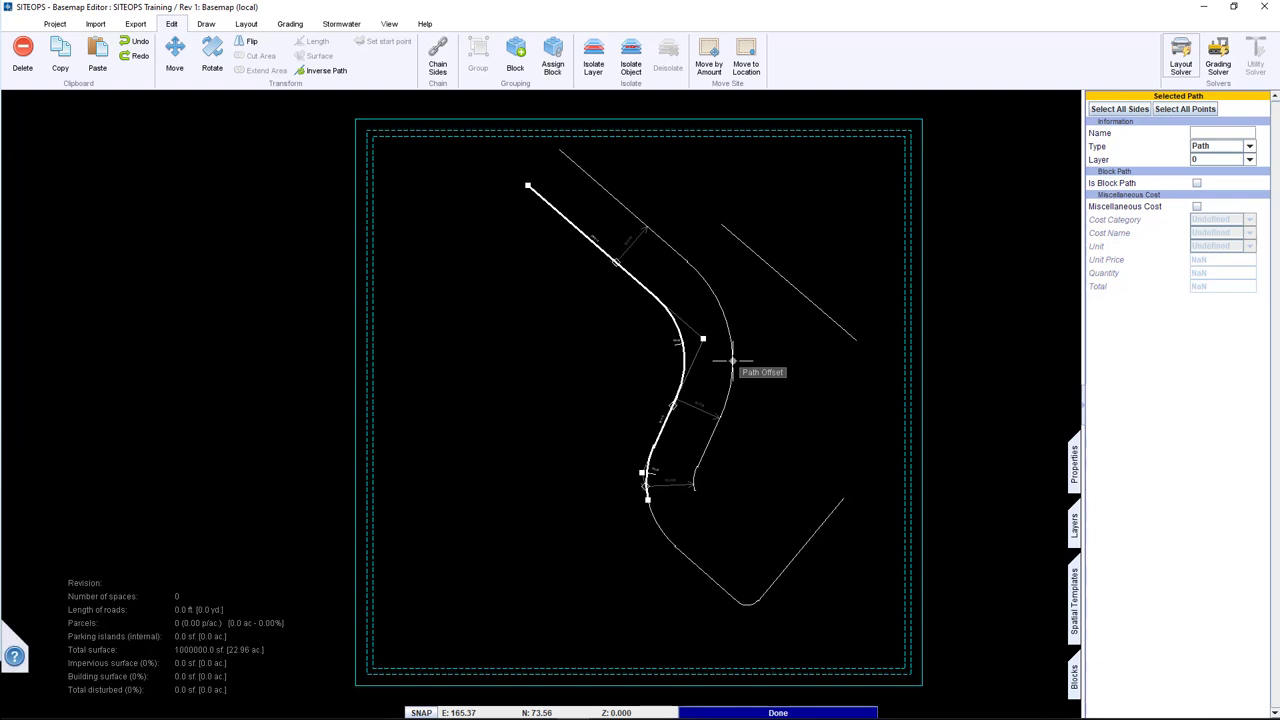
{"action": "left_click", "coordinate": [735, 358]}
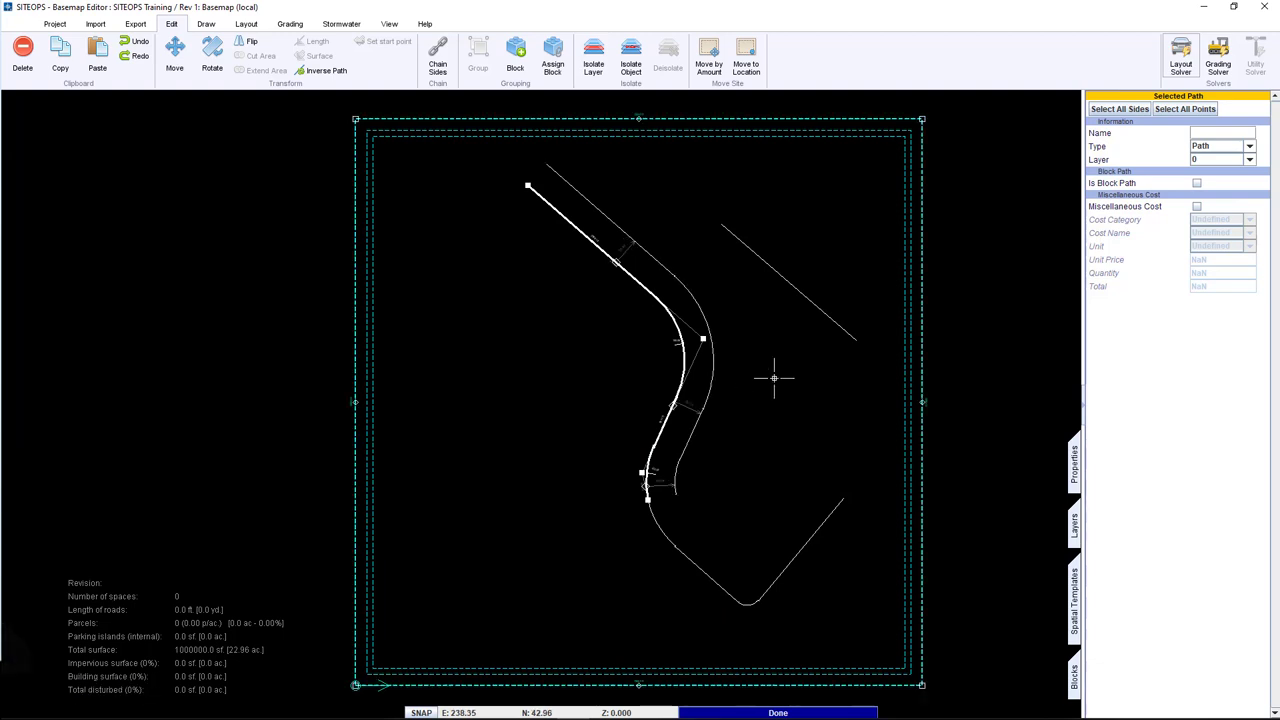
{"action": "left_click", "coordinate": [773, 378]}
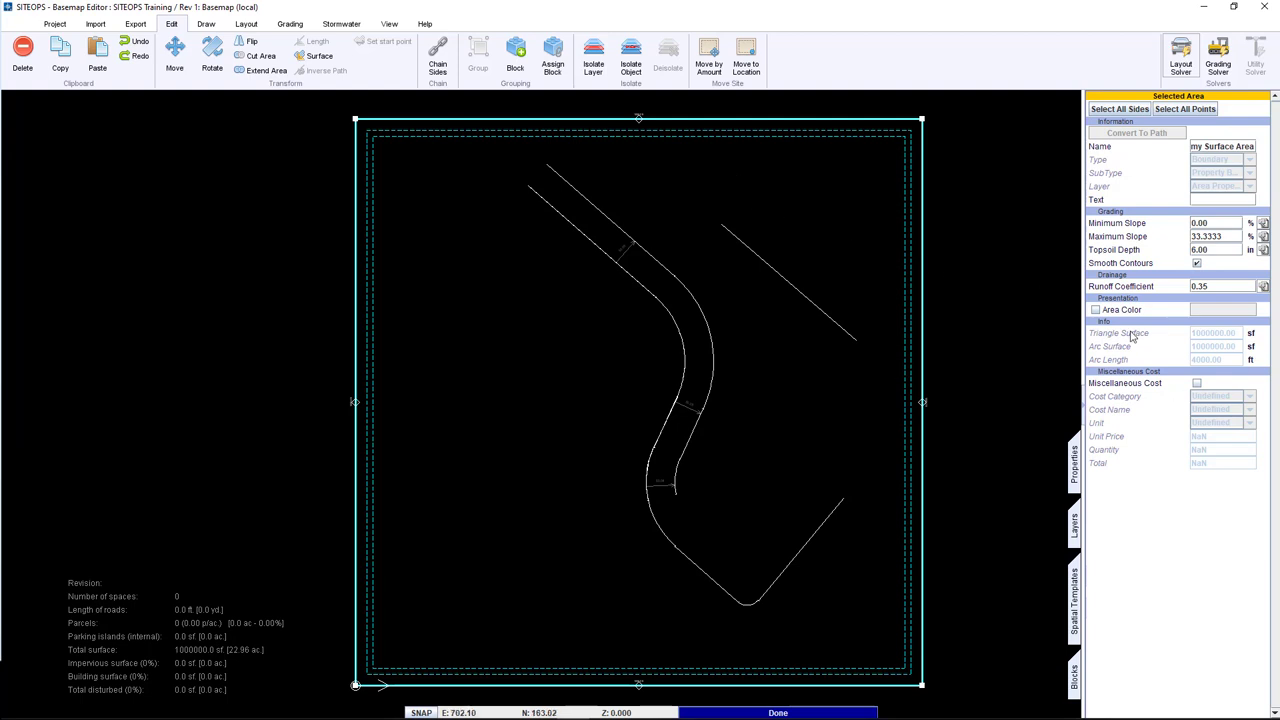
Delete all the practice paths inside the property boundary: the separate line, the offset path, the original curved path and the chained path.
{"action": "left_click", "coordinate": [685, 385]}
{"action": "left_click", "coordinate": [765, 298]}
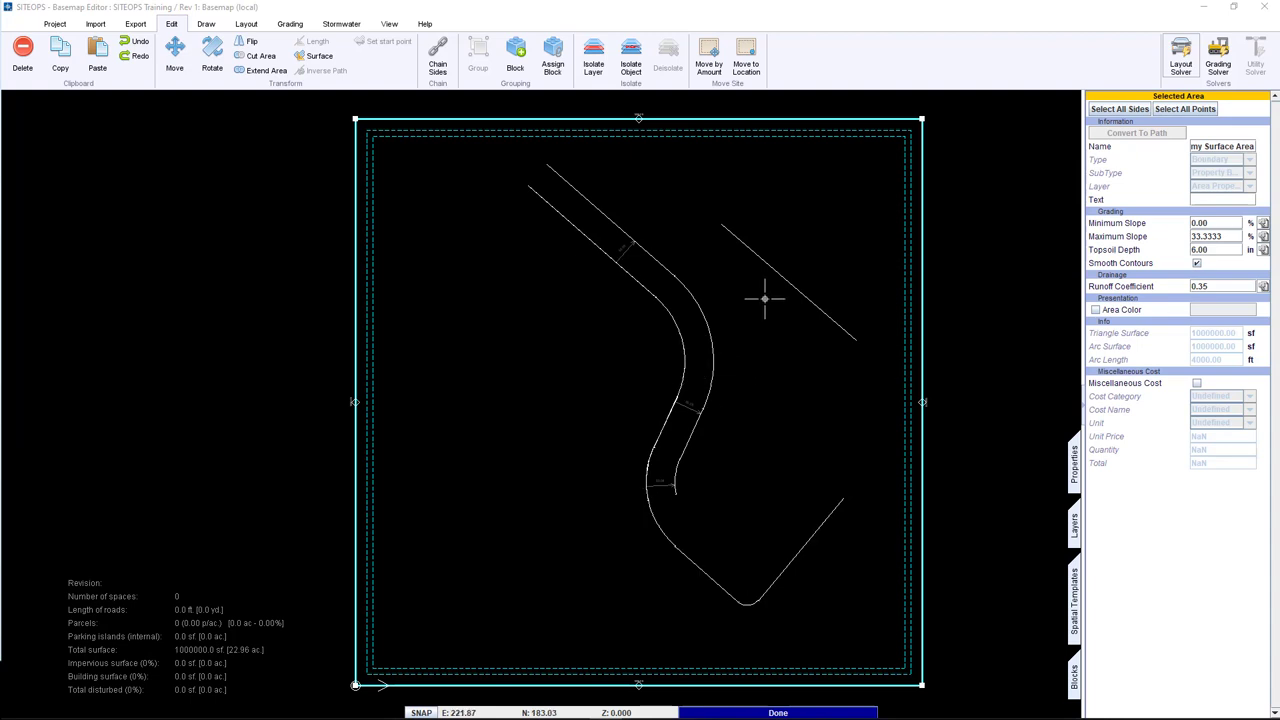
{"action": "left_click", "coordinate": [761, 266]}
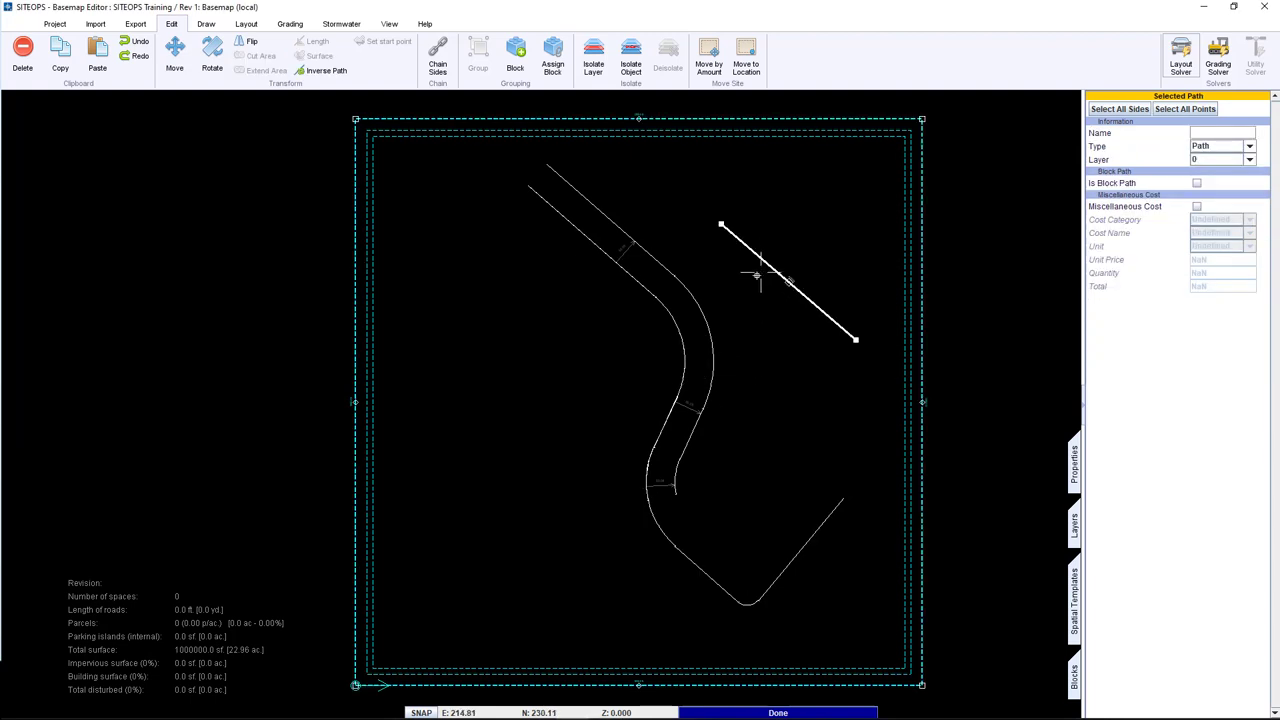
{"action": "left_click", "coordinate": [718, 314], "text": "shift"}
{"action": "left_click", "coordinate": [705, 322], "text": "shift"}
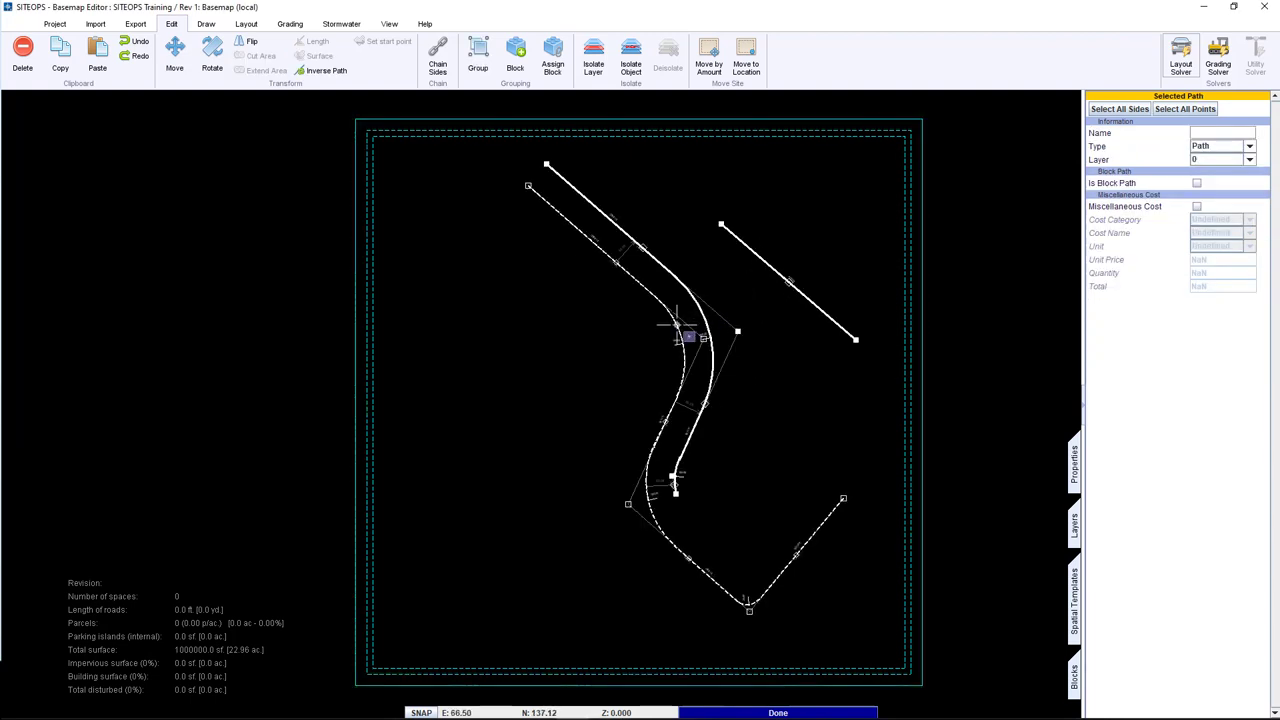
{"action": "left_click", "coordinate": [676, 325], "text": "shift"}
{"action": "key", "text": "Delete"}
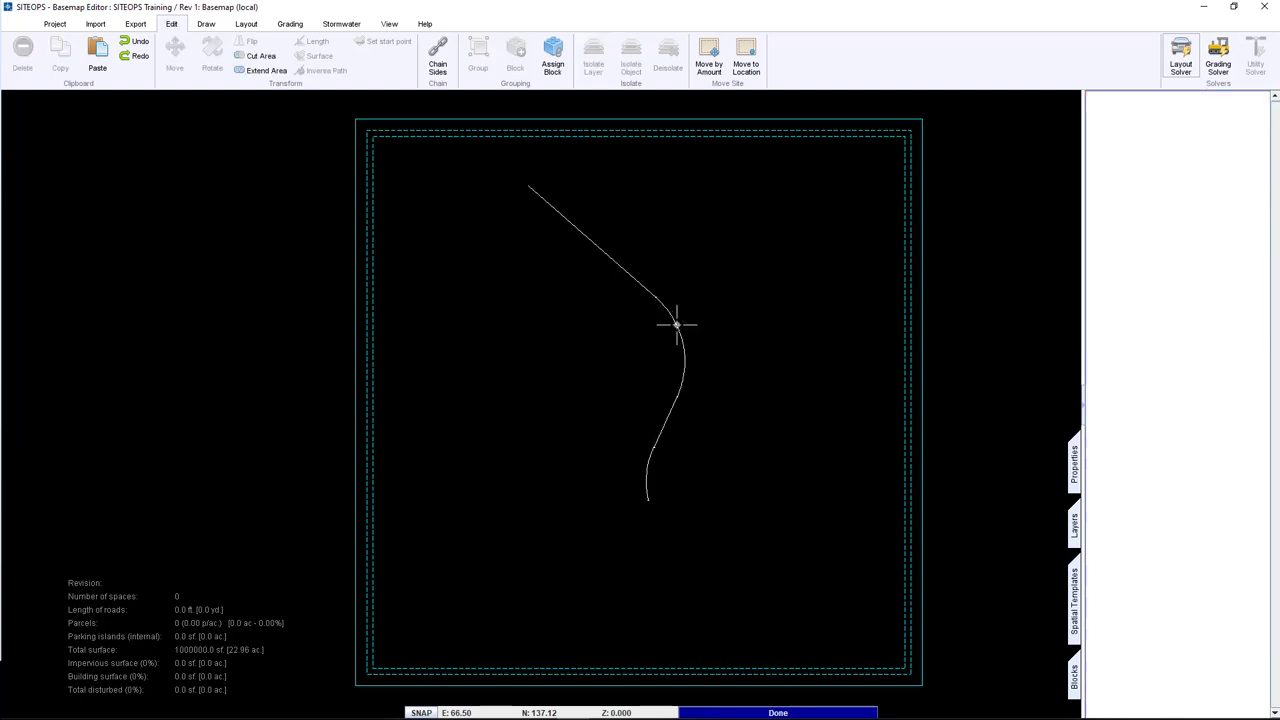
{"action": "left_click", "coordinate": [676, 324]}
{"action": "key", "text": "Delete"}
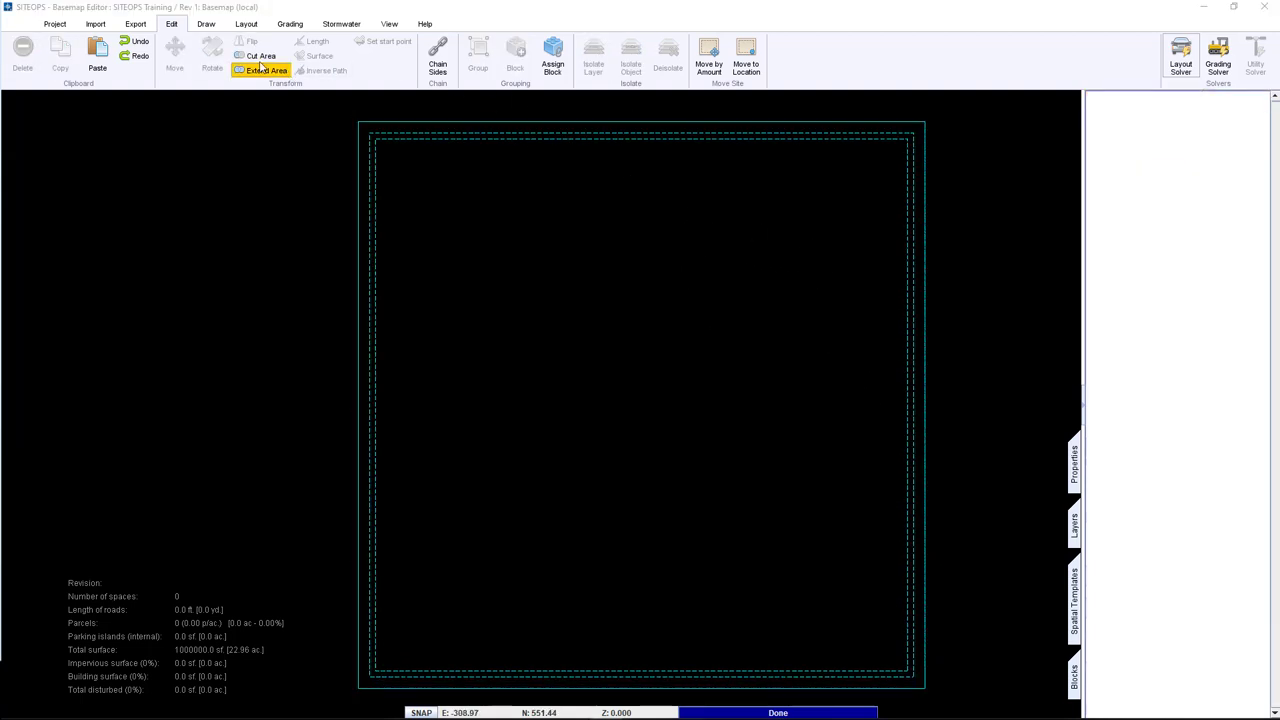
Start geolocating the project and search the map for "concord, nc".
{"action": "left_click", "coordinate": [106, 27]}
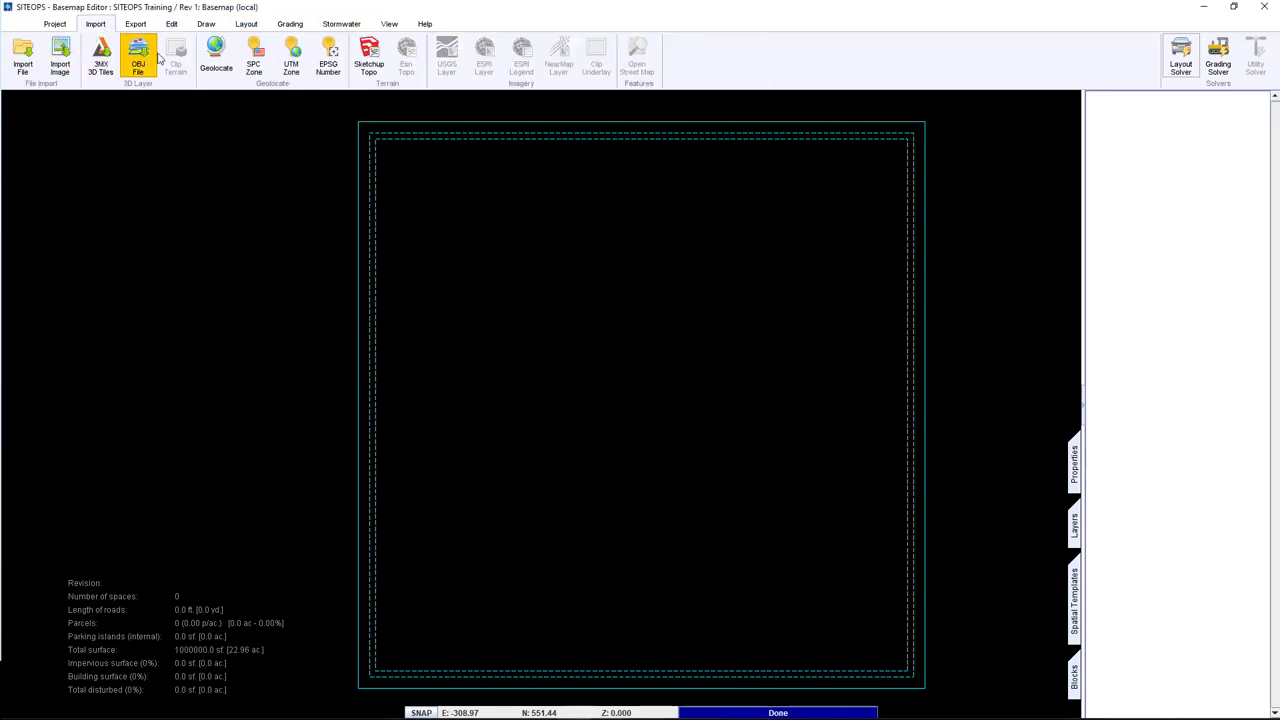
{"action": "left_click", "coordinate": [216, 57]}
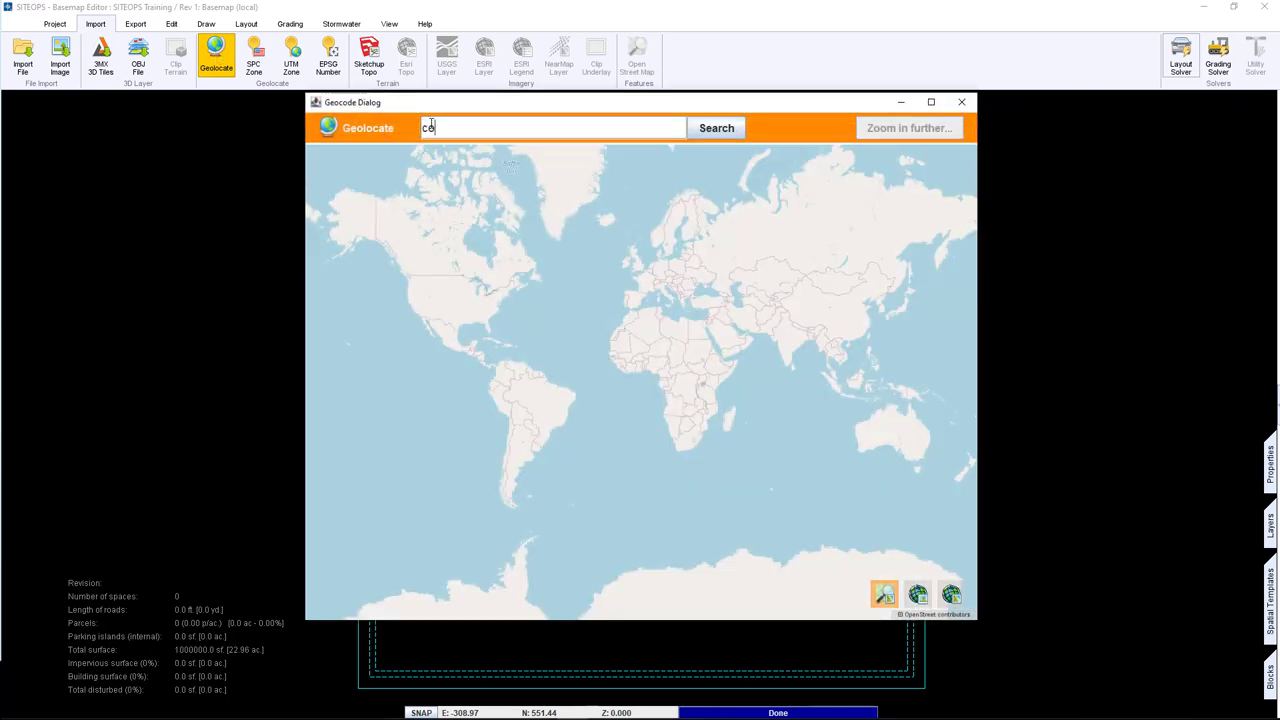
{"action": "type", "text": "concord, nc"}
{"action": "key", "text": "Return"}
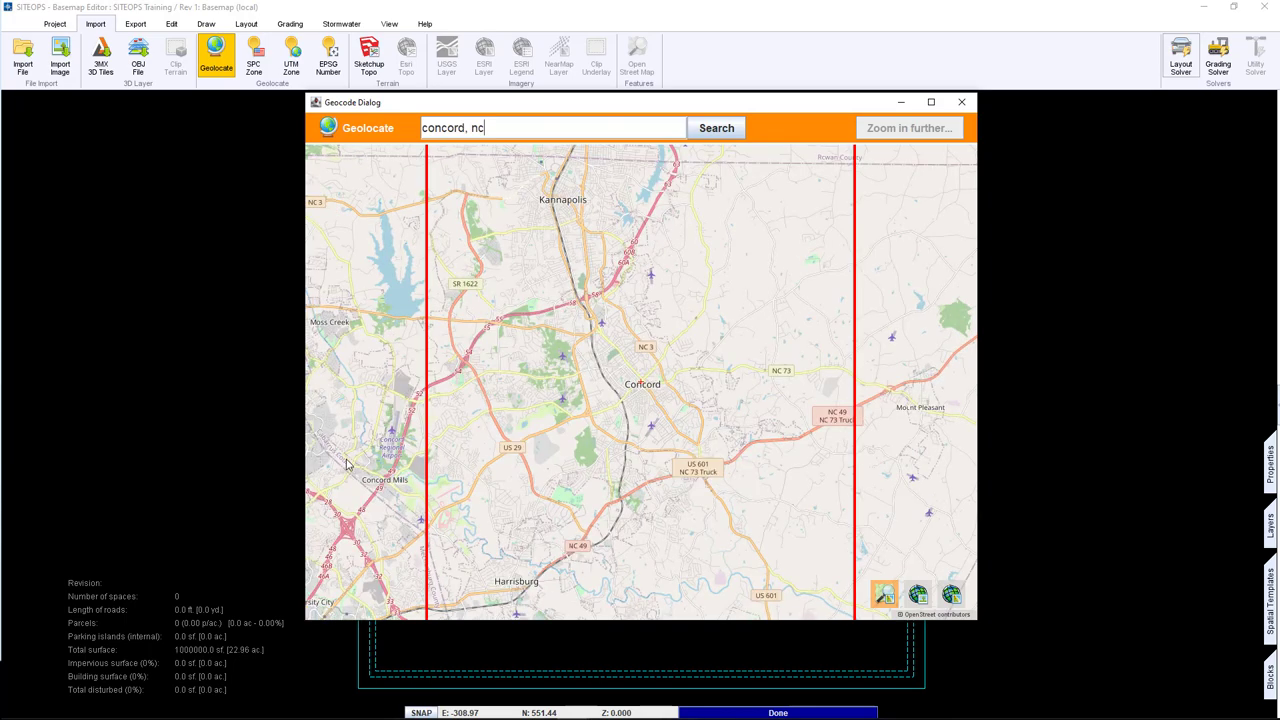
Set the project location to the open land between Beard Road and Christenbury Parkway.
{"action": "scroll", "coordinate": [604, 422], "scroll_direction": "up", "scroll_amount": 5}
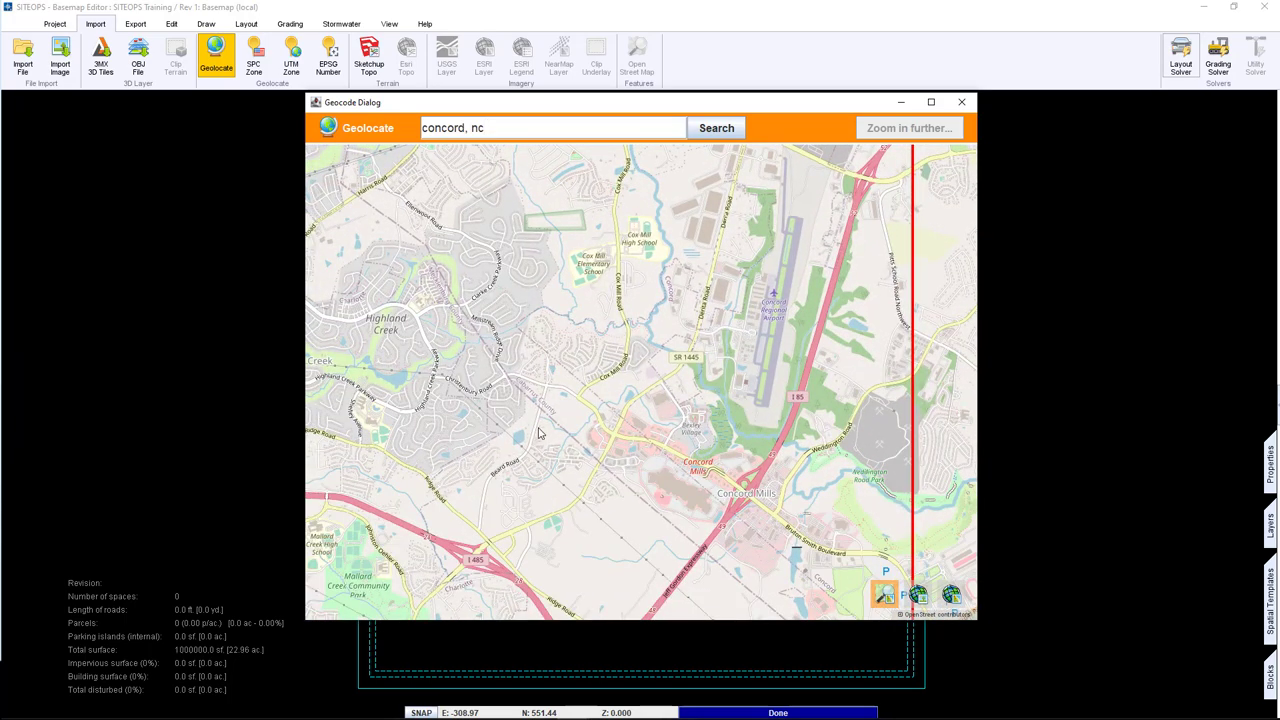
{"action": "scroll", "coordinate": [592, 395], "scroll_direction": "up", "scroll_amount": 5}
{"action": "left_click_drag", "start_coordinate": [590, 352], "coordinate": [598, 390]}
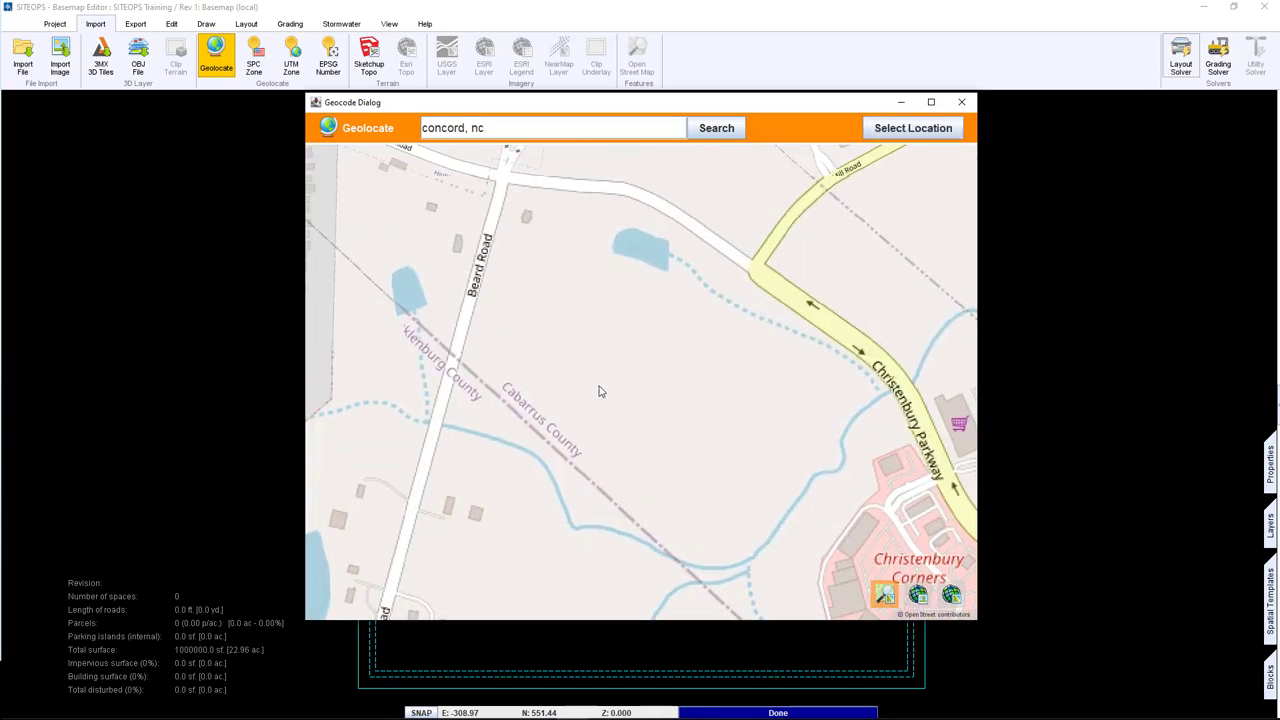
{"action": "left_click", "coordinate": [905, 132]}
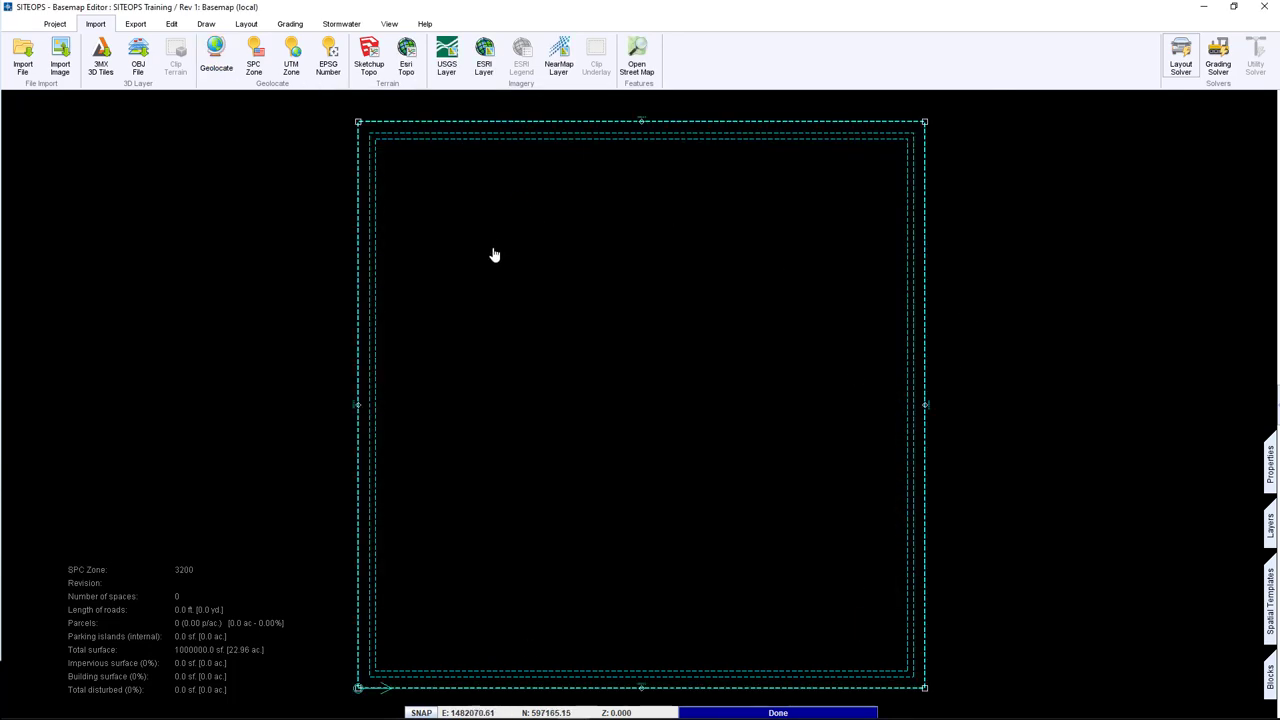
Add the ESRI World_Imagery map as the aerial imagery layer.
{"action": "left_click", "coordinate": [484, 57]}
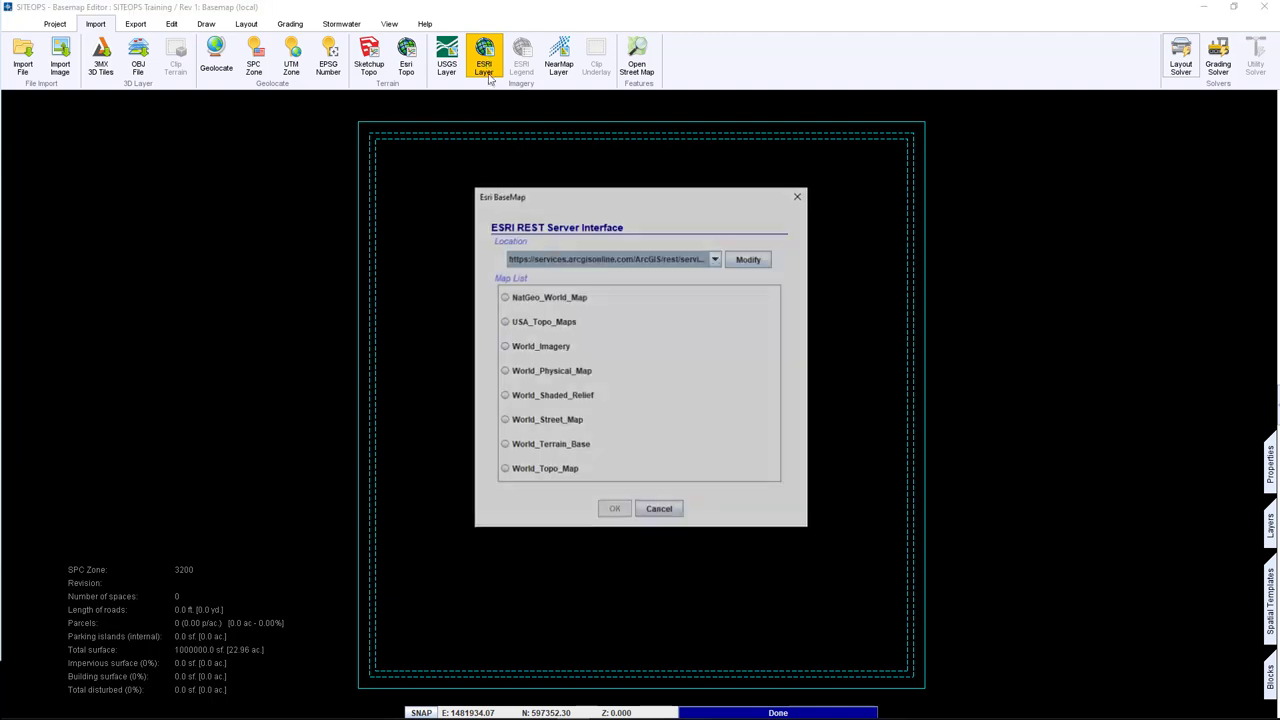
{"action": "left_click", "coordinate": [505, 347]}
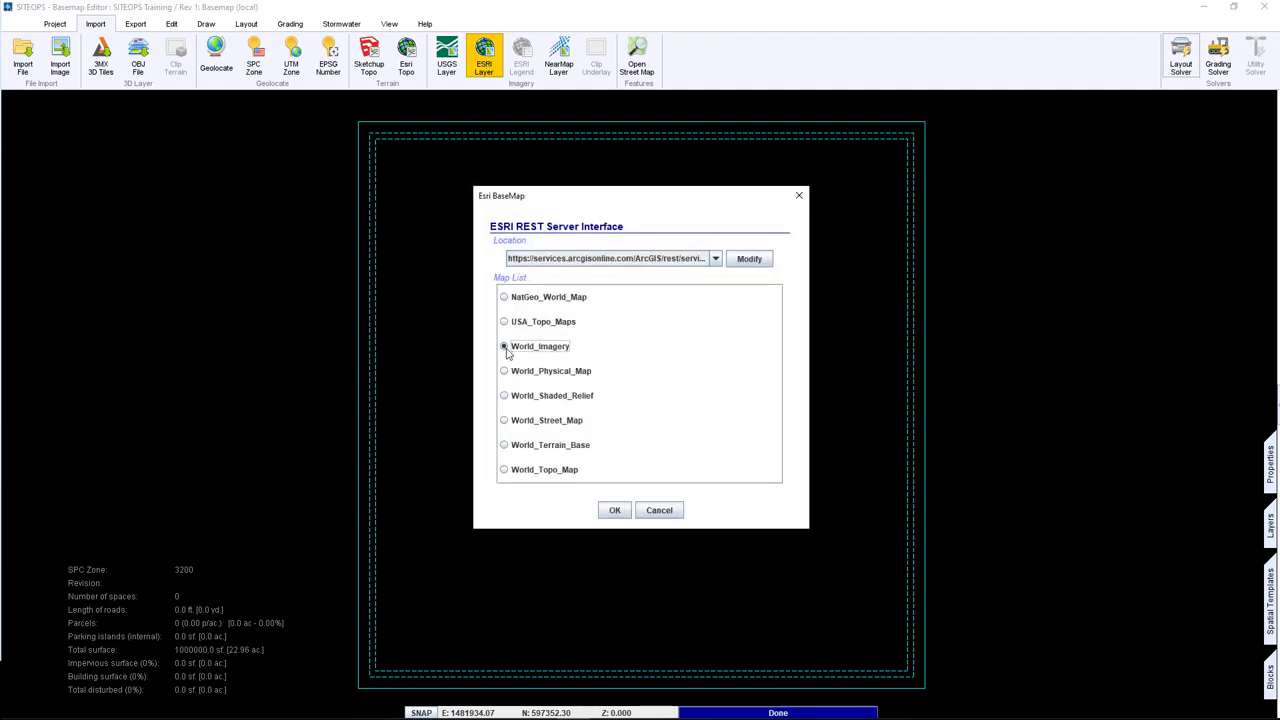
{"action": "left_click", "coordinate": [615, 510]}
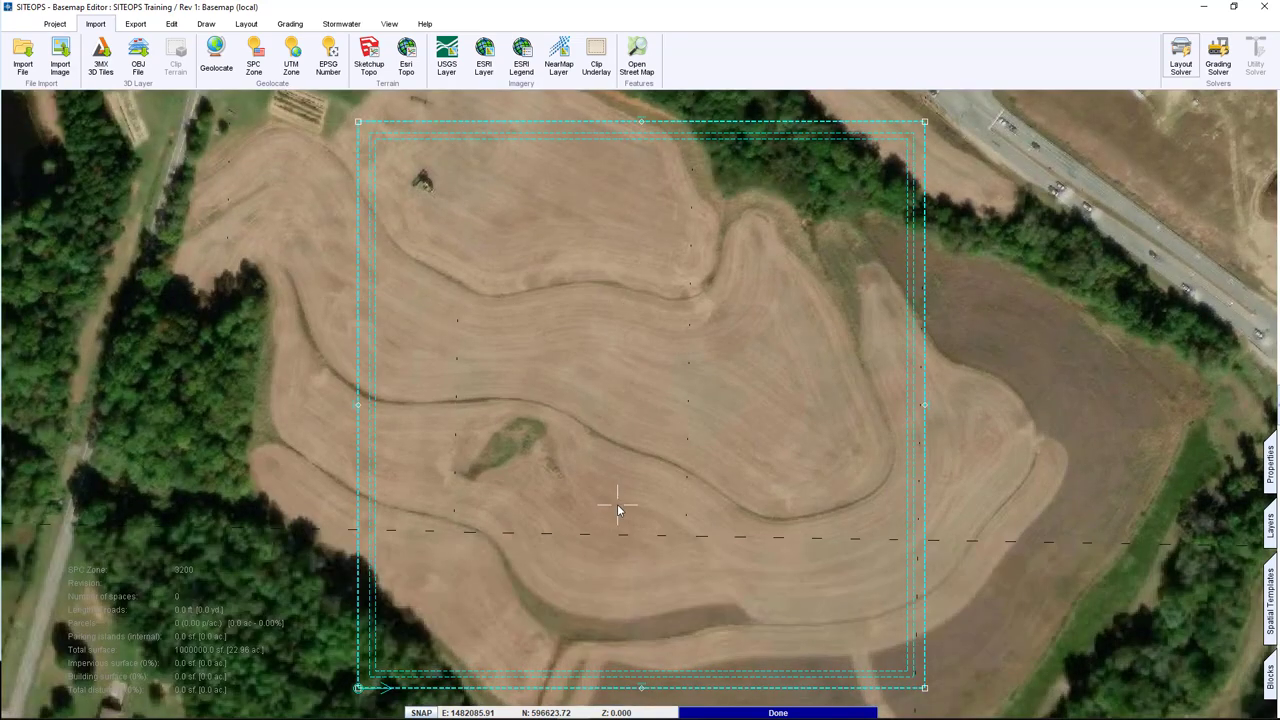
Stretch the property boundary outward on its north, east, west and south sides so it encloses the whole field and its surrounding trees.
{"action": "scroll", "coordinate": [612, 352], "scroll_direction": "down", "scroll_amount": 3}
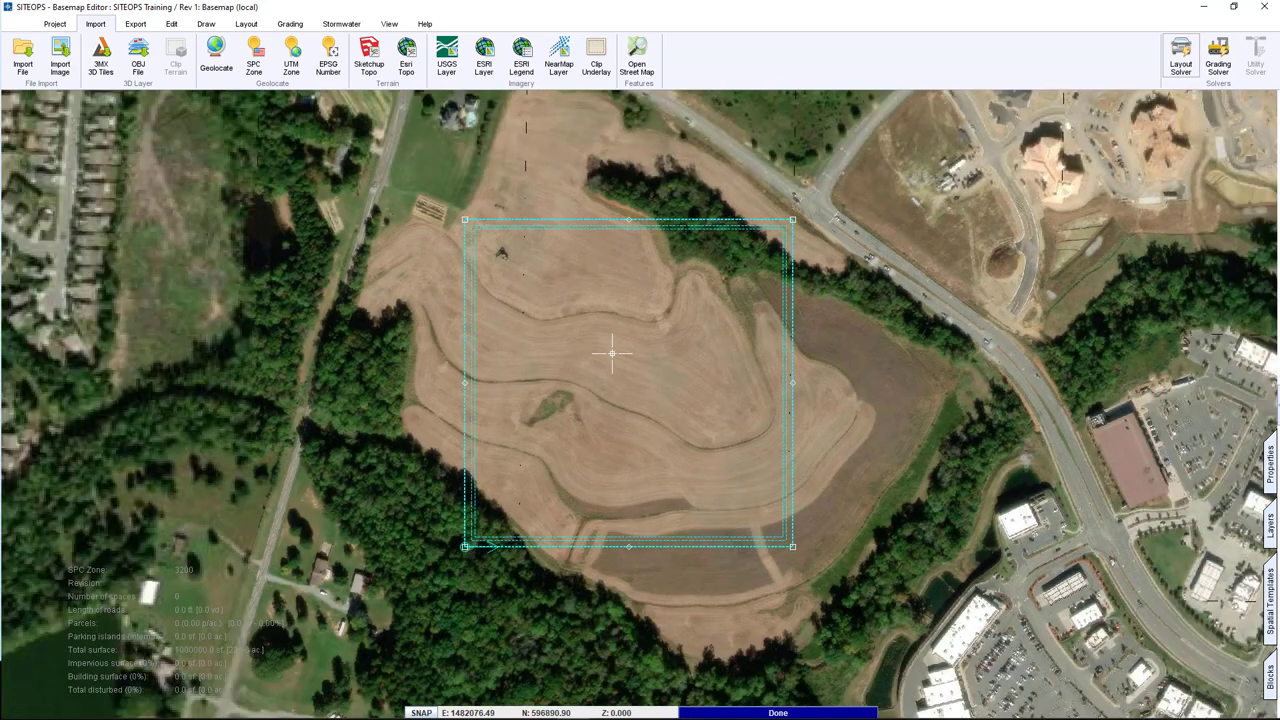
{"action": "scroll", "coordinate": [612, 352], "scroll_direction": "down", "scroll_amount": 1}
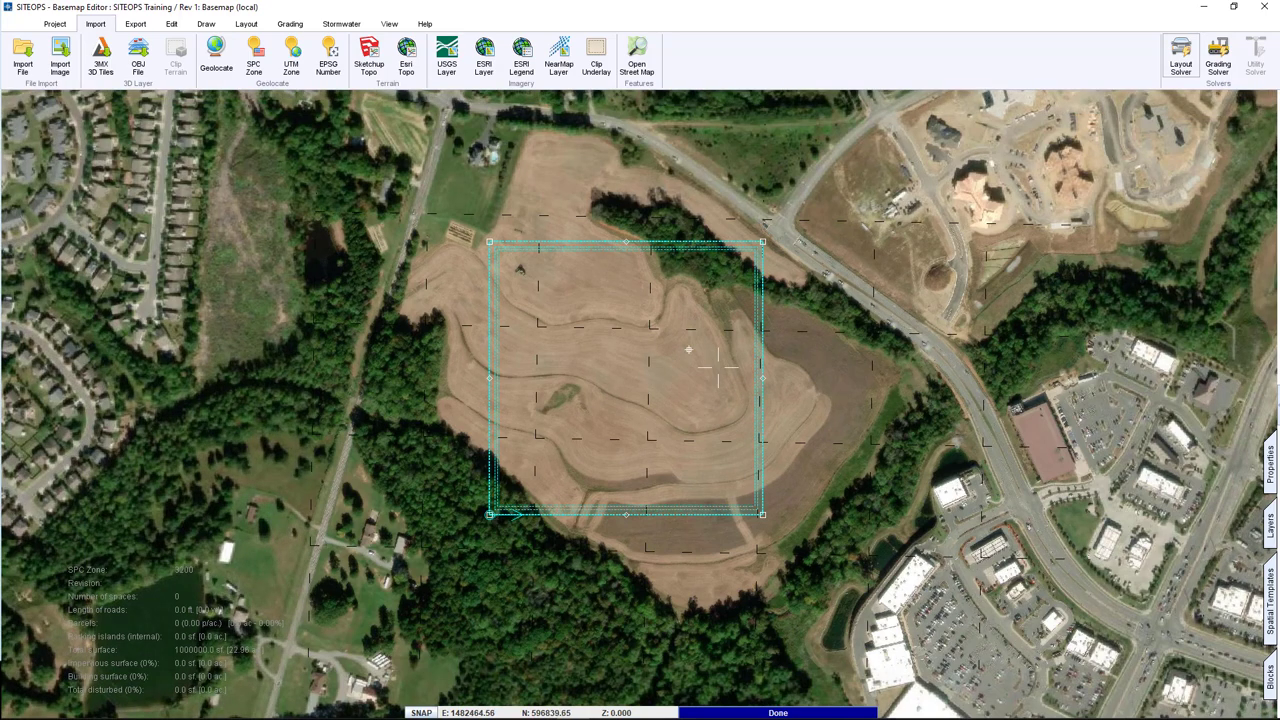
{"action": "middle_click_drag", "start_coordinate": [713, 366], "coordinate": [636, 355]}
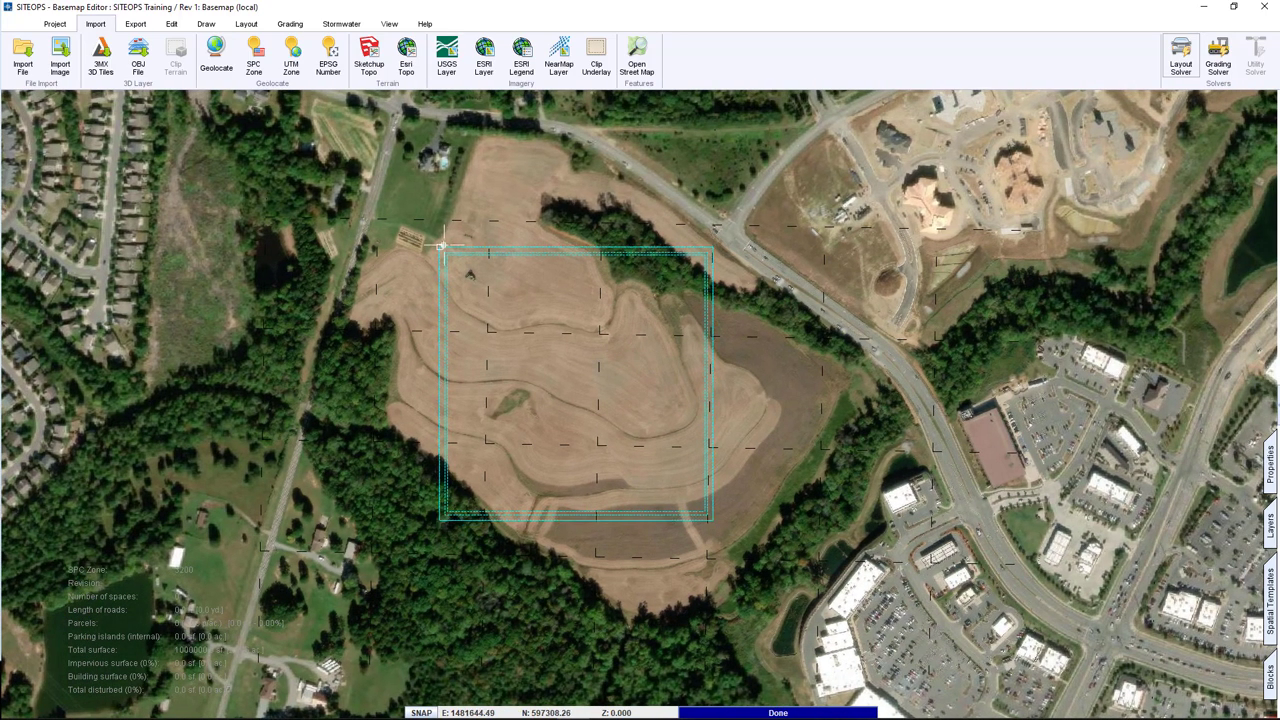
{"action": "left_click", "coordinate": [576, 246]}
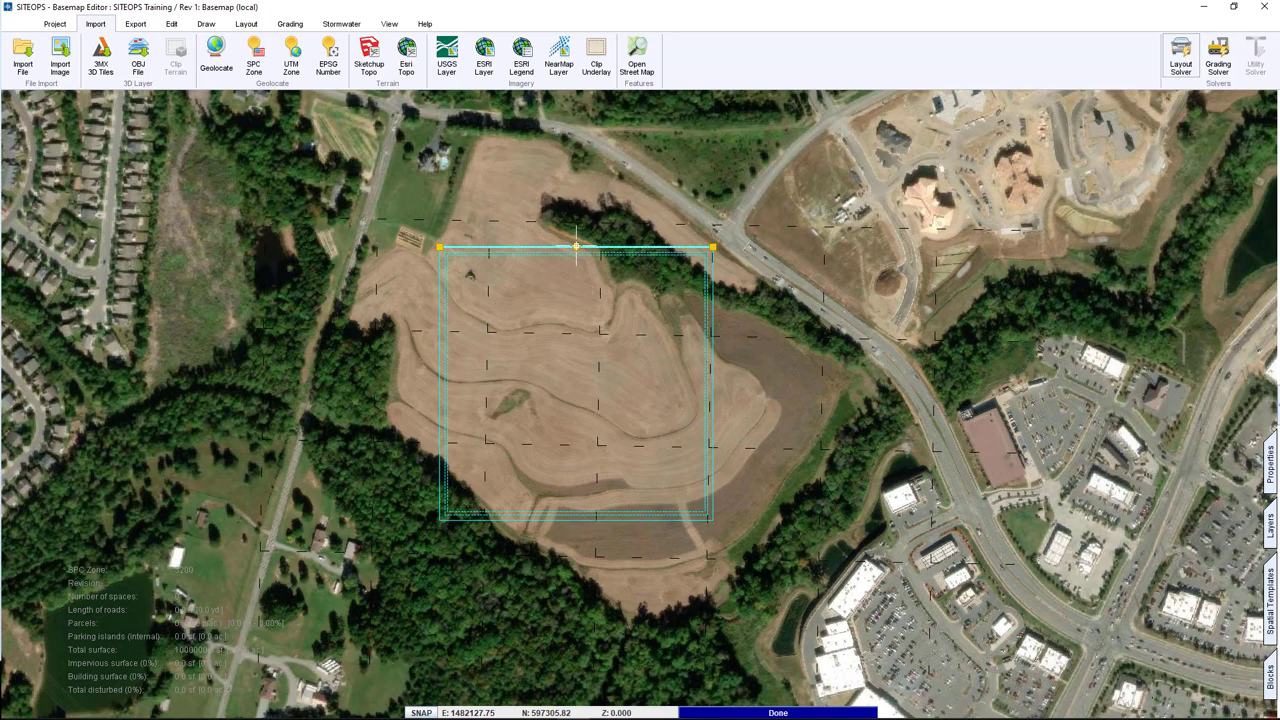
{"action": "left_click_drag", "start_coordinate": [576, 246], "coordinate": [576, 108]}
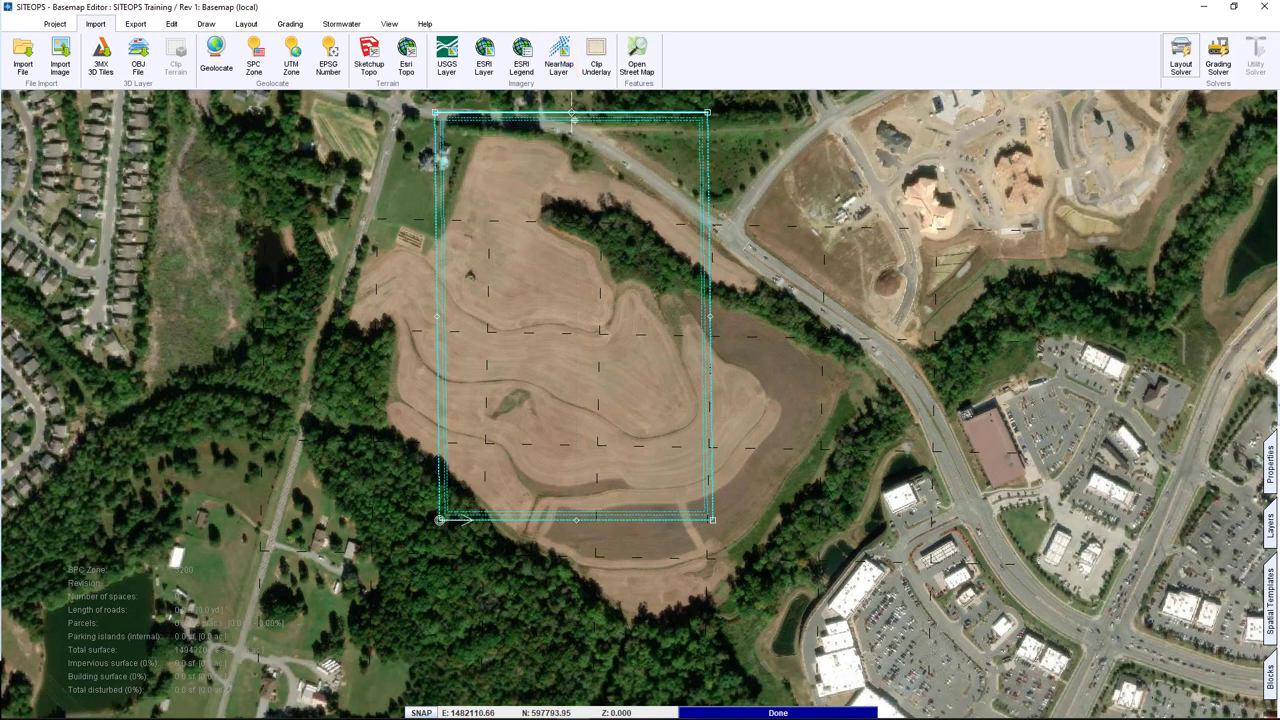
{"action": "left_click", "coordinate": [710, 312]}
{"action": "left_click_drag", "start_coordinate": [710, 315], "coordinate": [909, 320]}
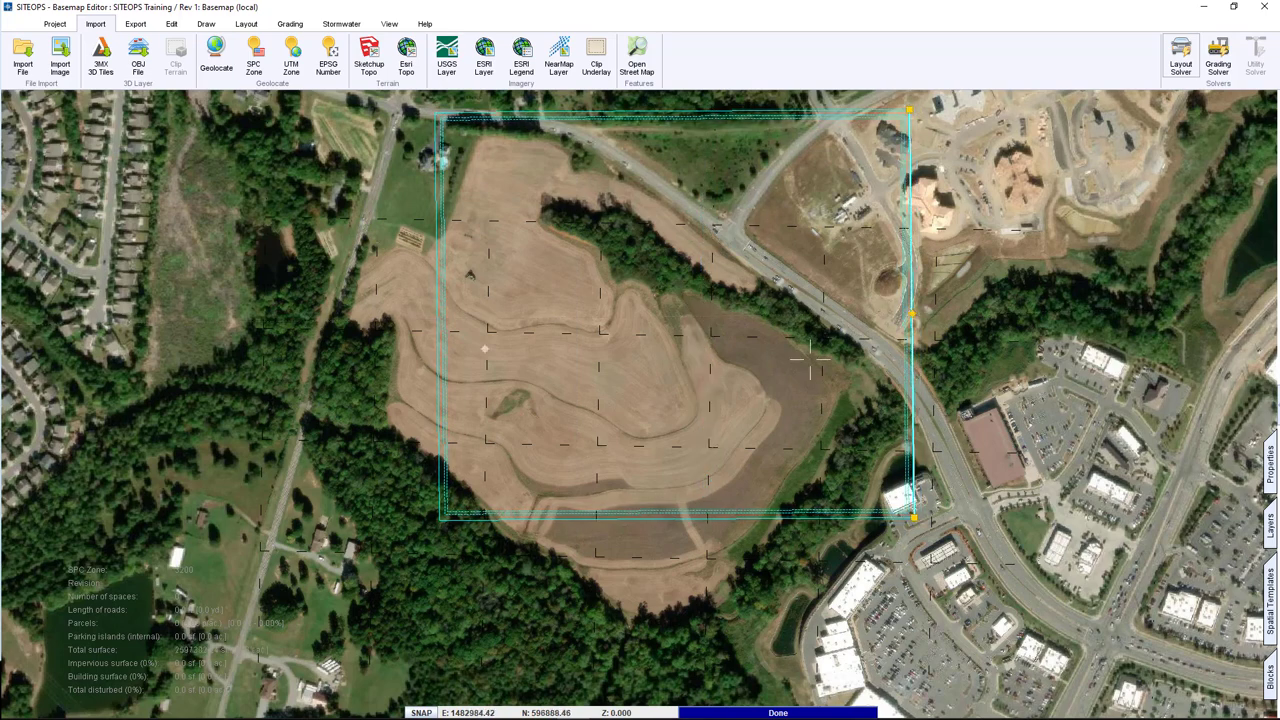
{"action": "left_click", "coordinate": [440, 312]}
{"action": "left_click_drag", "start_coordinate": [440, 312], "coordinate": [272, 312]}
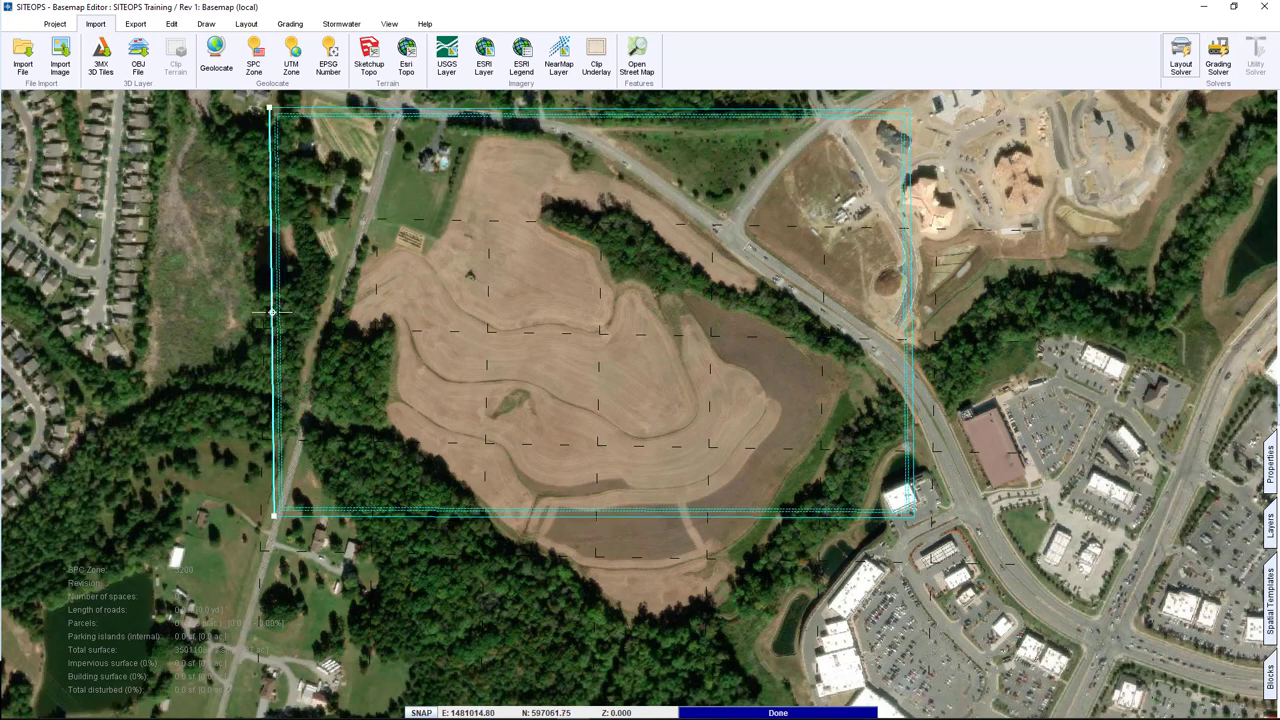
{"action": "left_click", "coordinate": [594, 517]}
{"action": "left_click_drag", "start_coordinate": [594, 517], "coordinate": [594, 660]}
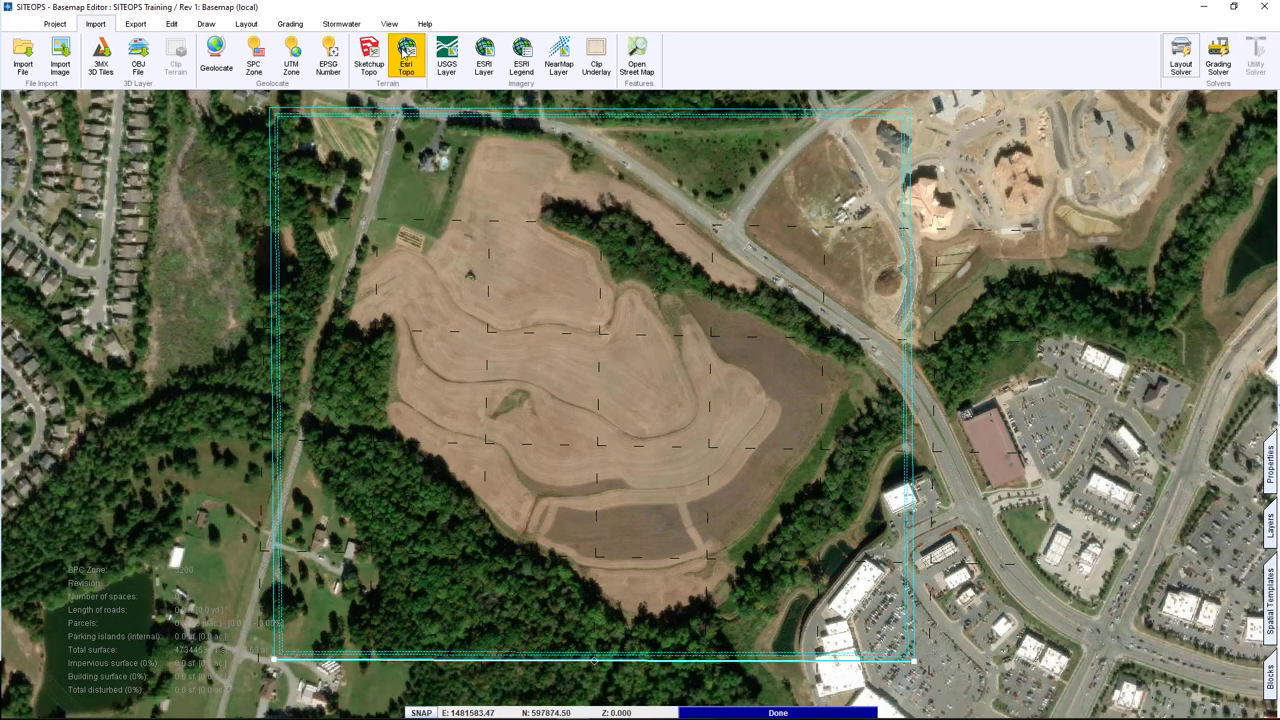
Import the Esri topography for the enlarged property and select the property area with its properties displayed.
{"action": "left_click", "coordinate": [406, 55]}
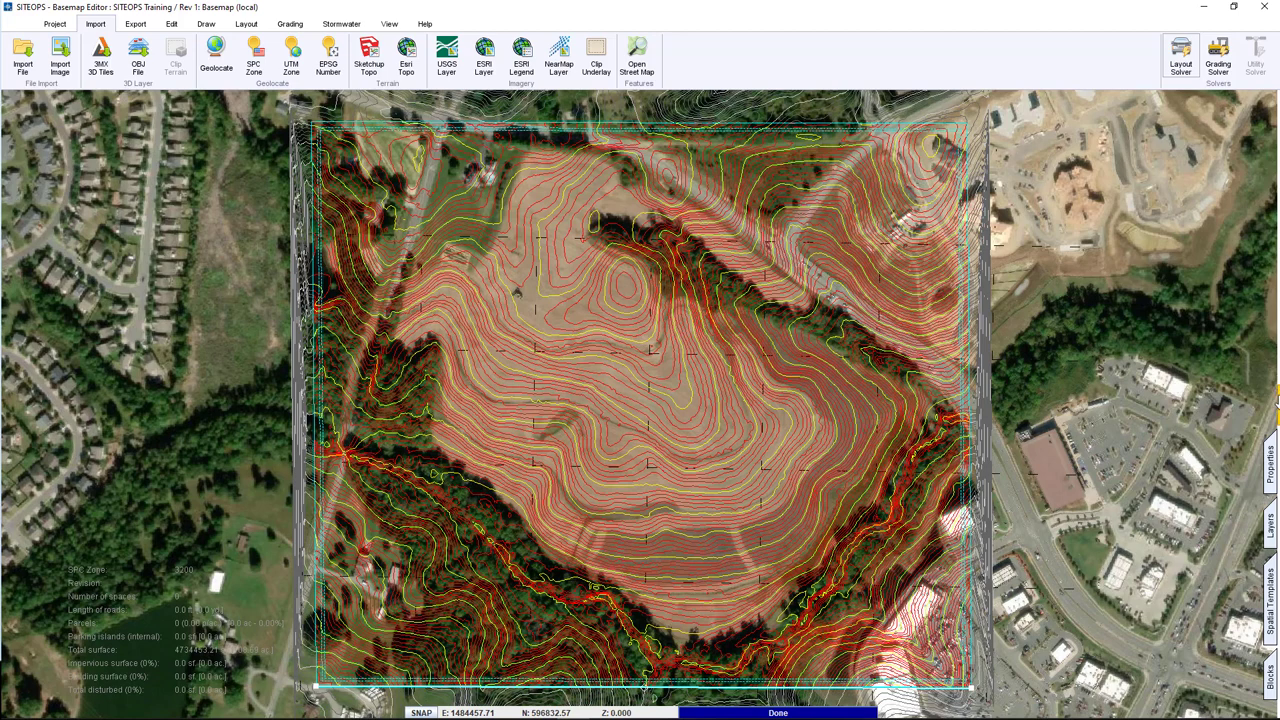
{"action": "mouse_move", "coordinate": [1277, 400]}
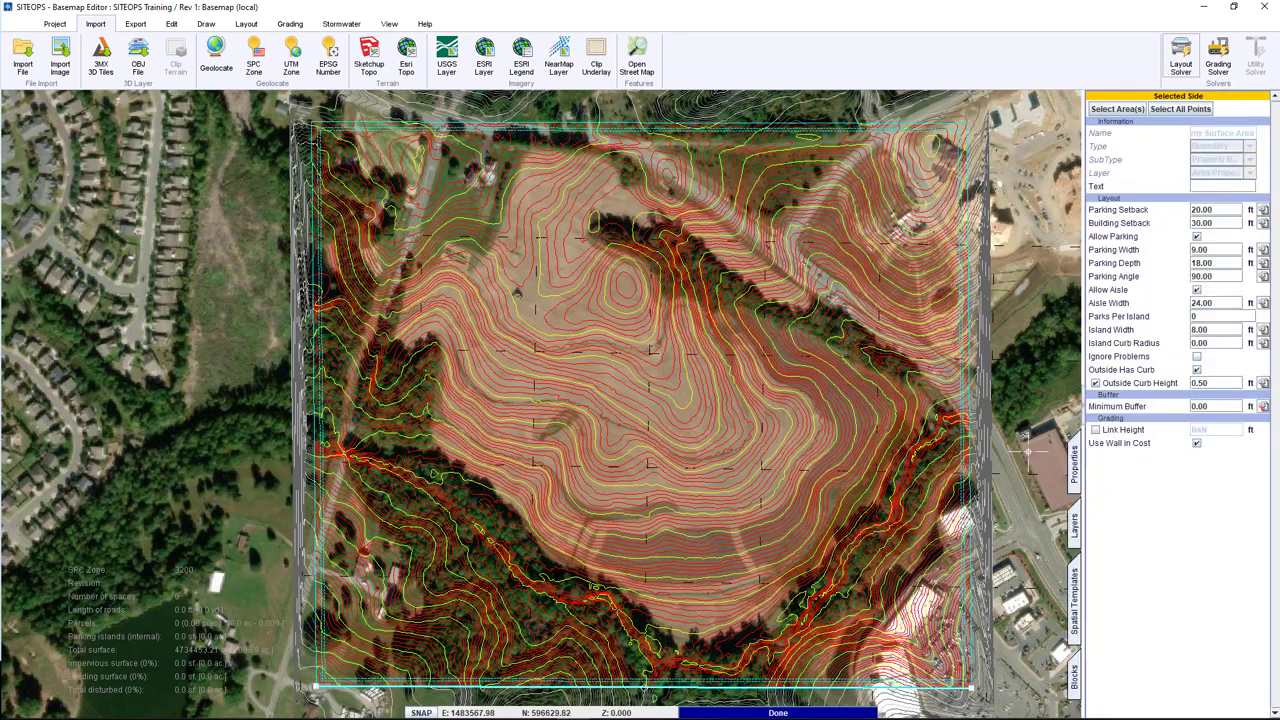
{"action": "left_click", "coordinate": [729, 388]}
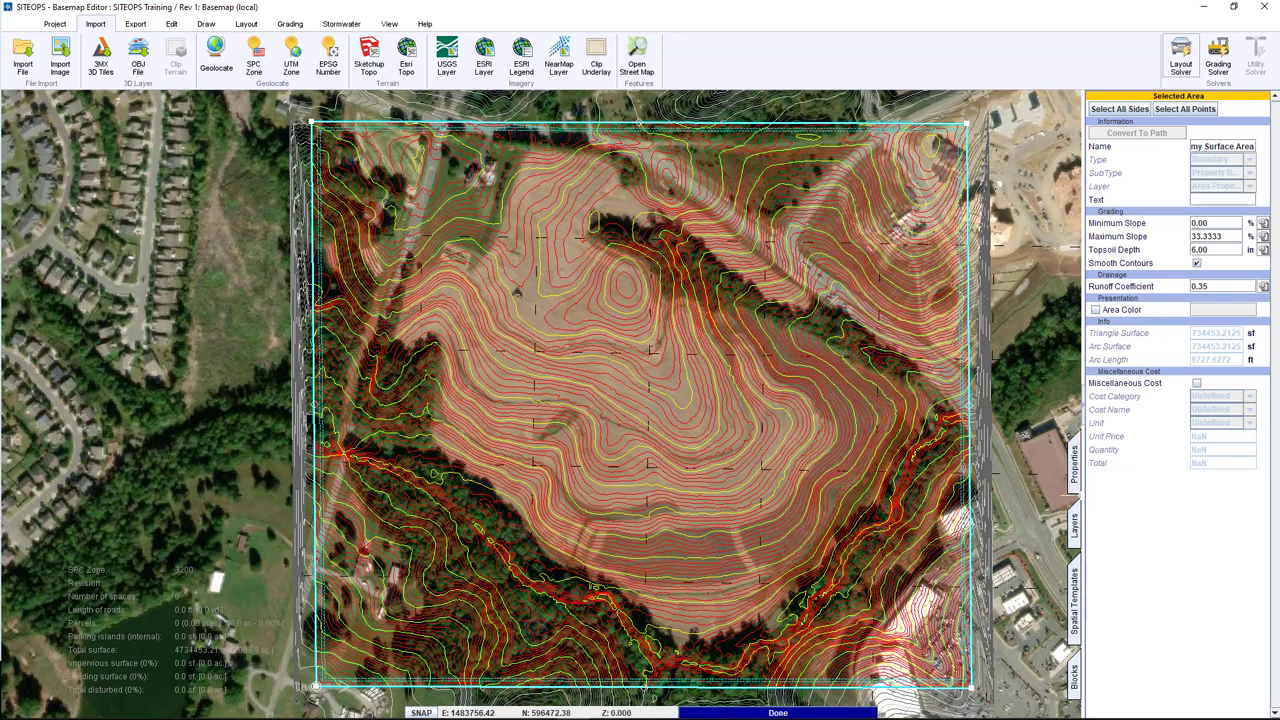
Hide the Contour Existing Grade and Contour Proposed Finished Grade layers.
{"action": "left_click", "coordinate": [1075, 525]}
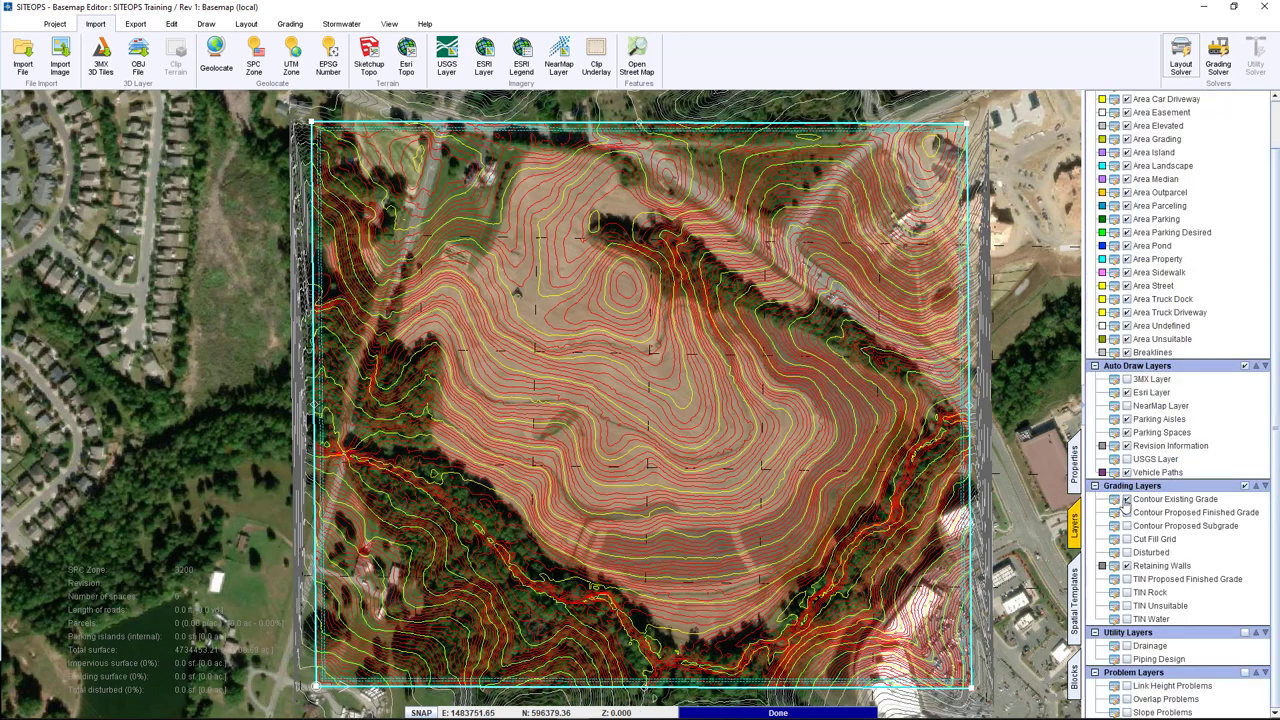
{"action": "left_click", "coordinate": [1127, 499]}
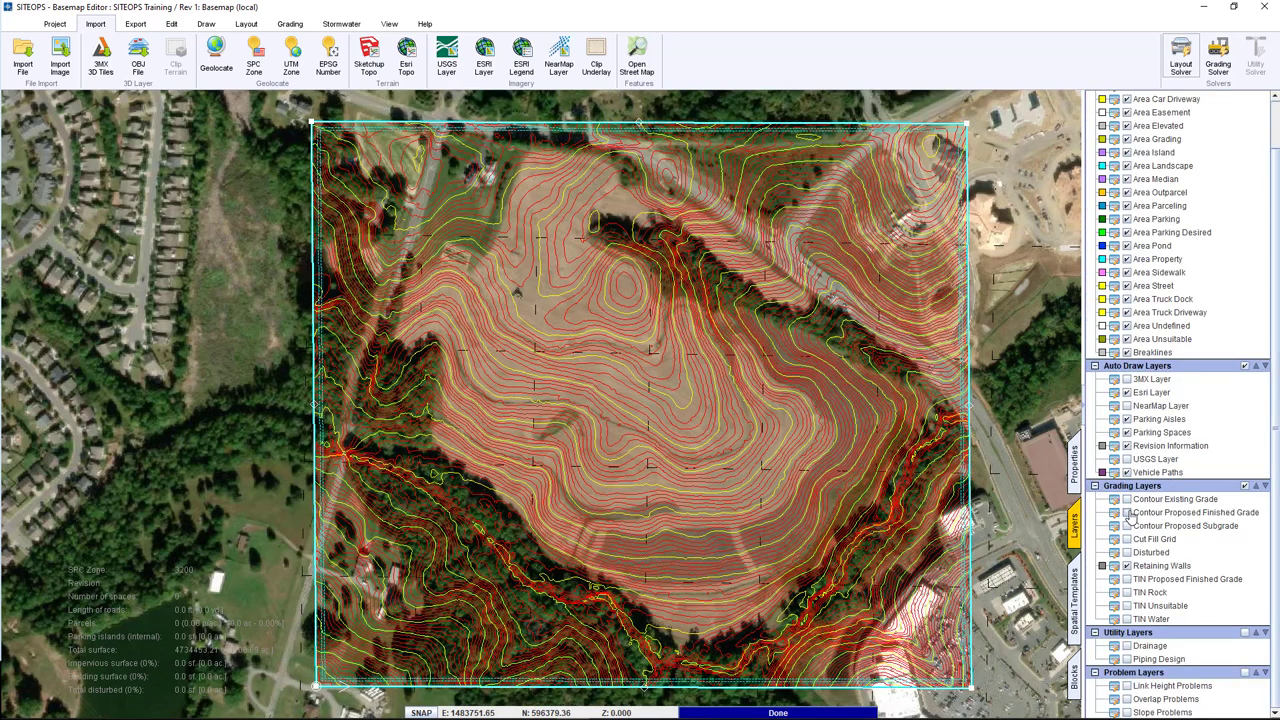
{"action": "left_click", "coordinate": [1128, 512]}
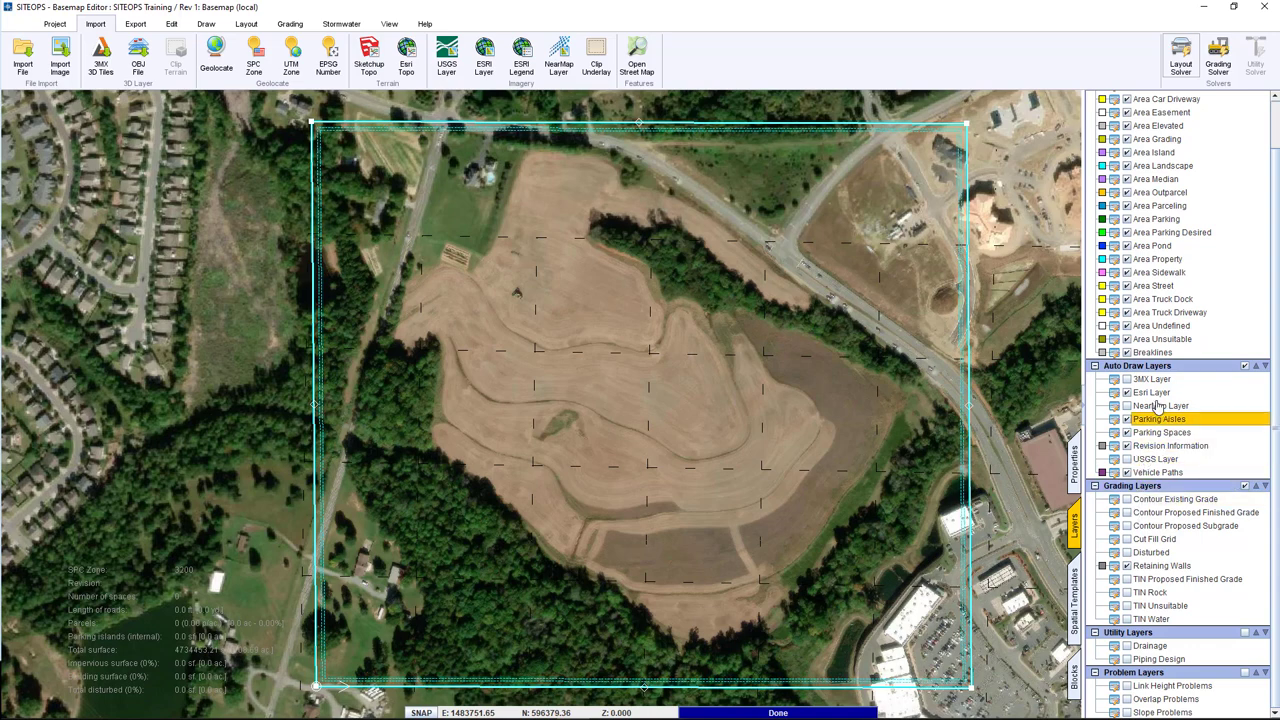
Dim the aerial imagery by lowering the Esri Layer's transparency value below 10 and apply the change.
{"action": "left_click", "coordinate": [1114, 393]}
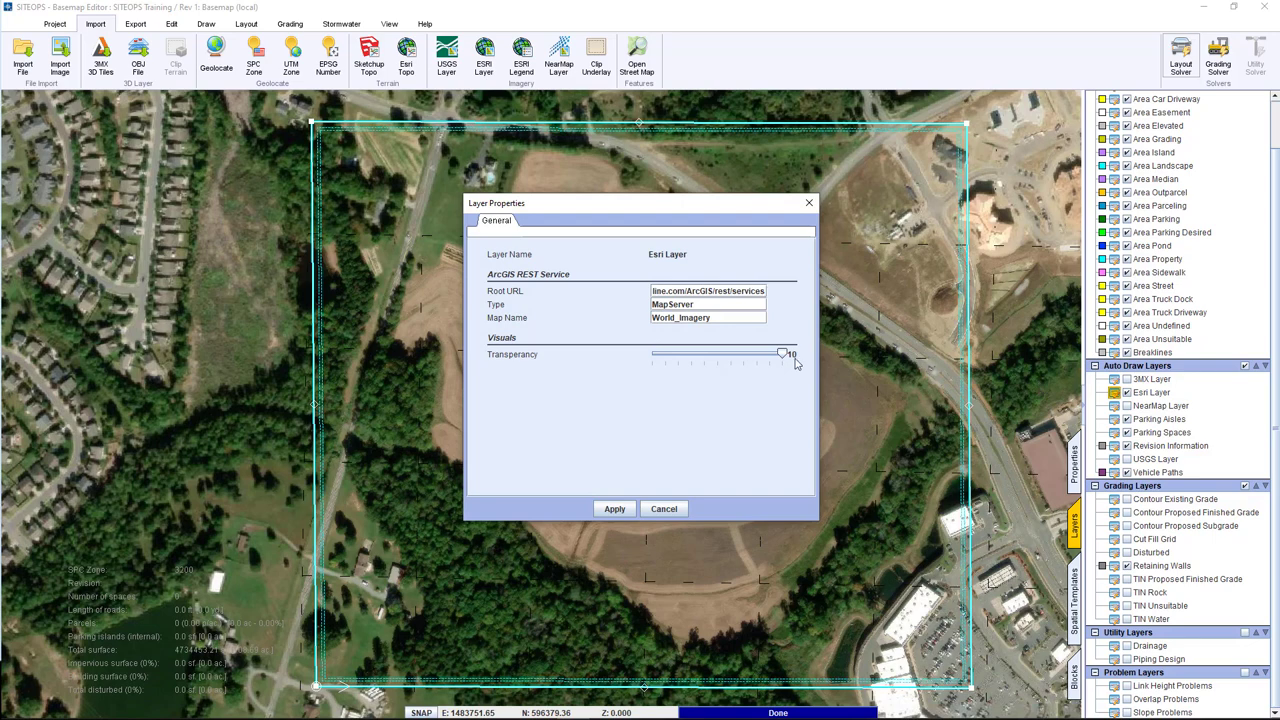
{"action": "left_click_drag", "start_coordinate": [783, 356], "coordinate": [739, 358]}
{"action": "left_click", "coordinate": [614, 508]}
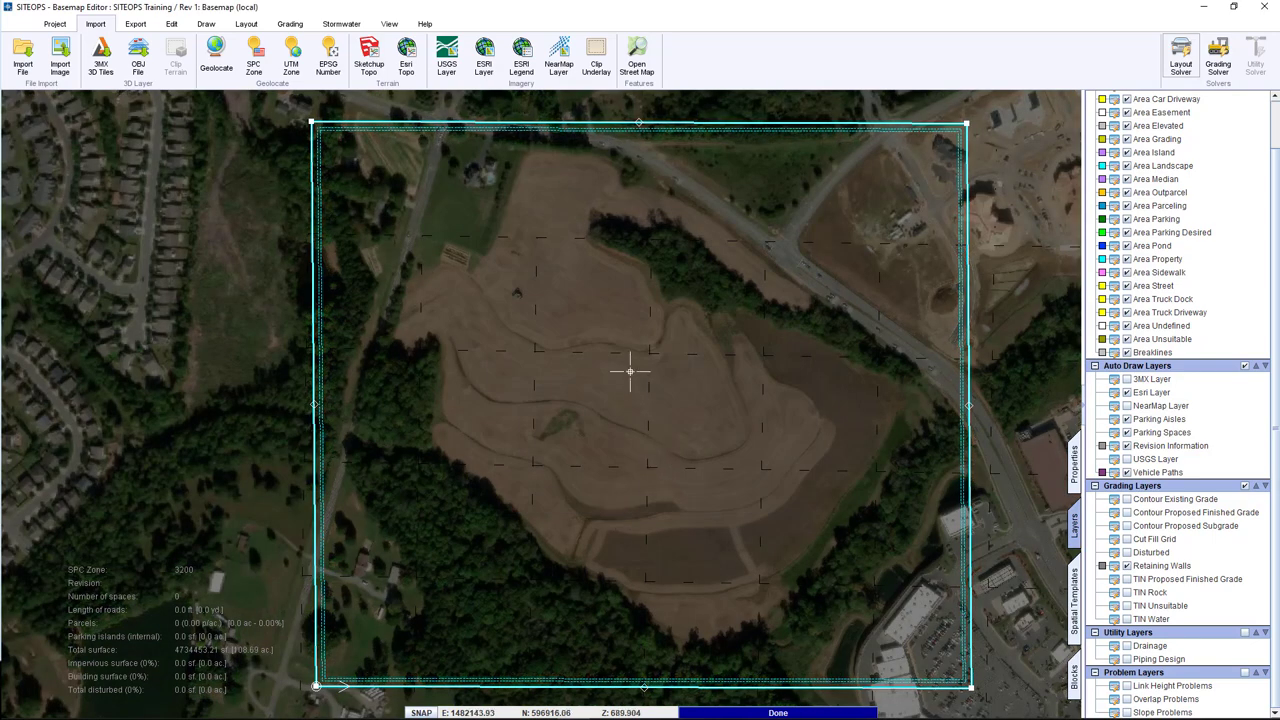
{"action": "scroll", "coordinate": [607, 371], "scroll_direction": "up", "scroll_amount": 2}
{"action": "scroll", "coordinate": [607, 371], "scroll_direction": "up", "scroll_amount": 5}
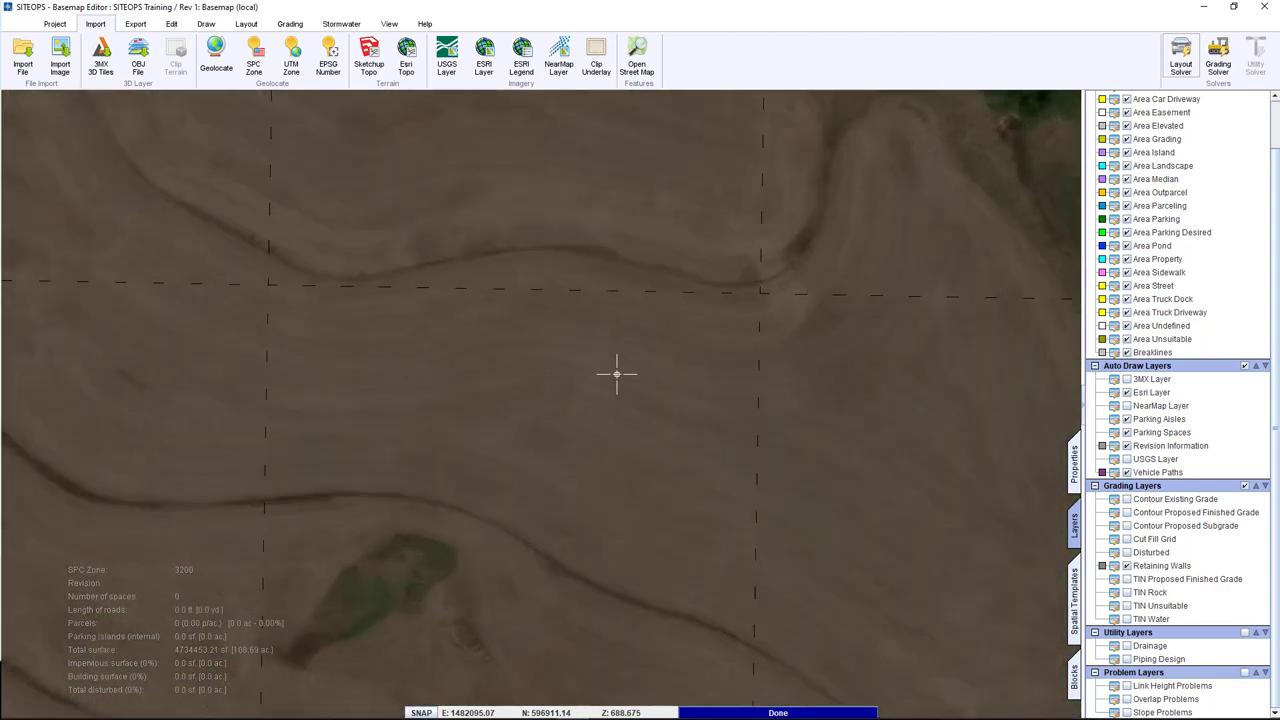
Start an L-shaped building area in the middle of the field with a 250 ft north side and a perpendicular 250 ft west side.
{"action": "scroll", "coordinate": [616, 374], "scroll_direction": "up", "scroll_amount": 1}
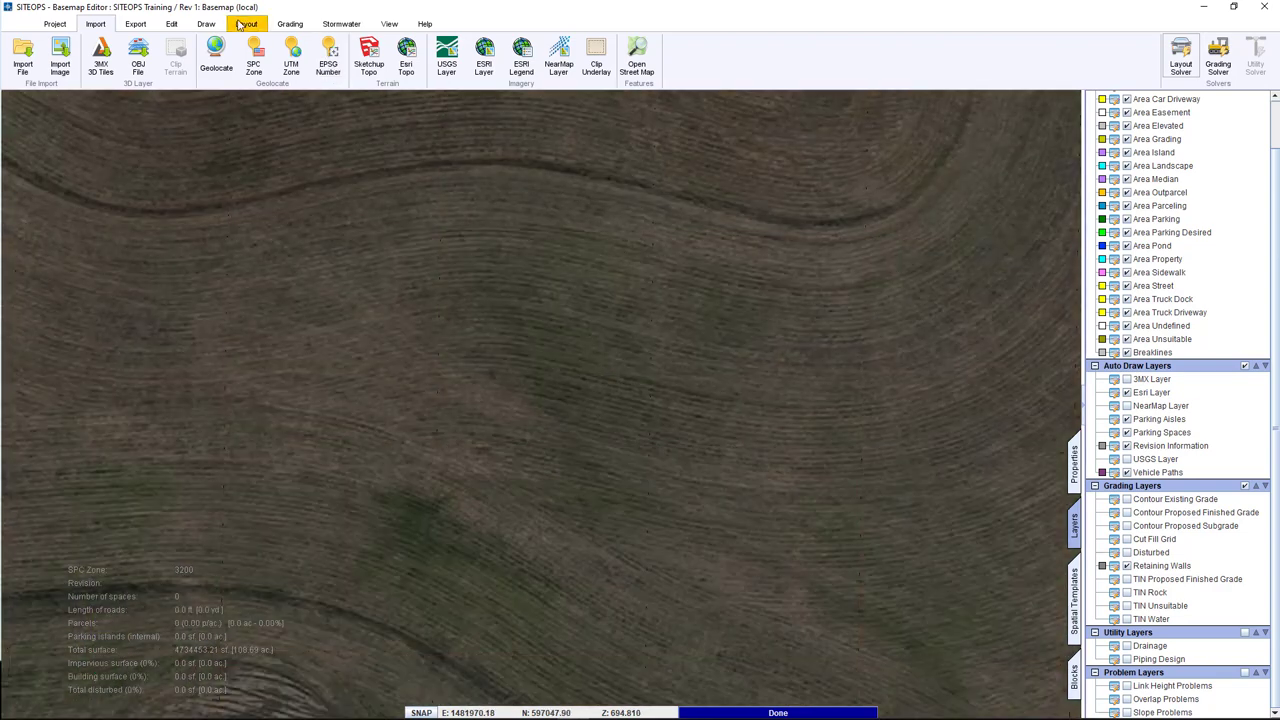
{"action": "left_click", "coordinate": [244, 24]}
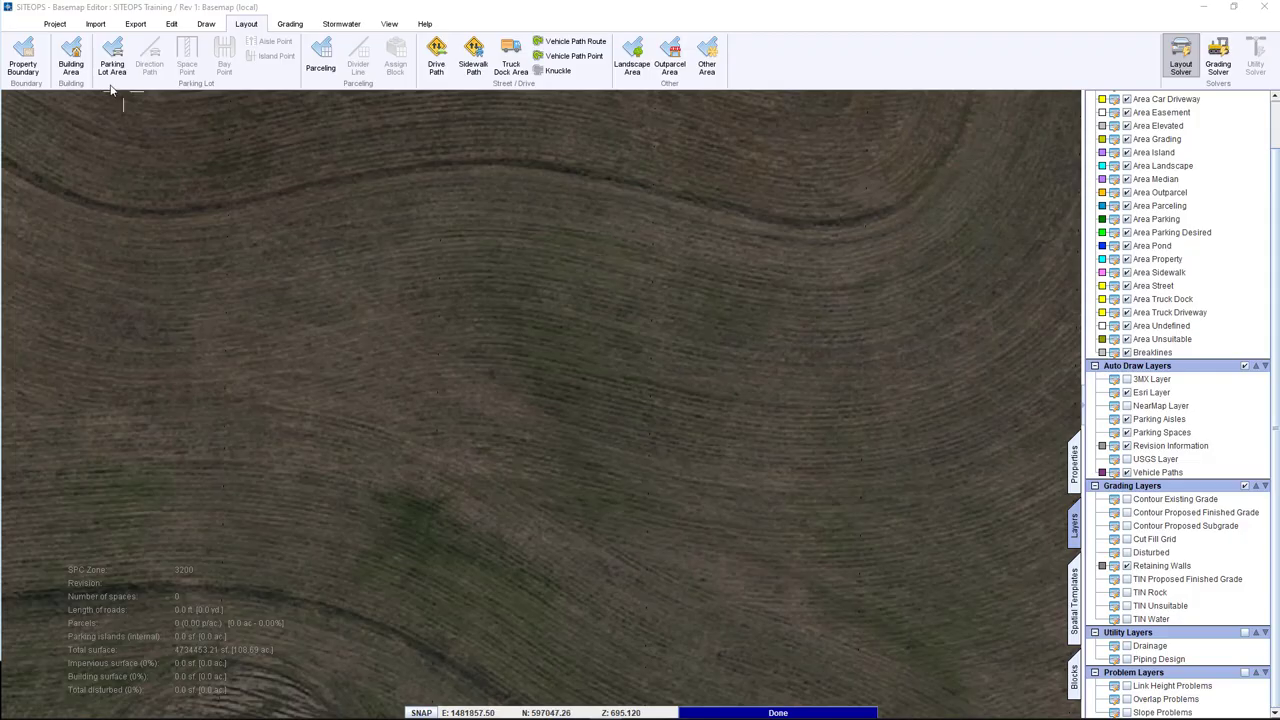
{"action": "left_click", "coordinate": [19, 70]}
{"action": "left_click", "coordinate": [57, 70]}
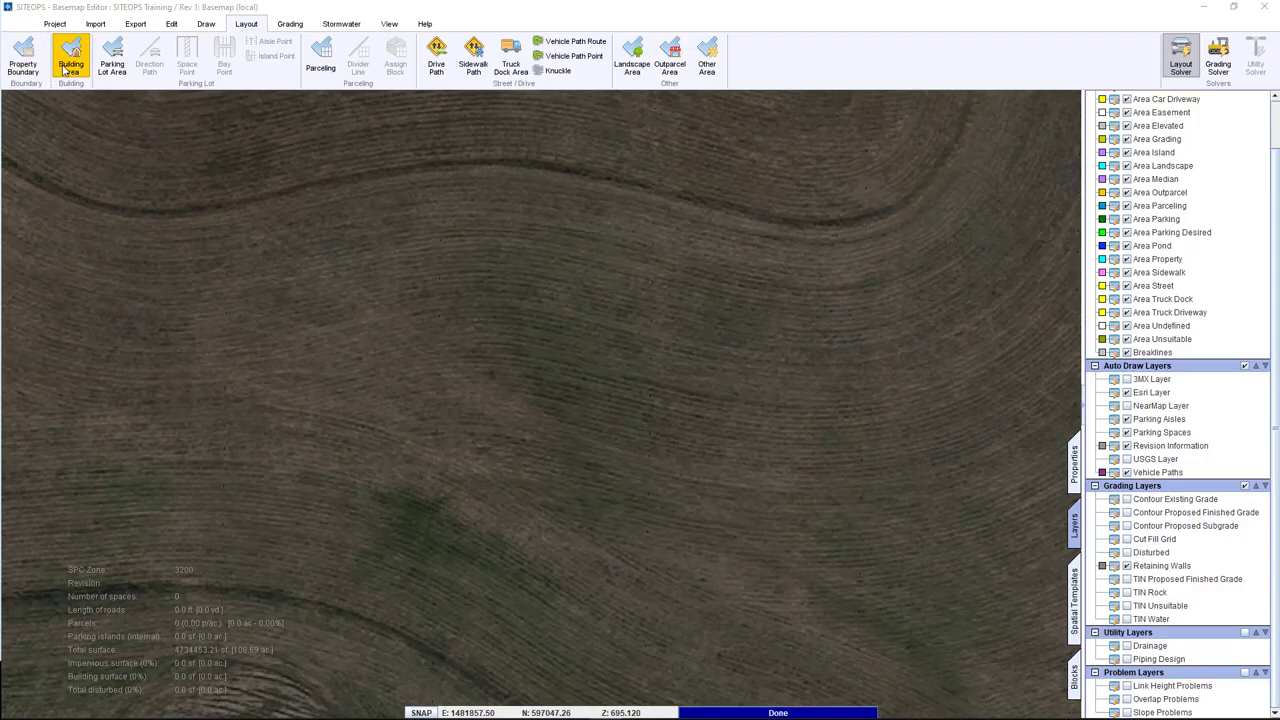
{"action": "left_click", "coordinate": [938, 136]}
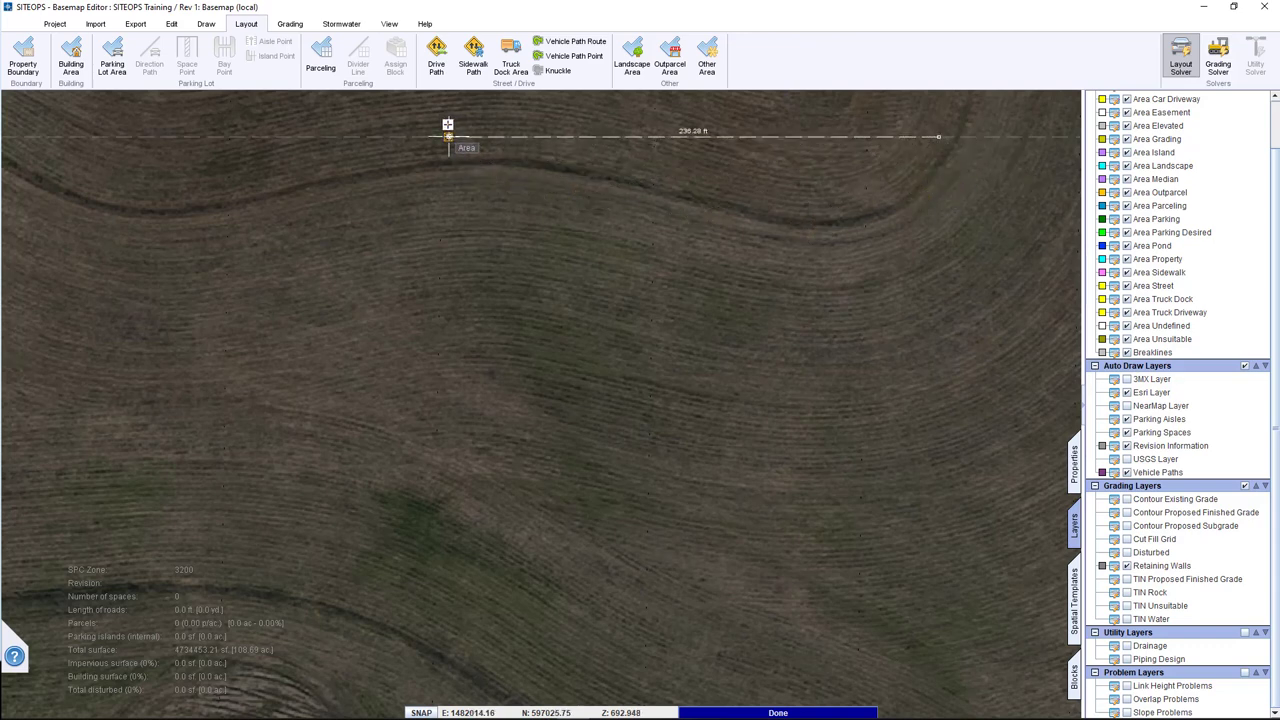
{"action": "key", "text": "Return"}
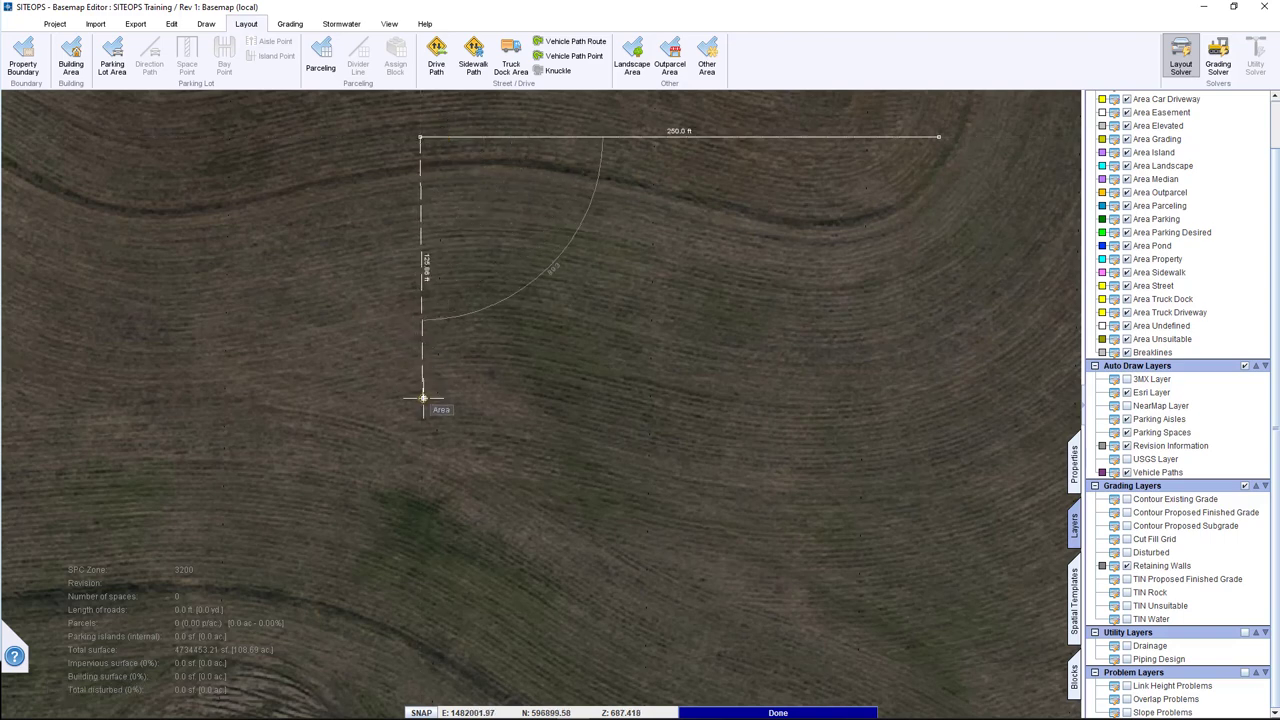
{"action": "type", "text": "250"}
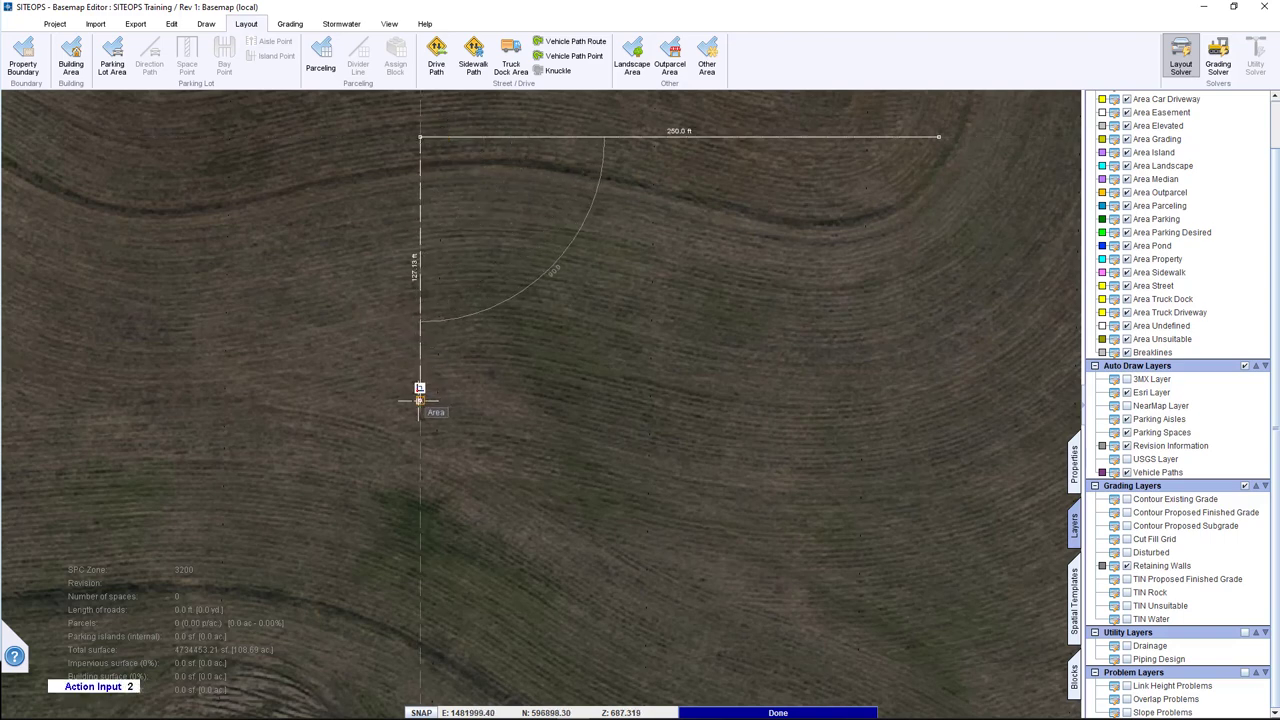
{"action": "key", "text": "Return"}
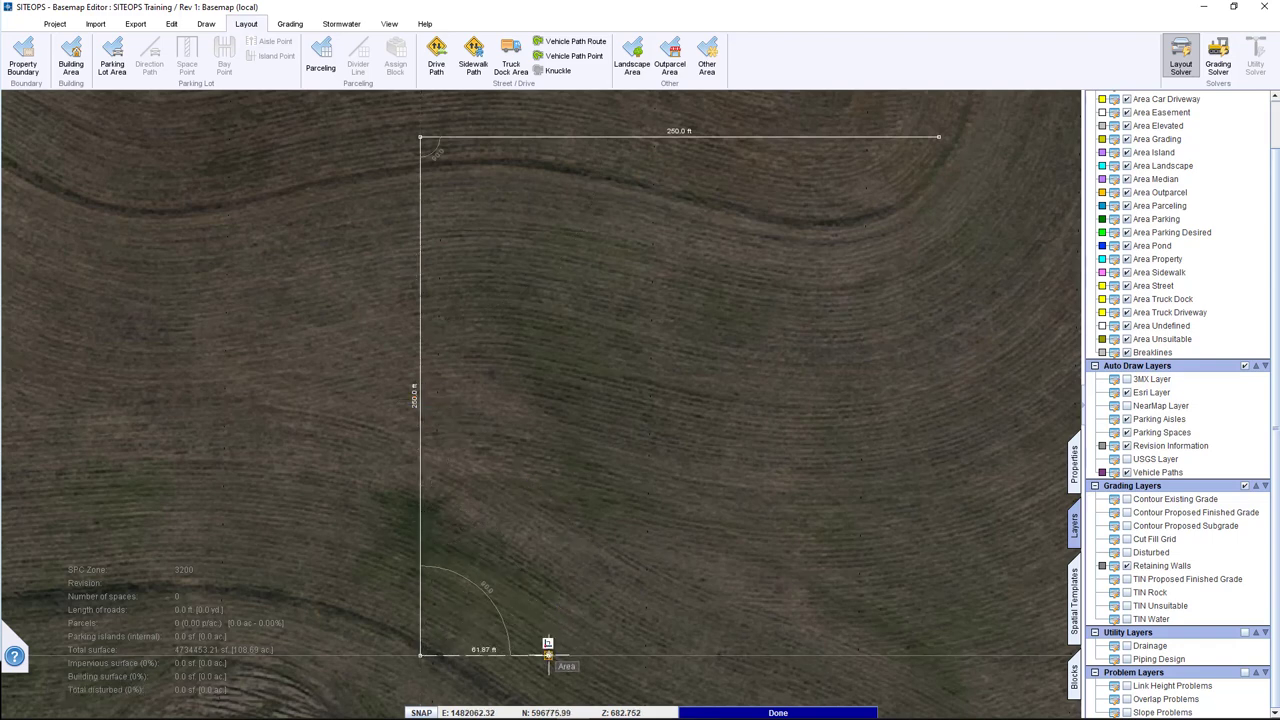
Complete the L-shaped building with a 60 ft south end, a 190 ft inner side and an inner edge aligned to the starting corner, closing the area.
{"action": "type", "text": "60"}
{"action": "key", "text": "Return"}
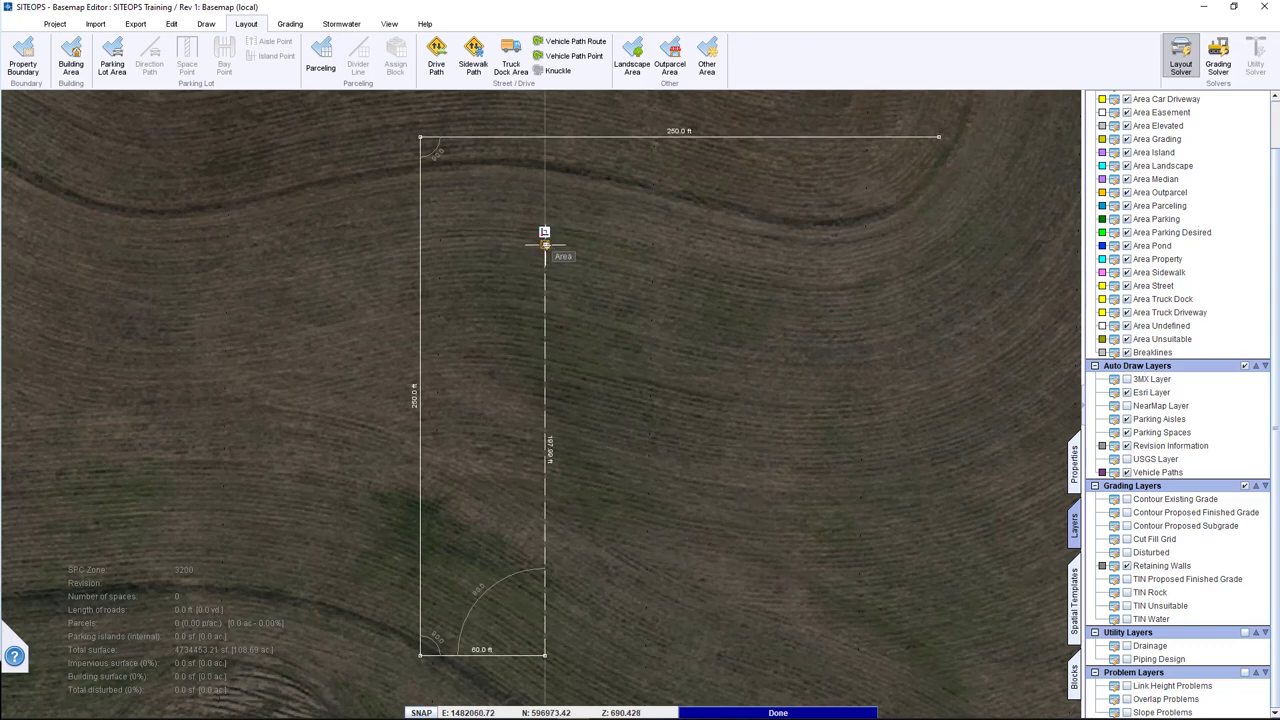
{"action": "type", "text": "190"}
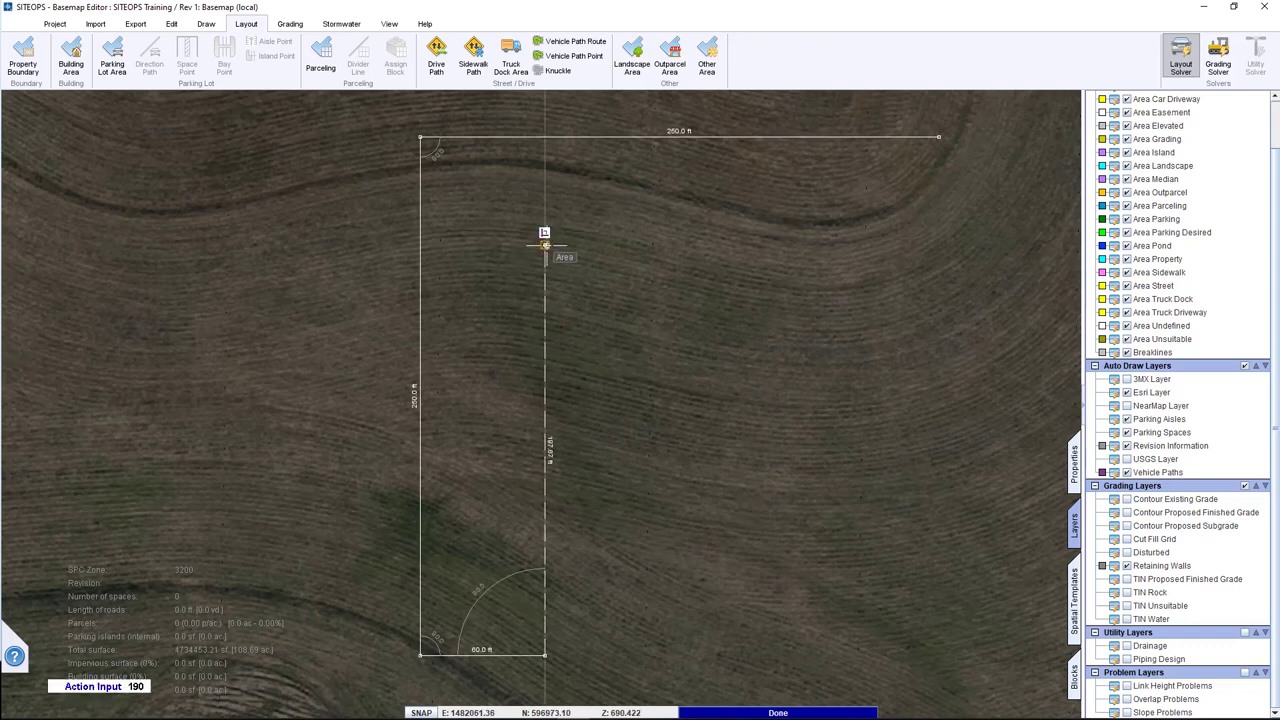
{"action": "key", "text": "Return"}
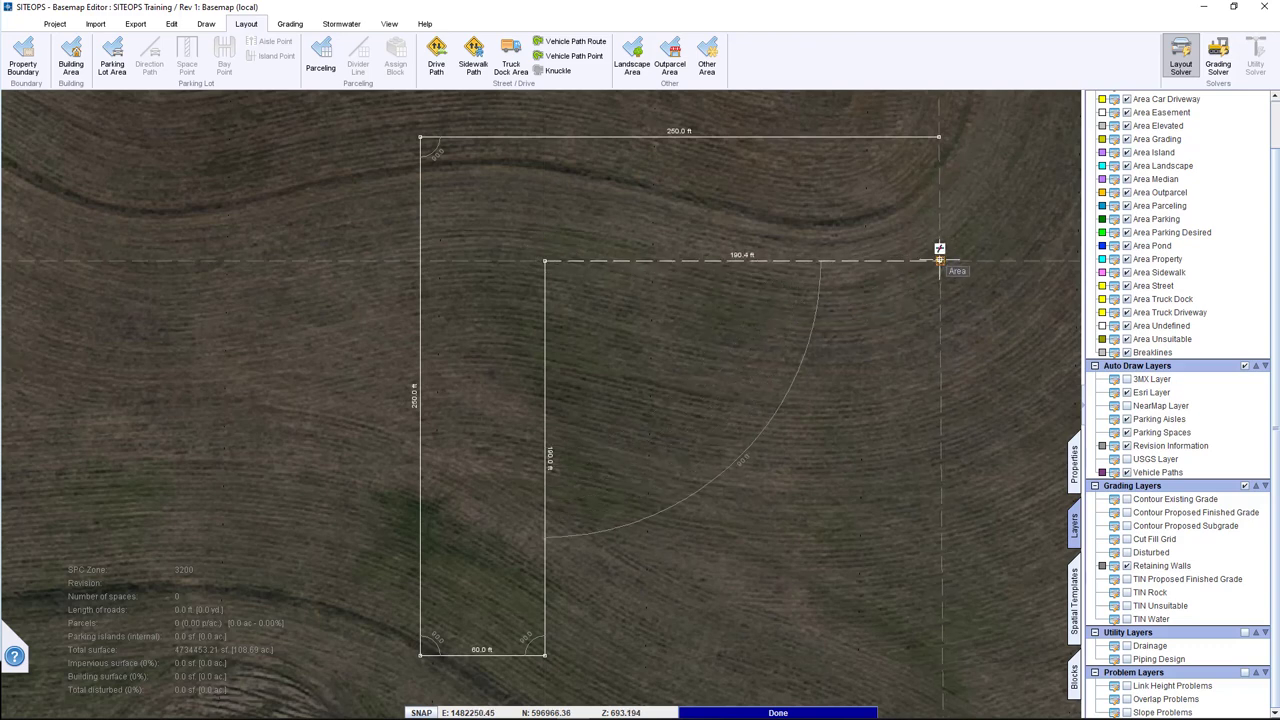
{"action": "left_click", "coordinate": [940, 260]}
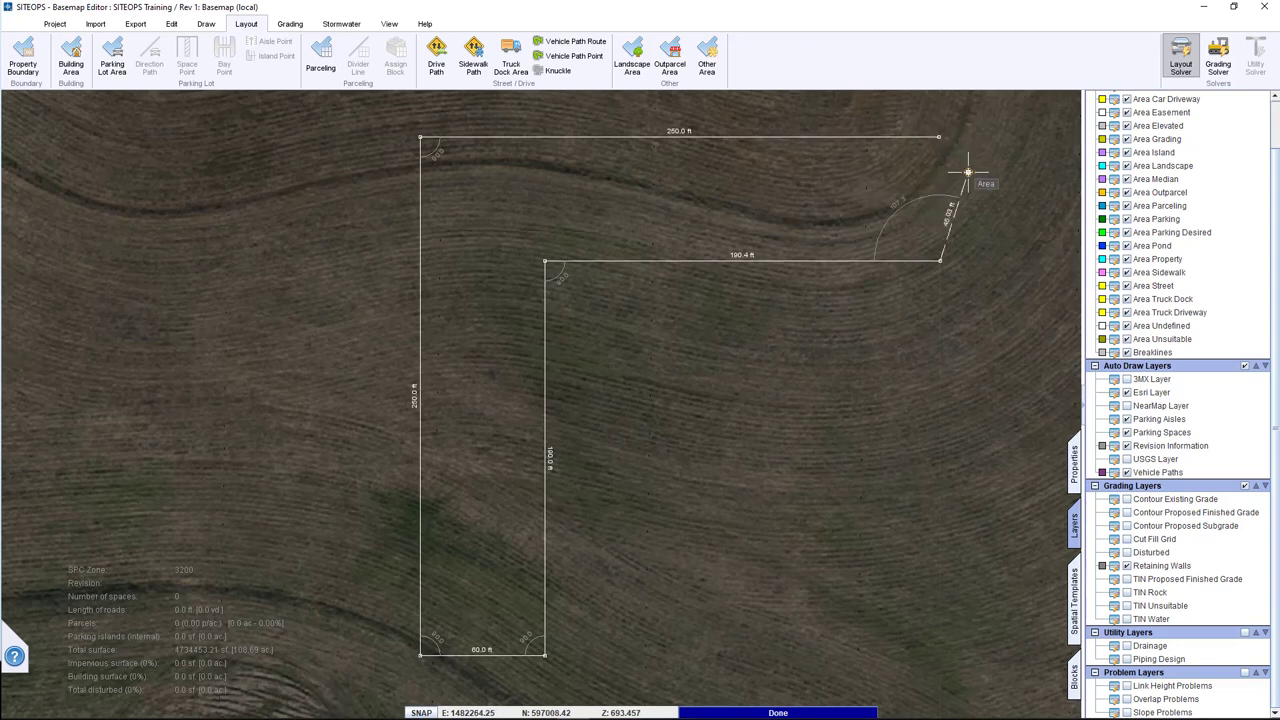
{"action": "right_click", "coordinate": [967, 172]}
{"action": "left_click", "coordinate": [1000, 188]}
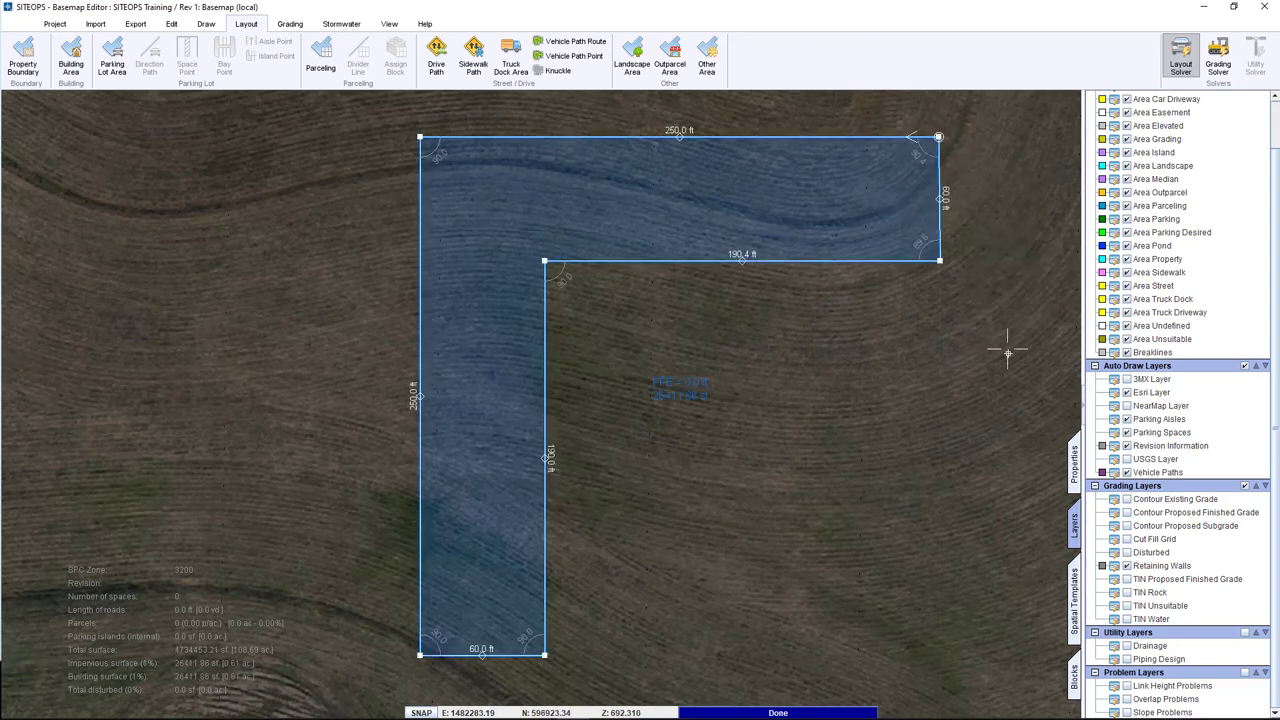
Examine the properties of the building area and of its inner east-west side, and clear the selection.
{"action": "left_click", "coordinate": [1072, 452]}
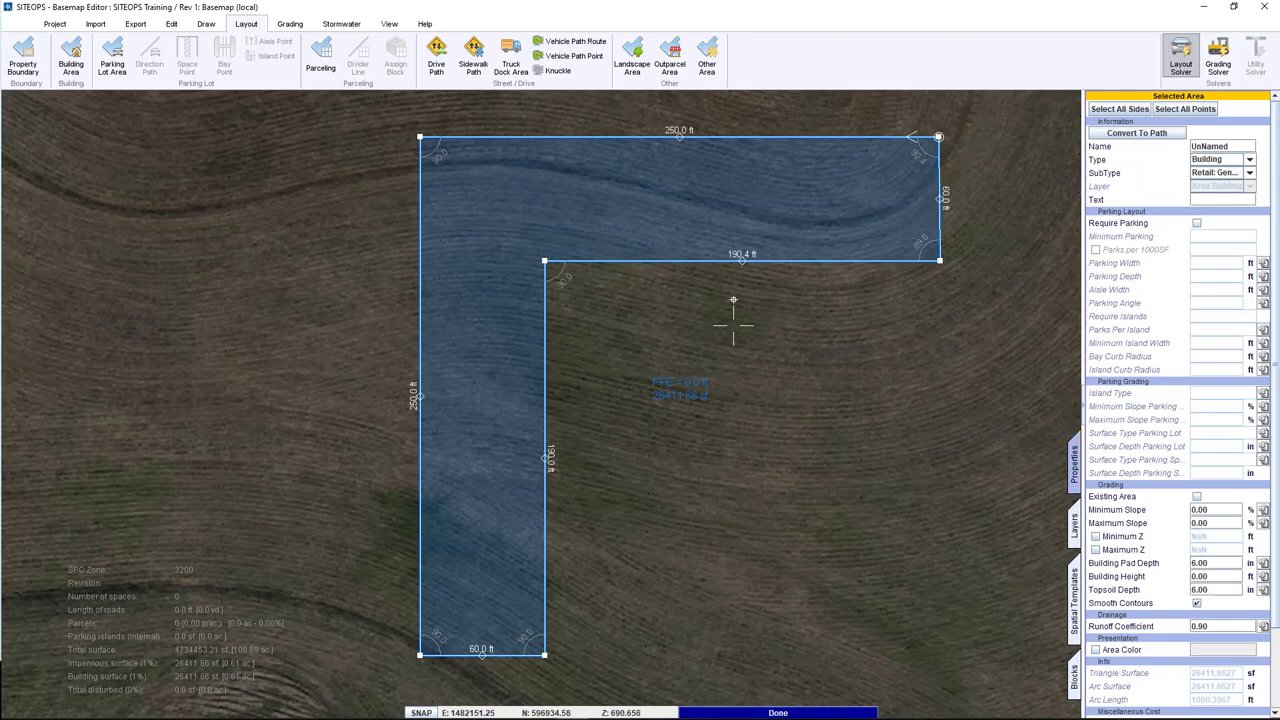
{"action": "left_click", "coordinate": [737, 276]}
{"action": "left_click", "coordinate": [742, 260]}
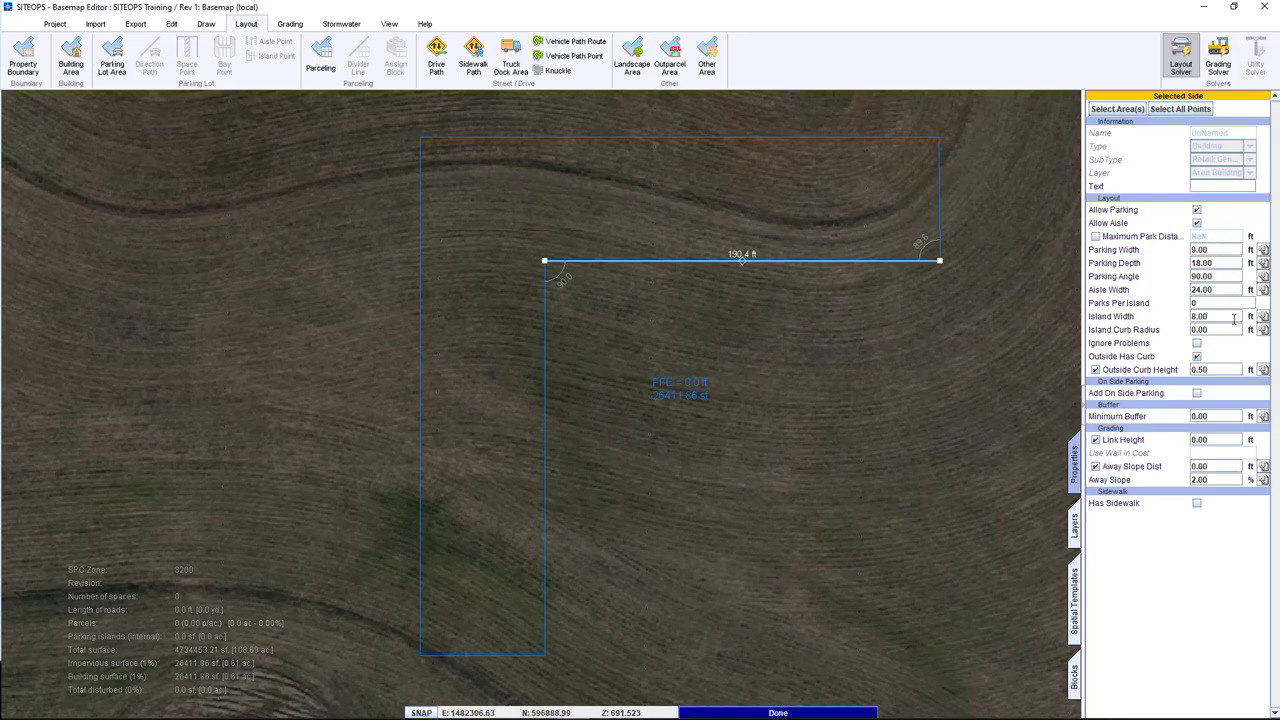
{"action": "left_click", "coordinate": [662, 298]}
{"action": "key", "text": "Escape"}
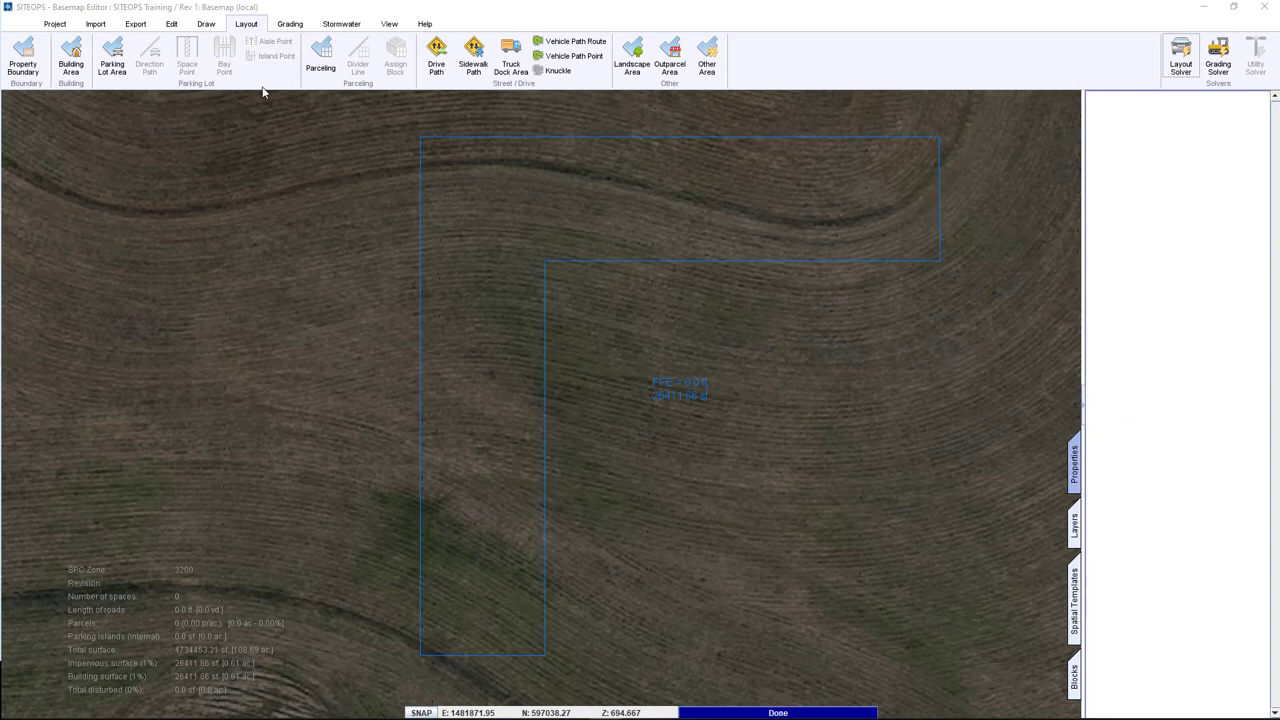
Draw a parking lot area about 190 ft square in the building's inner corner, snapped to its corners, and turn on the Layout Solver.
{"action": "left_click", "coordinate": [113, 66]}
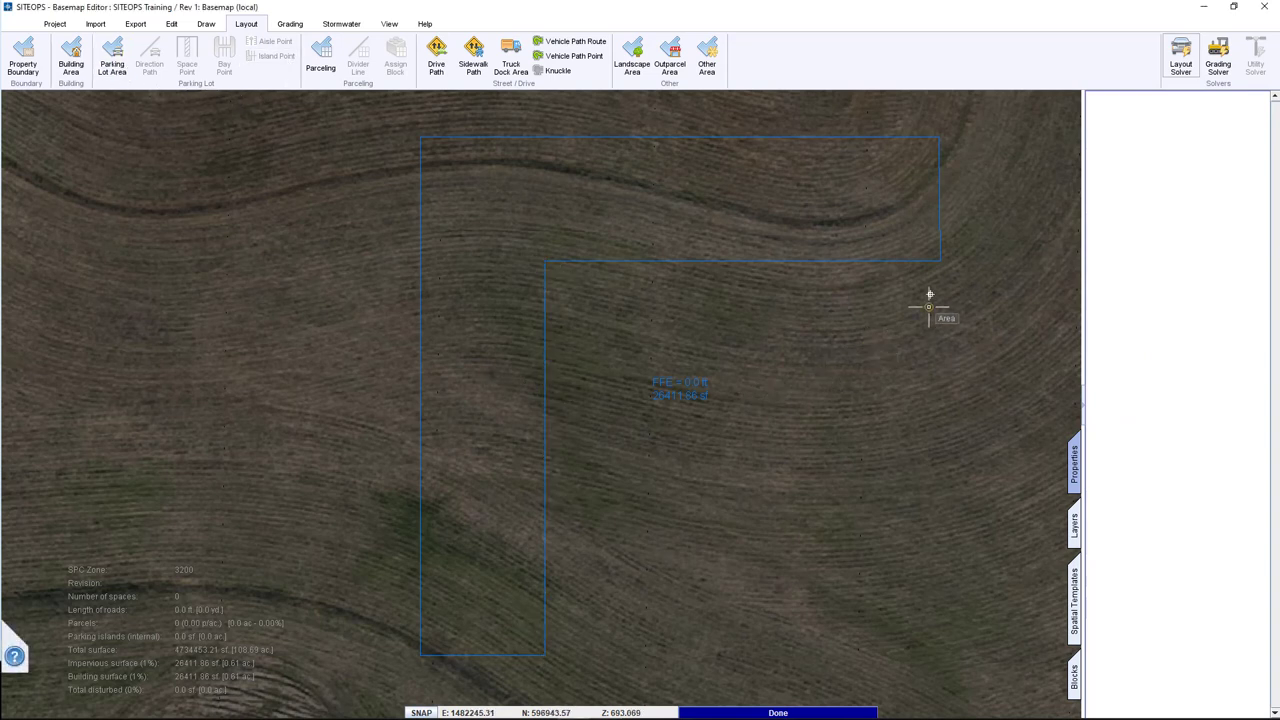
{"action": "left_click", "coordinate": [940, 262]}
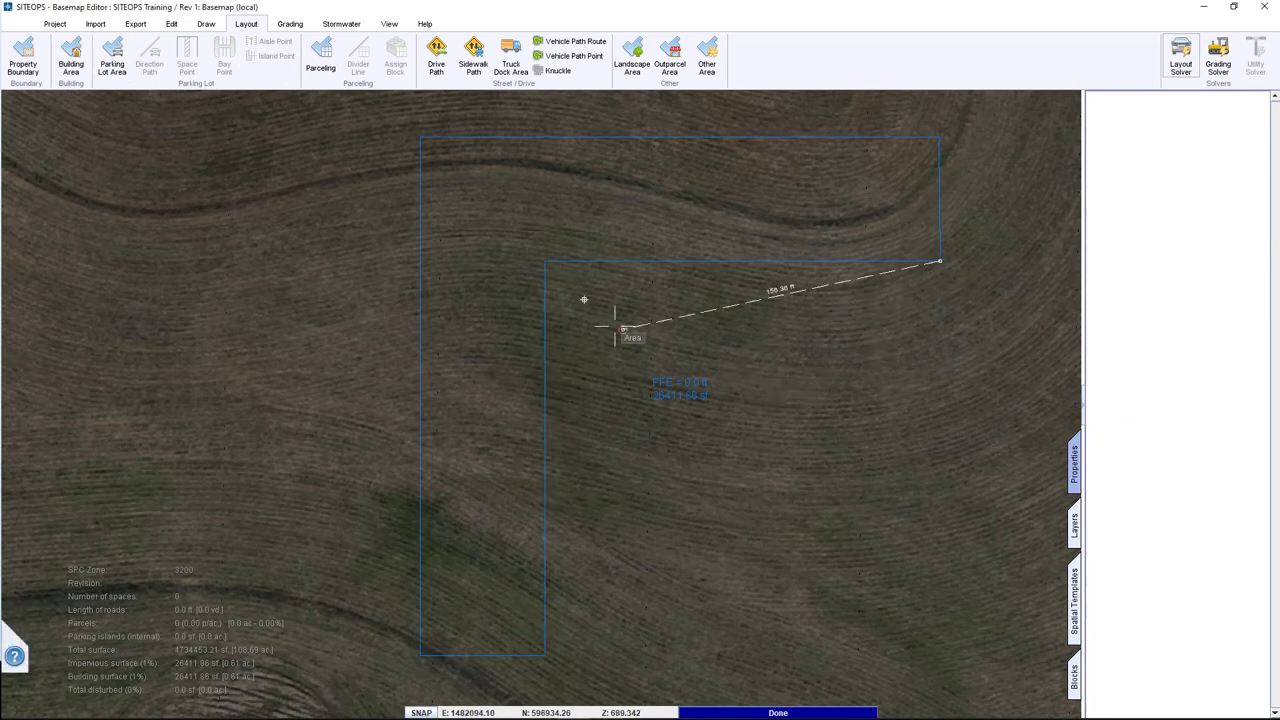
{"action": "left_click", "coordinate": [545, 262]}
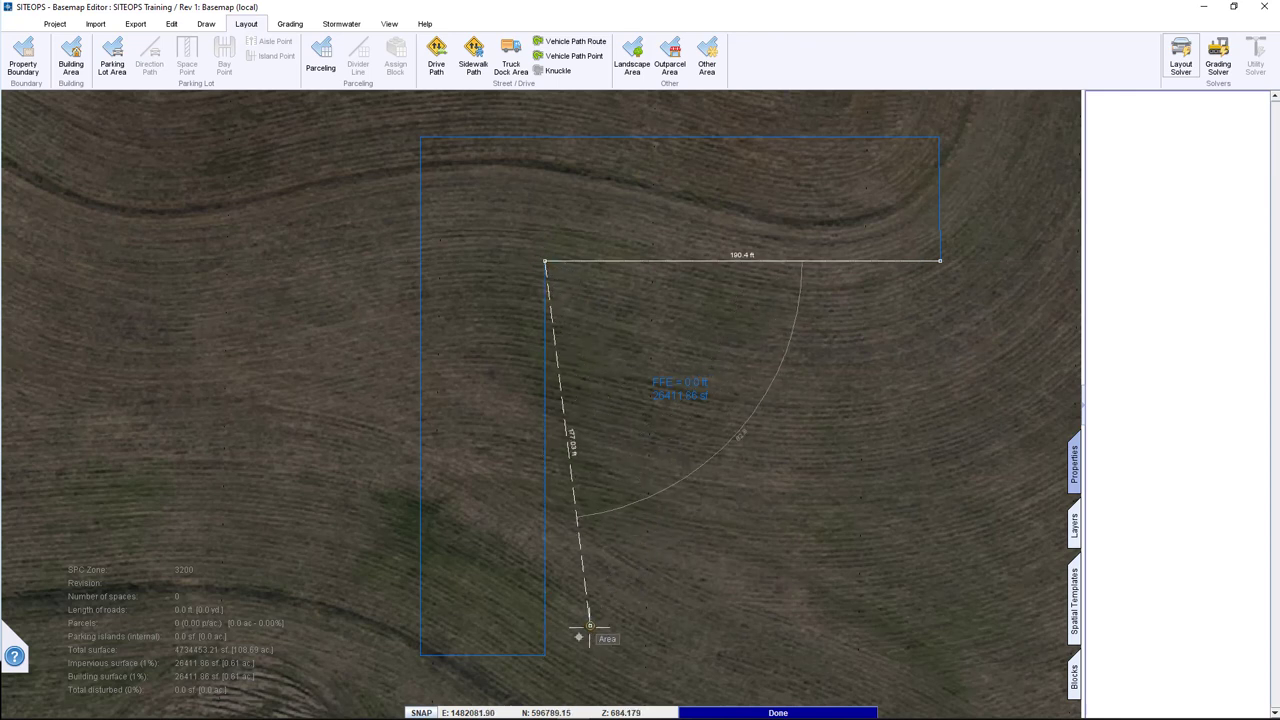
{"action": "left_click", "coordinate": [544, 655]}
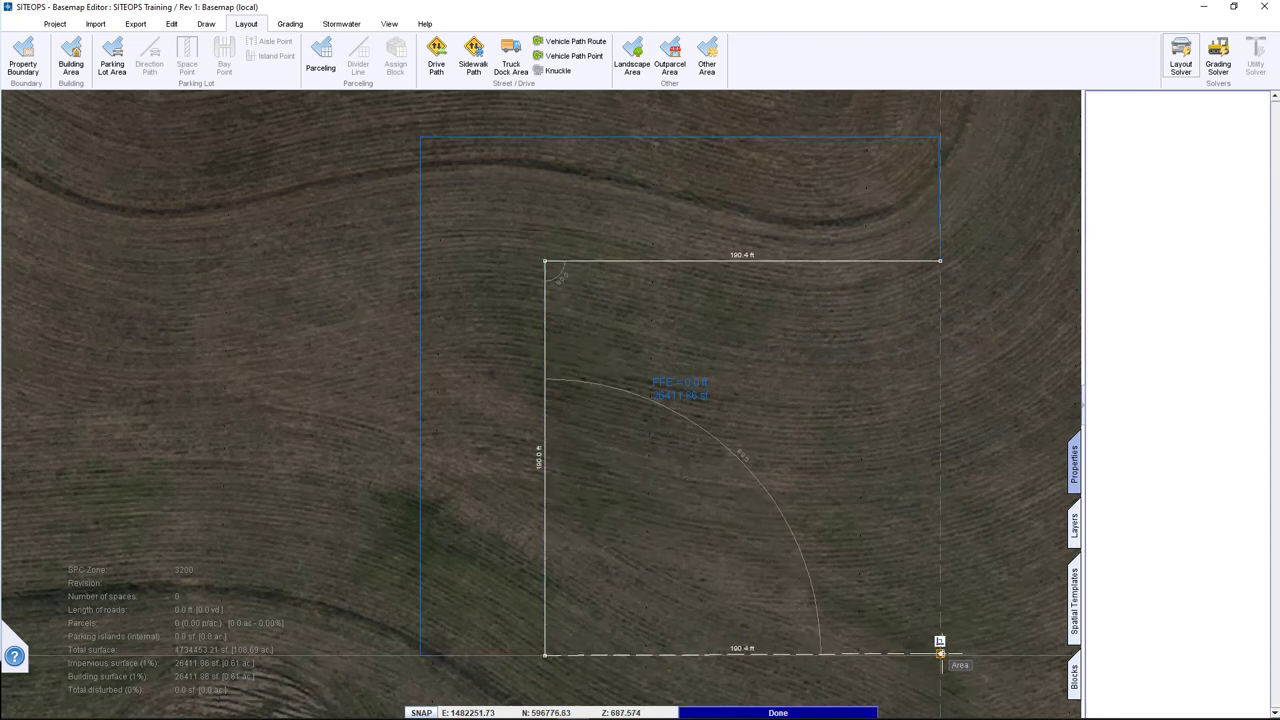
{"action": "left_click", "coordinate": [940, 655]}
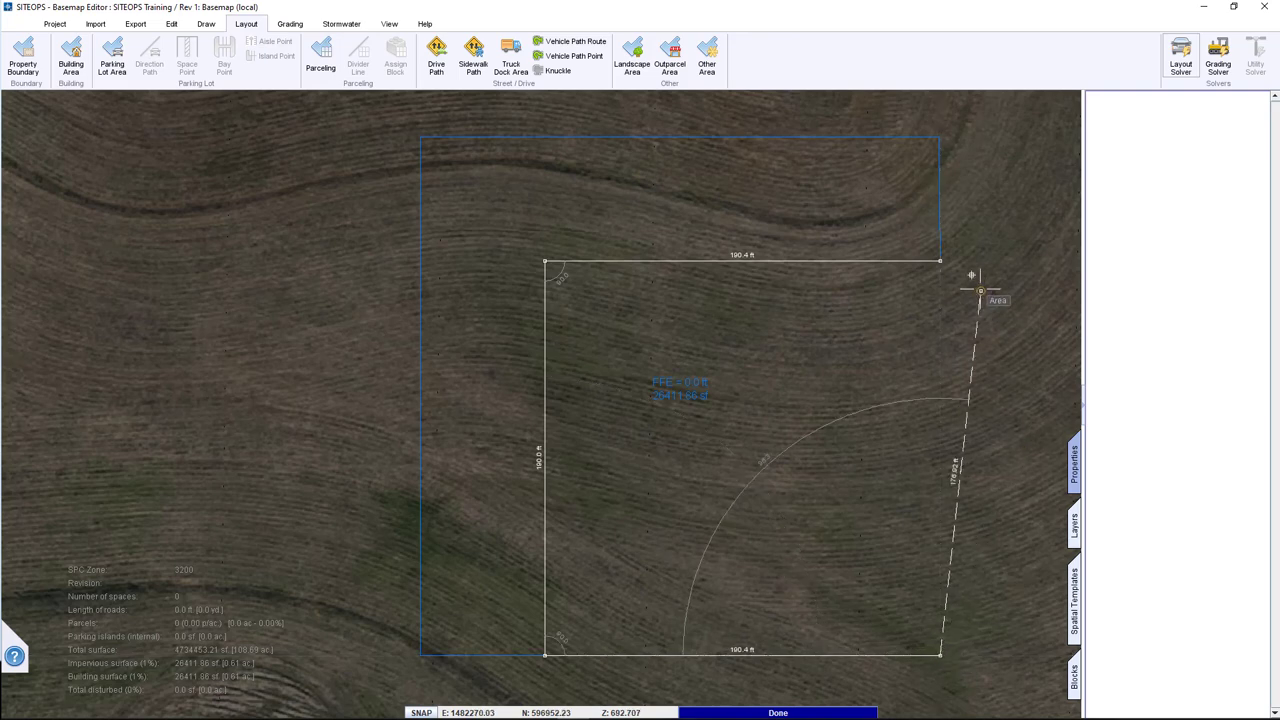
{"action": "left_click", "coordinate": [940, 261]}
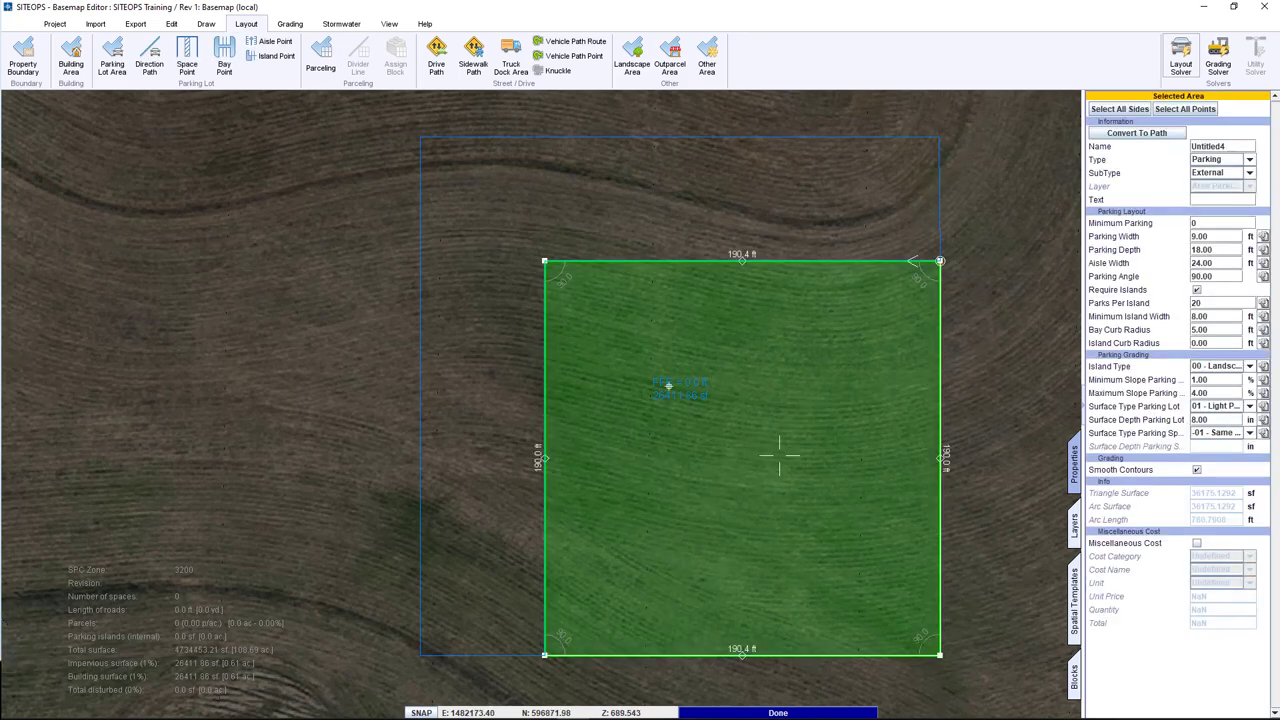
{"action": "left_click", "coordinate": [1181, 60]}
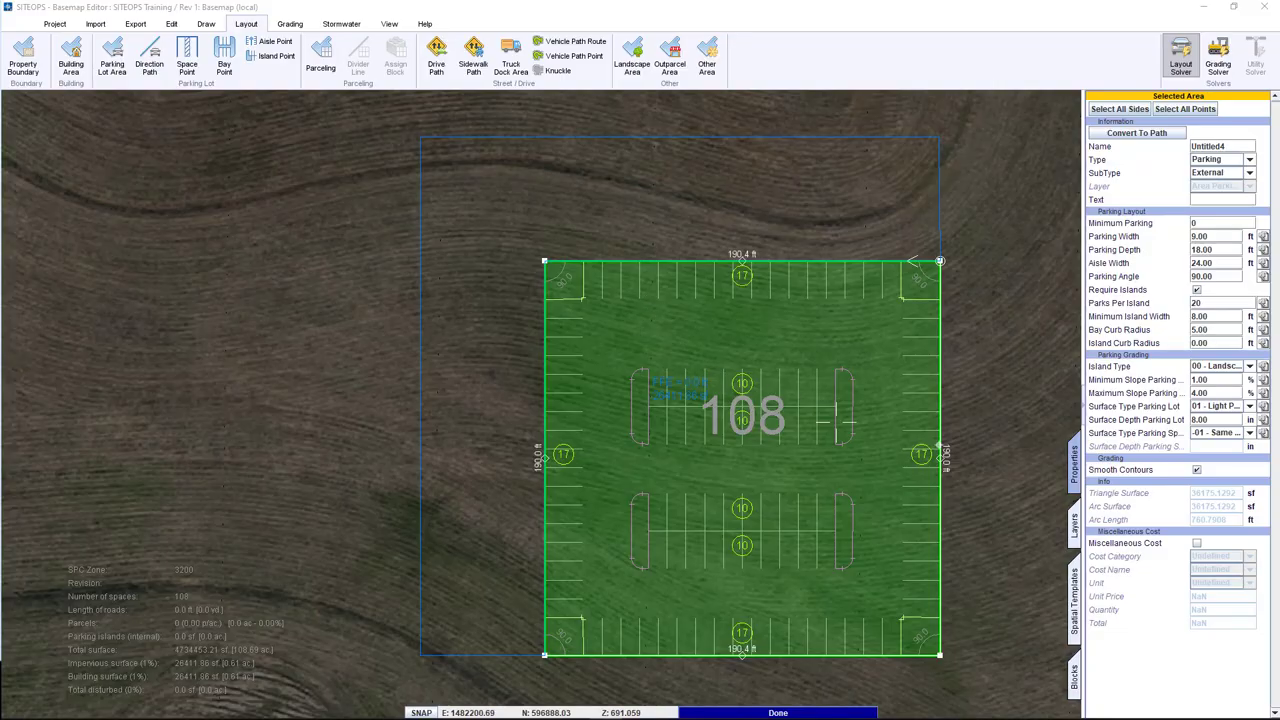
Disallow parking along the lot's east side, allow it again, and leave that side.
{"action": "left_click", "coordinate": [940, 454]}
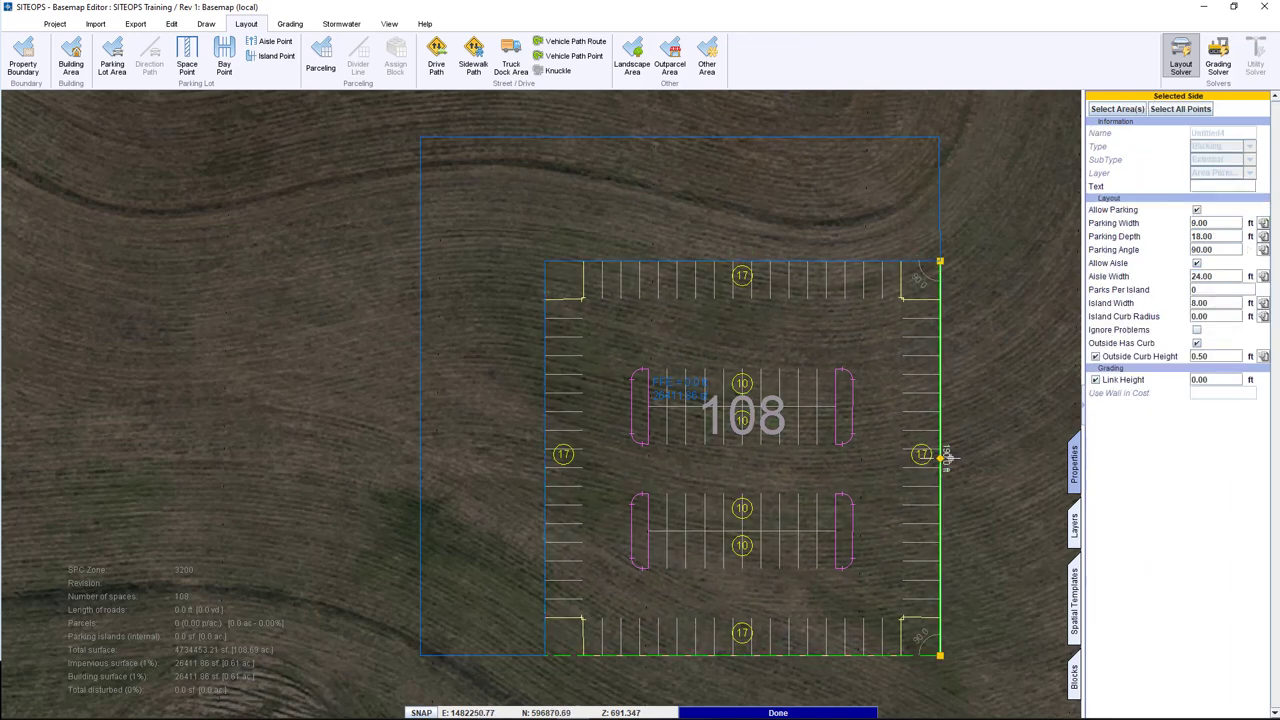
{"action": "left_click", "coordinate": [1197, 210]}
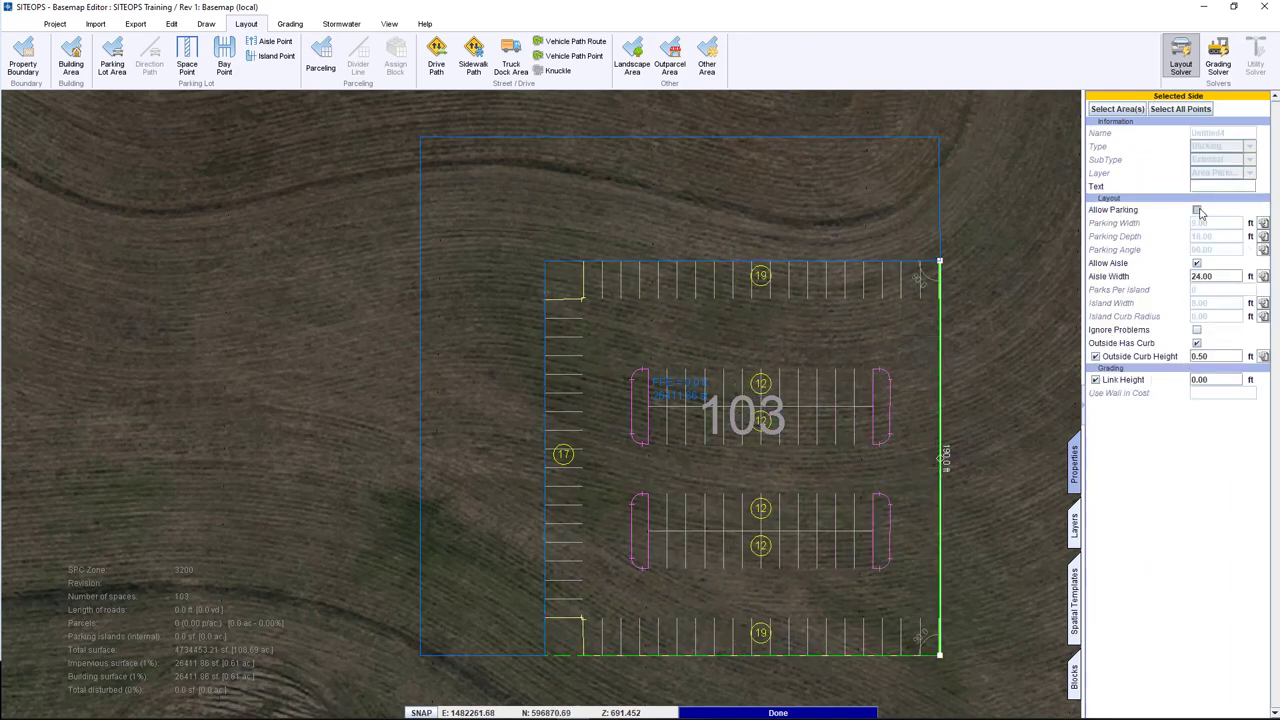
{"action": "left_click", "coordinate": [1197, 210]}
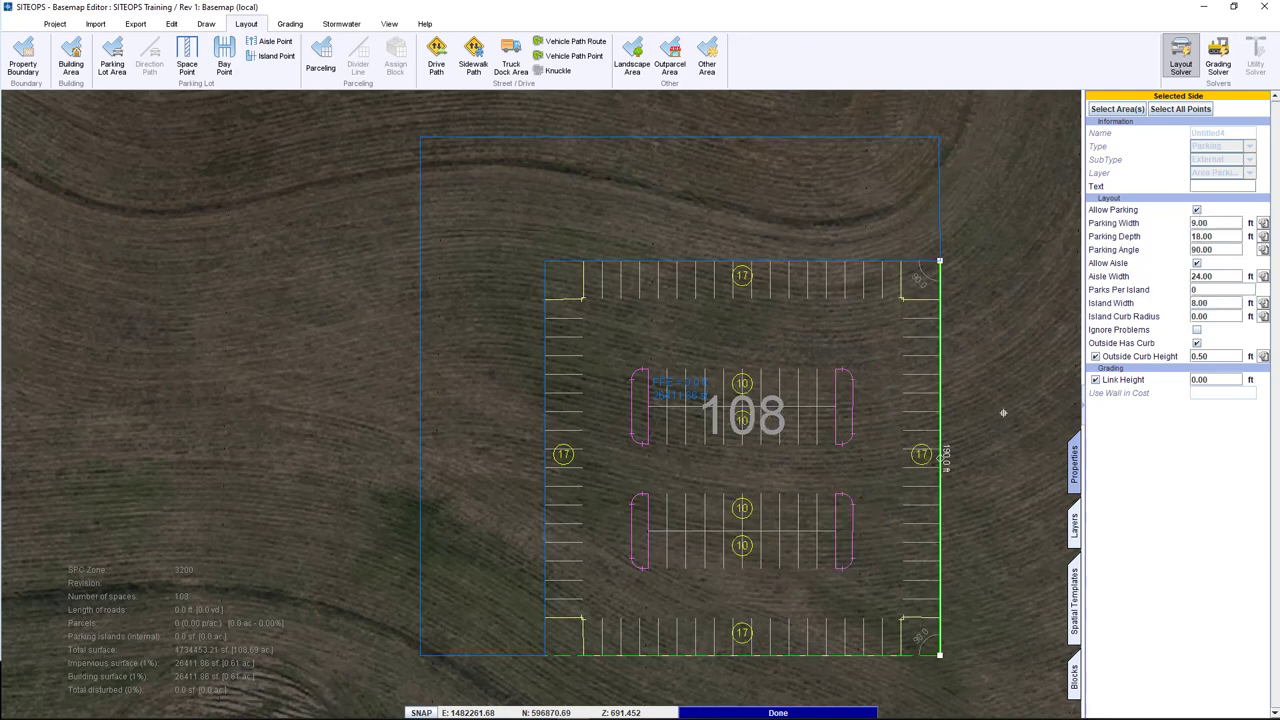
{"action": "left_click", "coordinate": [988, 423]}
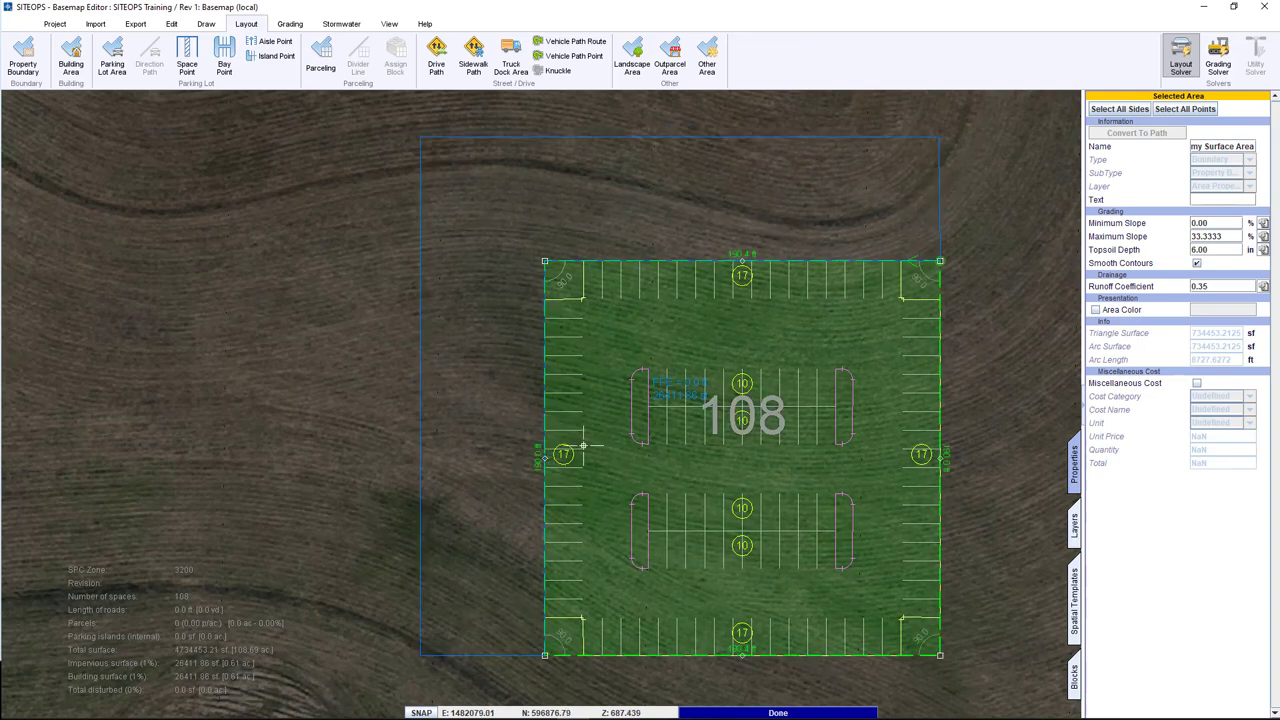
Add a sidewalk along the building's inner north-south side facing the parking lot.
{"action": "left_click", "coordinate": [508, 449]}
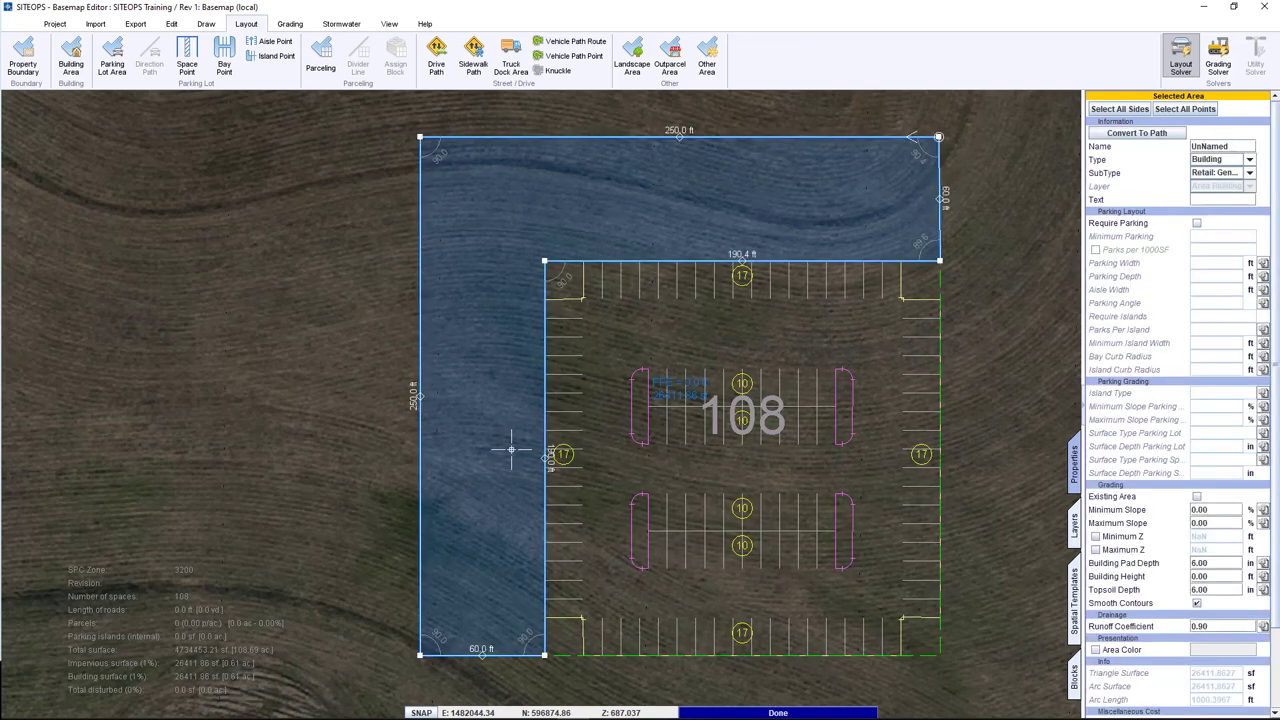
{"action": "left_click", "coordinate": [546, 456]}
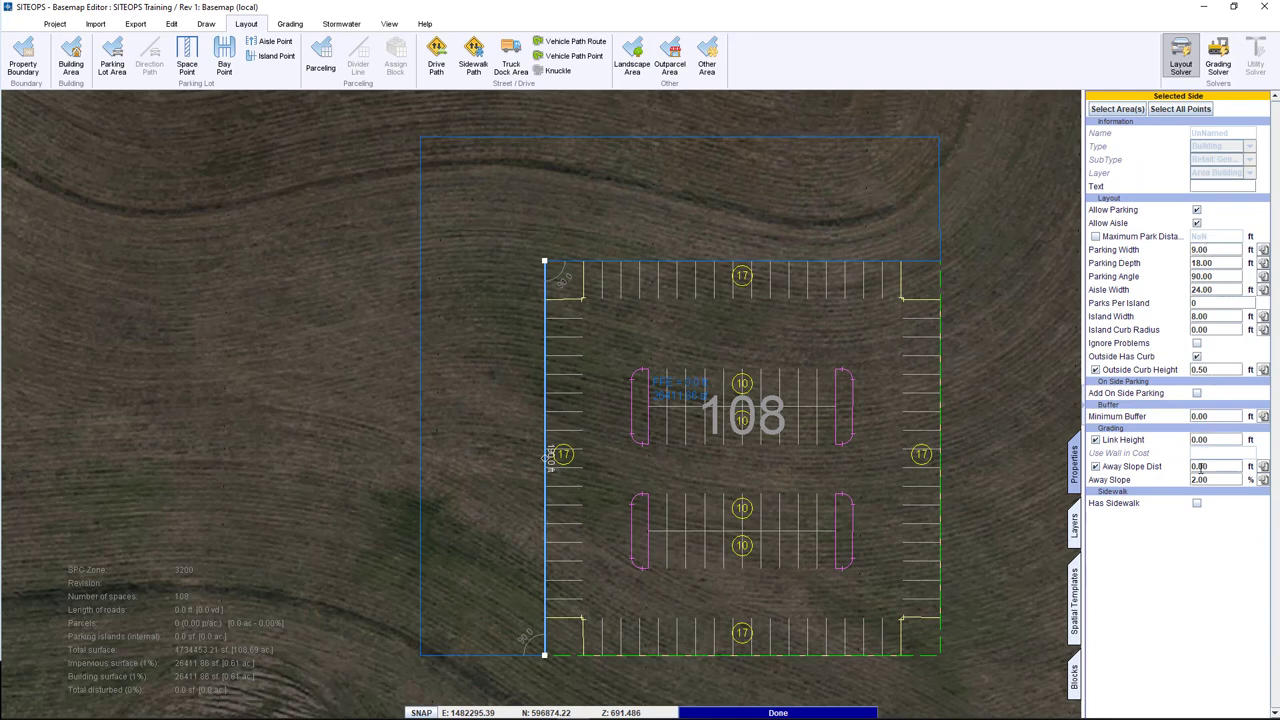
{"action": "left_click", "coordinate": [1197, 504]}
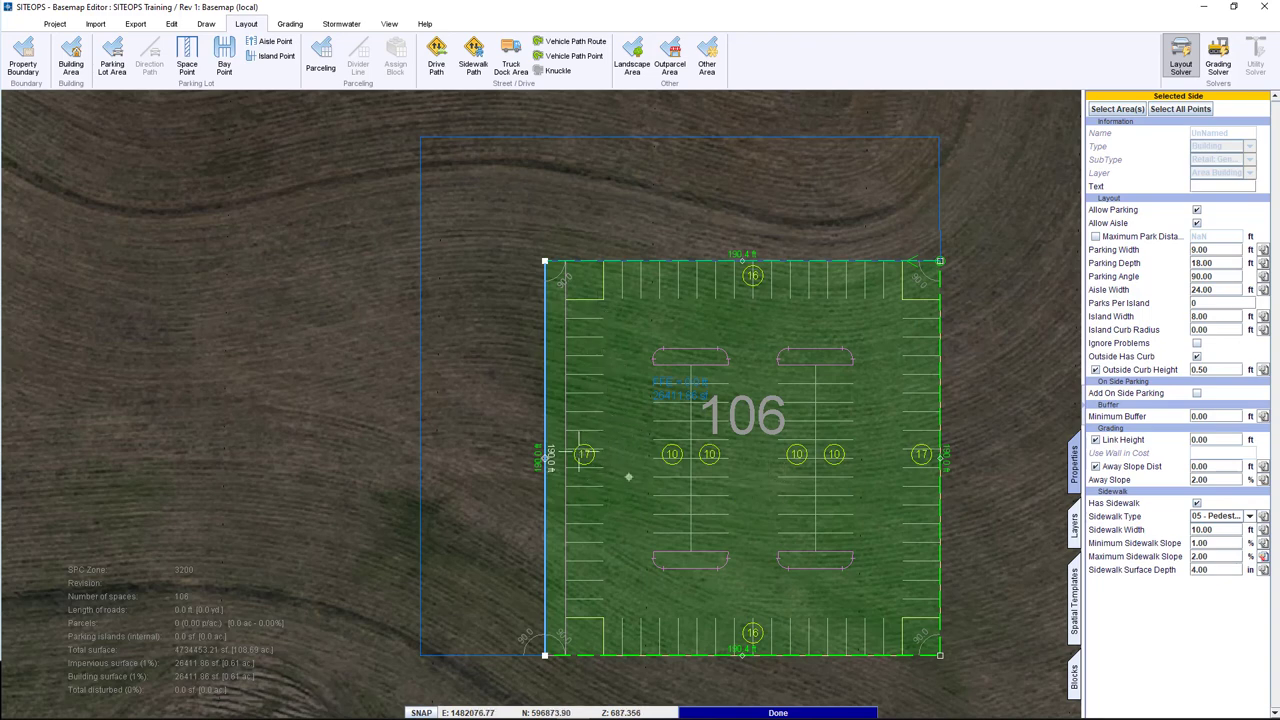
Disallow parking along the building's sidewalk side, allow it again, and leave with nothing selected.
{"action": "left_click", "coordinate": [1197, 211]}
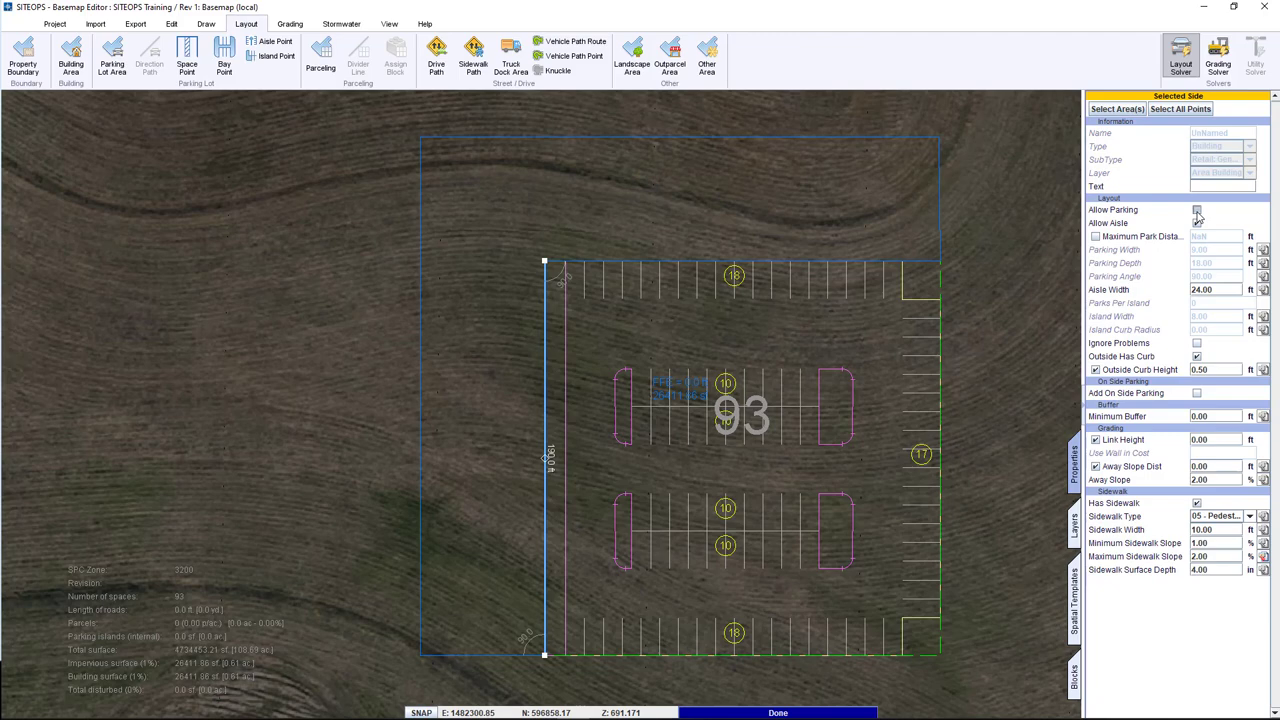
{"action": "left_click", "coordinate": [1197, 211]}
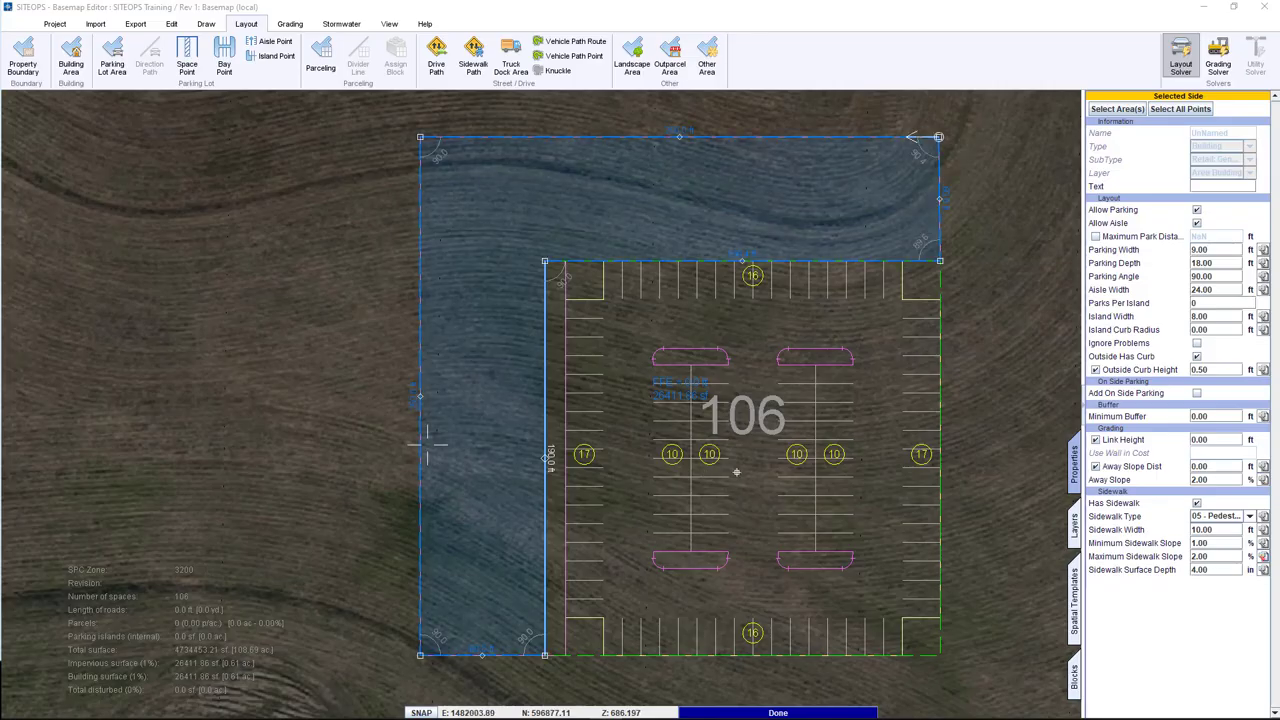
{"action": "left_click", "coordinate": [747, 471]}
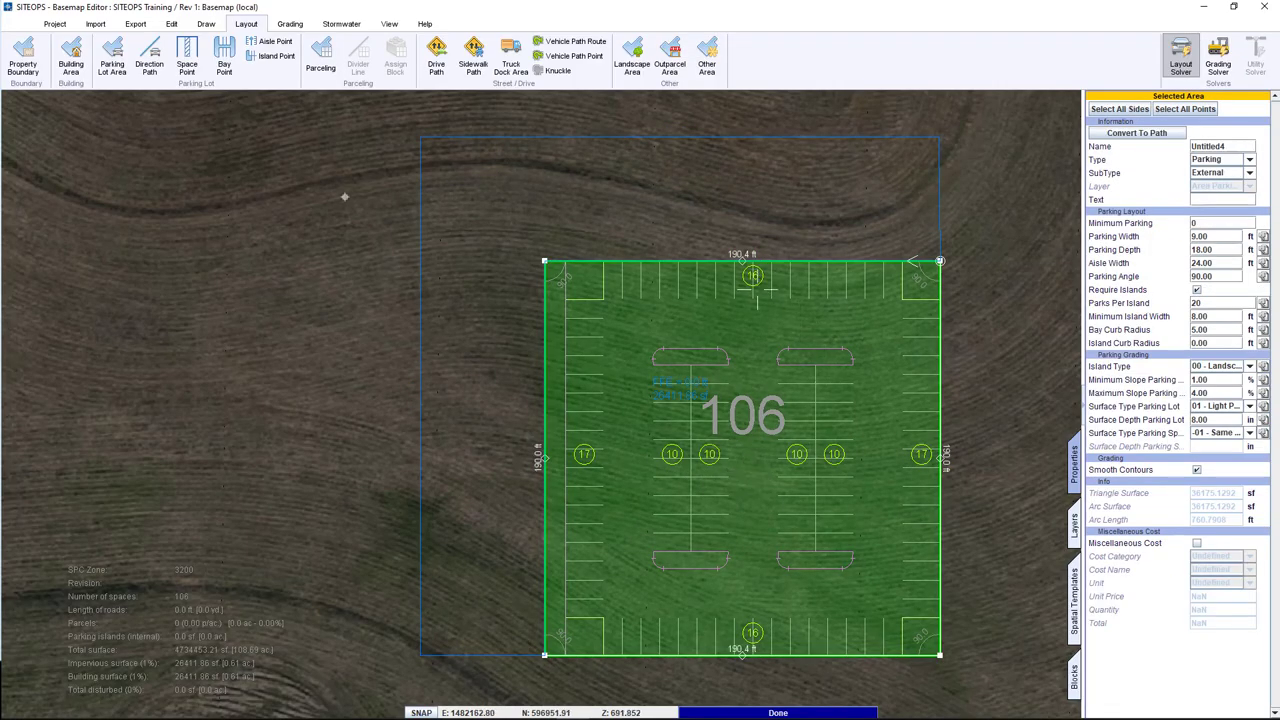
{"action": "key", "text": "Escape"}
Draw a diagonal direction path about 185 ft long across the parking lot from its southwest to its northeast corner.
{"action": "left_click", "coordinate": [150, 60]}
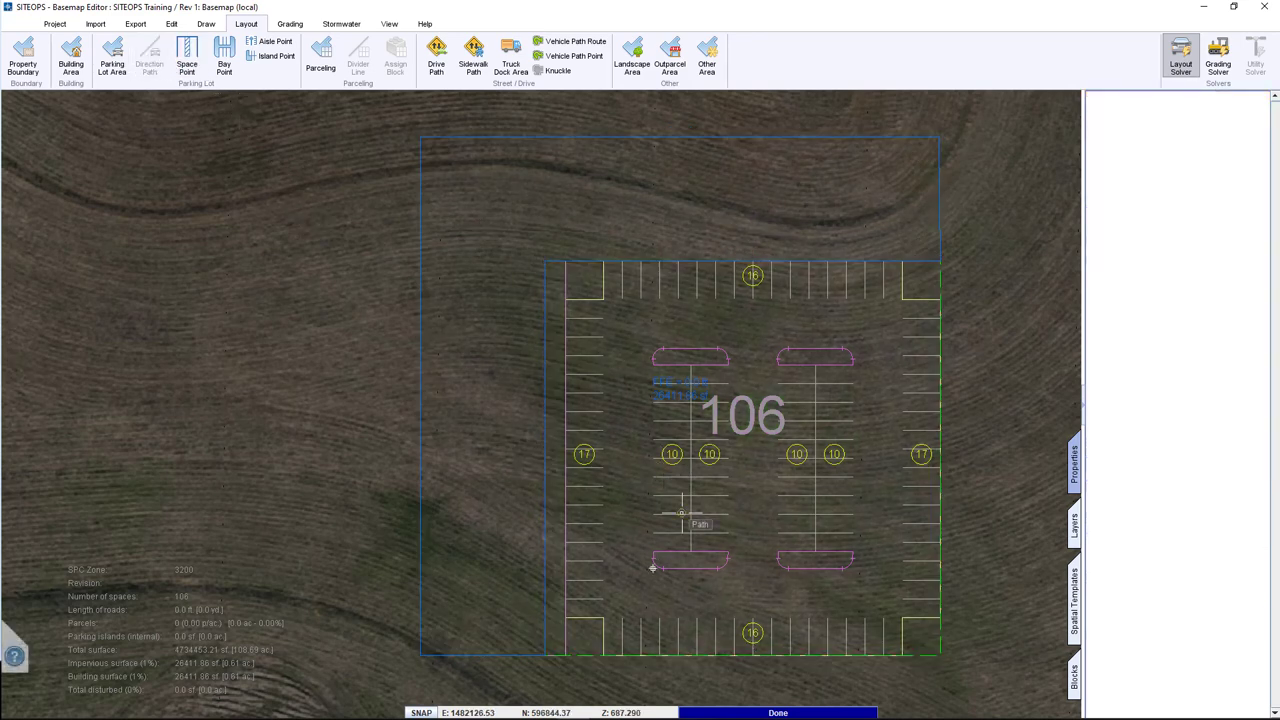
{"action": "left_click", "coordinate": [611, 602]}
{"action": "left_click", "coordinate": [872, 323]}
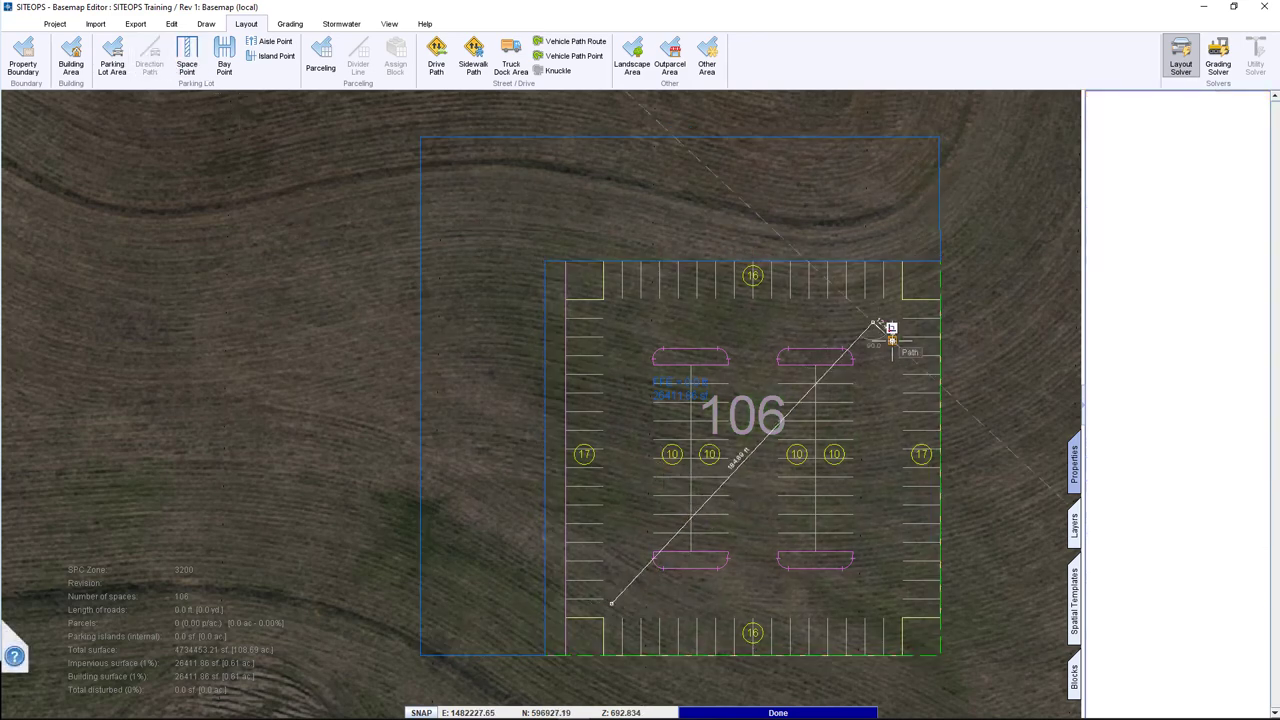
{"action": "right_click", "coordinate": [890, 336]}
{"action": "left_click", "coordinate": [908, 350]}
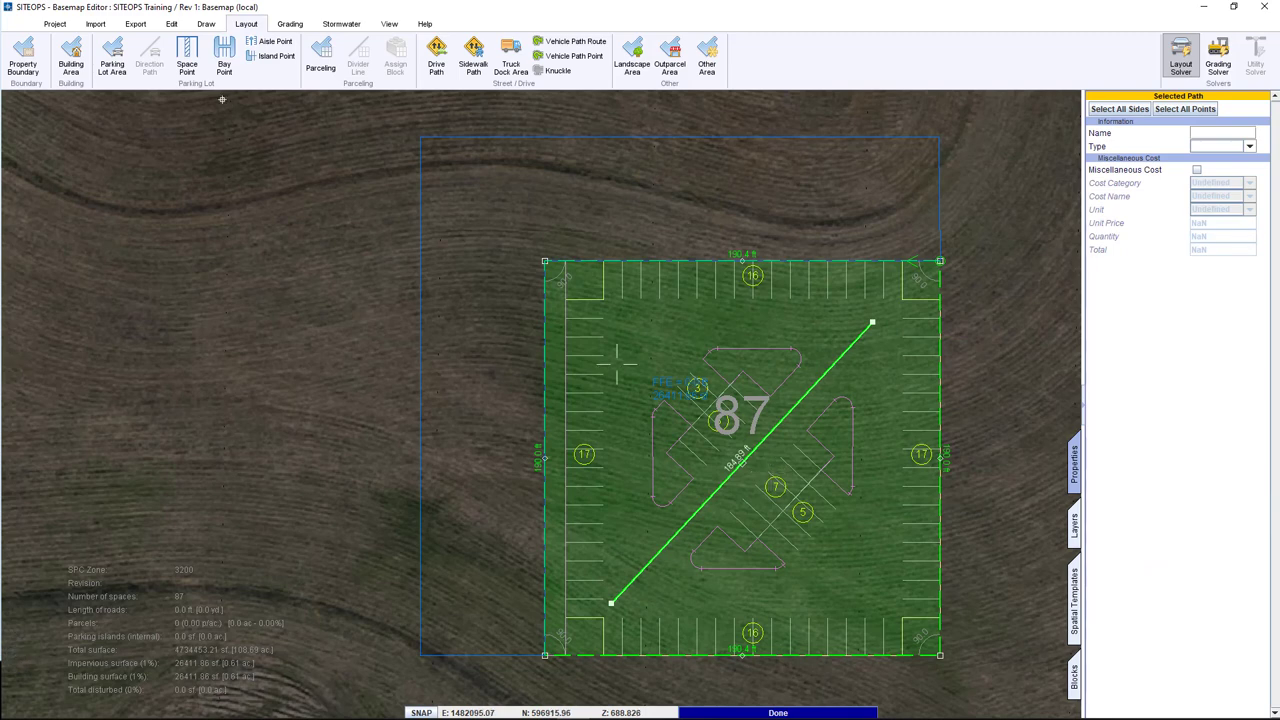
Add a point midway along the diagonal direction path, set its radius to 150 ft, and move it about 18 ft east.
{"action": "left_click", "coordinate": [171, 24]}
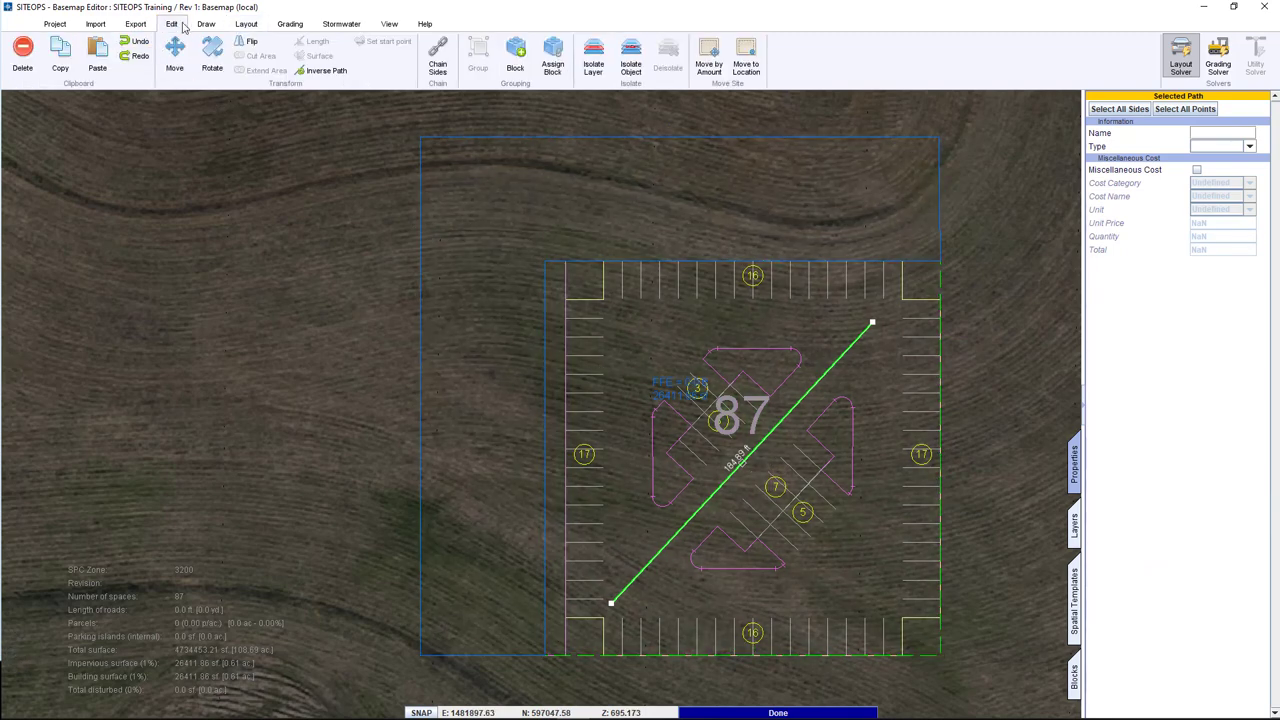
{"action": "left_click", "coordinate": [206, 24]}
{"action": "left_click", "coordinate": [23, 55]}
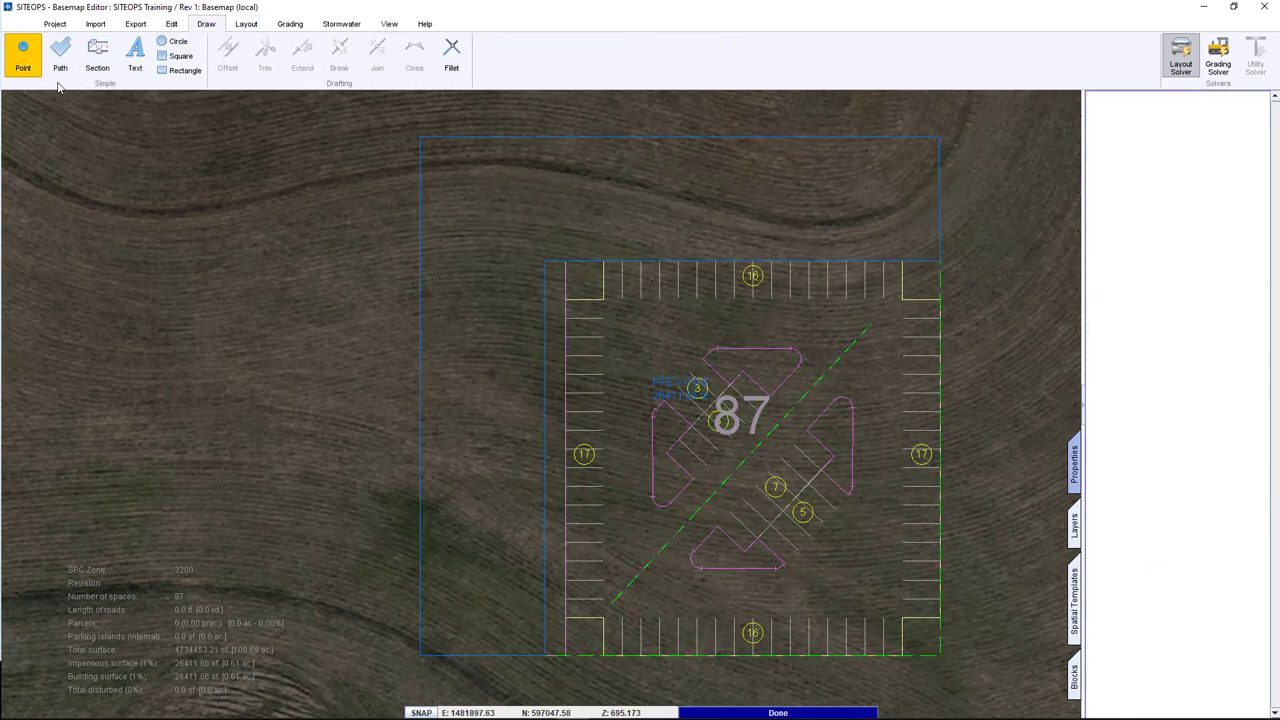
{"action": "left_click", "coordinate": [743, 460]}
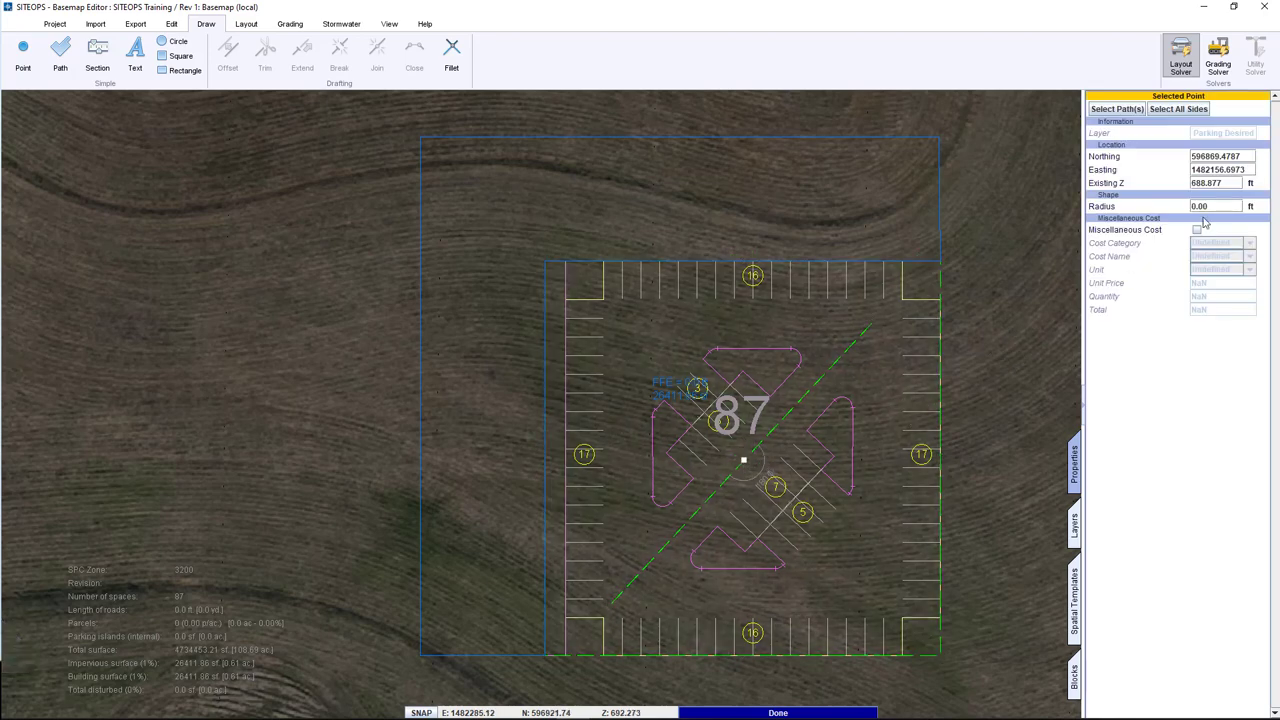
{"action": "type", "text": "50"}
{"action": "key", "text": "Return"}
{"action": "left_click_drag", "start_coordinate": [744, 461], "coordinate": [782, 458]}
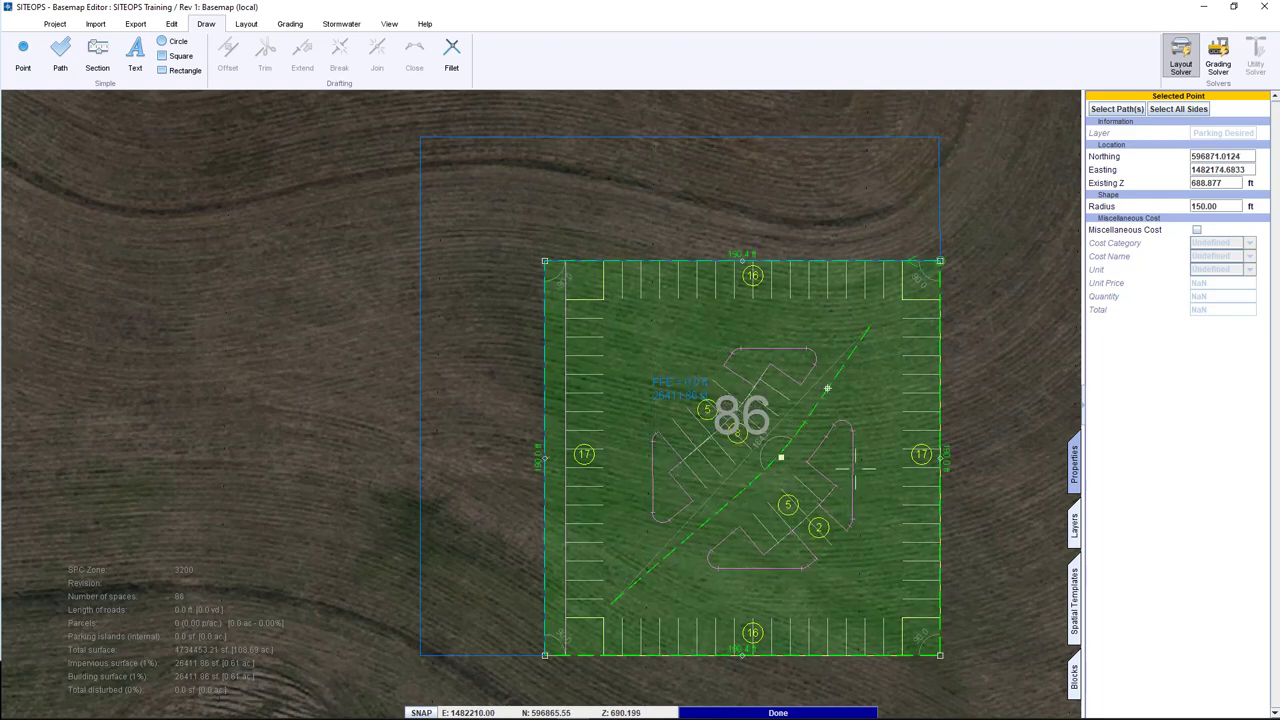
Delete the direction path running across the parking lot.
{"action": "left_click", "coordinate": [836, 385]}
{"action": "left_click", "coordinate": [840, 382]}
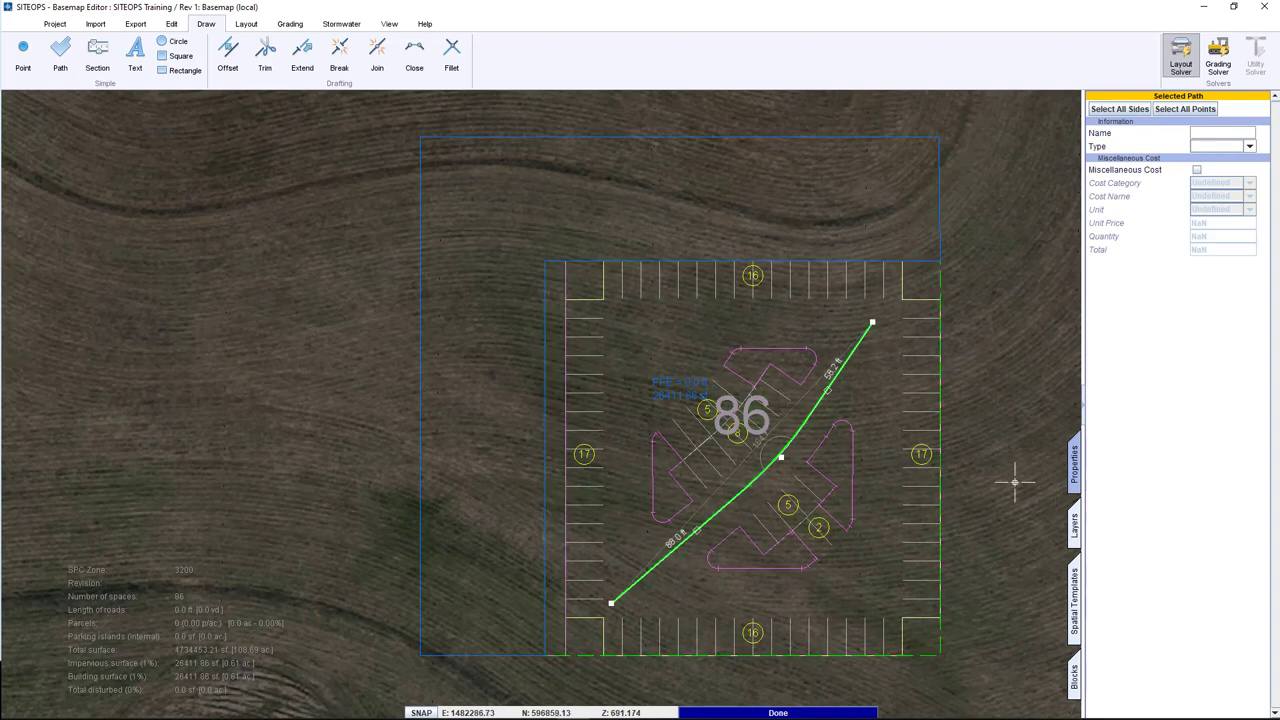
{"action": "key", "text": "Delete"}
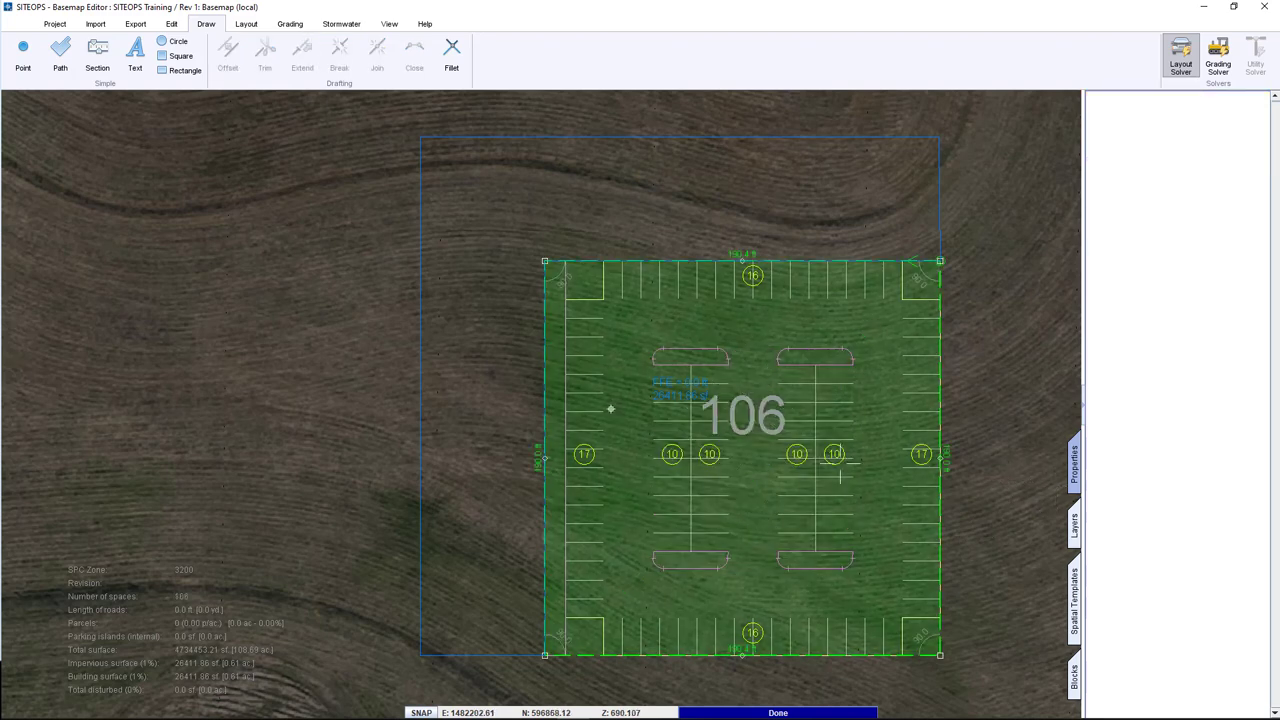
Place a space point in the parking row along the lot's west side and require 3 spaces for it.
{"action": "left_click", "coordinate": [238, 24]}
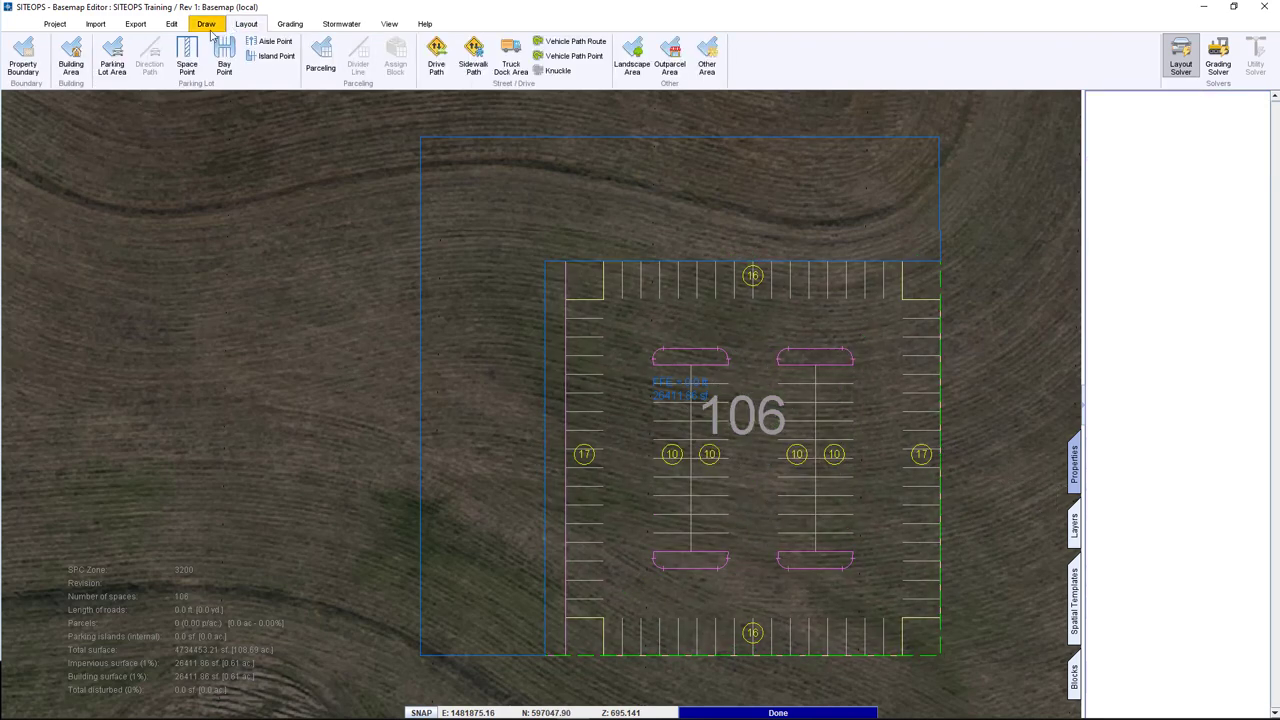
{"action": "left_click", "coordinate": [186, 47]}
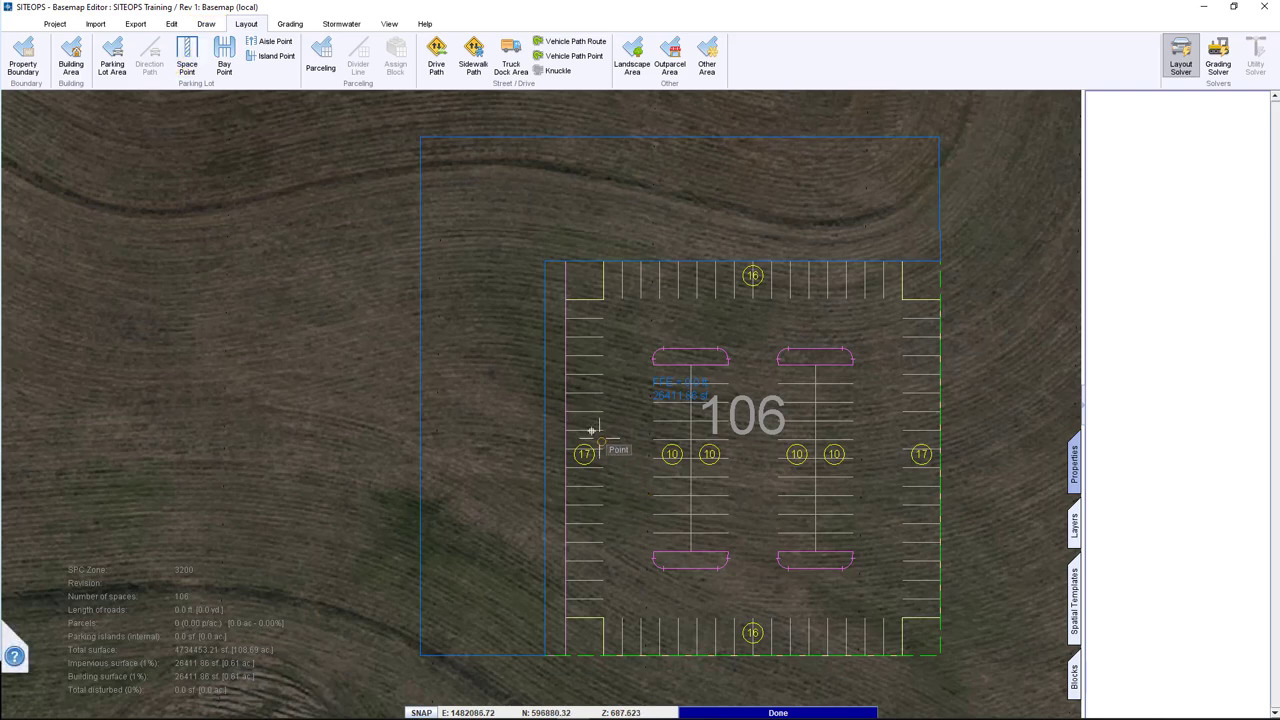
{"action": "left_click", "coordinate": [586, 423]}
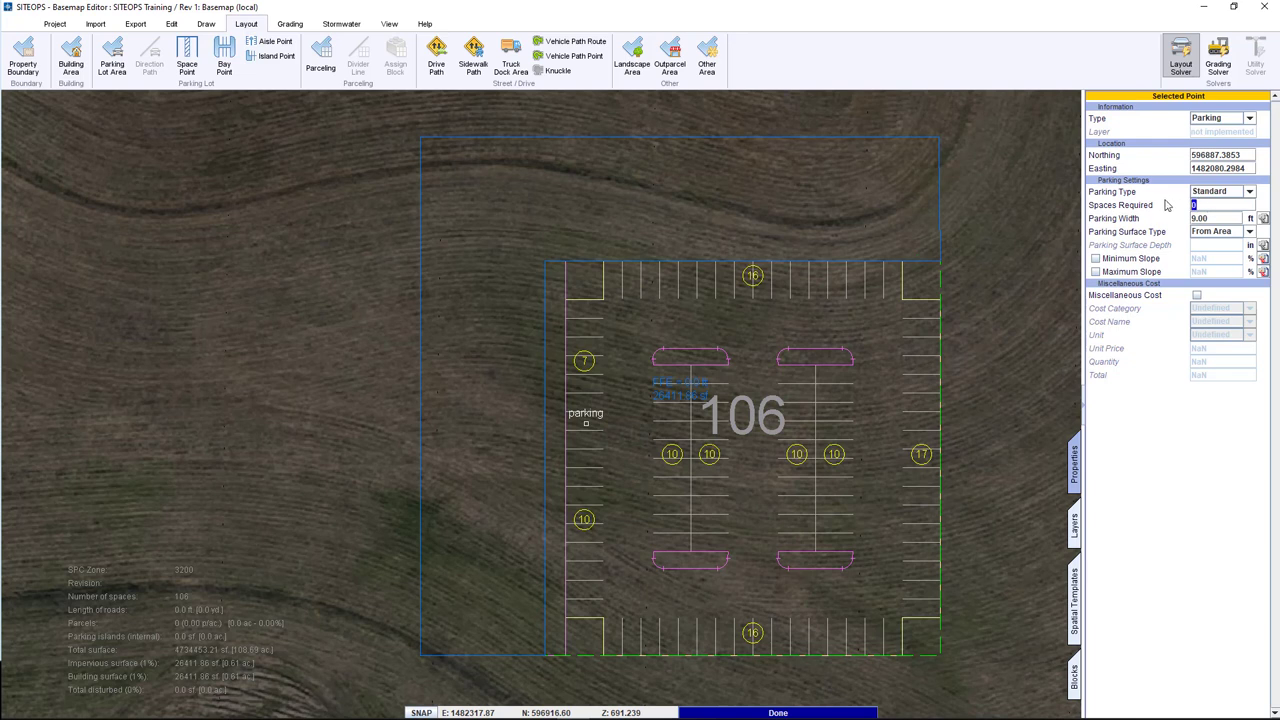
{"action": "type", "text": "3"}
{"action": "key", "text": "Return"}
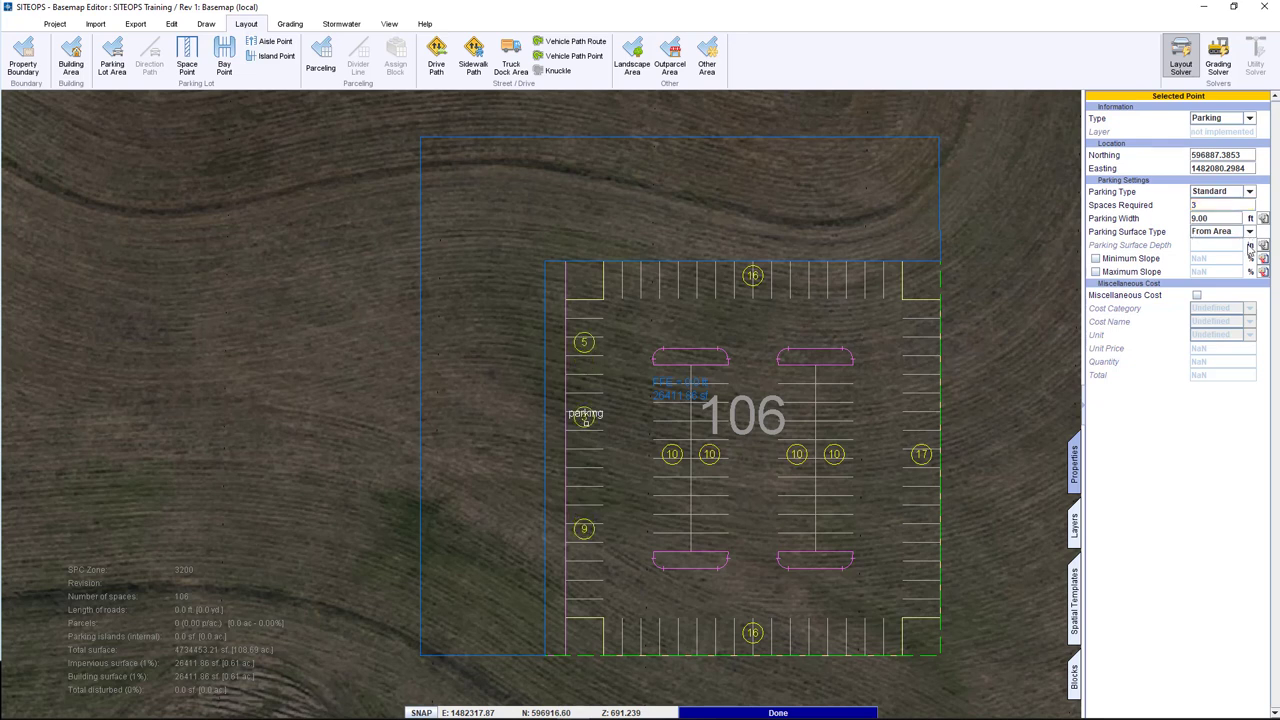
Set the space point's parking surface type to Heavy Concrete and its parking width to 13 ft.
{"action": "left_click", "coordinate": [1222, 233]}
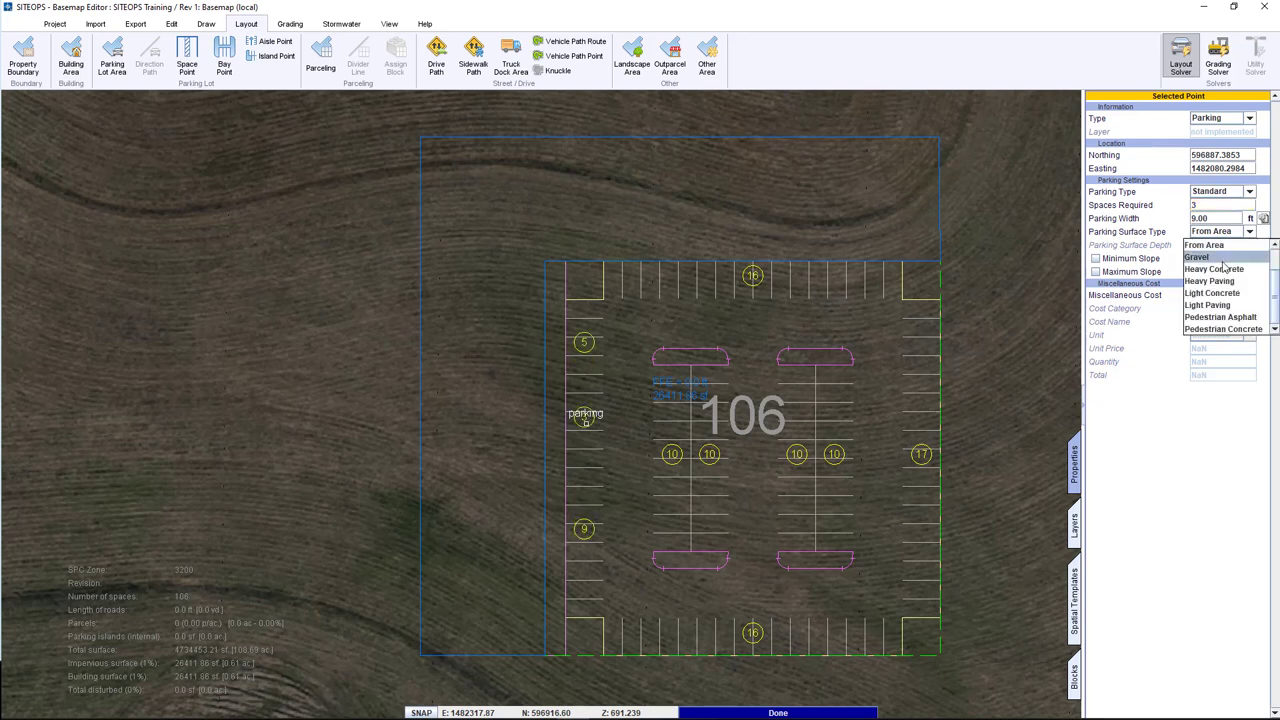
{"action": "left_click", "coordinate": [1214, 269]}
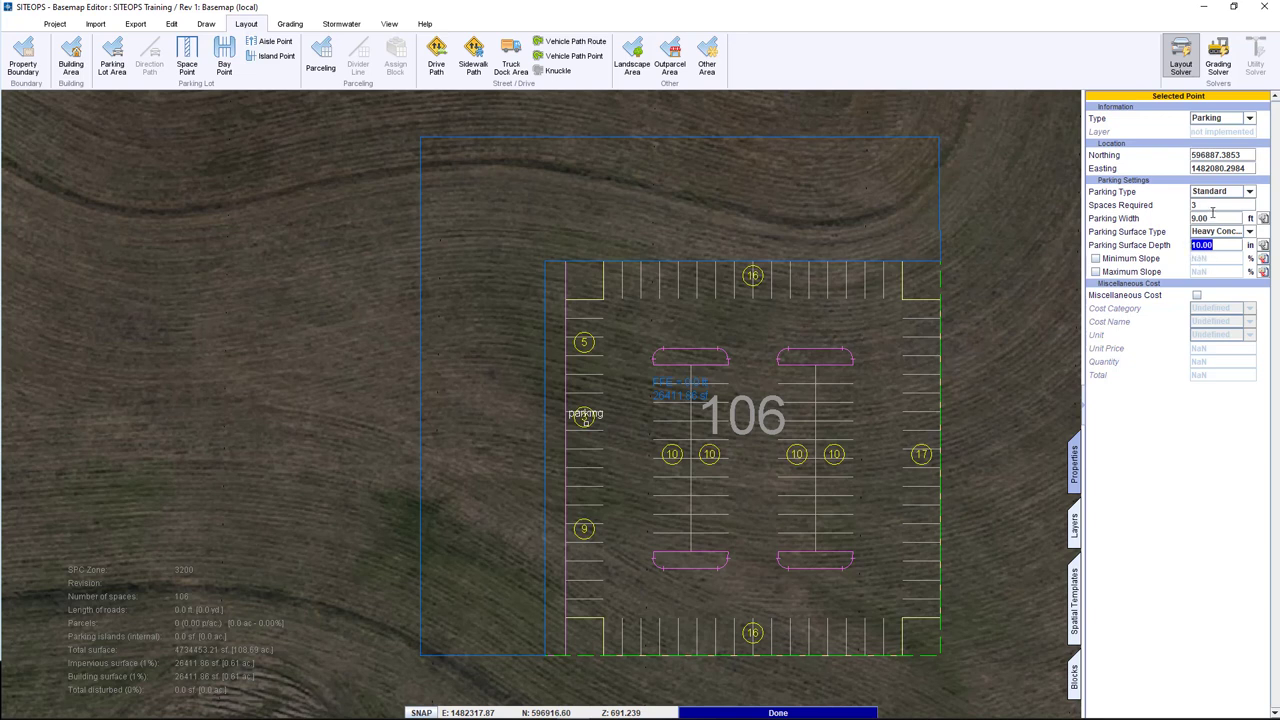
{"action": "left_click", "coordinate": [1216, 218]}
{"action": "type", "text": "13"}
{"action": "key", "text": "Return"}
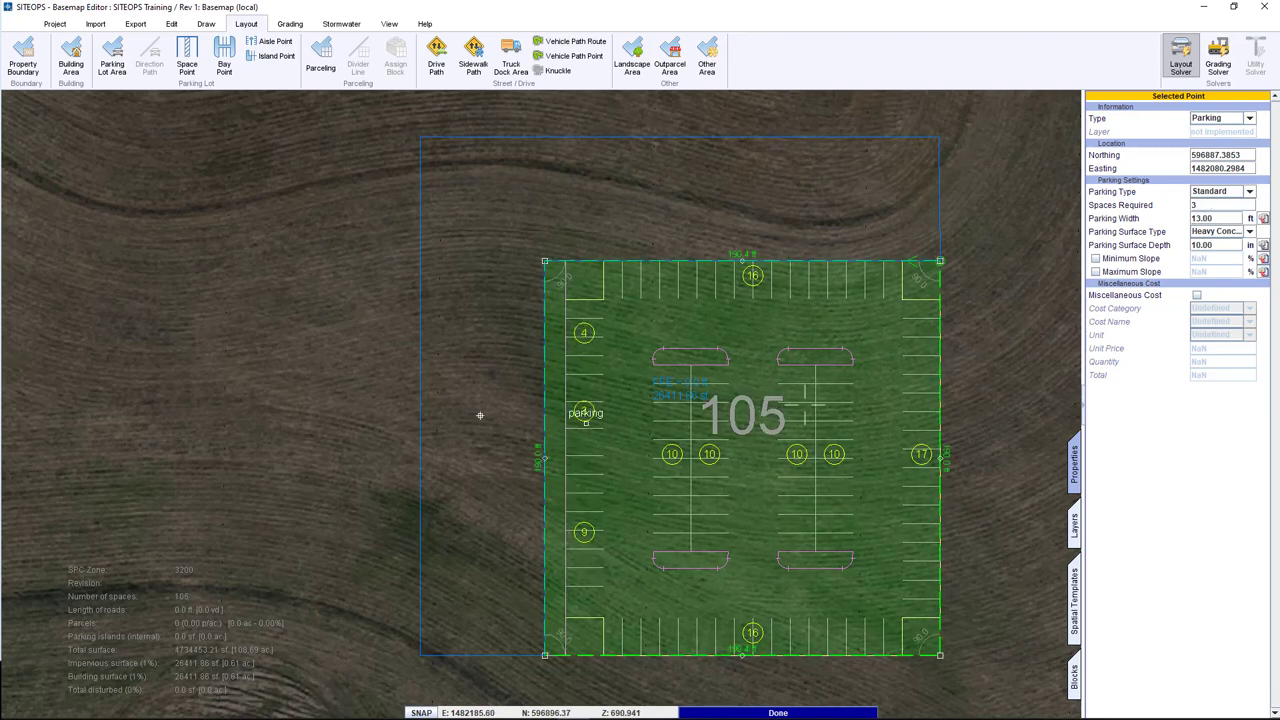
Try the space point in the lot's interior, then settle it in the west row about 8 ft farther south.
{"action": "mouse_move", "coordinate": [585, 425]}
{"action": "left_mouse_down"}
{"action": "mouse_move", "coordinate": [595, 507]}
{"action": "mouse_move", "coordinate": [673, 467]}
{"action": "mouse_move", "coordinate": [671, 414]}
{"action": "mouse_move", "coordinate": [677, 471]}
{"action": "mouse_move", "coordinate": [592, 450]}
{"action": "mouse_move", "coordinate": [586, 429]}
{"action": "mouse_move", "coordinate": [923, 471]}
{"action": "mouse_move", "coordinate": [826, 476]}
{"action": "left_mouse_up"}
{"action": "left_click_drag", "start_coordinate": [688, 476], "coordinate": [580, 434]}
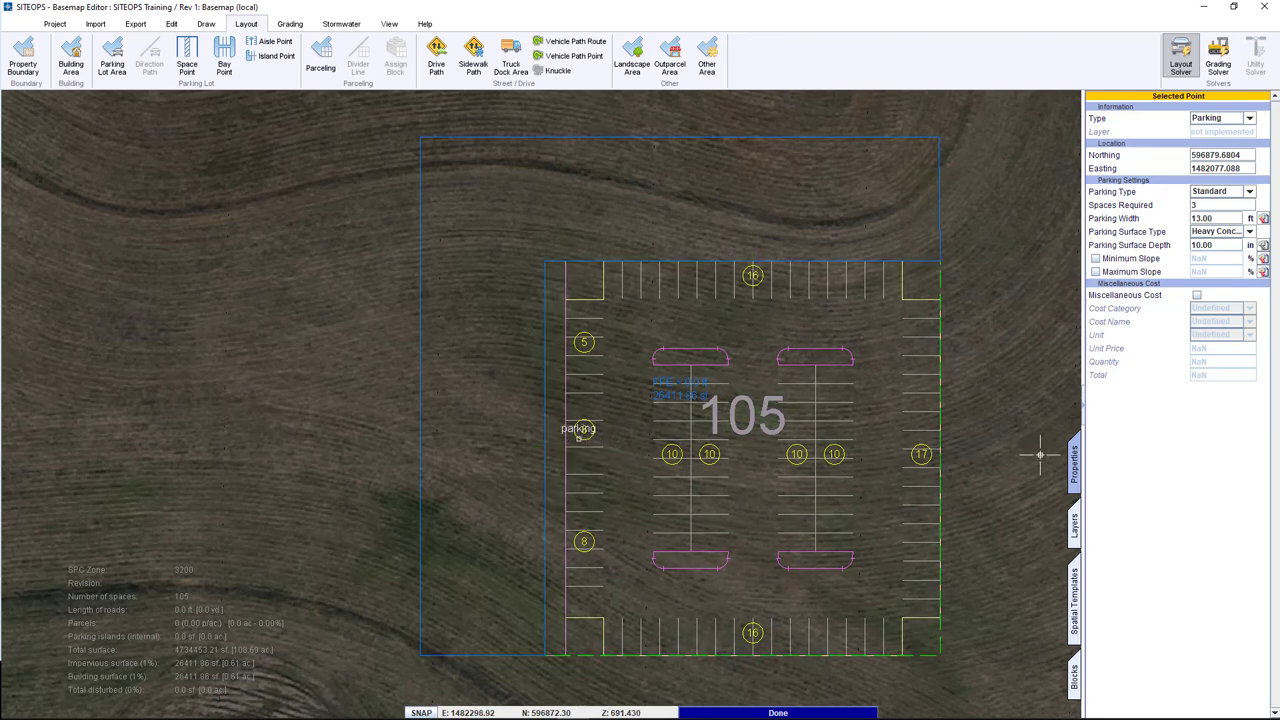
Place a bay point on the eastern interior parking bay and set its bay median width to 5 ft.
{"action": "left_click", "coordinate": [220, 56]}
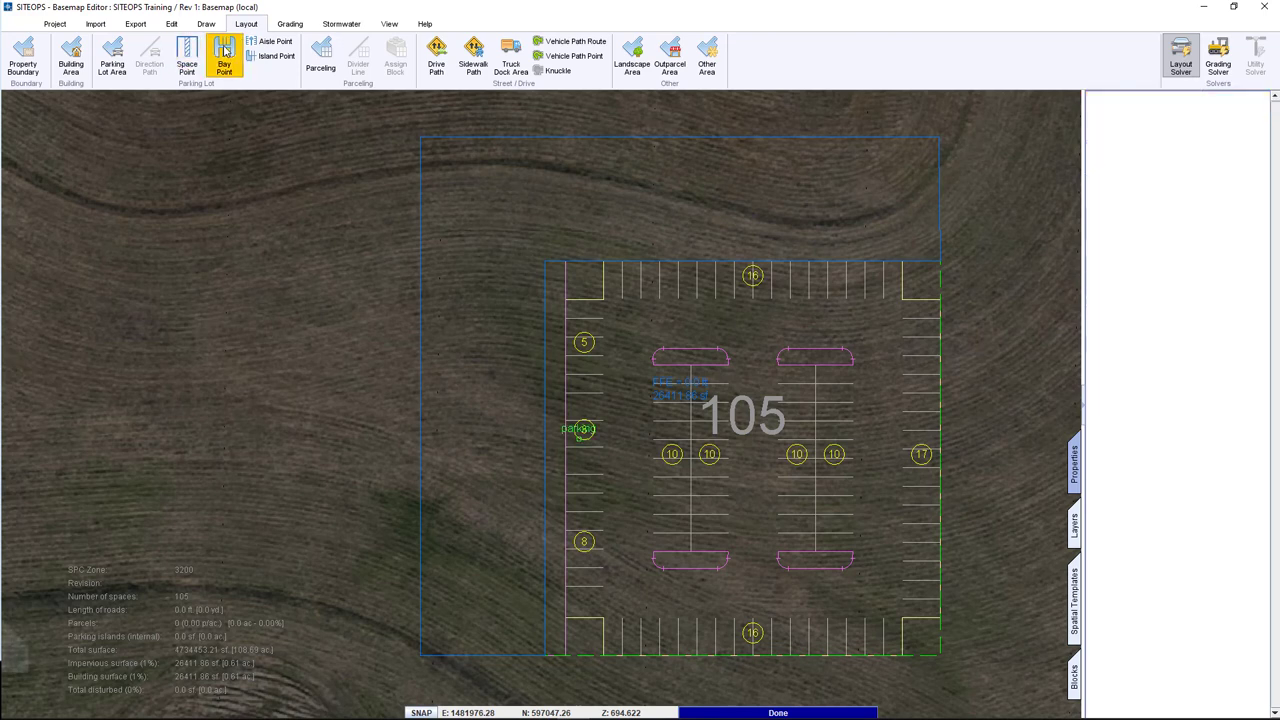
{"action": "left_click", "coordinate": [815, 444]}
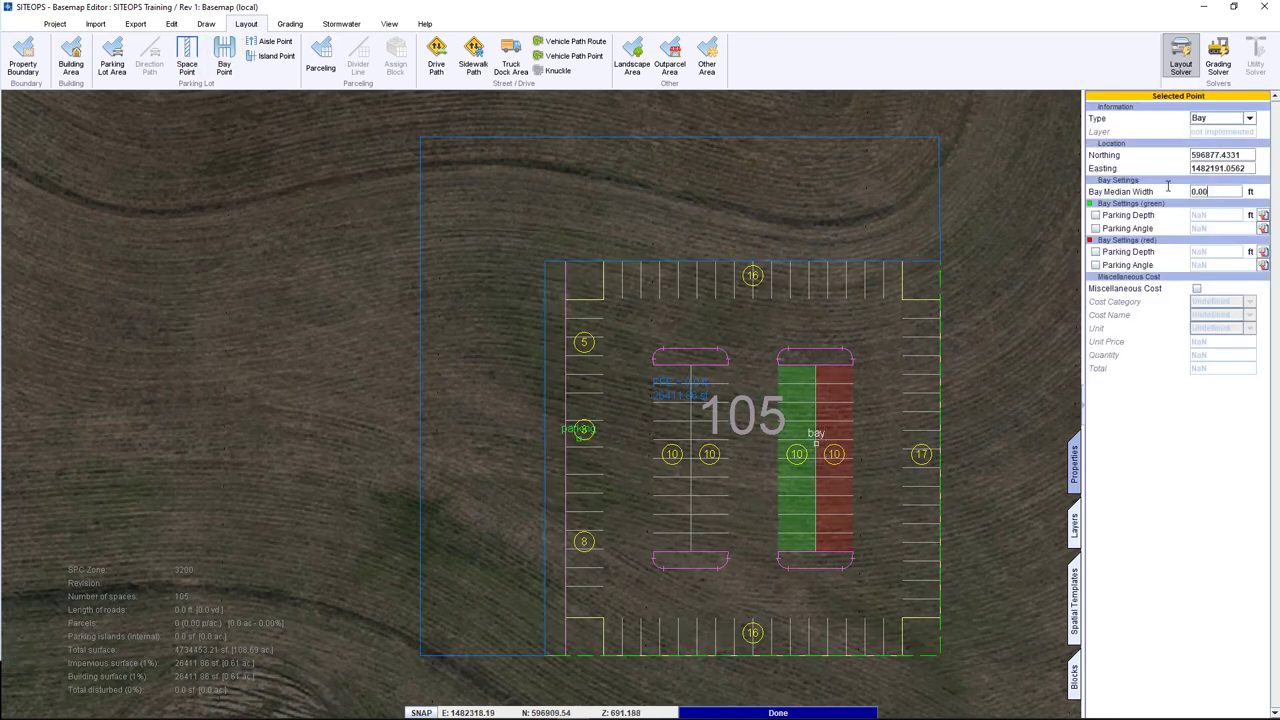
{"action": "left_click", "coordinate": [1164, 190]}
{"action": "type", "text": "5"}
{"action": "key", "text": "Return"}
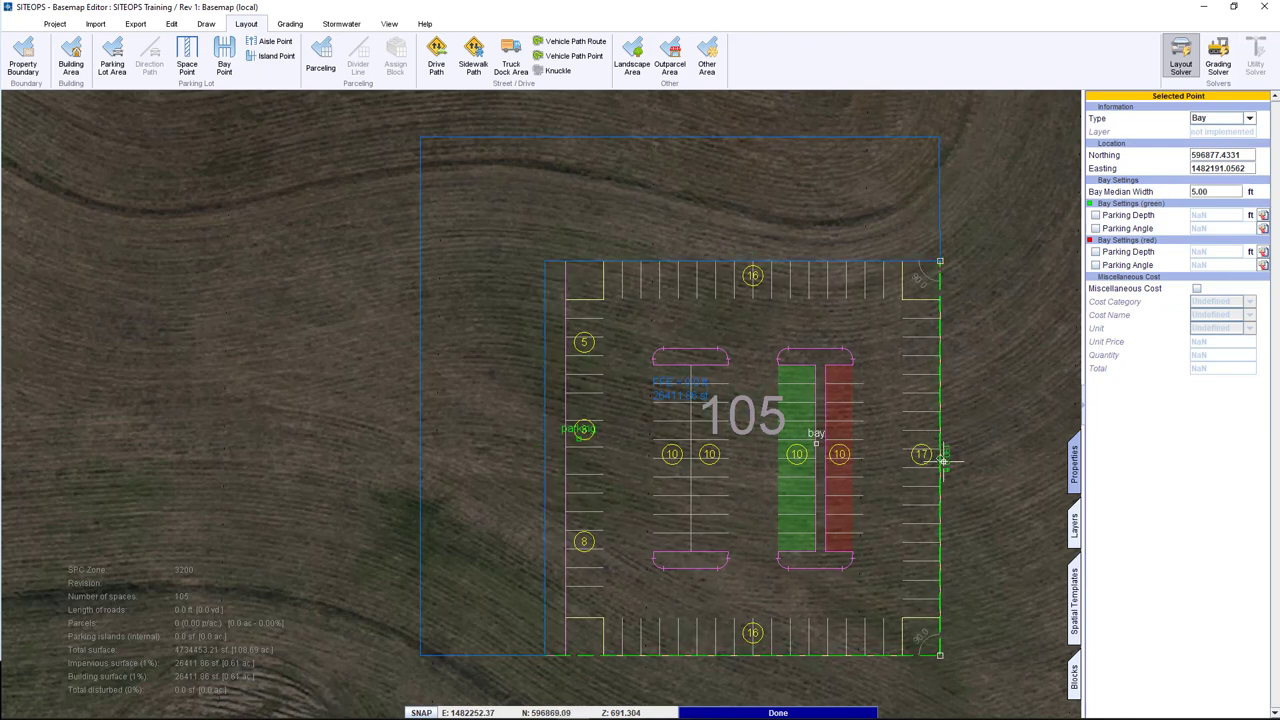
Move the parking lot's east side slightly outward to make room for the bay median.
{"action": "left_click_drag", "start_coordinate": [943, 460], "coordinate": [948, 452]}
{"action": "left_click_drag", "start_coordinate": [948, 448], "coordinate": [951, 449]}
{"action": "left_click", "coordinate": [1022, 442]}
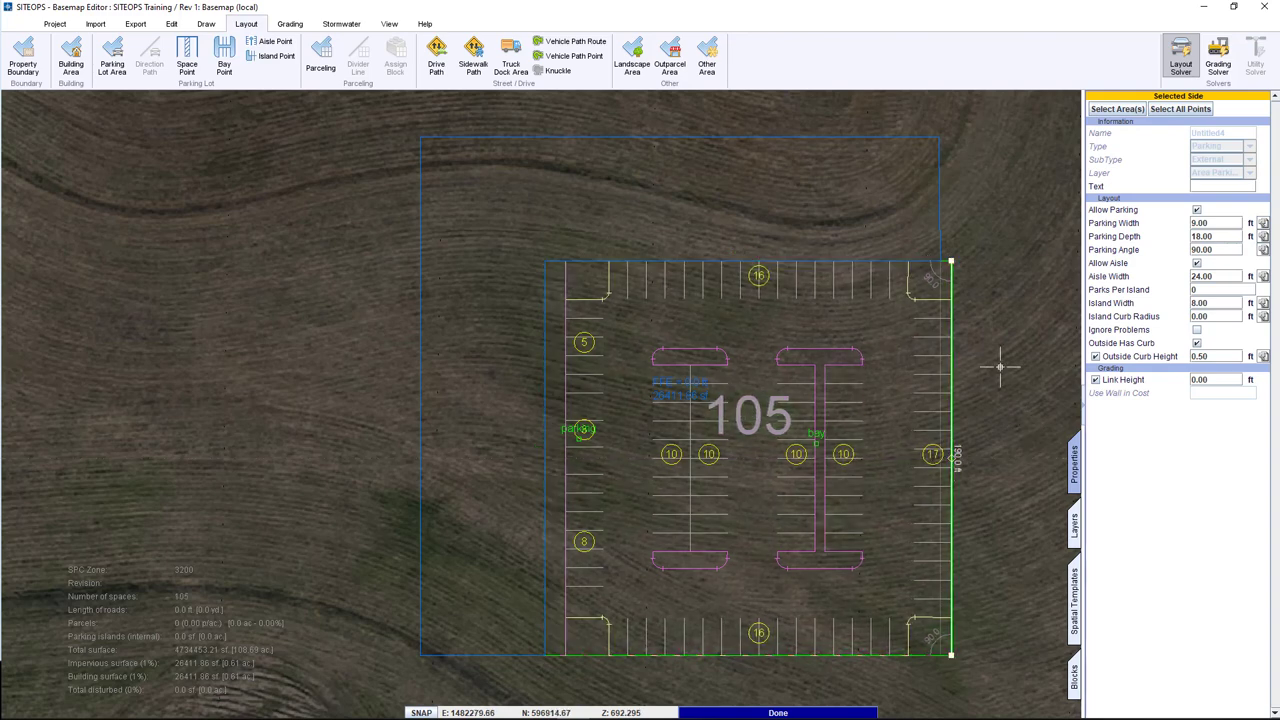
Set the eastern bay's parking angle to 60 on the green side and 300 on the red side.
{"action": "left_click", "coordinate": [816, 441]}
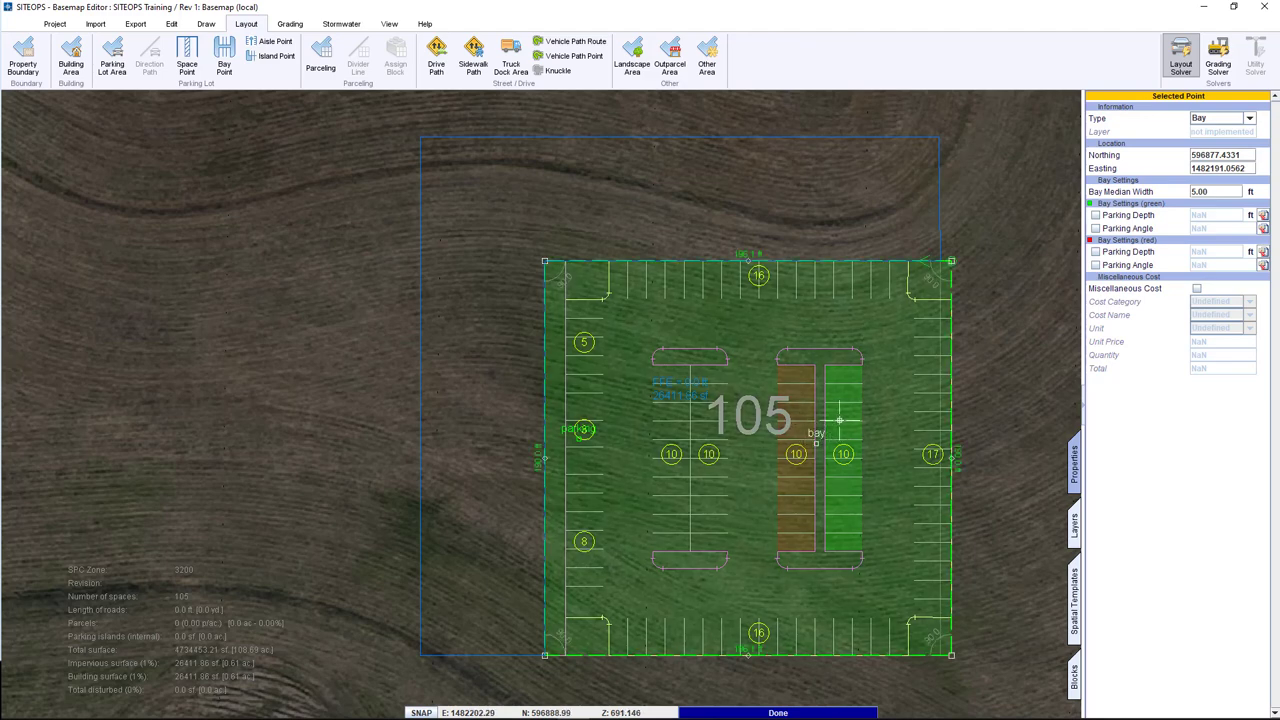
{"action": "left_click", "coordinate": [1140, 228]}
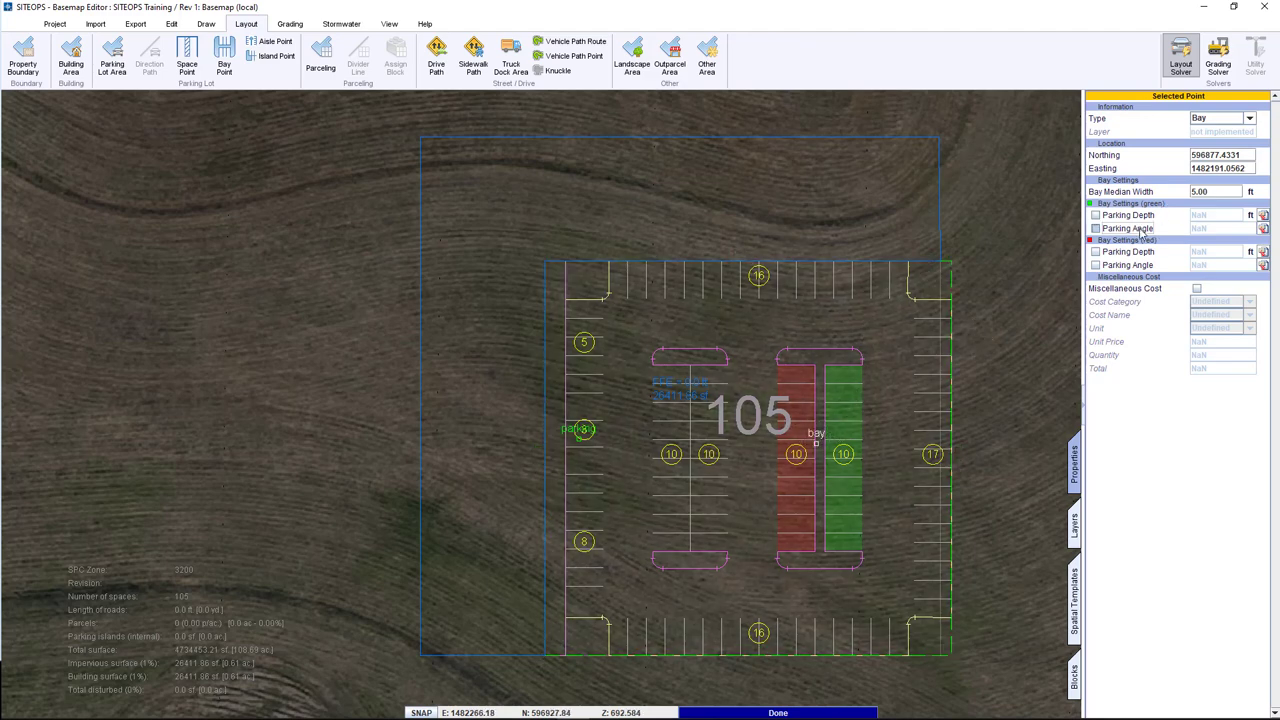
{"action": "type", "text": "60"}
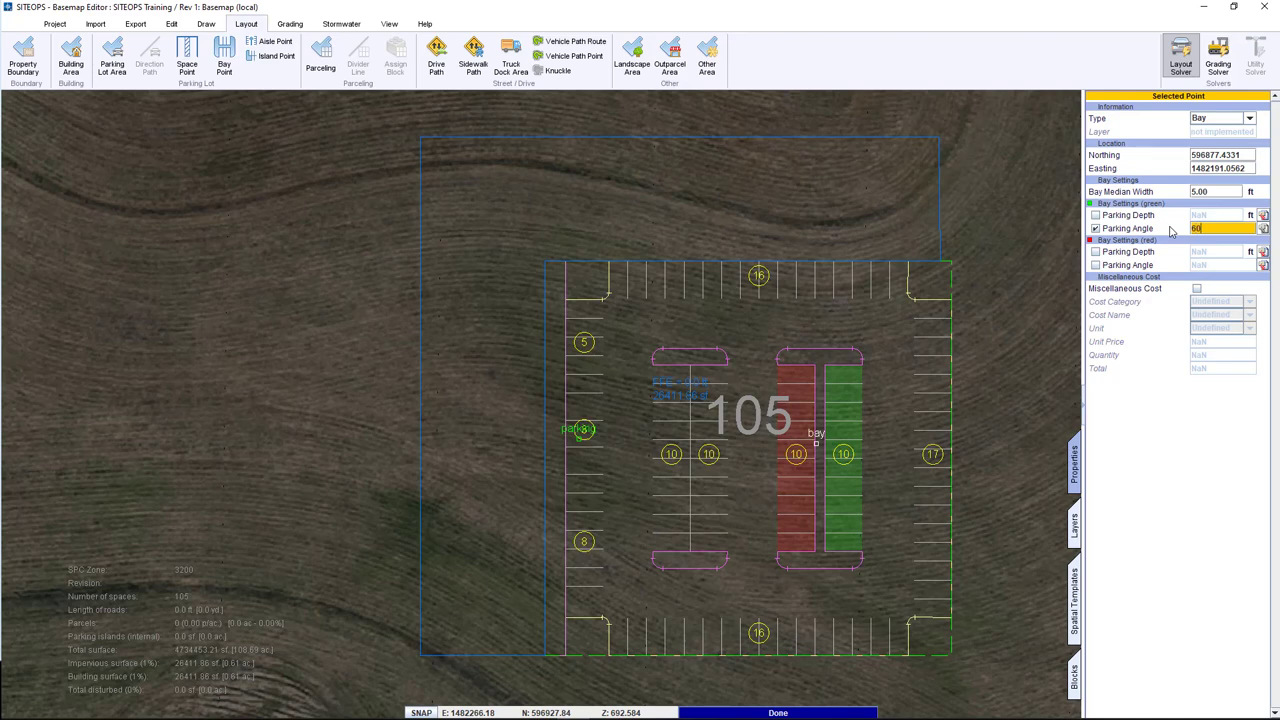
{"action": "key", "text": "Return"}
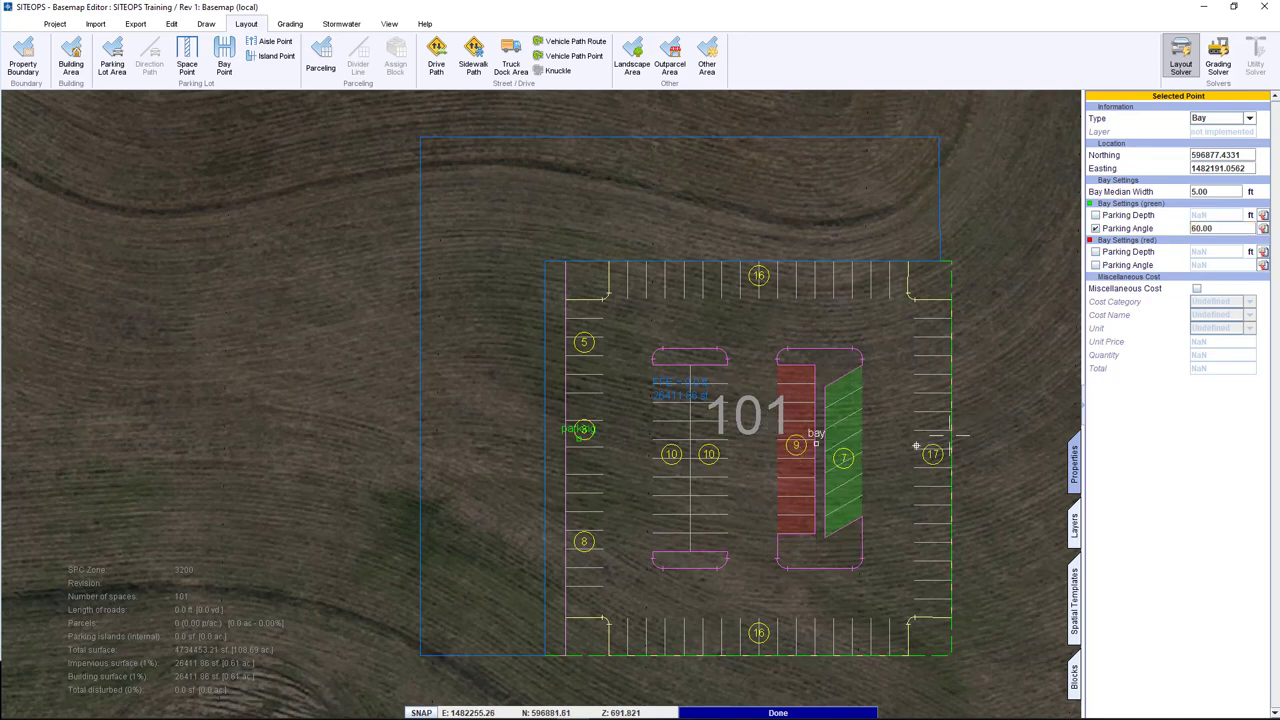
{"action": "left_click", "coordinate": [1133, 266]}
{"action": "type", "text": "3"}
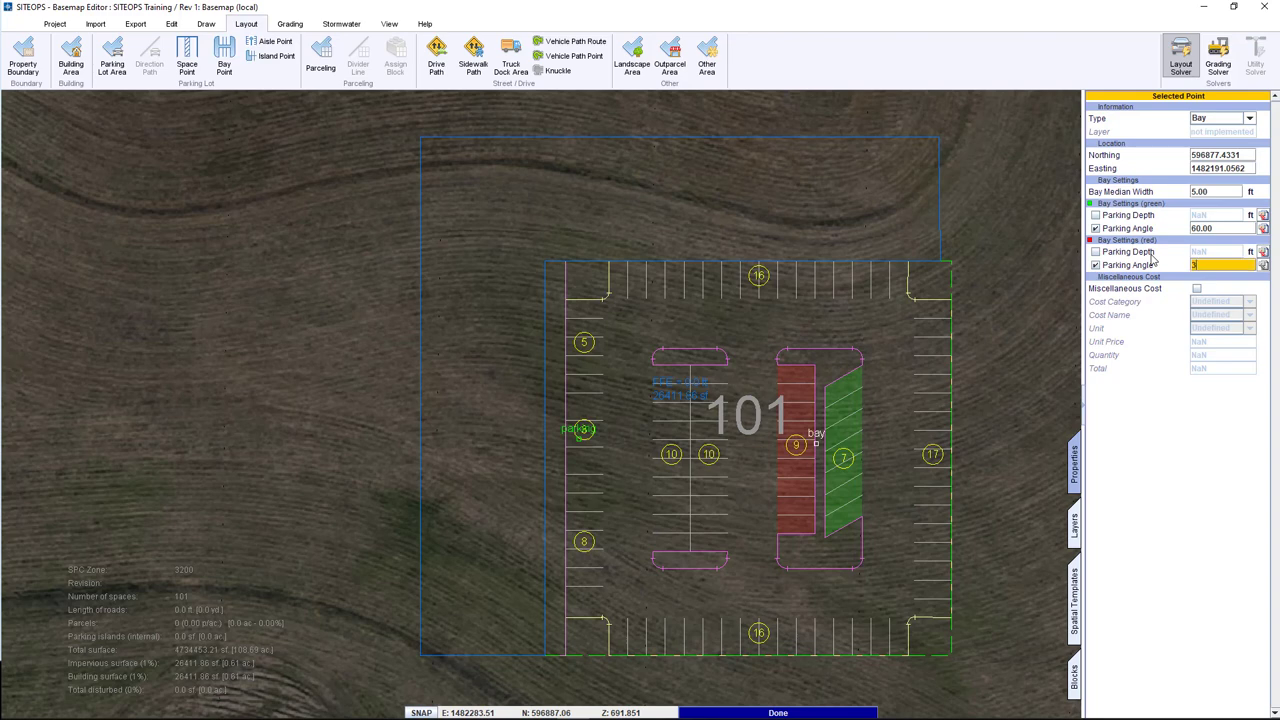
{"action": "type", "text": "00"}
{"action": "key", "text": "Return"}
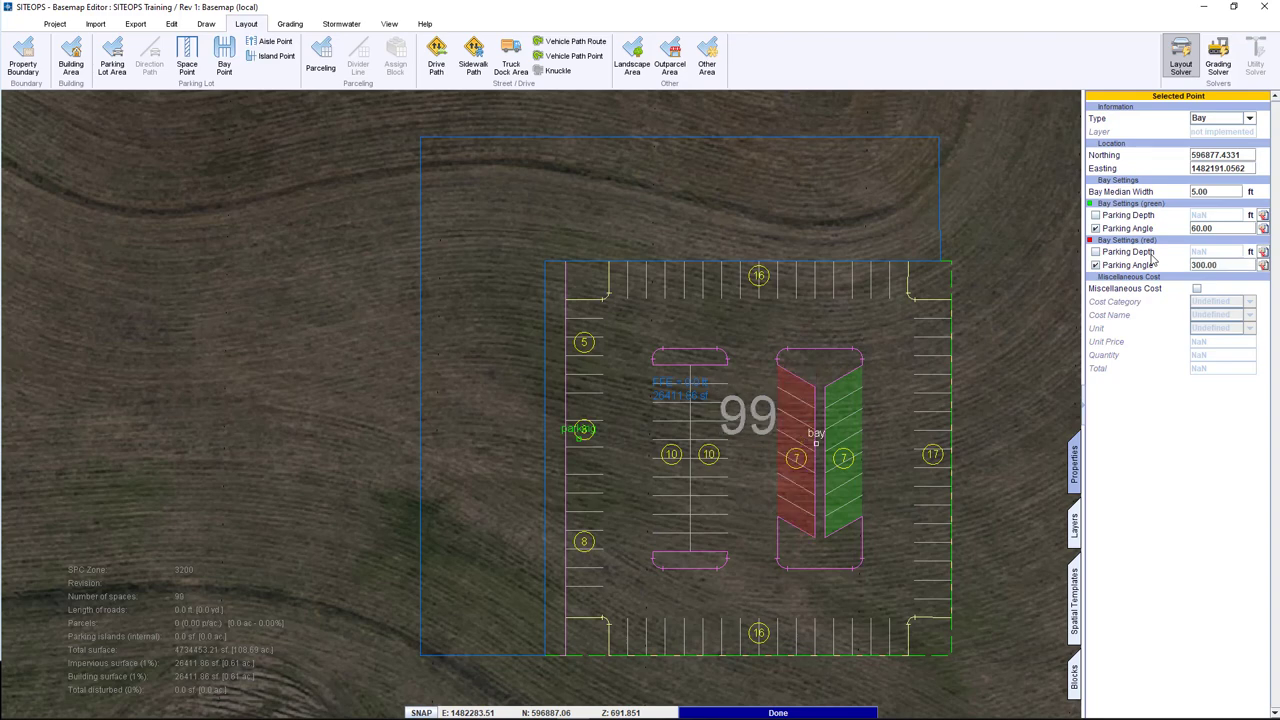
{"action": "left_click", "coordinate": [1045, 369]}
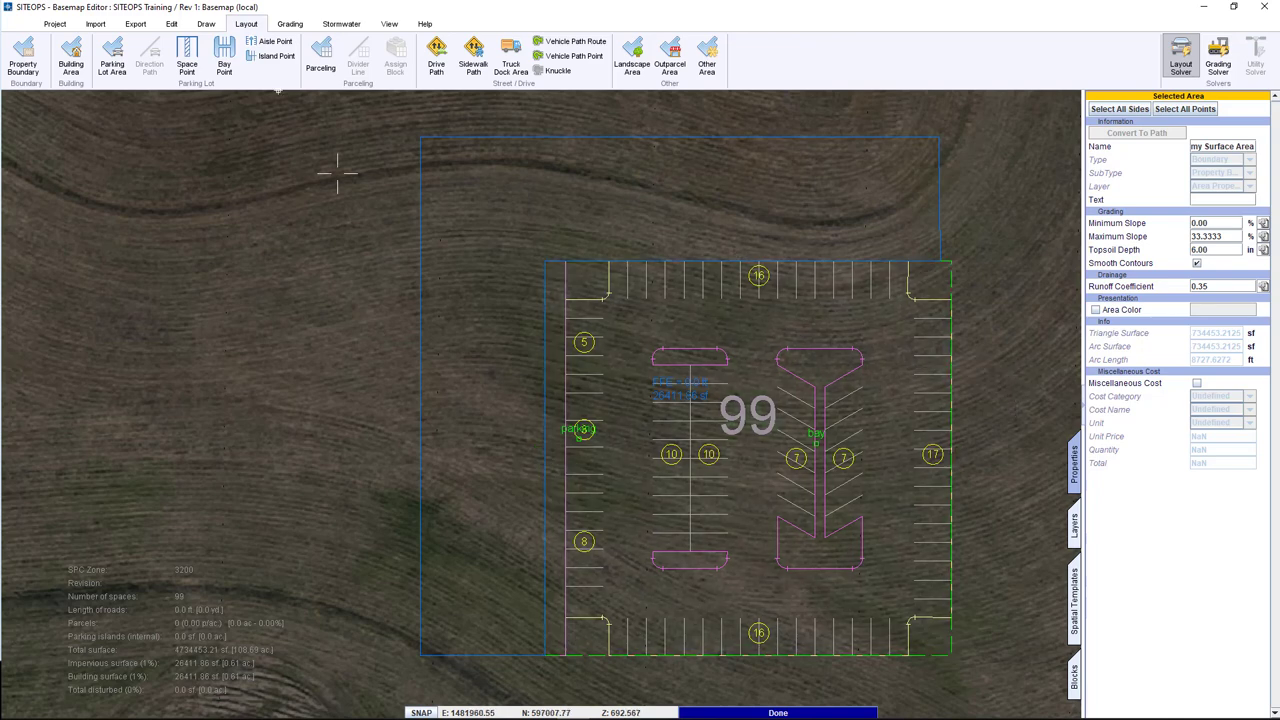
Place an aisle point between the two interior bays and set its aisle width to 20 ft.
{"action": "left_click", "coordinate": [277, 45]}
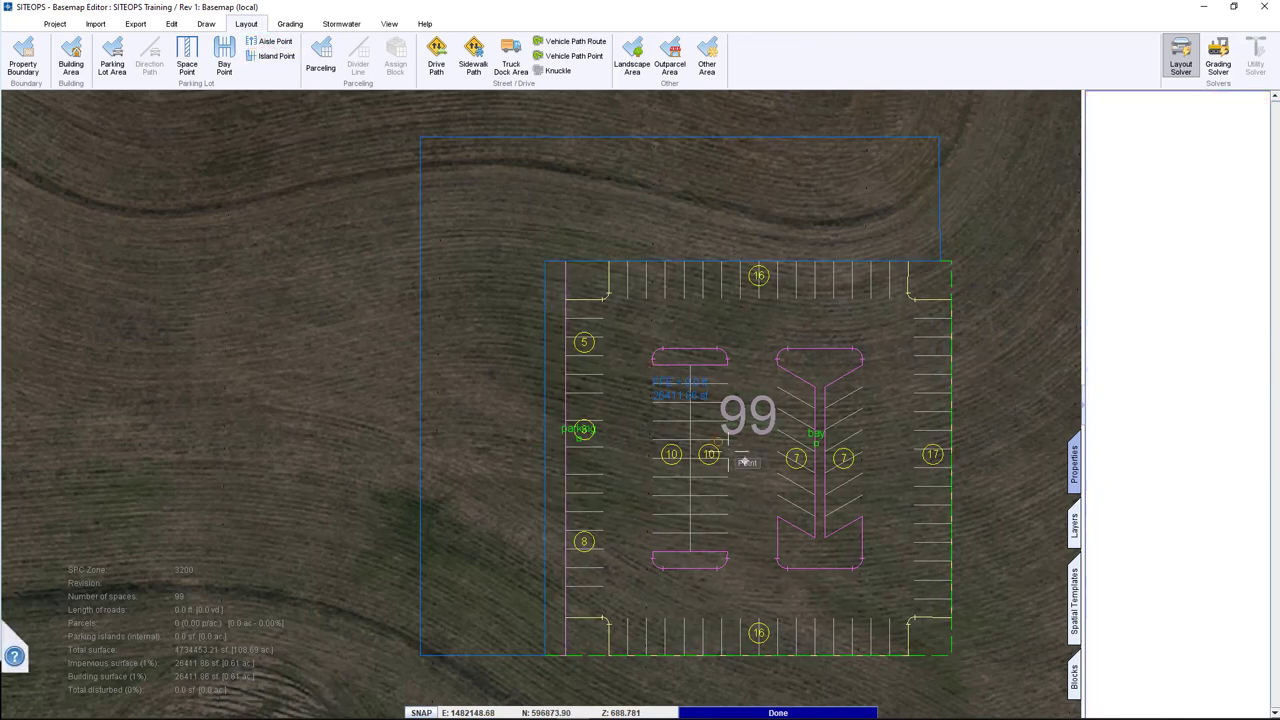
{"action": "left_click", "coordinate": [753, 459]}
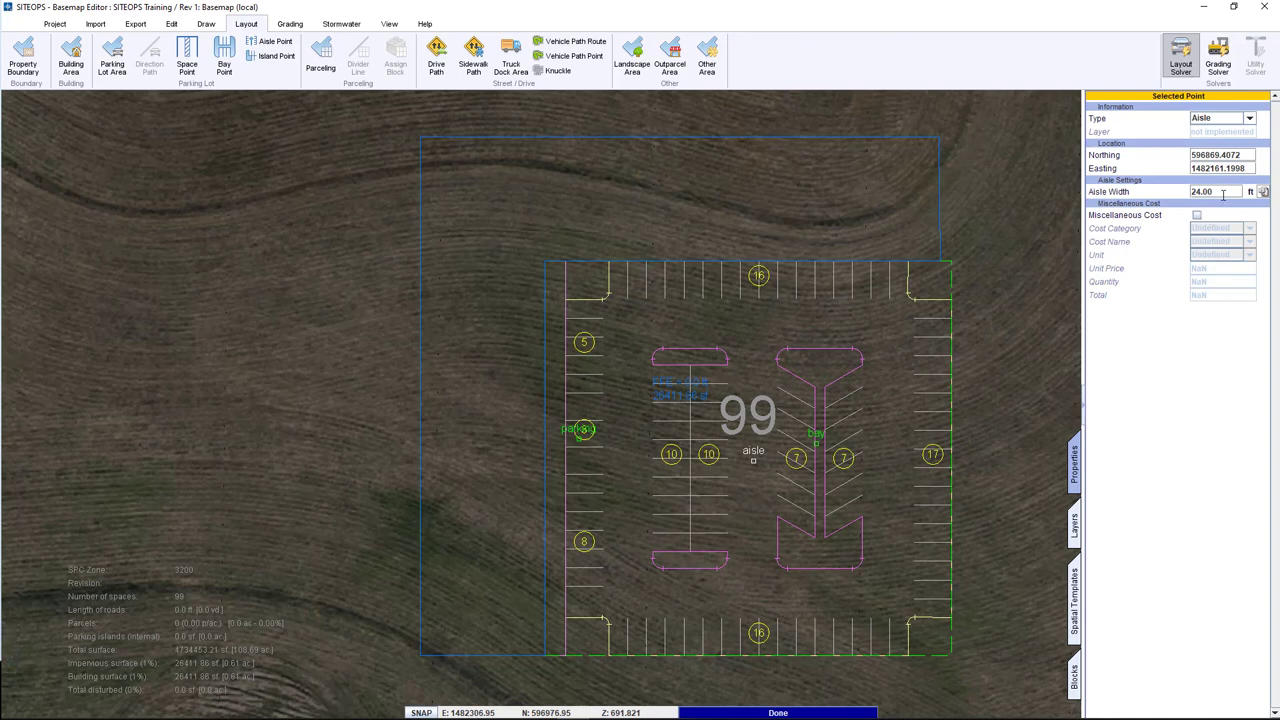
{"action": "left_click", "coordinate": [1220, 191]}
{"action": "type", "text": "20"}
{"action": "key", "text": "Return"}
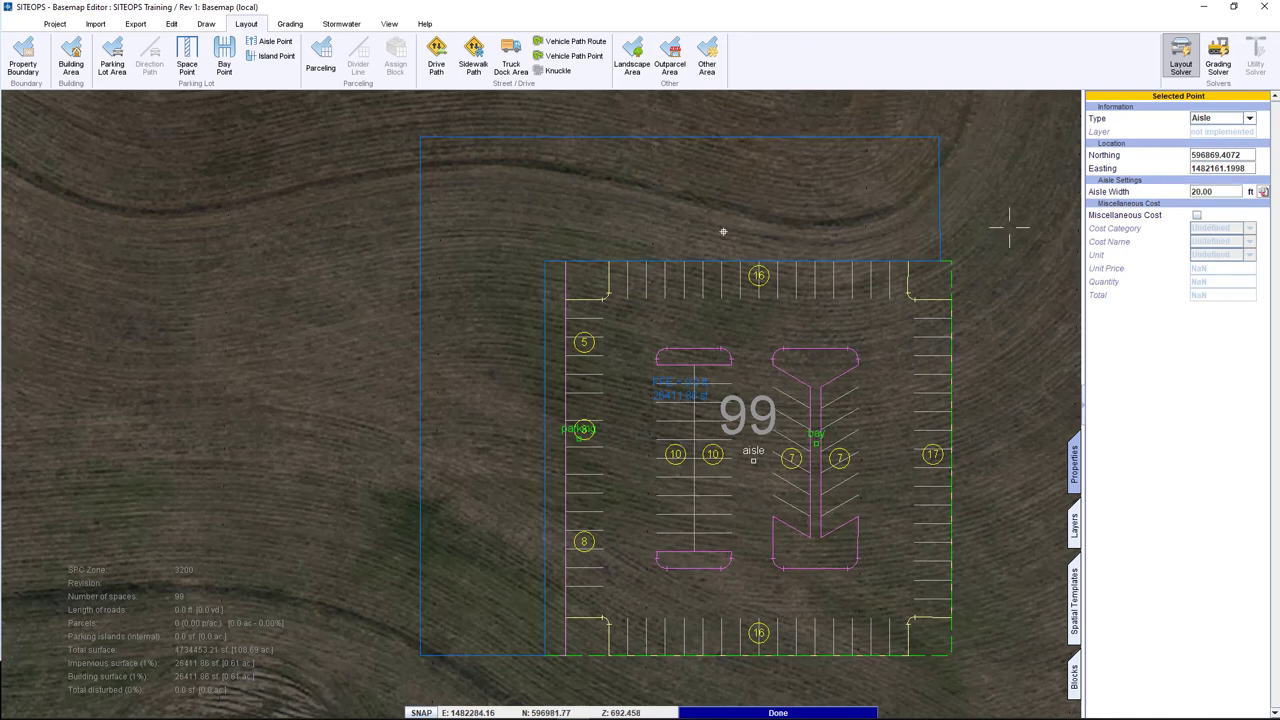
Place an island point midway along the western interior bay, set its island width to 5 ft, and shift it about 4 ft west.
{"action": "left_click", "coordinate": [276, 56]}
{"action": "left_click", "coordinate": [677, 460]}
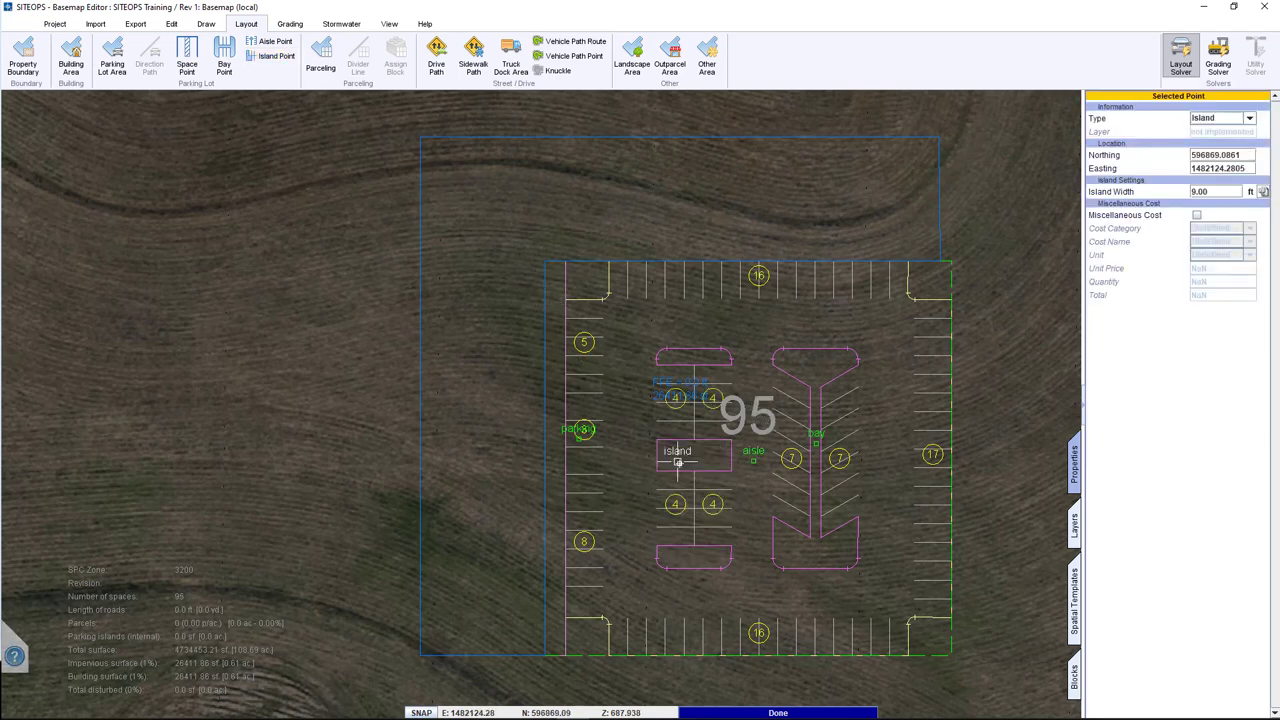
{"action": "left_click", "coordinate": [1158, 190]}
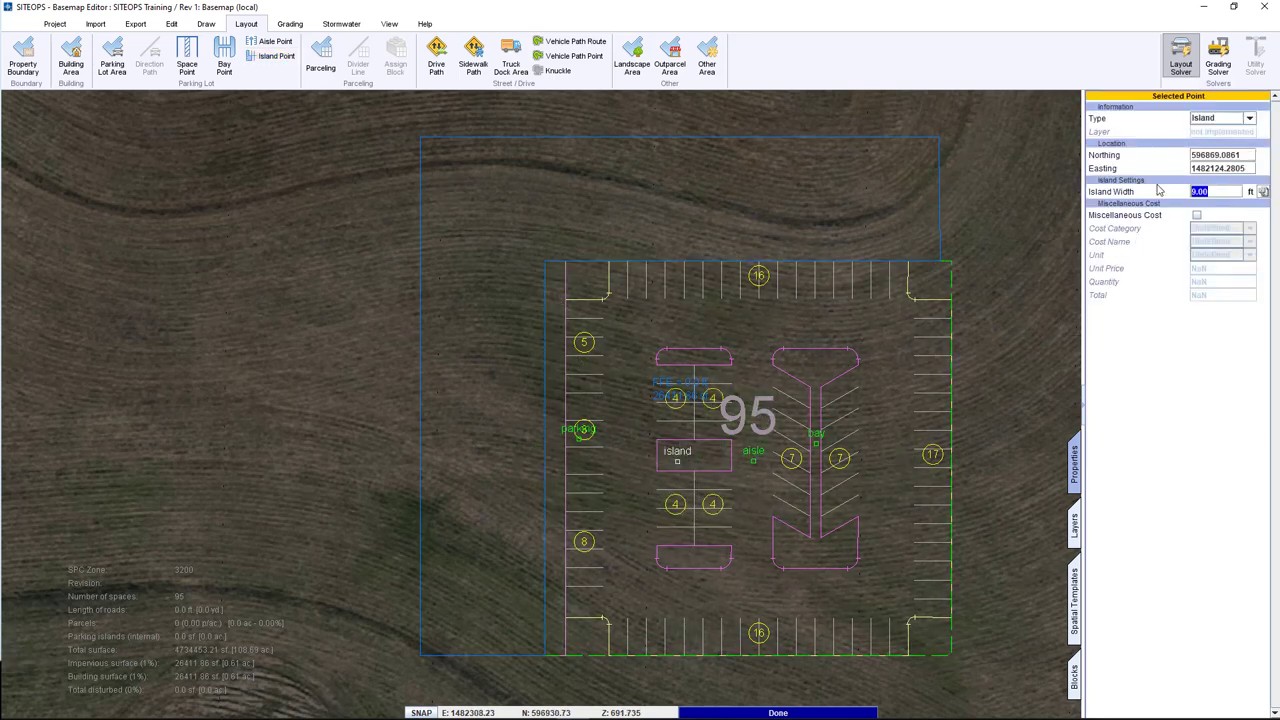
{"action": "type", "text": "5"}
{"action": "key", "text": "Return"}
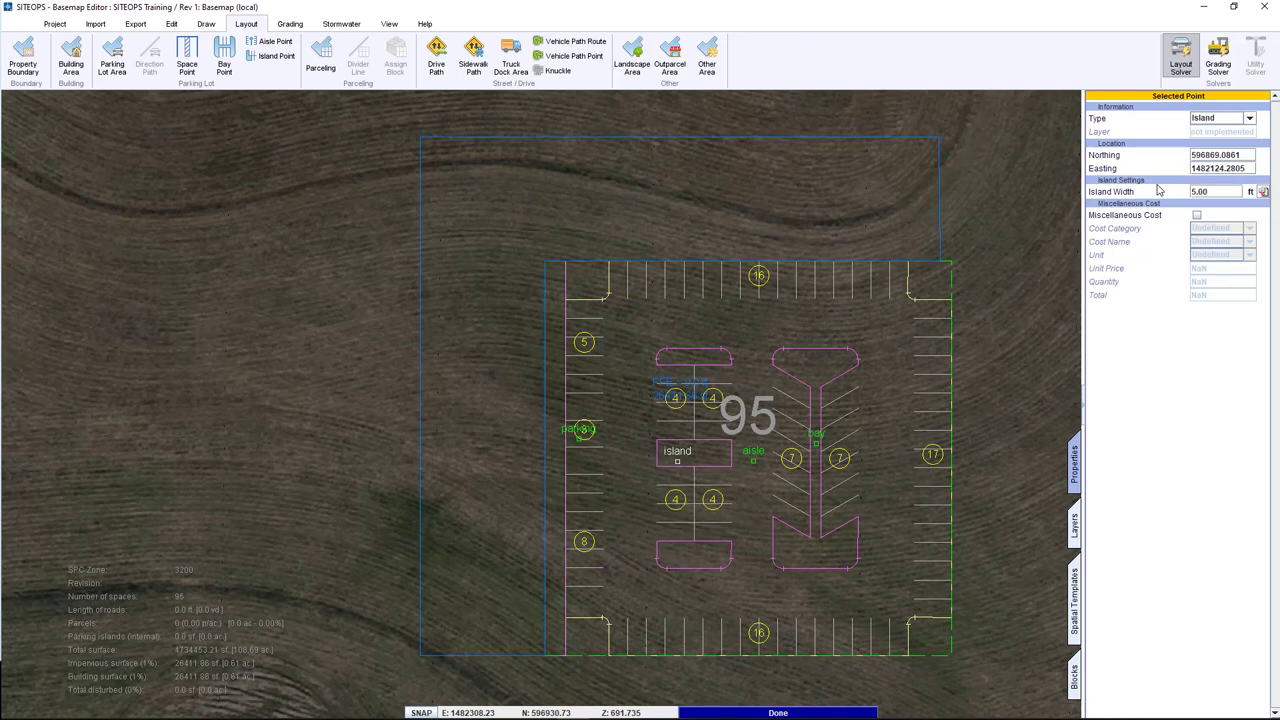
{"action": "mouse_move", "coordinate": [677, 449]}
{"action": "left_mouse_down"}
{"action": "mouse_move", "coordinate": [677, 486]}
{"action": "mouse_move", "coordinate": [668, 450]}
{"action": "left_mouse_up"}
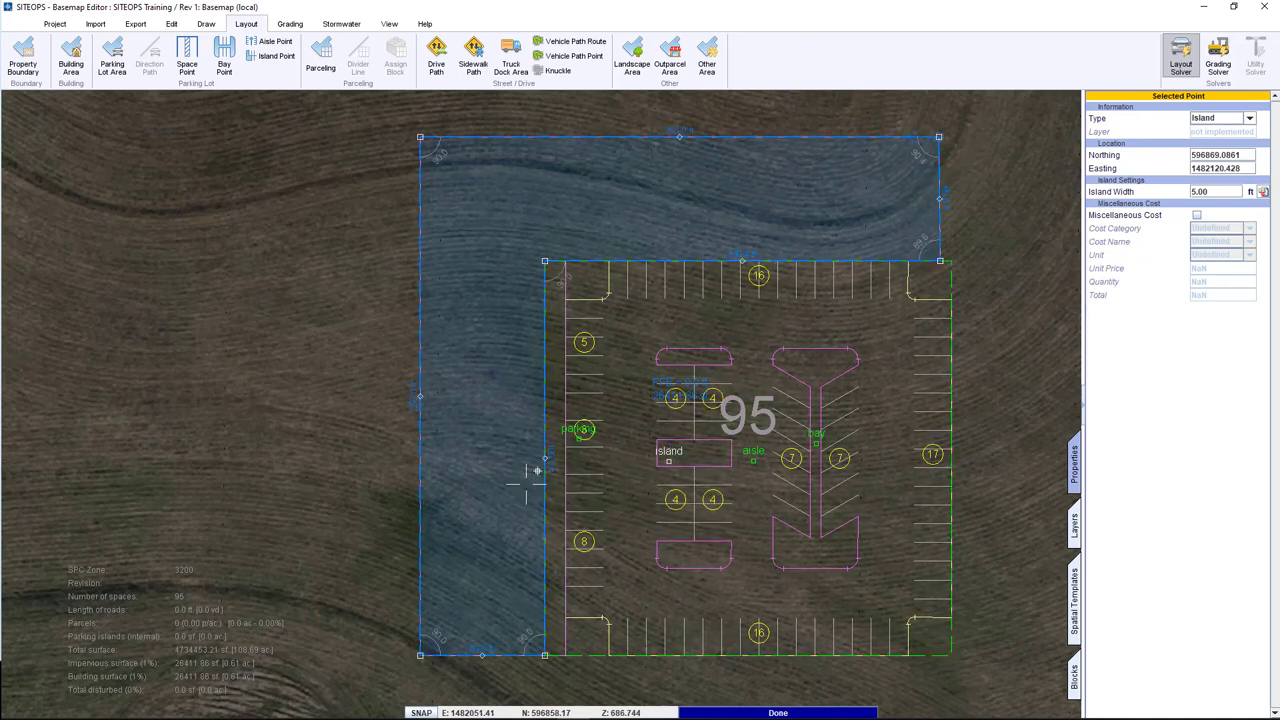
Set the lot's east side to 10 parks per island with an island width of 12 ft.
{"action": "left_click", "coordinate": [951, 452]}
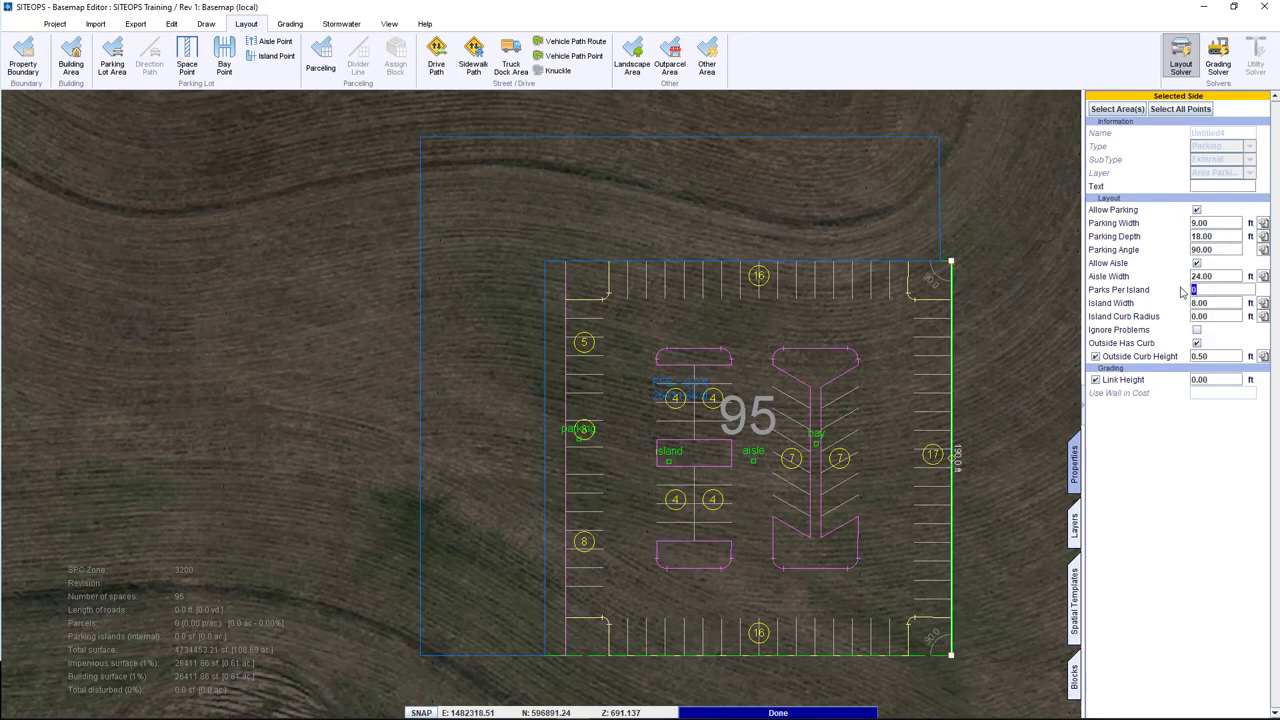
{"action": "type", "text": "1"}
{"action": "key", "text": "Return"}
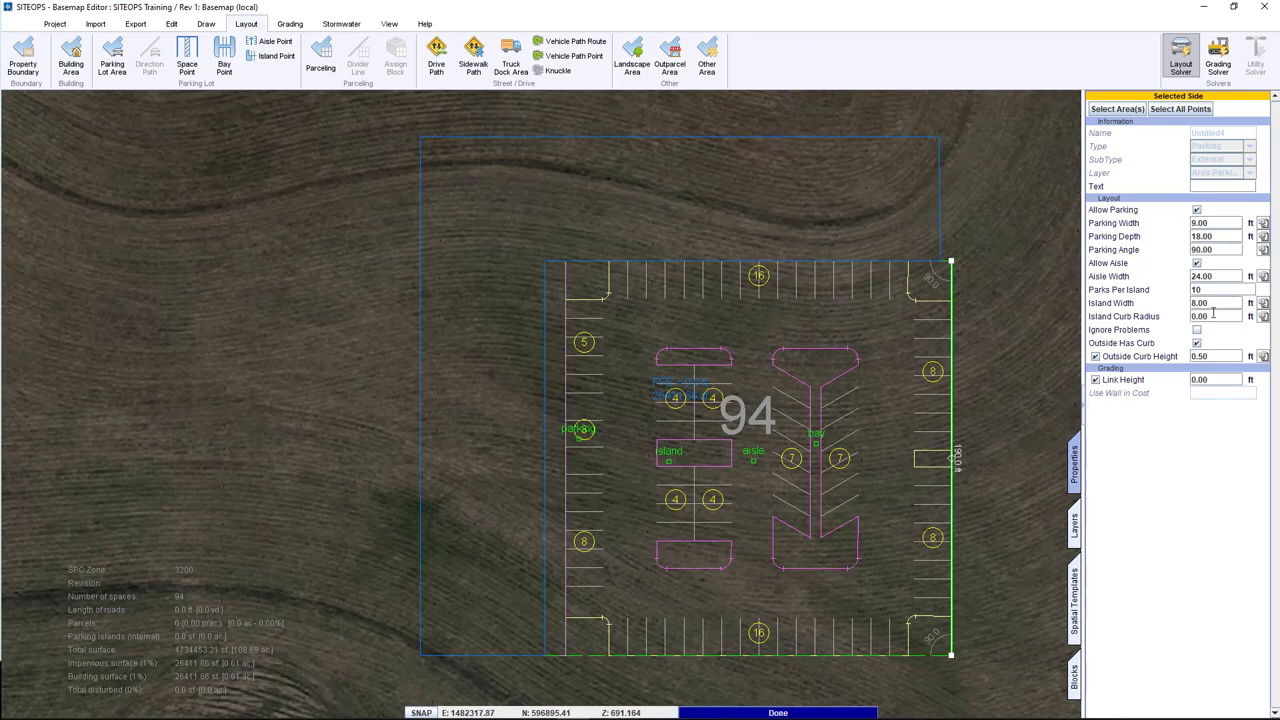
{"action": "left_click", "coordinate": [1174, 302]}
{"action": "type", "text": "12"}
{"action": "key", "text": "Return"}
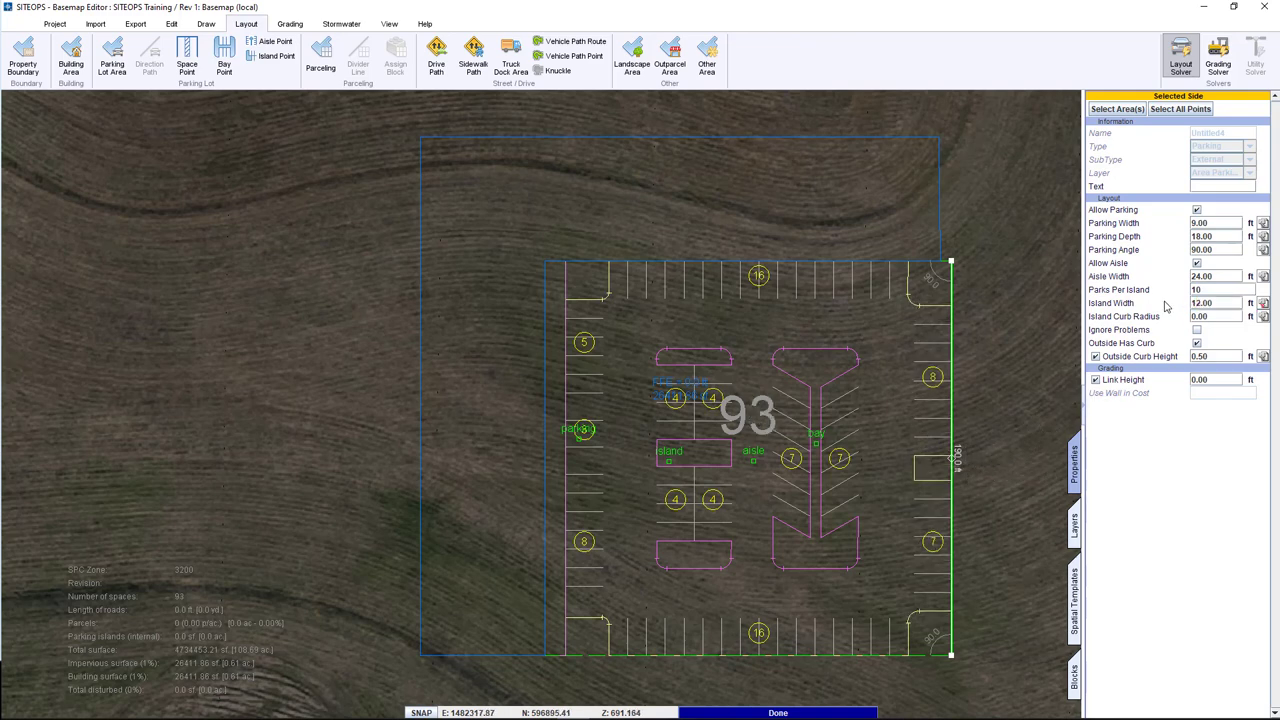
Draw a drive path from the road intersection perpendicular to the parking lot's east side, with segments of about 266, 246 and 195 ft.
{"action": "left_click", "coordinate": [1013, 357]}
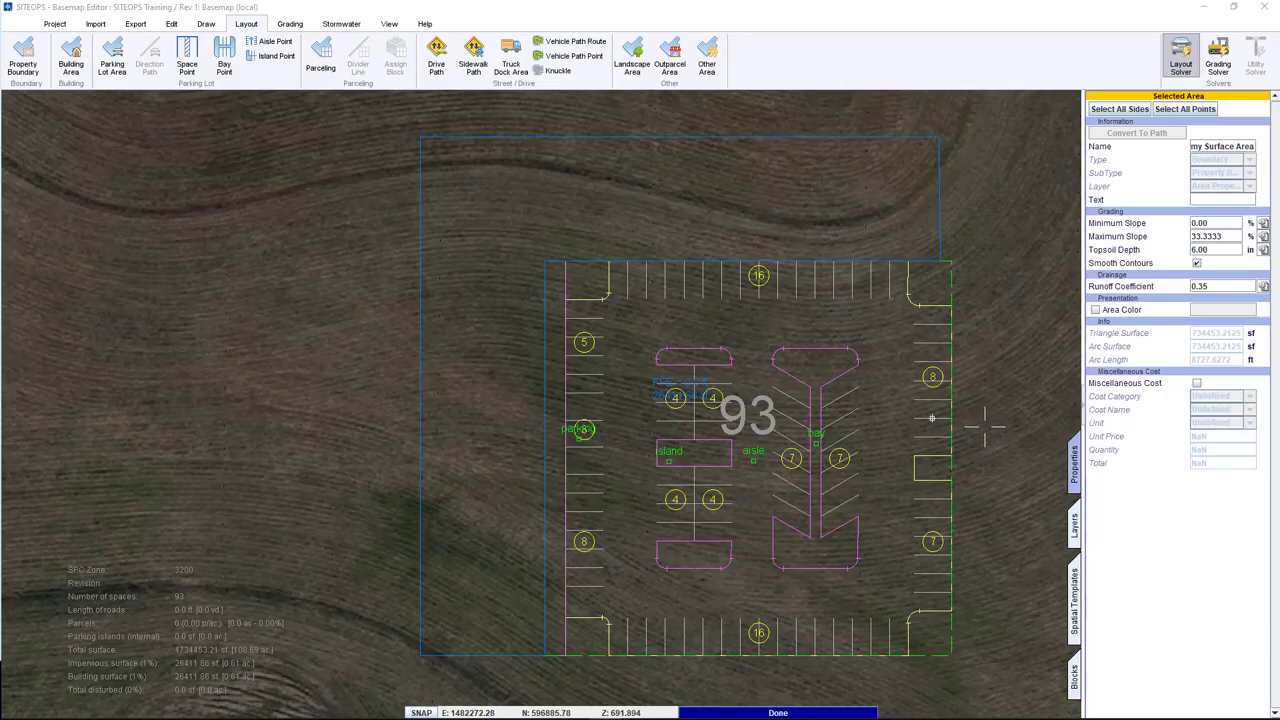
{"action": "scroll", "coordinate": [983, 424], "scroll_direction": "down", "scroll_amount": 5}
{"action": "middle_click_drag", "start_coordinate": [973, 425], "coordinate": [600, 588]}
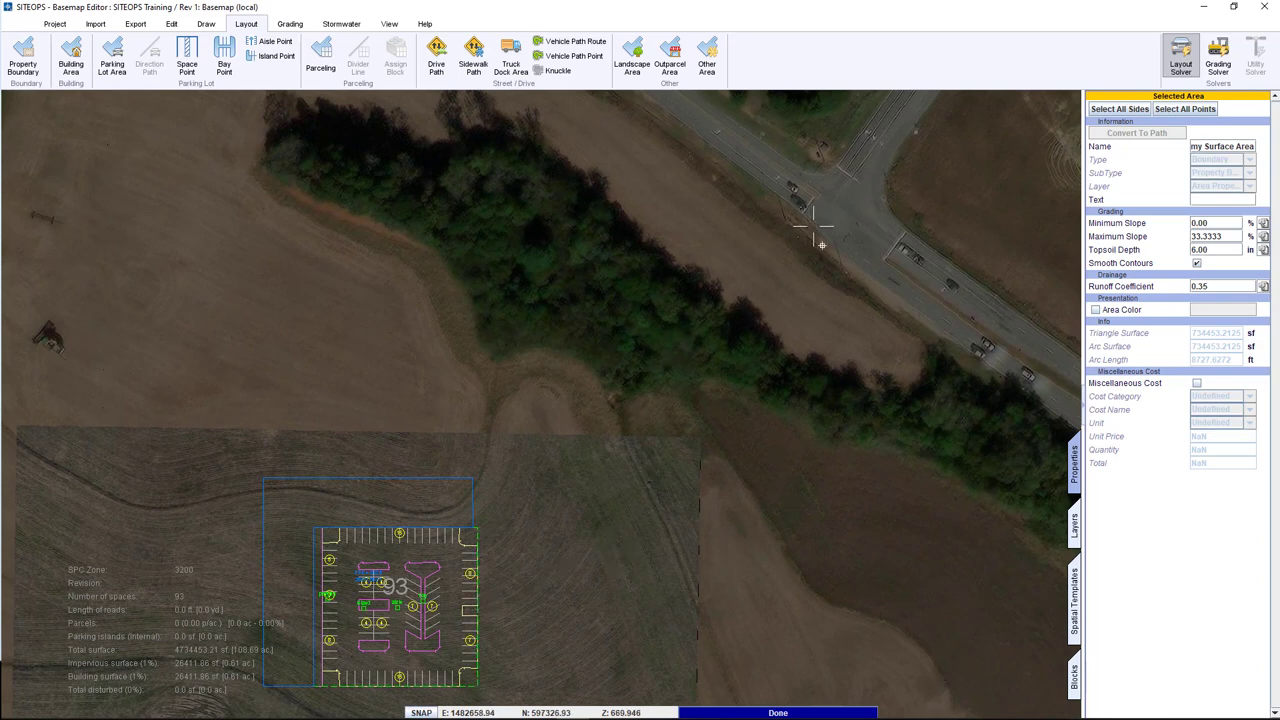
{"action": "left_click", "coordinate": [443, 60]}
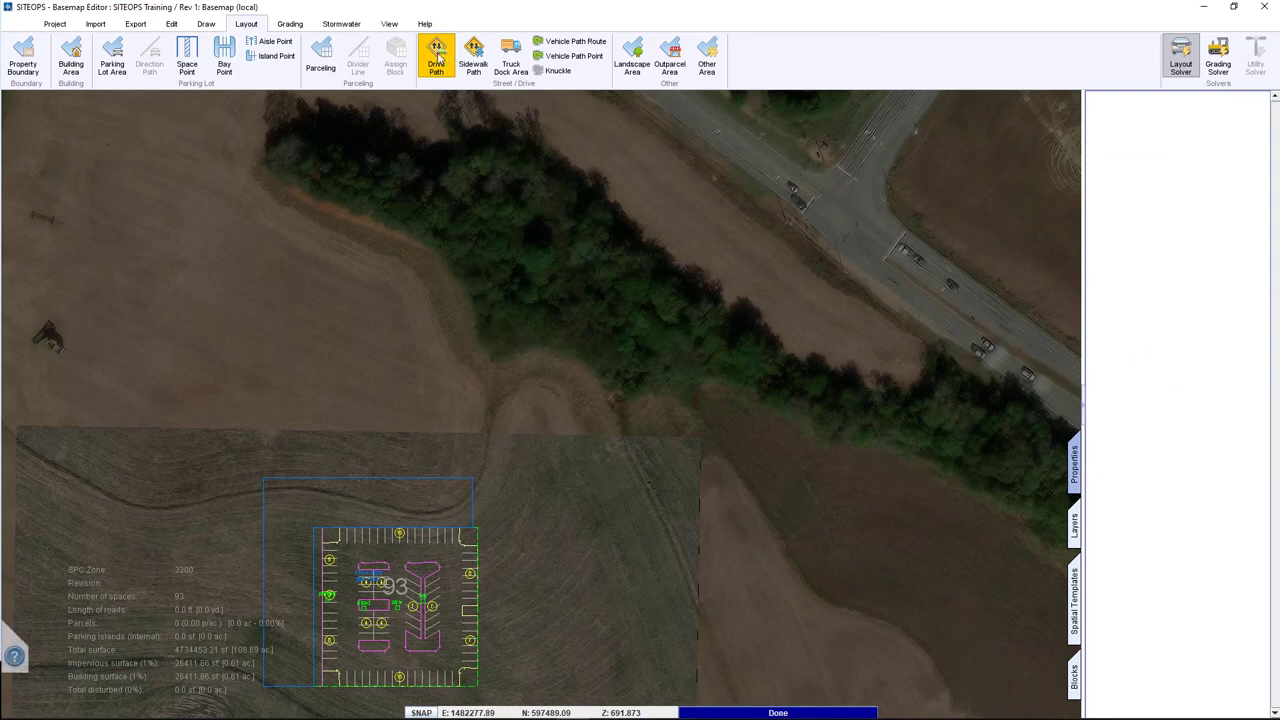
{"action": "left_click", "coordinate": [825, 240]}
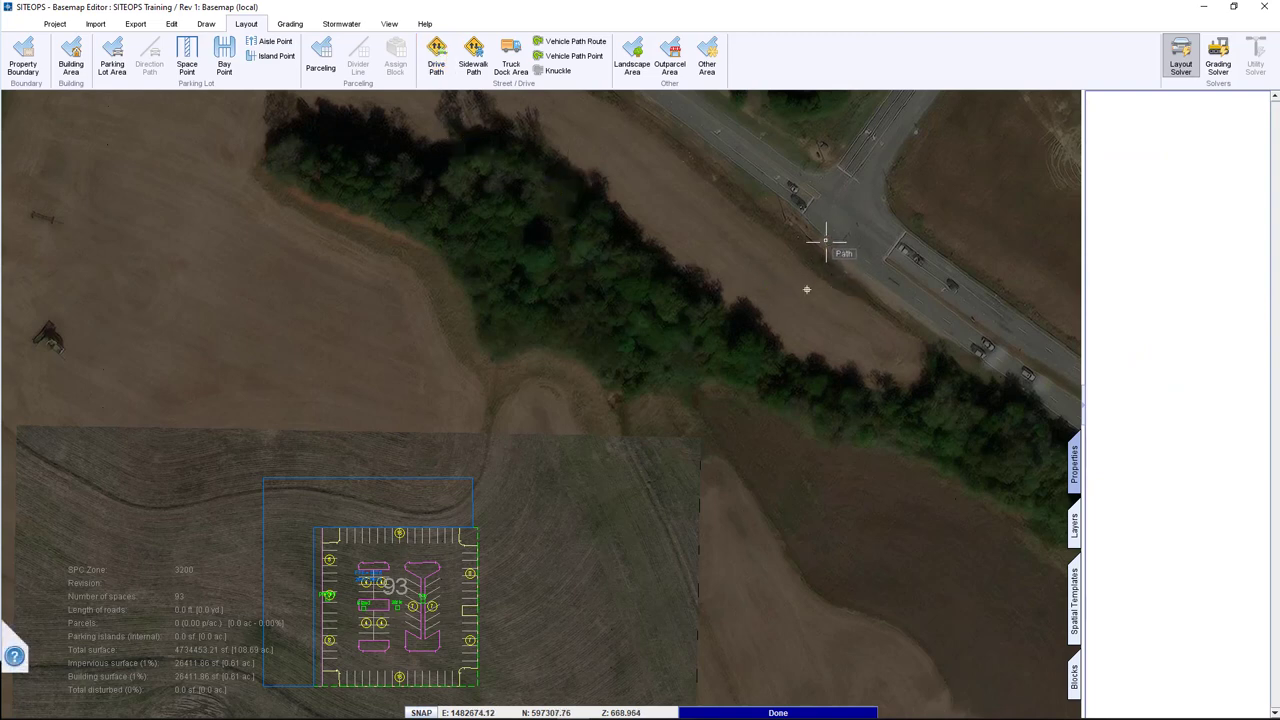
{"action": "left_click", "coordinate": [687, 413]}
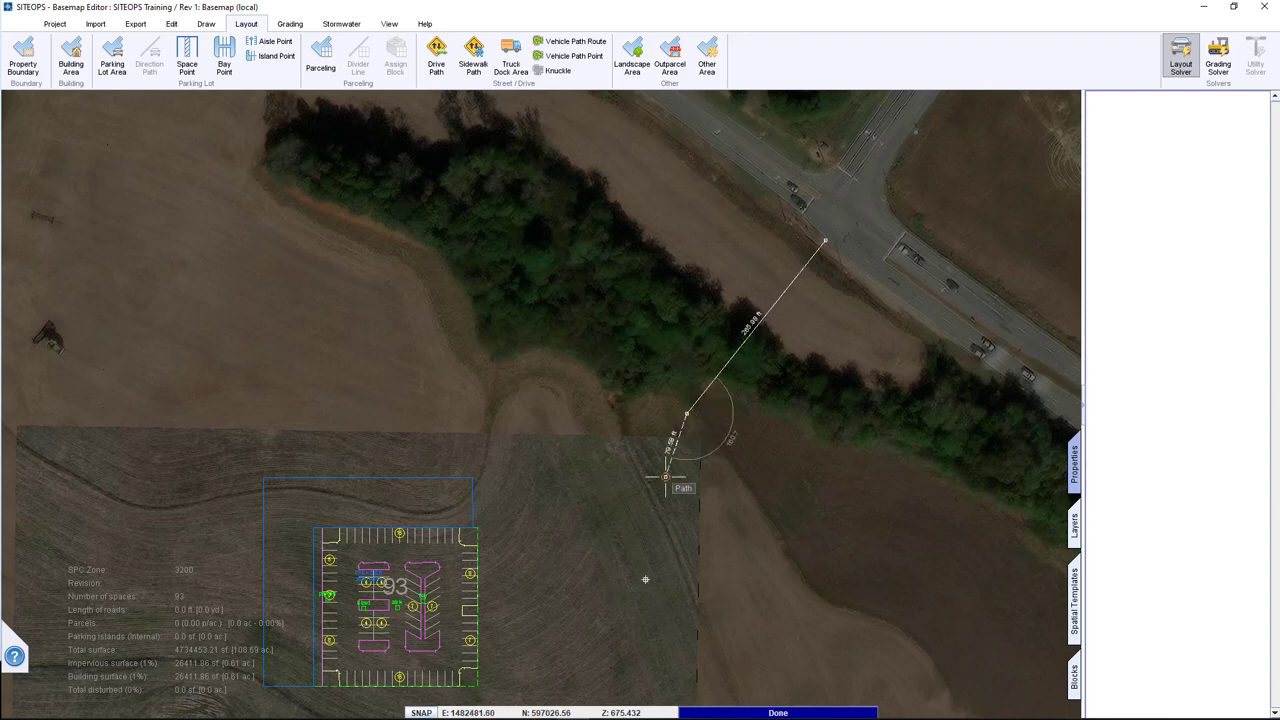
{"action": "left_click", "coordinate": [641, 612]}
{"action": "right_click", "coordinate": [544, 607]}
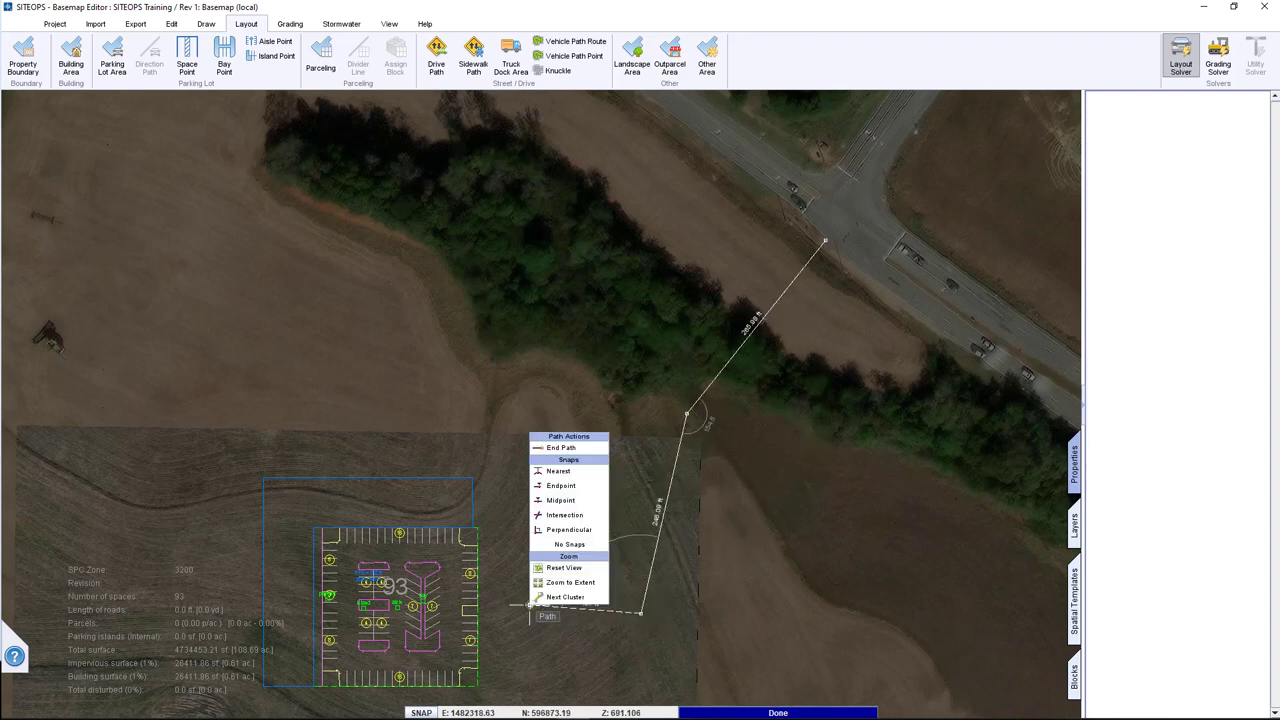
{"action": "left_click", "coordinate": [575, 530]}
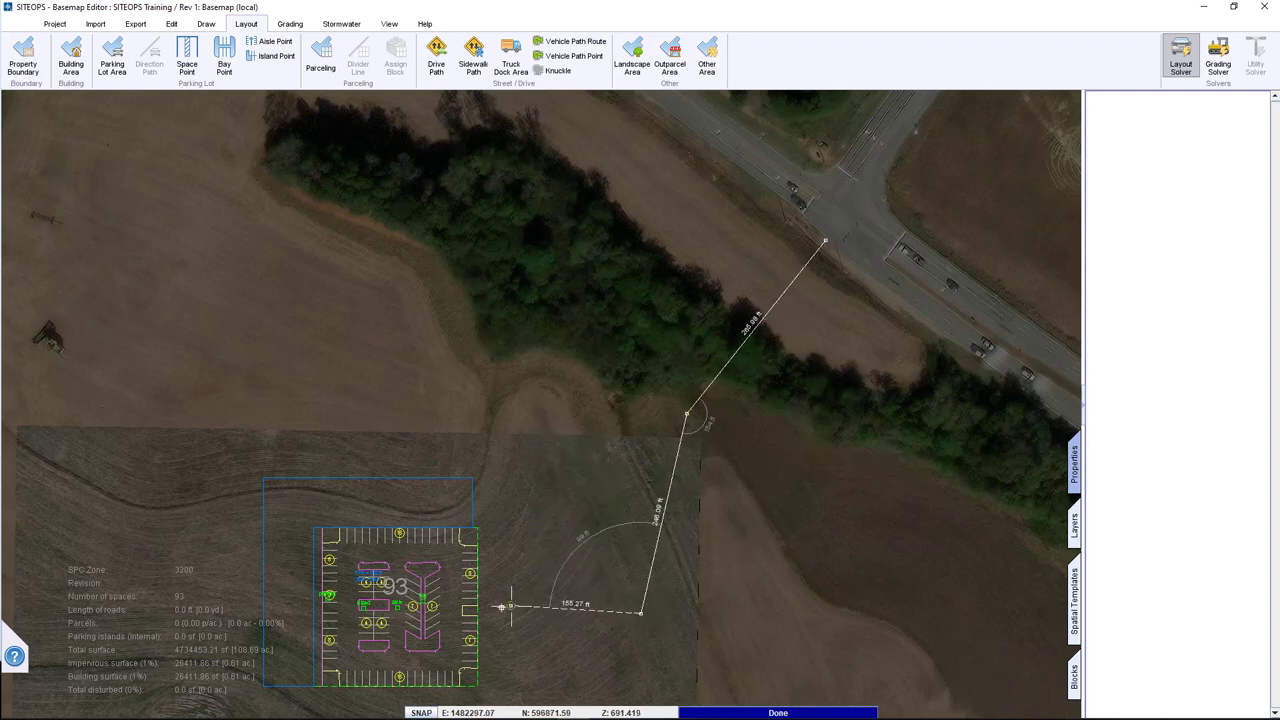
{"action": "left_click", "coordinate": [478, 607]}
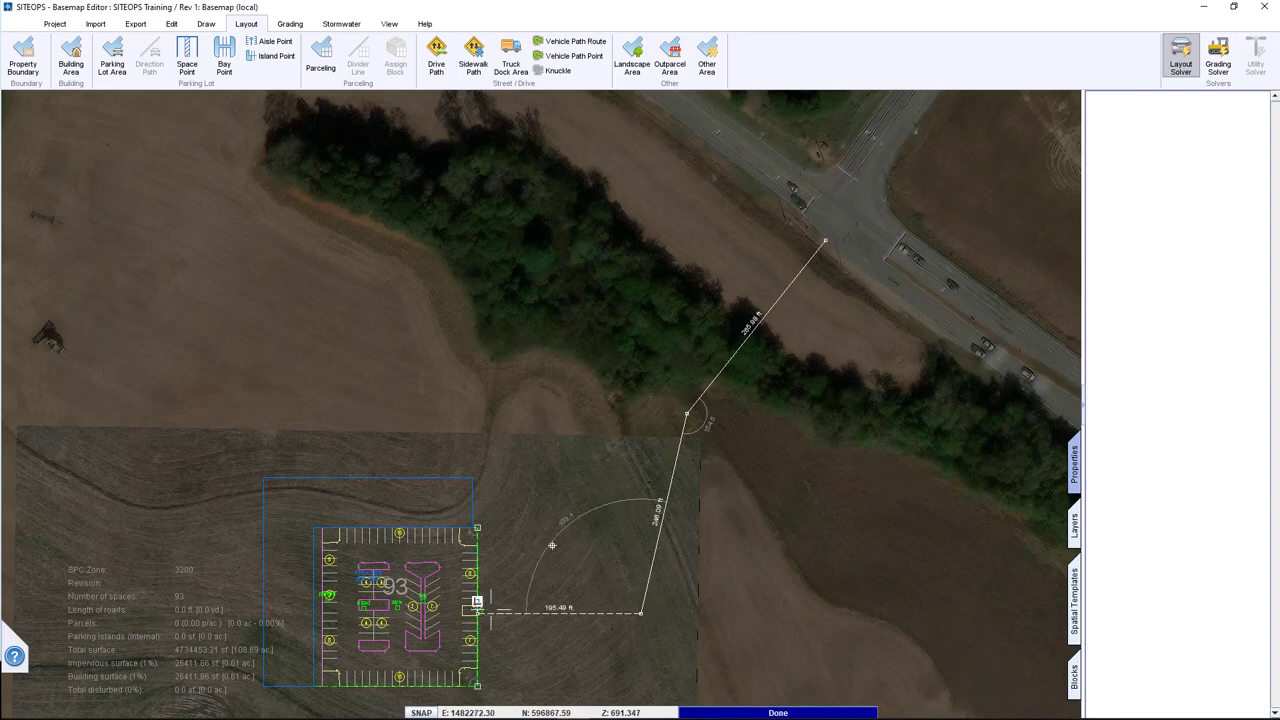
{"action": "right_click", "coordinate": [568, 520]}
{"action": "left_click", "coordinate": [601, 537]}
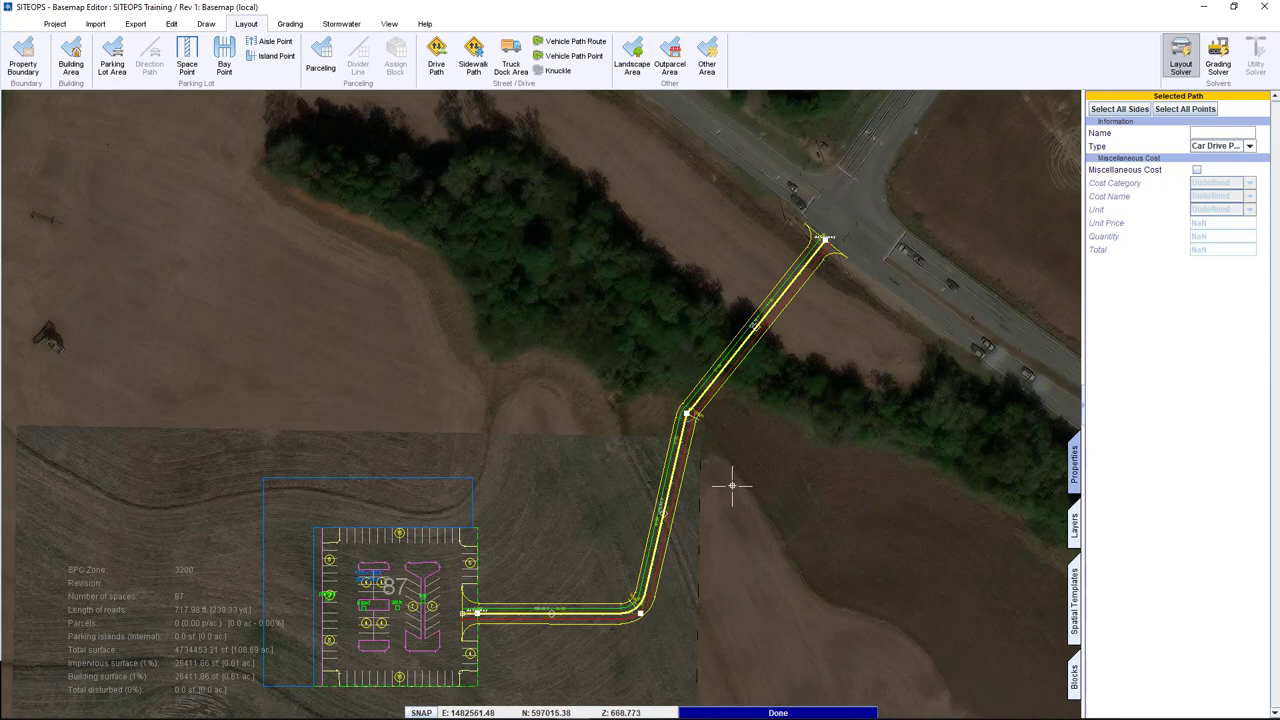
Set the curve radius of all the drive path's points to 150 ft.
{"action": "left_click", "coordinate": [676, 465]}
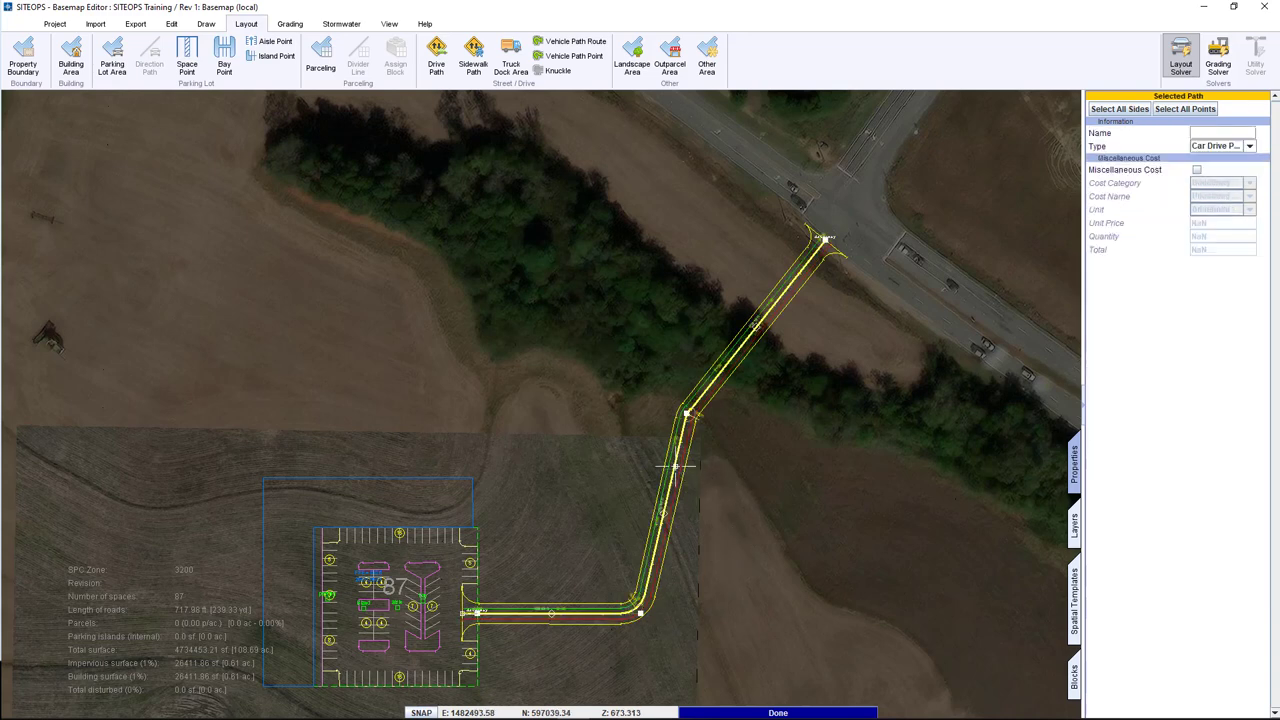
{"action": "left_click", "coordinate": [1205, 110]}
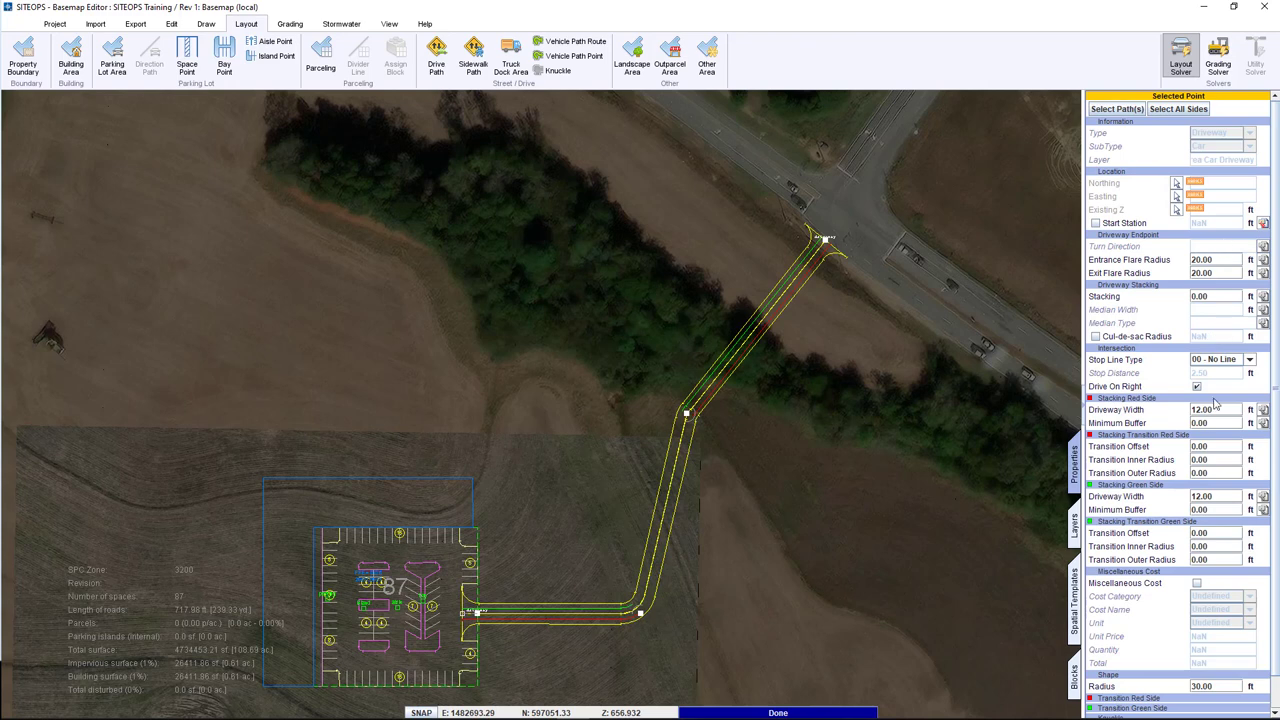
{"action": "scroll", "coordinate": [1206, 545], "scroll_direction": "down", "scroll_amount": 1}
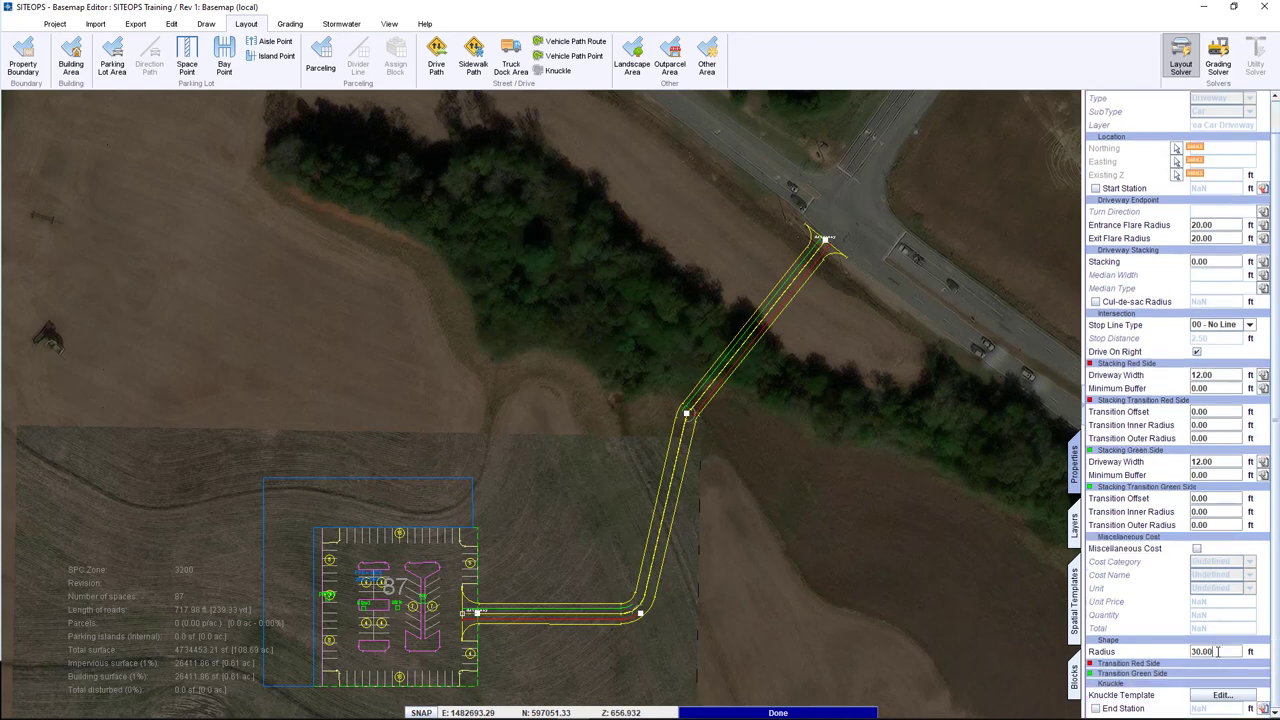
{"action": "left_click_drag", "start_coordinate": [1217, 651], "coordinate": [1168, 651]}
{"action": "type", "text": "150"}
{"action": "key", "text": "Return"}
{"action": "left_click", "coordinate": [775, 468]}
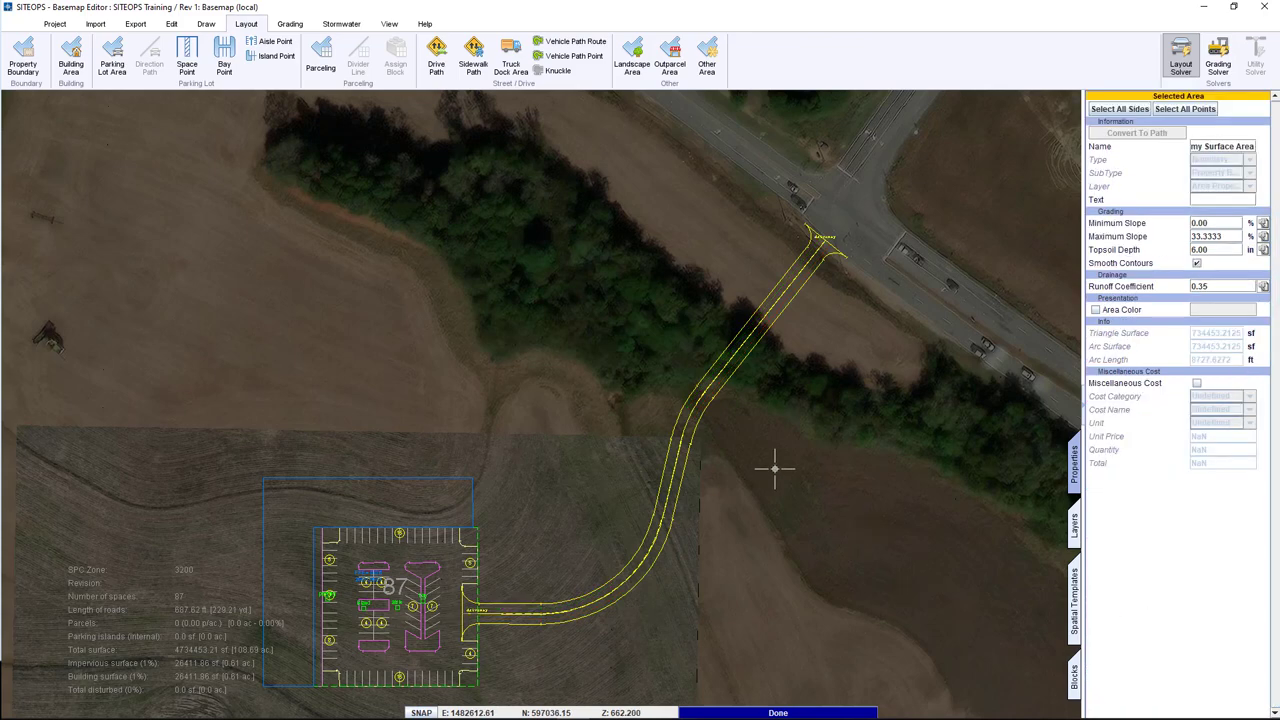
Set the driveway's road-end entrance flare radius to 35 ft and its exit flare radius to 45 ft.
{"action": "scroll", "coordinate": [826, 220], "scroll_direction": "up", "scroll_amount": 5}
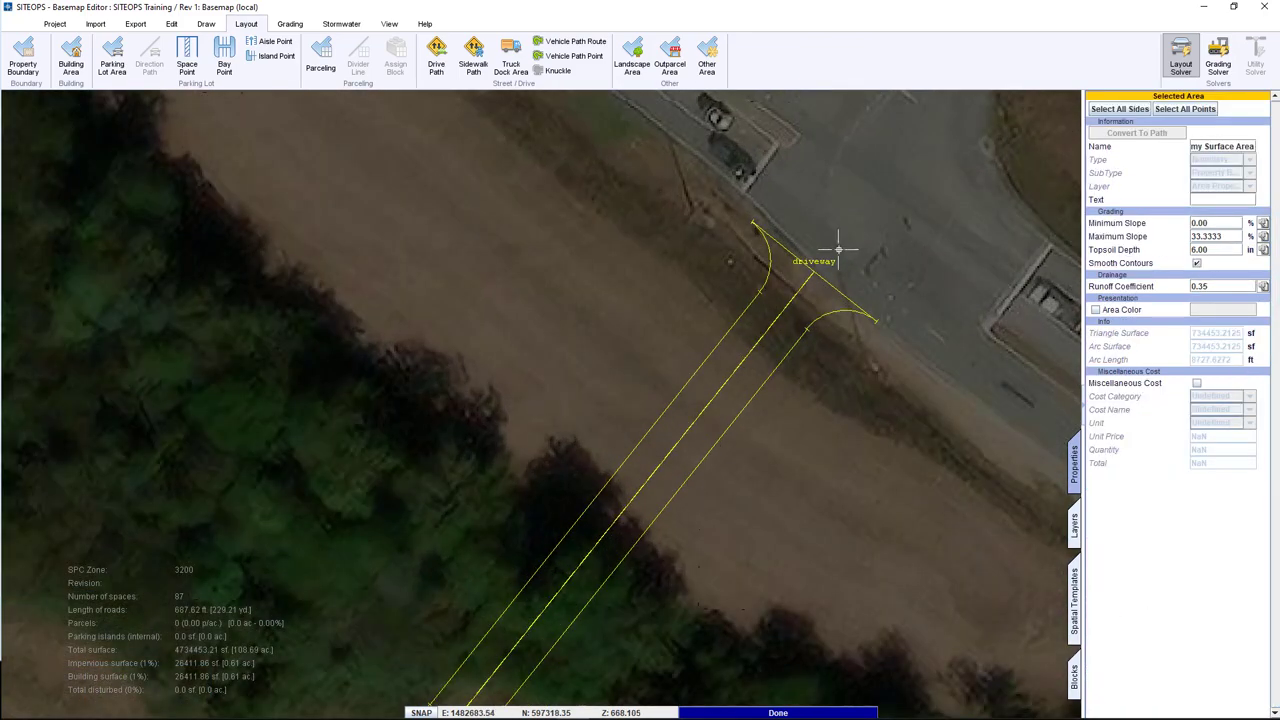
{"action": "left_click", "coordinate": [816, 271]}
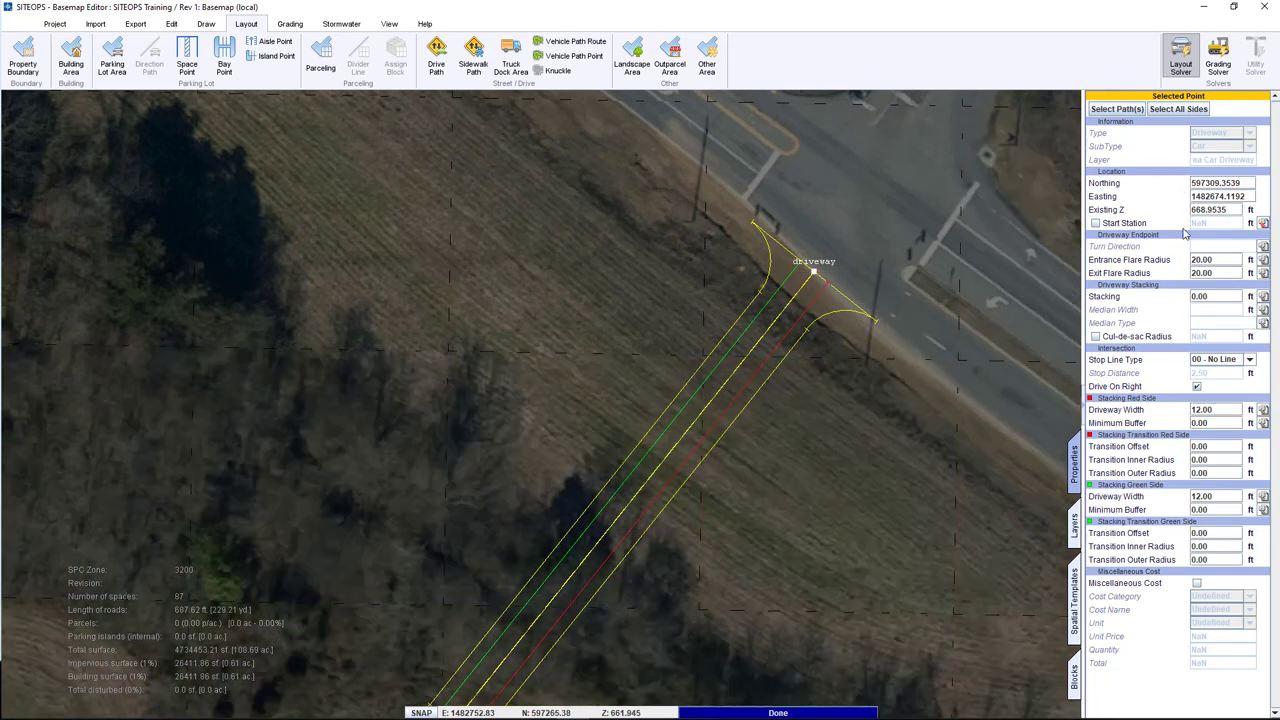
{"action": "left_click", "coordinate": [1220, 259]}
{"action": "type", "text": "35"}
{"action": "key", "text": "Return"}
{"action": "key", "text": "ctrl+a"}
{"action": "type", "text": "4"}
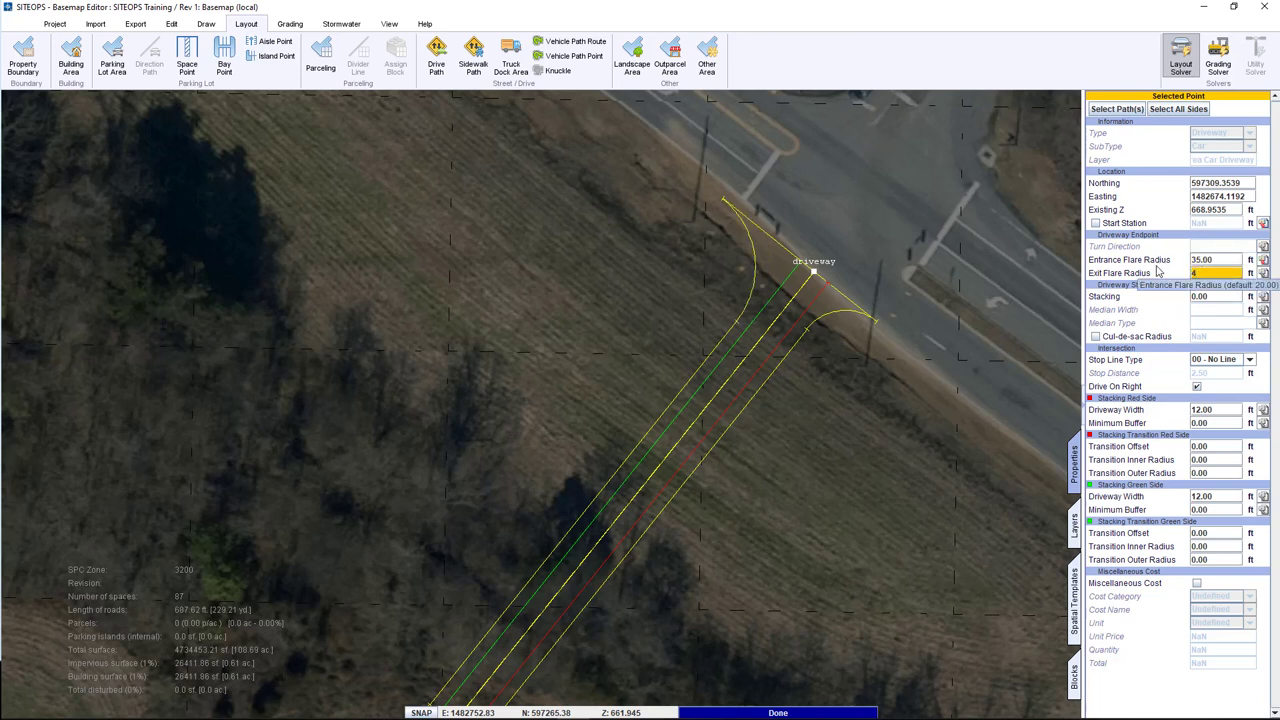
{"action": "type", "text": "5"}
{"action": "key", "text": "Return"}
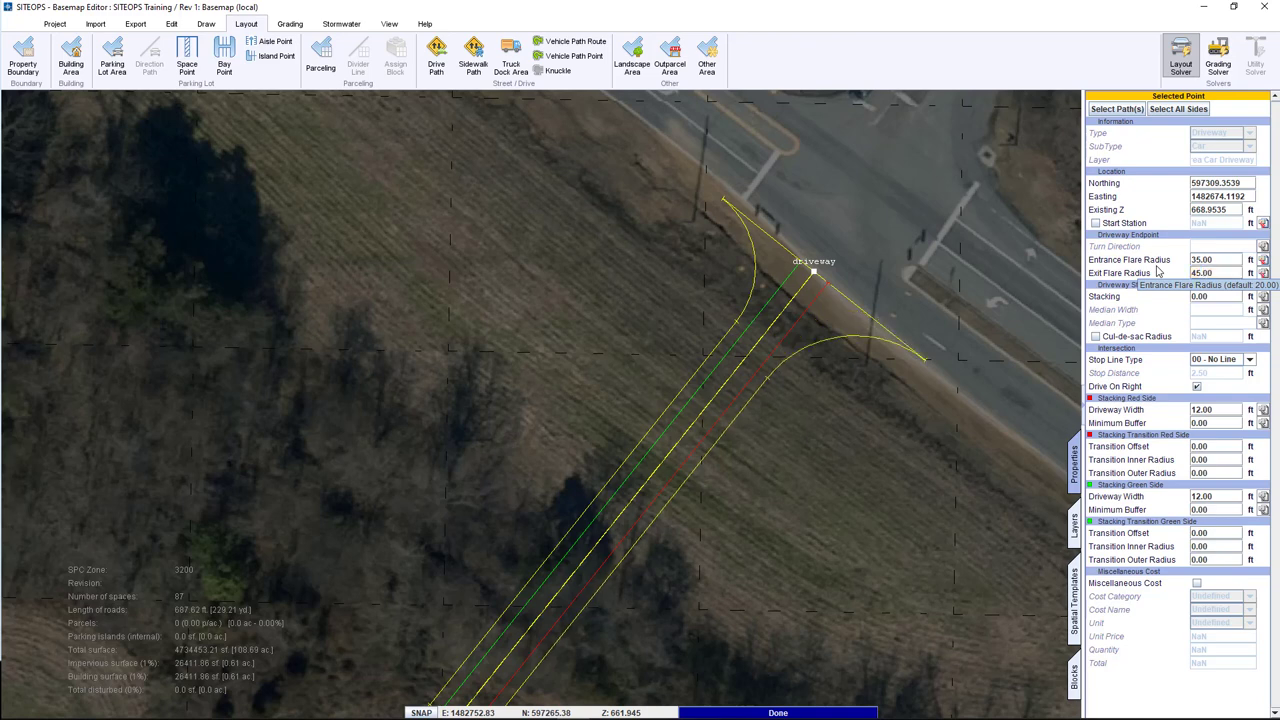
Give the driveway's road end a stacking length of 100 ft and a red-side stacking driveway width of 24 ft.
{"action": "left_click", "coordinate": [1210, 297]}
{"action": "key", "text": "ctrl+a"}
{"action": "type", "text": "100"}
{"action": "key", "text": "Return"}
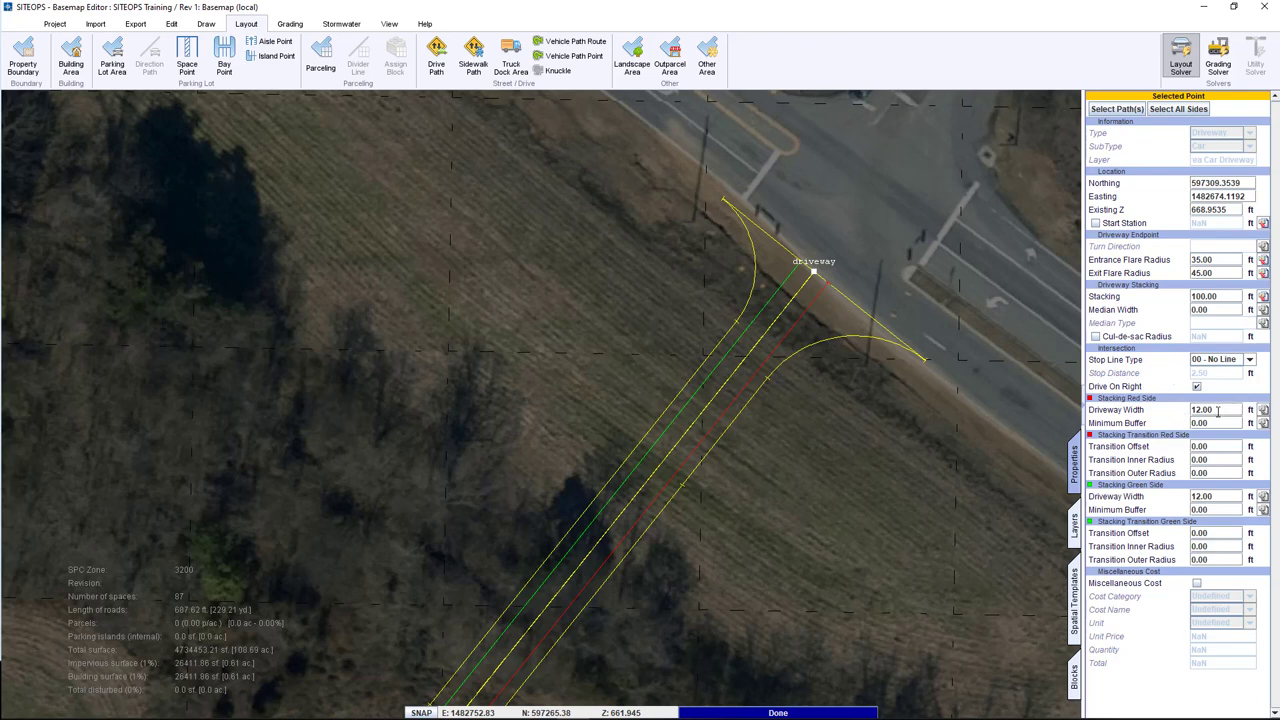
{"action": "left_click_drag", "start_coordinate": [1217, 410], "coordinate": [1182, 410]}
{"action": "type", "text": "24"}
{"action": "key", "text": "Return"}
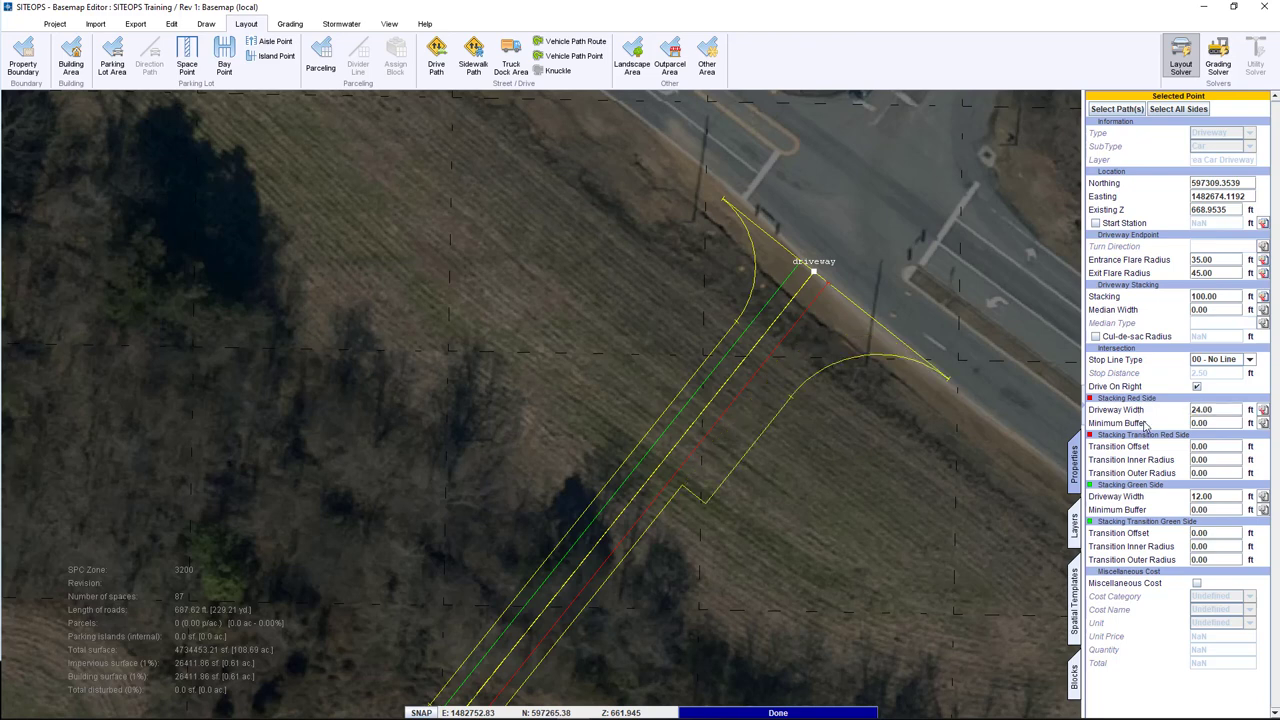
Set the red-side stacking transition to a 75 ft offset with inner and outer radii of 25 ft.
{"action": "left_click_drag", "start_coordinate": [1210, 446], "coordinate": [1164, 450]}
{"action": "type", "text": "15"}
{"action": "key", "text": "Return"}
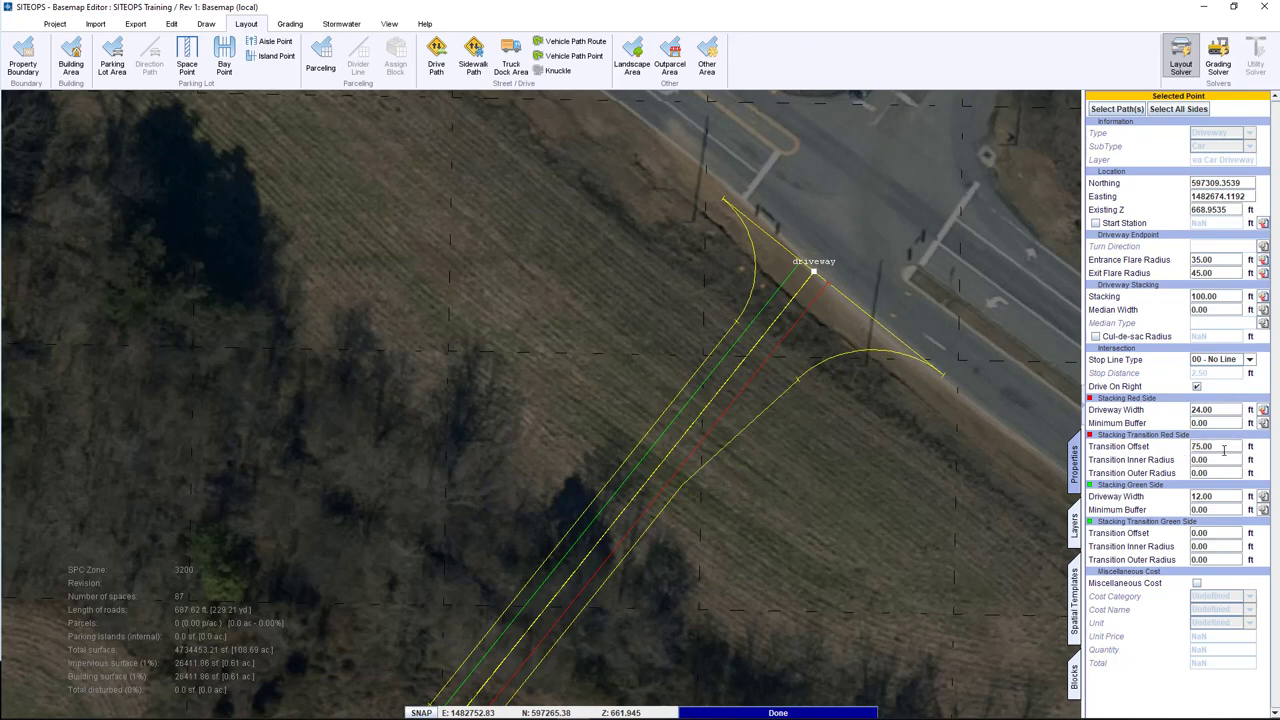
{"action": "left_click_drag", "start_coordinate": [1203, 459], "coordinate": [1168, 474]}
{"action": "type", "text": "2525"}
{"action": "key", "text": "Return"}
{"action": "left_click", "coordinate": [873, 446]}
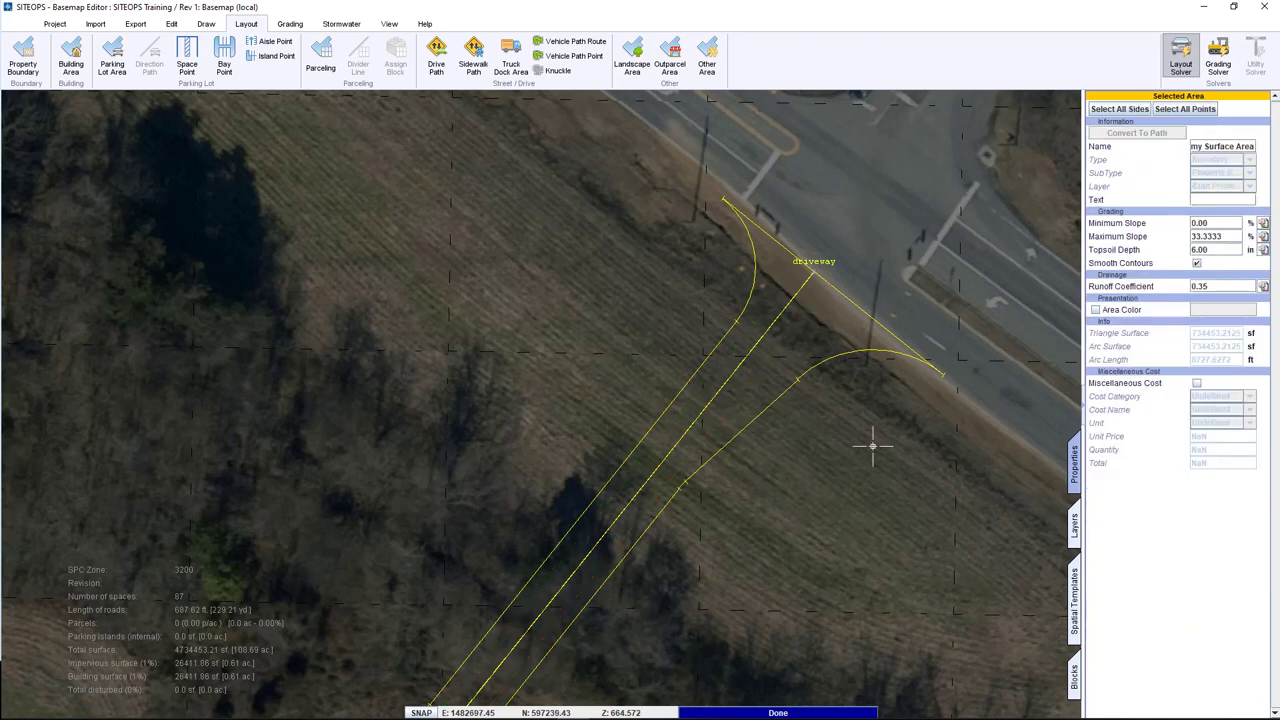
Lengthen the stacking at the driveway's road end to 150 ft.
{"action": "scroll", "coordinate": [873, 446], "scroll_direction": "down", "scroll_amount": 5}
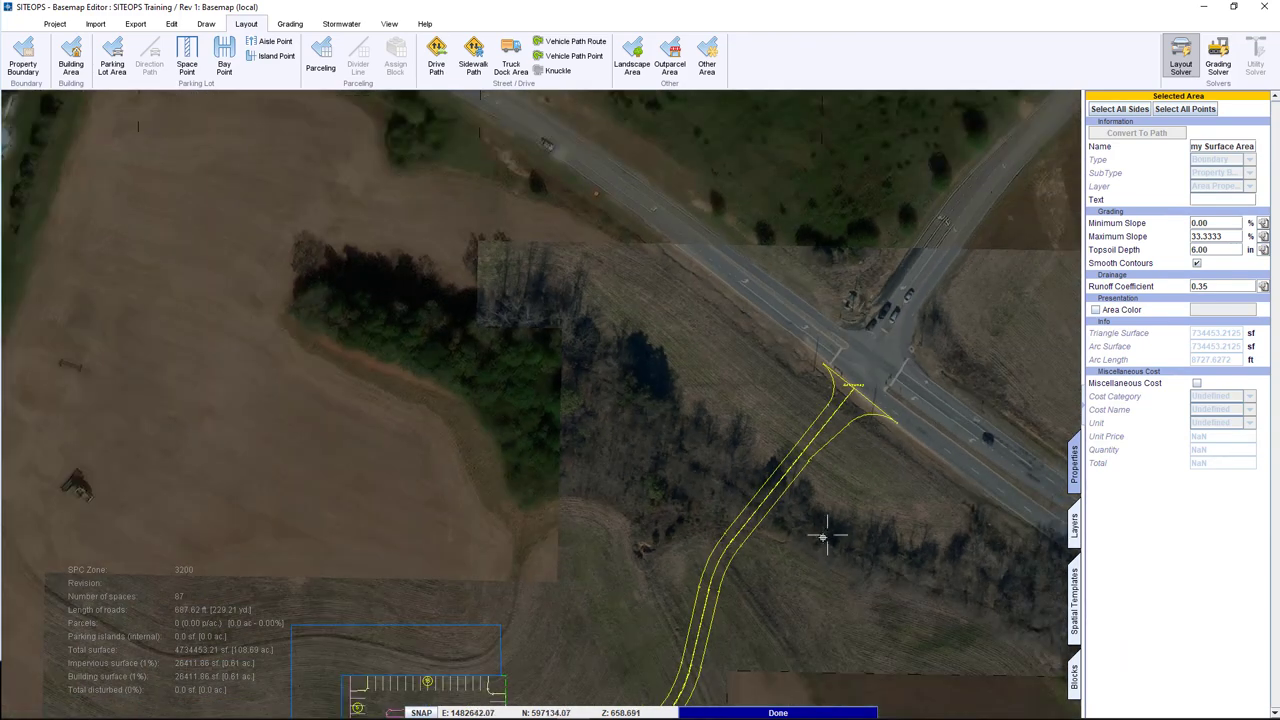
{"action": "middle_click_drag", "start_coordinate": [822, 537], "coordinate": [857, 443]}
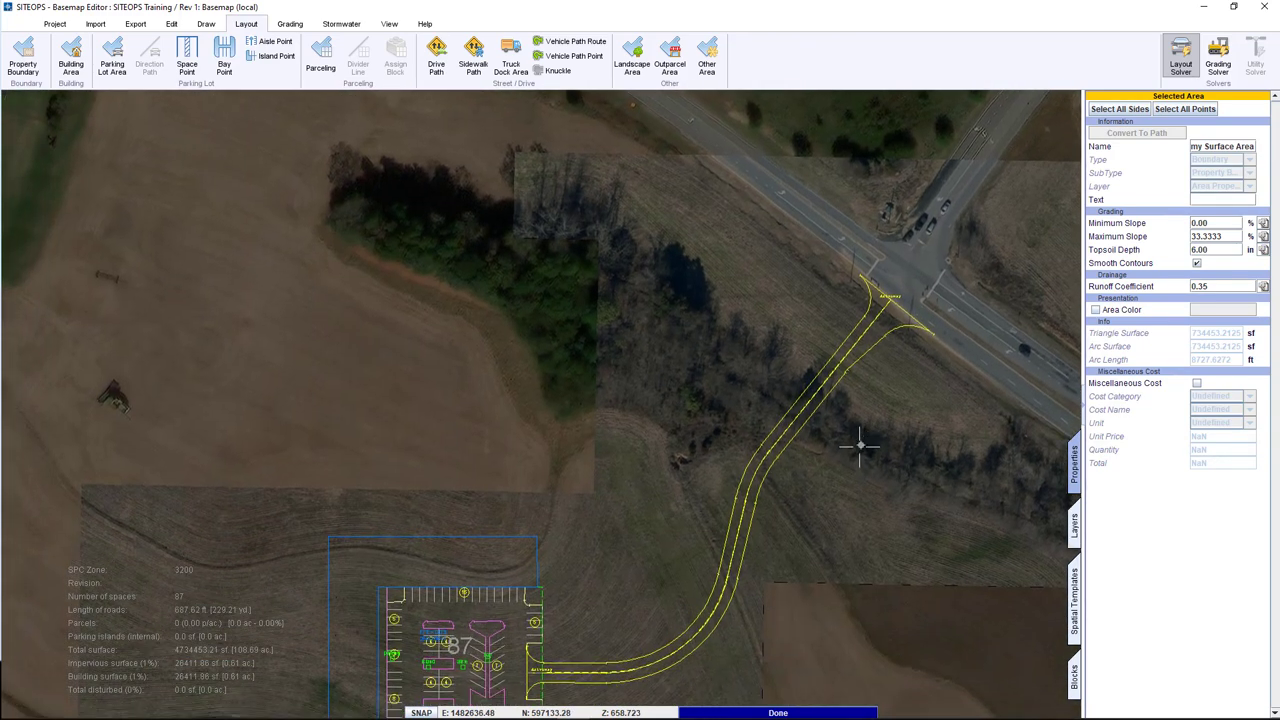
{"action": "left_click", "coordinate": [893, 295]}
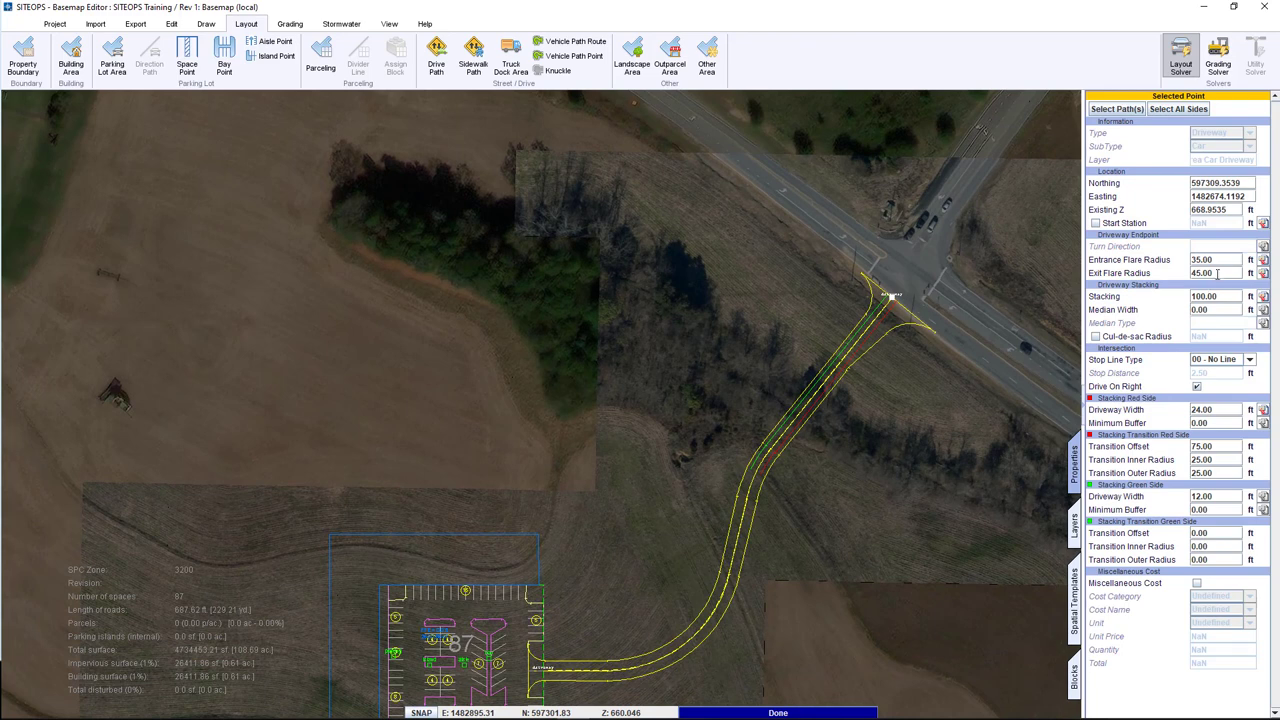
{"action": "key", "text": "ctrl+a"}
{"action": "type", "text": "1"}
{"action": "key", "text": "Return"}
{"action": "middle_click_drag", "start_coordinate": [822, 515], "coordinate": [908, 363]}
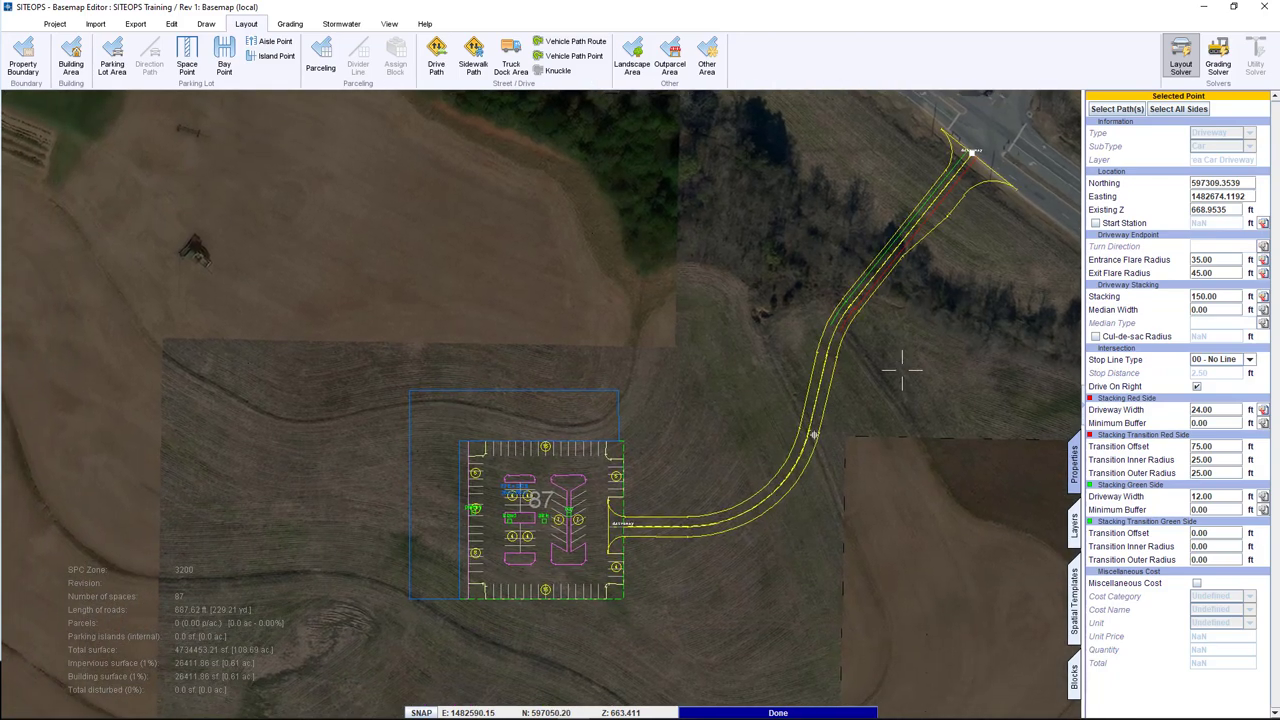
Set the entrance and exit flare radii to 10 ft at the driveway's parking lot end.
{"action": "scroll", "coordinate": [643, 533], "scroll_direction": "up", "scroll_amount": 8}
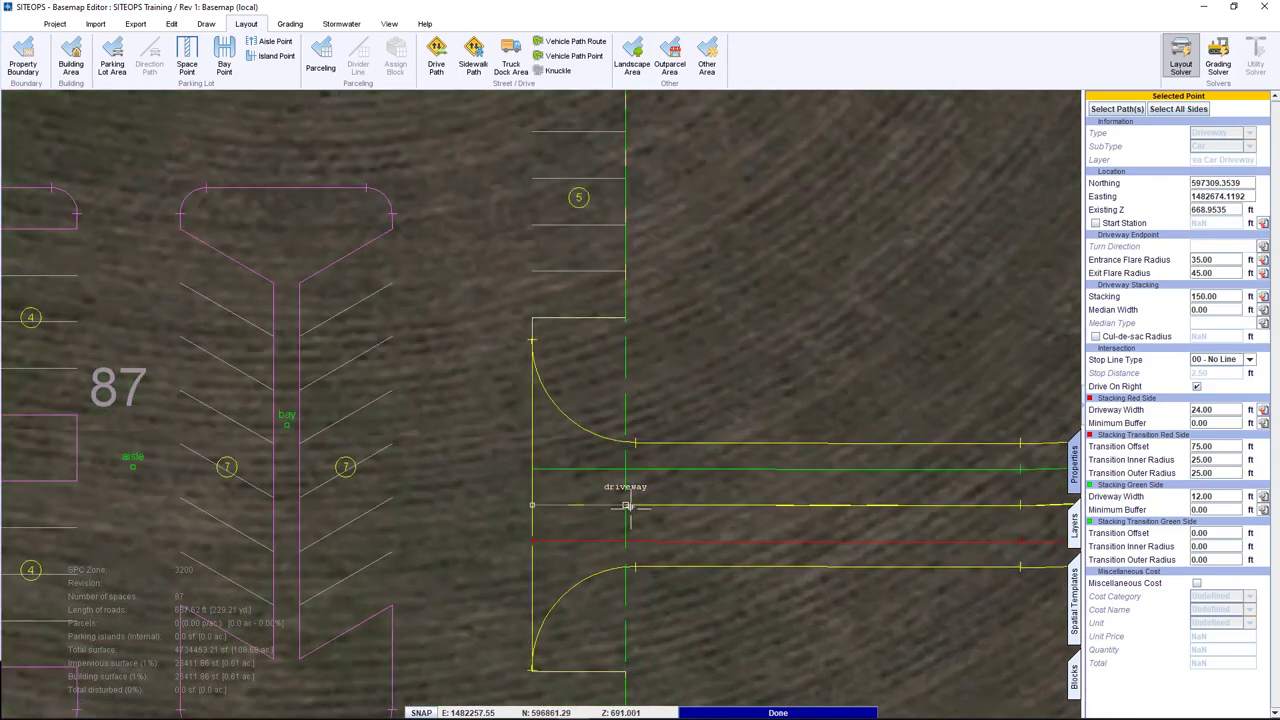
{"action": "left_click", "coordinate": [626, 505]}
{"action": "left_click_drag", "start_coordinate": [626, 505], "coordinate": [532, 505]}
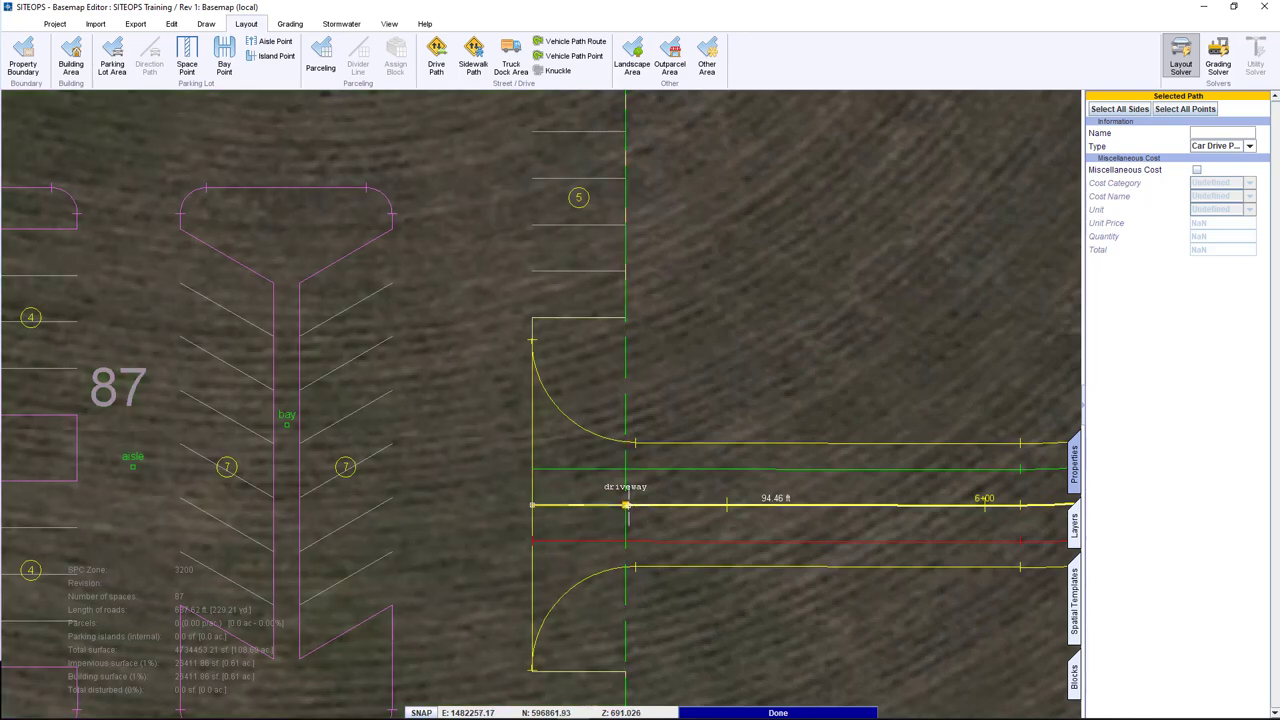
{"action": "mouse_move", "coordinate": [626, 505]}
{"action": "left_mouse_down"}
{"action": "mouse_move", "coordinate": [623, 363]}
{"action": "mouse_move", "coordinate": [625, 505]}
{"action": "left_mouse_up"}
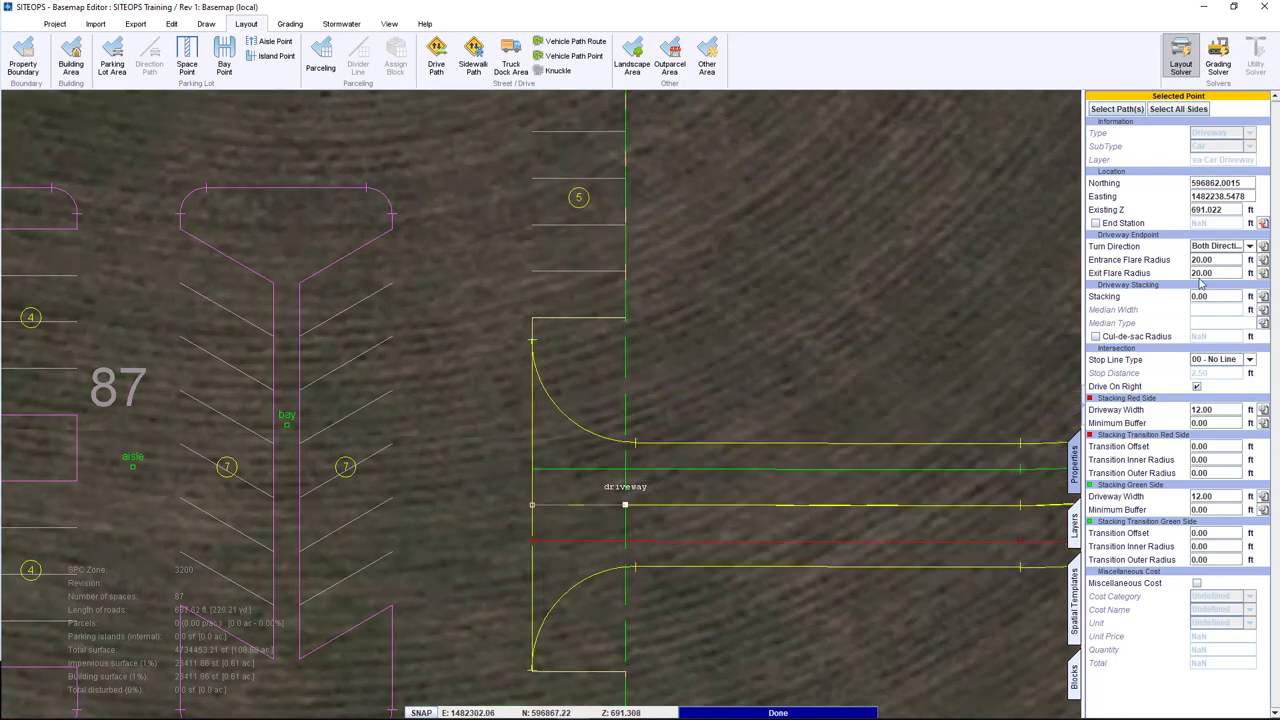
{"action": "double_click", "coordinate": [1220, 260]}
{"action": "type", "text": "10"}
{"action": "key", "text": "Tab"}
{"action": "type", "text": "10"}
{"action": "key", "text": "Return"}
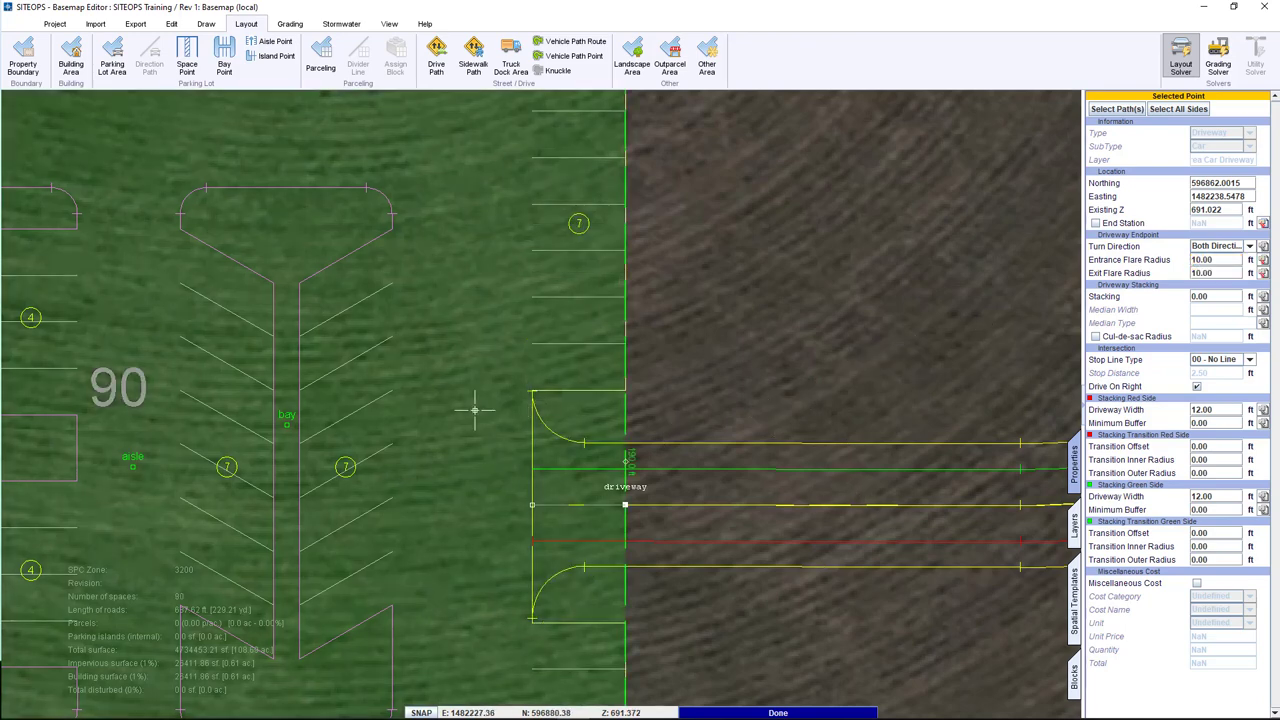
Examine the properties of all drive path sides, including lanes, striping, curb, sidewalk and on-side parking options.
{"action": "scroll", "coordinate": [435, 410], "scroll_direction": "down", "scroll_amount": 3}
{"action": "scroll", "coordinate": [435, 410], "scroll_direction": "down", "scroll_amount": 2}
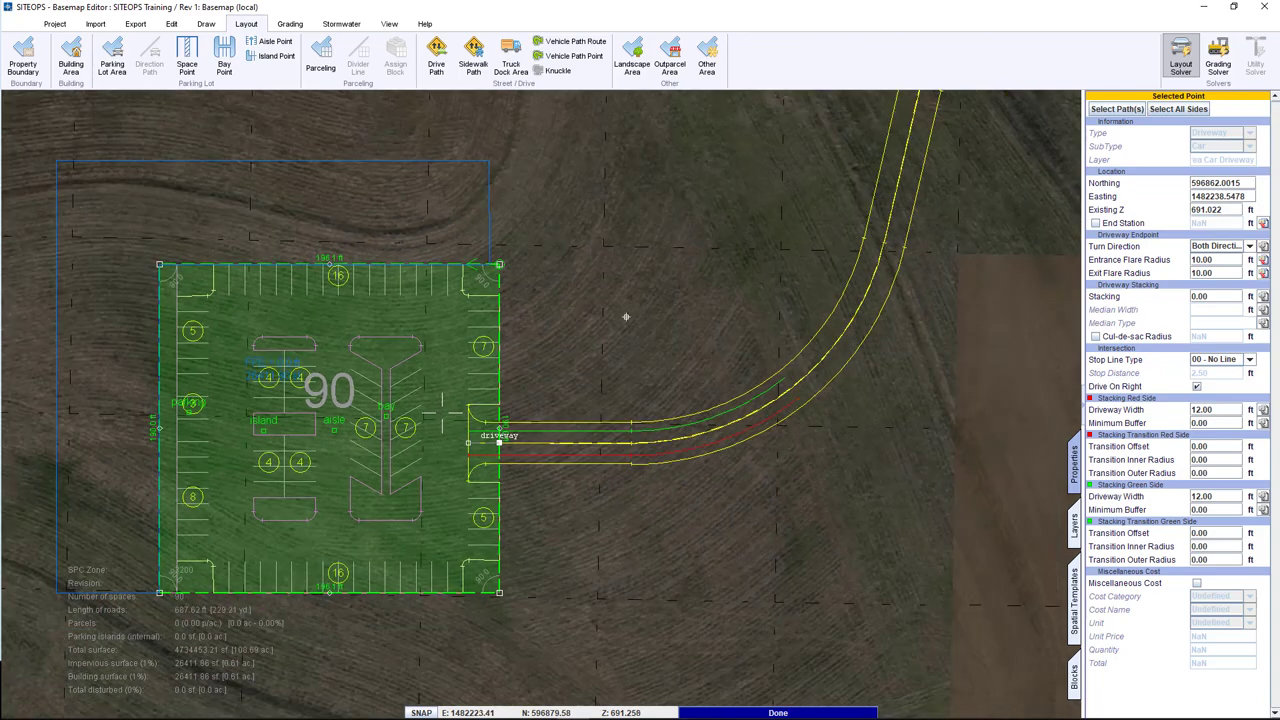
{"action": "middle_click_drag", "start_coordinate": [734, 246], "coordinate": [557, 443]}
{"action": "scroll", "coordinate": [528, 463], "scroll_direction": "down", "scroll_amount": 1}
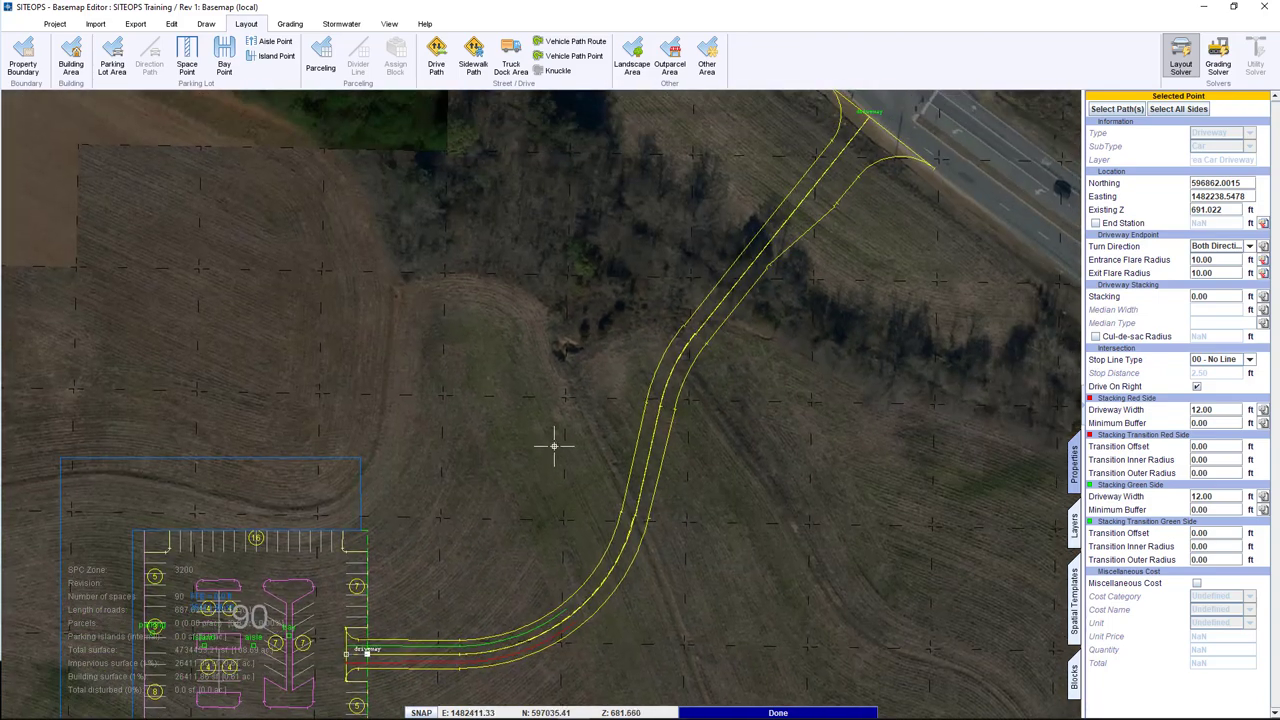
{"action": "left_click", "coordinate": [640, 477]}
{"action": "left_click", "coordinate": [641, 477]}
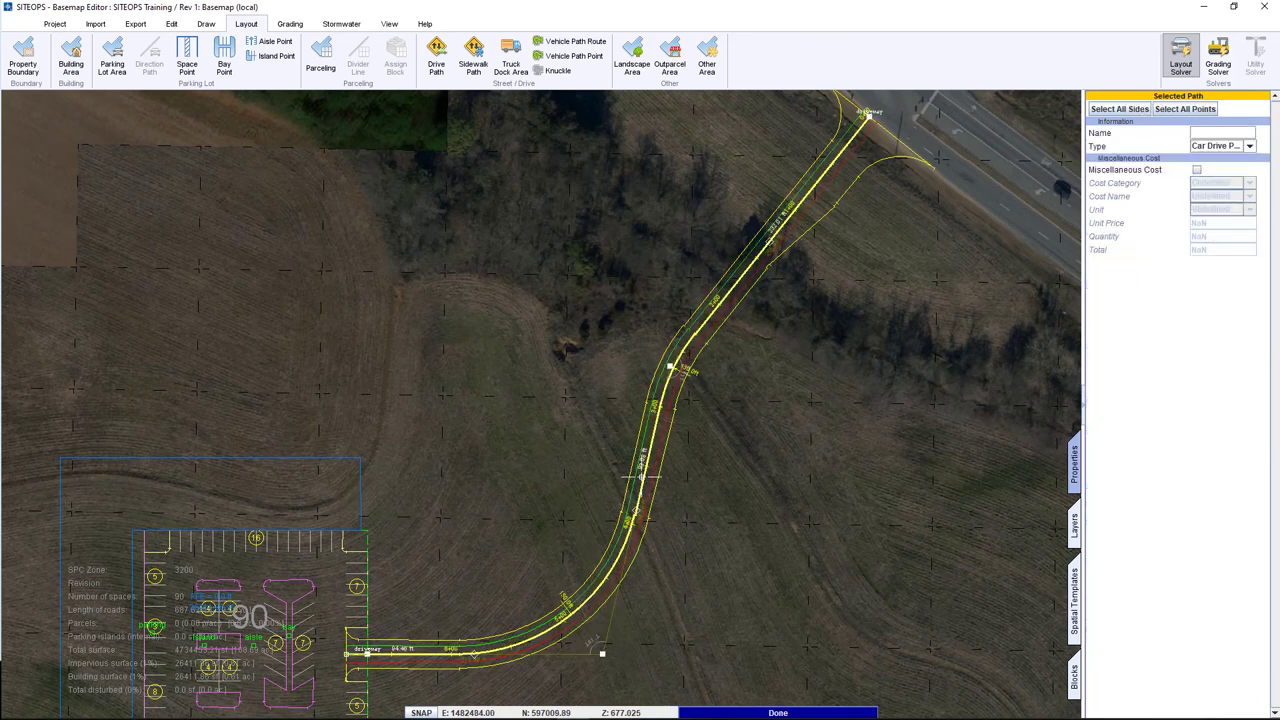
{"action": "left_click", "coordinate": [1122, 110]}
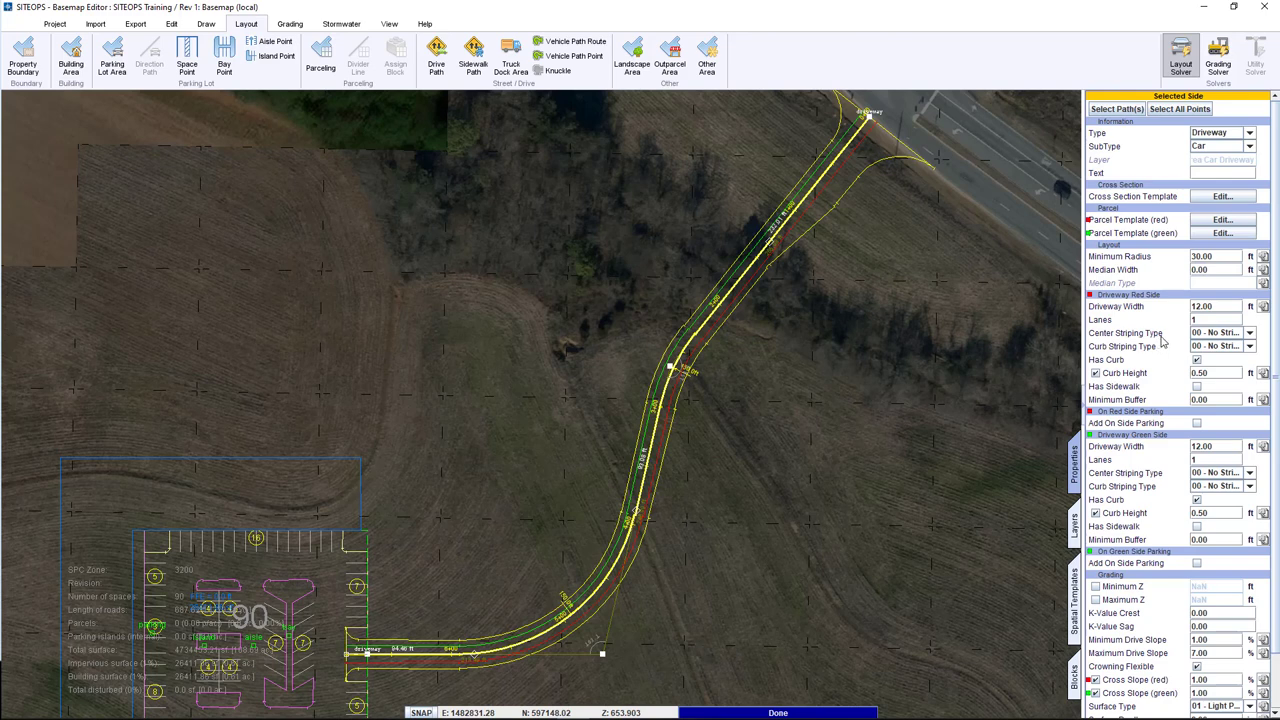
{"action": "left_click", "coordinate": [1197, 423]}
{"action": "left_click", "coordinate": [697, 540]}
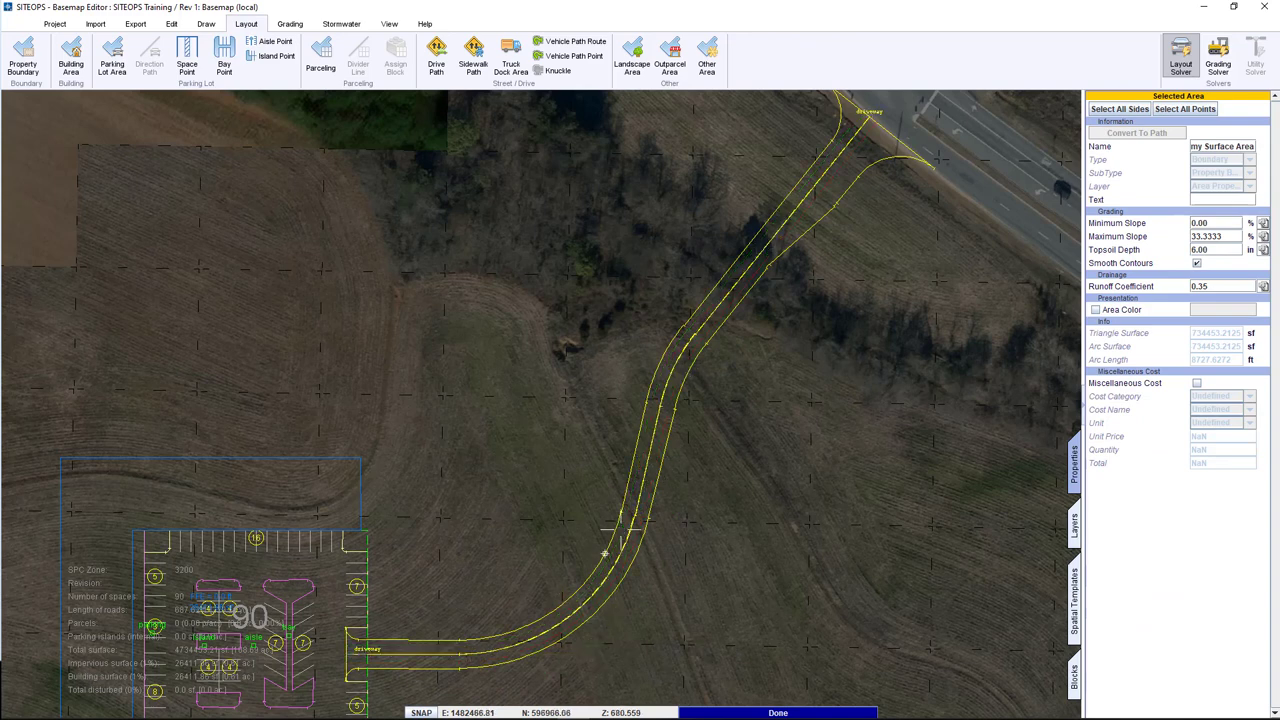
Try chaining the driveway's sides, starting from the segment nearest the parking lot.
{"action": "right_click", "coordinate": [559, 516]}
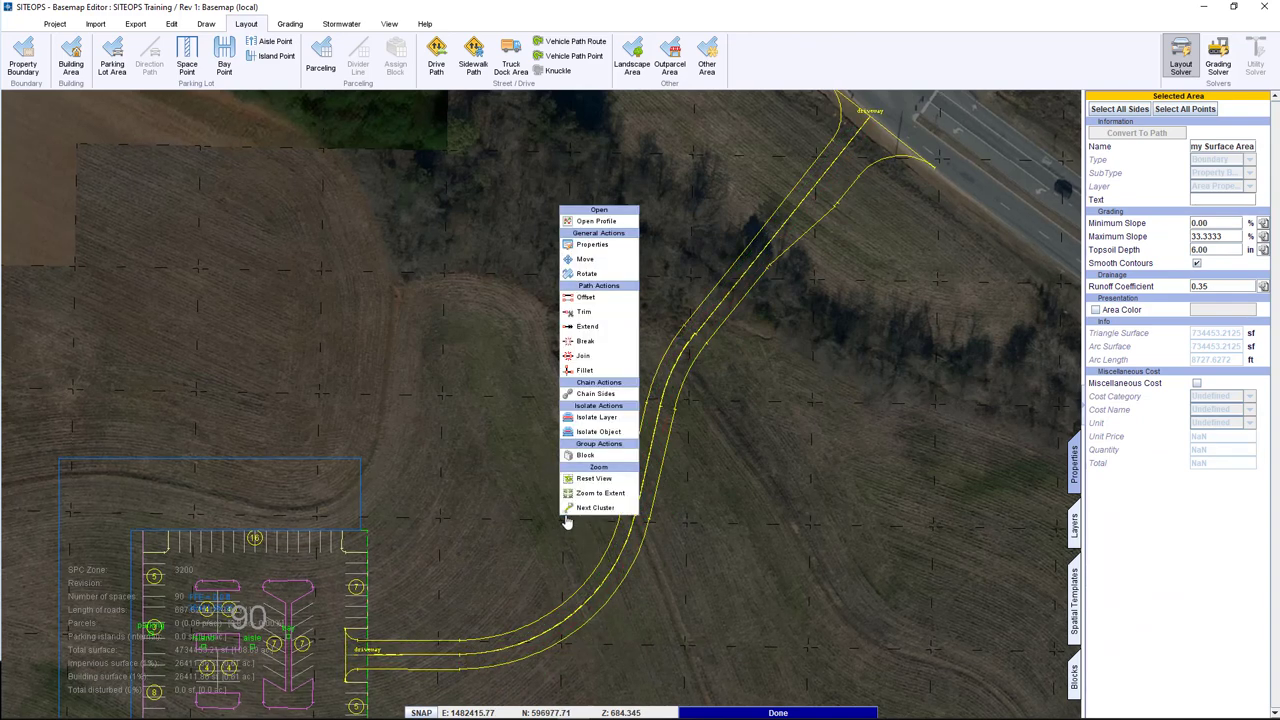
{"action": "left_click", "coordinate": [598, 394]}
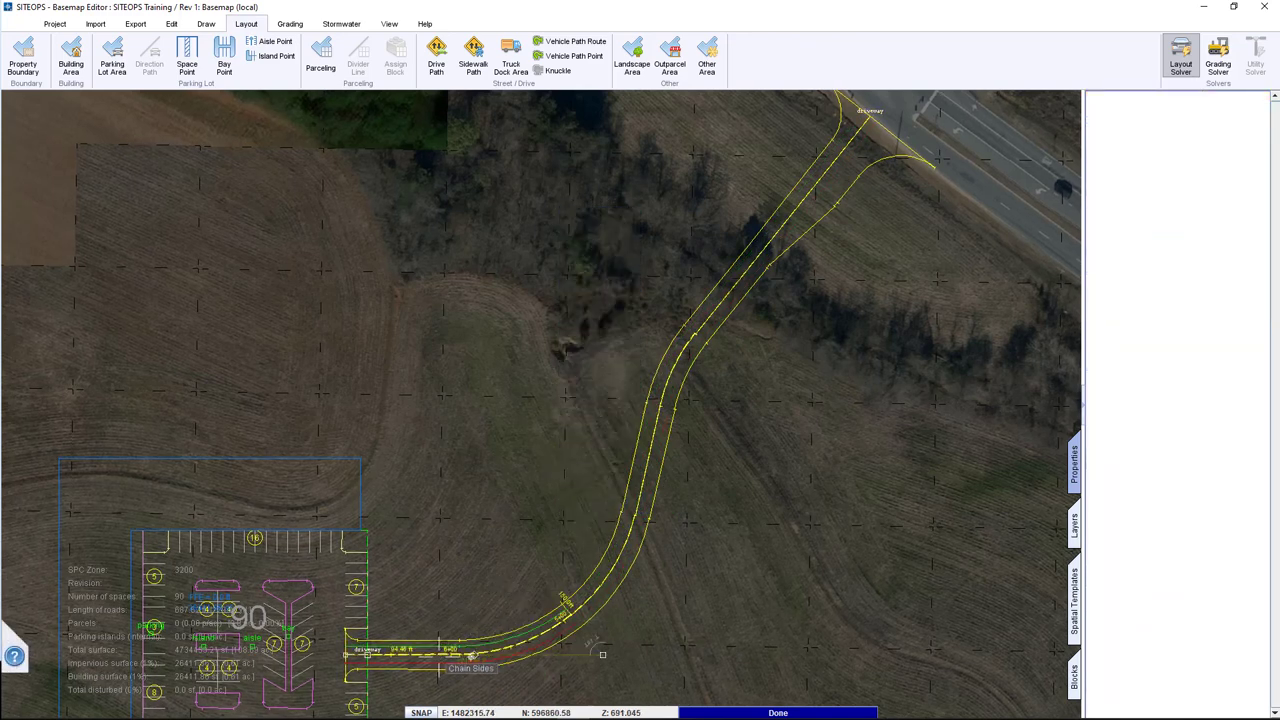
{"action": "left_click", "coordinate": [505, 649]}
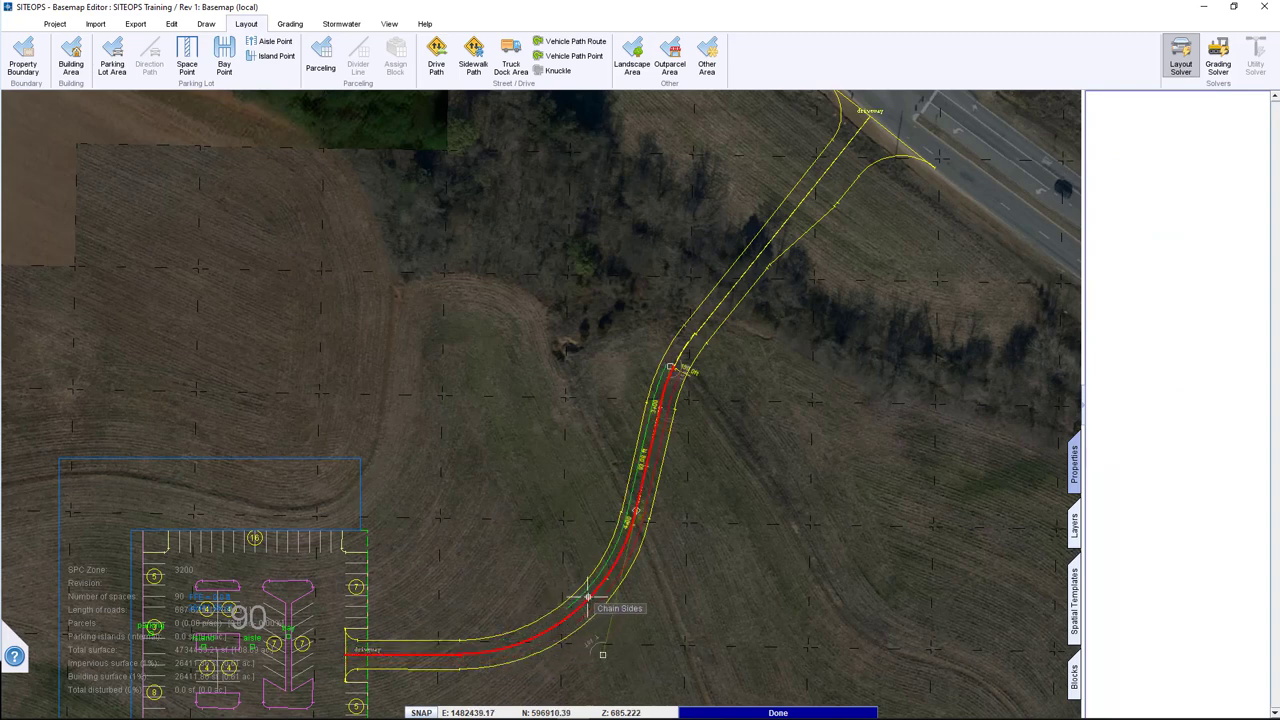
{"action": "right_click", "coordinate": [532, 637]}
{"action": "left_click", "coordinate": [569, 449]}
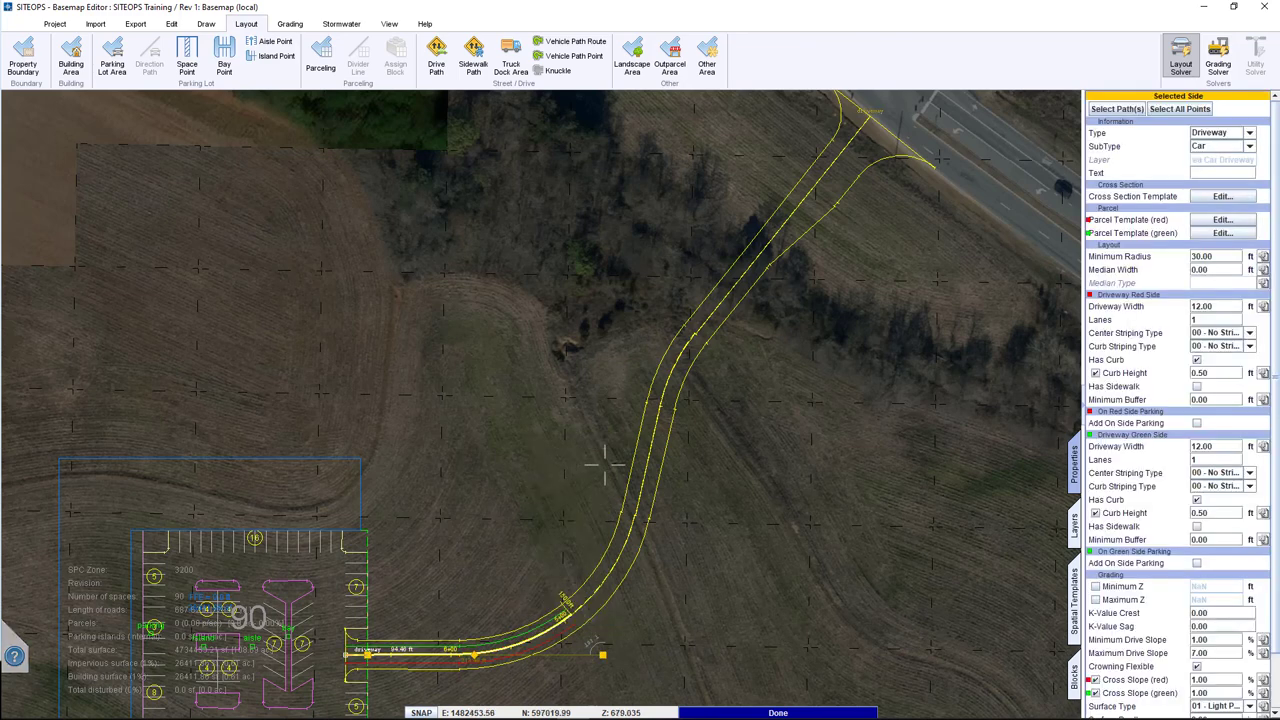
Try on-side parking on the red side of the driveway segment at the parking lot, and remove it again.
{"action": "left_click", "coordinate": [1197, 423]}
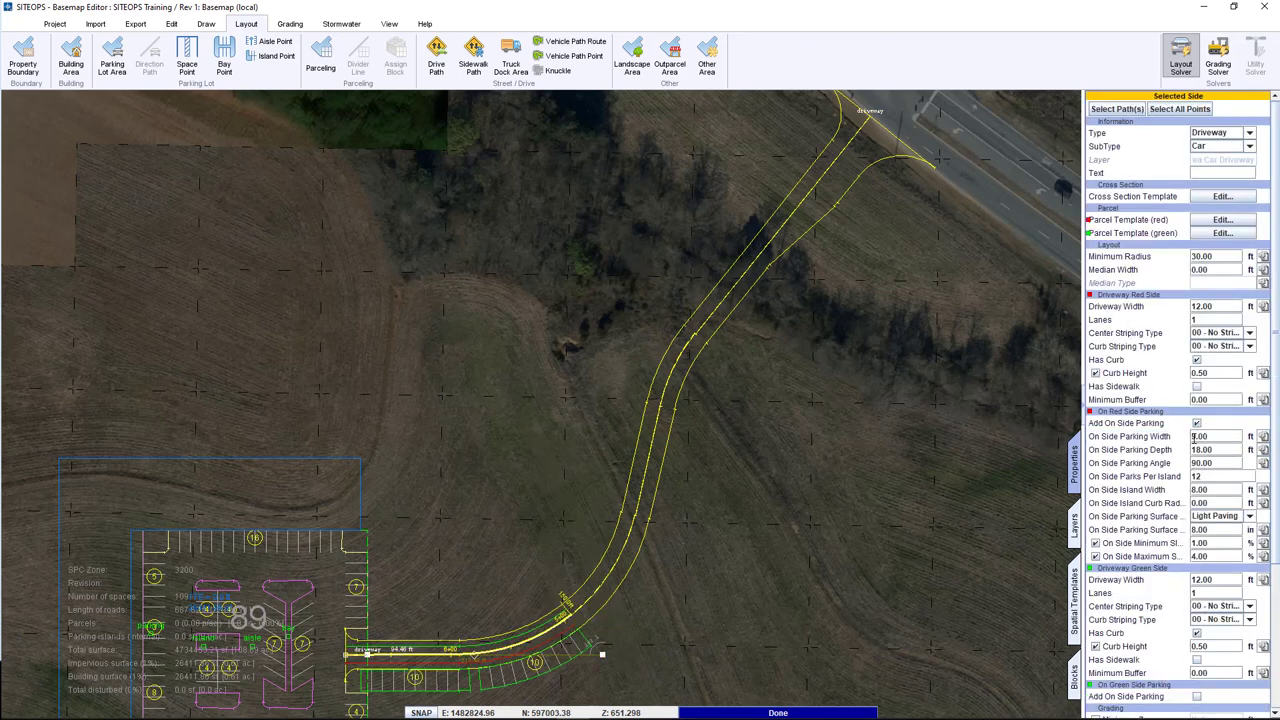
{"action": "left_click", "coordinate": [1197, 423]}
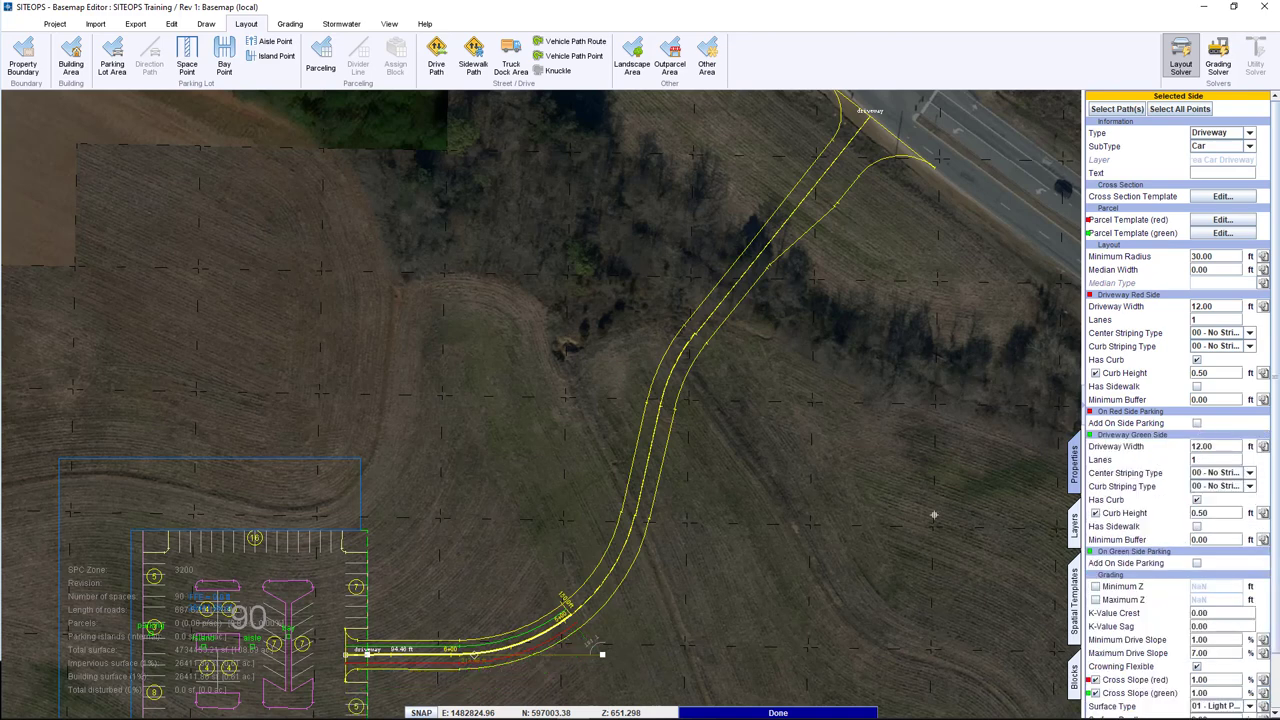
{"action": "left_click", "coordinate": [828, 514]}
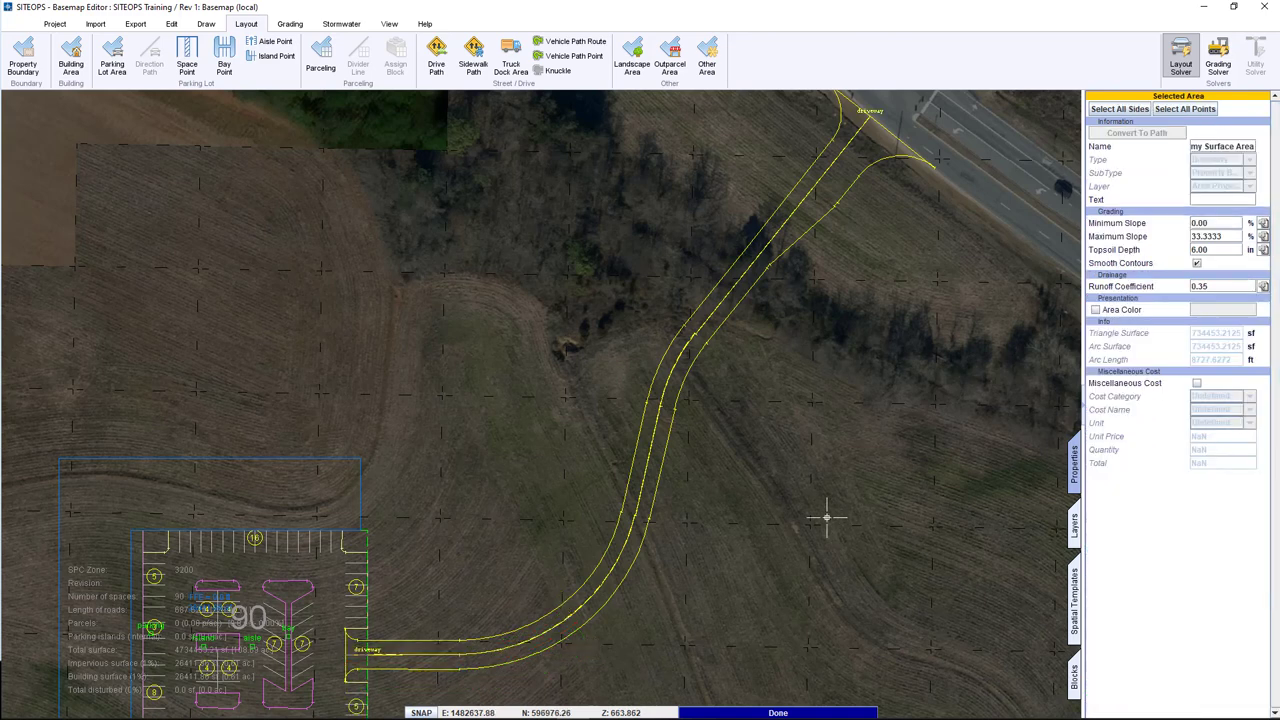
Add a sidewalk to the red side along all sides of the driveway.
{"action": "left_click", "coordinate": [640, 515]}
{"action": "left_click", "coordinate": [650, 490]}
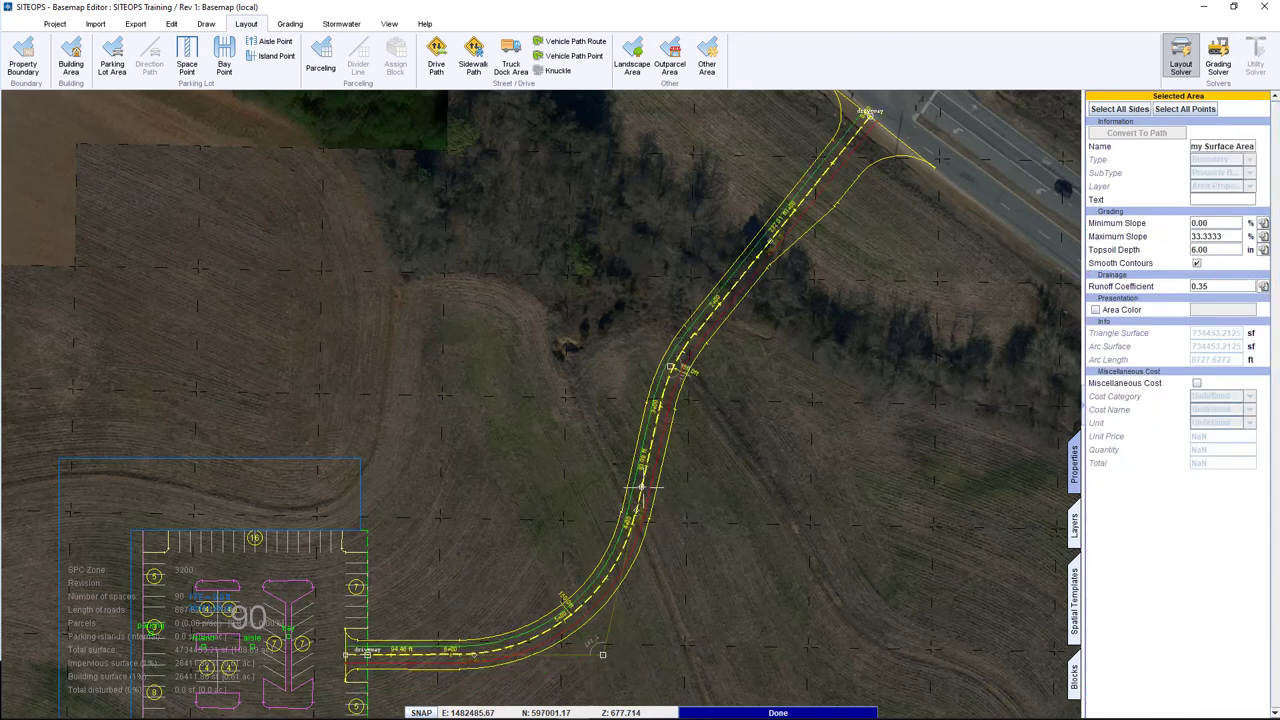
{"action": "left_click", "coordinate": [643, 498]}
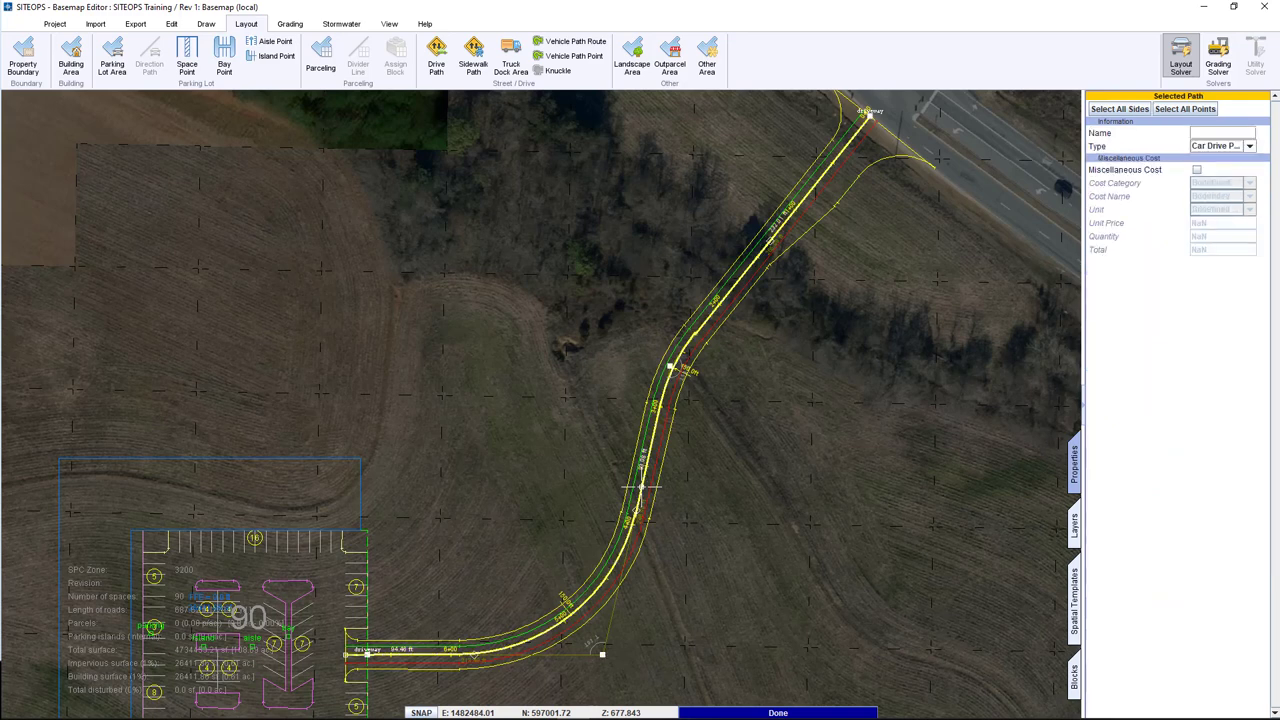
{"action": "left_click", "coordinate": [1119, 109]}
{"action": "scroll", "coordinate": [1165, 453], "scroll_direction": "down", "scroll_amount": 1}
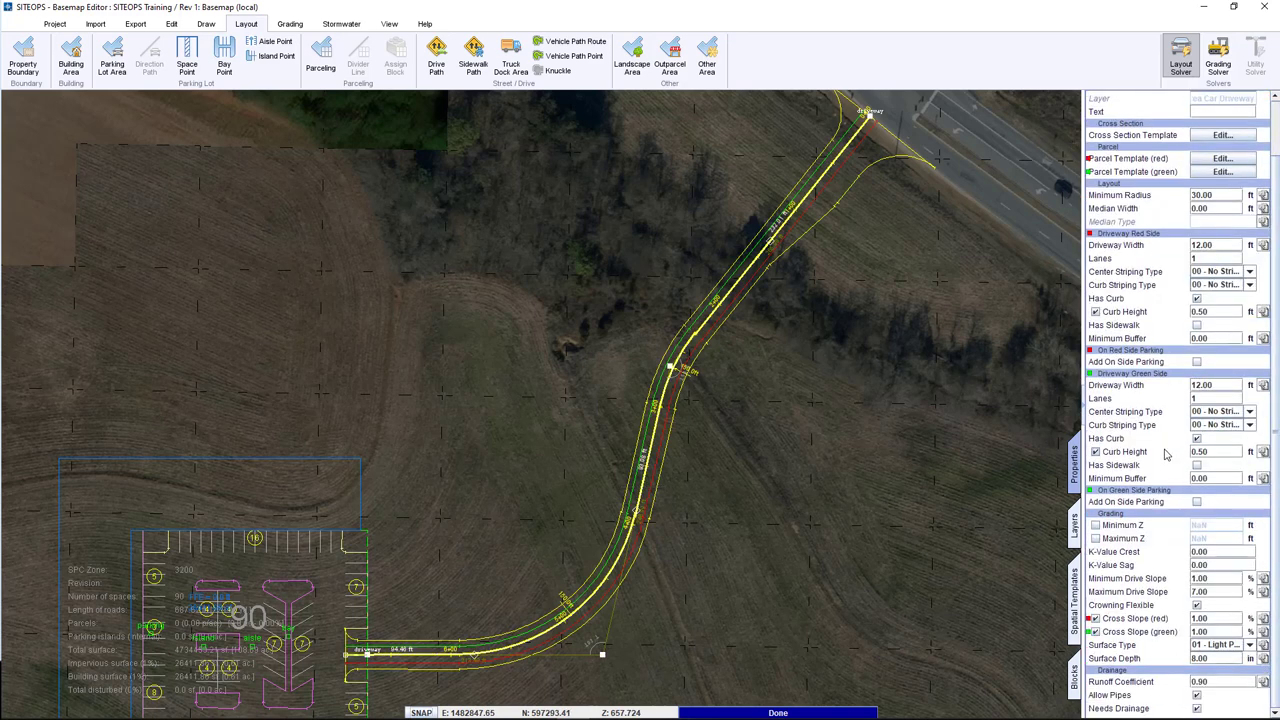
{"action": "left_click", "coordinate": [1197, 325]}
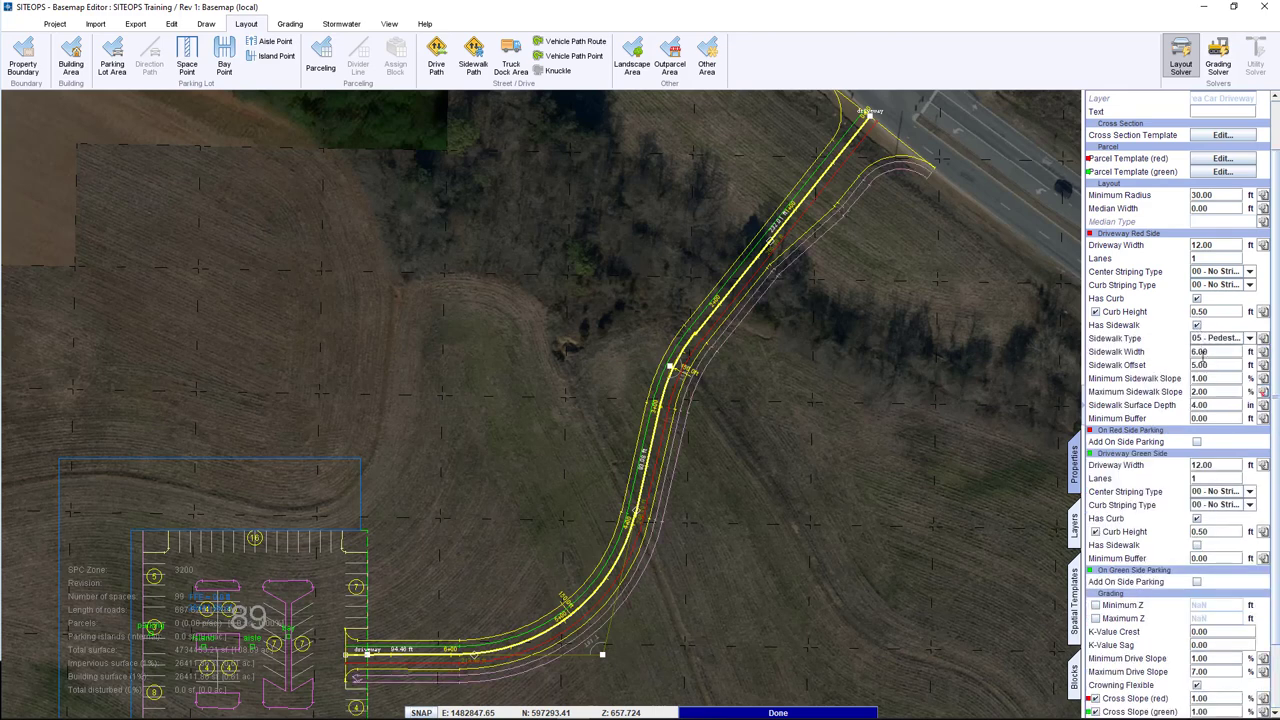
Try on-side parking on the driveway's green side, remove it, and give that side a sidewalk instead.
{"action": "left_click", "coordinate": [1197, 582]}
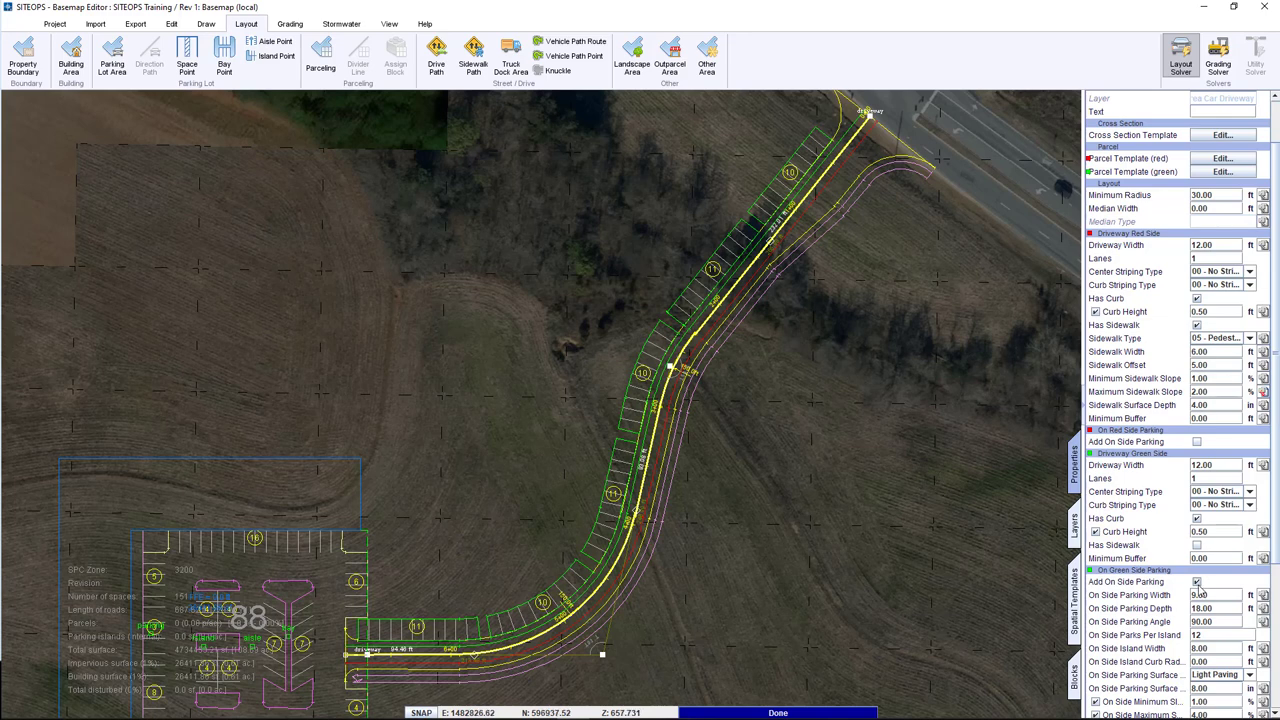
{"action": "left_click", "coordinate": [1197, 582]}
{"action": "scroll", "coordinate": [1198, 586], "scroll_direction": "down", "scroll_amount": 1}
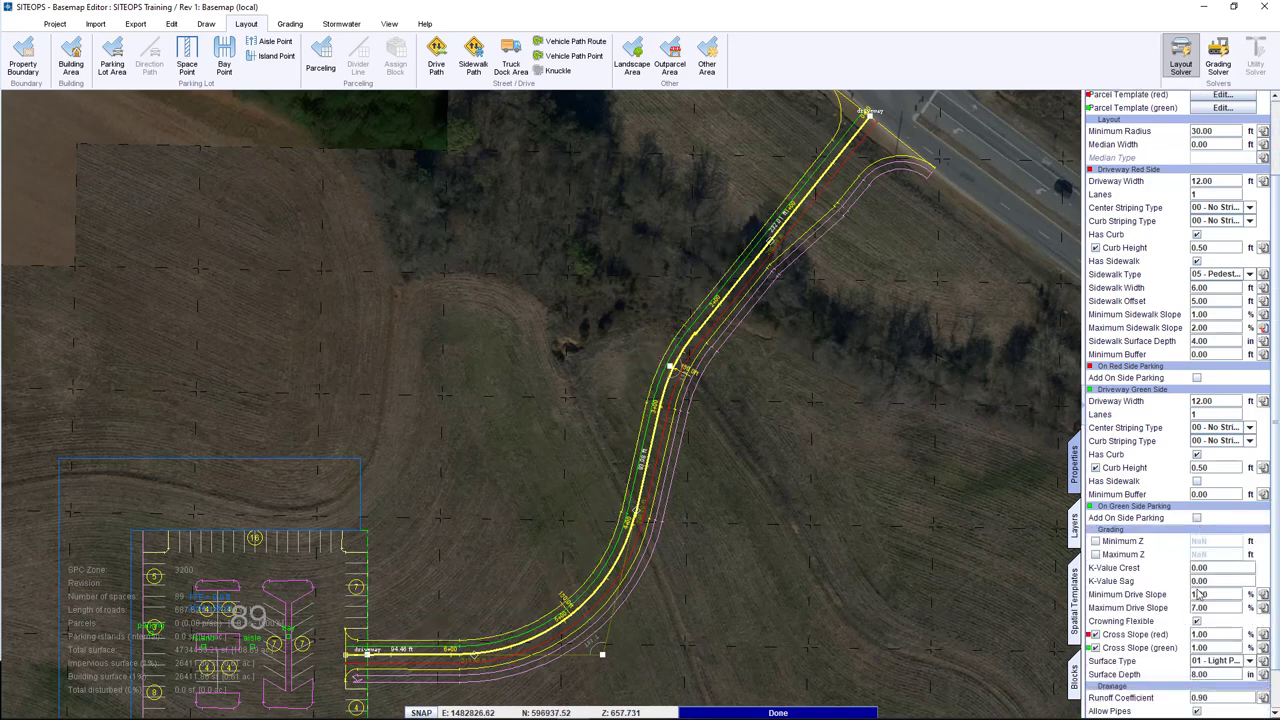
{"action": "left_click", "coordinate": [1197, 481]}
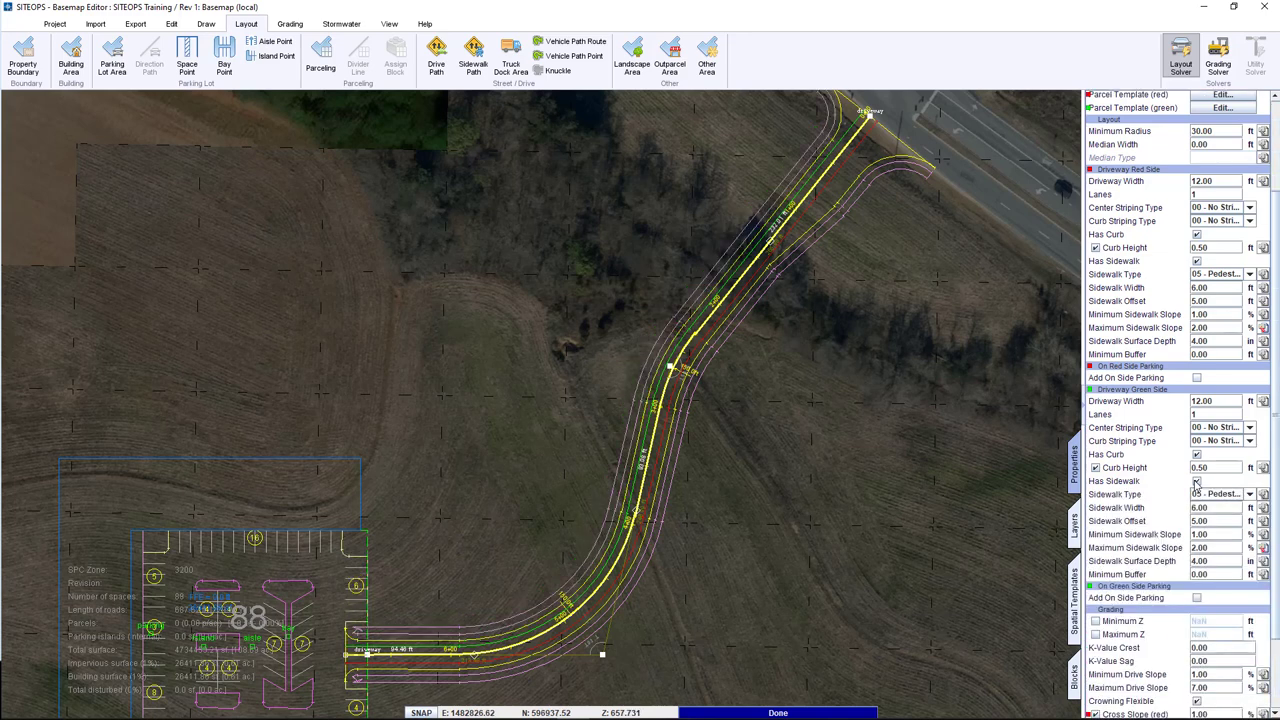
{"action": "scroll", "coordinate": [909, 481], "scroll_direction": "up", "scroll_amount": 2}
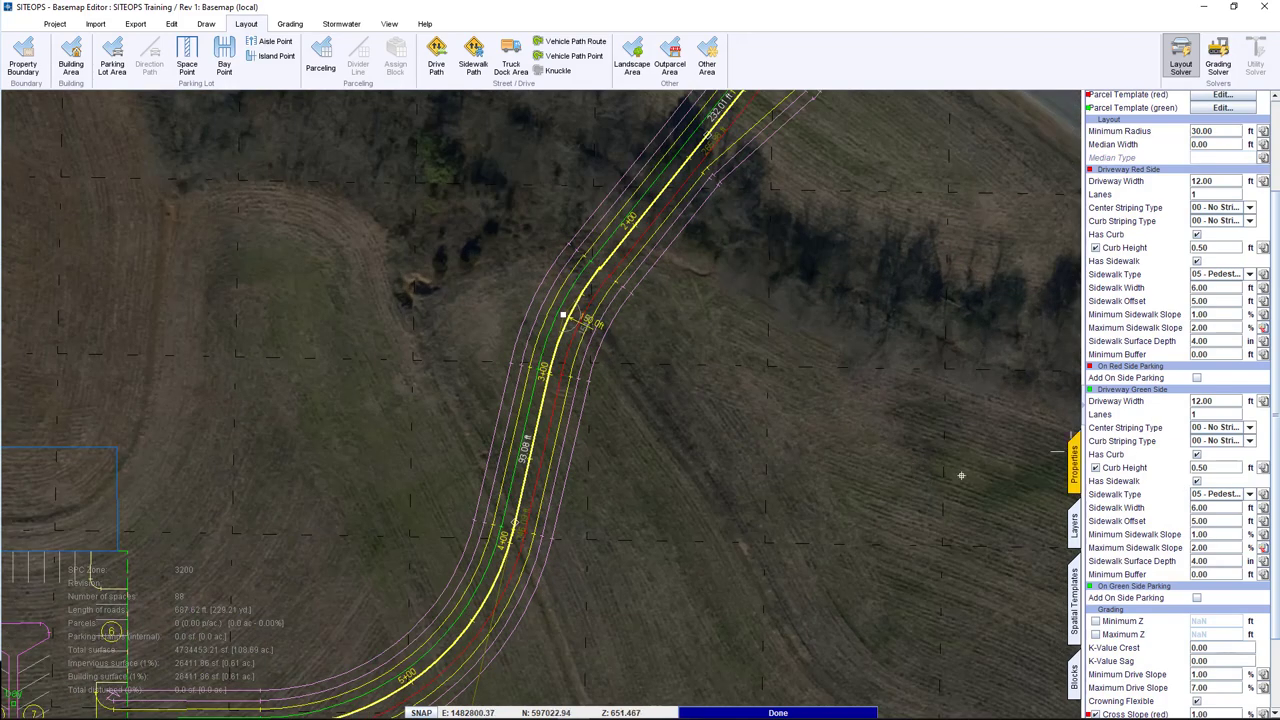
{"action": "middle_click_drag", "start_coordinate": [806, 206], "coordinate": [740, 484]}
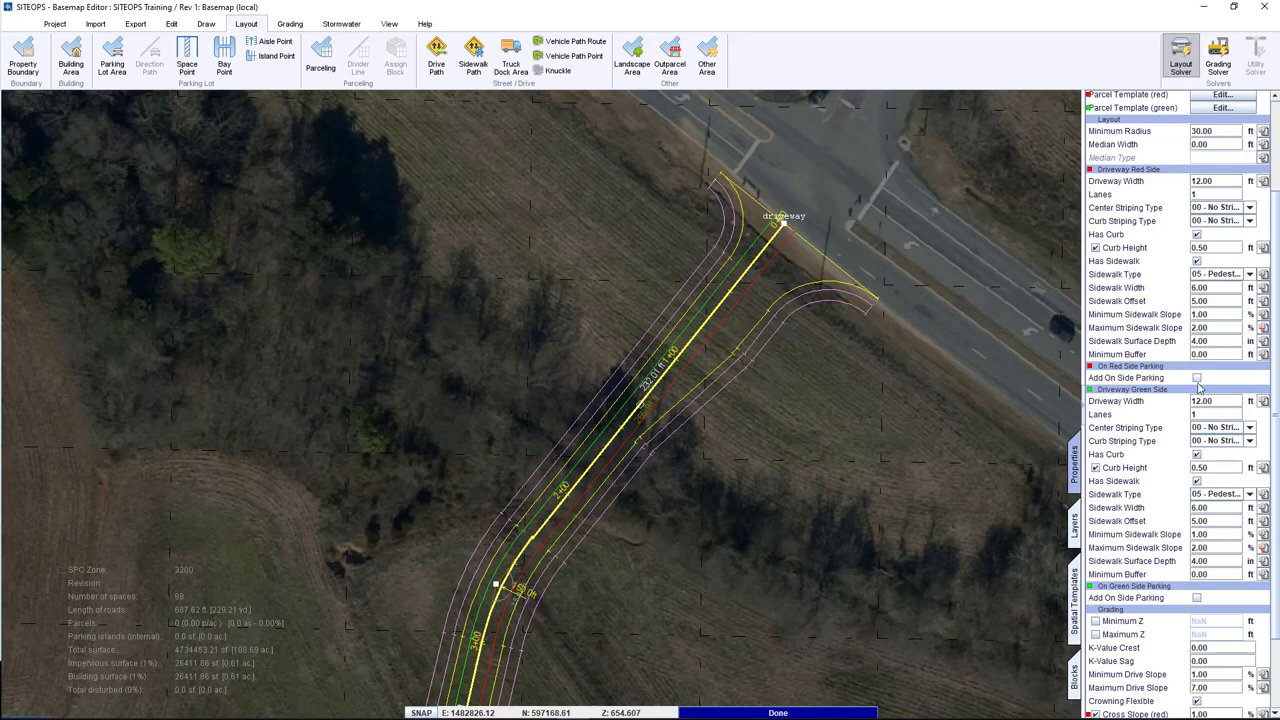
Save the driveway's cross section as a new template named Training and apply it to the driveway.
{"action": "scroll", "coordinate": [1199, 388], "scroll_direction": "up", "scroll_amount": 3}
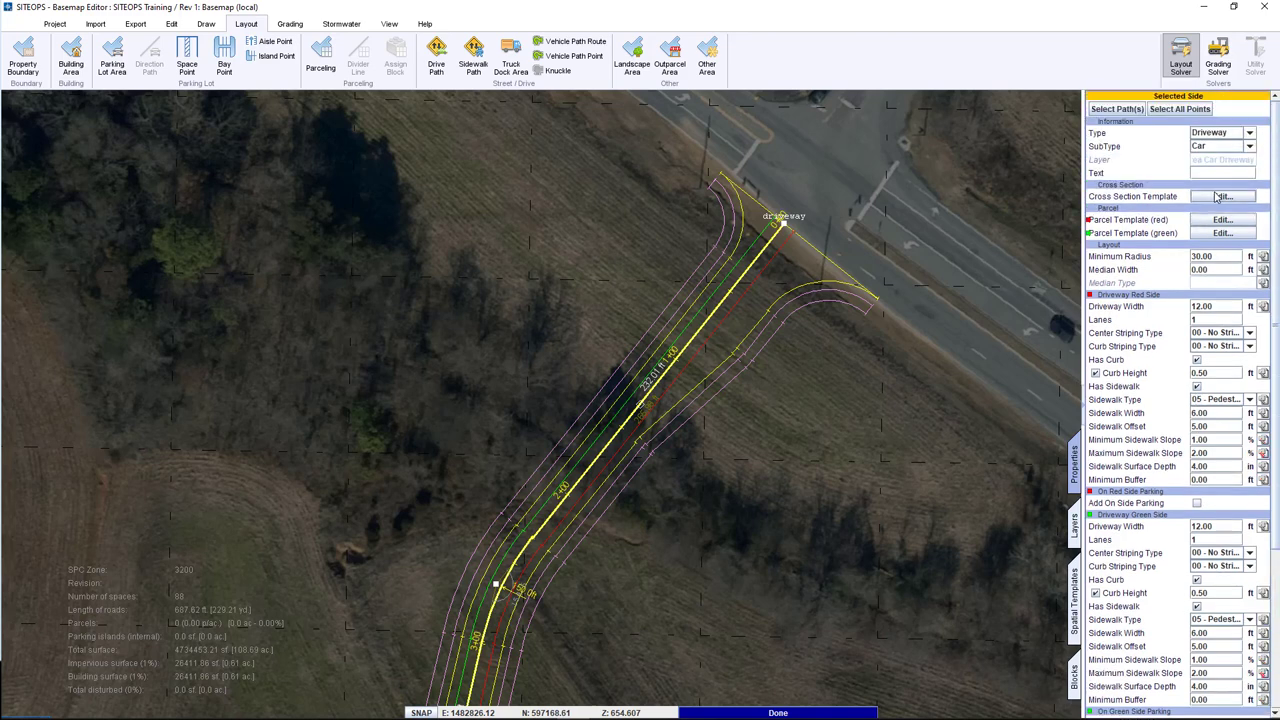
{"action": "left_click", "coordinate": [1217, 197]}
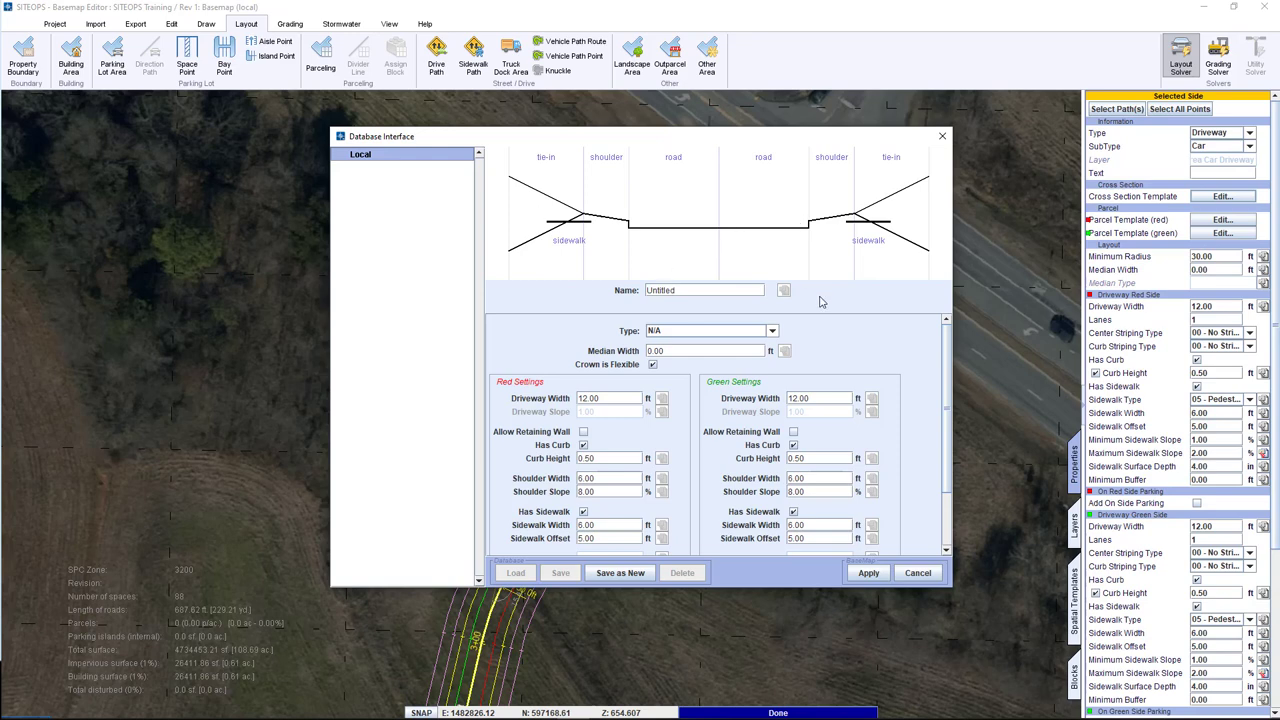
{"action": "left_click_drag", "start_coordinate": [706, 290], "coordinate": [588, 289]}
{"action": "type", "text": "Training"}
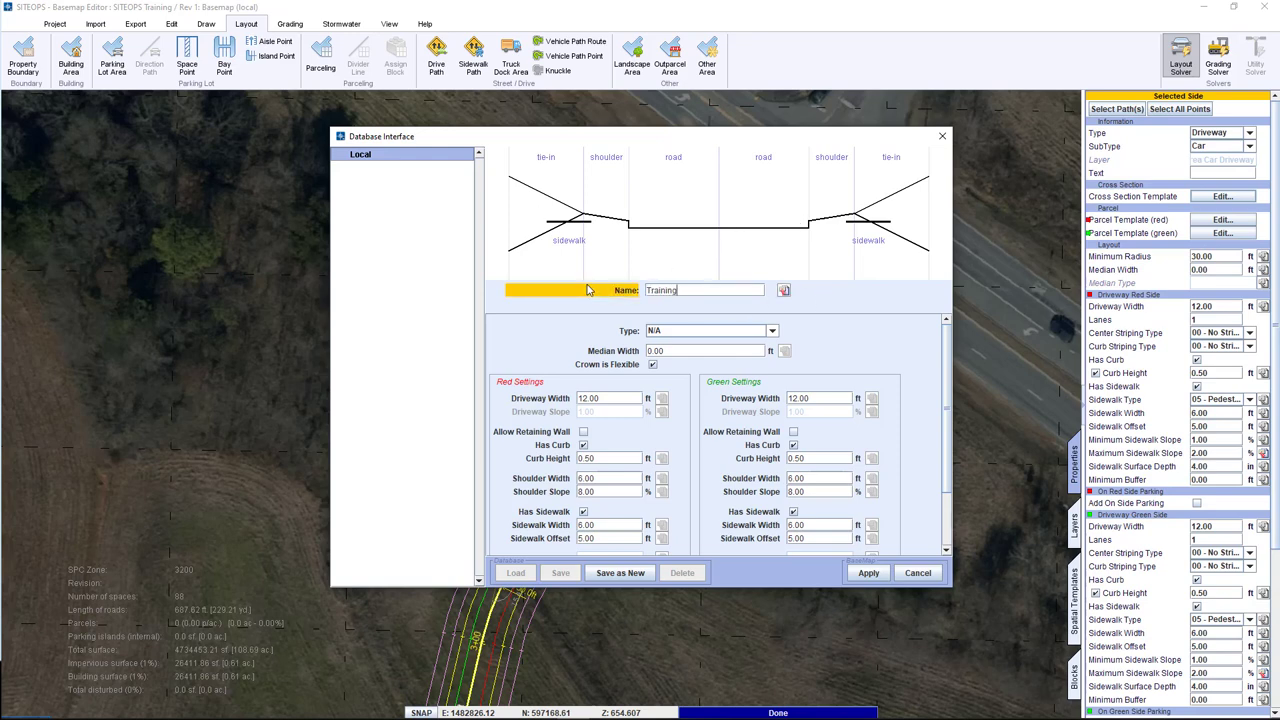
{"action": "scroll", "coordinate": [590, 430], "scroll_direction": "down", "scroll_amount": 2}
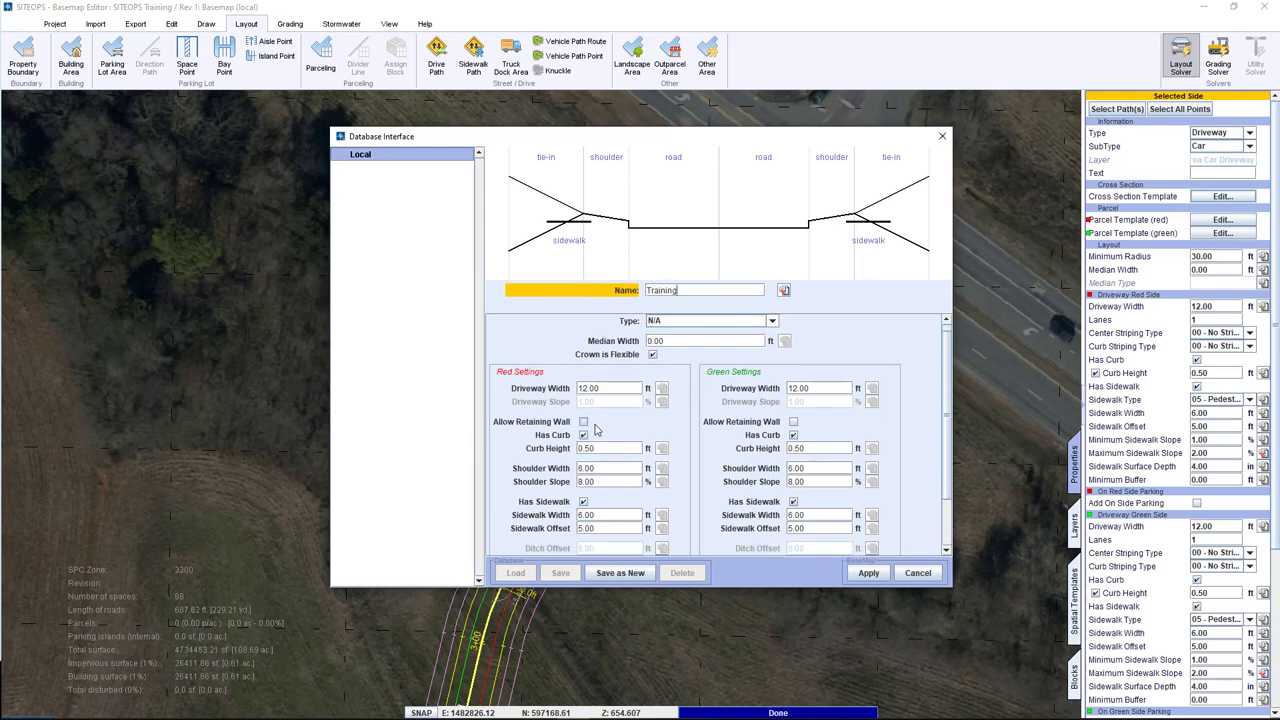
{"action": "left_click", "coordinate": [622, 572]}
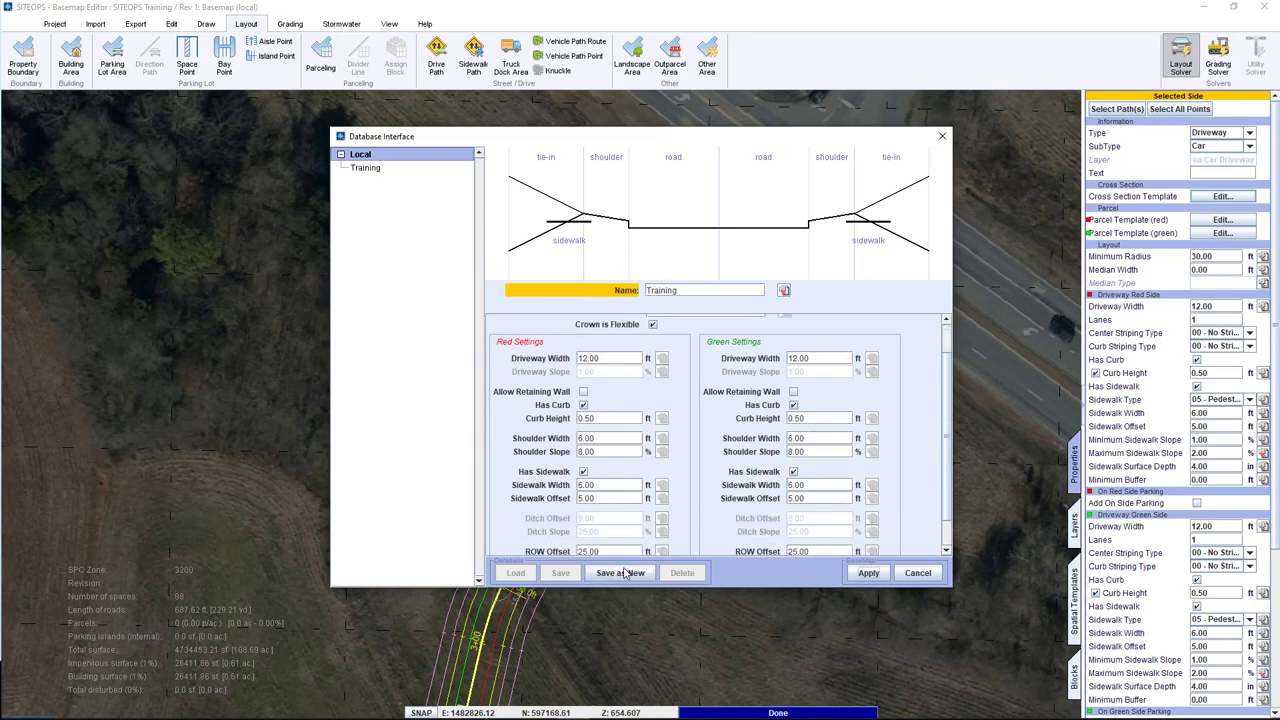
{"action": "left_click", "coordinate": [868, 572]}
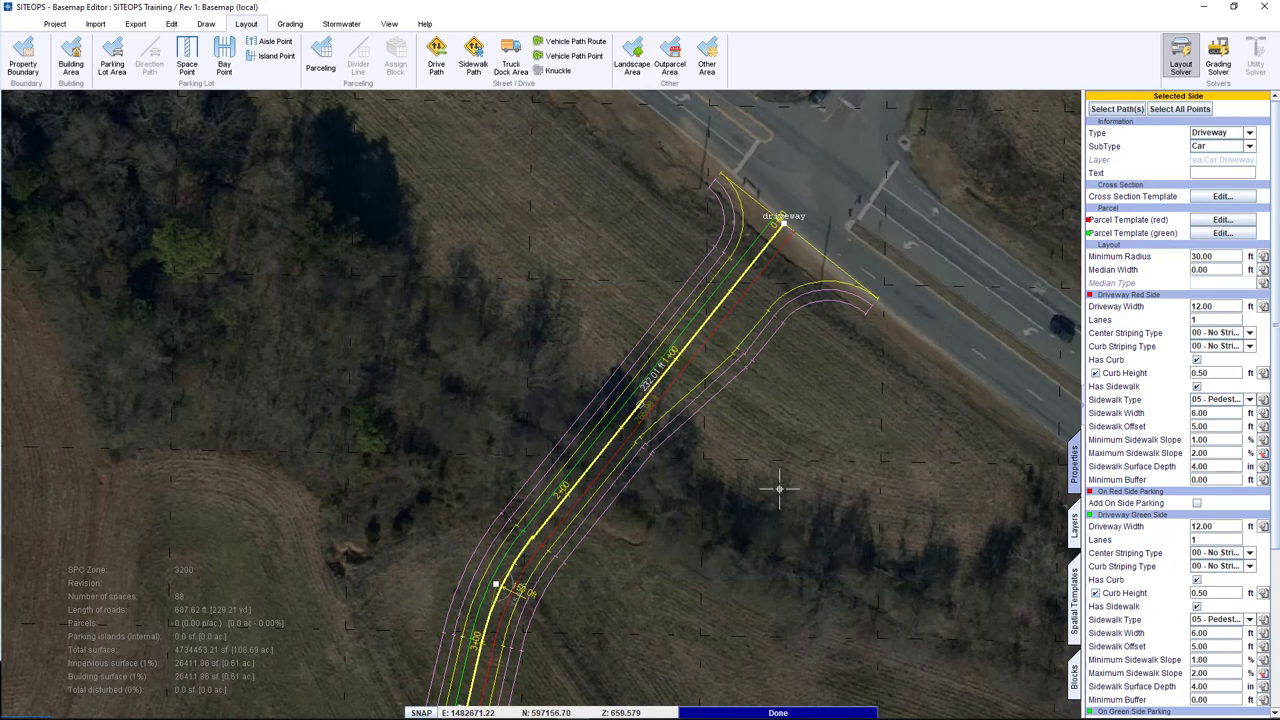
{"action": "scroll", "coordinate": [851, 568], "scroll_direction": "down", "scroll_amount": 2}
{"action": "left_click", "coordinate": [765, 505]}
Draw a second drive path from the middle of the driveway to the western road, with segments about 287, 785 and 134 ft long.
{"action": "scroll", "coordinate": [763, 506], "scroll_direction": "down", "scroll_amount": 1}
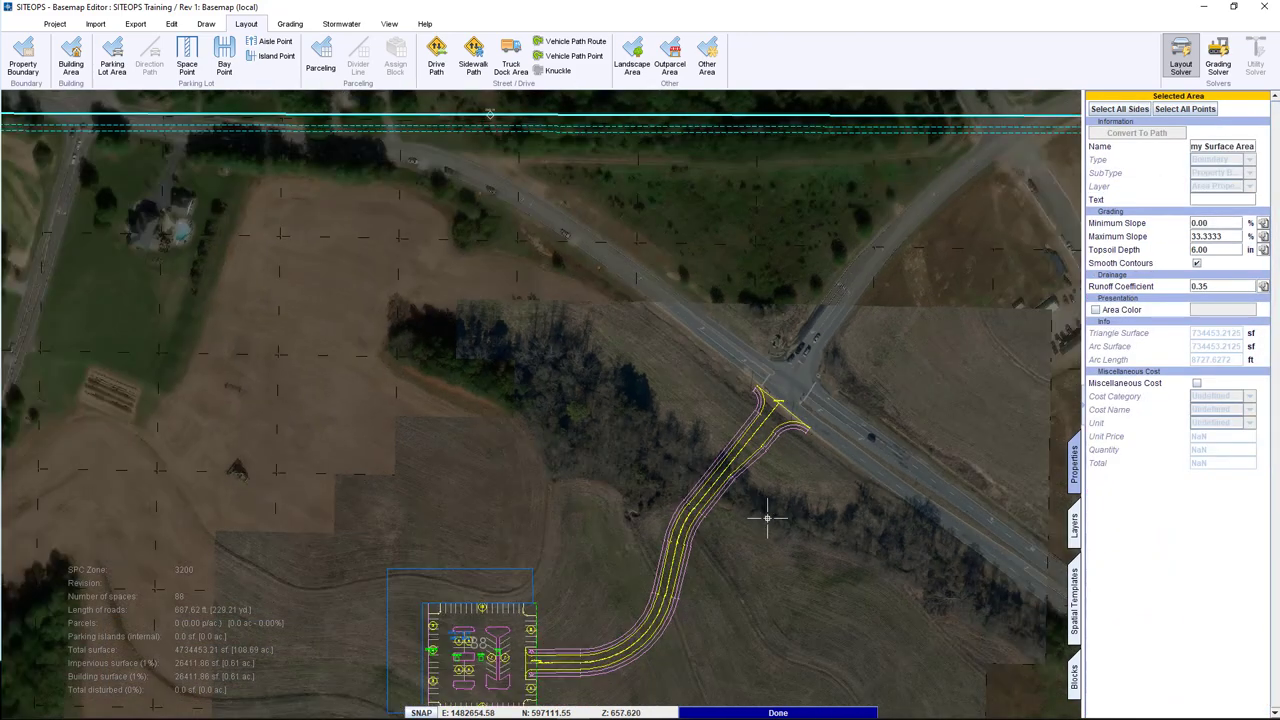
{"action": "scroll", "coordinate": [763, 517], "scroll_direction": "up", "scroll_amount": 1}
{"action": "middle_click_drag", "start_coordinate": [762, 542], "coordinate": [862, 403]}
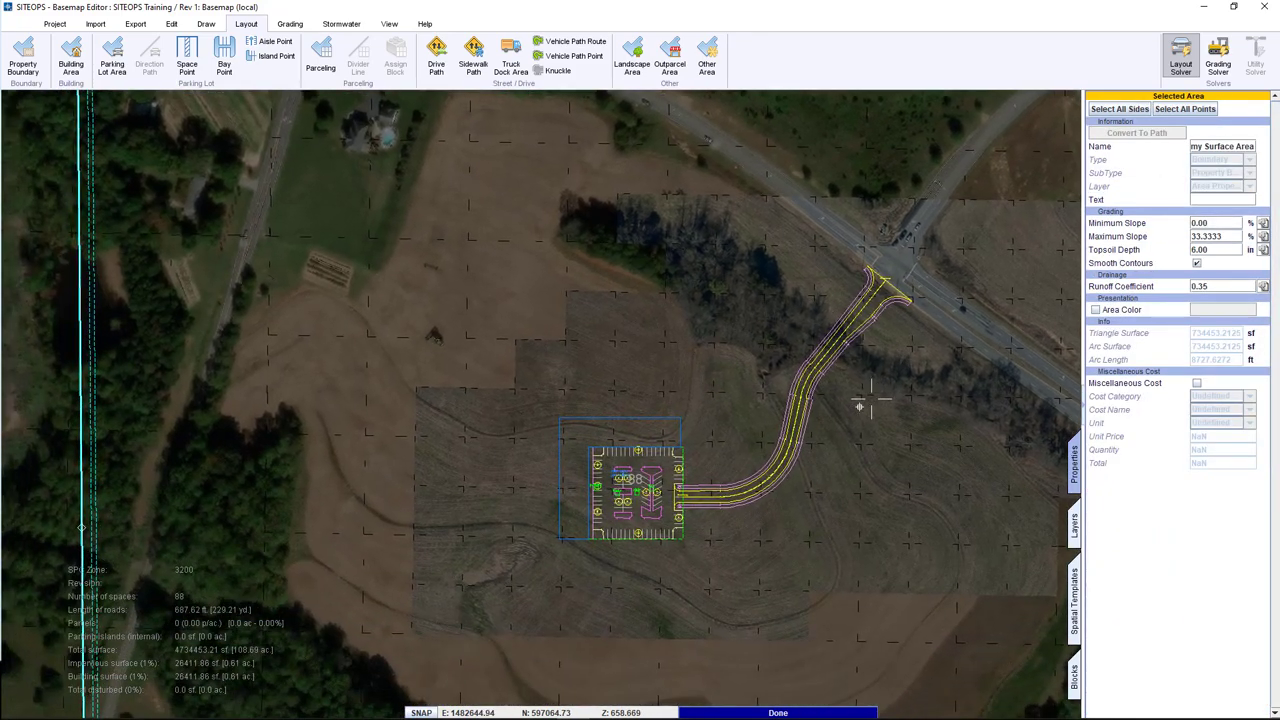
{"action": "key", "text": "d"}
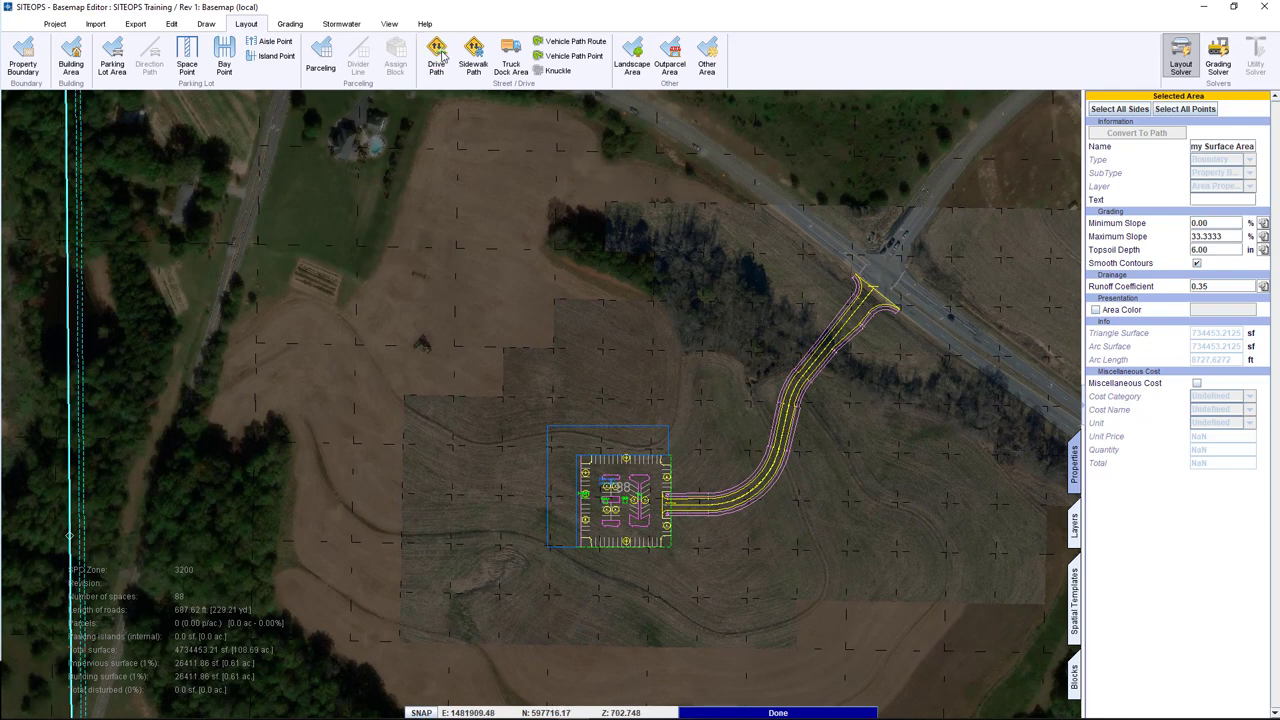
{"action": "key", "text": "Escape"}
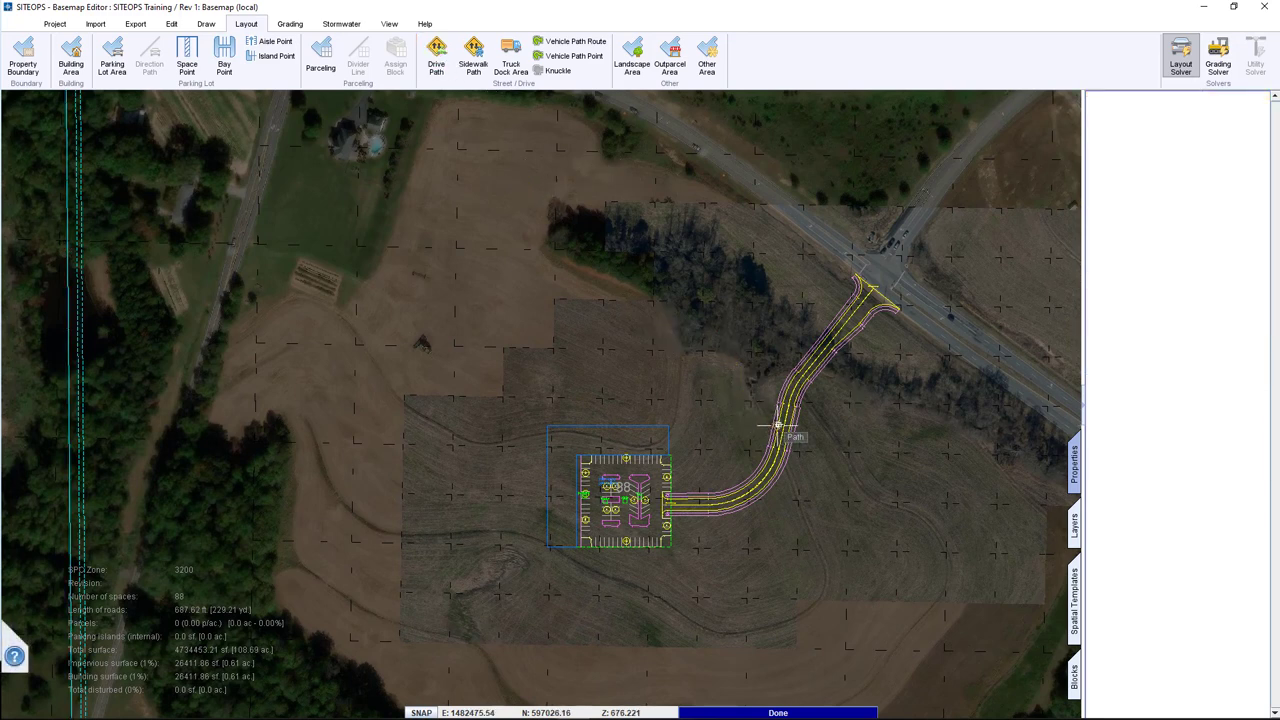
{"action": "left_click", "coordinate": [783, 424]}
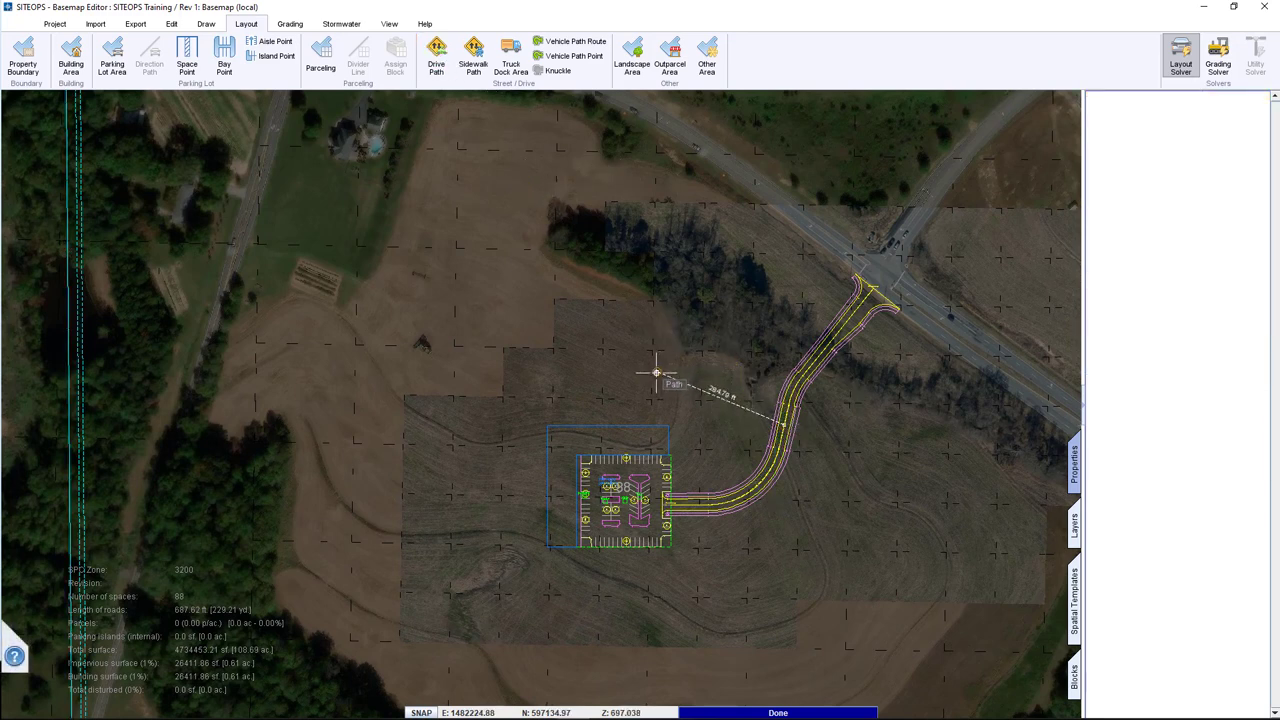
{"action": "left_click", "coordinate": [657, 372]}
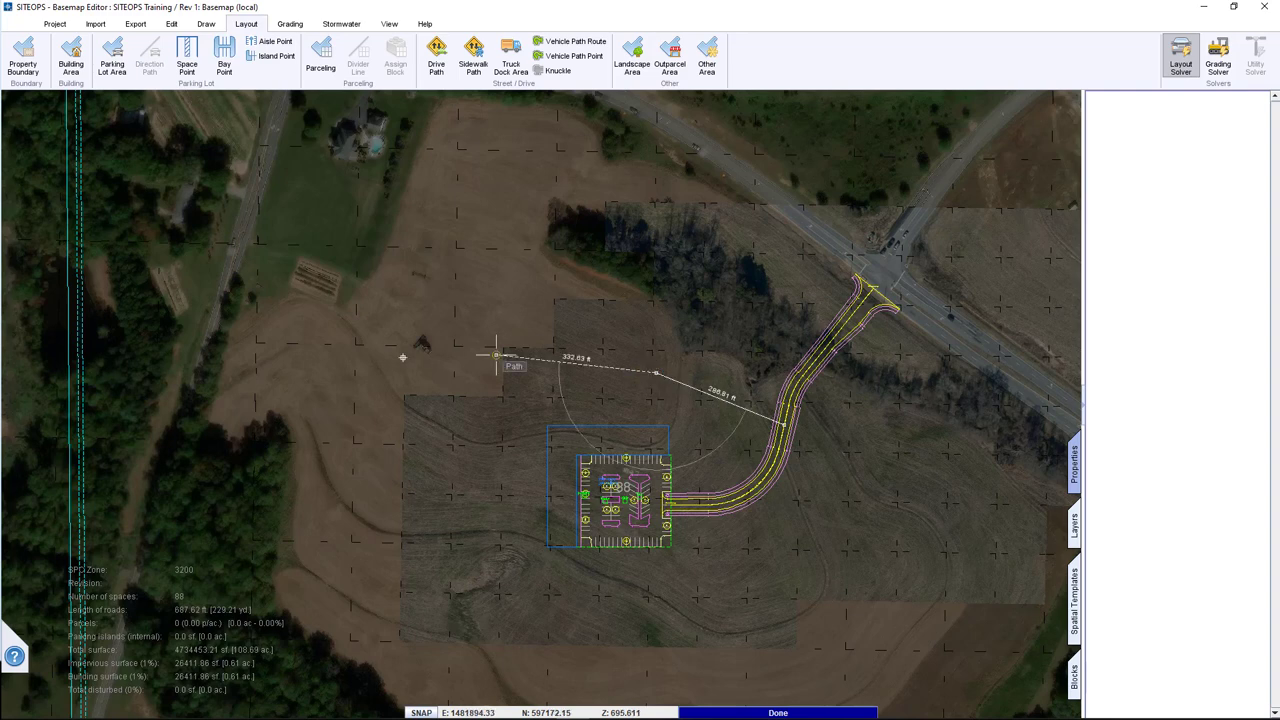
{"action": "left_click", "coordinate": [278, 362]}
{"action": "left_click", "coordinate": [214, 342]}
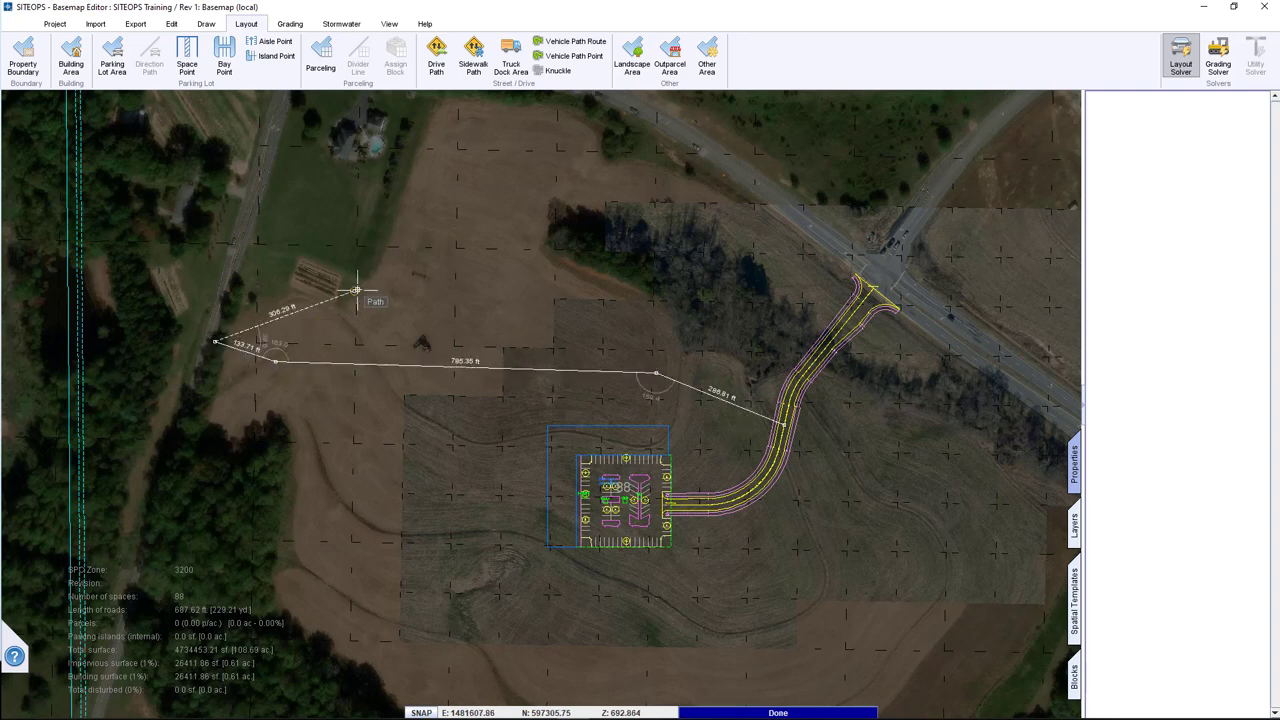
{"action": "right_click", "coordinate": [357, 290]}
{"action": "left_click", "coordinate": [400, 306]}
{"action": "left_click", "coordinate": [623, 266]}
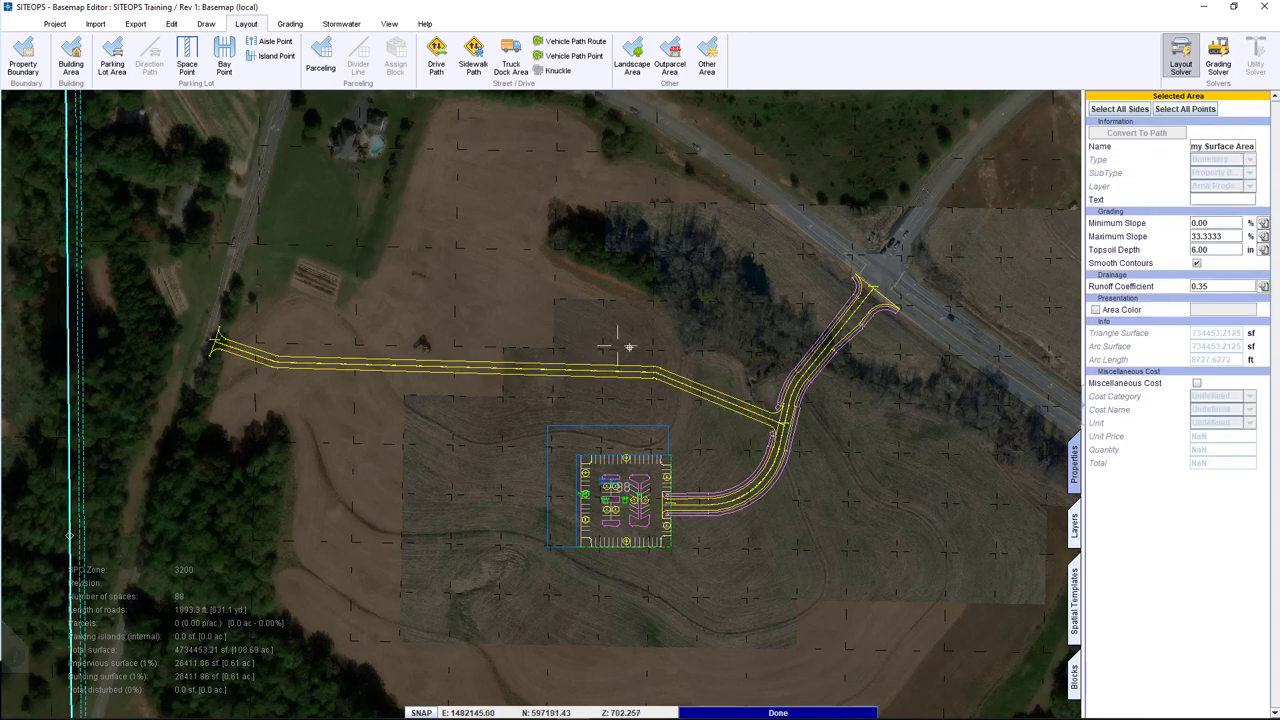
Apply the Training cross section template to all sides of the new western drive path.
{"action": "scroll", "coordinate": [634, 351], "scroll_direction": "up", "scroll_amount": 3}
{"action": "left_click", "coordinate": [737, 418]}
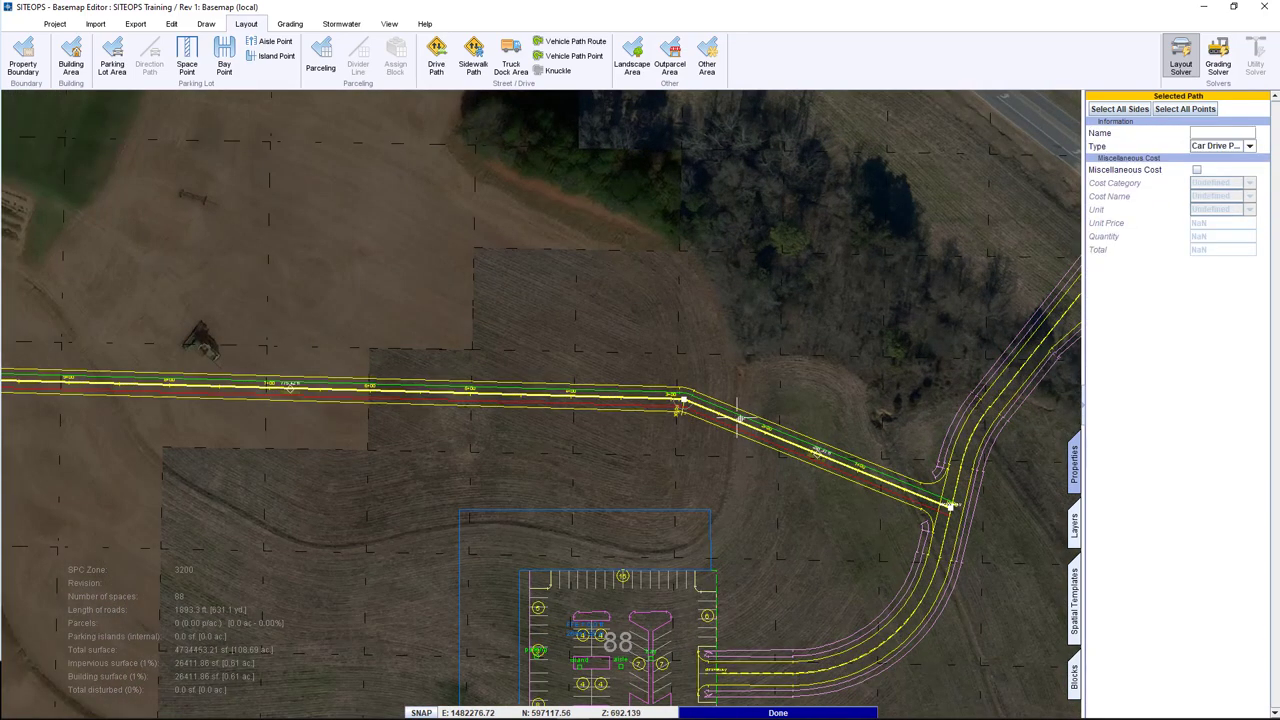
{"action": "left_click", "coordinate": [1120, 109]}
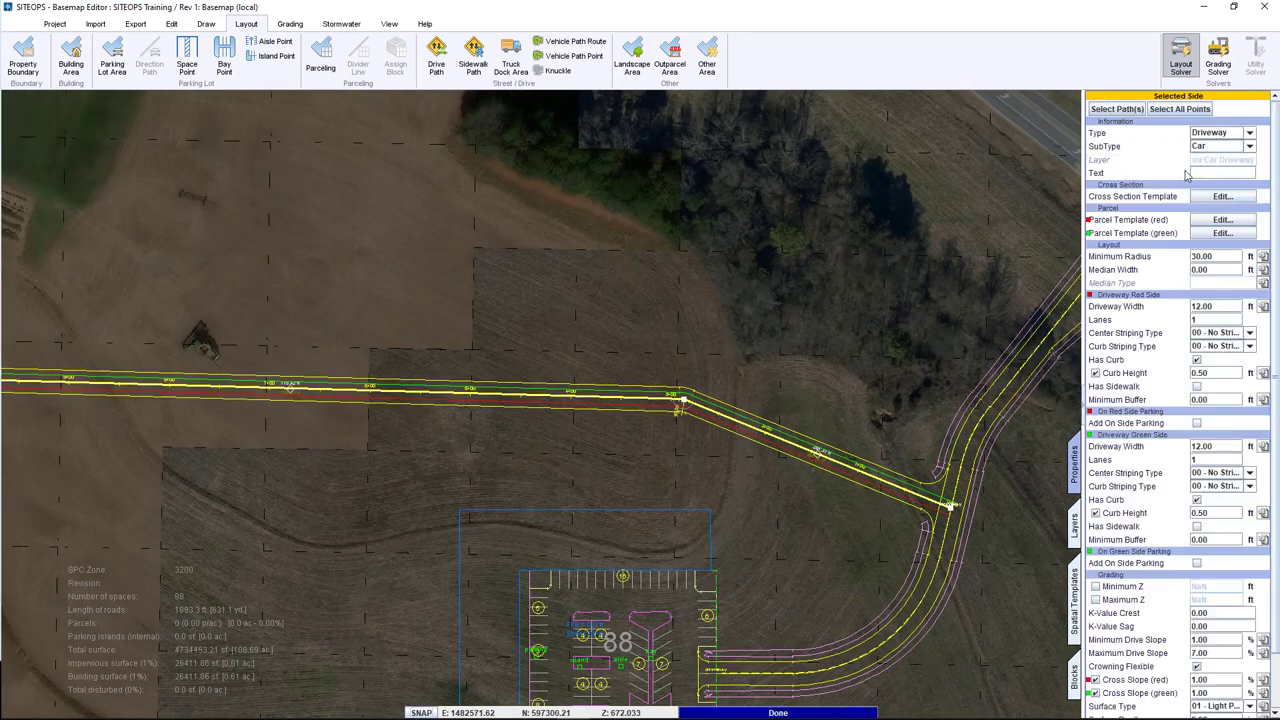
{"action": "left_click", "coordinate": [1222, 196]}
{"action": "left_click", "coordinate": [385, 168]}
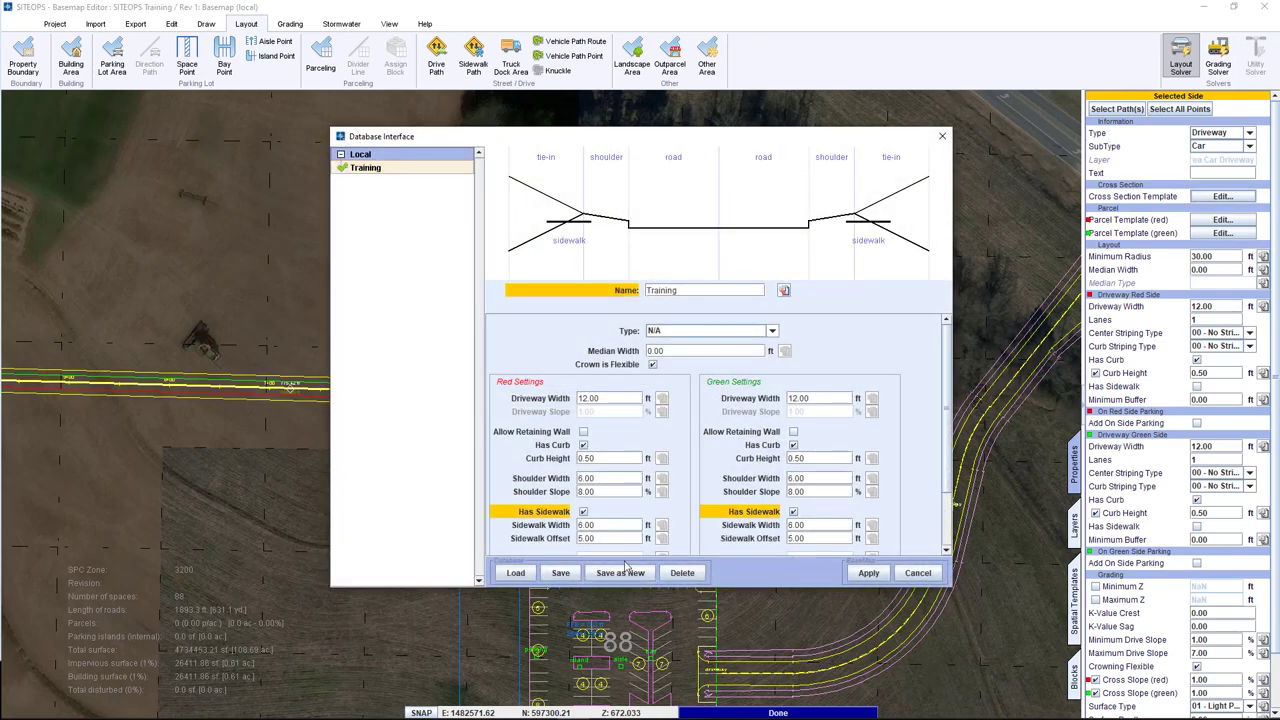
{"action": "left_click", "coordinate": [865, 575]}
{"action": "left_click", "coordinate": [806, 530]}
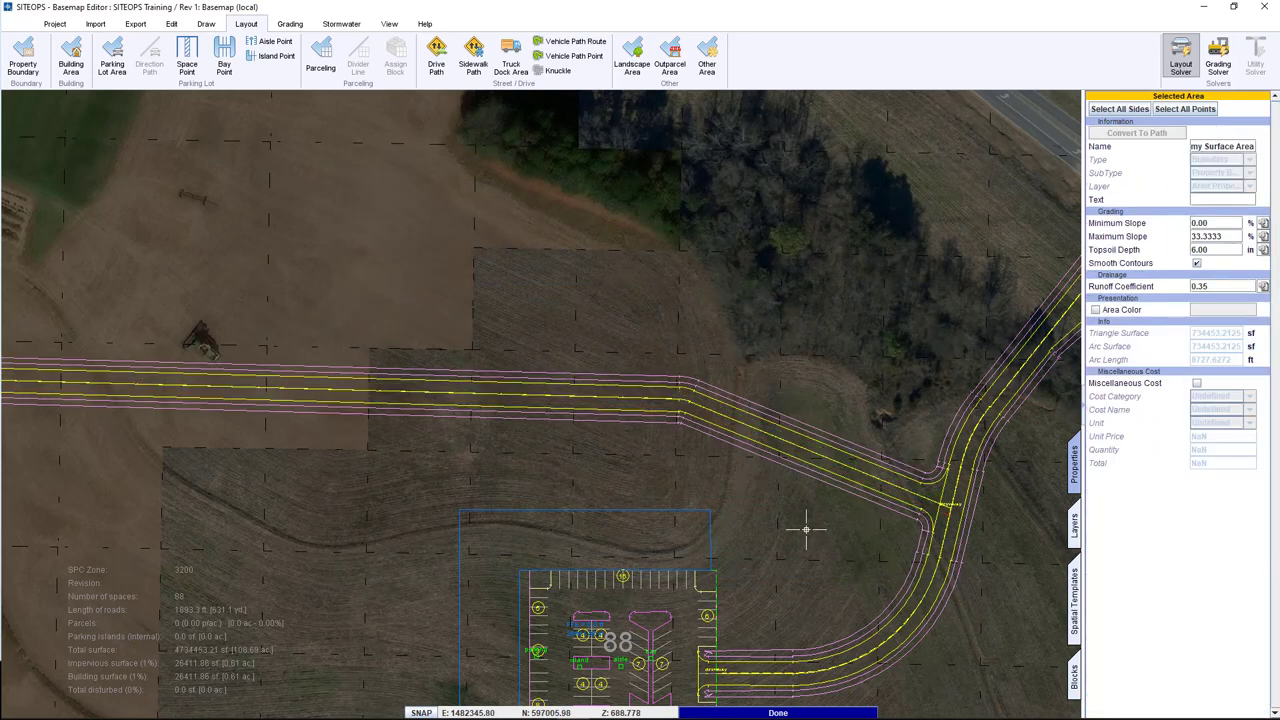
{"action": "scroll", "coordinate": [806, 530], "scroll_direction": "down", "scroll_amount": 2}
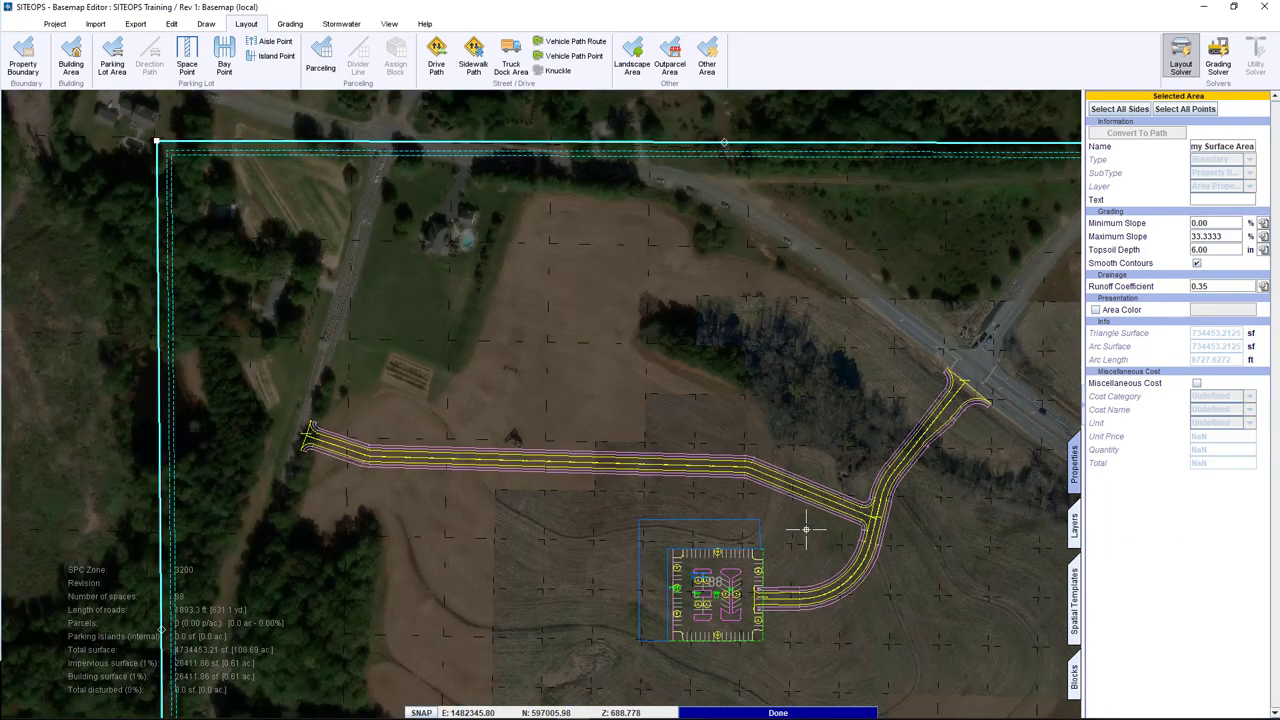
Delete the western drive path that branches off the middle of the driveway.
{"action": "left_click", "coordinate": [710, 463]}
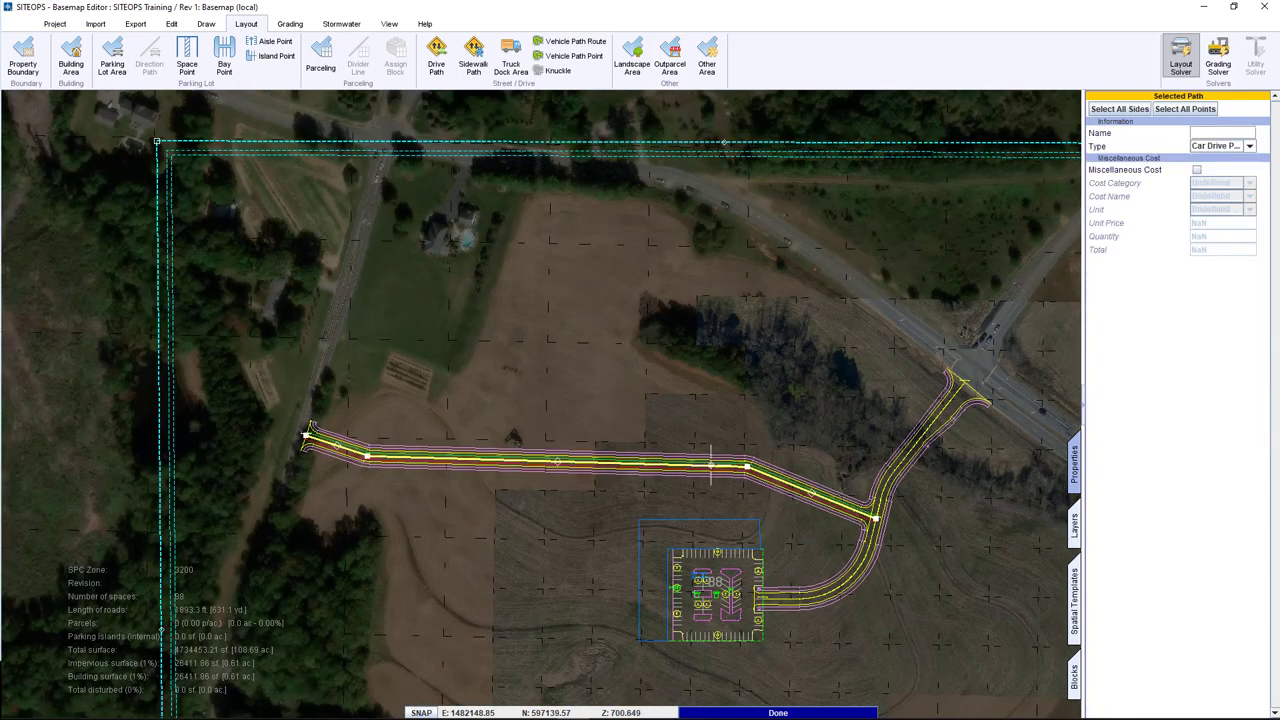
{"action": "key", "text": "Delete"}
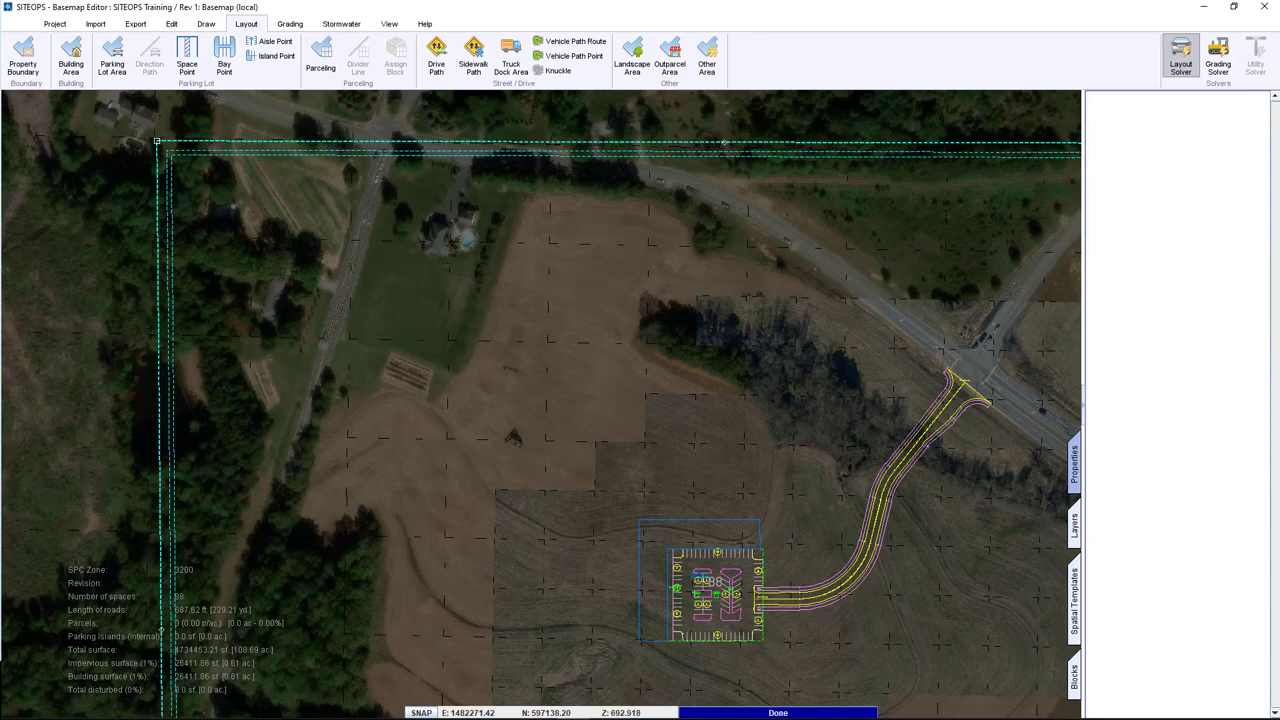
{"action": "left_click", "coordinate": [902, 588]}
{"action": "scroll", "coordinate": [935, 591], "scroll_direction": "up", "scroll_amount": 2}
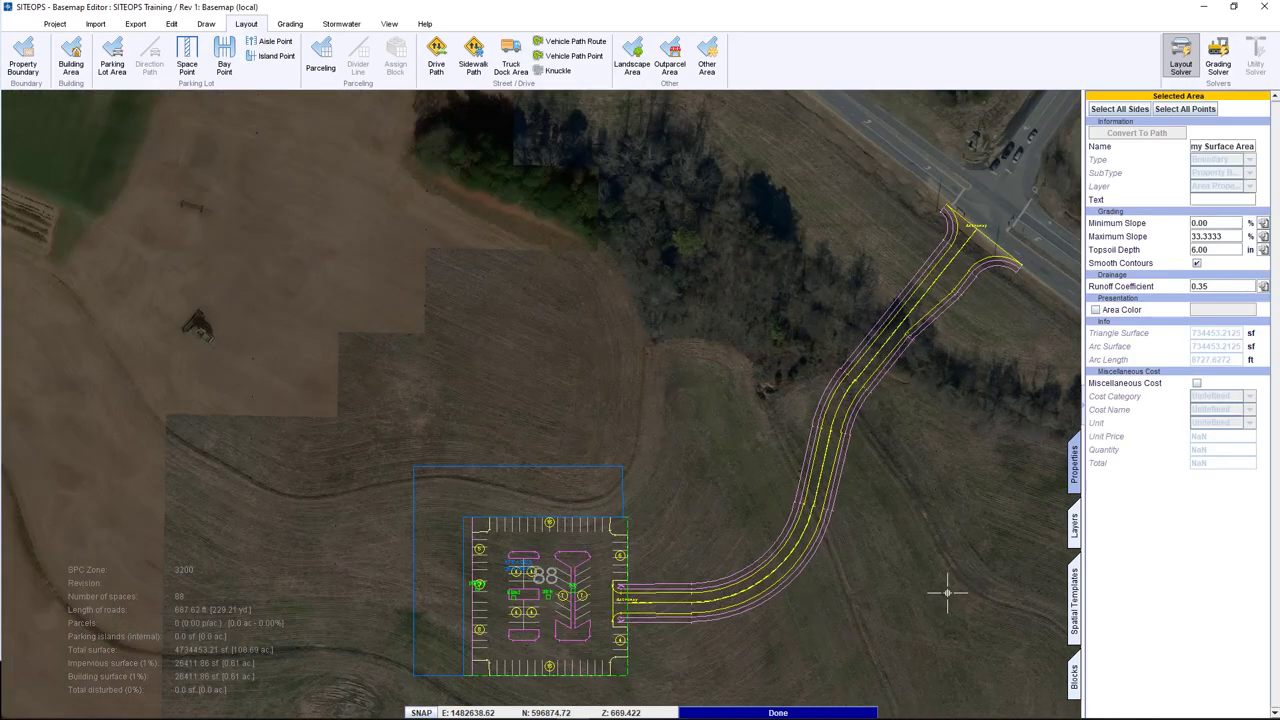
{"action": "middle_click_drag", "start_coordinate": [945, 562], "coordinate": [861, 517]}
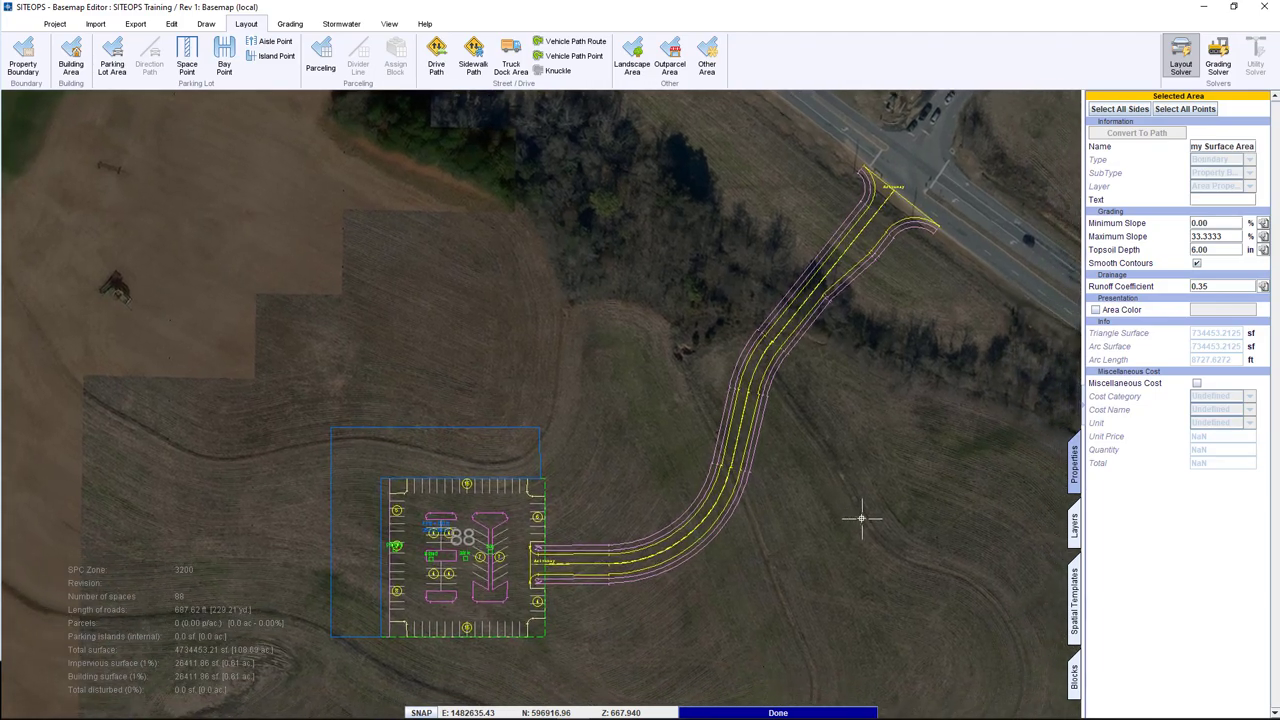
{"action": "left_click", "coordinate": [841, 408]}
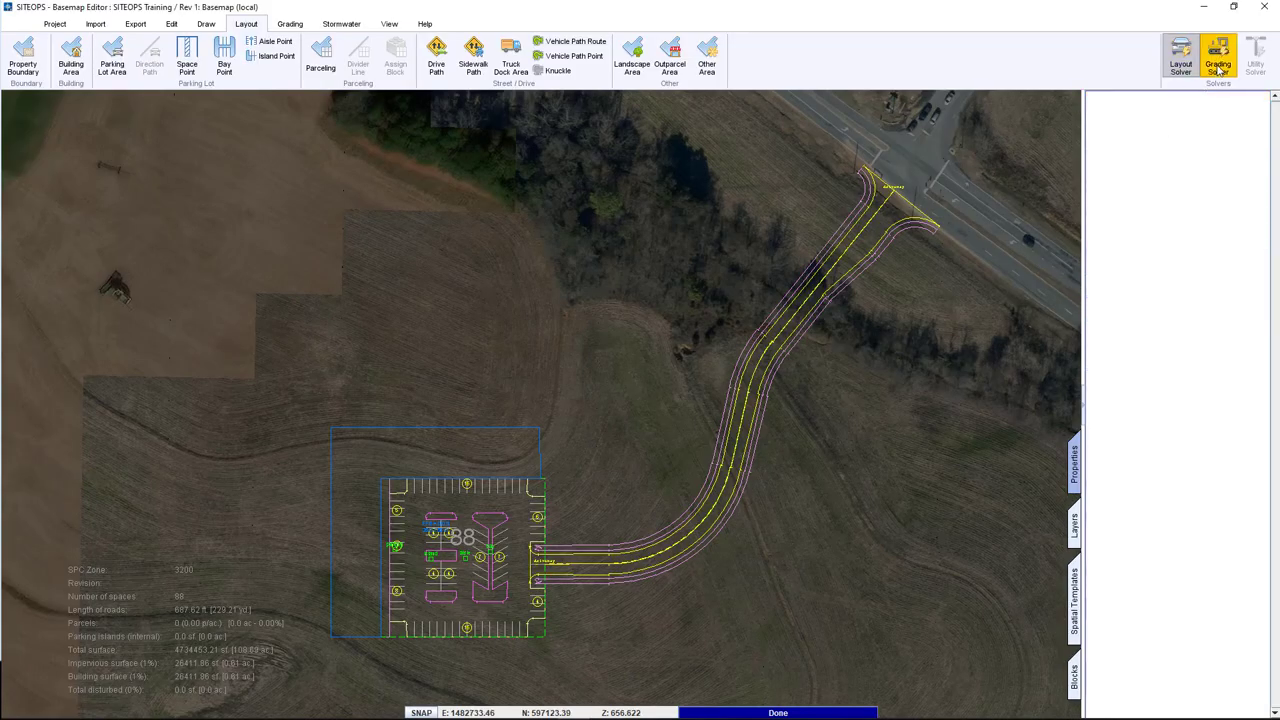
Set the K-Value Crest and K-Value Sag to 20 for all sides of the remaining driveway.
{"action": "left_click", "coordinate": [737, 431]}
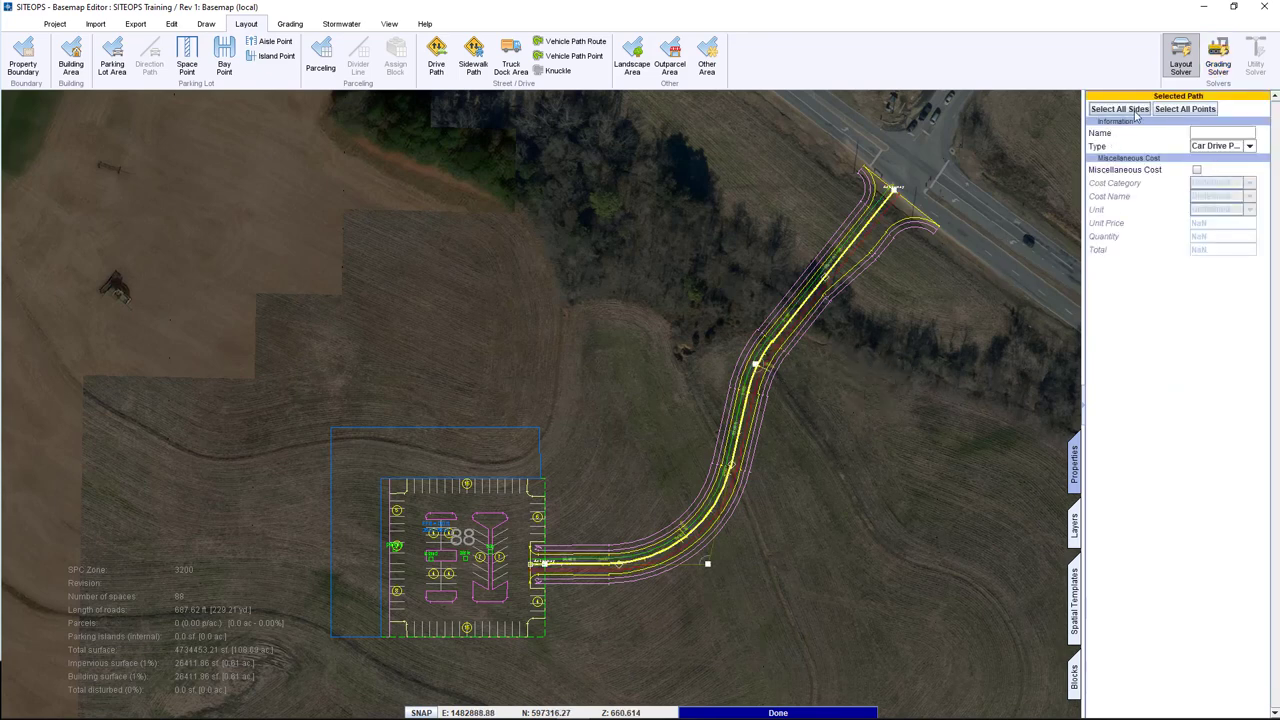
{"action": "left_click", "coordinate": [1136, 110]}
{"action": "scroll", "coordinate": [1146, 432], "scroll_direction": "down", "scroll_amount": 5}
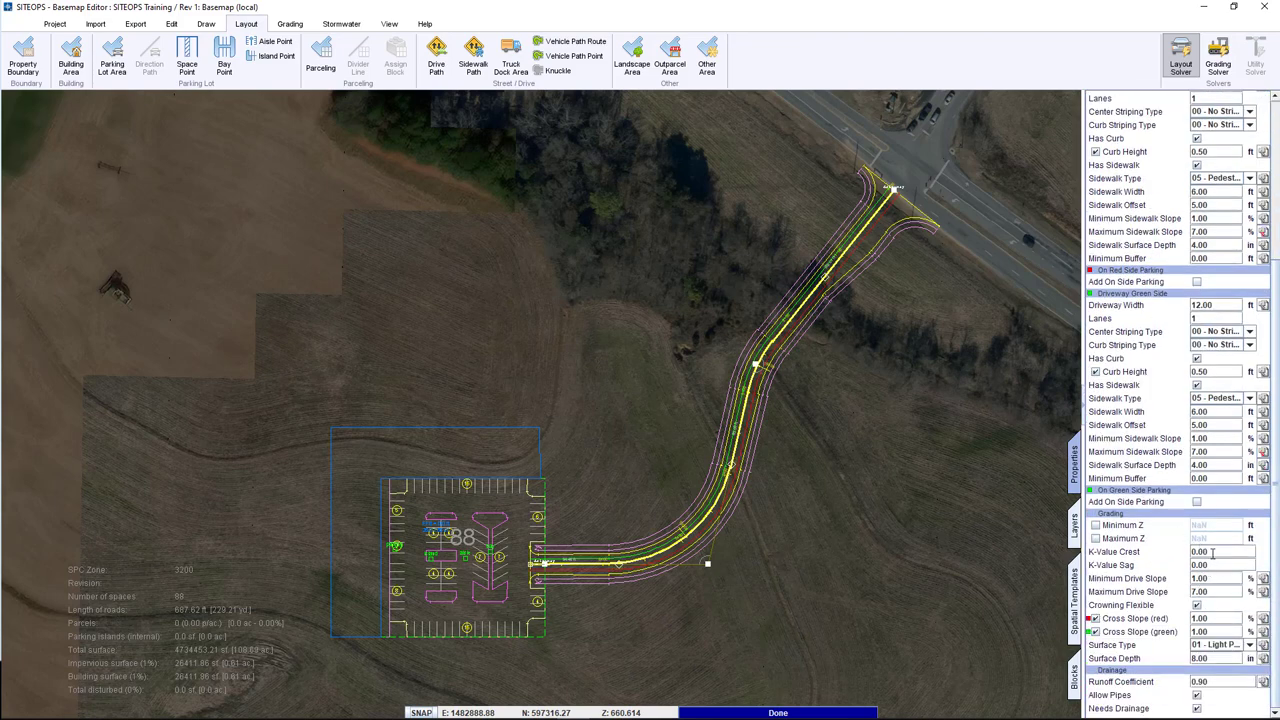
{"action": "left_click", "coordinate": [1200, 565]}
{"action": "left_click", "coordinate": [1221, 552]}
{"action": "type", "text": "20"}
{"action": "key", "text": "Tab"}
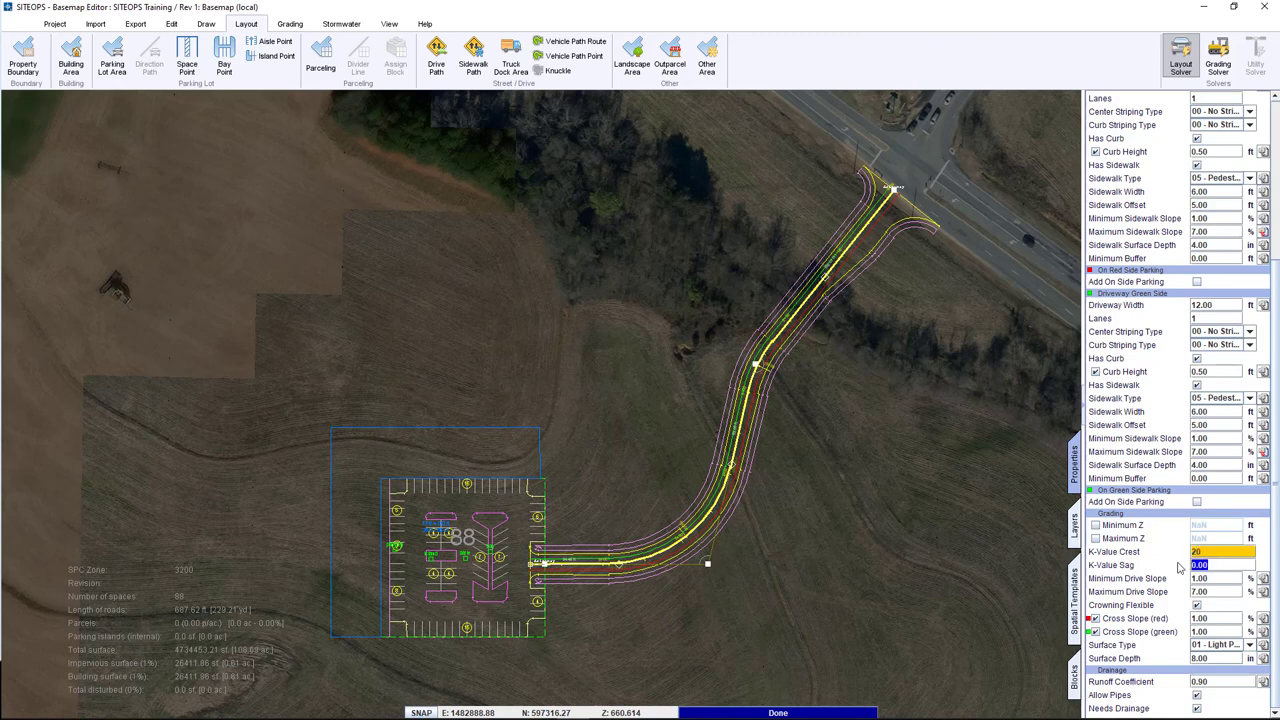
{"action": "type", "text": "20"}
{"action": "key", "text": "Return"}
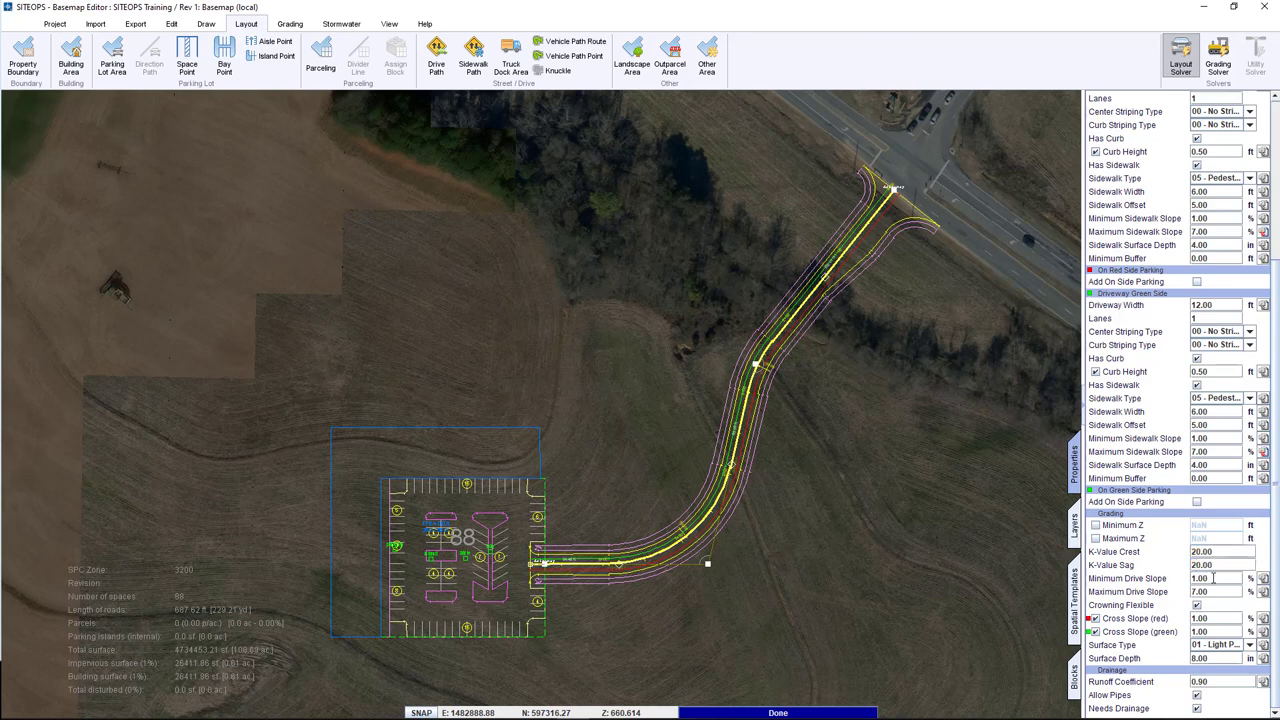
Check the driveway's surface type options and set its red and green cross slopes to 3.13%.
{"action": "left_click", "coordinate": [1238, 653]}
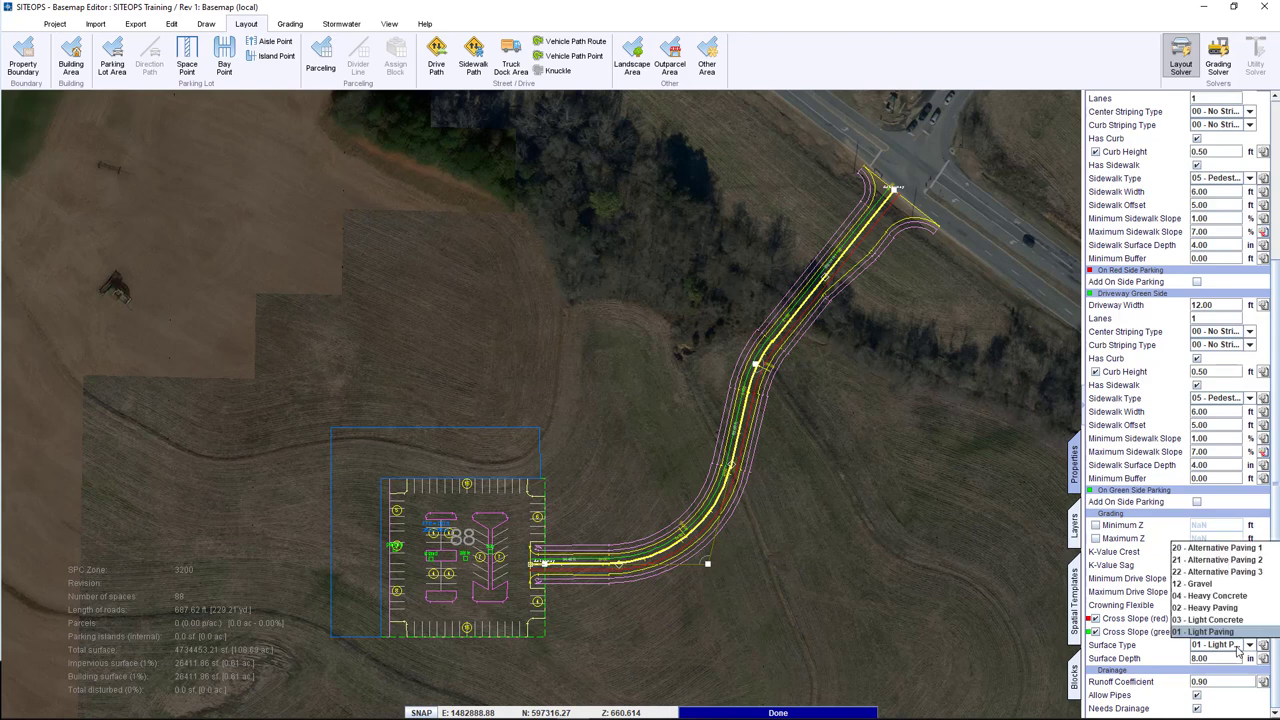
{"action": "left_click", "coordinate": [1238, 651]}
{"action": "left_click", "coordinate": [1210, 617]}
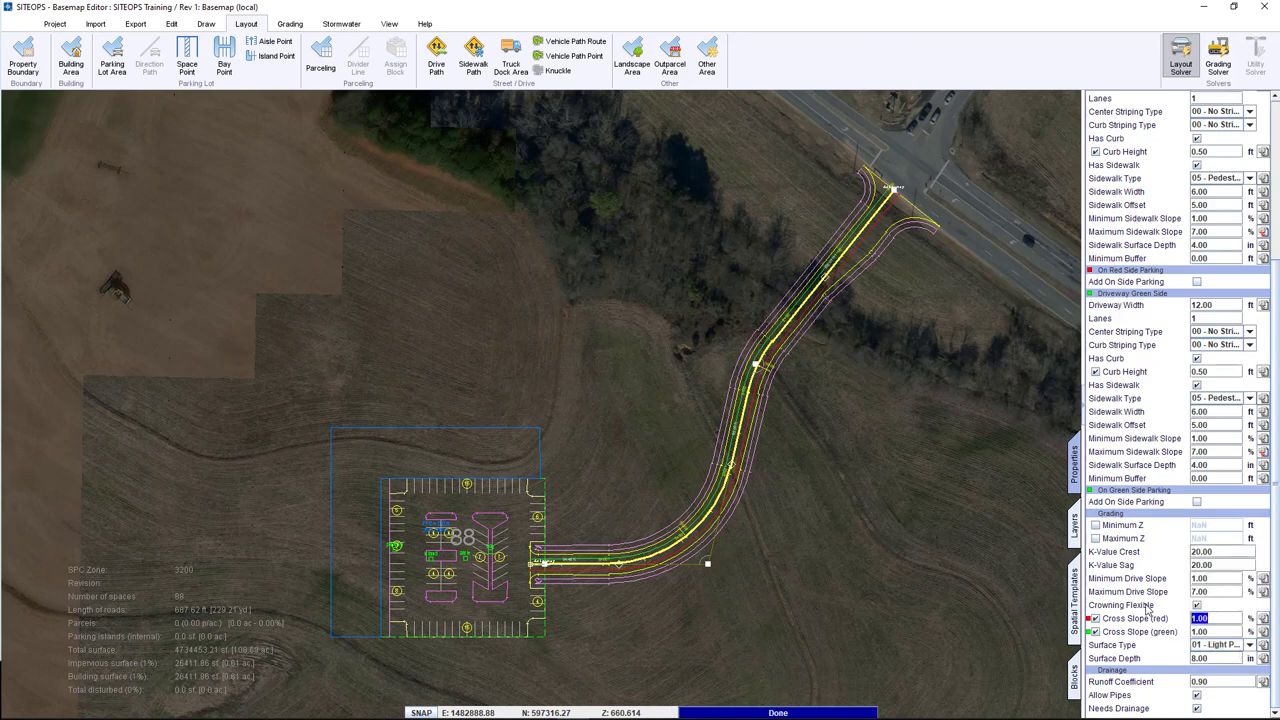
{"action": "type", "text": "3.13"}
{"action": "left_click", "coordinate": [1212, 631]}
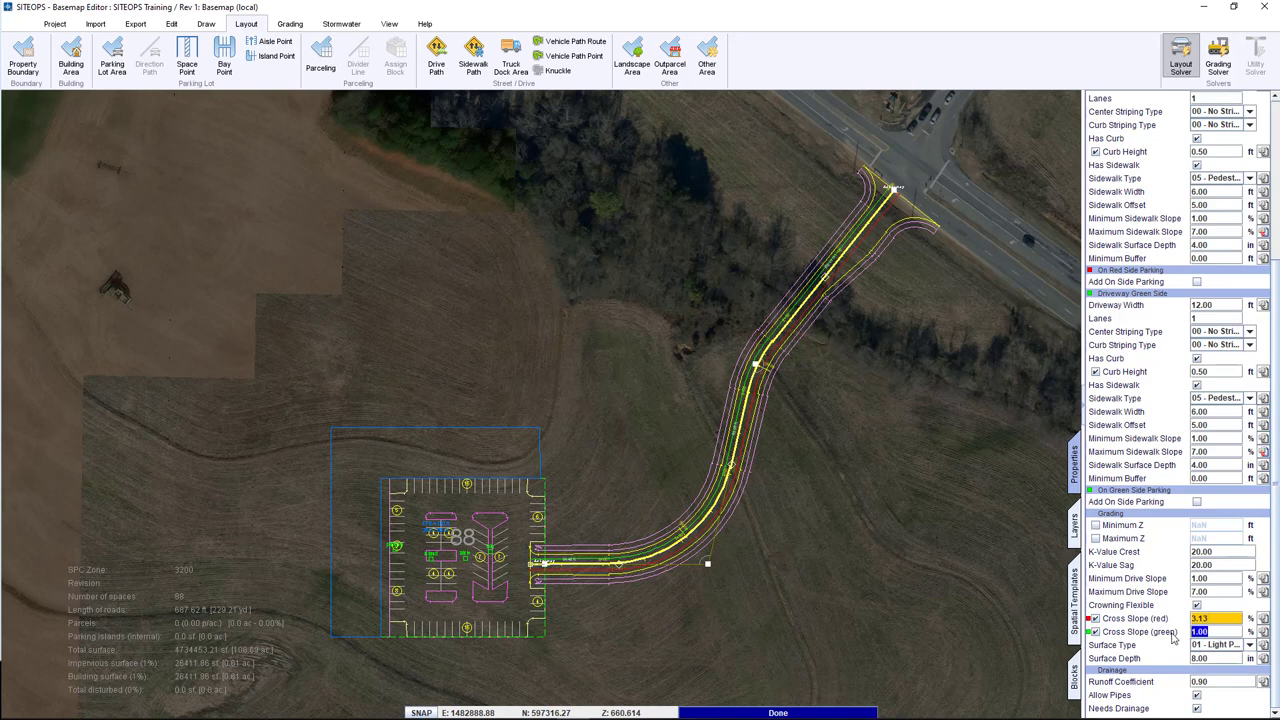
{"action": "type", "text": "3.13"}
{"action": "key", "text": "Return"}
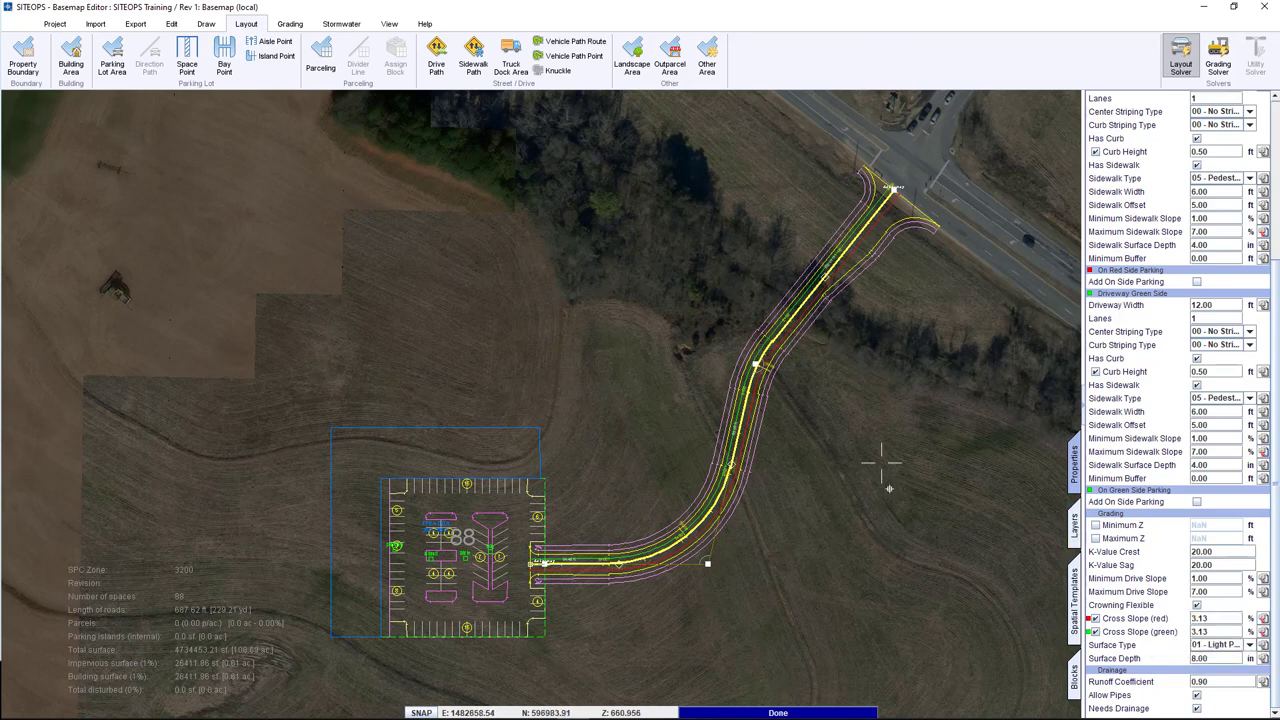
Select the external parking area at the driveway's western end to access its parking grading properties.
{"action": "left_click", "coordinate": [519, 514]}
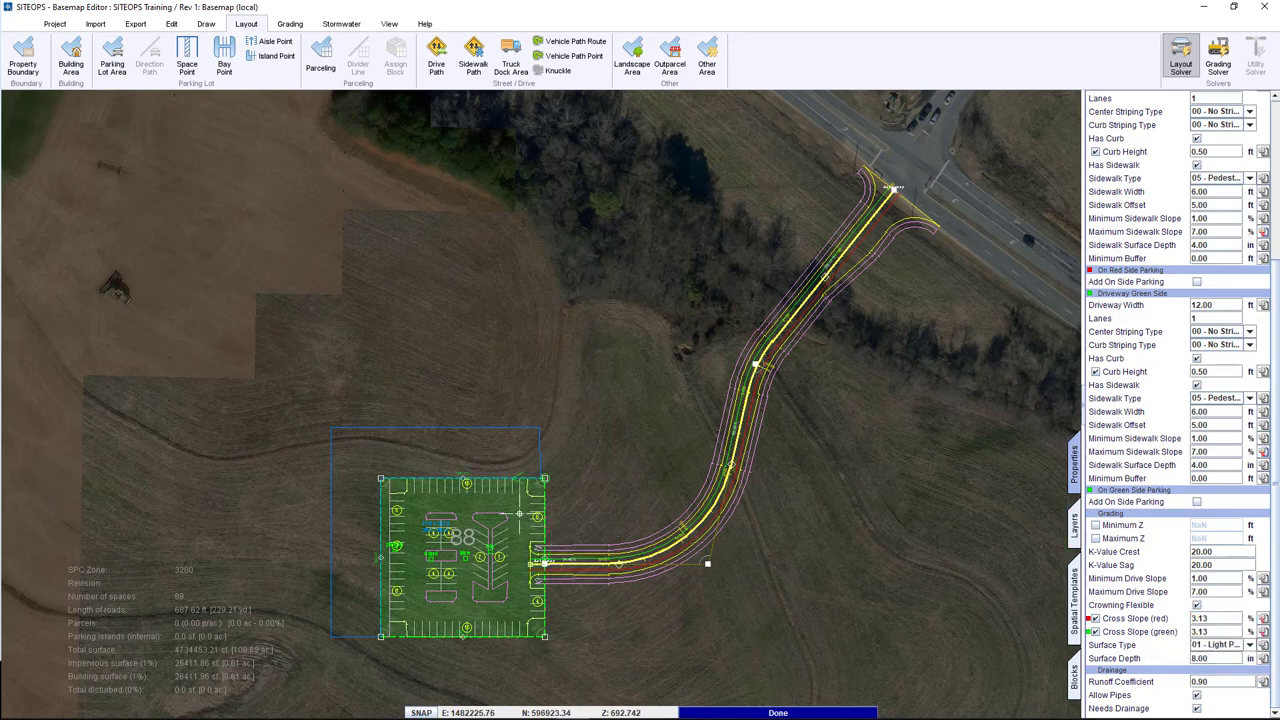
{"action": "left_click", "coordinate": [521, 500]}
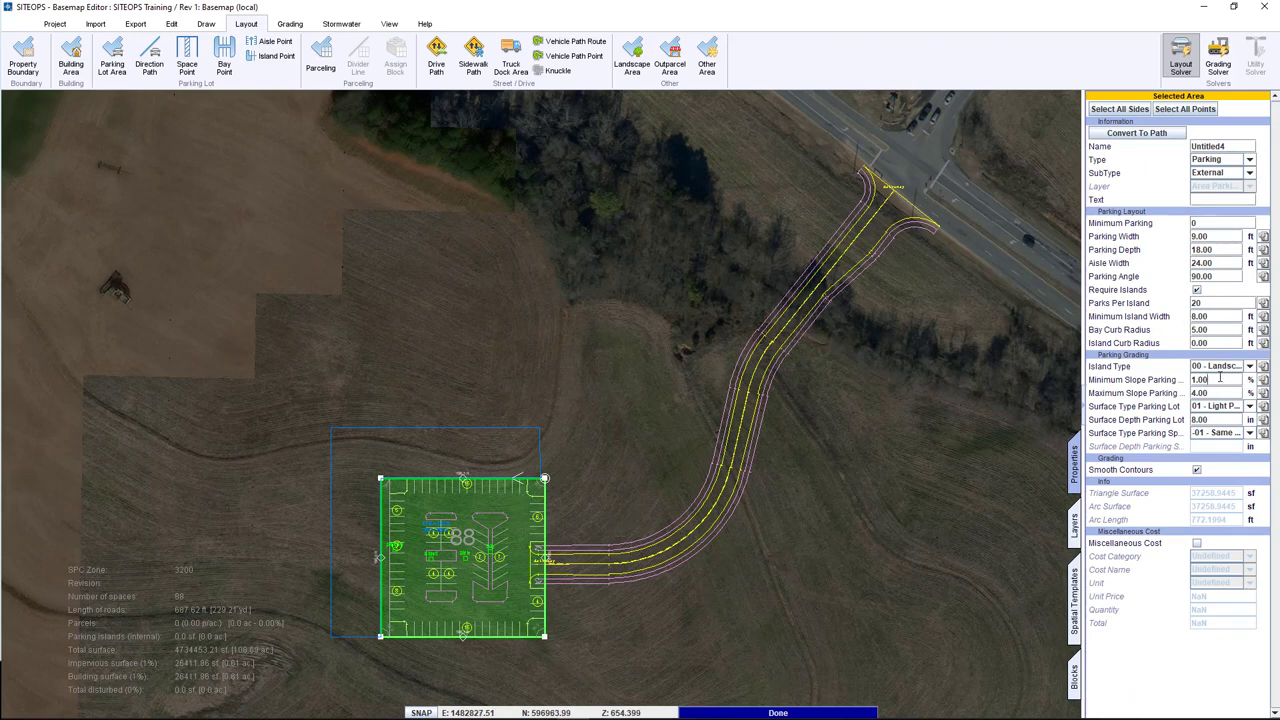
Review the slope and surface depth properties of the parking lot, the L-shaped building and the overall site area.
{"action": "key", "text": "Tab"}
{"action": "left_click", "coordinate": [1209, 420]}
{"action": "left_click", "coordinate": [500, 445]}
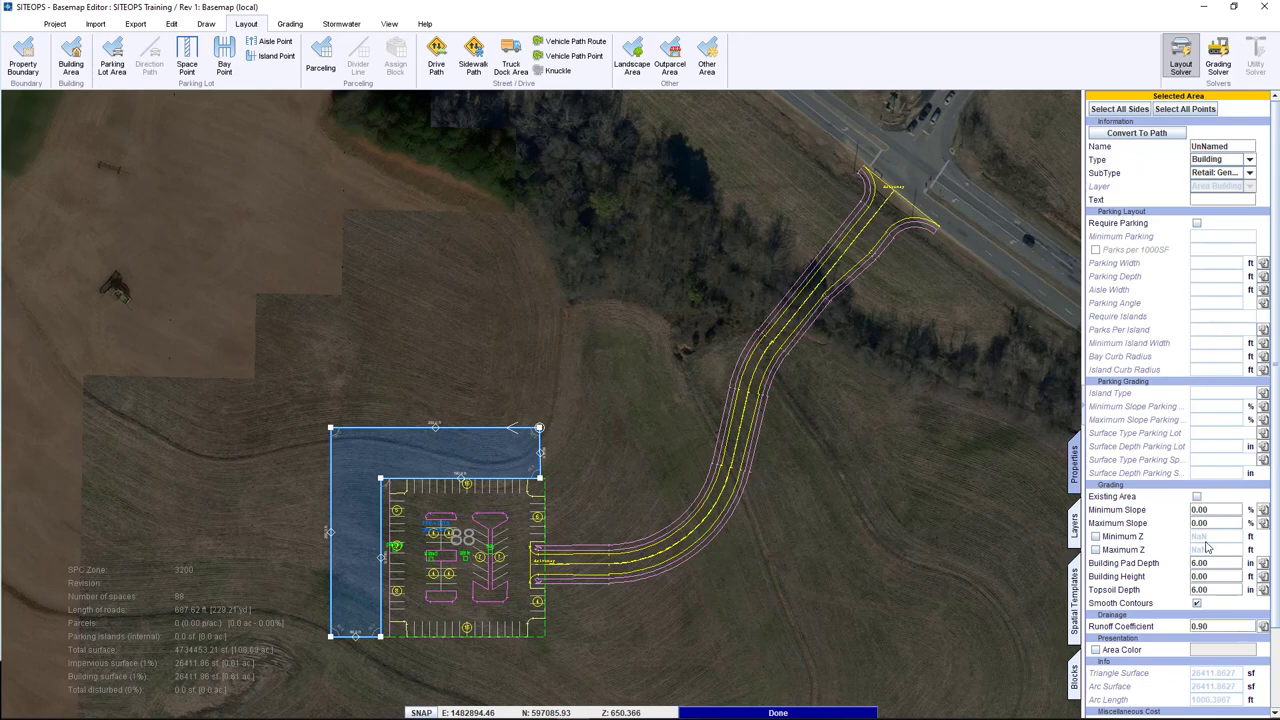
{"action": "left_click", "coordinate": [868, 443]}
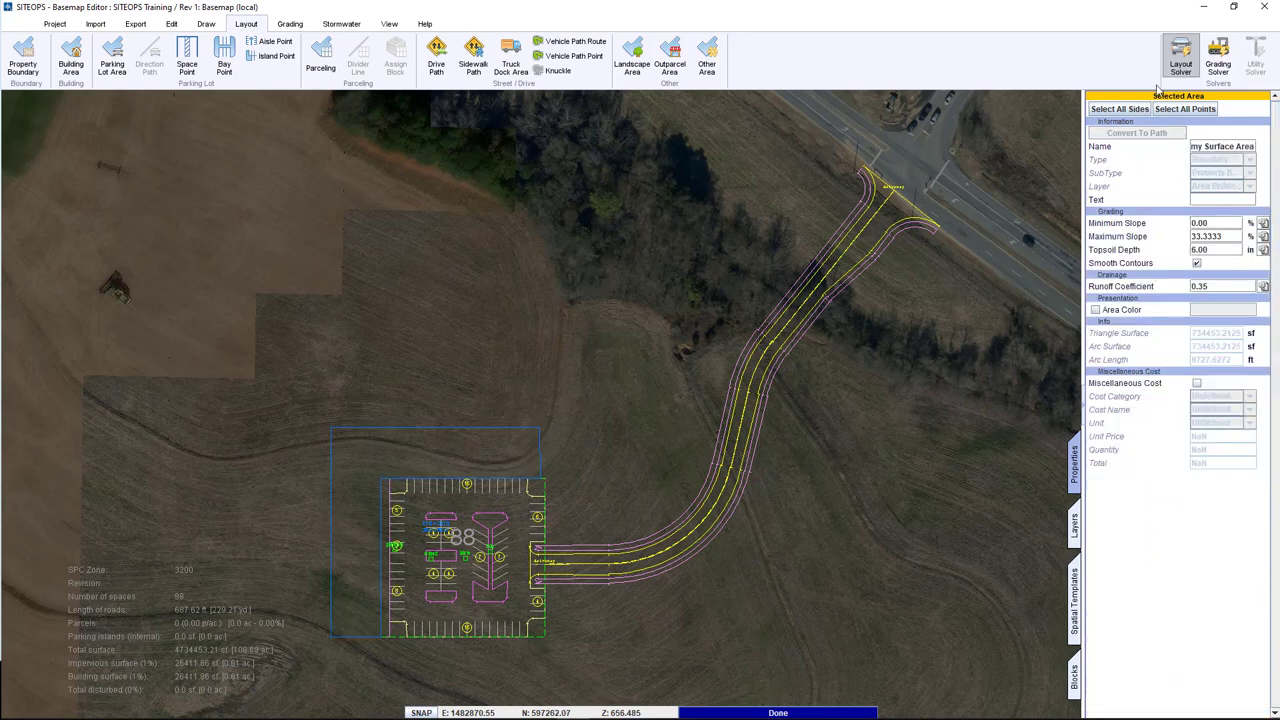
Run the Grading Solver on the site and view the graded surface in the maximized 3D viewer.
{"action": "left_click", "coordinate": [1216, 62]}
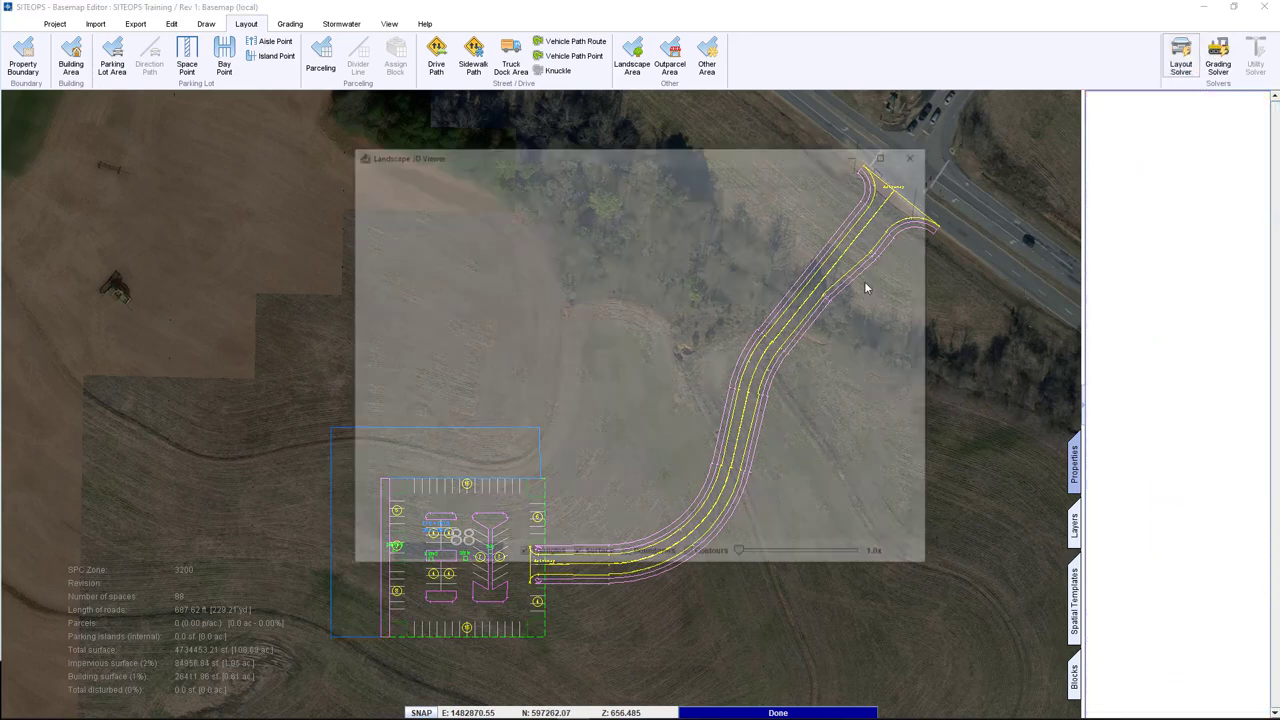
{"action": "left_click", "coordinate": [889, 152]}
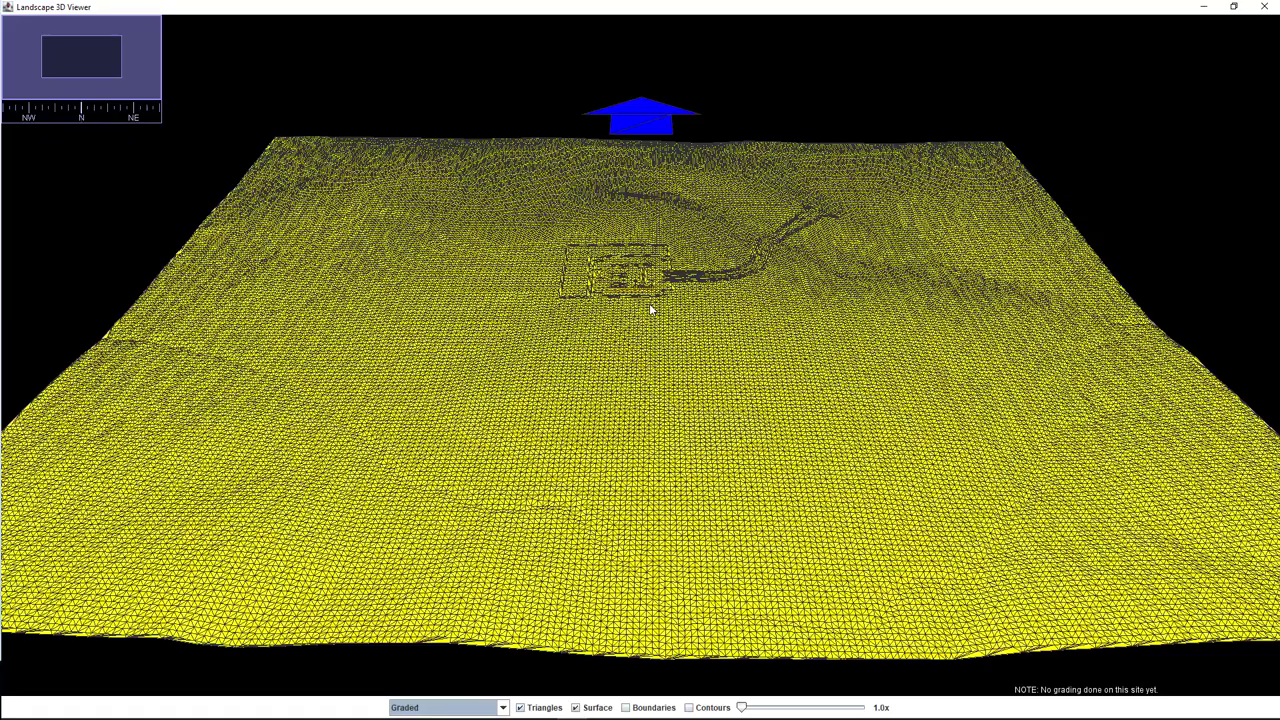
{"action": "scroll", "coordinate": [783, 180], "scroll_direction": "up", "scroll_amount": 5}
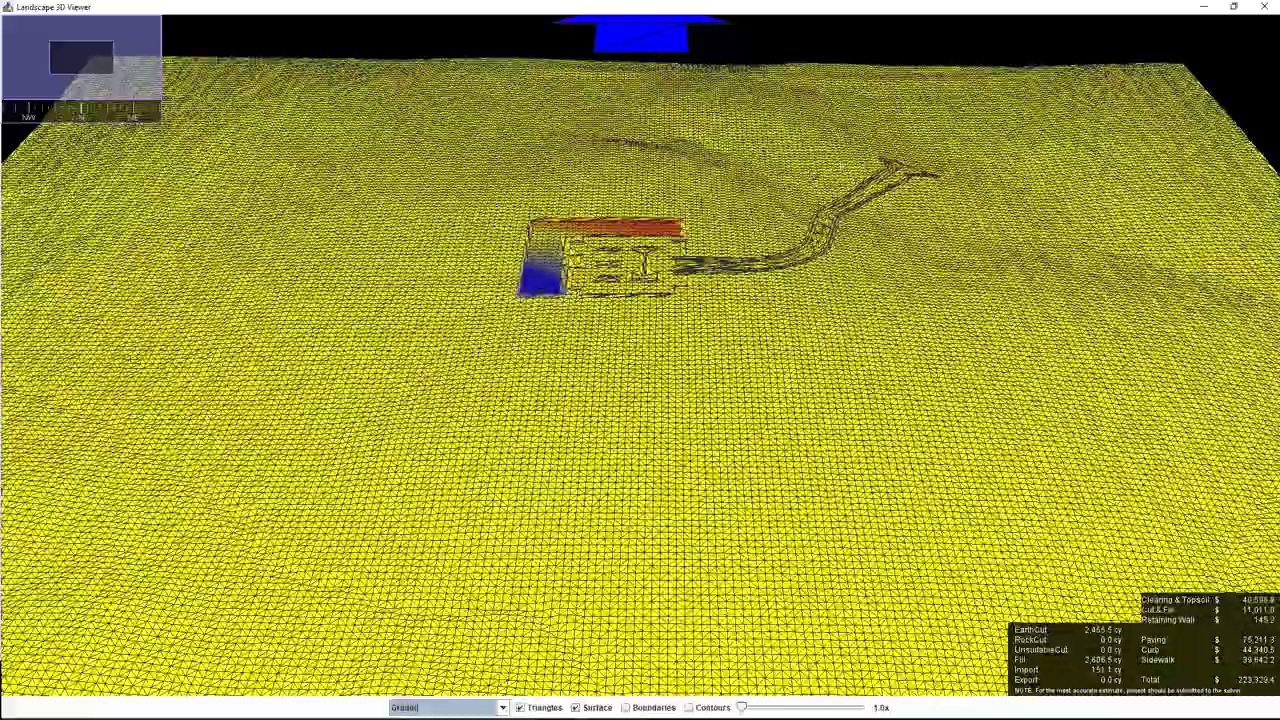
{"action": "scroll", "coordinate": [655, 367], "scroll_direction": "down", "scroll_amount": 2}
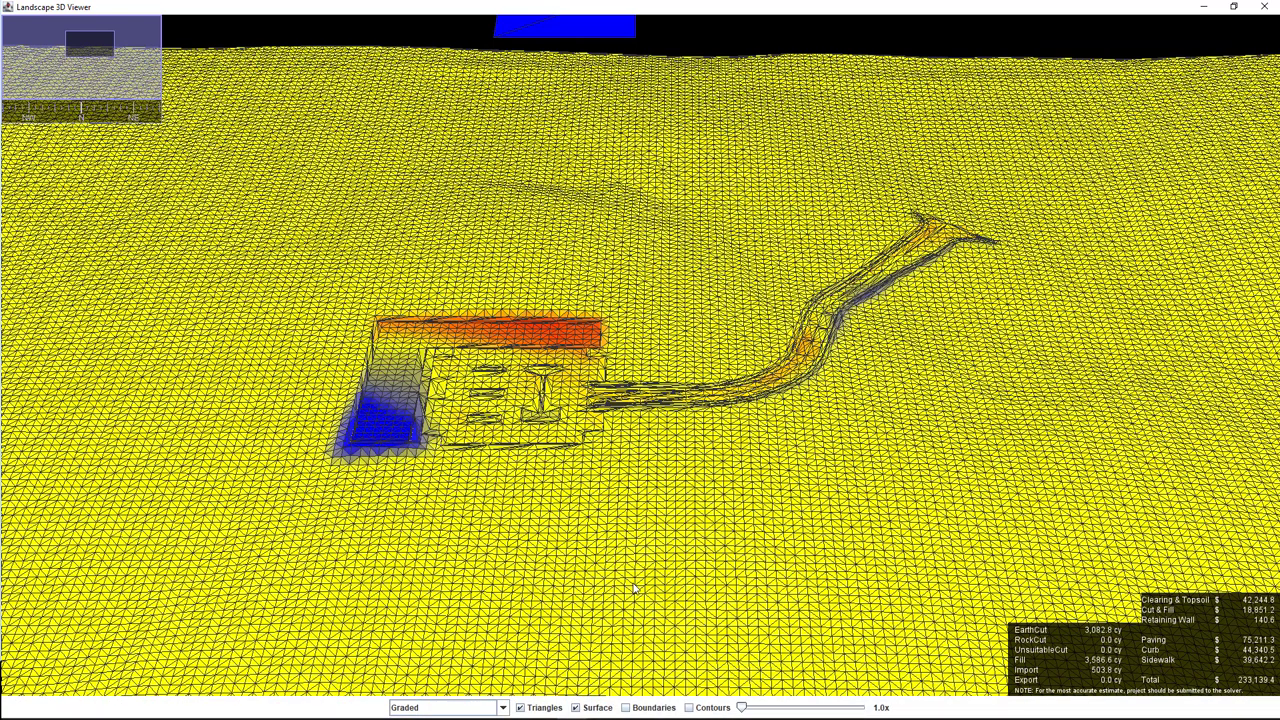
Inspect the graded site in 3D with boundaries and contours shown and triangles hidden, then close the 3D viewer.
{"action": "left_click", "coordinate": [634, 709]}
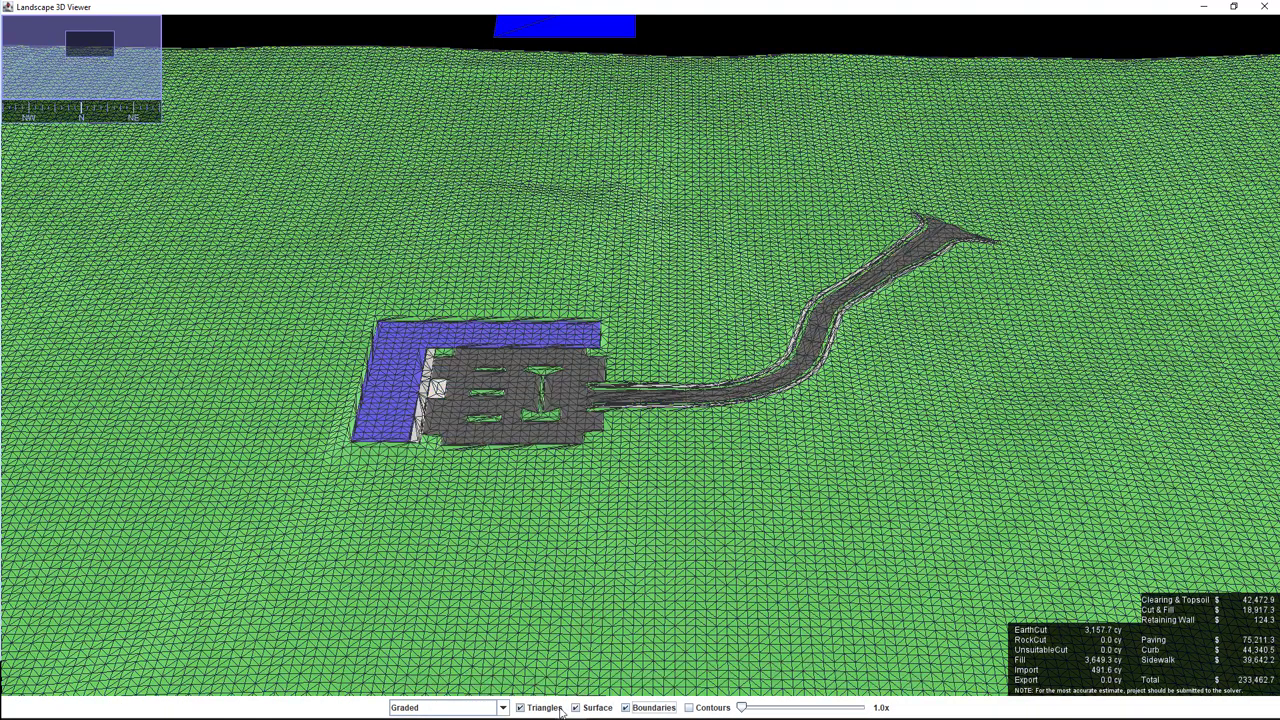
{"action": "left_click", "coordinate": [521, 708]}
{"action": "left_click_drag", "start_coordinate": [530, 478], "coordinate": [665, 458]}
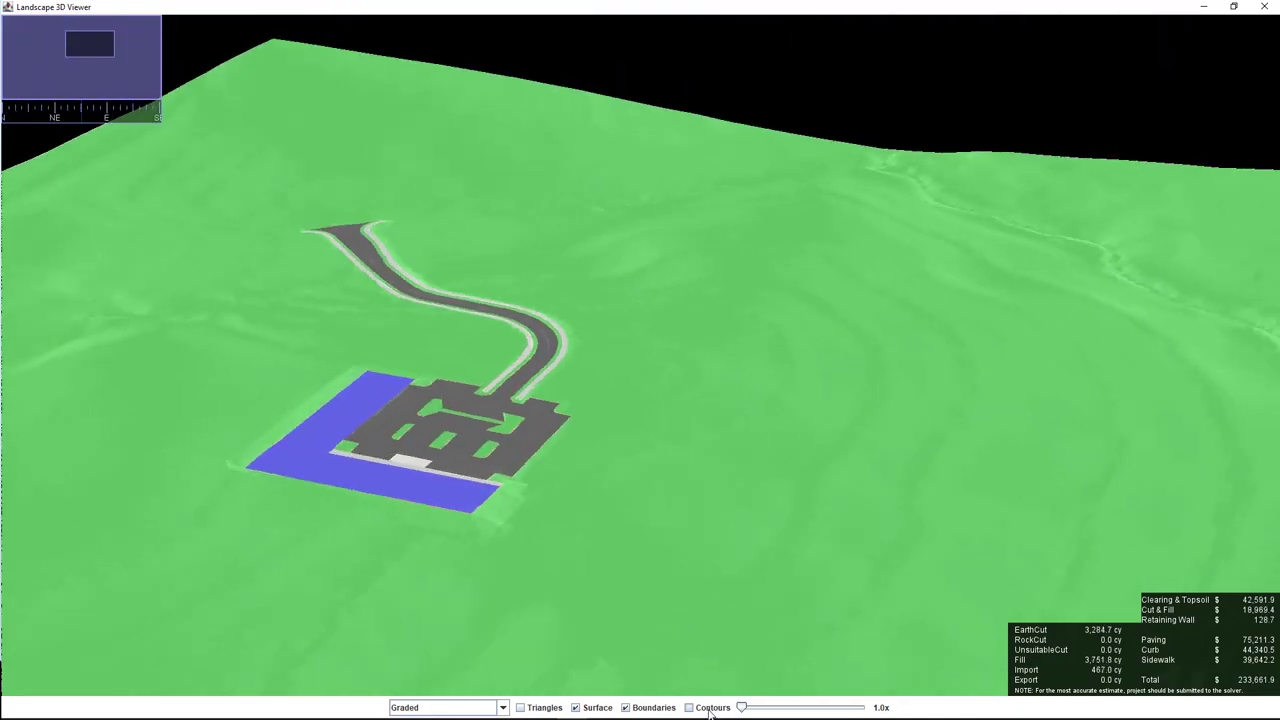
{"action": "left_click", "coordinate": [710, 708]}
{"action": "scroll", "coordinate": [378, 520], "scroll_direction": "up", "scroll_amount": 3}
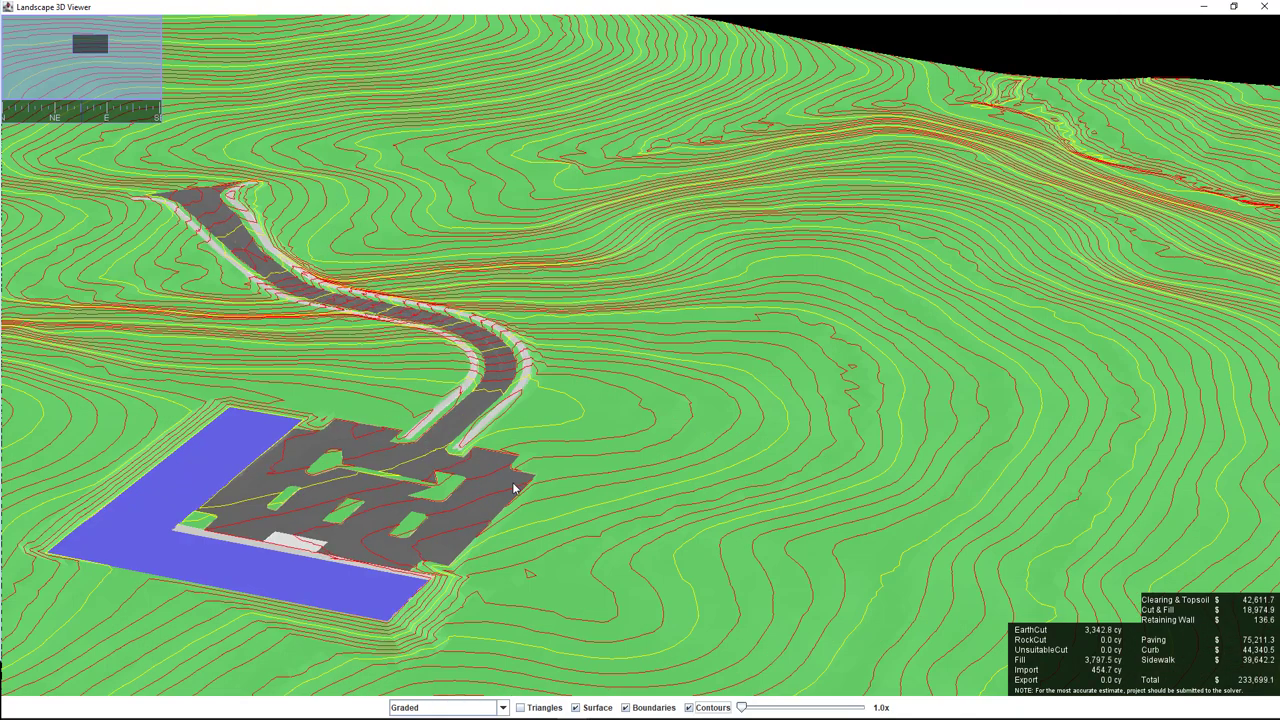
{"action": "left_click_drag", "start_coordinate": [513, 488], "coordinate": [365, 490]}
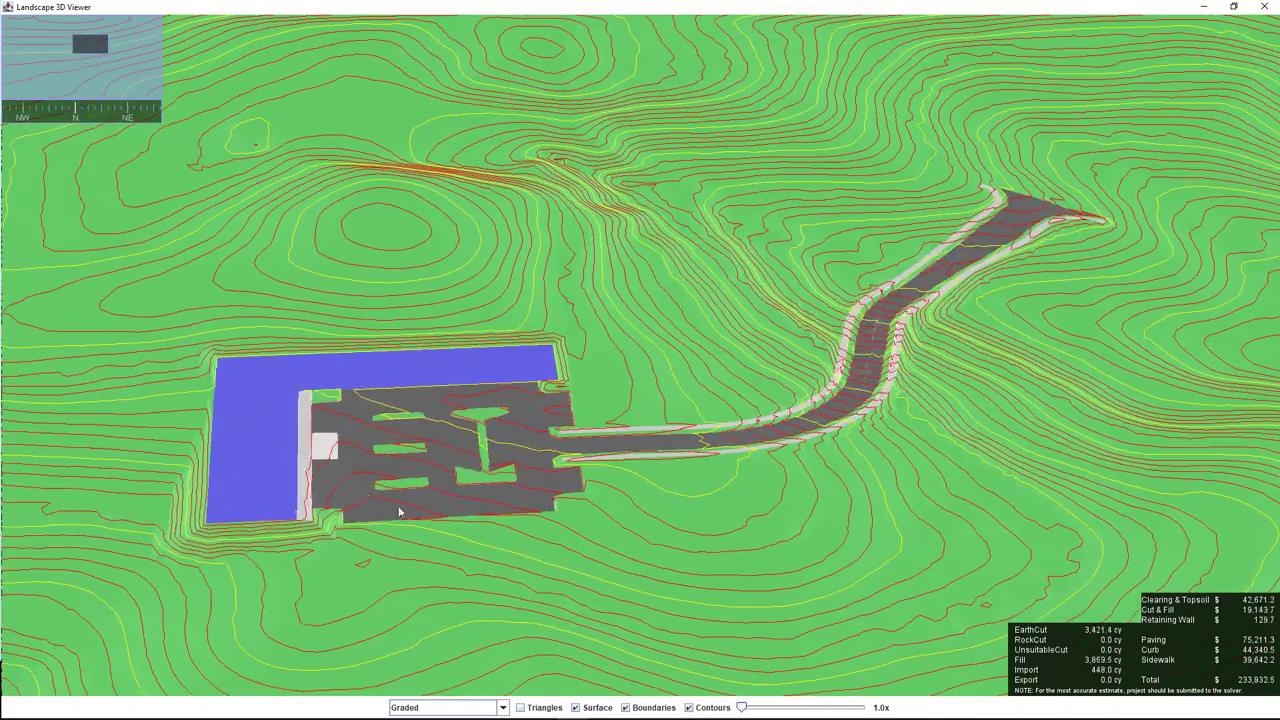
{"action": "left_click", "coordinate": [1262, 7]}
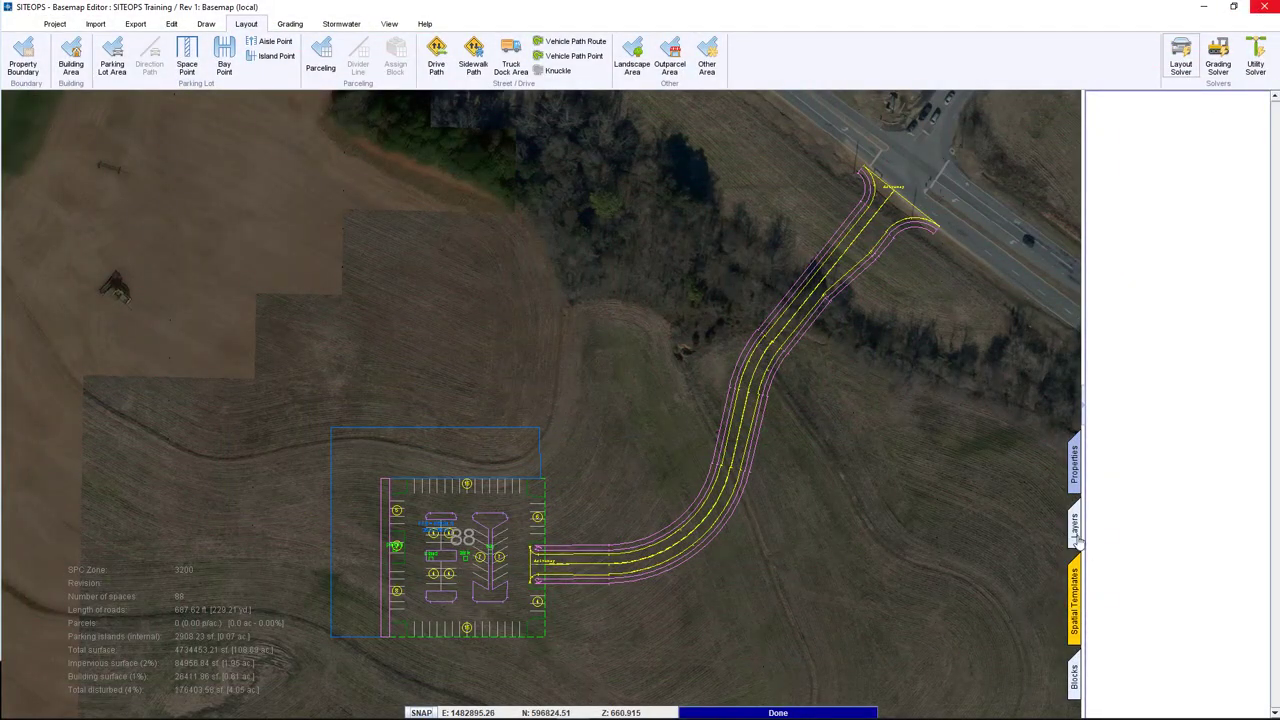
Turn on the Contour Proposed Finished Grade and Contour Existing Grade layers.
{"action": "left_click", "coordinate": [1075, 528]}
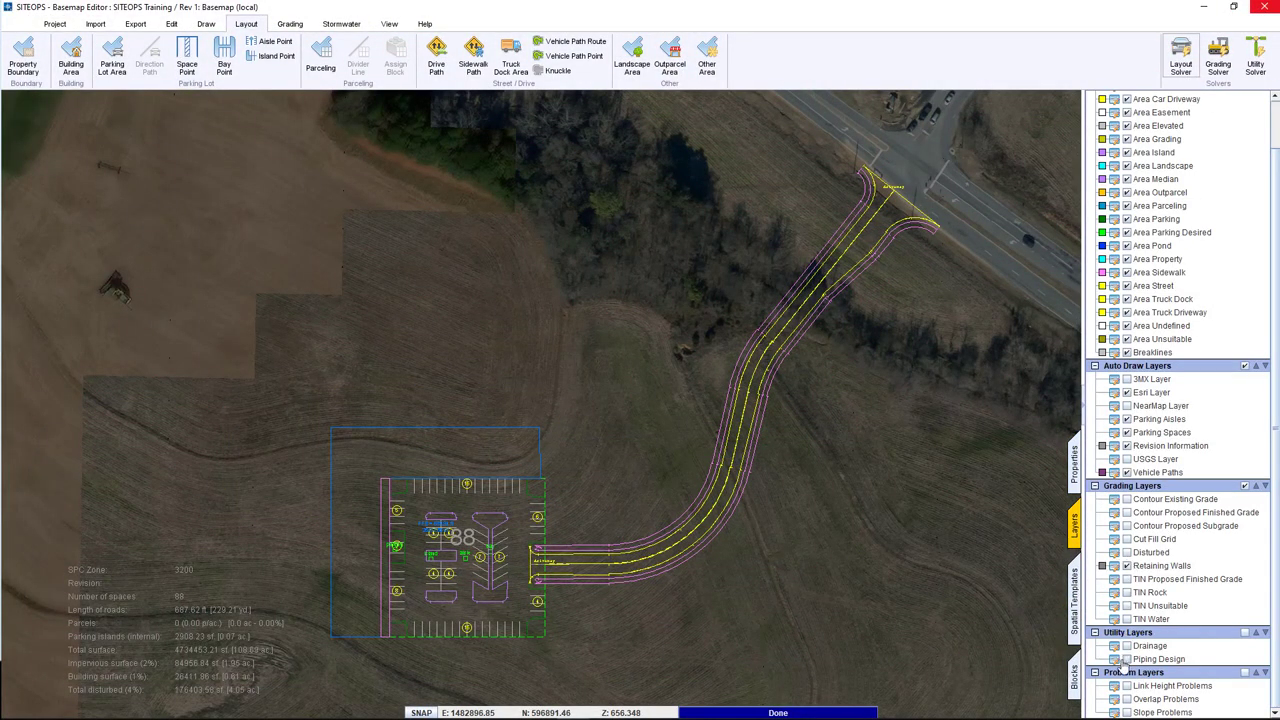
{"action": "left_click", "coordinate": [1127, 512]}
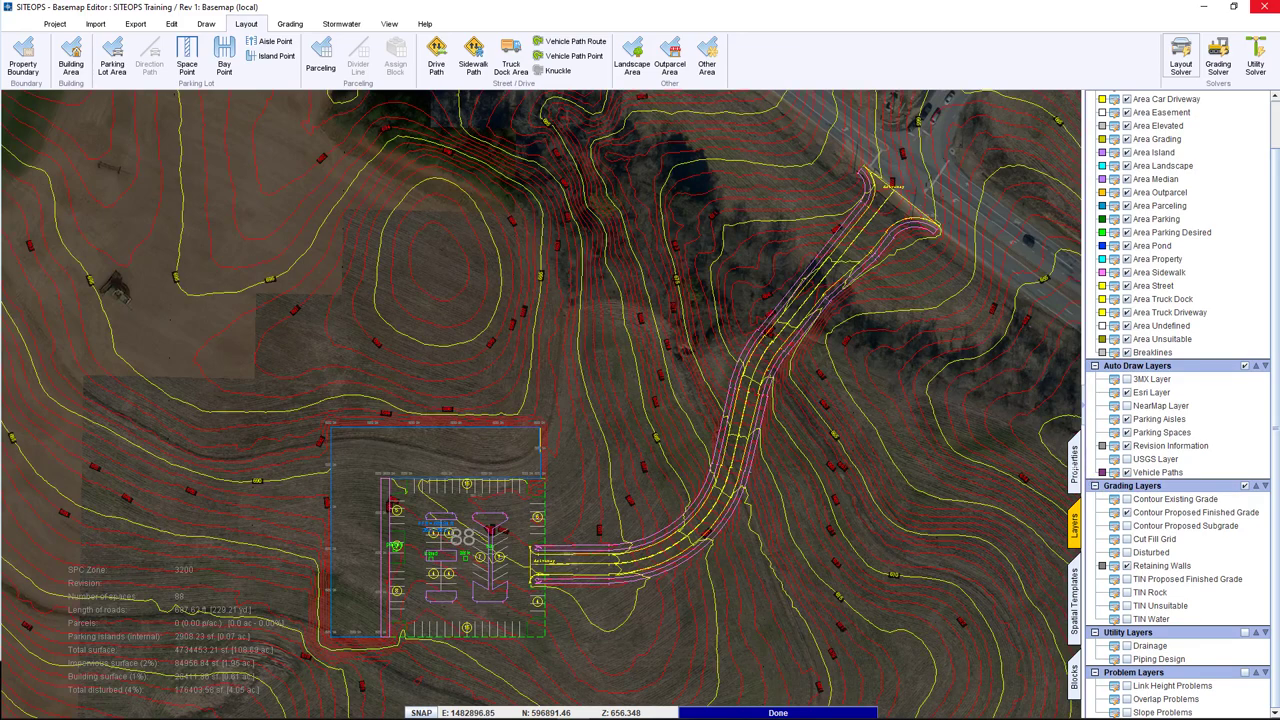
{"action": "left_click", "coordinate": [1066, 466]}
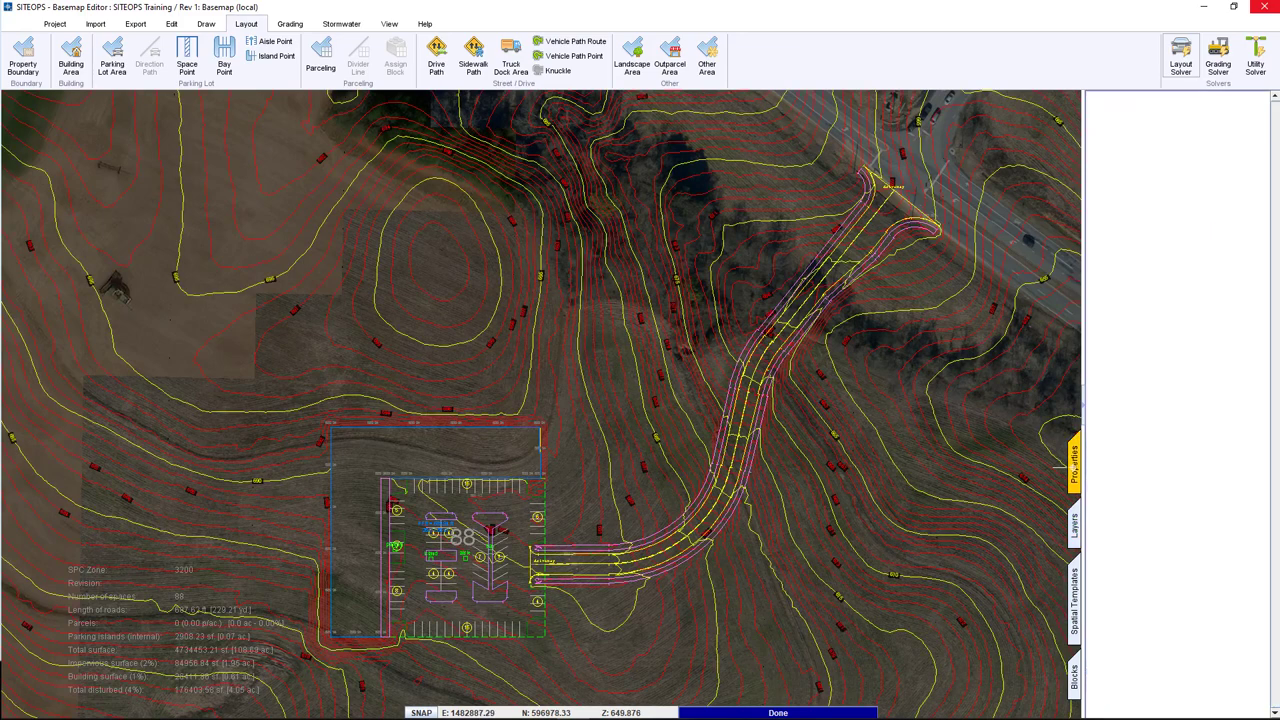
{"action": "left_click", "coordinate": [1067, 522]}
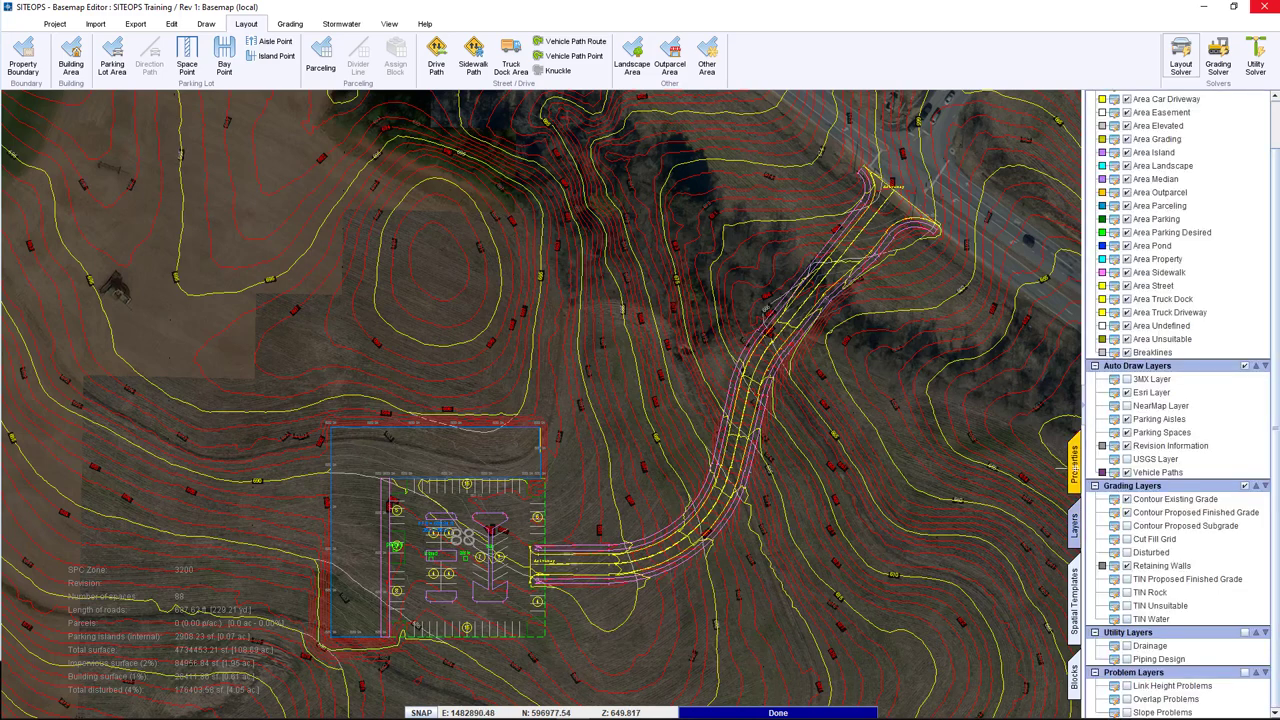
{"action": "left_click", "coordinate": [1068, 464]}
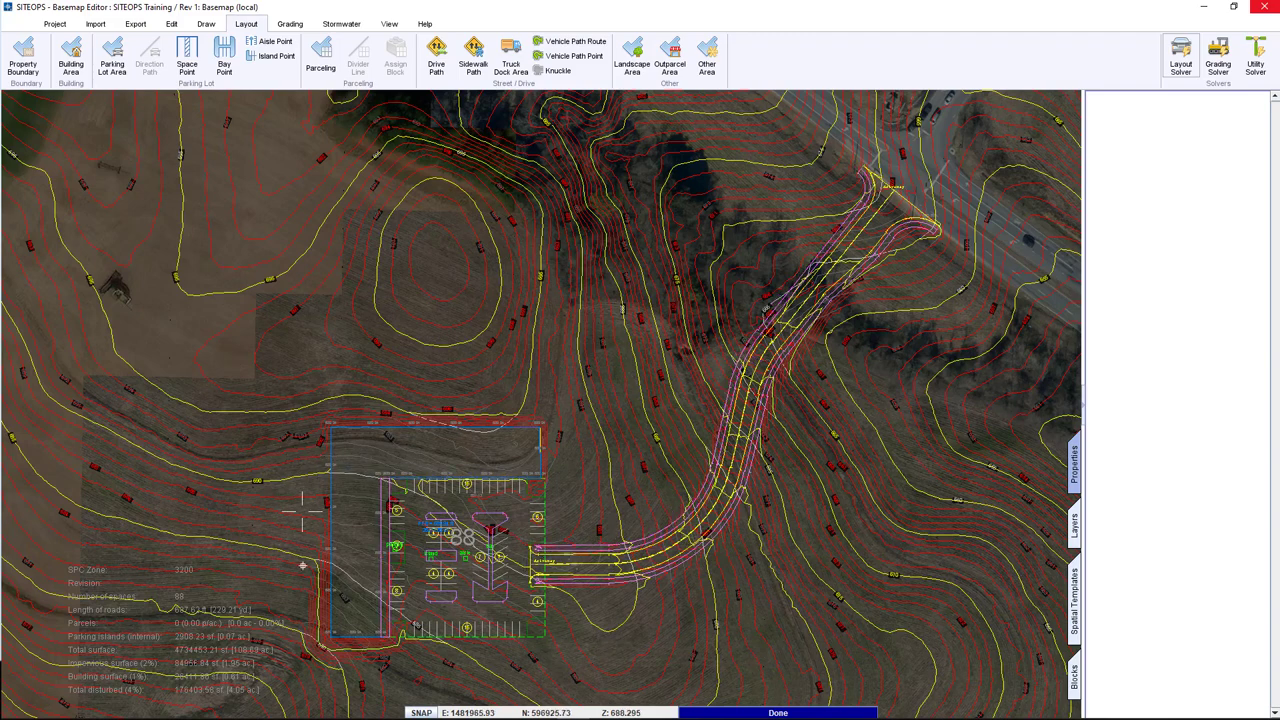
Enable Daylight Grade in the advanced user preferences and apply the change.
{"action": "scroll", "coordinate": [315, 660], "scroll_direction": "up", "scroll_amount": 1}
{"action": "scroll", "coordinate": [300, 660], "scroll_direction": "up", "scroll_amount": 1}
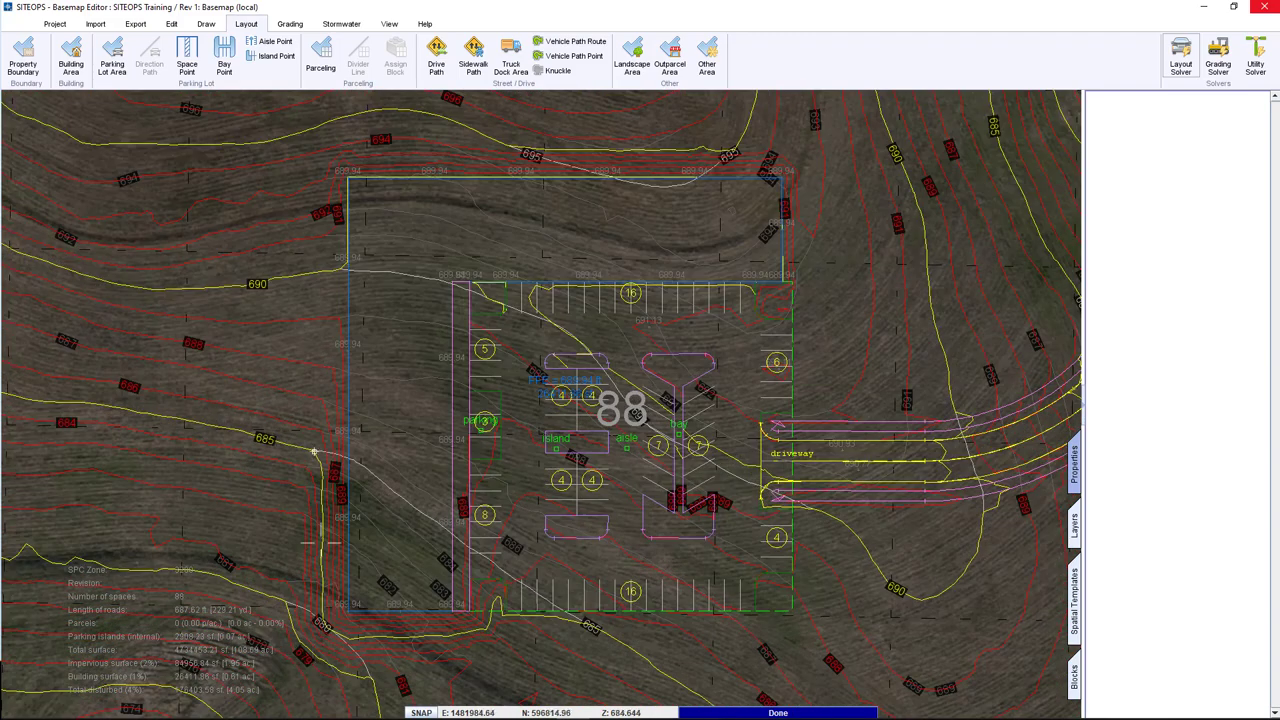
{"action": "left_click", "coordinate": [390, 25]}
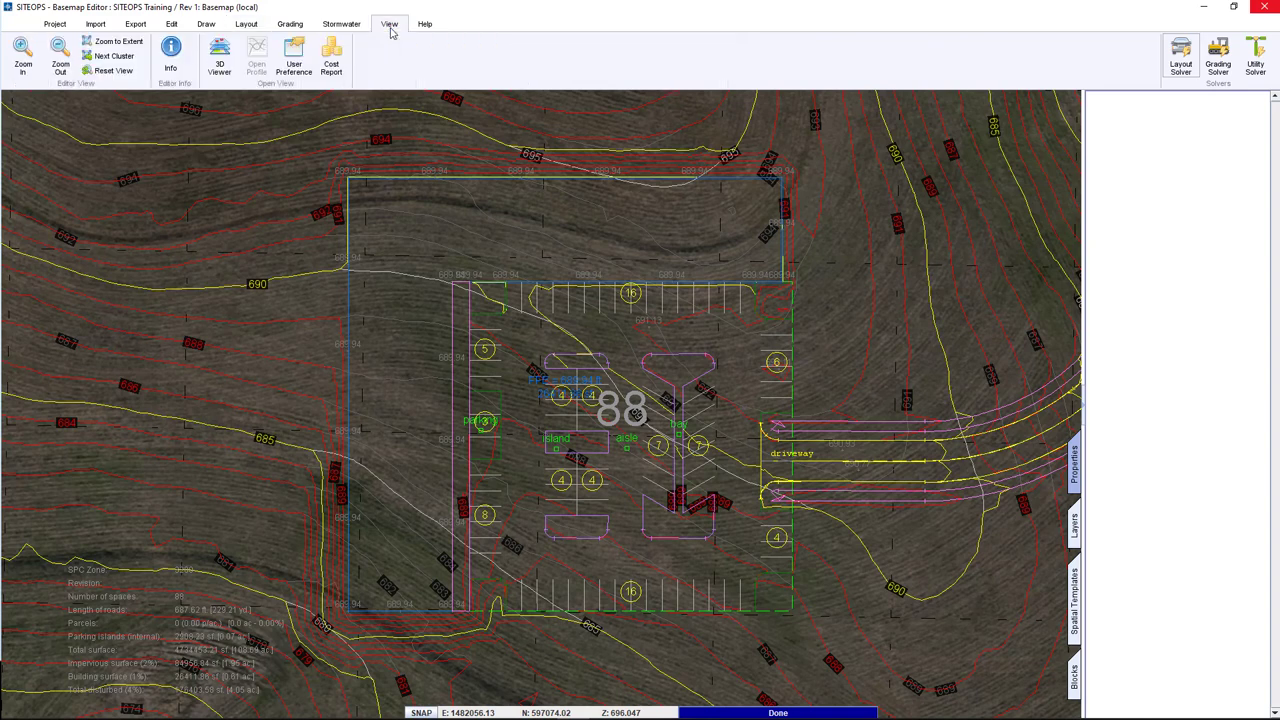
{"action": "left_click", "coordinate": [294, 58]}
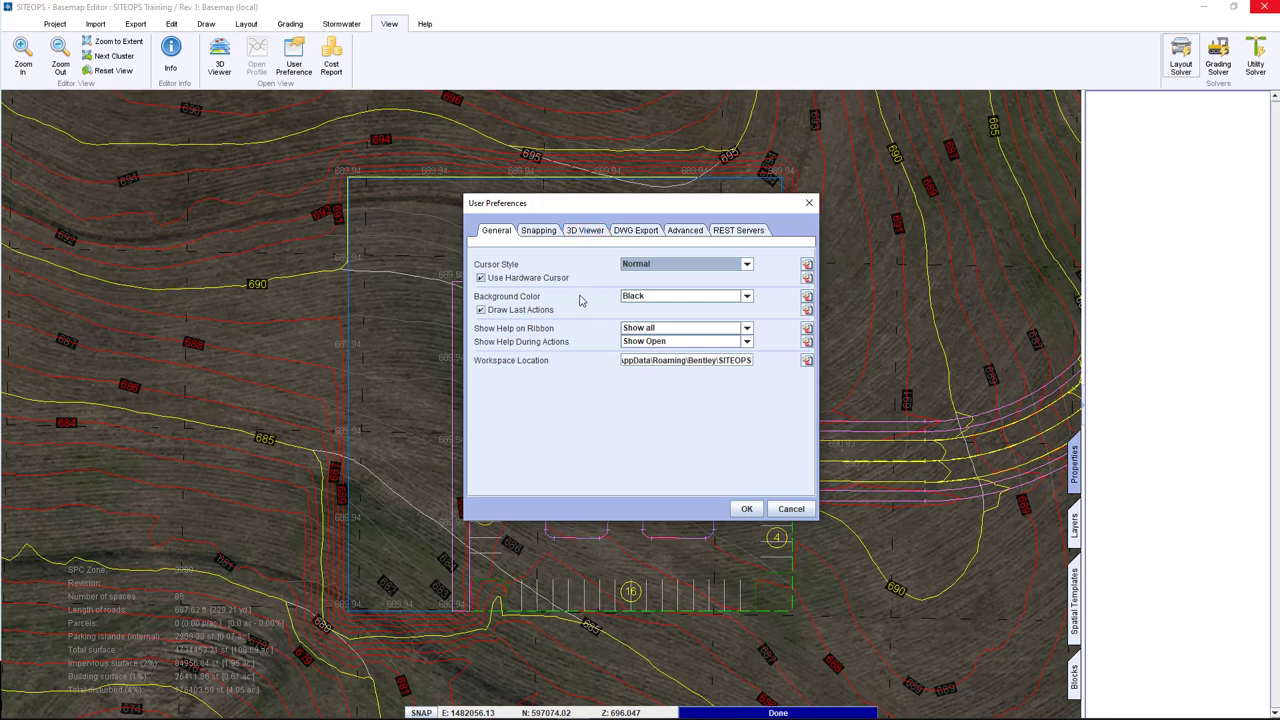
{"action": "left_click", "coordinate": [545, 231]}
{"action": "left_click", "coordinate": [590, 231]}
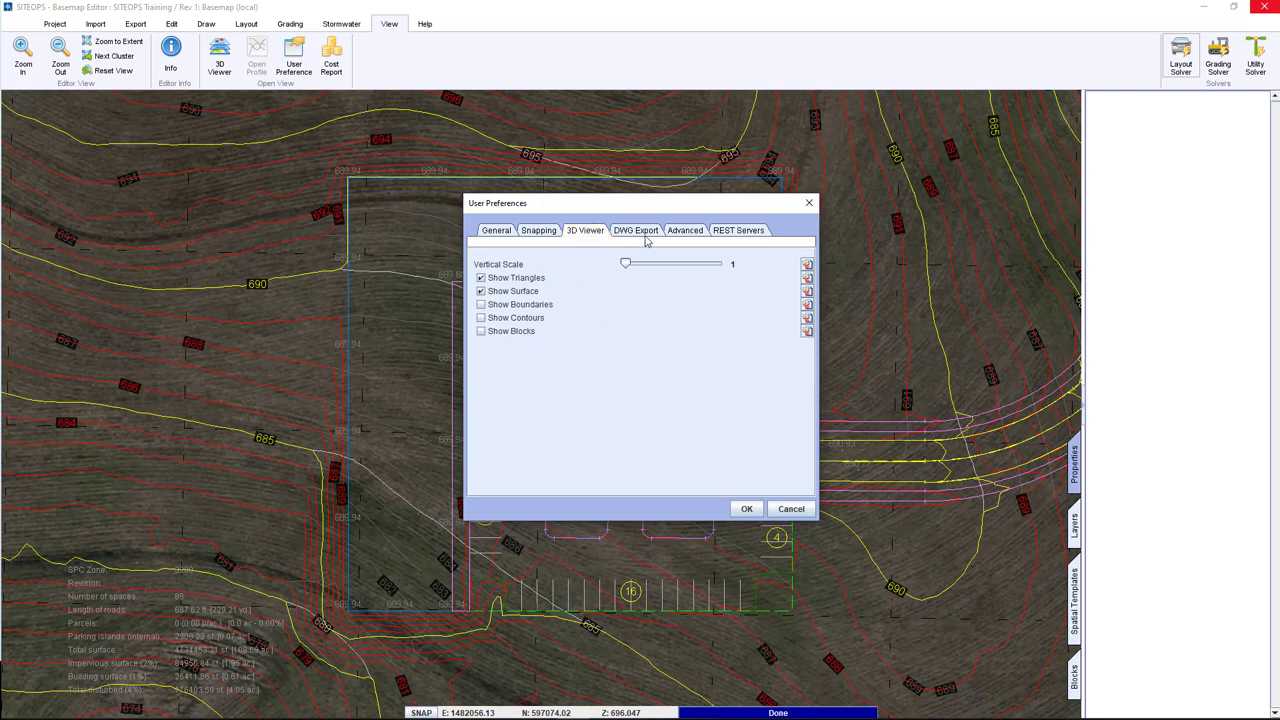
{"action": "left_click", "coordinate": [638, 231]}
{"action": "left_click", "coordinate": [701, 232]}
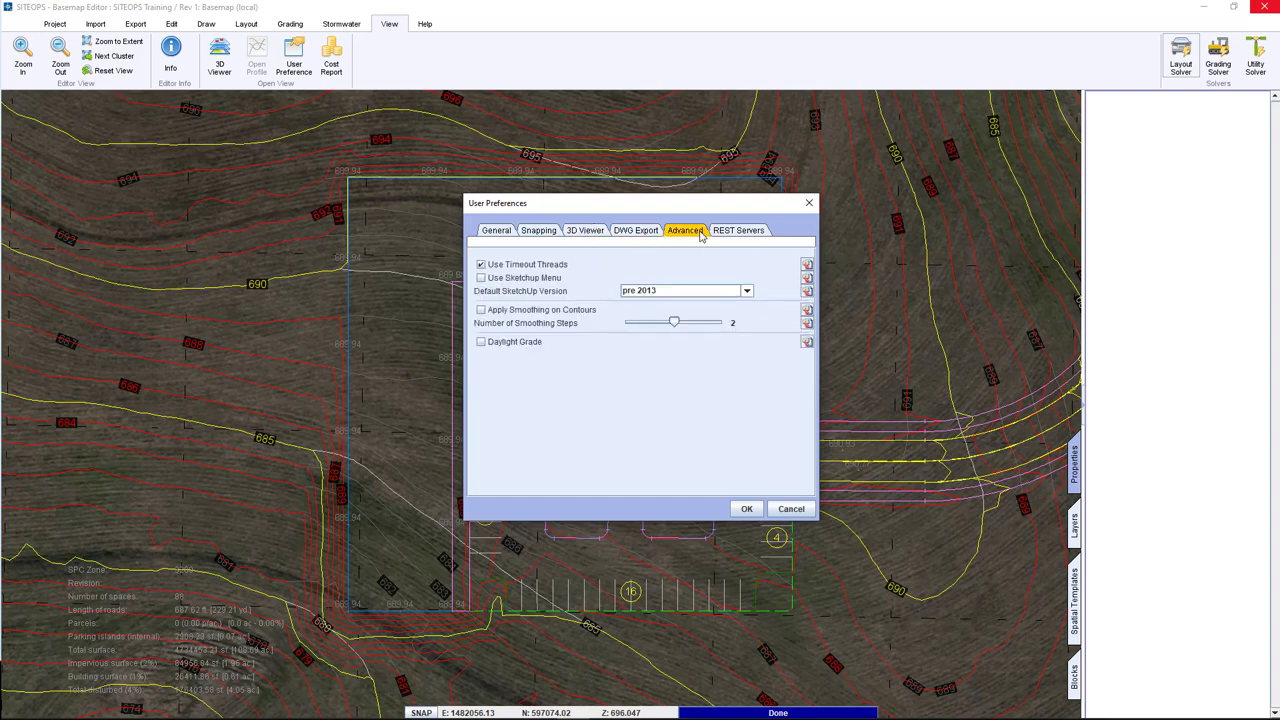
{"action": "left_click", "coordinate": [513, 345]}
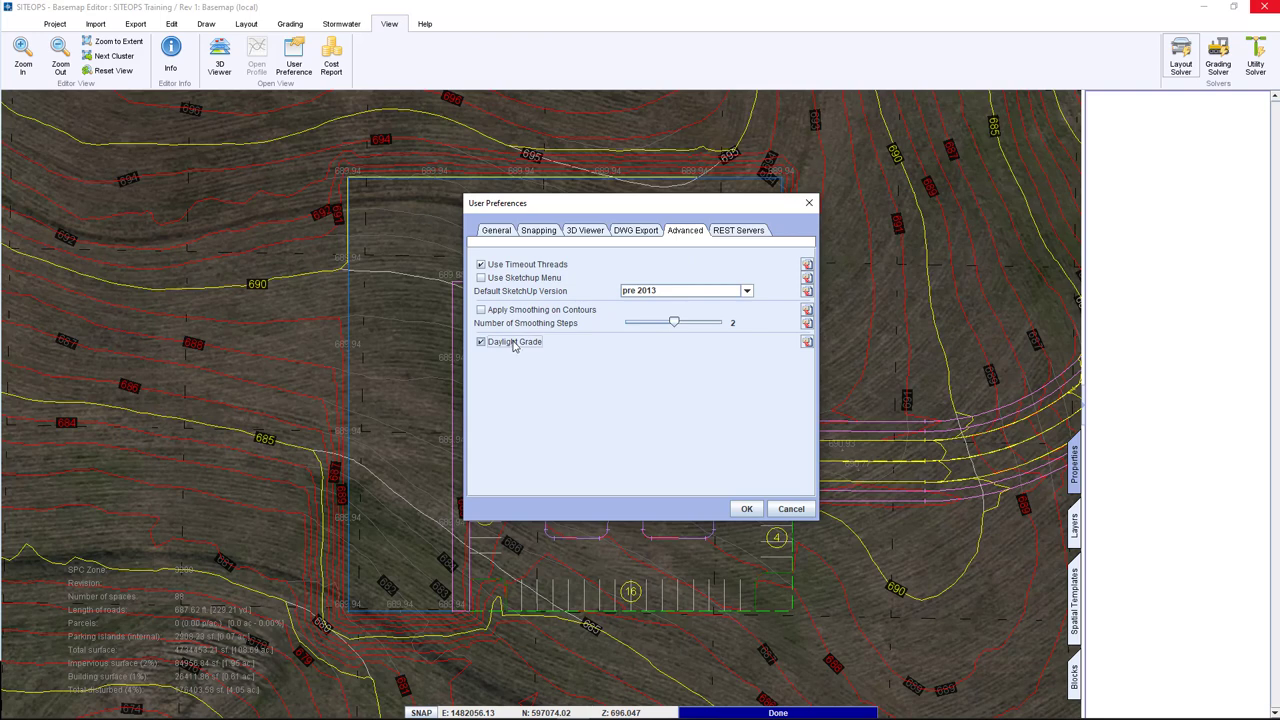
{"action": "left_click", "coordinate": [745, 508]}
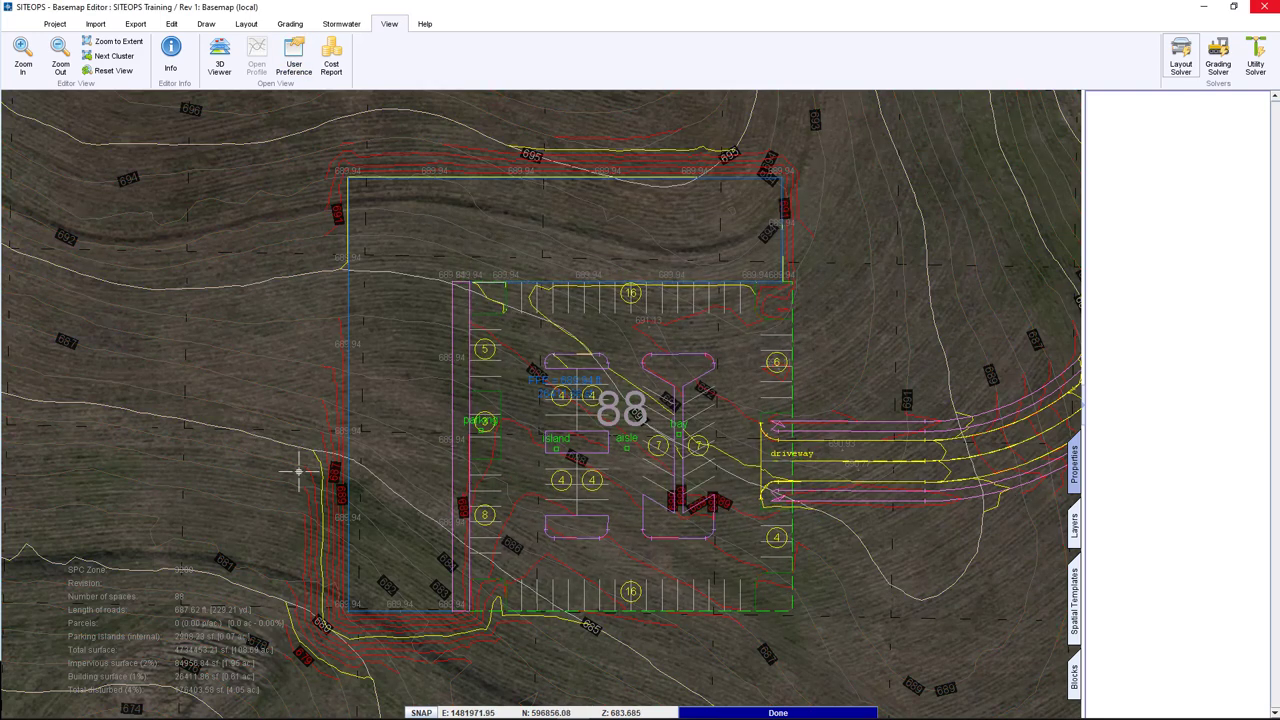
View the graded site with its cut and fill figures in the 3D viewer, then close it.
{"action": "scroll", "coordinate": [588, 424], "scroll_direction": "down", "scroll_amount": 3}
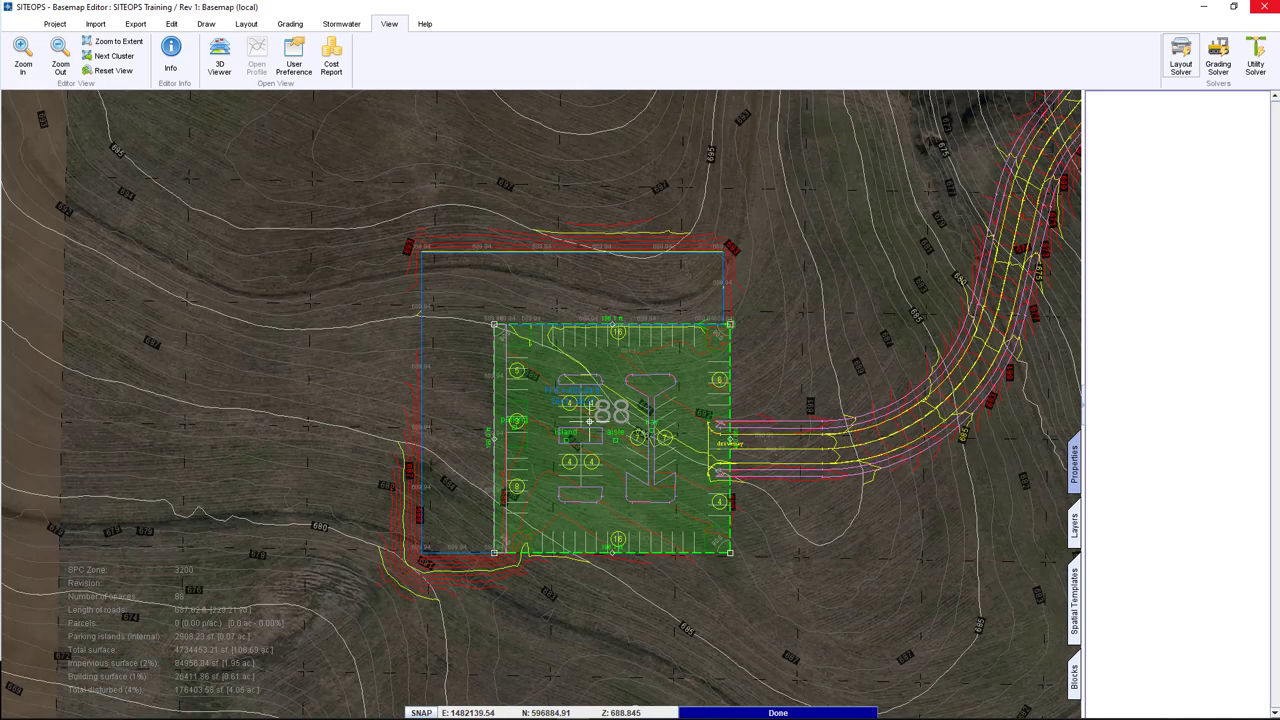
{"action": "scroll", "coordinate": [750, 386], "scroll_direction": "down", "scroll_amount": 1}
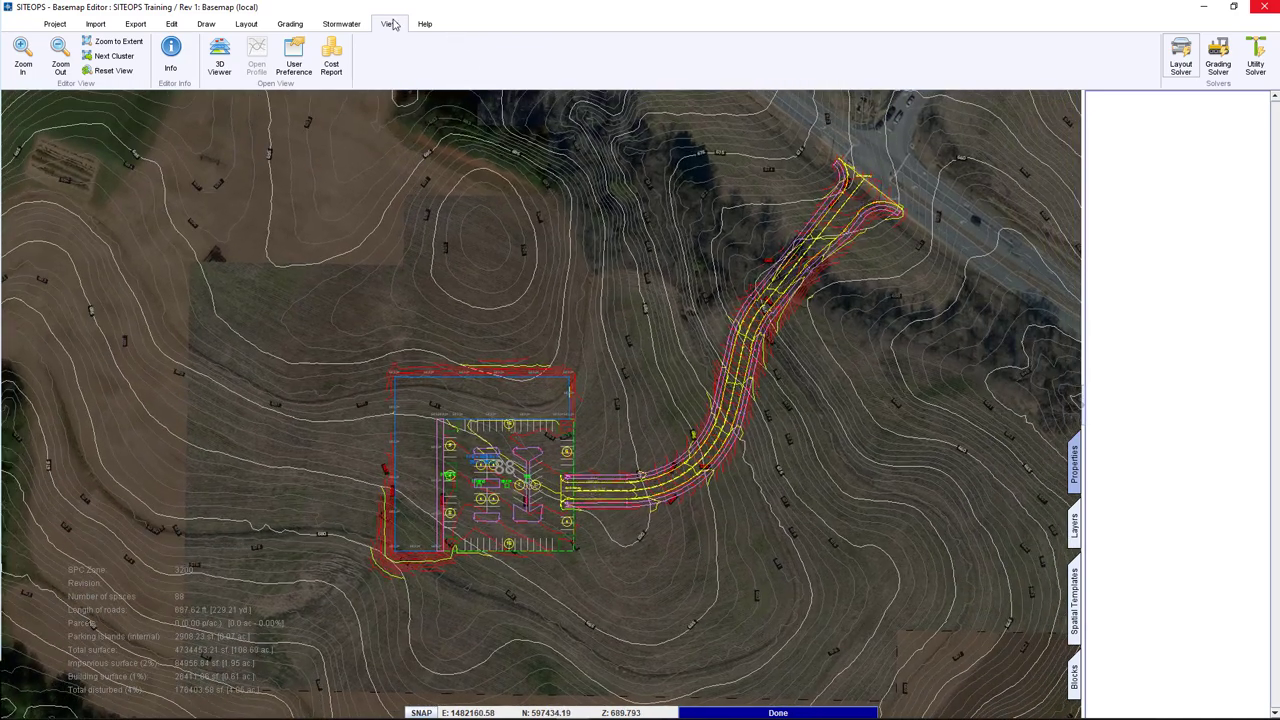
{"action": "left_click", "coordinate": [219, 56]}
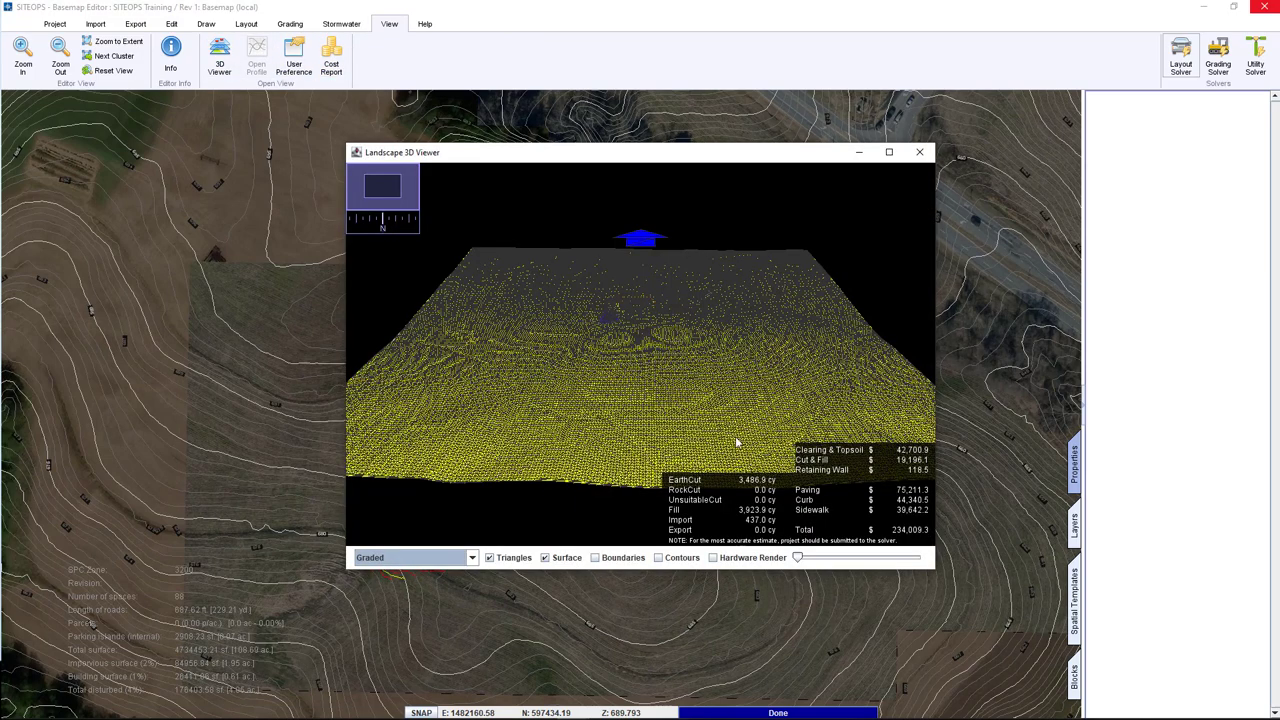
{"action": "key", "text": "Escape"}
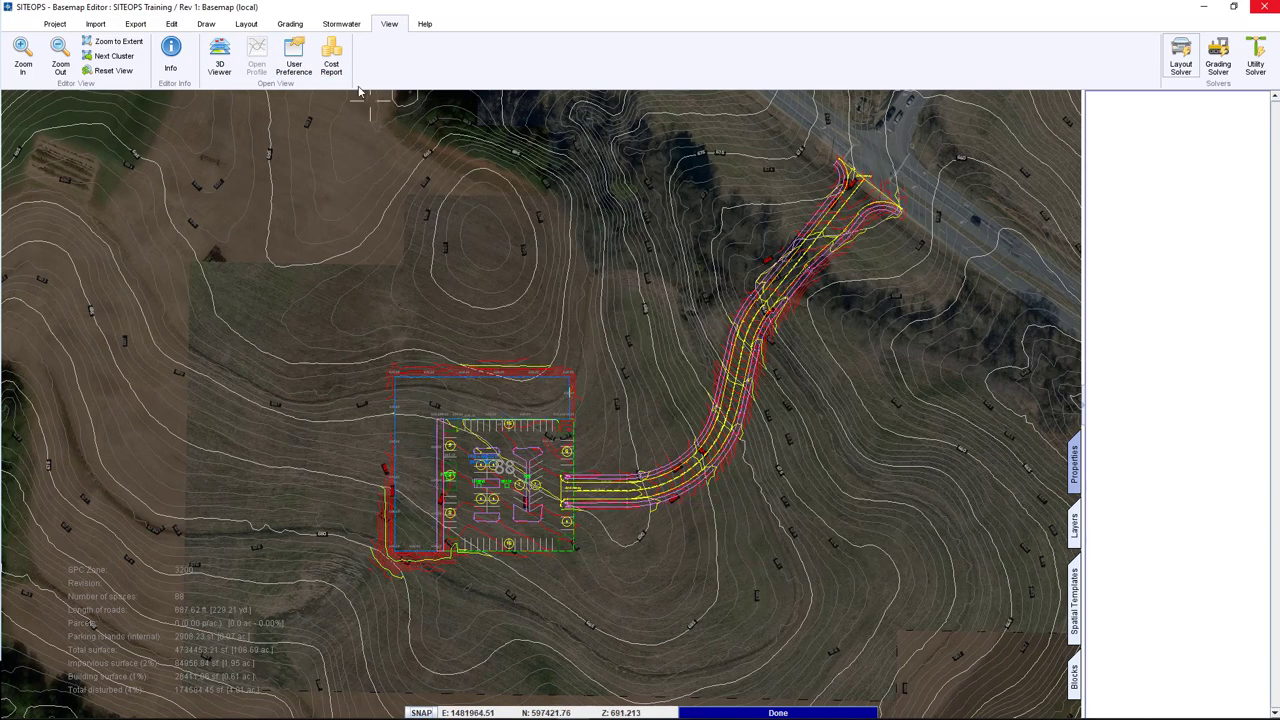
Review the cost report from site clearing and grading quantities through the storm water pipes, then close it.
{"action": "left_click", "coordinate": [334, 64]}
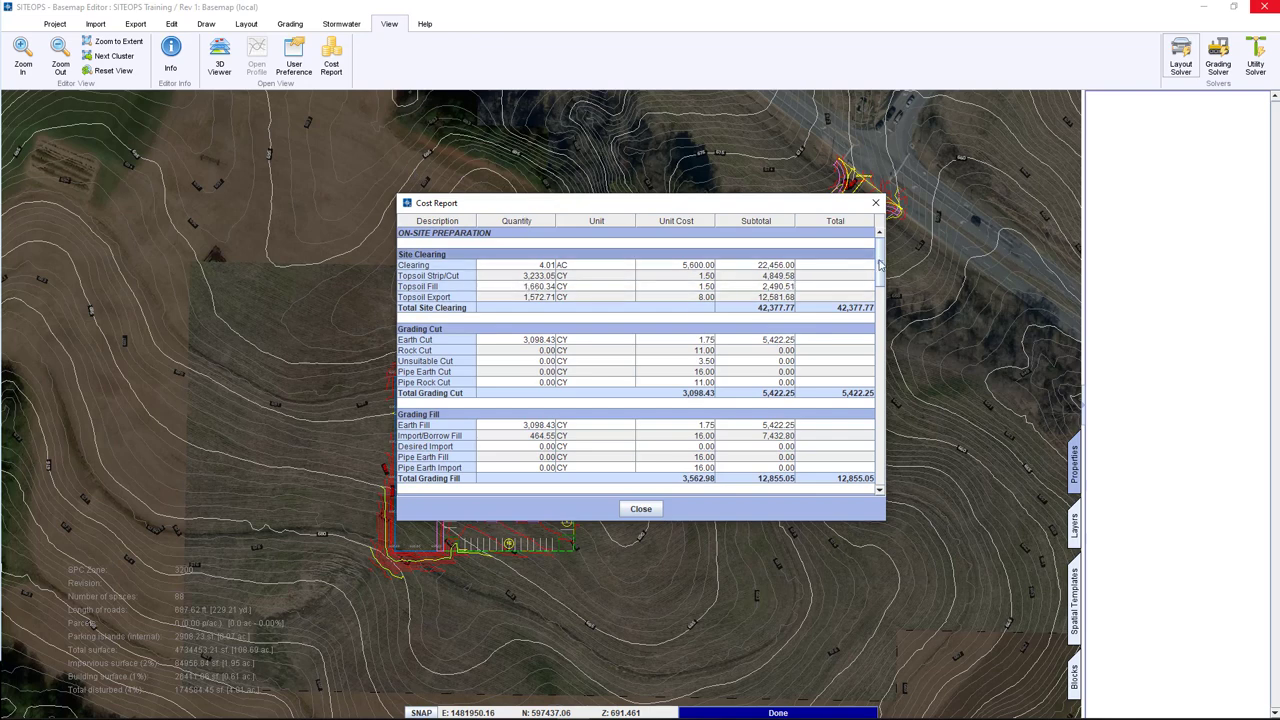
{"action": "scroll", "coordinate": [882, 265], "scroll_direction": "down", "scroll_amount": 1}
{"action": "scroll", "coordinate": [882, 265], "scroll_direction": "down", "scroll_amount": 6}
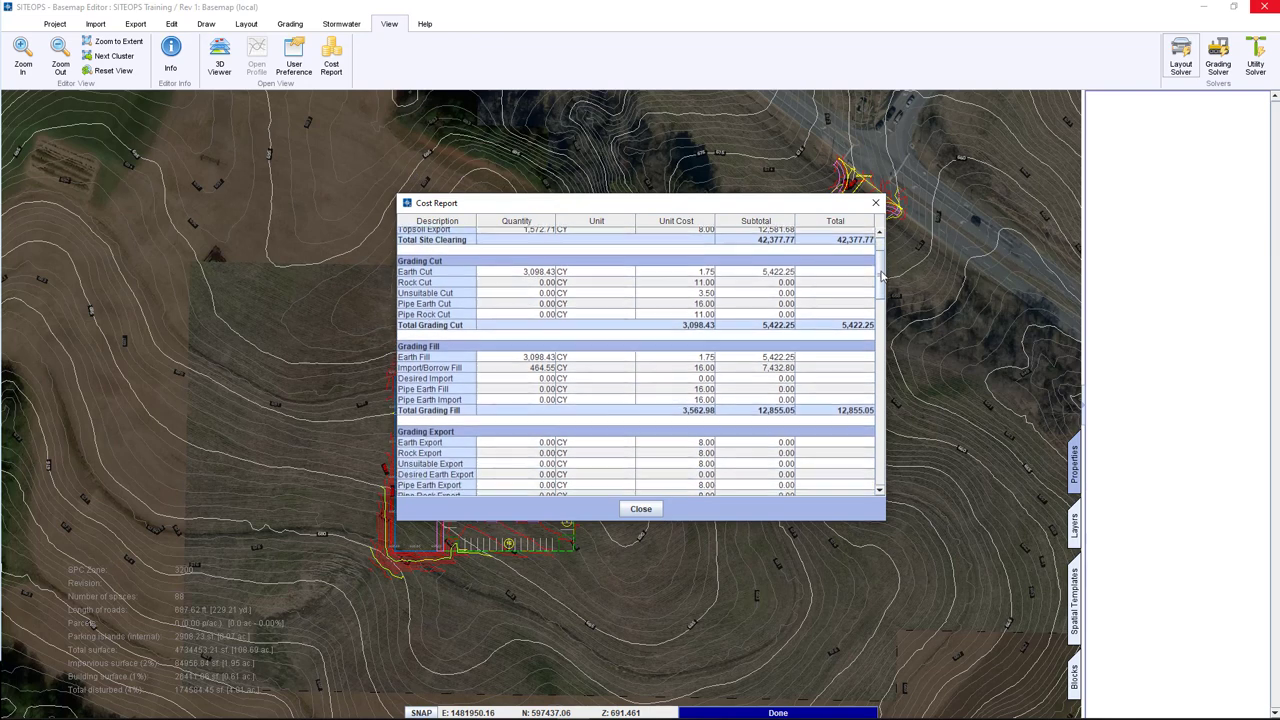
{"action": "left_click_drag", "start_coordinate": [880, 300], "coordinate": [875, 455]}
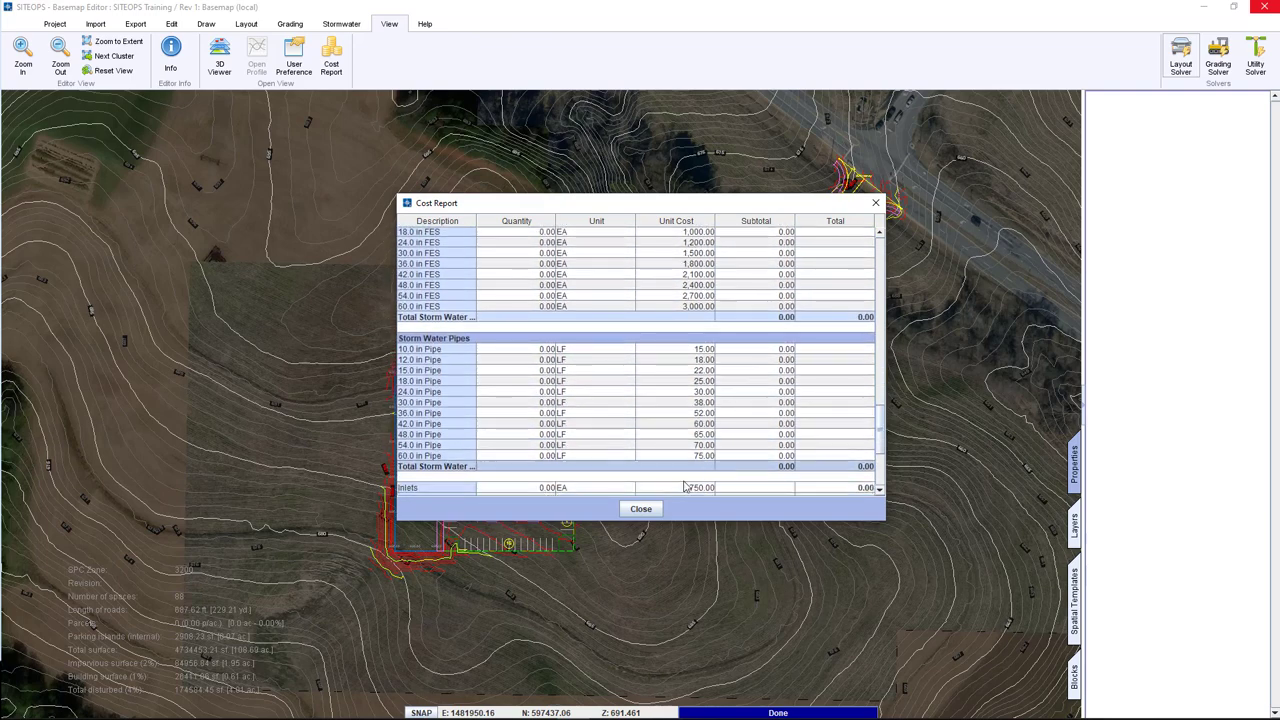
{"action": "left_click", "coordinate": [641, 509]}
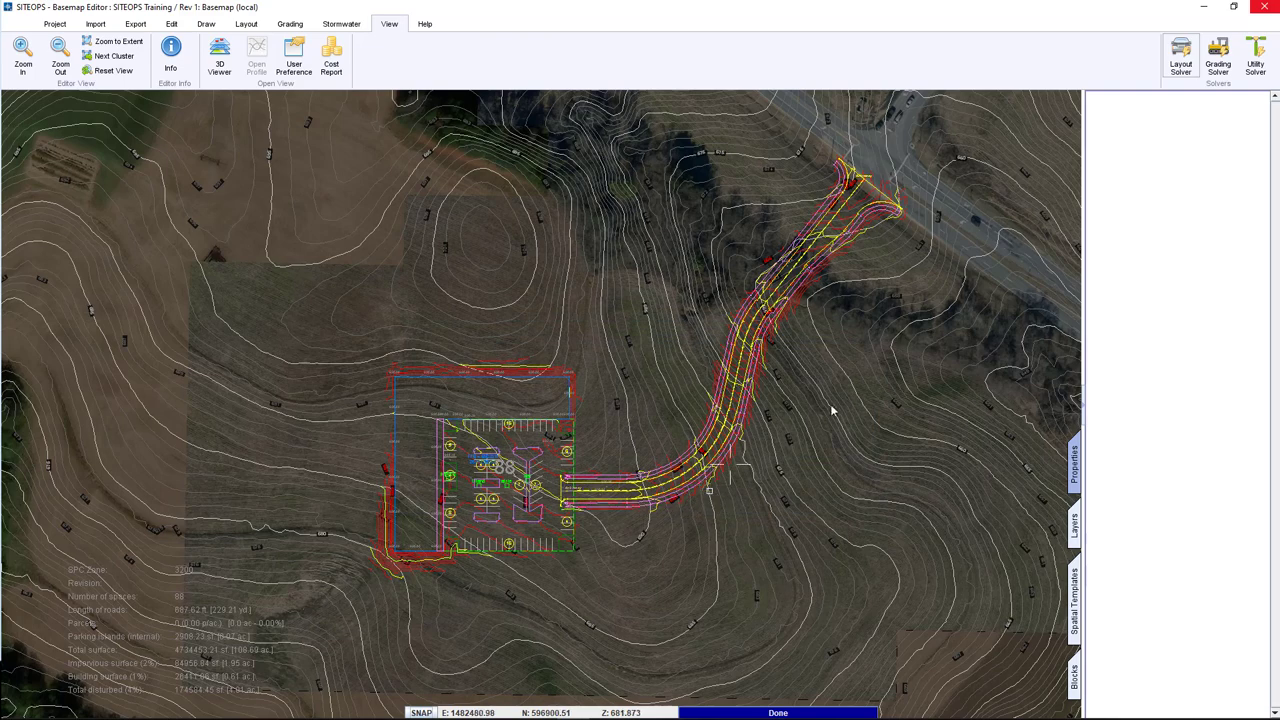
Offset the driveway centreline to just beyond its upper sidewalk and stretch the new path's end to the building's edge.
{"action": "scroll", "coordinate": [648, 496], "scroll_direction": "up", "scroll_amount": 2}
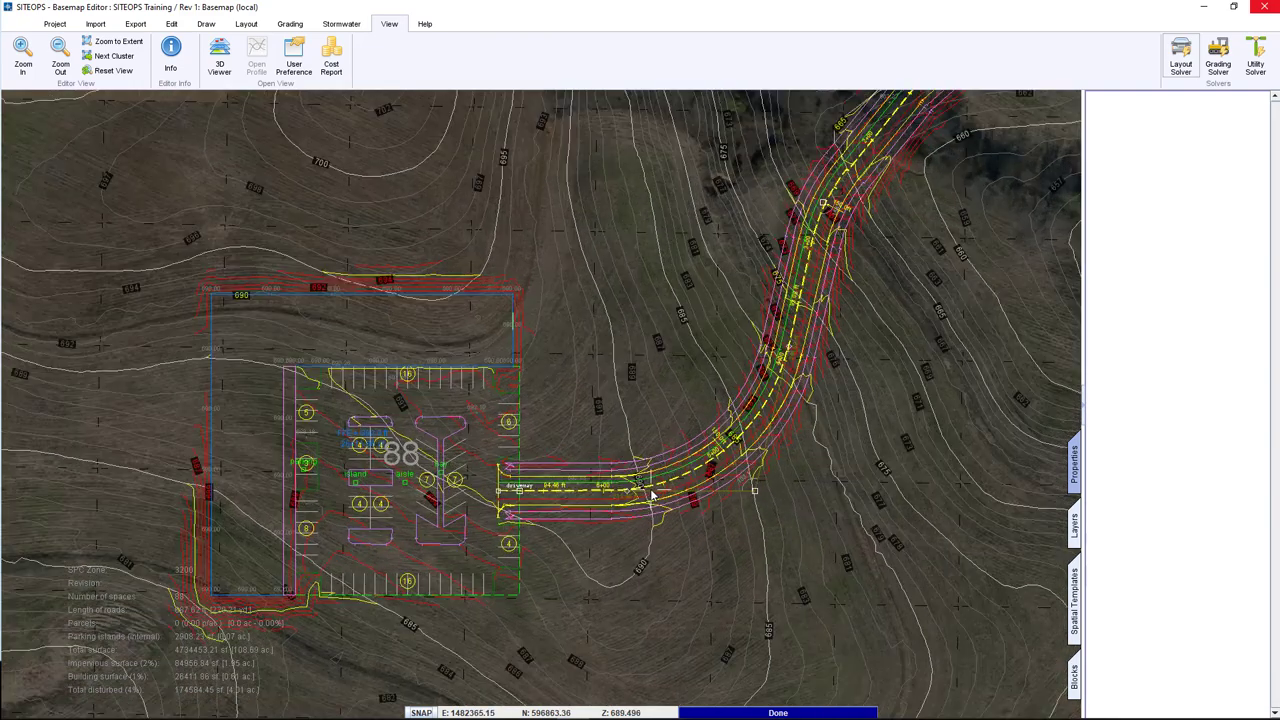
{"action": "left_click", "coordinate": [651, 494]}
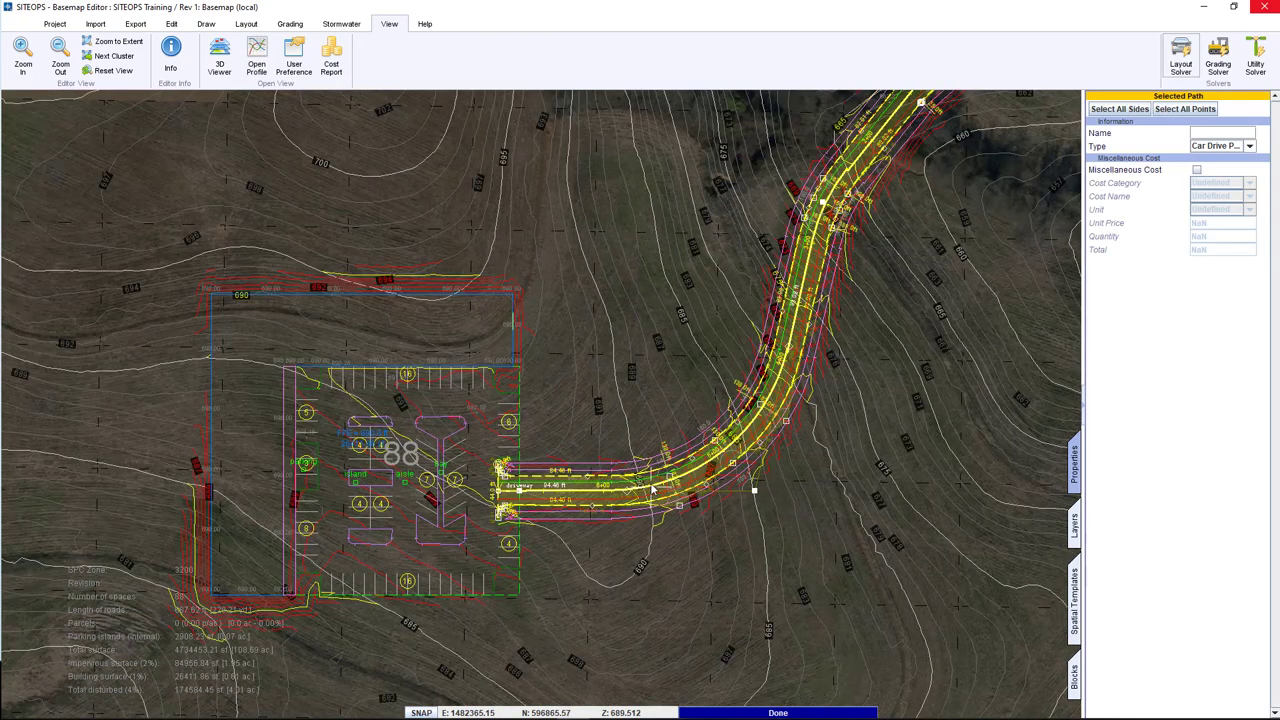
{"action": "left_click", "coordinate": [651, 488]}
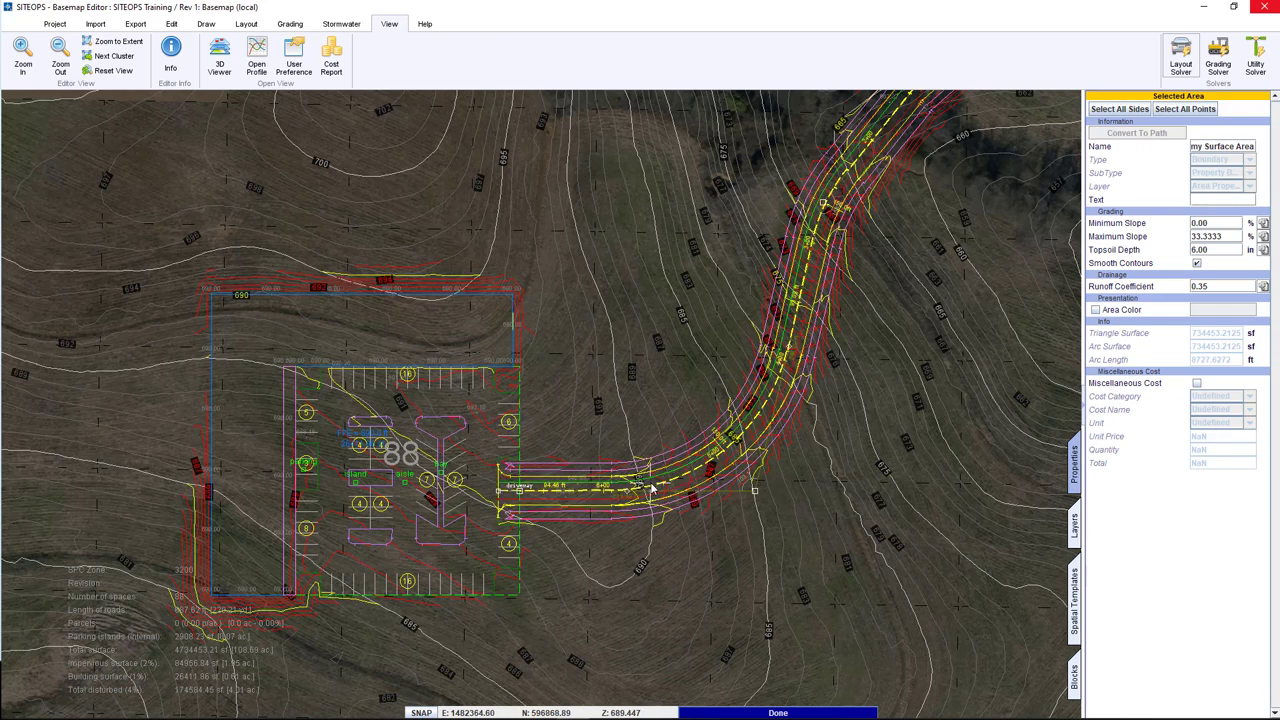
{"action": "left_click", "coordinate": [651, 488]}
{"action": "right_click", "coordinate": [651, 487]}
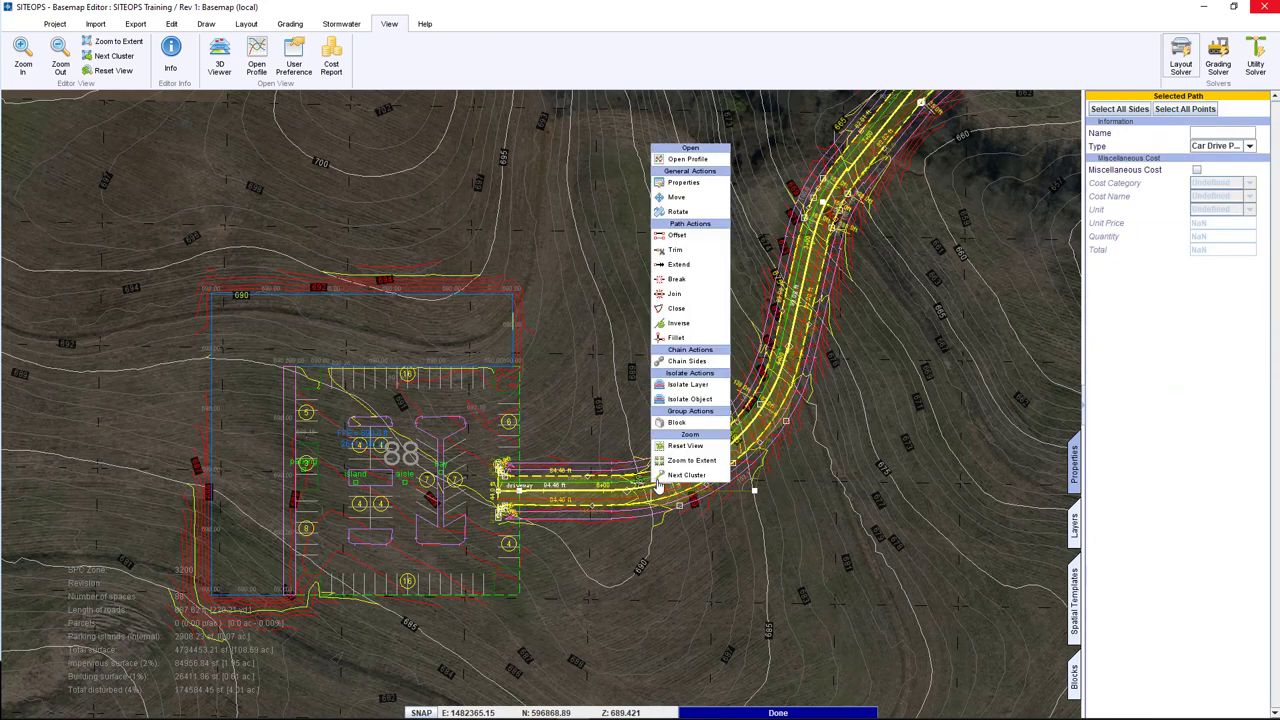
{"action": "left_click", "coordinate": [680, 236]}
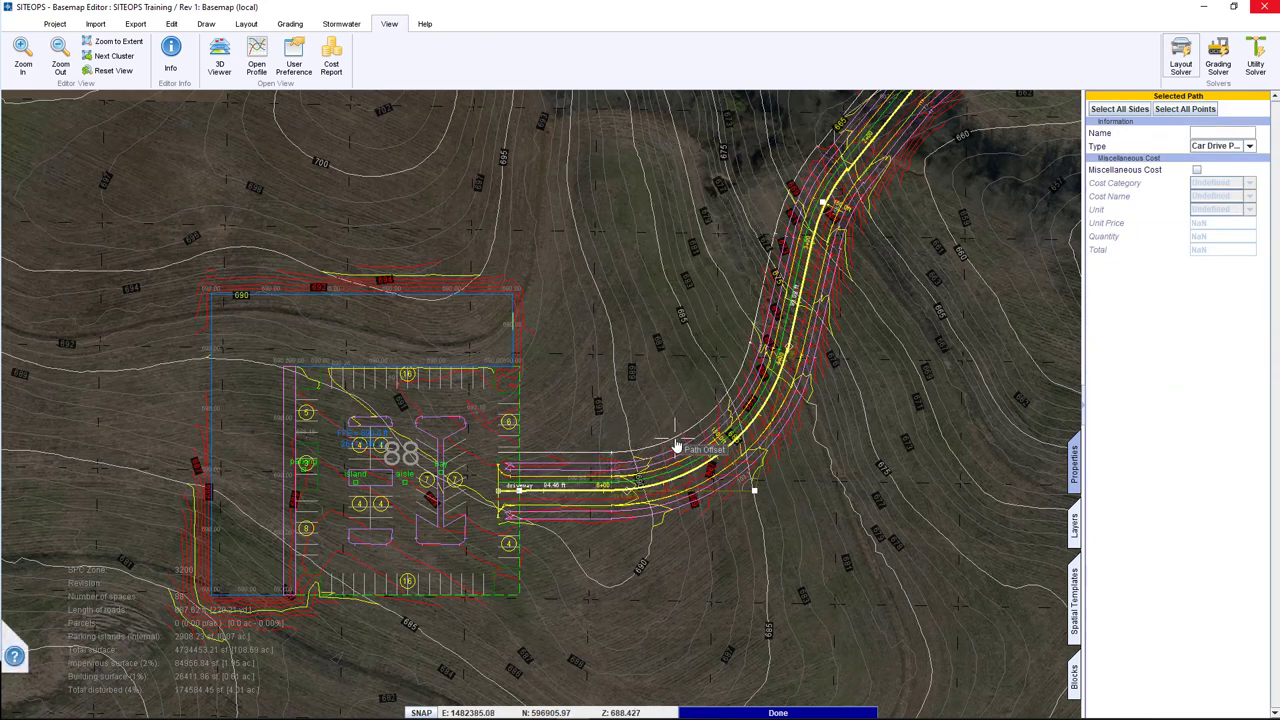
{"action": "left_click", "coordinate": [503, 471]}
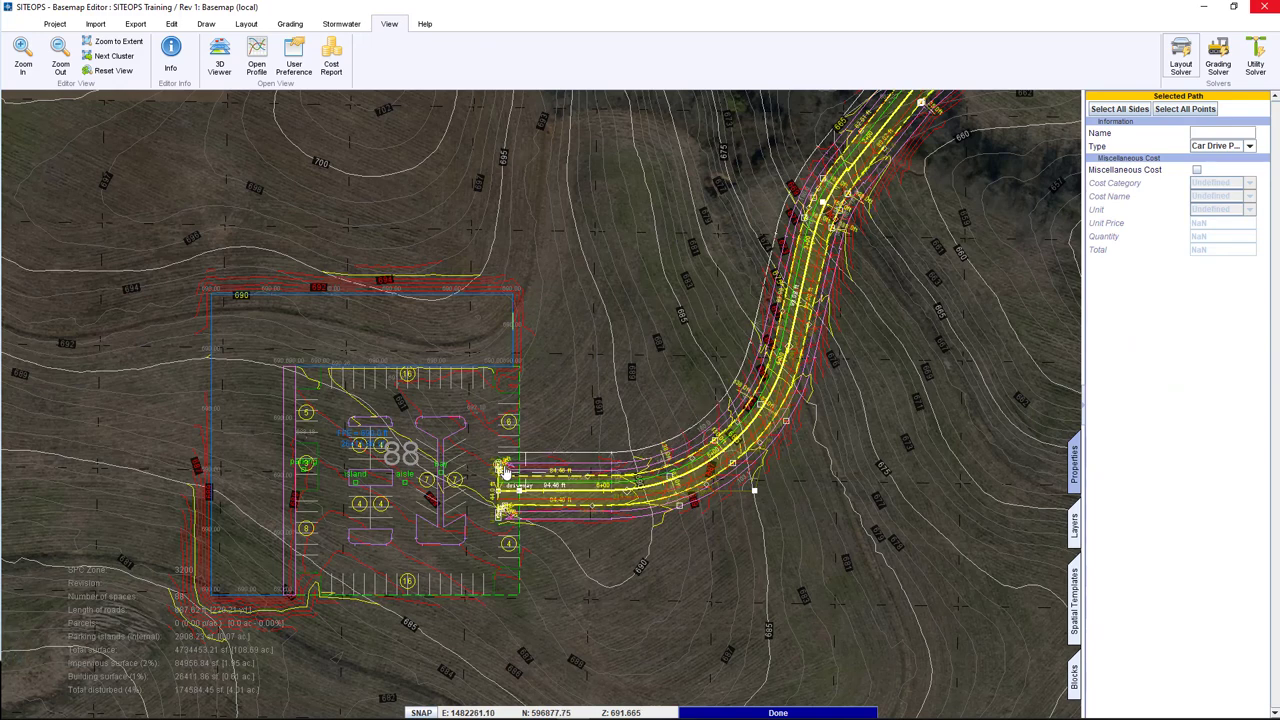
{"action": "left_click", "coordinate": [480, 452]}
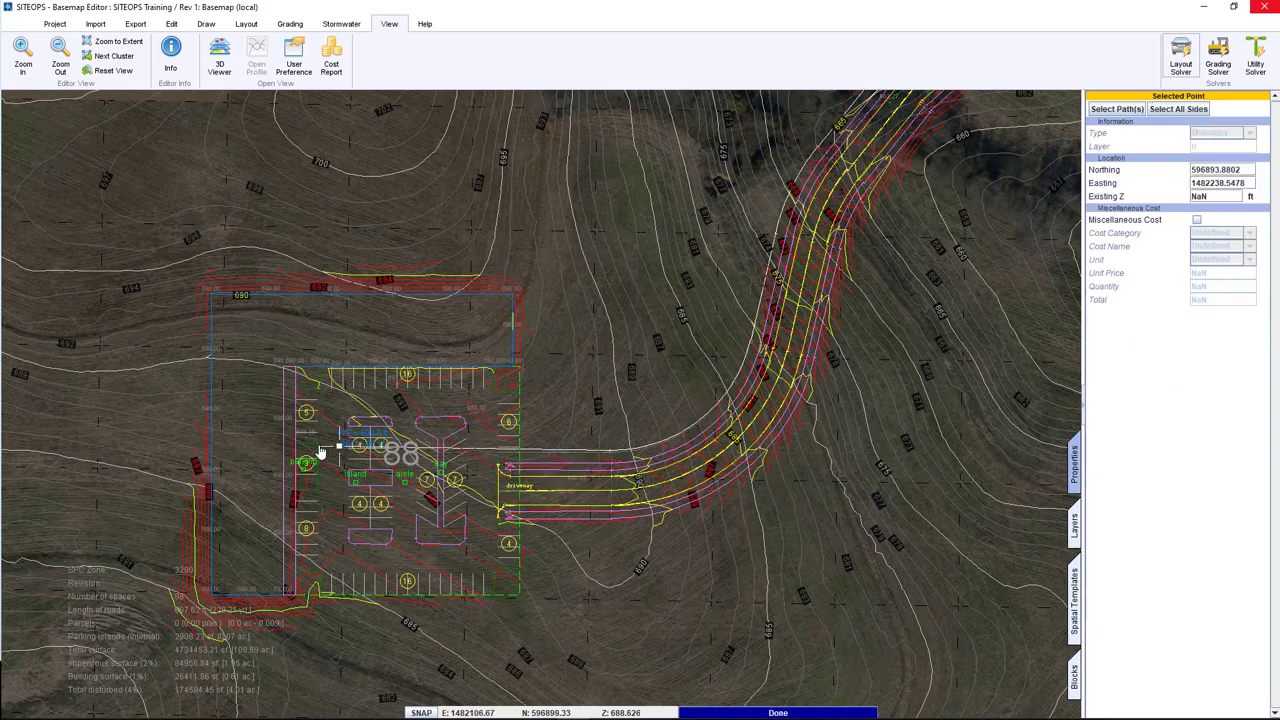
{"action": "left_click", "coordinate": [286, 450]}
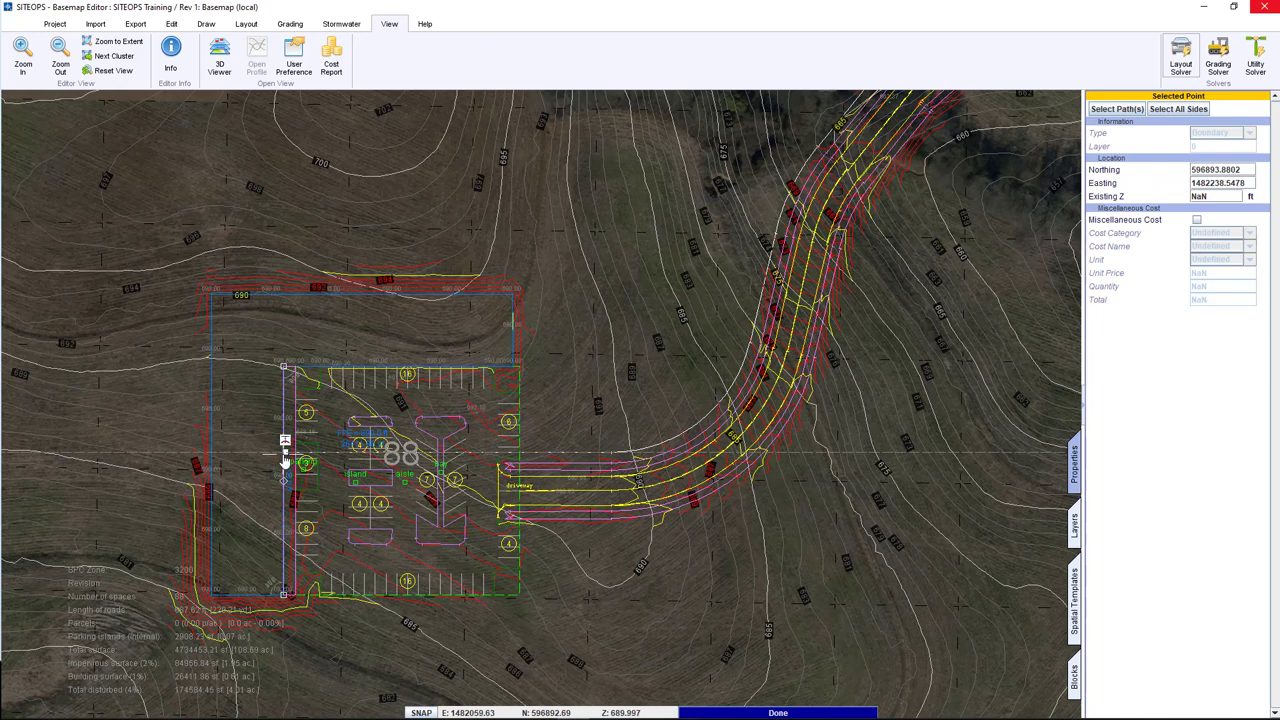
Assign the offset path a miscellaneous cost in category Utilities, named WM, in feet, with a unit price of 50.
{"action": "left_click", "coordinate": [619, 461]}
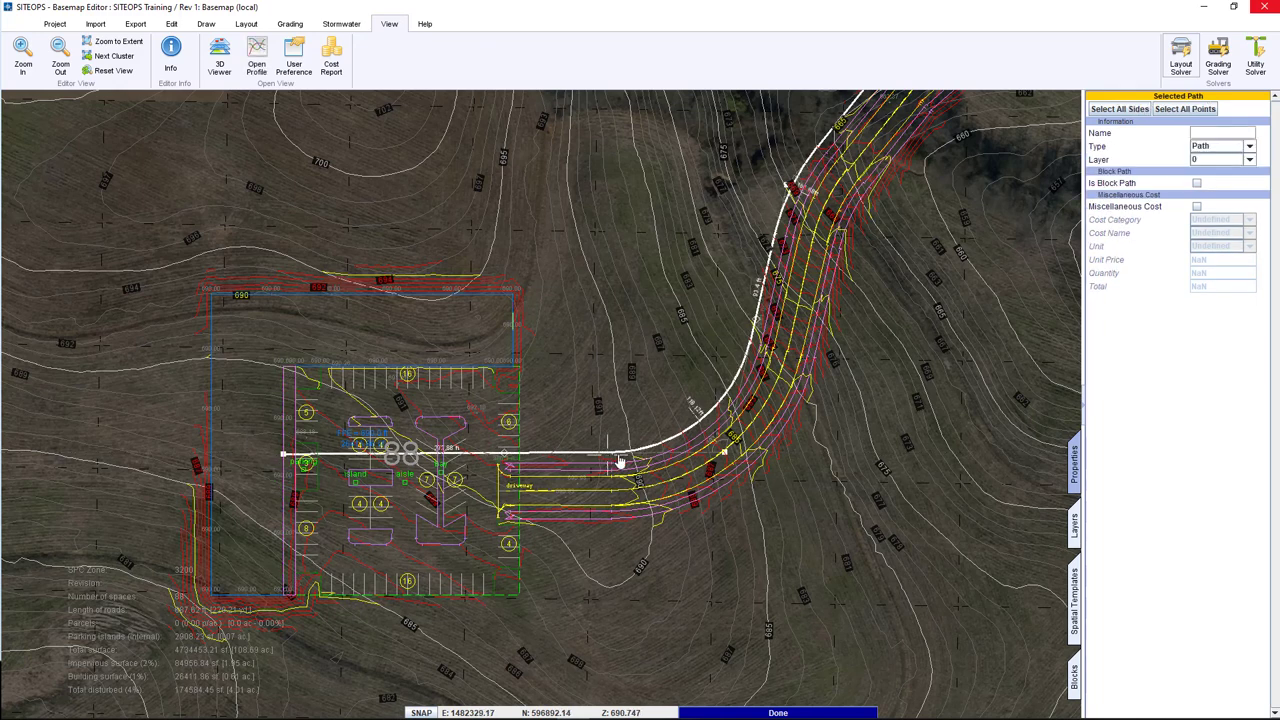
{"action": "left_click", "coordinate": [1197, 206]}
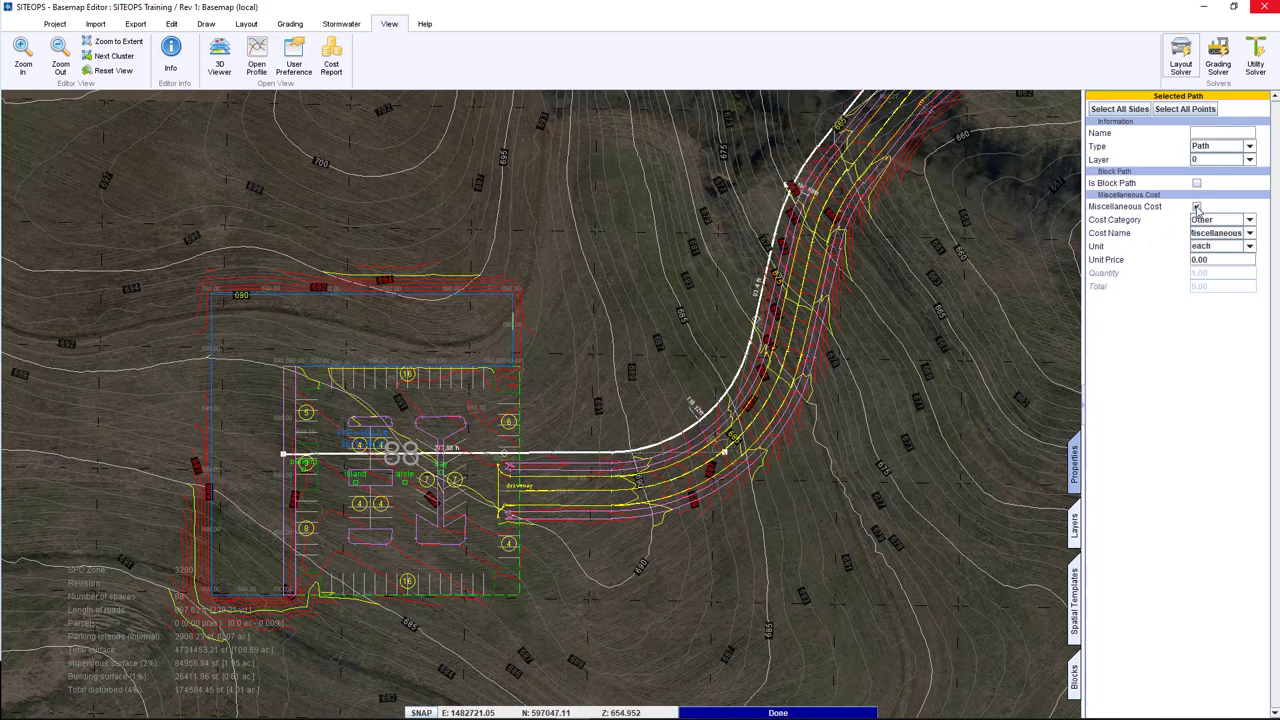
{"action": "left_click", "coordinate": [1215, 219]}
{"action": "left_click", "coordinate": [1226, 232]}
{"action": "type", "text": "WM"}
{"action": "left_click", "coordinate": [1250, 247]}
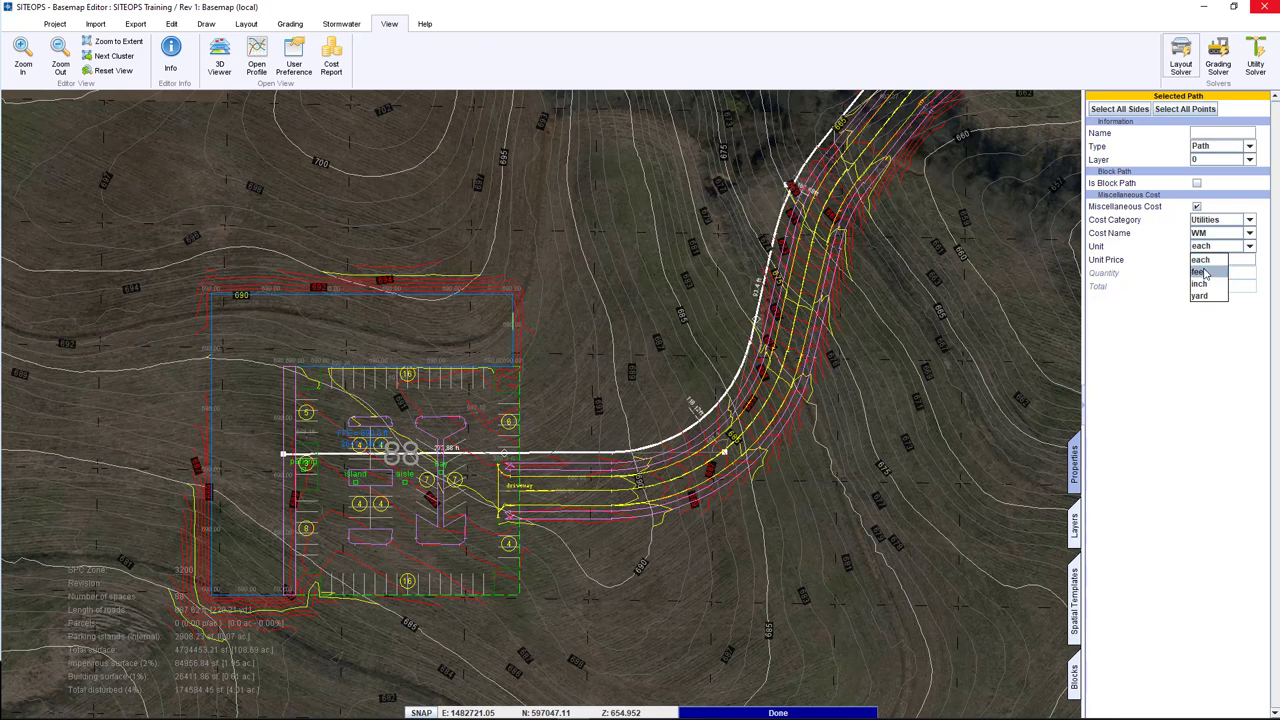
{"action": "key", "text": "Down"}
{"action": "key", "text": "Tab"}
{"action": "type", "text": "50"}
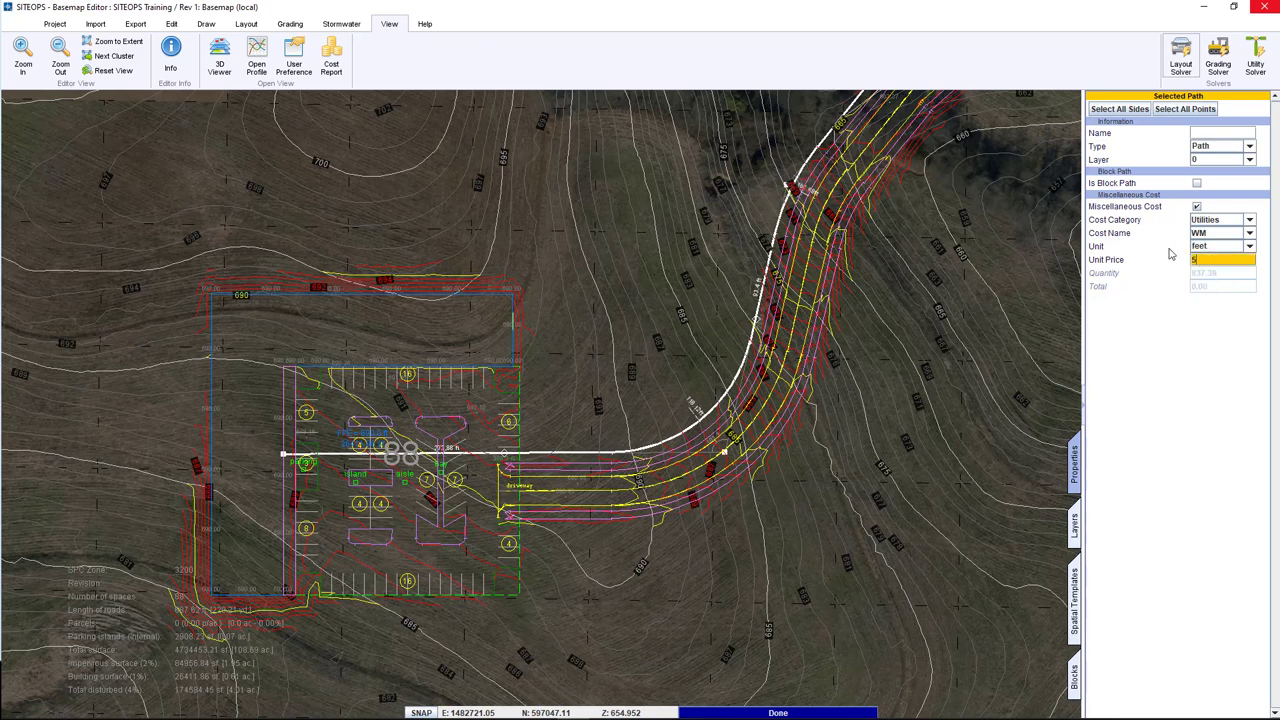
{"action": "key", "text": "Return"}
{"action": "left_click", "coordinate": [908, 337]}
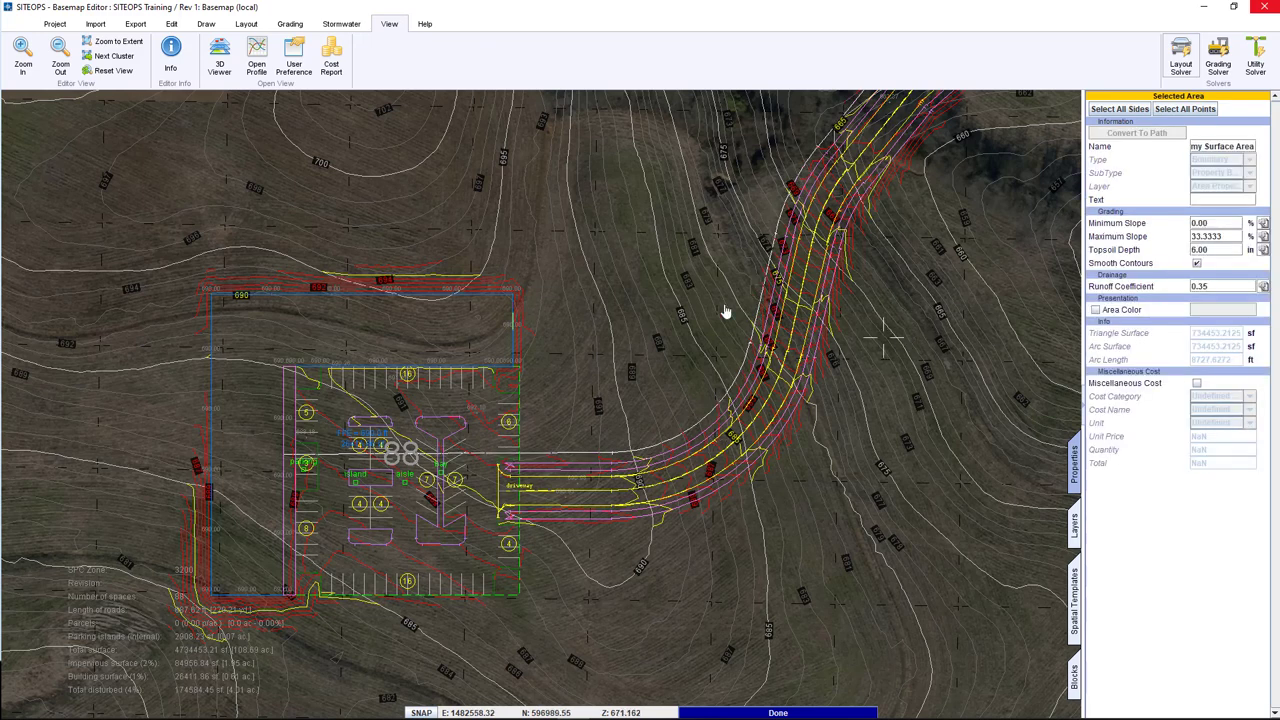
Review the WM line under Miscellaneous Cost at the end of the cost report, and close the report.
{"action": "left_click", "coordinate": [322, 66]}
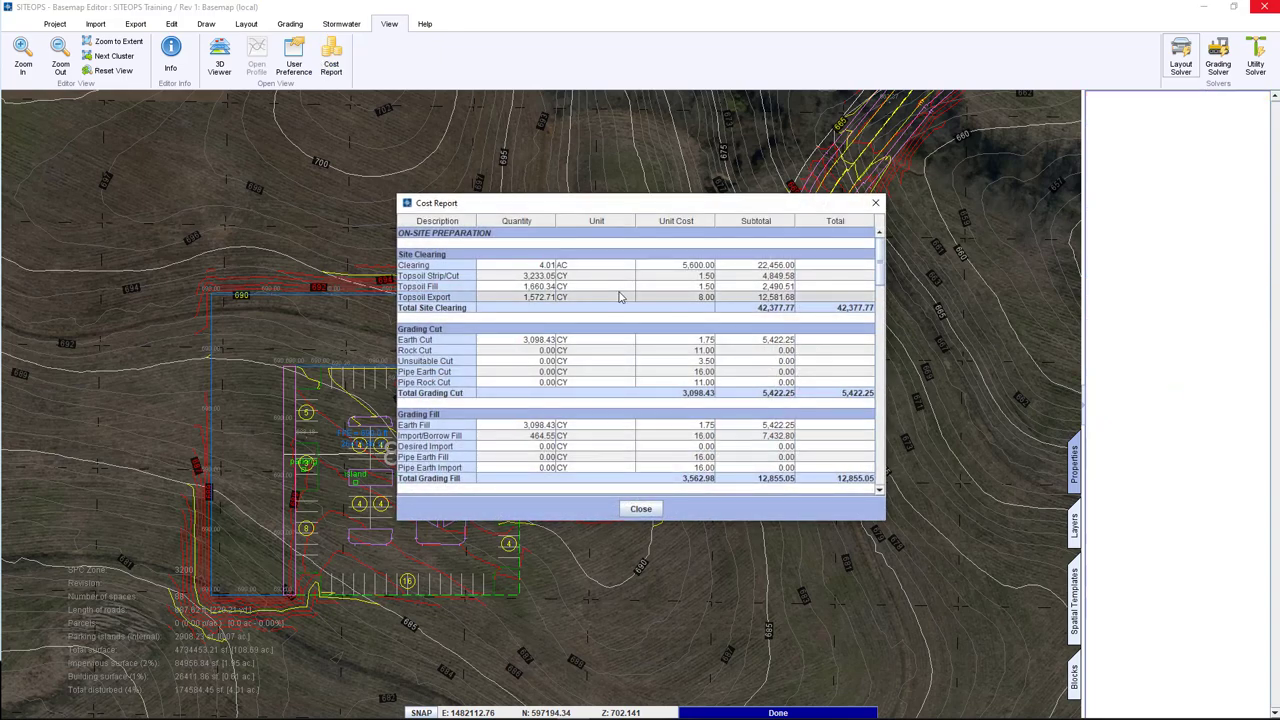
{"action": "scroll", "coordinate": [619, 297], "scroll_direction": "down", "scroll_amount": 6}
{"action": "scroll", "coordinate": [619, 297], "scroll_direction": "down", "scroll_amount": 12}
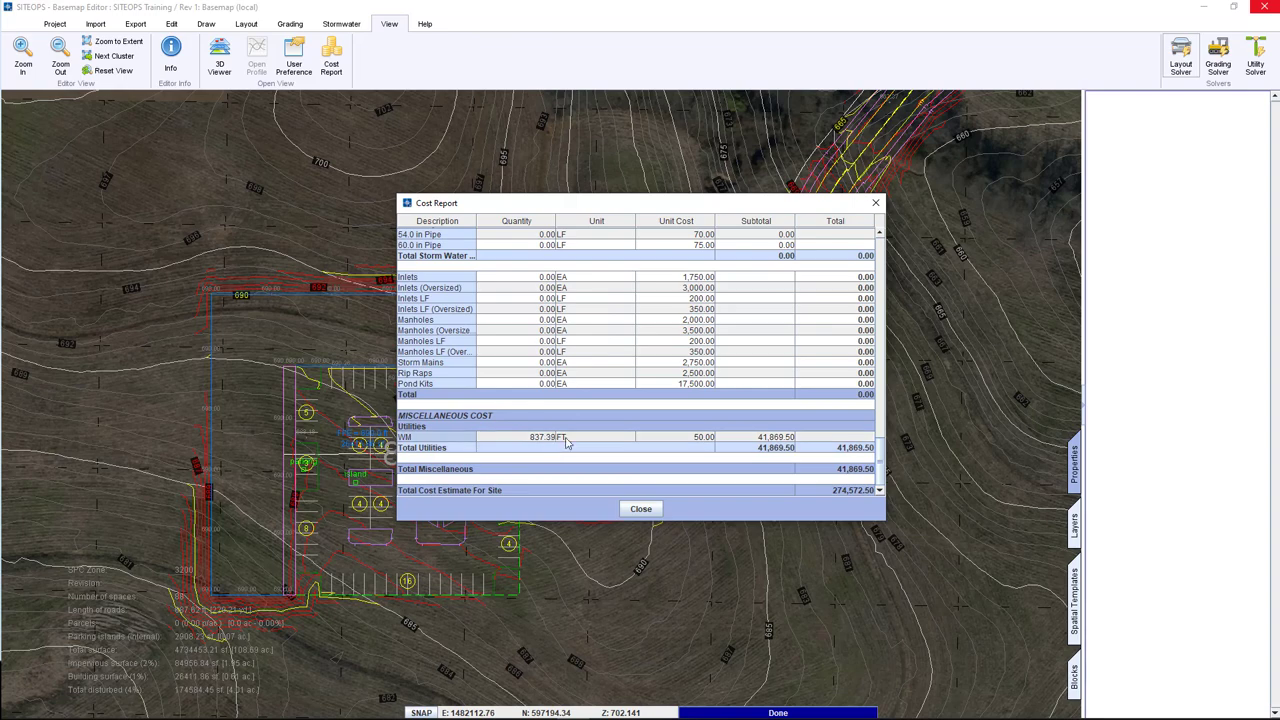
{"action": "left_click", "coordinate": [648, 510]}
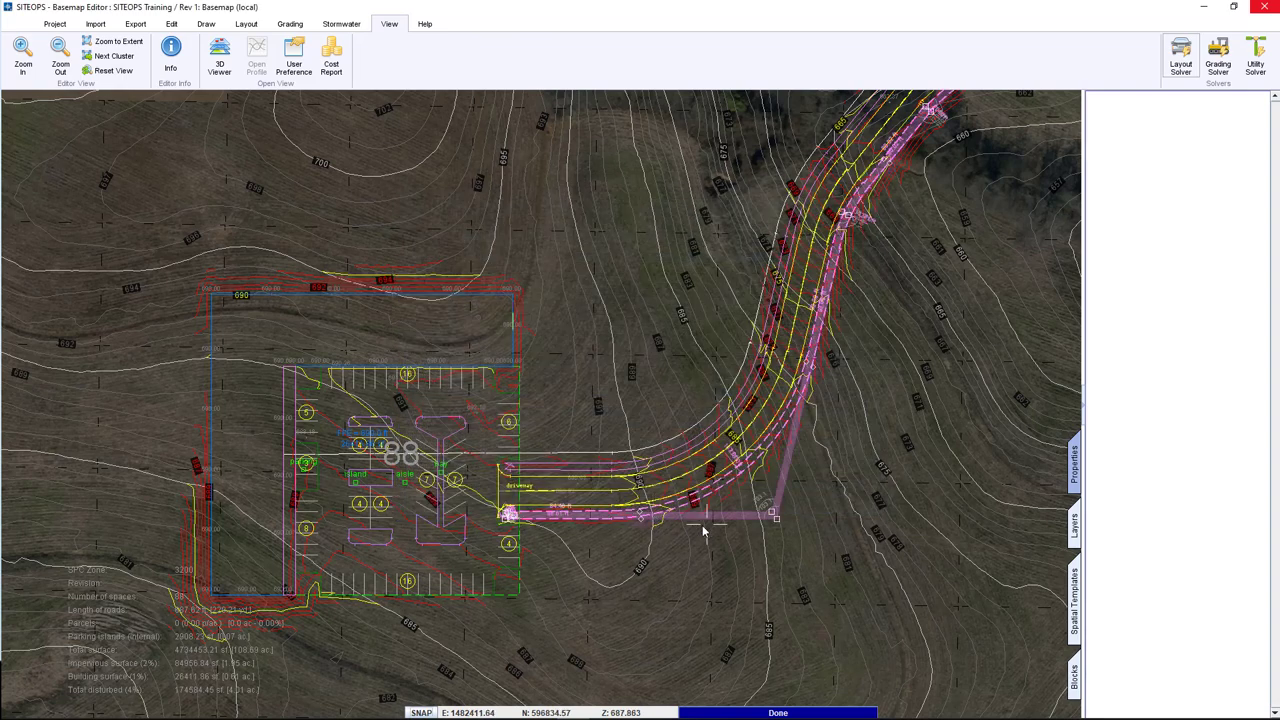
Turn off the Contour Proposed Finished Grade and Contour Existing Grade layers.
{"action": "scroll", "coordinate": [700, 535], "scroll_direction": "down", "scroll_amount": 3}
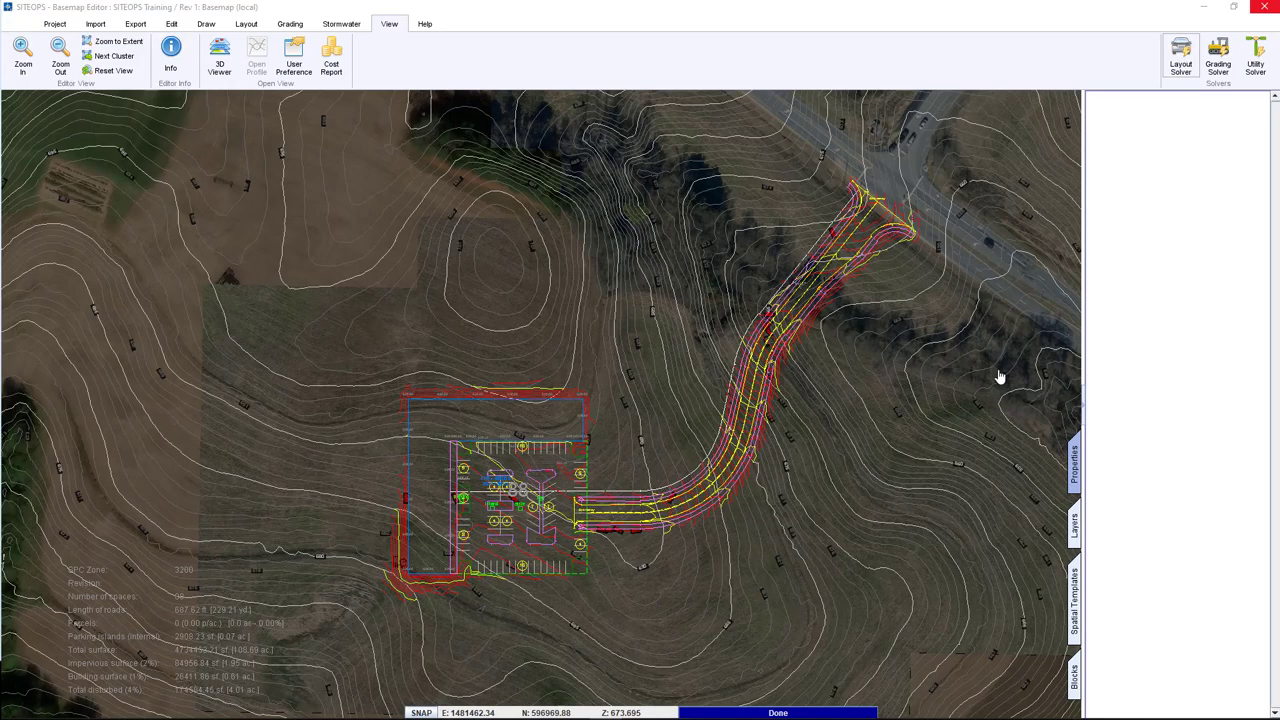
{"action": "left_click", "coordinate": [1074, 525]}
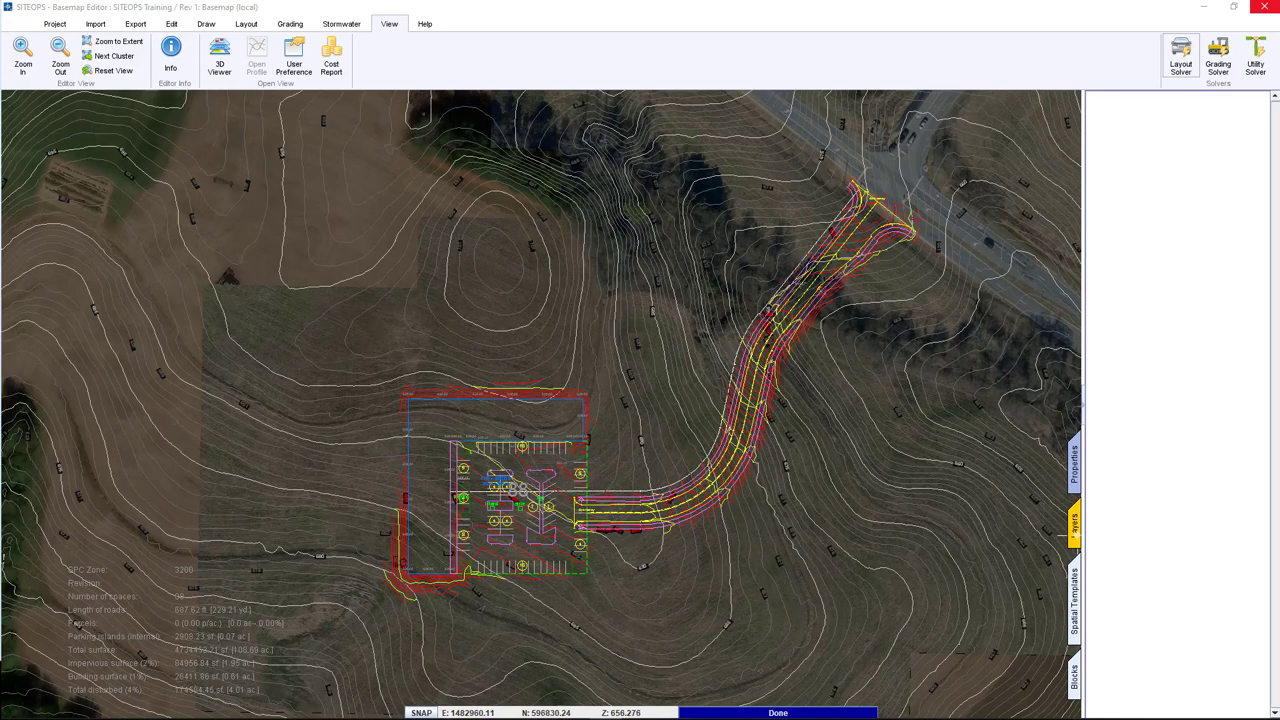
{"action": "left_click", "coordinate": [1127, 513]}
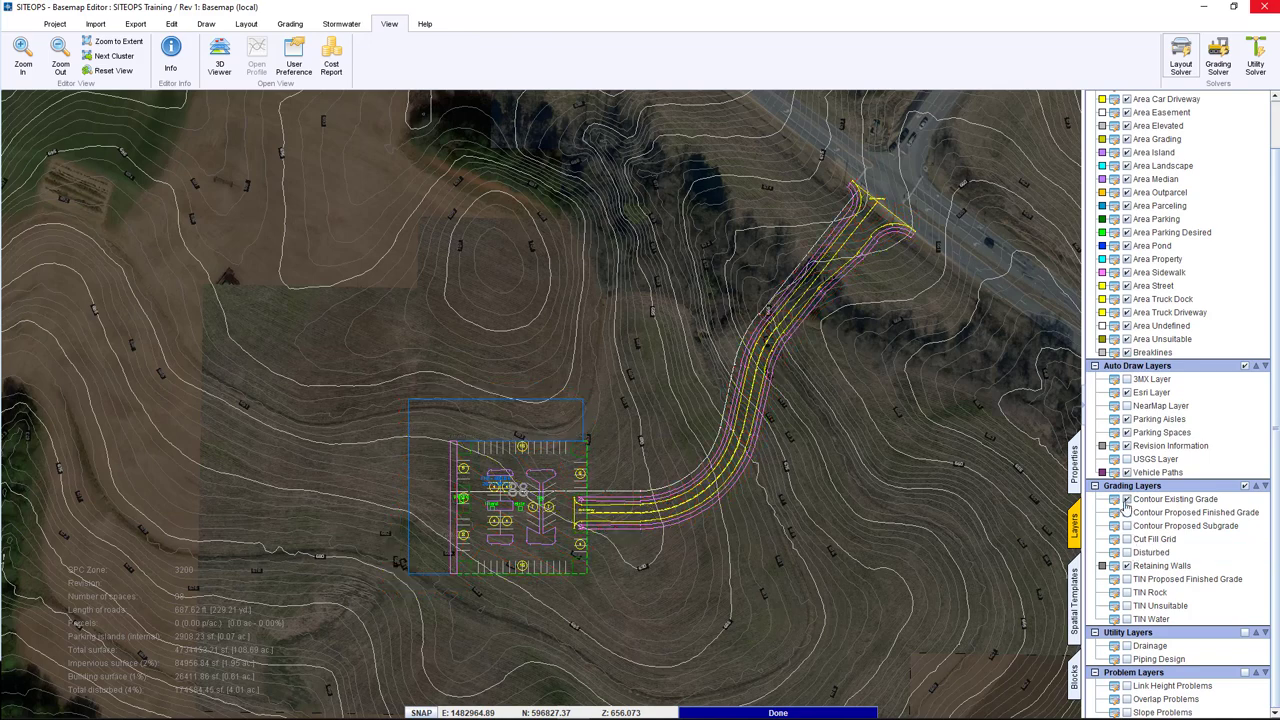
{"action": "left_click", "coordinate": [1127, 499]}
Select all objects of the building, parking and driveway layout, delete them, and rerun the layout solver.
{"action": "left_click_drag", "start_coordinate": [828, 371], "coordinate": [326, 590]}
{"action": "right_click_drag", "start_coordinate": [326, 590], "coordinate": [326, 590]}
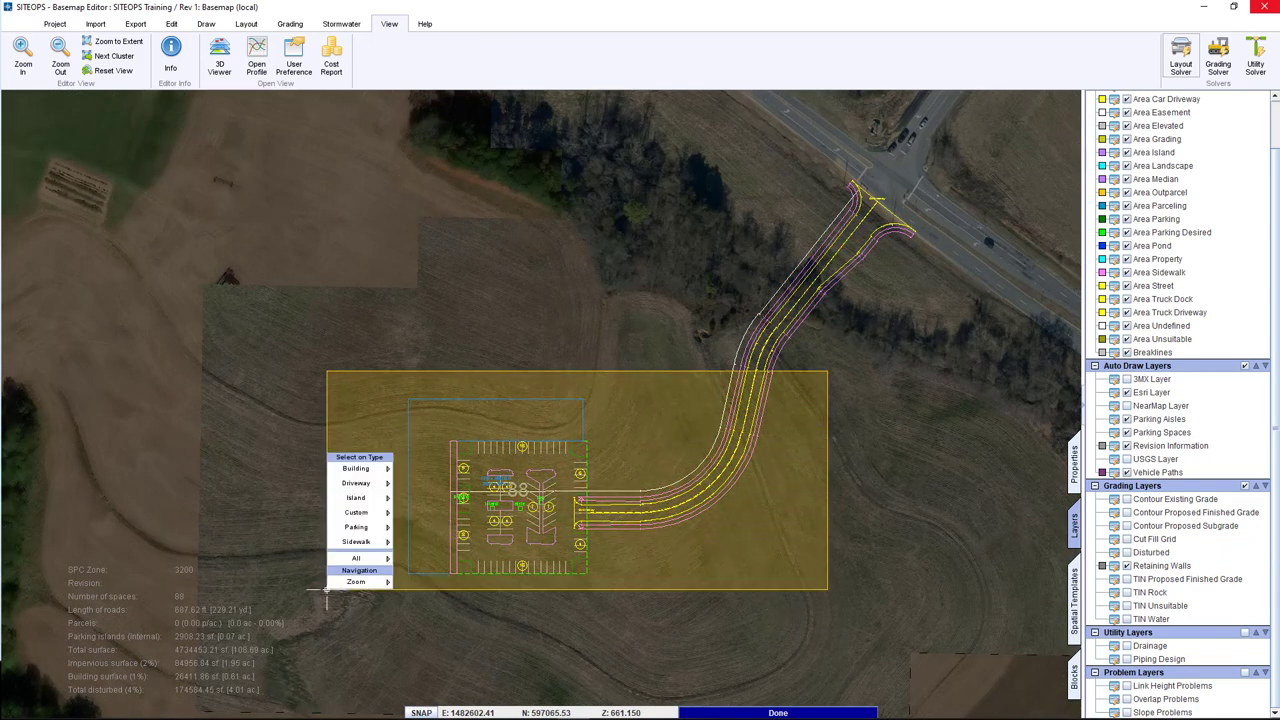
{"action": "mouse_move", "coordinate": [360, 560]}
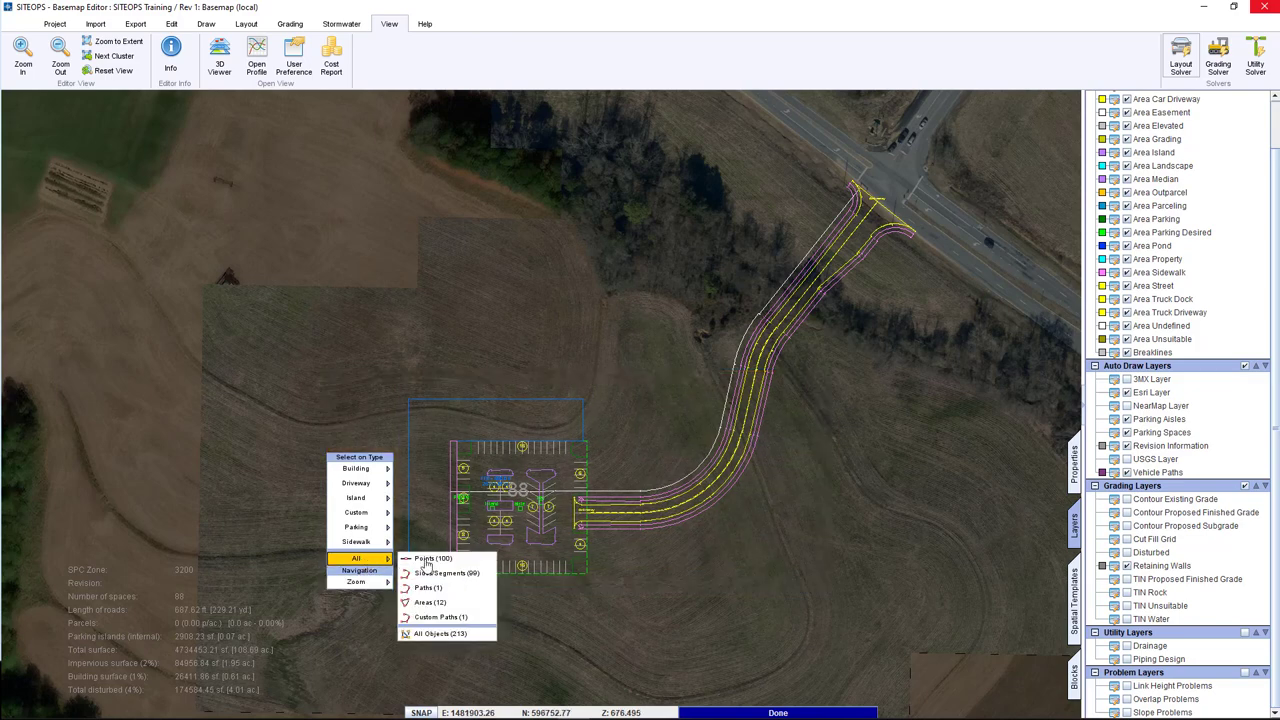
{"action": "left_click", "coordinate": [440, 633]}
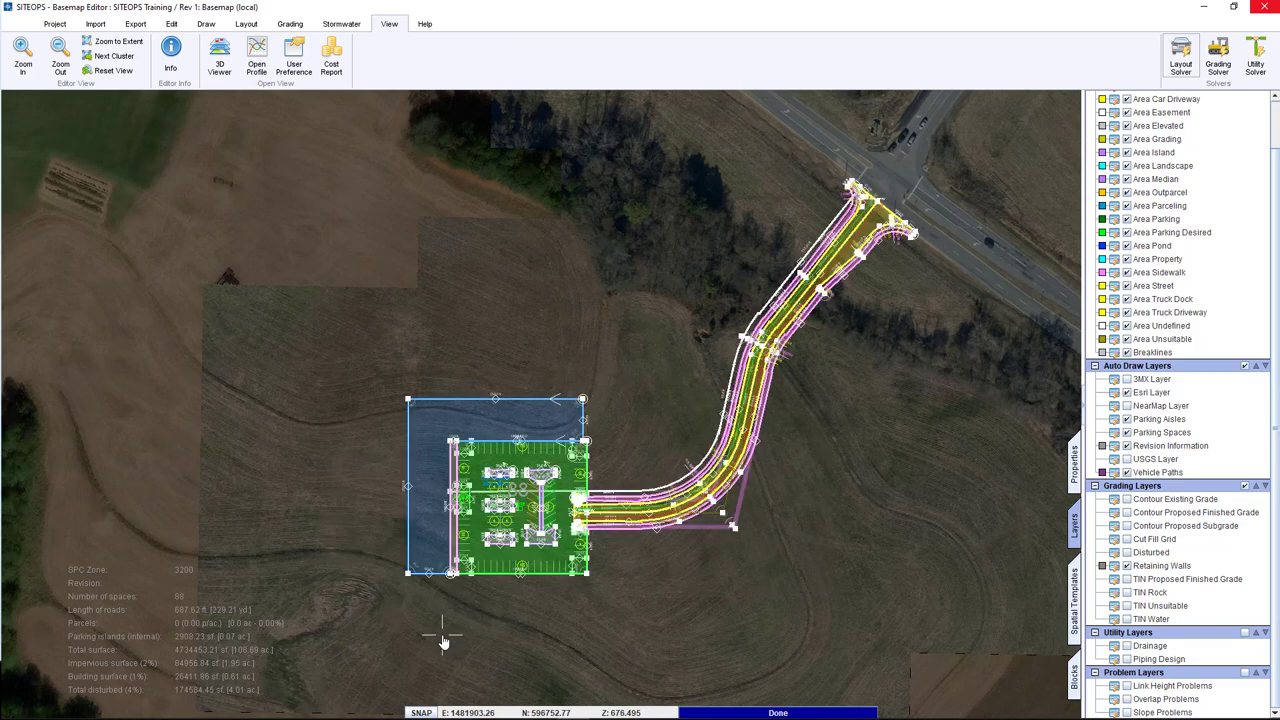
{"action": "key", "text": "Escape"}
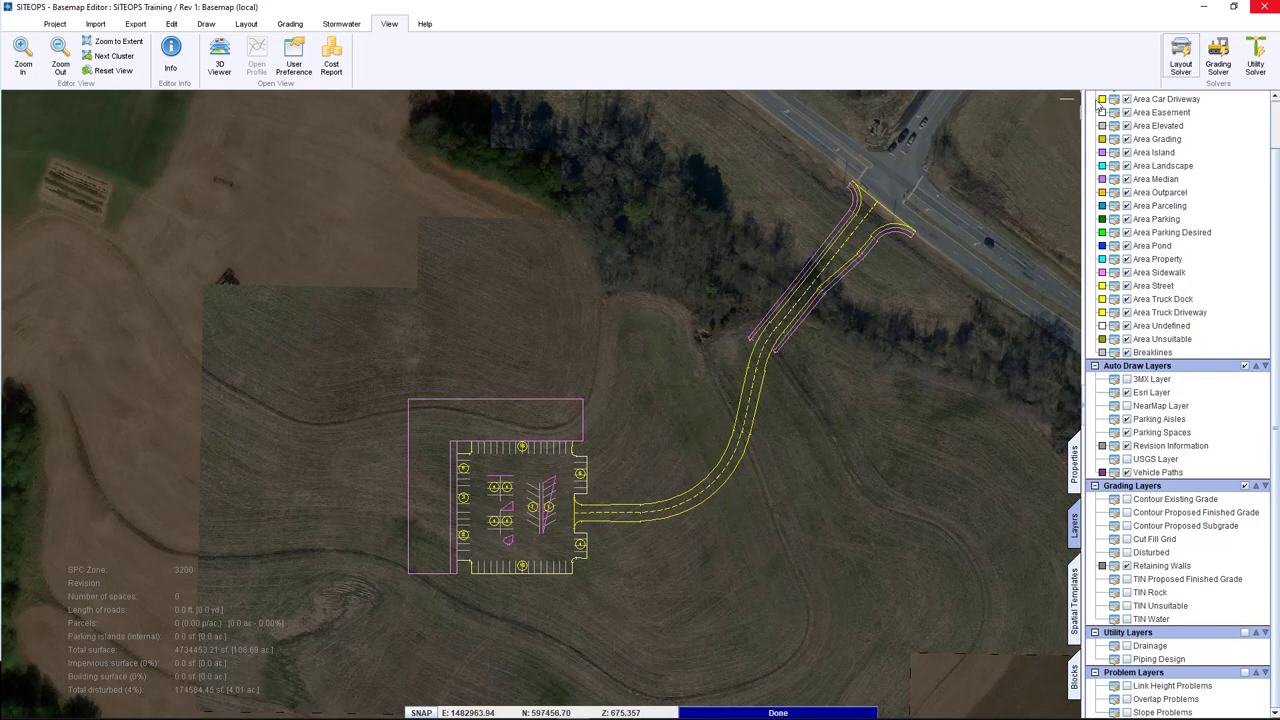
{"action": "left_click", "coordinate": [1183, 64]}
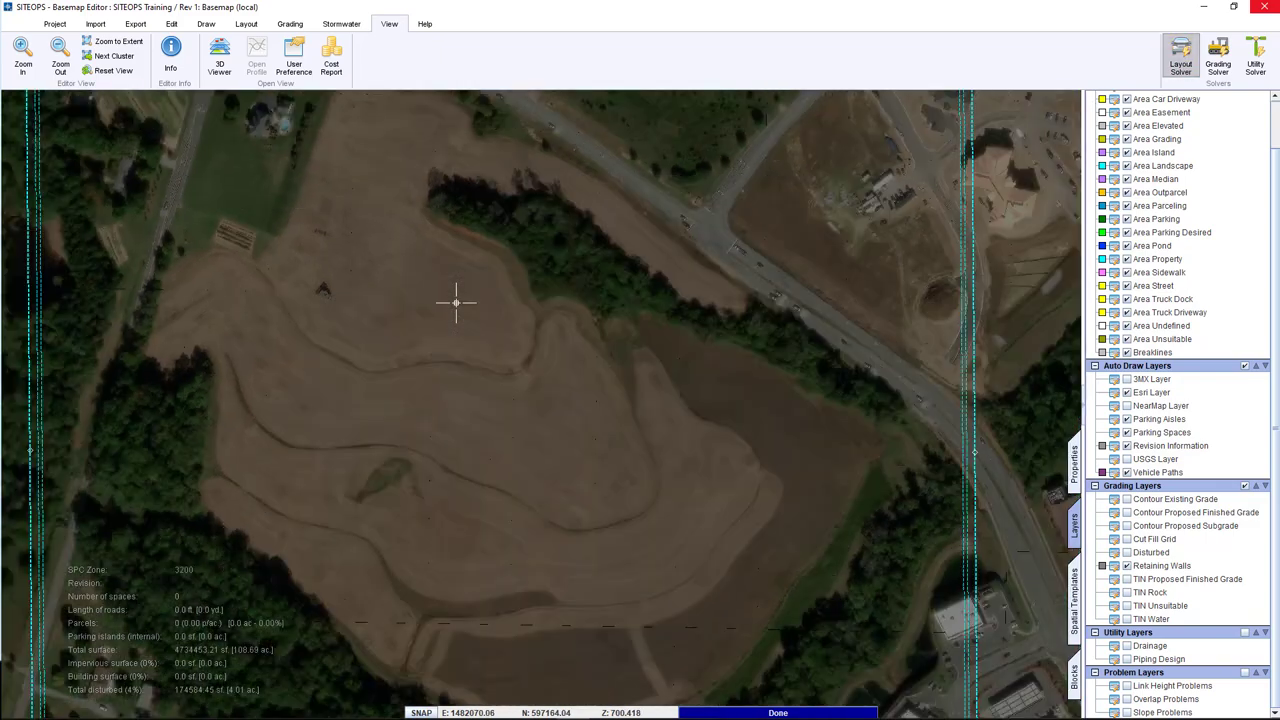
Draw a closed ten-point parceling area of about 2,067,600 sf around the open field inside the property boundary, and show its properties.
{"action": "scroll", "coordinate": [580, 302], "scroll_direction": "down", "scroll_amount": 1}
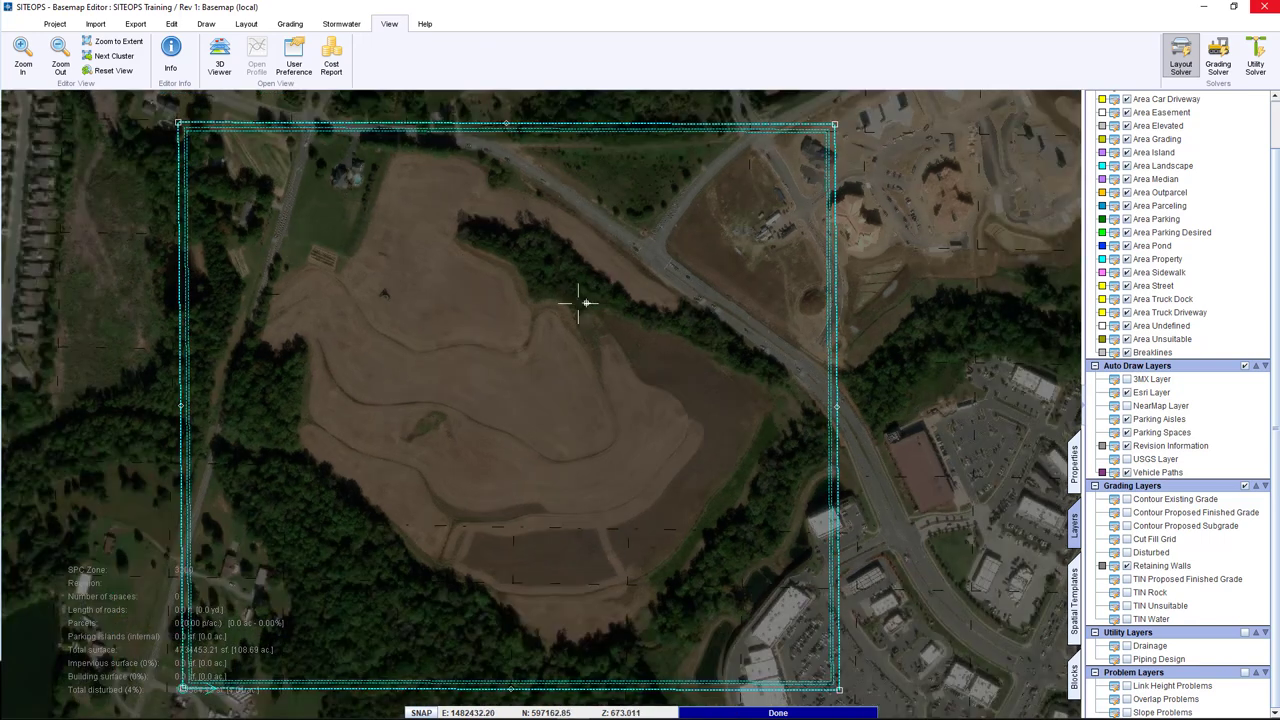
{"action": "left_click", "coordinate": [237, 26]}
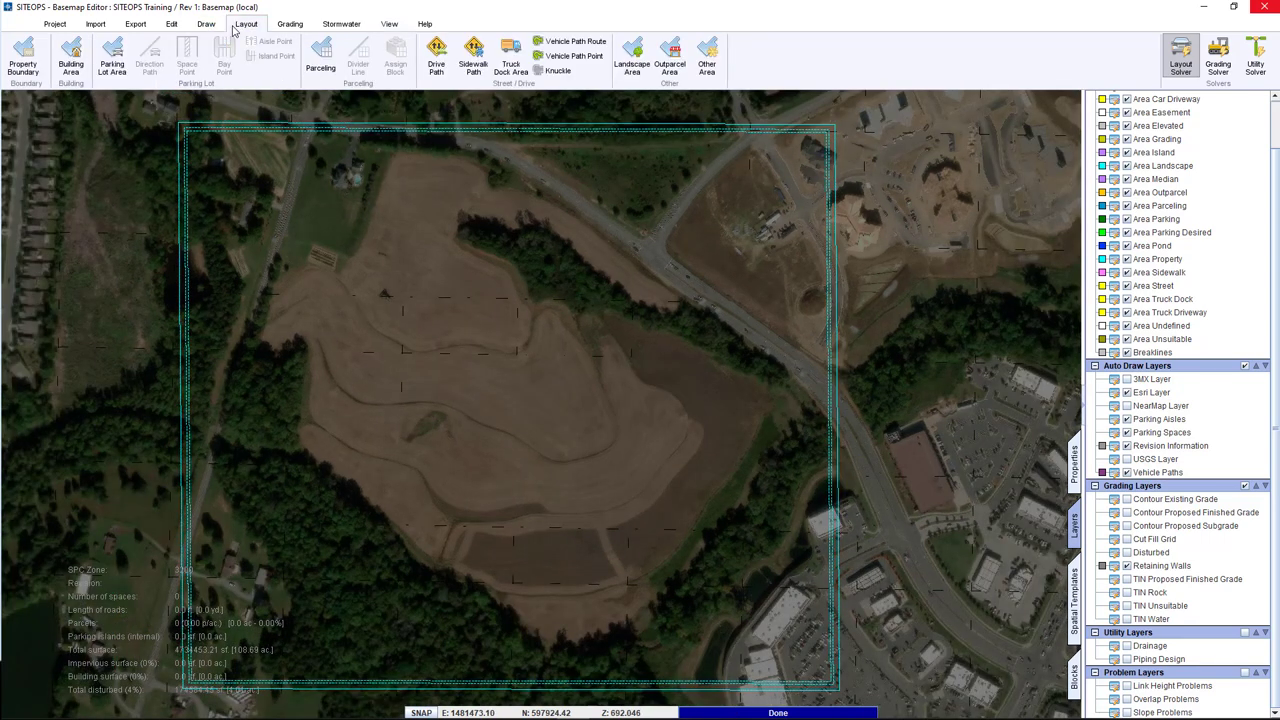
{"action": "left_click", "coordinate": [322, 58]}
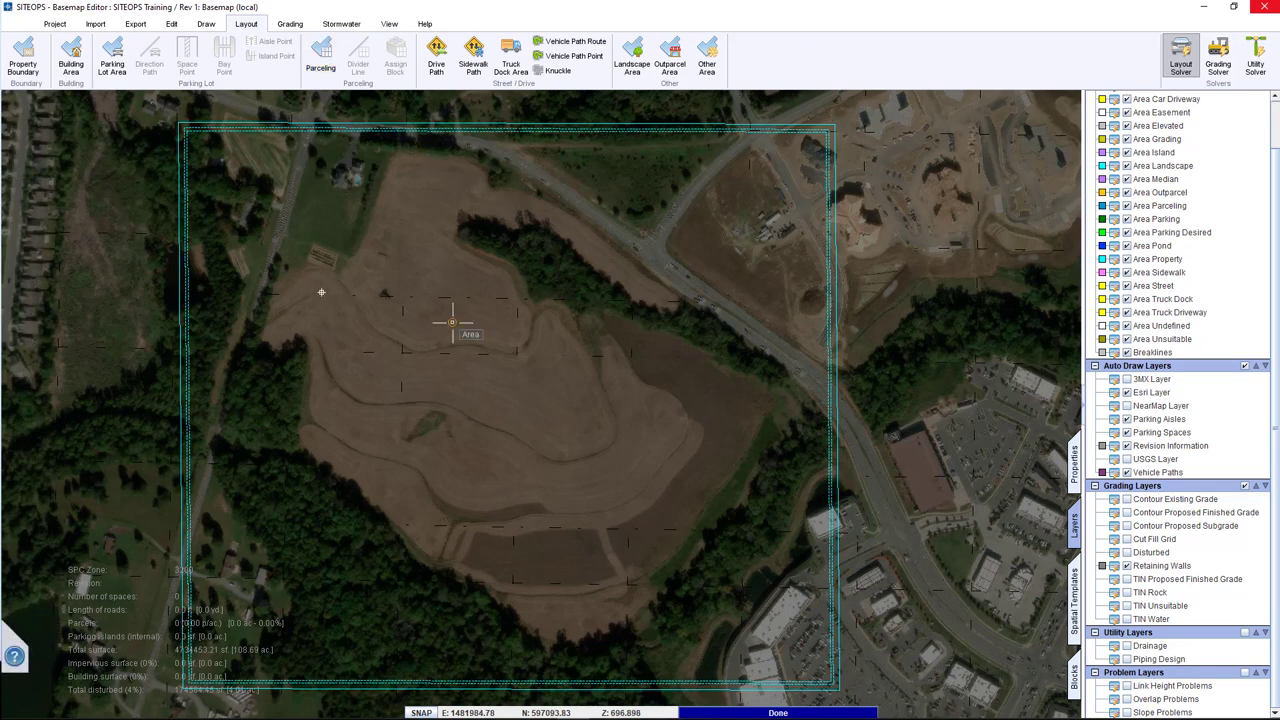
{"action": "left_click", "coordinate": [288, 263]}
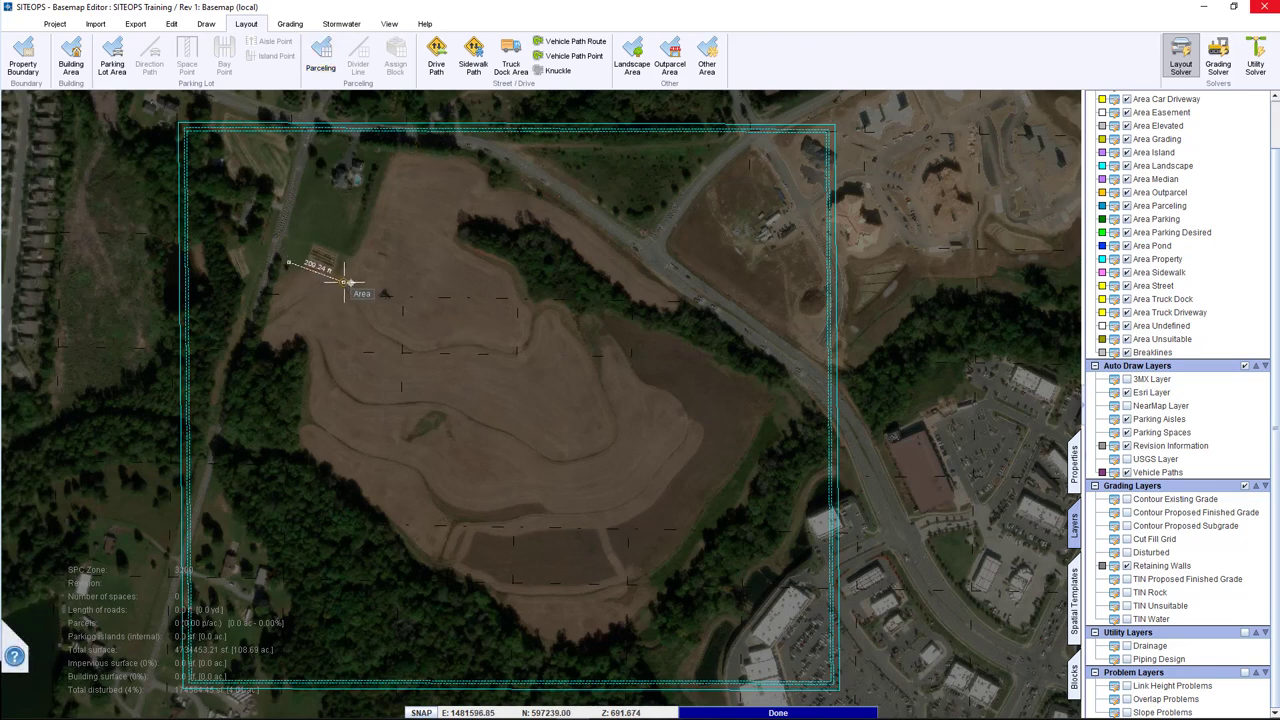
{"action": "left_click", "coordinate": [350, 282]}
{"action": "left_click", "coordinate": [397, 160]}
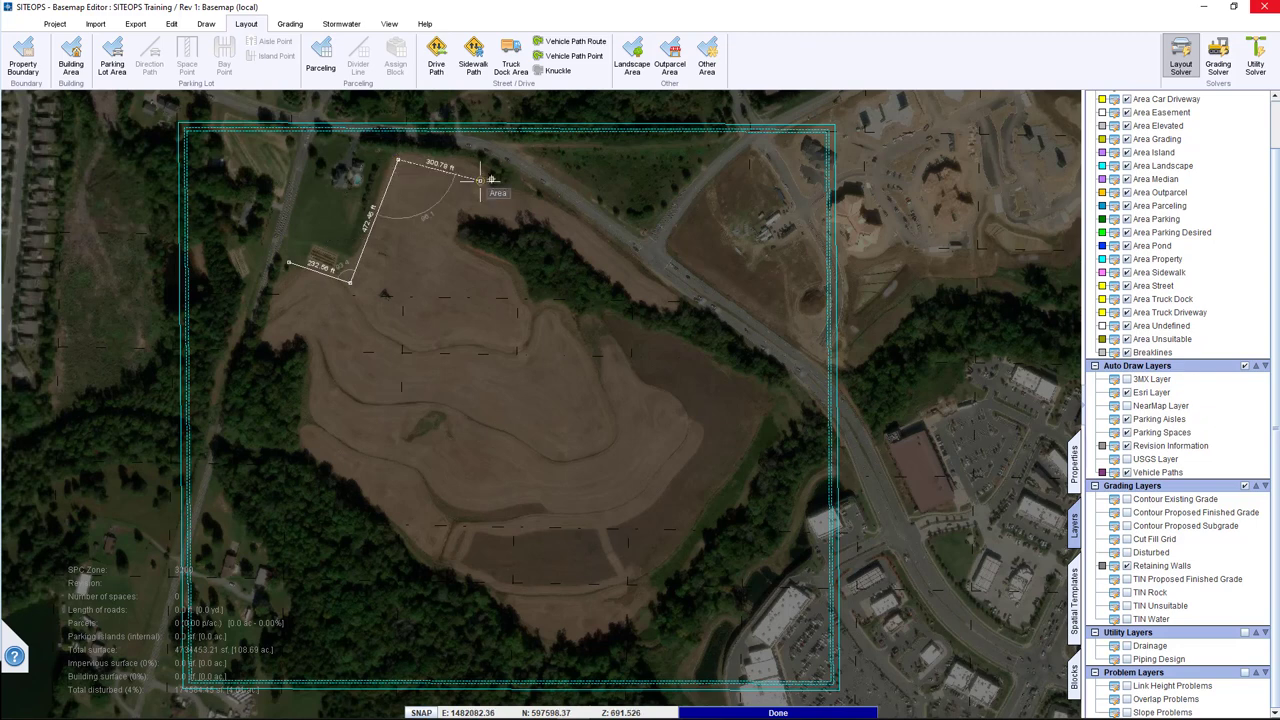
{"action": "left_click", "coordinate": [498, 172]}
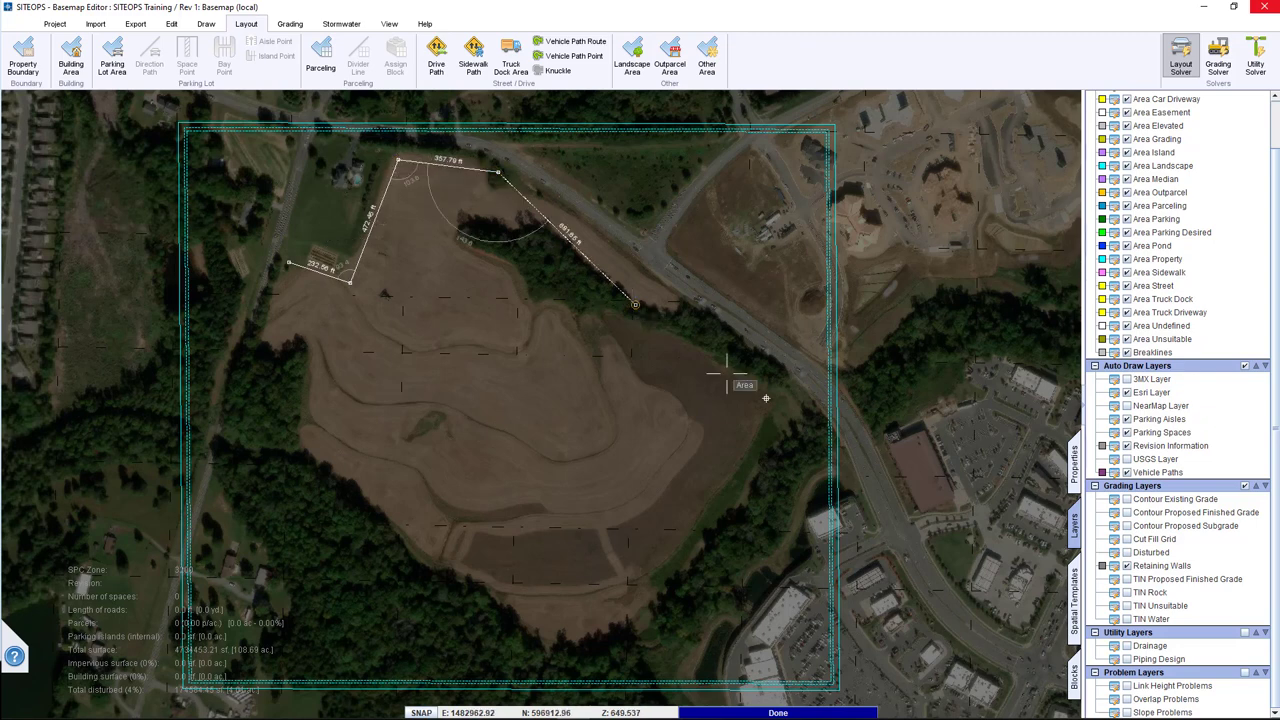
{"action": "left_click", "coordinate": [817, 421]}
{"action": "left_click", "coordinate": [698, 615]}
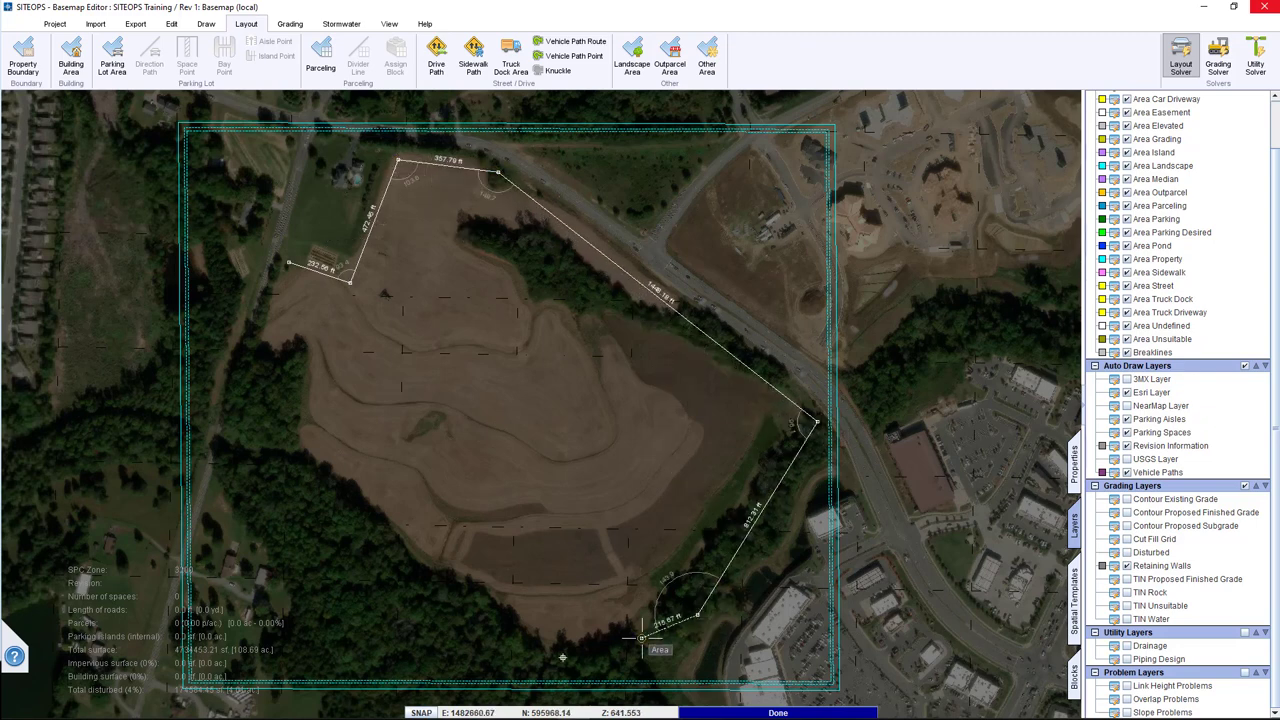
{"action": "left_click", "coordinate": [537, 660]}
{"action": "left_click", "coordinate": [298, 452]}
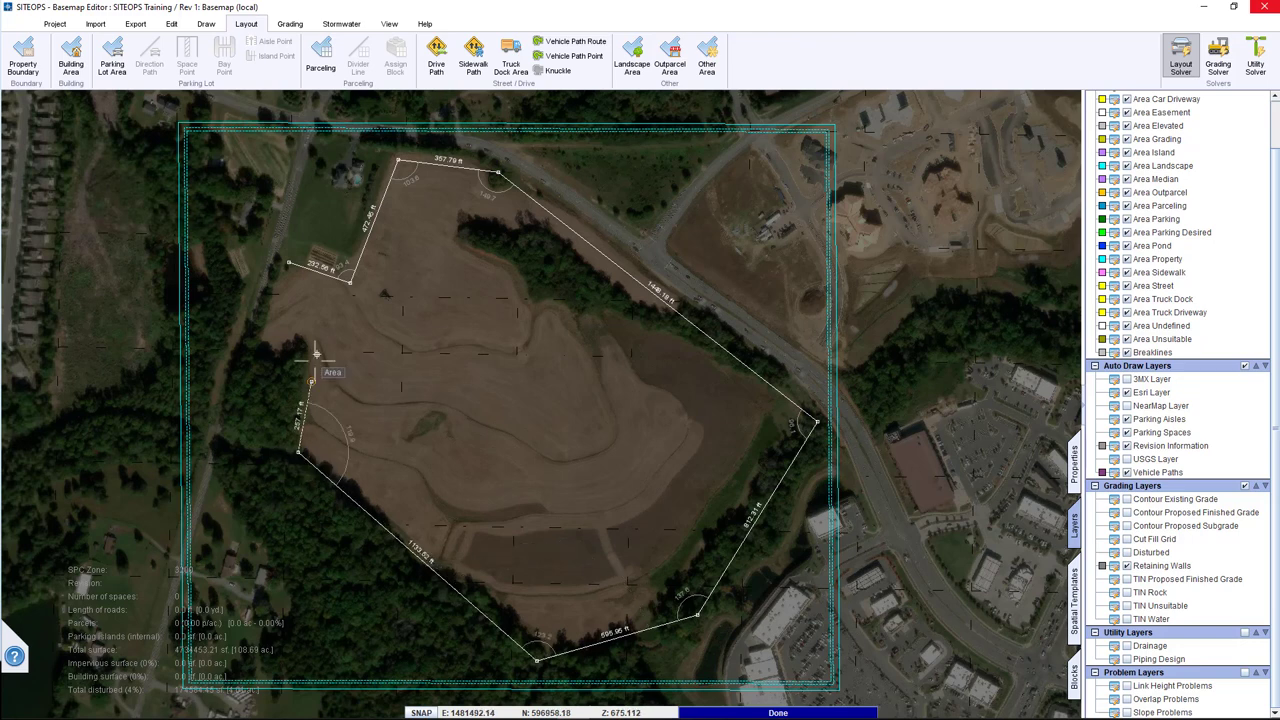
{"action": "left_click", "coordinate": [313, 349]}
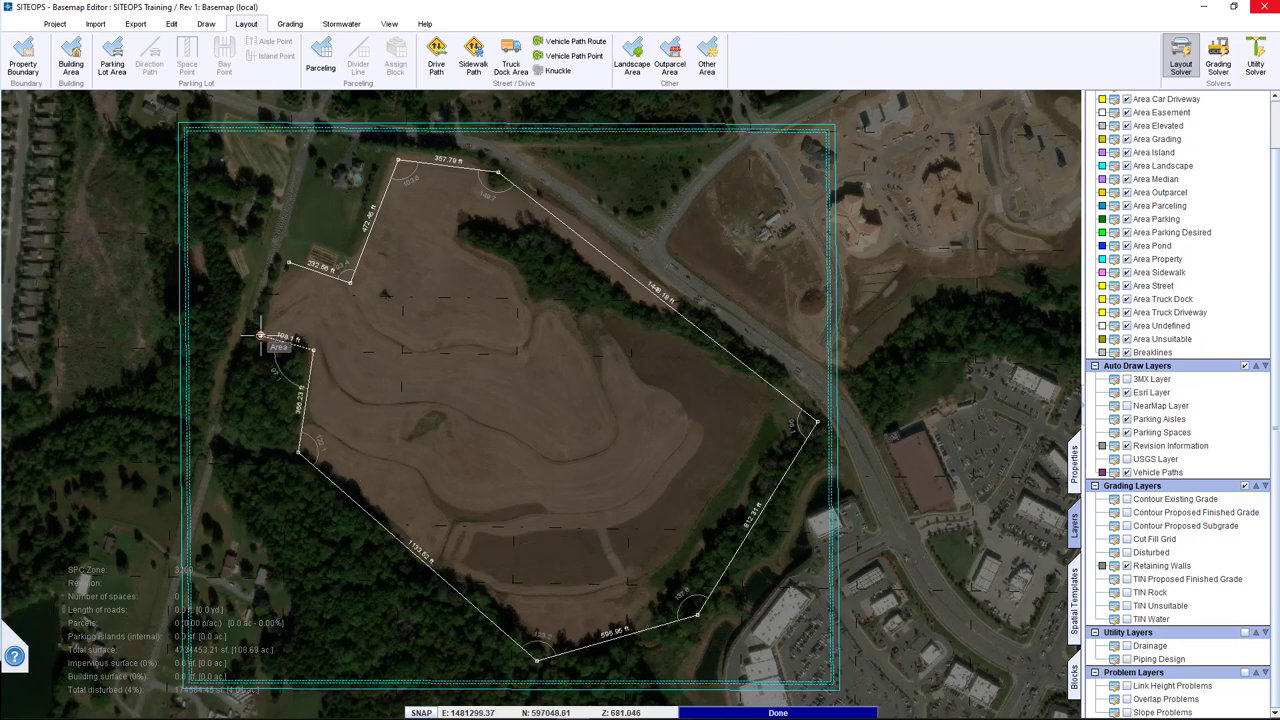
{"action": "left_click", "coordinate": [260, 335]}
{"action": "left_click", "coordinate": [287, 263]}
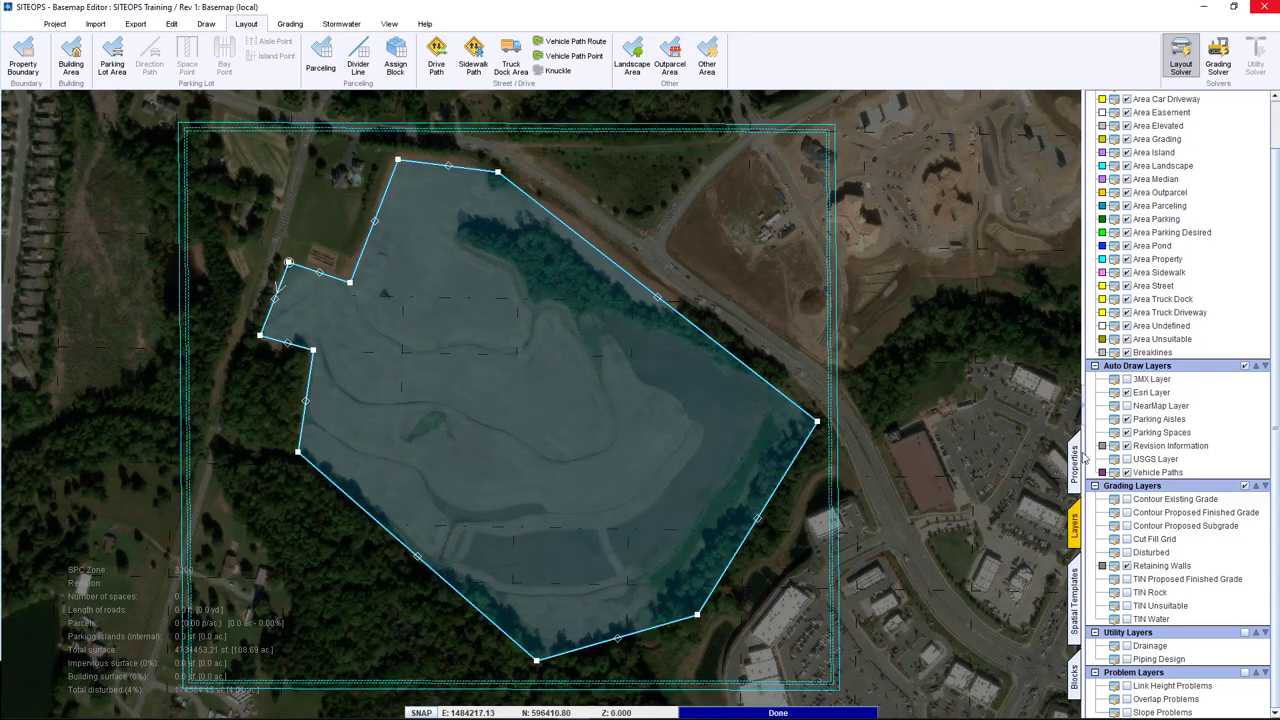
{"action": "left_click", "coordinate": [1075, 462]}
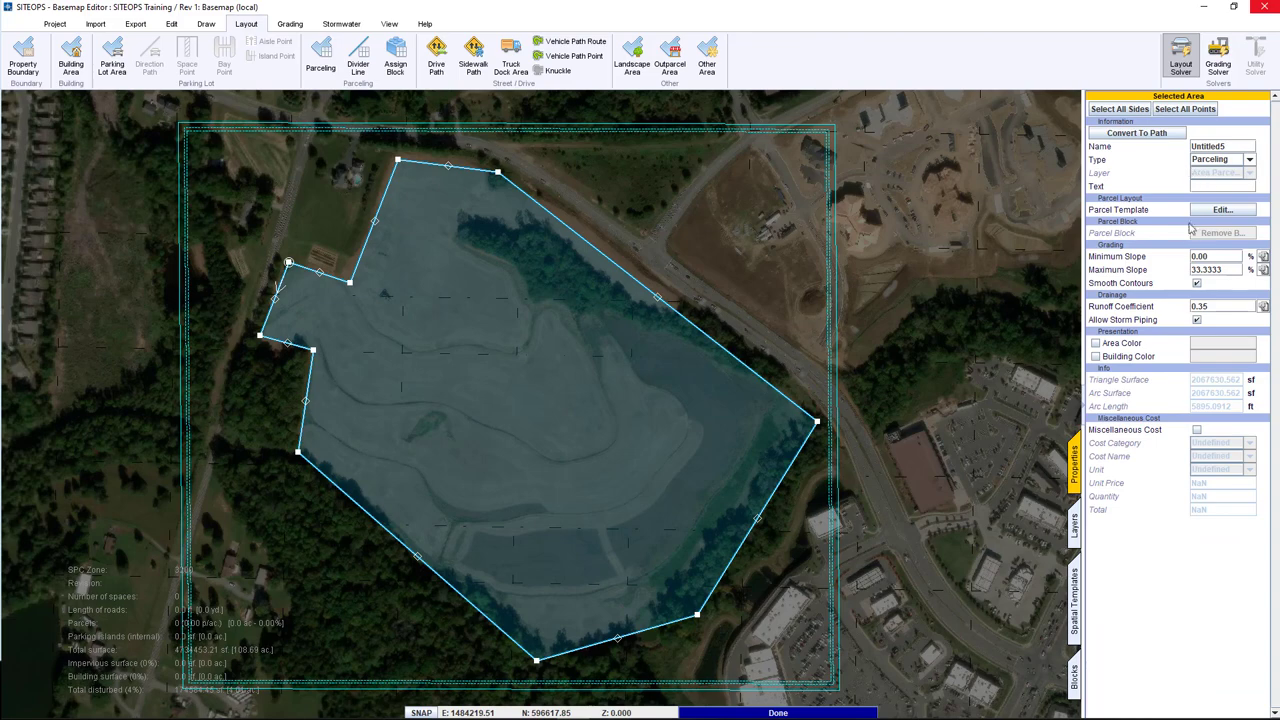
Edit the parceling area's parcel template: set the maximum parcel depth to 100 ft and the minimum parcel surface to 5000 sf.
{"action": "left_click", "coordinate": [1220, 210]}
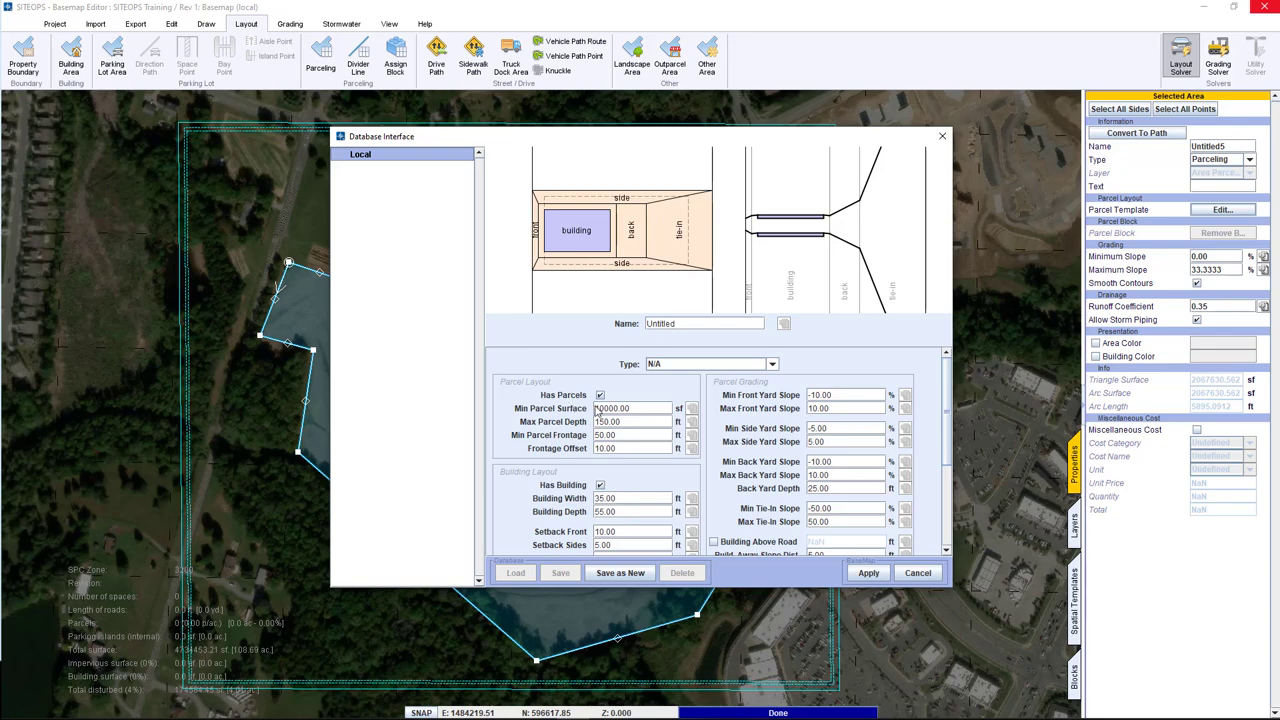
{"action": "left_click_drag", "start_coordinate": [632, 410], "coordinate": [581, 413]}
{"action": "left_click", "coordinate": [627, 418]}
{"action": "left_click_drag", "start_coordinate": [640, 422], "coordinate": [555, 424]}
{"action": "type", "text": "1"}
{"action": "left_click", "coordinate": [633, 411]}
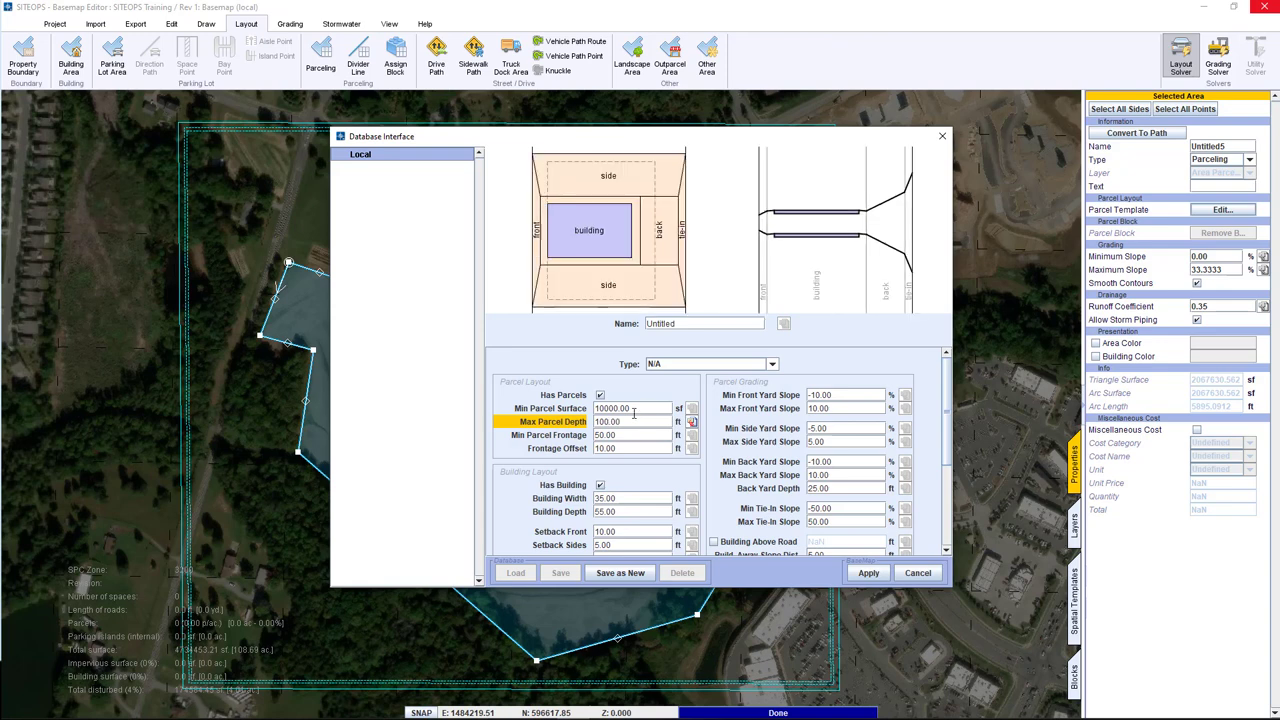
{"action": "left_click_drag", "start_coordinate": [622, 408], "coordinate": [576, 410]}
{"action": "type", "text": "5000"}
{"action": "key", "text": "Return"}
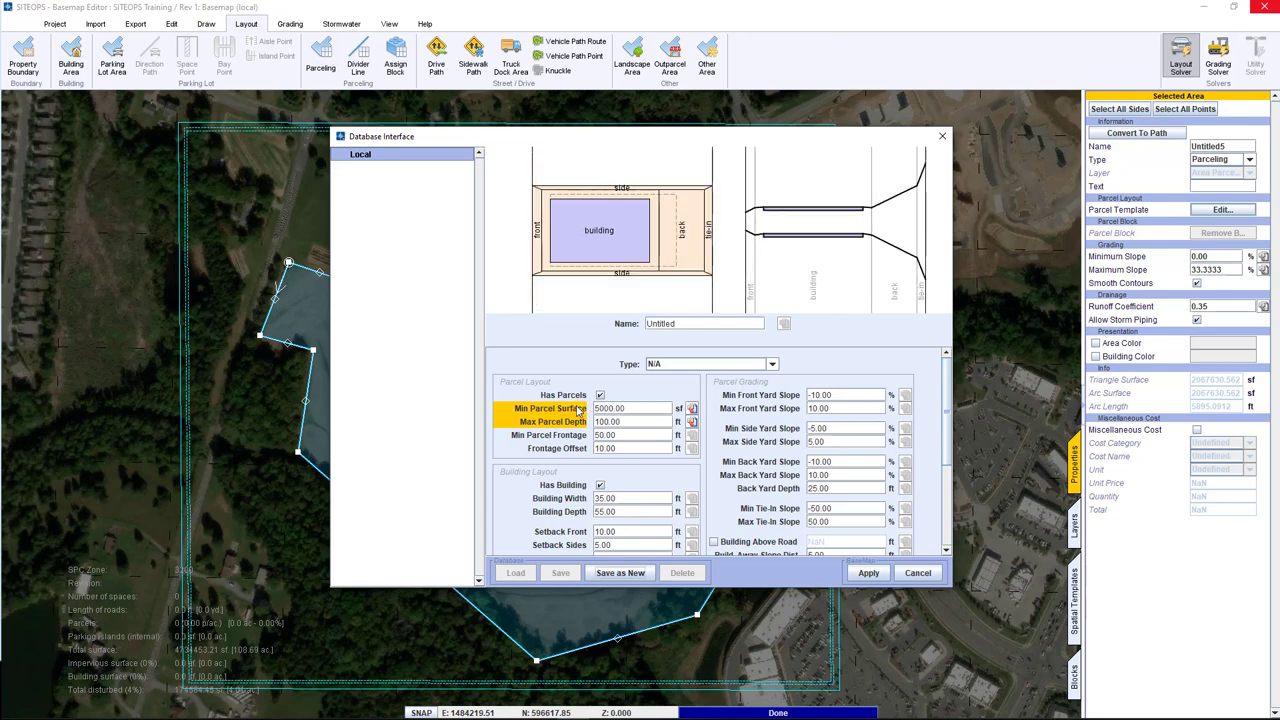
Set the building width in the parcel template to 30 ft.
{"action": "scroll", "coordinate": [618, 455], "scroll_direction": "down", "scroll_amount": 1}
{"action": "scroll", "coordinate": [622, 468], "scroll_direction": "down", "scroll_amount": 1}
{"action": "left_click_drag", "start_coordinate": [630, 468], "coordinate": [575, 468]}
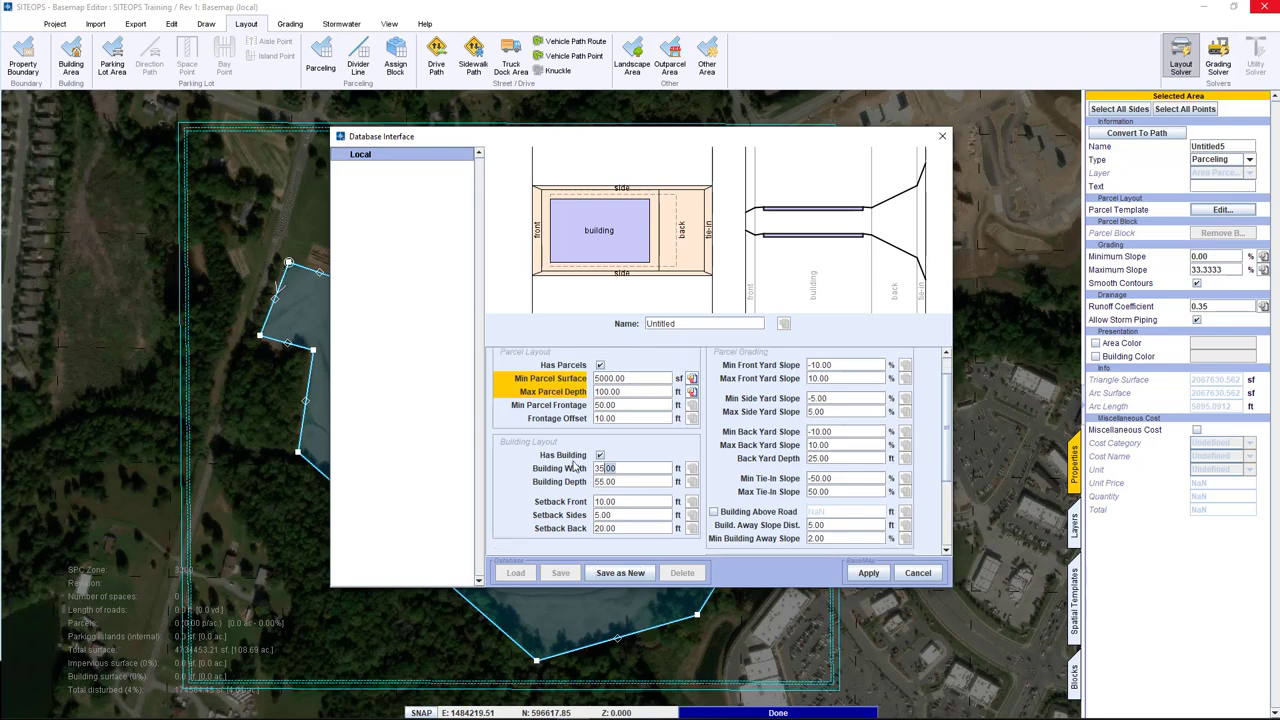
{"action": "type", "text": "30"}
{"action": "key", "text": "Return"}
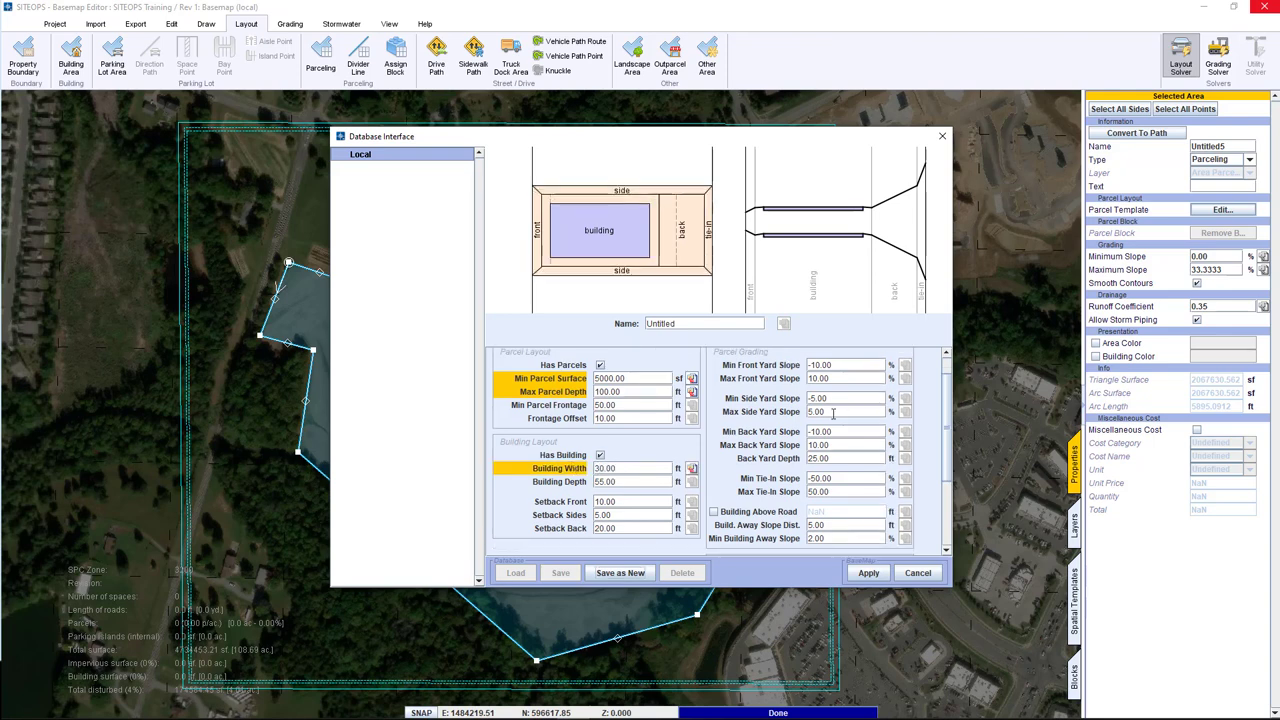
Save the parcel template as a new entry named R5 and apply it to the parceling area.
{"action": "left_click", "coordinate": [620, 572]}
{"action": "left_click_drag", "start_coordinate": [677, 323], "coordinate": [605, 323]}
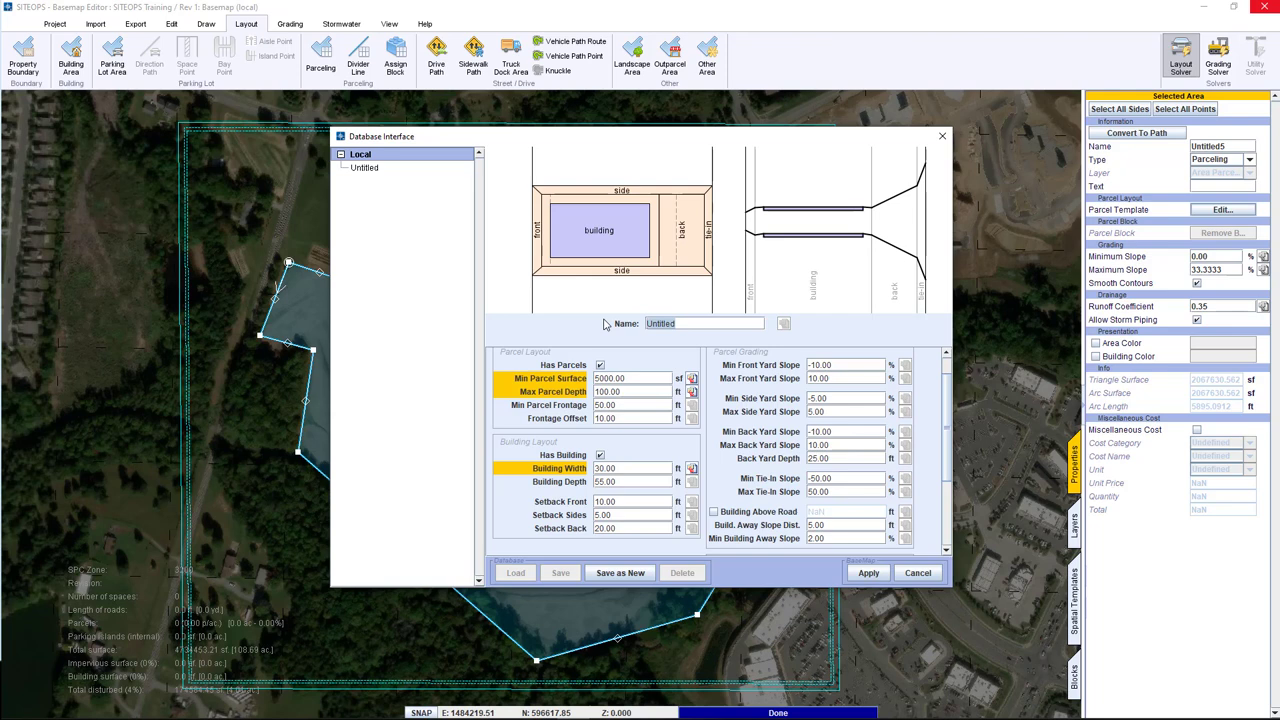
{"action": "type", "text": "R5"}
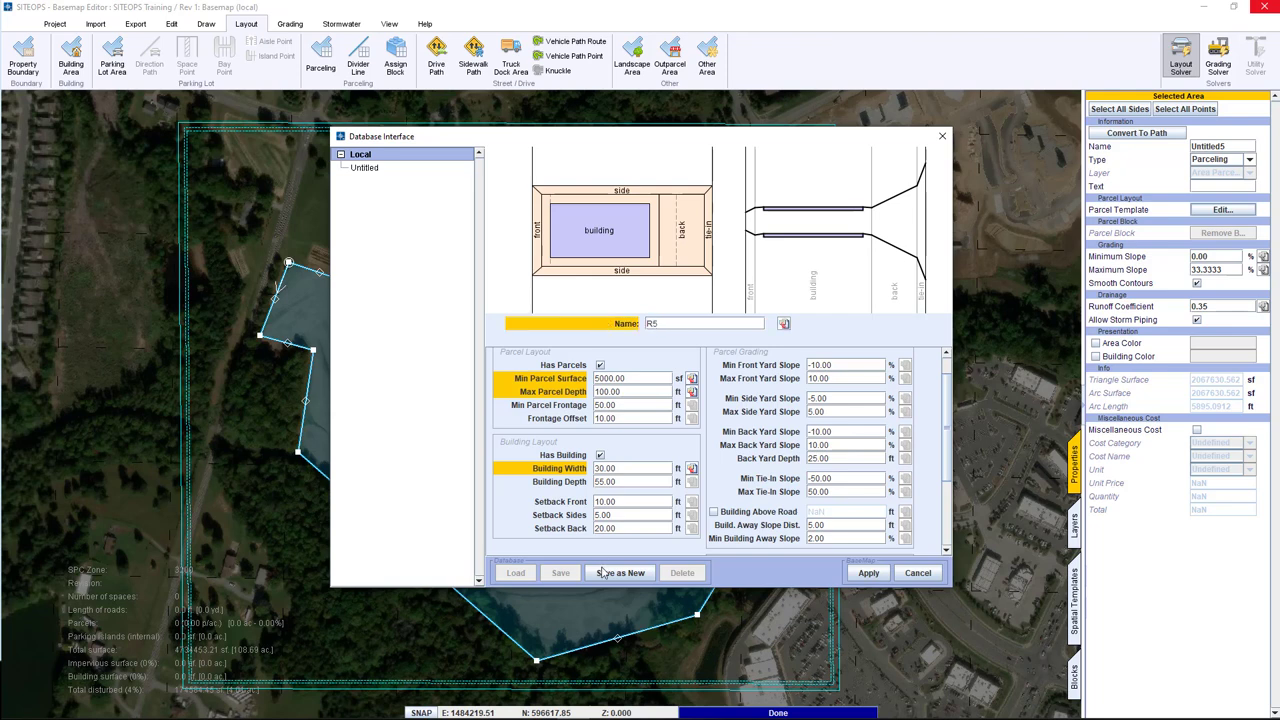
{"action": "left_click", "coordinate": [611, 579]}
{"action": "left_click", "coordinate": [869, 574]}
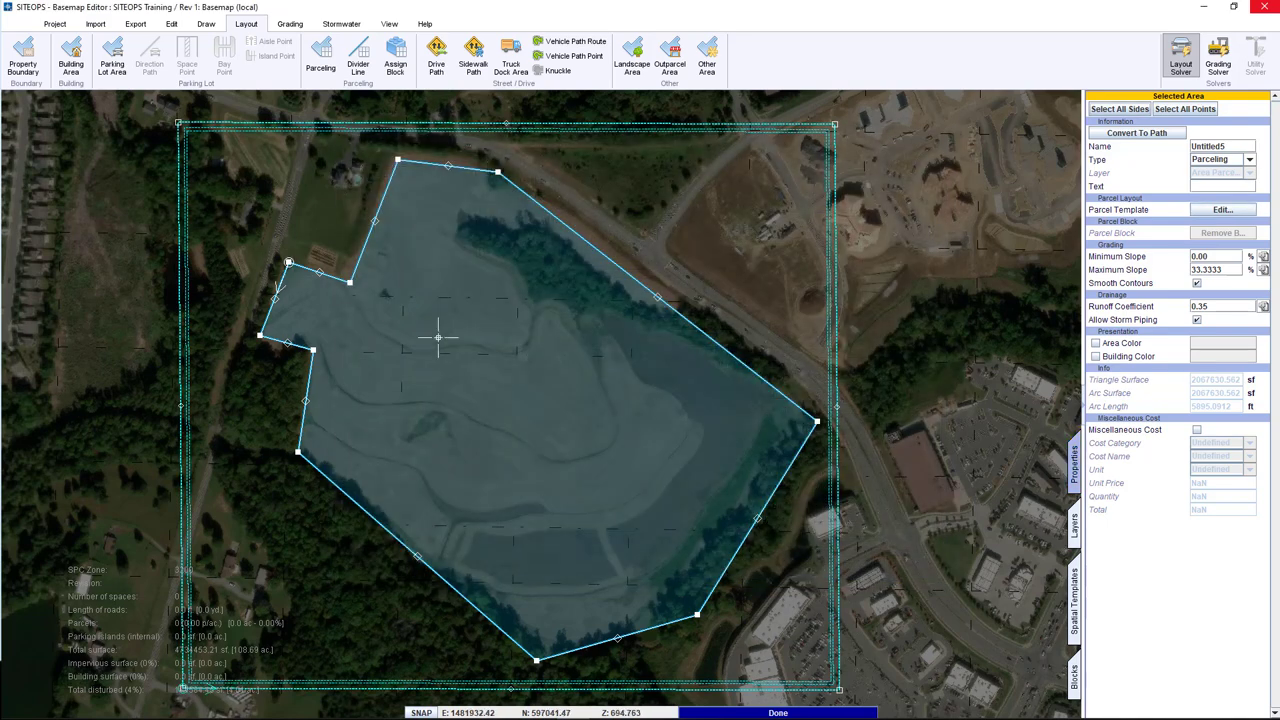
Draw a four-point drive path about 1,705 ft long from the western road through the field to the northeast intersection.
{"action": "left_click", "coordinate": [437, 60]}
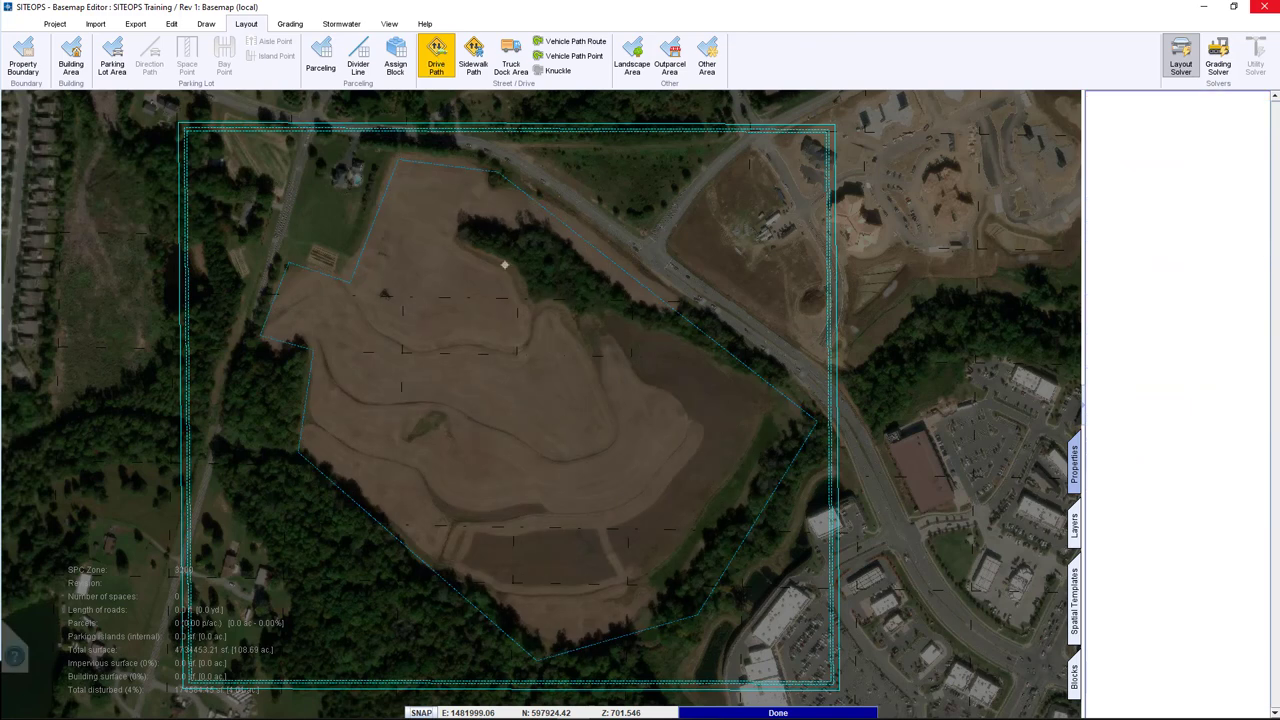
{"action": "left_click", "coordinate": [262, 300]}
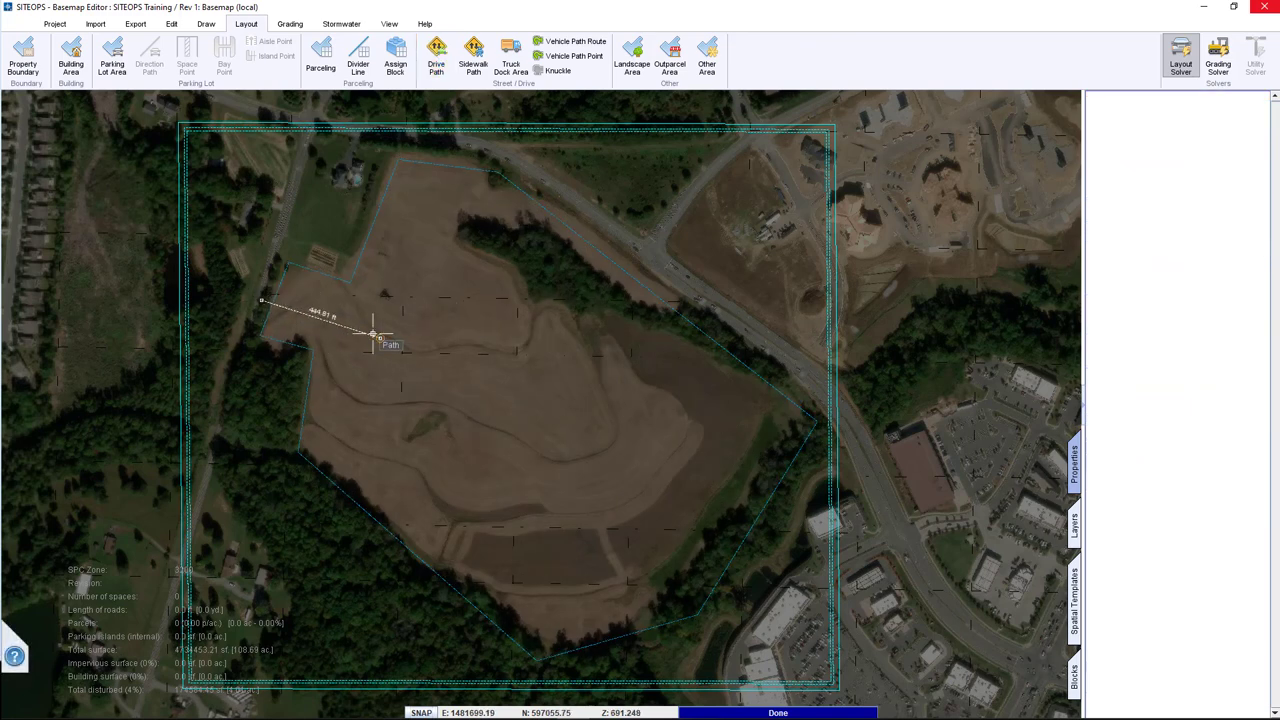
{"action": "left_click", "coordinate": [373, 331]}
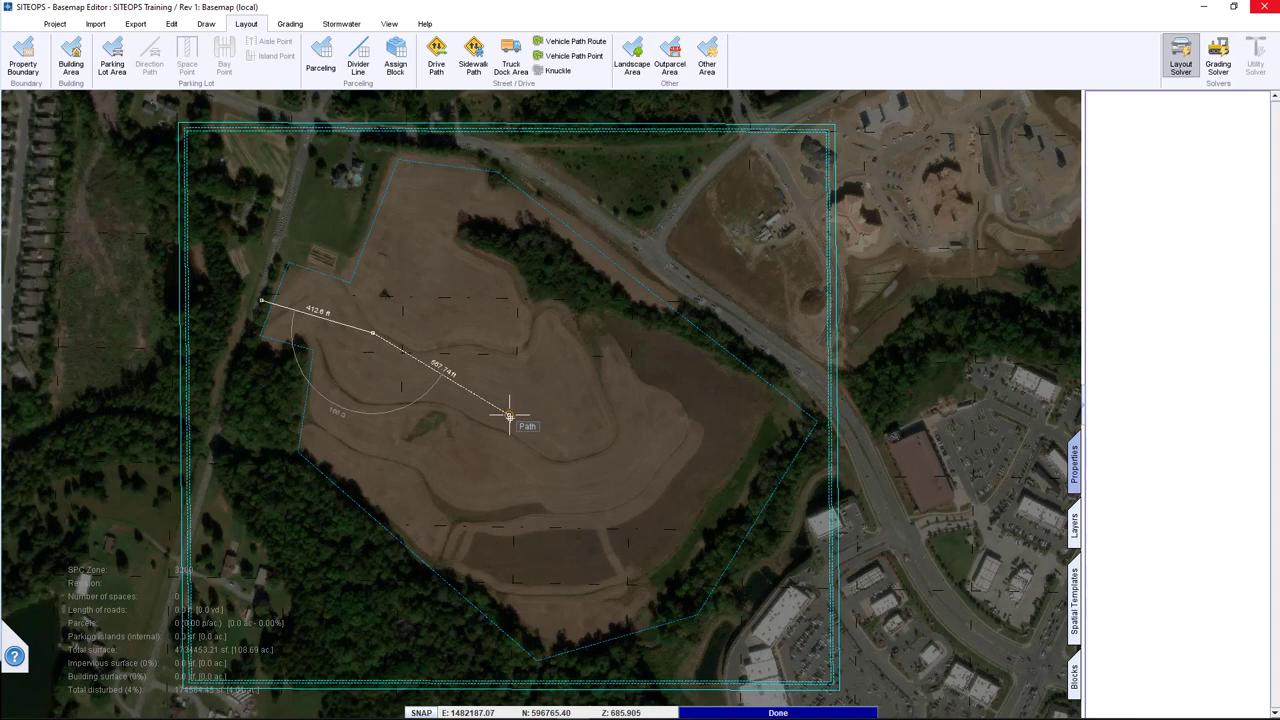
{"action": "left_click", "coordinate": [510, 416]}
{"action": "left_click", "coordinate": [641, 264]}
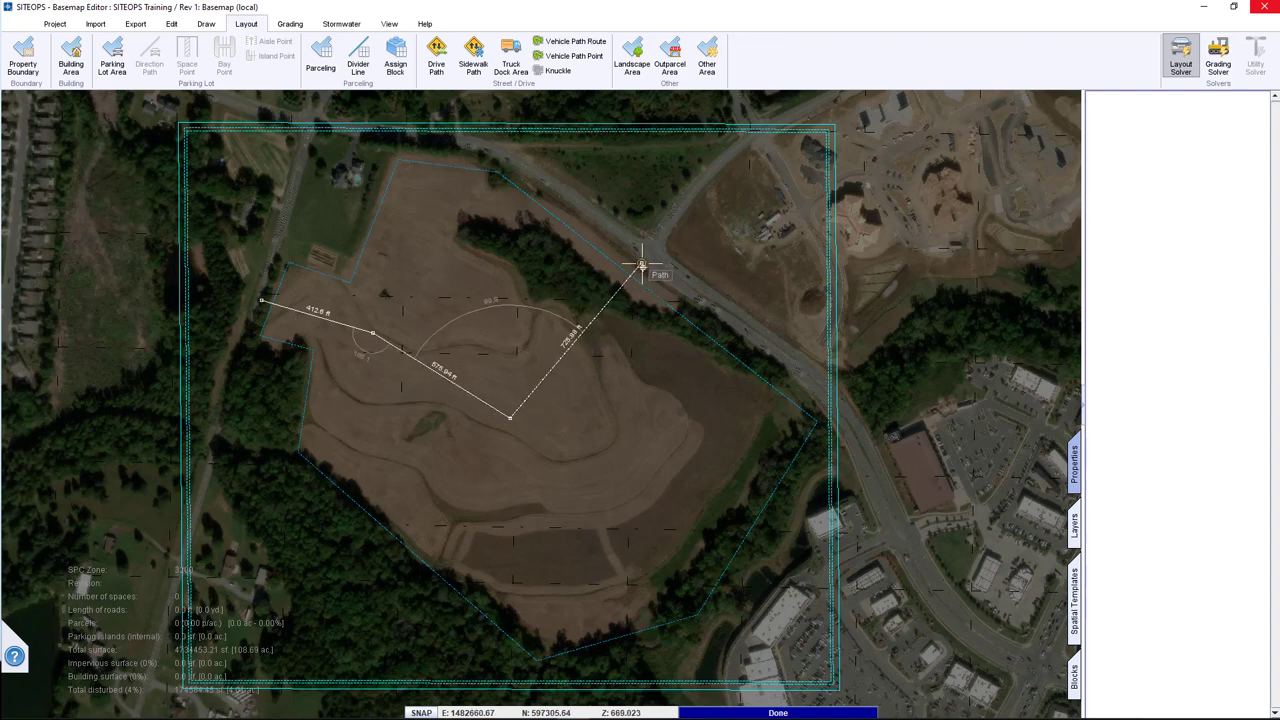
{"action": "right_click", "coordinate": [687, 304]}
{"action": "left_click", "coordinate": [718, 320]}
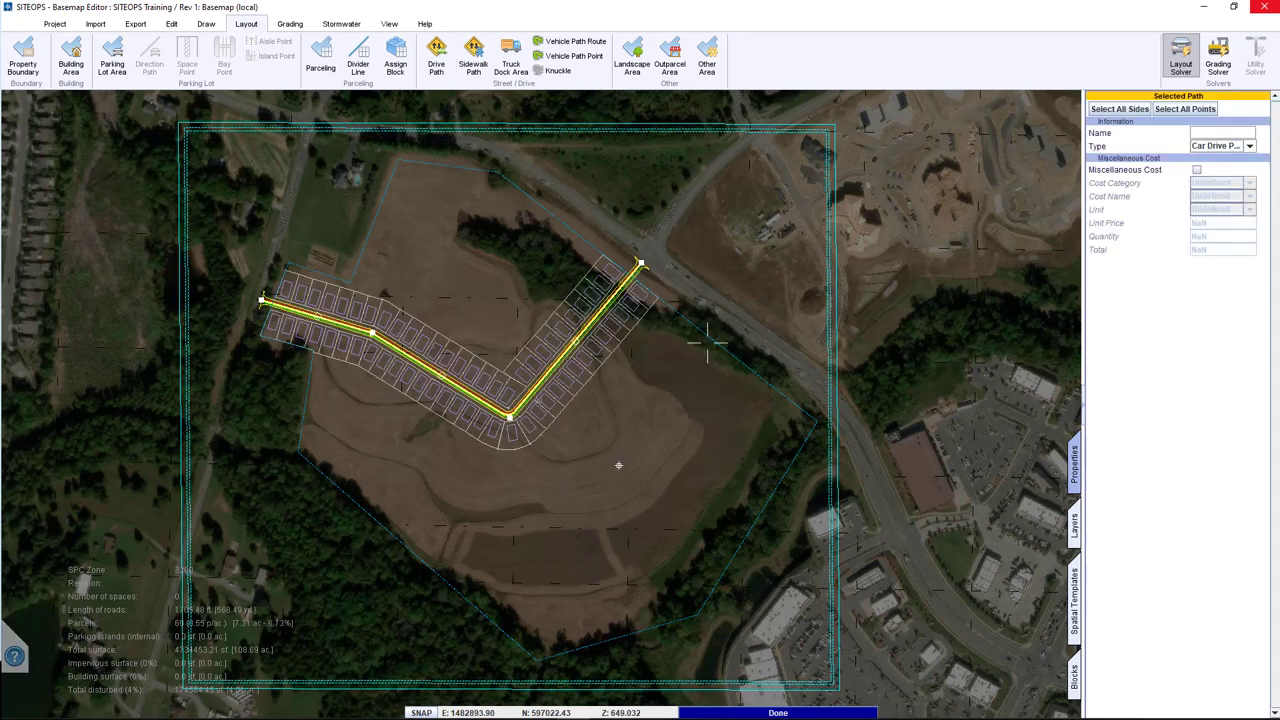
Set the curve radius of all points on the drive path to 150 ft.
{"action": "left_click", "coordinate": [618, 465]}
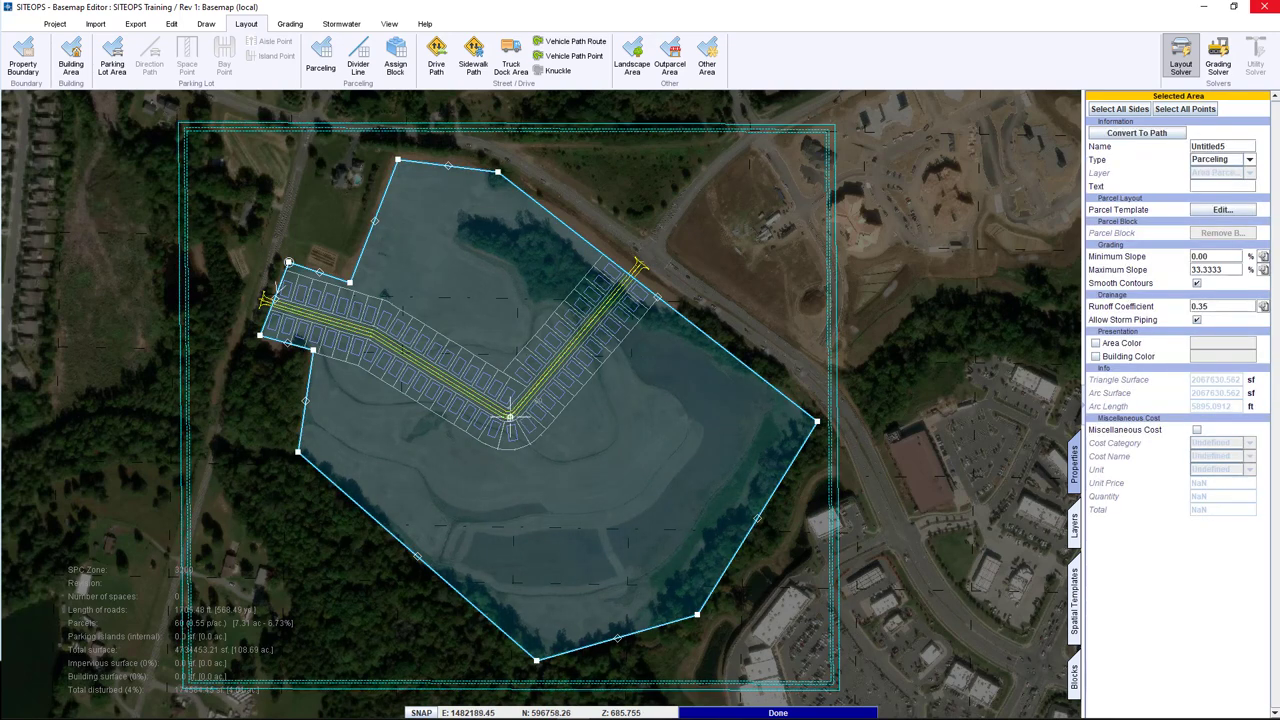
{"action": "mouse_move", "coordinate": [514, 418]}
{"action": "left_mouse_down"}
{"action": "mouse_move", "coordinate": [574, 534]}
{"action": "mouse_move", "coordinate": [543, 506]}
{"action": "mouse_move", "coordinate": [492, 323]}
{"action": "mouse_move", "coordinate": [445, 250]}
{"action": "mouse_move", "coordinate": [509, 337]}
{"action": "mouse_move", "coordinate": [543, 423]}
{"action": "mouse_move", "coordinate": [510, 418]}
{"action": "left_mouse_up"}
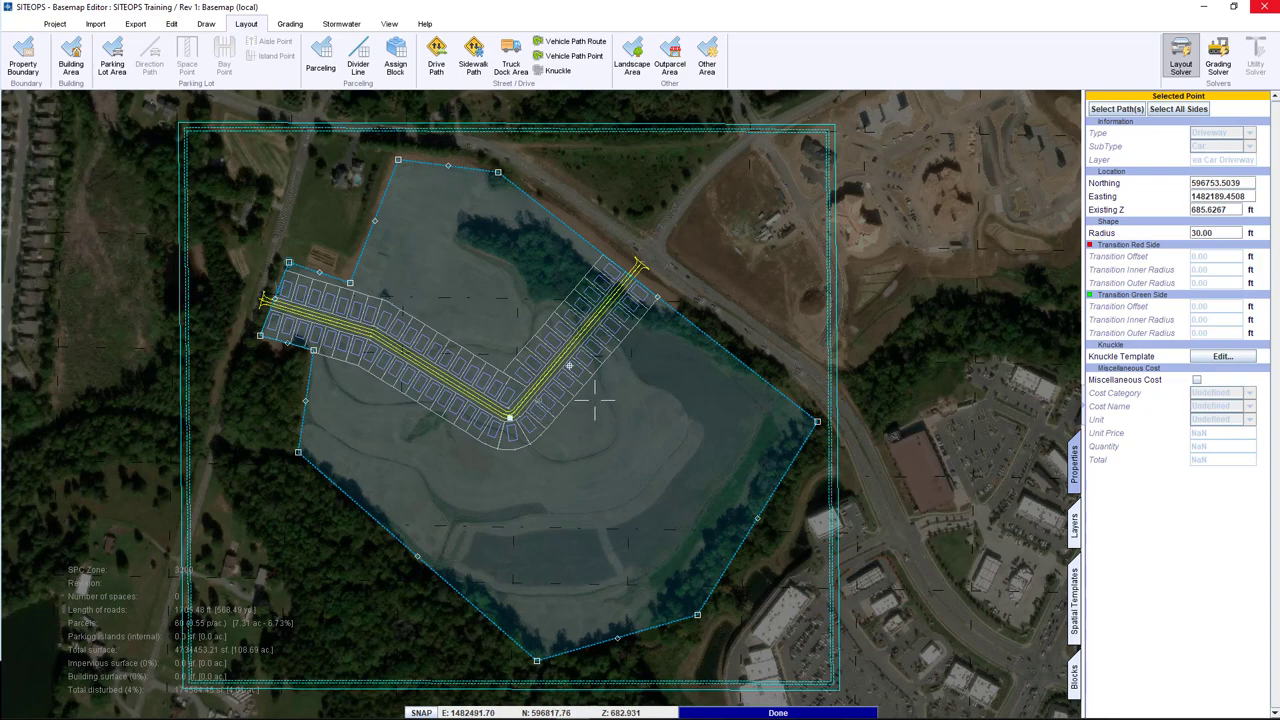
{"action": "left_click", "coordinate": [572, 350]}
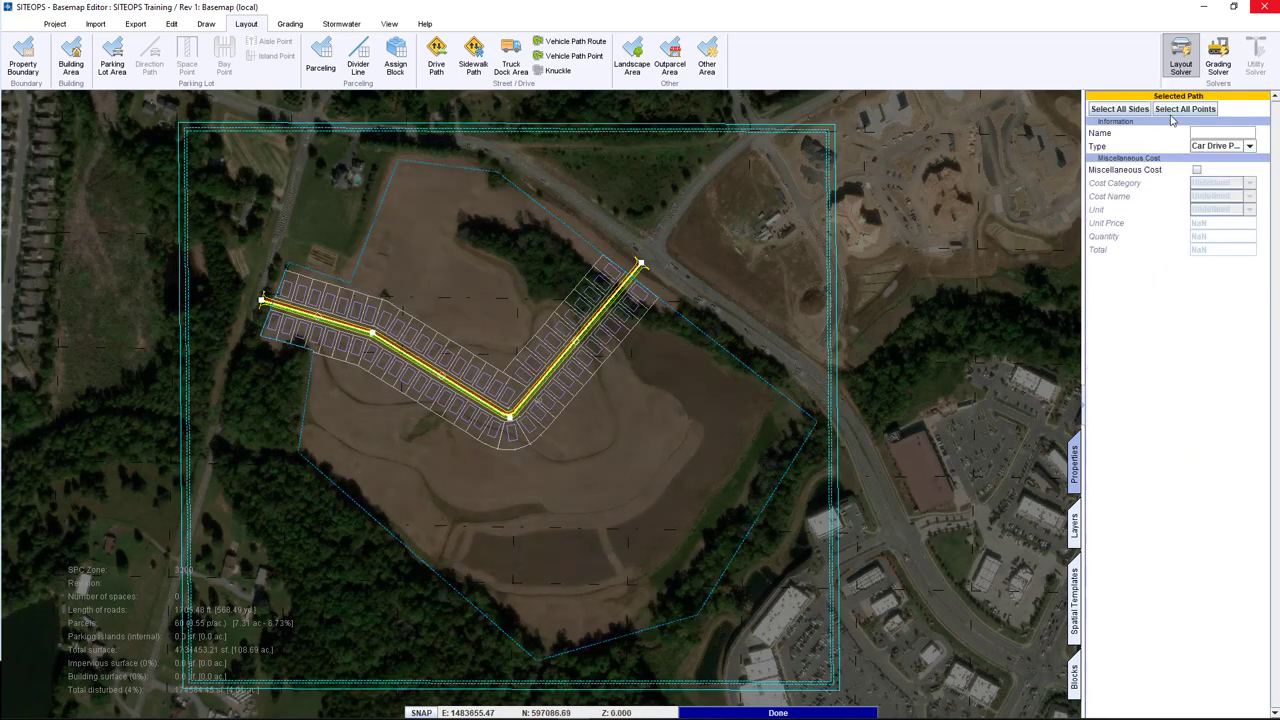
{"action": "left_click", "coordinate": [1182, 109]}
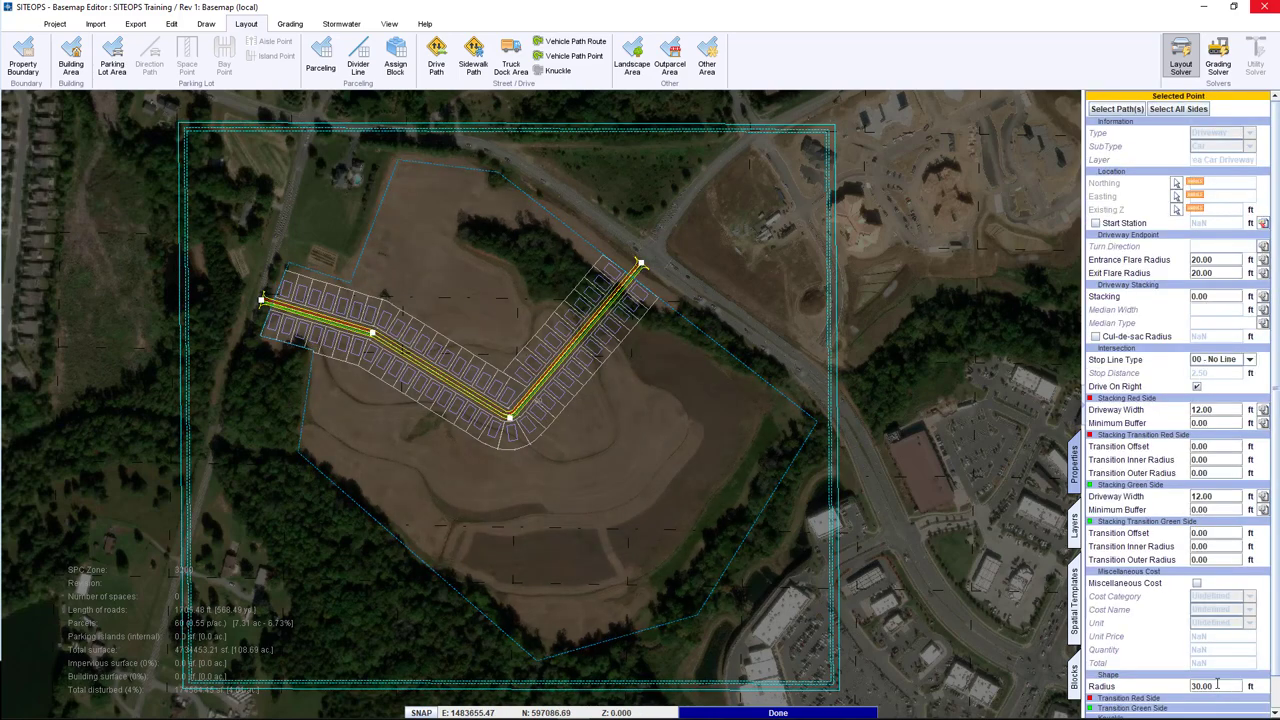
{"action": "type", "text": "150"}
{"action": "key", "text": "Return"}
{"action": "left_click", "coordinate": [575, 500]}
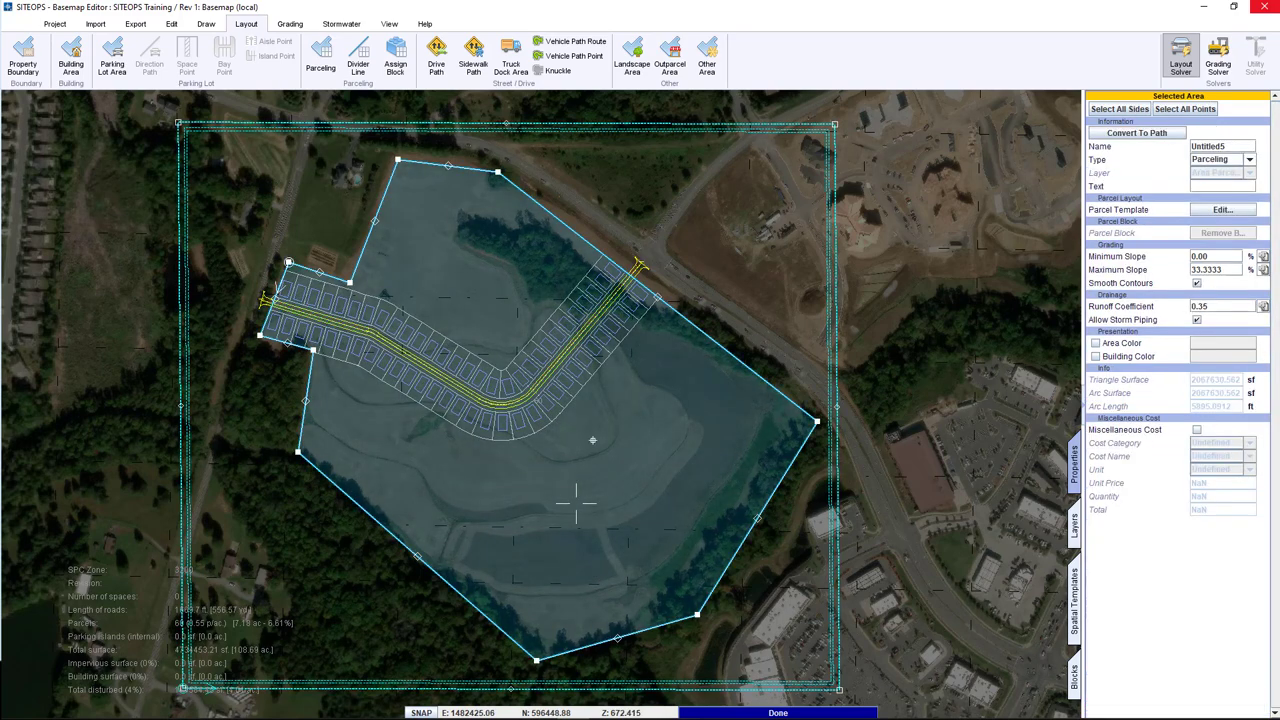
{"action": "left_click", "coordinate": [520, 417]}
Draw a three-point branch drive path about 586 ft long from the main drive's northeast leg northwest into the open field.
{"action": "scroll", "coordinate": [499, 378], "scroll_direction": "up", "scroll_amount": 3}
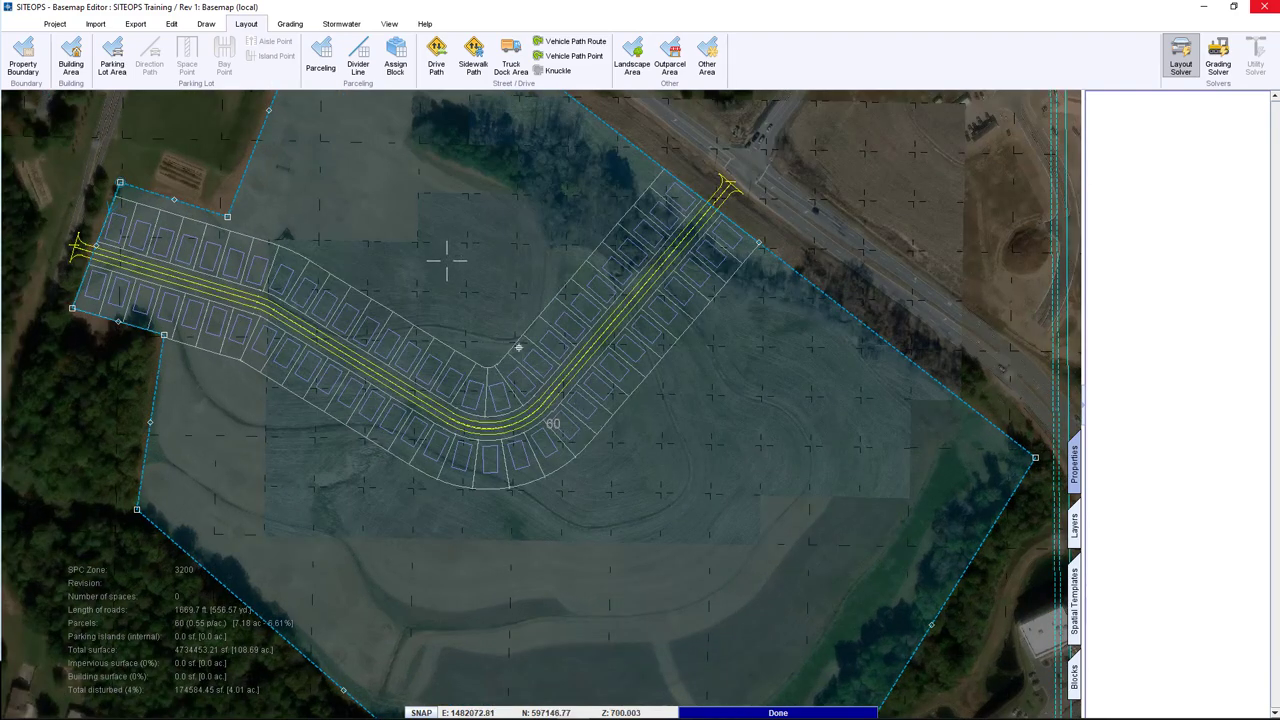
{"action": "middle_click_drag", "start_coordinate": [447, 260], "coordinate": [540, 374]}
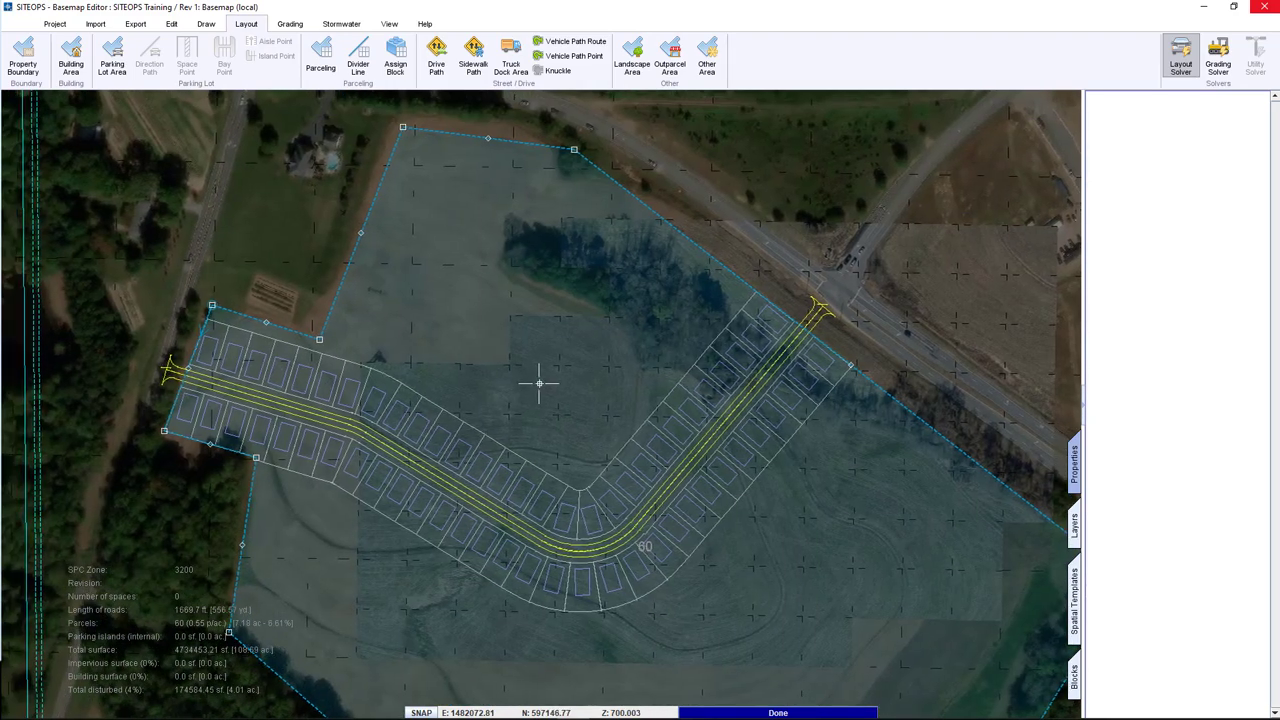
{"action": "scroll", "coordinate": [540, 374], "scroll_direction": "up", "scroll_amount": 1}
{"action": "middle_click_drag", "start_coordinate": [512, 321], "coordinate": [509, 357]}
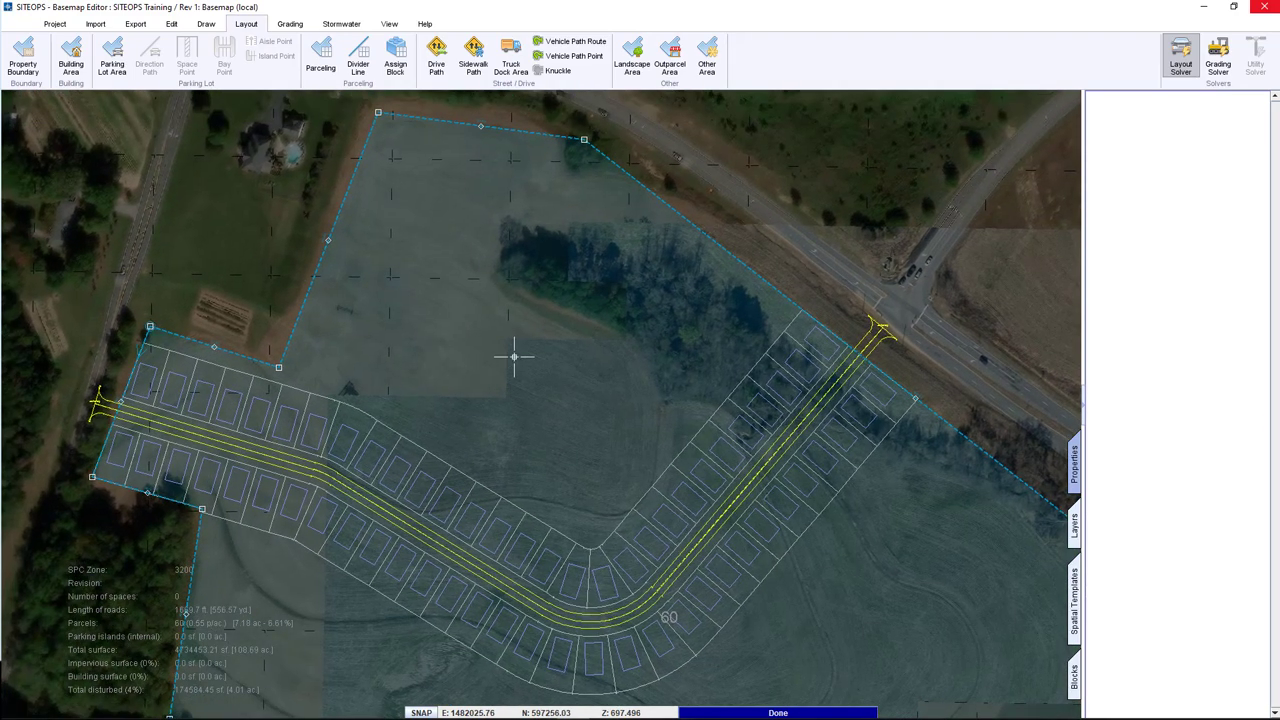
{"action": "scroll", "coordinate": [569, 320], "scroll_direction": "up", "scroll_amount": 1}
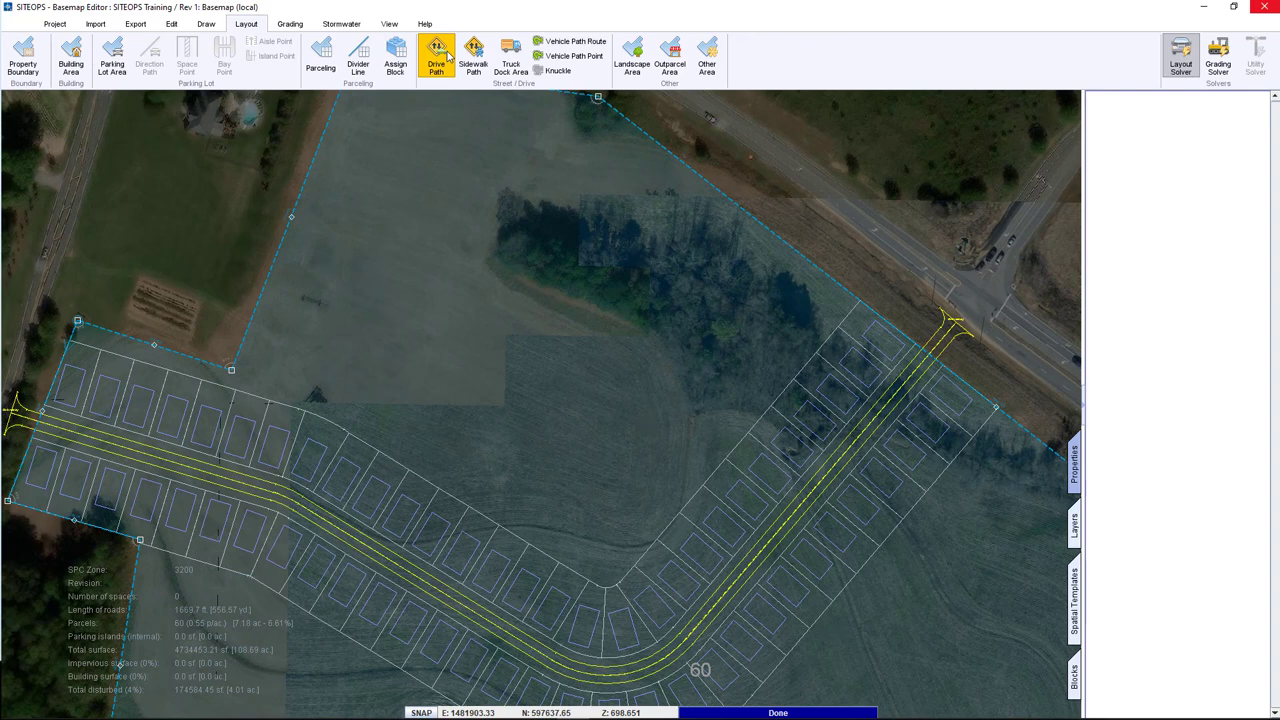
{"action": "left_click", "coordinate": [447, 57]}
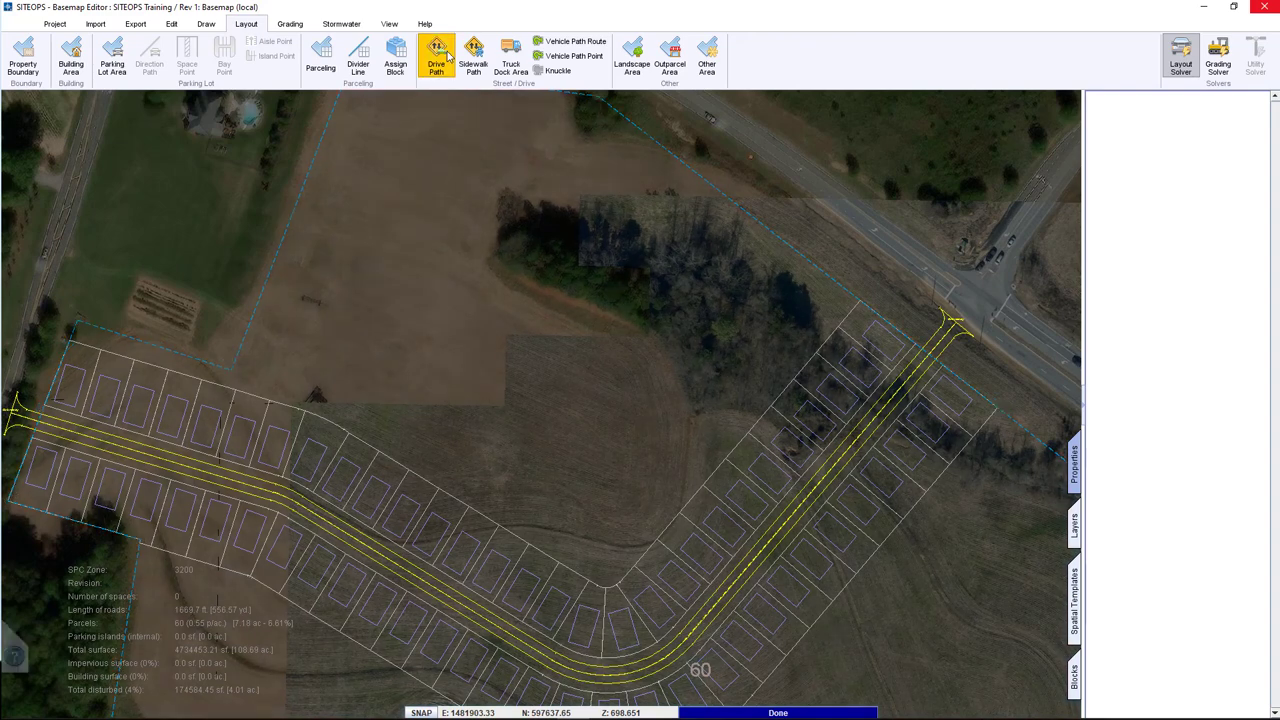
{"action": "left_click", "coordinate": [754, 558]}
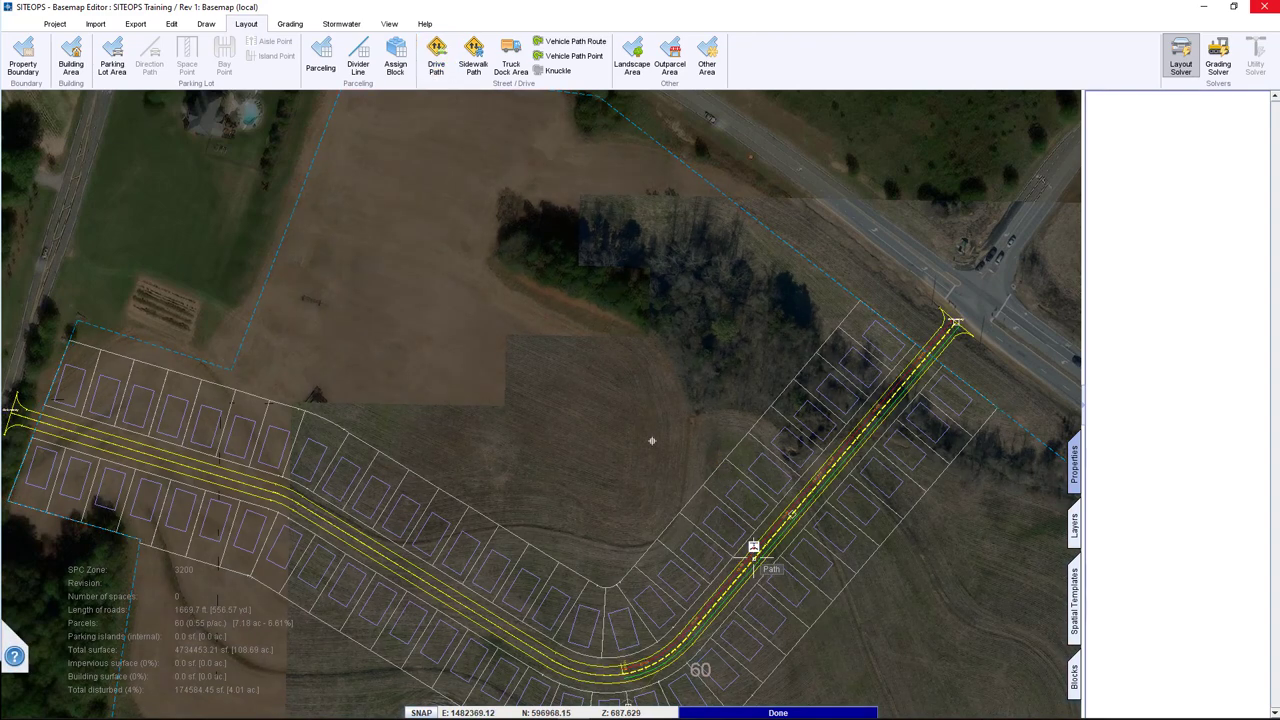
{"action": "left_click", "coordinate": [566, 392]}
{"action": "left_click", "coordinate": [429, 315]}
{"action": "right_click", "coordinate": [479, 291]}
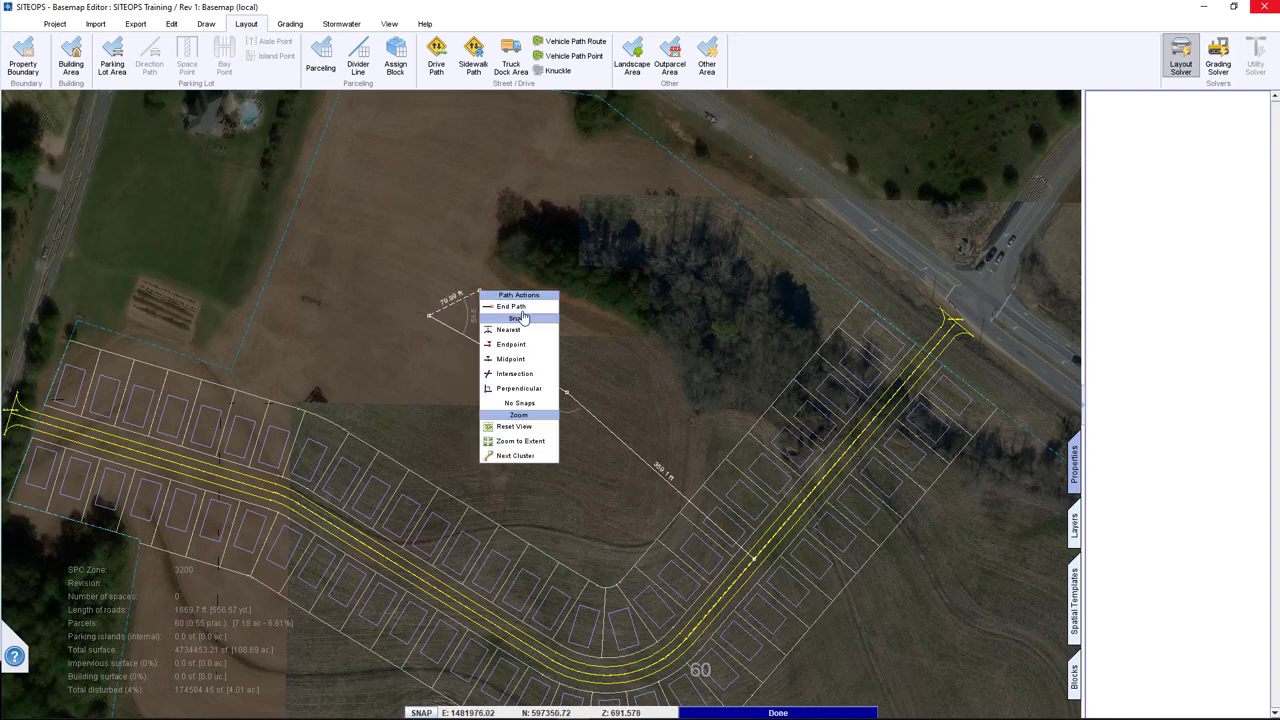
{"action": "left_click", "coordinate": [516, 308]}
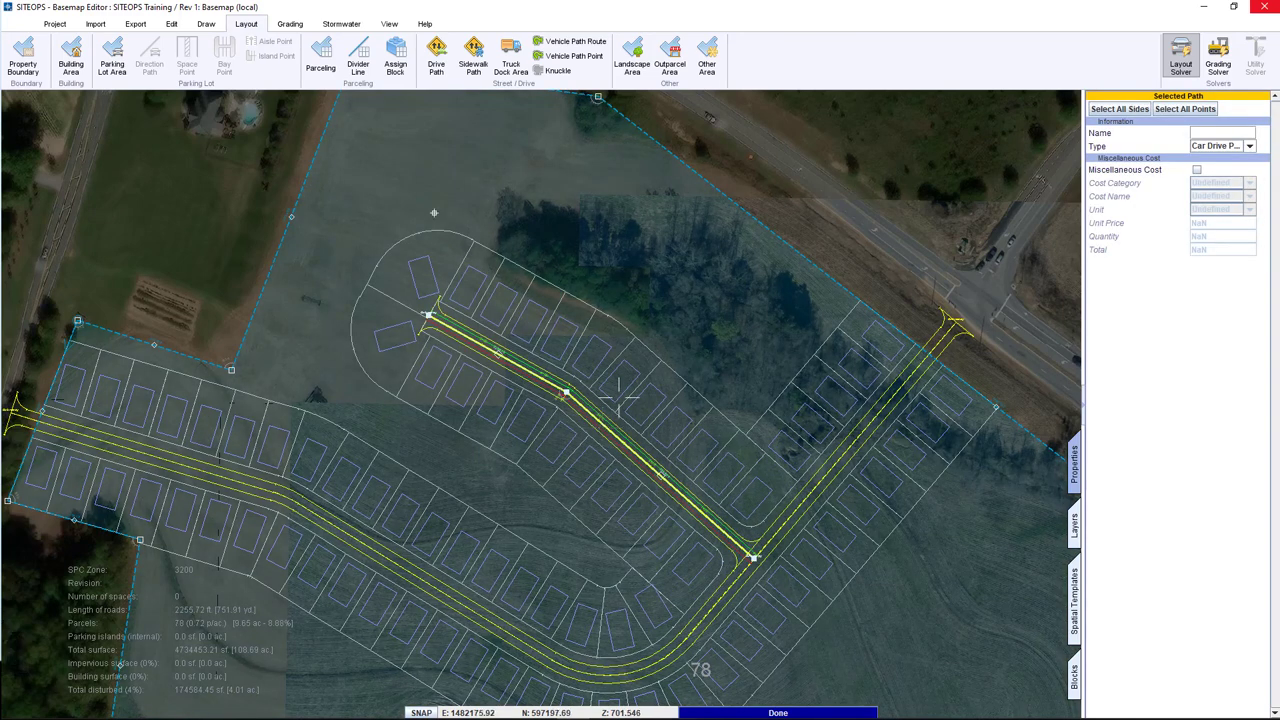
Add a cul-de-sac with a 36 ft radius at the northwest end of the branch drive path.
{"action": "left_click", "coordinate": [450, 296]}
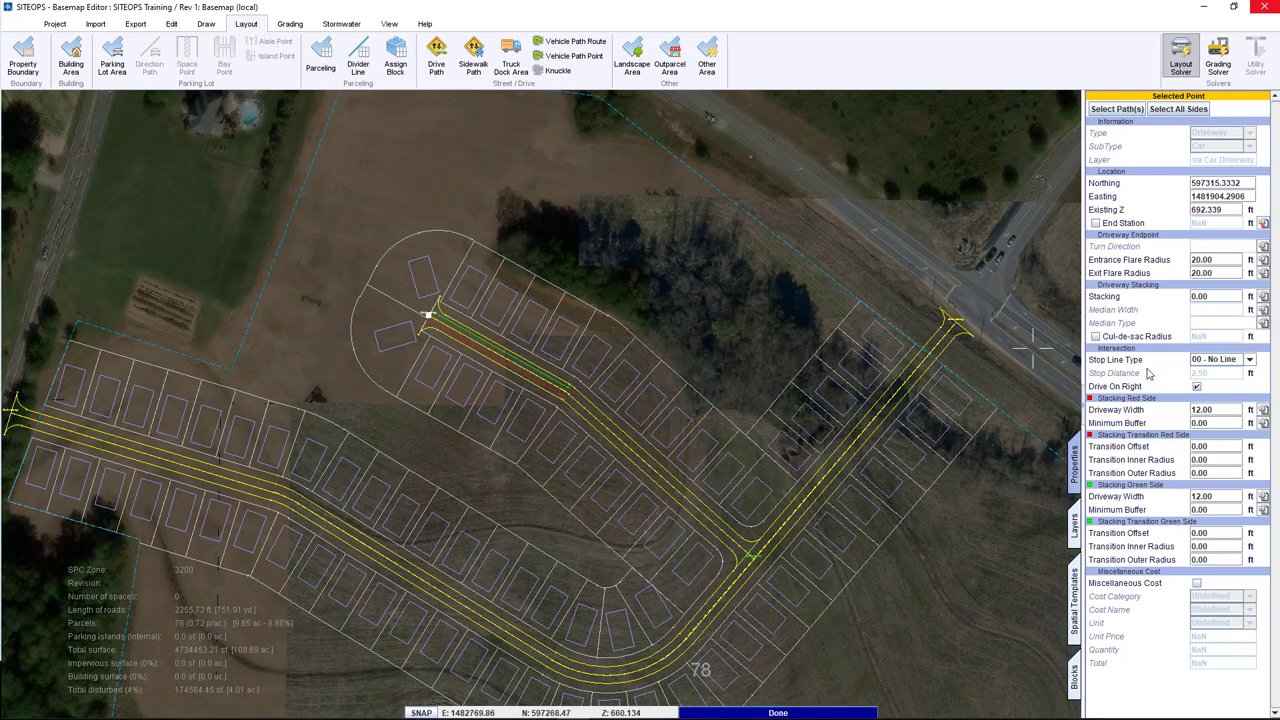
{"action": "left_click", "coordinate": [1148, 338]}
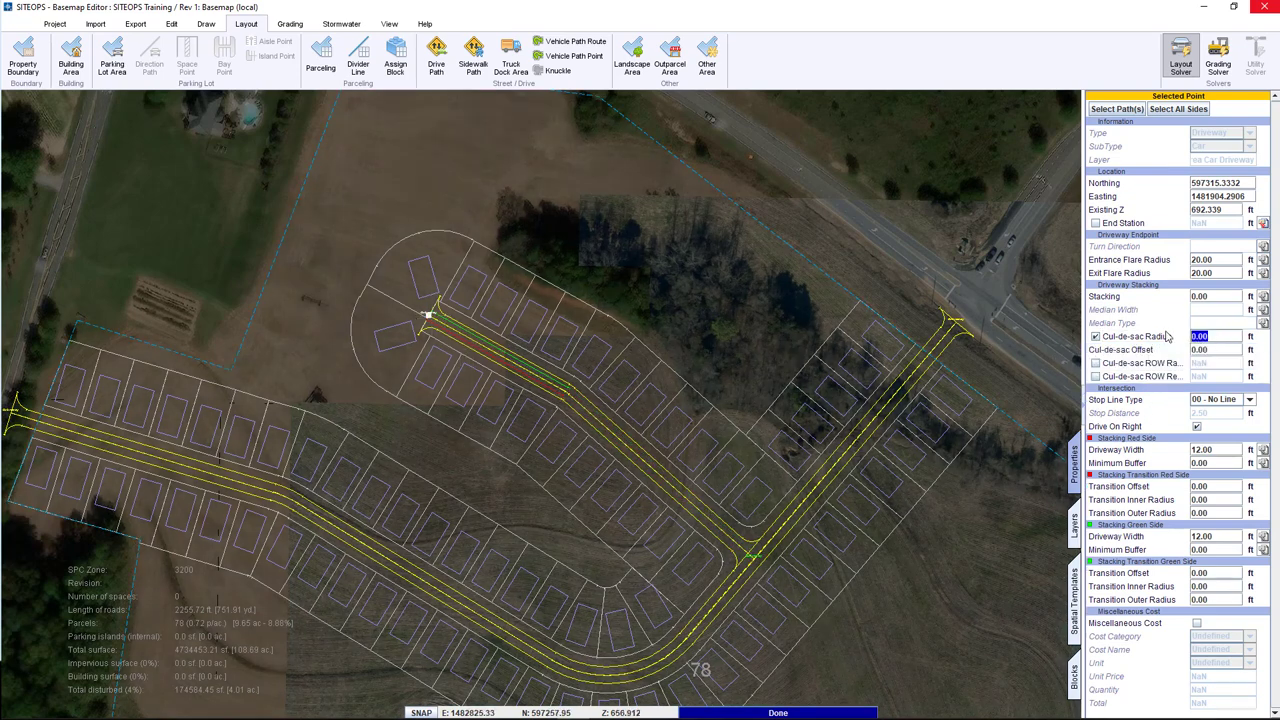
{"action": "type", "text": "36"}
{"action": "key", "text": "Return"}
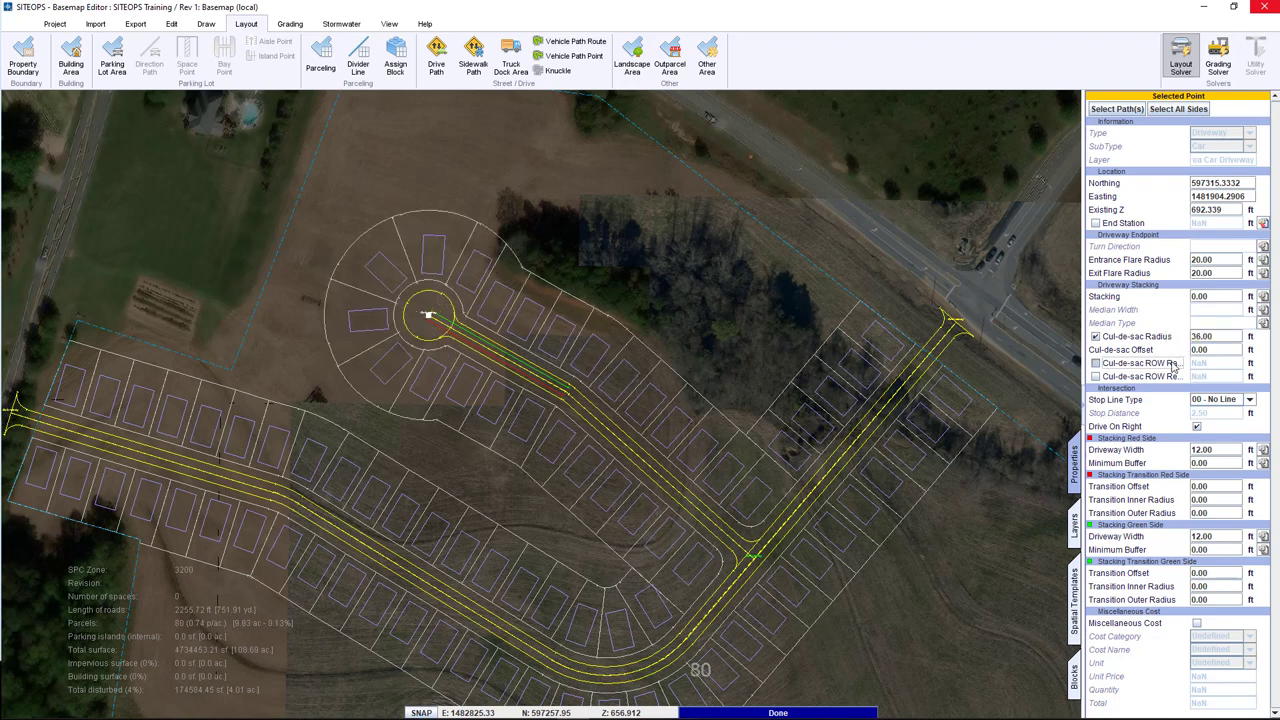
Set the cul-de-sac's ROW radius to 45 ft and its ROW return to 35 ft.
{"action": "left_click", "coordinate": [1137, 362]}
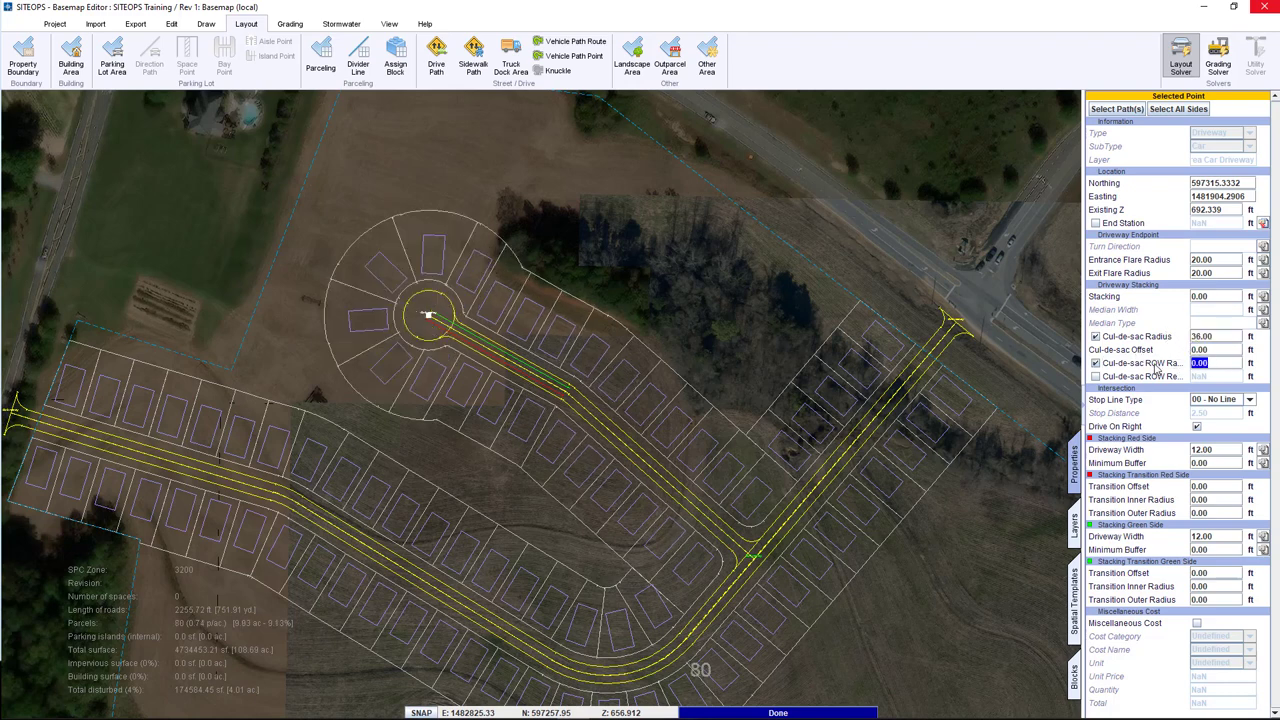
{"action": "type", "text": "45"}
{"action": "key", "text": "Return"}
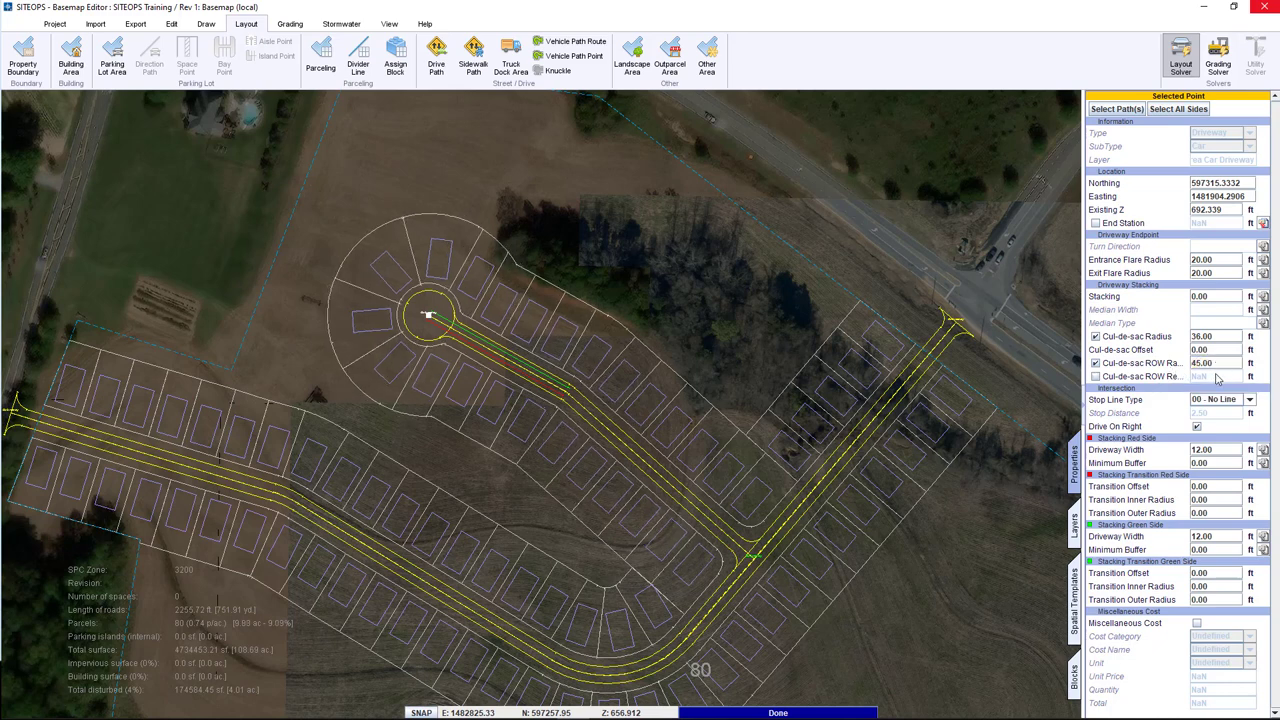
{"action": "left_click", "coordinate": [1116, 377]}
{"action": "type", "text": "35"}
{"action": "key", "text": "Return"}
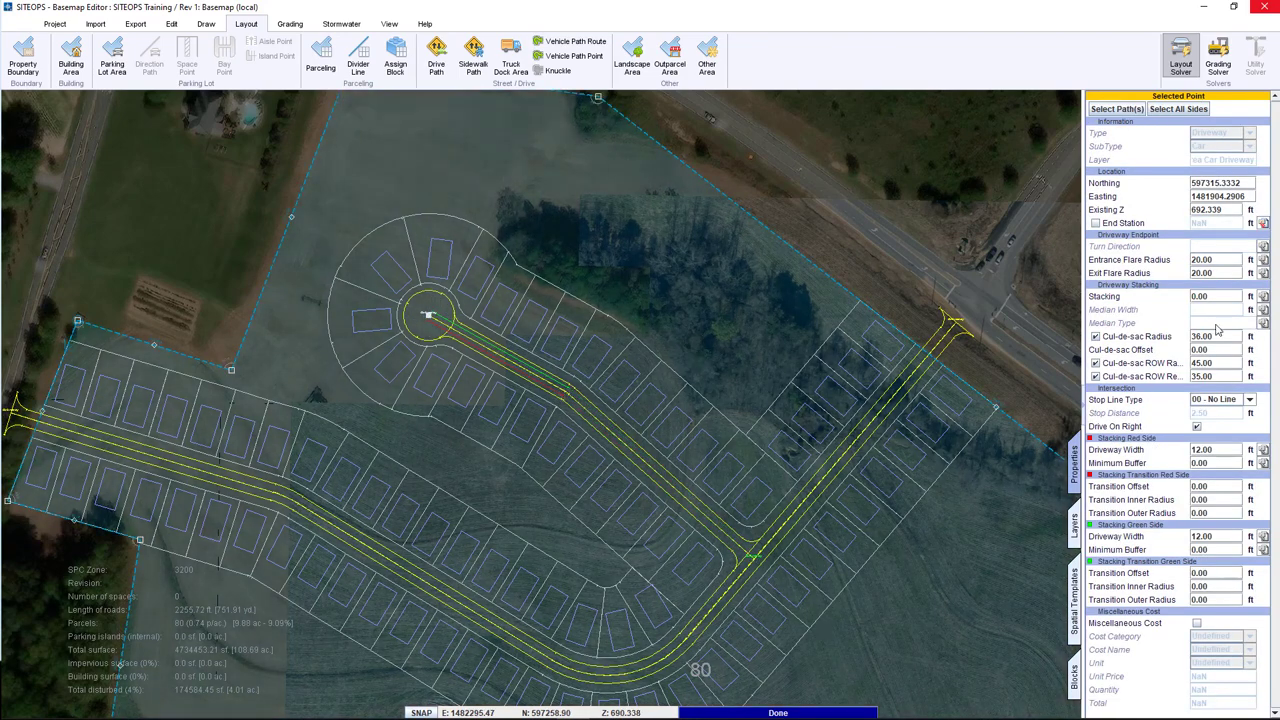
Try a cul-de-sac offset of 10 ft and set it to -10 ft instead.
{"action": "type", "text": "10"}
{"action": "key", "text": "Return"}
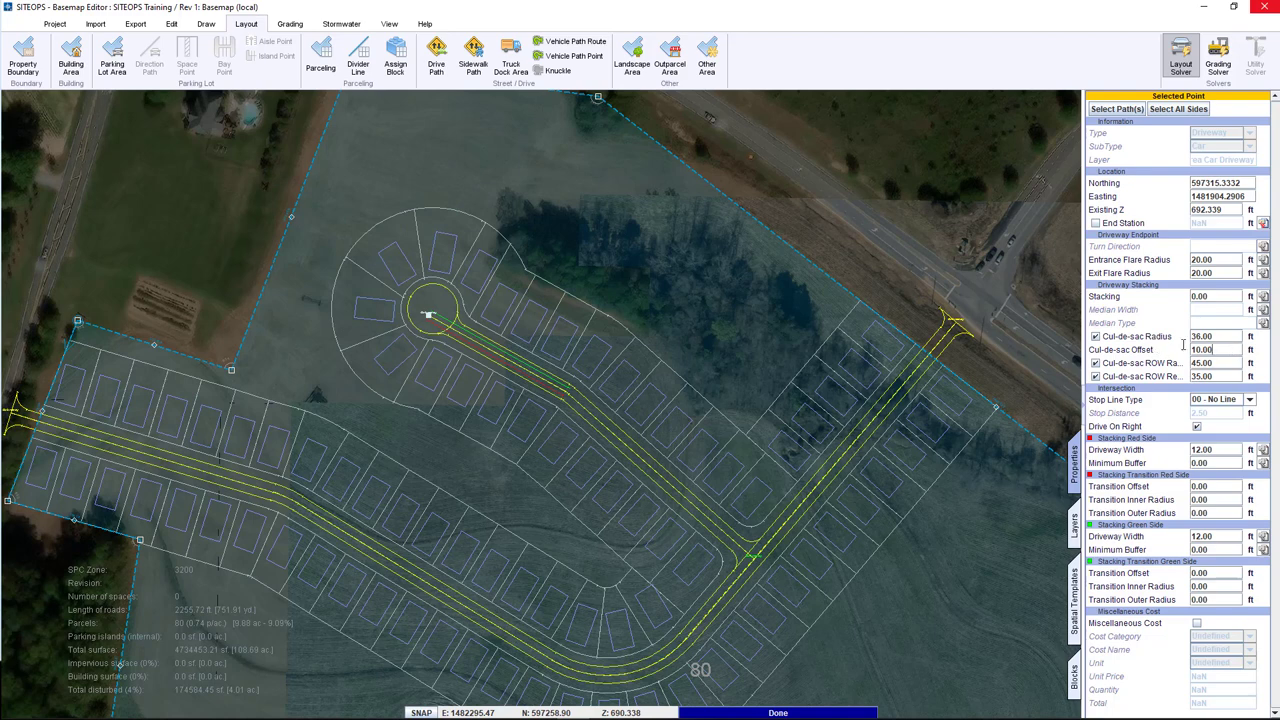
{"action": "key", "text": "BackSpace"}
{"action": "key", "text": "Return"}
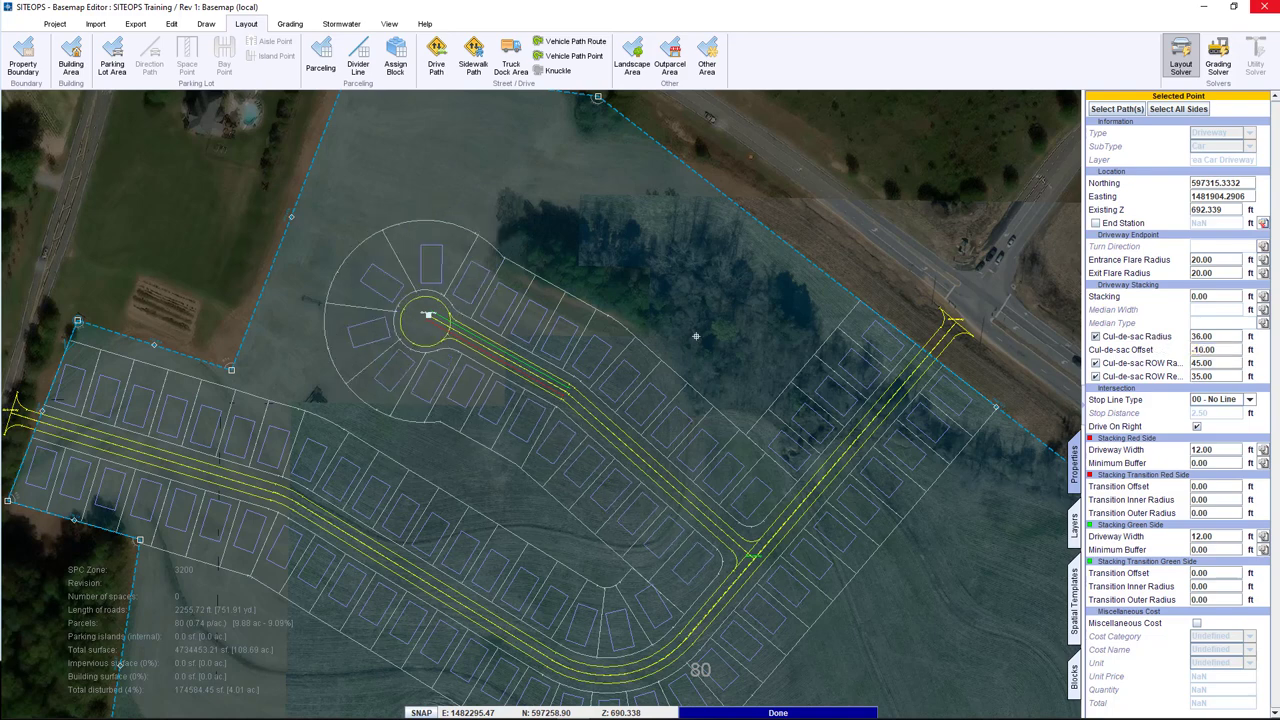
{"action": "scroll", "coordinate": [605, 275], "scroll_direction": "down", "scroll_amount": 3}
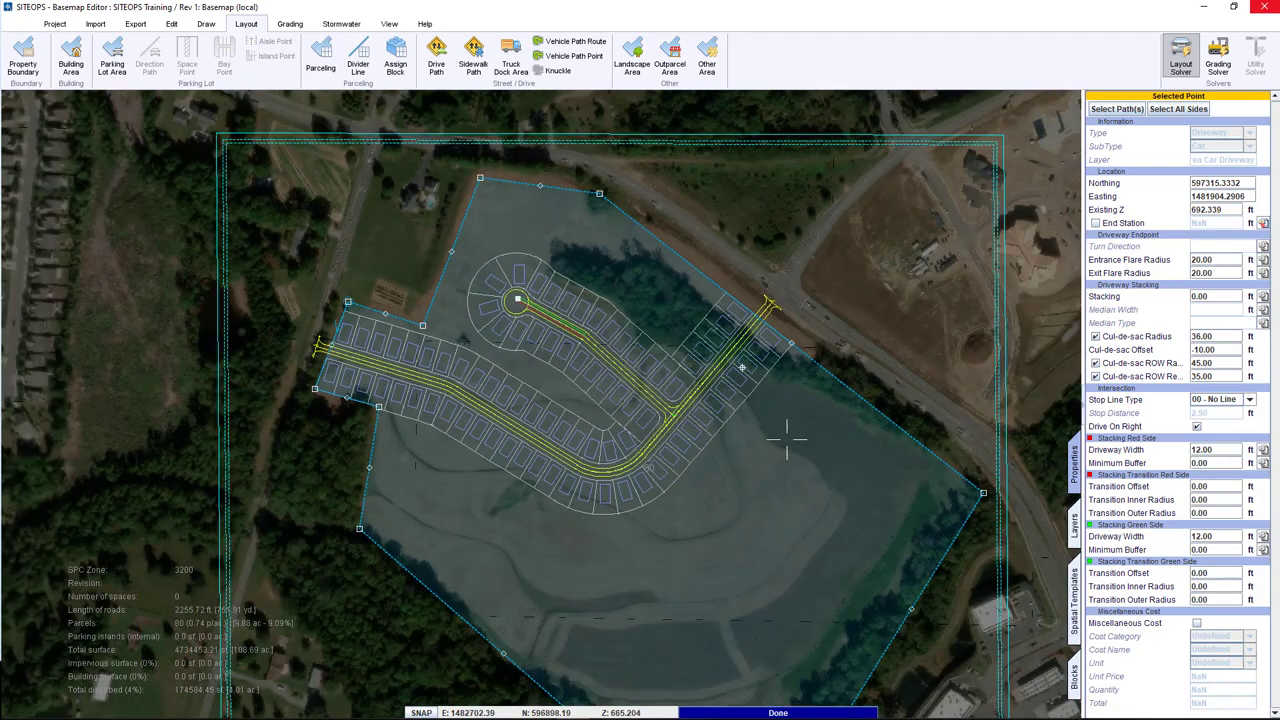
Draw a drive path looping through three corners in the southern field, from the branch intersection back to the main drive's western leg.
{"action": "left_click", "coordinate": [437, 68]}
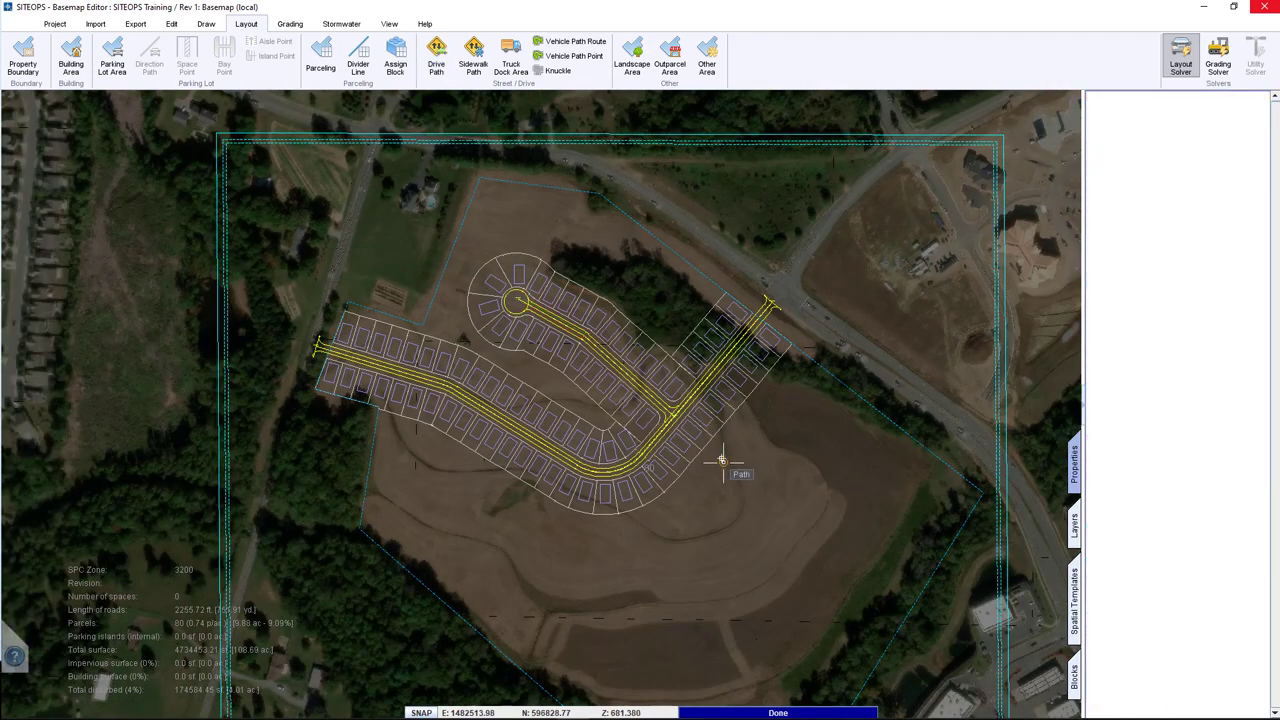
{"action": "left_click", "coordinate": [674, 415]}
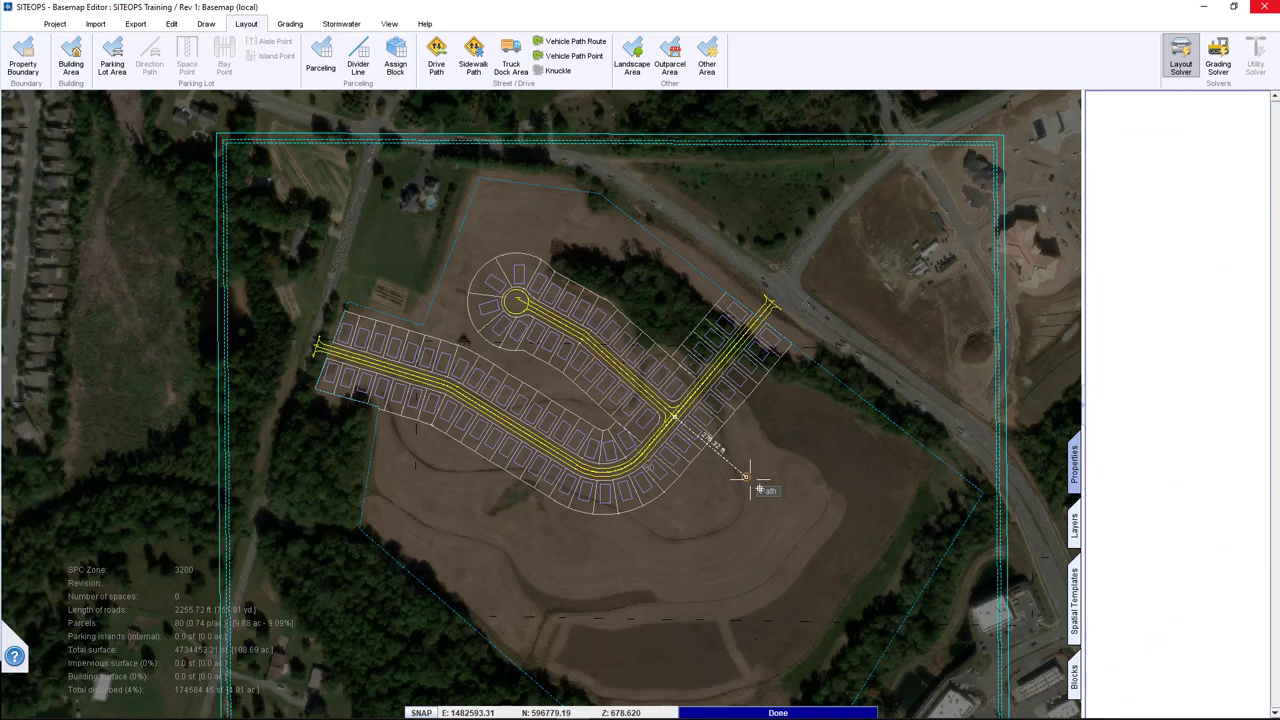
{"action": "left_click", "coordinate": [793, 523]}
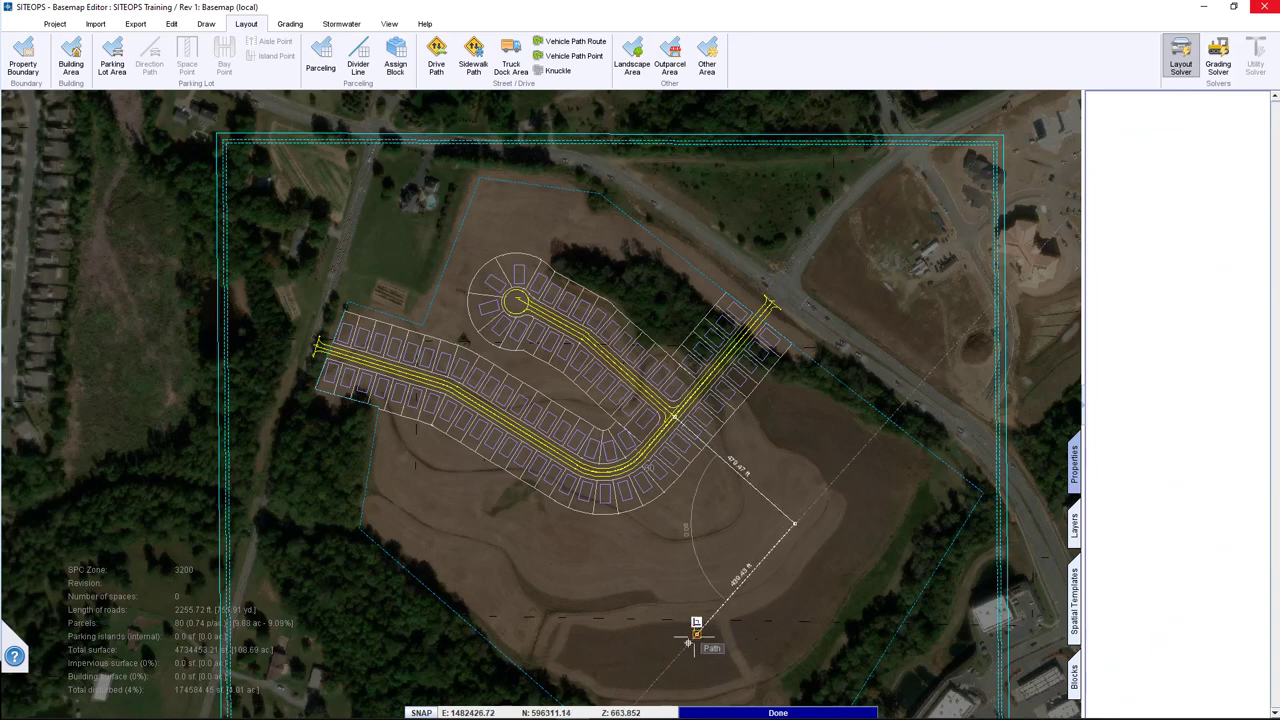
{"action": "left_click", "coordinate": [653, 680]}
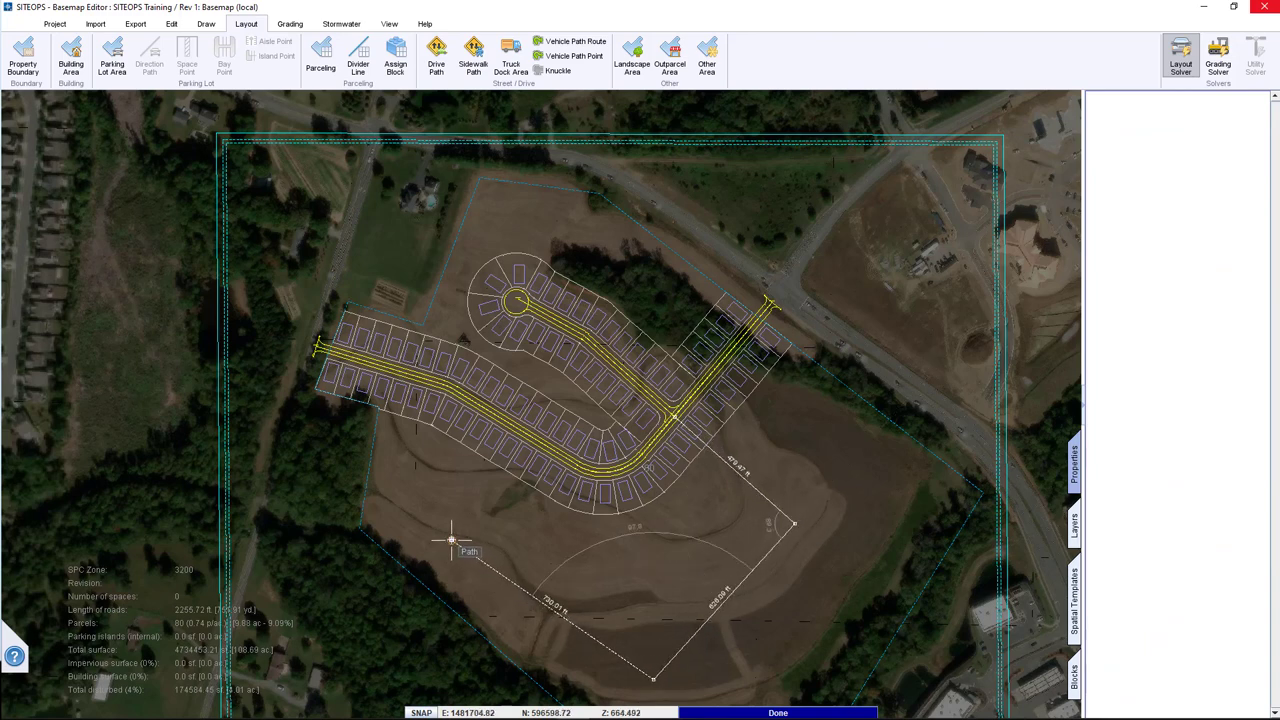
{"action": "left_click", "coordinate": [463, 524]}
{"action": "left_click", "coordinate": [518, 430]}
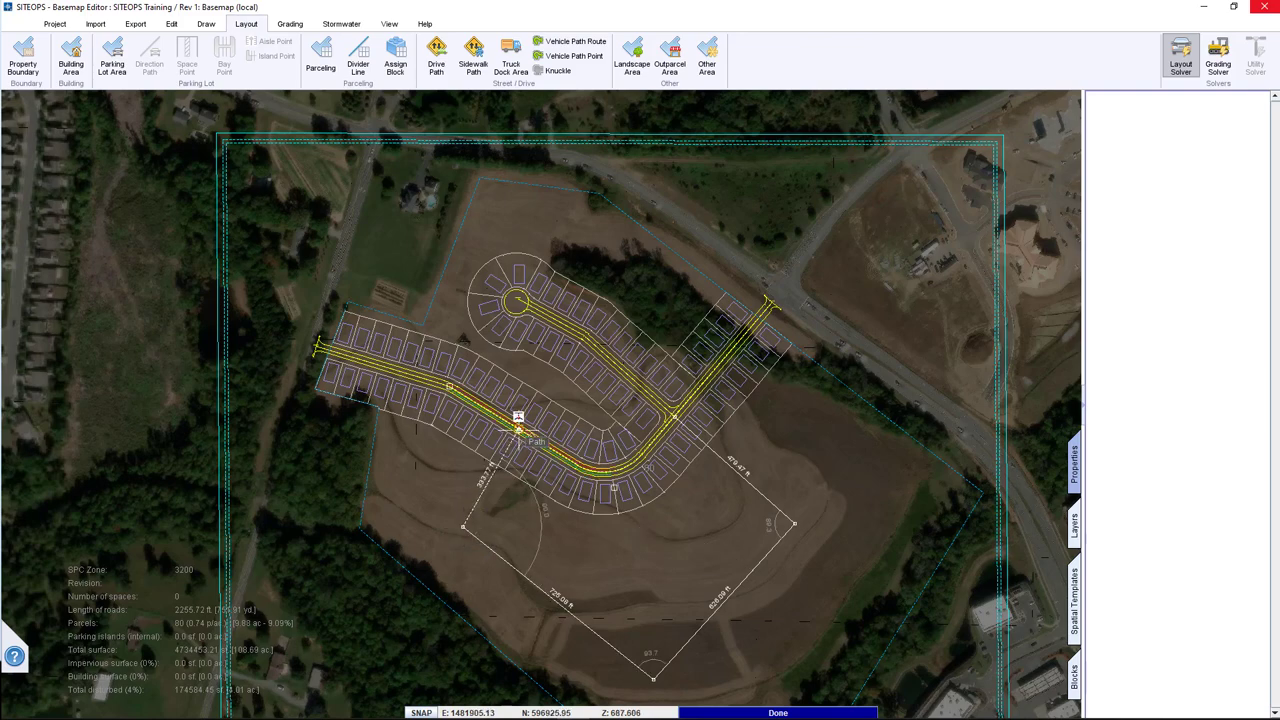
{"action": "right_click", "coordinate": [588, 406]}
{"action": "left_click", "coordinate": [614, 418]}
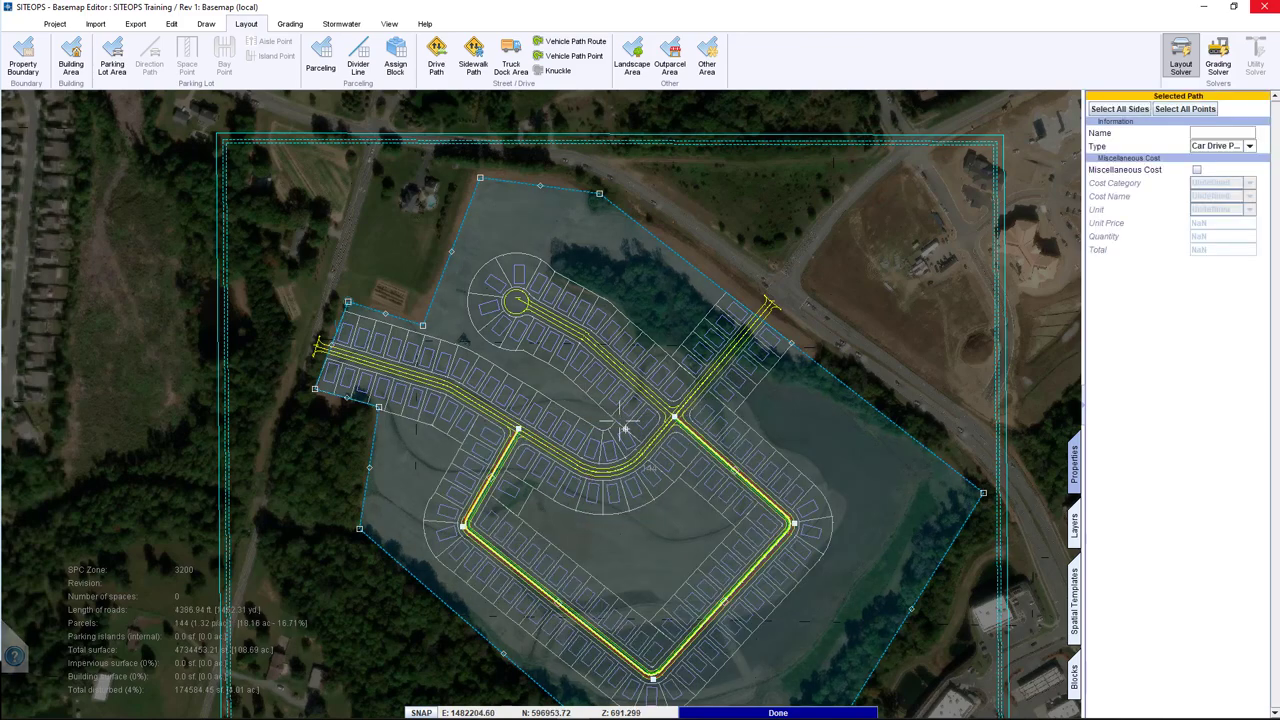
Compare the Elbow and Eyebrow knuckle types for the loop road's east corner and apply an Elbow knuckle there.
{"action": "scroll", "coordinate": [813, 505], "scroll_direction": "up", "scroll_amount": 8}
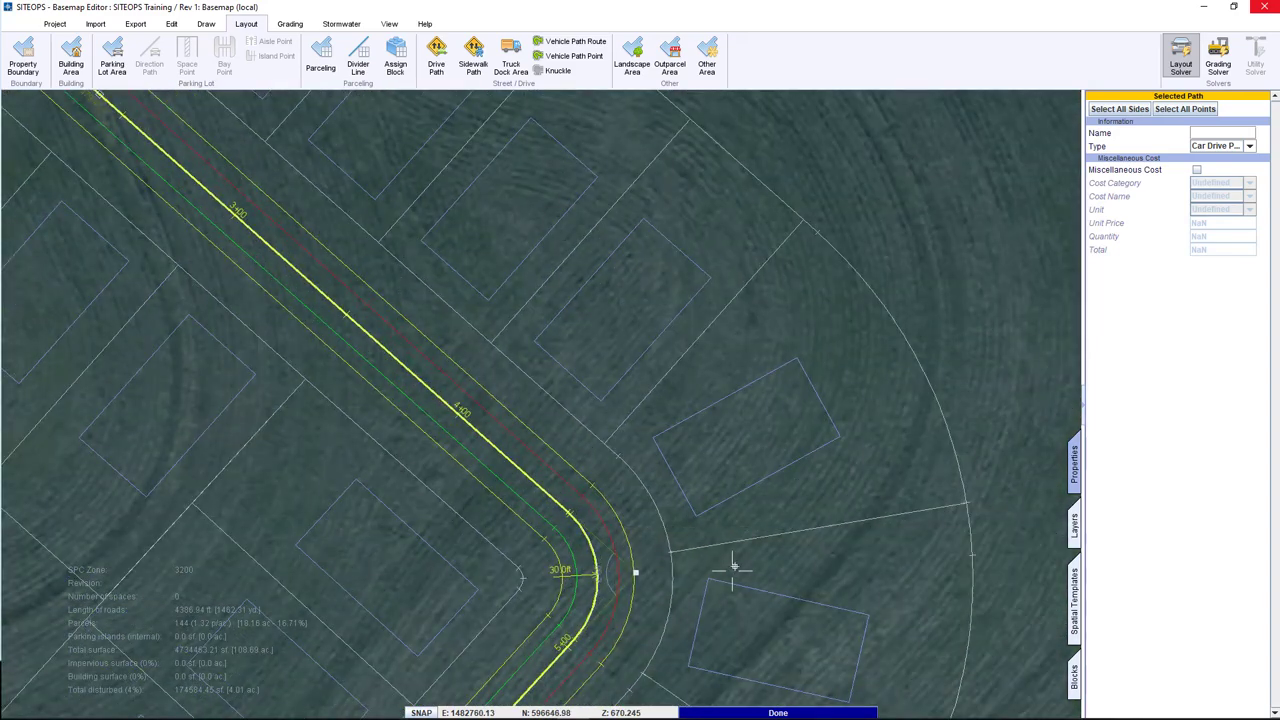
{"action": "left_click", "coordinate": [635, 572]}
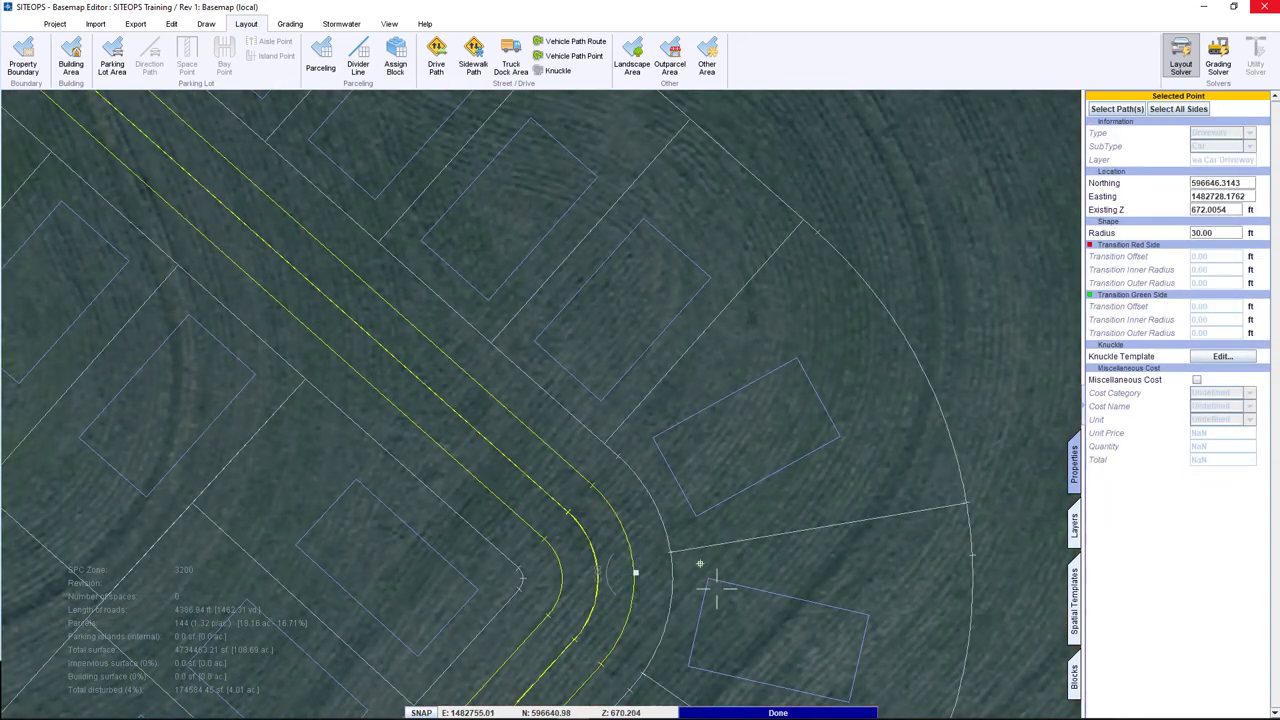
{"action": "left_click", "coordinate": [1196, 359]}
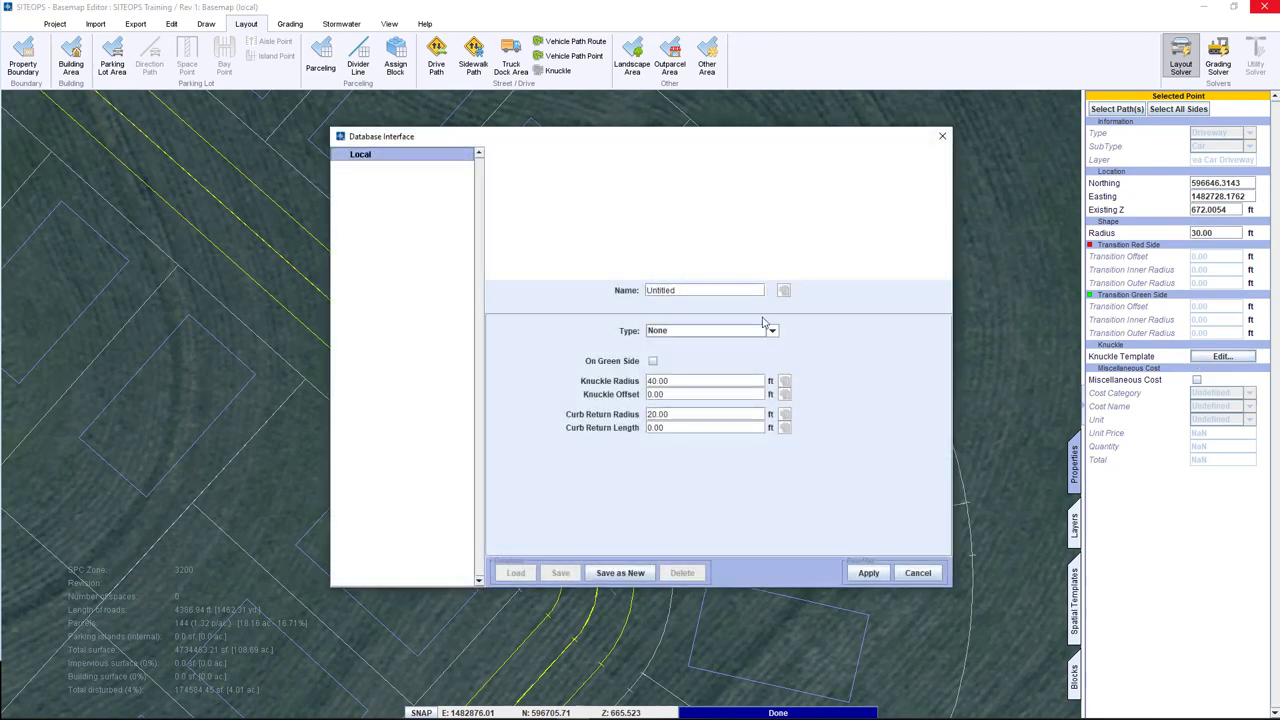
{"action": "left_click", "coordinate": [684, 337]}
{"action": "left_click", "coordinate": [680, 352]}
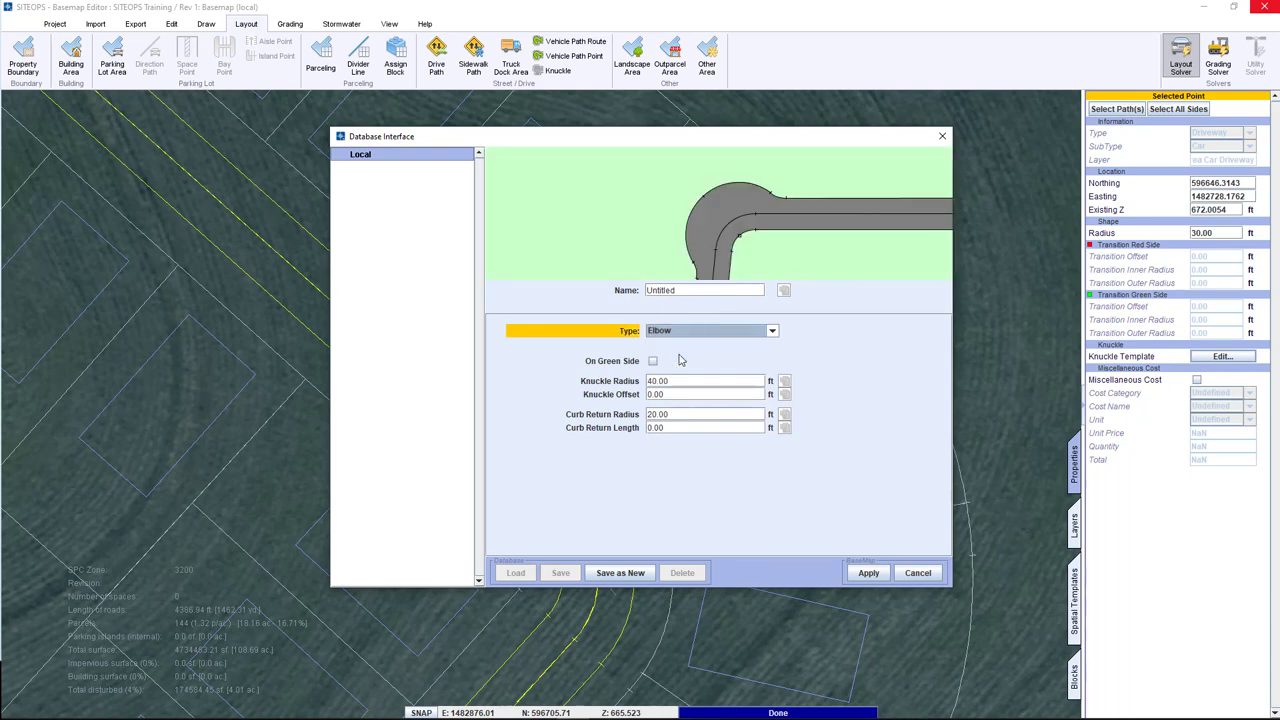
{"action": "left_click", "coordinate": [674, 335]}
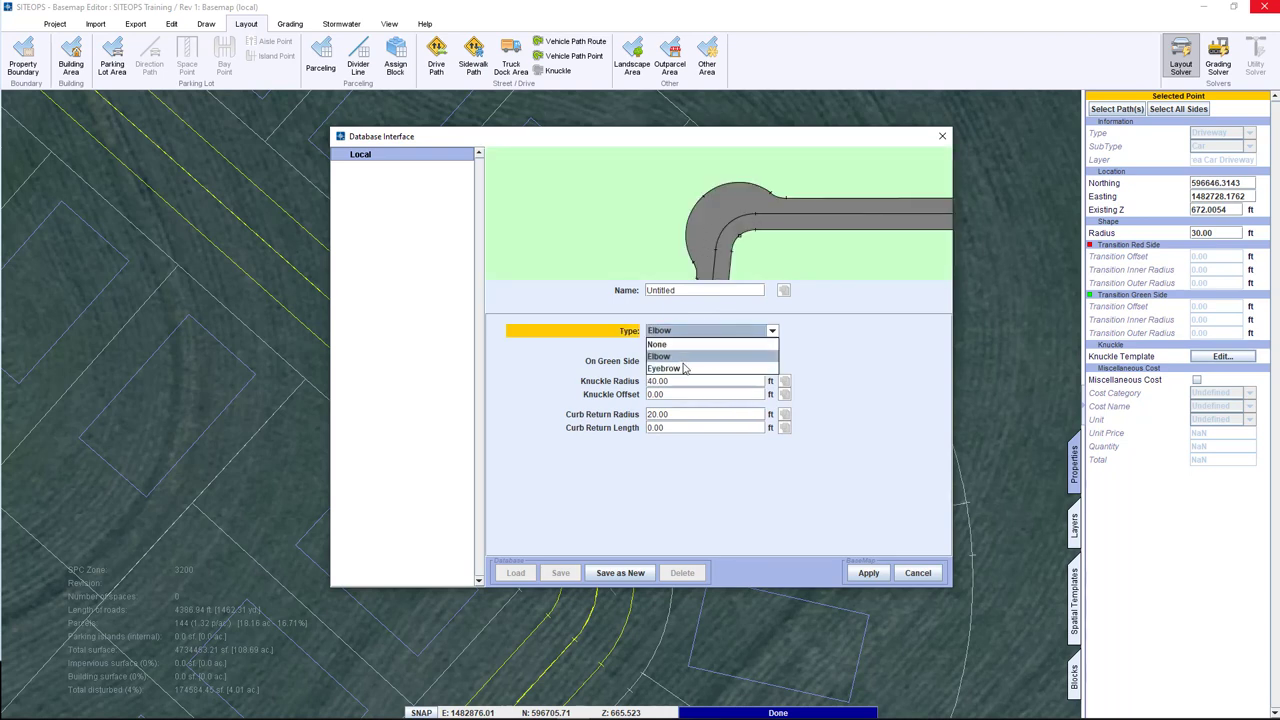
{"action": "left_click", "coordinate": [683, 370]}
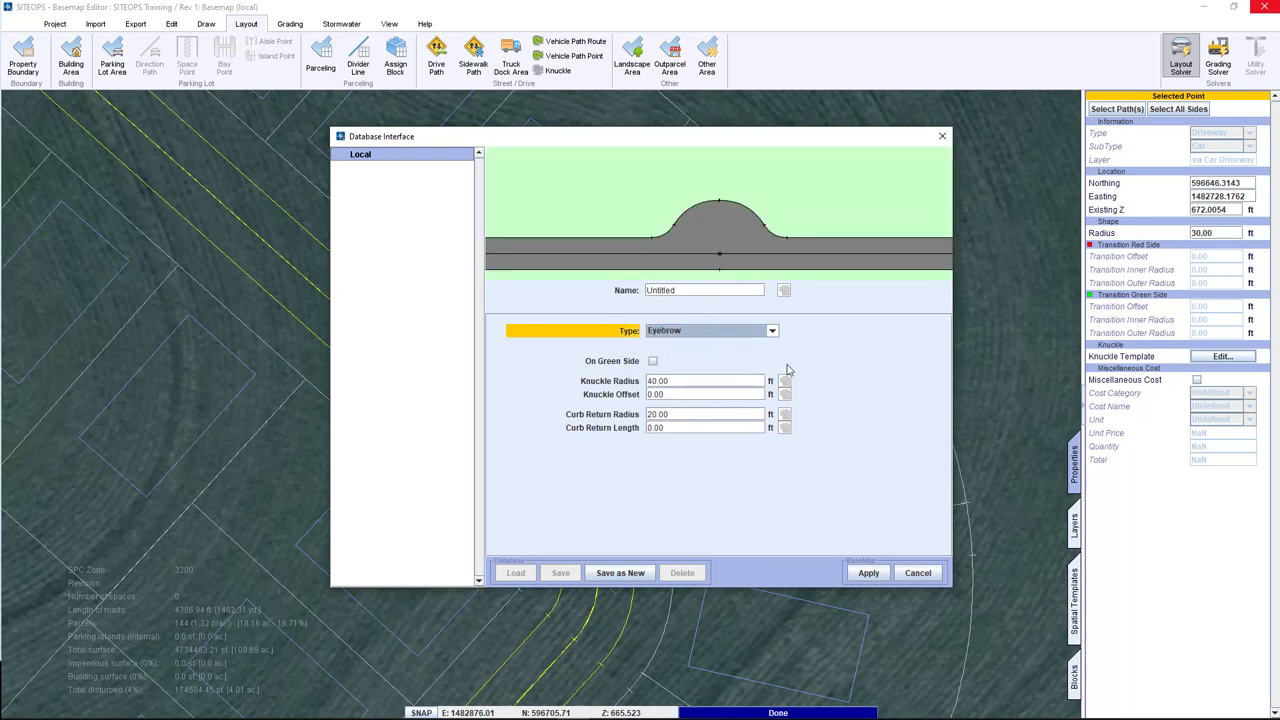
{"action": "left_click", "coordinate": [669, 335]}
{"action": "left_click", "coordinate": [676, 355]}
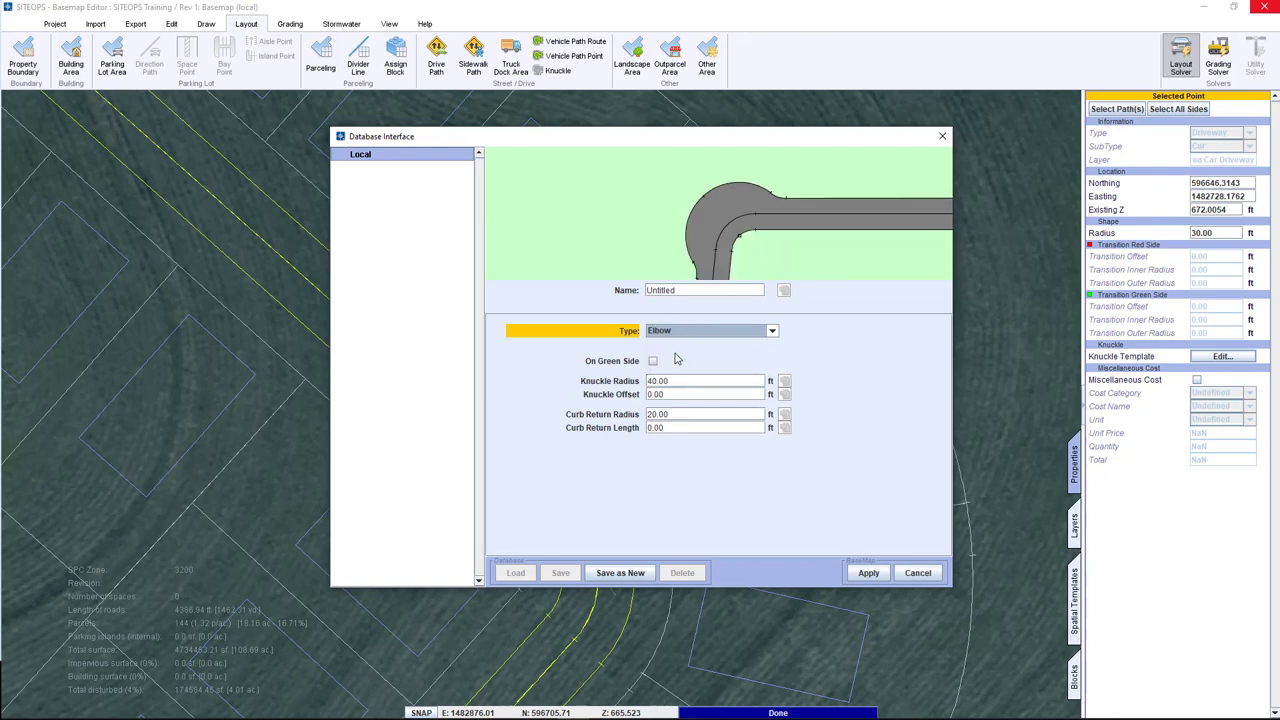
{"action": "left_click", "coordinate": [680, 381]}
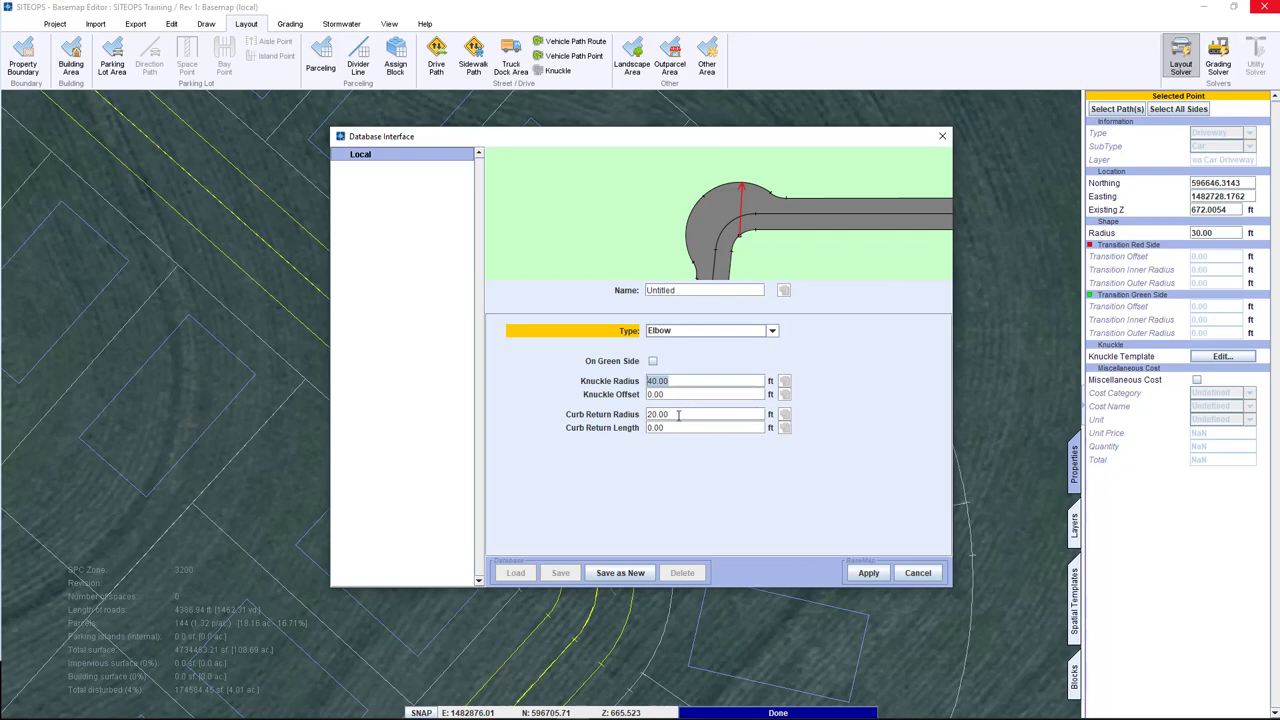
{"action": "left_click", "coordinate": [866, 572]}
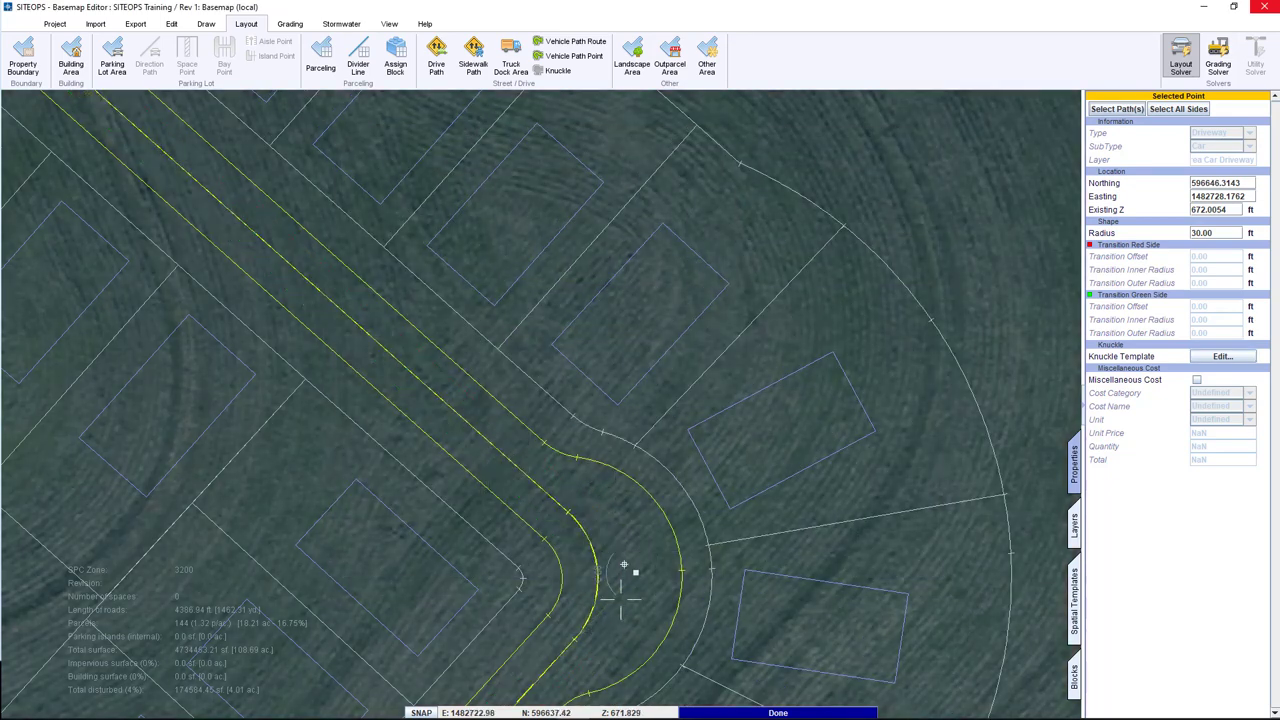
Insert a point near the middle of the loop road's southwest leg.
{"action": "scroll", "coordinate": [683, 446], "scroll_direction": "down", "scroll_amount": 5}
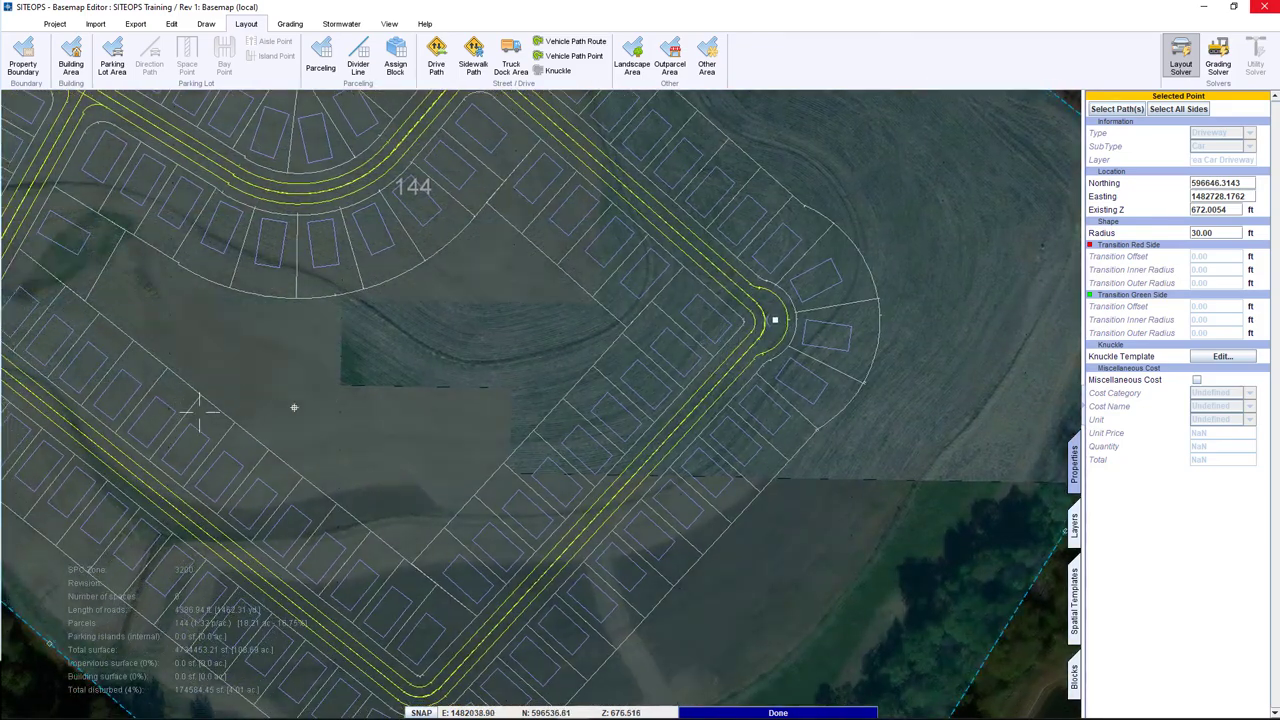
{"action": "scroll", "coordinate": [480, 403], "scroll_direction": "up", "scroll_amount": 3}
{"action": "scroll", "coordinate": [547, 462], "scroll_direction": "up", "scroll_amount": 2}
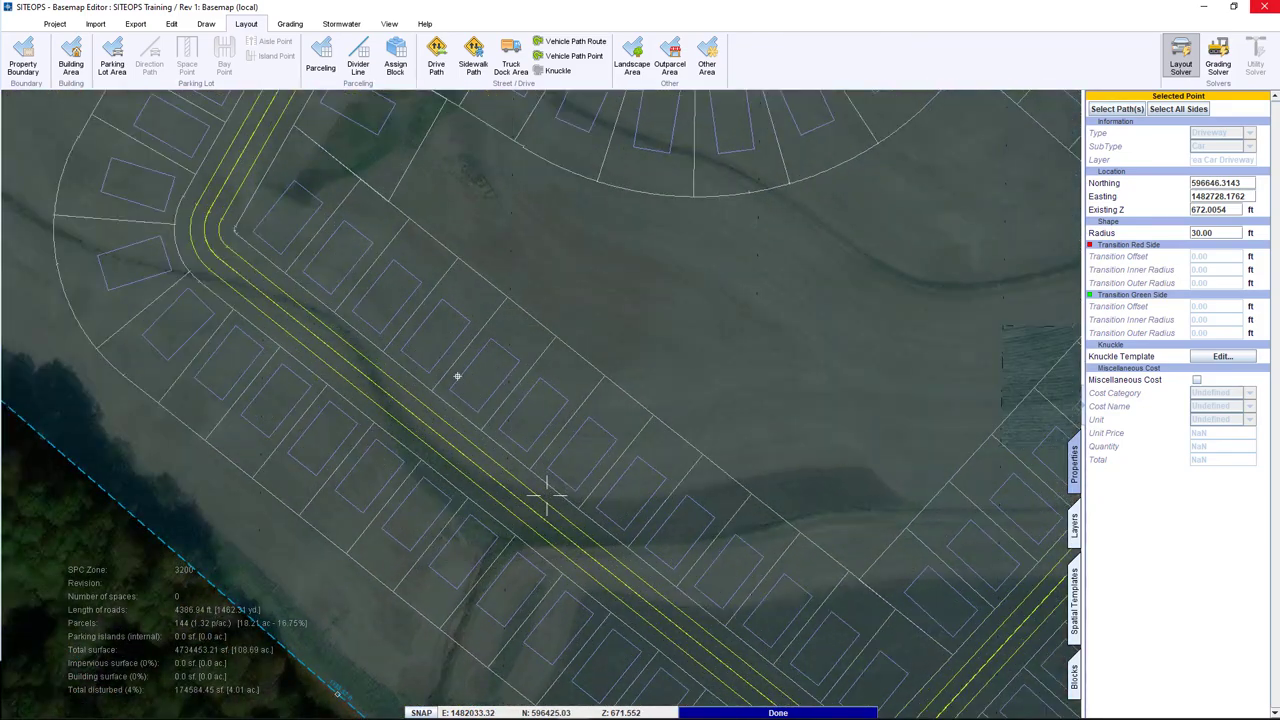
{"action": "left_click", "coordinate": [206, 23]}
{"action": "left_click", "coordinate": [14, 62]}
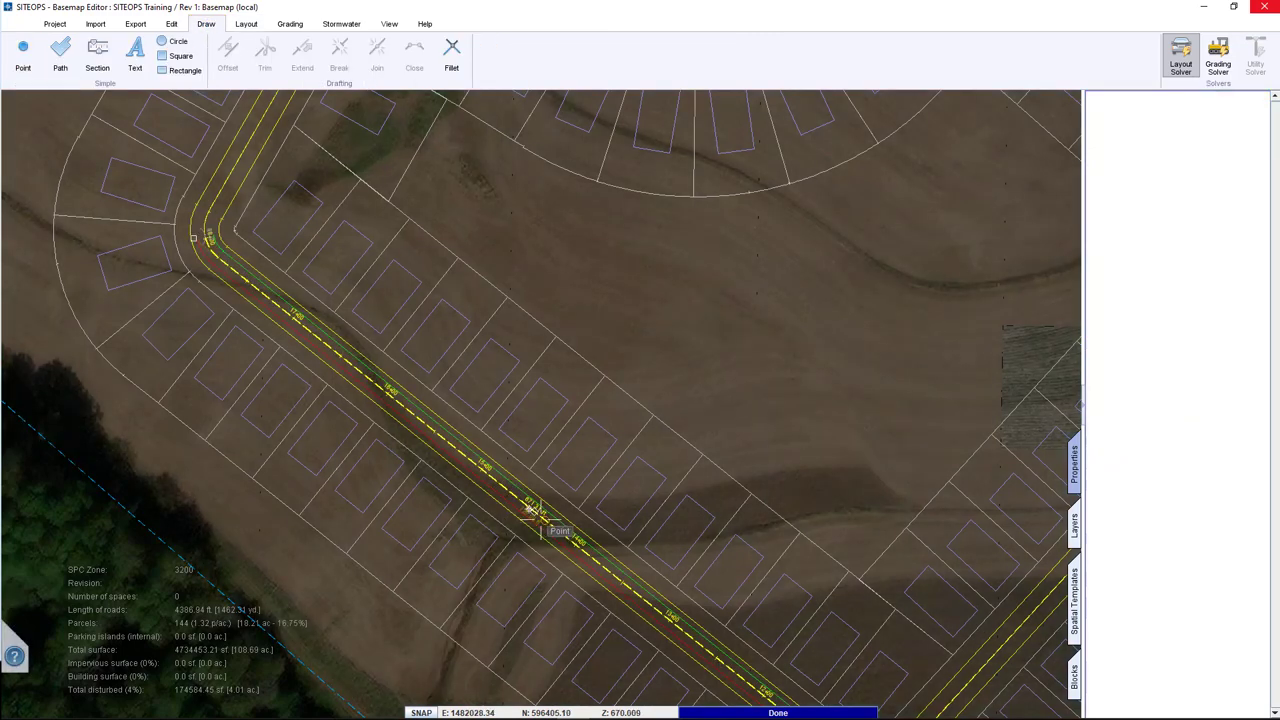
{"action": "left_click", "coordinate": [507, 490]}
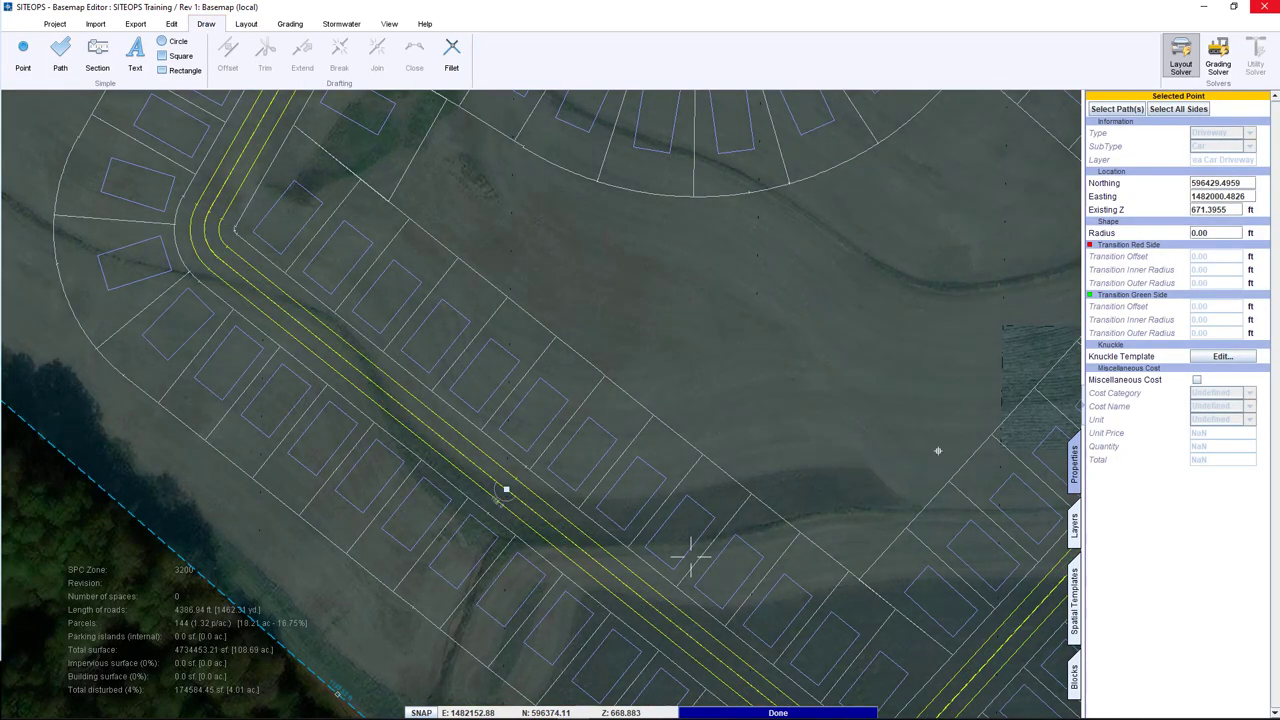
Apply an Eyebrow knuckle template to the new point on the southwest leg.
{"action": "left_click", "coordinate": [1222, 356]}
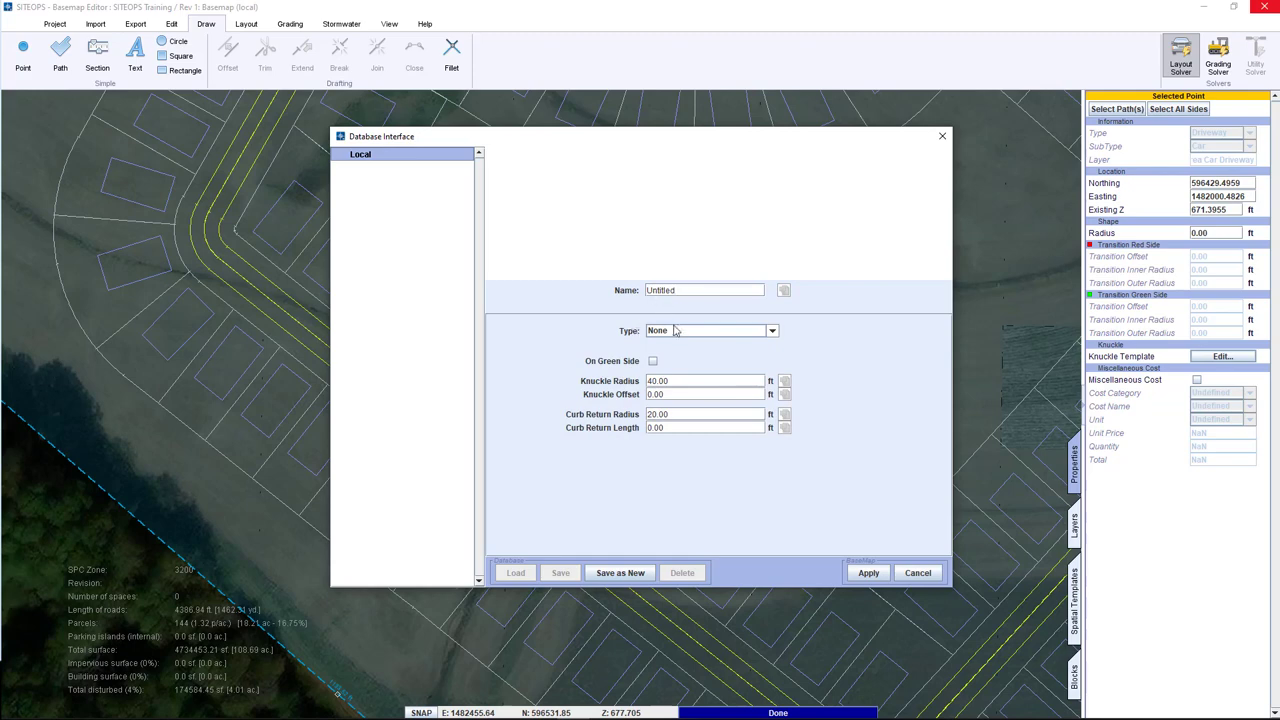
{"action": "left_click", "coordinate": [675, 331]}
{"action": "left_click", "coordinate": [675, 372]}
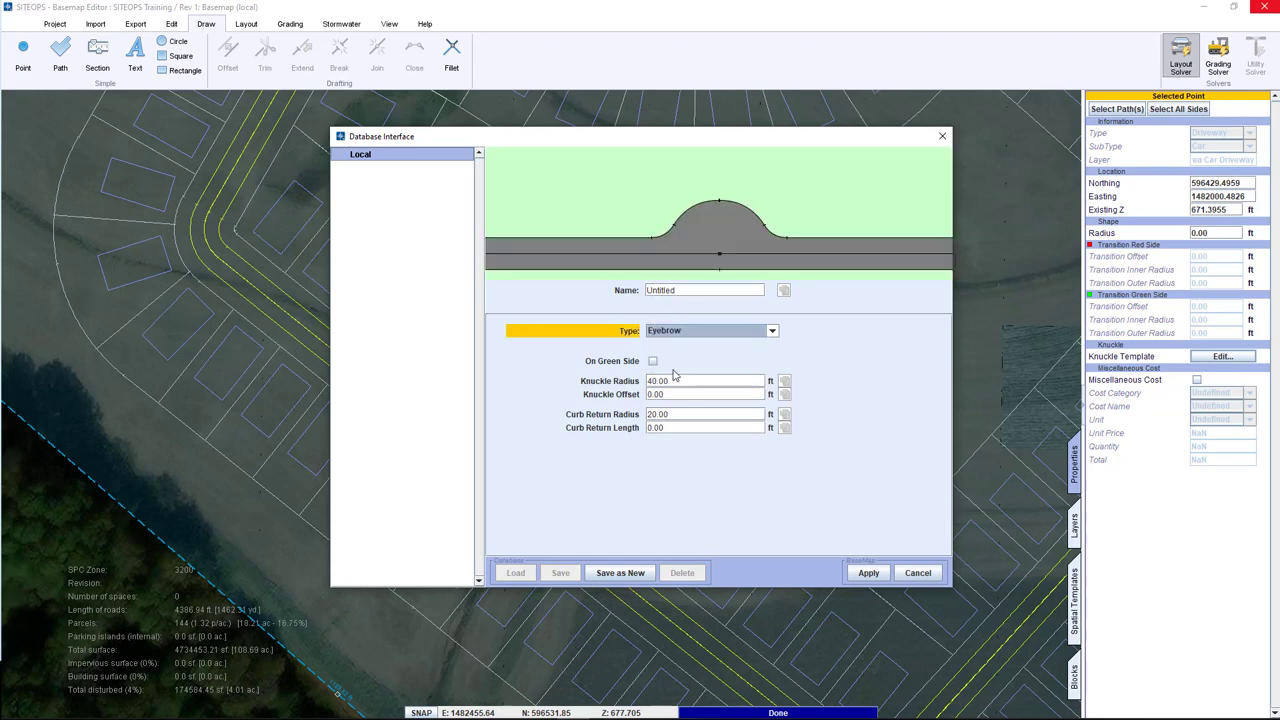
{"action": "left_click", "coordinate": [868, 573]}
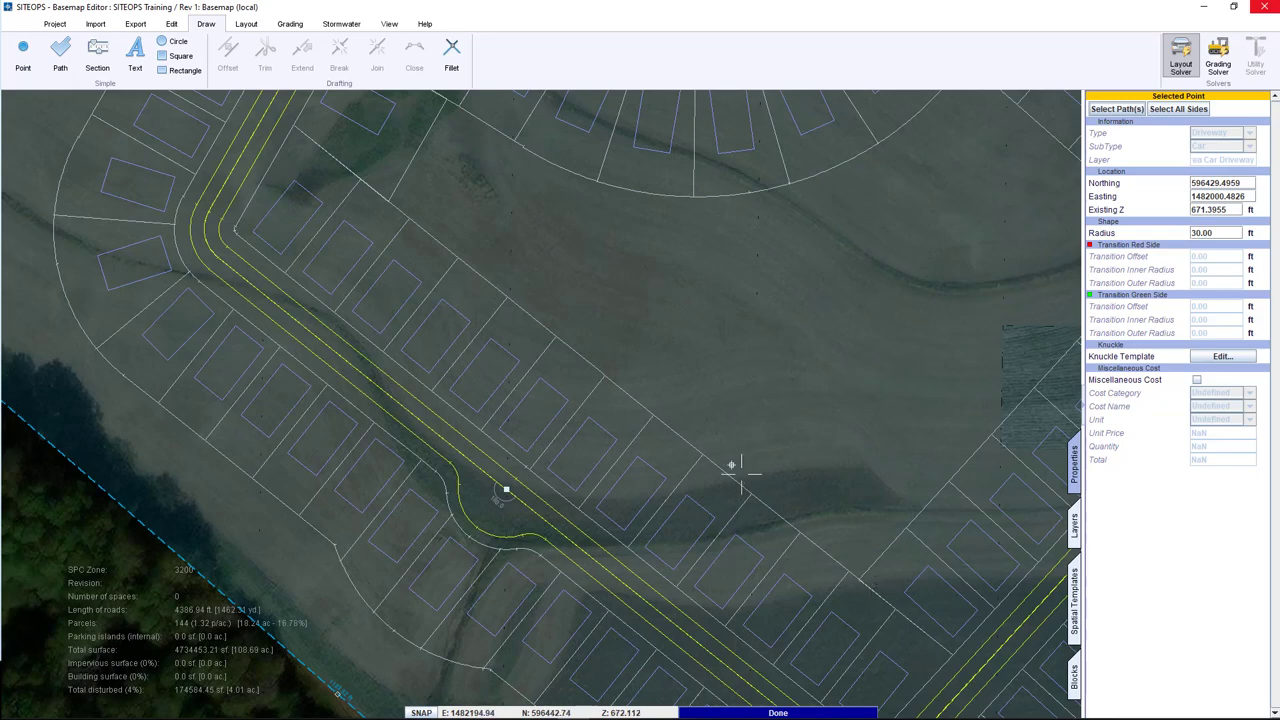
Review the parceling area's template, examining its parcel grading slopes and parcel wall settings in an enlarged dialog.
{"action": "scroll", "coordinate": [500, 440], "scroll_direction": "down", "scroll_amount": 5}
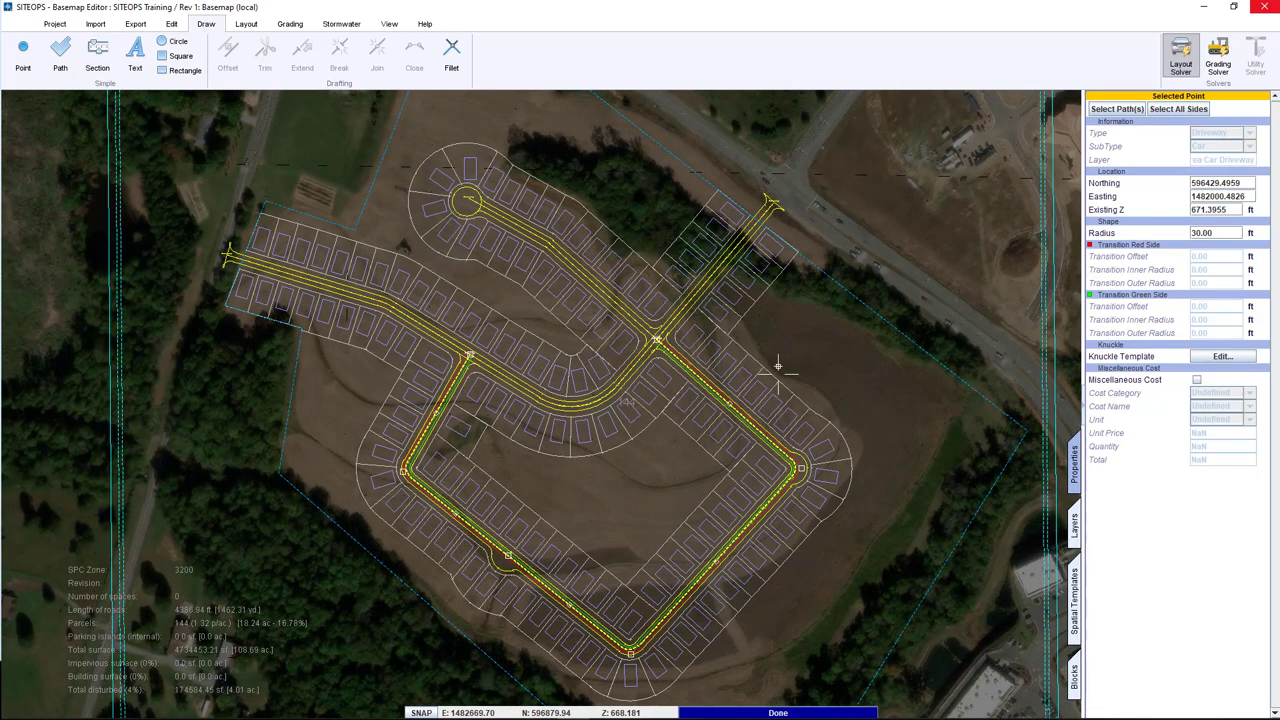
{"action": "left_click", "coordinate": [781, 357]}
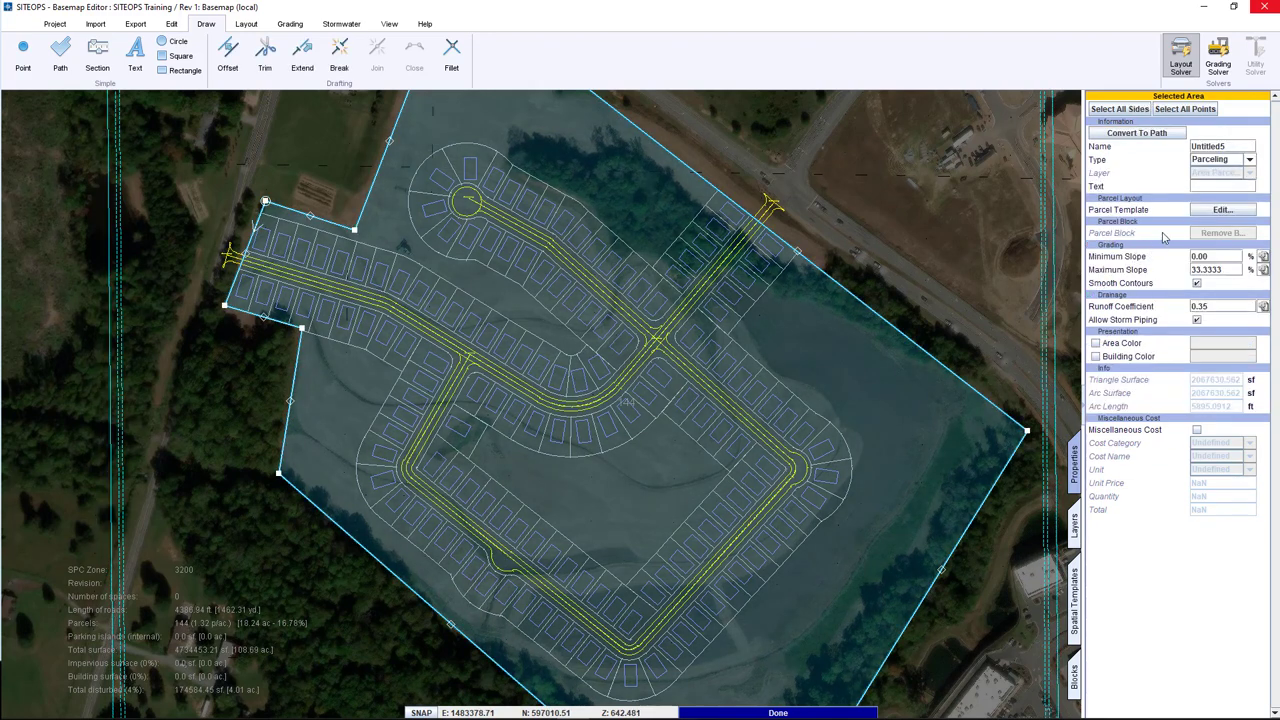
{"action": "left_click", "coordinate": [1200, 213]}
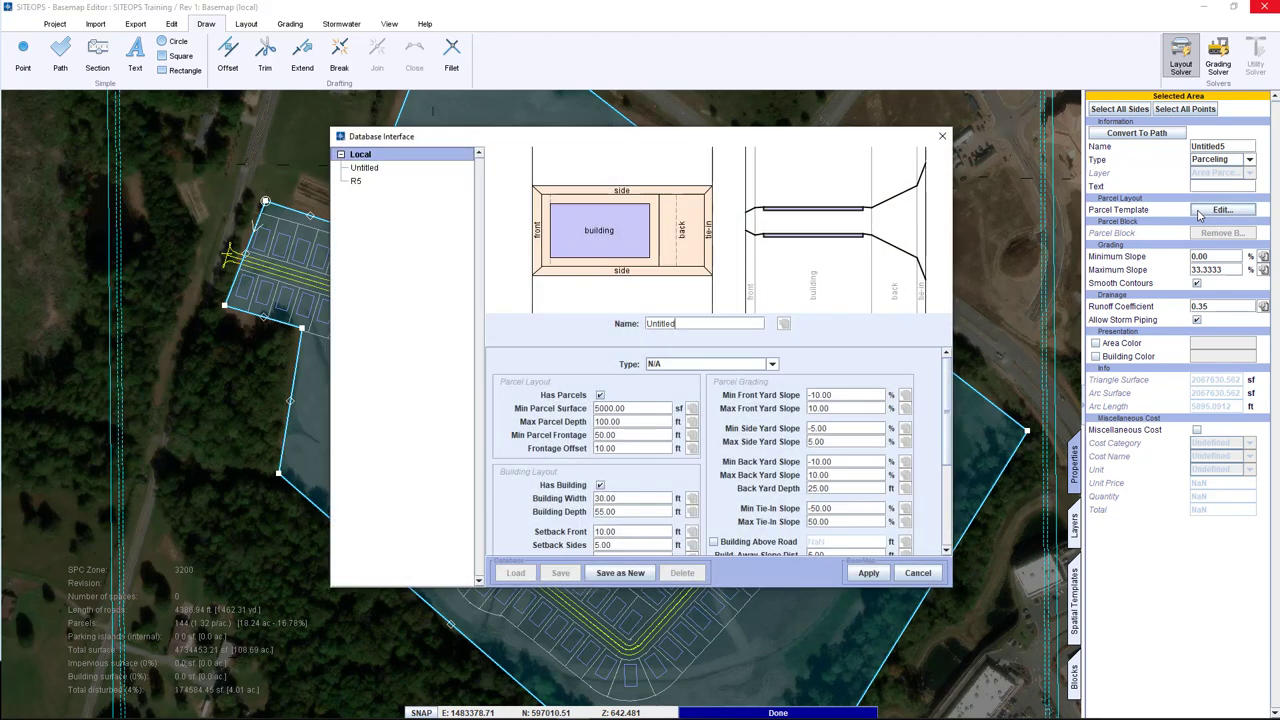
{"action": "scroll", "coordinate": [928, 374], "scroll_direction": "down", "scroll_amount": 1}
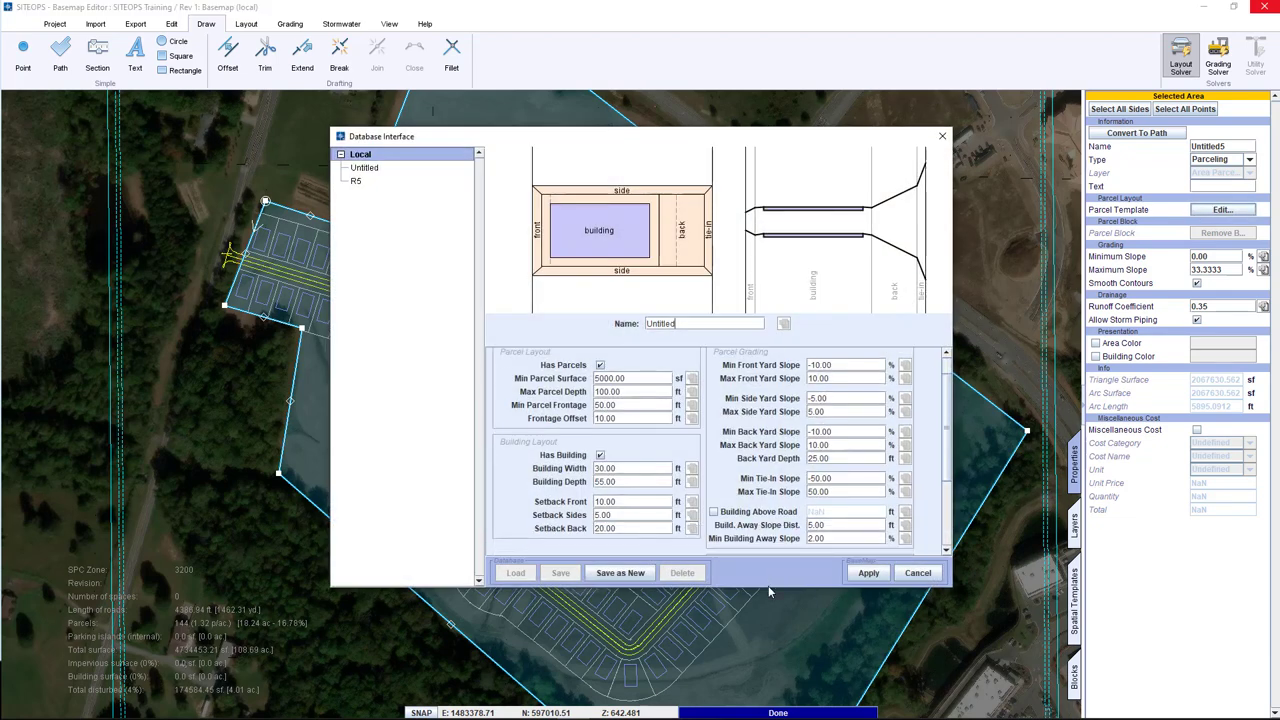
{"action": "left_click_drag", "start_coordinate": [769, 588], "coordinate": [782, 690]}
{"action": "scroll", "coordinate": [878, 445], "scroll_direction": "up", "scroll_amount": 1}
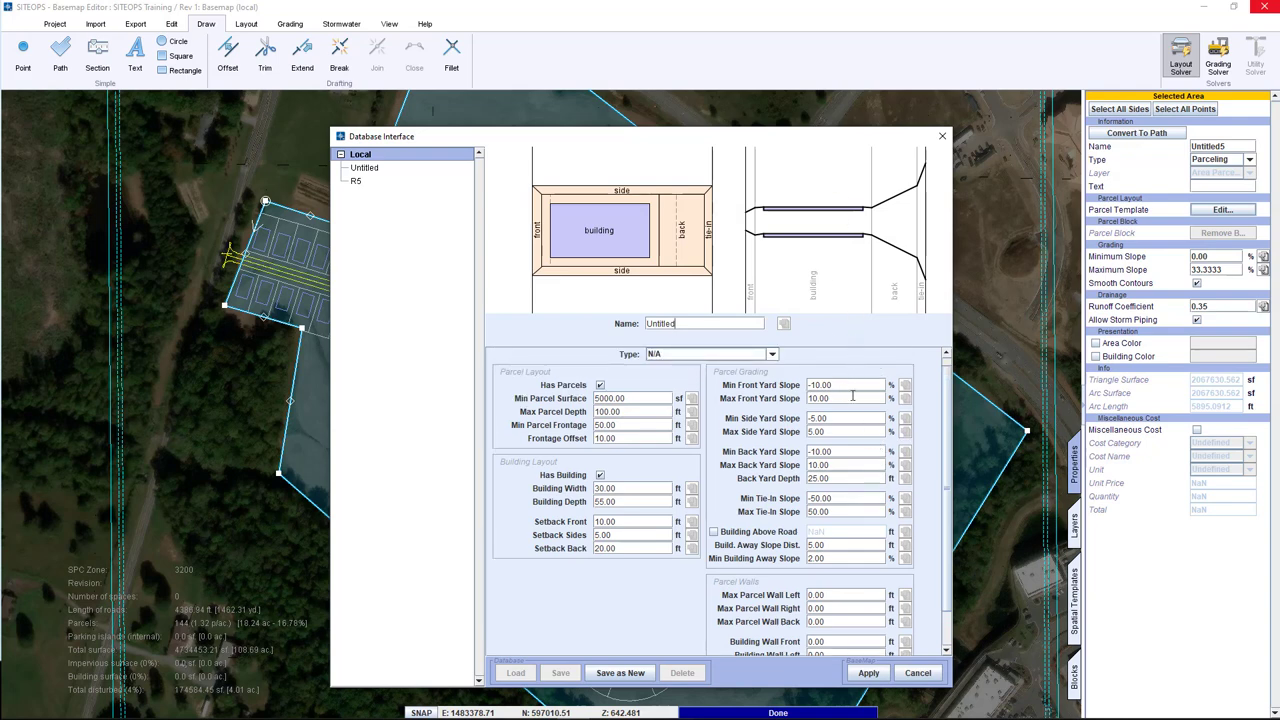
{"action": "scroll", "coordinate": [851, 400], "scroll_direction": "down", "scroll_amount": 1}
{"action": "scroll", "coordinate": [849, 400], "scroll_direction": "down", "scroll_amount": 3}
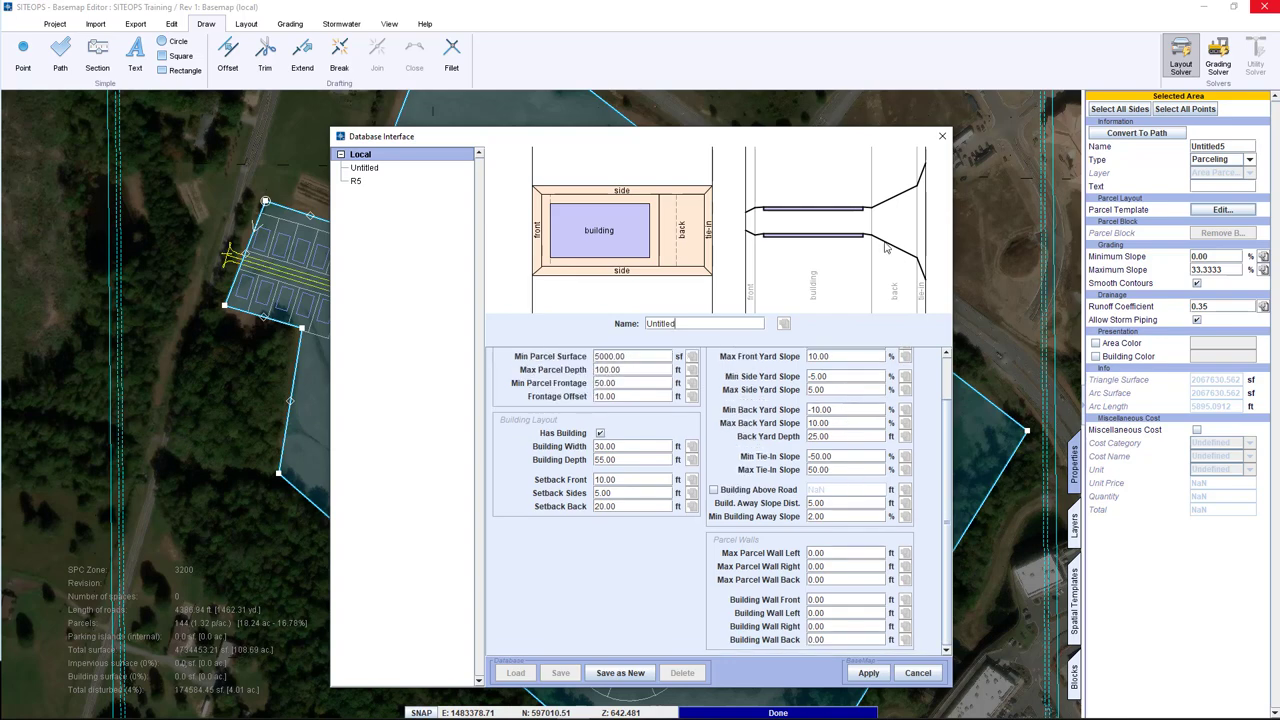
{"action": "left_click", "coordinate": [880, 670]}
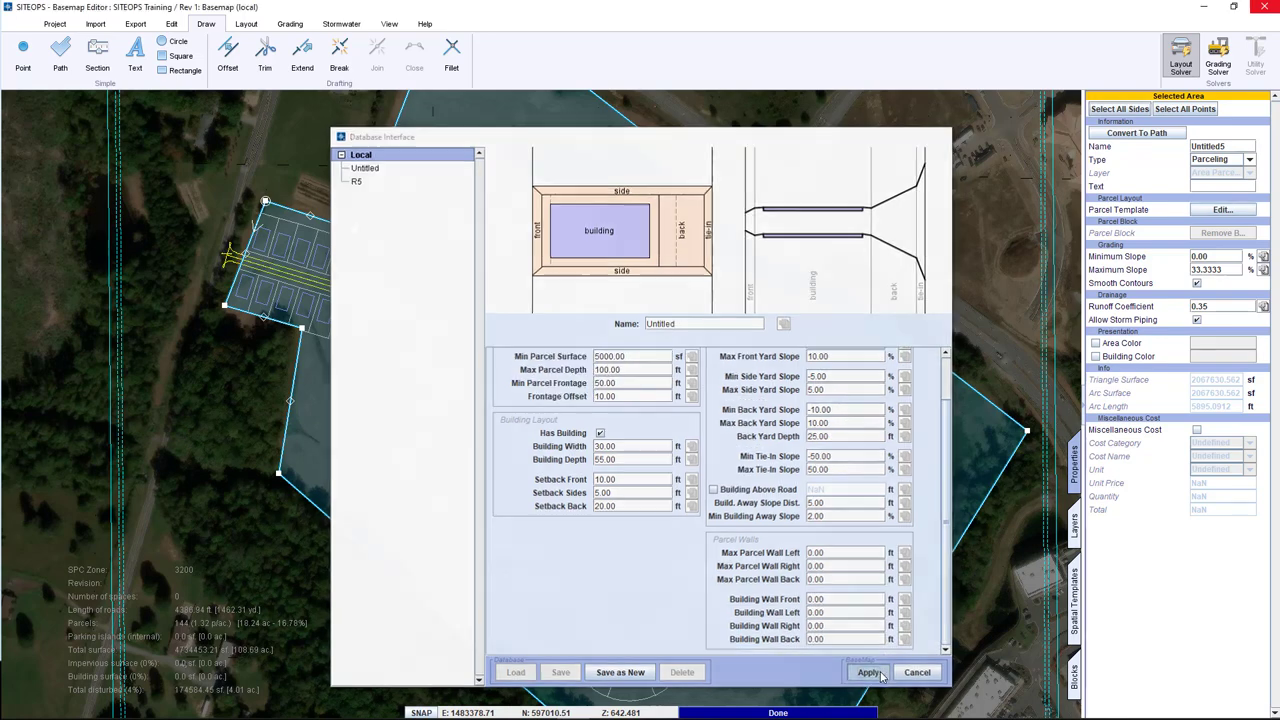
Run the grading solver and examine the graded subdivision in 3D with contours and boundaries shown.
{"action": "left_click", "coordinate": [1213, 55]}
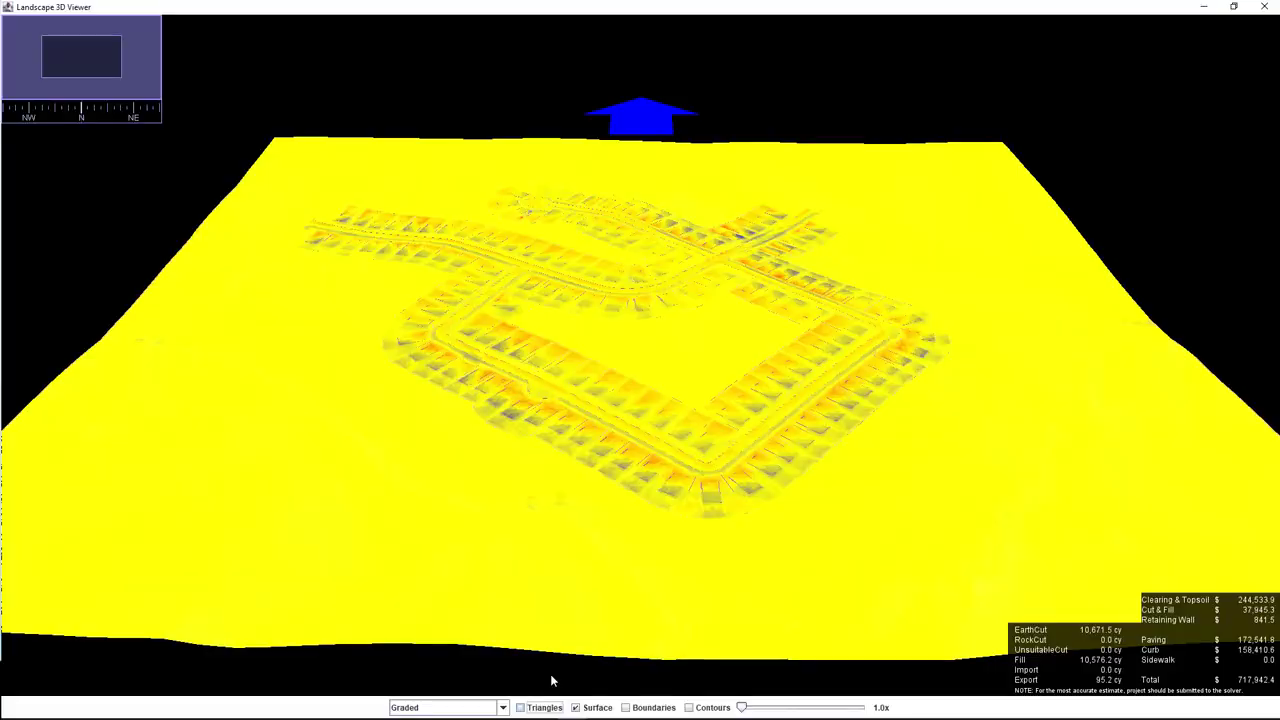
{"action": "scroll", "coordinate": [600, 640], "scroll_direction": "up", "scroll_amount": 2}
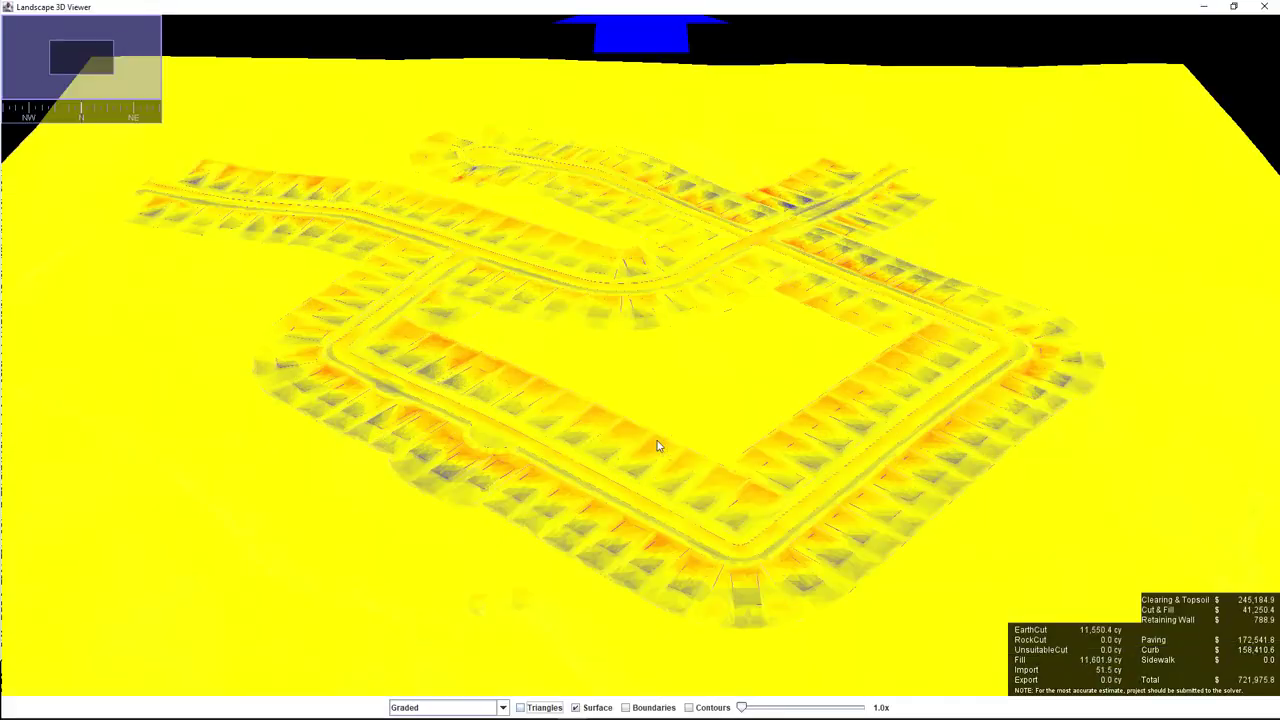
{"action": "left_click", "coordinate": [688, 707]}
{"action": "scroll", "coordinate": [575, 495], "scroll_direction": "up", "scroll_amount": 2}
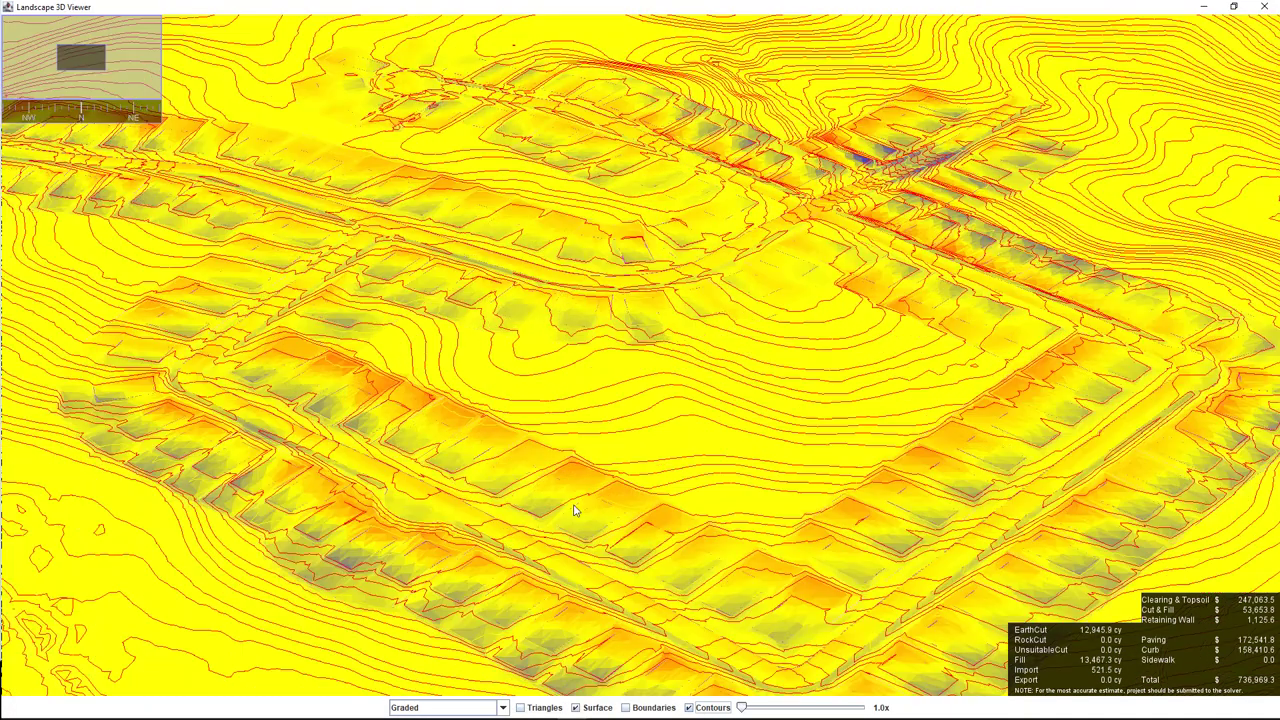
{"action": "left_click", "coordinate": [628, 707]}
{"action": "left_click_drag", "start_coordinate": [655, 577], "coordinate": [529, 600]}
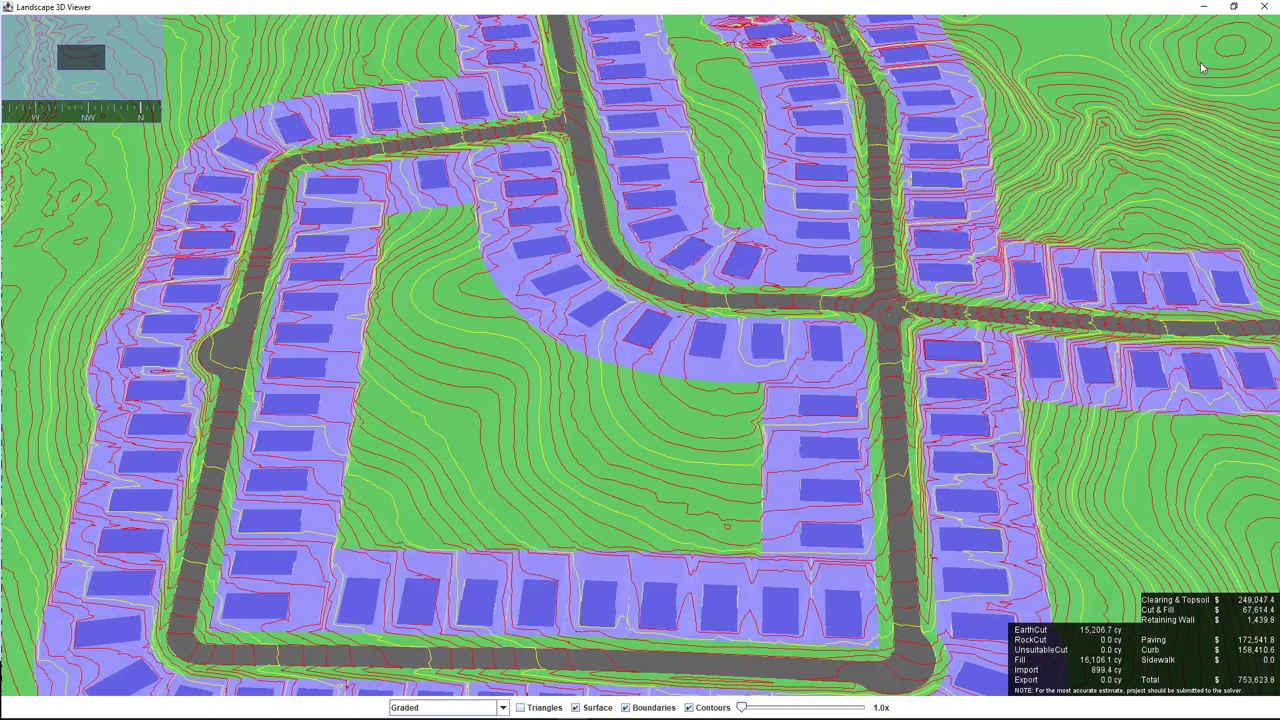
Close the 3D view and show the Contour Existing Grade and Contour Proposed Finished Grade layers on the plan.
{"action": "left_click", "coordinate": [1262, 8]}
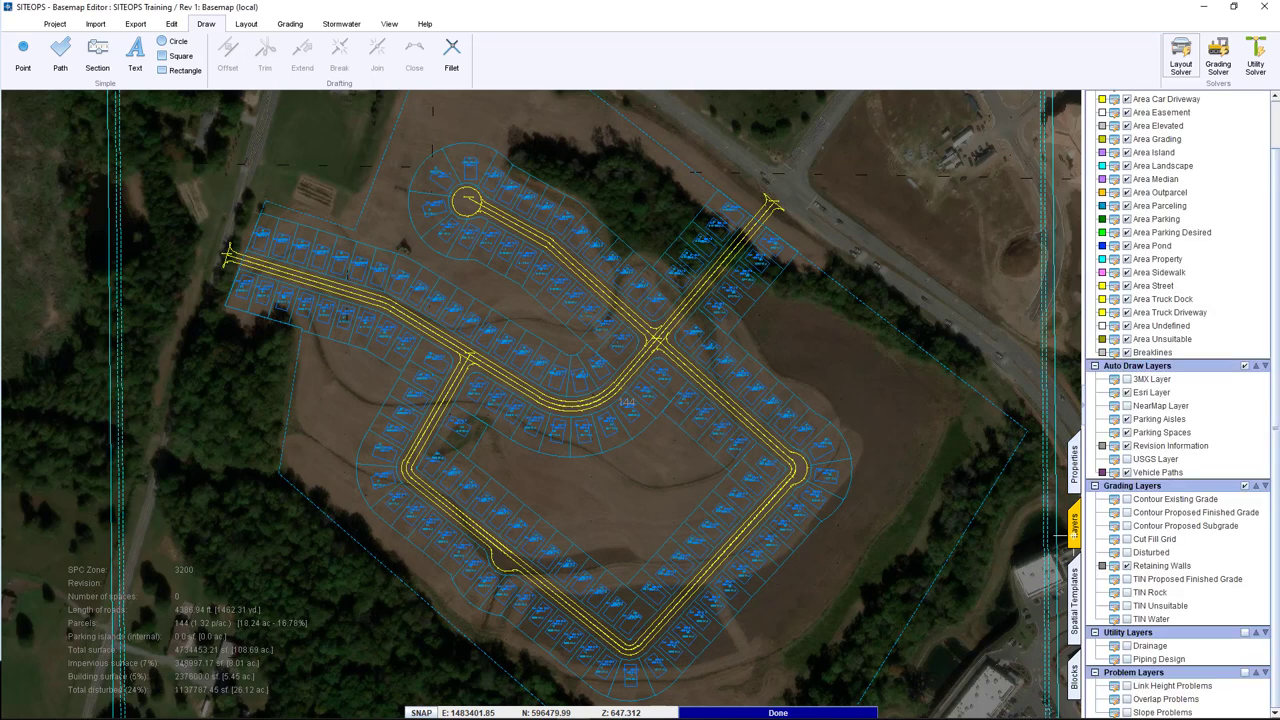
{"action": "left_click", "coordinate": [1075, 598]}
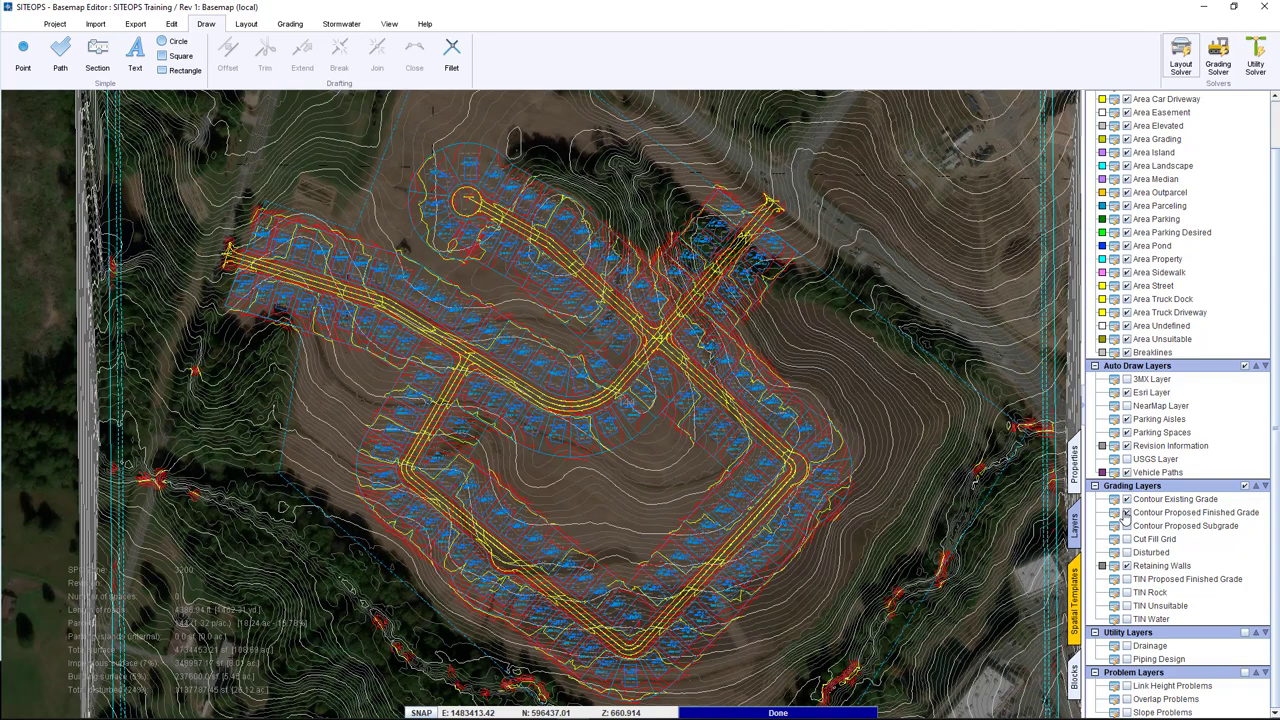
Inspect the existing and proposed finished grade contours around the main drive intersection on the plan.
{"action": "scroll", "coordinate": [730, 404], "scroll_direction": "up", "scroll_amount": 5}
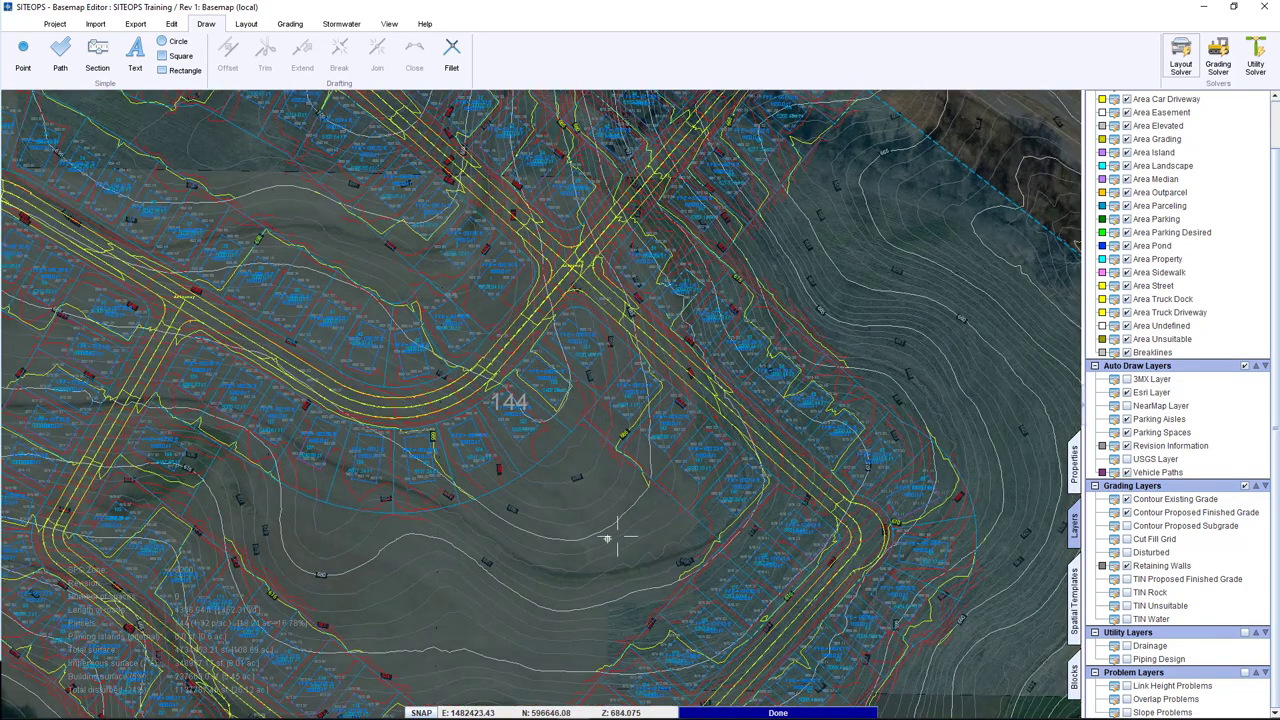
{"action": "scroll", "coordinate": [607, 539], "scroll_direction": "down", "scroll_amount": 5}
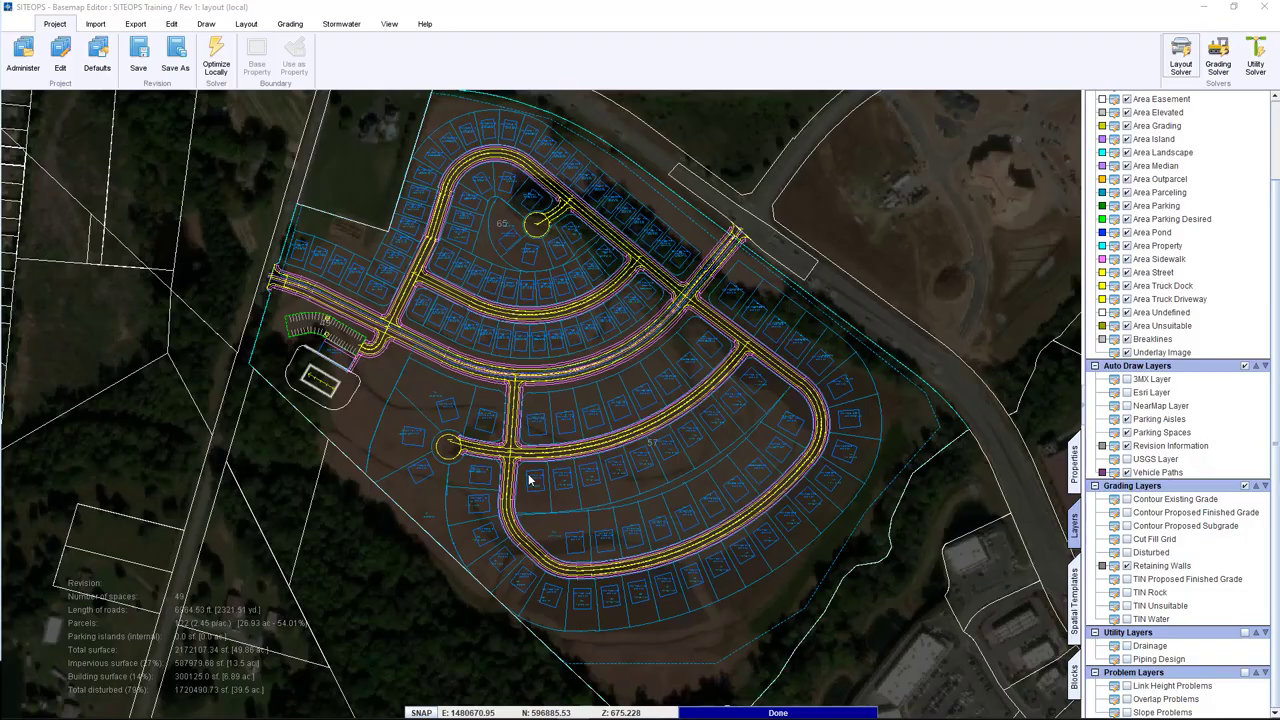
Review the parcel template of the parceling area south of the main drive in the completed layout, leaving its settings unapplied.
{"action": "left_click", "coordinate": [729, 462]}
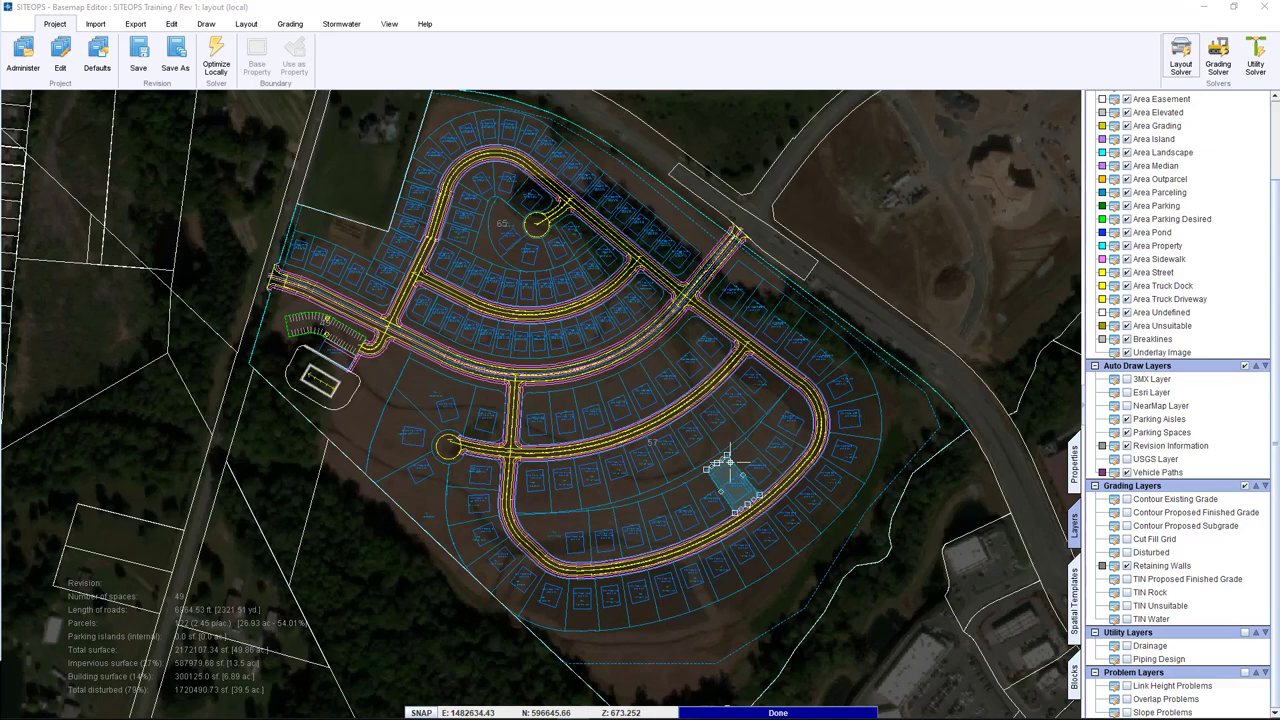
{"action": "key", "text": "Escape"}
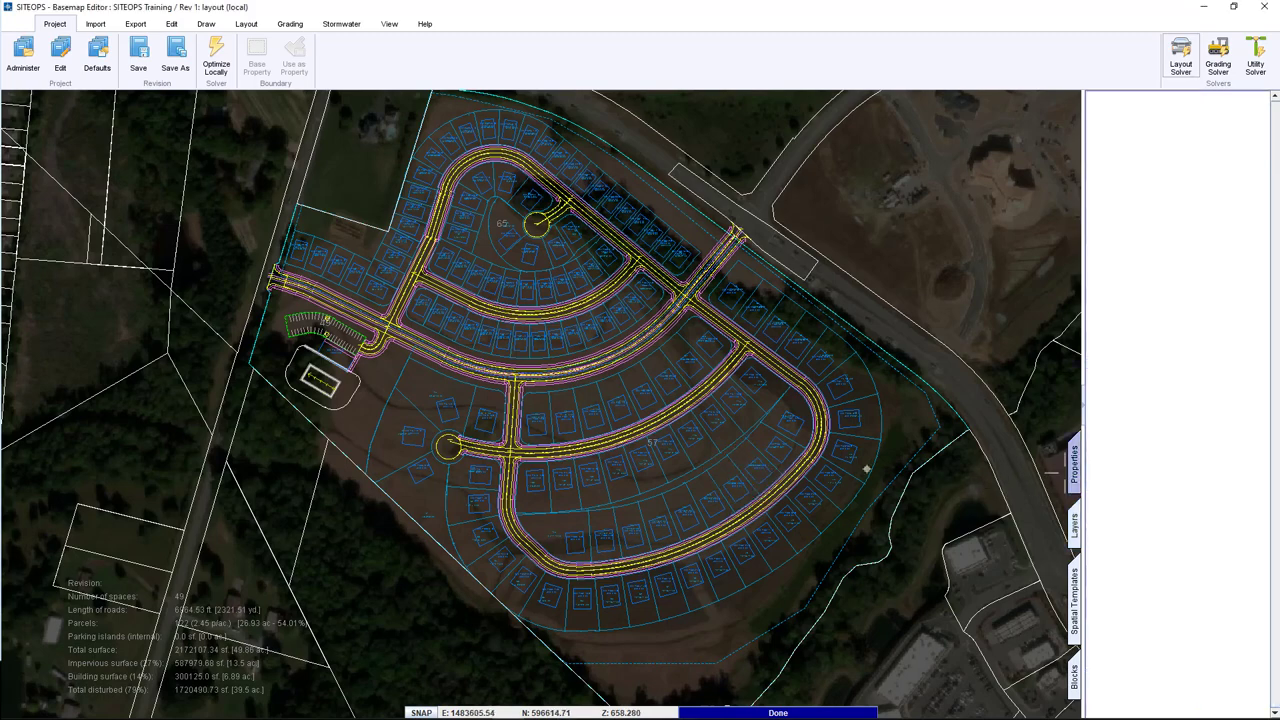
{"action": "left_click", "coordinate": [713, 413]}
{"action": "key", "text": "Escape"}
{"action": "scroll", "coordinate": [611, 342], "scroll_direction": "up", "scroll_amount": 5}
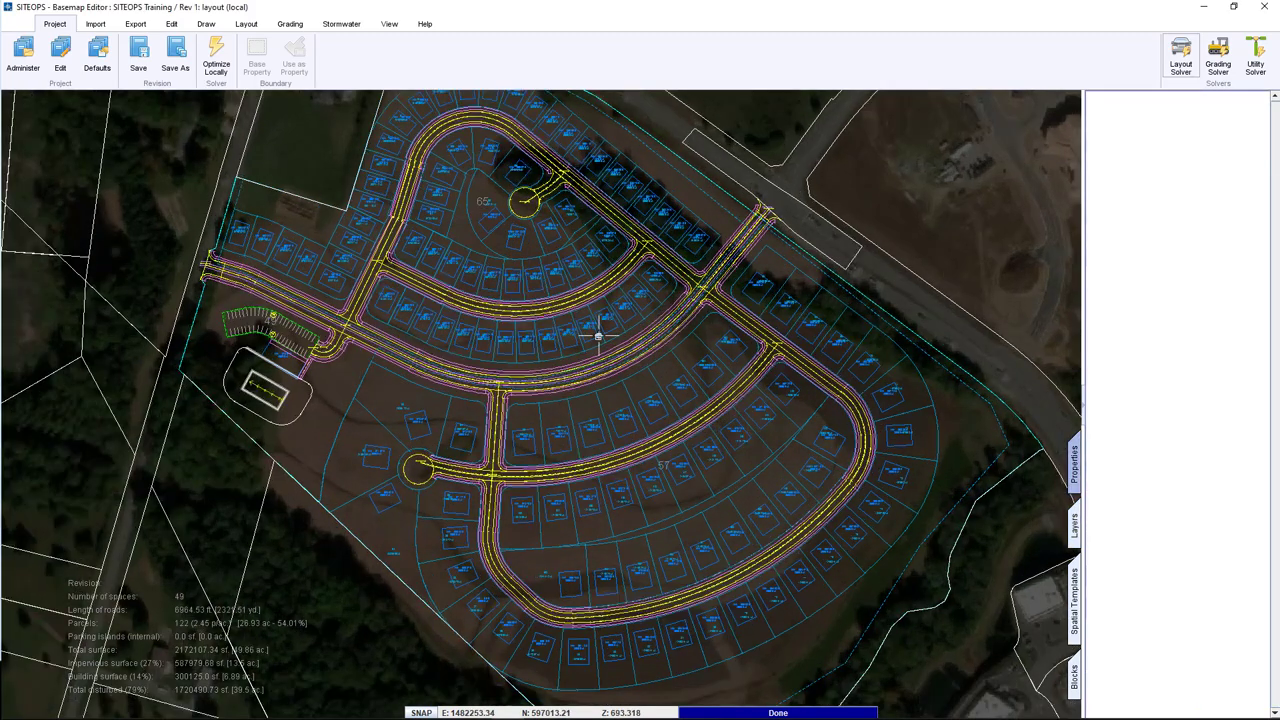
{"action": "scroll", "coordinate": [614, 430], "scroll_direction": "up", "scroll_amount": 3}
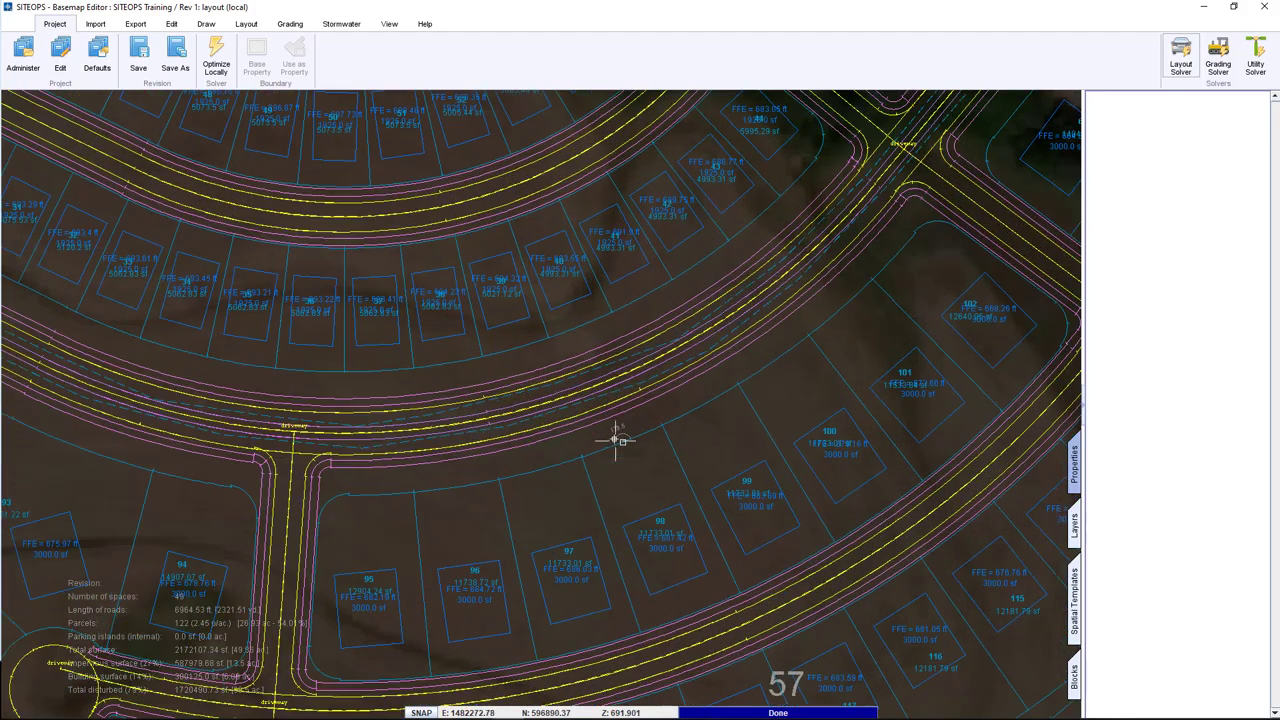
{"action": "left_click", "coordinate": [685, 472]}
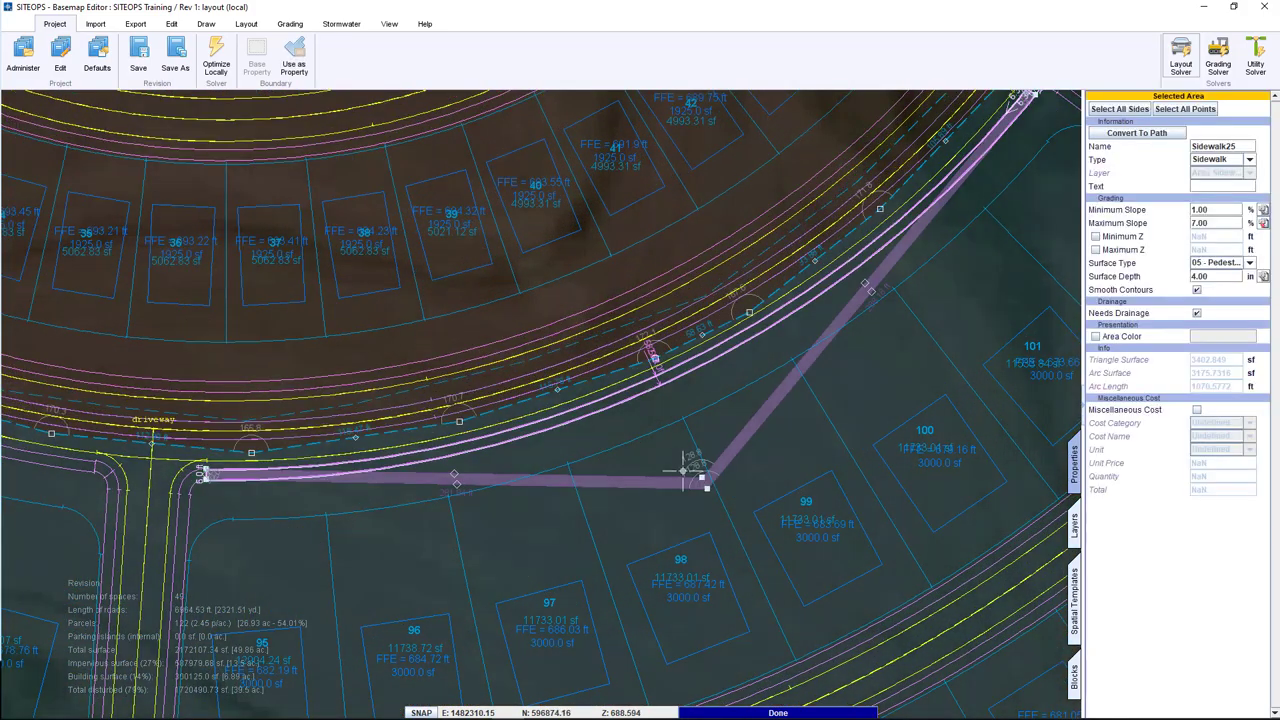
{"action": "left_click", "coordinate": [1008, 380]}
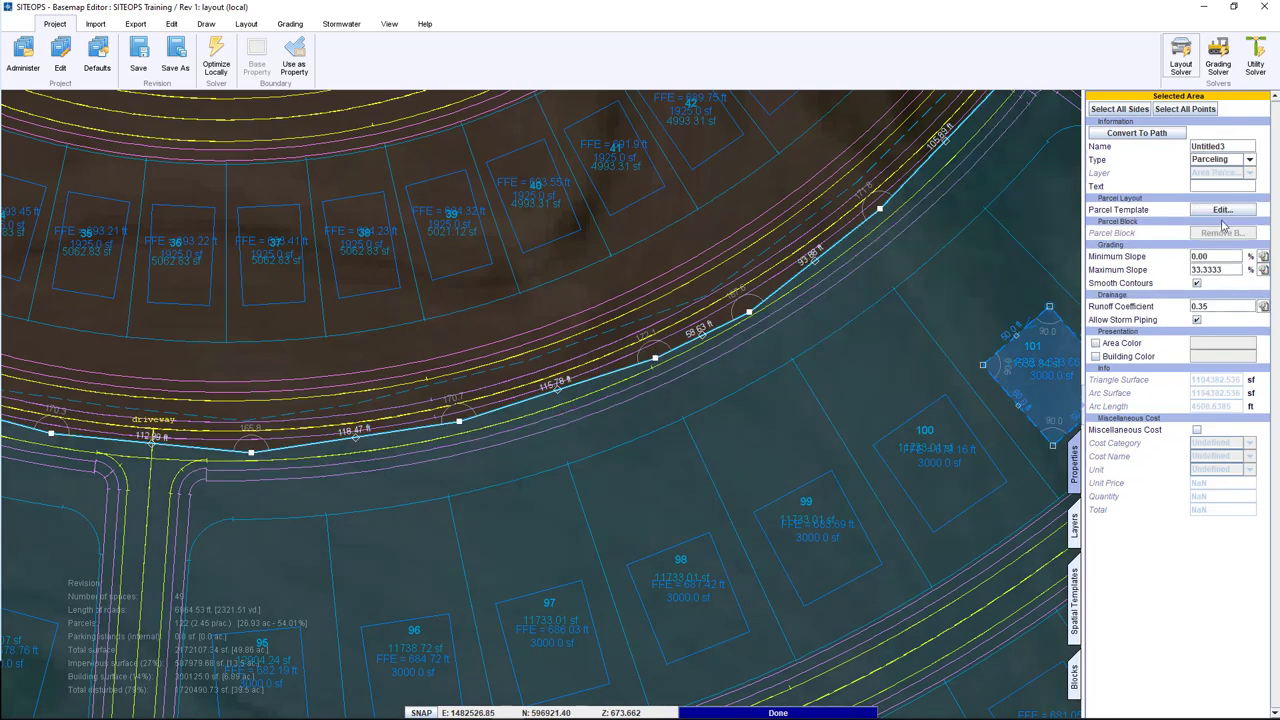
{"action": "left_click", "coordinate": [1222, 211]}
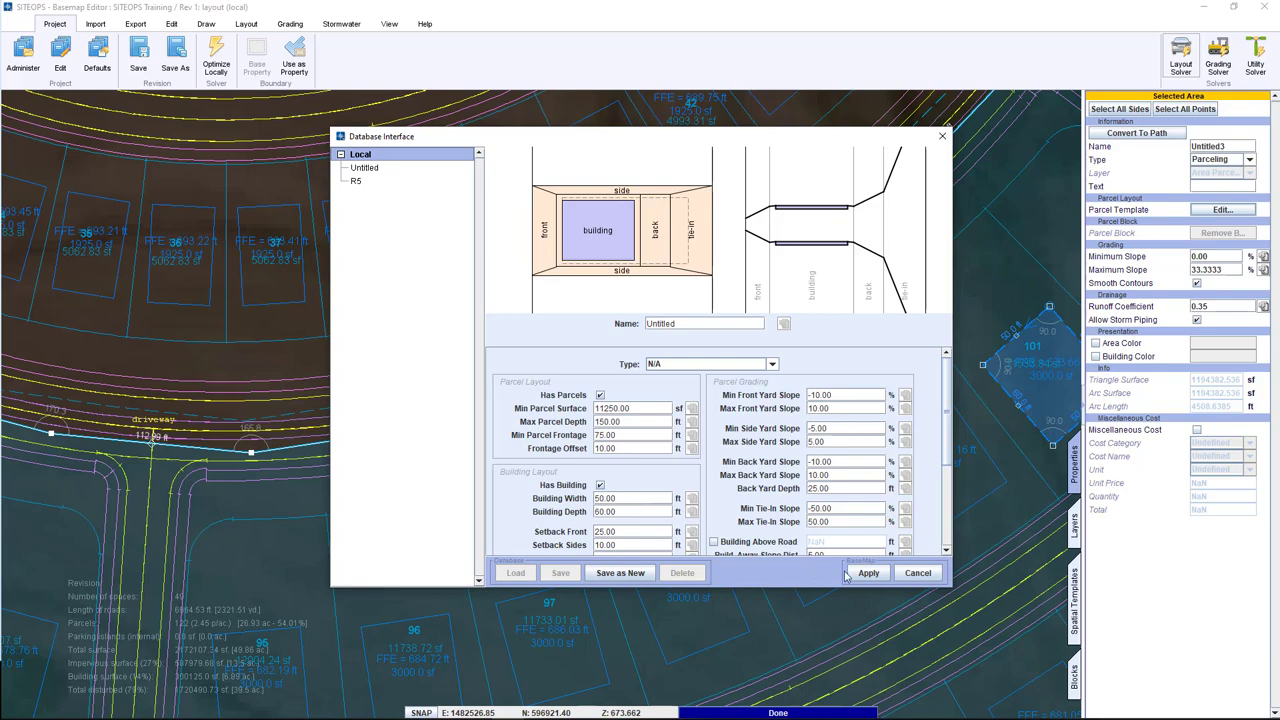
{"action": "left_click", "coordinate": [905, 574]}
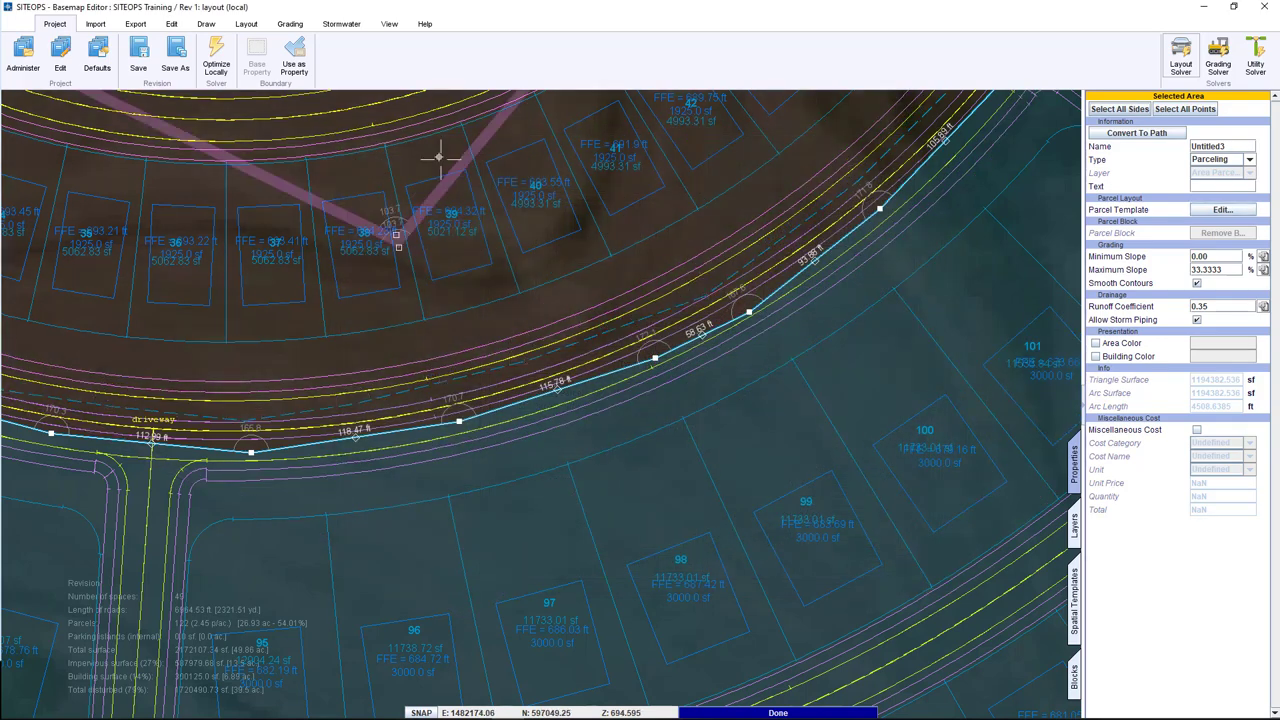
Review the parcel template of the parceling area north of the main drive and close it without applying.
{"action": "left_click", "coordinate": [438, 157]}
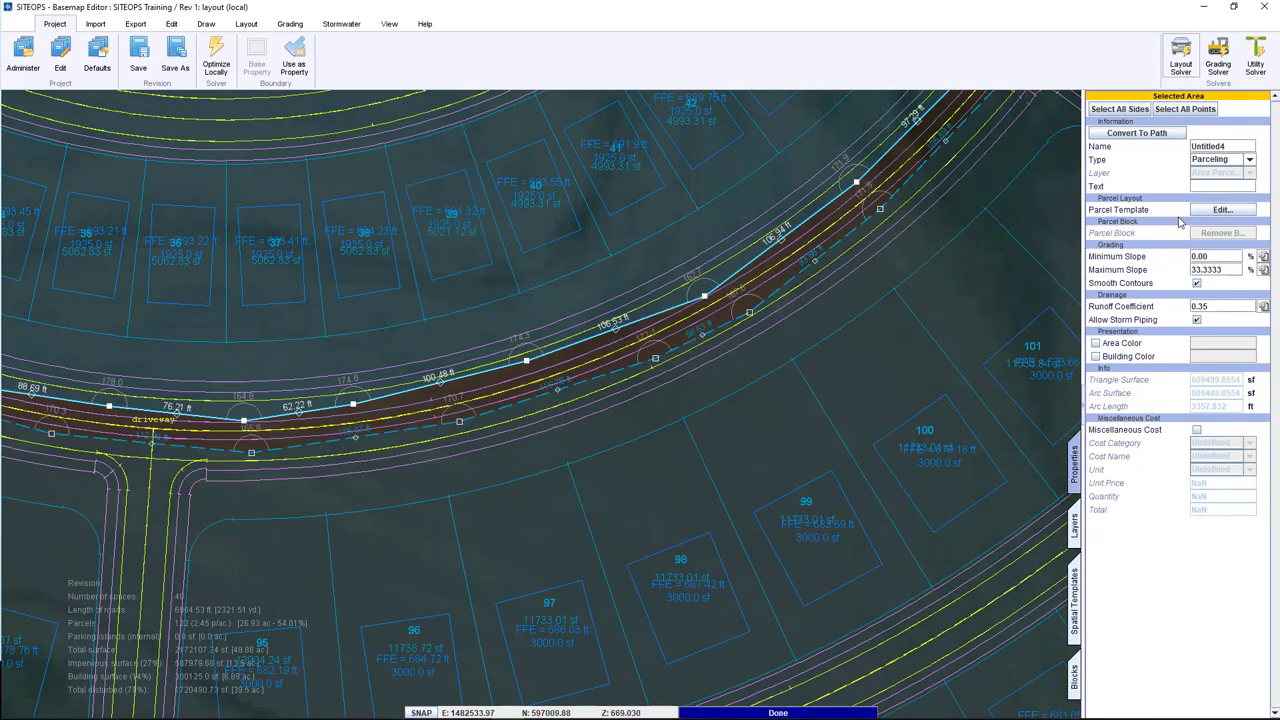
{"action": "left_click", "coordinate": [1222, 209]}
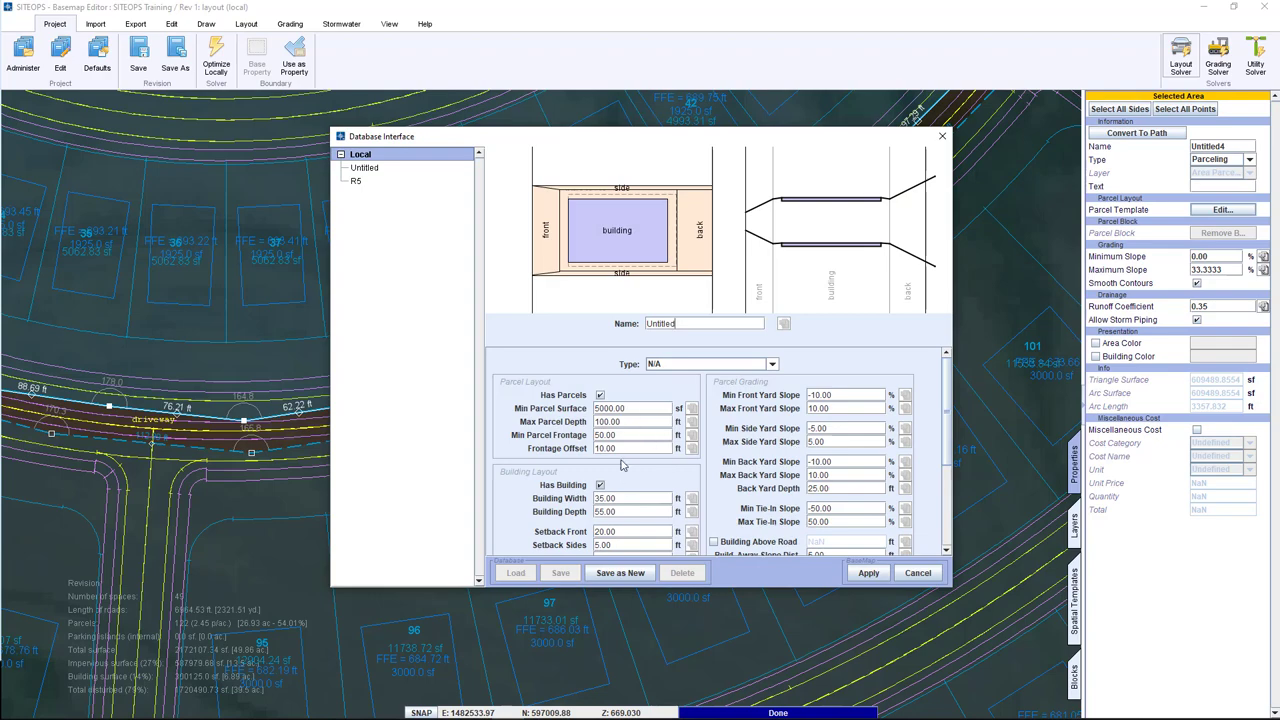
{"action": "left_click", "coordinate": [918, 573]}
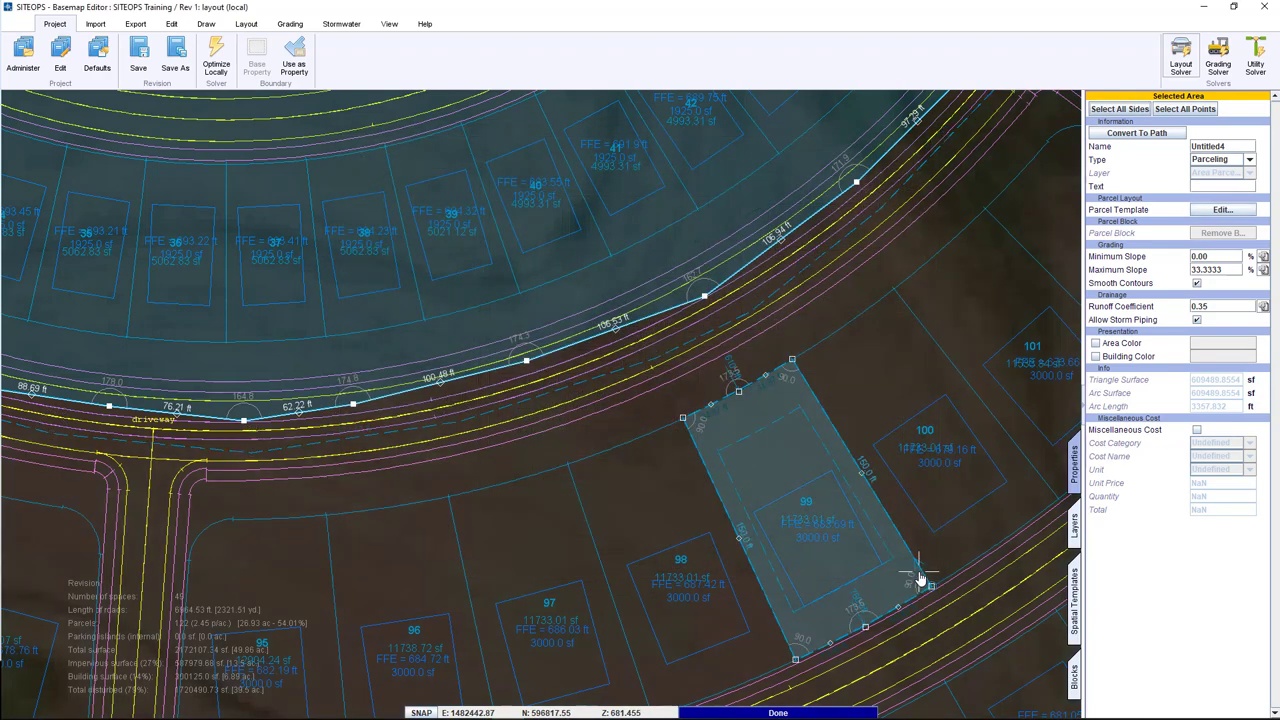
Examine the main drive and the amenity site at its west end, including the parking lot, building and surrounding paved area.
{"action": "scroll", "coordinate": [575, 405], "scroll_direction": "up", "scroll_amount": 3}
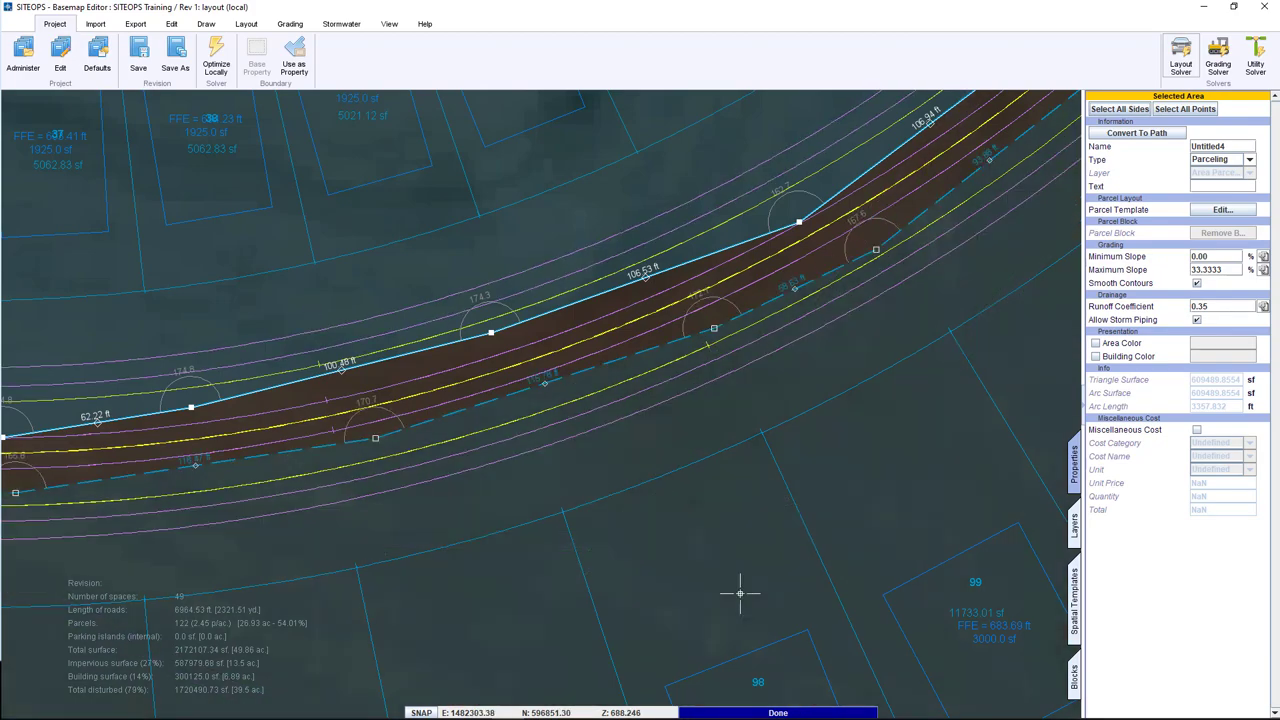
{"action": "scroll", "coordinate": [770, 572], "scroll_direction": "down", "scroll_amount": 5}
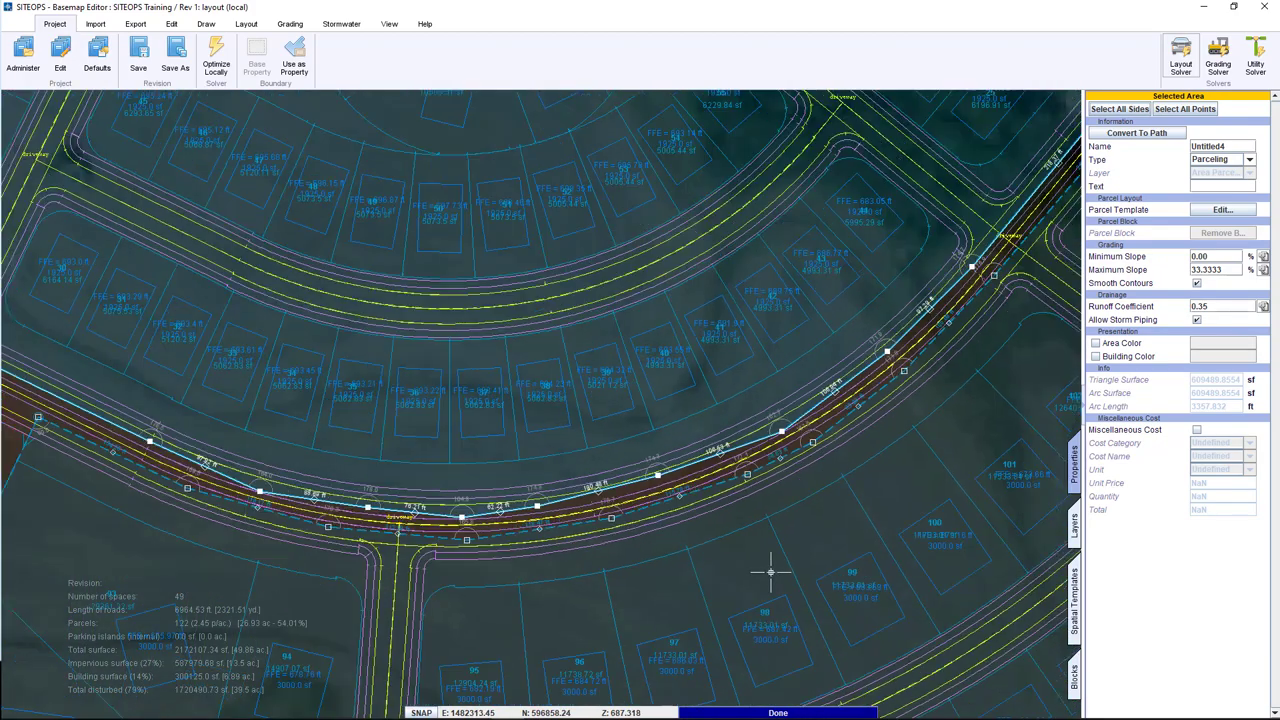
{"action": "key", "text": "Left"}
{"action": "key", "text": "Left"}
{"action": "key", "text": "Left"}
{"action": "key", "text": "Left"}
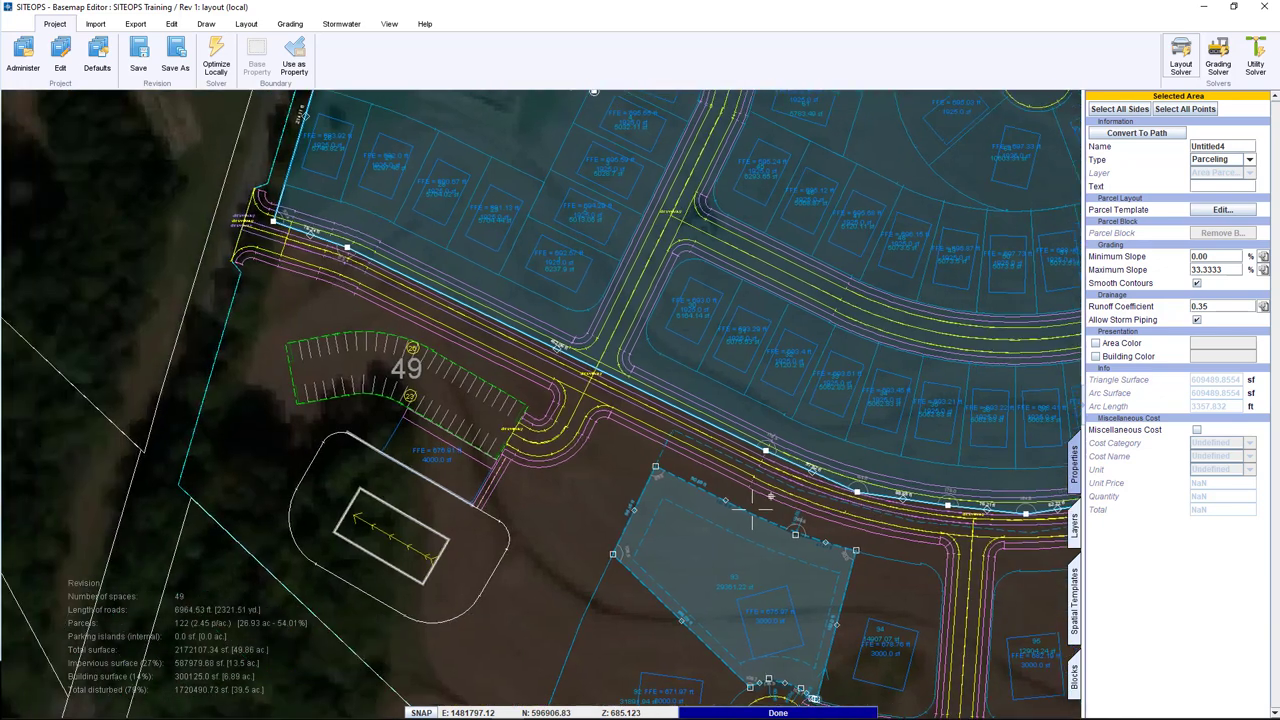
{"action": "scroll", "coordinate": [247, 497], "scroll_direction": "up", "scroll_amount": 2}
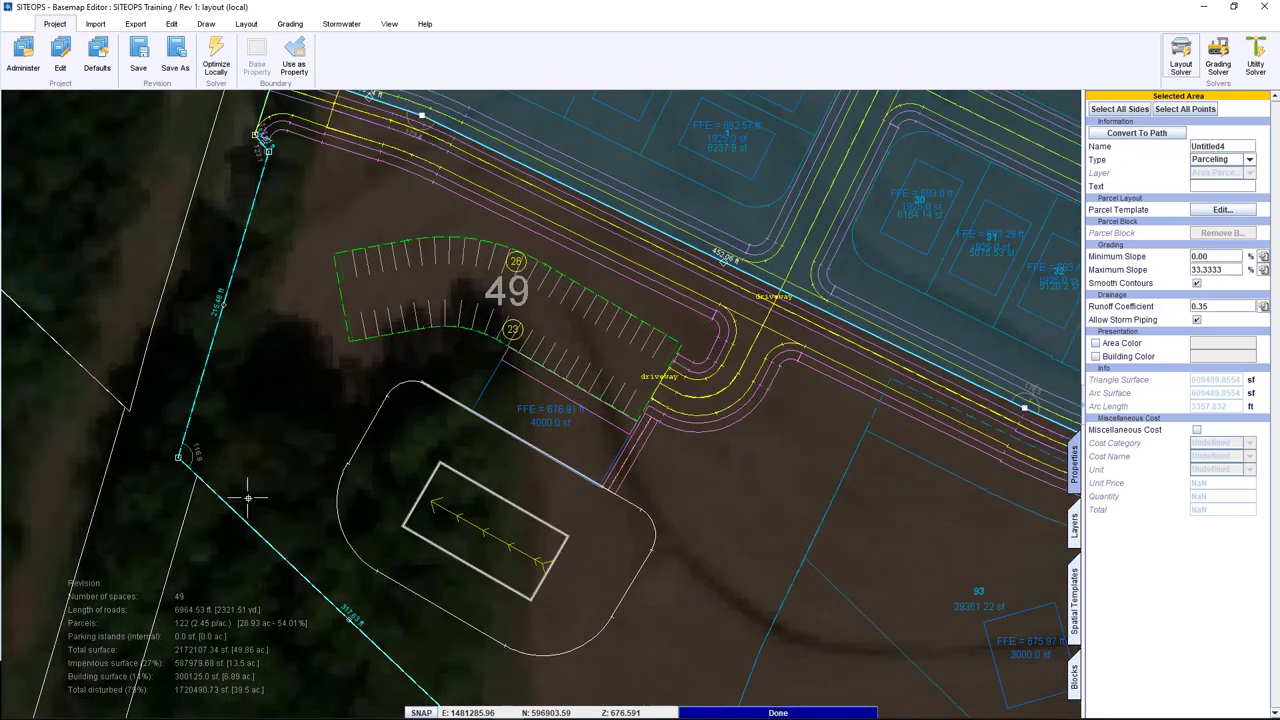
{"action": "left_click", "coordinate": [369, 464]}
{"action": "left_click", "coordinate": [443, 500]}
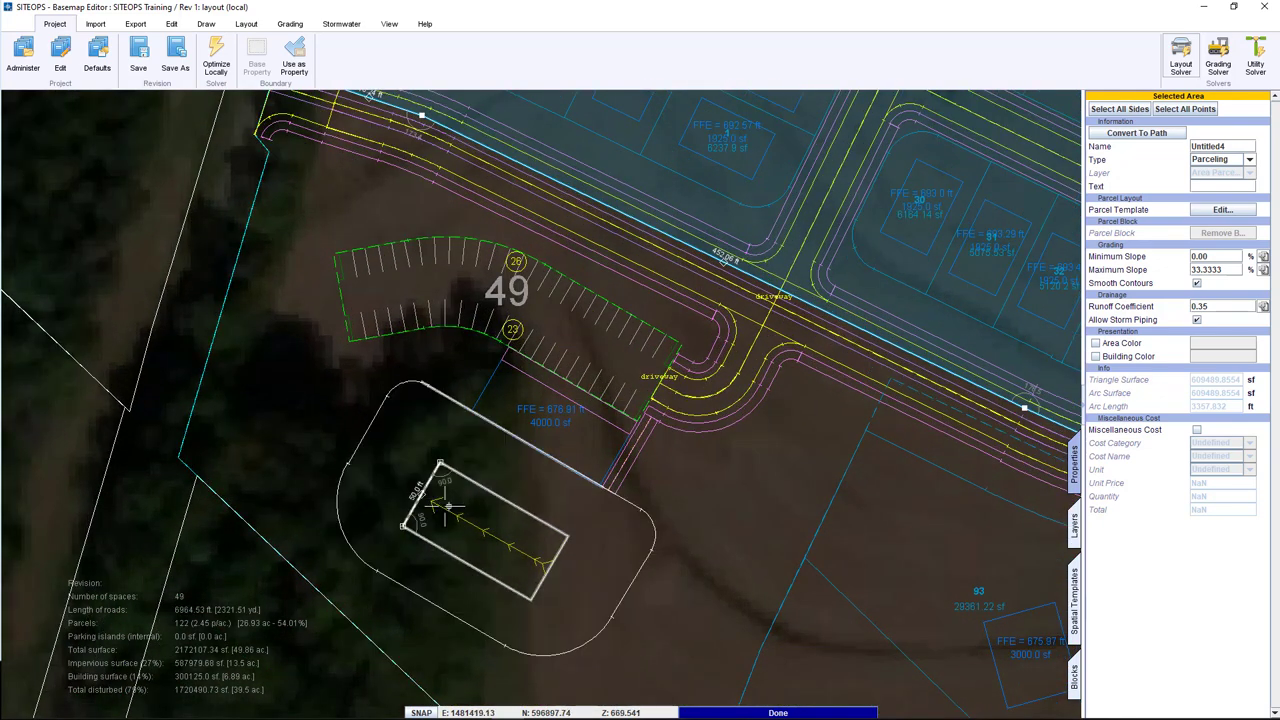
{"action": "left_click", "coordinate": [580, 317]}
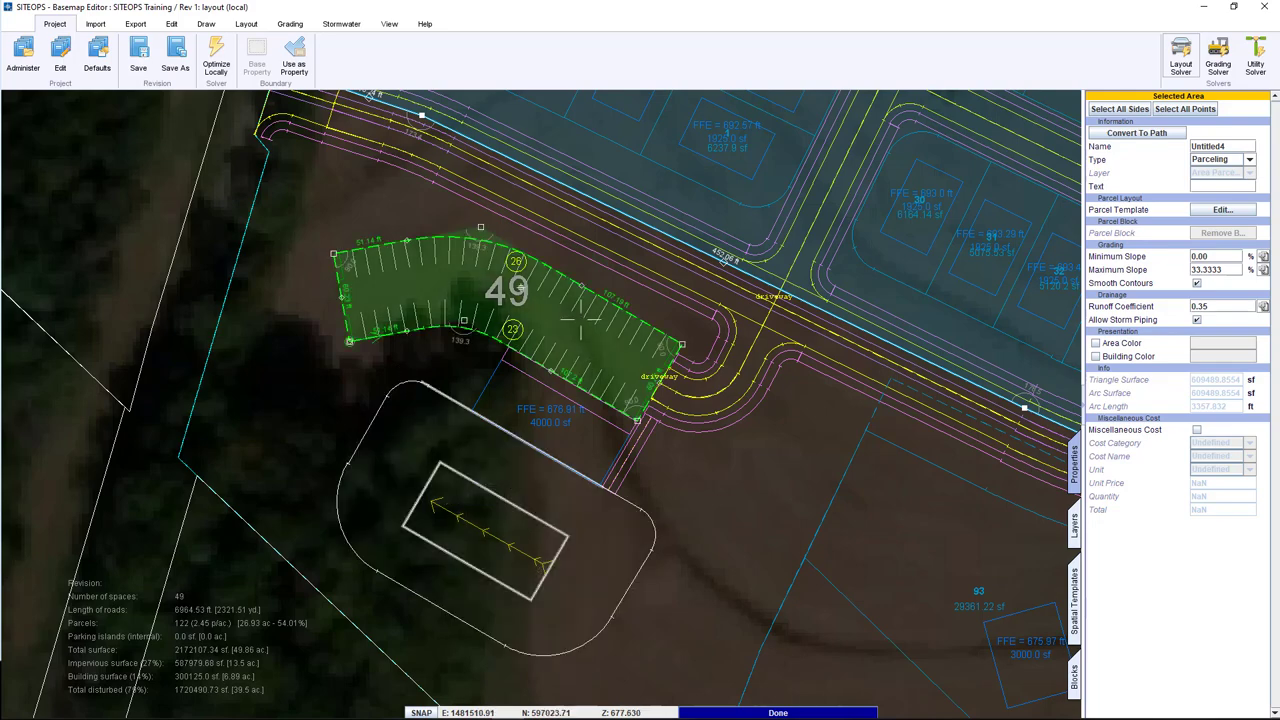
{"action": "left_click", "coordinate": [480, 450]}
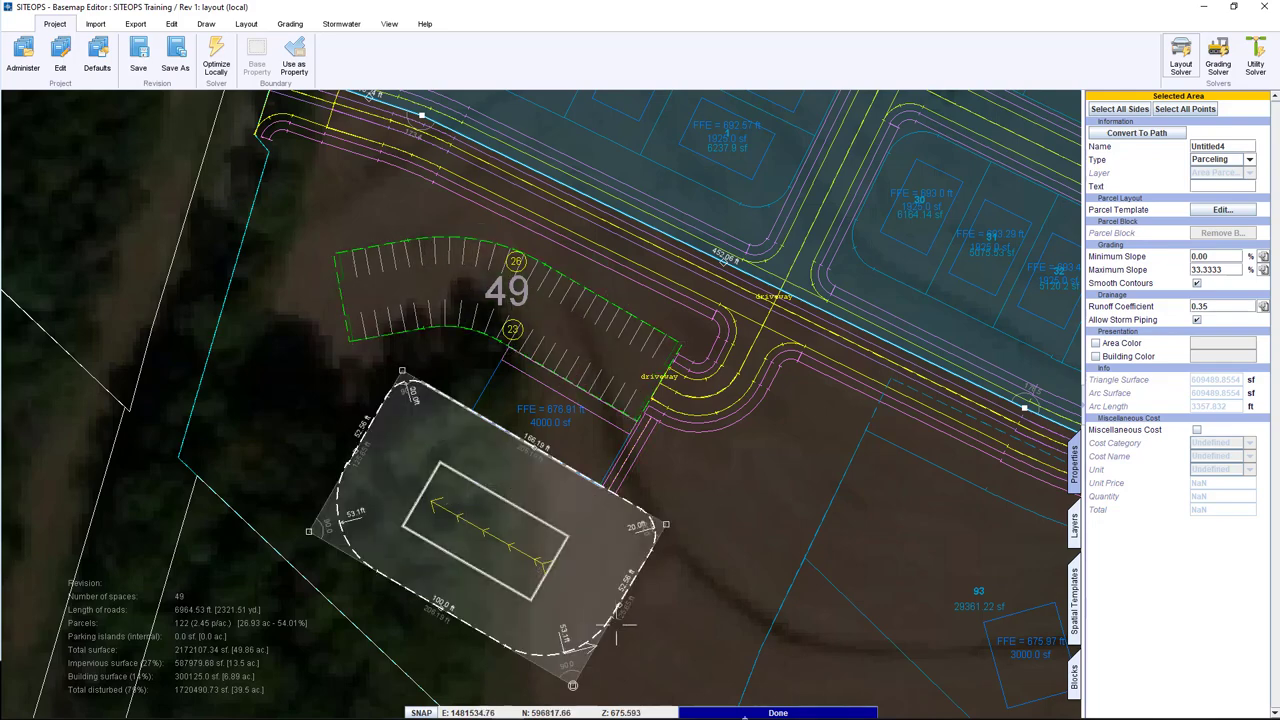
{"action": "left_click", "coordinate": [440, 508]}
{"action": "scroll", "coordinate": [440, 508], "scroll_direction": "down", "scroll_amount": 3}
{"action": "scroll", "coordinate": [440, 508], "scroll_direction": "down", "scroll_amount": 2}
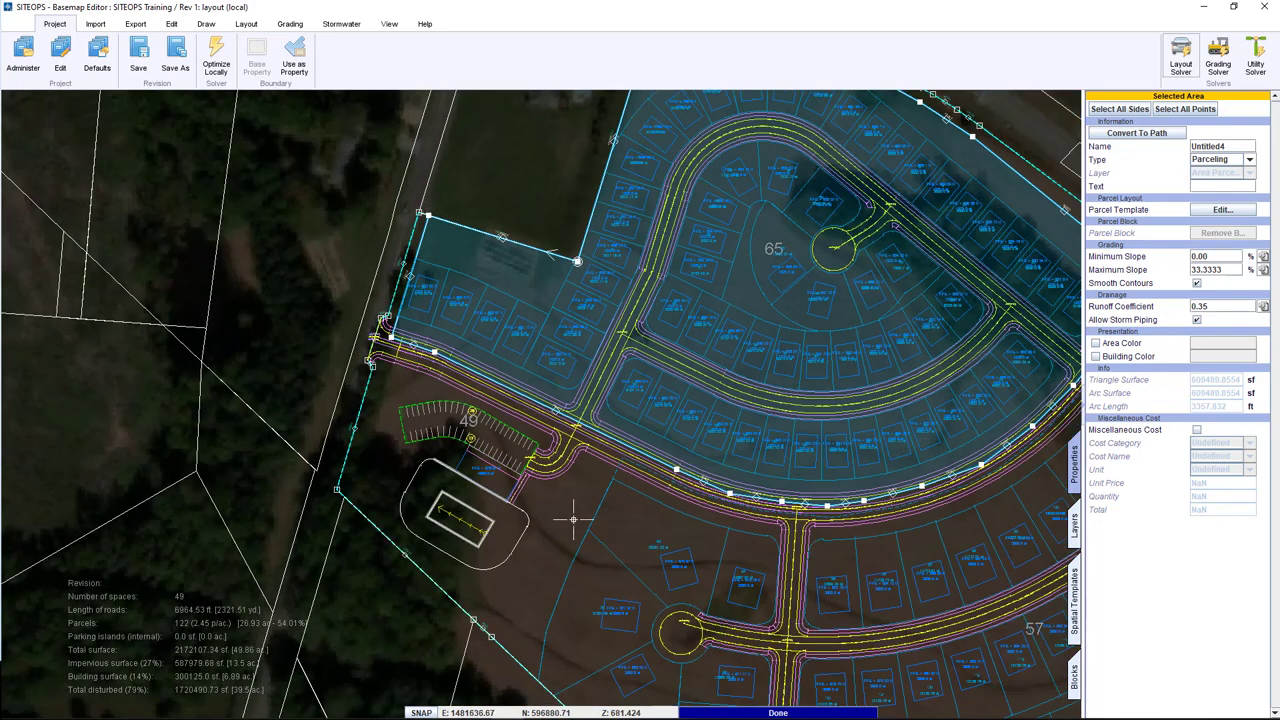
Open the 3D view of the graded site, turn it to another angle and show boundaries and contours.
{"action": "key", "text": "F3"}
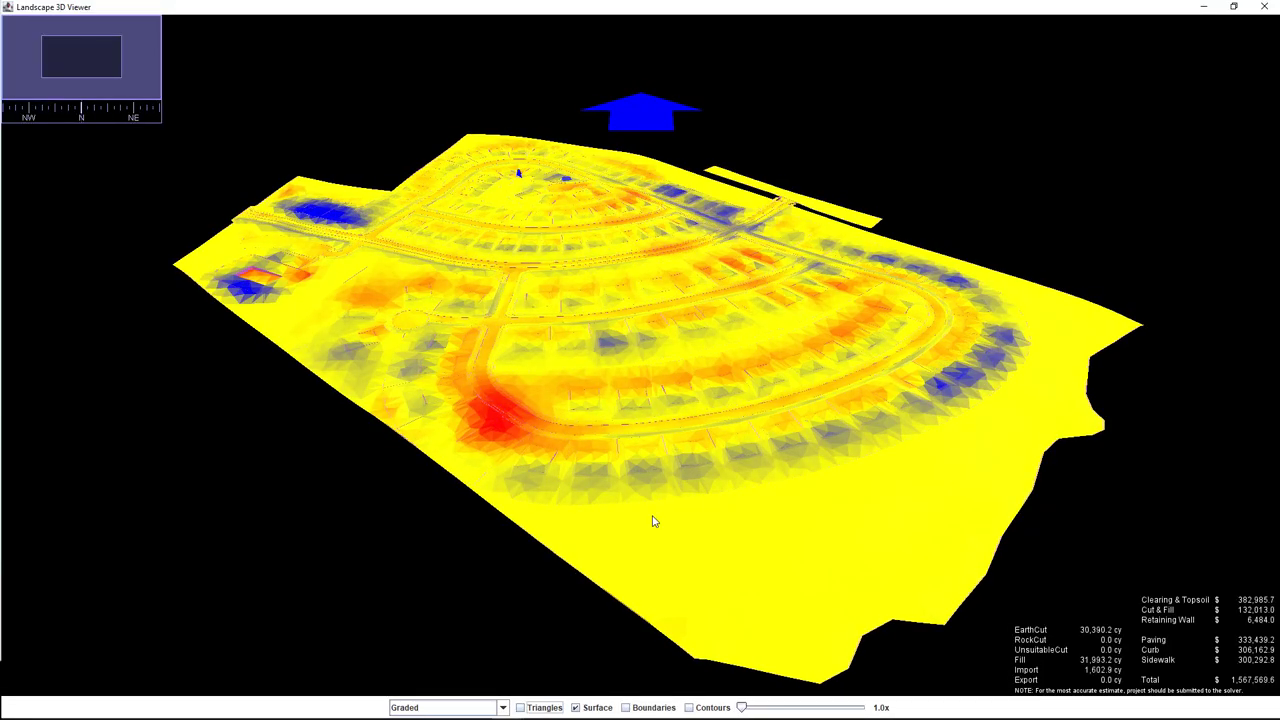
{"action": "left_click_drag", "start_coordinate": [503, 399], "coordinate": [653, 437]}
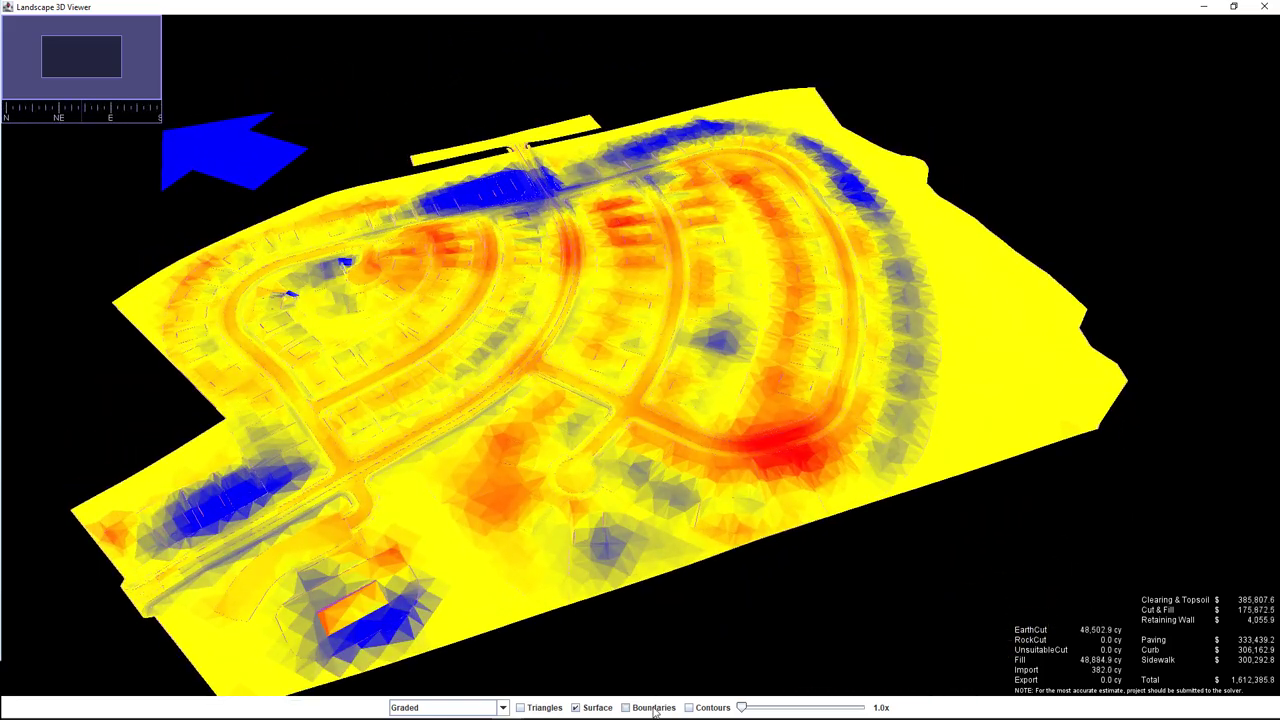
{"action": "left_click", "coordinate": [654, 708]}
{"action": "left_click", "coordinate": [688, 708]}
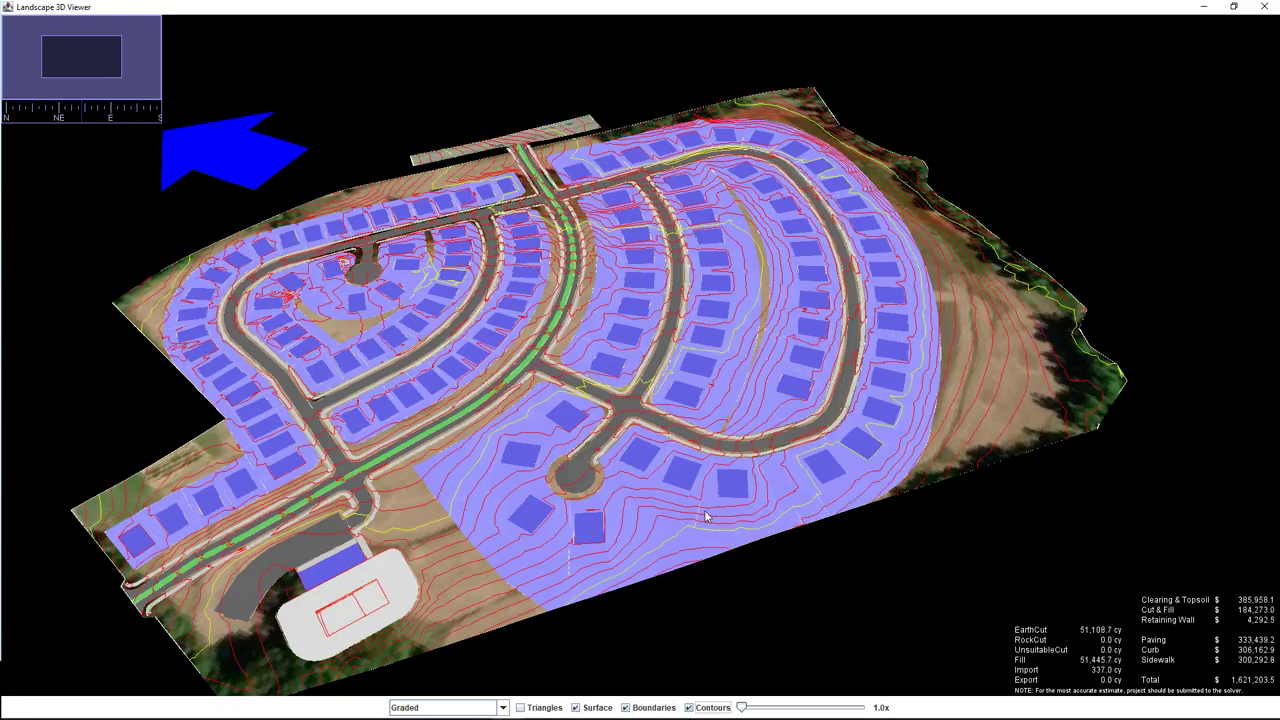
Examine the graded parcels, building pads, roads and contours in 3D from several directions.
{"action": "scroll", "coordinate": [703, 320], "scroll_direction": "up", "scroll_amount": 3}
{"action": "scroll", "coordinate": [703, 320], "scroll_direction": "up", "scroll_amount": 3}
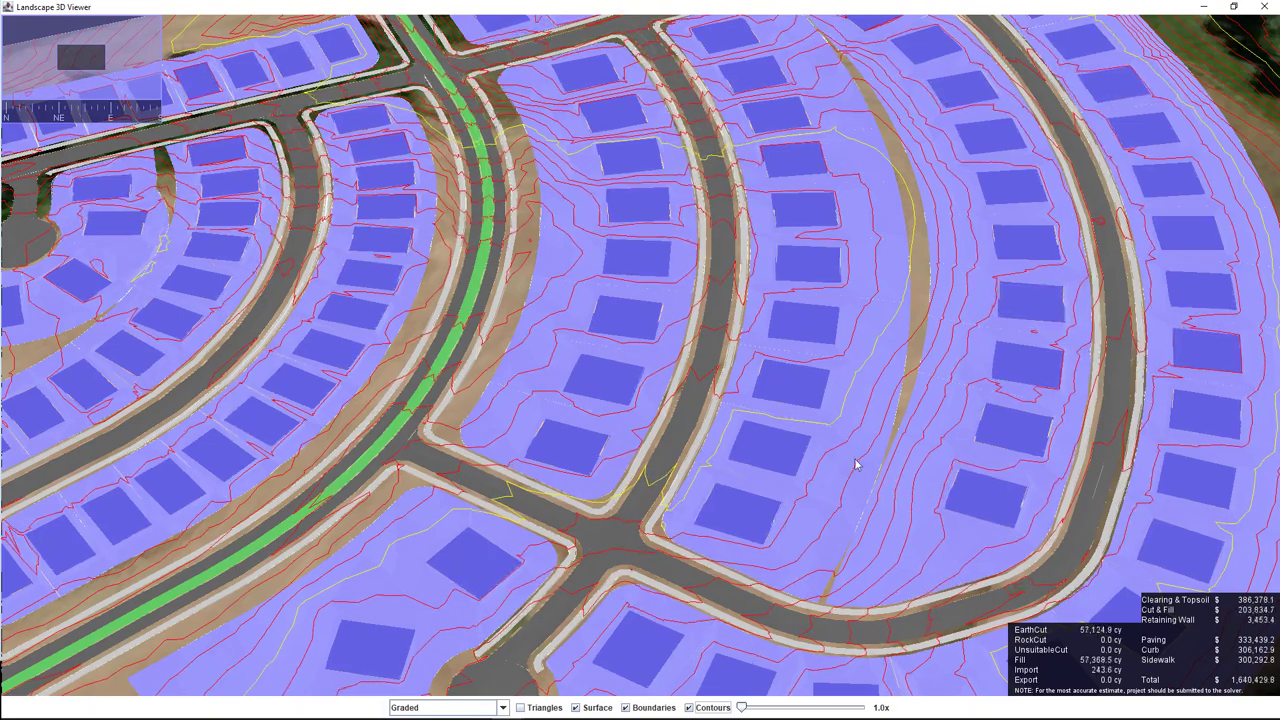
{"action": "scroll", "coordinate": [1026, 486], "scroll_direction": "down", "scroll_amount": 3}
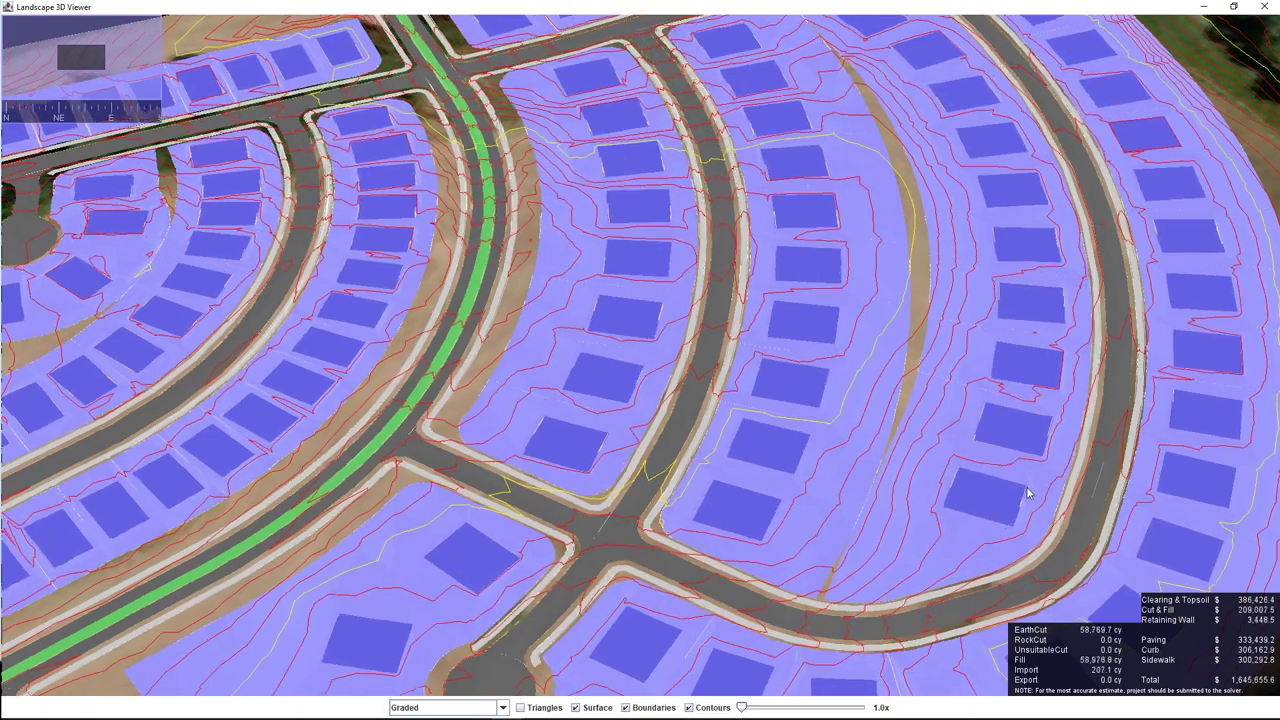
{"action": "scroll", "coordinate": [983, 472], "scroll_direction": "up", "scroll_amount": 2}
{"action": "middle_click_drag", "start_coordinate": [983, 472], "coordinate": [697, 441]}
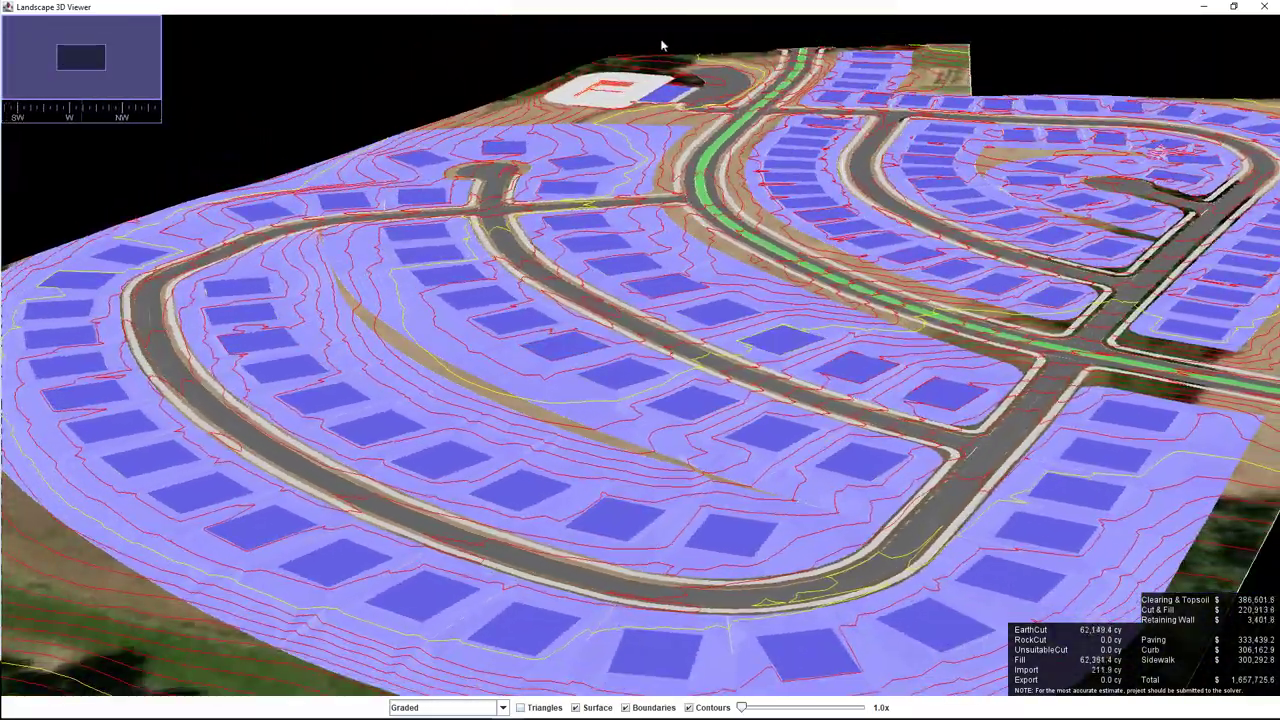
{"action": "scroll", "coordinate": [645, 110], "scroll_direction": "up", "scroll_amount": 5}
{"action": "right_click_drag", "start_coordinate": [638, 128], "coordinate": [634, 206]}
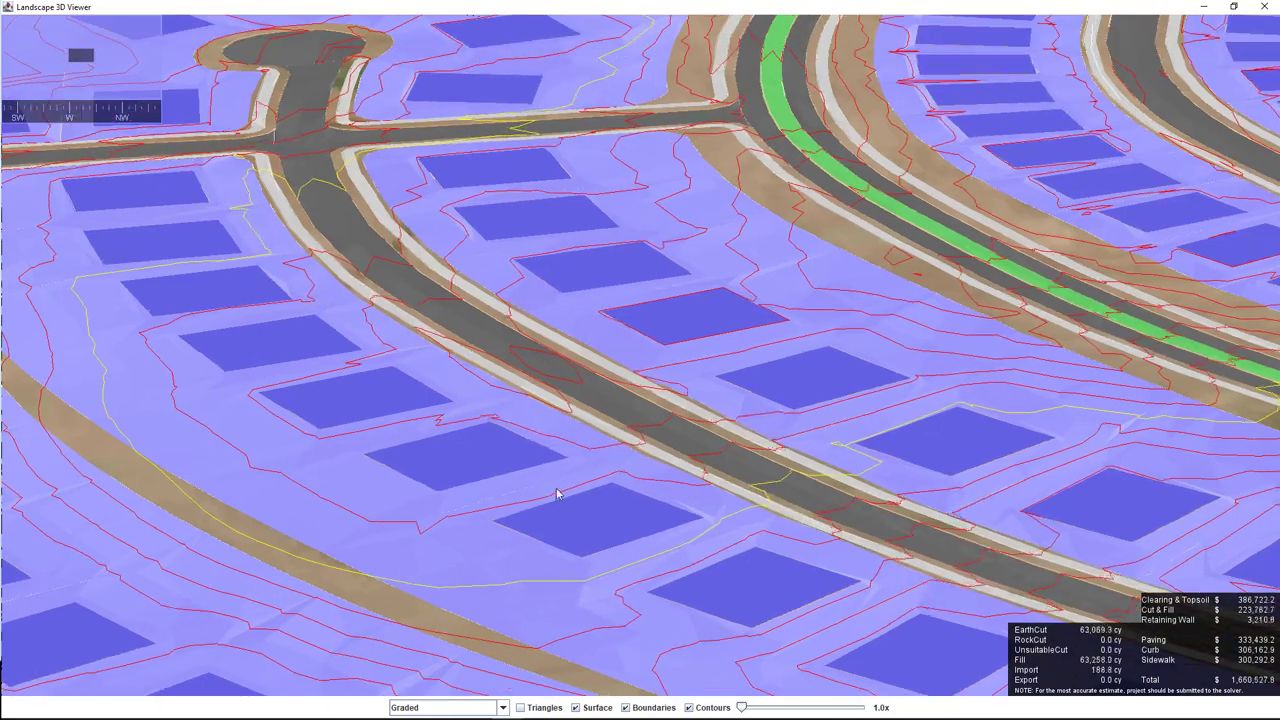
{"action": "scroll", "coordinate": [615, 491], "scroll_direction": "down", "scroll_amount": 5}
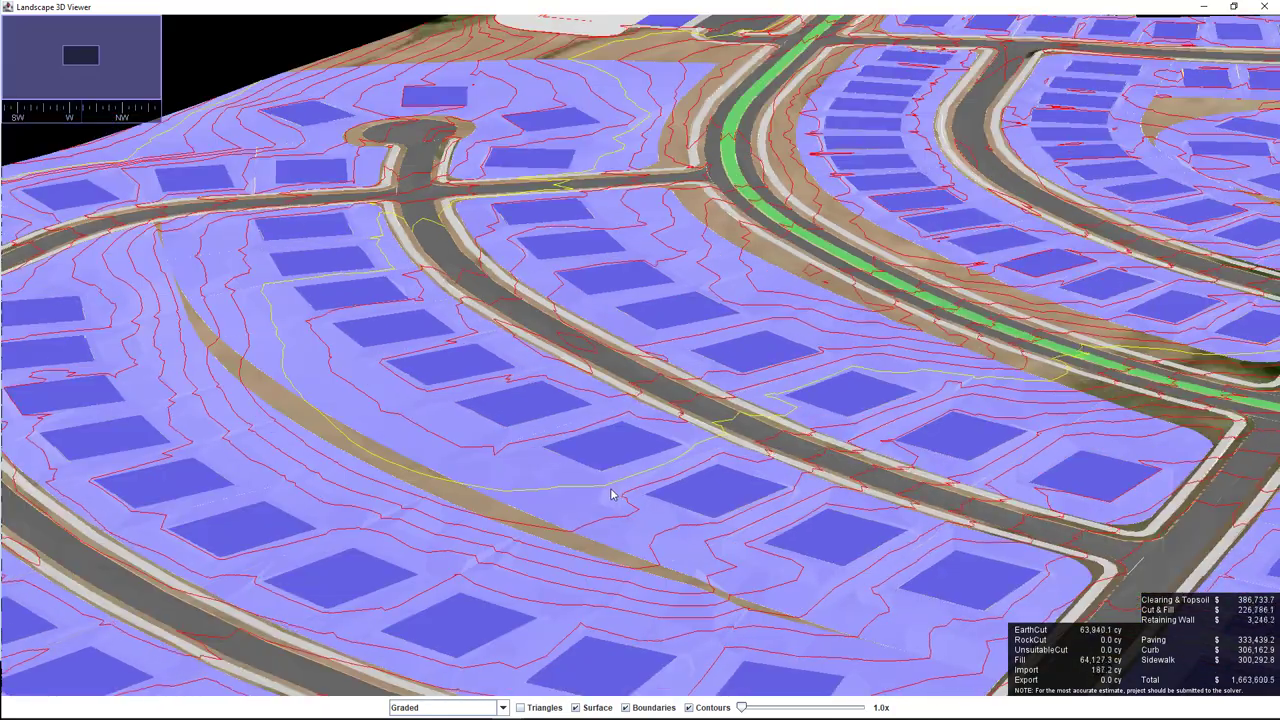
{"action": "left_click_drag", "start_coordinate": [615, 355], "coordinate": [628, 411]}
{"action": "right_click_drag", "start_coordinate": [628, 411], "coordinate": [1000, 420]}
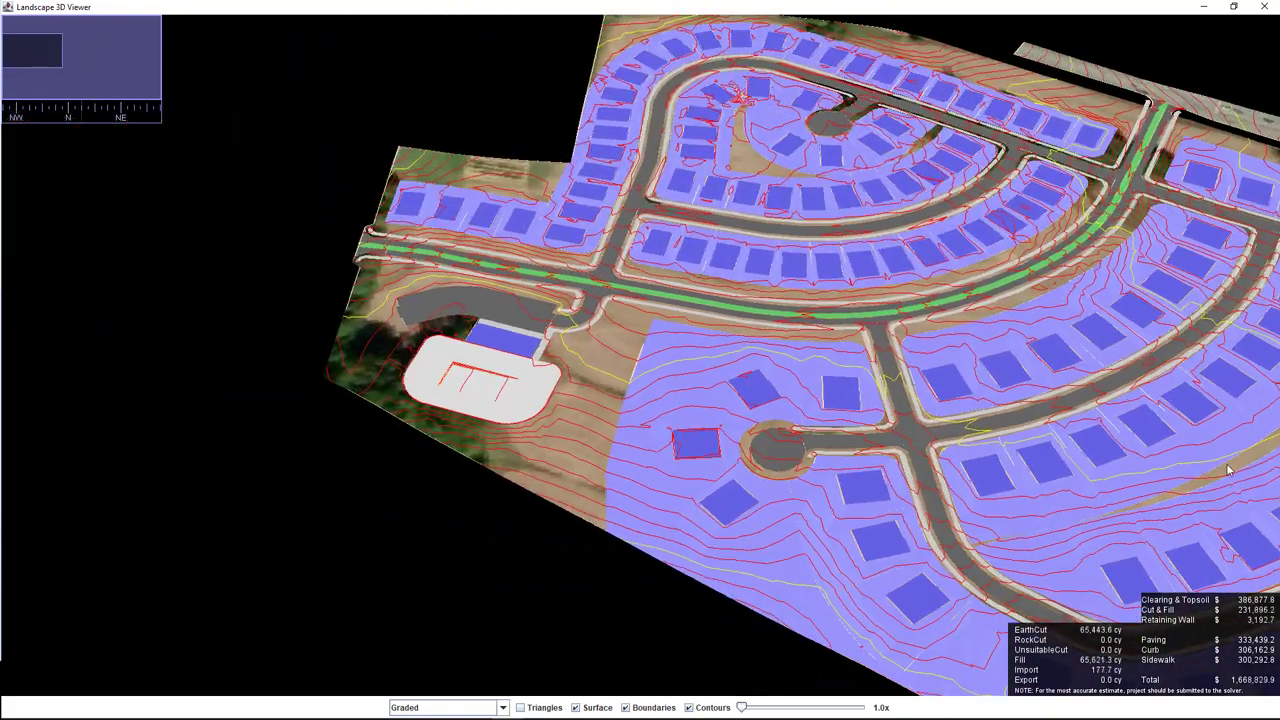
Inspect the grading of the amenity building, parking lot and paved area at the west entrance in 3D.
{"action": "scroll", "coordinate": [409, 362], "scroll_direction": "up", "scroll_amount": 4}
{"action": "scroll", "coordinate": [341, 418], "scroll_direction": "up", "scroll_amount": 4}
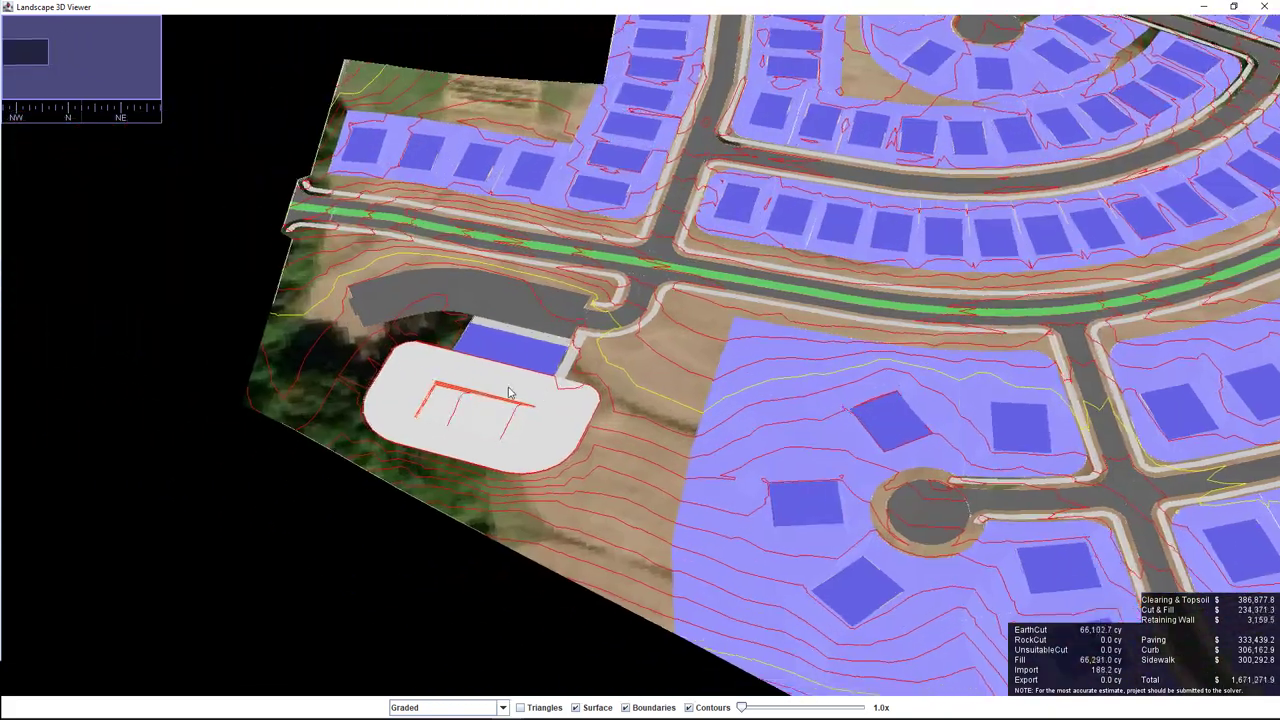
{"action": "scroll", "coordinate": [478, 452], "scroll_direction": "down", "scroll_amount": 3}
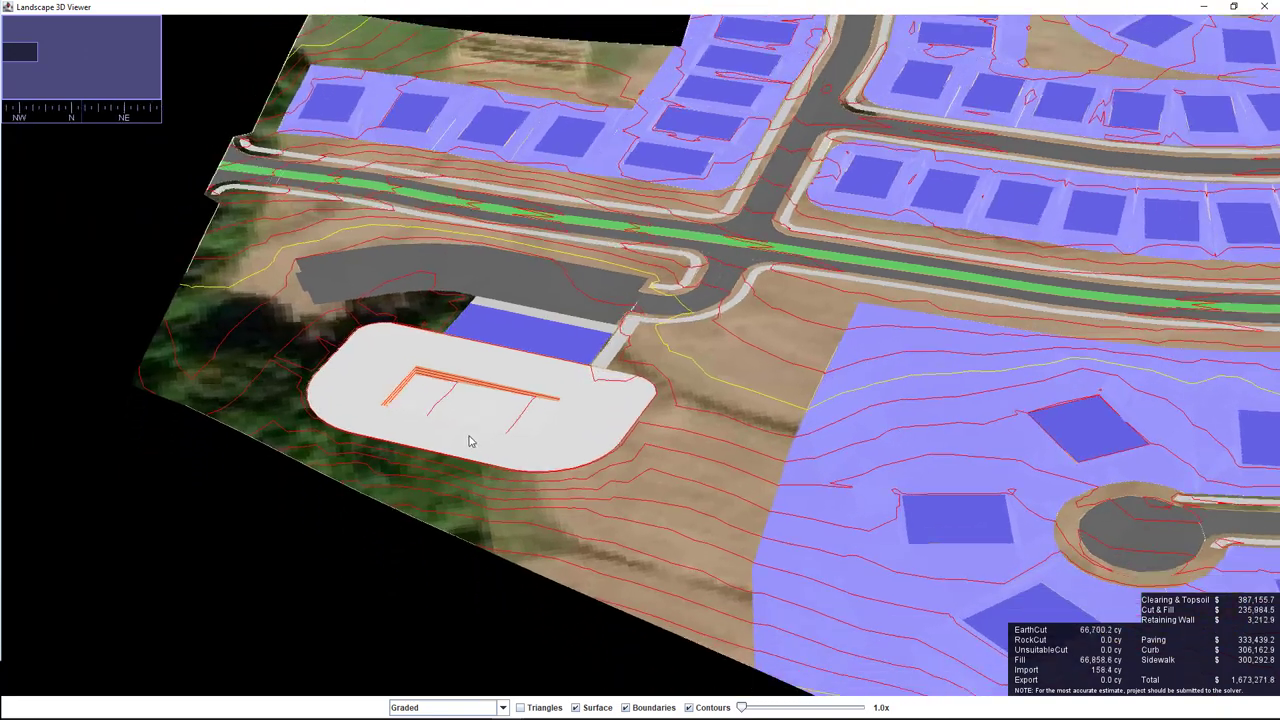
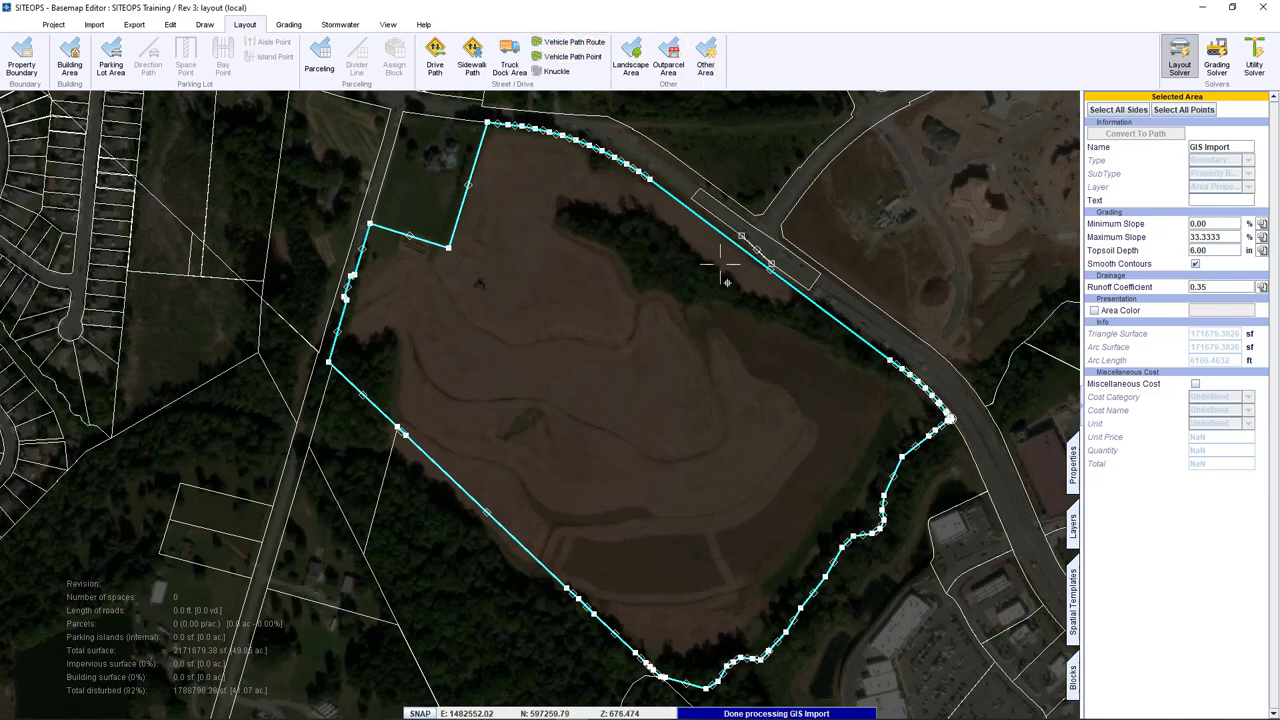
Draw a drive path about 311 ft long from the northeast road's near edge southwest across the property line.
{"action": "left_click", "coordinate": [757, 277]}
{"action": "scroll", "coordinate": [757, 277], "scroll_direction": "up", "scroll_amount": 5}
{"action": "scroll", "coordinate": [756, 278], "scroll_direction": "up", "scroll_amount": 3}
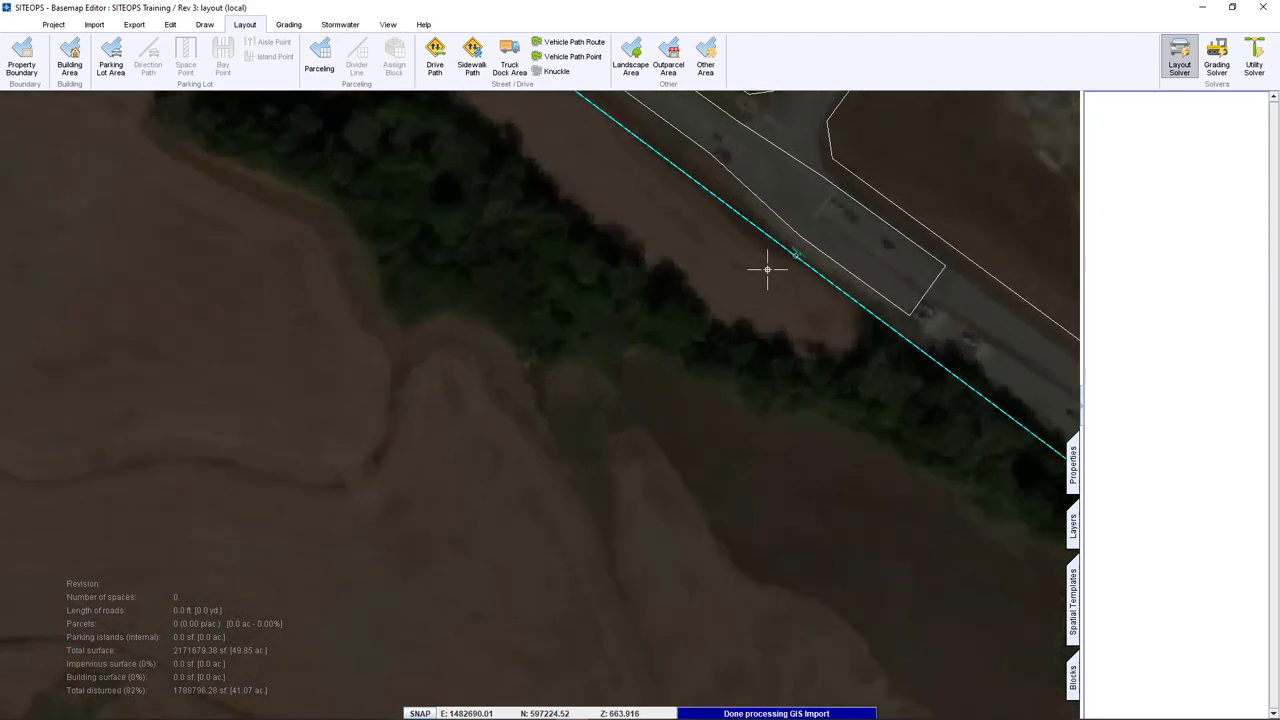
{"action": "scroll", "coordinate": [712, 274], "scroll_direction": "up", "scroll_amount": 2}
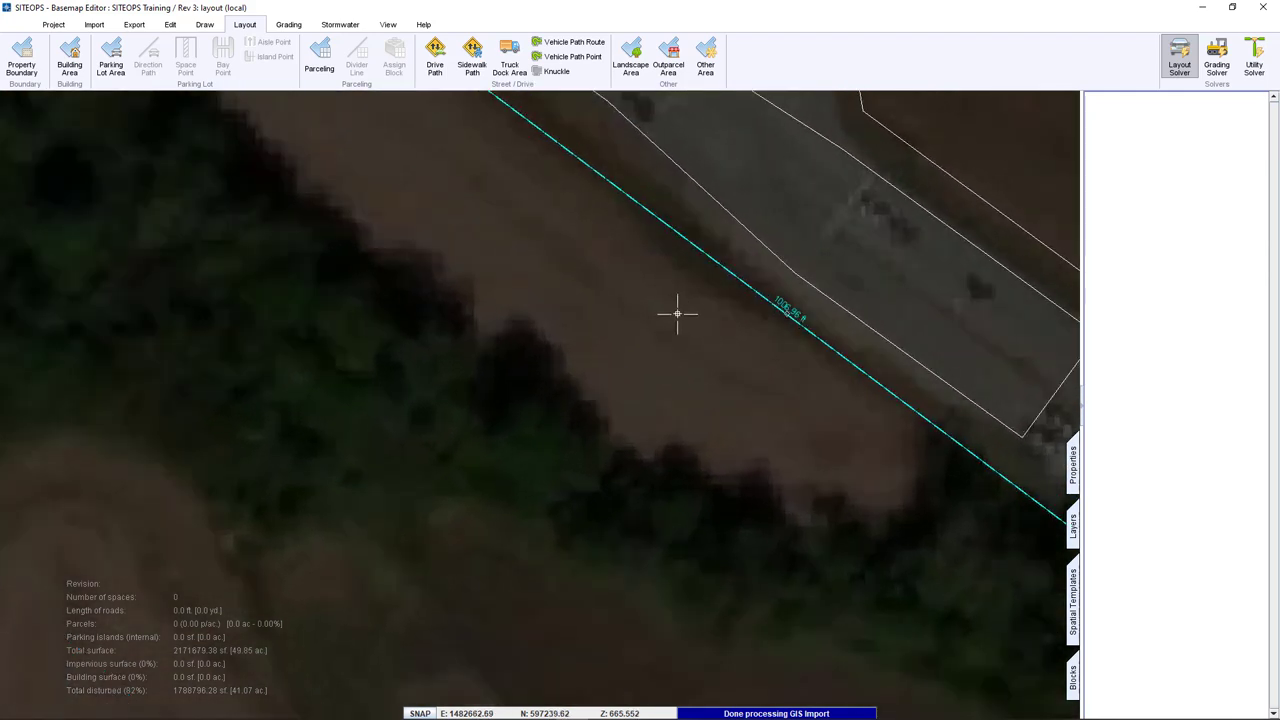
{"action": "left_click", "coordinate": [437, 55]}
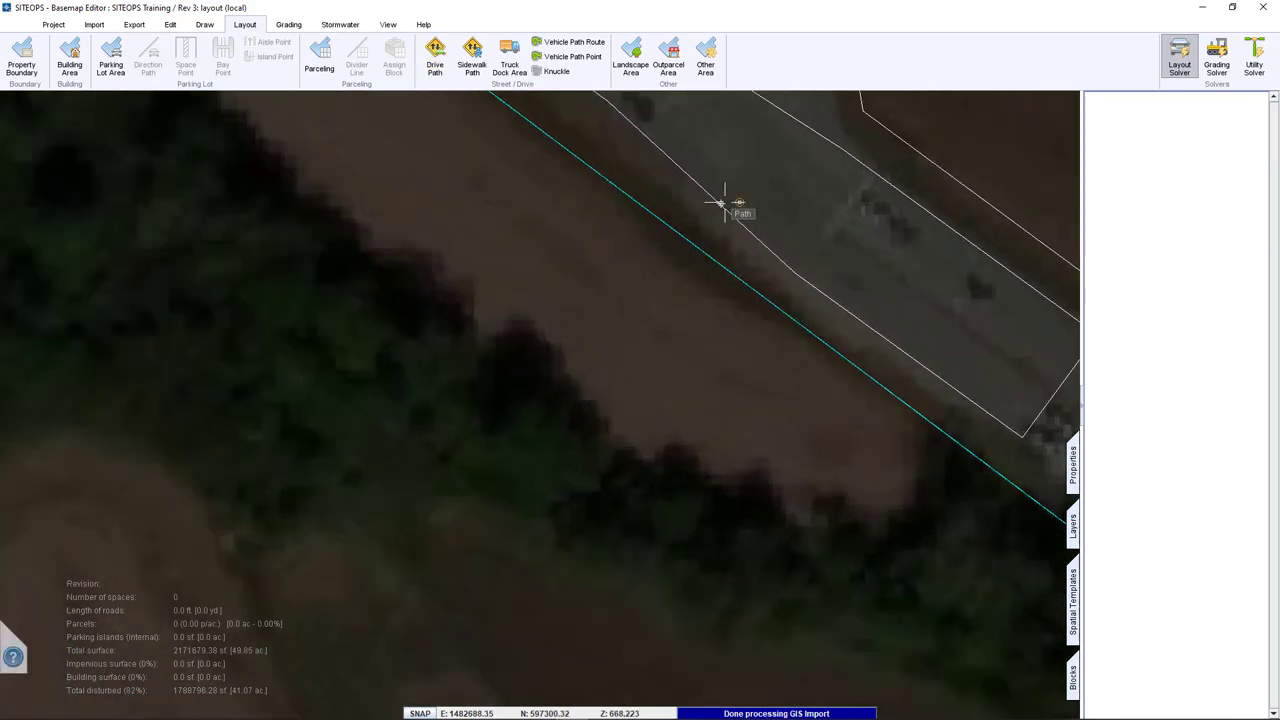
{"action": "left_click", "coordinate": [689, 243]}
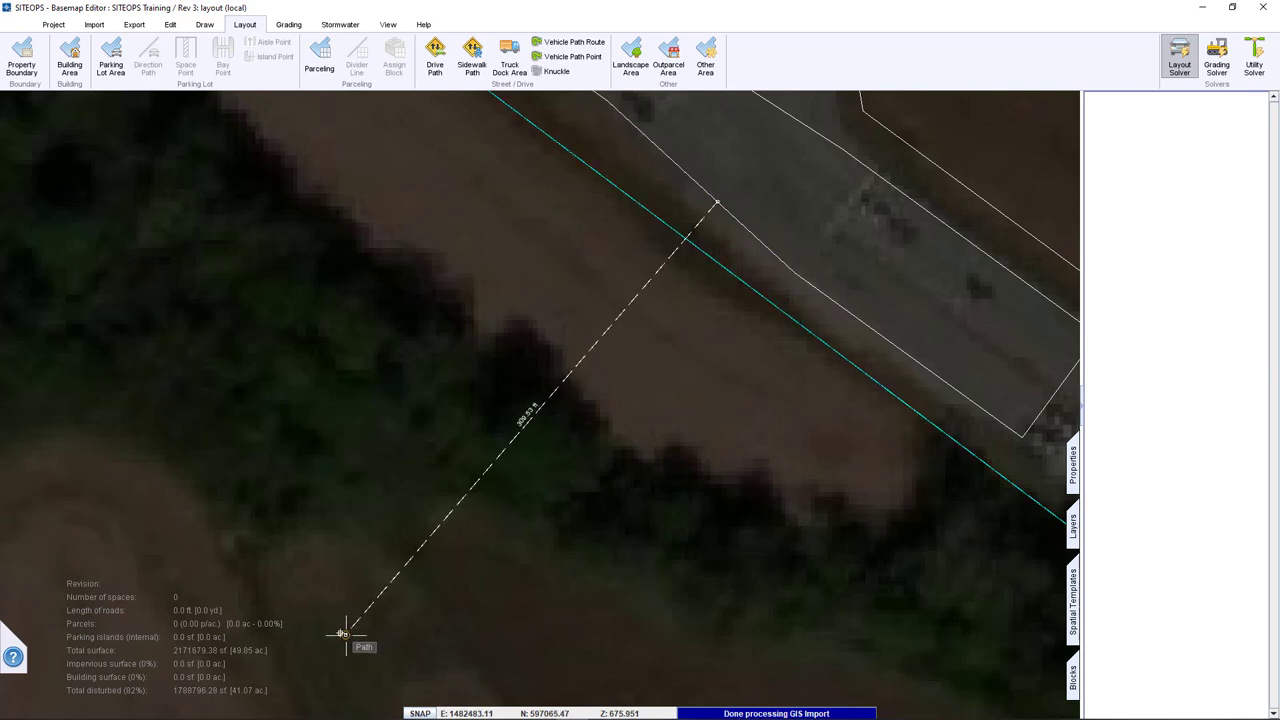
{"action": "left_click", "coordinate": [341, 634]}
{"action": "right_click", "coordinate": [520, 607]}
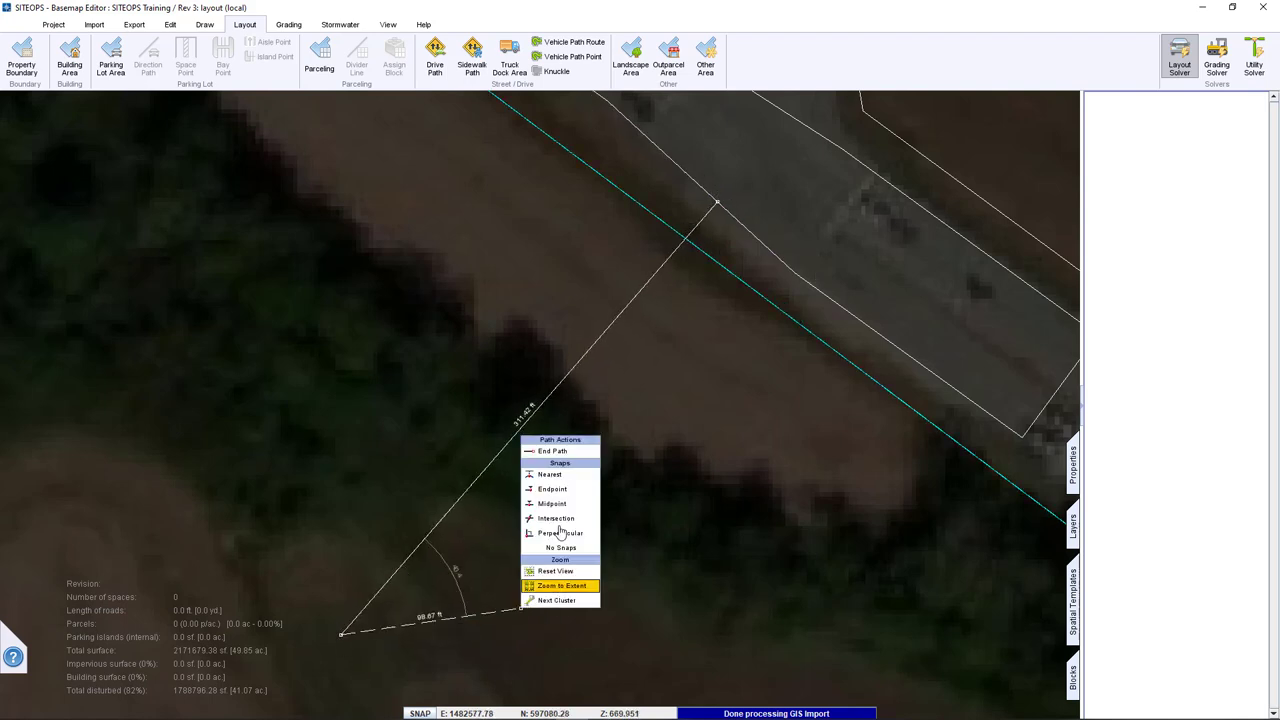
{"action": "left_click", "coordinate": [560, 456]}
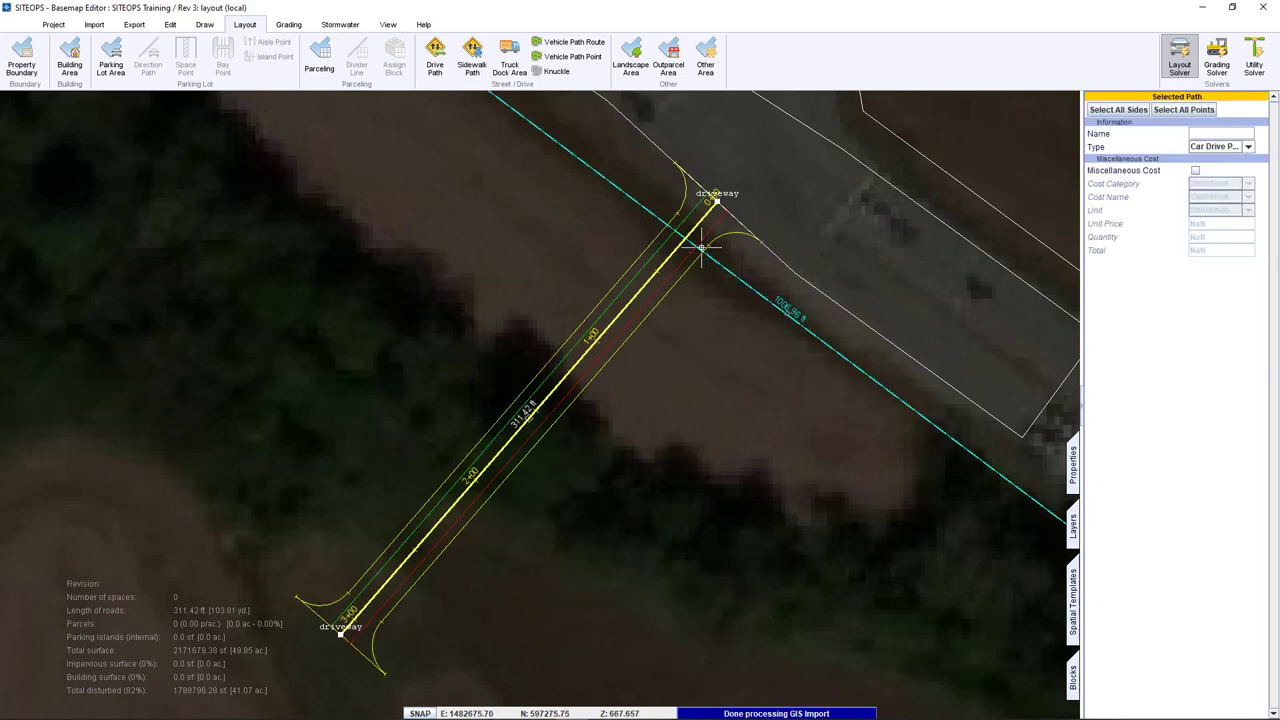
Draw a vehicle path route turning from the road into the driveway, with legs about 88 ft and 112 ft long.
{"action": "scroll", "coordinate": [694, 194], "scroll_direction": "up", "scroll_amount": 2}
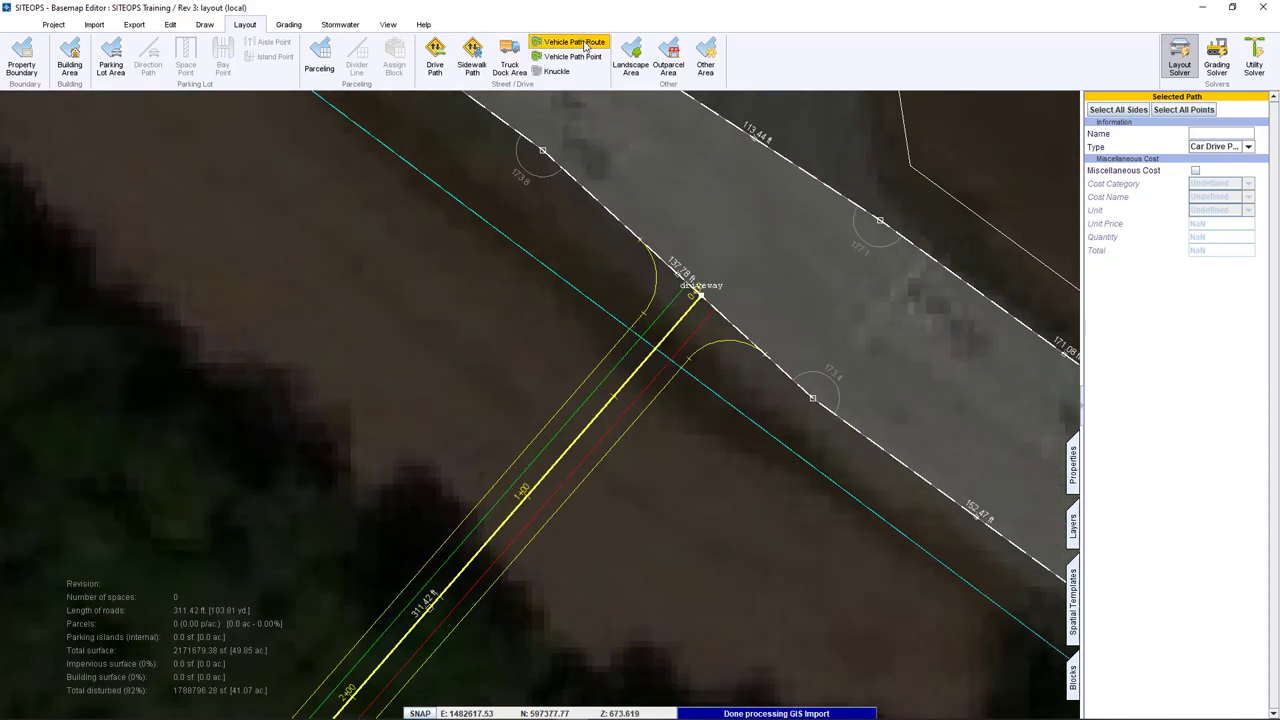
{"action": "left_click", "coordinate": [568, 42]}
{"action": "left_click", "coordinate": [520, 117]}
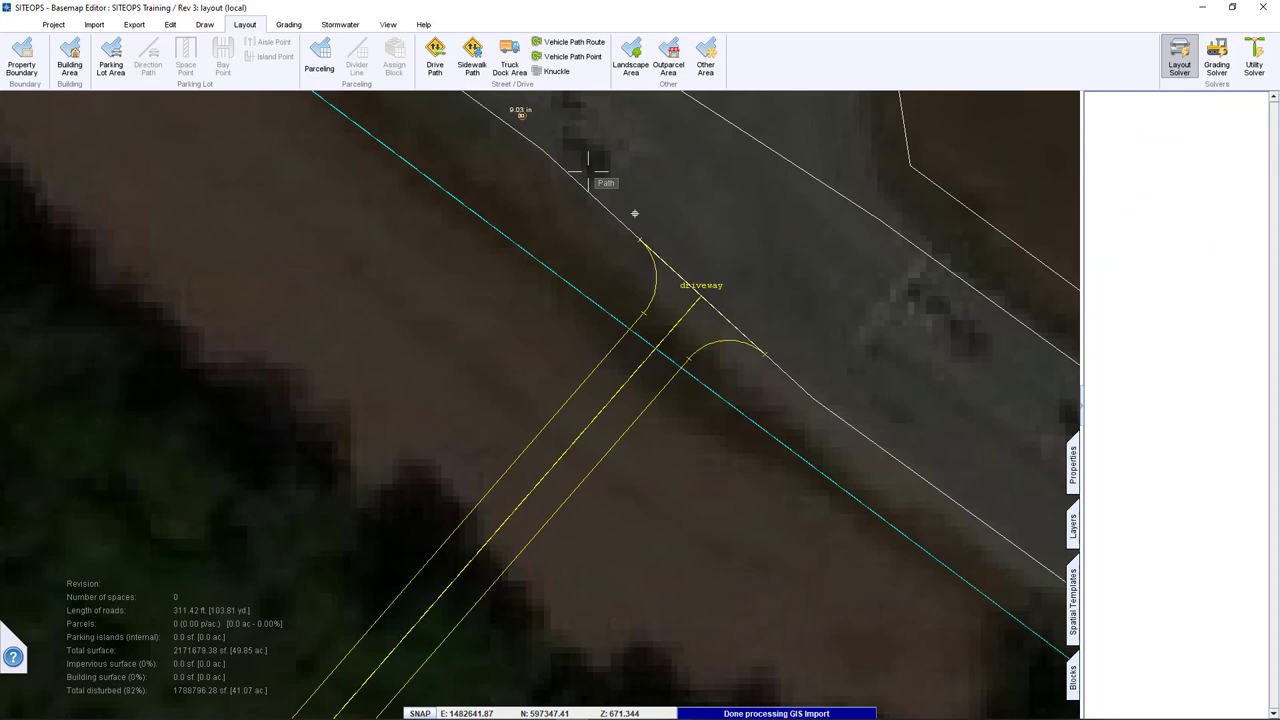
{"action": "left_click", "coordinate": [695, 268]}
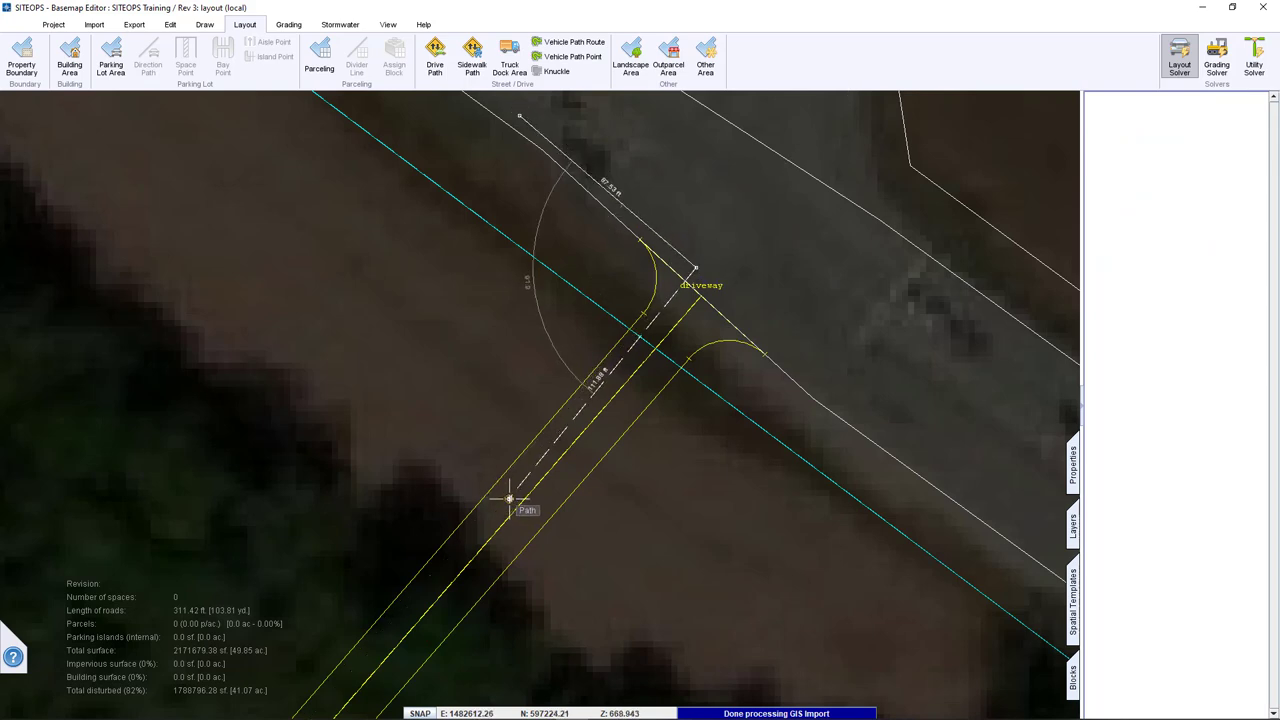
{"action": "left_click", "coordinate": [507, 497]}
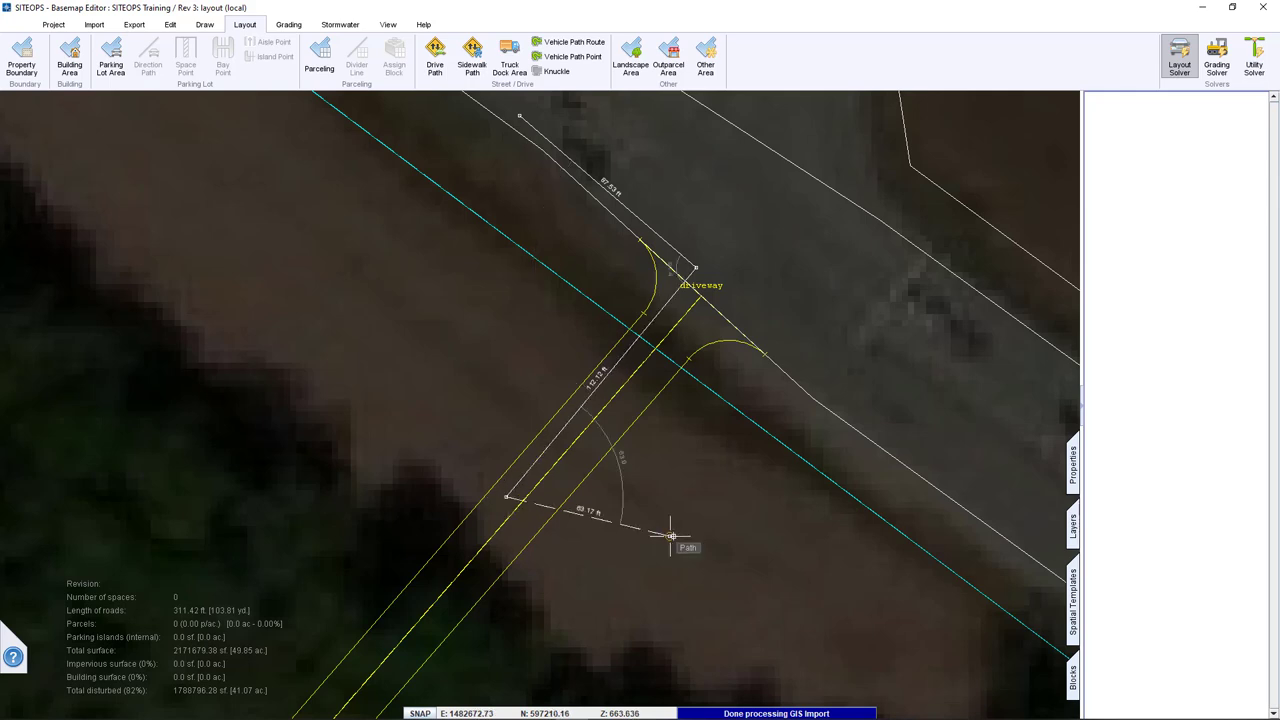
{"action": "right_click", "coordinate": [670, 364]}
{"action": "left_click", "coordinate": [701, 379]}
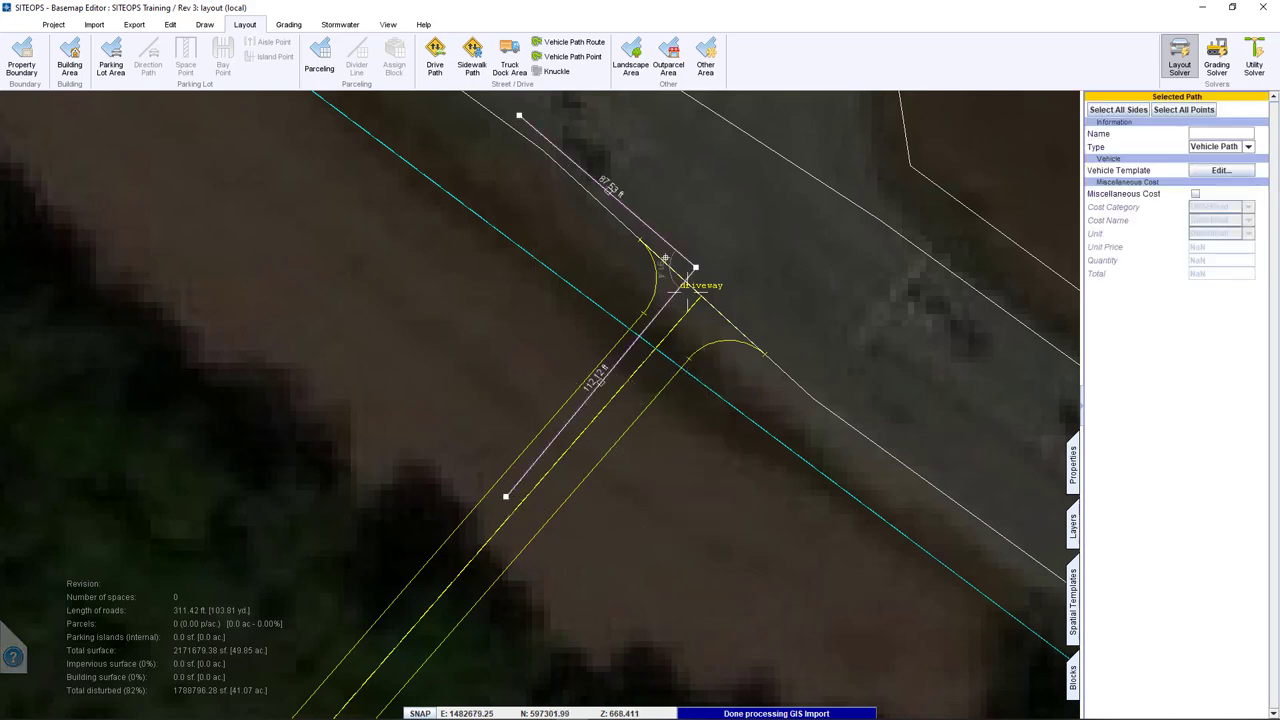
Assign the AASHTO - Intermediate Semitrailer [WB-15 [WB-50]] template to the vehicle path.
{"action": "left_click", "coordinate": [1220, 171]}
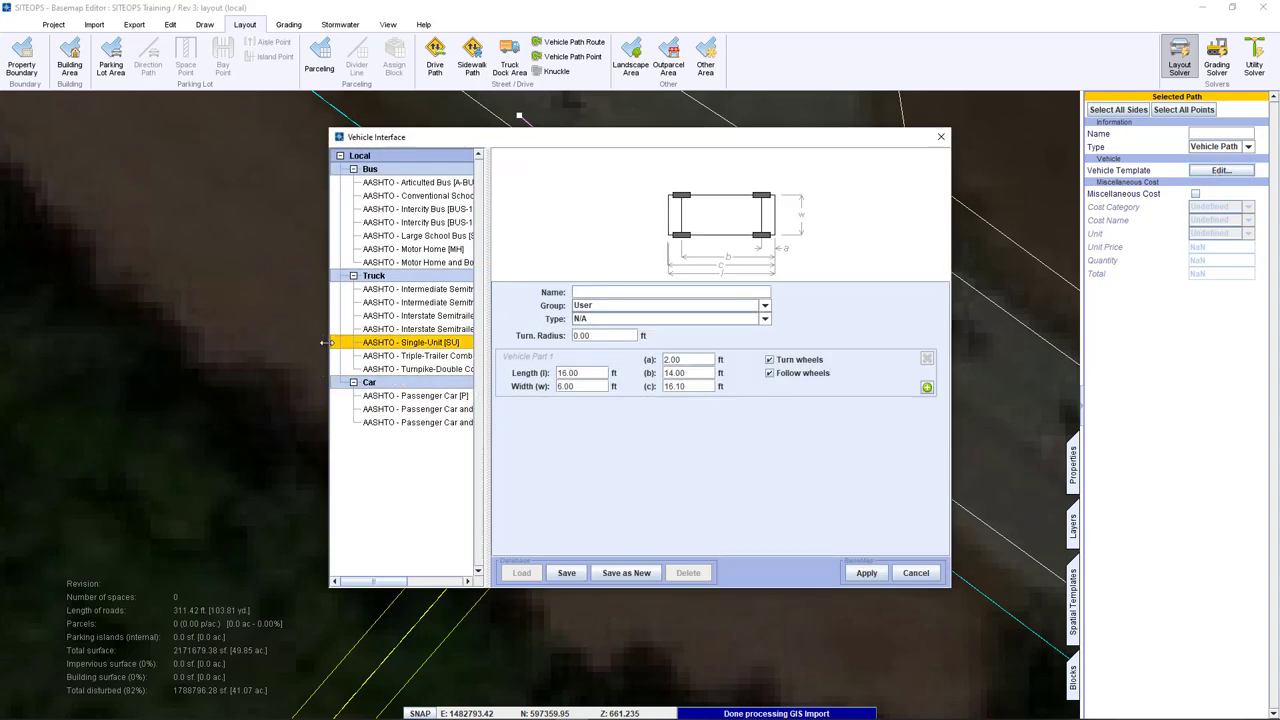
{"action": "left_click_drag", "start_coordinate": [326, 343], "coordinate": [142, 335]}
{"action": "left_click_drag", "start_coordinate": [300, 265], "coordinate": [432, 268]}
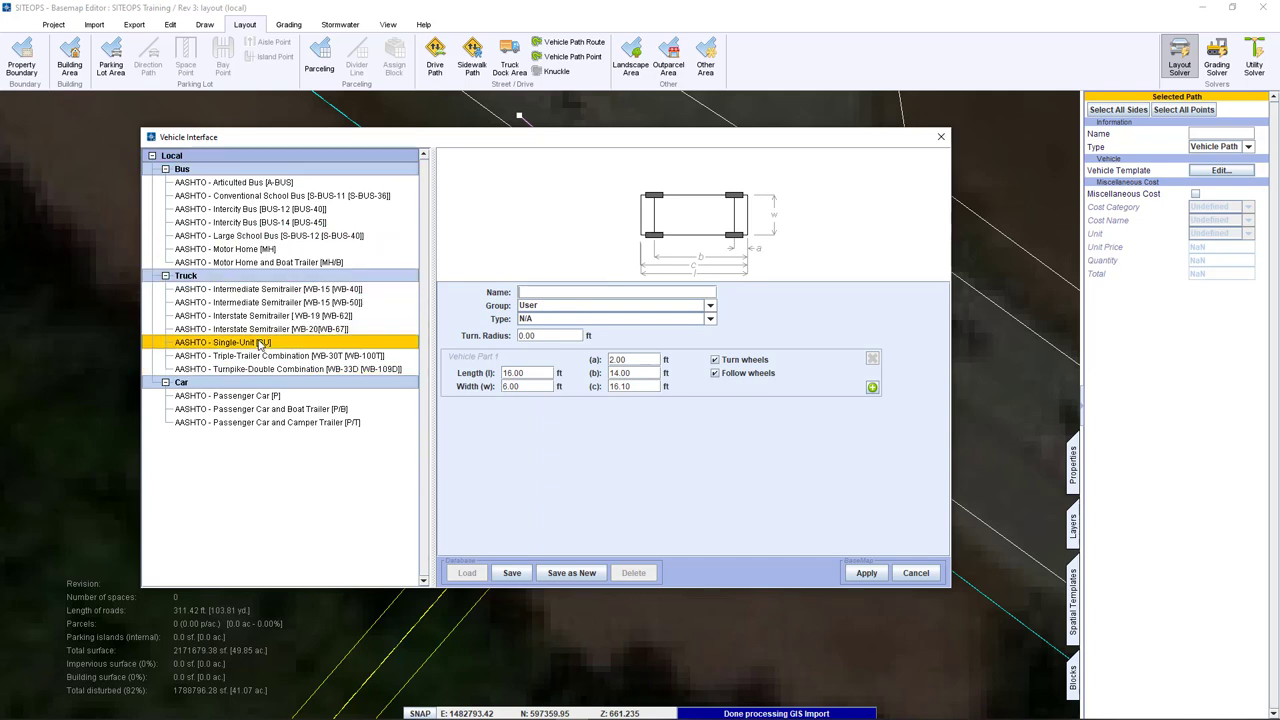
{"action": "left_click", "coordinate": [297, 303]}
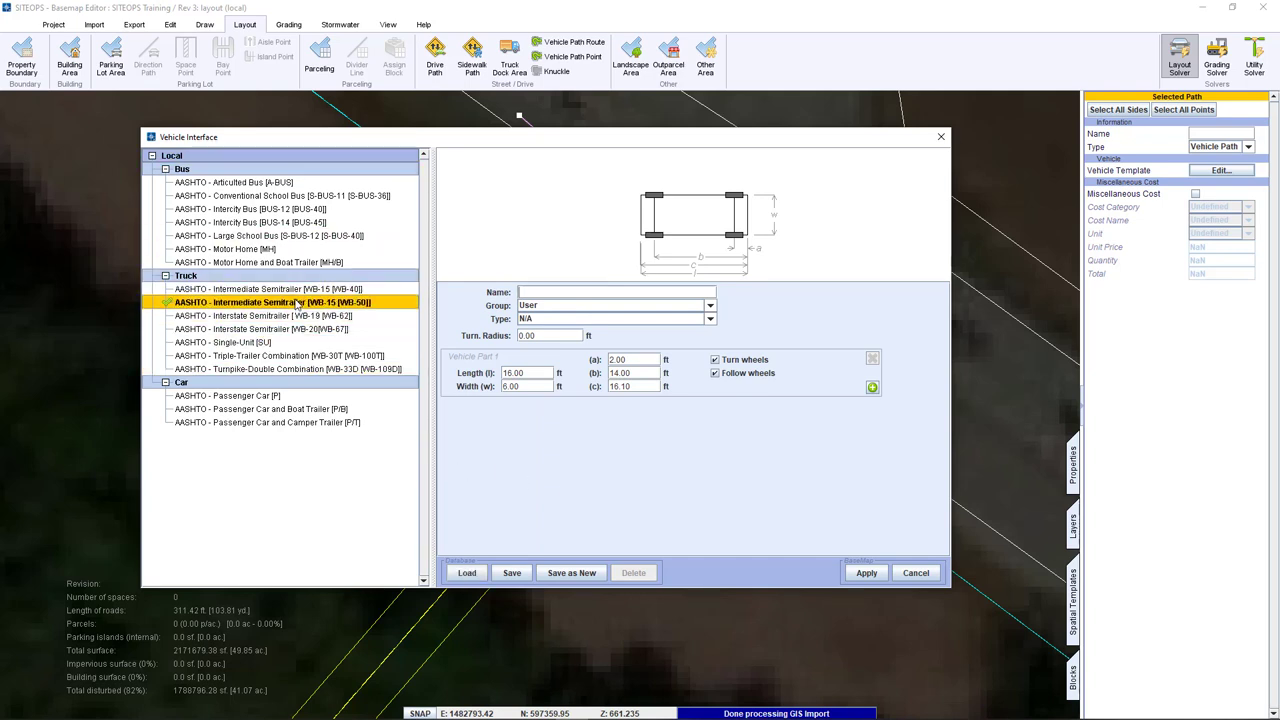
{"action": "double_click", "coordinate": [297, 303]}
{"action": "left_click", "coordinate": [549, 372]}
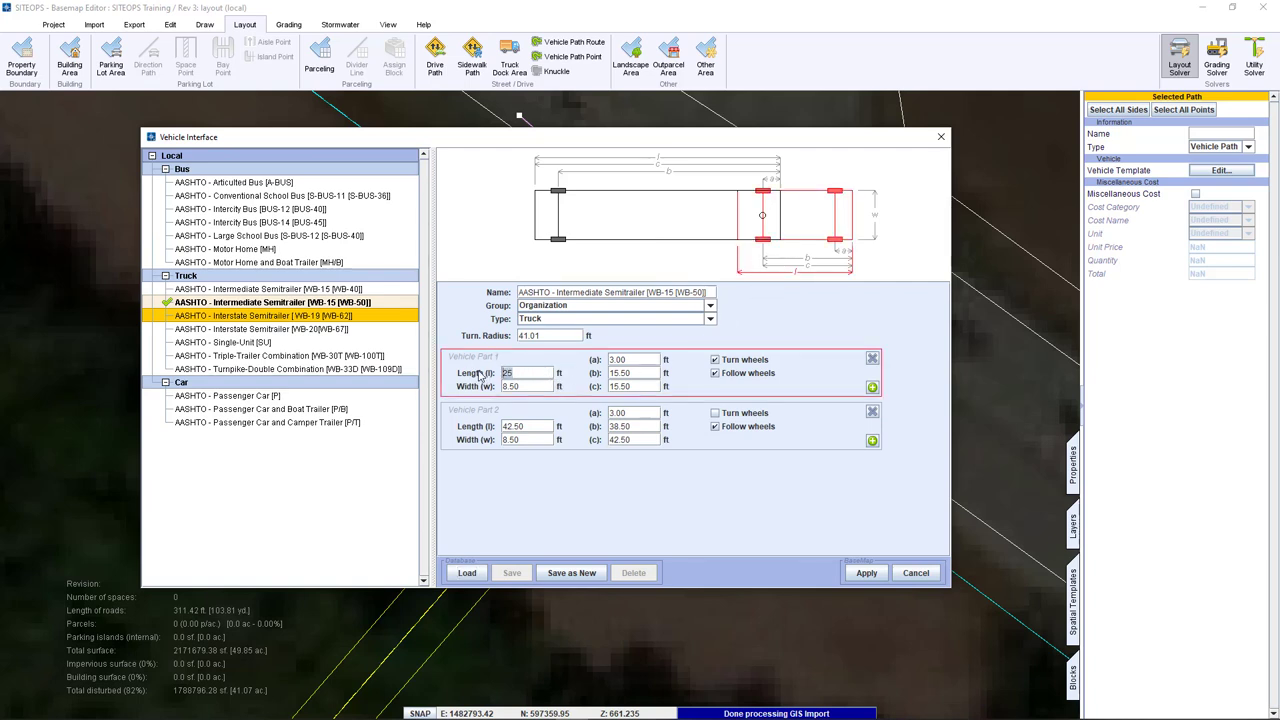
{"action": "key", "text": "Return"}
{"action": "left_click", "coordinate": [865, 572]}
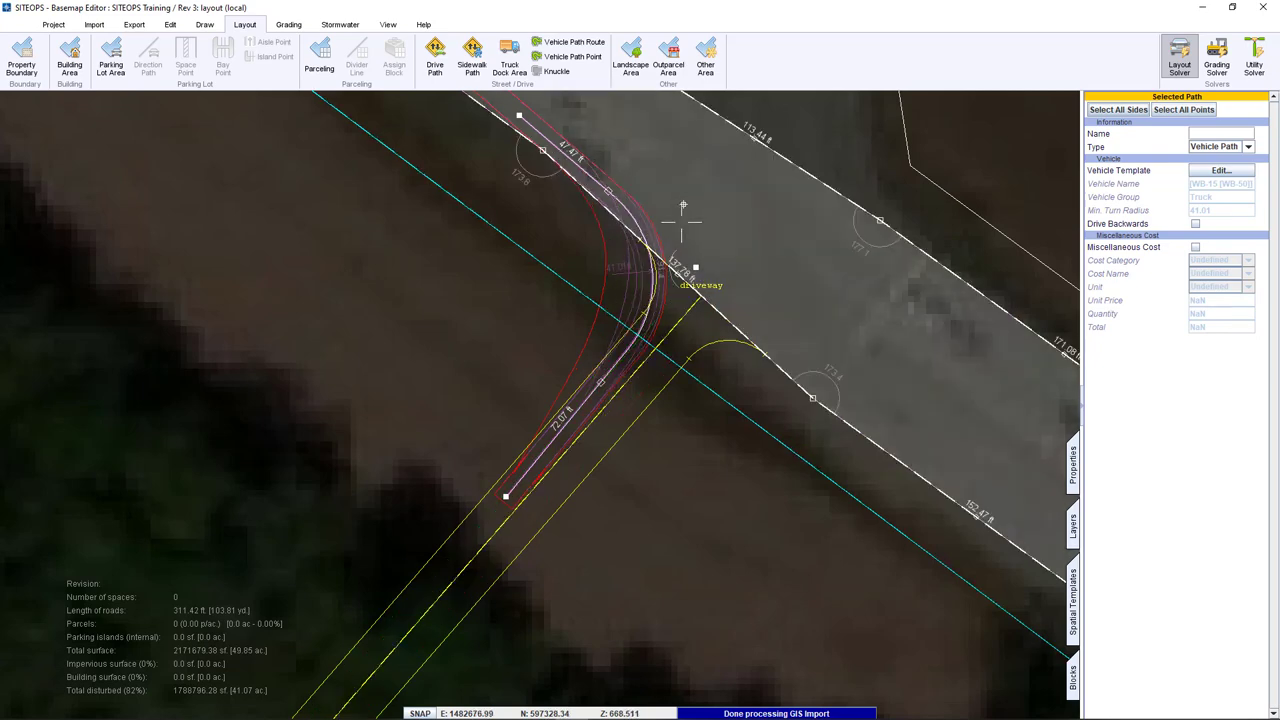
Set the road-side driveway endpoint's entrance and exit flare radii to 45 ft and its stacking to 150 ft.
{"action": "scroll", "coordinate": [683, 204], "scroll_direction": "up", "scroll_amount": 1}
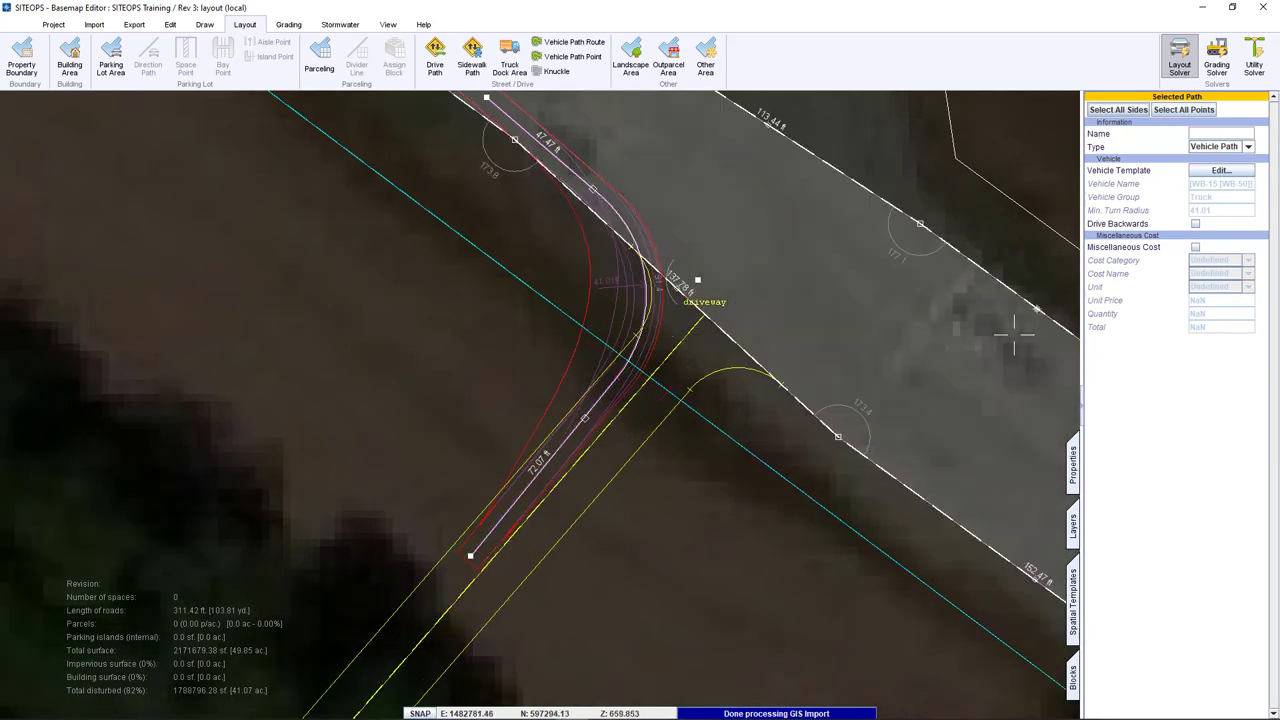
{"action": "left_click", "coordinate": [705, 315]}
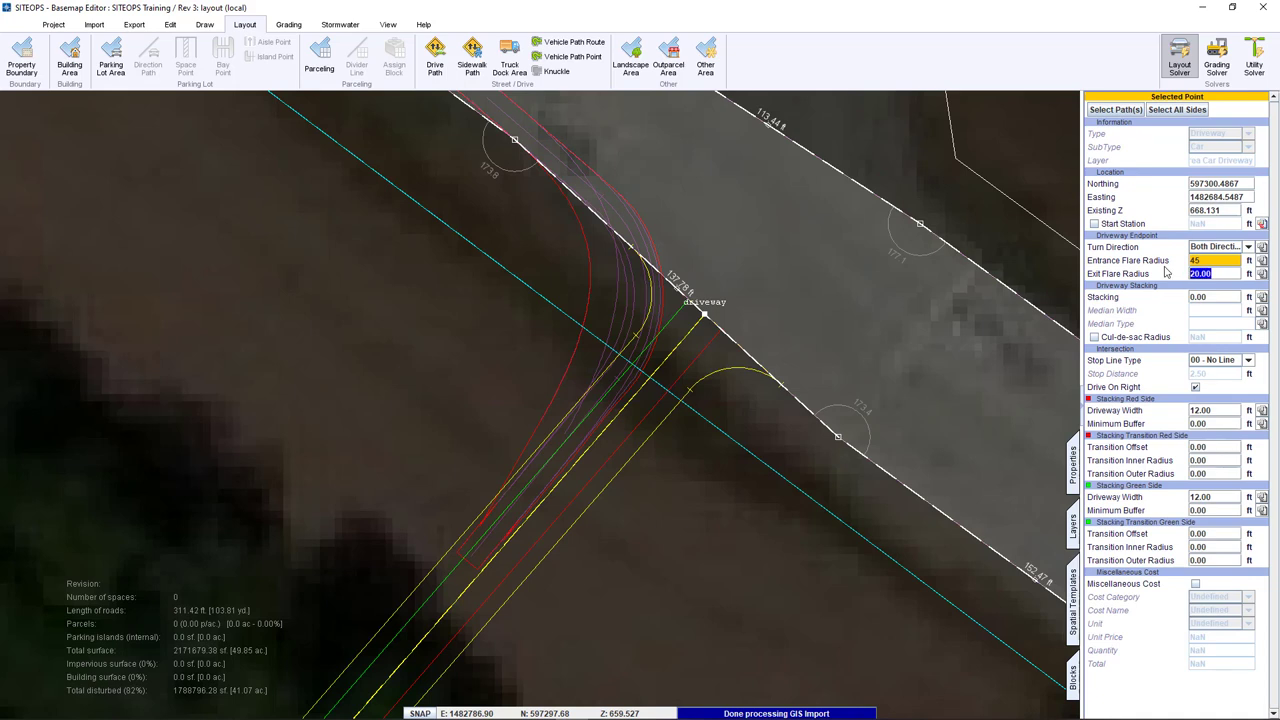
{"action": "type", "text": "45"}
{"action": "key", "text": "Return"}
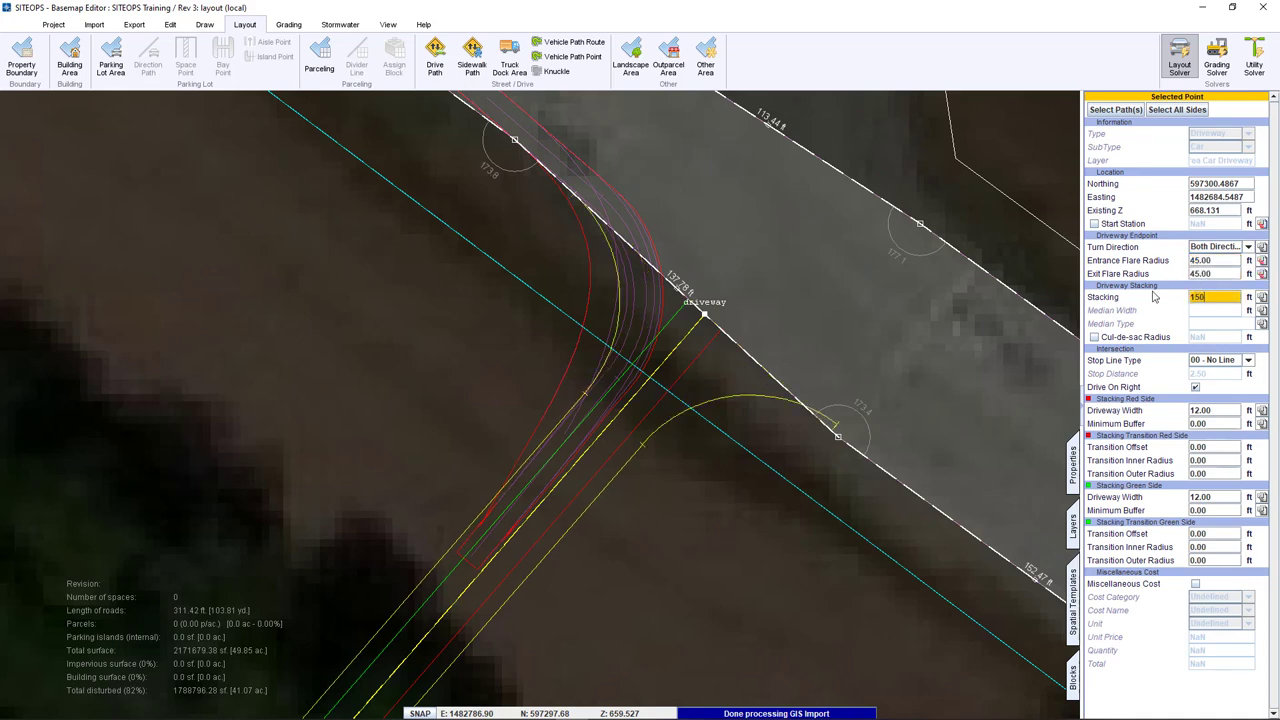
{"action": "key", "text": "Return"}
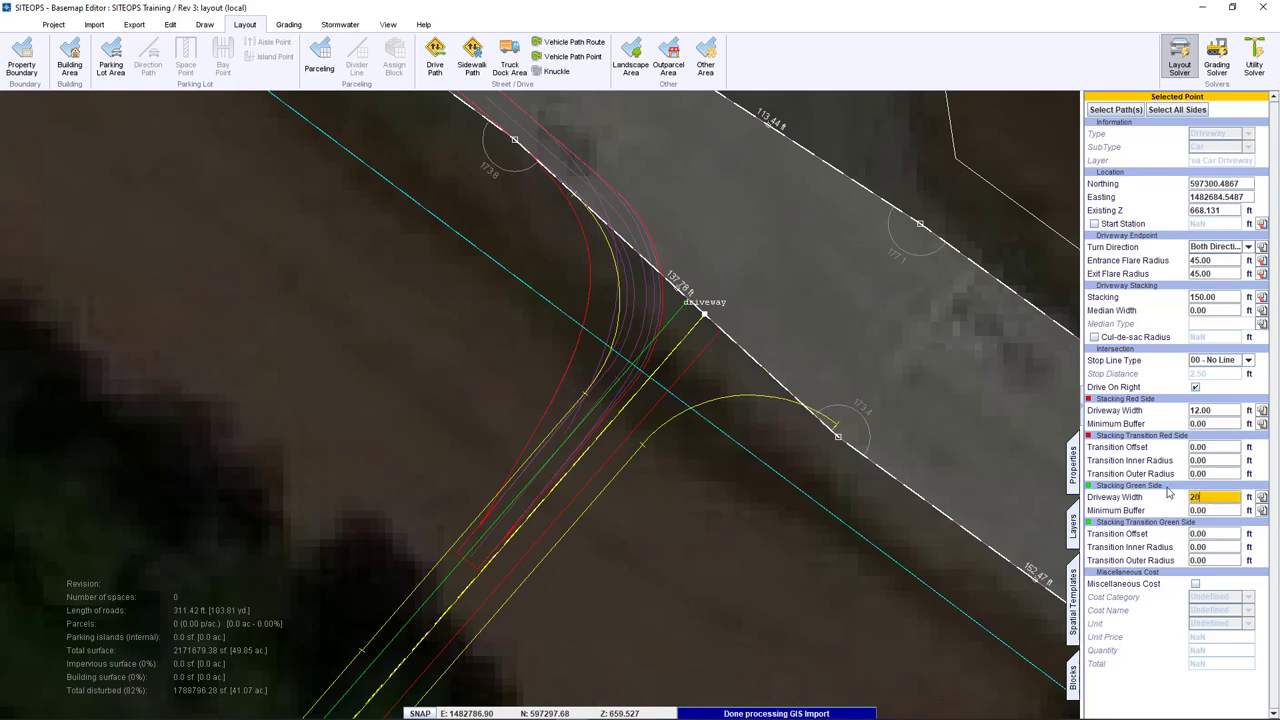
Set the driveway's green stacking side to 24 ft wide with a 100 ft transition offset.
{"action": "key", "text": "Return"}
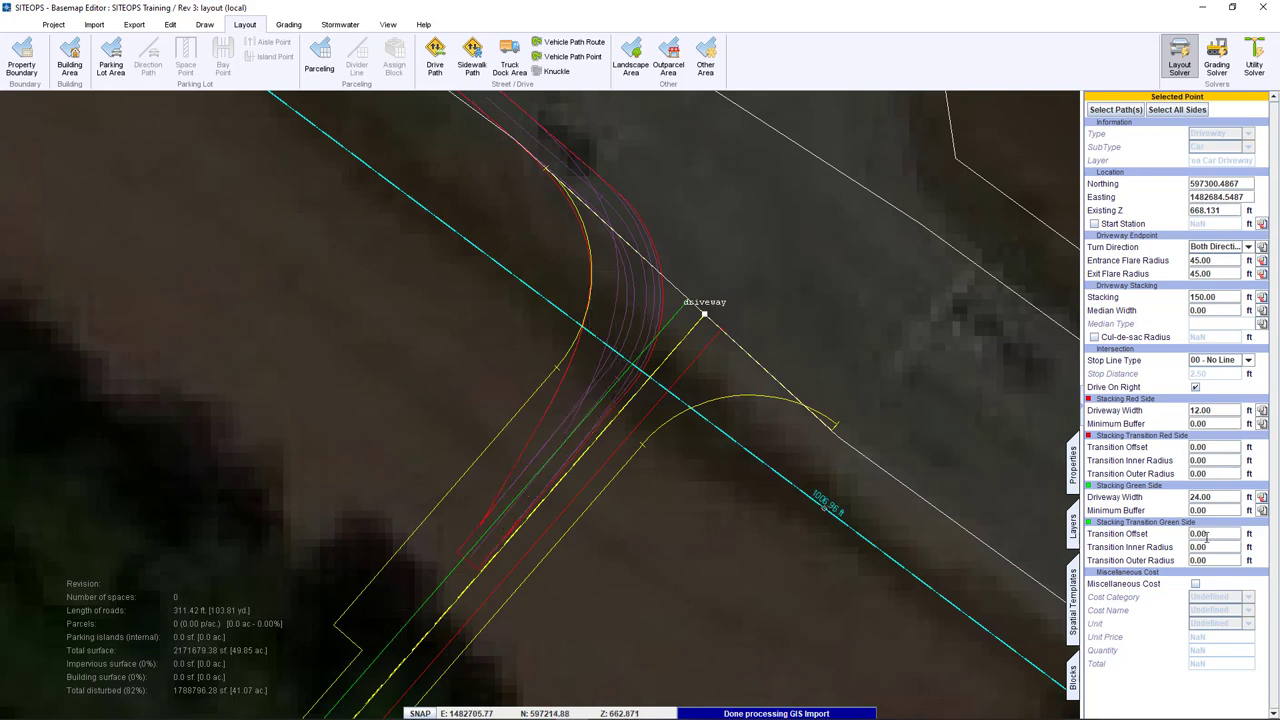
{"action": "type", "text": "100"}
{"action": "key", "text": "Return"}
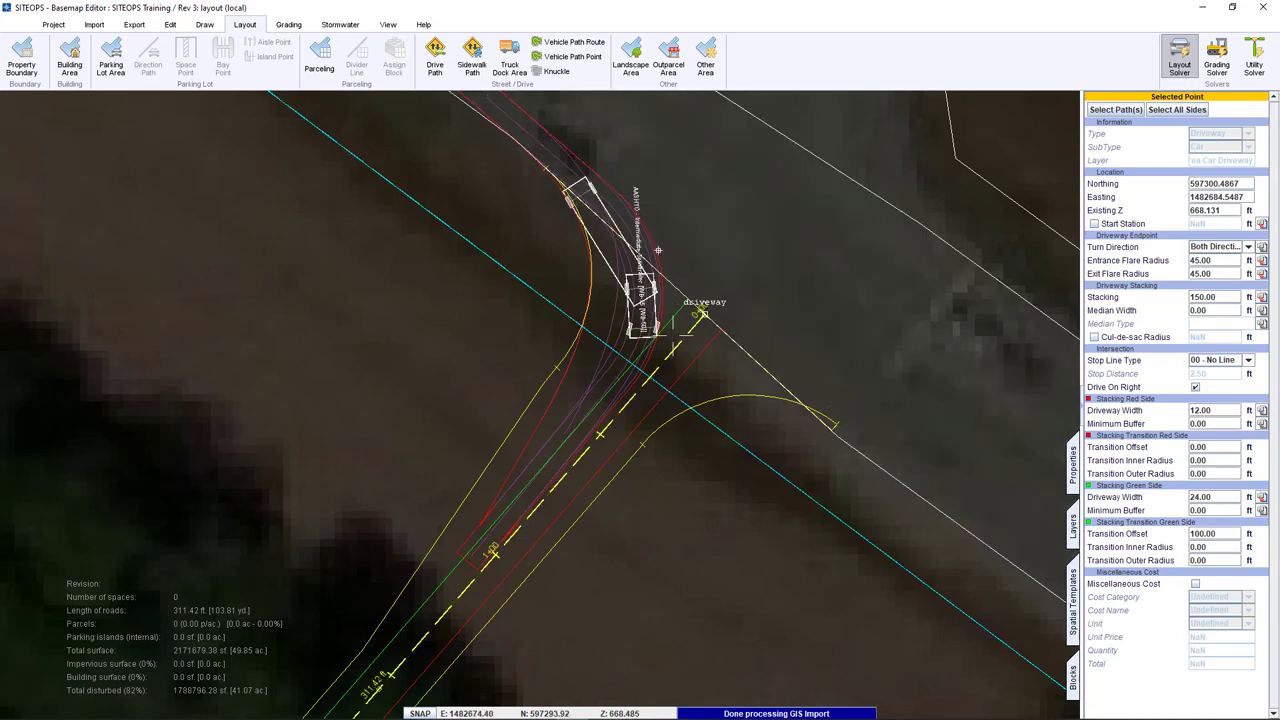
Shift the vehicle path's corner slightly east and place three vehicles along it: on the road, in the turn and on the driveway.
{"action": "left_click", "coordinate": [697, 279]}
{"action": "left_click_drag", "start_coordinate": [697, 279], "coordinate": [712, 279]}
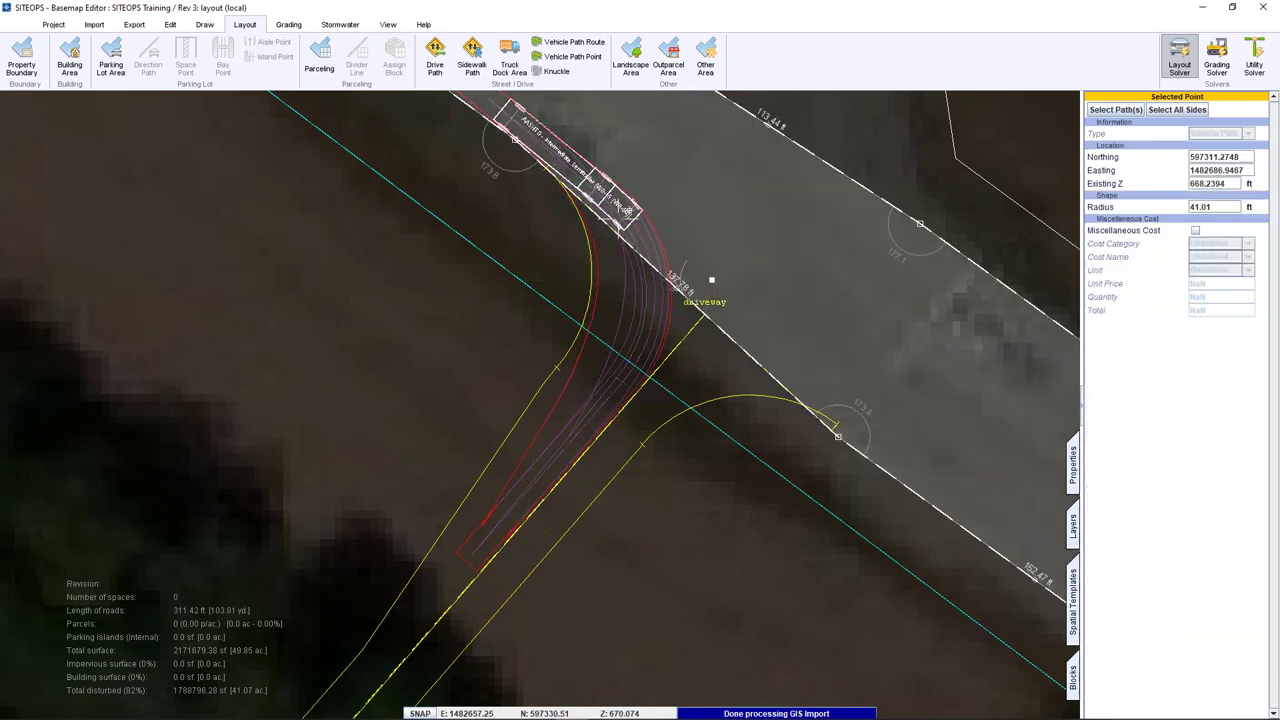
{"action": "left_click", "coordinate": [568, 56]}
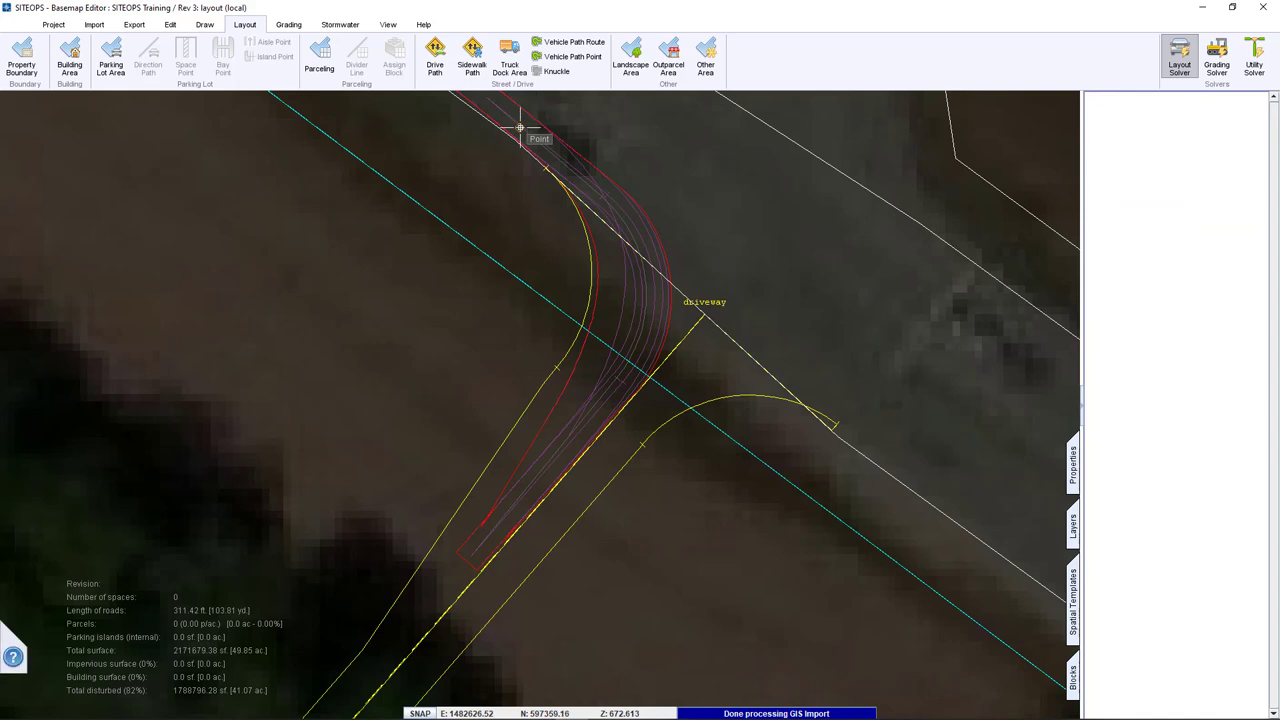
{"action": "left_click", "coordinate": [648, 312]}
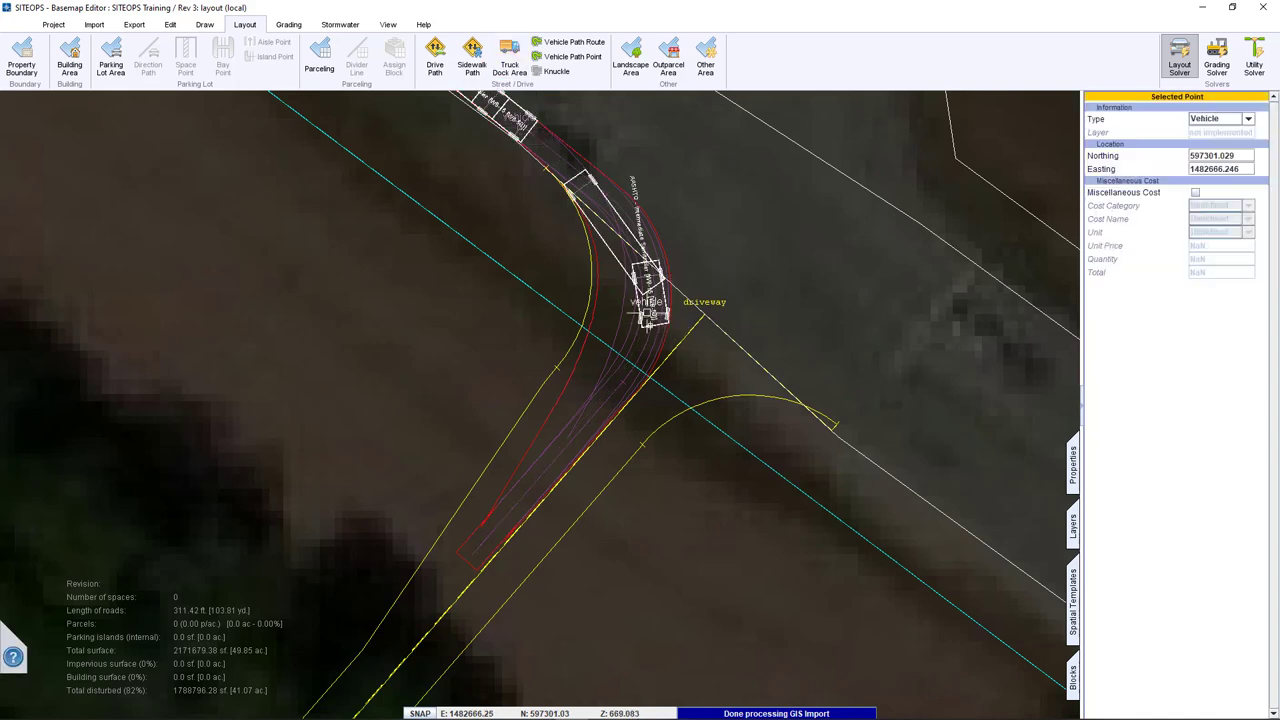
{"action": "left_click", "coordinate": [486, 531]}
{"action": "key", "text": "Escape"}
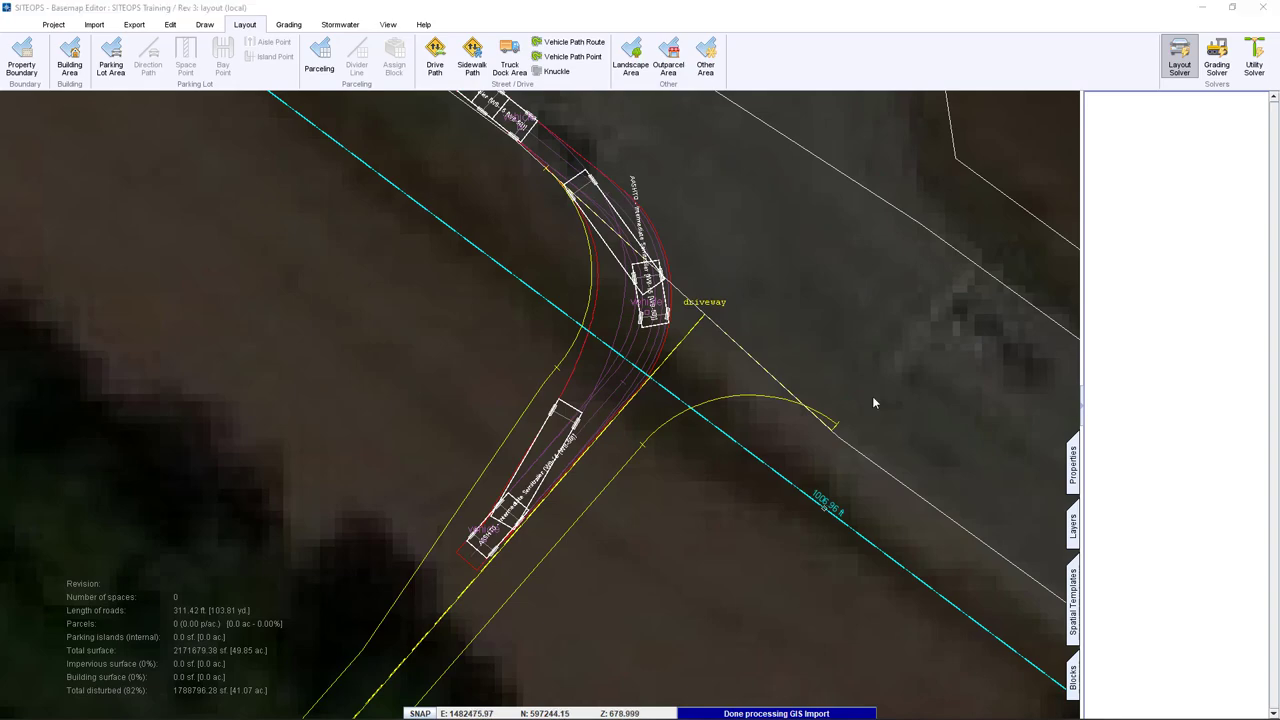
Draw a closed ten-sided Other Area west of the driveway, with a north side about 221 ft long and a notched south side.
{"action": "scroll", "coordinate": [853, 395], "scroll_direction": "down", "scroll_amount": 8}
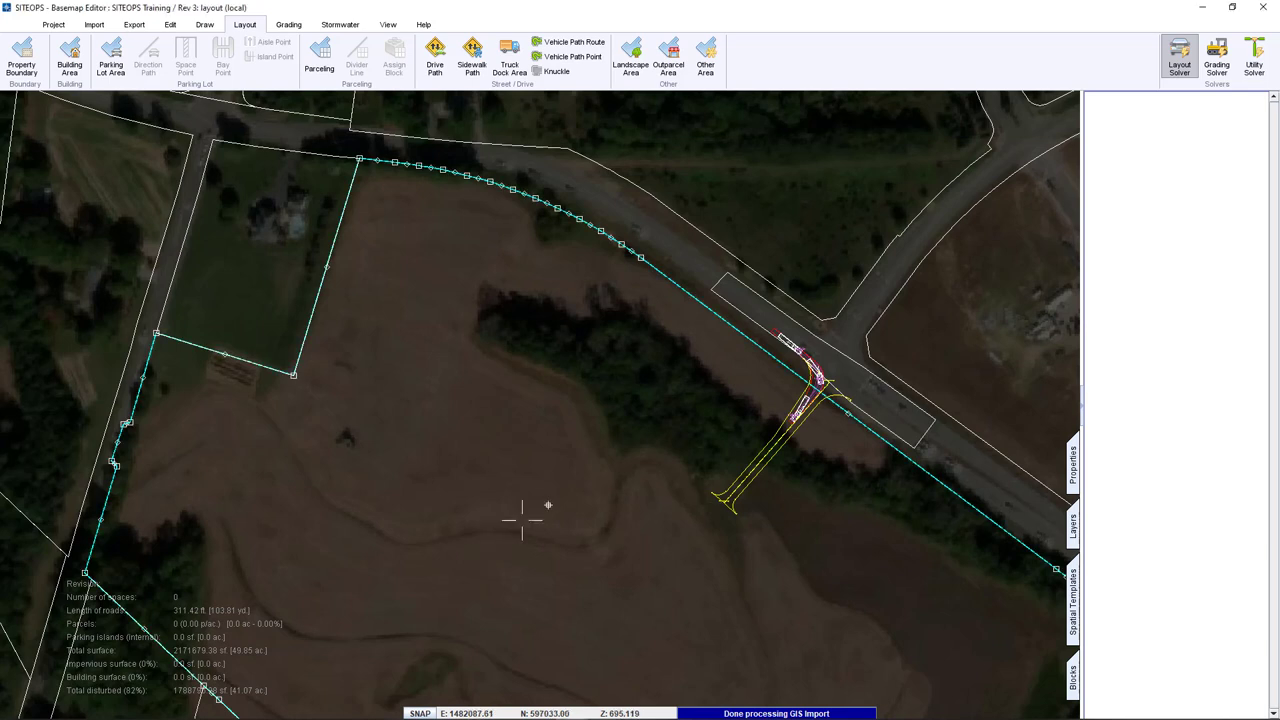
{"action": "middle_click_drag", "start_coordinate": [523, 514], "coordinate": [624, 466]}
{"action": "scroll", "coordinate": [592, 476], "scroll_direction": "up", "scroll_amount": 5}
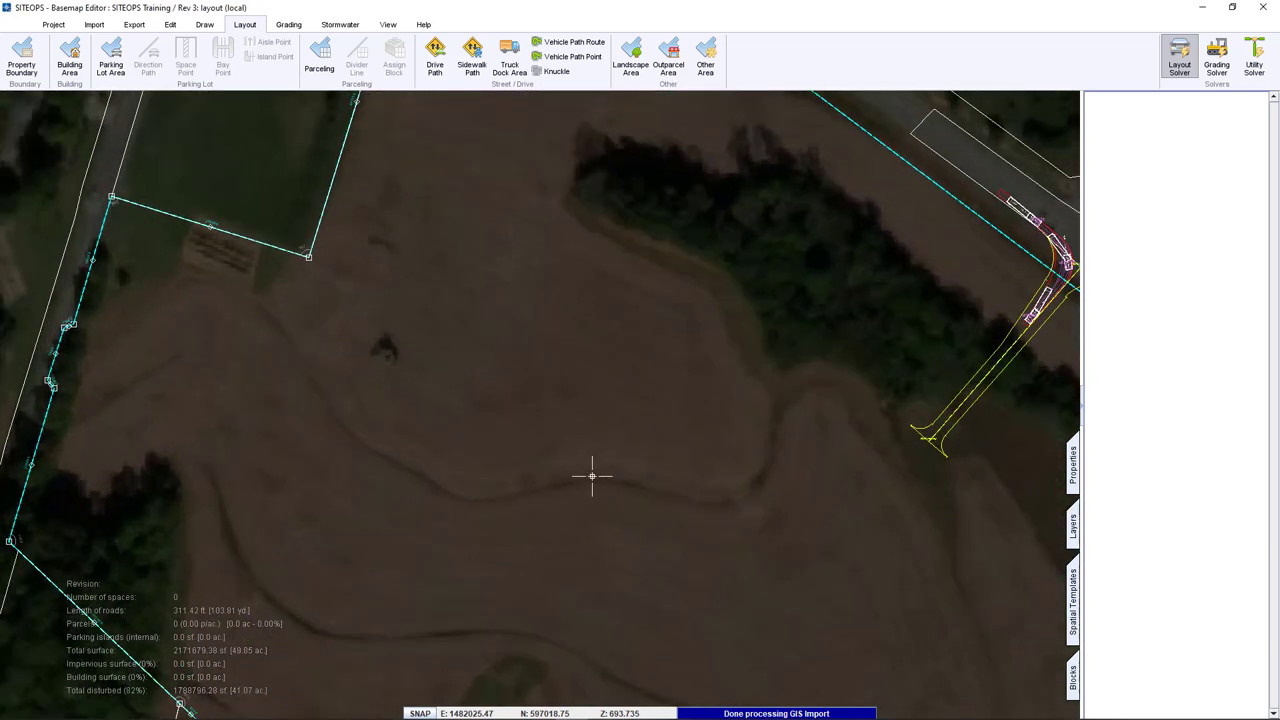
{"action": "left_click", "coordinate": [706, 68]}
{"action": "left_click", "coordinate": [411, 436]}
{"action": "left_click", "coordinate": [411, 283]}
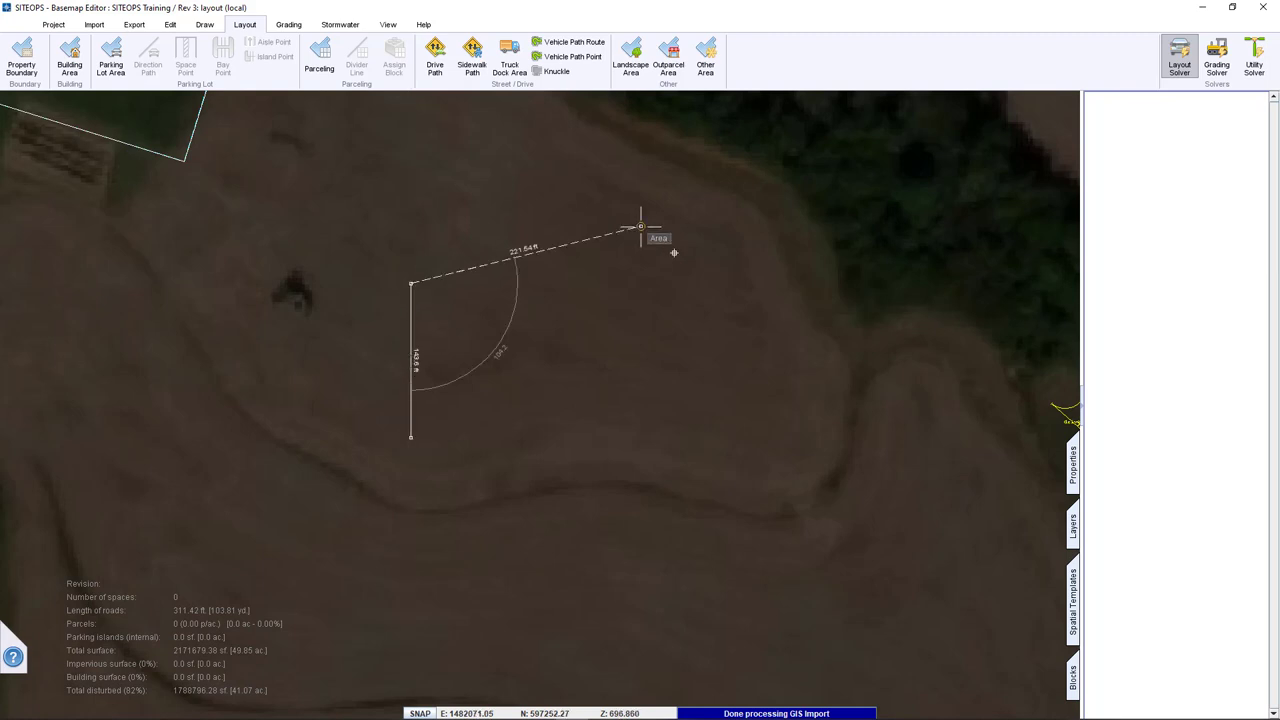
{"action": "left_click", "coordinate": [641, 227]}
{"action": "left_click", "coordinate": [698, 281]}
{"action": "left_click", "coordinate": [723, 401]}
{"action": "left_click", "coordinate": [773, 517]}
{"action": "left_click", "coordinate": [569, 500]}
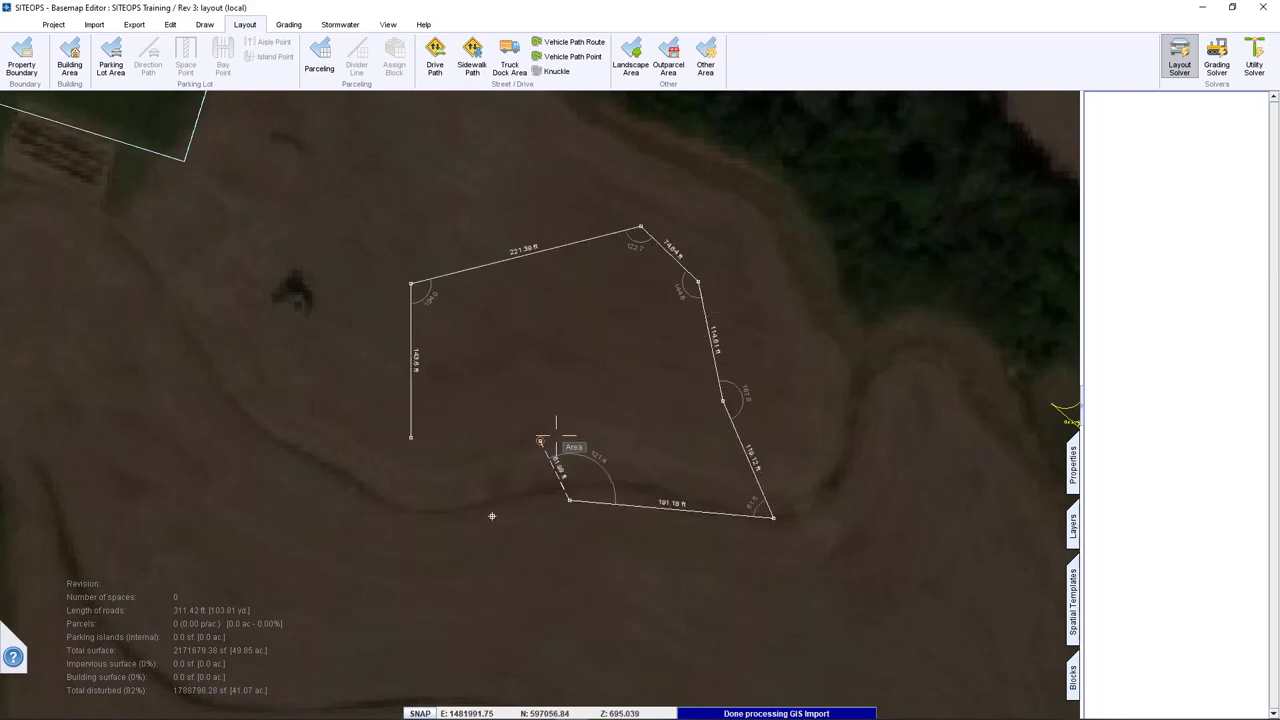
{"action": "left_click", "coordinate": [556, 436]}
{"action": "left_click", "coordinate": [494, 512]}
{"action": "left_click", "coordinate": [446, 541]}
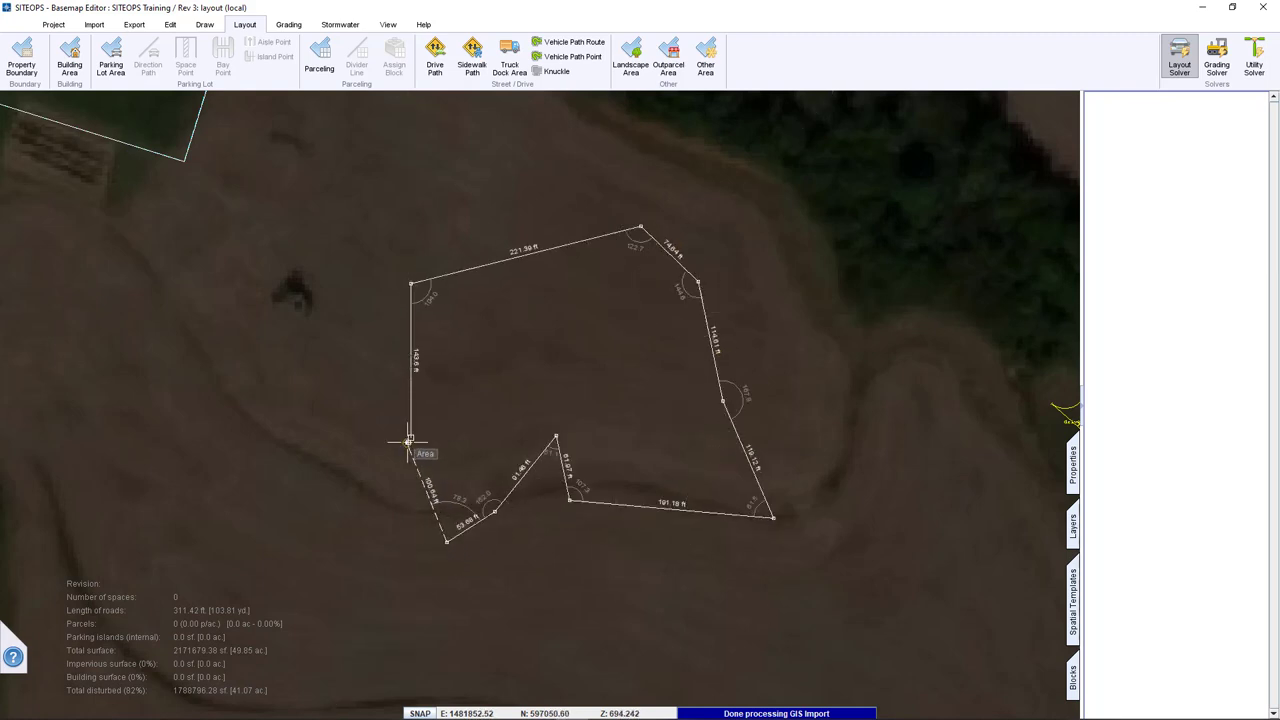
{"action": "left_click", "coordinate": [410, 438]}
Round the southeast corner of the new area with a 100 ft radius and select the whole area.
{"action": "left_click", "coordinate": [777, 567]}
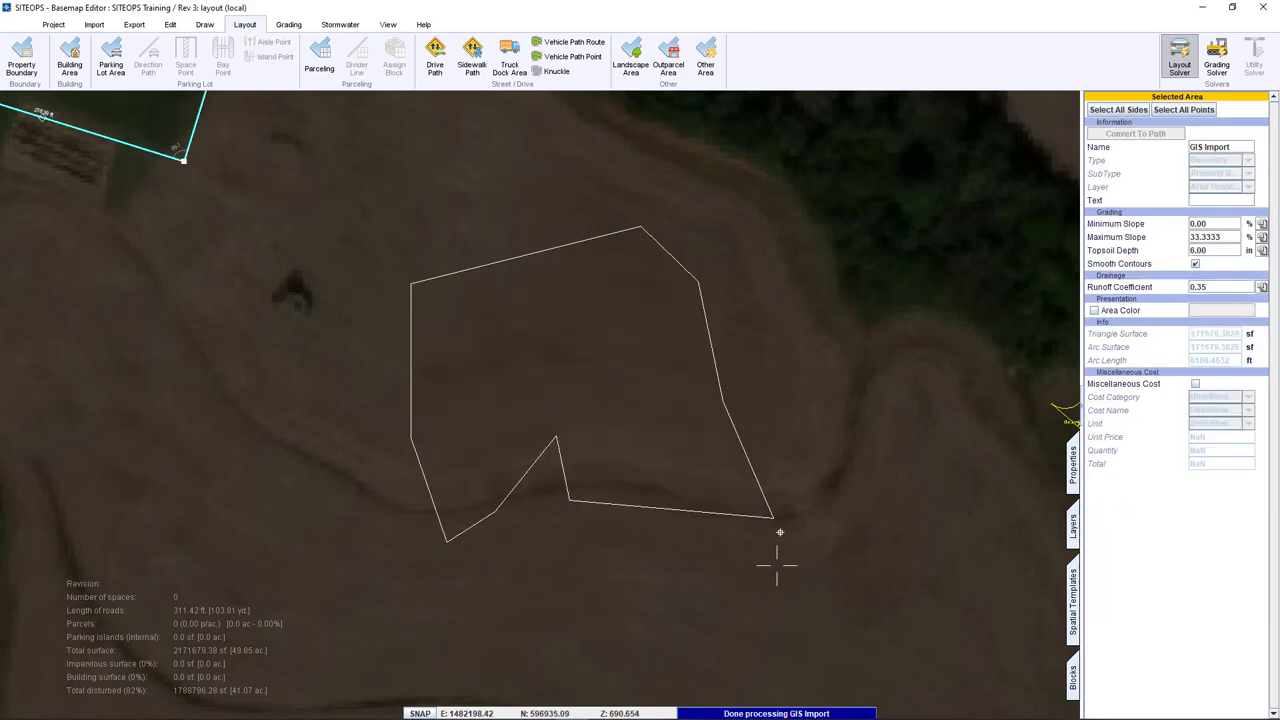
{"action": "left_click", "coordinate": [773, 517]}
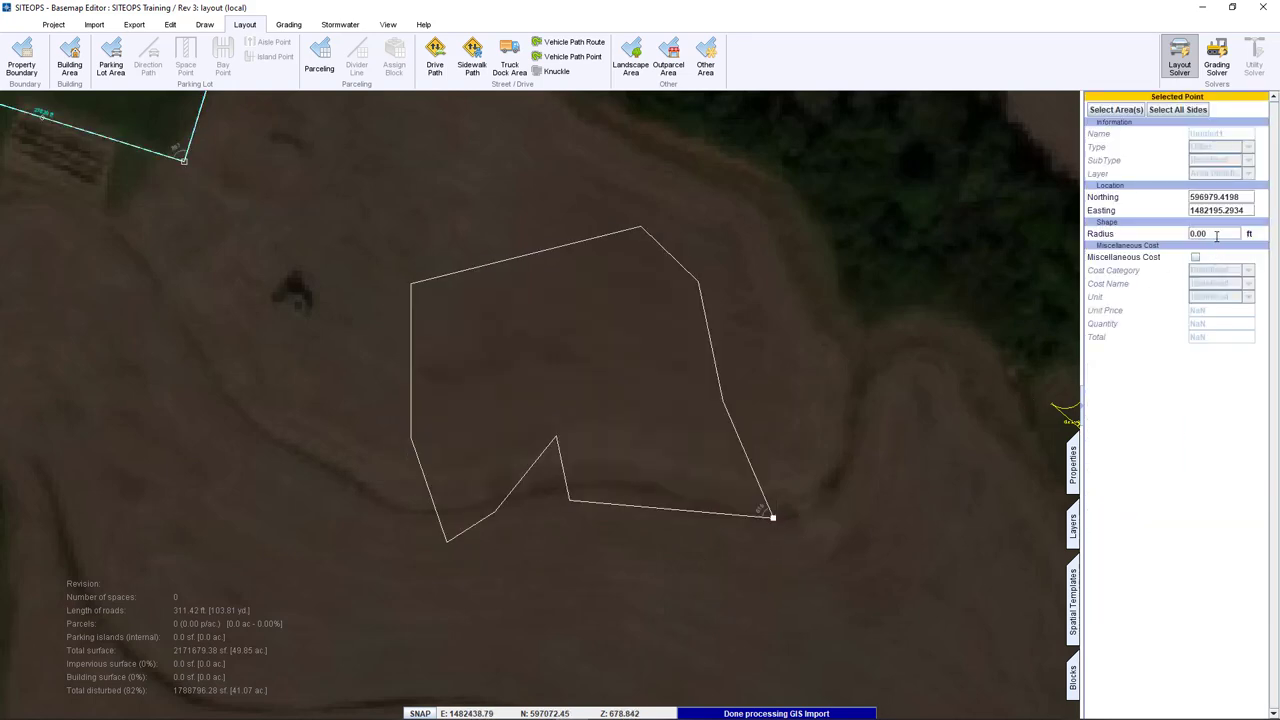
{"action": "type", "text": "100"}
{"action": "key", "text": "Return"}
{"action": "left_click", "coordinate": [577, 419]}
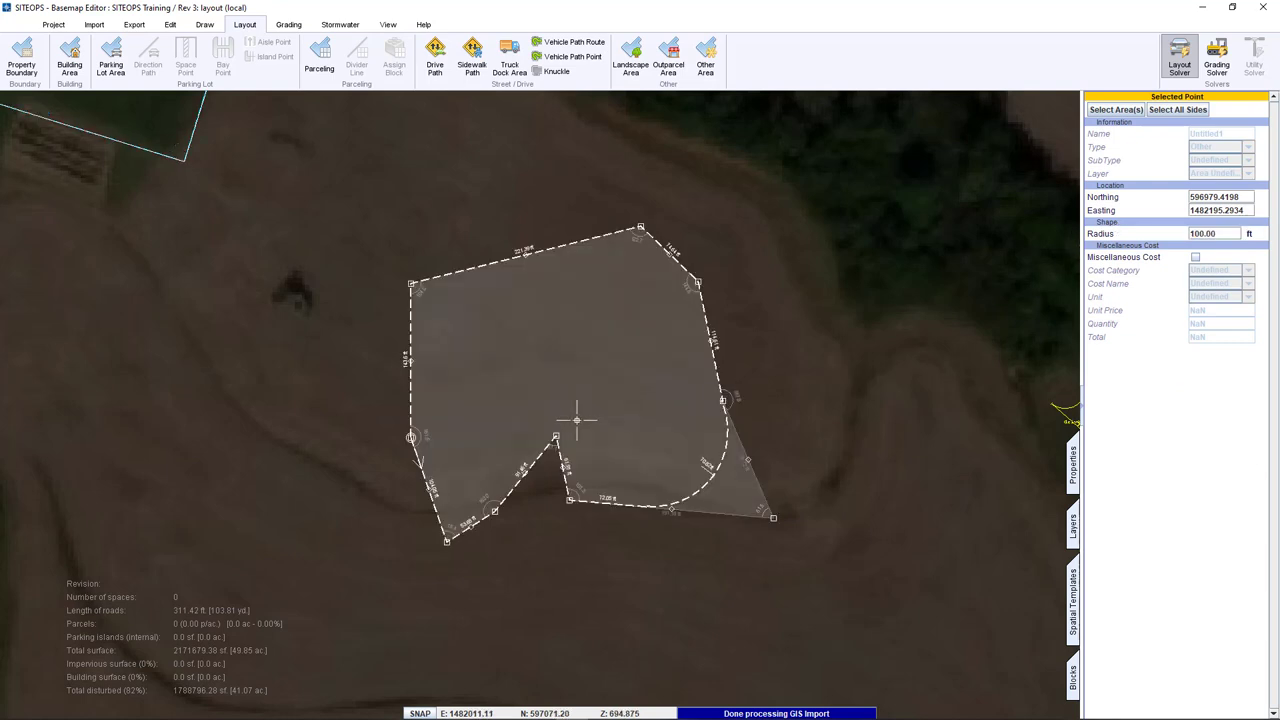
{"action": "left_click", "coordinate": [577, 419]}
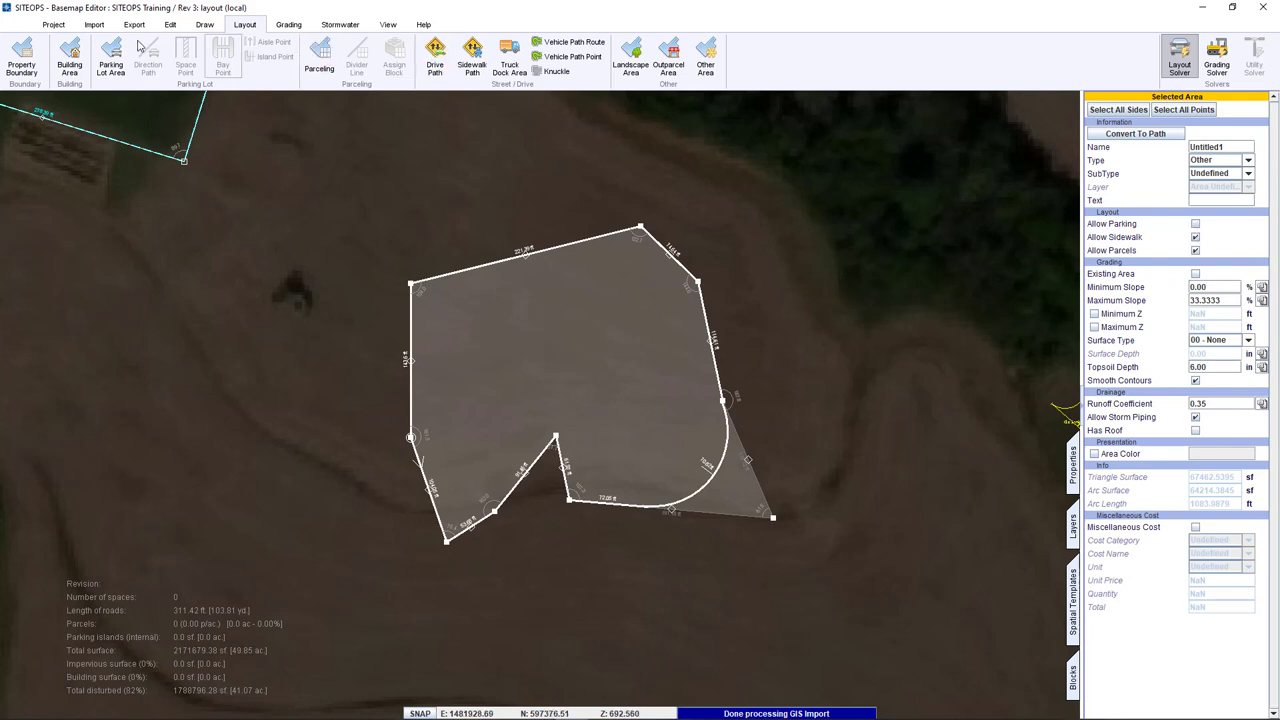
Draw a five-sided parking lot area overlapping the Other Area's northeast corner and delete it again.
{"action": "key", "text": "Escape"}
{"action": "left_click", "coordinate": [510, 193]}
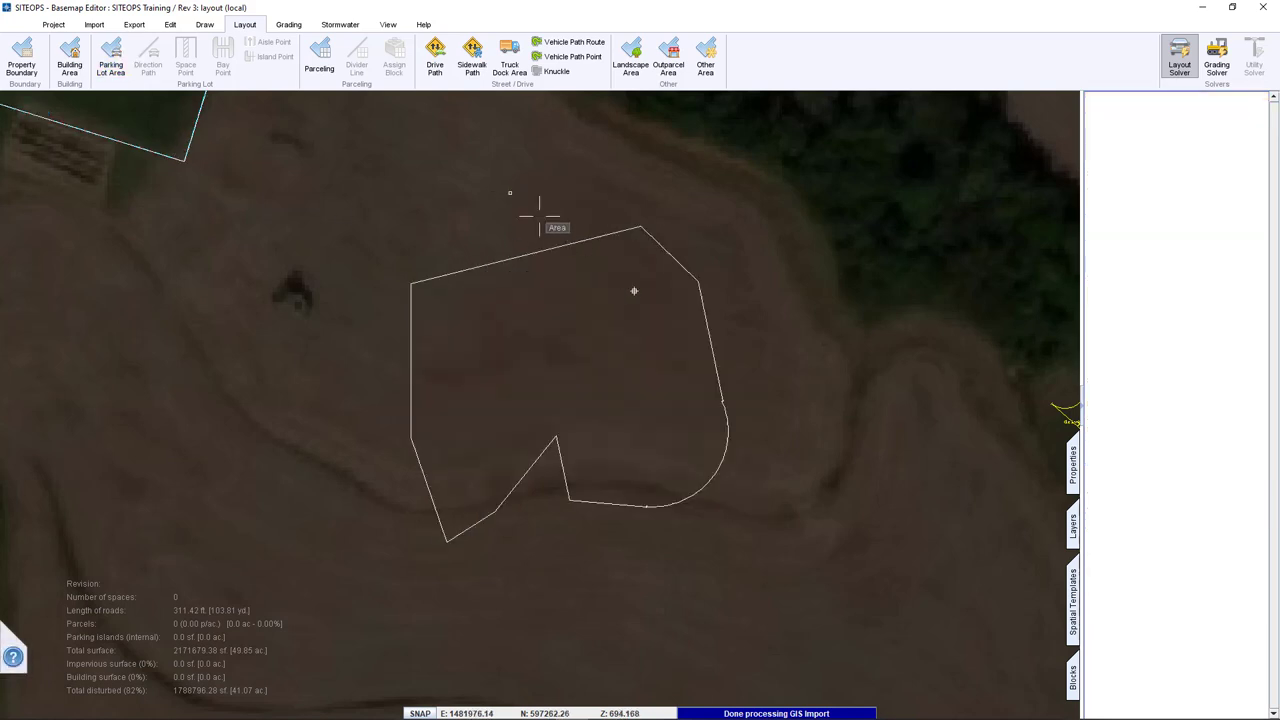
{"action": "left_click", "coordinate": [822, 319]}
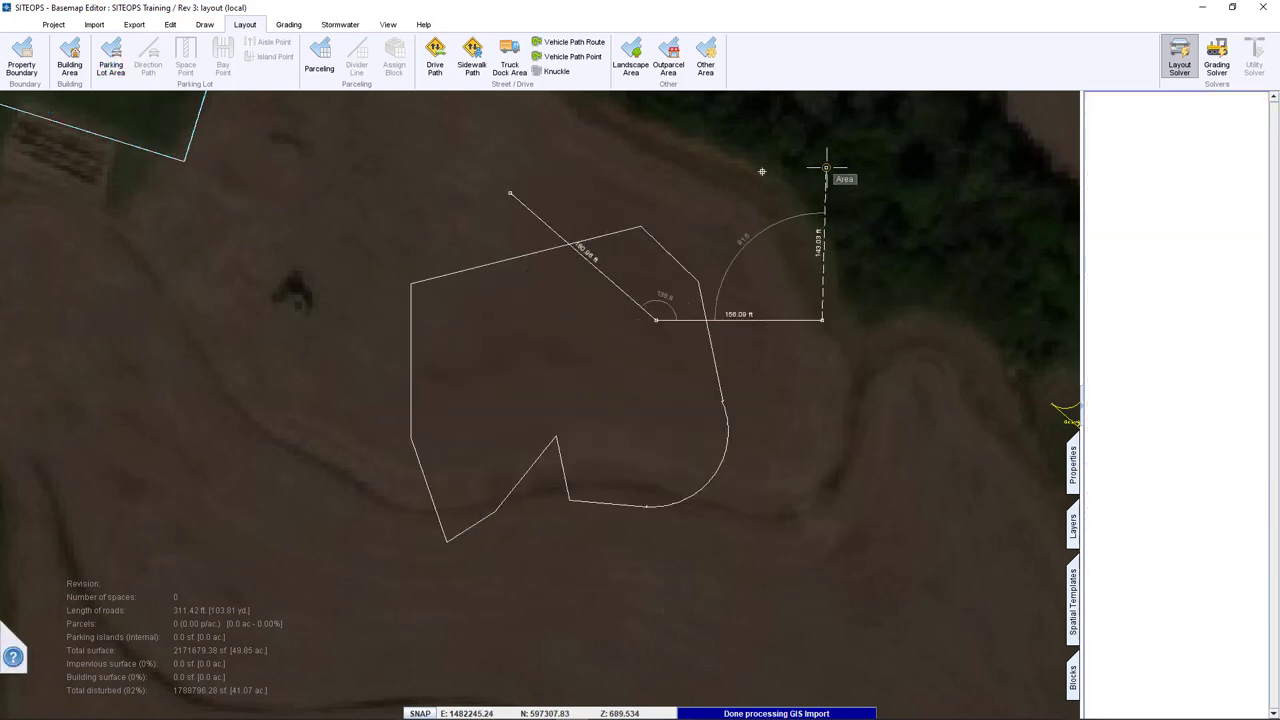
{"action": "left_click", "coordinate": [826, 167]}
{"action": "left_click", "coordinate": [645, 162]}
{"action": "left_click", "coordinate": [511, 193]}
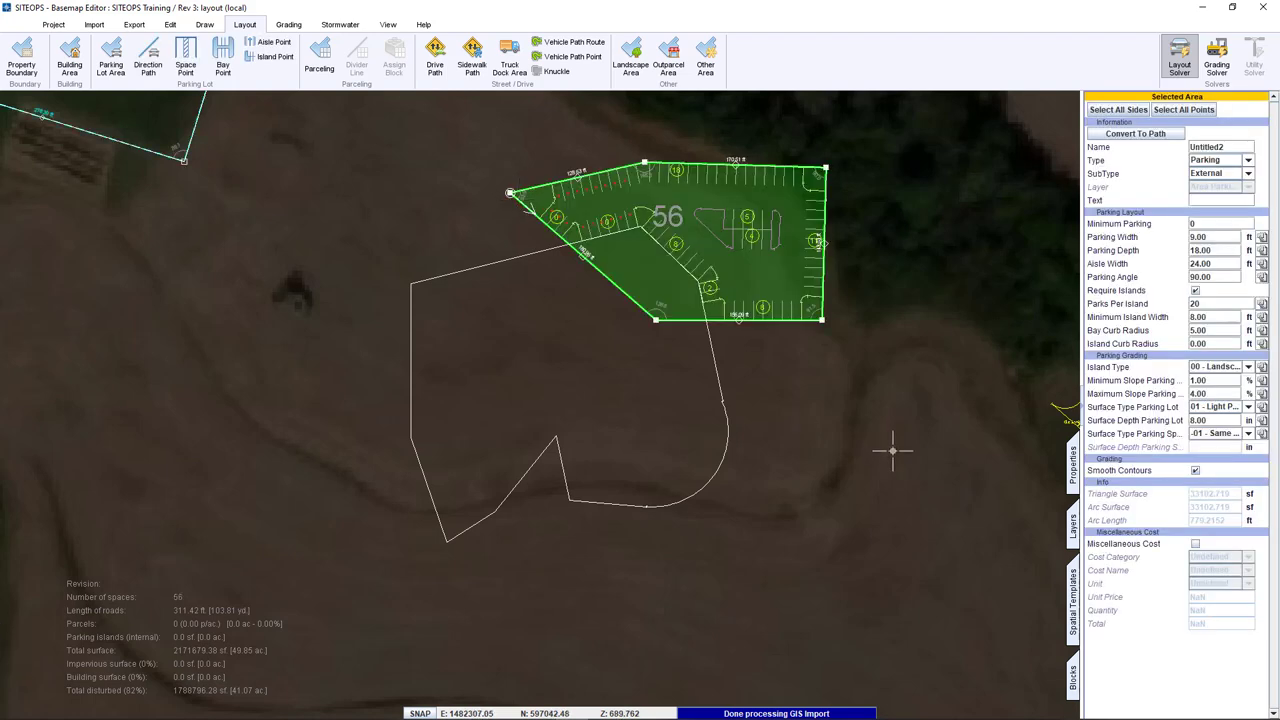
{"action": "key", "text": "Delete"}
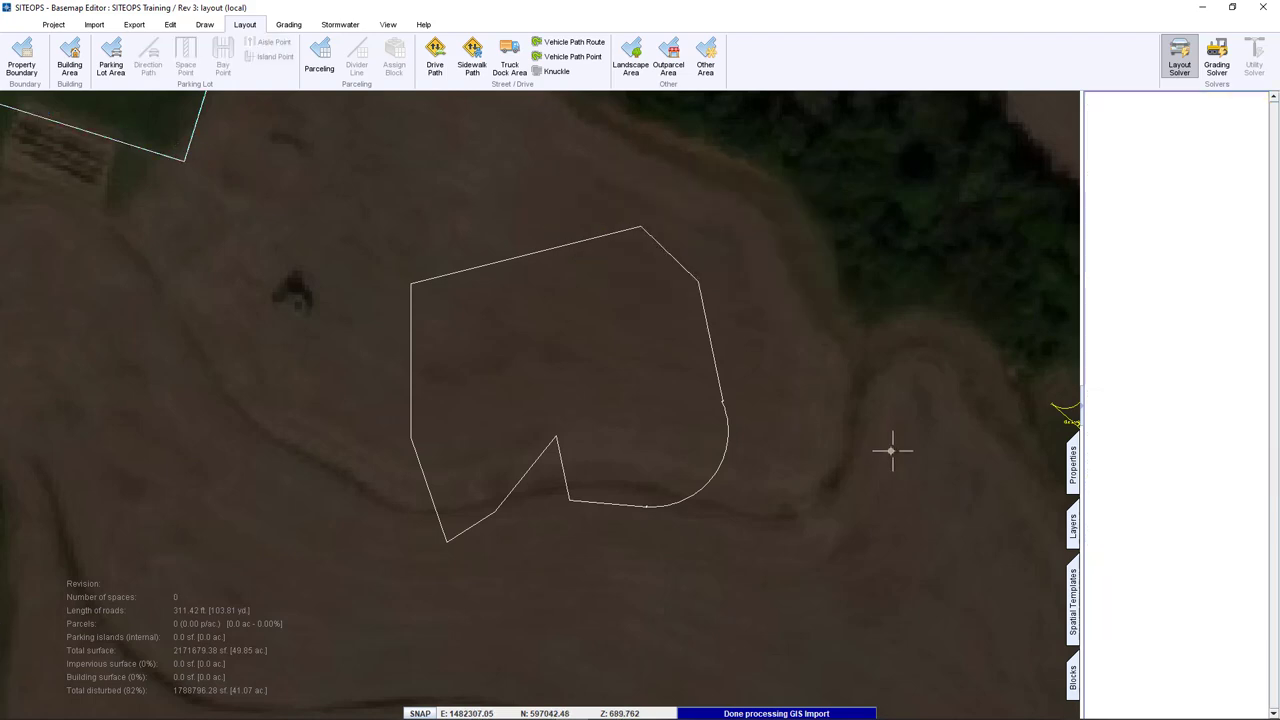
Select the Other Area and switch its Existing Area option on and back off.
{"action": "left_click", "coordinate": [709, 400]}
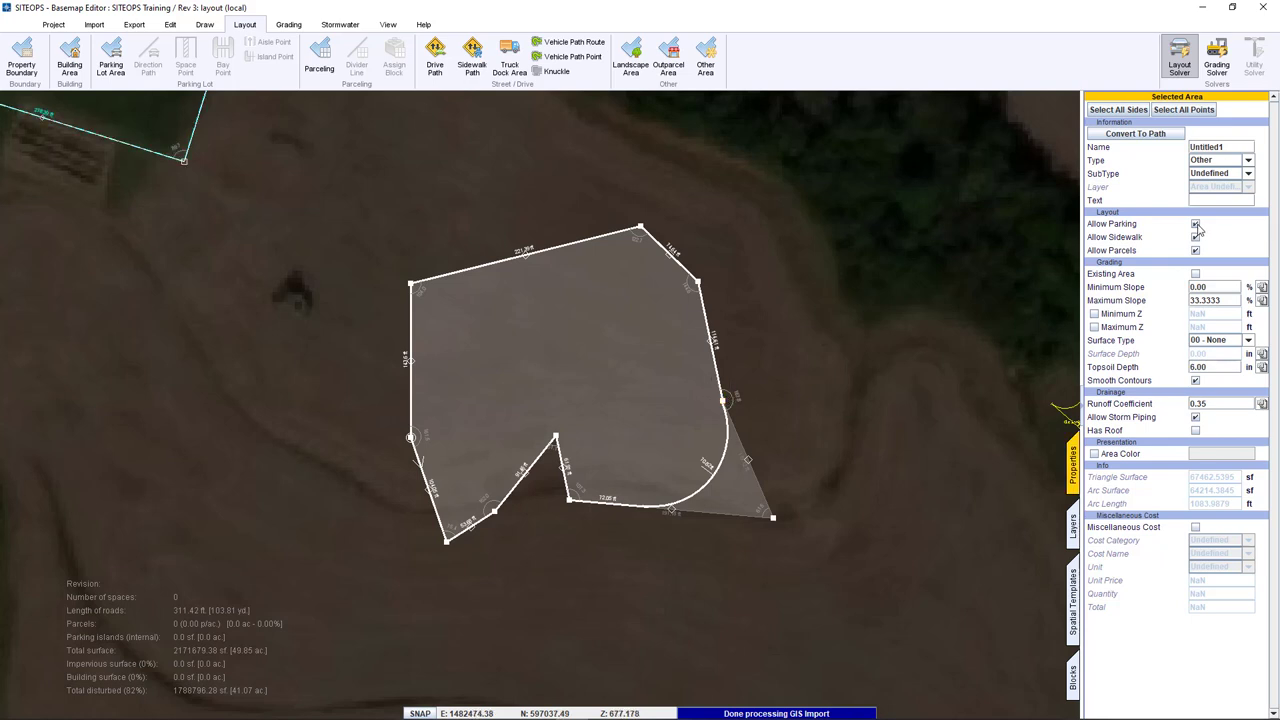
{"action": "left_click", "coordinate": [1195, 274]}
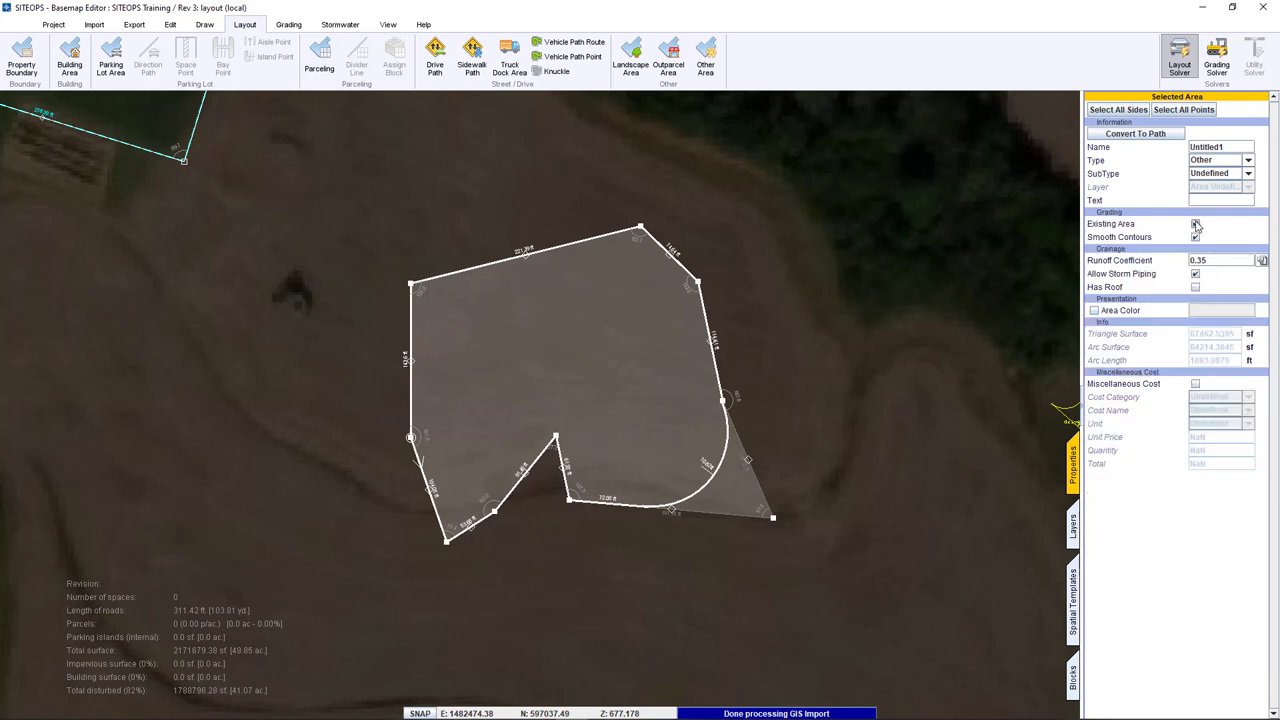
{"action": "left_click", "coordinate": [1195, 224]}
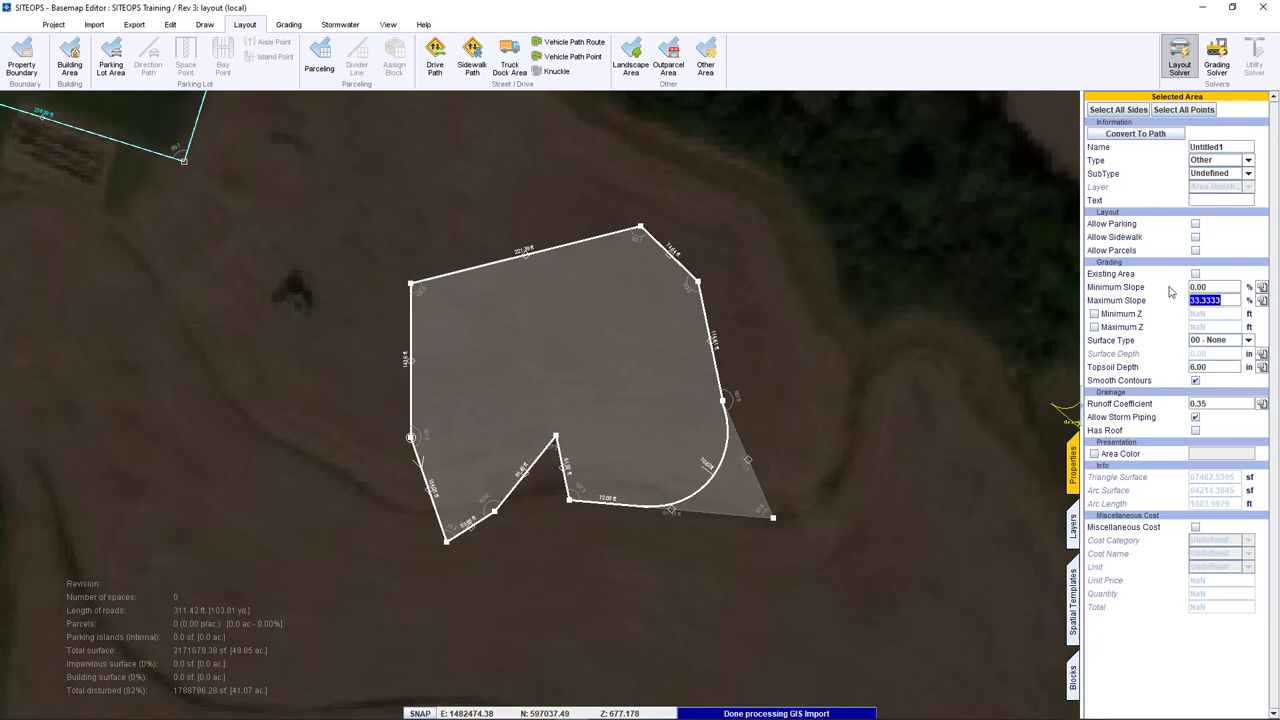
Set the Other Area's maximum slope to 0.01% and its surface type to 03 - Light Concrete.
{"action": "key", "text": "BackSpace"}
{"action": "type", "text": ".01"}
{"action": "key", "text": "Return"}
{"action": "left_click", "coordinate": [1235, 343]}
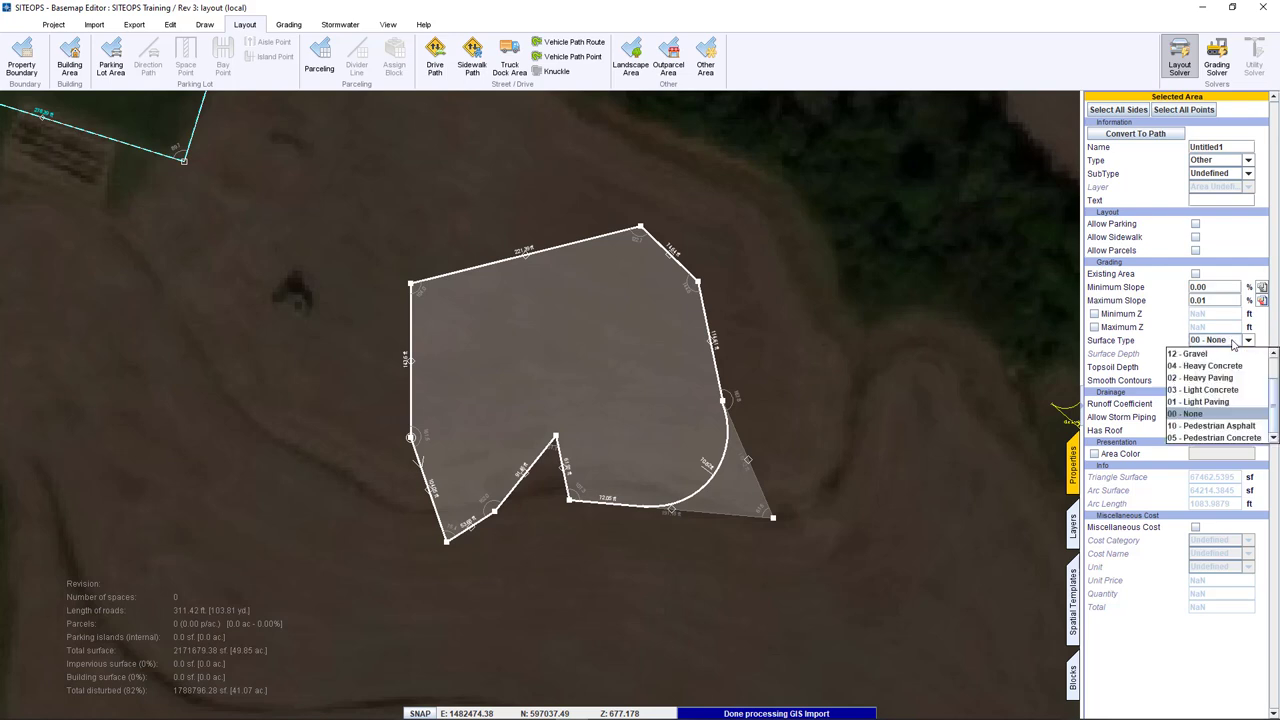
{"action": "left_click", "coordinate": [1193, 390]}
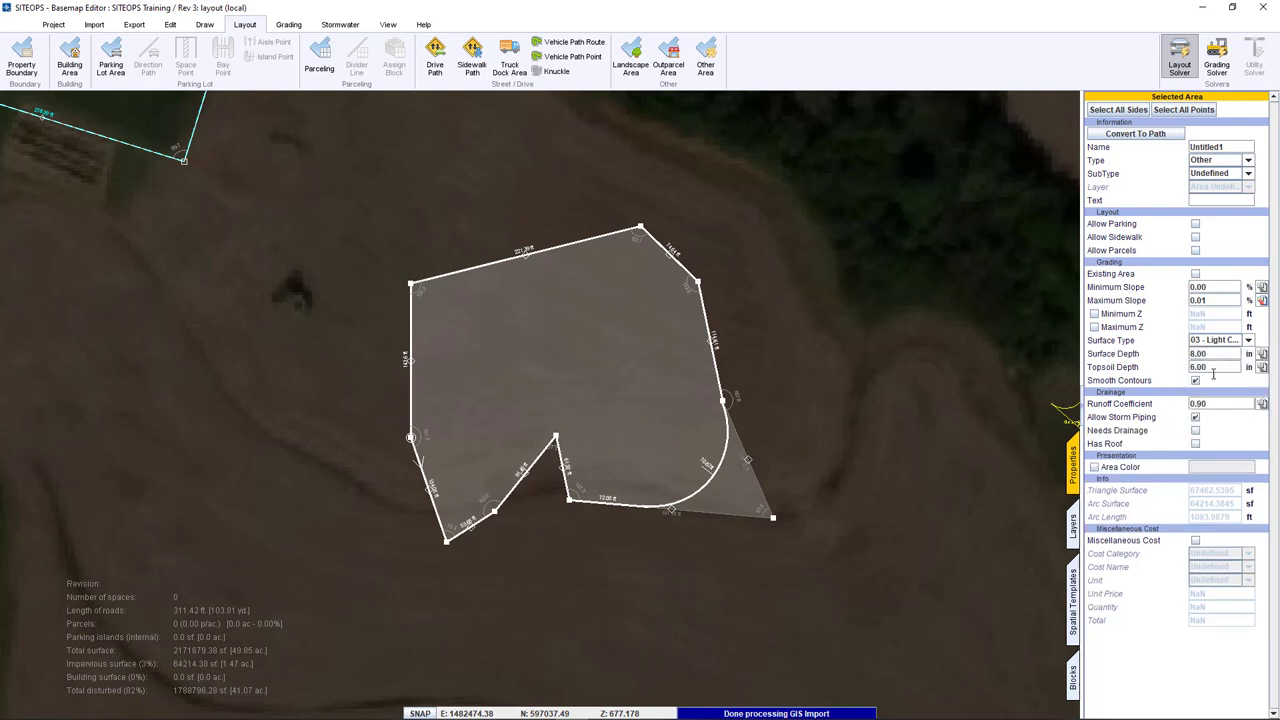
Open the site in the Landscape 3D Viewer at full size and examine the cut and fill around the concrete area.
{"action": "left_click", "coordinate": [1133, 471]}
{"action": "left_click", "coordinate": [1133, 472]}
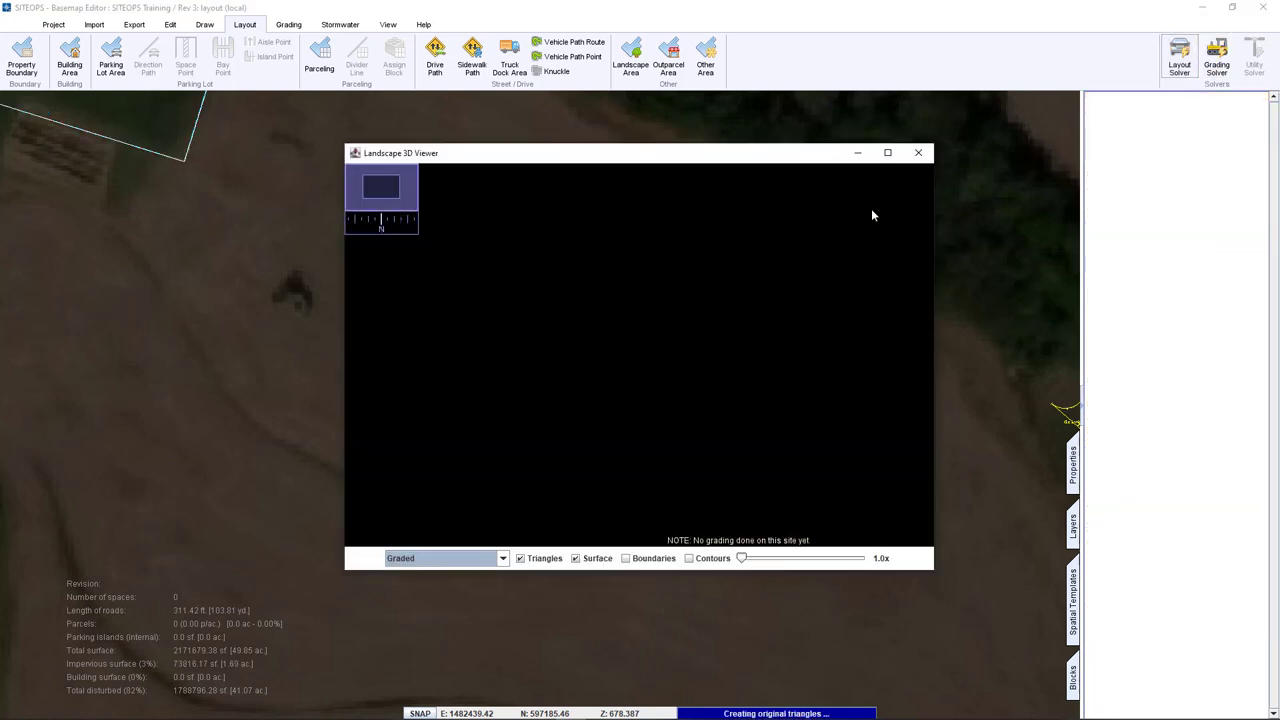
{"action": "left_click", "coordinate": [887, 152]}
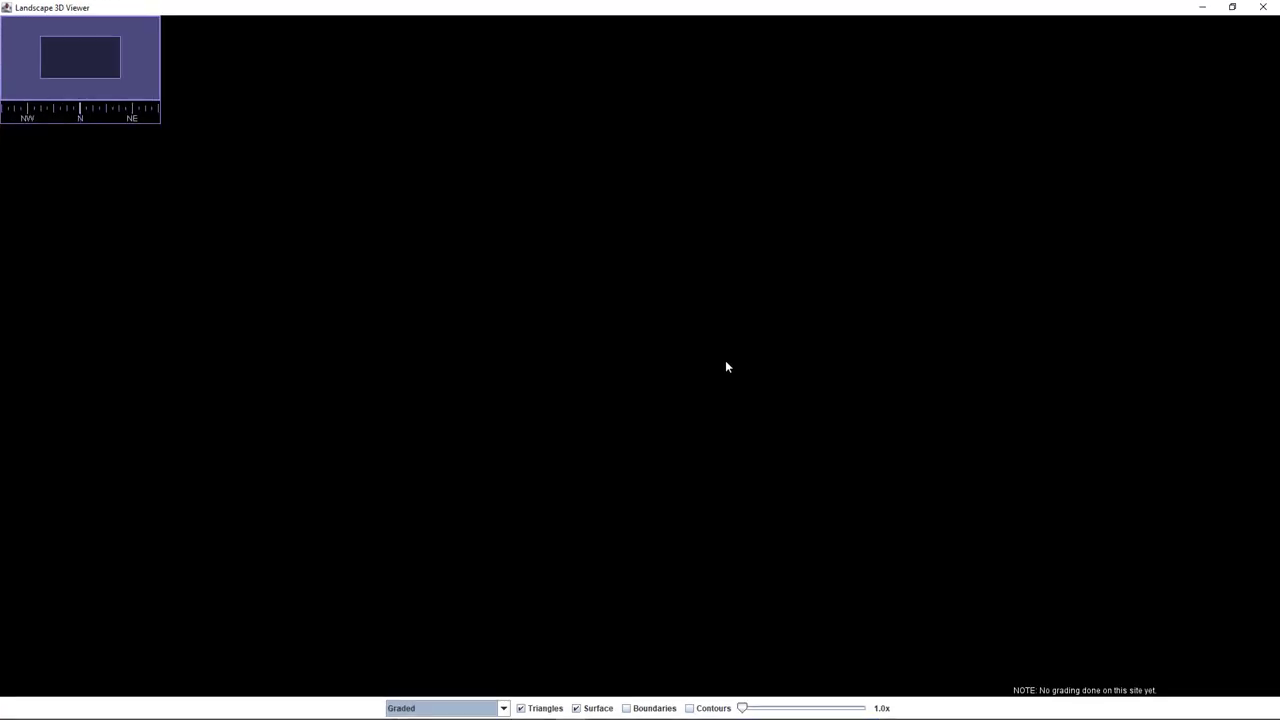
{"action": "scroll", "coordinate": [472, 259], "scroll_direction": "up", "scroll_amount": 5}
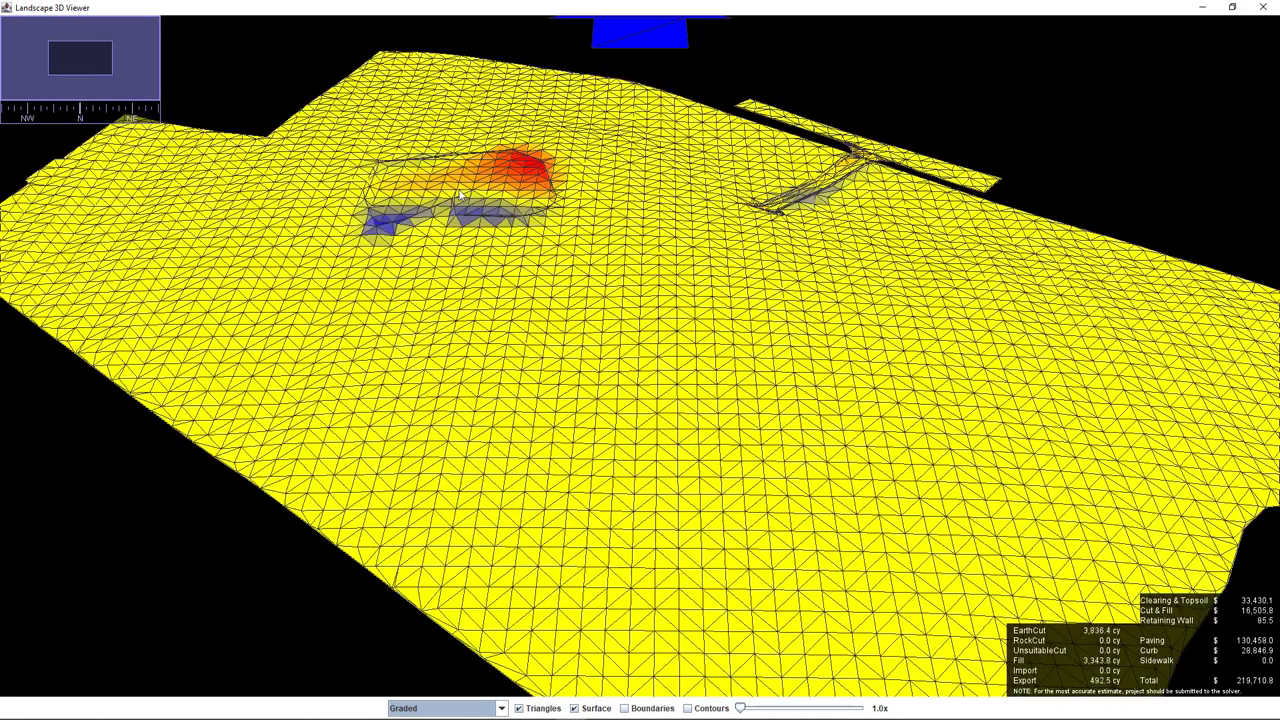
{"action": "scroll", "coordinate": [559, 357], "scroll_direction": "up", "scroll_amount": 5}
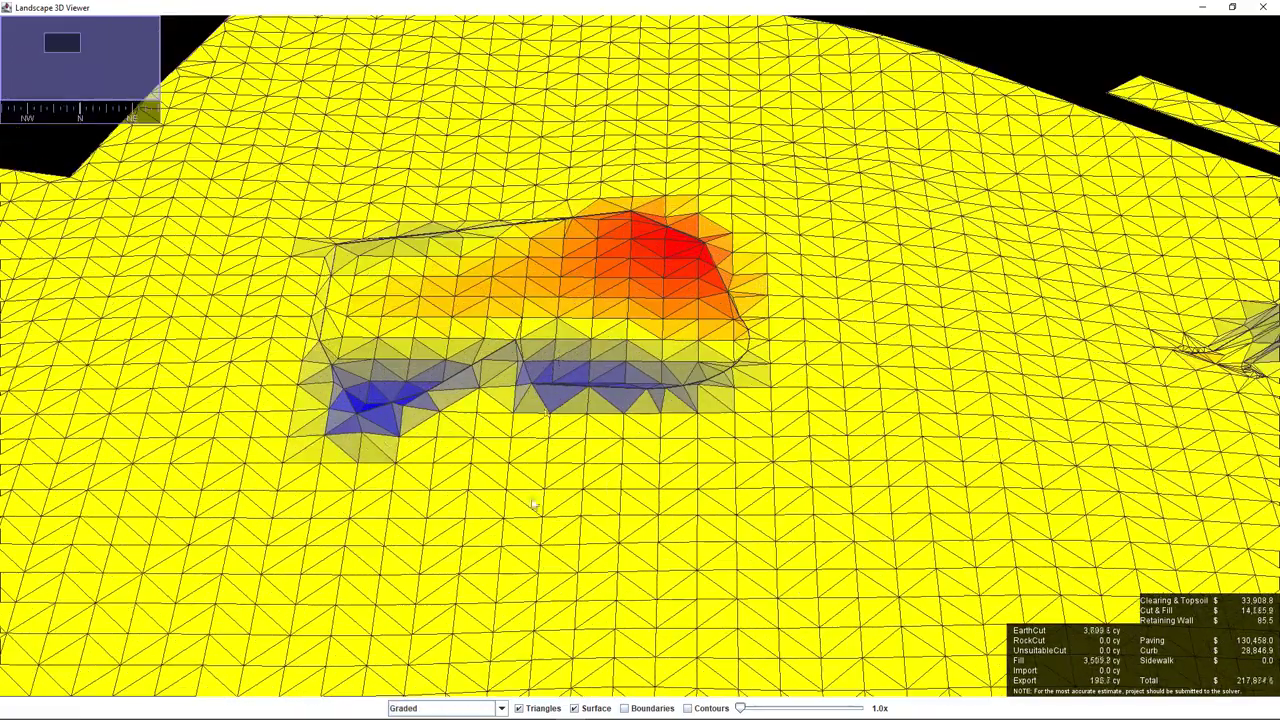
Replace the triangle display with boundaries and contours, inspect the graded concrete area in 3D and close the viewer.
{"action": "left_click", "coordinate": [519, 708]}
{"action": "left_click", "coordinate": [624, 708]}
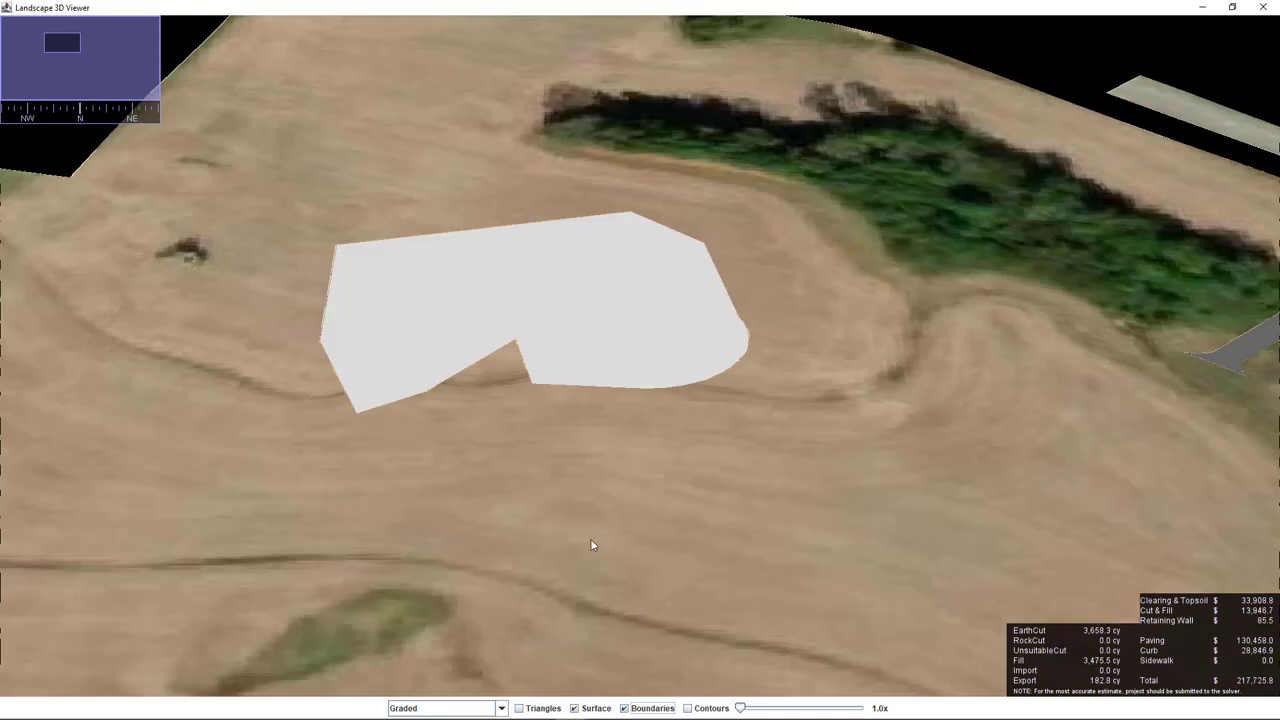
{"action": "left_click_drag", "start_coordinate": [594, 536], "coordinate": [689, 640]}
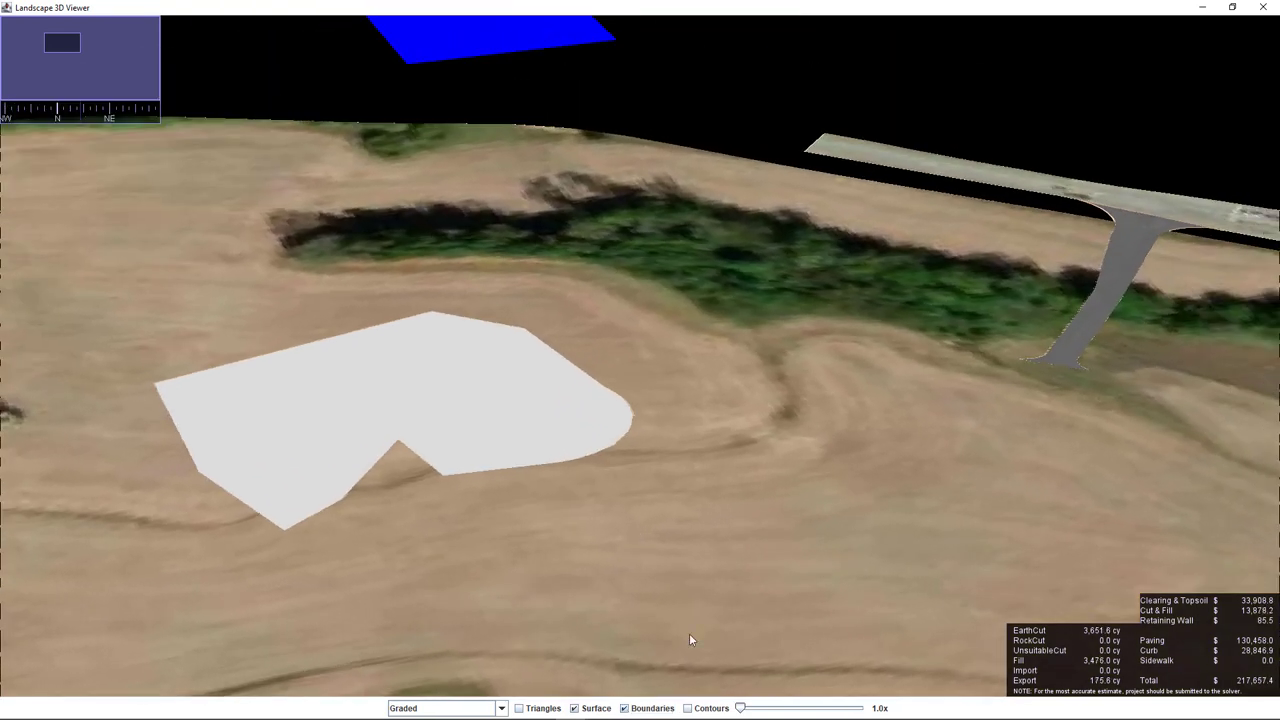
{"action": "left_click", "coordinate": [688, 708]}
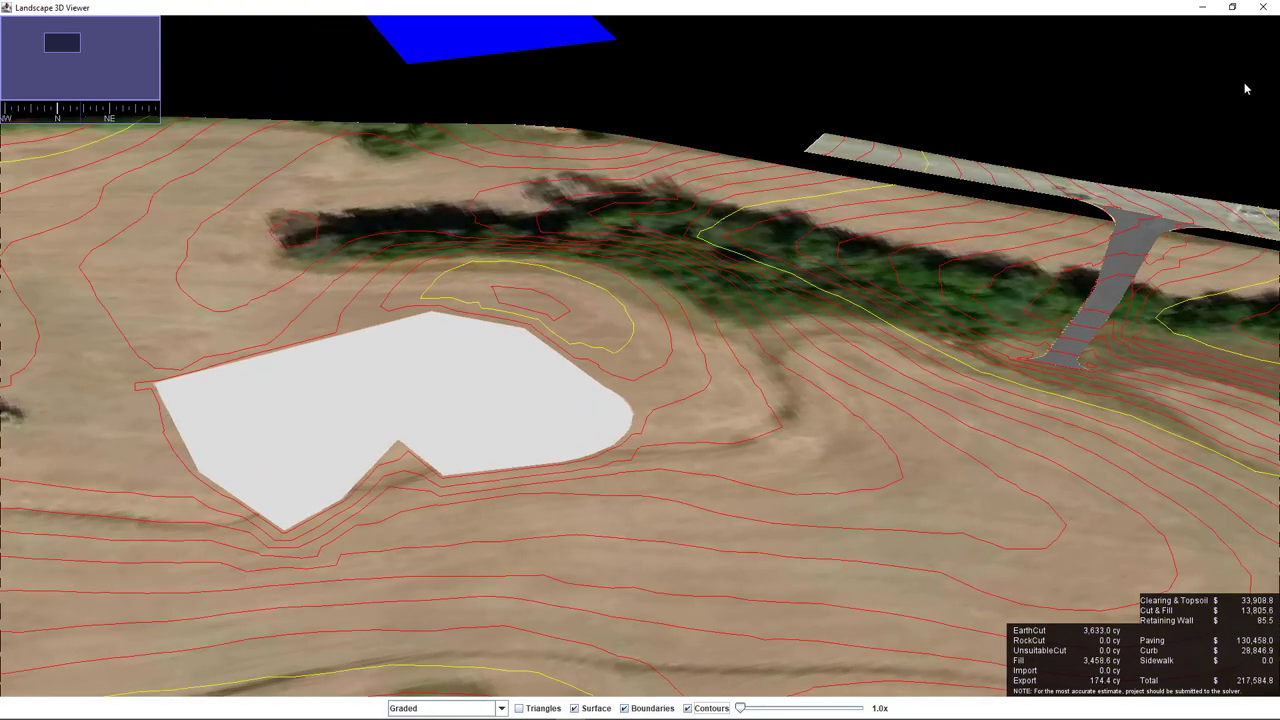
{"action": "left_click", "coordinate": [1263, 7]}
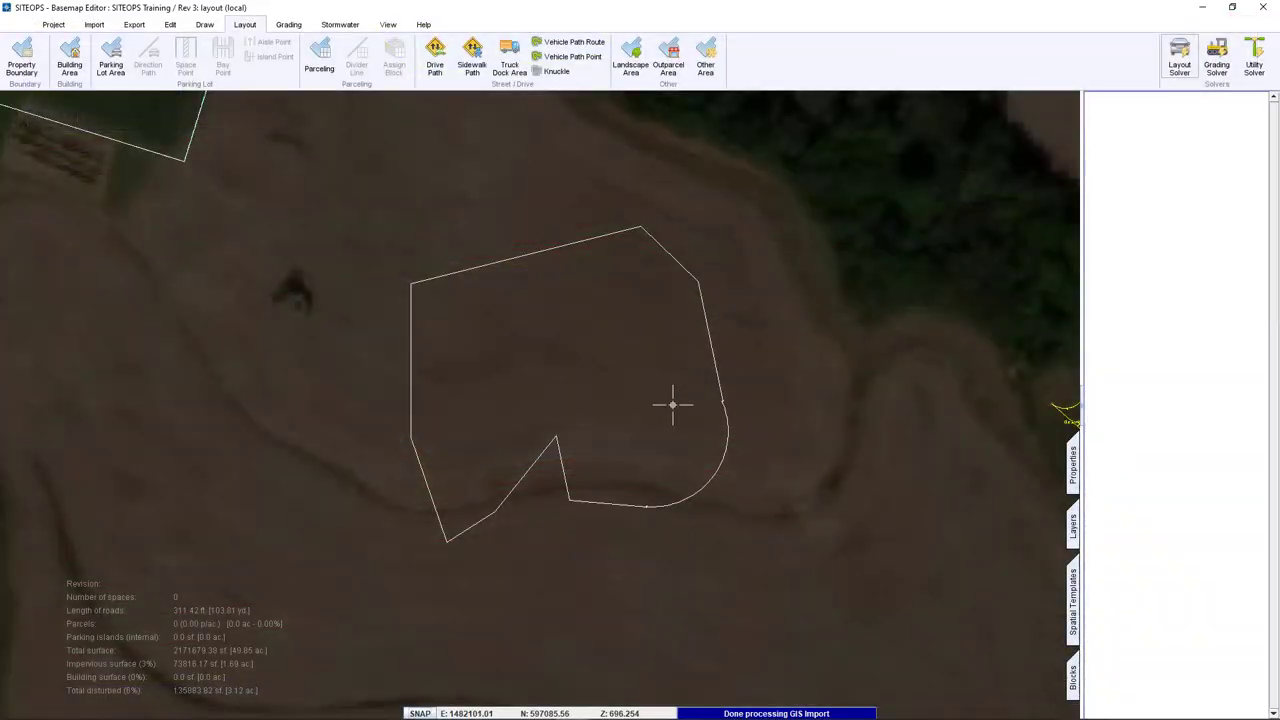
Delete the concrete Other Area and the entrance driveway from the layout.
{"action": "left_click", "coordinate": [688, 316]}
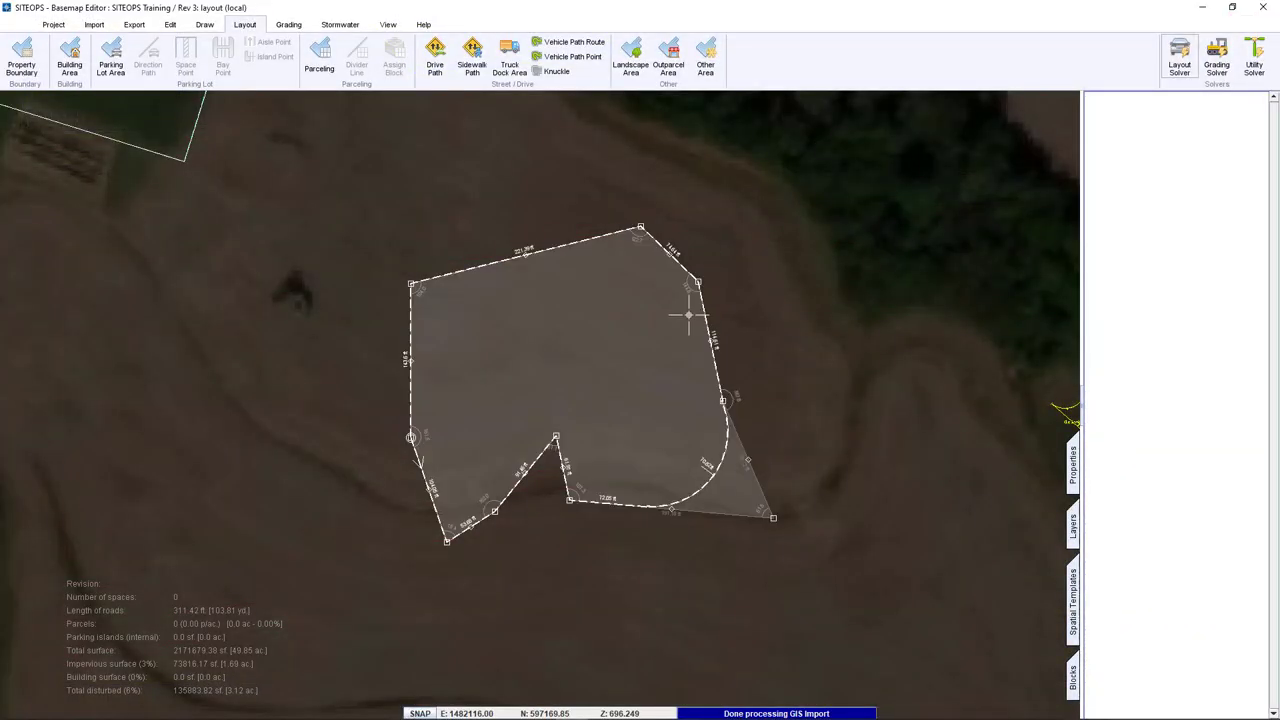
{"action": "key", "text": "Delete"}
{"action": "scroll", "coordinate": [688, 316], "scroll_direction": "down", "scroll_amount": 5}
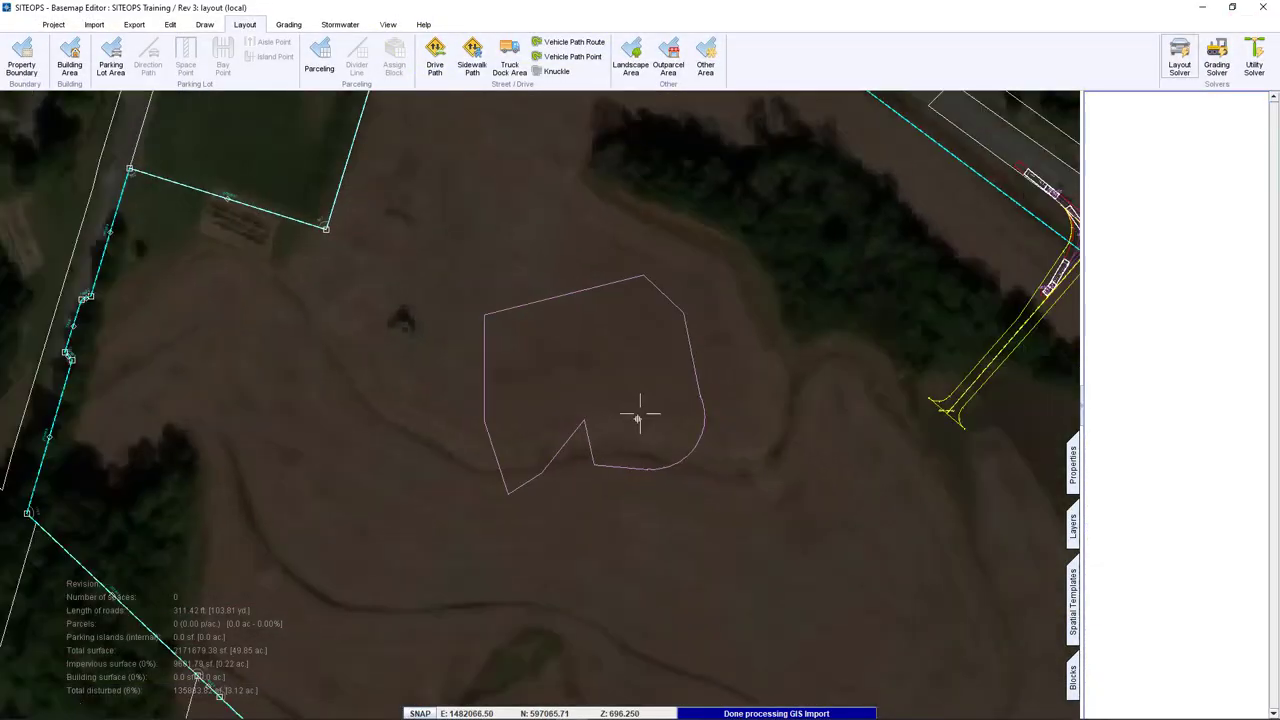
{"action": "left_click", "coordinate": [852, 372]}
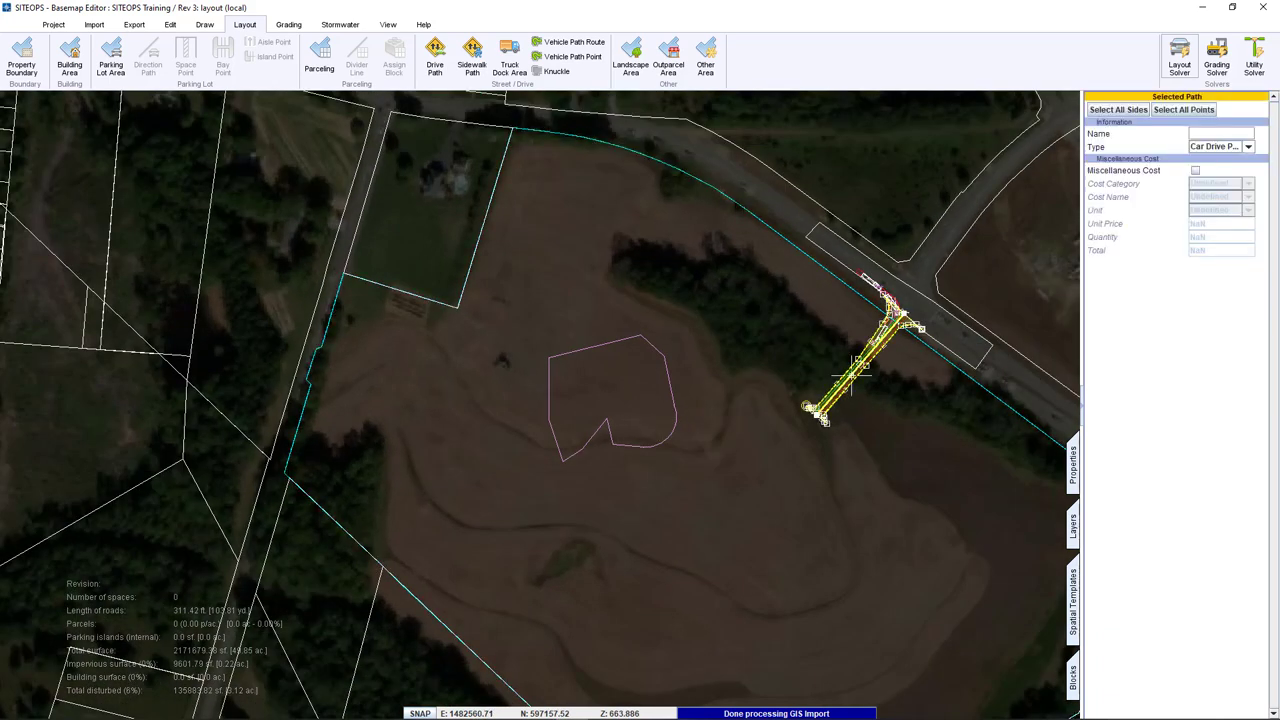
{"action": "key", "text": "Delete"}
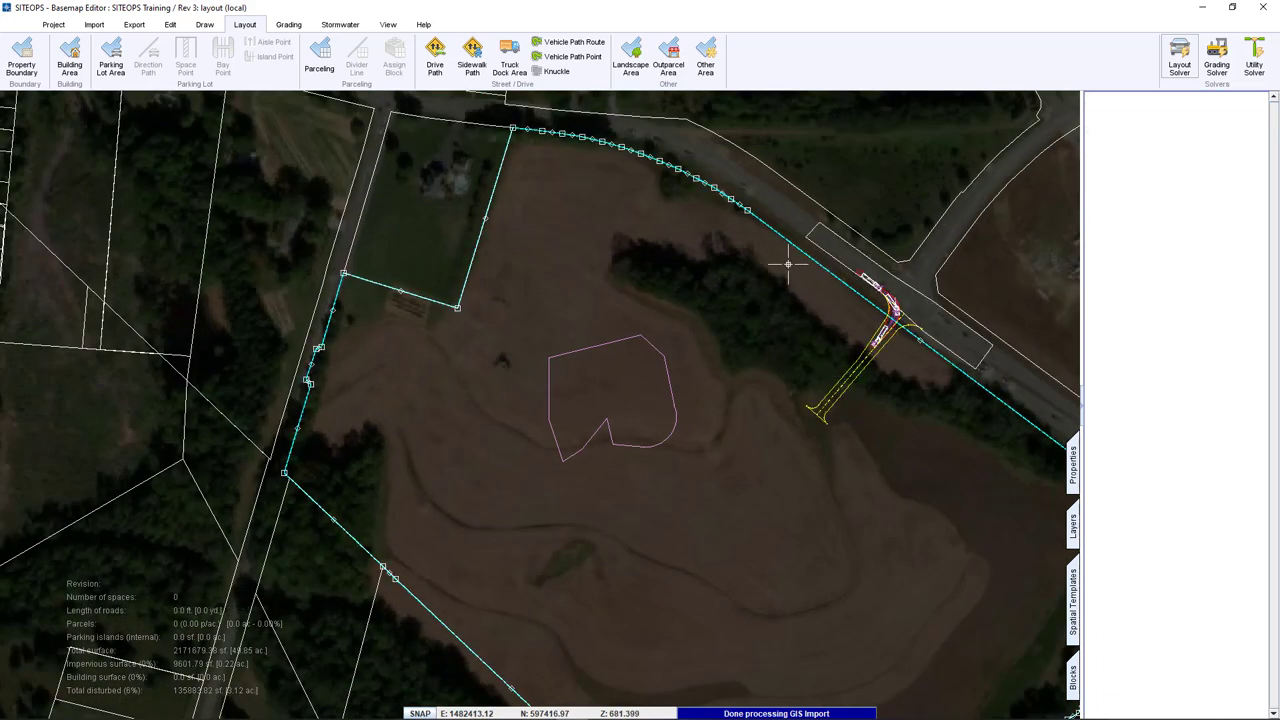
Select all objects around the road entrance, delete the vehicles with their path, and rerun the layout solver.
{"action": "right_click_drag", "start_coordinate": [788, 265], "coordinate": [930, 429]}
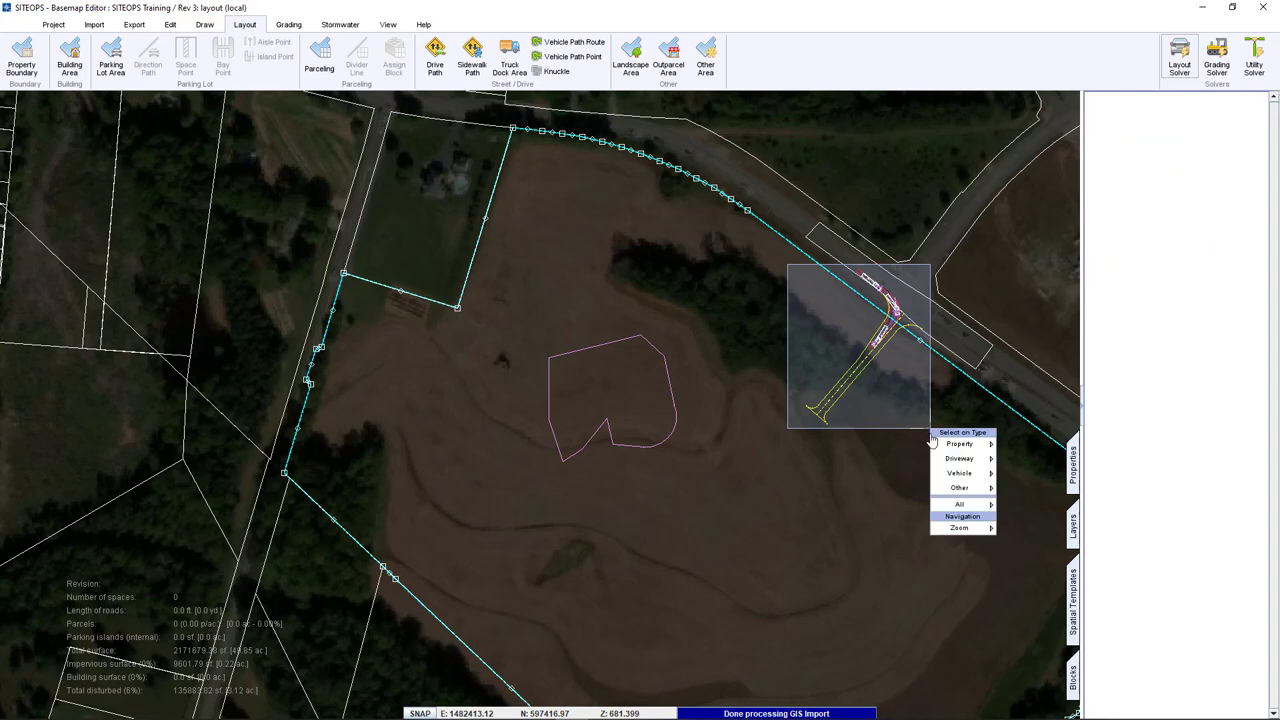
{"action": "mouse_move", "coordinate": [958, 504]}
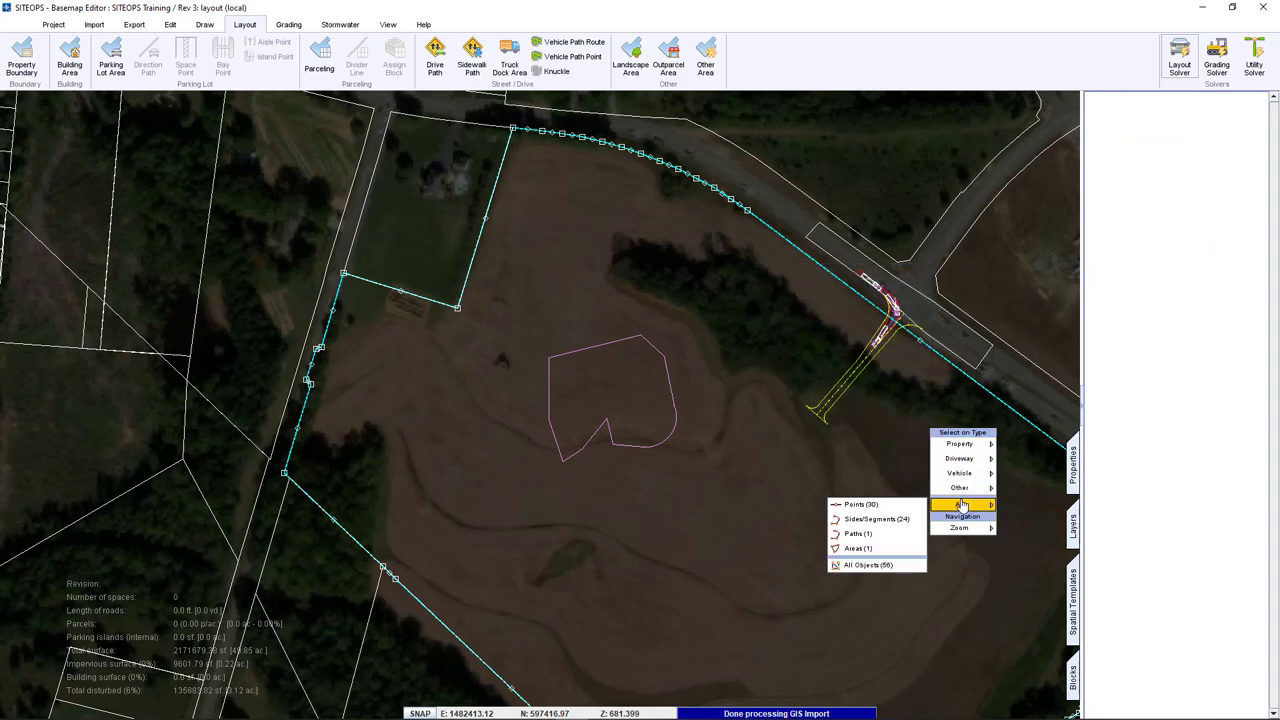
{"action": "left_click", "coordinate": [870, 566]}
{"action": "left_click", "coordinate": [794, 469]}
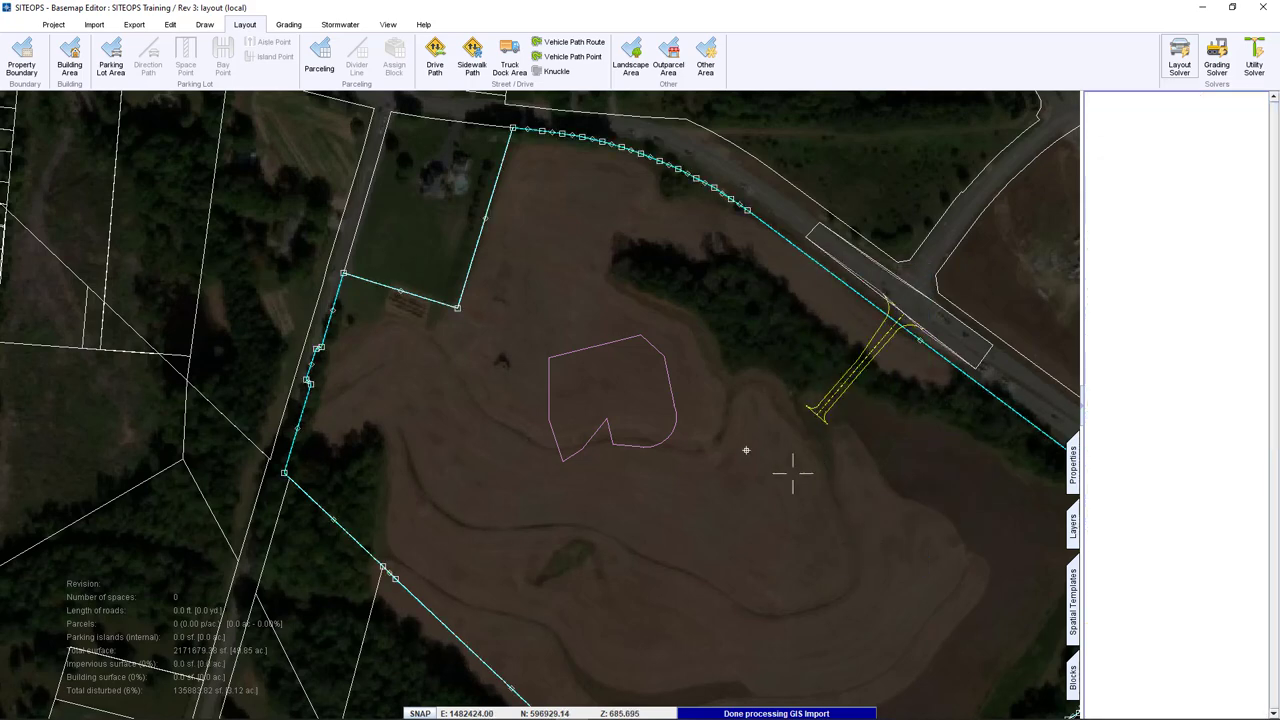
{"action": "left_click", "coordinate": [1165, 62]}
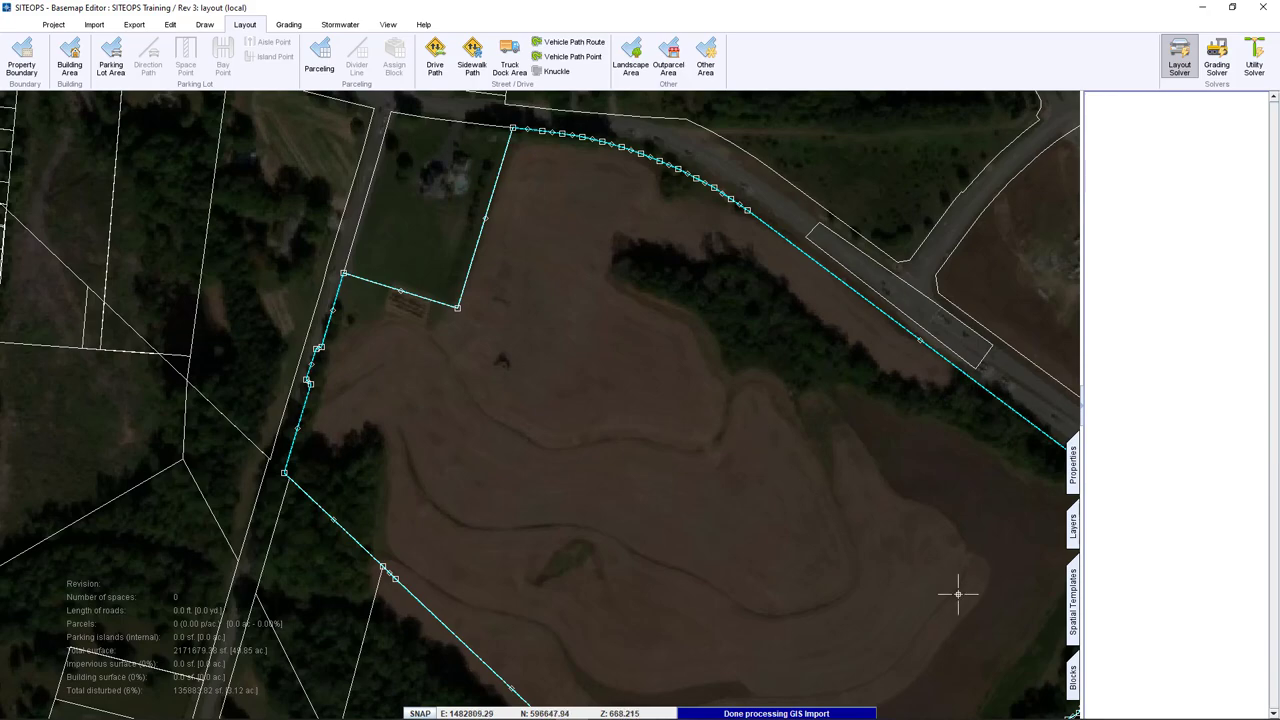
{"action": "key", "text": "Escape"}
{"action": "scroll", "coordinate": [650, 360], "scroll_direction": "down", "scroll_amount": 2}
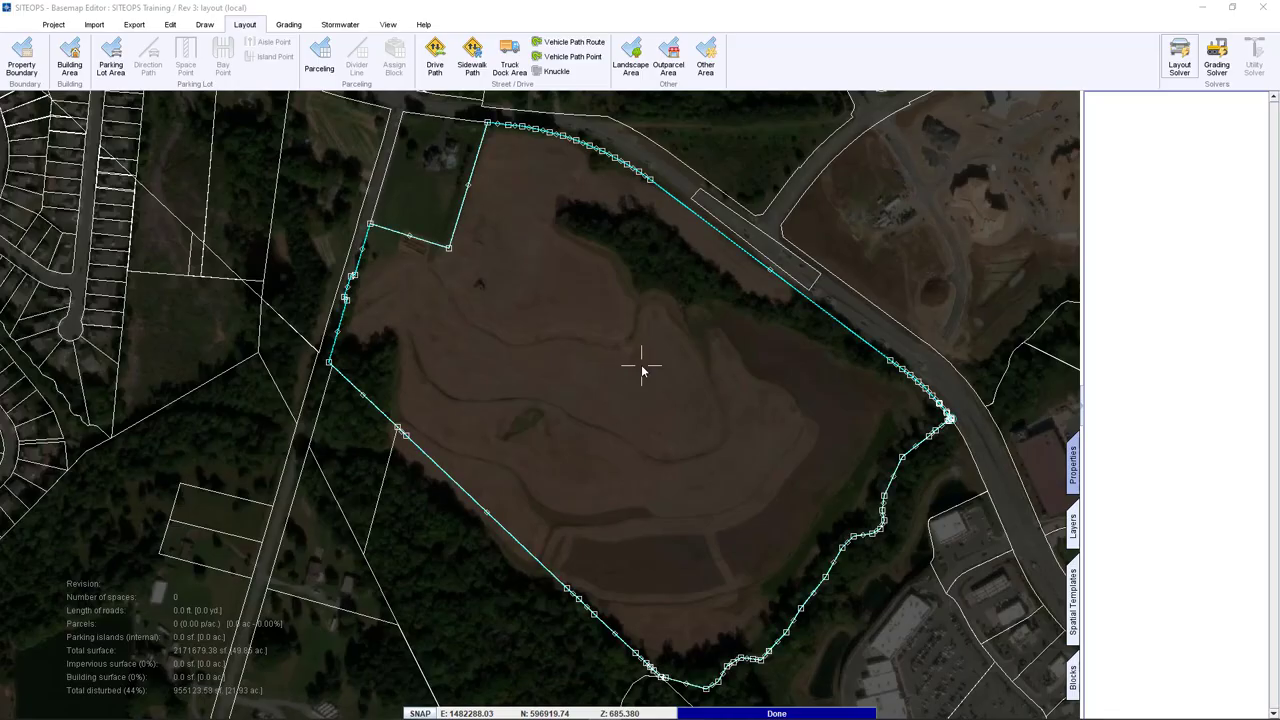
{"action": "left_click", "coordinate": [570, 142]}
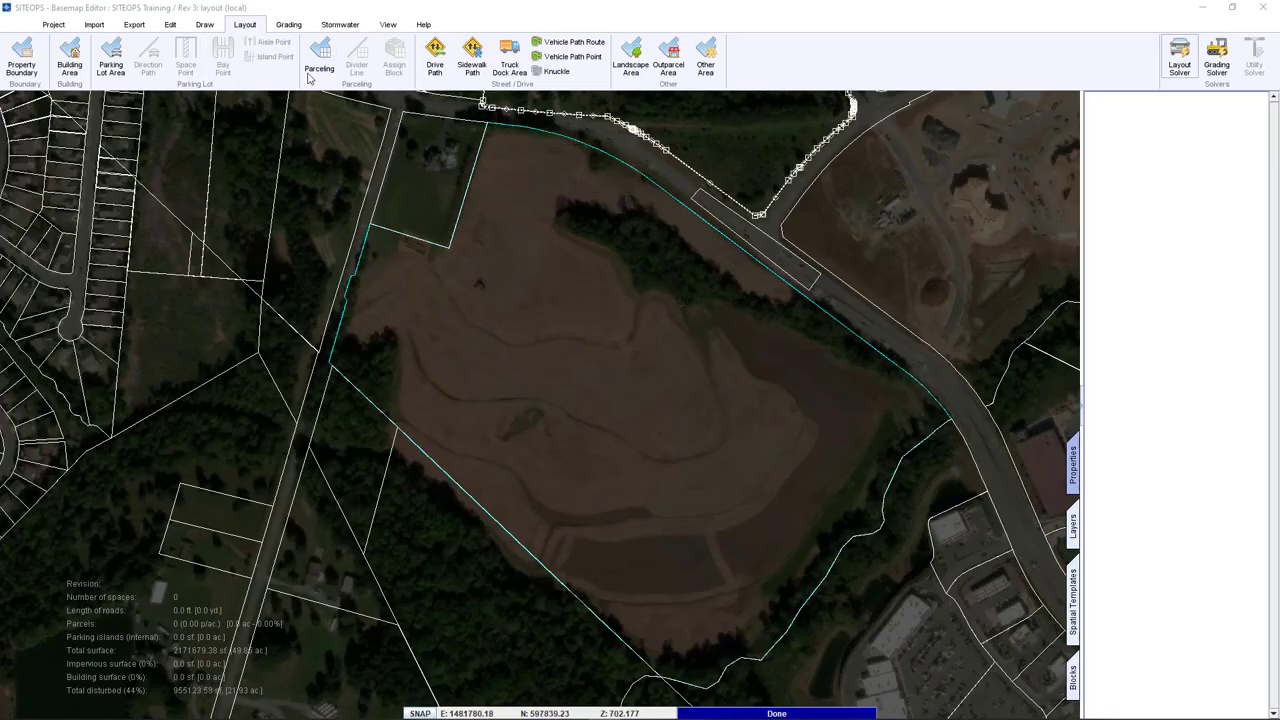
{"action": "left_click", "coordinate": [712, 86]}
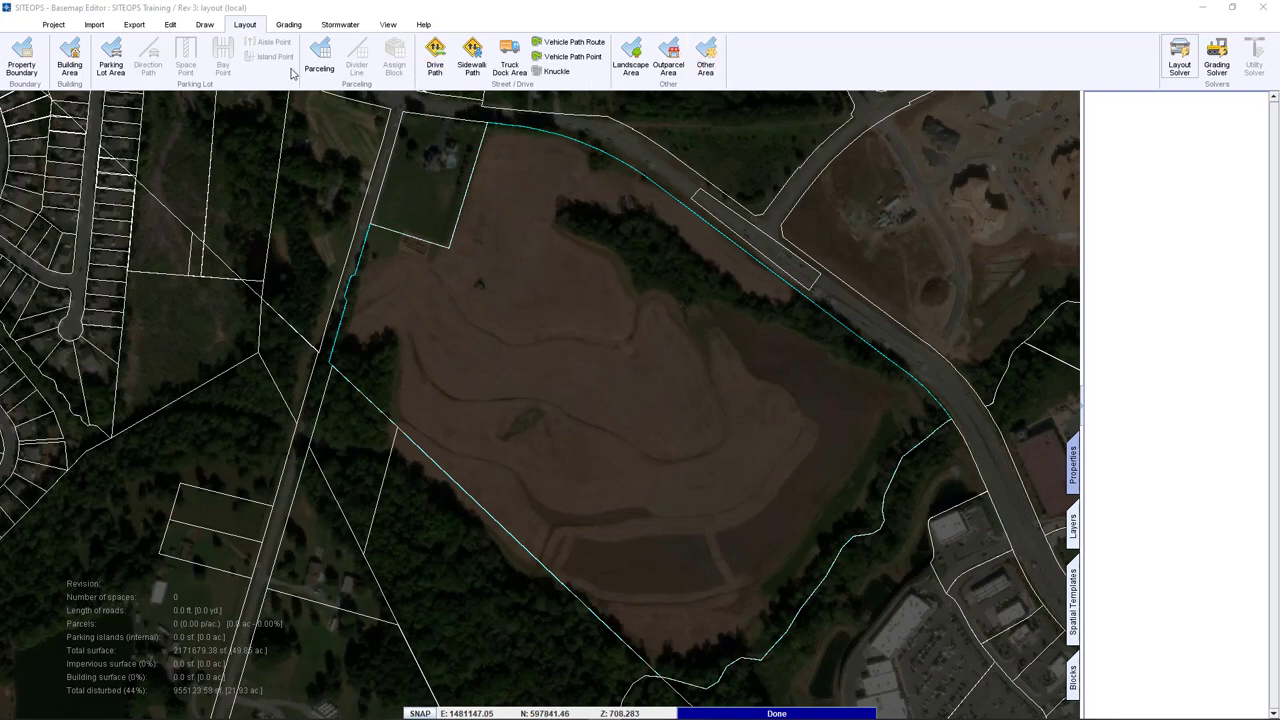
{"action": "left_click", "coordinate": [288, 24]}
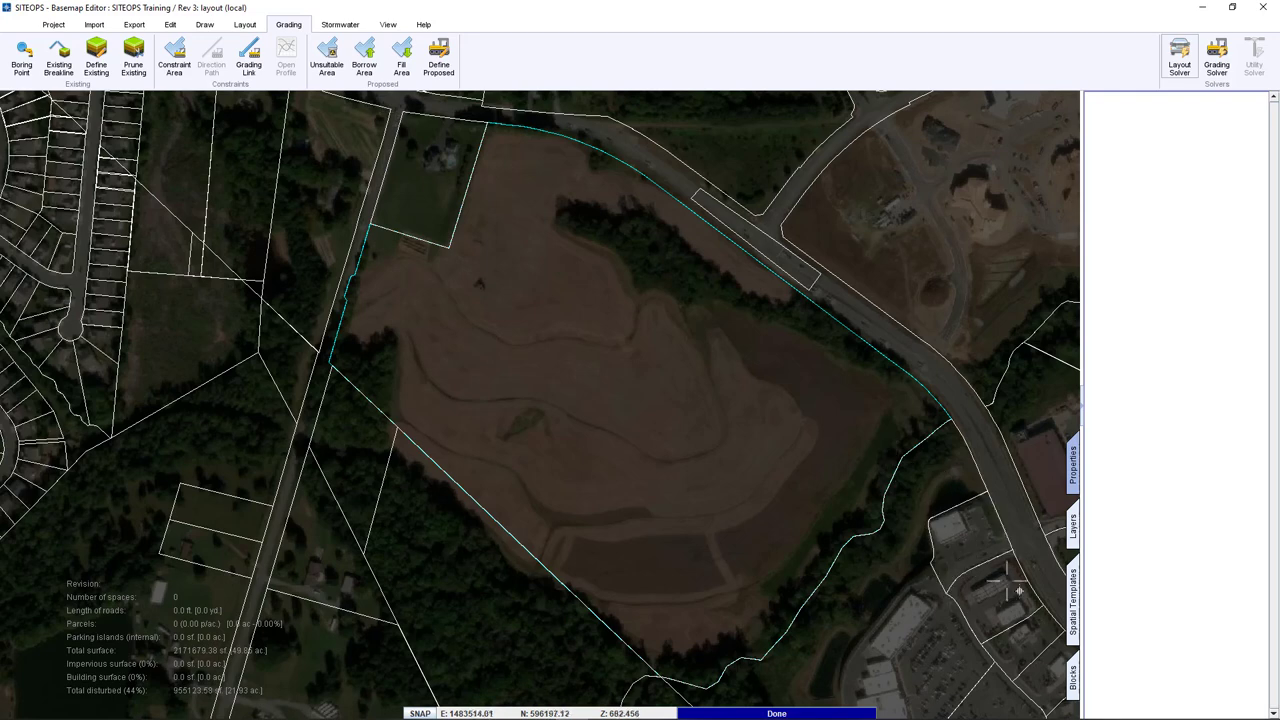
Place the 357k Cross Dock spatial template in the middle of the site and rotate it clockwise until its long sides parallel the northeast boundary.
{"action": "left_click", "coordinate": [1073, 600]}
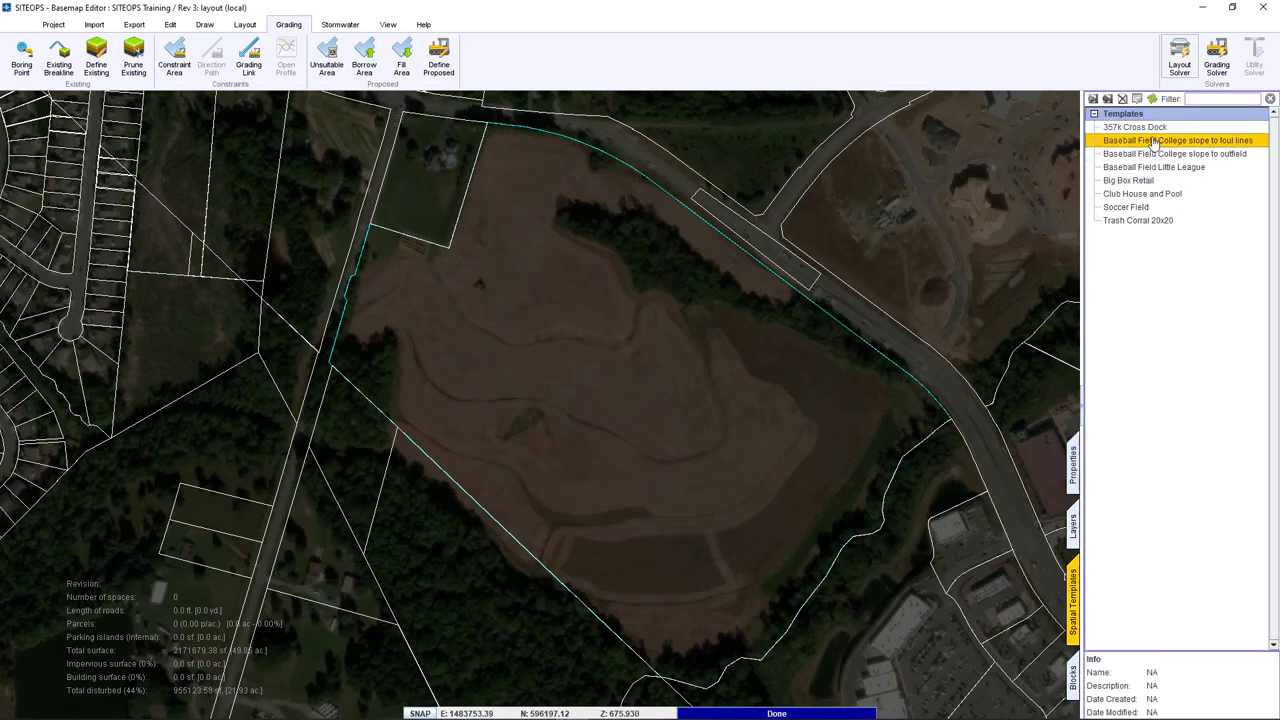
{"action": "left_click_drag", "start_coordinate": [1148, 136], "coordinate": [636, 381]}
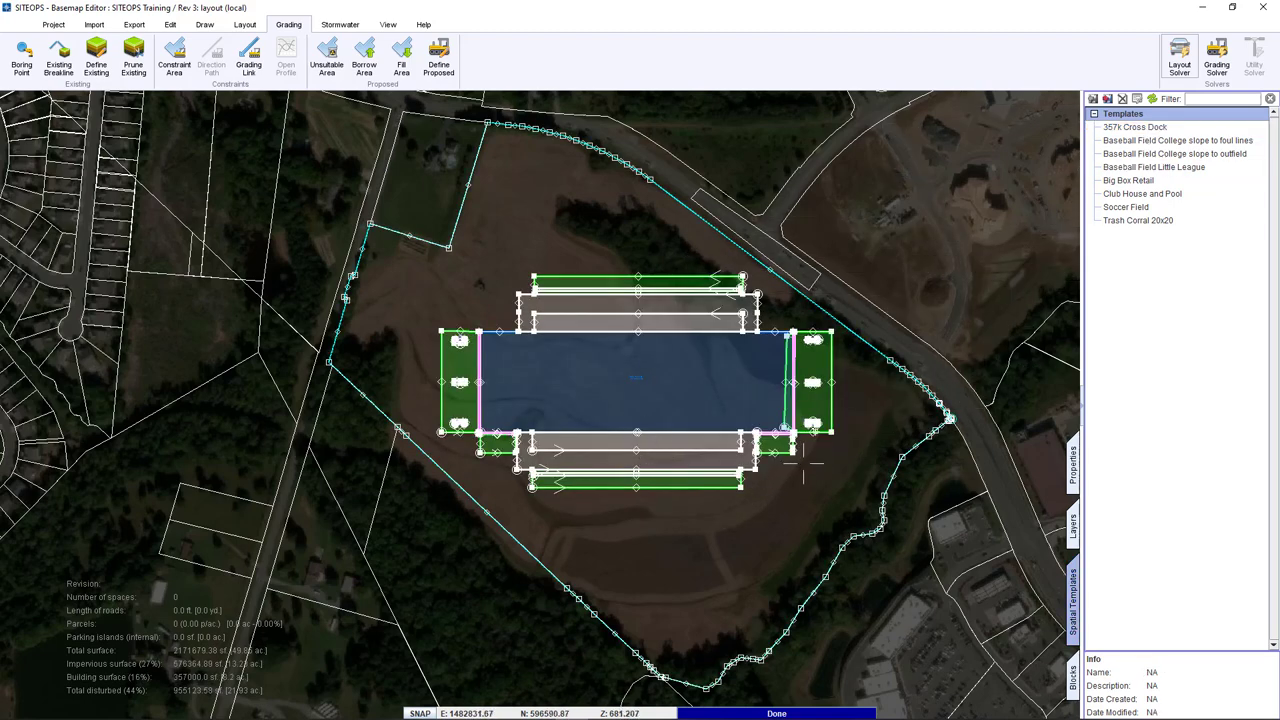
{"action": "right_click", "coordinate": [642, 381]}
{"action": "left_click", "coordinate": [670, 132]}
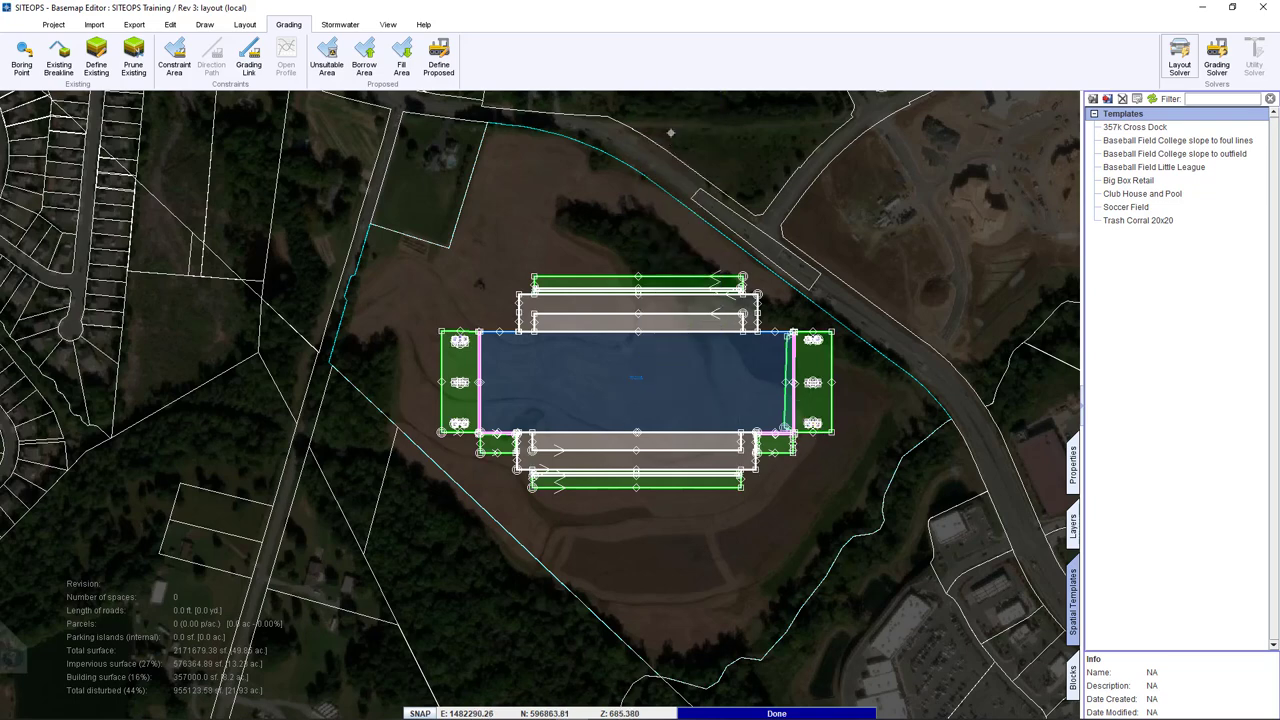
{"action": "left_click", "coordinate": [757, 378]}
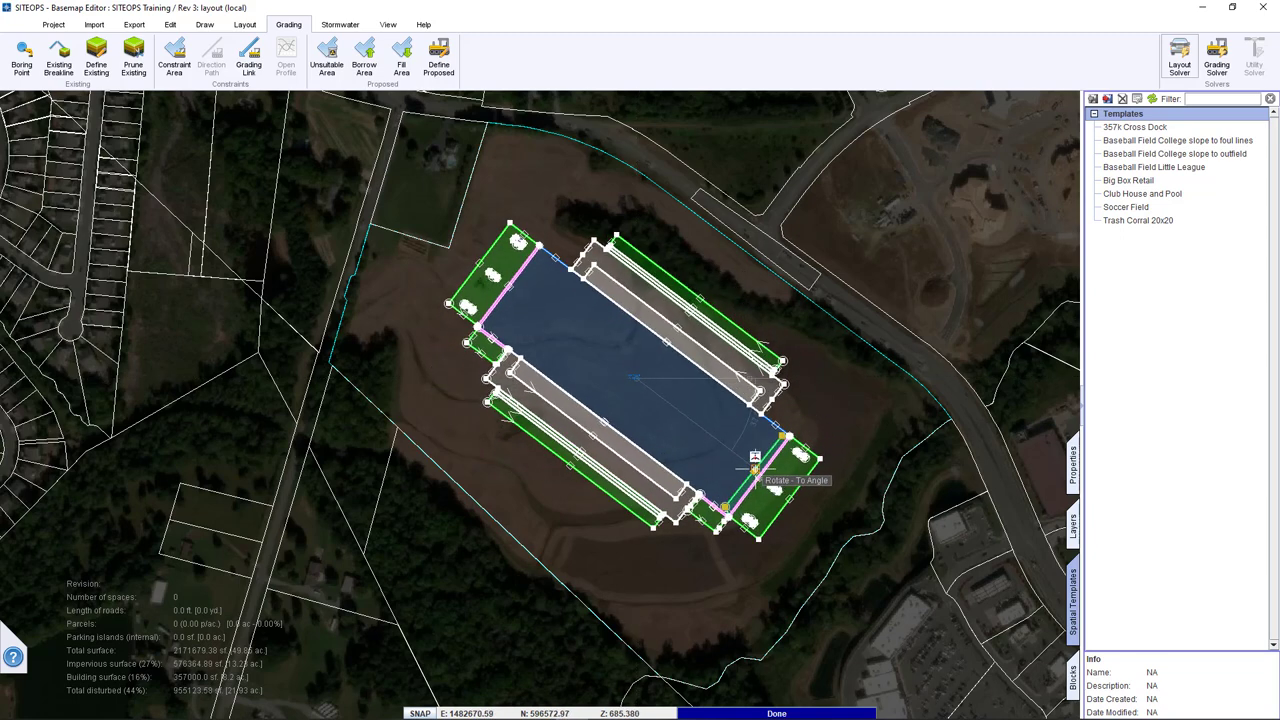
{"action": "left_click", "coordinate": [754, 463]}
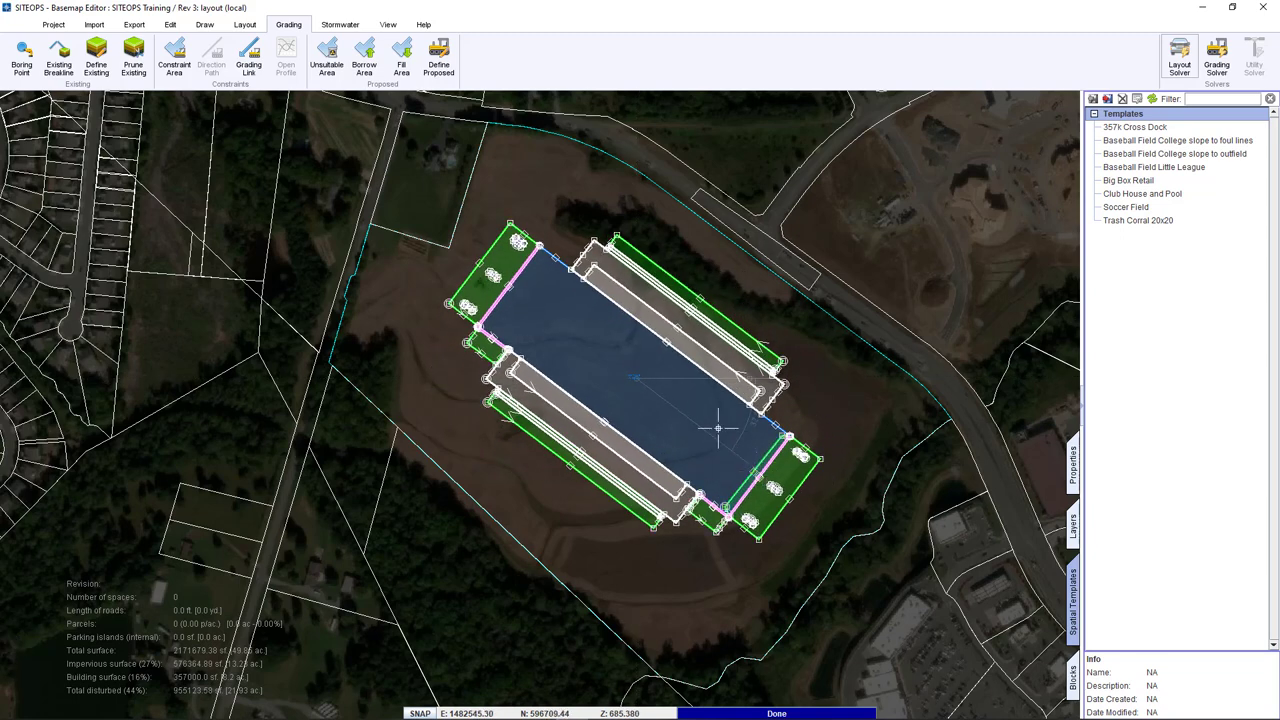
Move the cross dock template slightly northwest within the site and start the layout solver.
{"action": "right_click", "coordinate": [716, 430]}
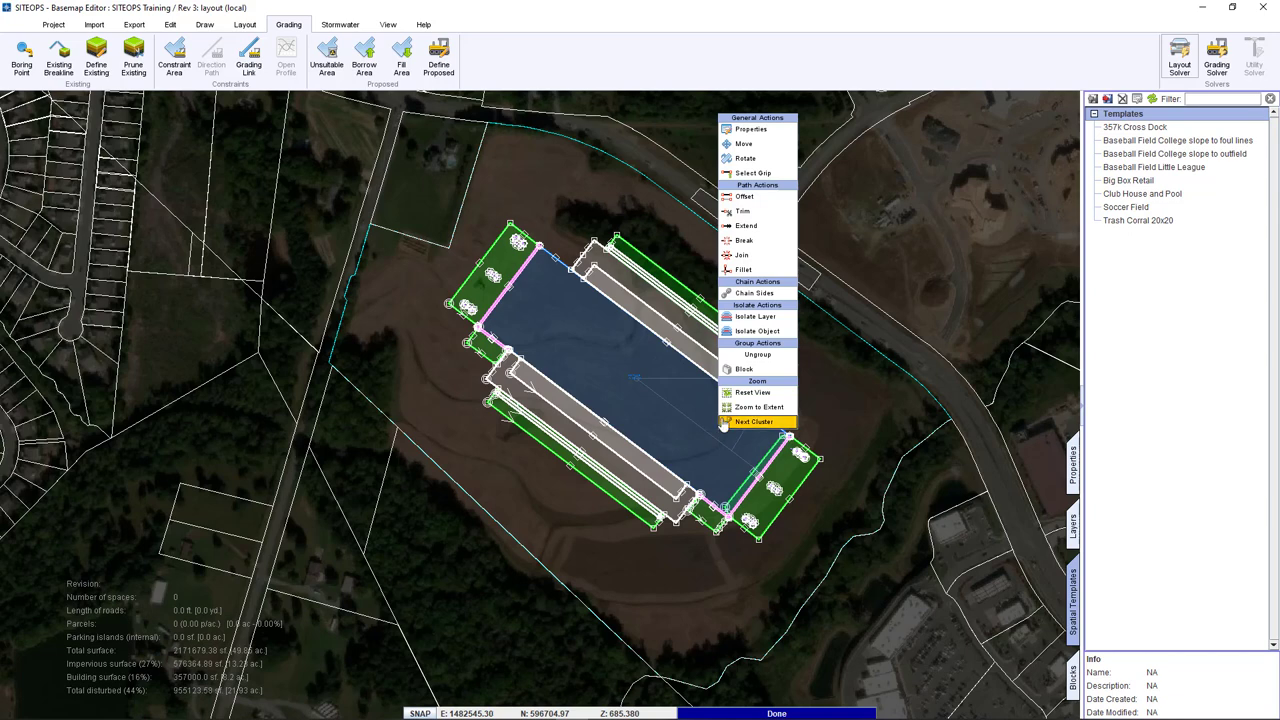
{"action": "left_click", "coordinate": [745, 145]}
{"action": "left_click", "coordinate": [676, 388]}
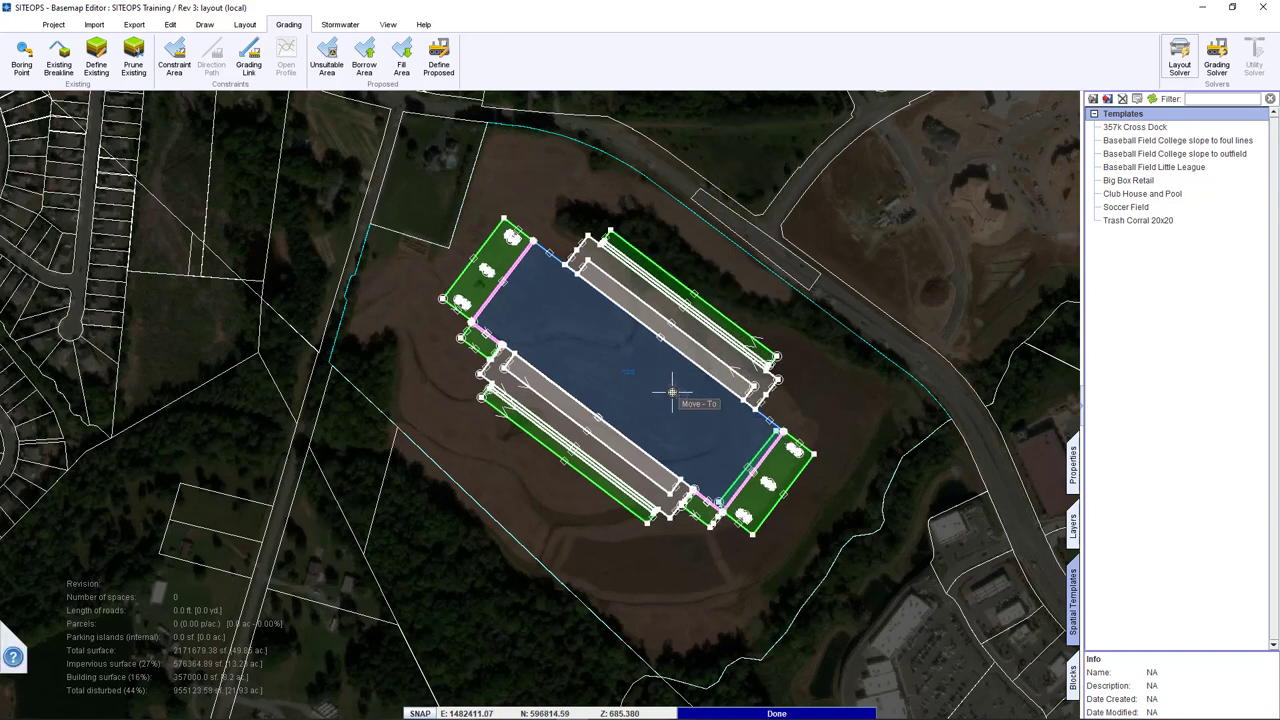
{"action": "left_click", "coordinate": [672, 392]}
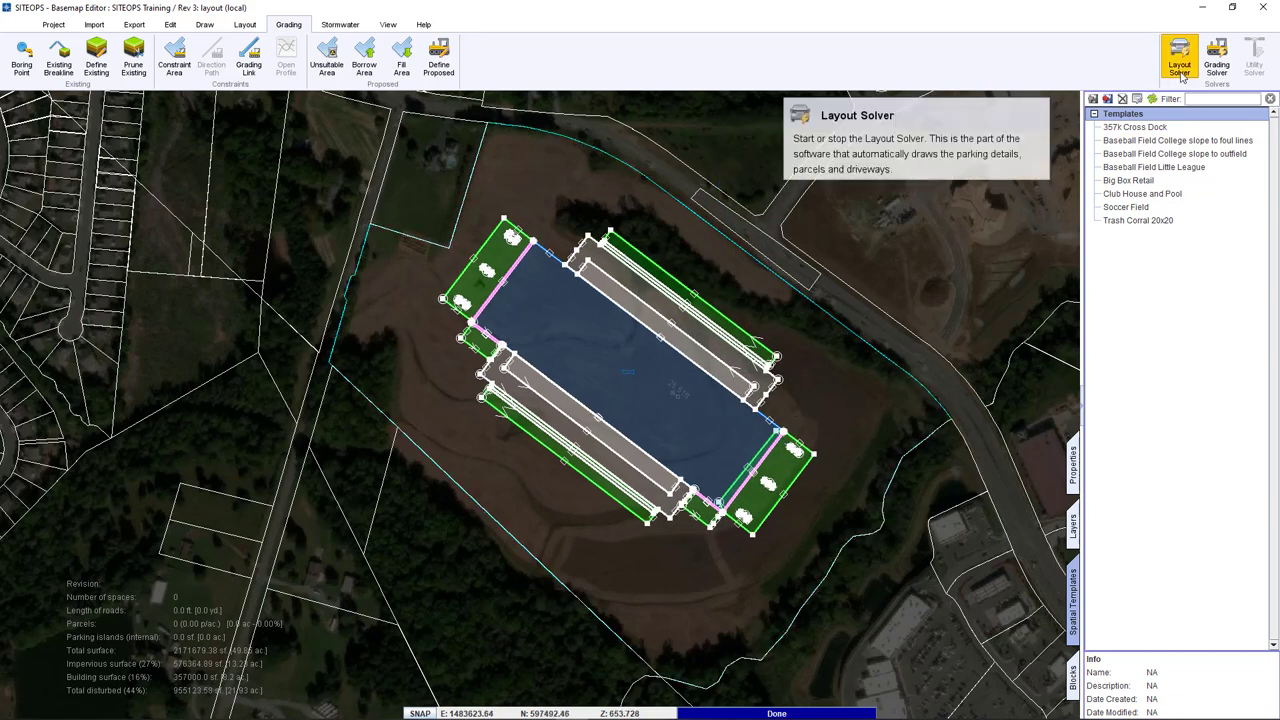
{"action": "left_click", "coordinate": [1180, 56]}
{"action": "left_click", "coordinate": [830, 407]}
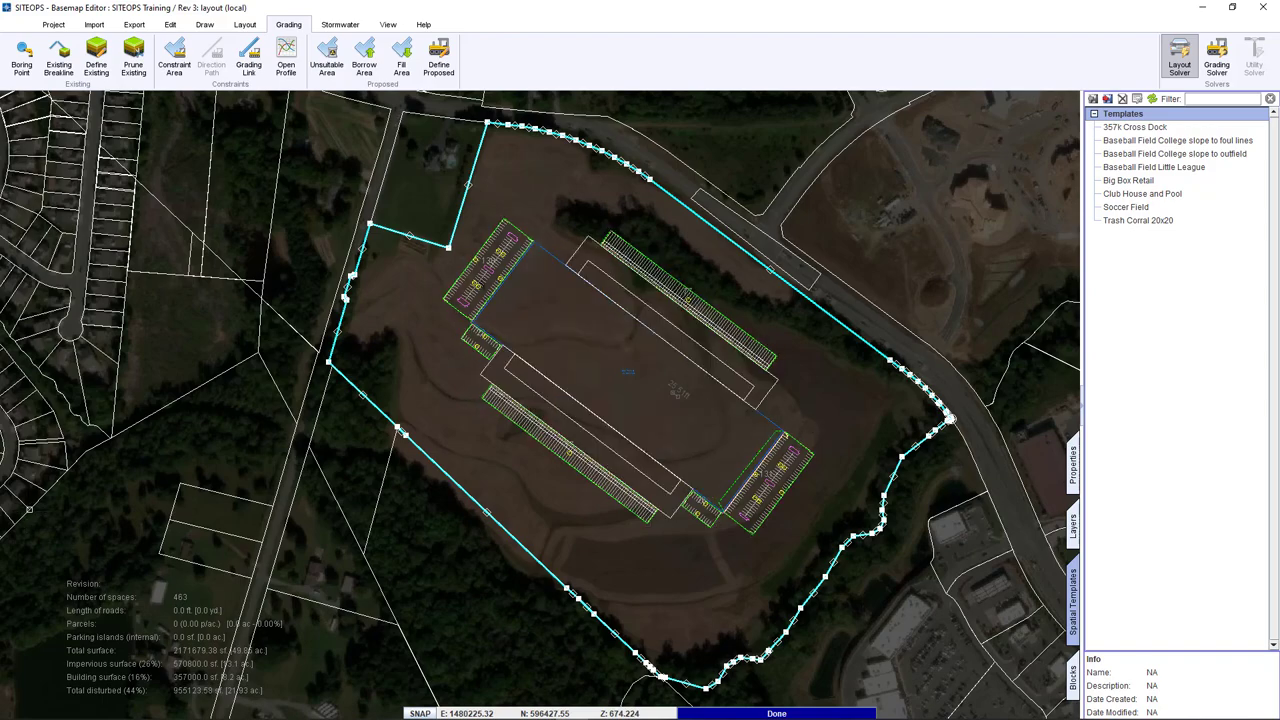
Examine the driveway network connecting the cross dock's parking lots and truck courts to both roads, restarting the layout solver.
{"action": "left_click", "coordinate": [627, 372]}
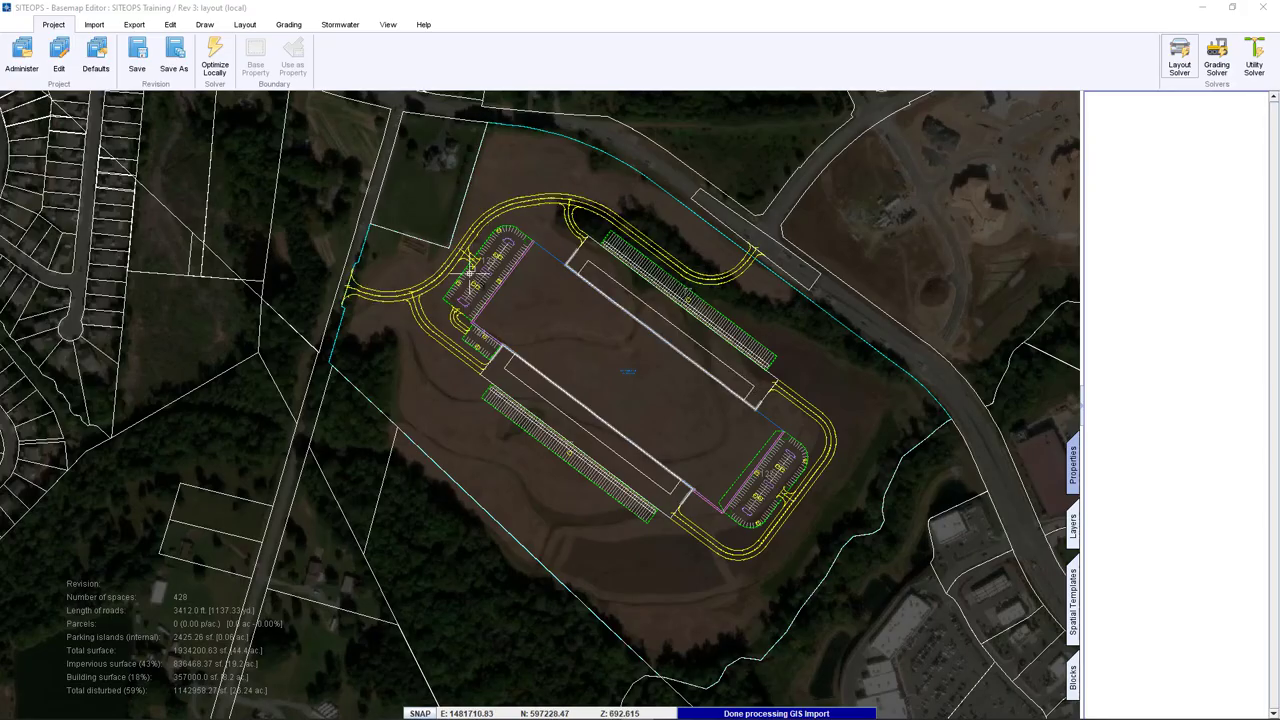
{"action": "scroll", "coordinate": [470, 268], "scroll_direction": "up", "scroll_amount": 5}
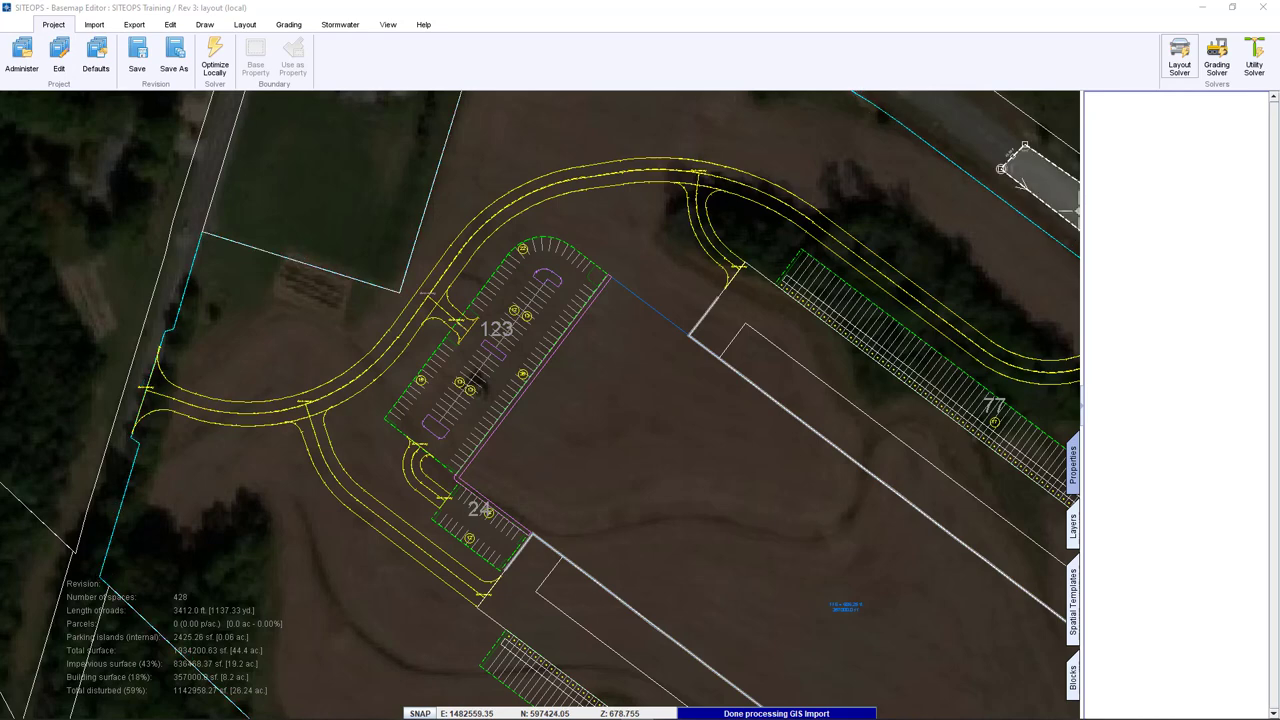
{"action": "left_click", "coordinate": [1180, 57]}
{"action": "scroll", "coordinate": [333, 383], "scroll_direction": "down", "scroll_amount": 5}
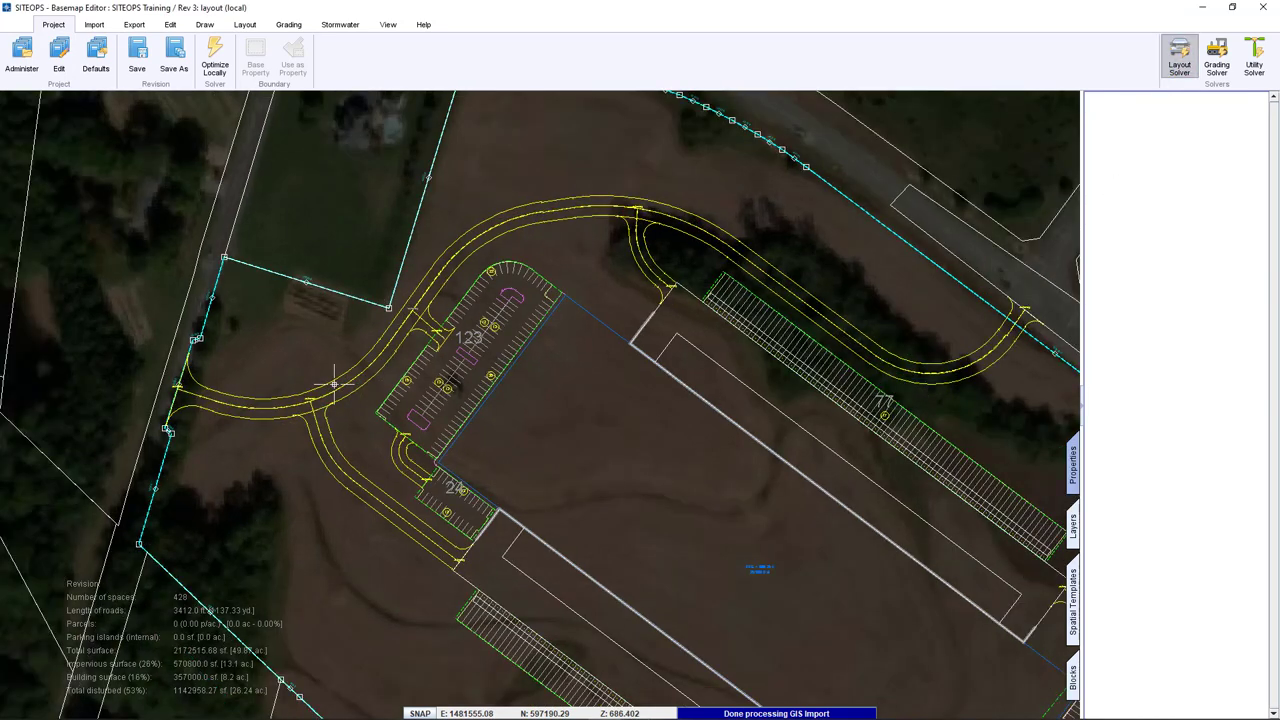
{"action": "scroll", "coordinate": [337, 418], "scroll_direction": "down", "scroll_amount": 2}
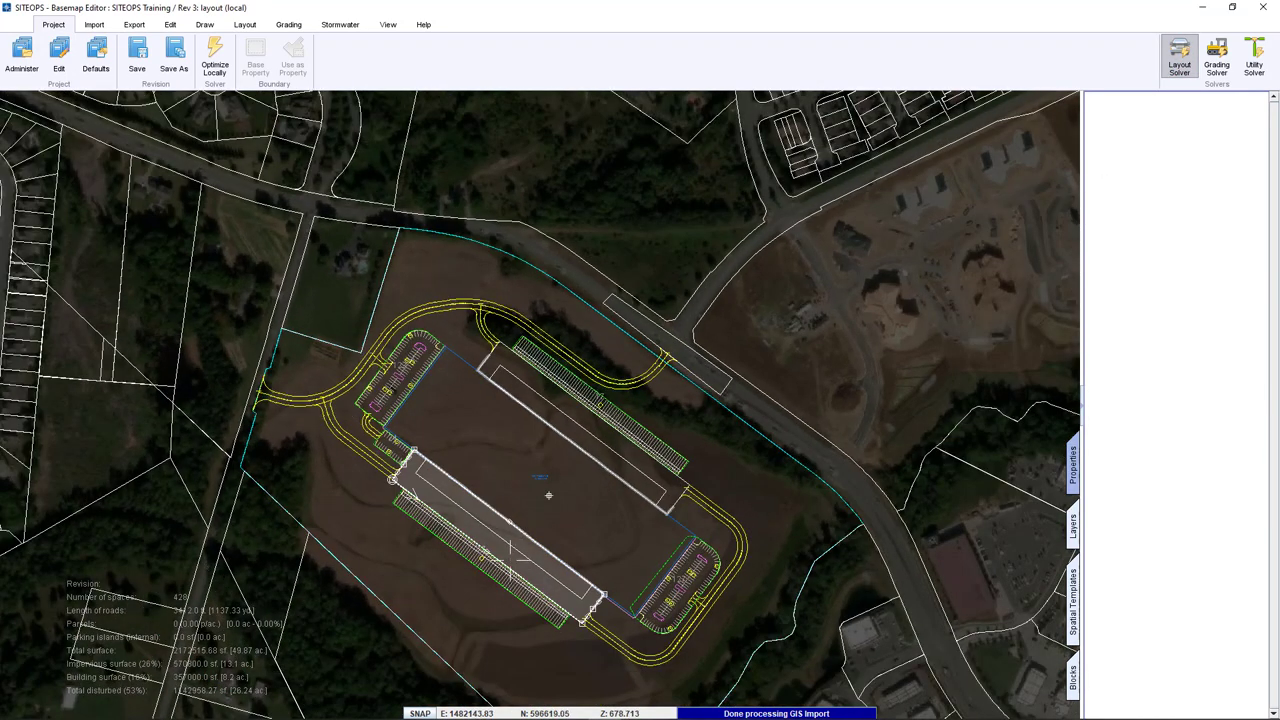
{"action": "scroll", "coordinate": [565, 475], "scroll_direction": "up", "scroll_amount": 2}
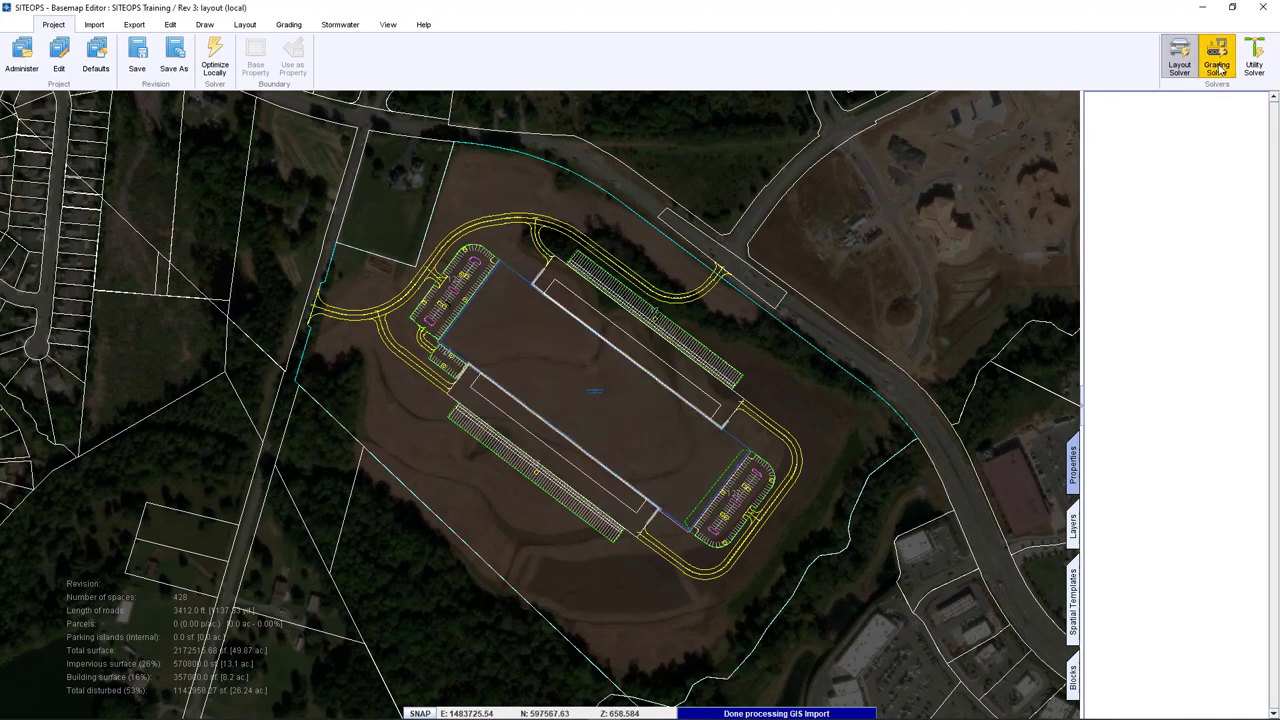
Start the grading solver, maximize its 3D viewer, hide the triangles and examine the cut and fill around the building.
{"action": "left_click", "coordinate": [1218, 64]}
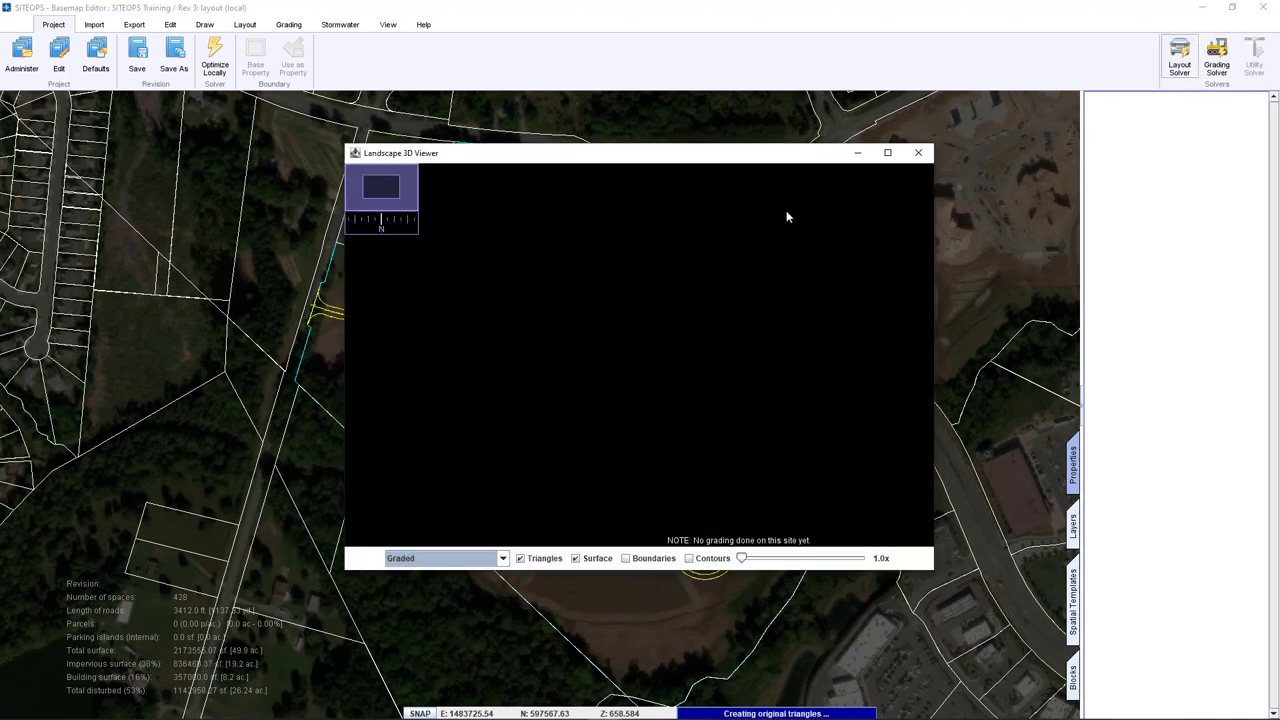
{"action": "left_click", "coordinate": [893, 154]}
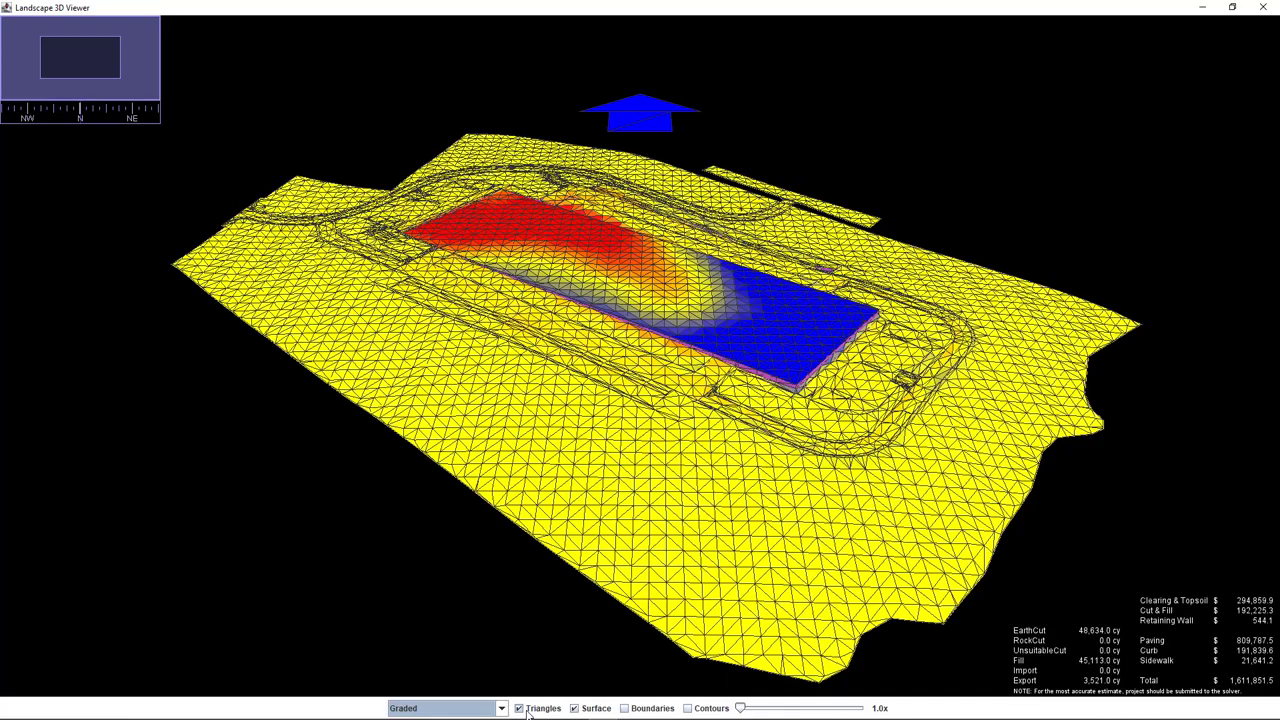
{"action": "left_click", "coordinate": [545, 708]}
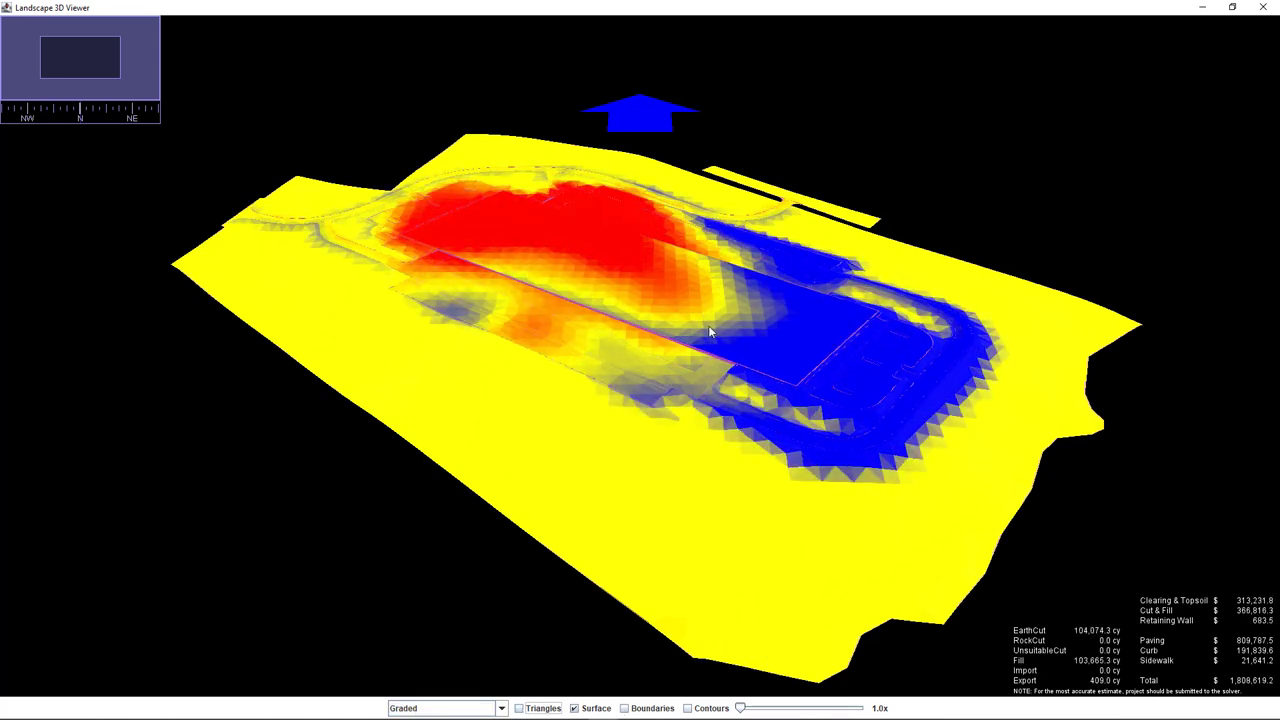
{"action": "scroll", "coordinate": [708, 330], "scroll_direction": "up", "scroll_amount": 5}
{"action": "left_click_drag", "start_coordinate": [708, 334], "coordinate": [711, 374]}
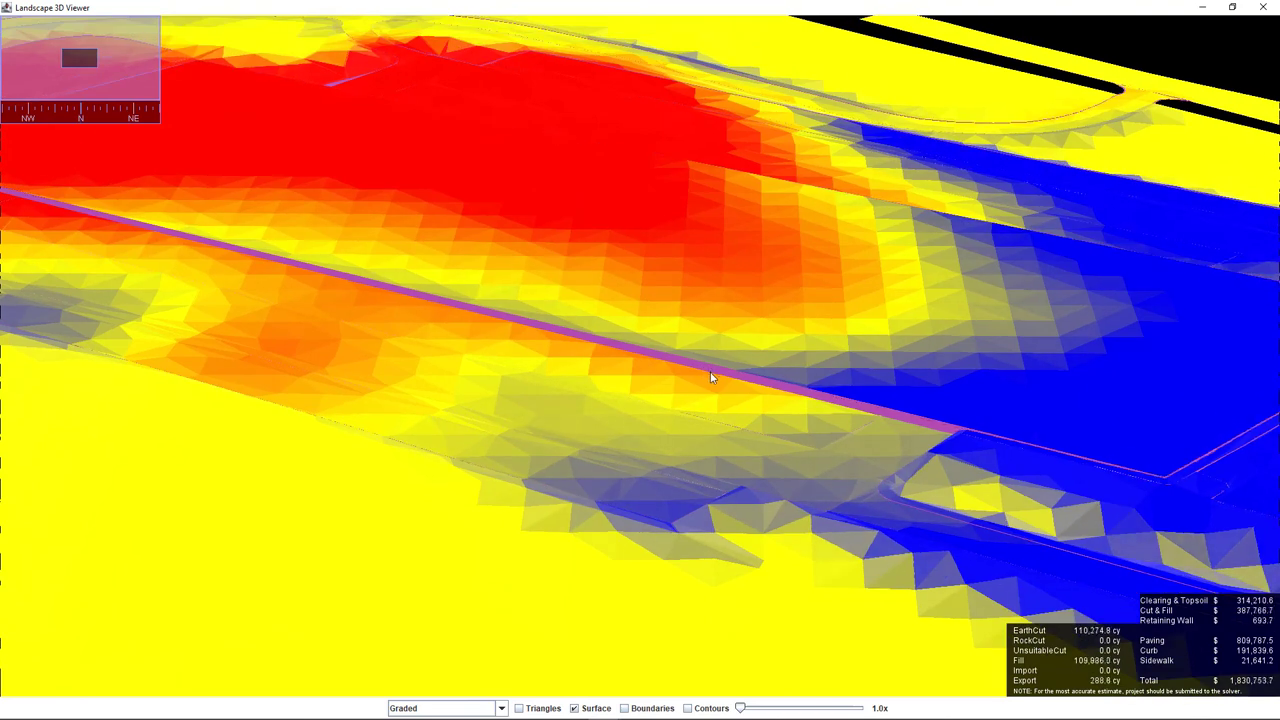
Show contours and boundaries in the 3D view, inspect the graded cross dock site and close the viewer.
{"action": "left_click", "coordinate": [687, 708]}
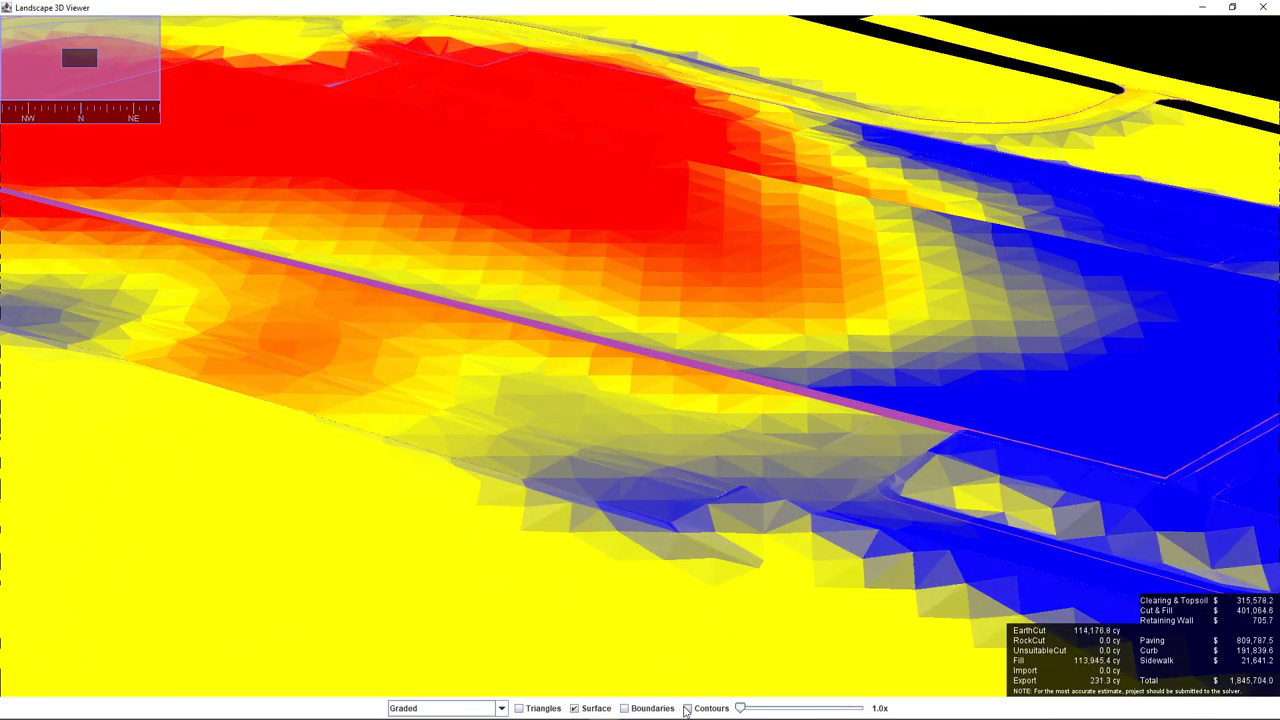
{"action": "left_click", "coordinate": [638, 709]}
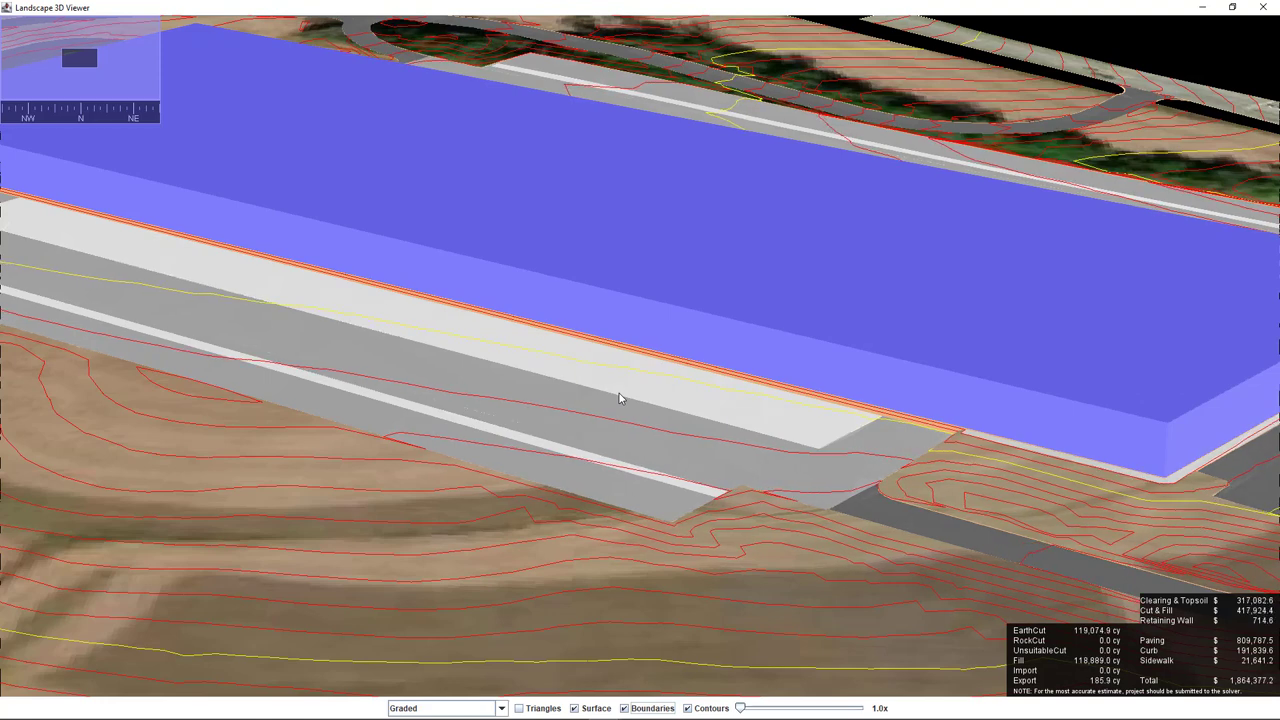
{"action": "scroll", "coordinate": [625, 380], "scroll_direction": "down", "scroll_amount": 5}
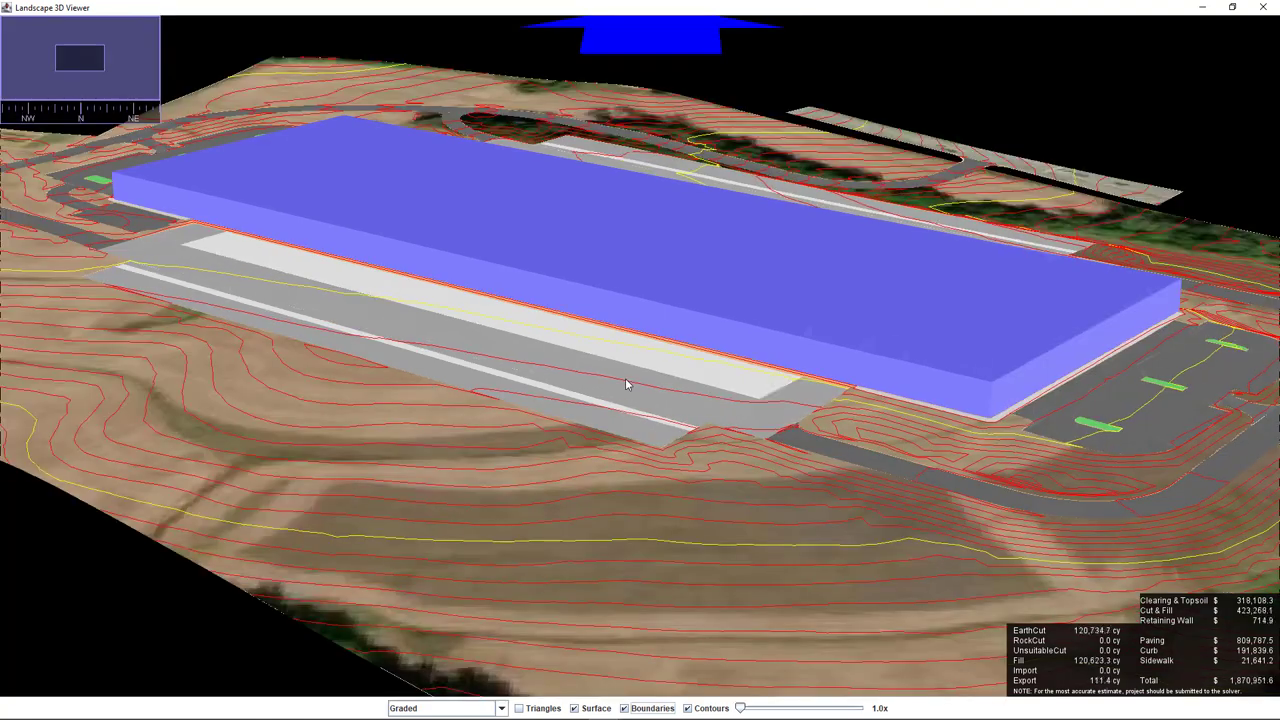
{"action": "scroll", "coordinate": [687, 264], "scroll_direction": "down", "scroll_amount": 2}
{"action": "scroll", "coordinate": [690, 265], "scroll_direction": "up", "scroll_amount": 3}
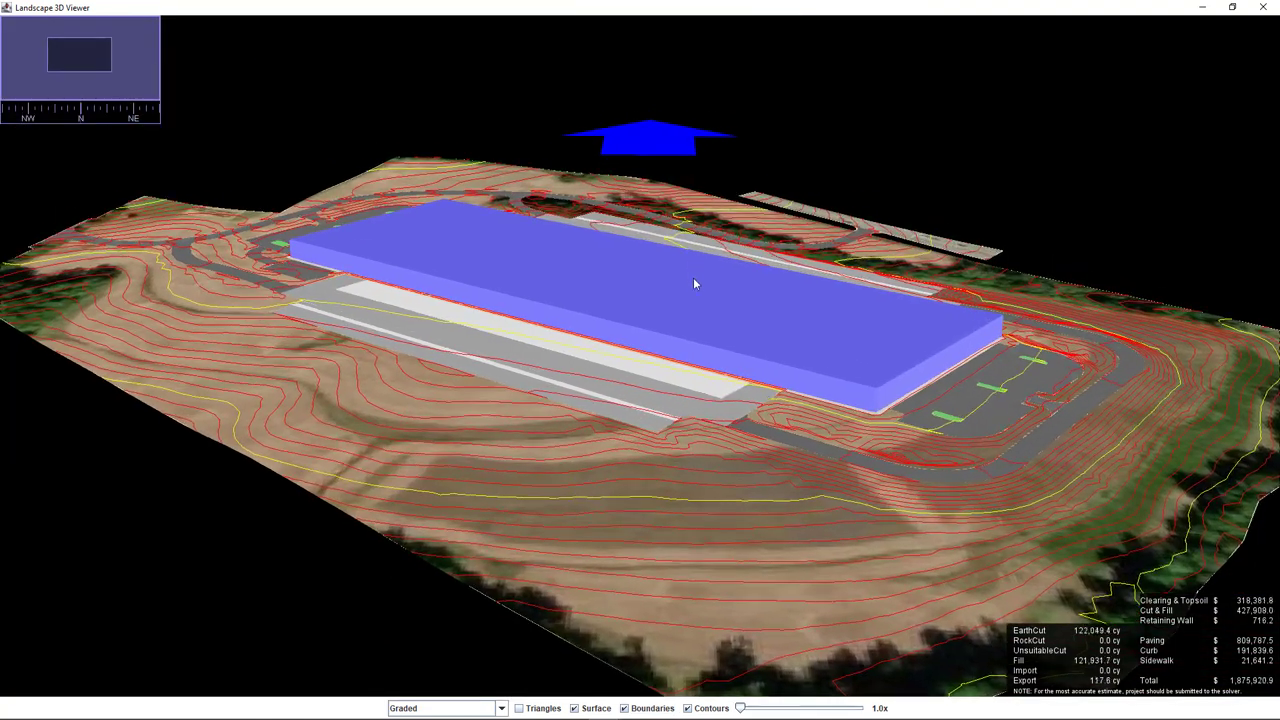
{"action": "scroll", "coordinate": [722, 356], "scroll_direction": "up", "scroll_amount": 3}
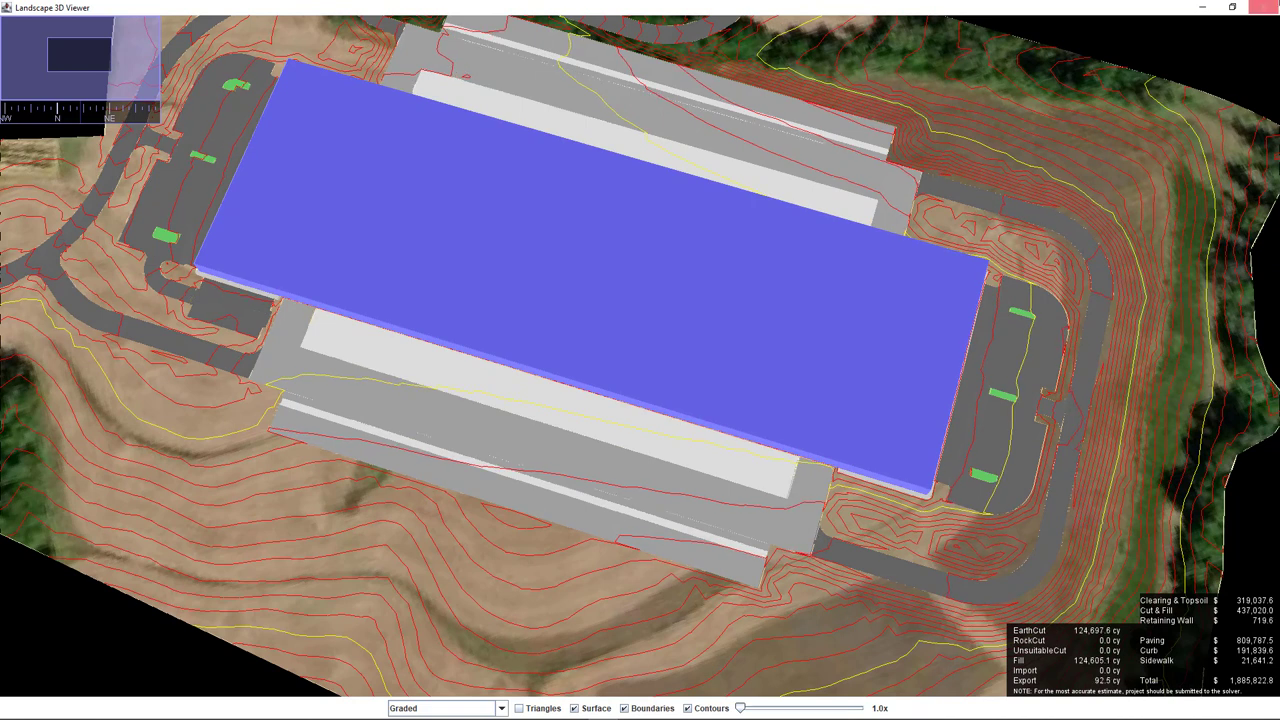
{"action": "left_click", "coordinate": [1268, 10]}
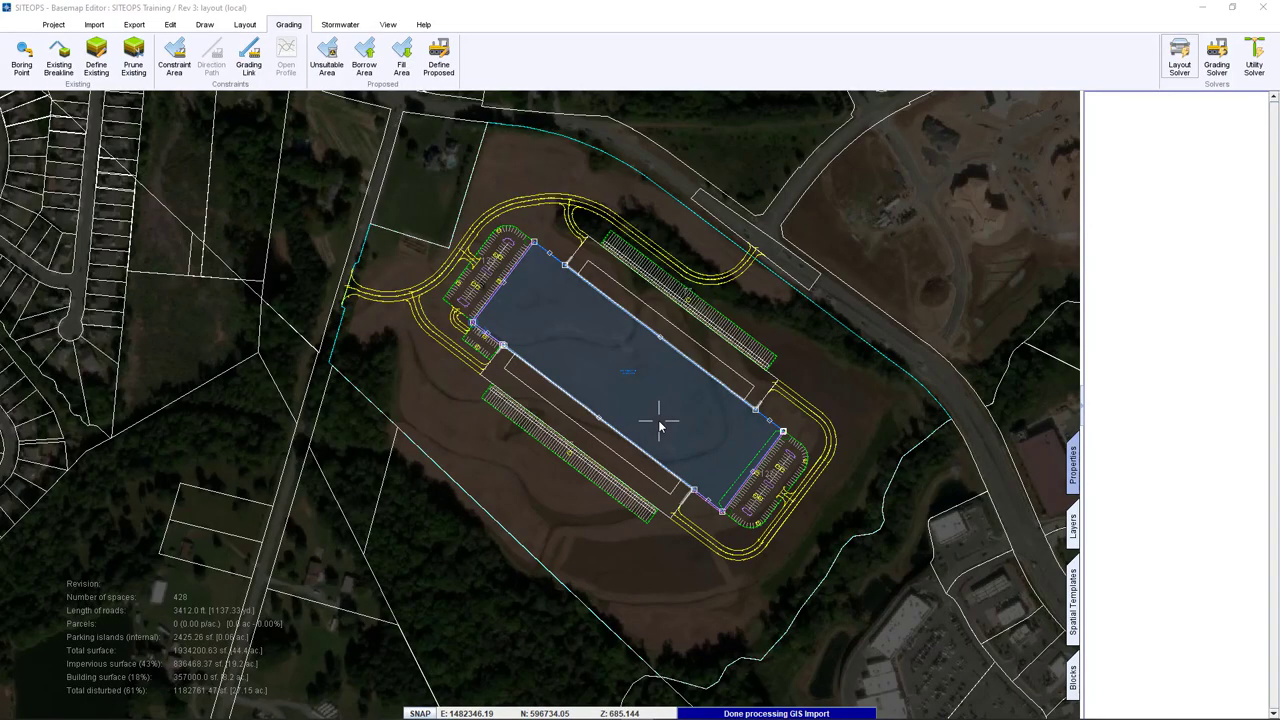
Restart the layout solver and add green-side parking to the straight driveway segment beside the southeast parking lot.
{"action": "key", "text": "Escape"}
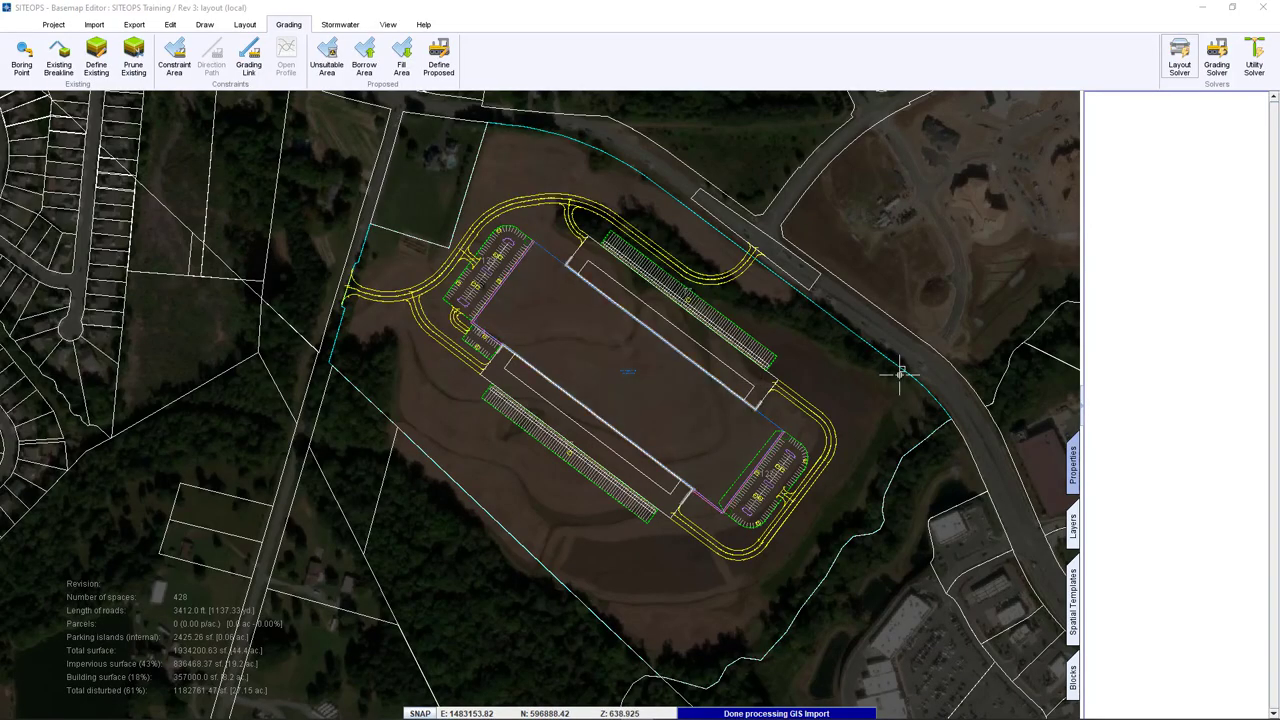
{"action": "left_click", "coordinate": [892, 364]}
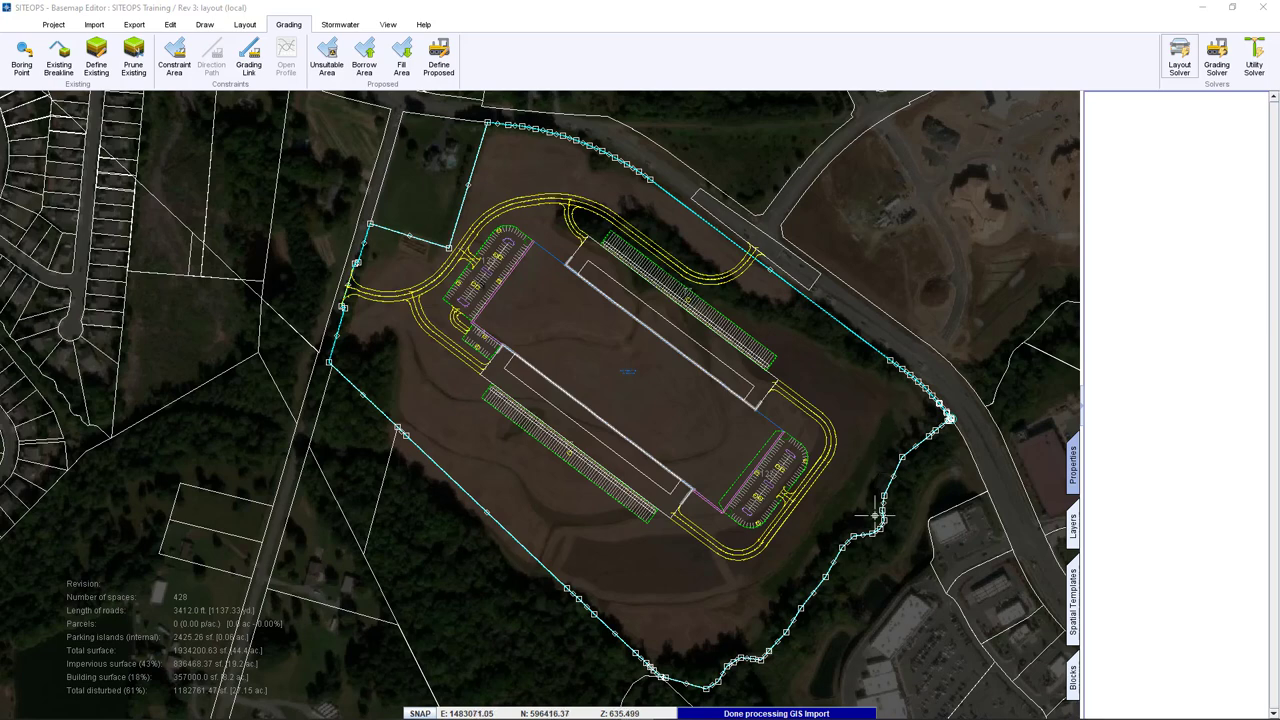
{"action": "scroll", "coordinate": [743, 602], "scroll_direction": "up", "scroll_amount": 5}
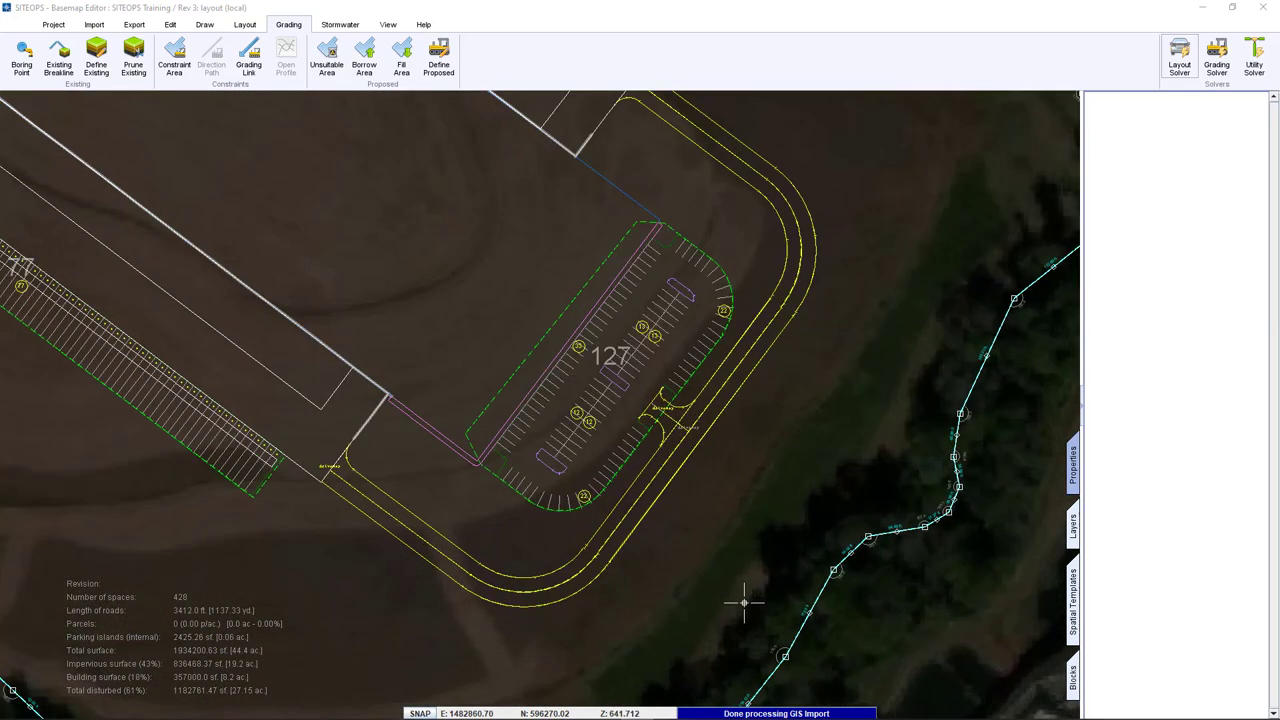
{"action": "scroll", "coordinate": [743, 602], "scroll_direction": "up", "scroll_amount": 1}
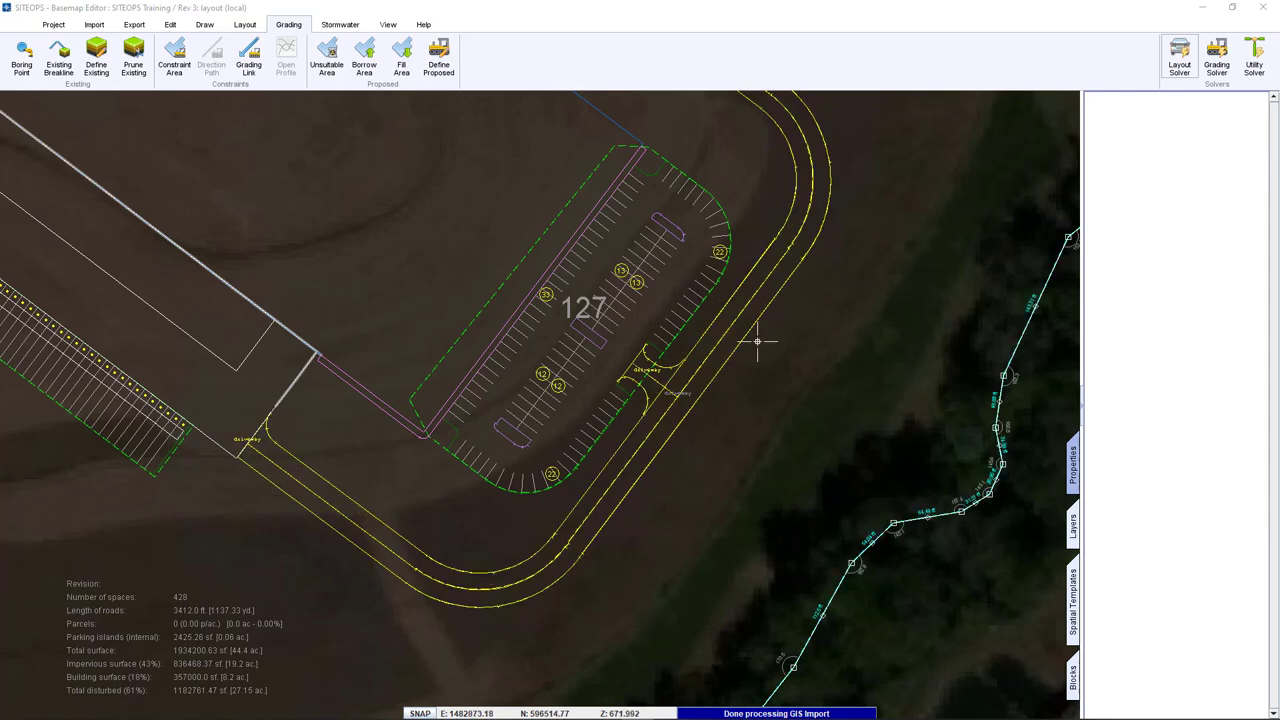
{"action": "scroll", "coordinate": [789, 403], "scroll_direction": "up", "scroll_amount": 4}
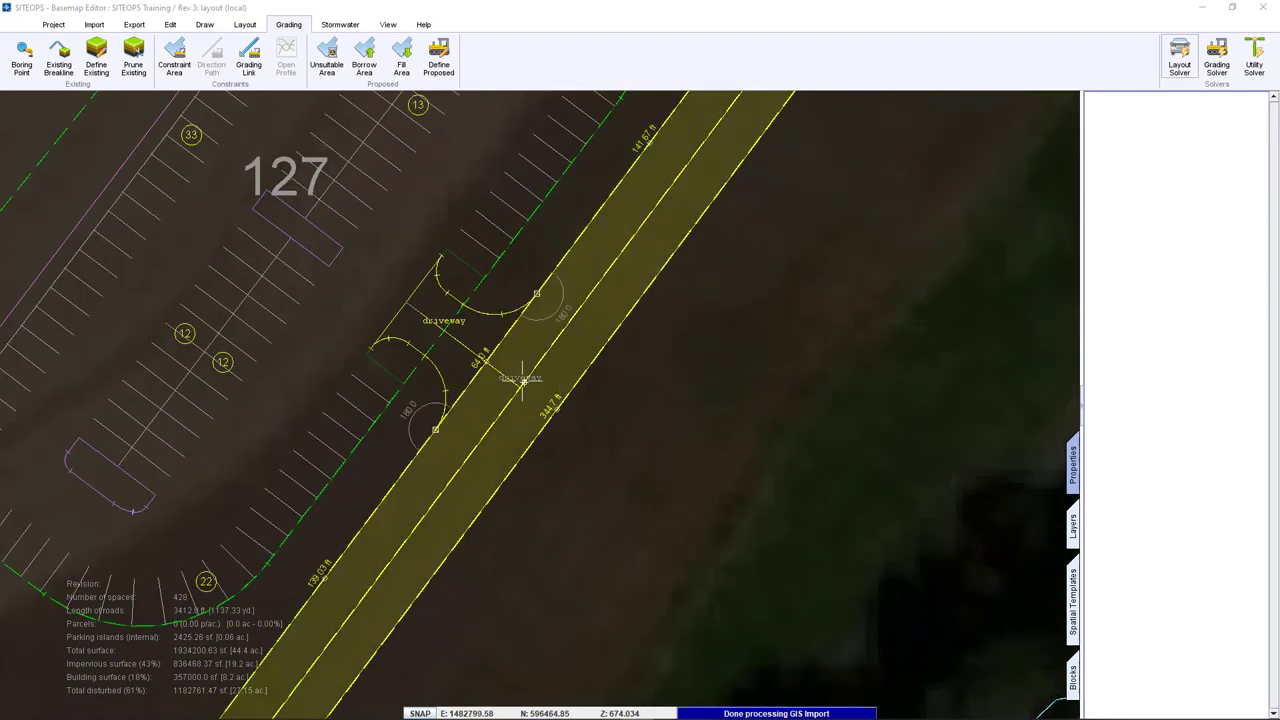
{"action": "left_click", "coordinate": [1180, 57]}
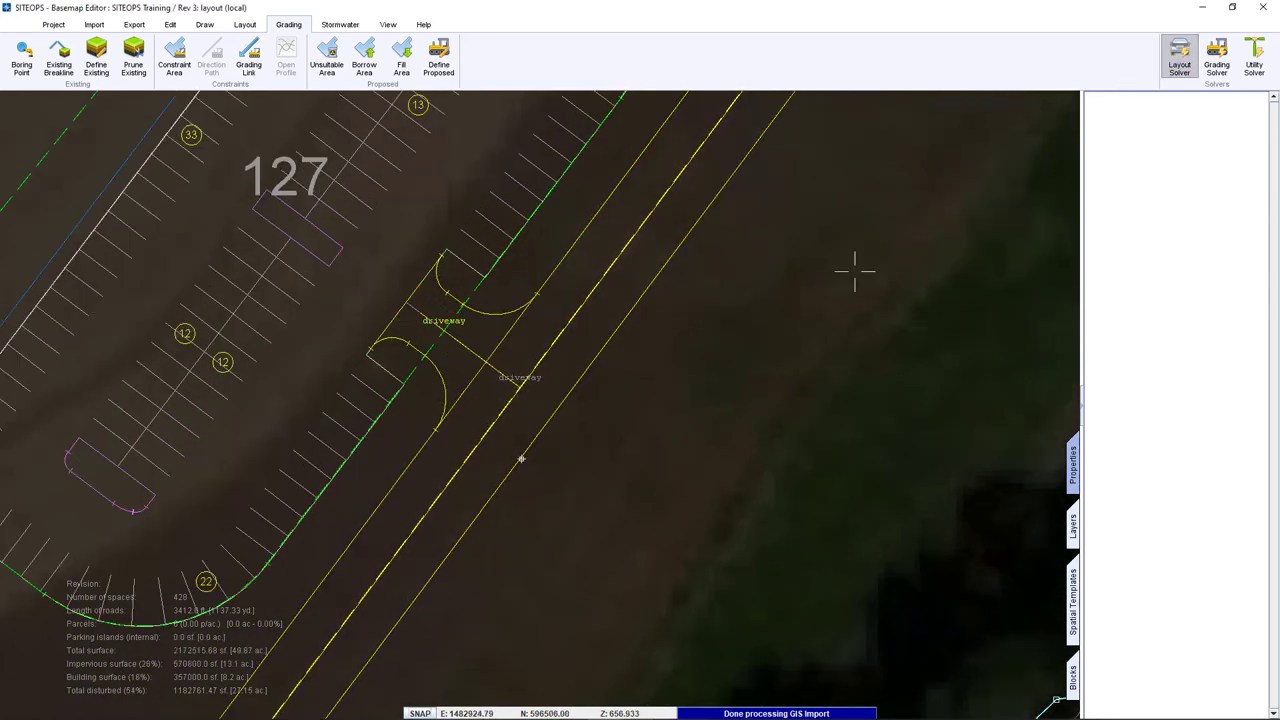
{"action": "left_click", "coordinate": [537, 368]}
{"action": "left_click", "coordinate": [522, 385]}
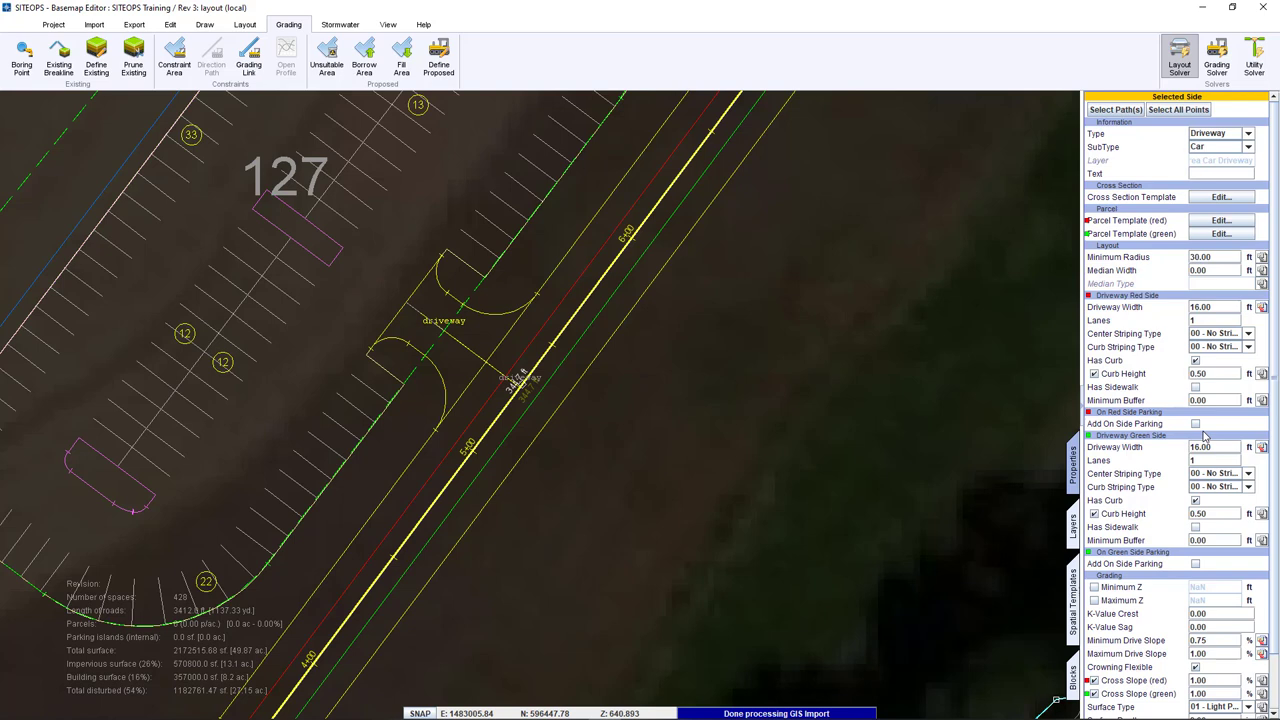
{"action": "left_click", "coordinate": [1195, 564]}
Set the green-side parking to 13 ft width, 60 ft depth, 100 spaces per island, 0.5% minimum slope and 1% maximum slope.
{"action": "scroll", "coordinate": [1233, 481], "scroll_direction": "down", "scroll_amount": 1}
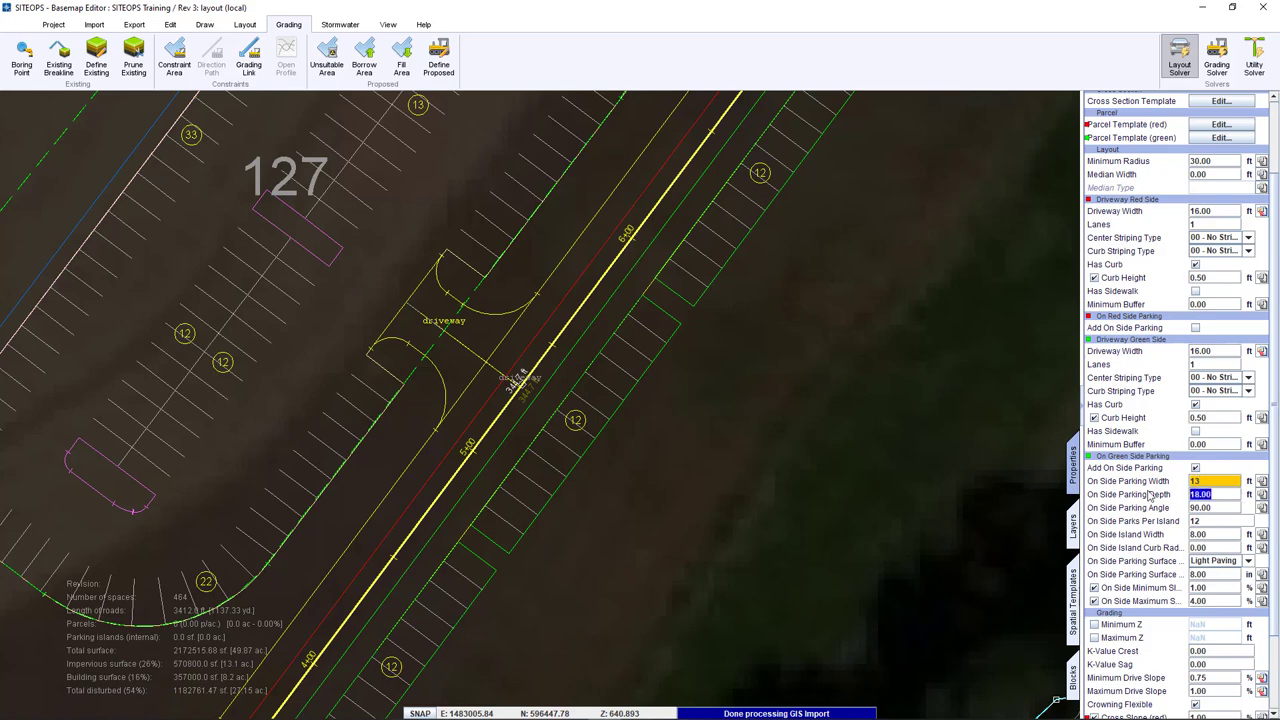
{"action": "key", "text": "Return"}
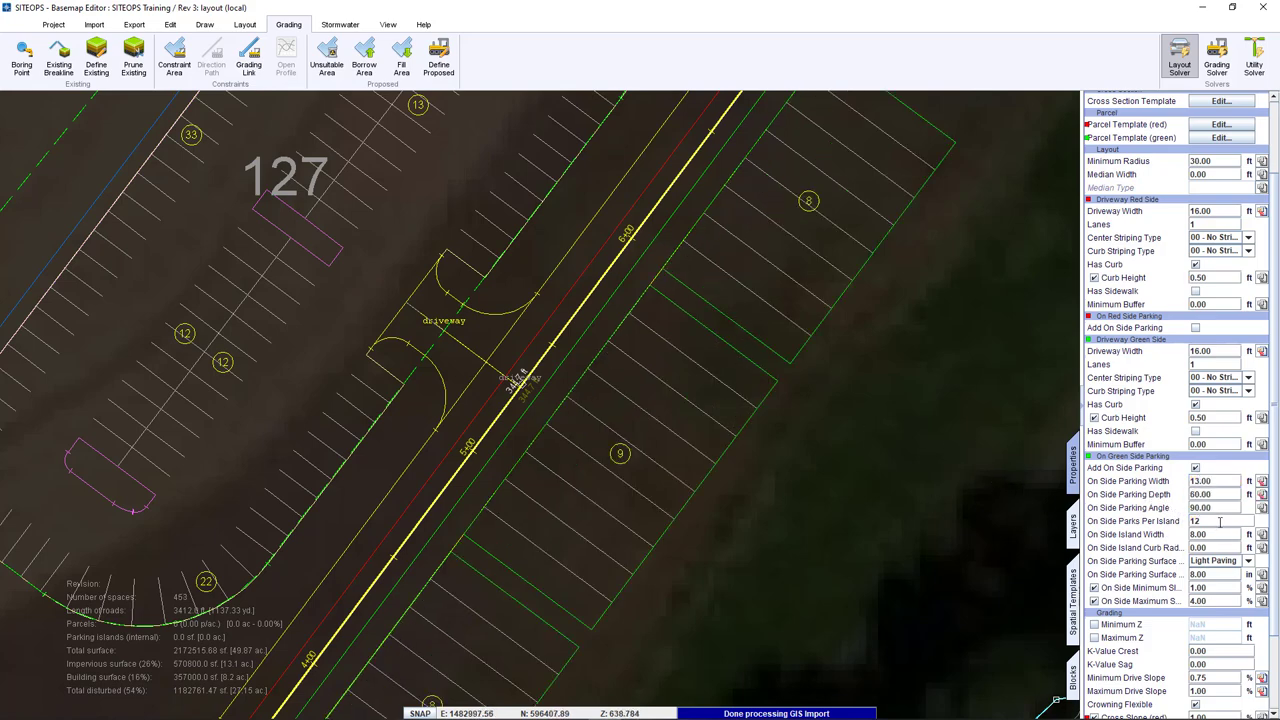
{"action": "type", "text": "100"}
{"action": "key", "text": "Return"}
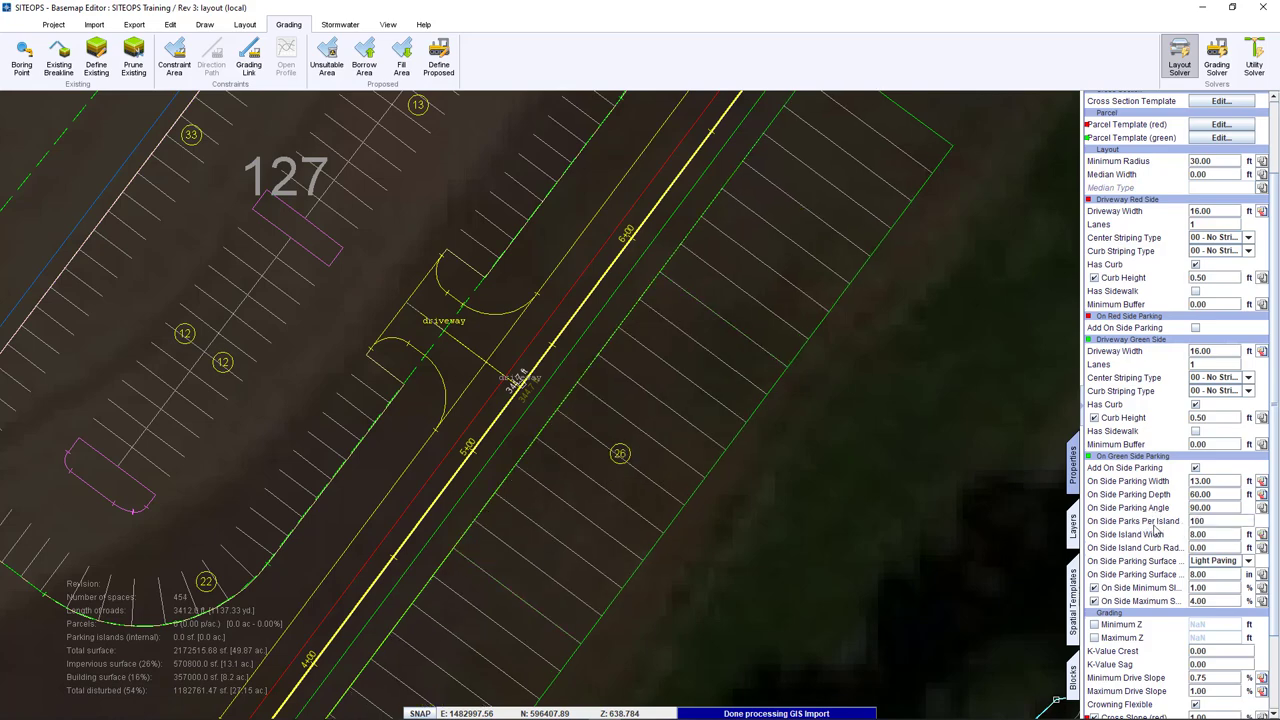
{"action": "type", "text": "5"}
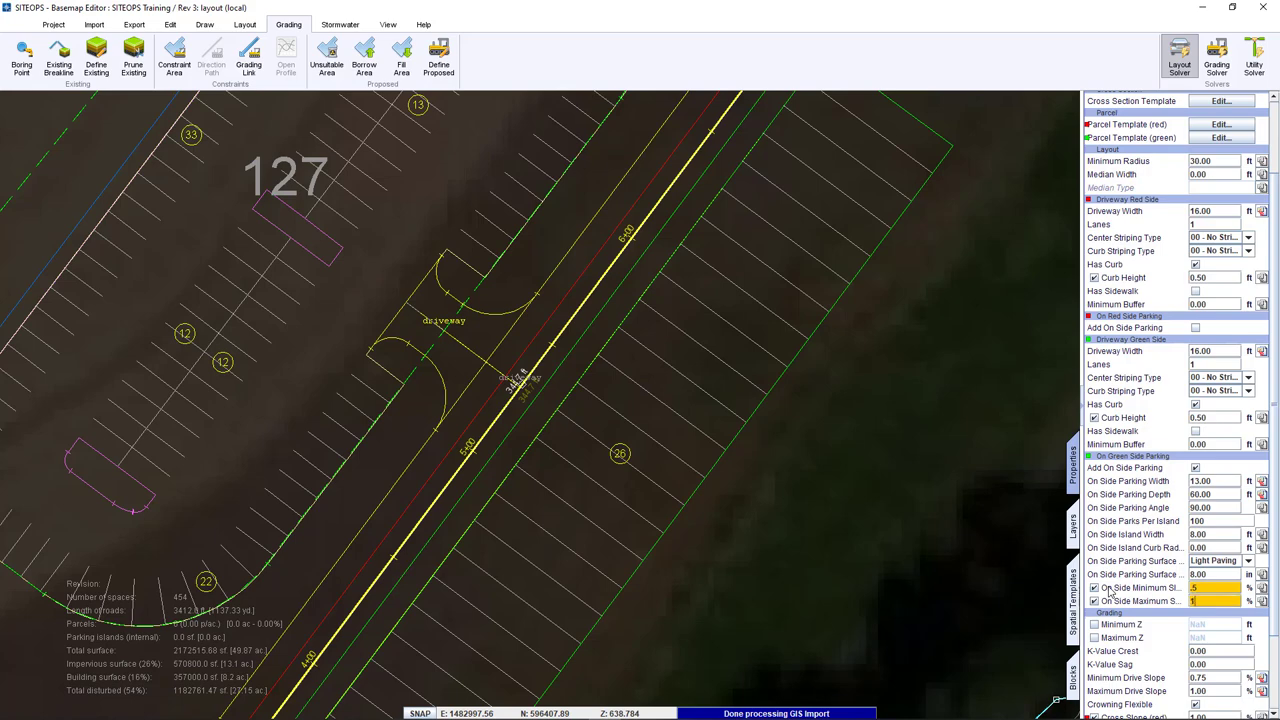
{"action": "key", "text": "Return"}
Draw a 60 ft by 338 ft rectangular Other area along the outer edge of the new driveway trailer parking.
{"action": "scroll", "coordinate": [873, 434], "scroll_direction": "down", "scroll_amount": 4}
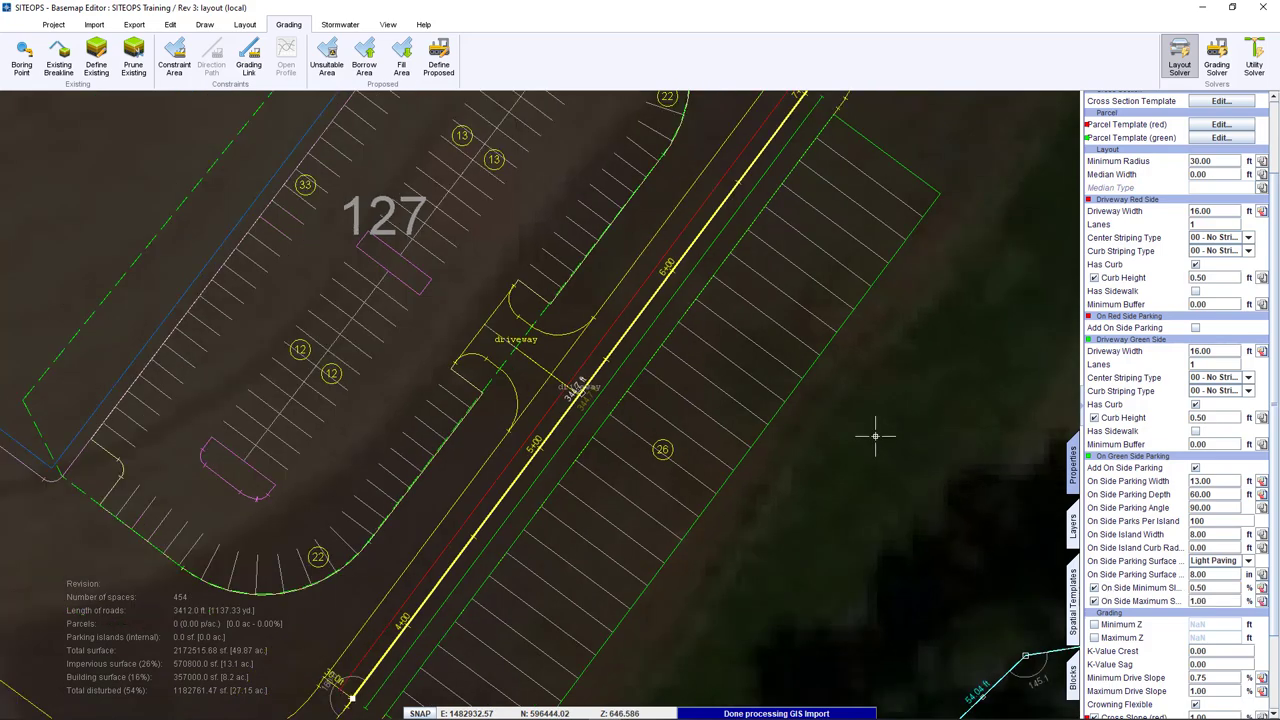
{"action": "middle_click_drag", "start_coordinate": [857, 423], "coordinate": [784, 380]}
{"action": "scroll", "coordinate": [784, 380], "scroll_direction": "down", "scroll_amount": 1}
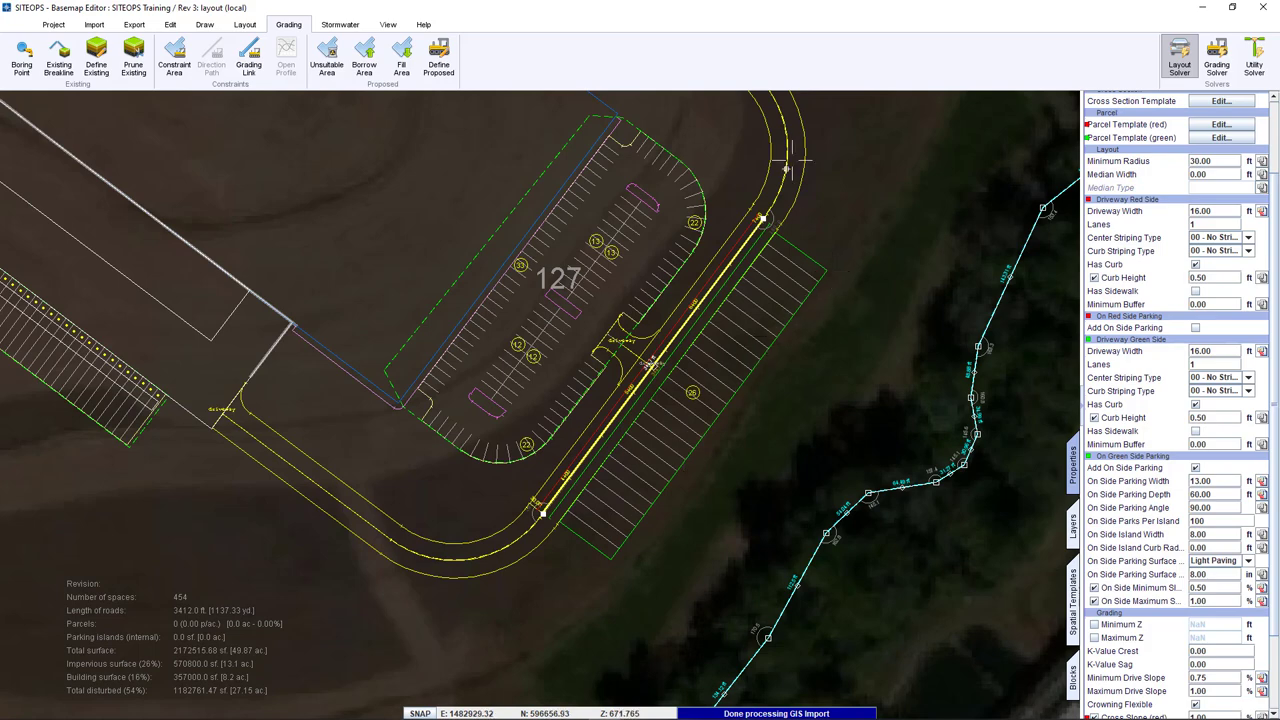
{"action": "left_click", "coordinate": [590, 140]}
{"action": "left_click", "coordinate": [245, 24]}
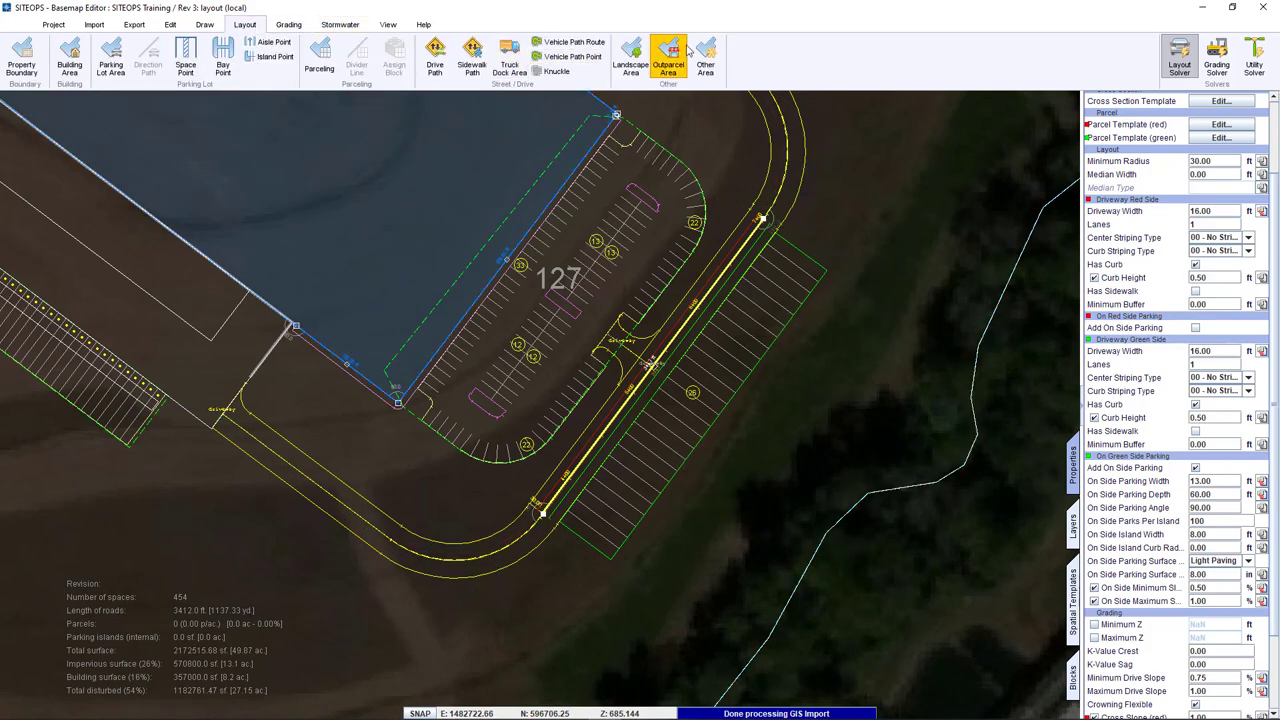
{"action": "key", "text": "Delete"}
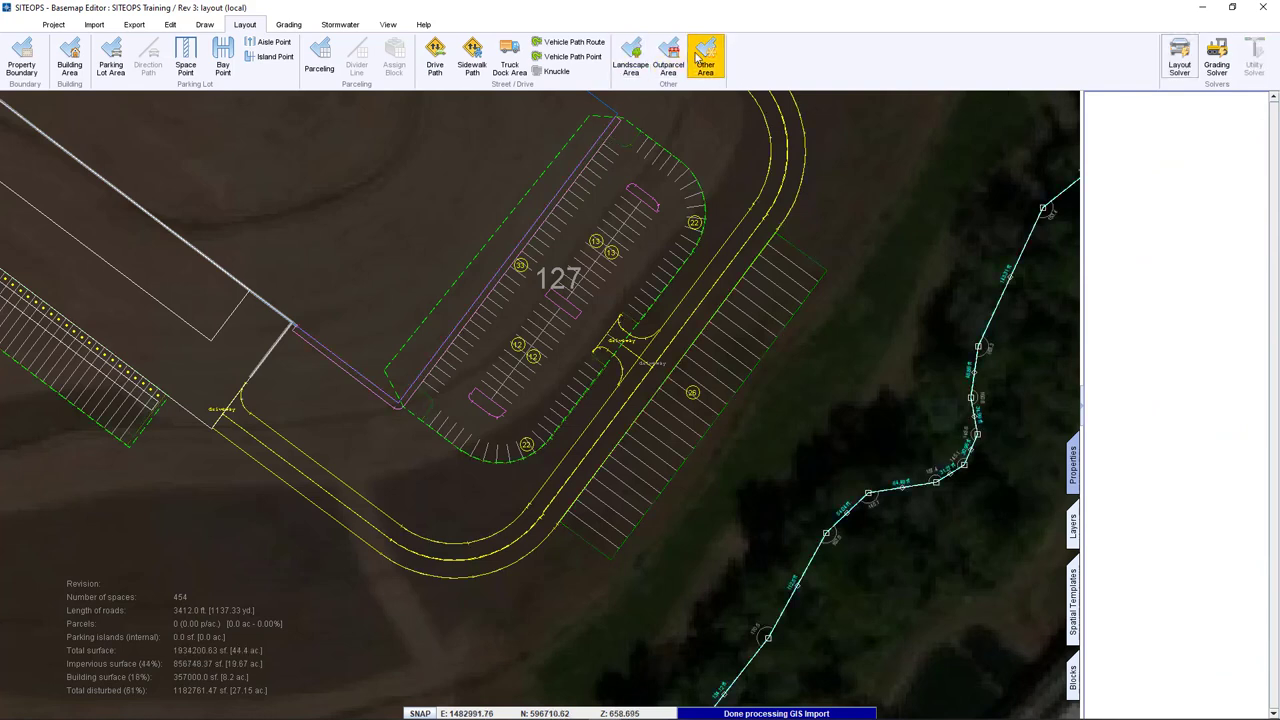
{"action": "left_click", "coordinate": [697, 55]}
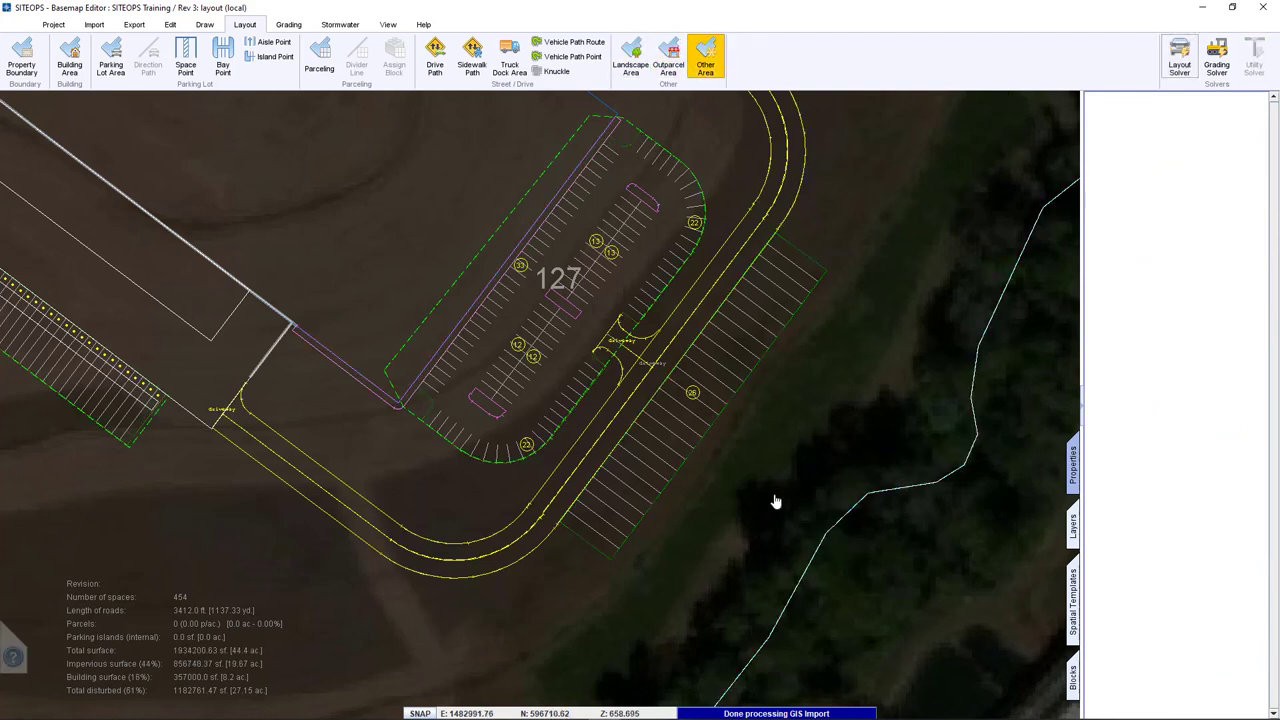
{"action": "left_click", "coordinate": [610, 558]}
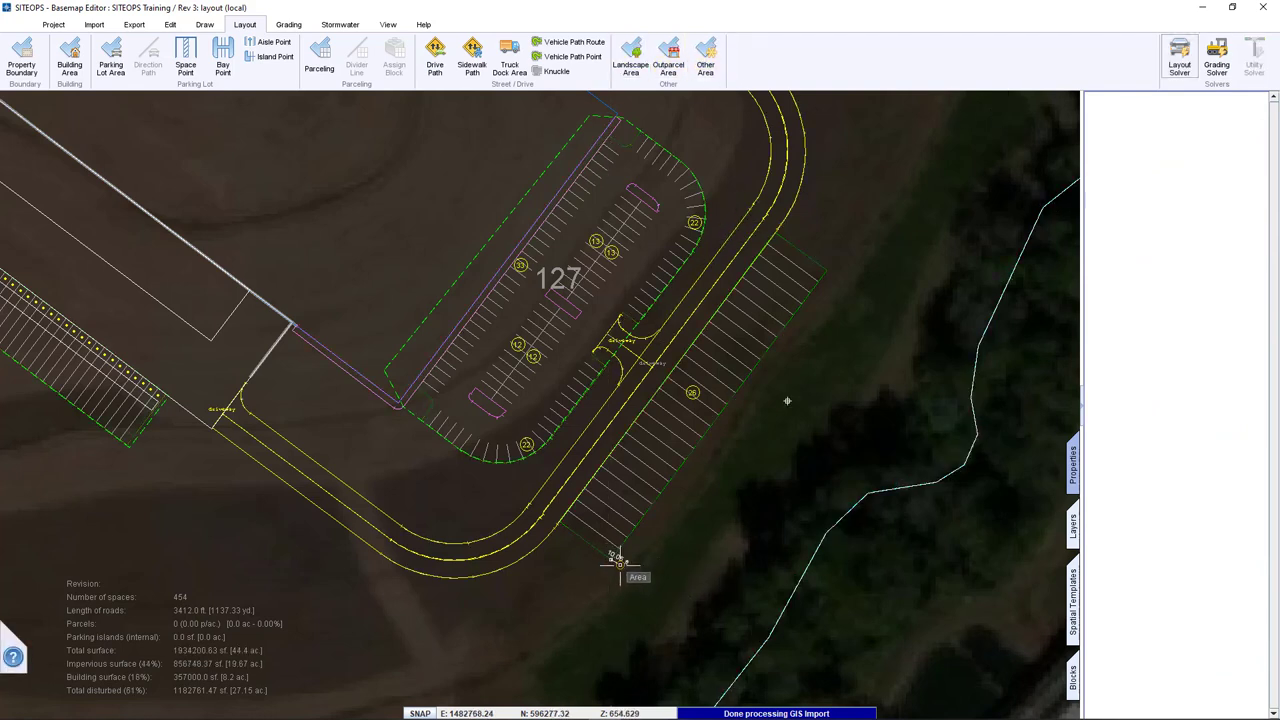
{"action": "left_click", "coordinate": [826, 270]}
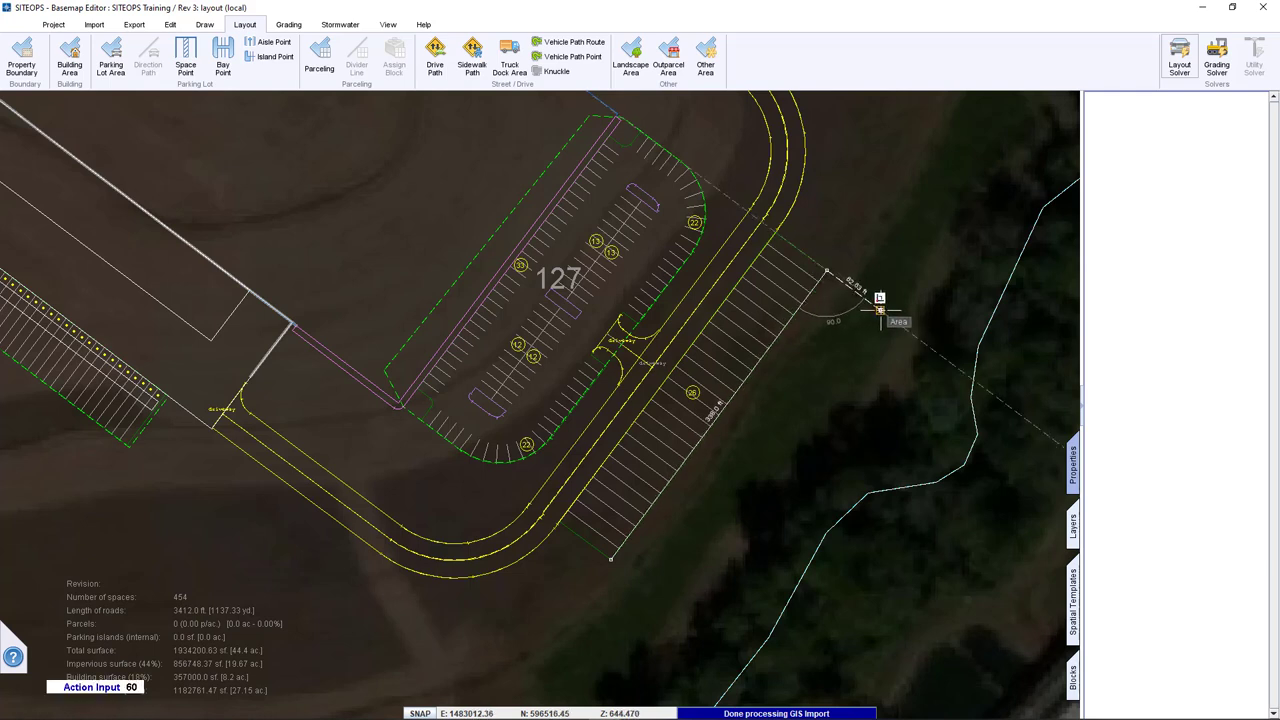
{"action": "left_click", "coordinate": [878, 309]}
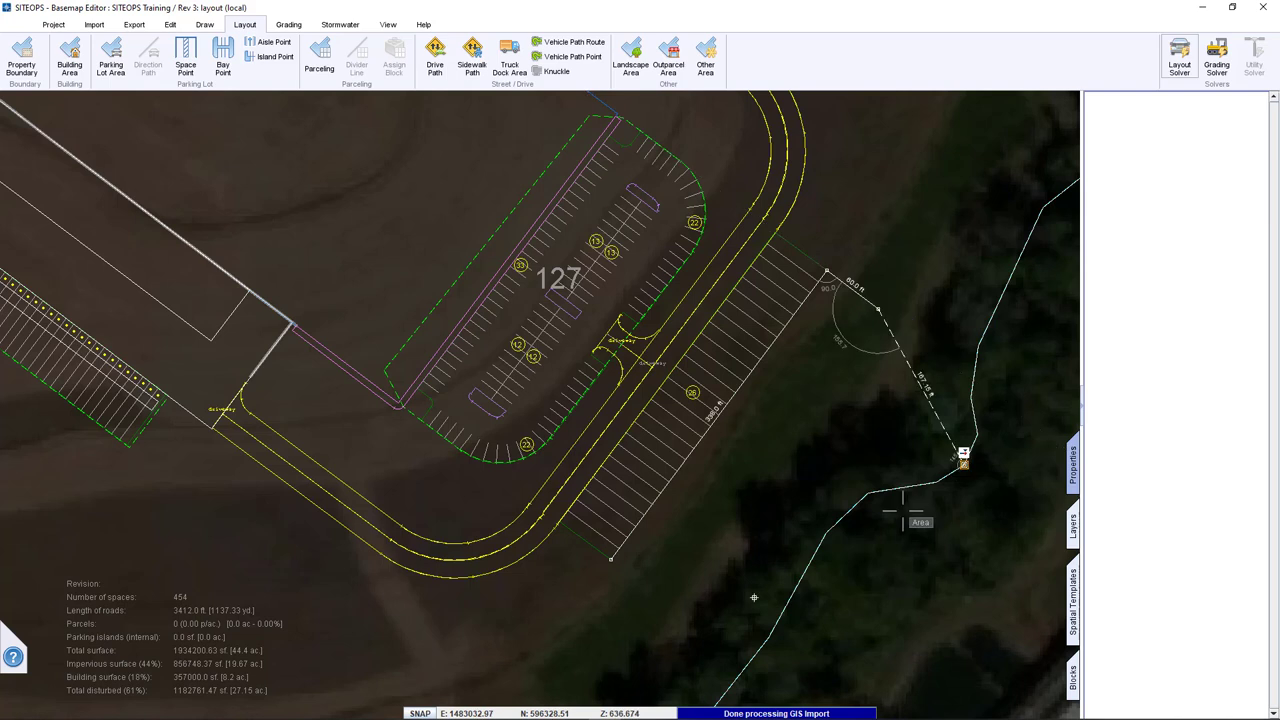
{"action": "left_click", "coordinate": [661, 597]}
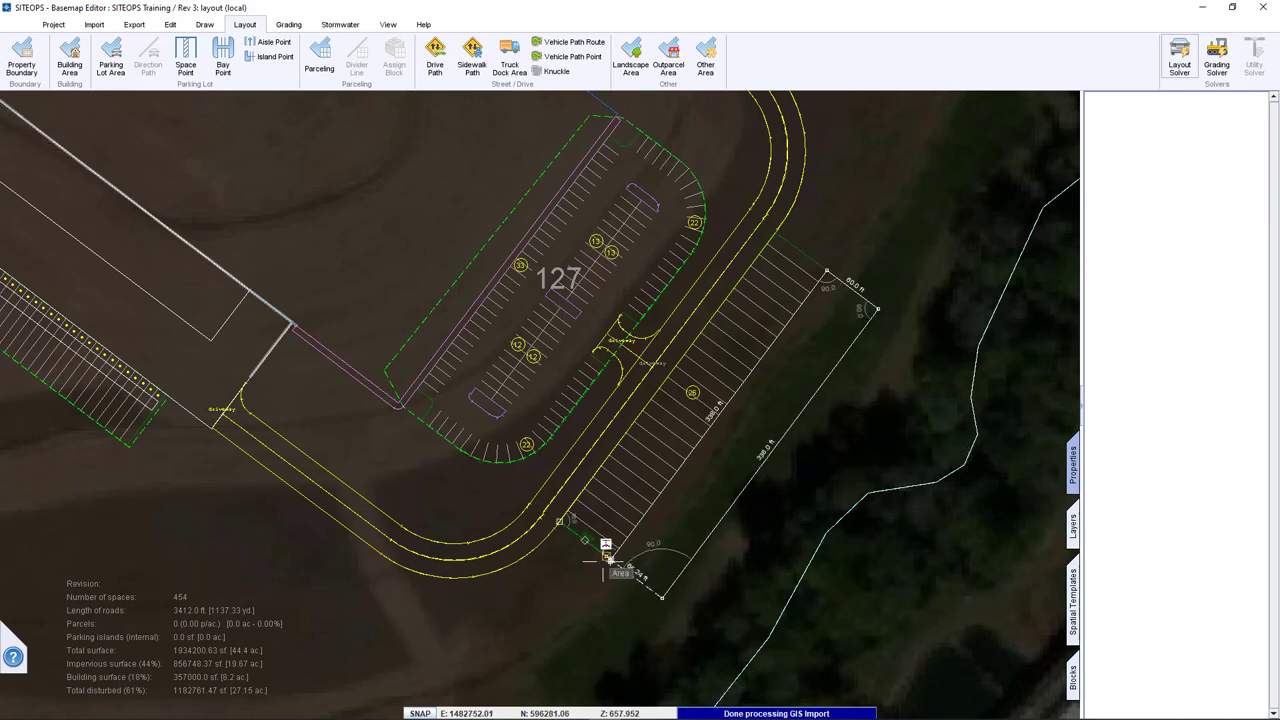
{"action": "double_click", "coordinate": [611, 559]}
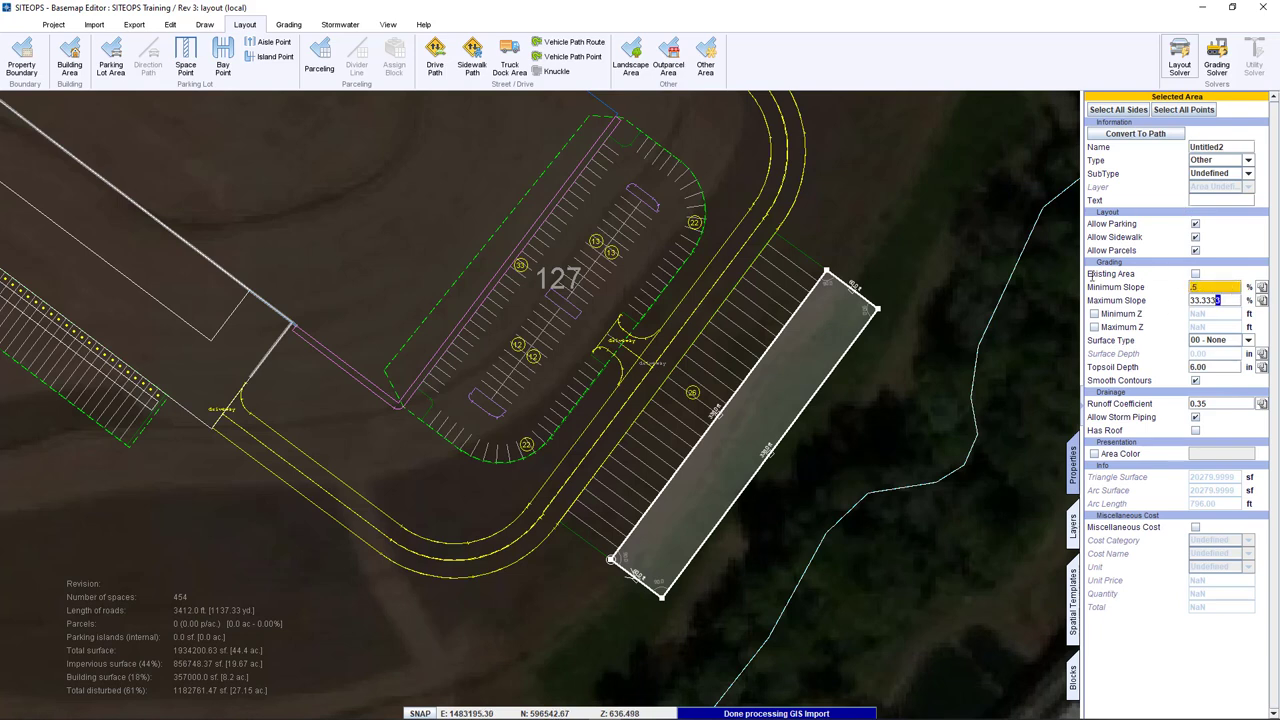
Set the new rectangular area's minimum slope to 0.5% and maximum slope to 1%.
{"action": "type", "text": "1"}
{"action": "key", "text": "Return"}
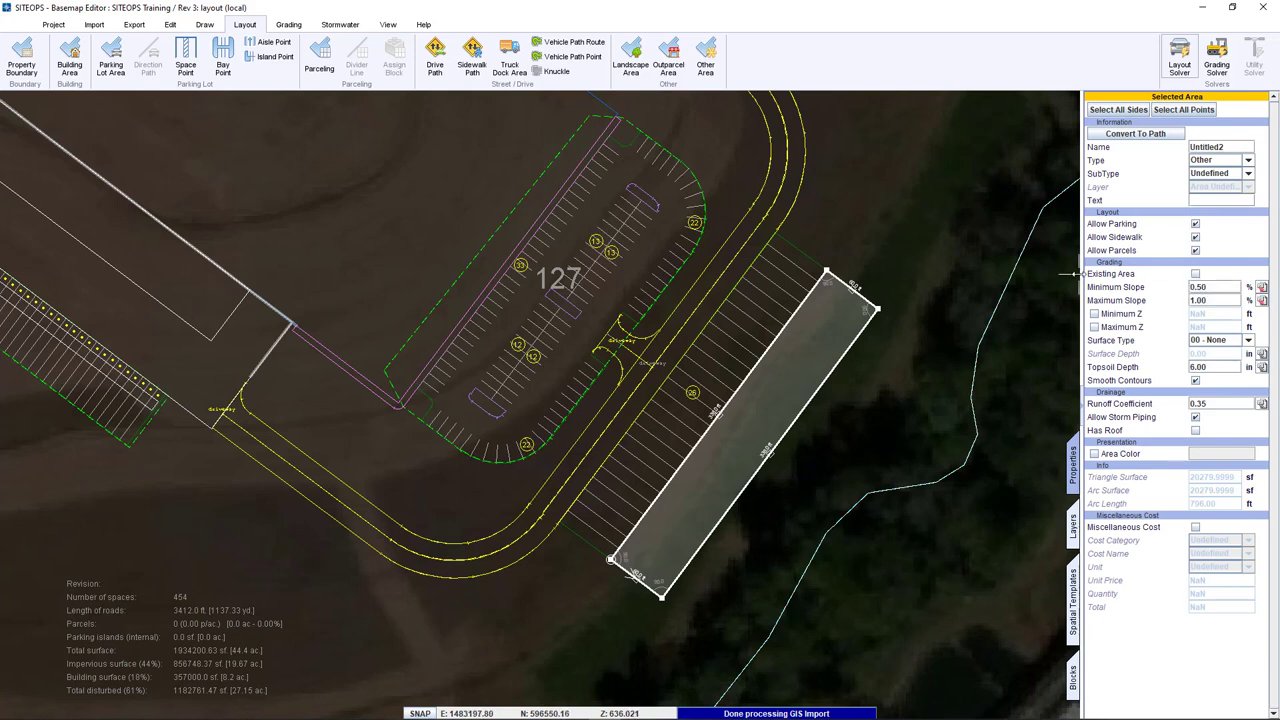
{"action": "left_click", "coordinate": [930, 222]}
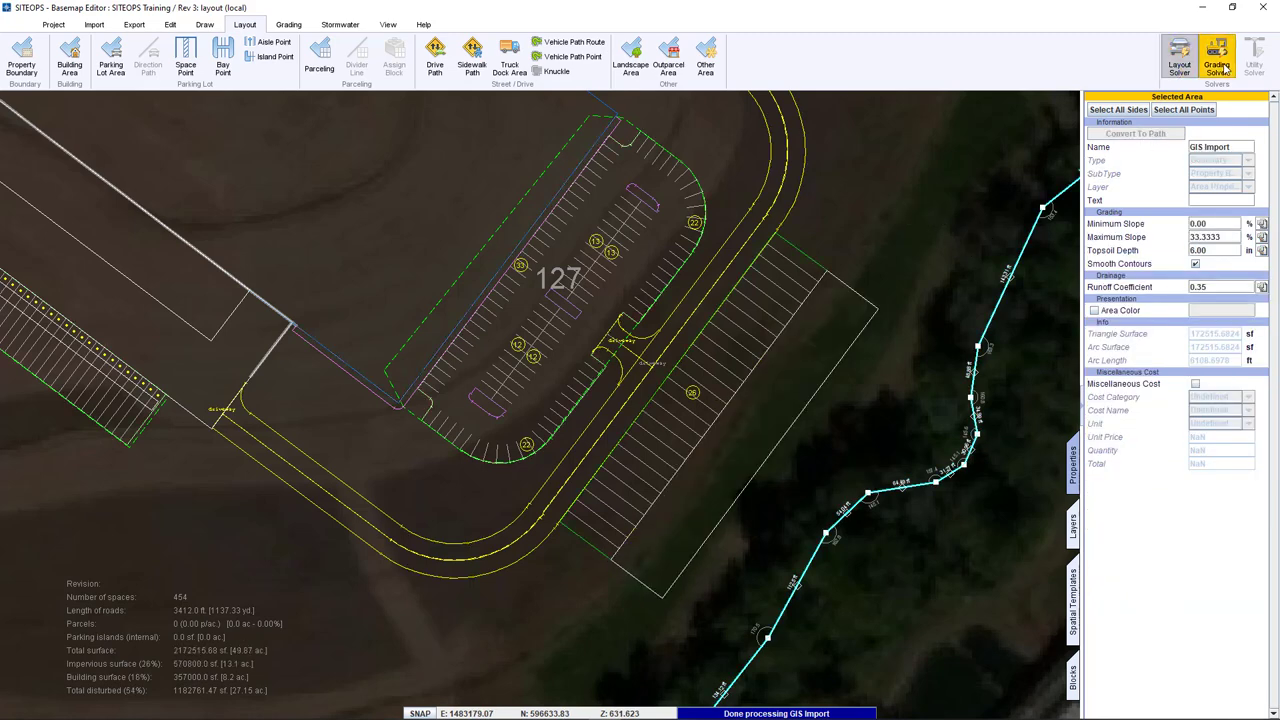
Start the grading solver, maximize its 3D viewer, hide the triangles and examine the cut and fill beside the building.
{"action": "left_click", "coordinate": [1220, 65]}
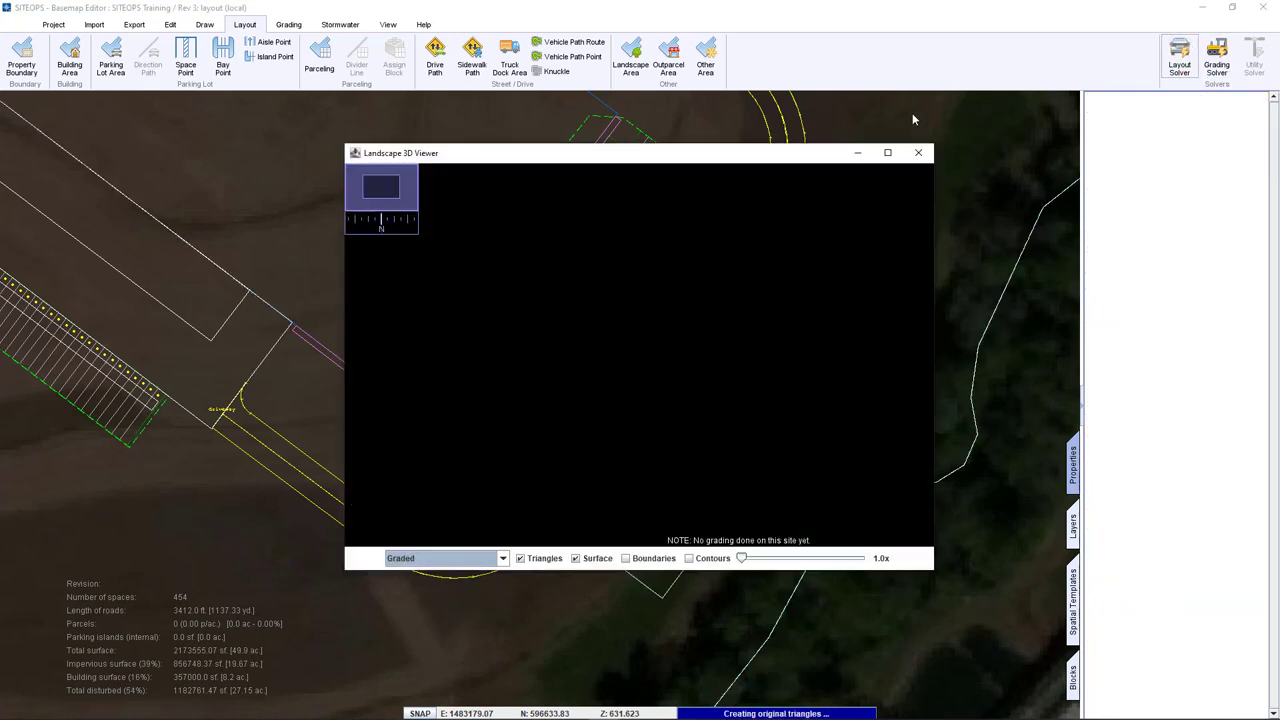
{"action": "left_click", "coordinate": [889, 153]}
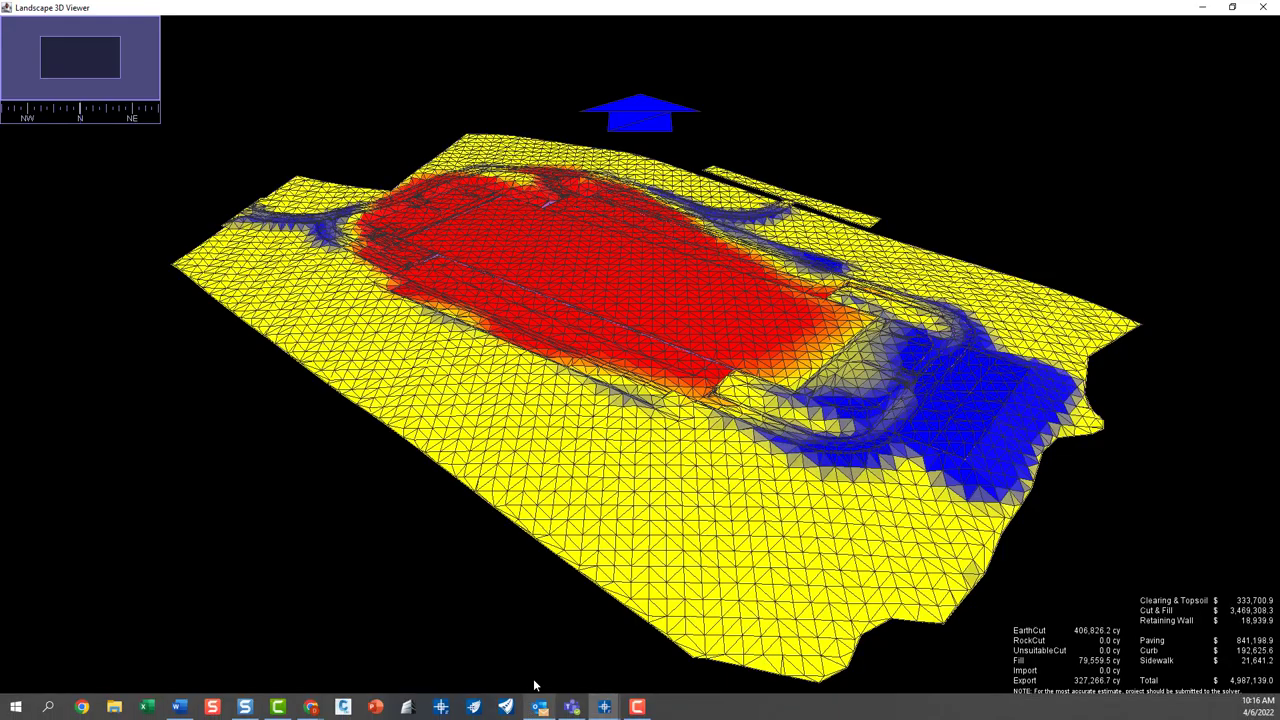
{"action": "left_click", "coordinate": [530, 708]}
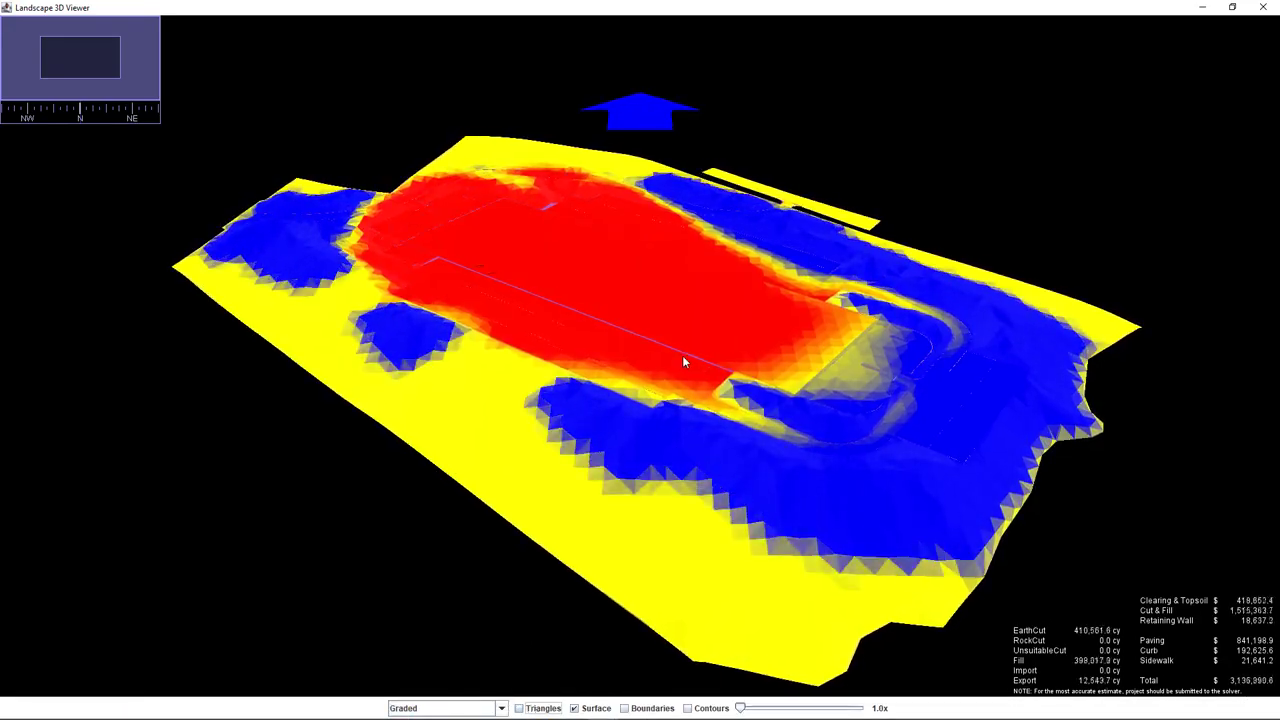
{"action": "scroll", "coordinate": [682, 355], "scroll_direction": "up", "scroll_amount": 10}
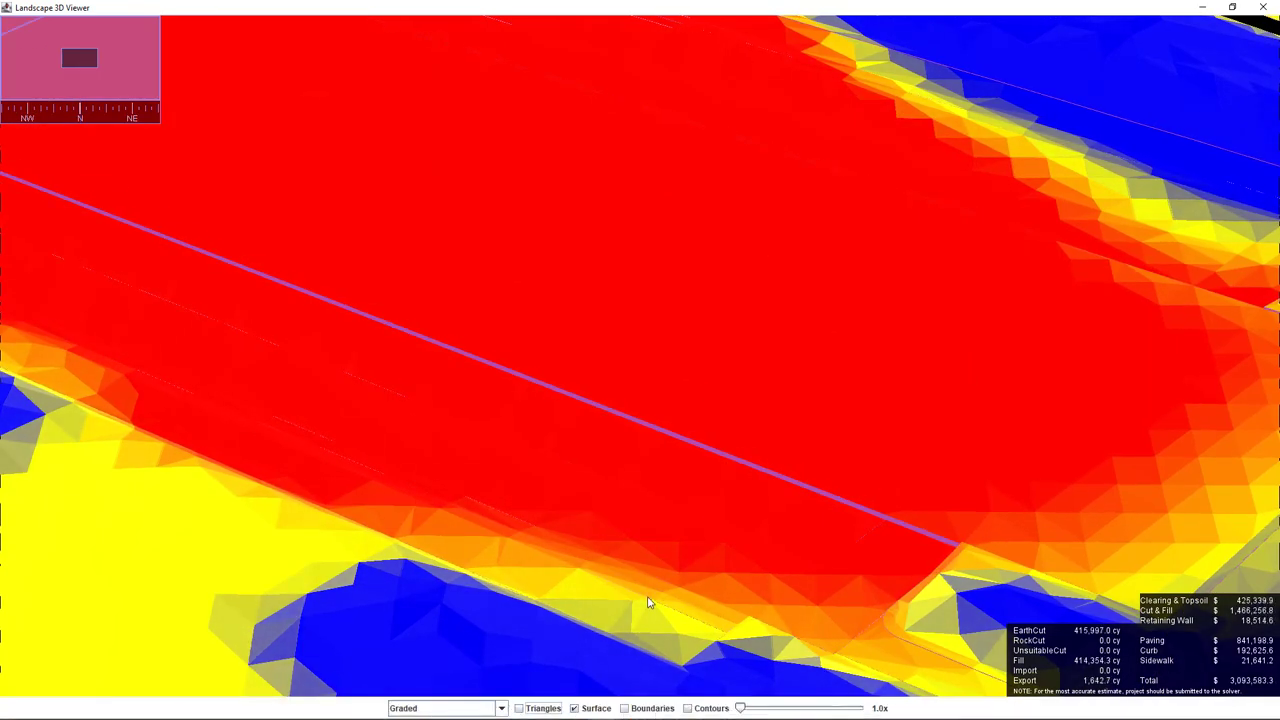
Show boundaries and contours in the 3D view, inspect the graded site with the added trailer area and close the viewer.
{"action": "left_click", "coordinate": [650, 708]}
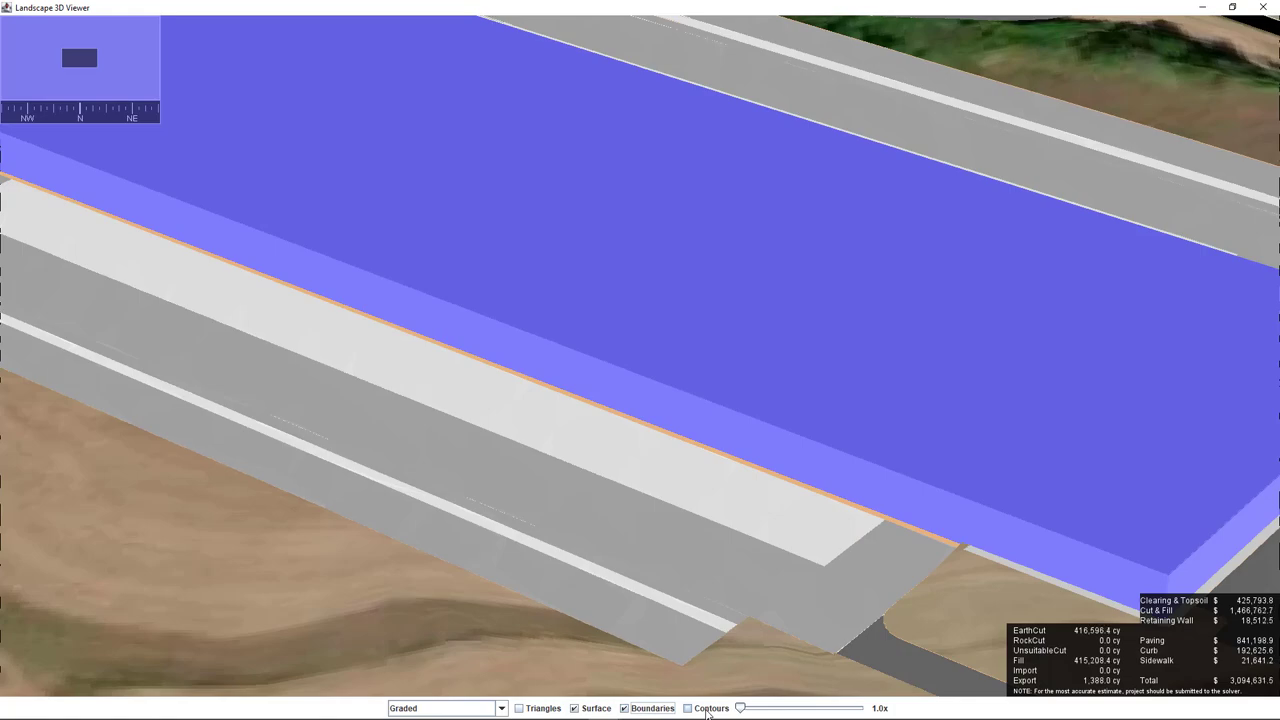
{"action": "left_click", "coordinate": [707, 708]}
{"action": "scroll", "coordinate": [580, 343], "scroll_direction": "down", "scroll_amount": 10}
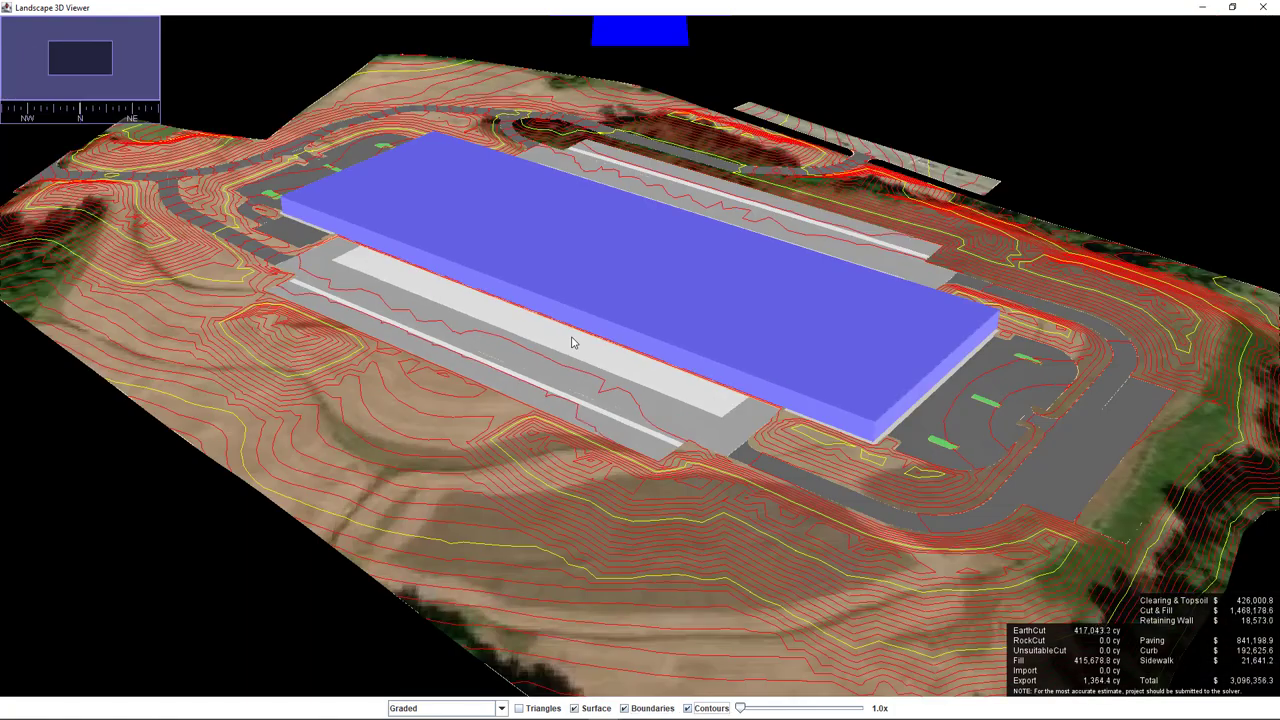
{"action": "left_click_drag", "start_coordinate": [586, 337], "coordinate": [549, 320]}
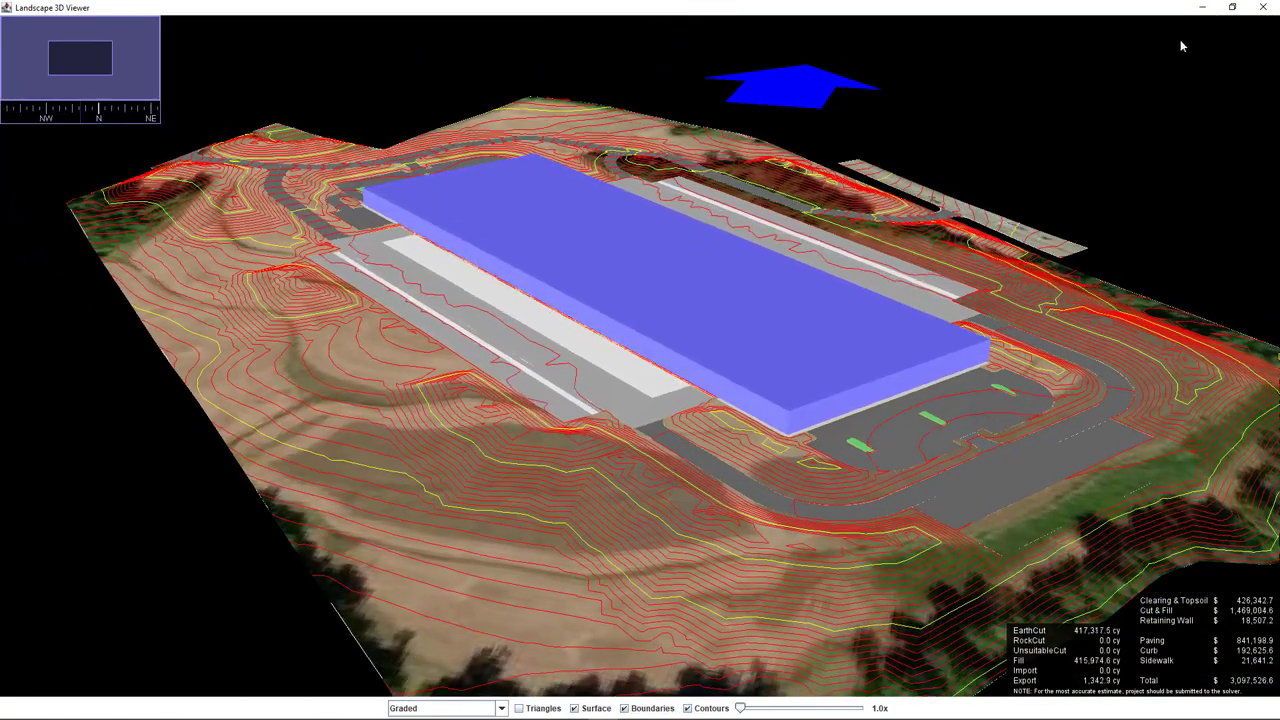
{"action": "left_click", "coordinate": [1264, 8]}
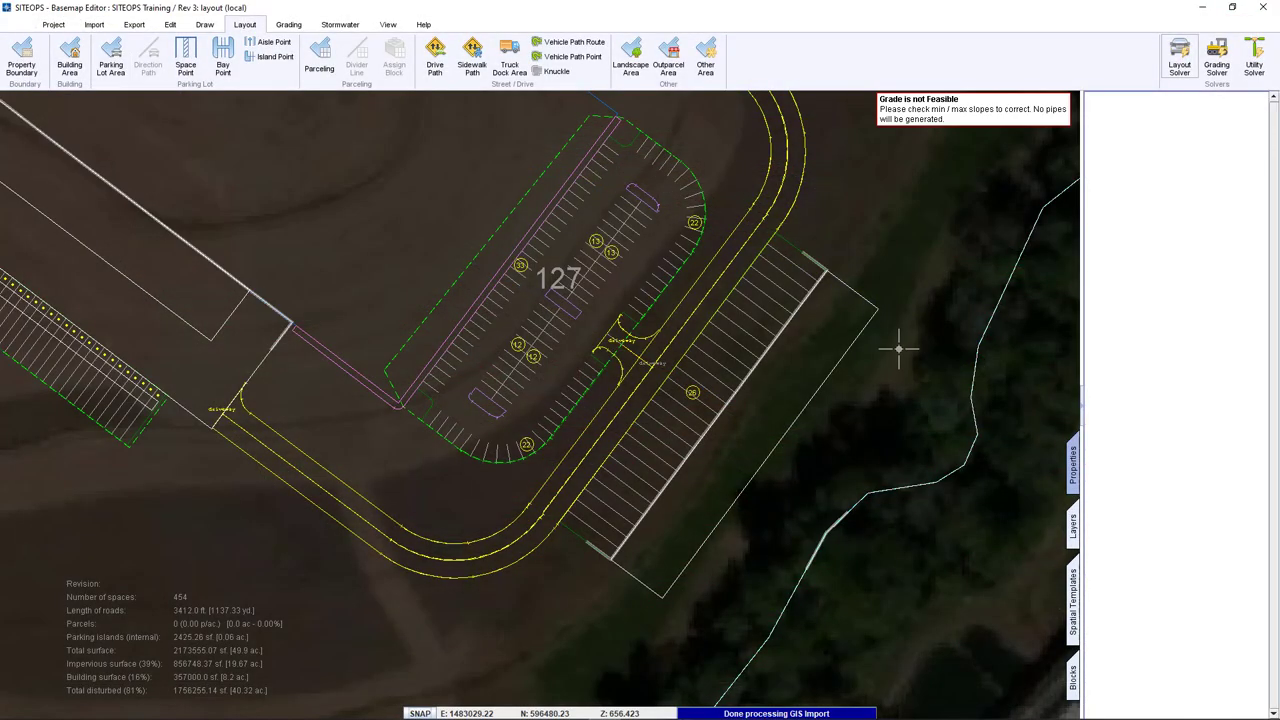
Turn on the Slope Problems layer and examine the grading conflicts around the southeast parking lot and trailer parking.
{"action": "left_click", "coordinate": [1068, 526]}
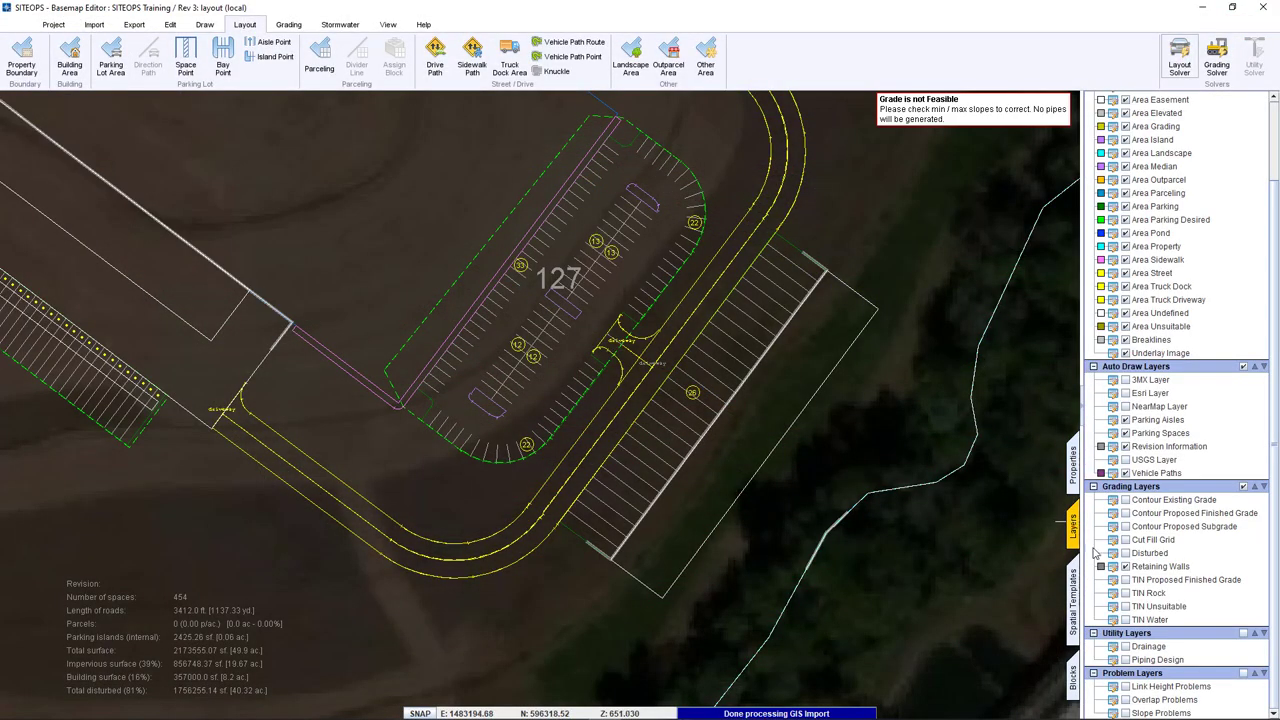
{"action": "left_click", "coordinate": [1125, 713]}
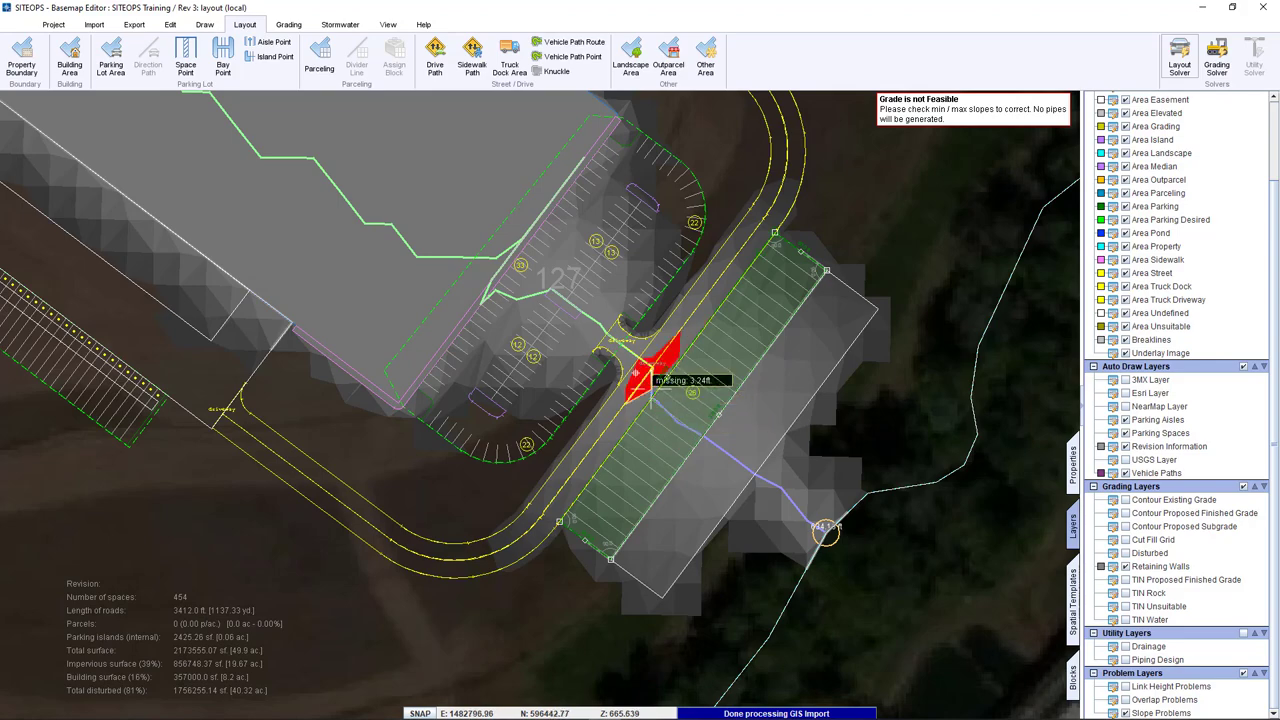
{"action": "scroll", "coordinate": [525, 285], "scroll_direction": "down", "scroll_amount": 2}
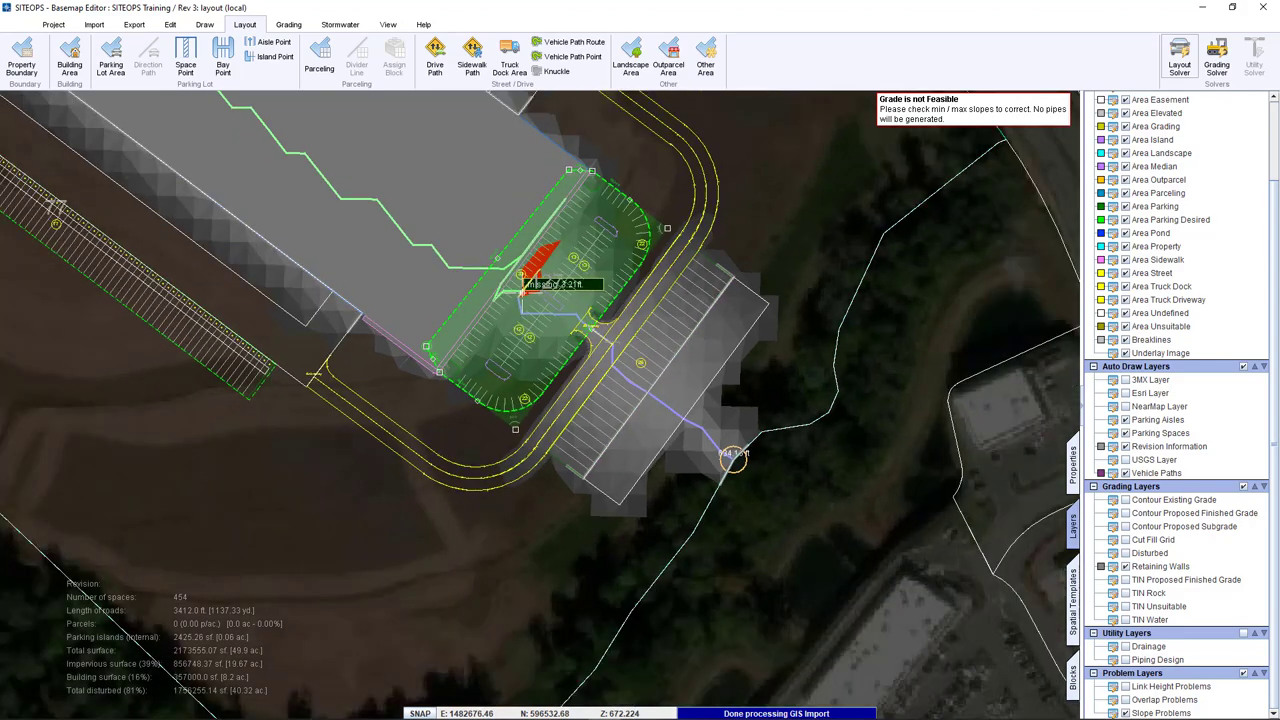
Inspect the slope problems across the building, the end parking lot and the outer parking bay.
{"action": "scroll", "coordinate": [525, 285], "scroll_direction": "down", "scroll_amount": 4}
{"action": "scroll", "coordinate": [468, 246], "scroll_direction": "up", "scroll_amount": 3}
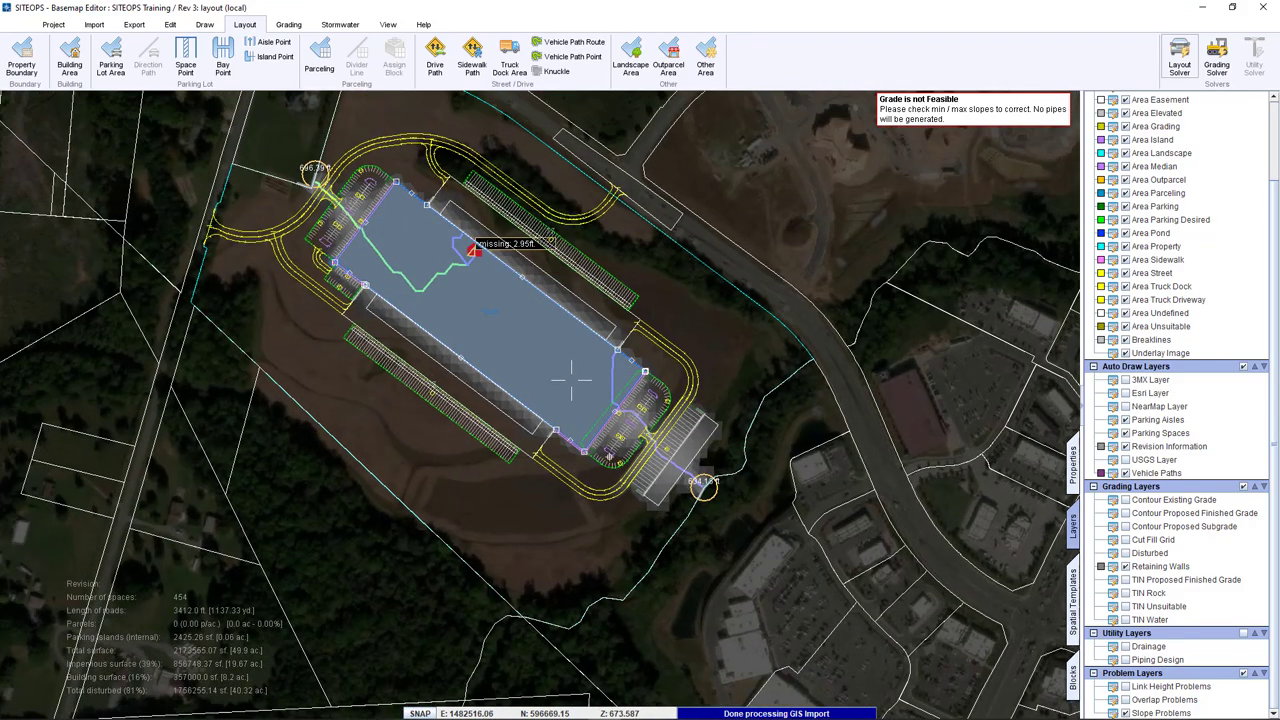
{"action": "middle_click_drag", "start_coordinate": [572, 378], "coordinate": [628, 480]}
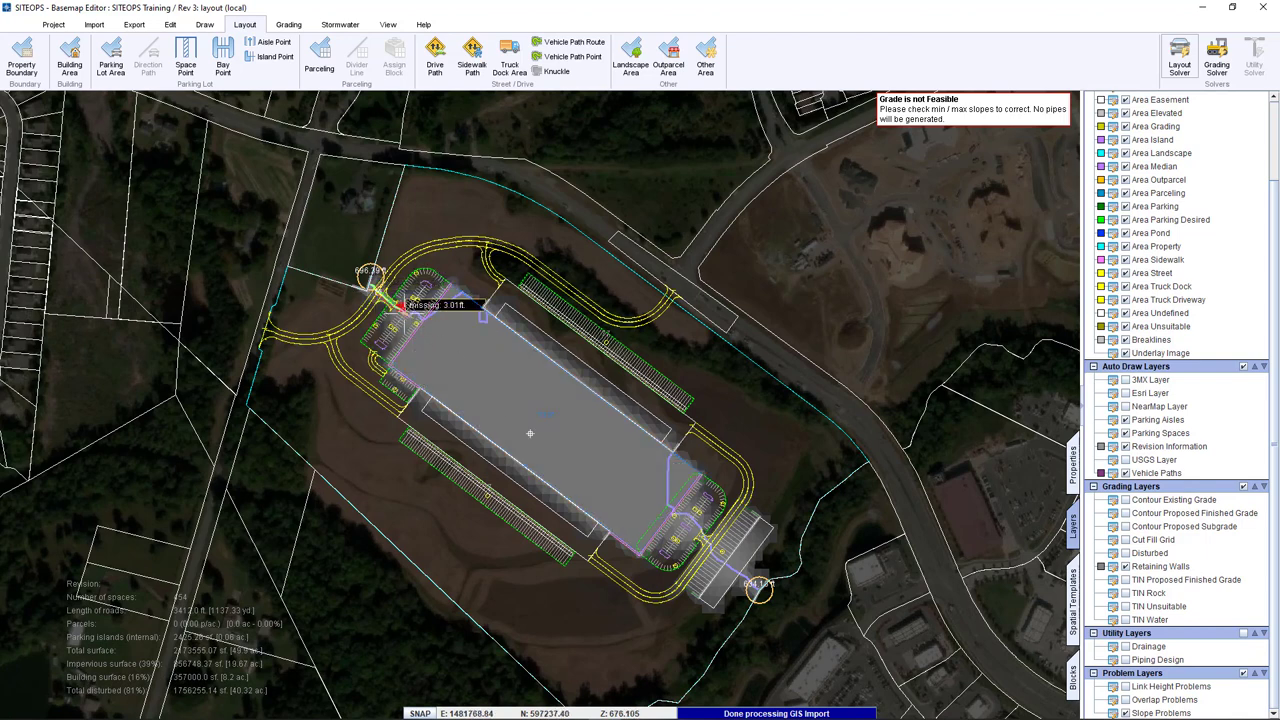
{"action": "left_click", "coordinate": [543, 386]}
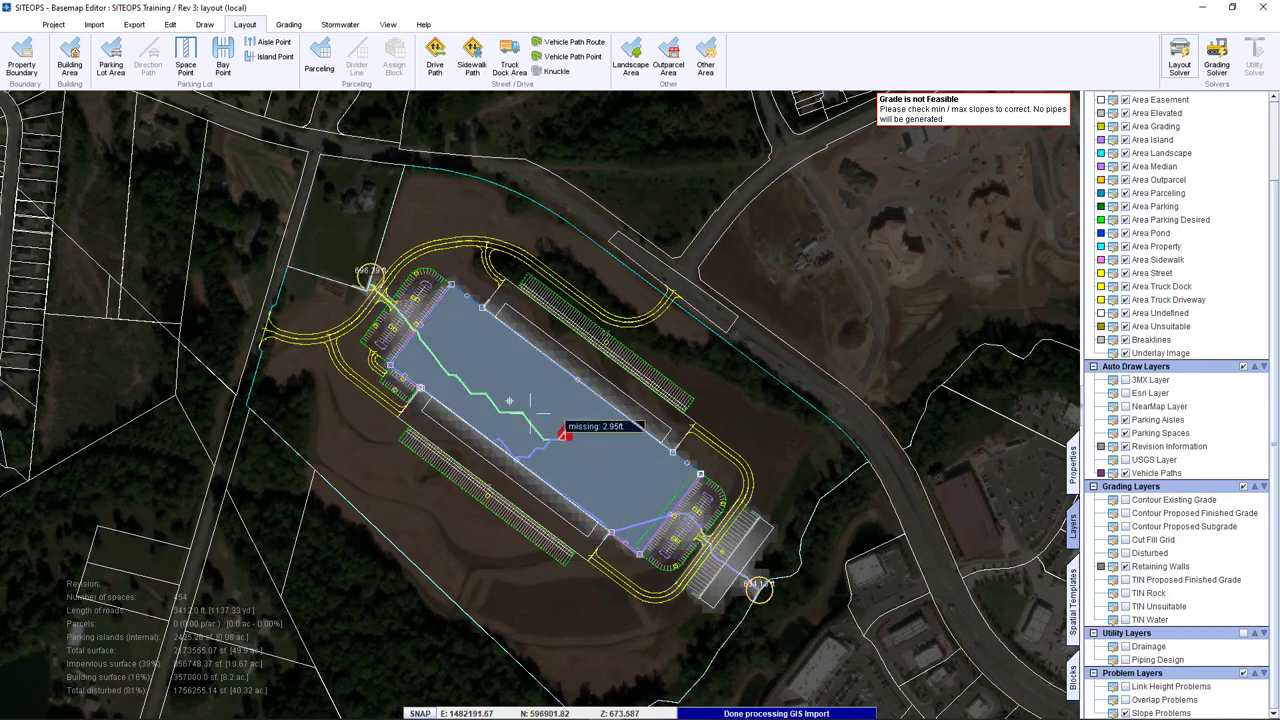
{"action": "scroll", "coordinate": [760, 592], "scroll_direction": "up", "scroll_amount": 1}
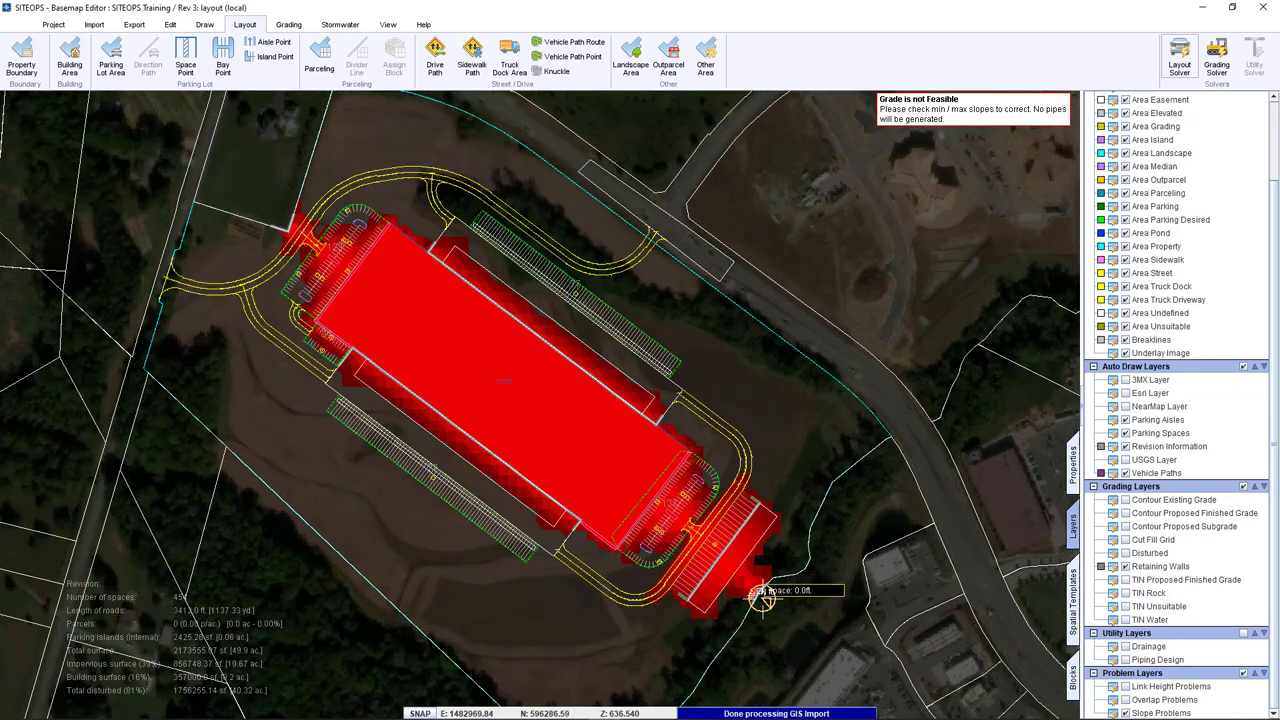
{"action": "scroll", "coordinate": [760, 592], "scroll_direction": "up", "scroll_amount": 3}
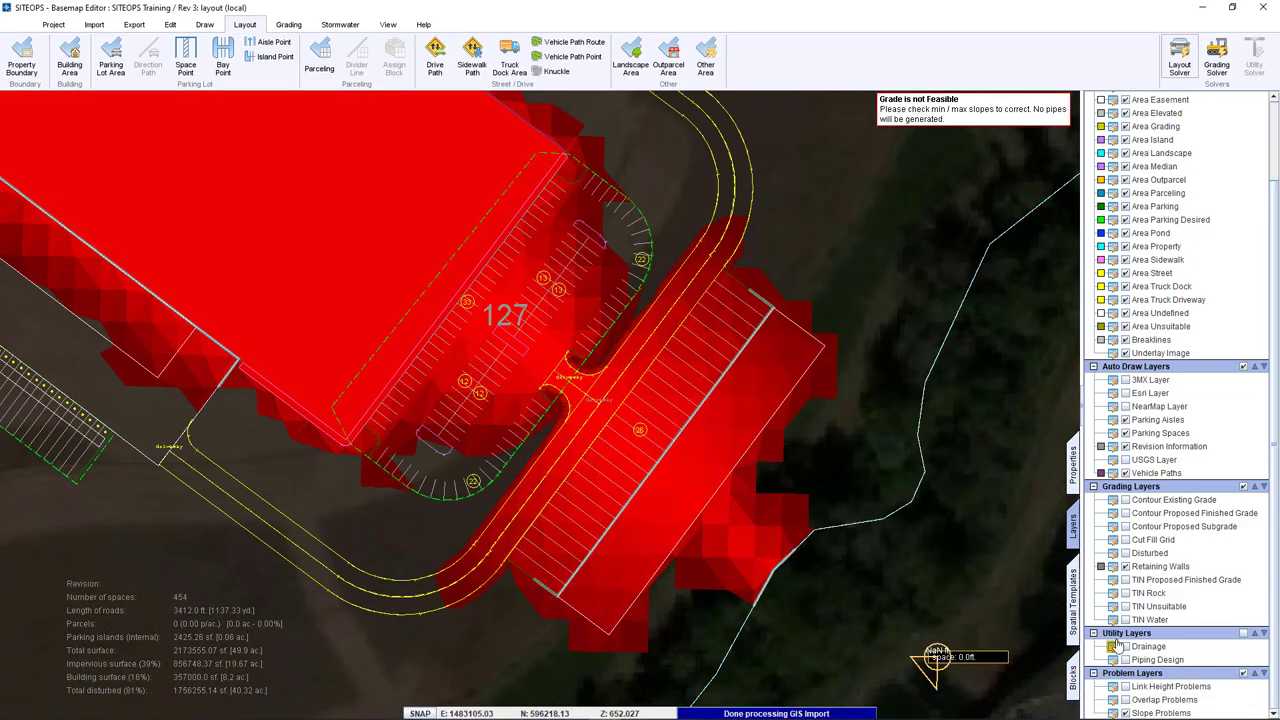
Hide the slope problem display and bring the outer 26-space parking bay into closer view.
{"action": "left_click", "coordinate": [657, 505]}
{"action": "scroll", "coordinate": [659, 503], "scroll_direction": "up", "scroll_amount": 1}
{"action": "key", "text": "Escape"}
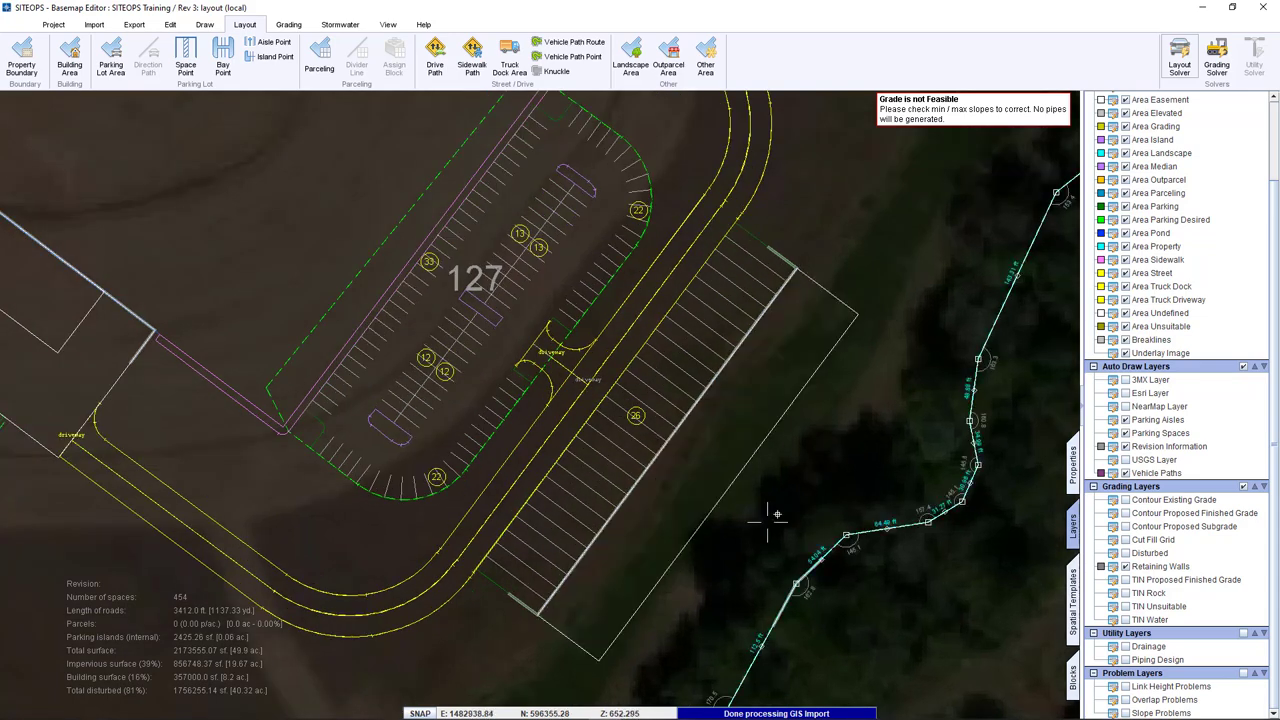
Check the existing and proposed finished grade contours around the outer parking bay, and hide both contour layers again.
{"action": "left_click", "coordinate": [1126, 499]}
{"action": "left_click", "coordinate": [1126, 513]}
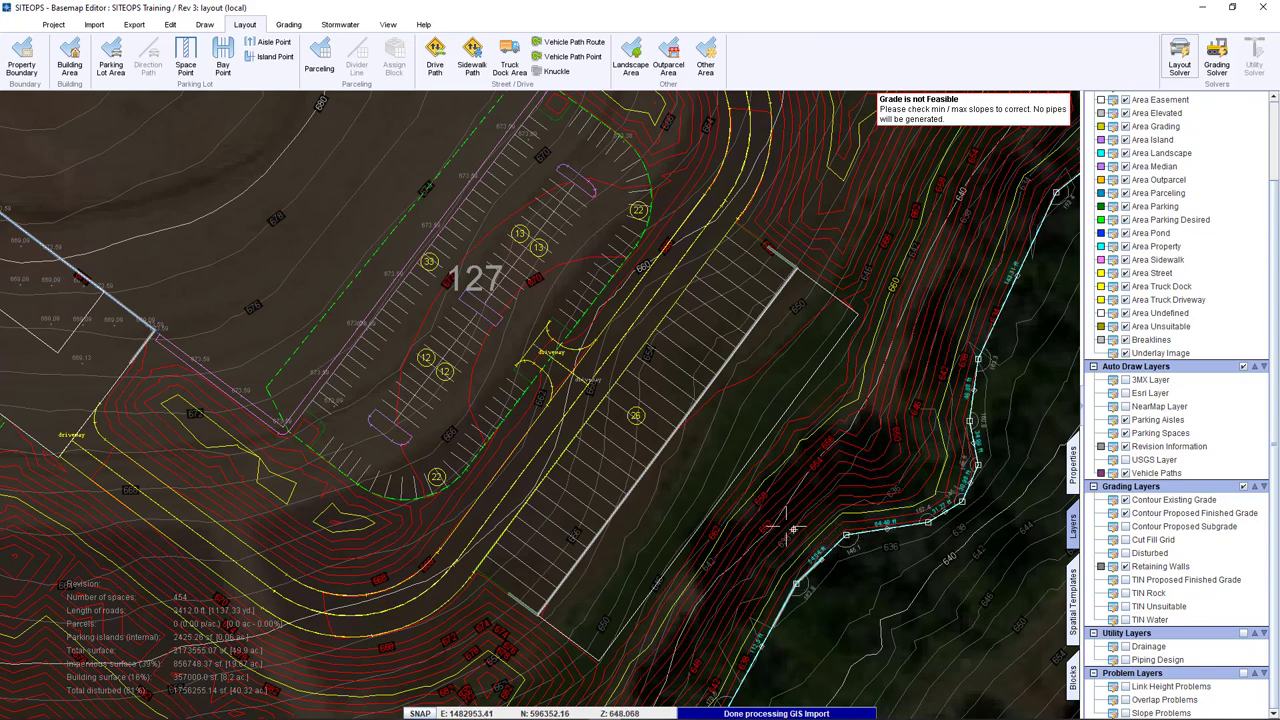
{"action": "left_click", "coordinate": [1126, 513]}
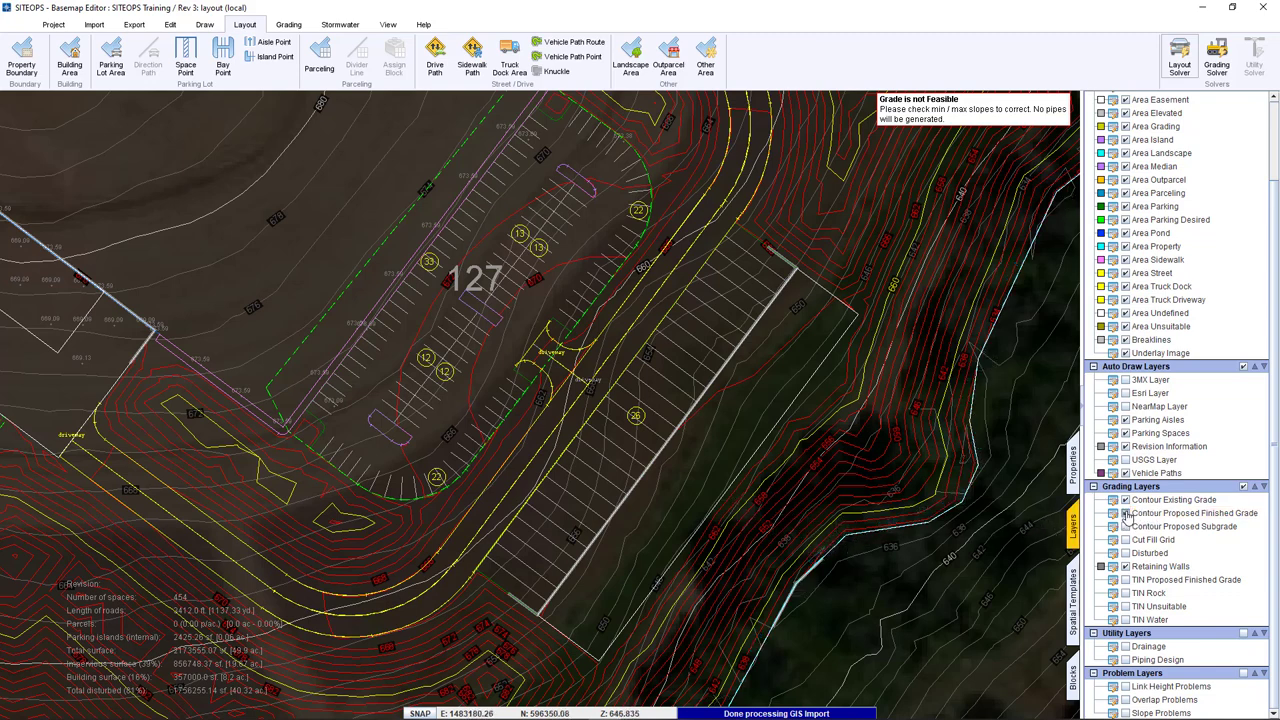
{"action": "left_click", "coordinate": [1126, 499]}
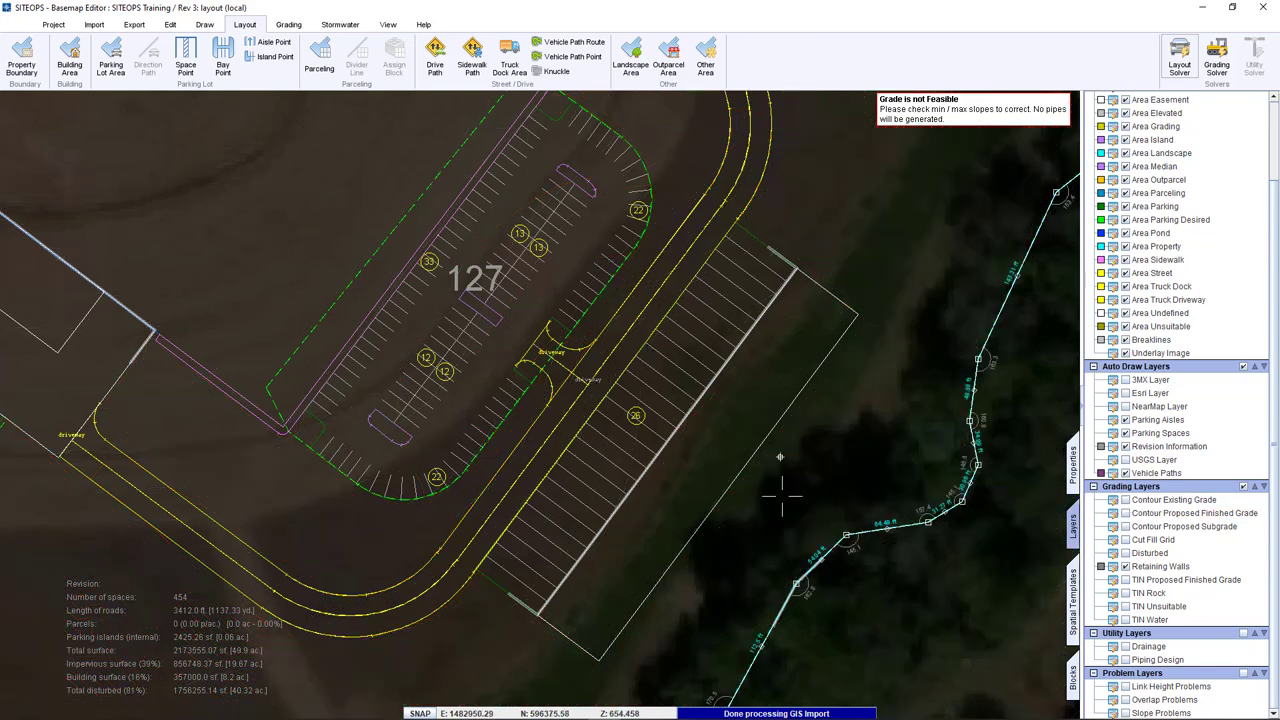
Chain-select the two short sides and the long outer side of the undefined area beyond the 26-space parking bay.
{"action": "right_click", "coordinate": [886, 271]}
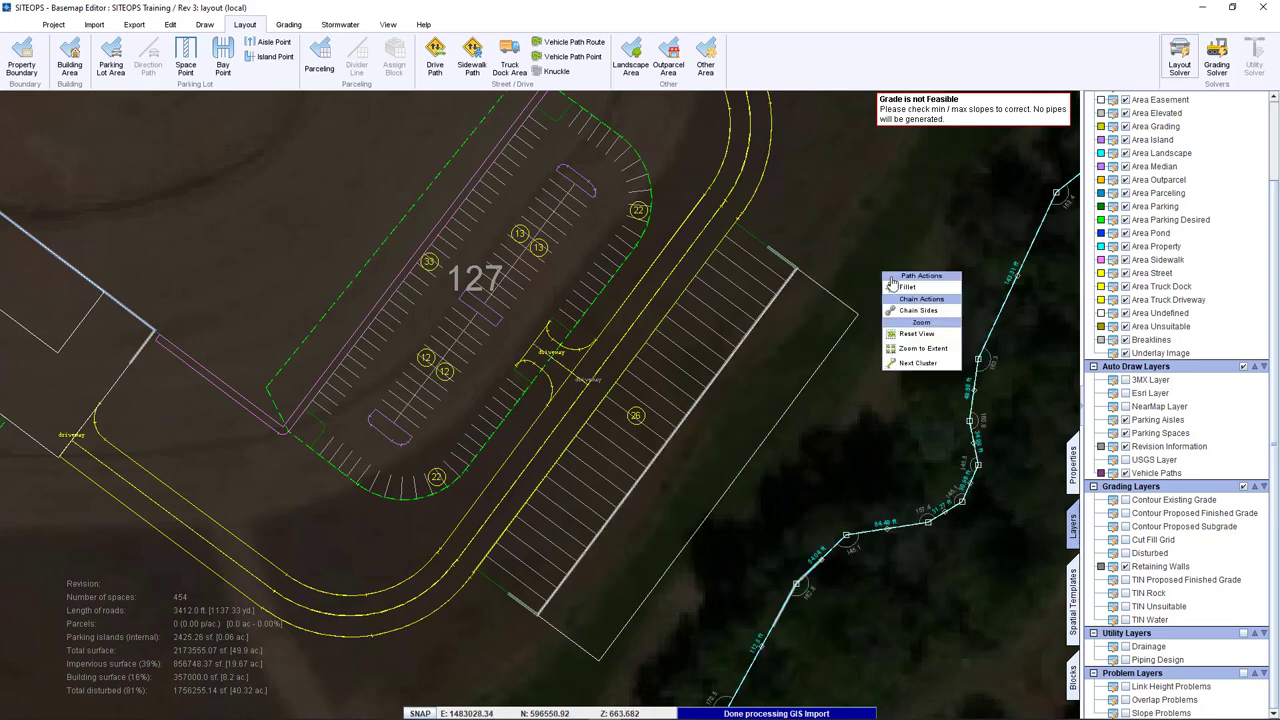
{"action": "left_click", "coordinate": [929, 314]}
{"action": "left_click", "coordinate": [851, 305]}
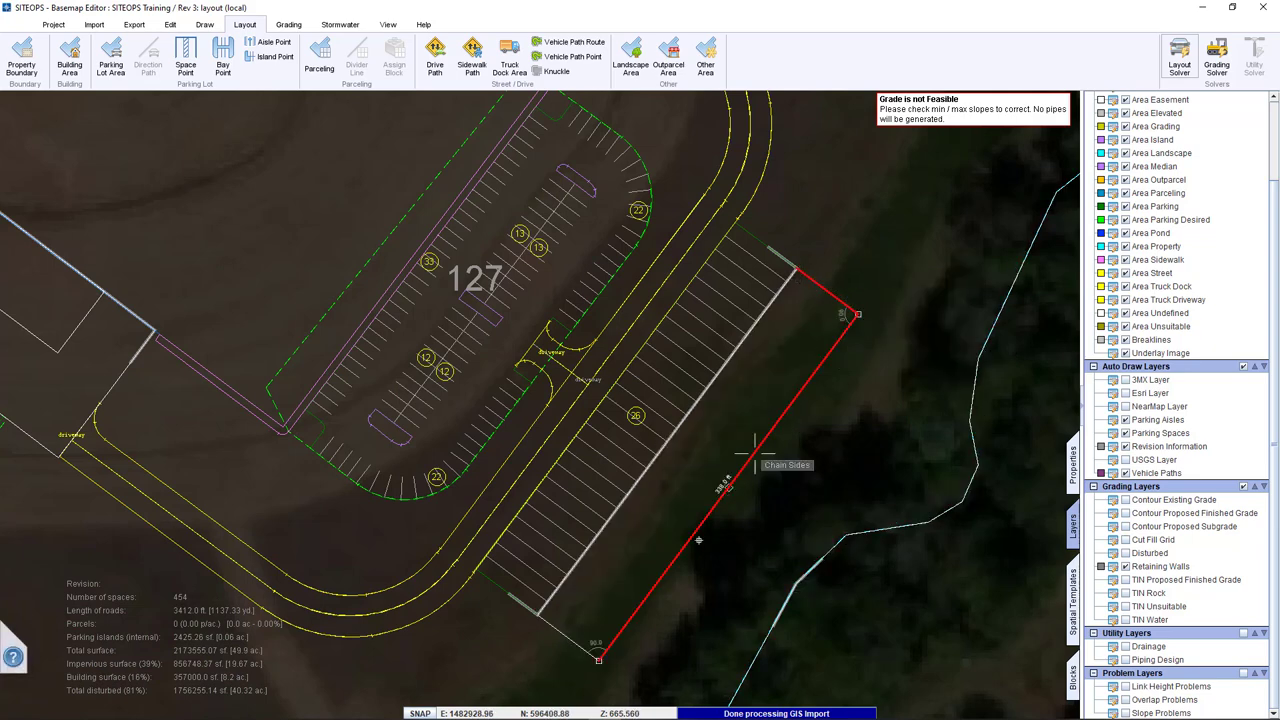
{"action": "right_click", "coordinate": [598, 645]}
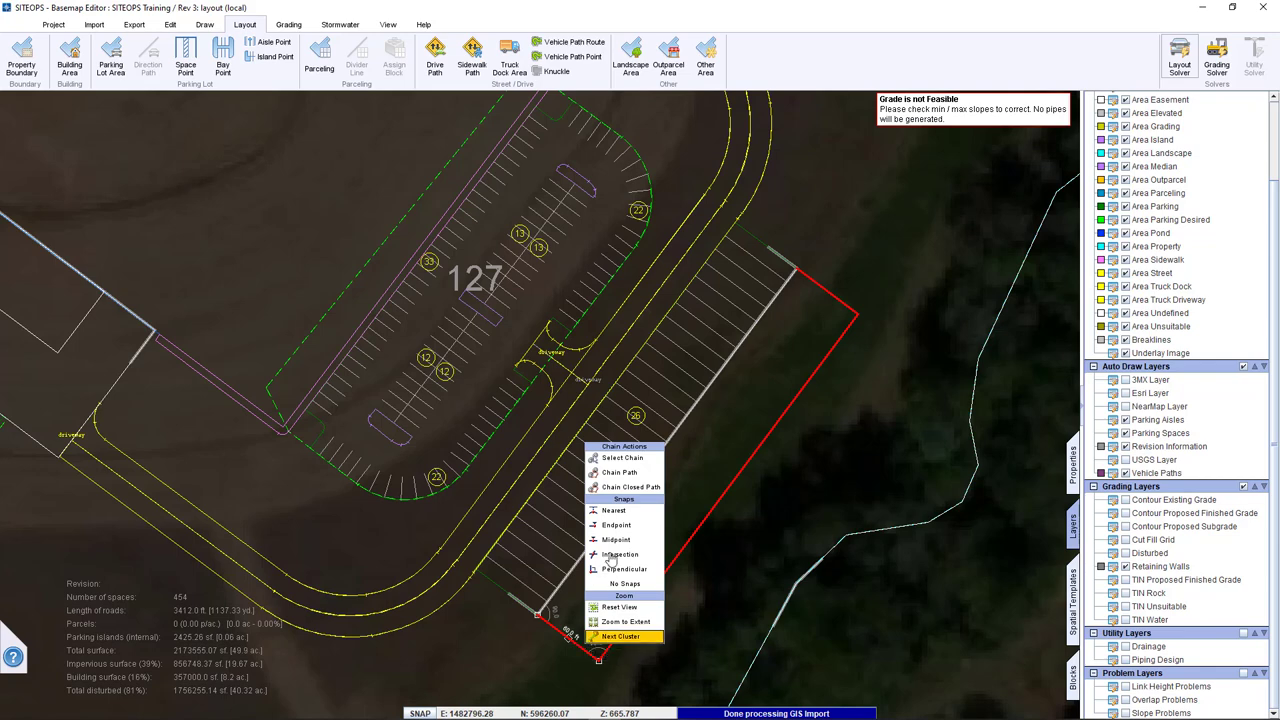
{"action": "left_click", "coordinate": [625, 459]}
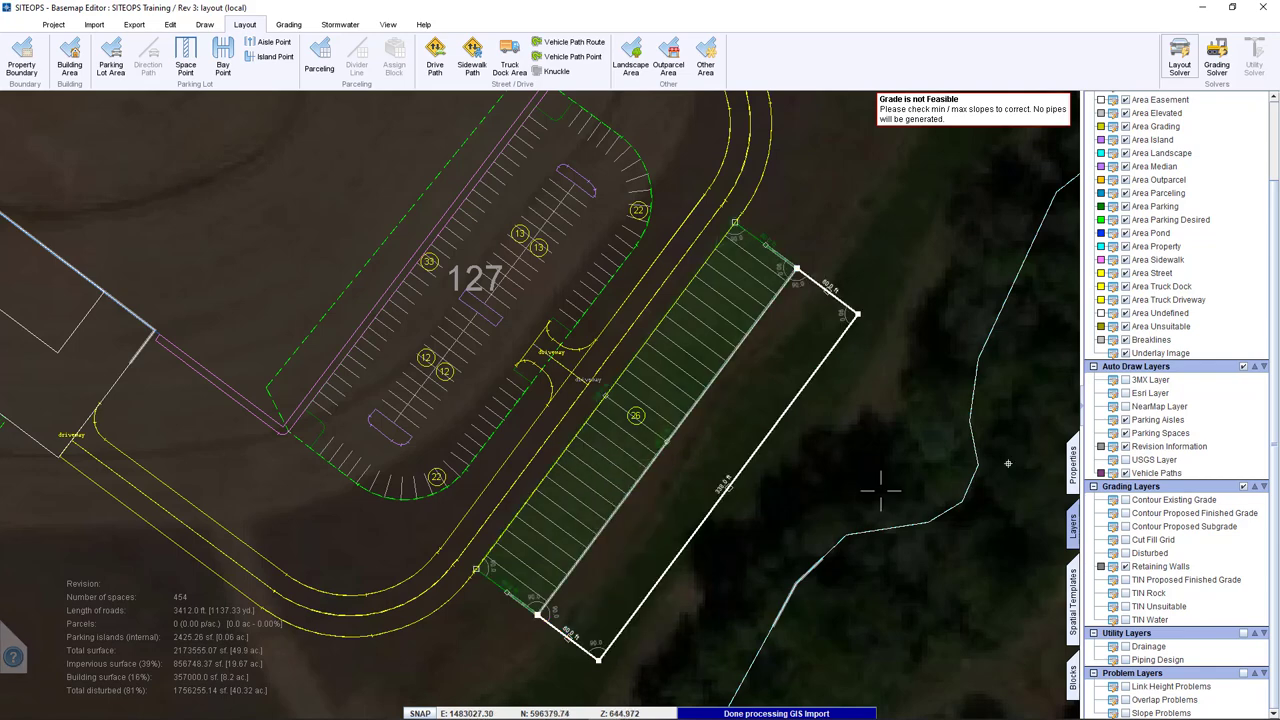
Try link heights of -4 ft and 0 ft on the chained sides, and leave their link height unfixed.
{"action": "left_click", "coordinate": [1068, 447]}
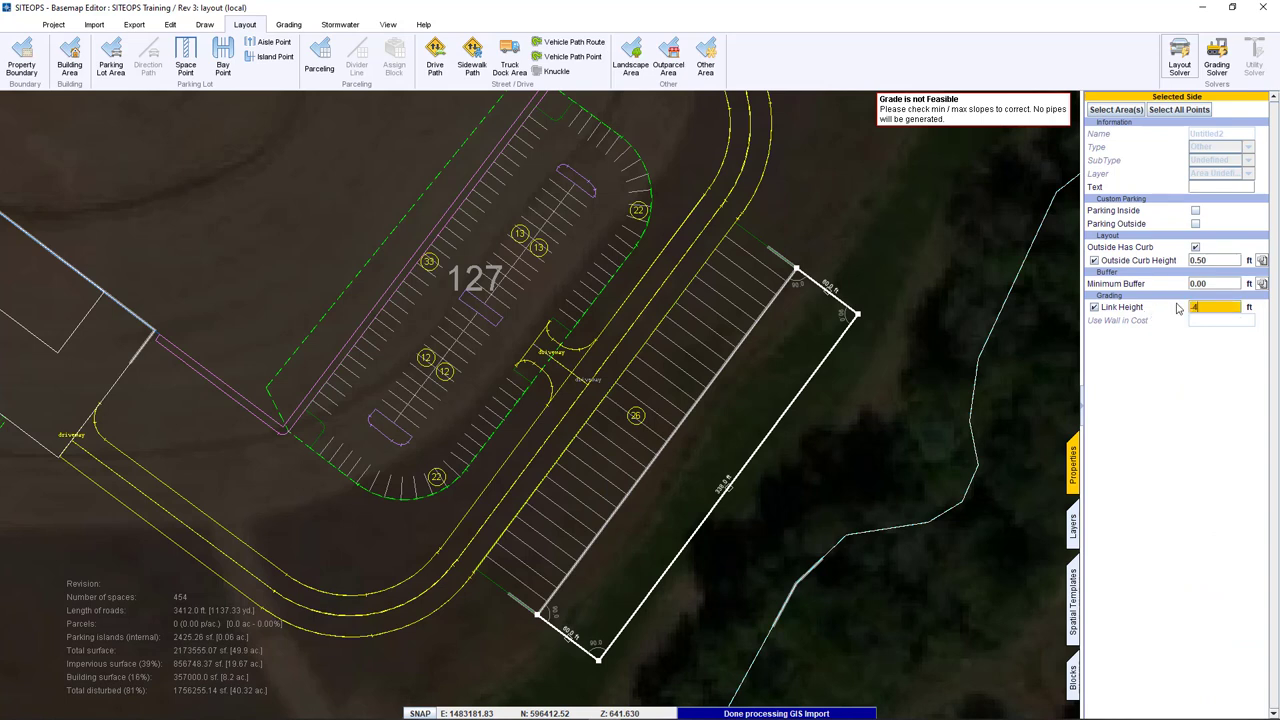
{"action": "key", "text": "Return"}
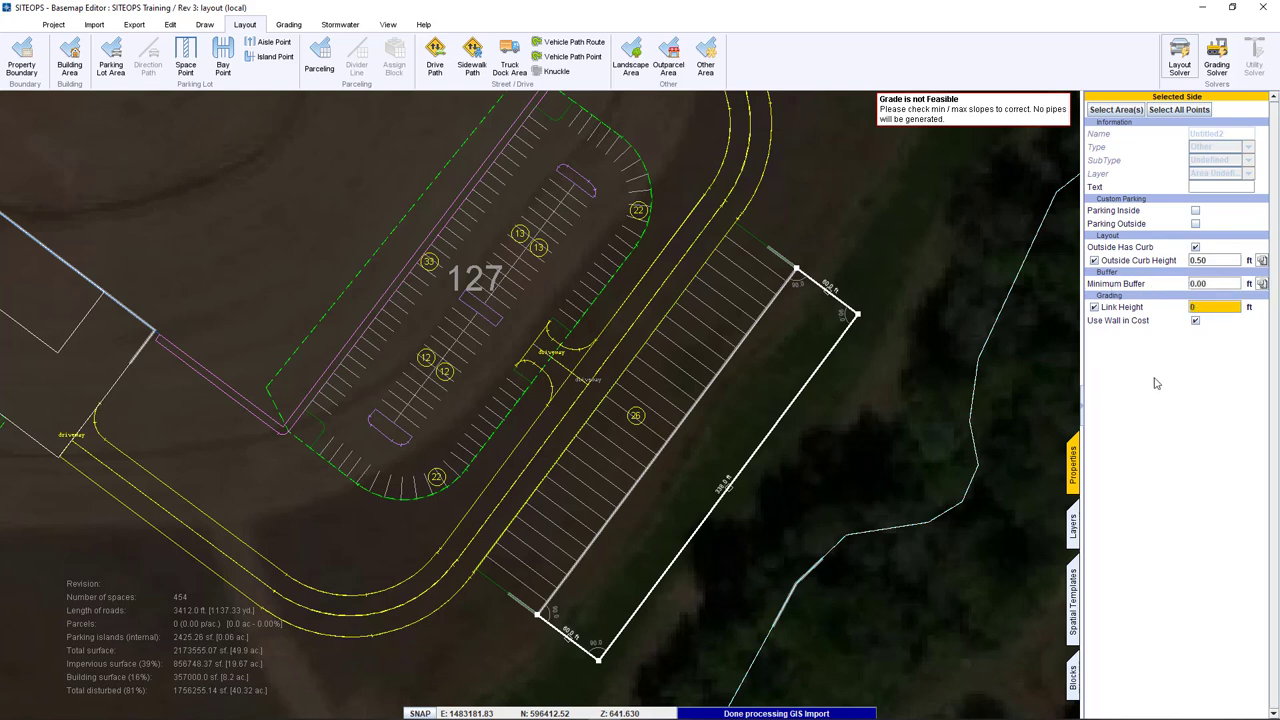
{"action": "left_click", "coordinate": [1094, 307]}
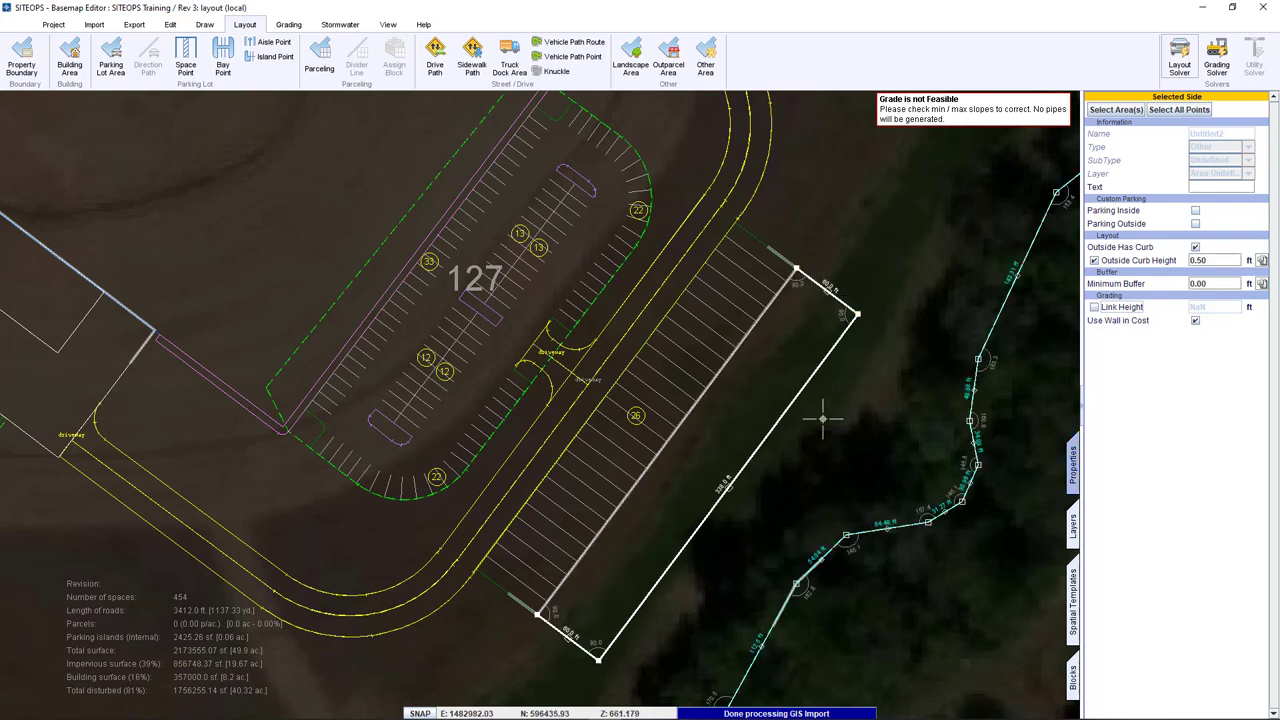
Run the layout solver and the grading solver, and enlarge the 3D viewer to full screen.
{"action": "left_click", "coordinate": [1177, 57]}
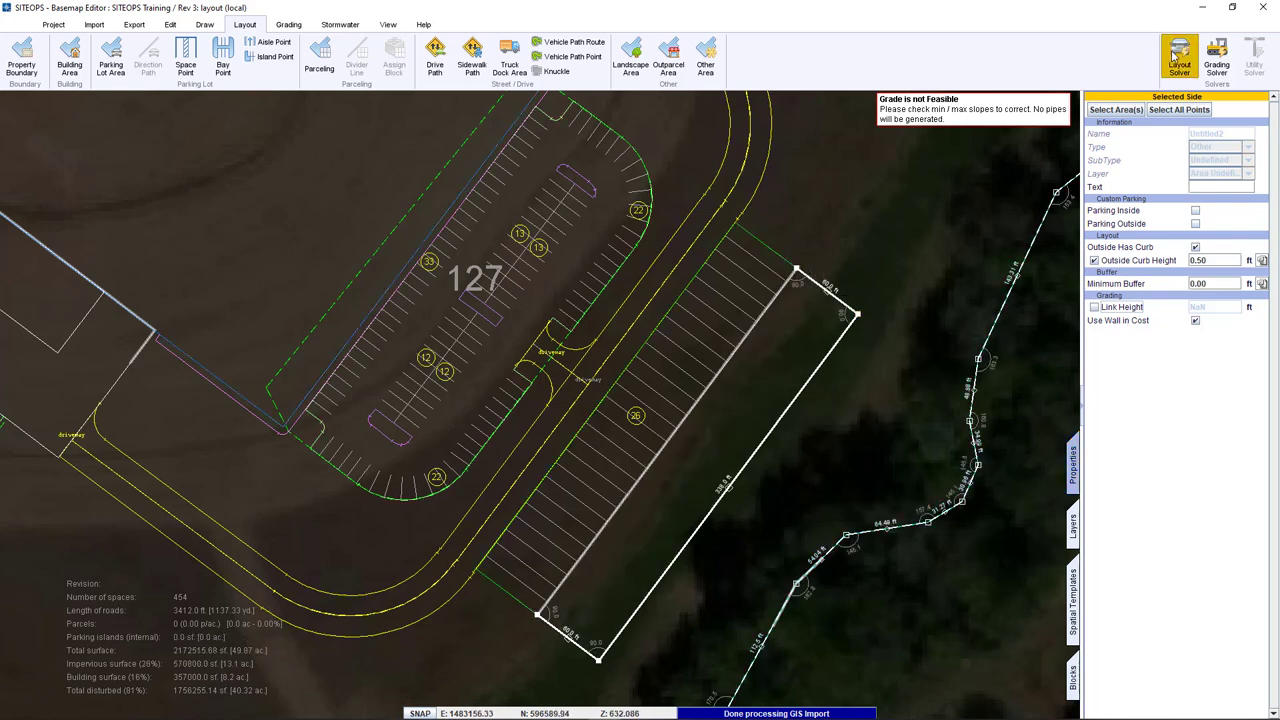
{"action": "left_click", "coordinate": [1213, 60]}
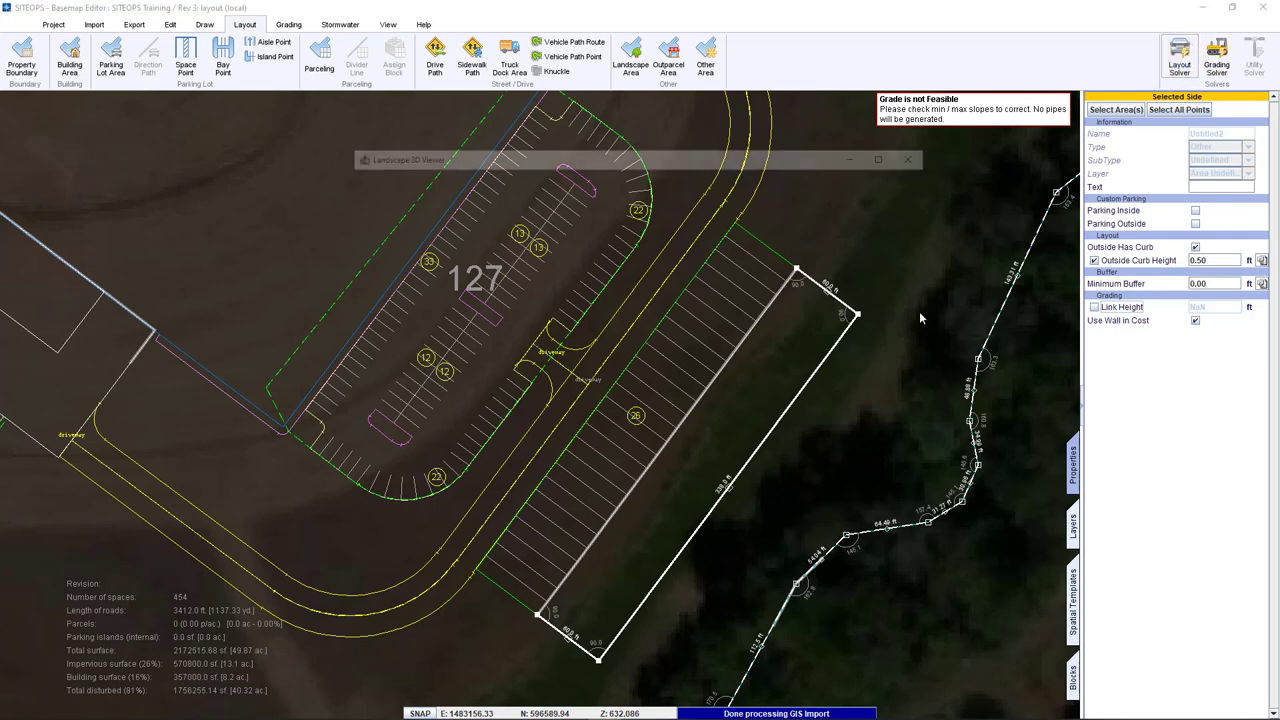
{"action": "left_click", "coordinate": [889, 153]}
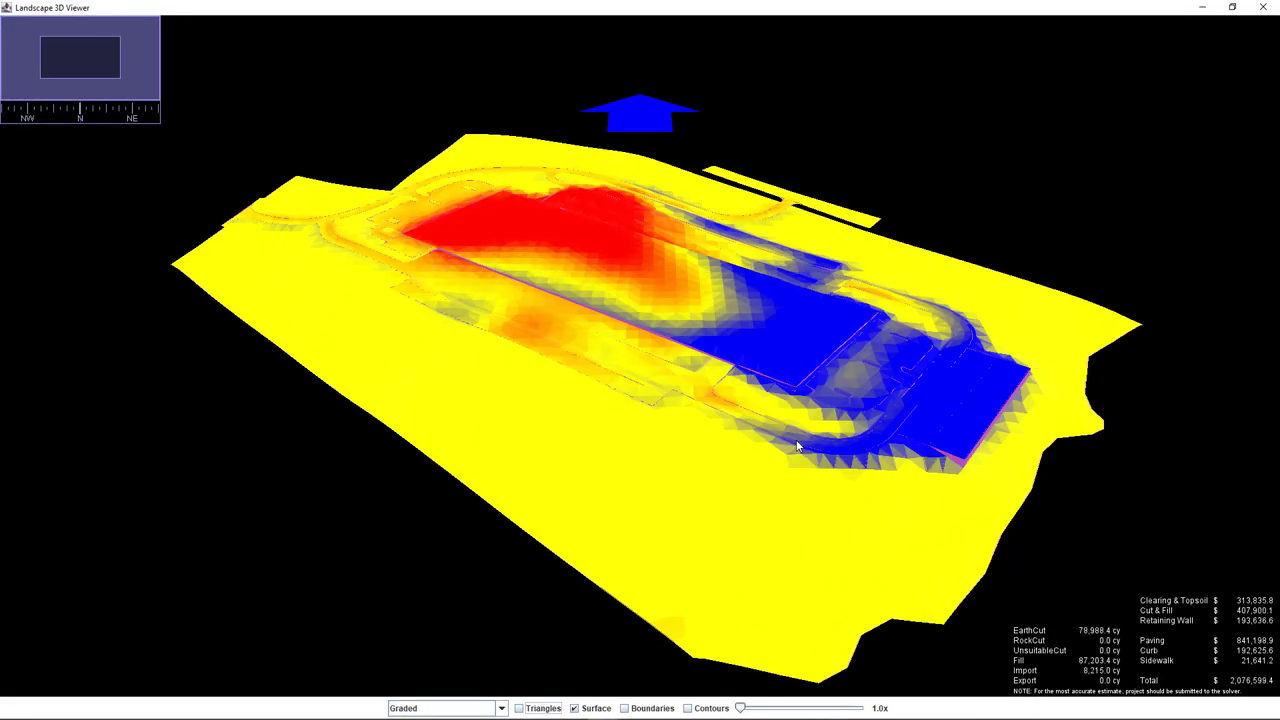
Examine the cut and fill surface in 3D around the outer retaining wall and across the whole site.
{"action": "mouse_move", "coordinate": [797, 447]}
{"action": "left_mouse_down"}
{"action": "mouse_move", "coordinate": [722, 415]}
{"action": "mouse_move", "coordinate": [800, 455]}
{"action": "mouse_move", "coordinate": [803, 468]}
{"action": "mouse_move", "coordinate": [784, 466]}
{"action": "left_mouse_up"}
{"action": "scroll", "coordinate": [836, 473], "scroll_direction": "up", "scroll_amount": 5}
{"action": "scroll", "coordinate": [827, 476], "scroll_direction": "down", "scroll_amount": 3}
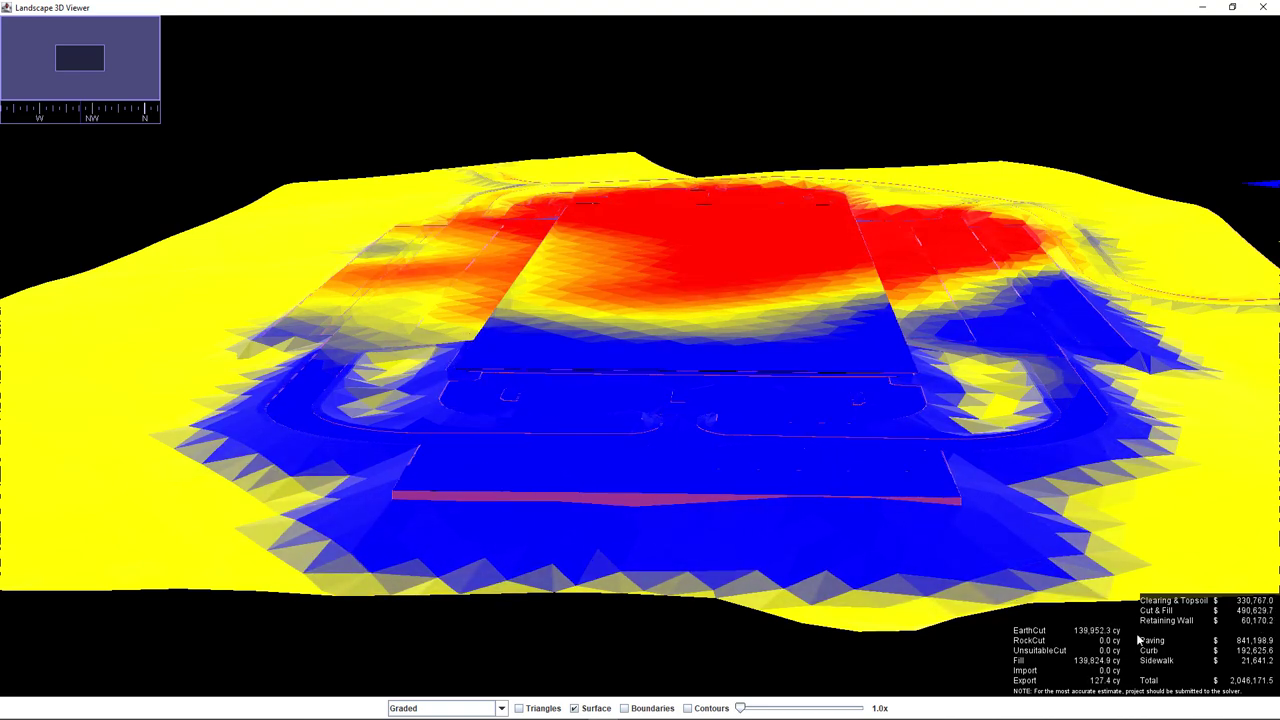
{"action": "left_click_drag", "start_coordinate": [606, 505], "coordinate": [745, 543]}
{"action": "scroll", "coordinate": [745, 543], "scroll_direction": "down", "scroll_amount": 3}
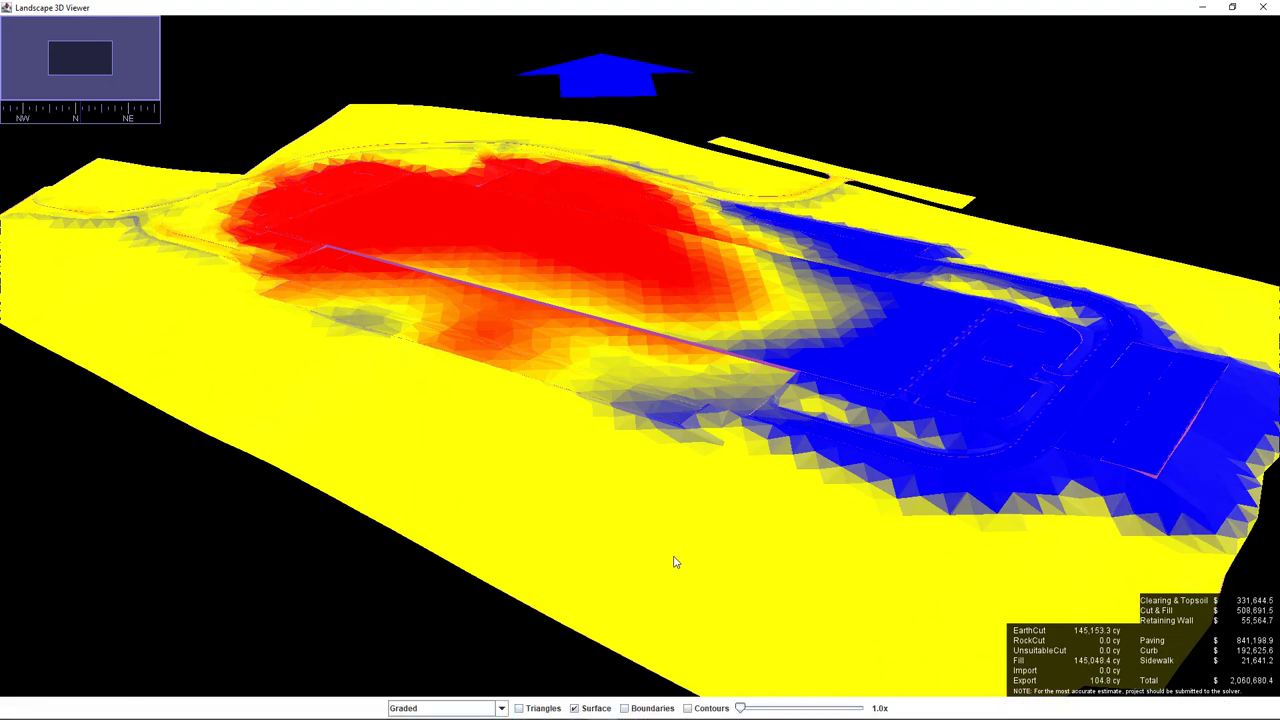
Review the graded 3D site with boundaries and contours displayed, and close the 3D viewer.
{"action": "left_click", "coordinate": [711, 708]}
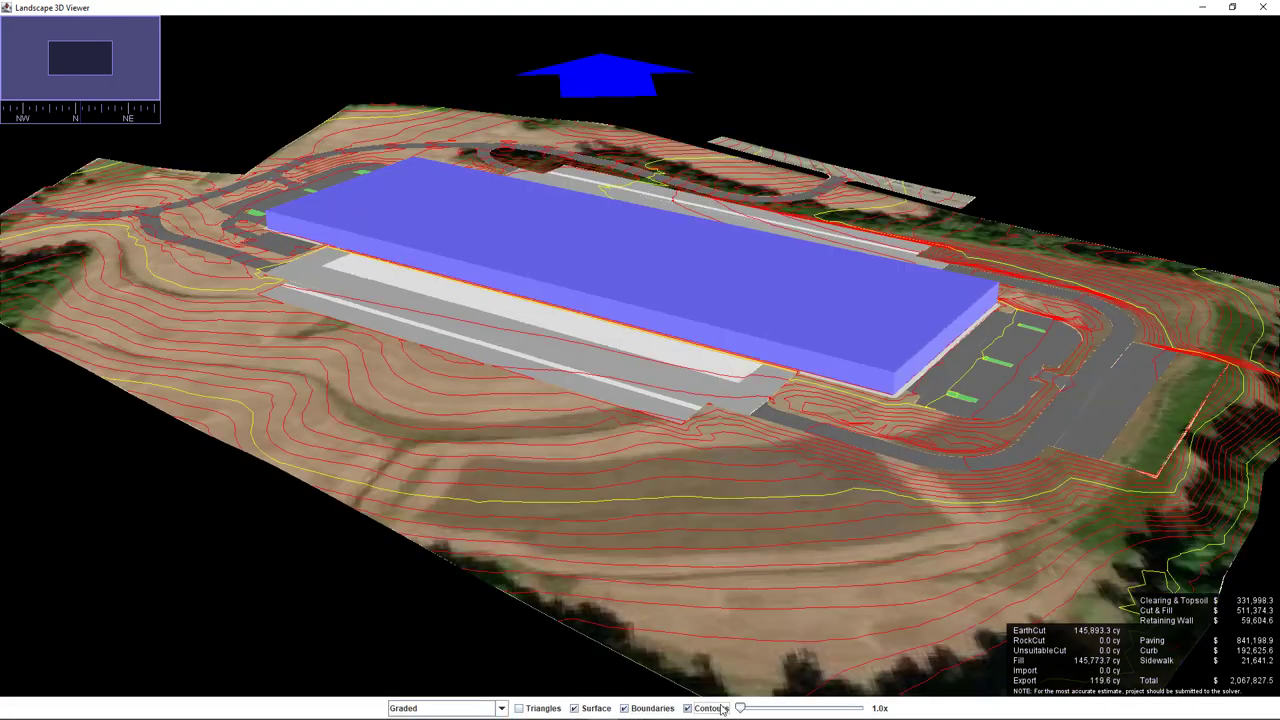
{"action": "scroll", "coordinate": [772, 517], "scroll_direction": "up", "scroll_amount": 2}
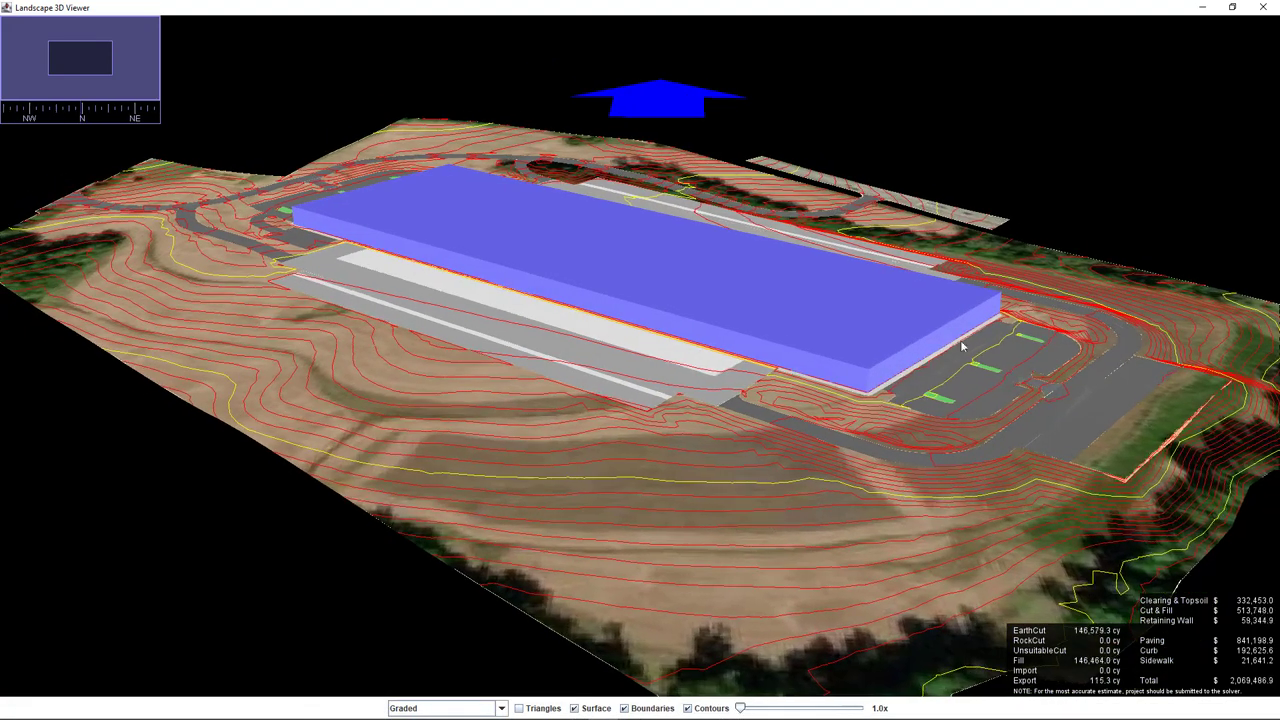
{"action": "left_click", "coordinate": [1264, 8]}
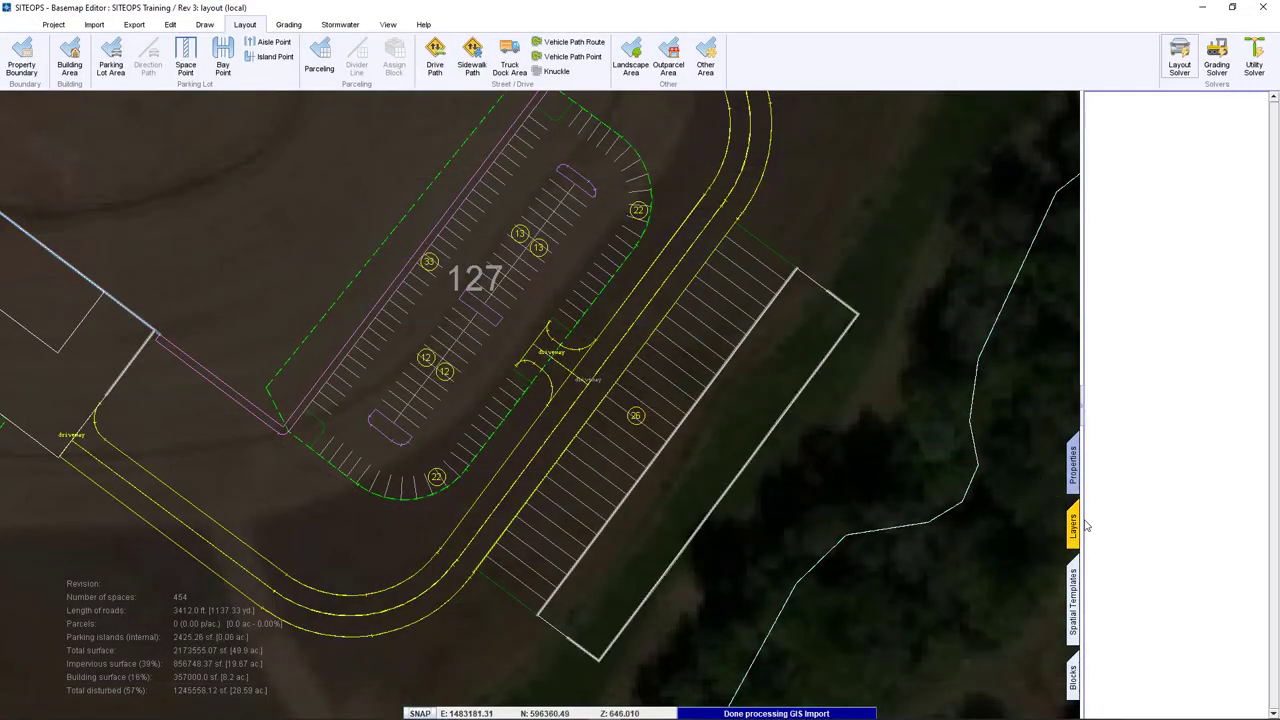
Check the slope problem layer at the end parking lot and the area beyond the outer parking bay.
{"action": "left_click", "coordinate": [1040, 533]}
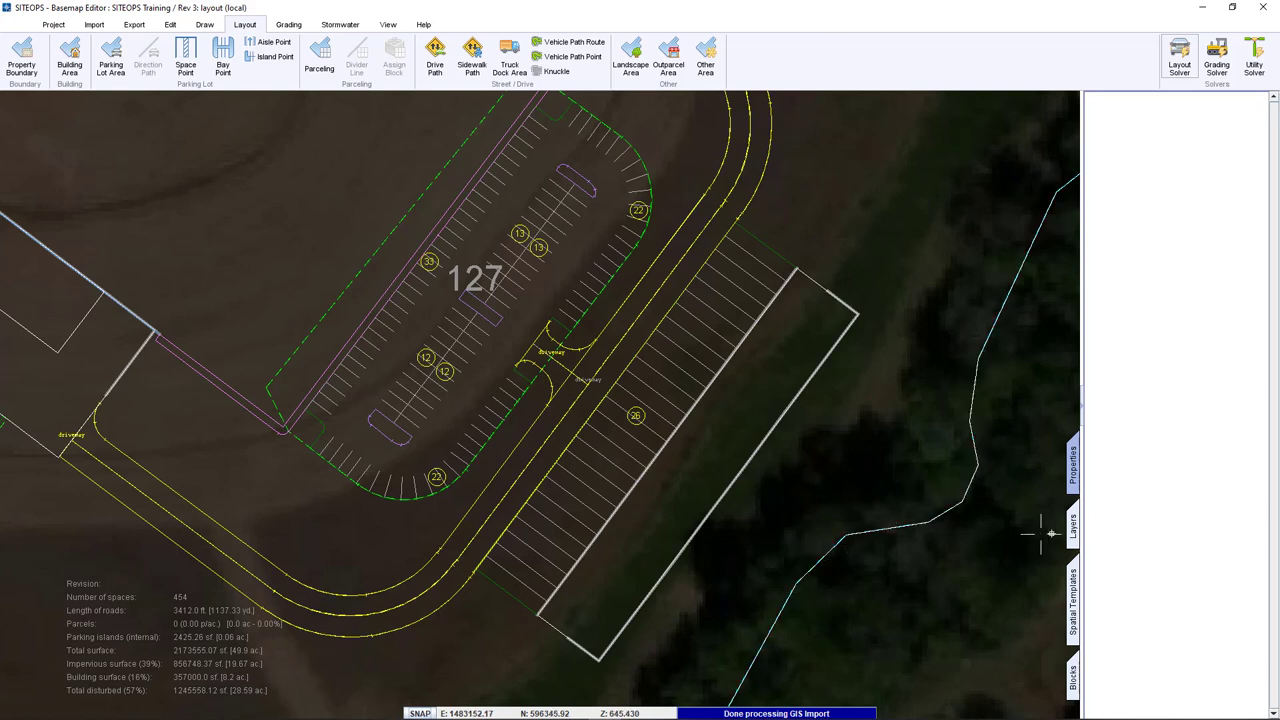
{"action": "left_click", "coordinate": [1068, 523]}
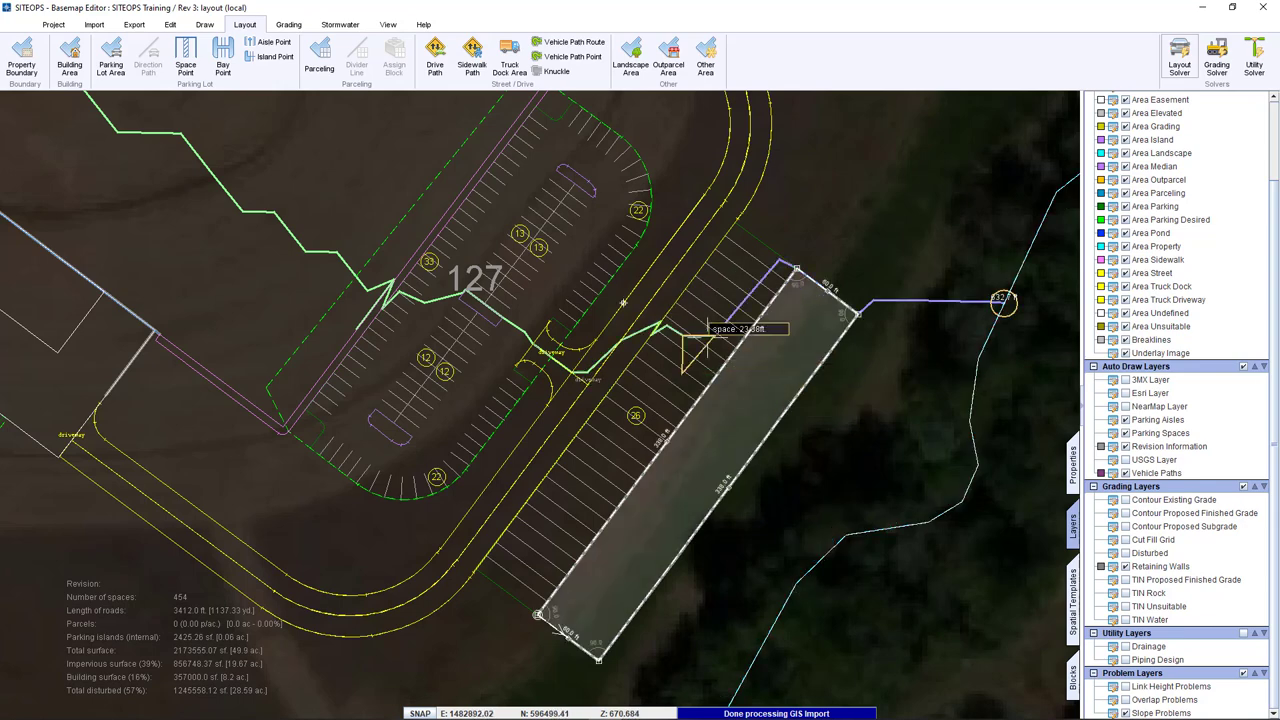
{"action": "left_click", "coordinate": [469, 238]}
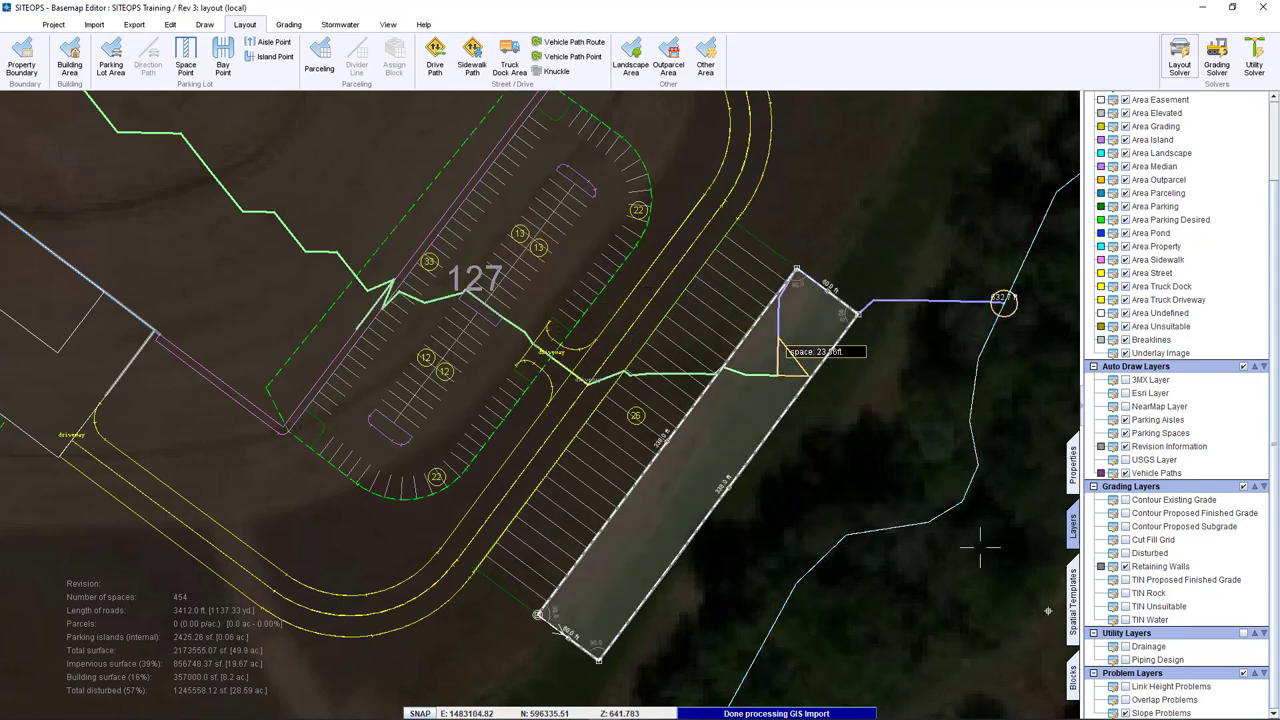
{"action": "left_click", "coordinate": [775, 392]}
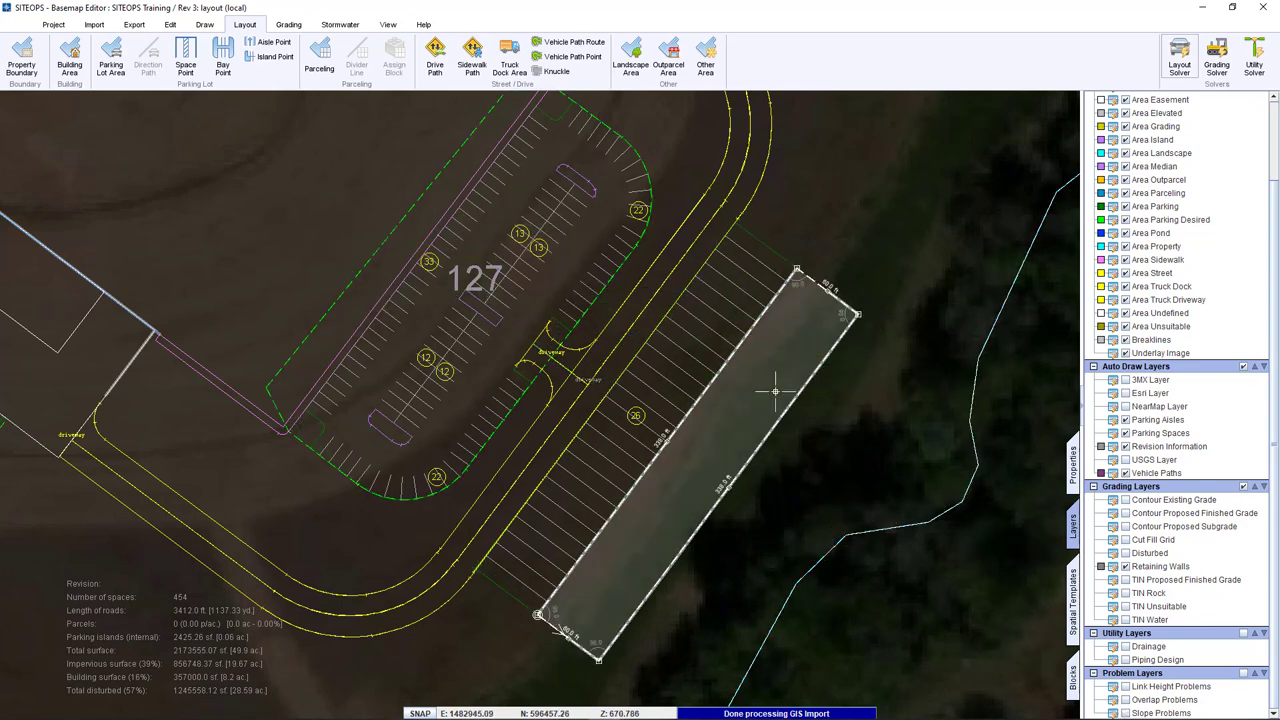
Compare the existing and proposed finished grade contours around the new outer retaining wall, and hide both contour layers.
{"action": "left_click", "coordinate": [1125, 500]}
{"action": "left_click", "coordinate": [1125, 513]}
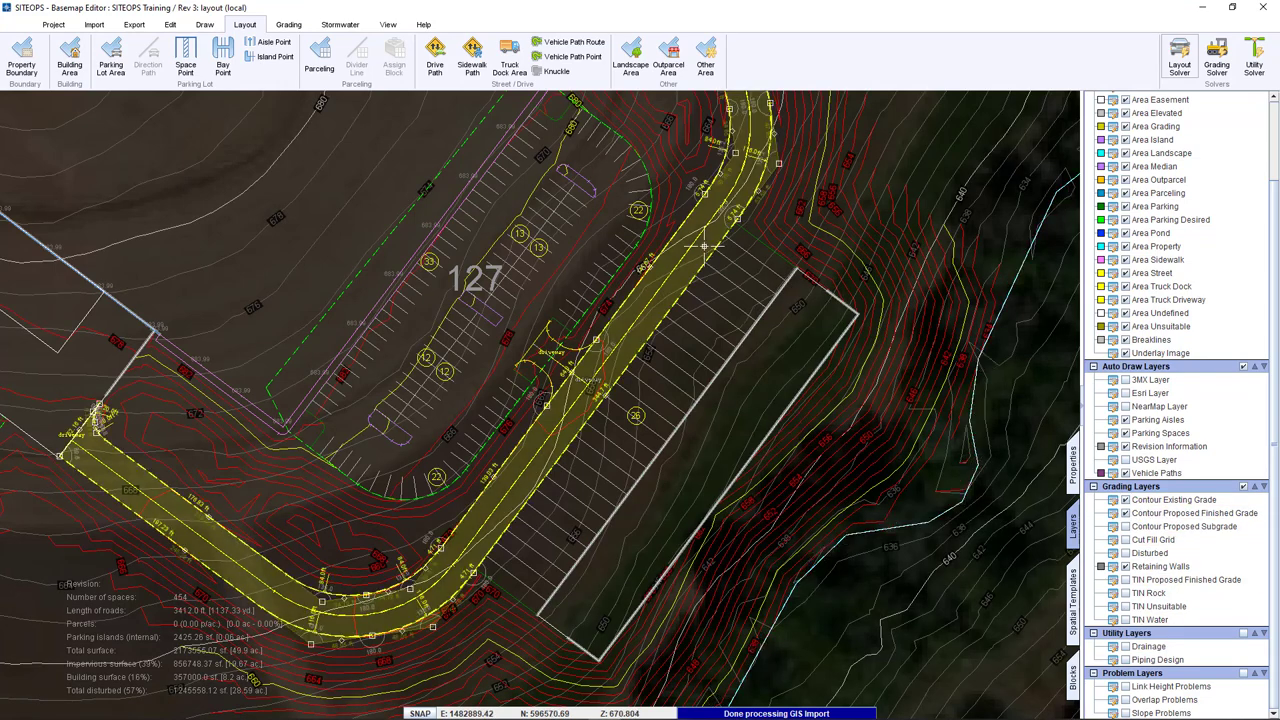
{"action": "scroll", "coordinate": [704, 250], "scroll_direction": "down", "scroll_amount": 2}
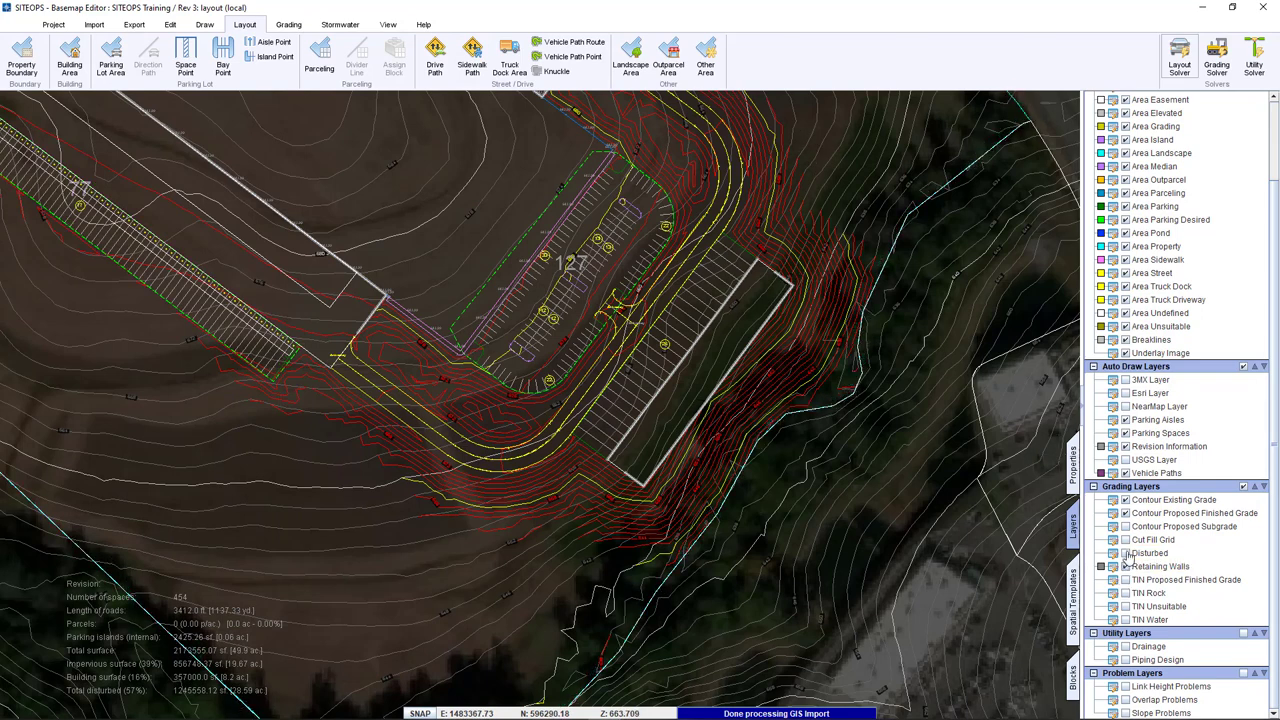
{"action": "left_click", "coordinate": [1125, 513]}
{"action": "left_click", "coordinate": [1125, 500]}
{"action": "scroll", "coordinate": [612, 472], "scroll_direction": "up", "scroll_amount": 4}
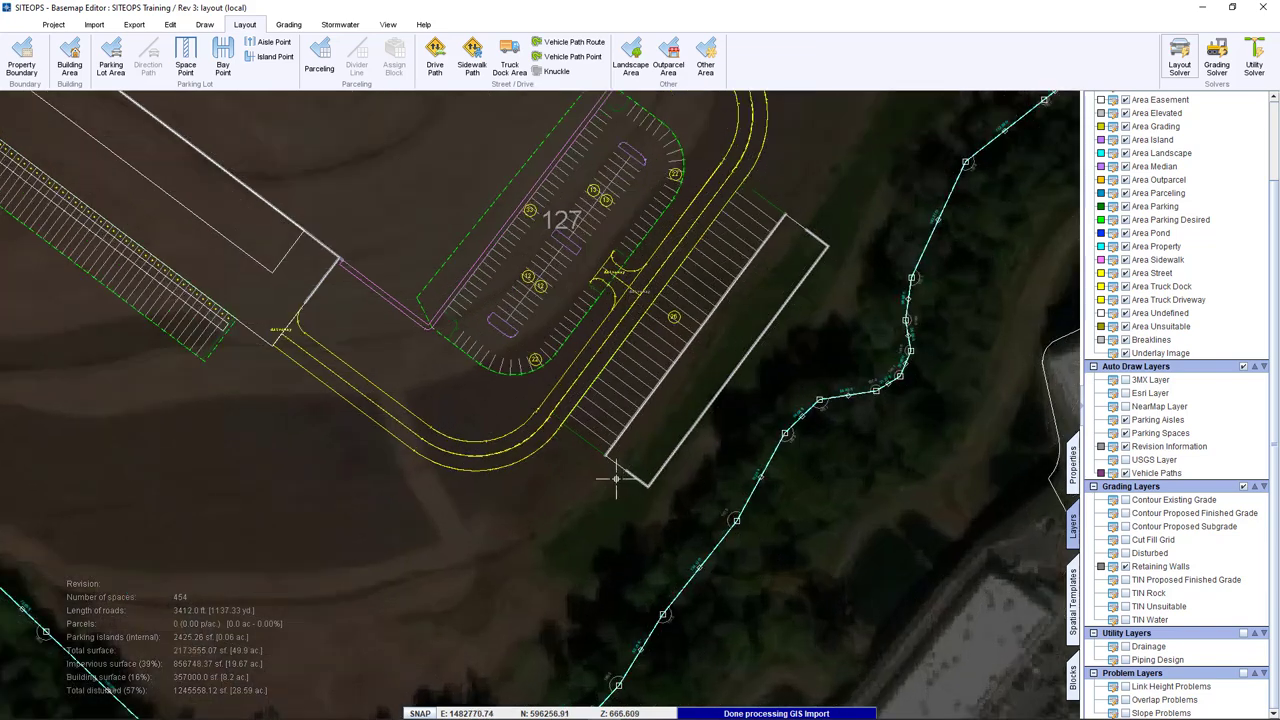
Inspect the end of the retaining wall along the short lower side of the outer area, and return to the full site.
{"action": "scroll", "coordinate": [616, 479], "scroll_direction": "up", "scroll_amount": 3}
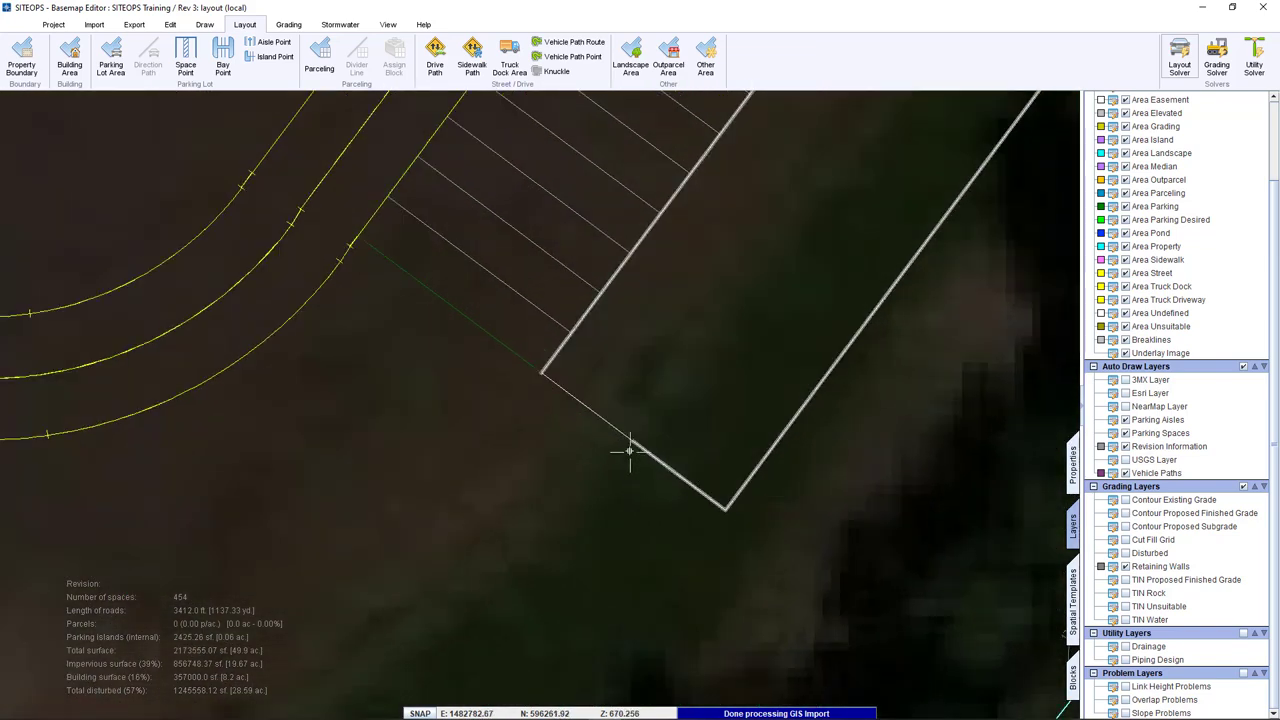
{"action": "left_click", "coordinate": [692, 492]}
{"action": "left_click", "coordinate": [657, 554]}
{"action": "scroll", "coordinate": [652, 556], "scroll_direction": "down", "scroll_amount": 5}
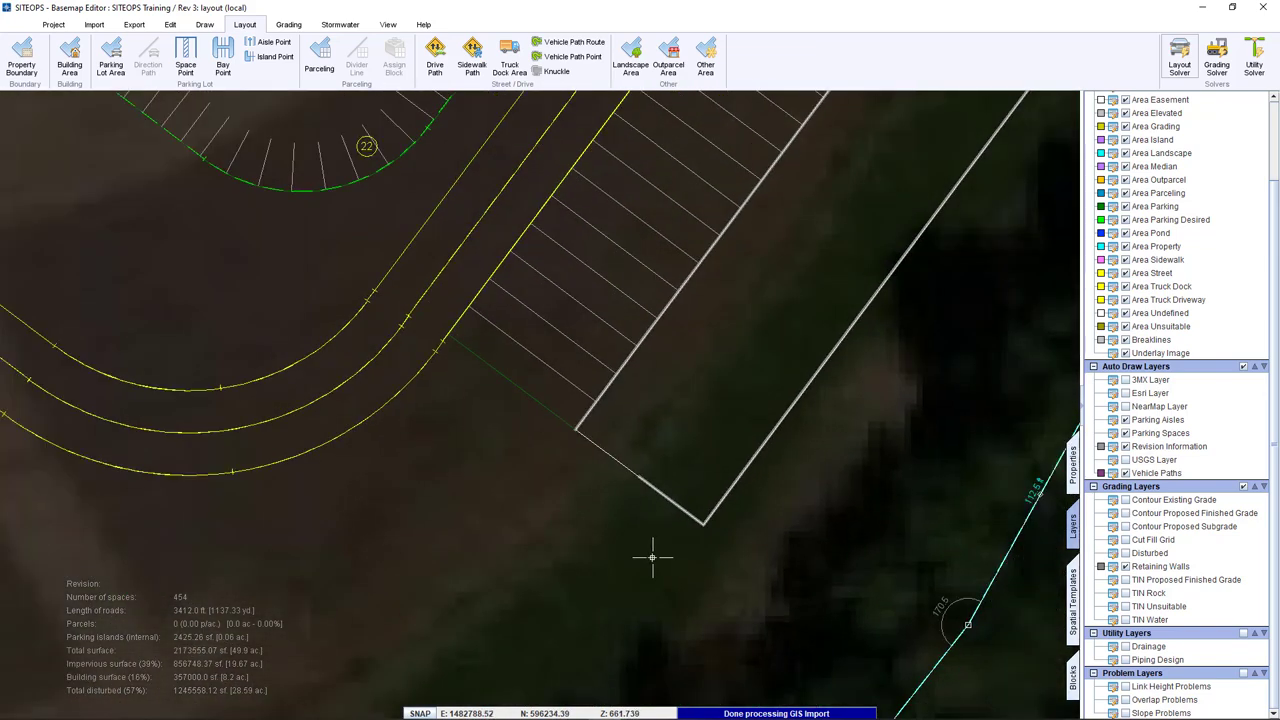
{"action": "scroll", "coordinate": [648, 558], "scroll_direction": "down", "scroll_amount": 5}
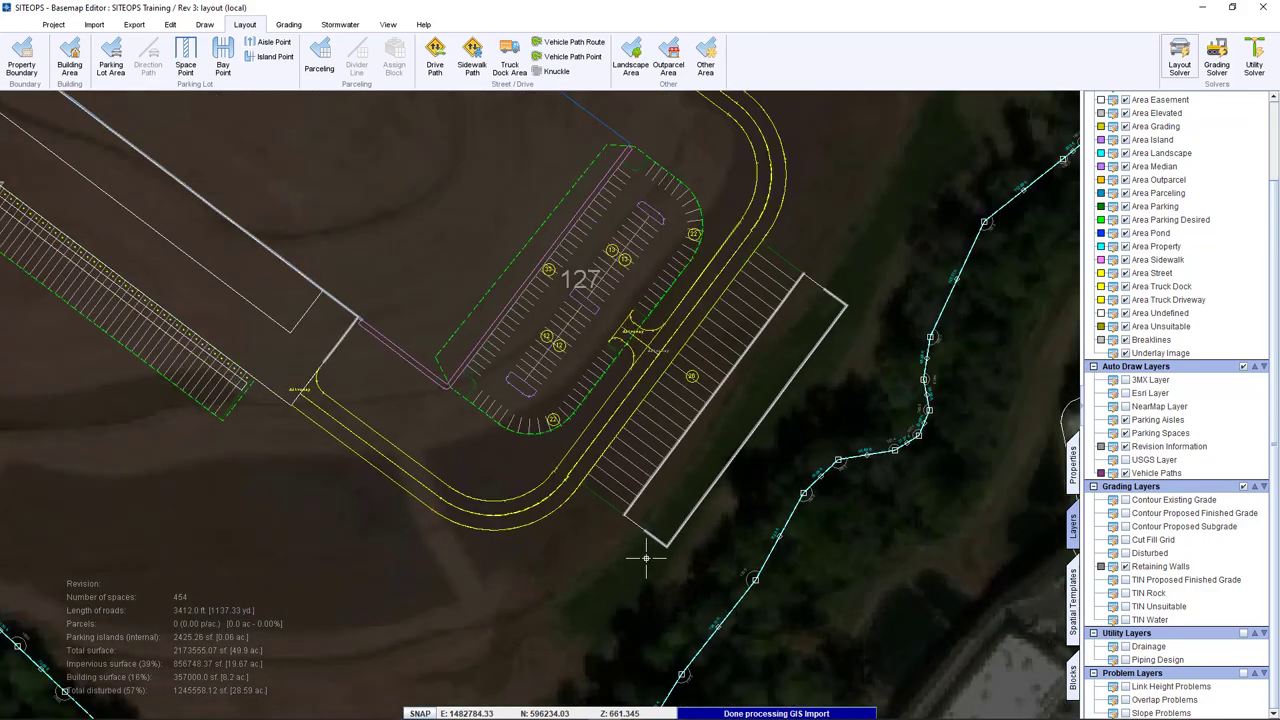
{"action": "scroll", "coordinate": [645, 557], "scroll_direction": "down", "scroll_amount": 5}
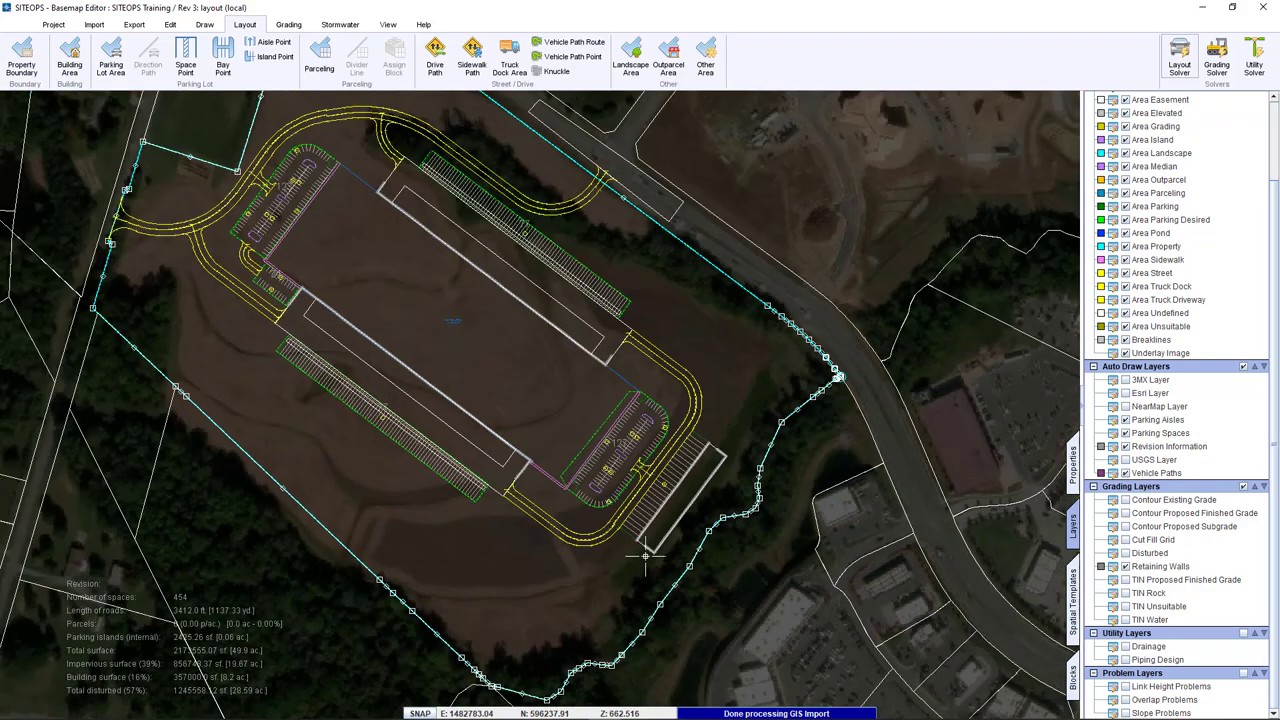
{"action": "left_click", "coordinate": [534, 429]}
{"action": "scroll", "coordinate": [552, 428], "scroll_direction": "up", "scroll_amount": 1}
{"action": "middle_click_drag", "start_coordinate": [552, 428], "coordinate": [695, 444]}
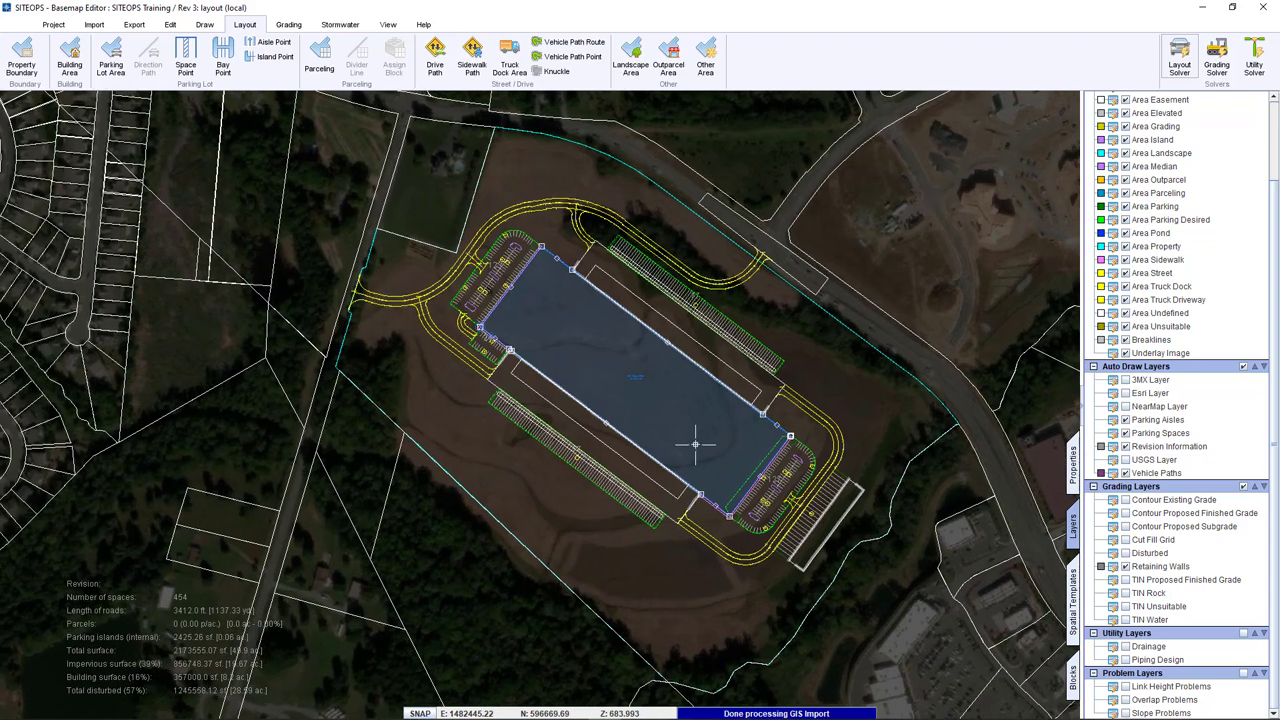
{"action": "left_click", "coordinate": [849, 481]}
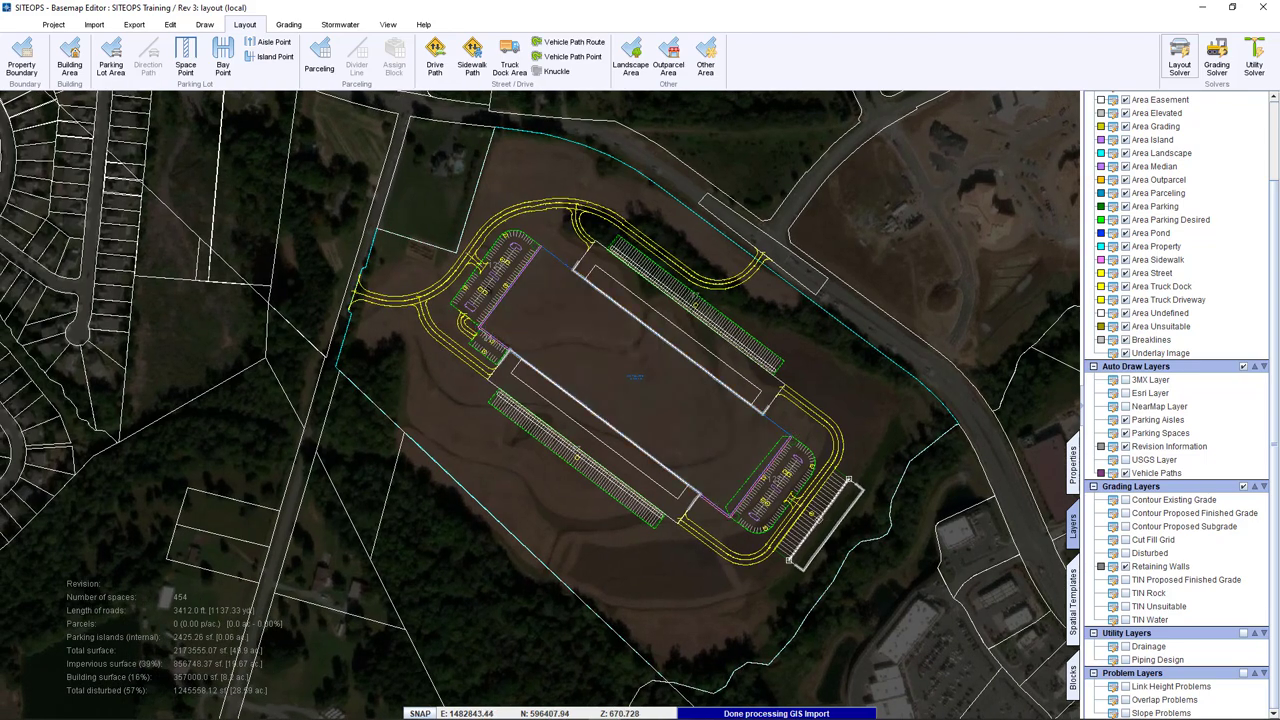
{"action": "left_click", "coordinate": [871, 400]}
{"action": "key", "text": "Escape"}
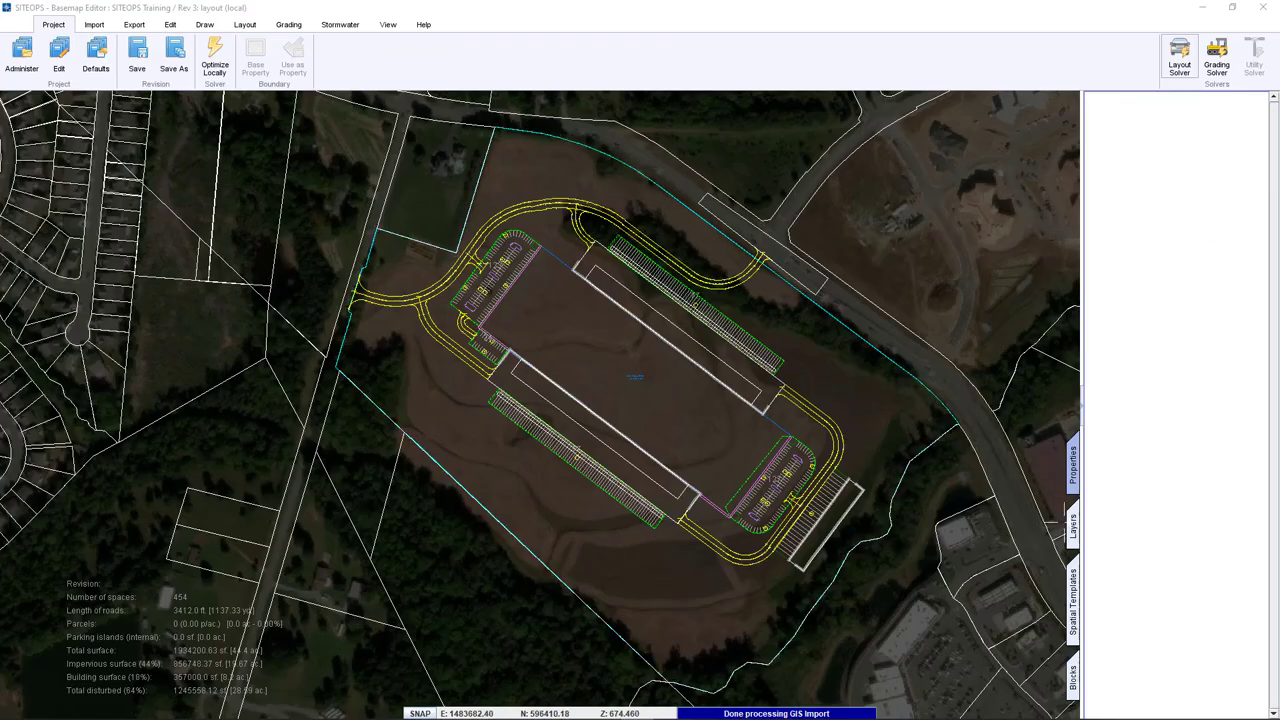
Compare the existing and proposed finished grade contours across the northeast truck court beside the building, and hide both contour layers.
{"action": "left_click", "coordinate": [1073, 525]}
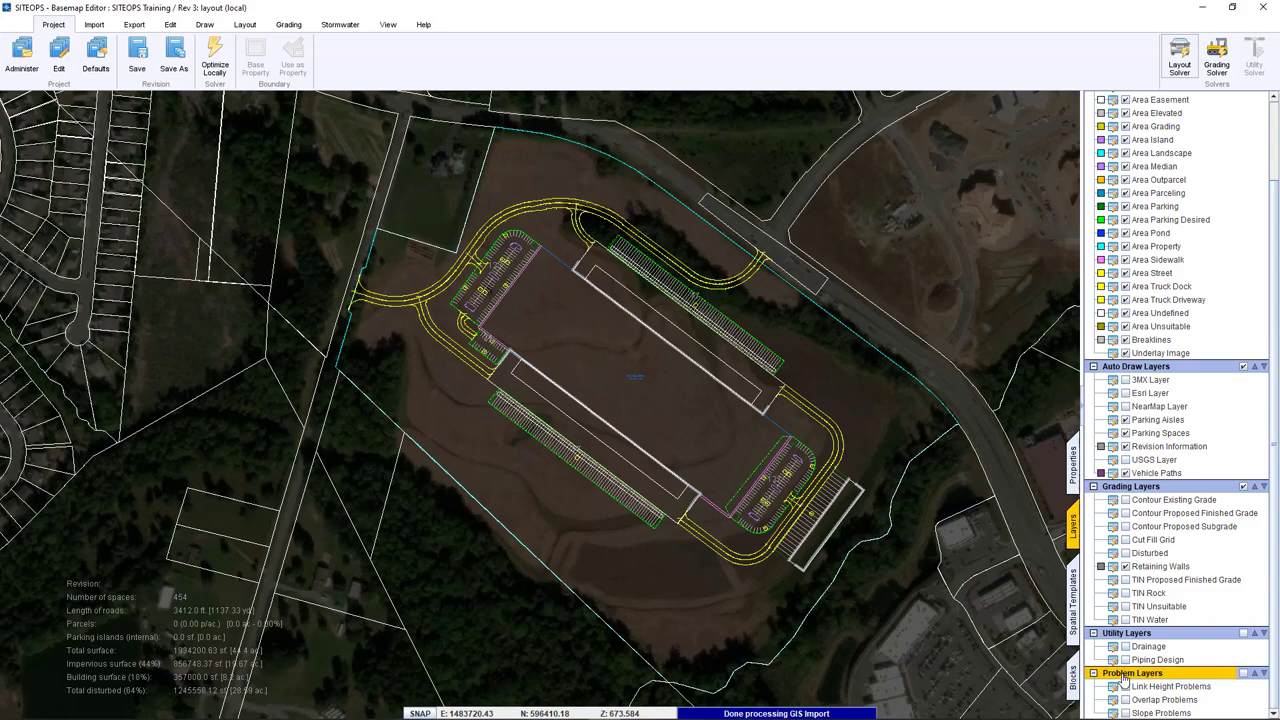
{"action": "left_click", "coordinate": [1125, 500]}
{"action": "left_click", "coordinate": [1125, 513]}
{"action": "scroll", "coordinate": [702, 305], "scroll_direction": "up", "scroll_amount": 4}
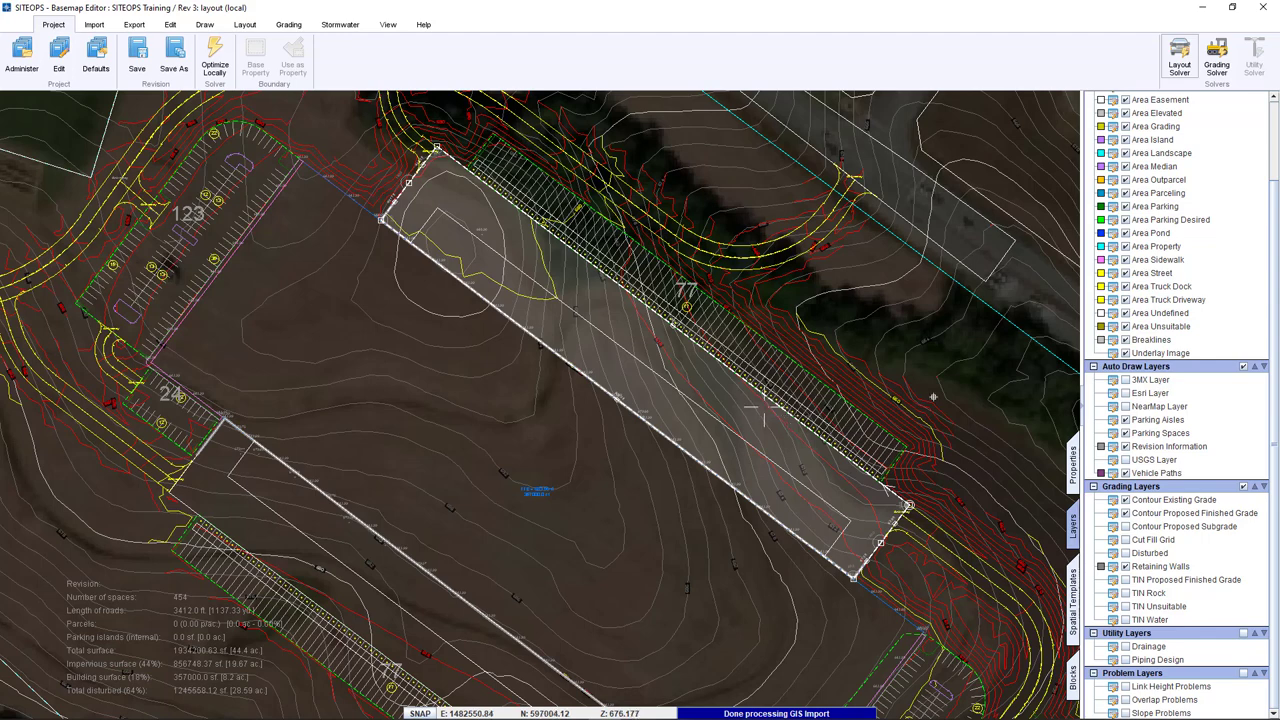
{"action": "left_click", "coordinate": [1124, 513]}
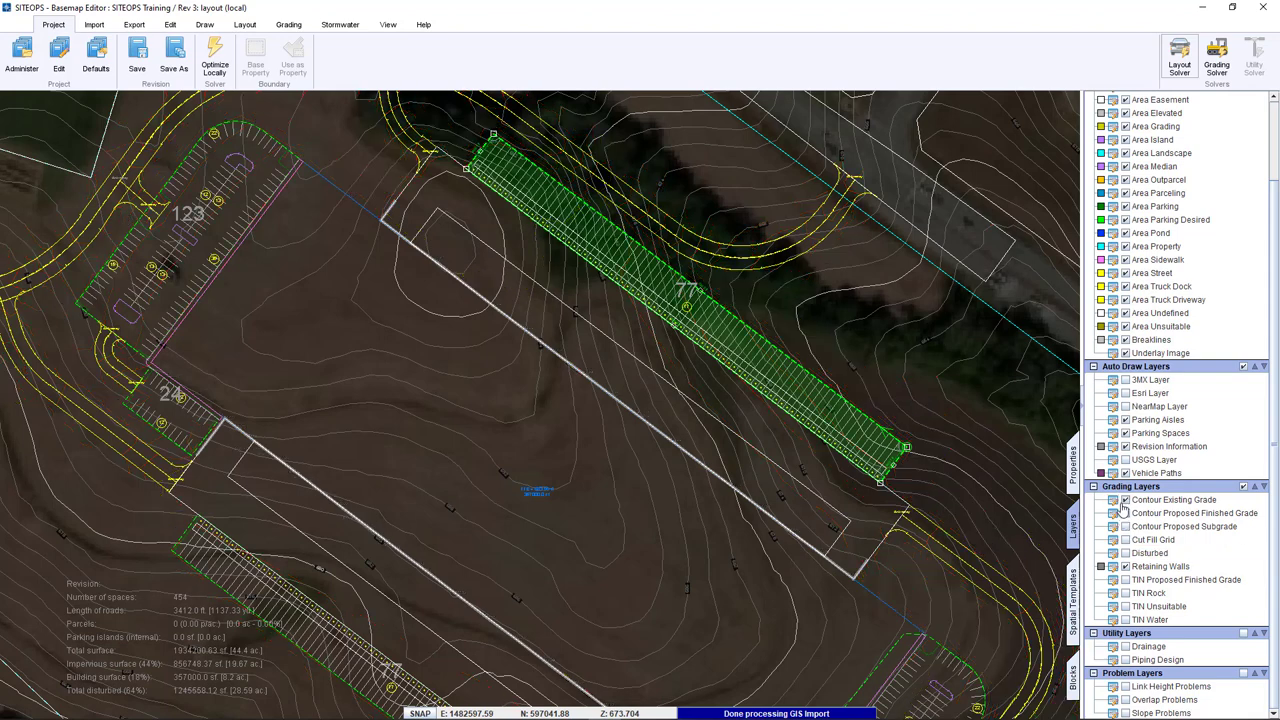
{"action": "left_click", "coordinate": [1124, 500]}
Draw a grading constraint area over the four corners of the northeast truck court, with a minimum slope of 0.5% and a maximum of 1%.
{"action": "scroll", "coordinate": [745, 405], "scroll_direction": "up", "scroll_amount": 2}
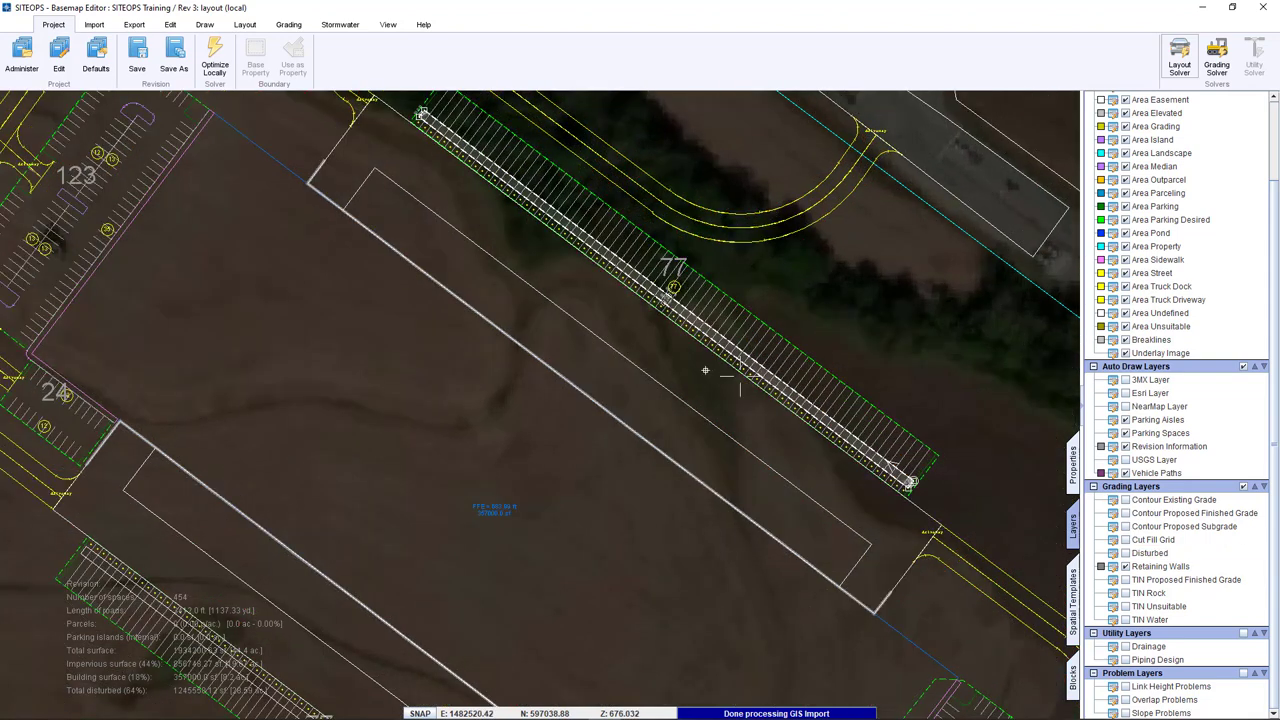
{"action": "middle_click_drag", "start_coordinate": [703, 371], "coordinate": [619, 407]}
{"action": "left_click", "coordinate": [289, 25]}
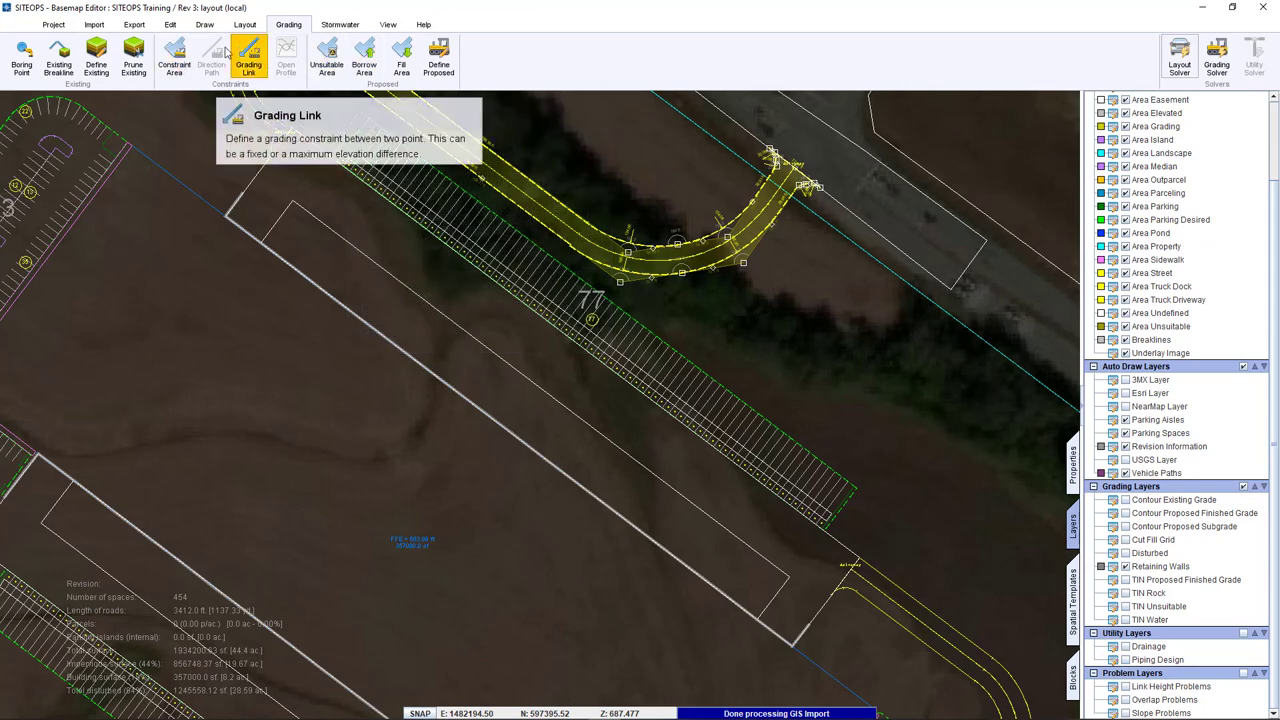
{"action": "left_click", "coordinate": [177, 62]}
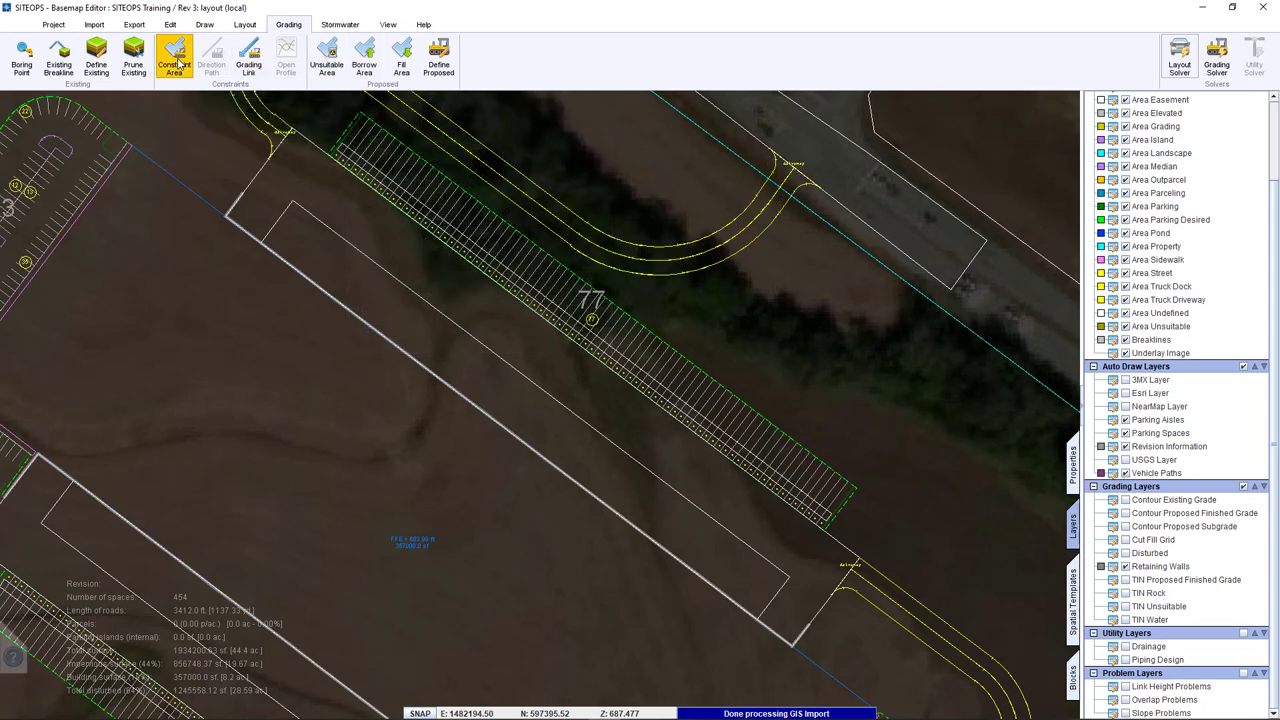
{"action": "left_click", "coordinate": [226, 215]}
{"action": "left_click", "coordinate": [290, 130]}
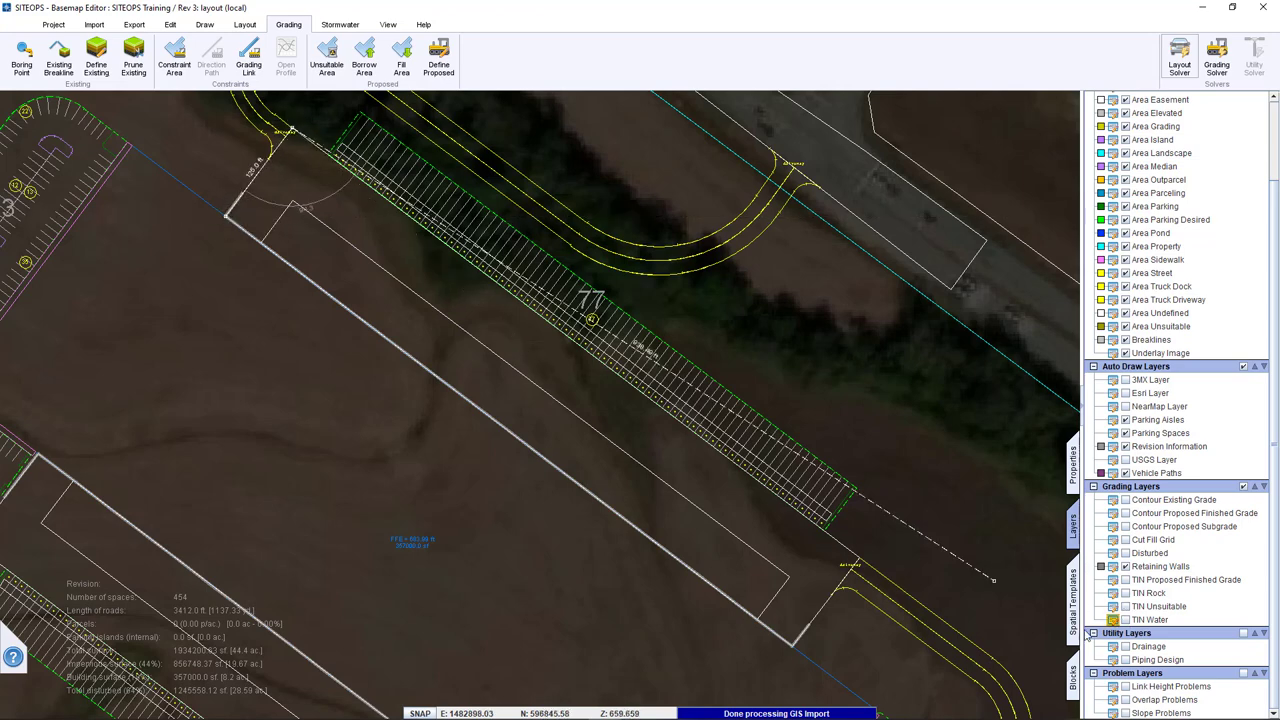
{"action": "left_click", "coordinate": [859, 557]}
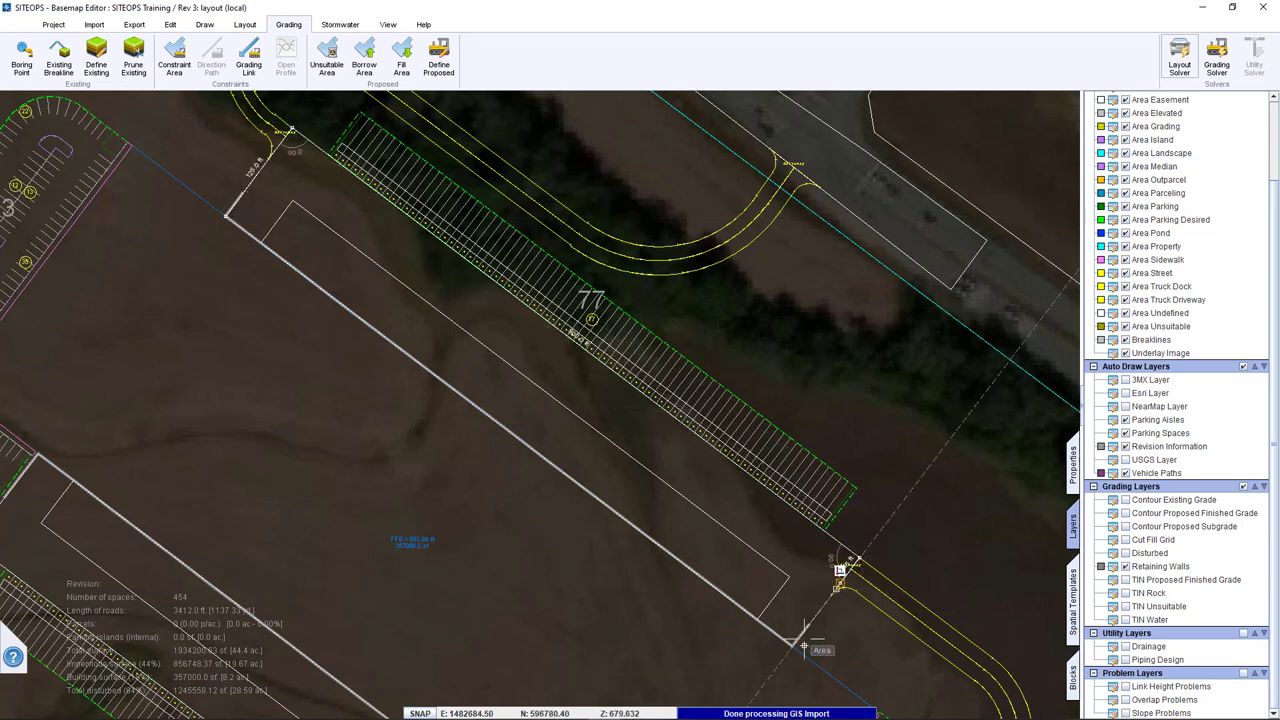
{"action": "left_click", "coordinate": [792, 645]}
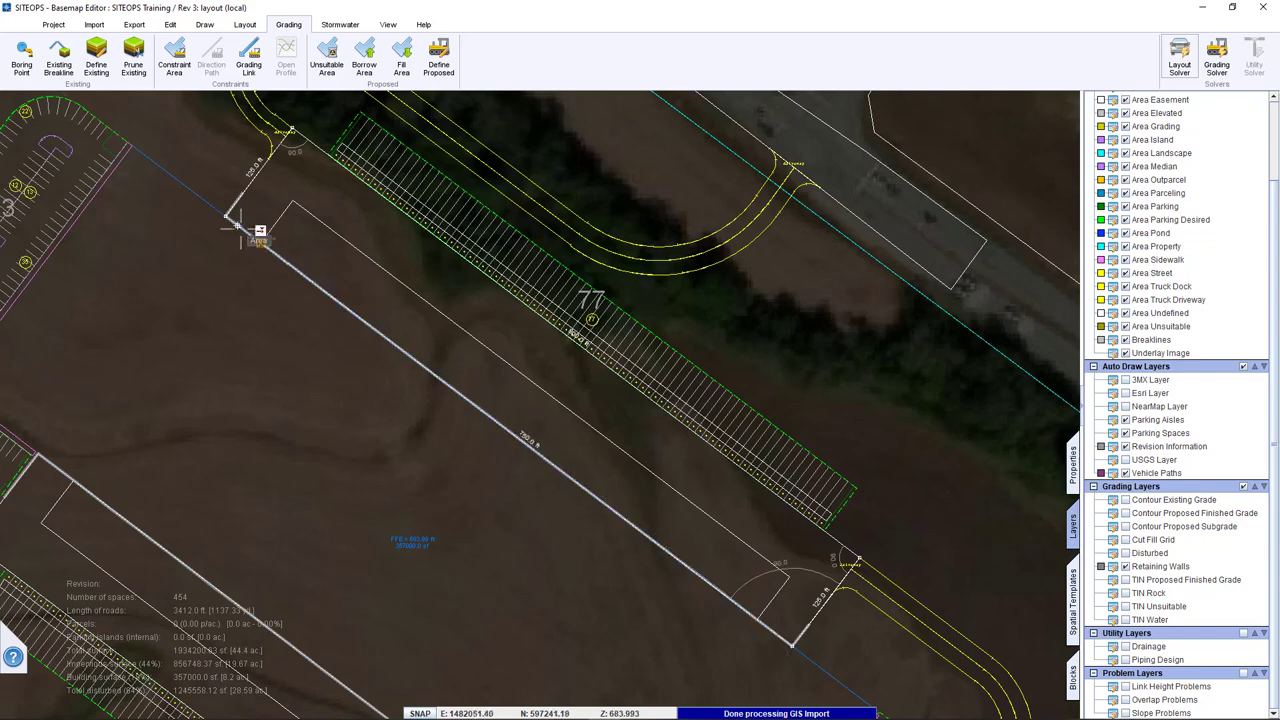
{"action": "left_click", "coordinate": [226, 215]}
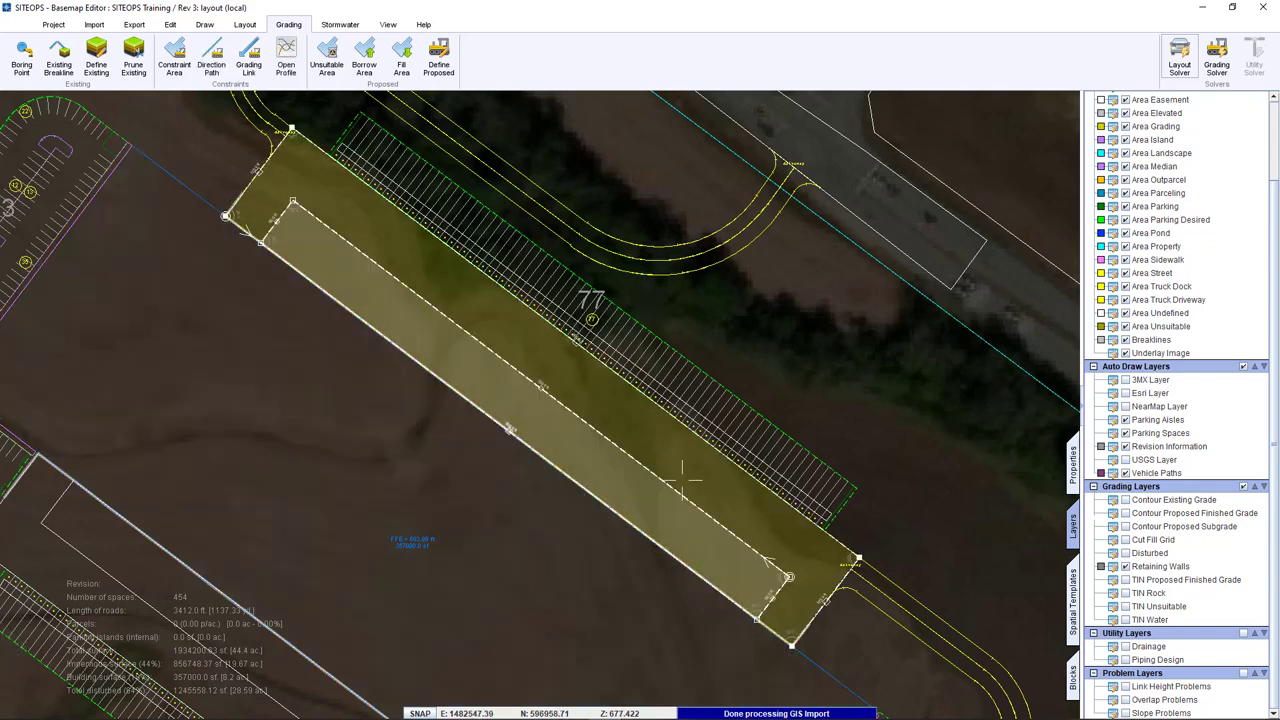
{"action": "left_click", "coordinate": [1073, 448]}
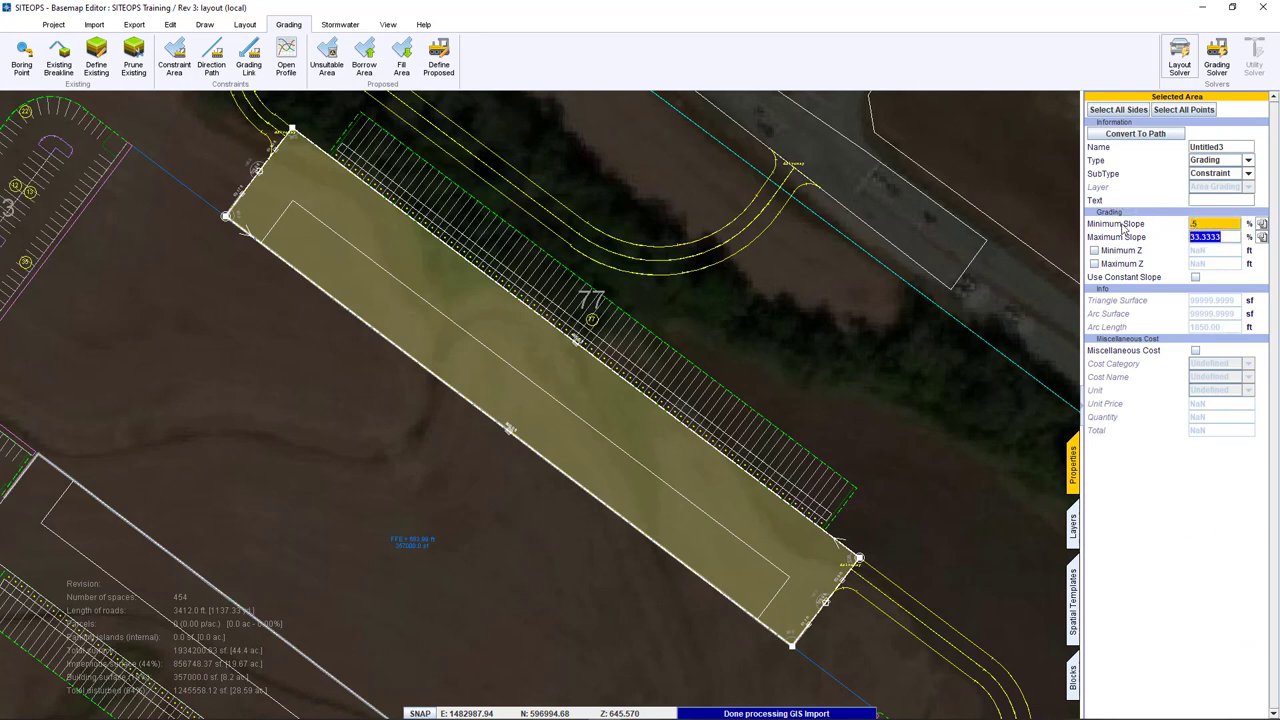
{"action": "left_click", "coordinate": [1123, 228]}
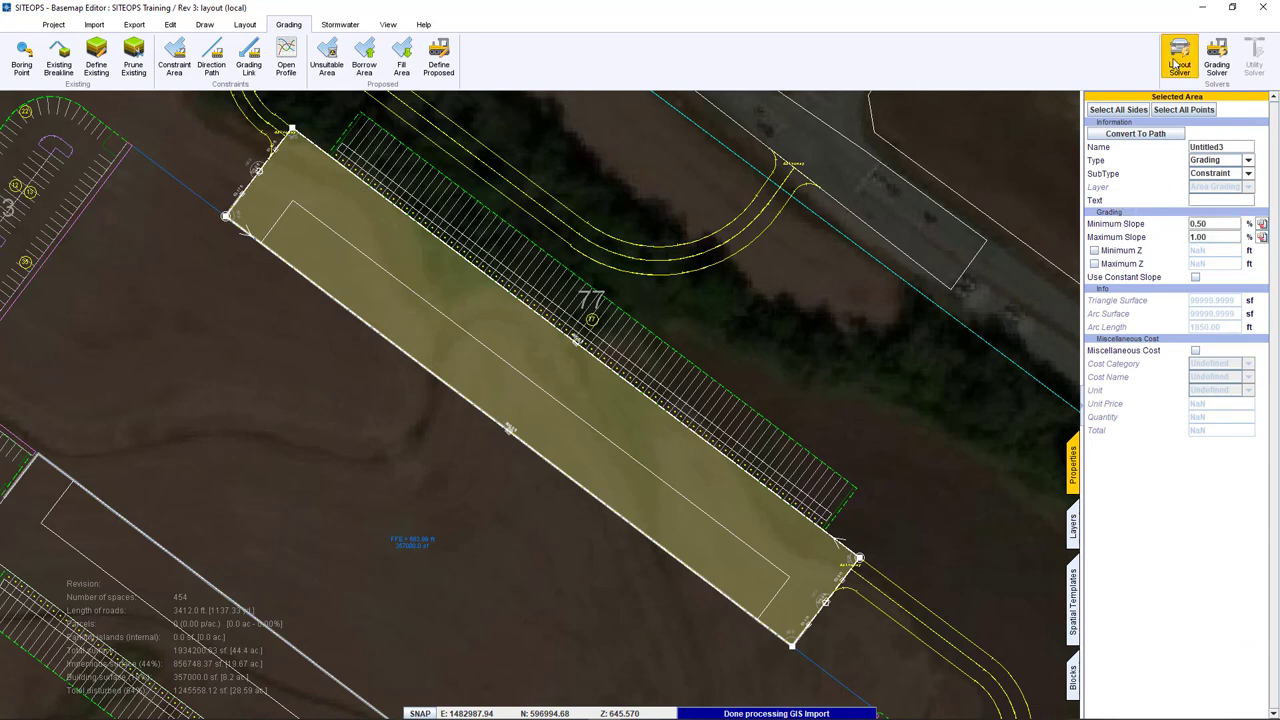
Solve the grading with the new constraint area, review the 3D site with boundaries and contours but no triangles, and close the viewer.
{"action": "left_click", "coordinate": [1178, 60]}
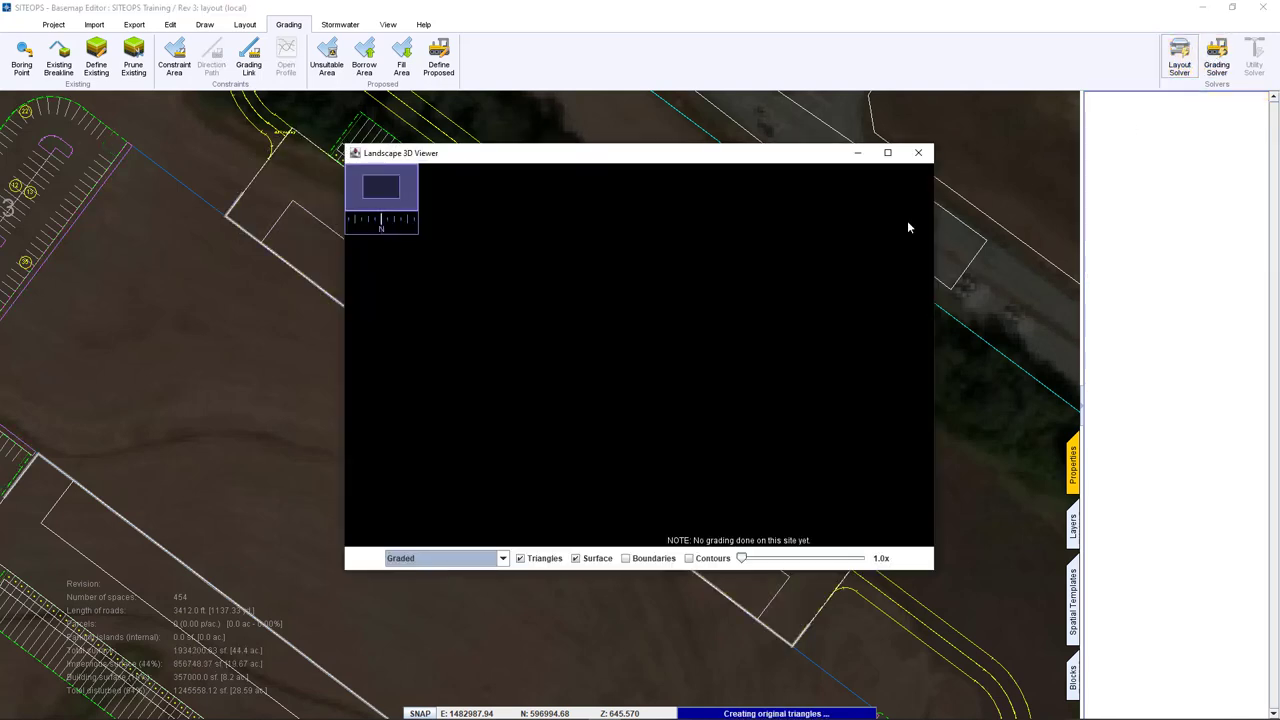
{"action": "left_click", "coordinate": [887, 152]}
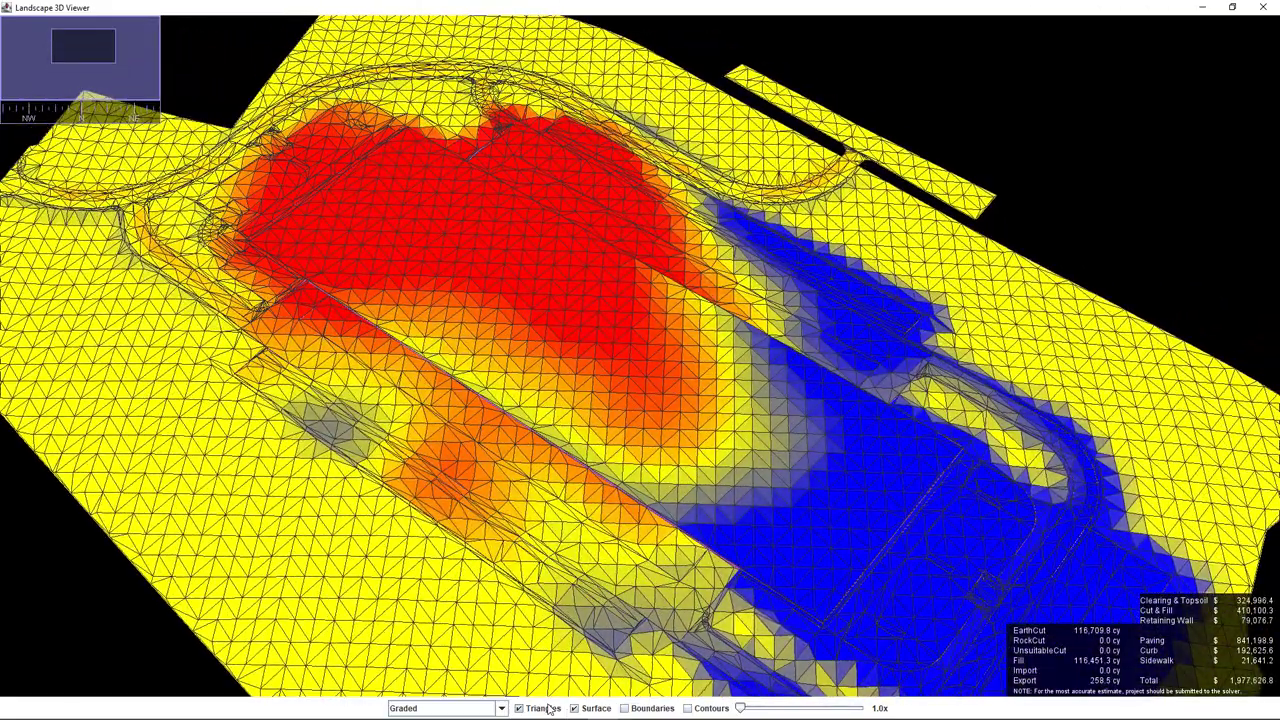
{"action": "left_click", "coordinate": [530, 708]}
{"action": "left_click", "coordinate": [640, 708]}
{"action": "left_click", "coordinate": [699, 709]}
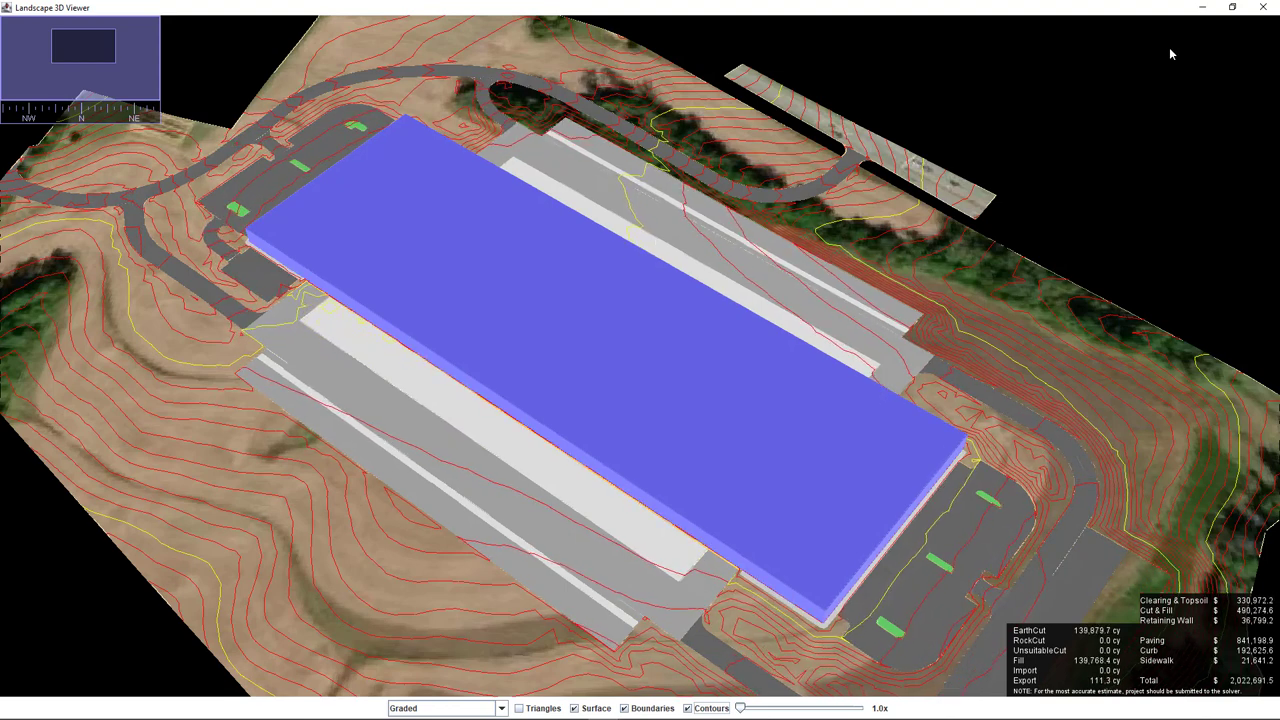
{"action": "left_click", "coordinate": [1260, 10]}
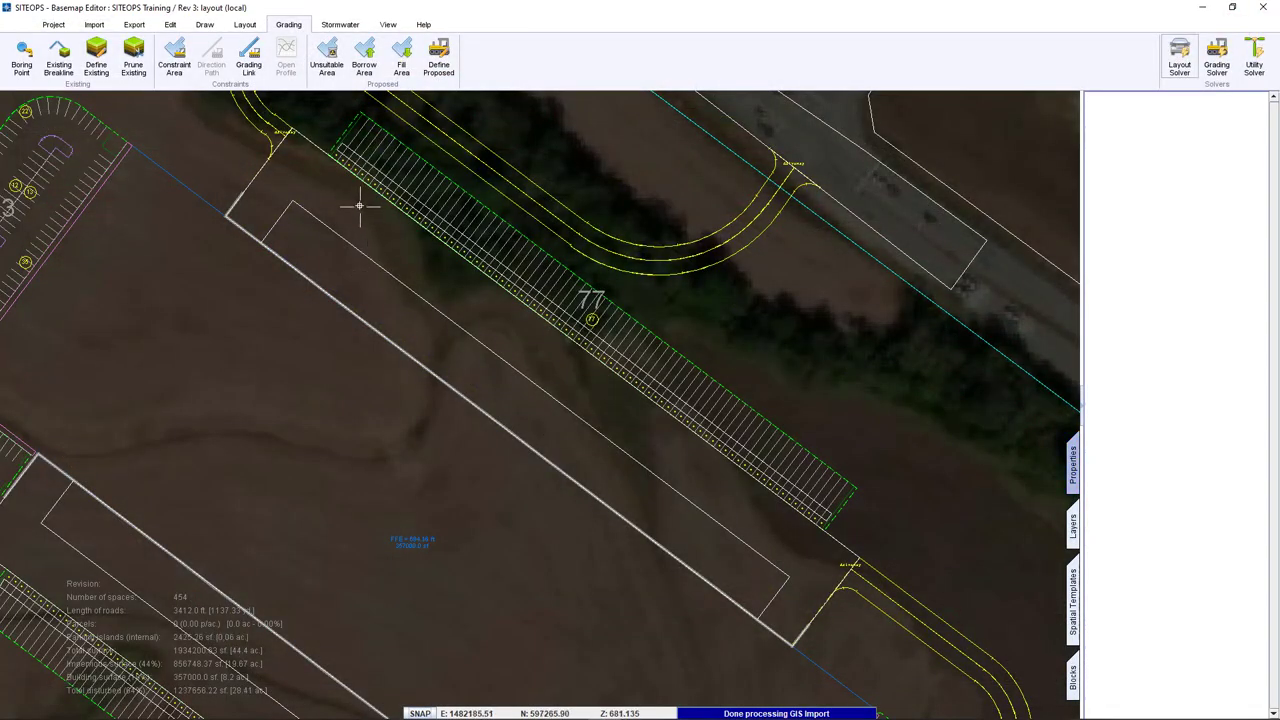
Add a grading direction path to the constraint area, running perpendicular from the building side of the truck court toward the 77-space parking row.
{"action": "left_click", "coordinate": [328, 188]}
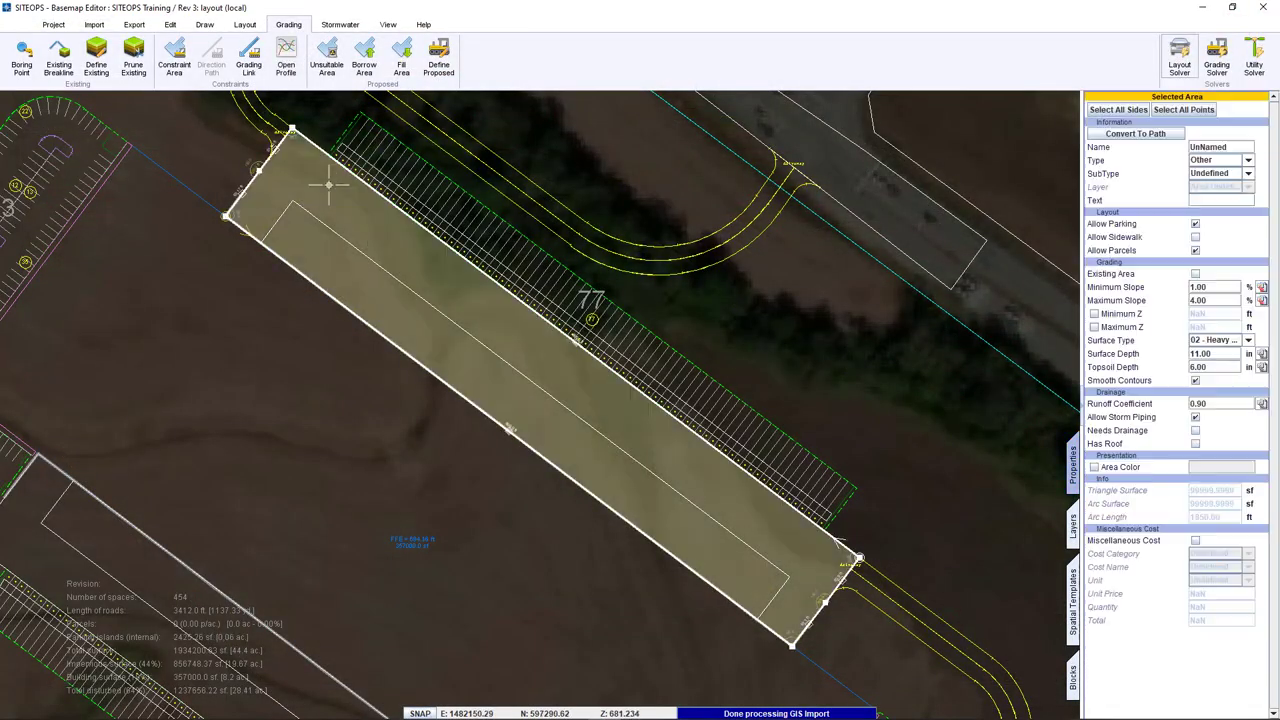
{"action": "left_click", "coordinate": [338, 196]}
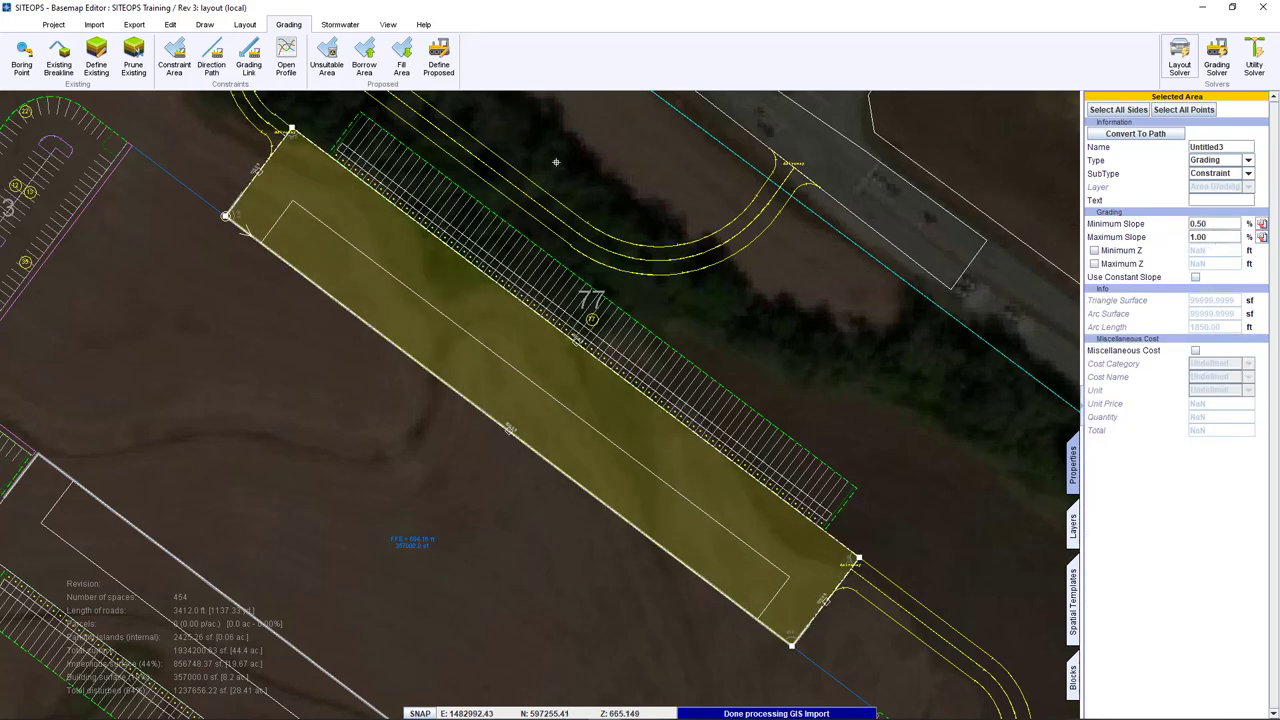
{"action": "left_click", "coordinate": [212, 55]}
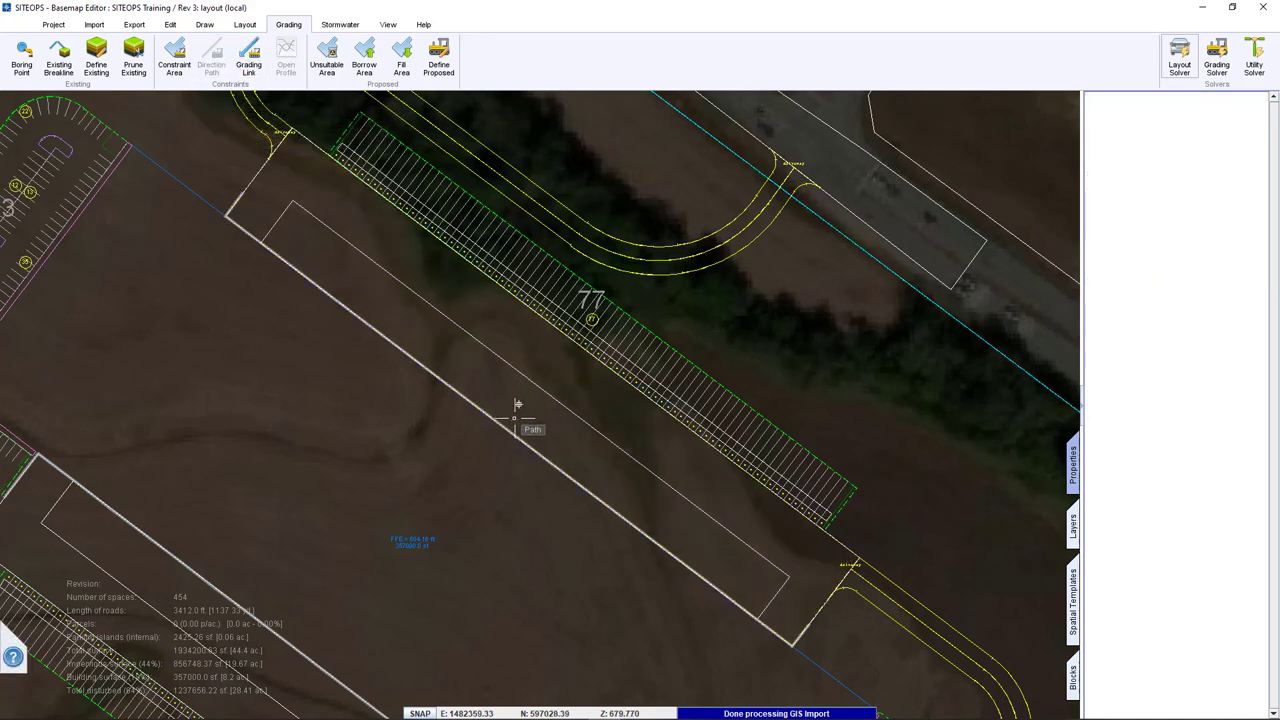
{"action": "left_click", "coordinate": [514, 418]}
{"action": "left_click", "coordinate": [567, 350]}
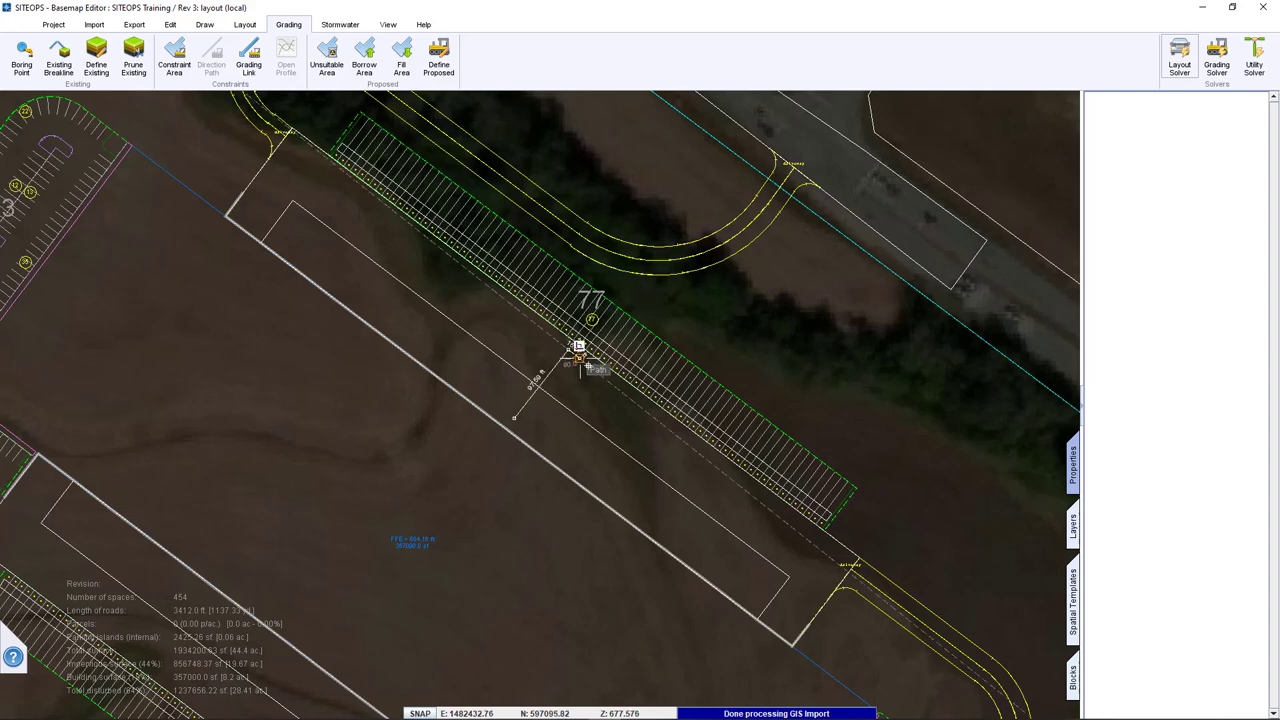
{"action": "right_click", "coordinate": [574, 357]}
{"action": "left_click", "coordinate": [600, 372]}
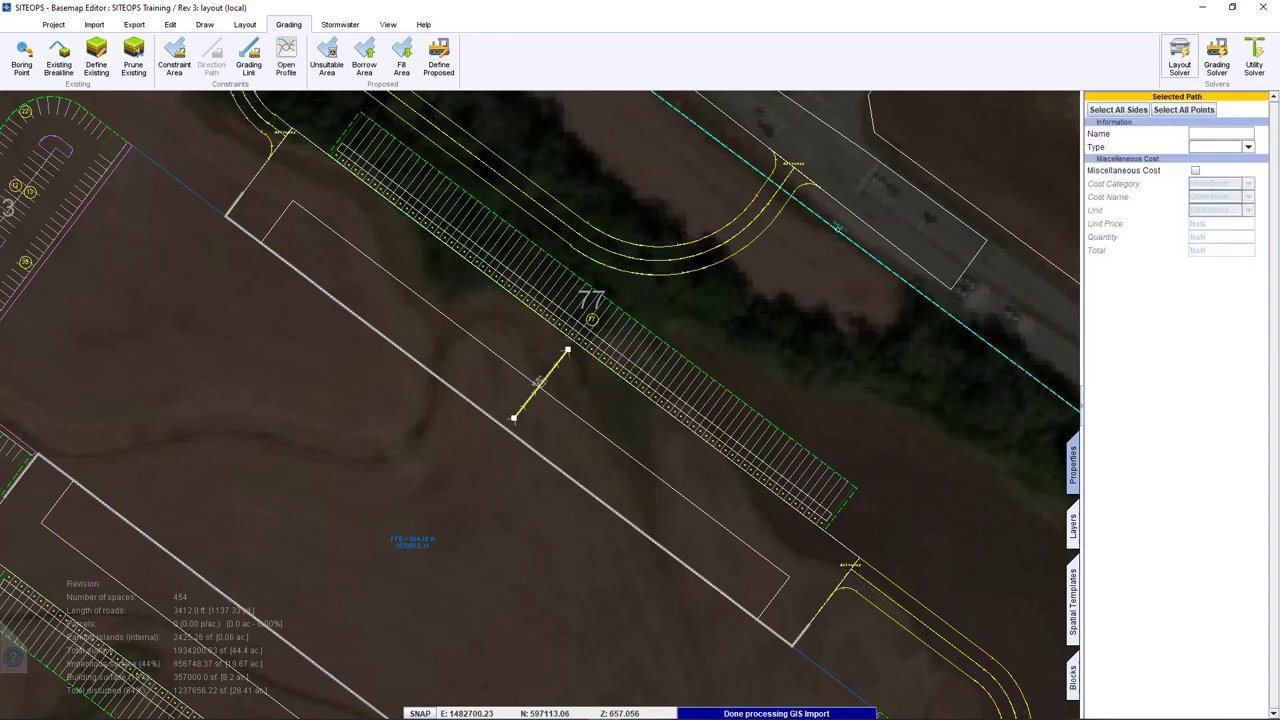
Re-solve the grading with the direction path, check the truck court contours in the full-screen 3D viewer with boundaries shown, and close it.
{"action": "left_click", "coordinate": [1179, 57]}
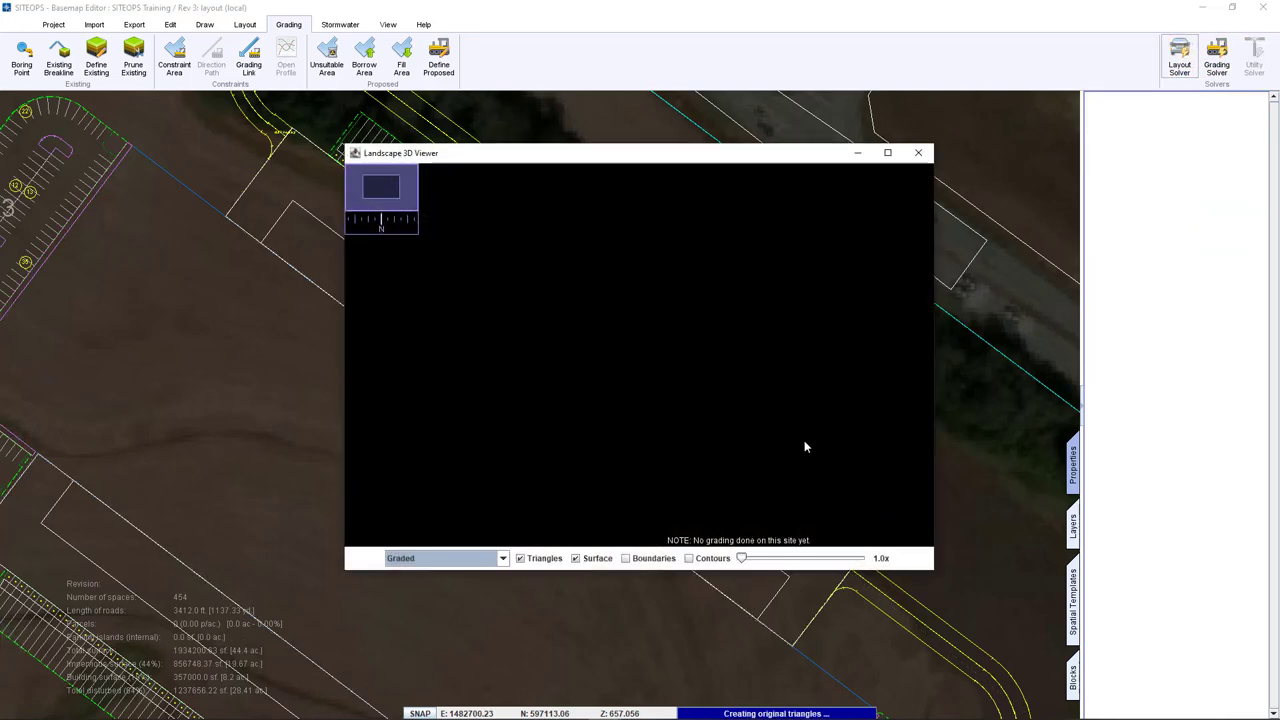
{"action": "left_click", "coordinate": [888, 153]}
{"action": "left_click", "coordinate": [536, 705]}
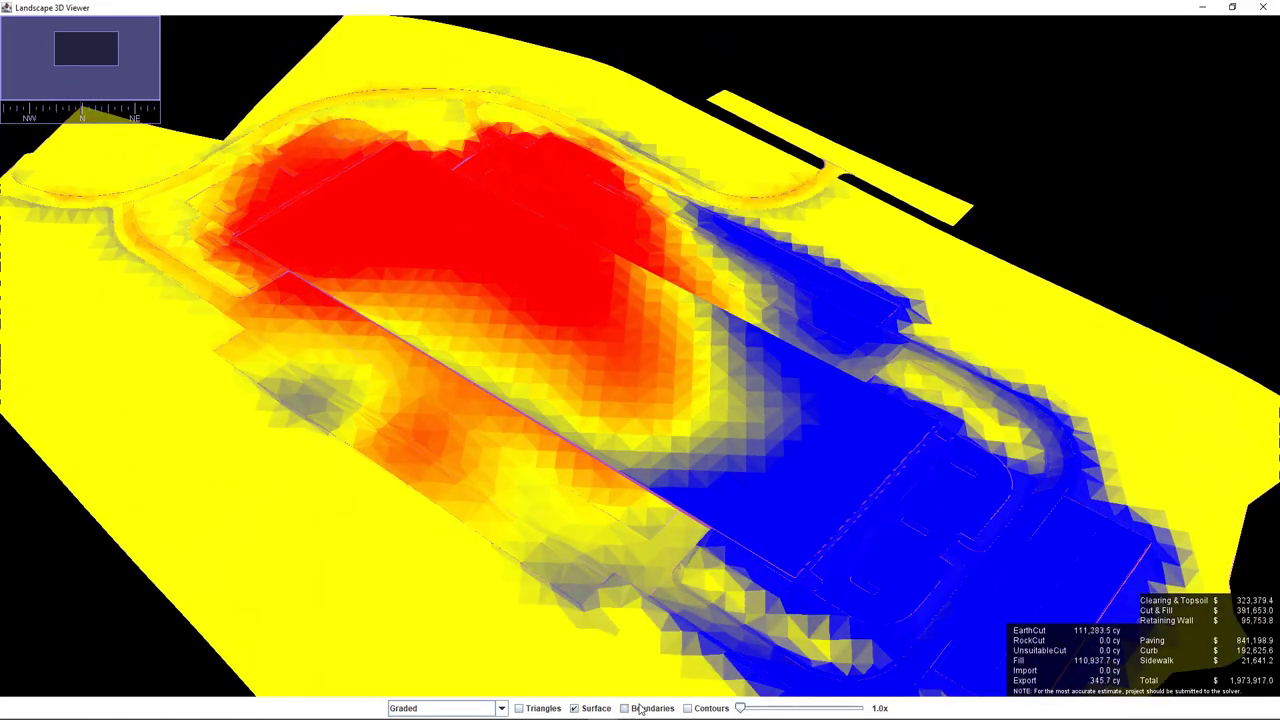
{"action": "left_click", "coordinate": [638, 708]}
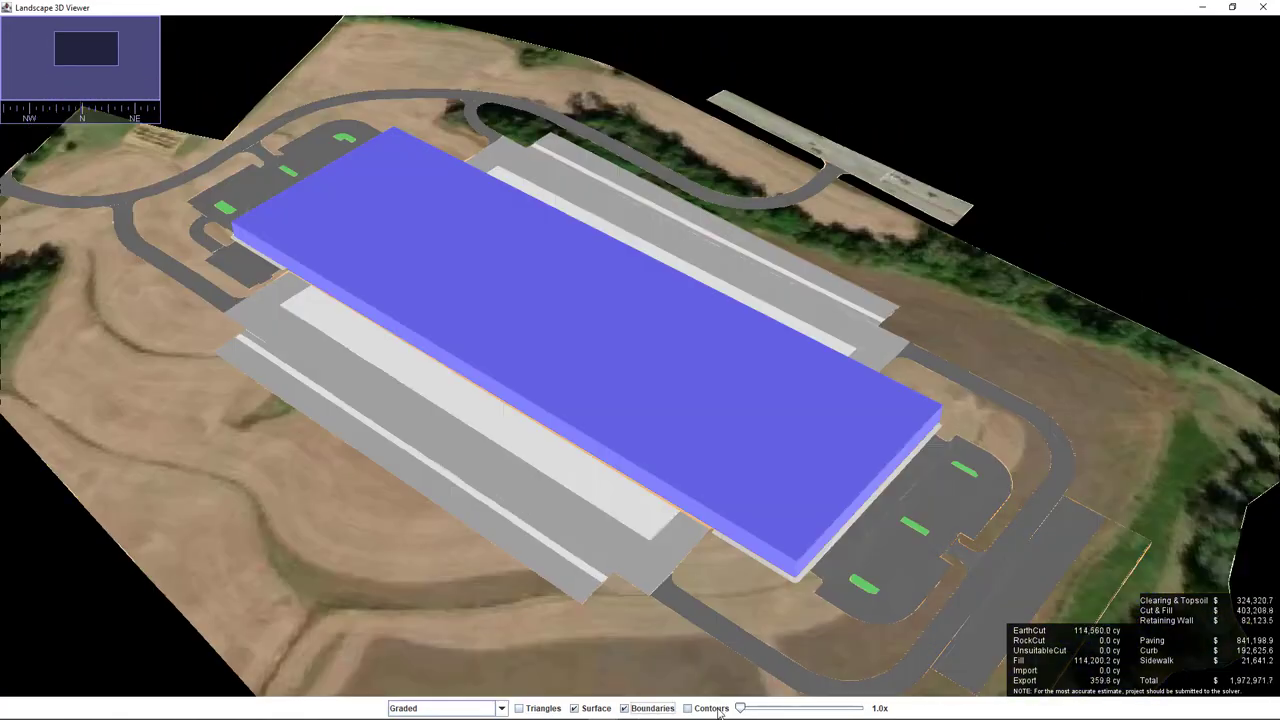
{"action": "left_click", "coordinate": [688, 708]}
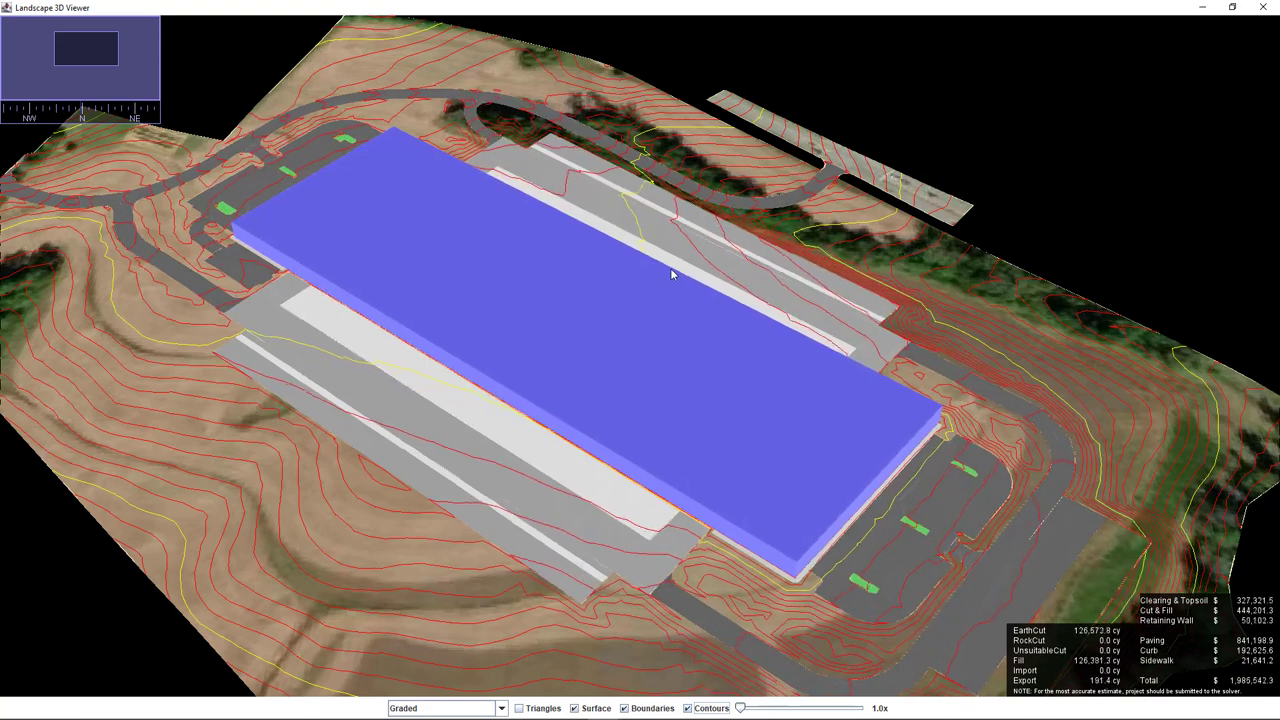
{"action": "left_click", "coordinate": [1266, 10]}
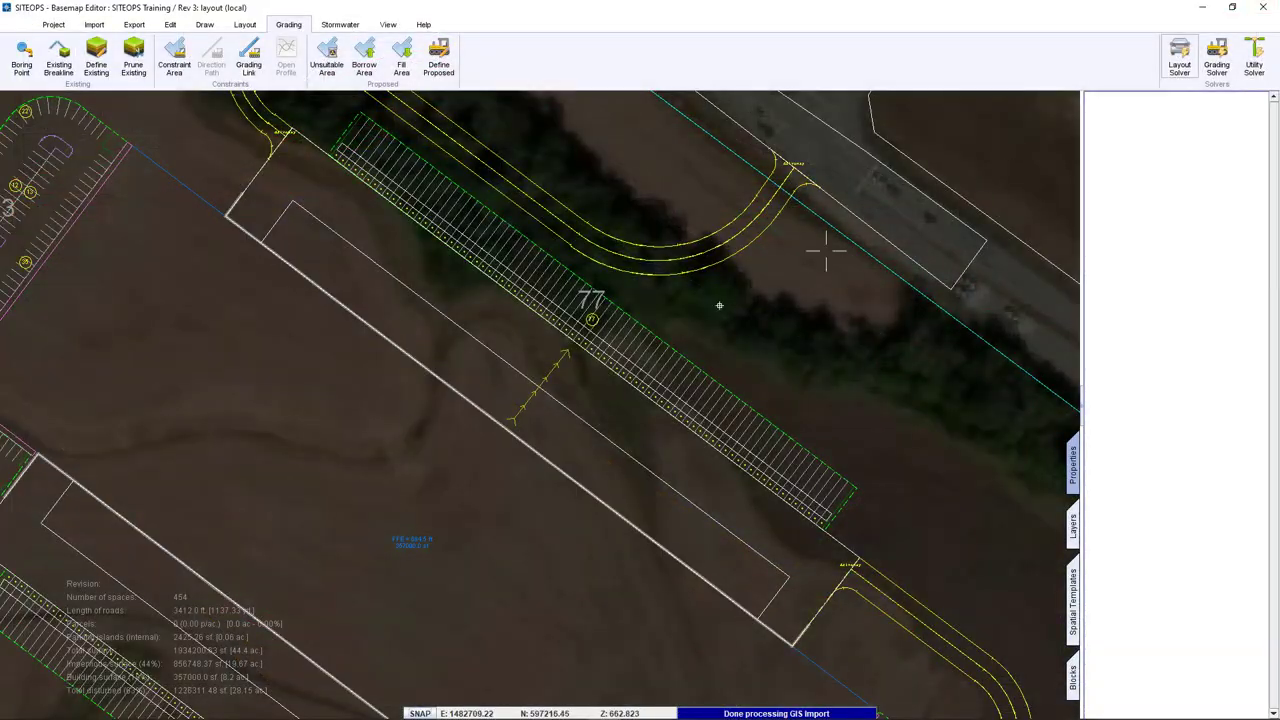
Give the truck court's grading constraint area a constant slope of 1%.
{"action": "left_click", "coordinate": [612, 407]}
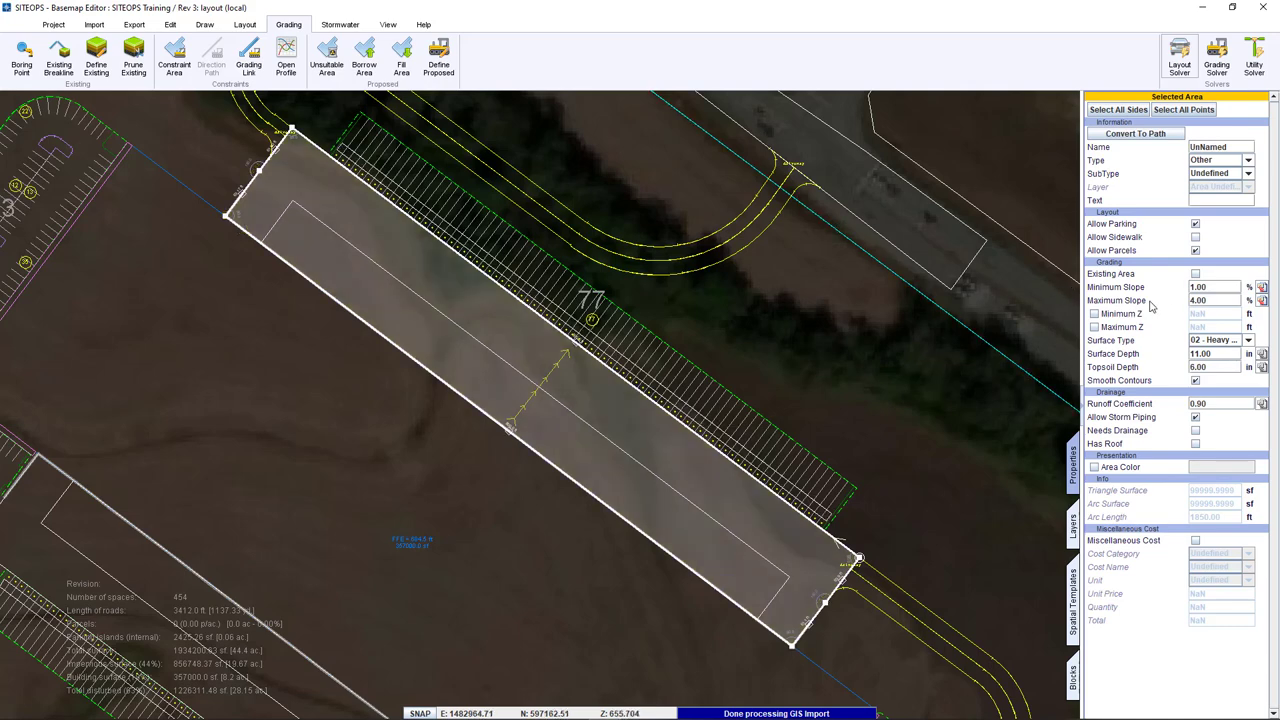
{"action": "left_click", "coordinate": [686, 450]}
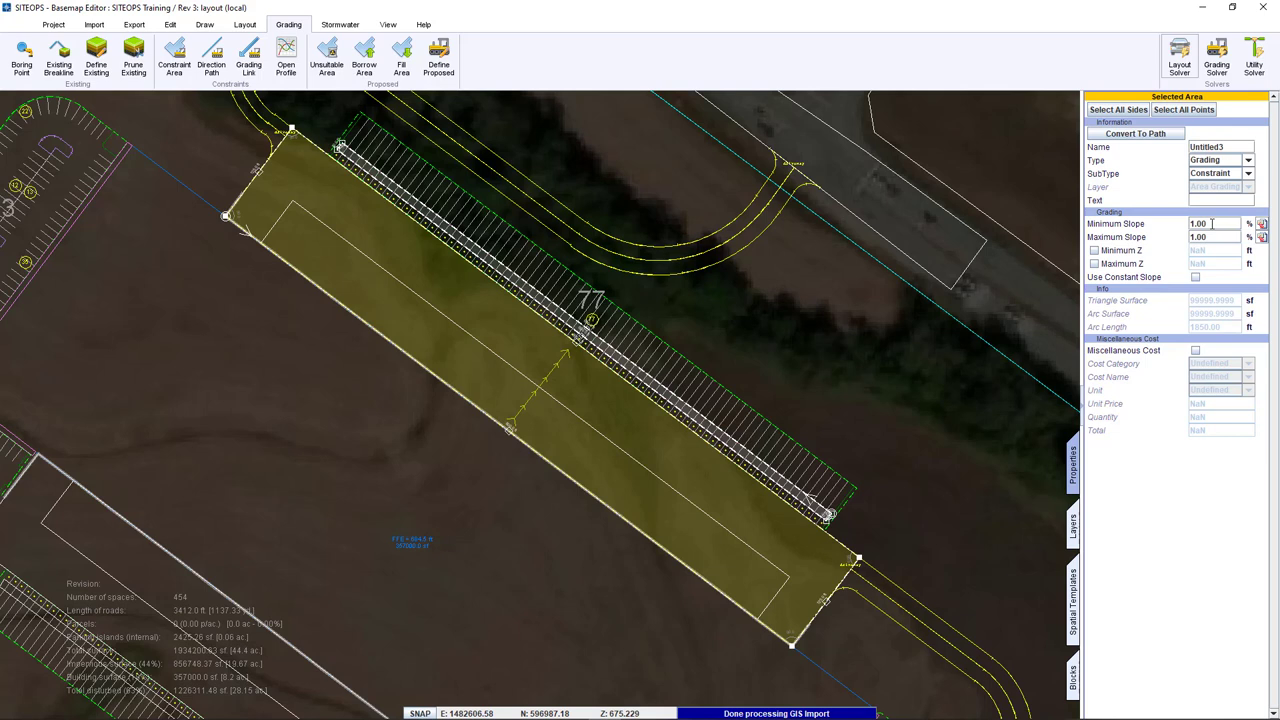
{"action": "left_click", "coordinate": [1195, 278]}
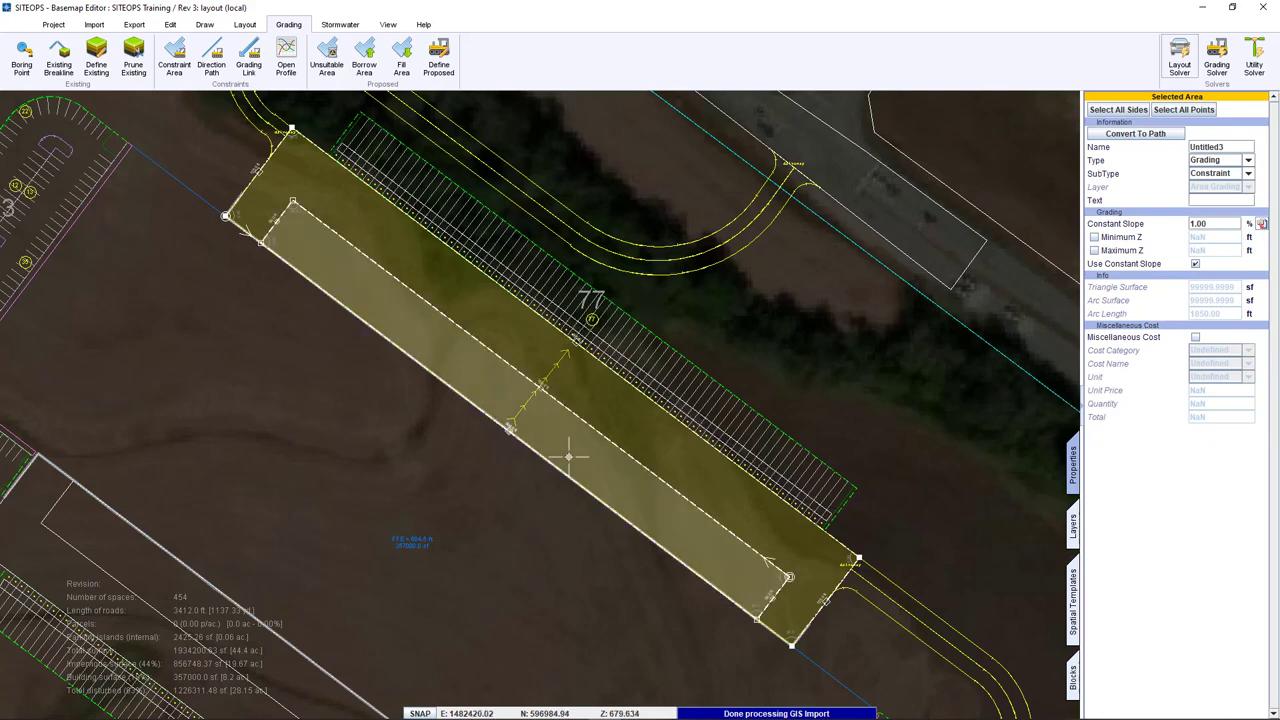
Re-solve the grading with the 1% constant slope and review the truck court in full-screen 3D with boundaries and contours but no triangles.
{"action": "left_click", "coordinate": [1178, 66]}
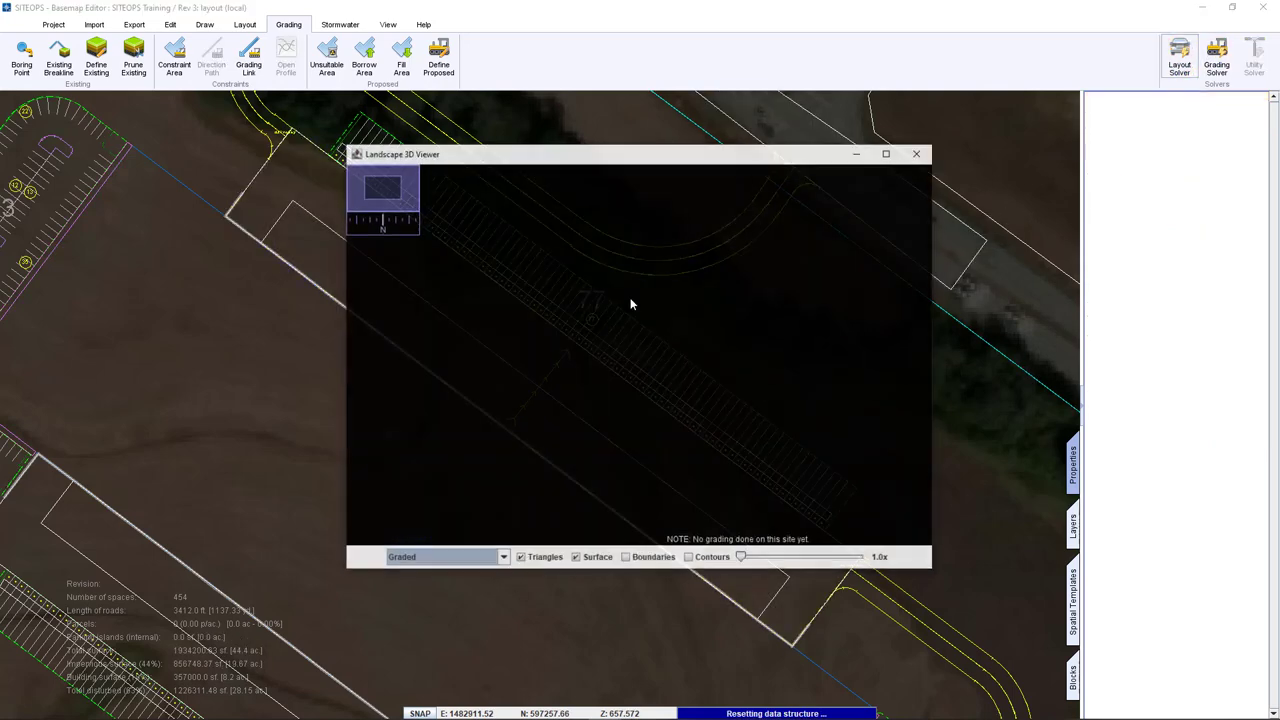
{"action": "left_click", "coordinate": [885, 153]}
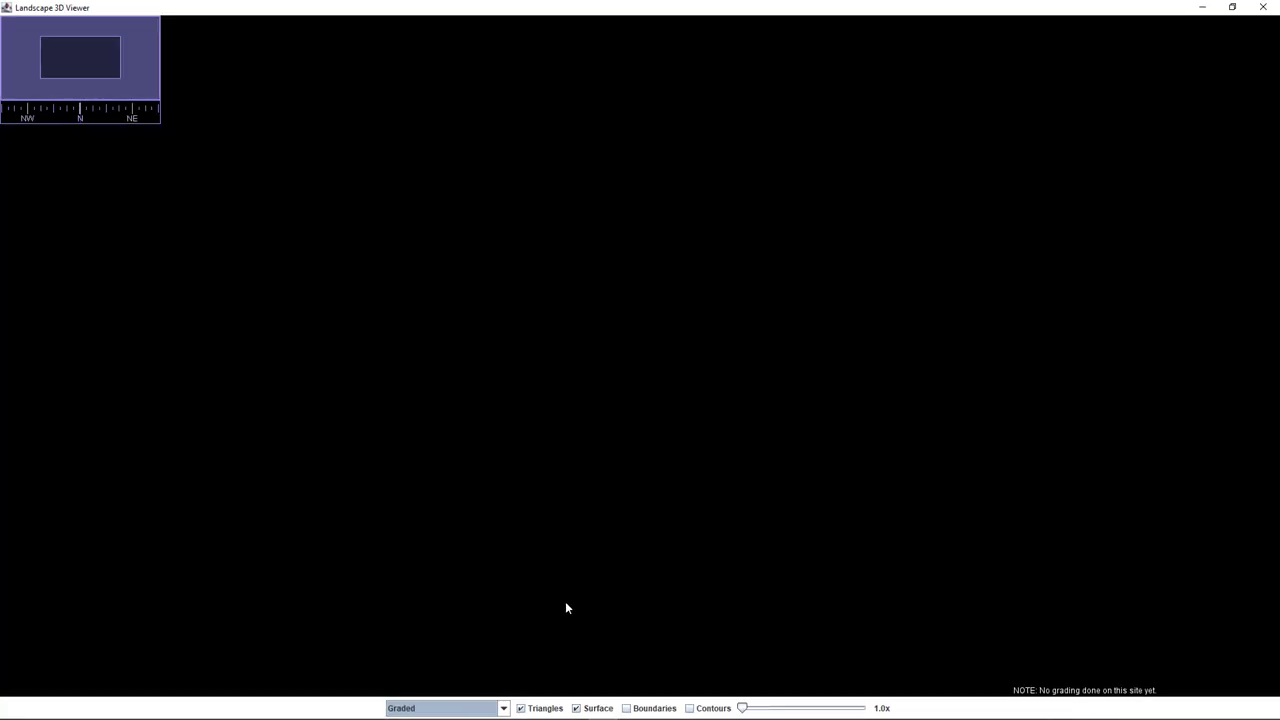
{"action": "left_click", "coordinate": [545, 708]}
{"action": "left_click", "coordinate": [626, 708]}
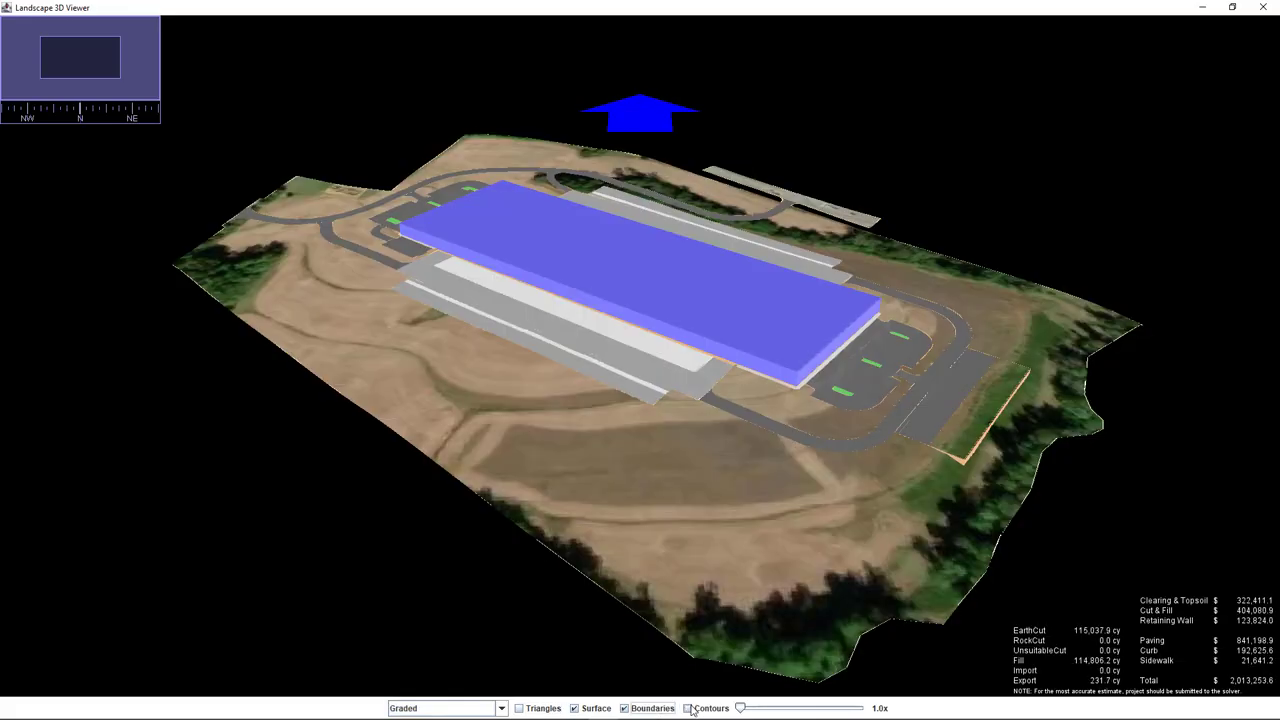
{"action": "left_click", "coordinate": [690, 708]}
{"action": "mouse_move", "coordinate": [654, 301]}
{"action": "left_mouse_down"}
{"action": "mouse_move", "coordinate": [700, 248]}
{"action": "mouse_move", "coordinate": [668, 251]}
{"action": "mouse_move", "coordinate": [650, 288]}
{"action": "left_mouse_up"}
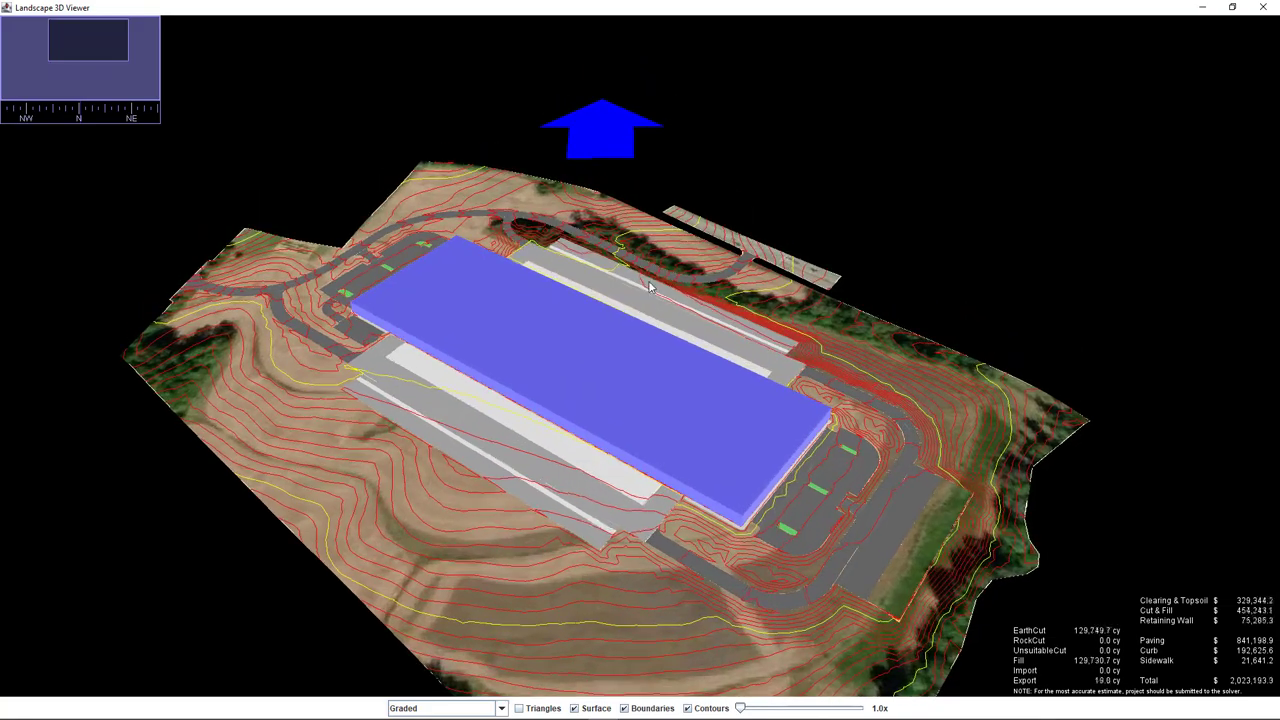
{"action": "scroll", "coordinate": [649, 290], "scroll_direction": "up", "scroll_amount": 10}
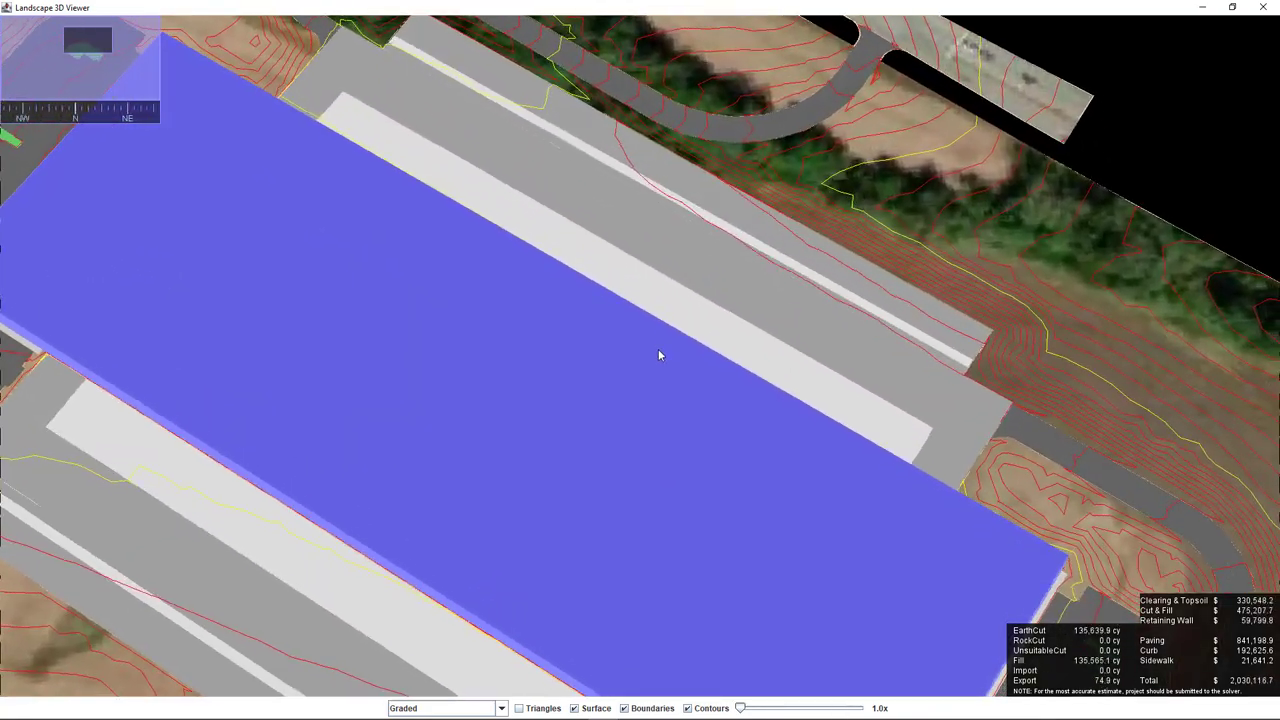
{"action": "scroll", "coordinate": [658, 349], "scroll_direction": "down", "scroll_amount": 3}
{"action": "left_click_drag", "start_coordinate": [656, 351], "coordinate": [483, 234]}
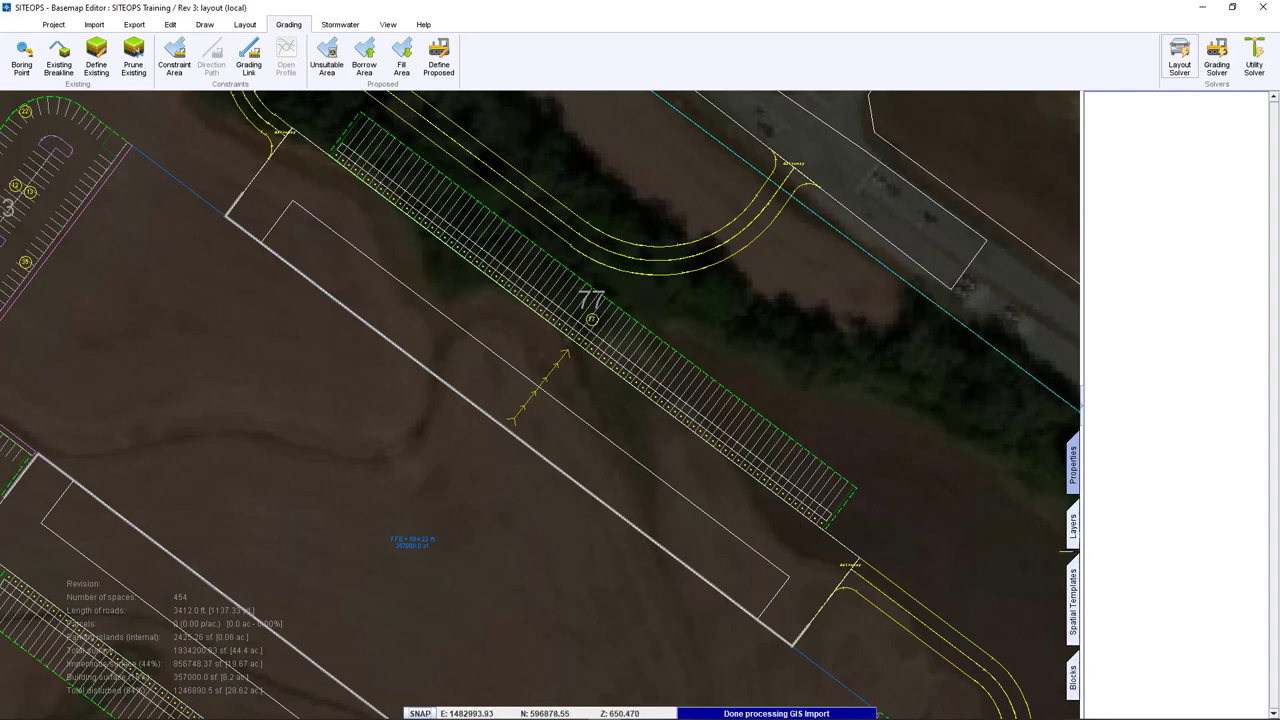
Display the existing grade and proposed finished grade contours on the site plan.
{"action": "left_click", "coordinate": [1071, 526]}
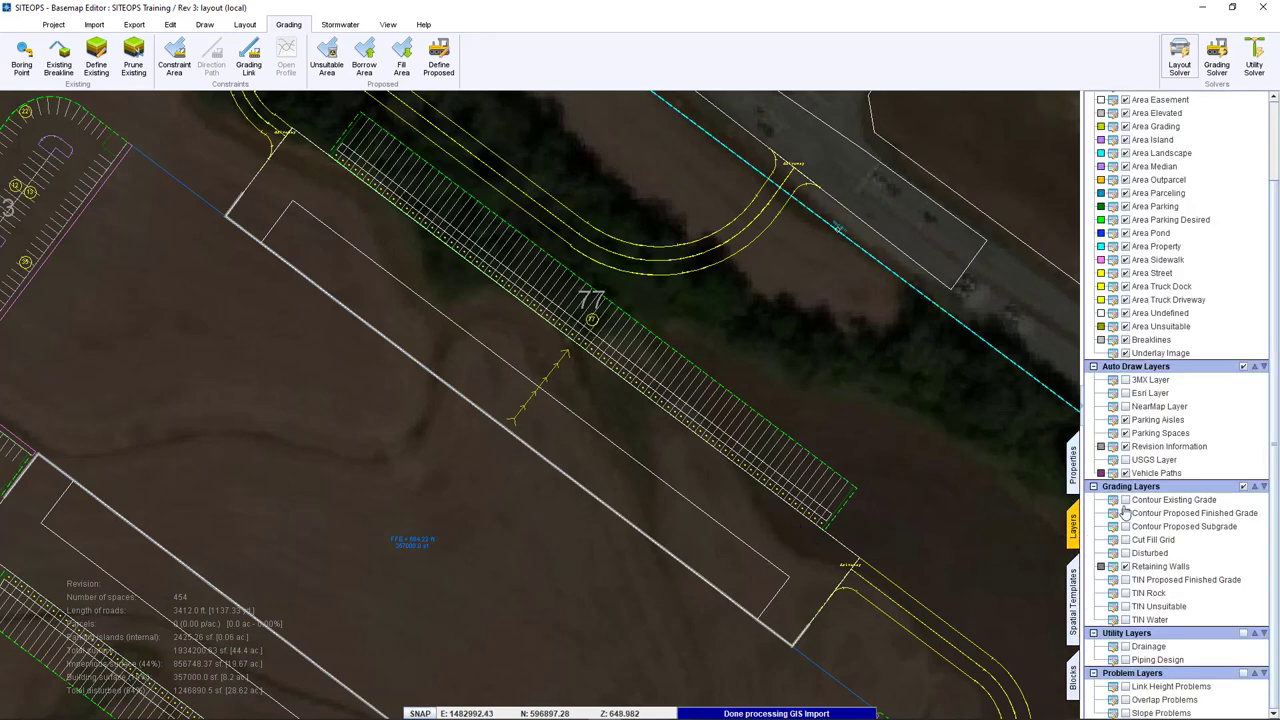
{"action": "left_click", "coordinate": [1125, 499]}
{"action": "left_click", "coordinate": [1125, 513]}
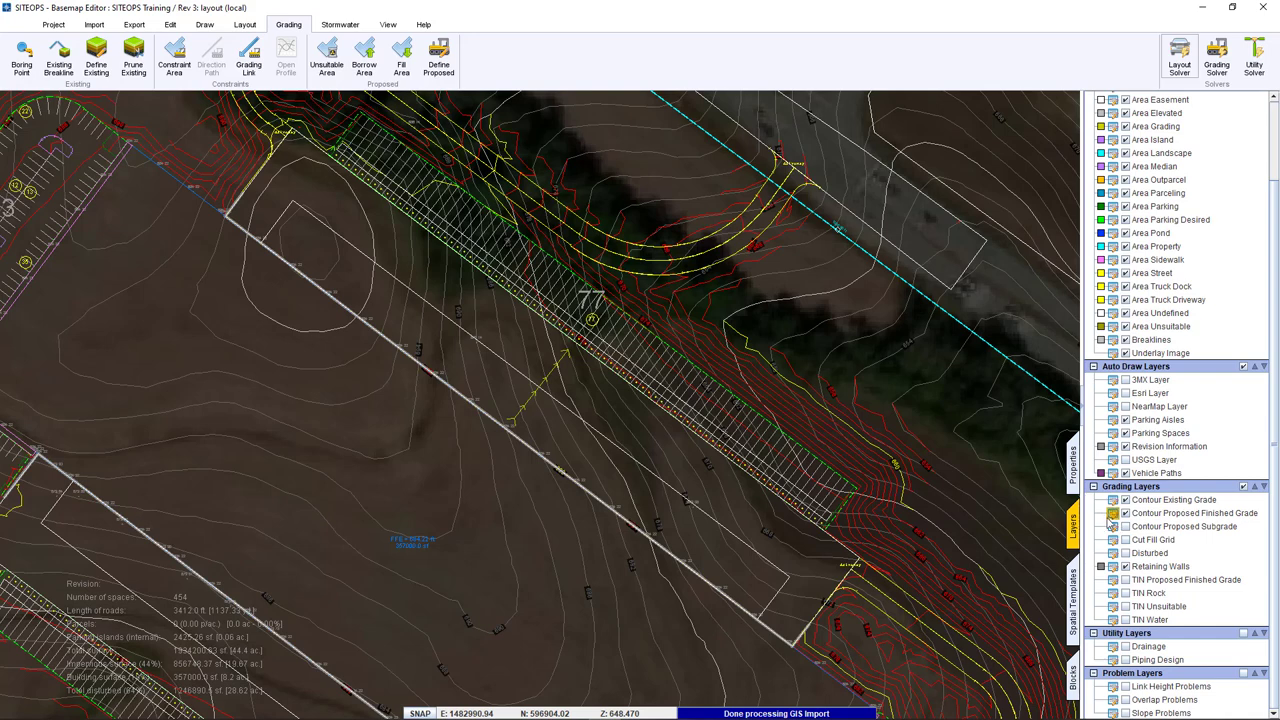
Set the contour distance of the proposed finished grade contours to 0.5 ft and examine the truck court.
{"action": "left_click", "coordinate": [1112, 515]}
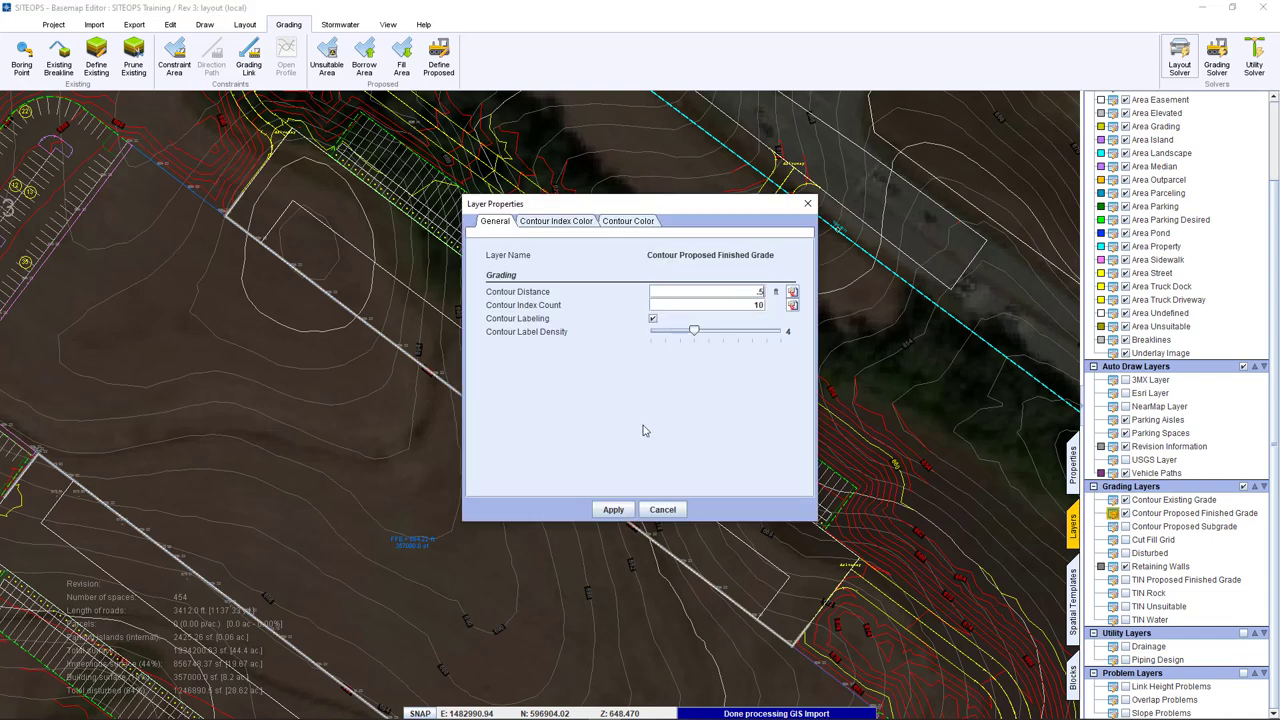
{"action": "left_click", "coordinate": [613, 510]}
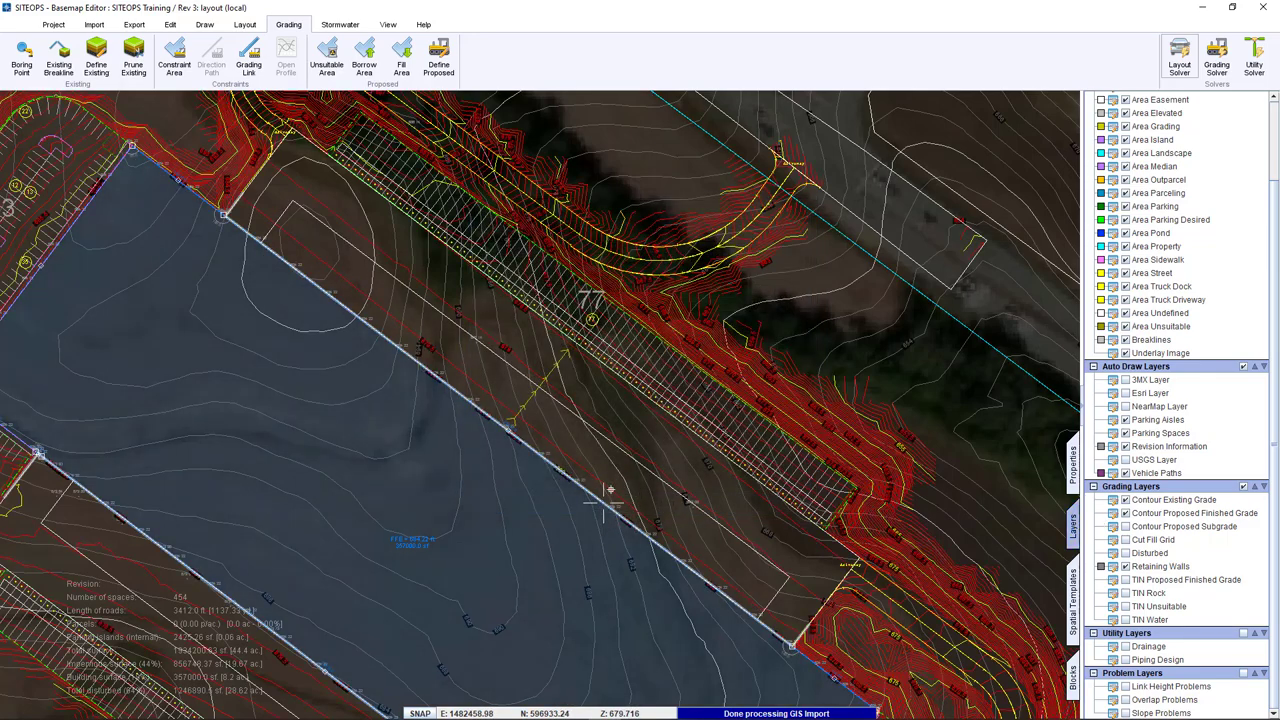
{"action": "scroll", "coordinate": [629, 471], "scroll_direction": "up", "scroll_amount": 3}
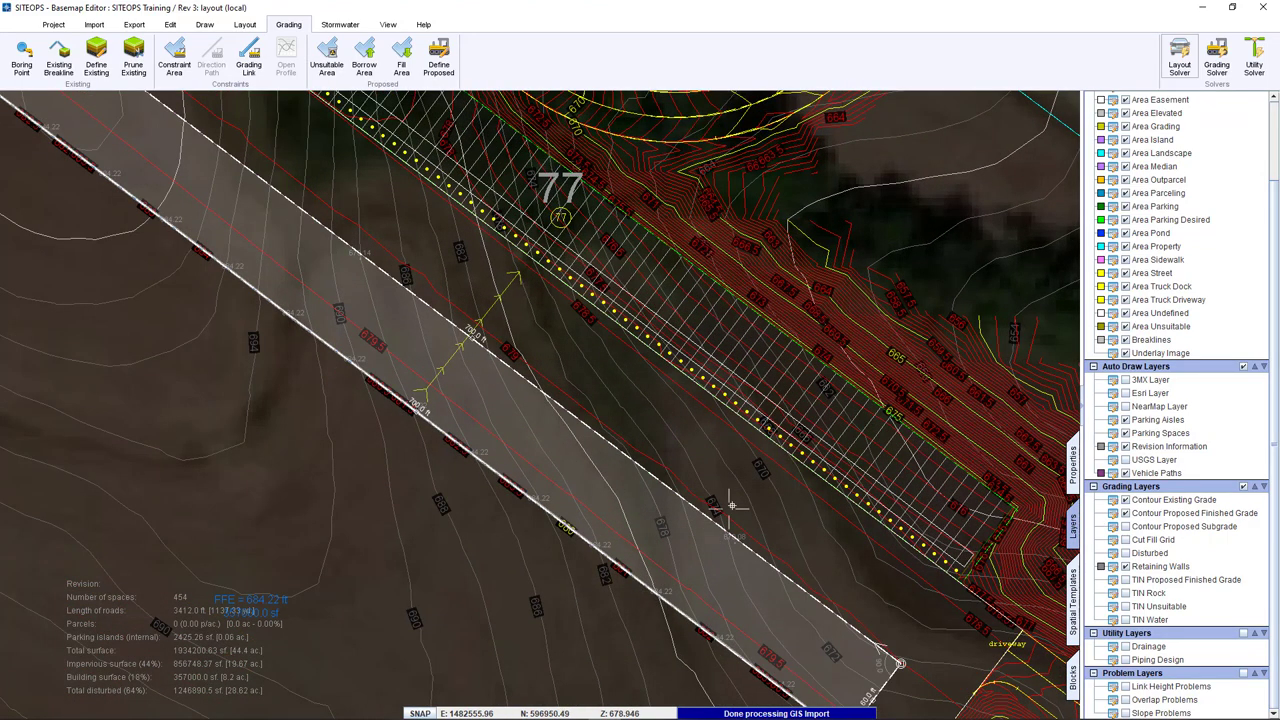
Set the contour distance of the proposed finished grade contours to 2 ft.
{"action": "left_click", "coordinate": [1112, 513]}
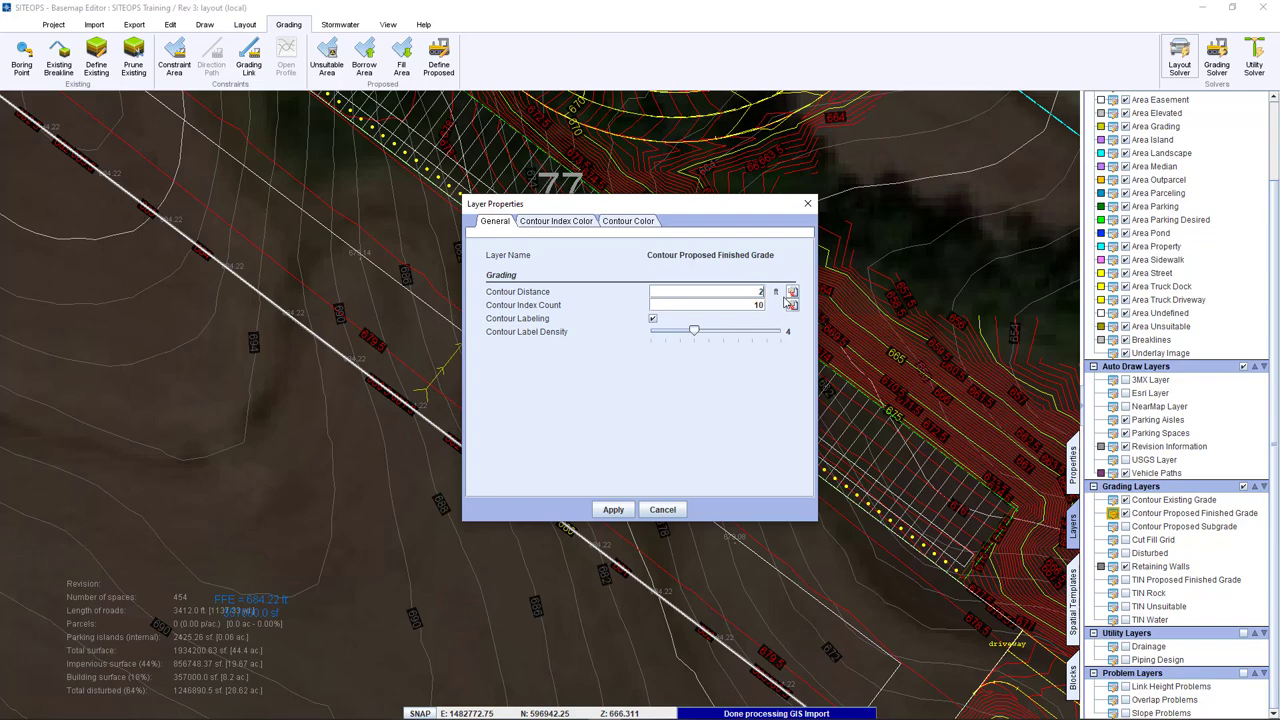
{"action": "left_click", "coordinate": [613, 509]}
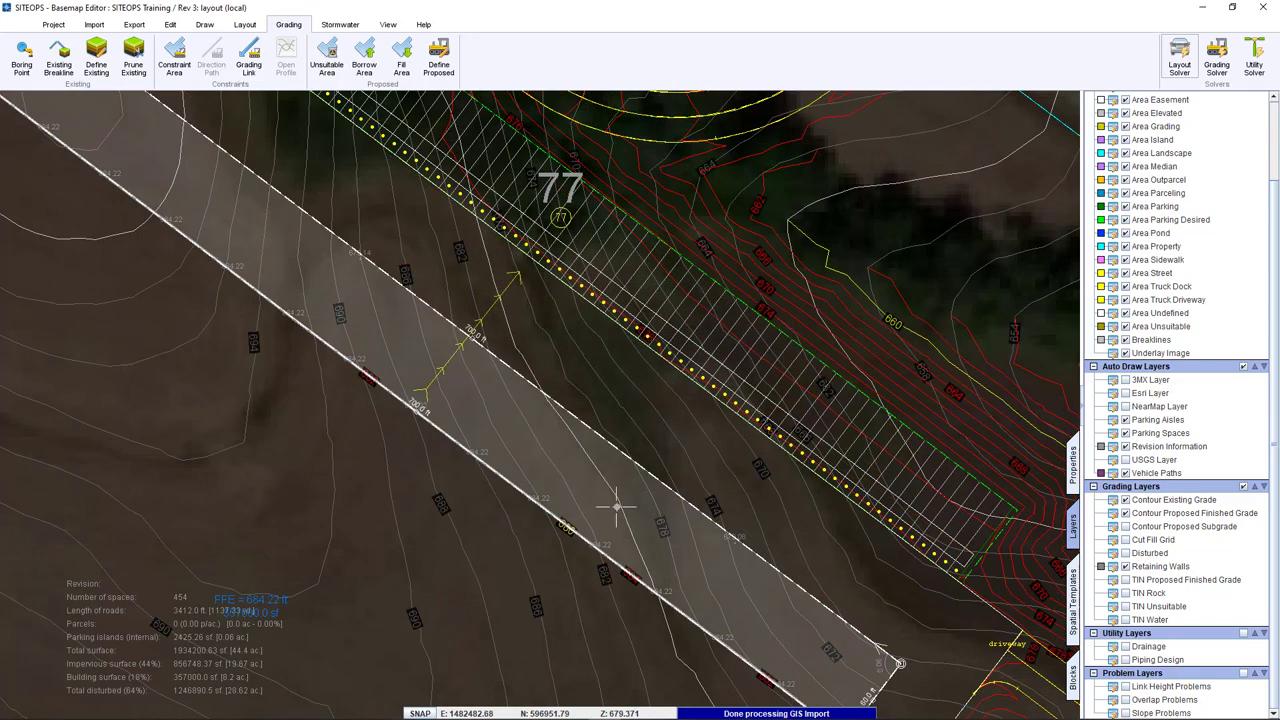
{"action": "scroll", "coordinate": [640, 398], "scroll_direction": "up", "scroll_amount": 2}
{"action": "scroll", "coordinate": [640, 398], "scroll_direction": "down", "scroll_amount": 3}
{"action": "scroll", "coordinate": [640, 398], "scroll_direction": "up", "scroll_amount": 1}
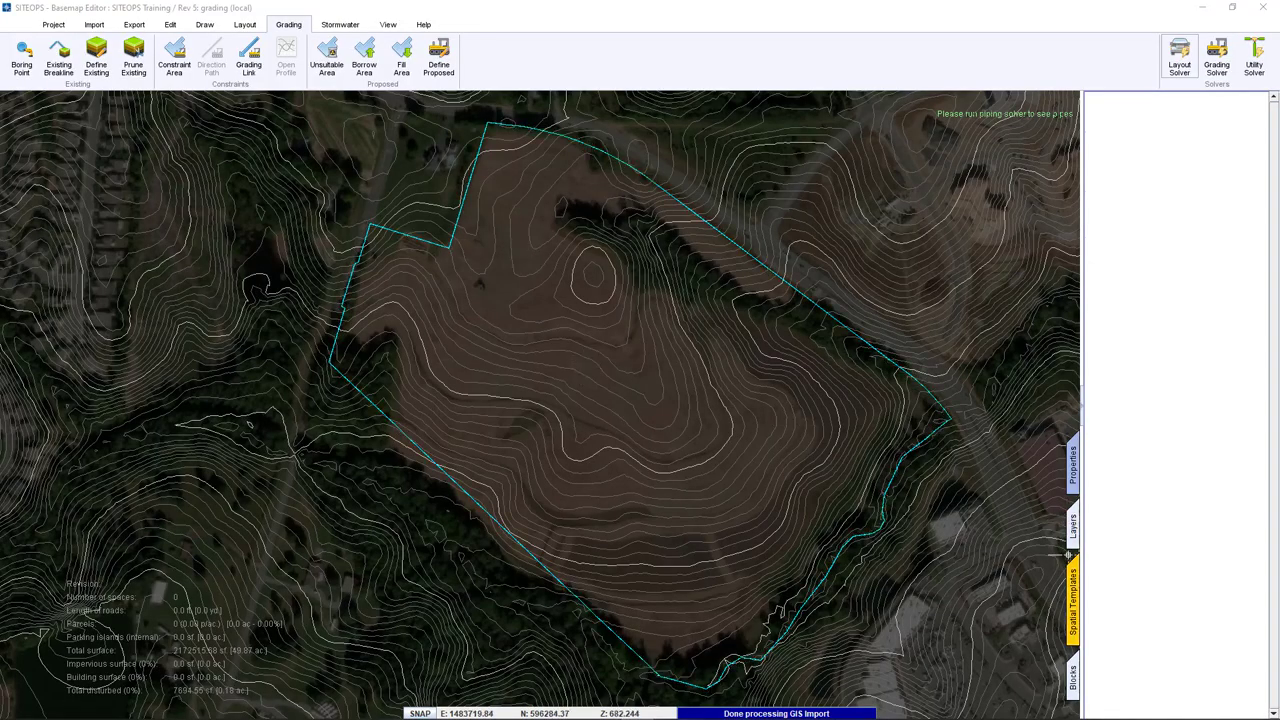
Place the Baseball Field College slope to foul lines spatial template in the northern part of the empty grading site.
{"action": "left_click", "coordinate": [1070, 575]}
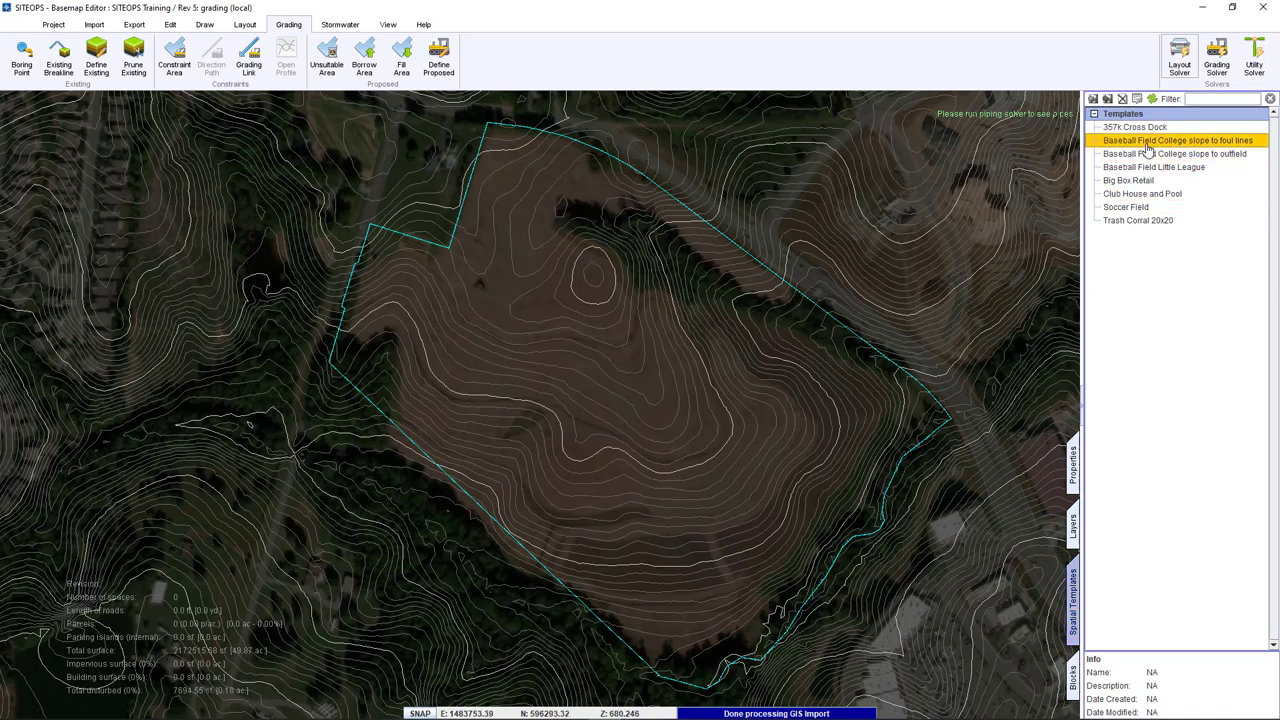
{"action": "left_click_drag", "start_coordinate": [1148, 148], "coordinate": [569, 253]}
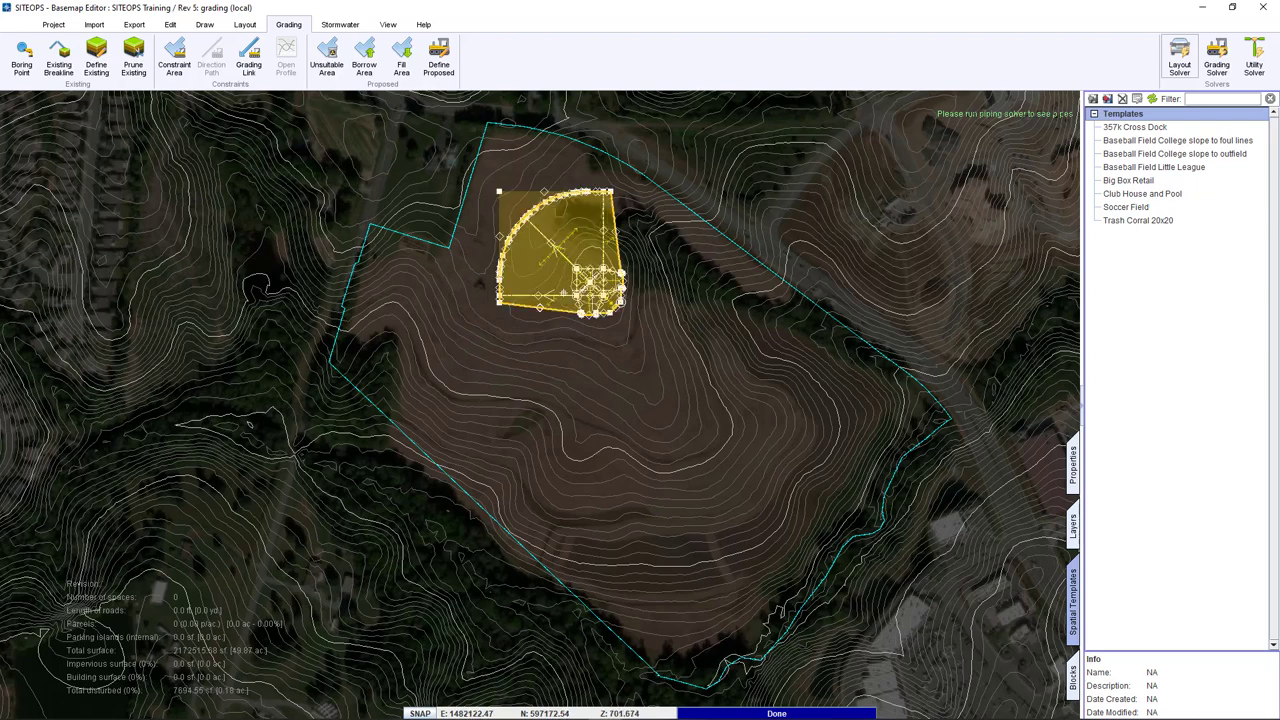
{"action": "scroll", "coordinate": [540, 308], "scroll_direction": "up", "scroll_amount": 5}
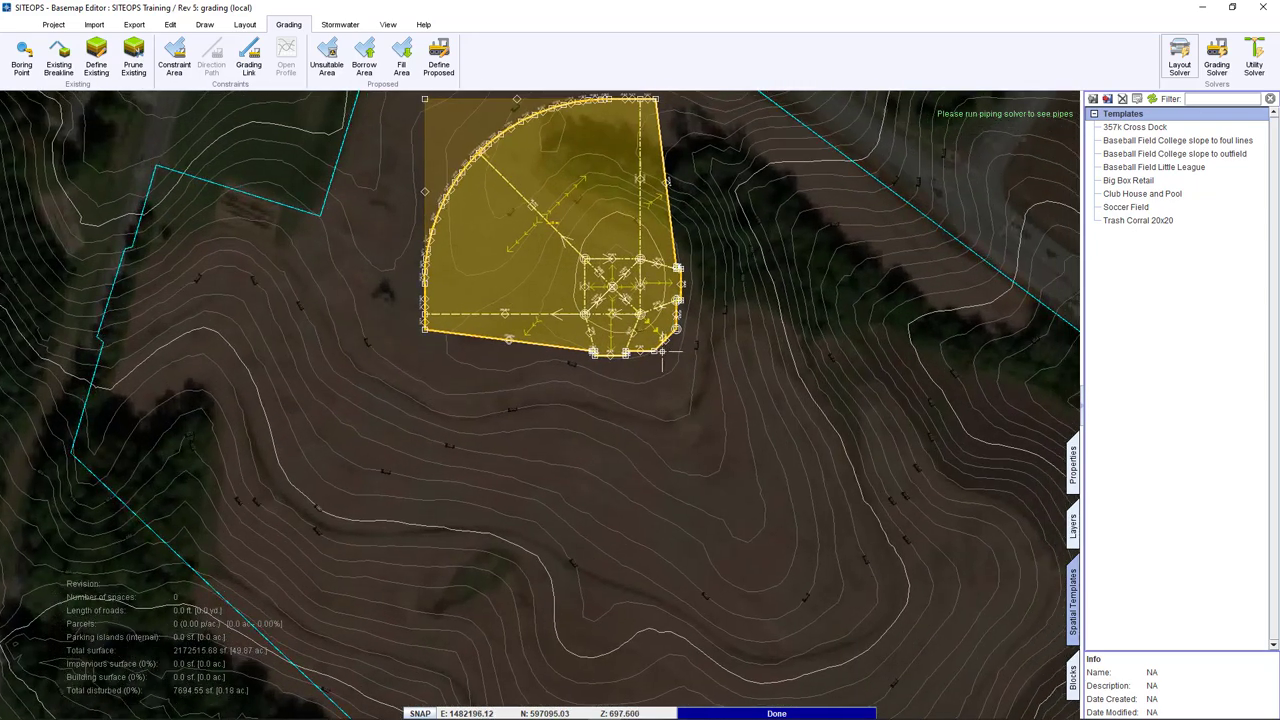
{"action": "scroll", "coordinate": [661, 356], "scroll_direction": "down", "scroll_amount": 1}
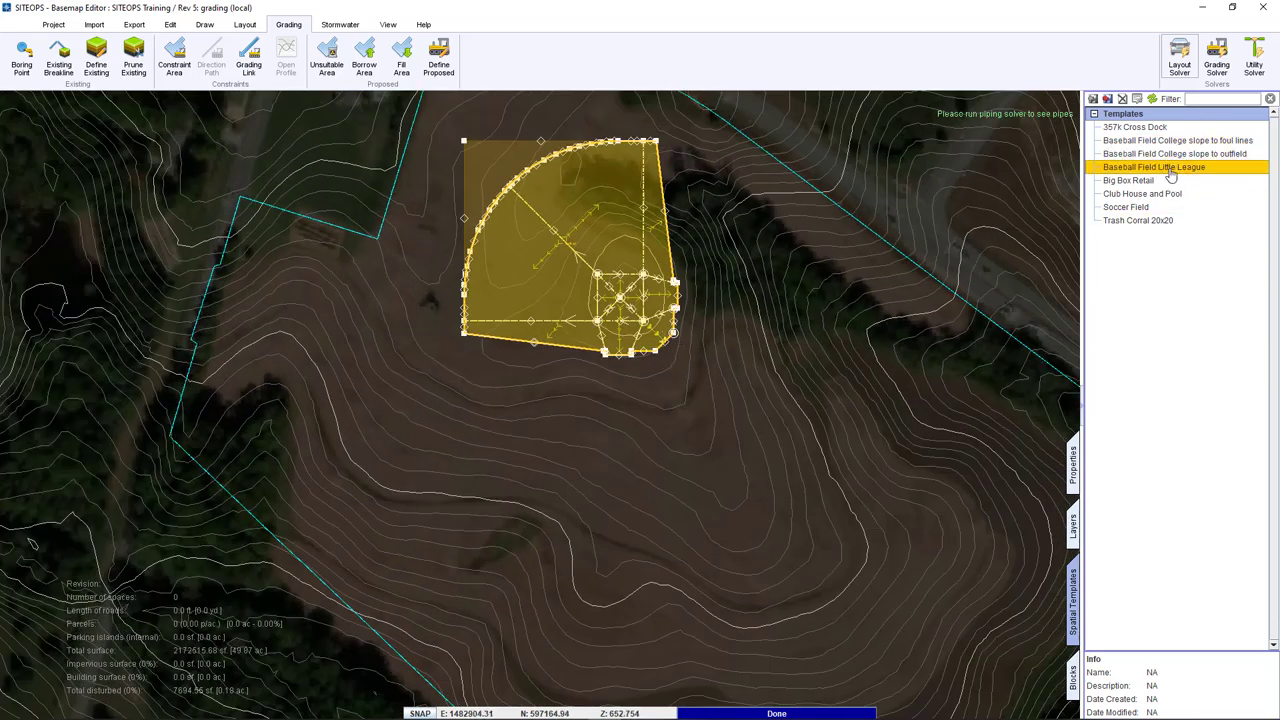
Place the Baseball Field Little League spatial template just south of the college field and inspect its slope arrows.
{"action": "left_click_drag", "start_coordinate": [1171, 175], "coordinate": [517, 435]}
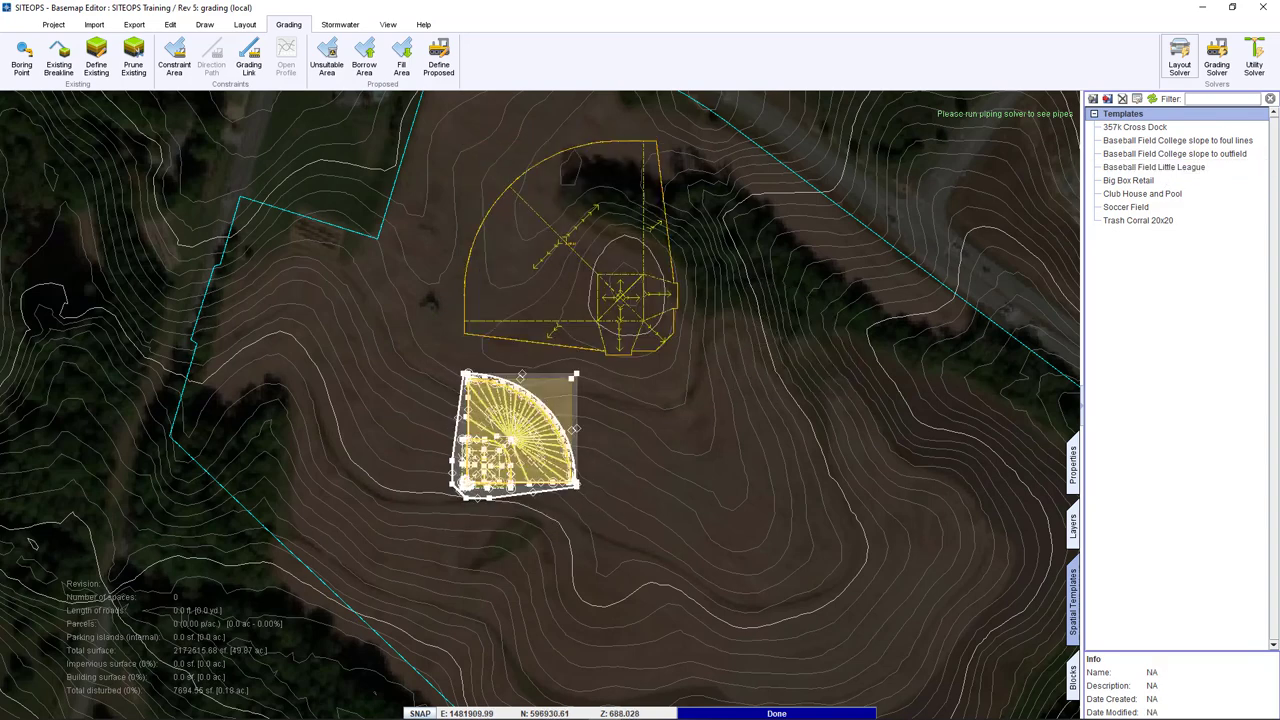
{"action": "scroll", "coordinate": [623, 471], "scroll_direction": "up", "scroll_amount": 3}
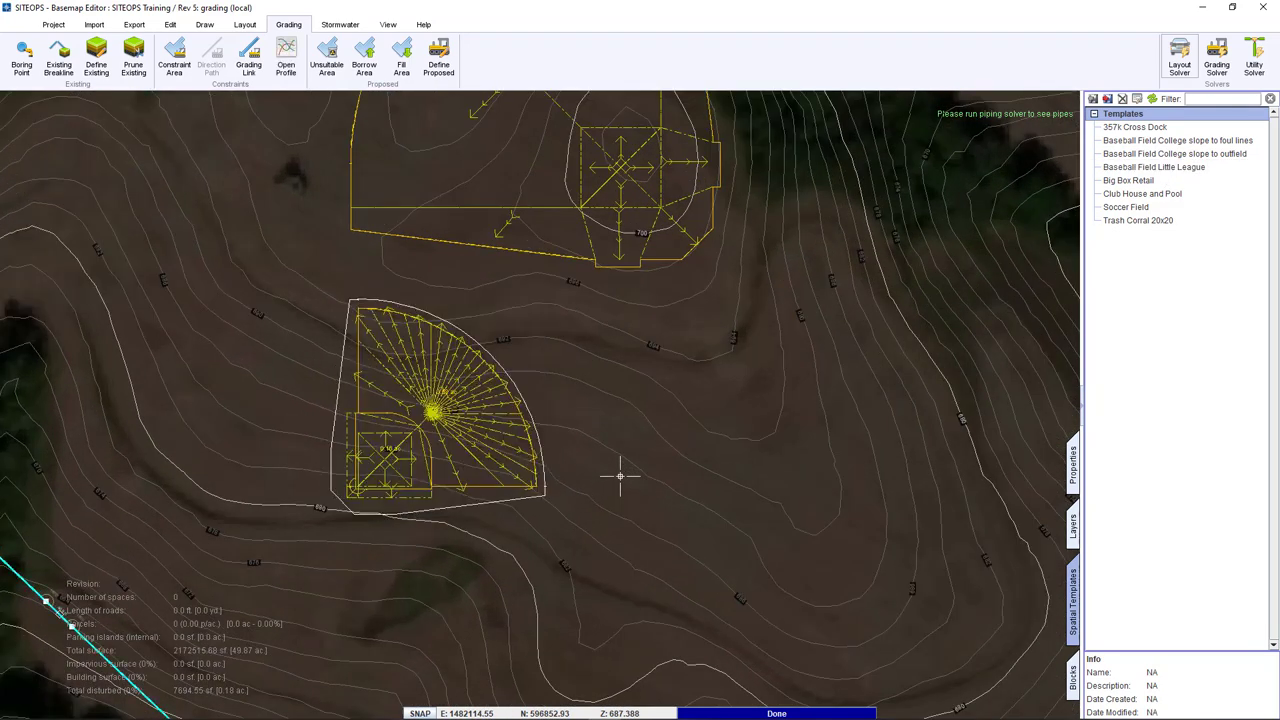
{"action": "scroll", "coordinate": [455, 444], "scroll_direction": "up", "scroll_amount": 10}
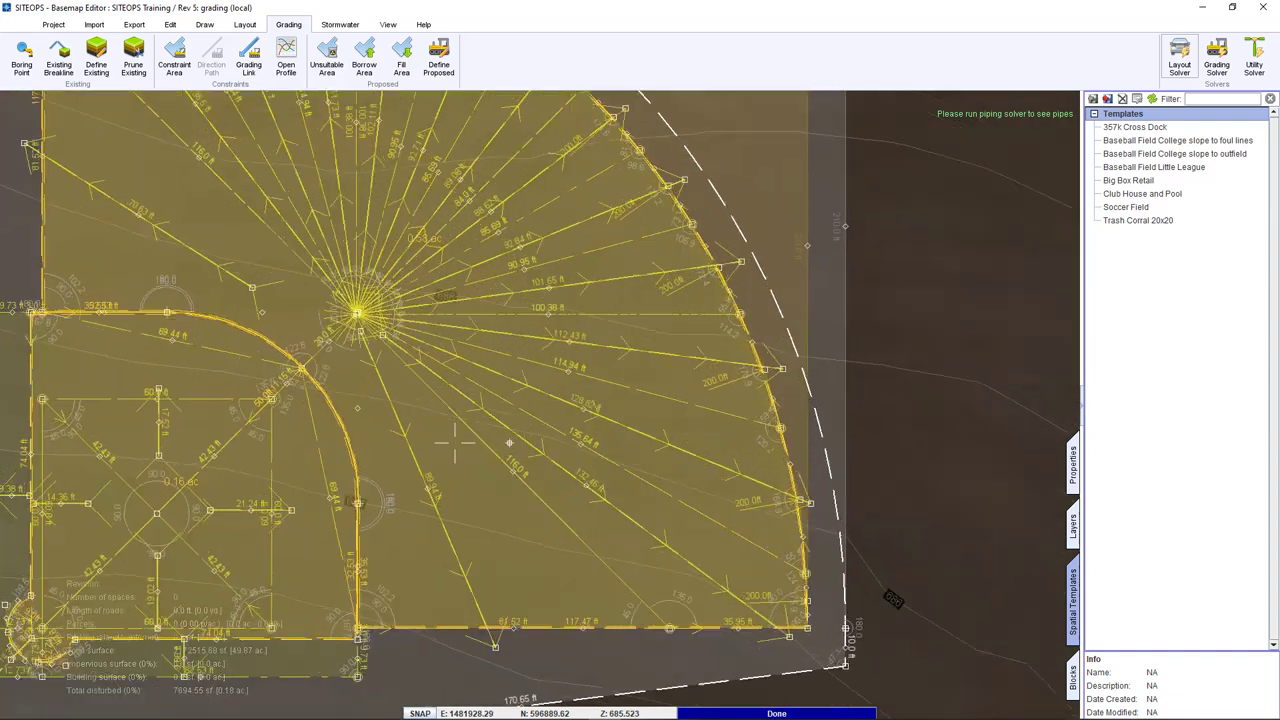
{"action": "scroll", "coordinate": [500, 437], "scroll_direction": "down", "scroll_amount": 10}
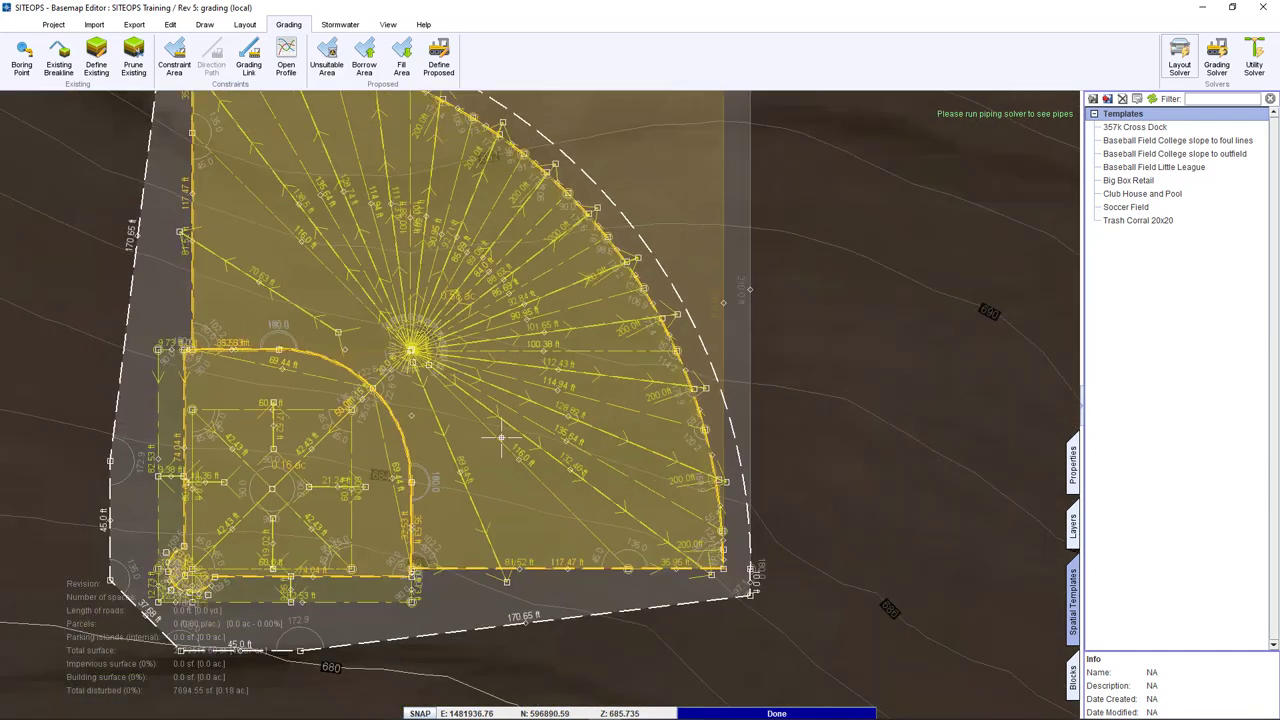
Rotate the Little League field roughly a quarter turn counterclockwise so its infield sits at the southeast corner.
{"action": "right_click", "coordinate": [472, 402]}
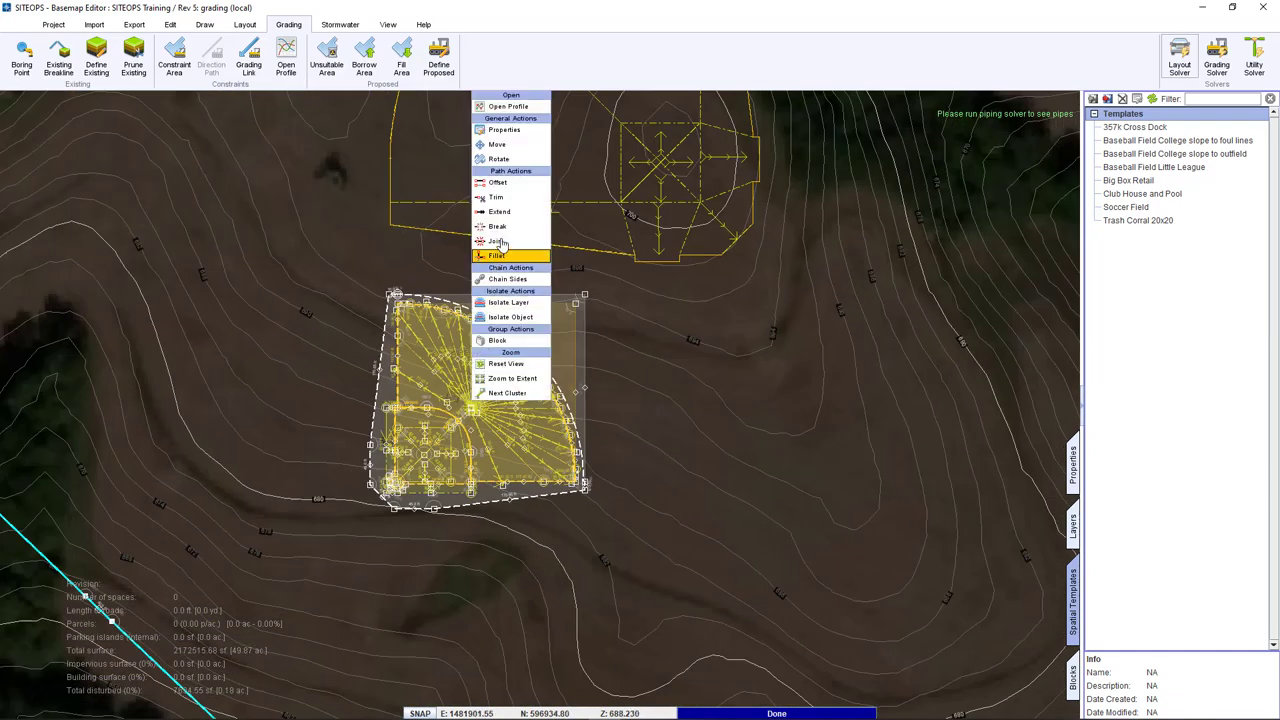
{"action": "left_click", "coordinate": [500, 160]}
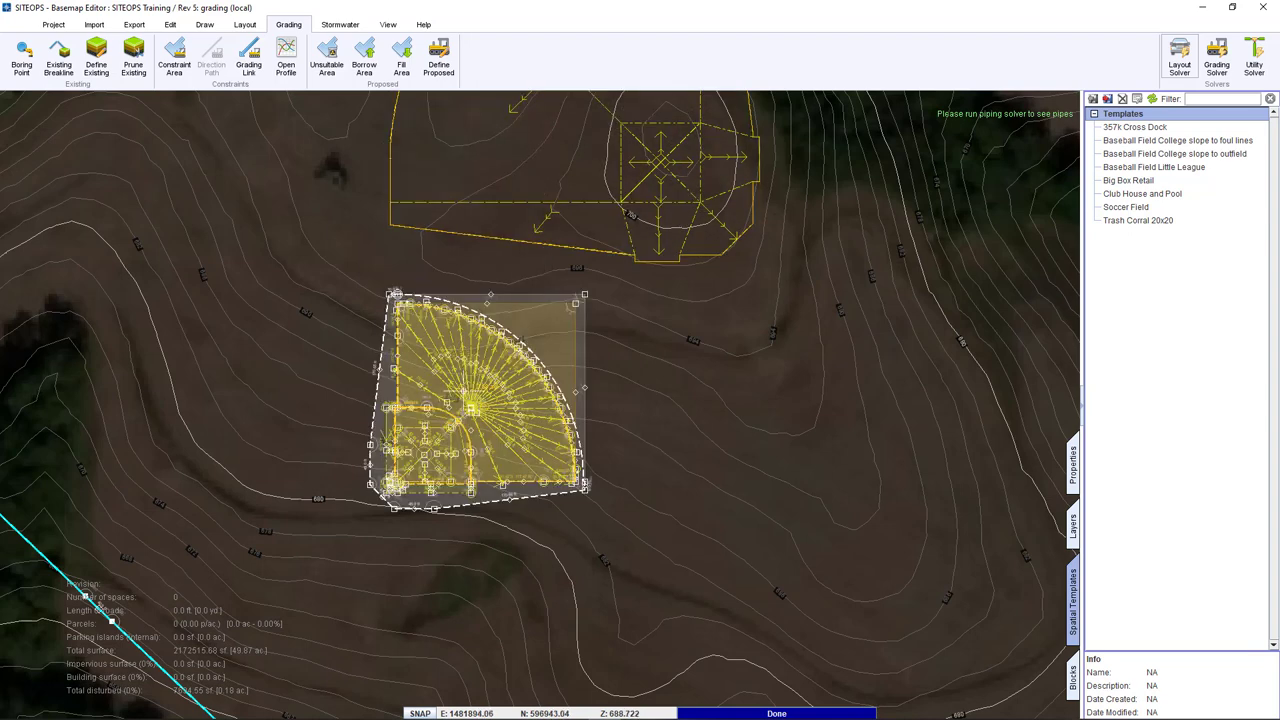
{"action": "left_click", "coordinate": [86, 597]}
{"action": "right_click", "coordinate": [476, 404]}
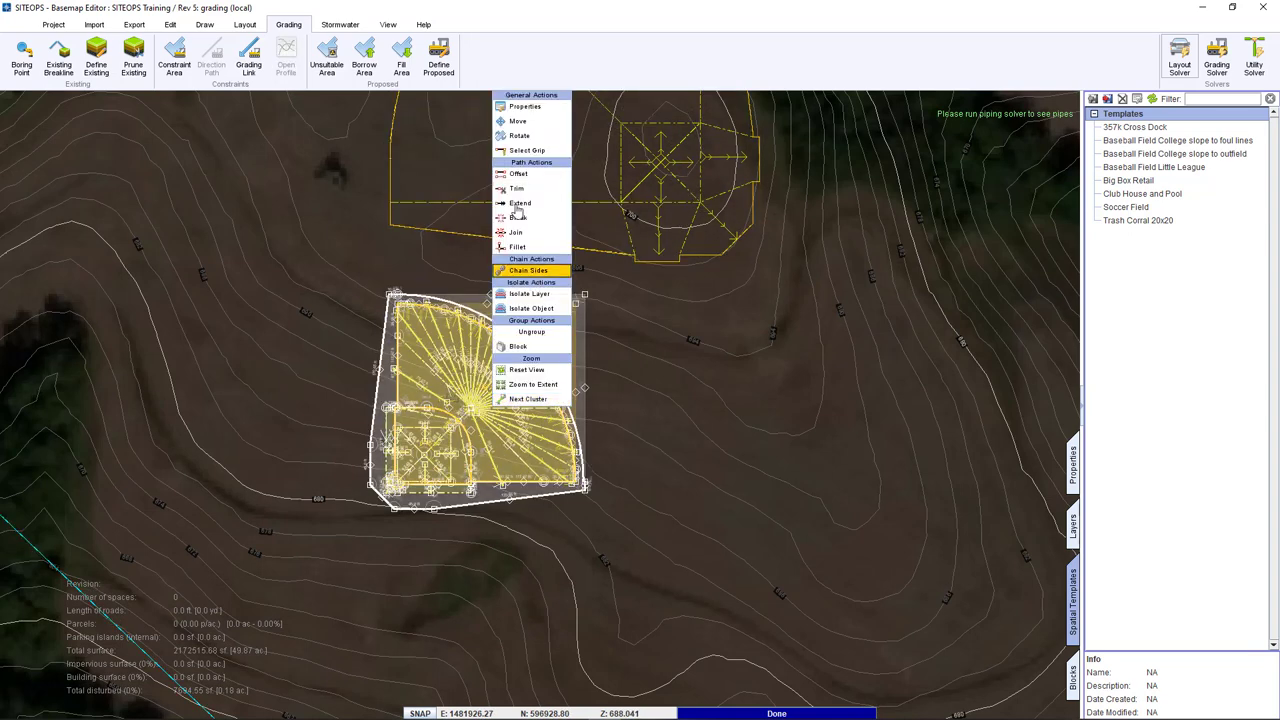
{"action": "left_click", "coordinate": [514, 139]}
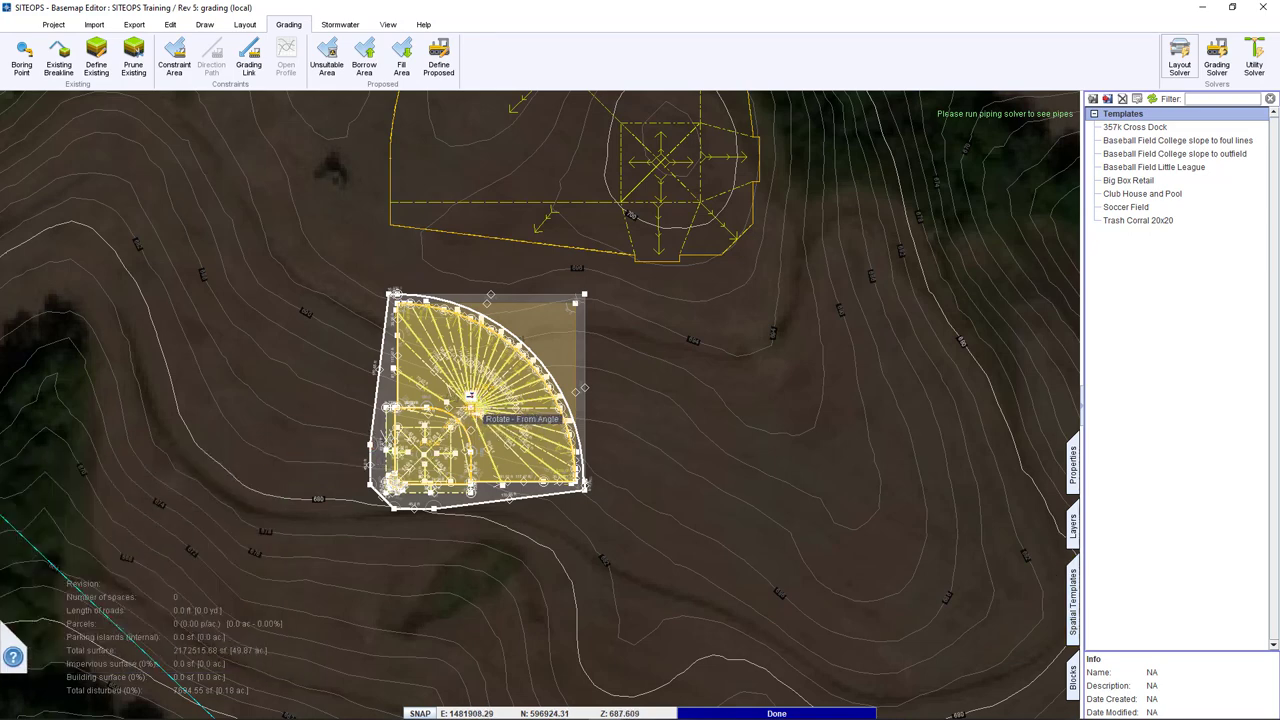
{"action": "left_click", "coordinate": [596, 521]}
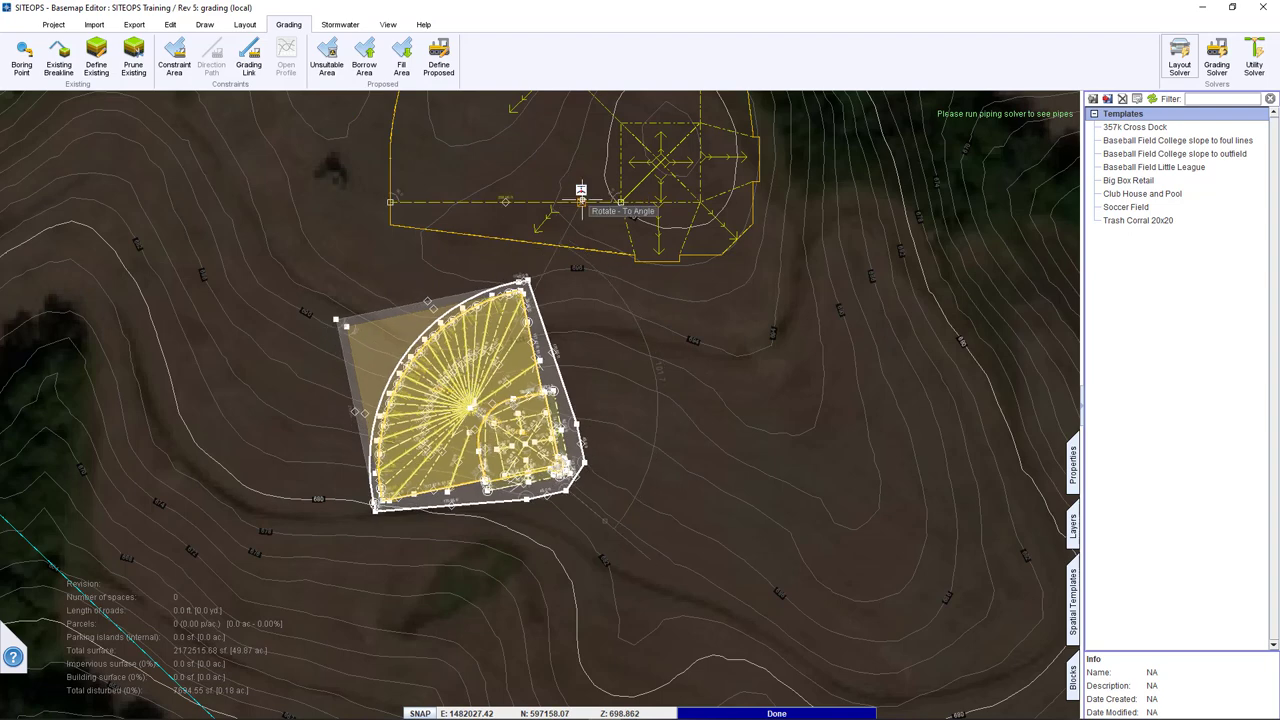
{"action": "left_click", "coordinate": [581, 200]}
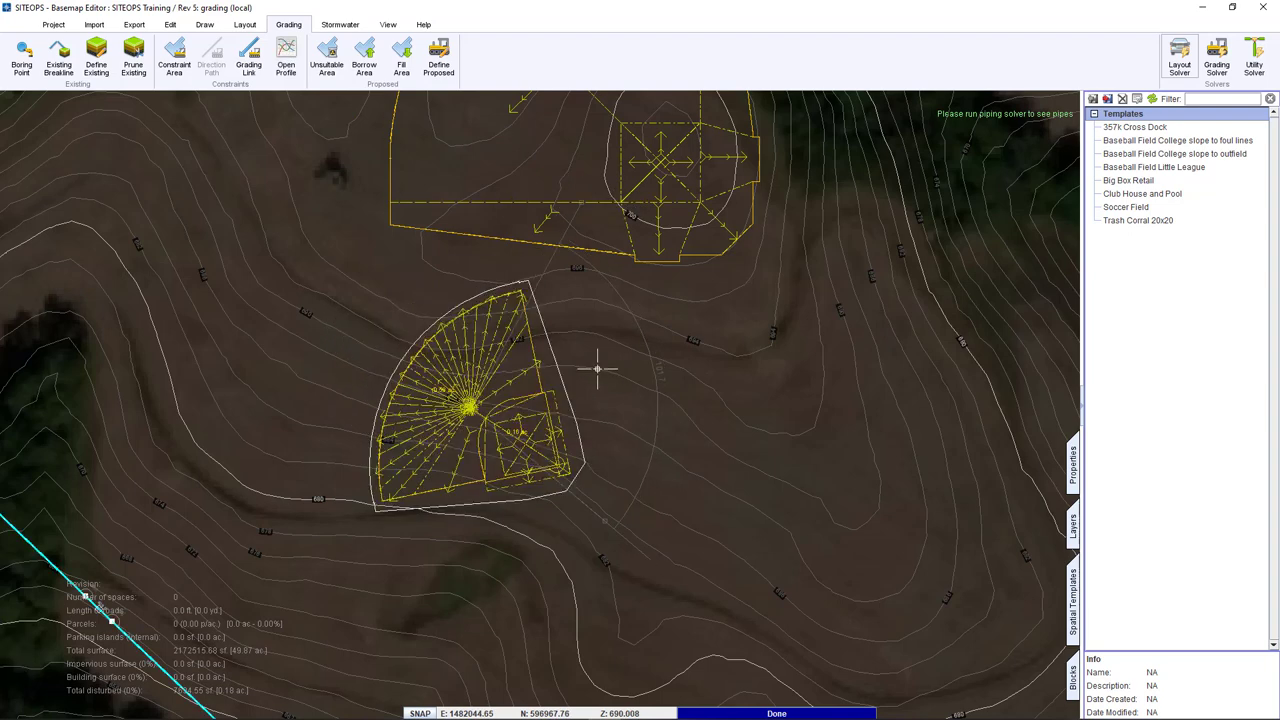
Ungroup the rotated Little League field into its separate areas and paths.
{"action": "left_click", "coordinate": [530, 378]}
{"action": "right_click", "coordinate": [525, 373]}
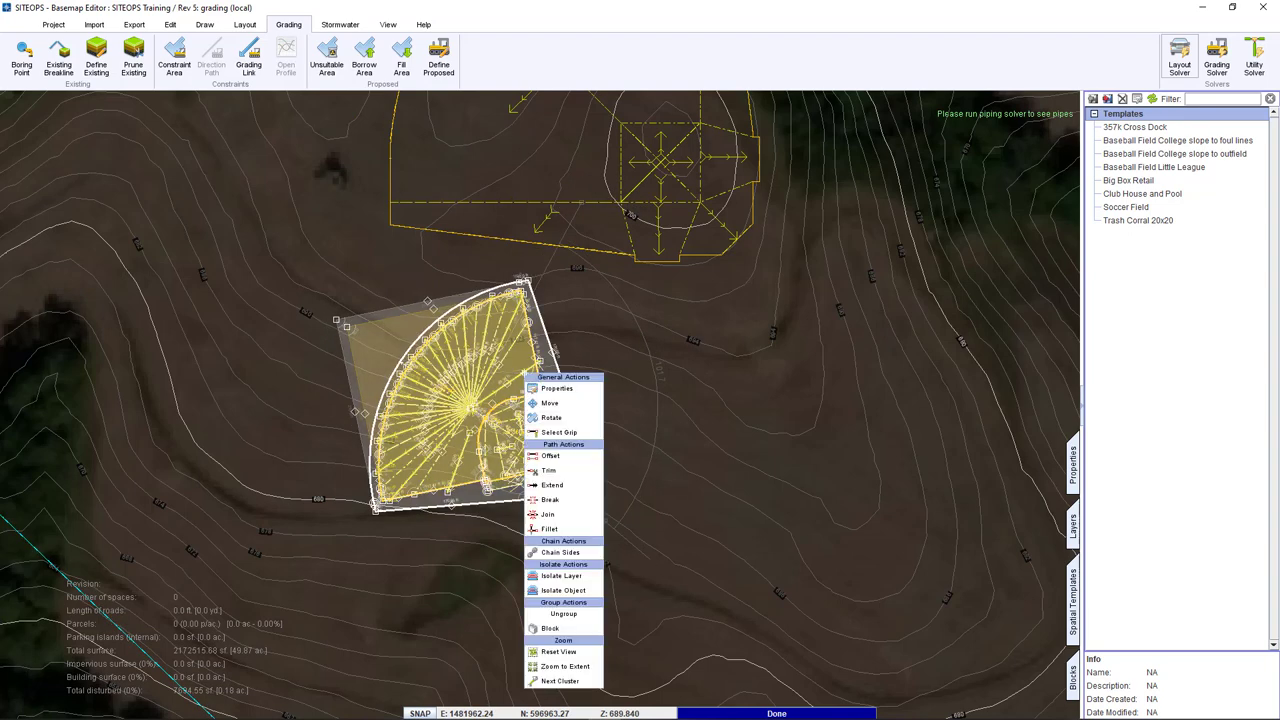
{"action": "left_click", "coordinate": [579, 613]}
{"action": "left_click", "coordinate": [610, 503]}
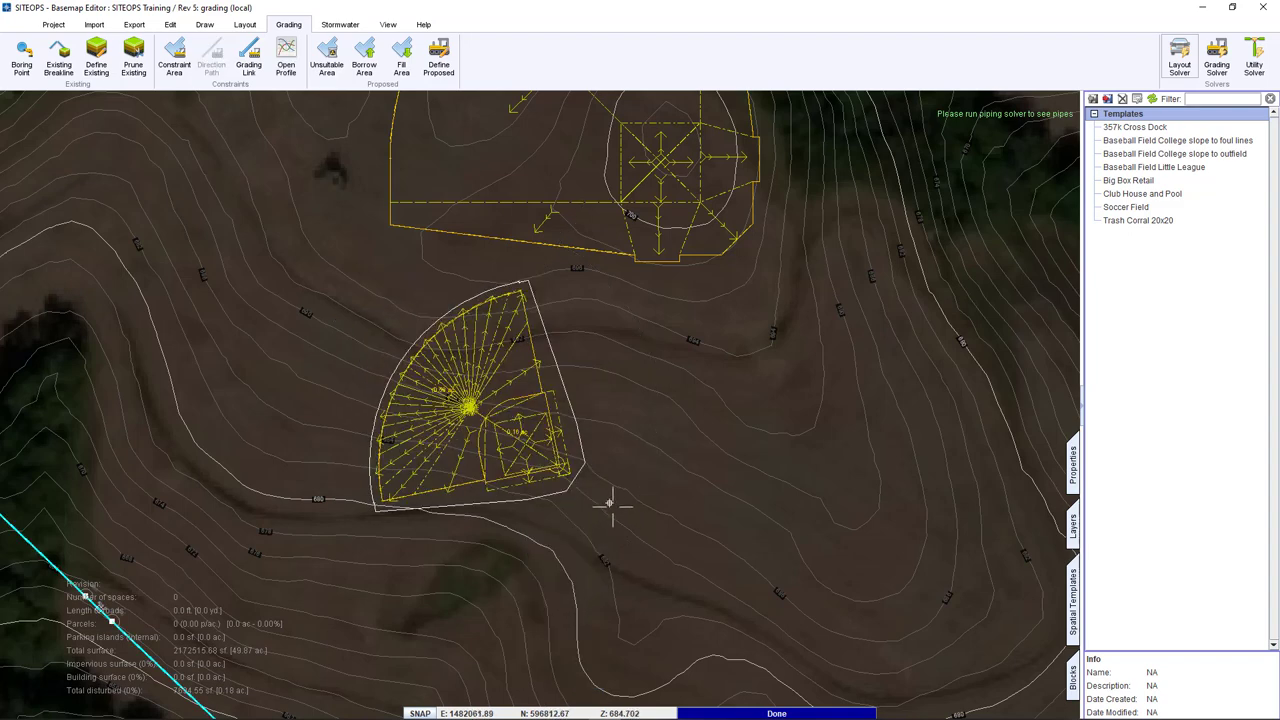
Examine the grading properties and constant slope of the Little League field's individual outfield constraint areas.
{"action": "scroll", "coordinate": [518, 395], "scroll_direction": "up", "scroll_amount": 2}
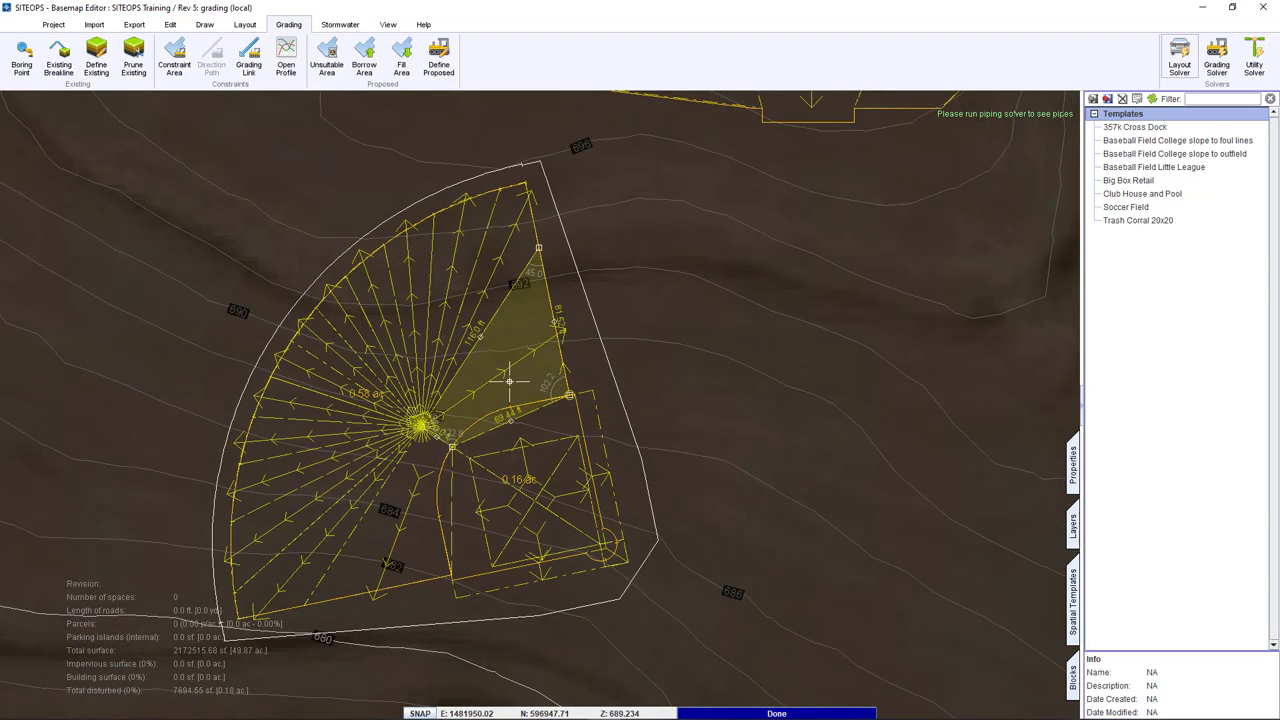
{"action": "left_click", "coordinate": [500, 288]}
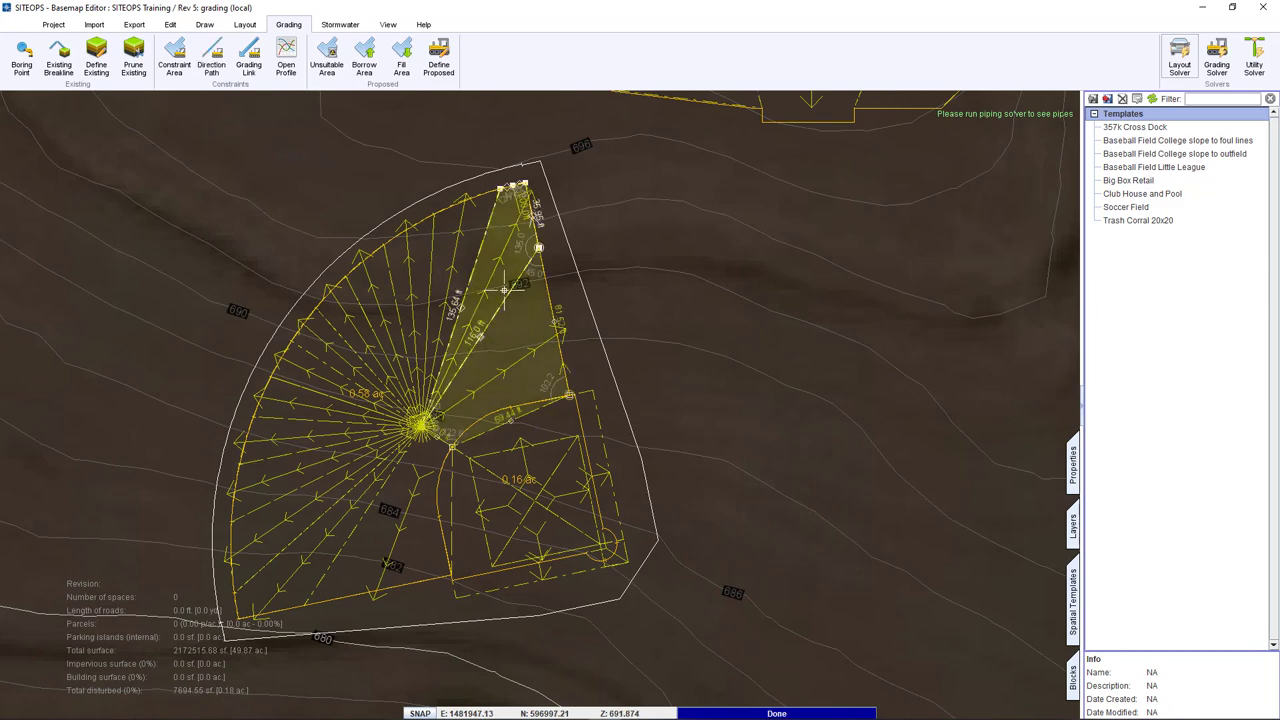
{"action": "left_click", "coordinate": [1073, 465]}
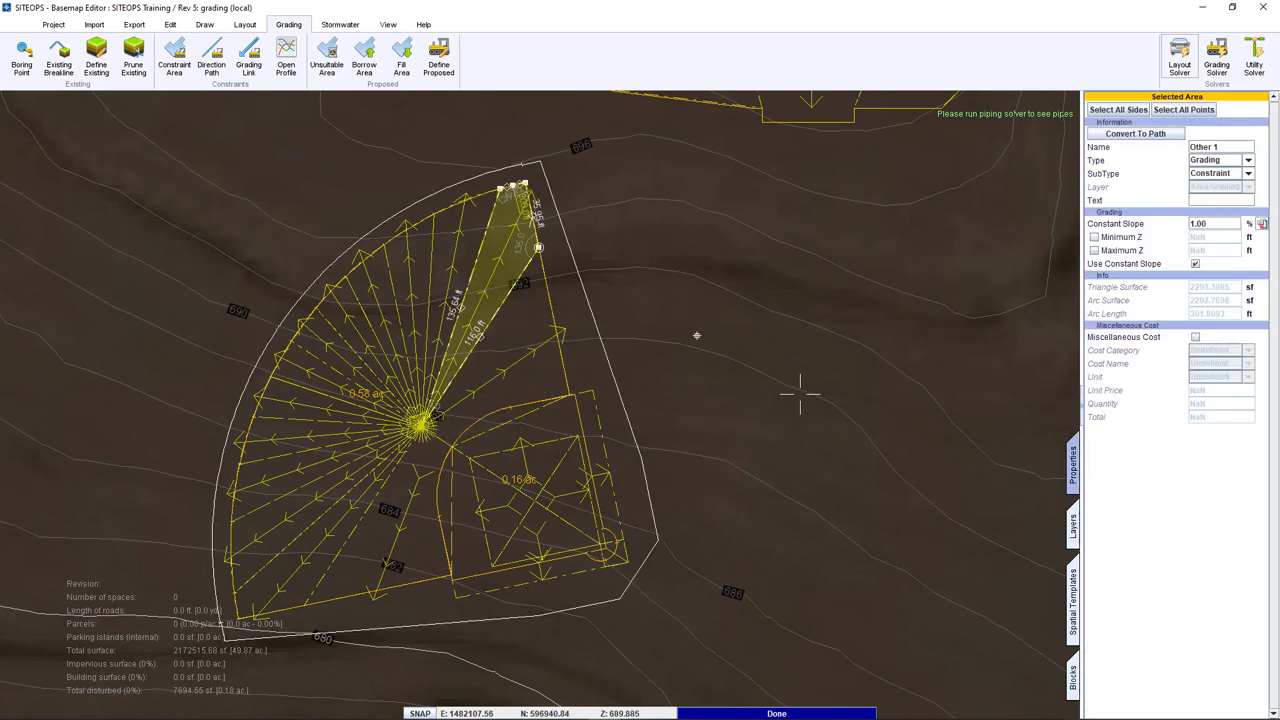
{"action": "left_click", "coordinate": [527, 305]}
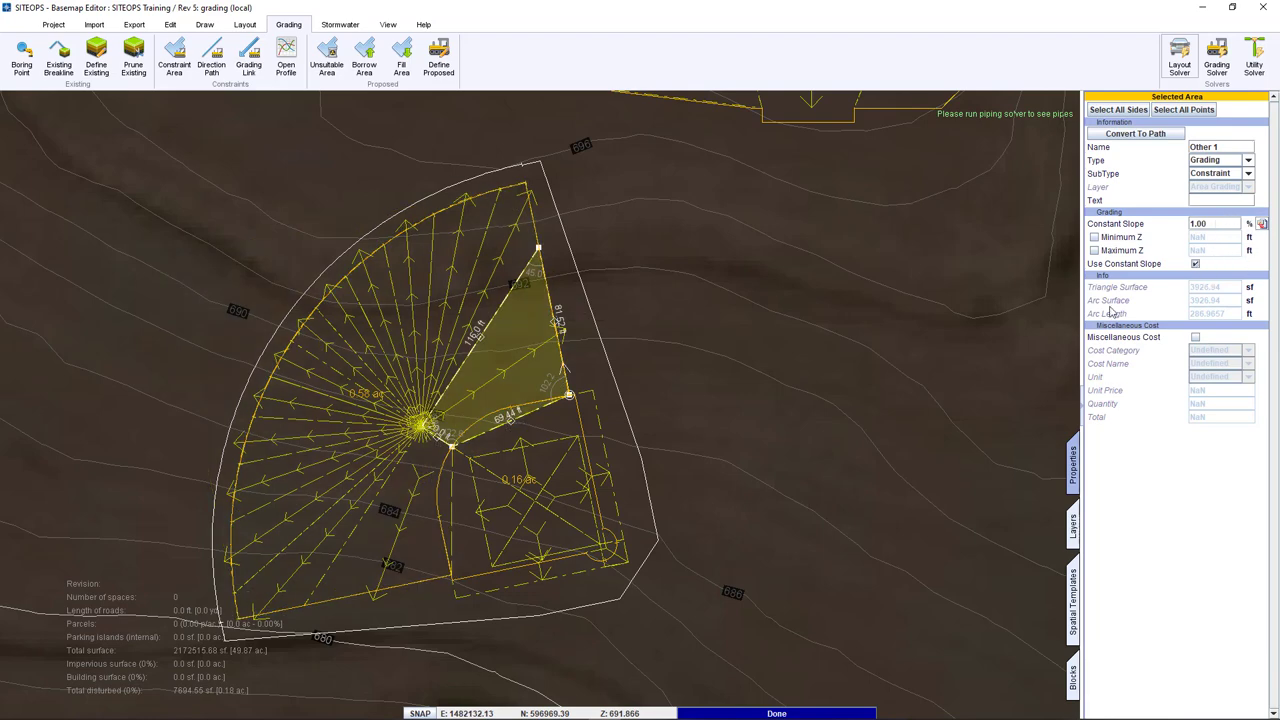
{"action": "left_click", "coordinate": [445, 255]}
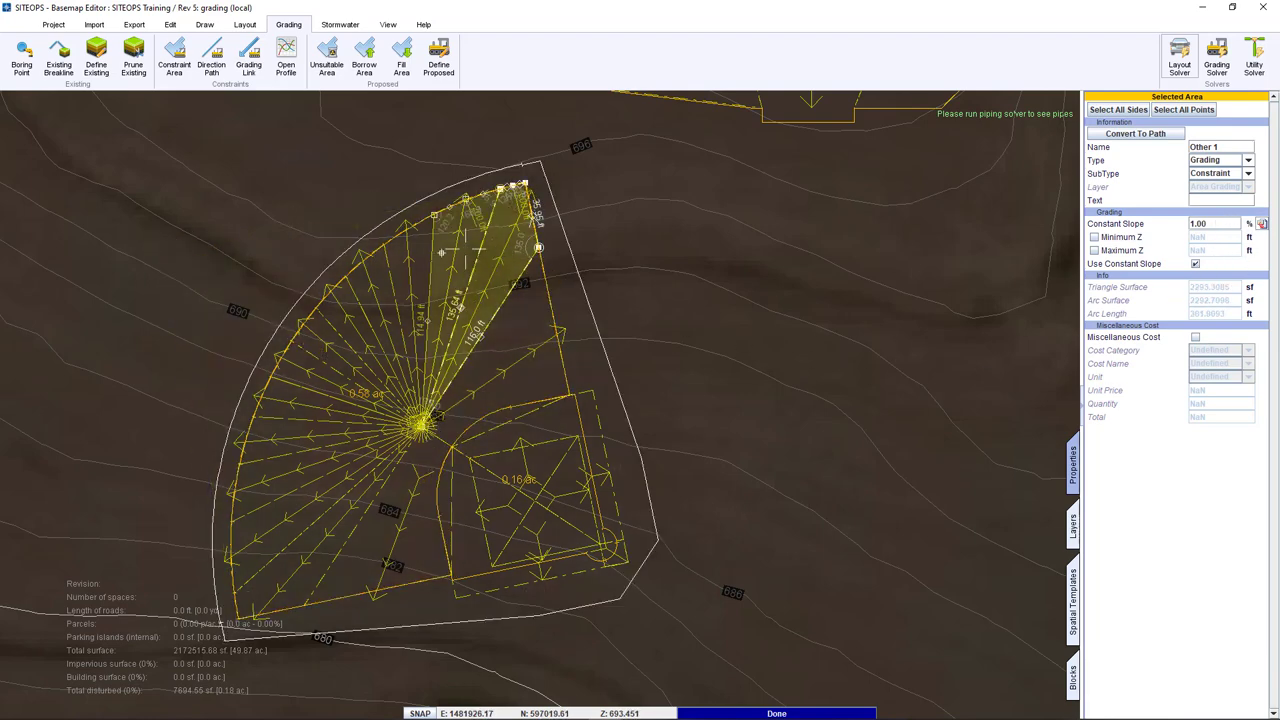
Place the Soccer Field spatial template in the southern part of the site, southeast of the Little League field.
{"action": "scroll", "coordinate": [530, 490], "scroll_direction": "down", "scroll_amount": 5}
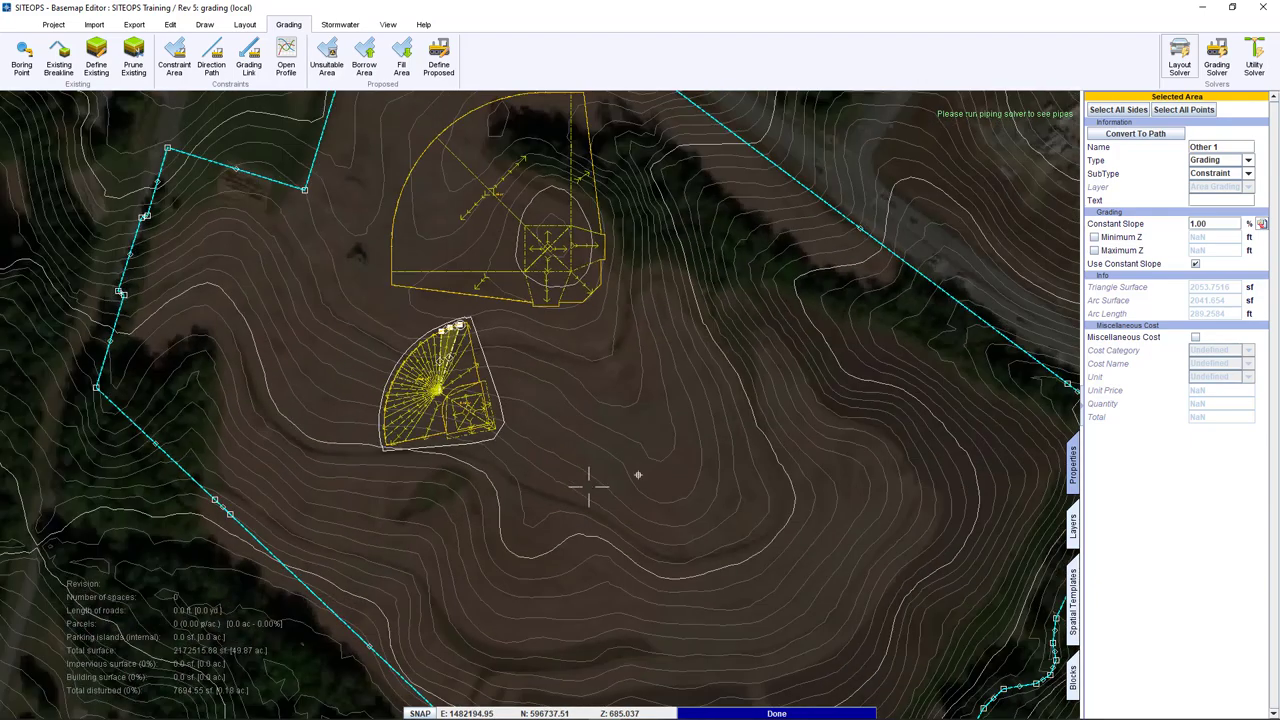
{"action": "key", "text": "Escape"}
{"action": "left_click", "coordinate": [1073, 600]}
{"action": "left_click", "coordinate": [1127, 207]}
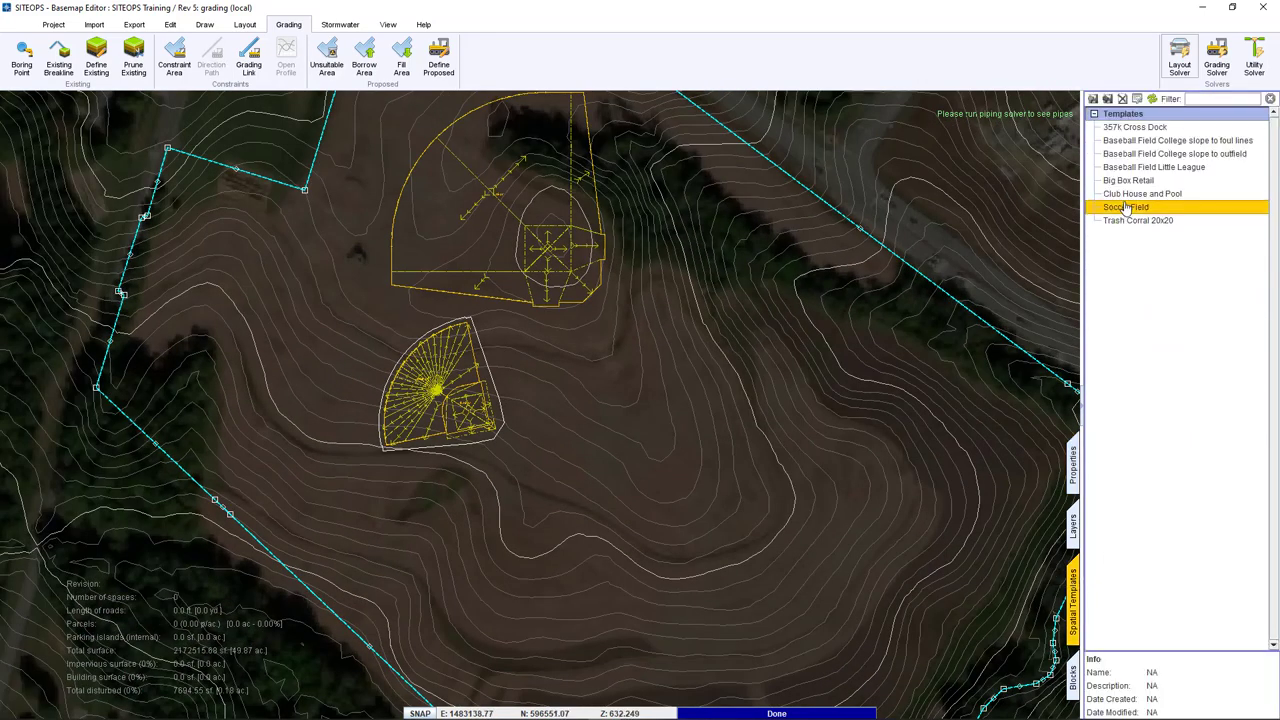
{"action": "left_click_drag", "start_coordinate": [1127, 207], "coordinate": [630, 533]}
{"action": "scroll", "coordinate": [606, 428], "scroll_direction": "down", "scroll_amount": 5}
Rotate the soccer field about 45 degrees clockwise so its long side runs southwest to northeast.
{"action": "right_click", "coordinate": [631, 530]}
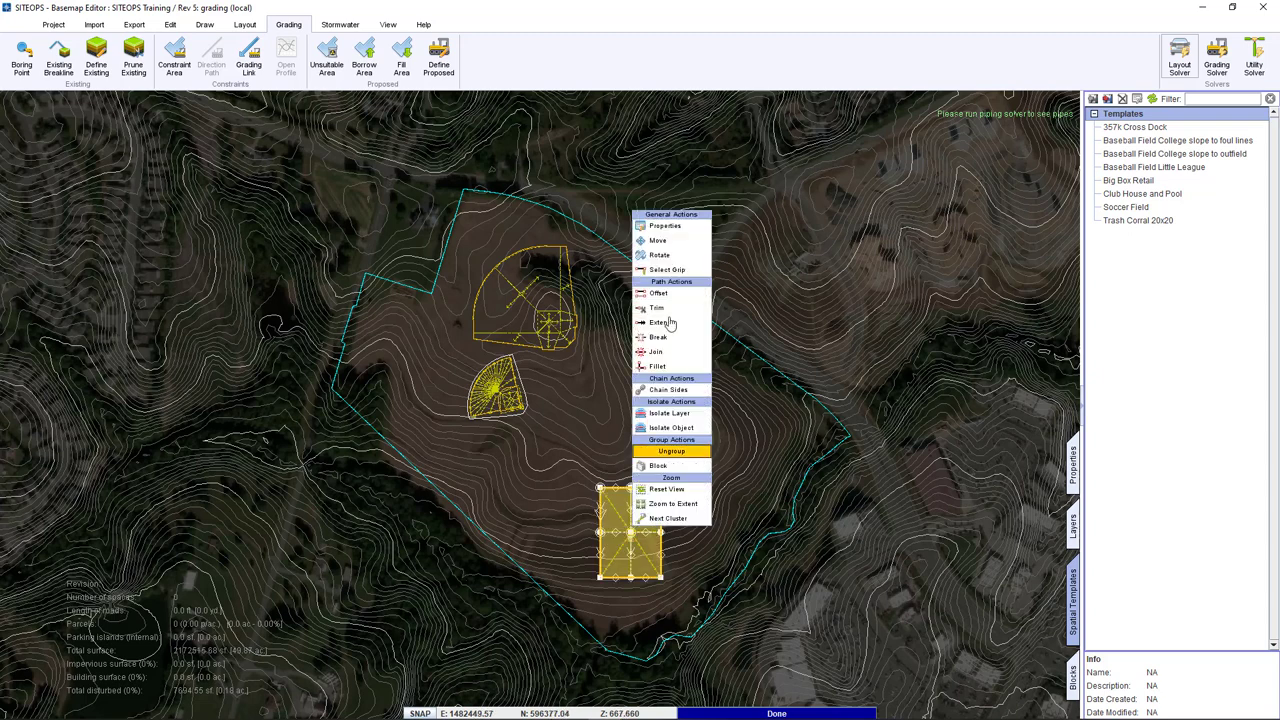
{"action": "left_click", "coordinate": [660, 256]}
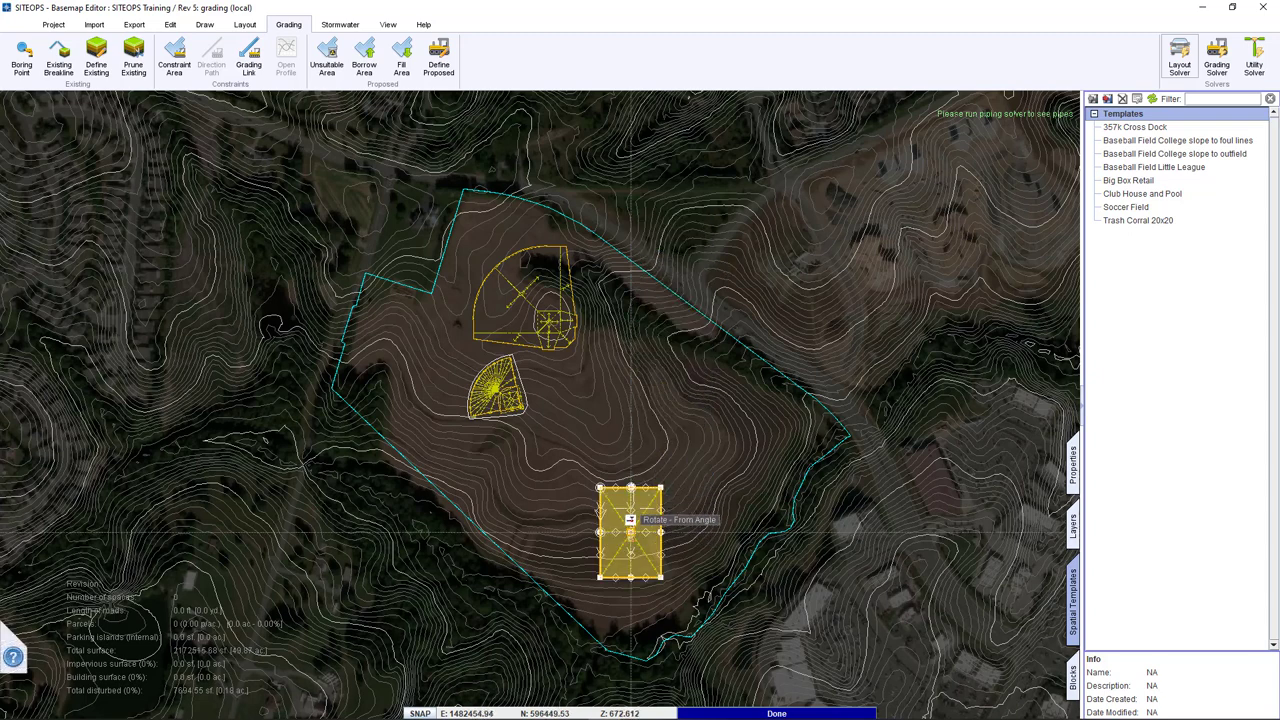
{"action": "left_click", "coordinate": [729, 434]}
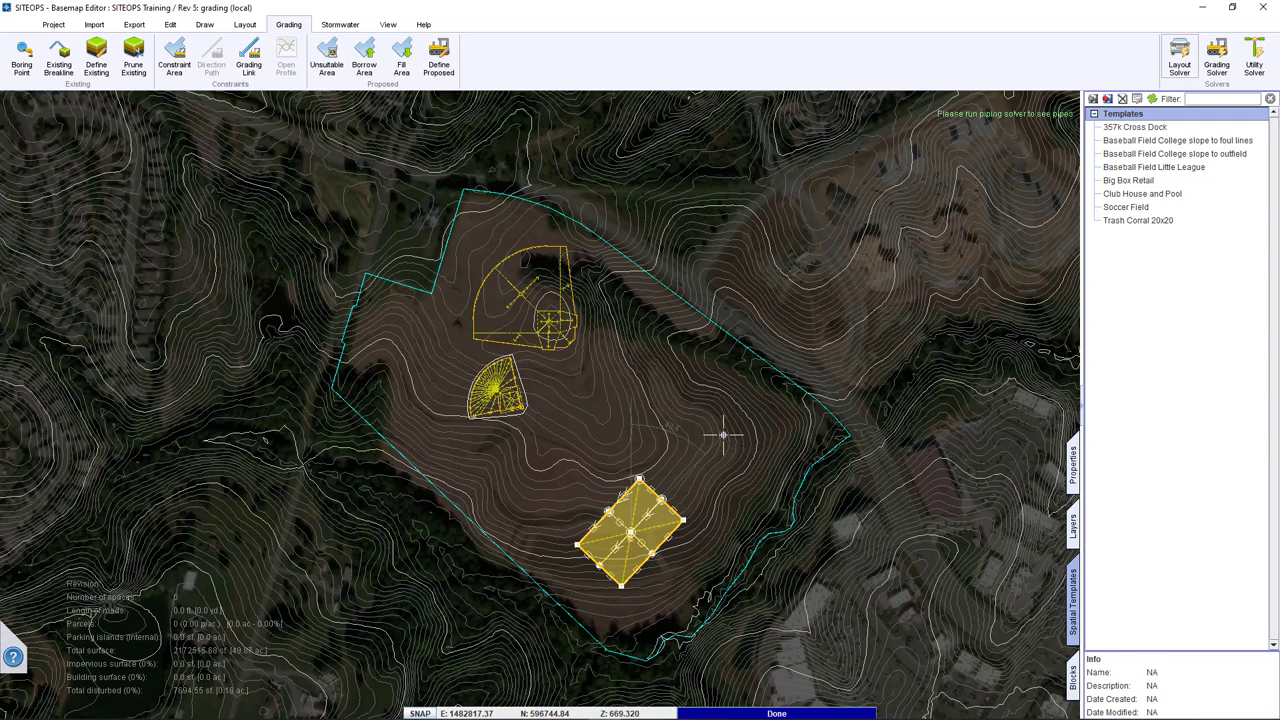
{"action": "right_click", "coordinate": [632, 508]}
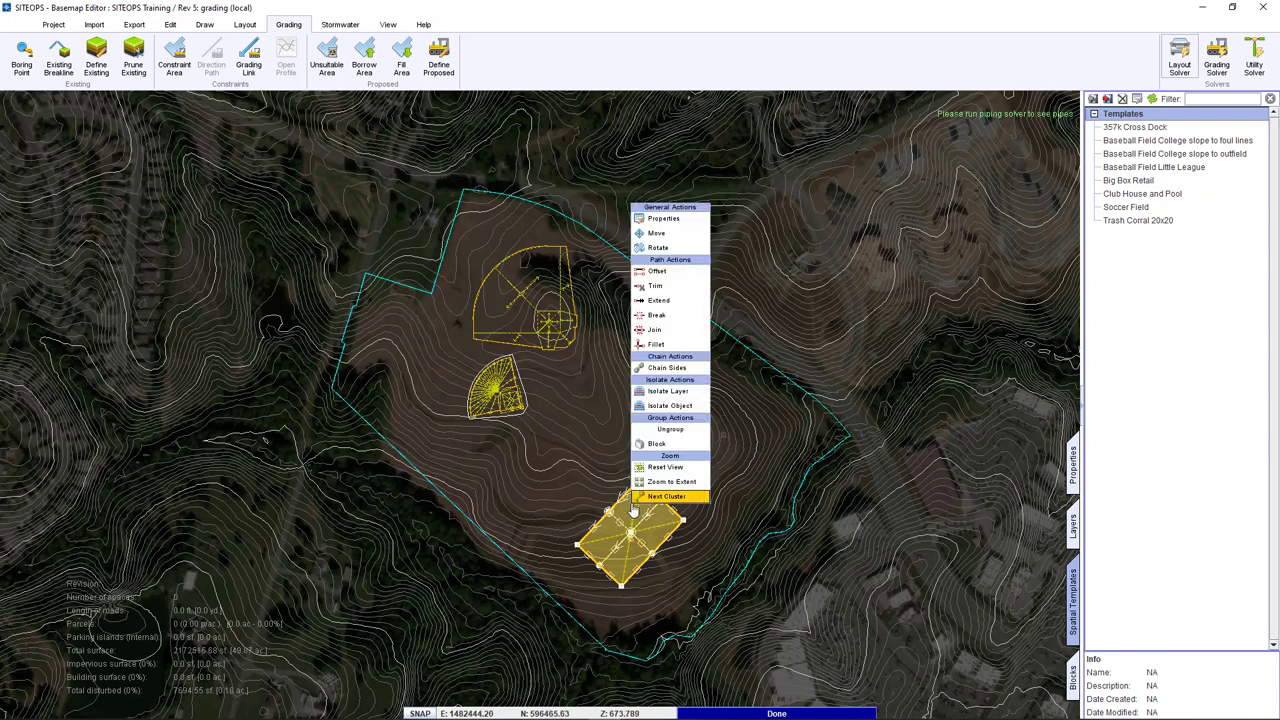
{"action": "left_click", "coordinate": [632, 505]}
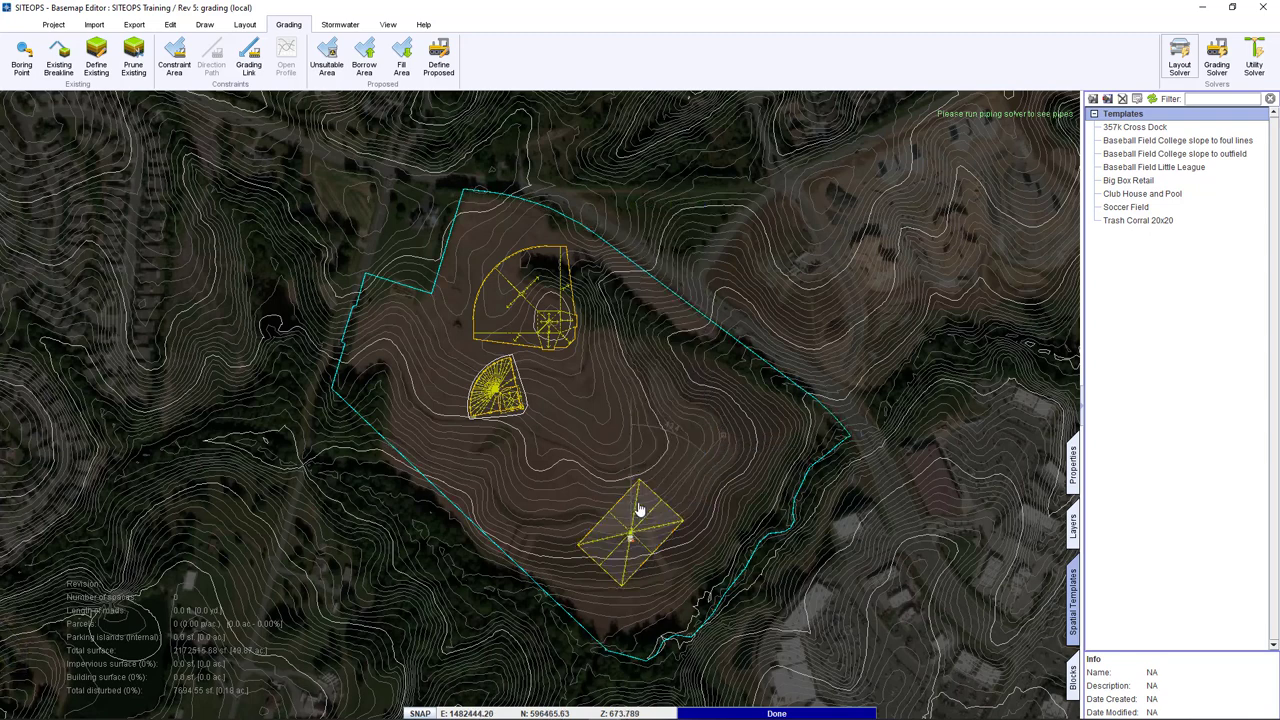
Copy the rotated soccer field and paste the duplicate alongside its northwest edge, leaving a narrow gap.
{"action": "left_click", "coordinate": [1136, 208]}
{"action": "left_click", "coordinate": [1142, 198]}
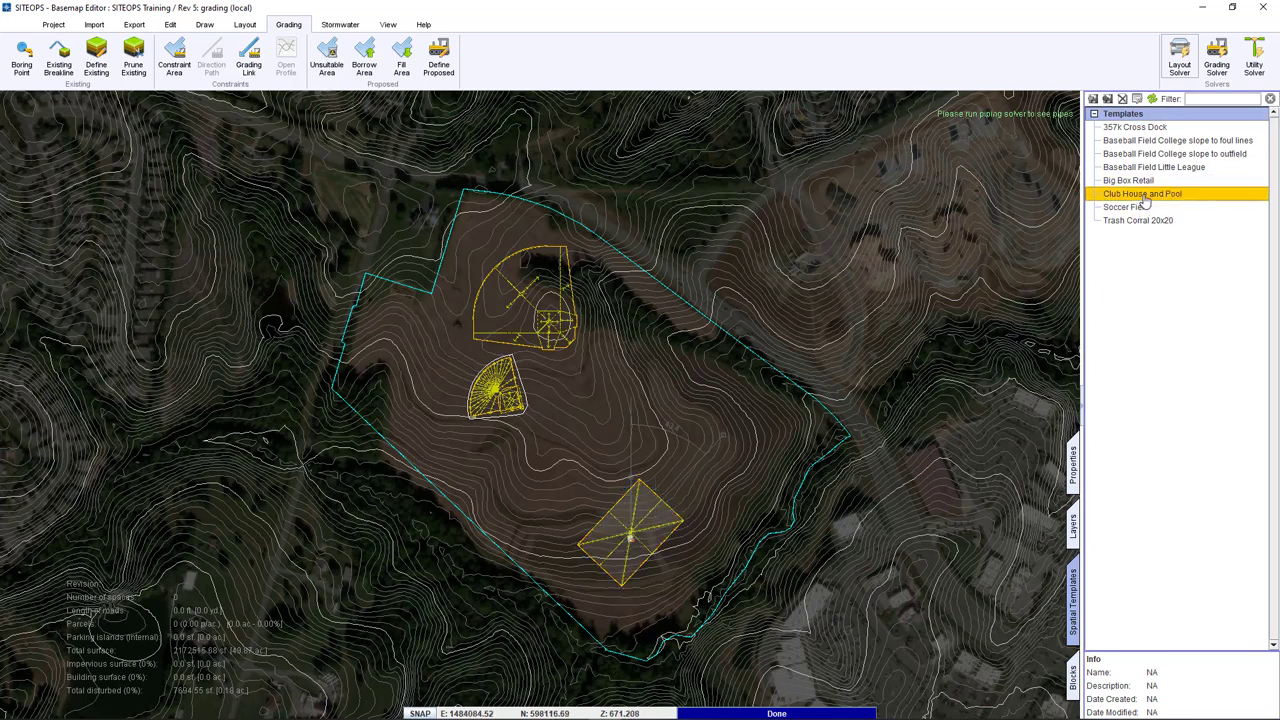
{"action": "left_click", "coordinate": [1152, 208]}
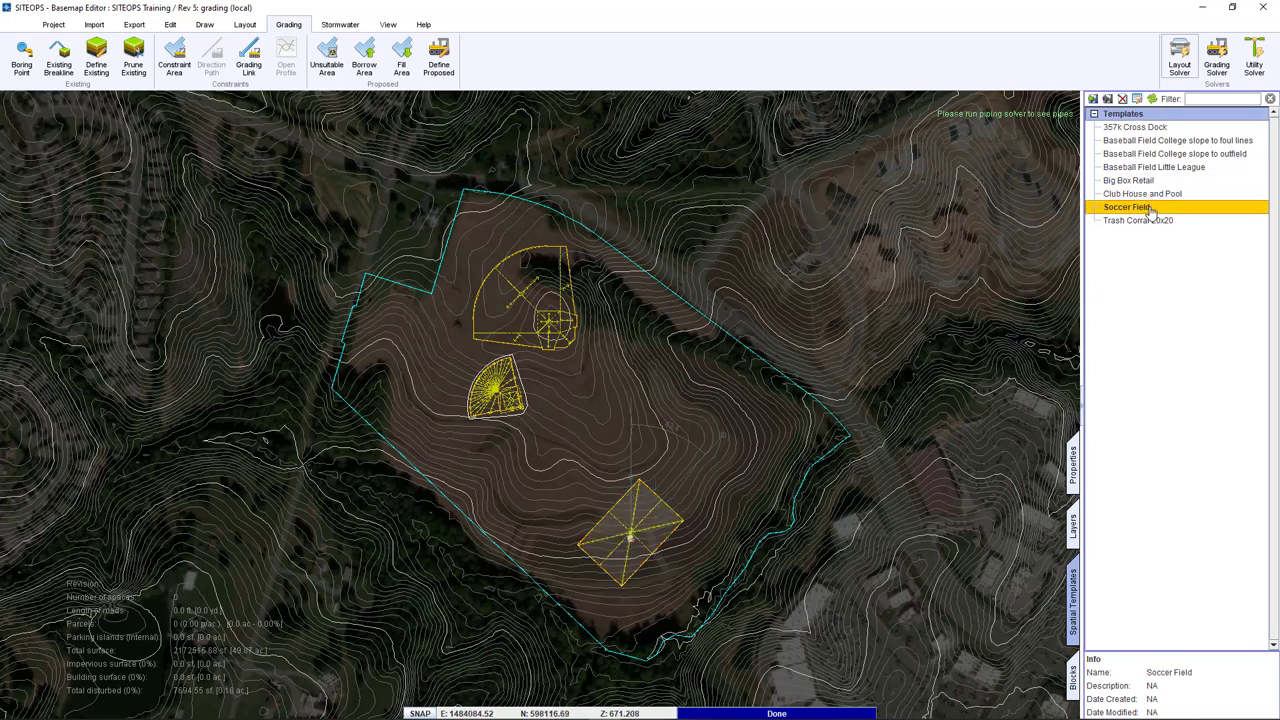
{"action": "left_click", "coordinate": [652, 488]}
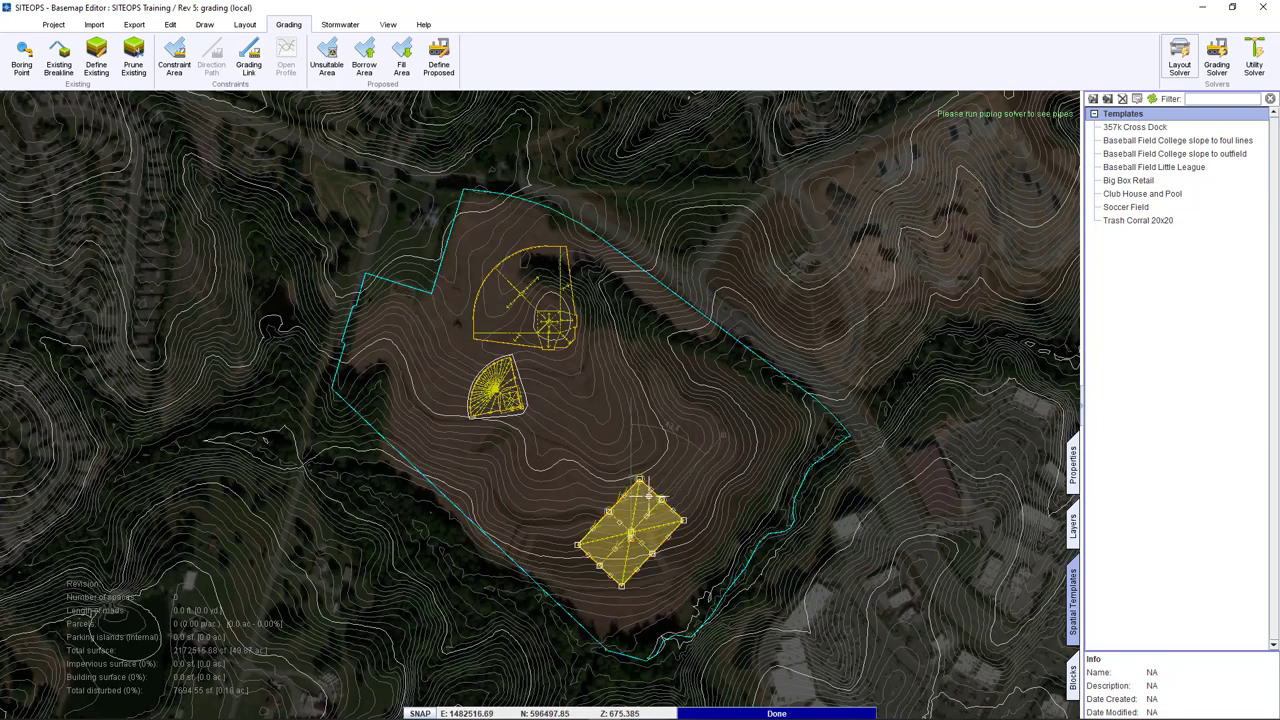
{"action": "left_click", "coordinate": [172, 25]}
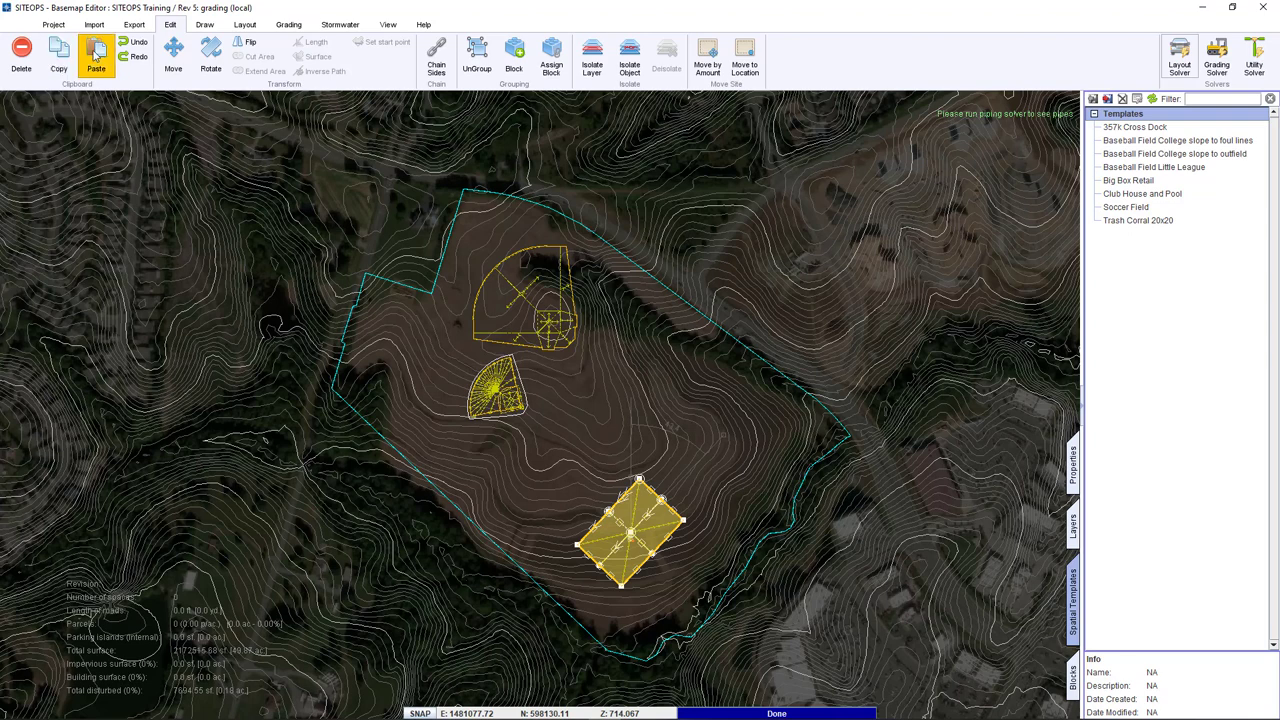
{"action": "left_click", "coordinate": [96, 57]}
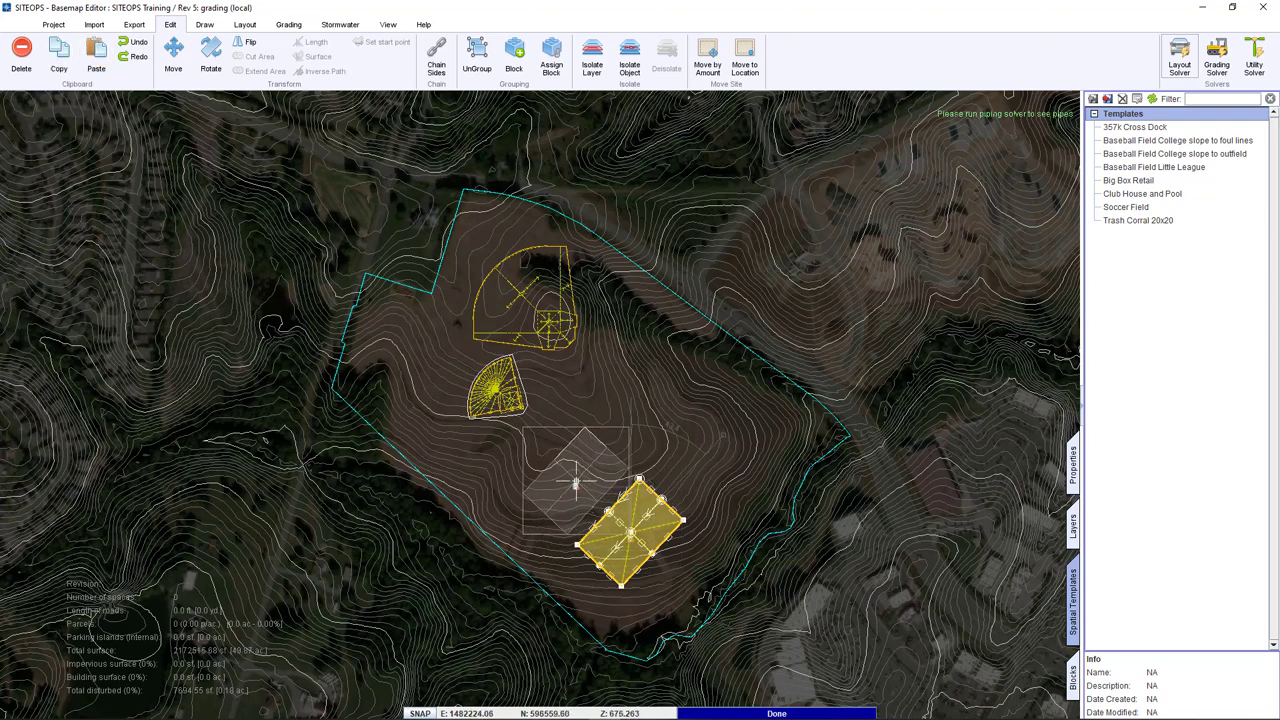
{"action": "left_click", "coordinate": [576, 483]}
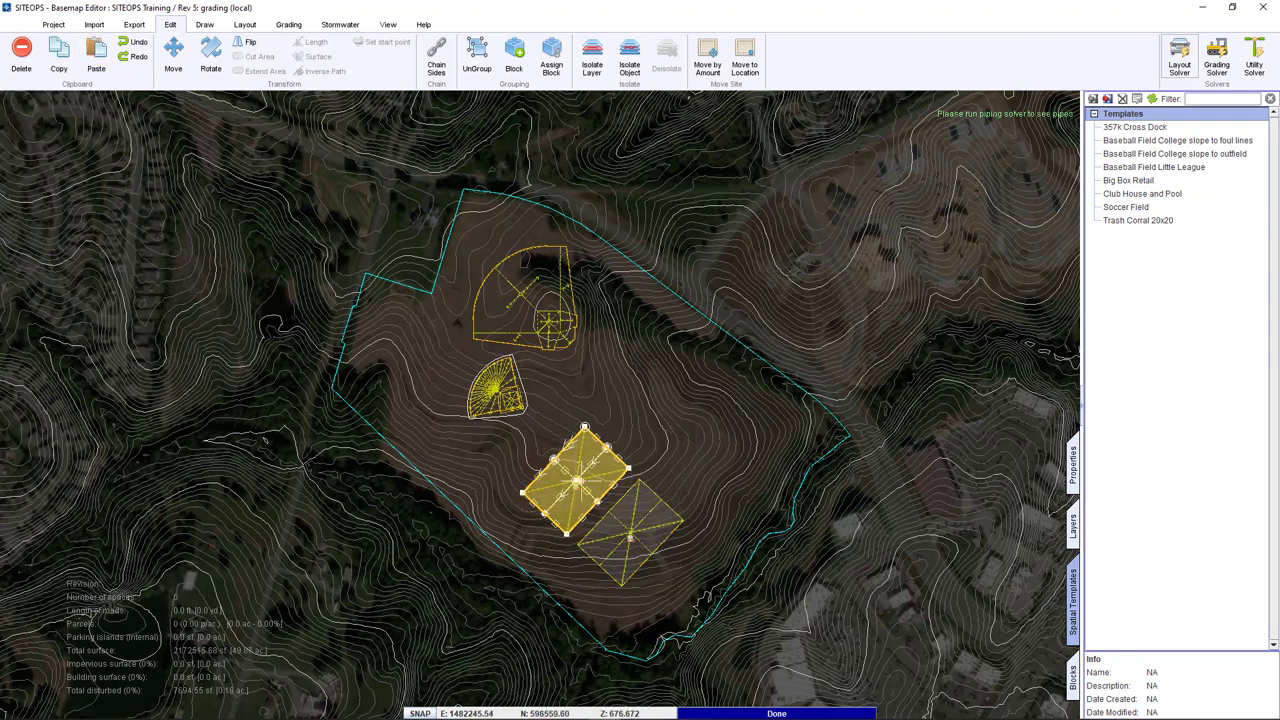
Copy both soccer fields together and paste the pair to the northeast, forming a two-by-two block of fields.
{"action": "left_click", "coordinate": [675, 525]}
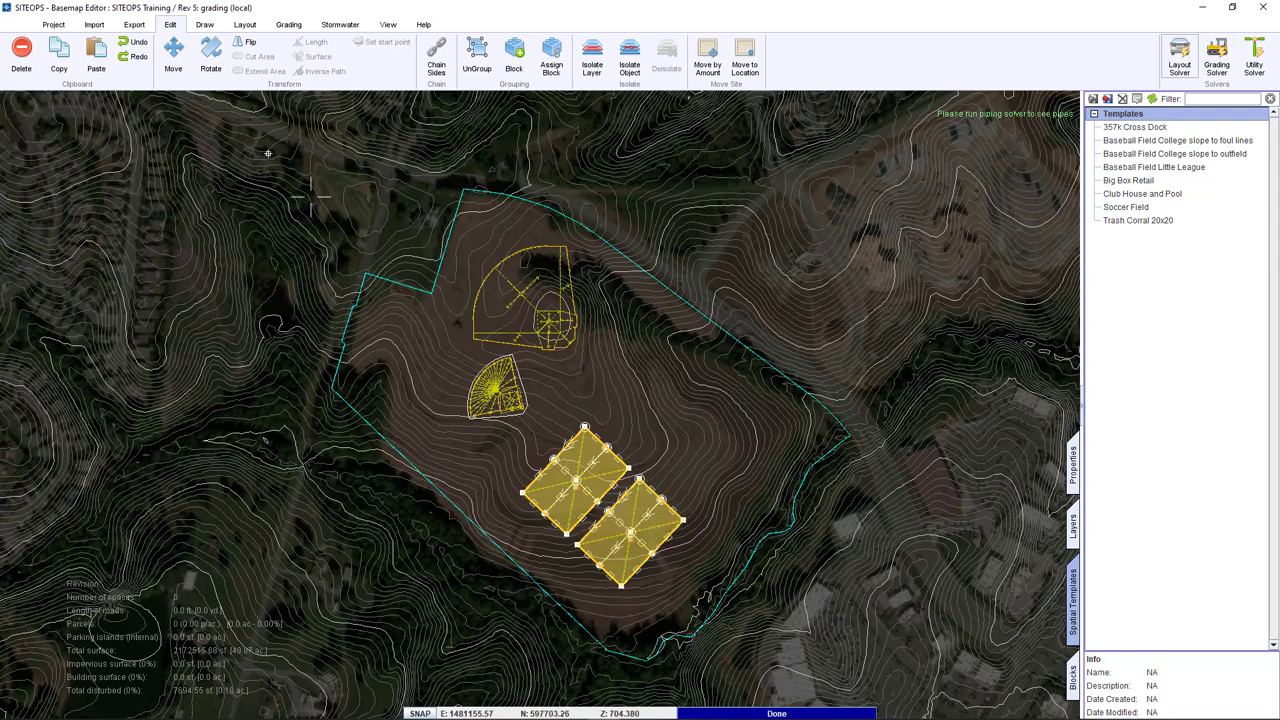
{"action": "left_click", "coordinate": [59, 57]}
{"action": "left_click", "coordinate": [96, 57]}
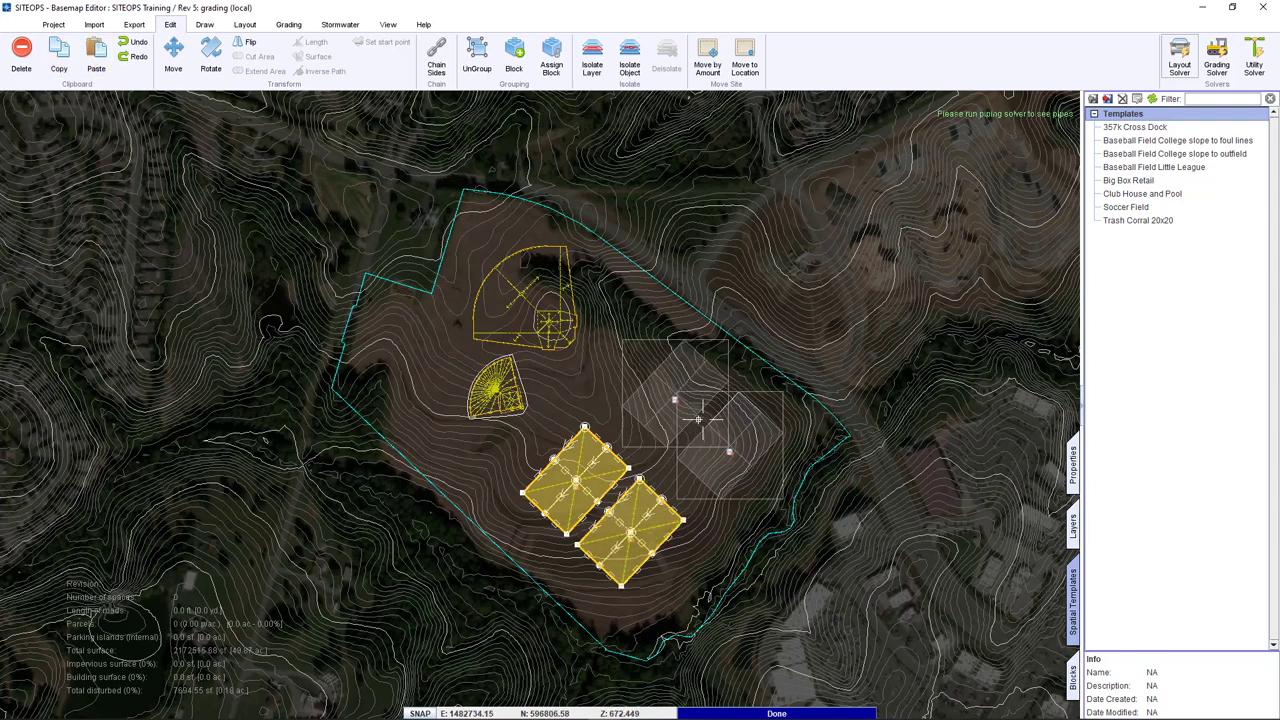
{"action": "left_click", "coordinate": [678, 425]}
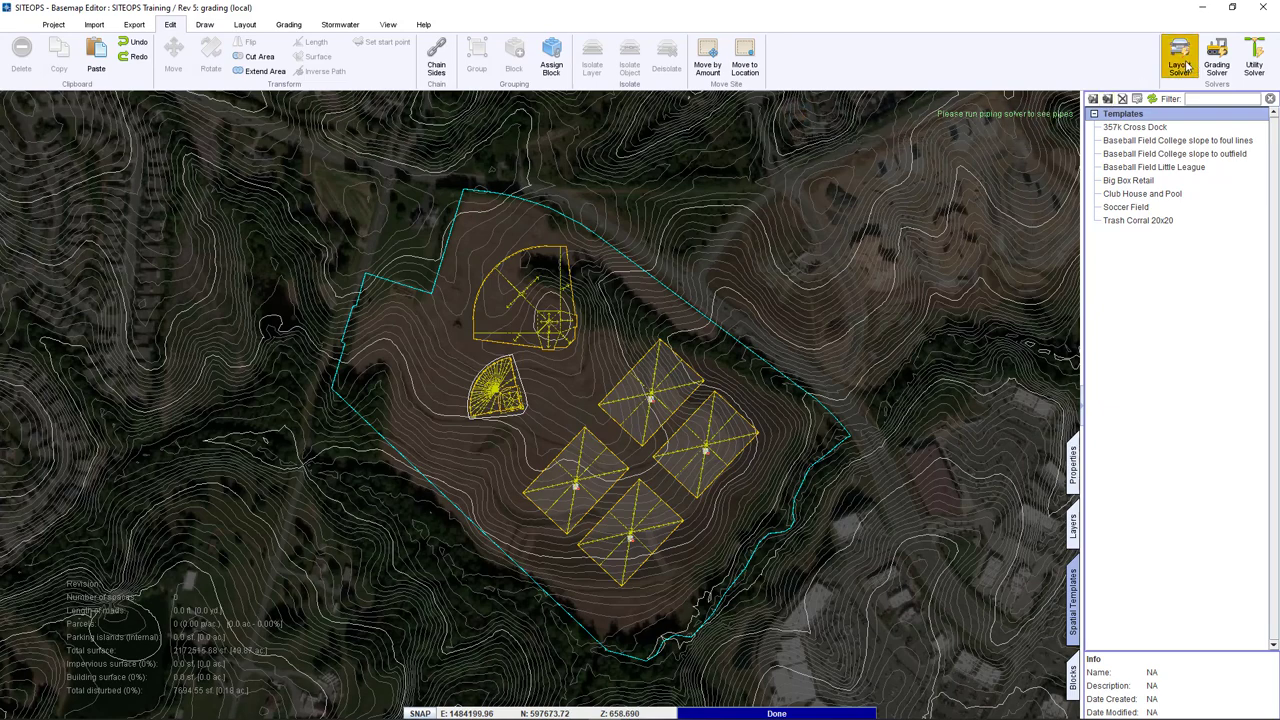
Run the layout and grading solvers on the site and enlarge the 3D view of the graded surface.
{"action": "left_click", "coordinate": [1182, 60]}
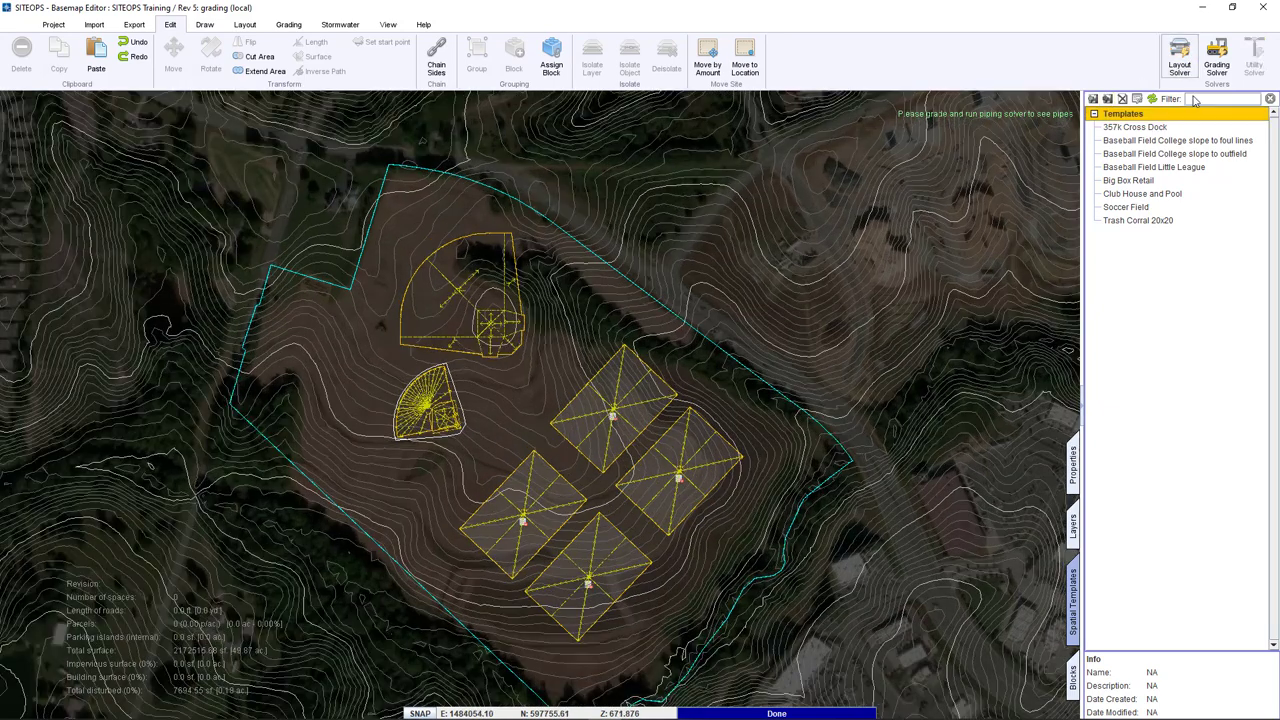
{"action": "left_click", "coordinate": [1217, 58]}
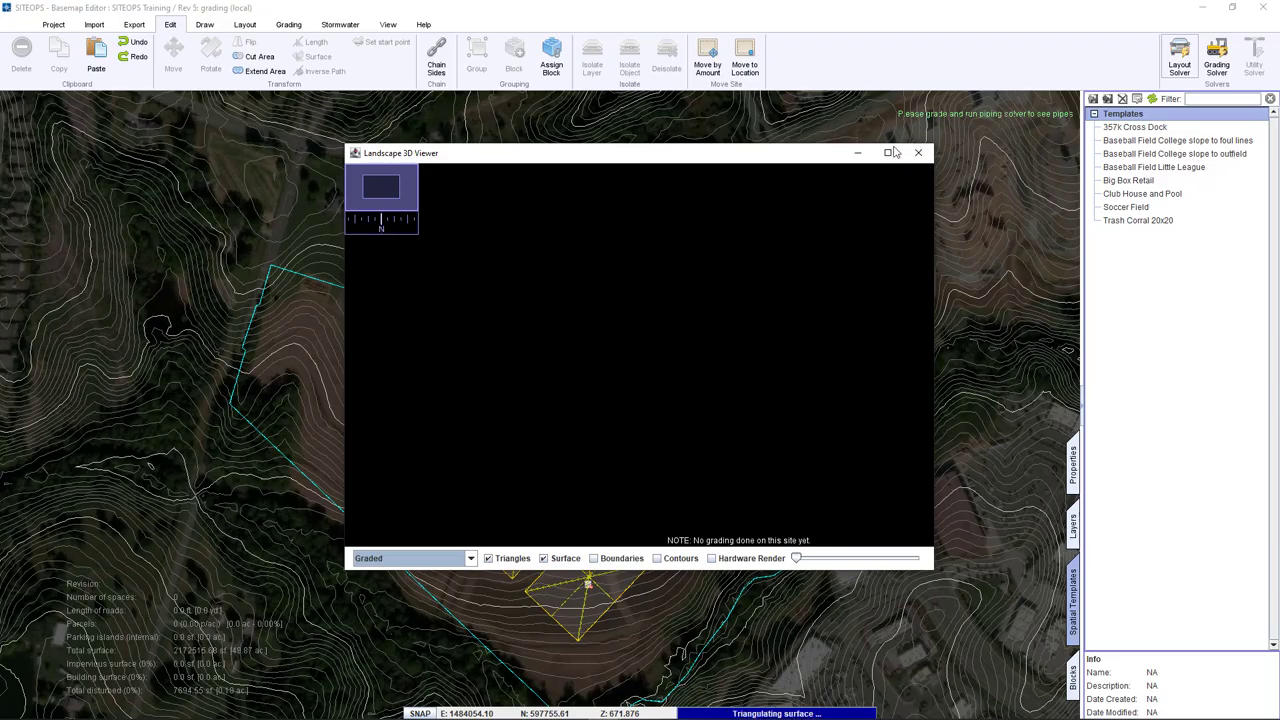
{"action": "left_click", "coordinate": [889, 152]}
Hide the triangles, show boundaries and contours in the 3D view, and examine the grading between the soccer fields from several angles.
{"action": "left_click", "coordinate": [518, 708]}
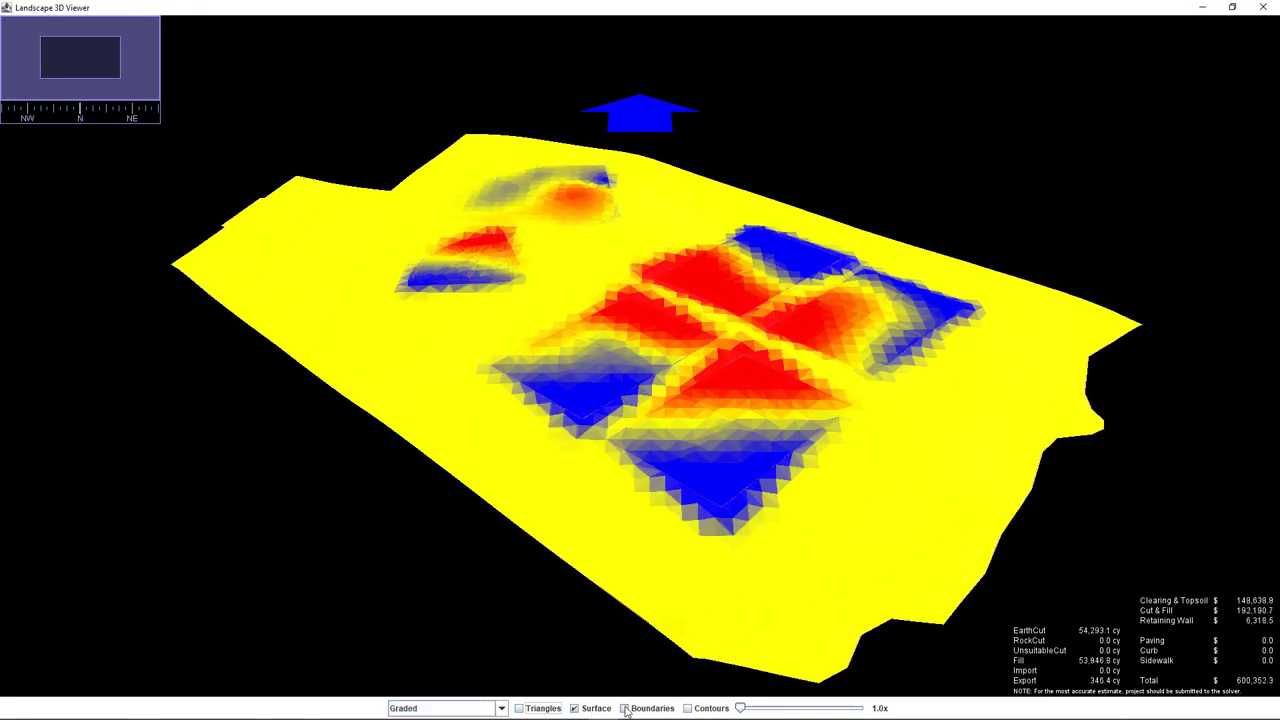
{"action": "left_click", "coordinate": [625, 708]}
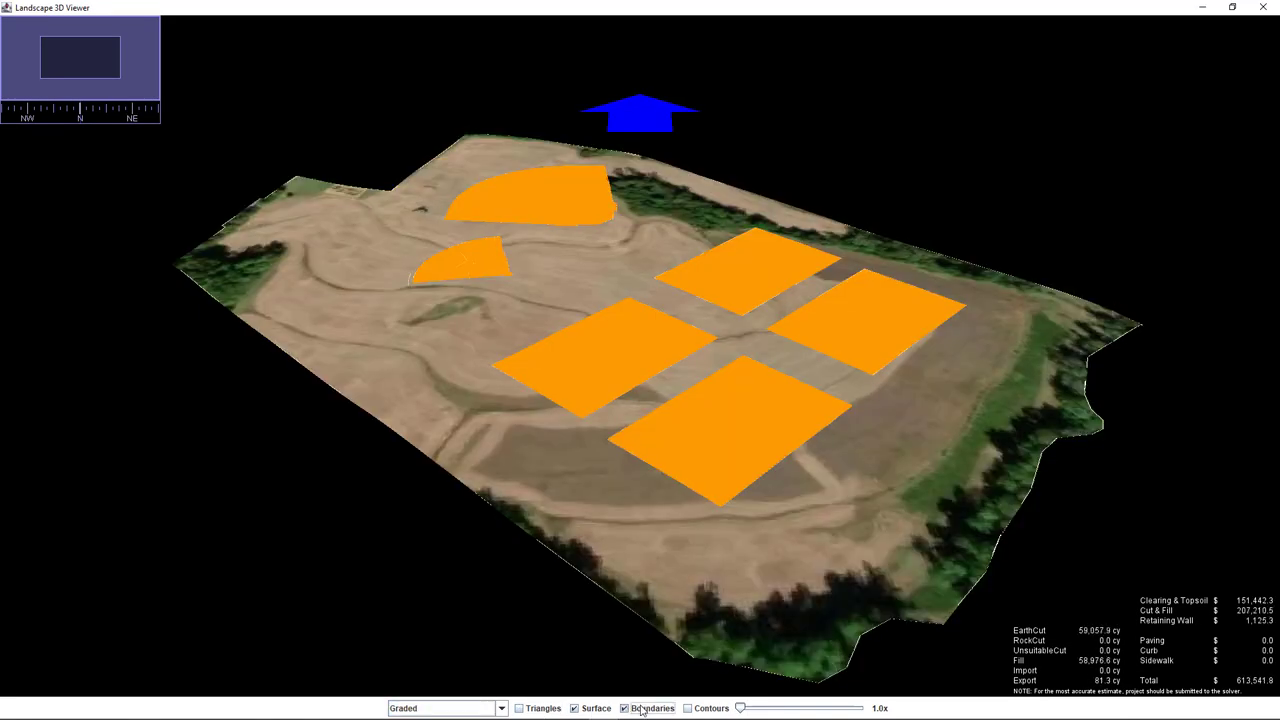
{"action": "left_click", "coordinate": [641, 708]}
{"action": "left_click_drag", "start_coordinate": [672, 643], "coordinate": [690, 672]}
{"action": "left_click", "coordinate": [648, 708]}
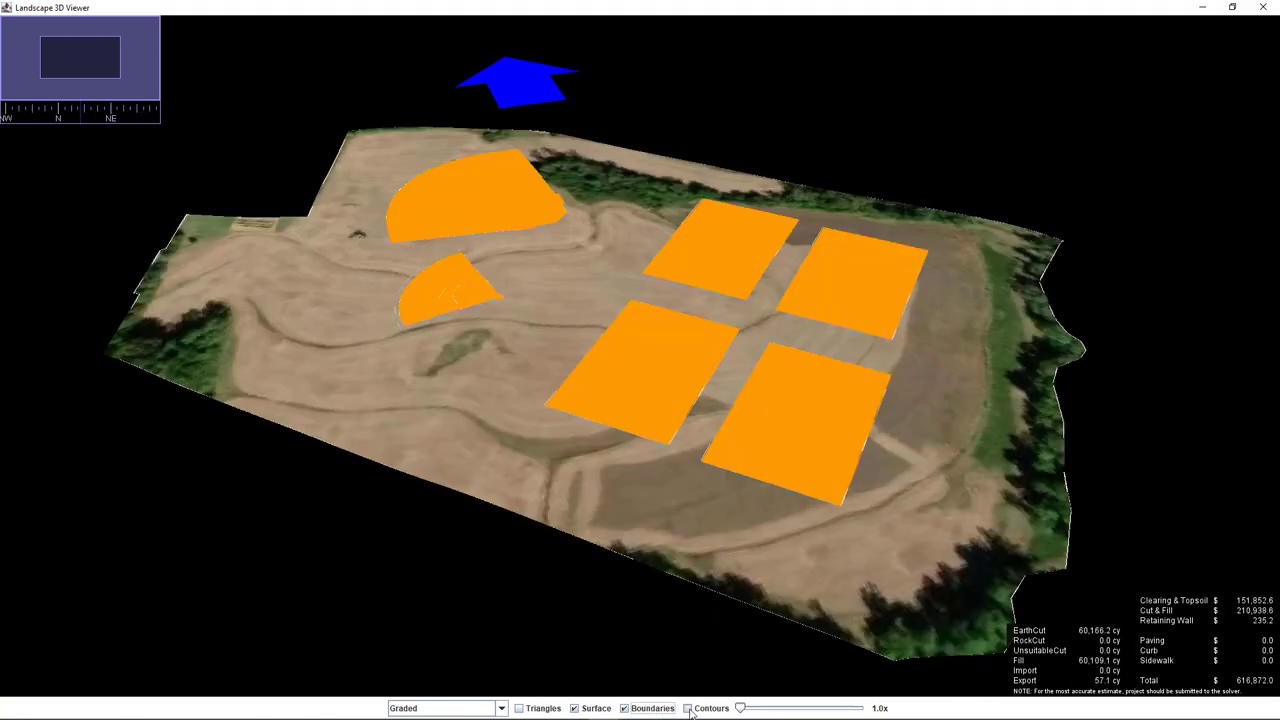
{"action": "left_click", "coordinate": [700, 708]}
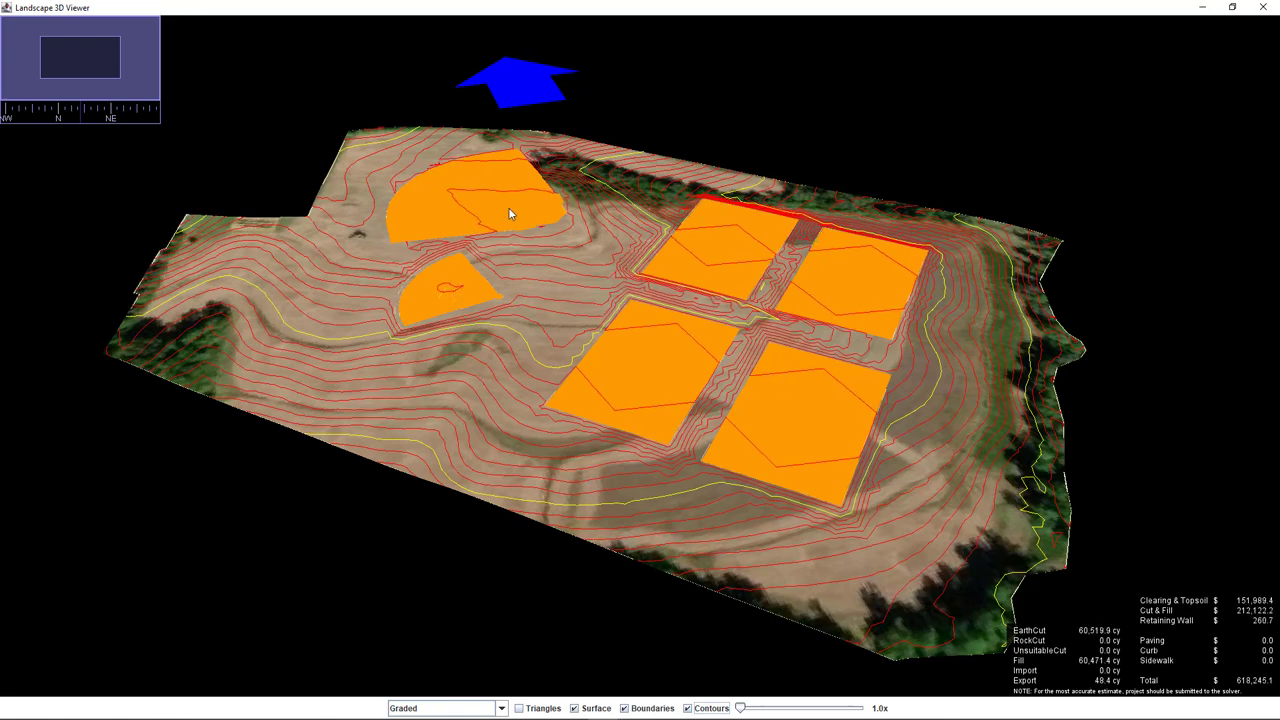
{"action": "left_click_drag", "start_coordinate": [634, 249], "coordinate": [357, 237]}
{"action": "scroll", "coordinate": [423, 286], "scroll_direction": "up", "scroll_amount": 3}
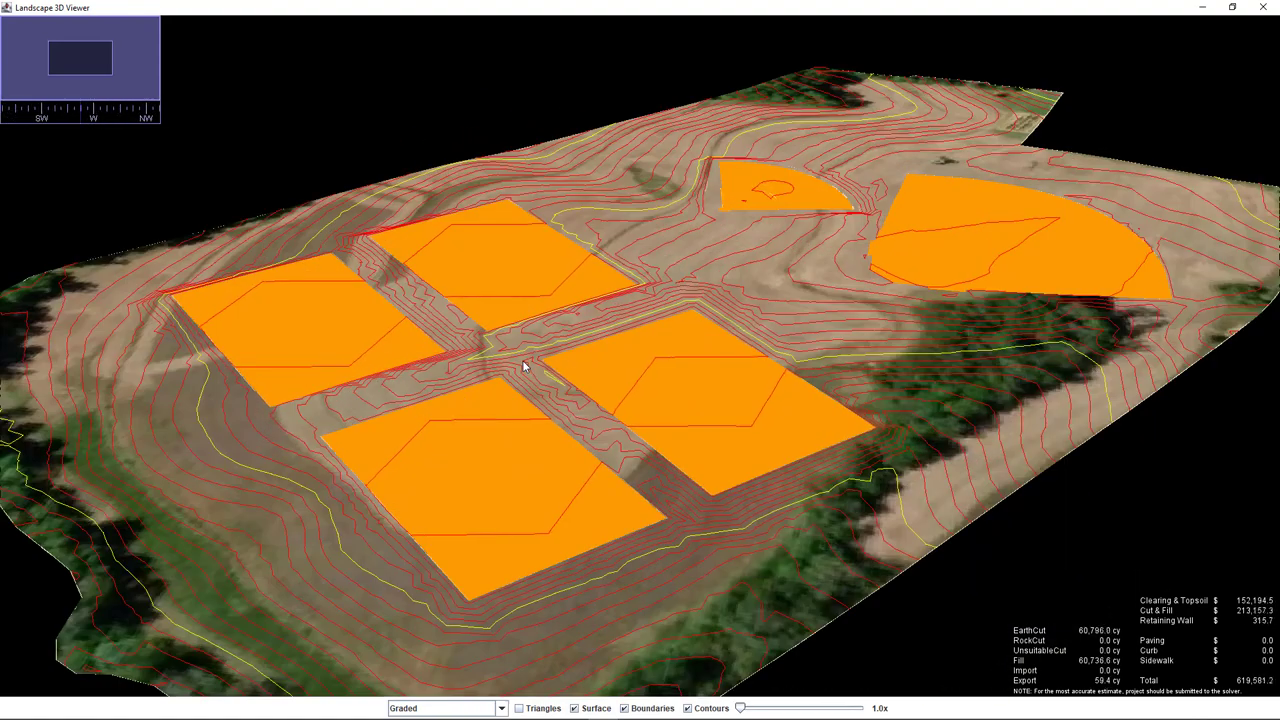
{"action": "left_click_drag", "start_coordinate": [491, 346], "coordinate": [622, 366]}
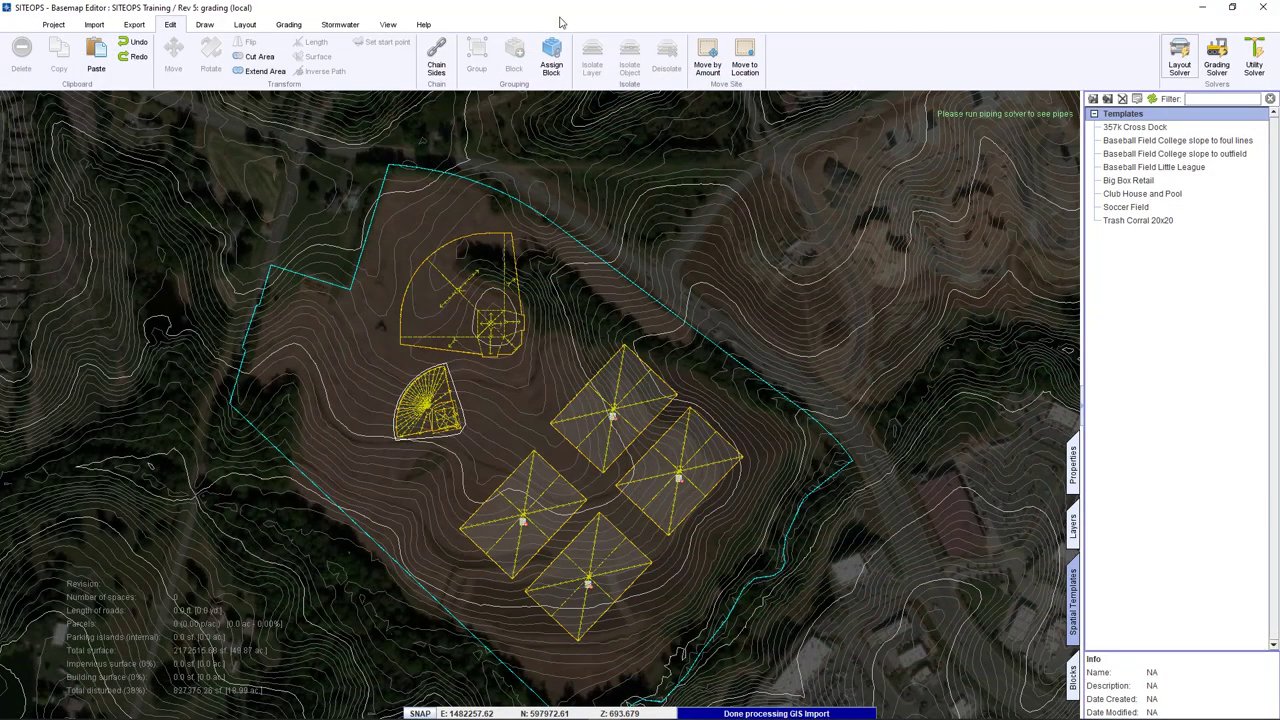
Draw a cross-shaped Other area filling the gaps between the four soccer fields, following their inner corners.
{"action": "left_click", "coordinate": [245, 25]}
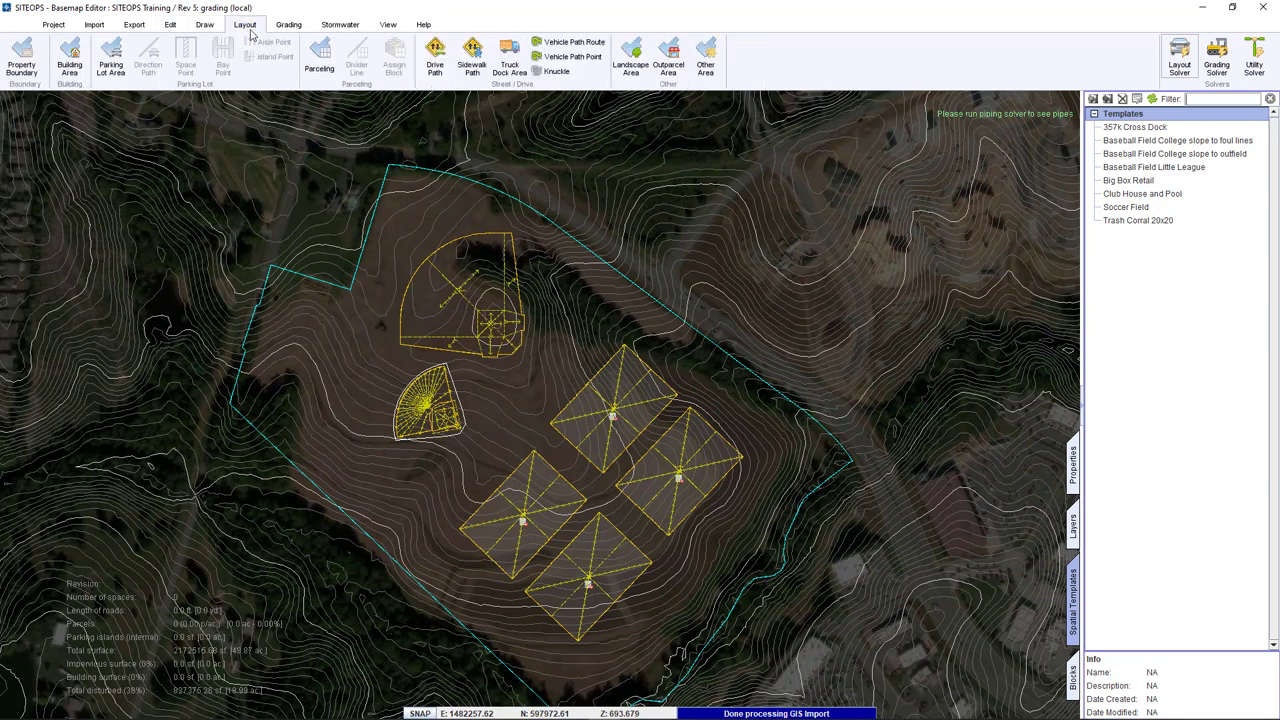
{"action": "left_click", "coordinate": [677, 397]}
{"action": "left_click", "coordinate": [601, 472]}
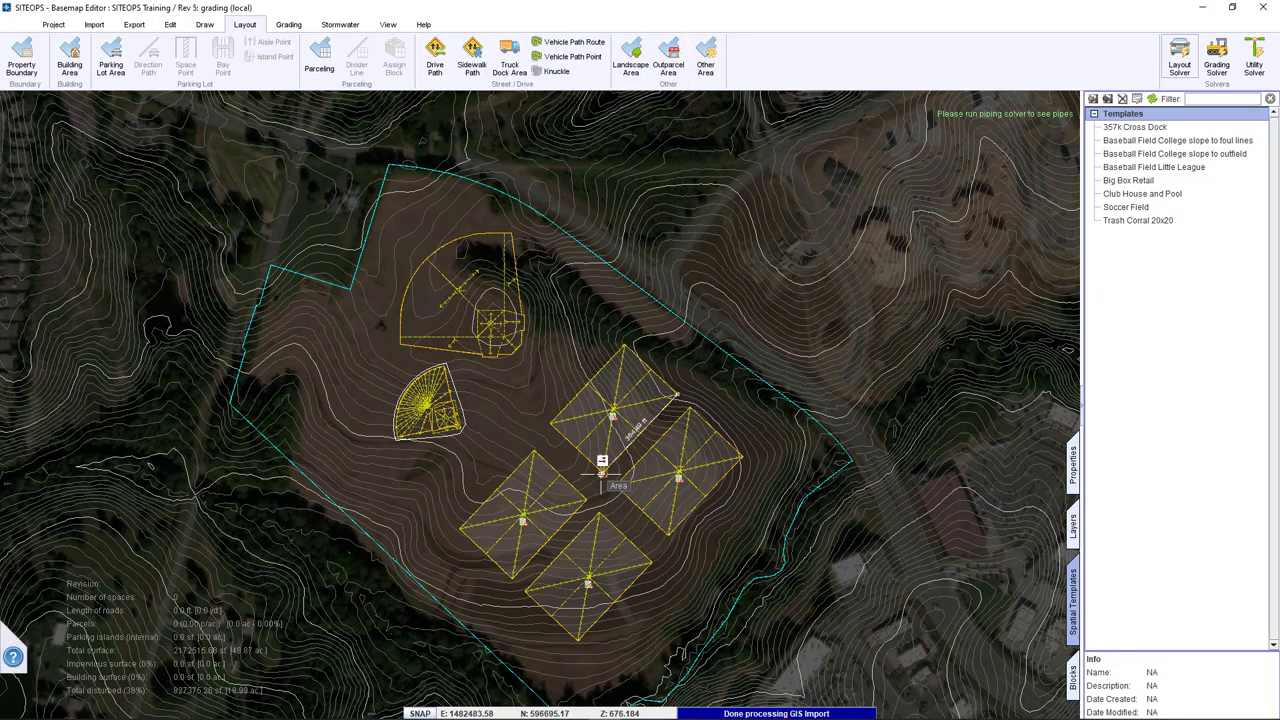
{"action": "left_click", "coordinate": [549, 421]}
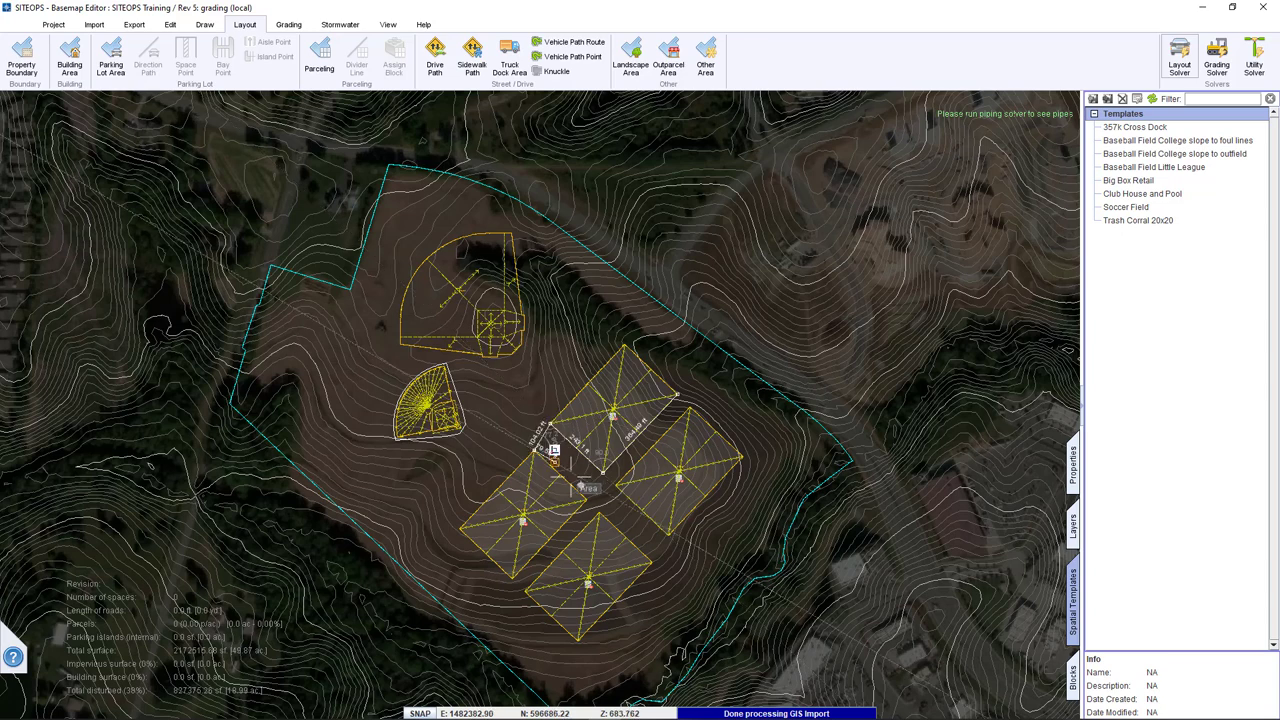
{"action": "left_click", "coordinate": [516, 578]}
{"action": "left_click", "coordinate": [599, 499]}
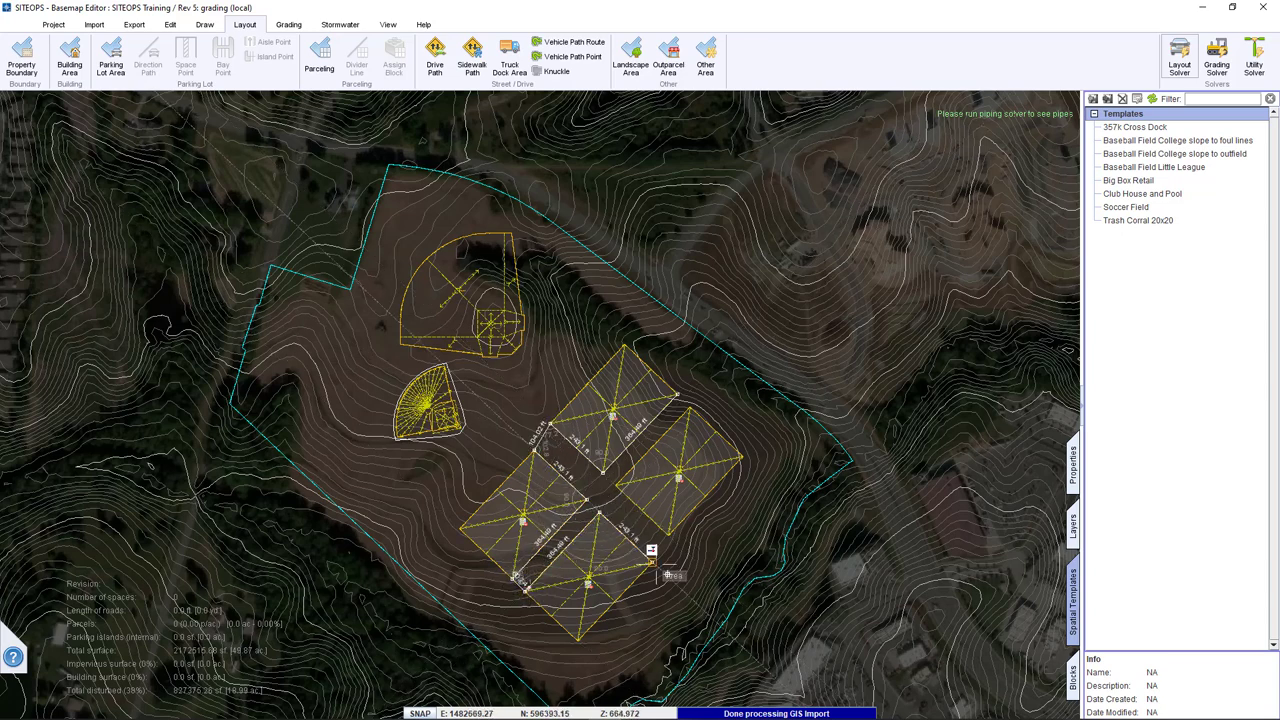
{"action": "left_click", "coordinate": [673, 531]}
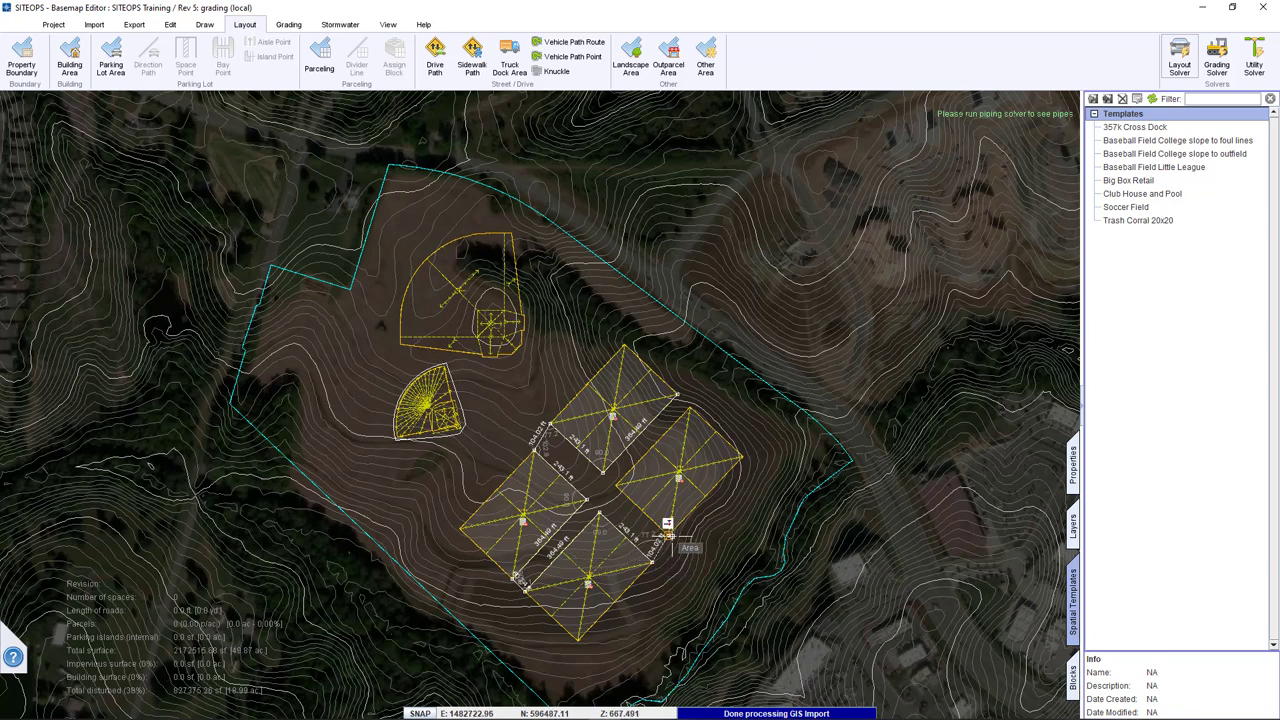
{"action": "left_click", "coordinate": [615, 478]}
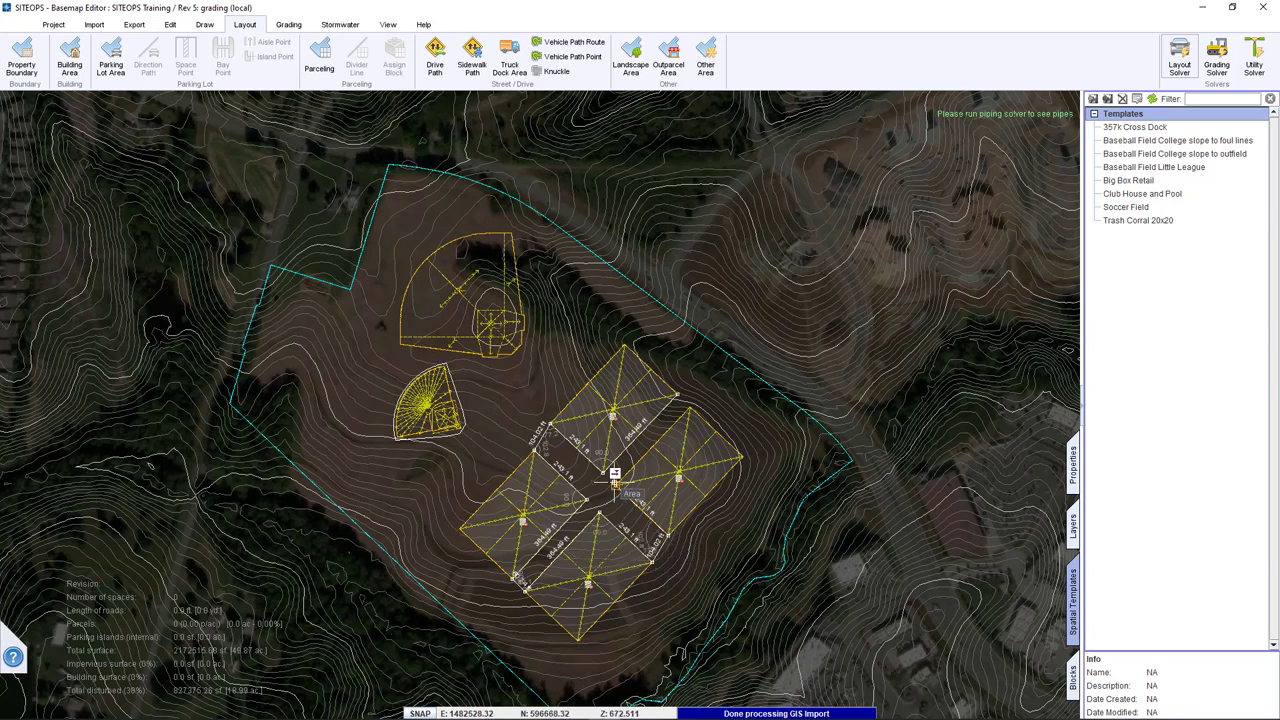
{"action": "left_click", "coordinate": [678, 396]}
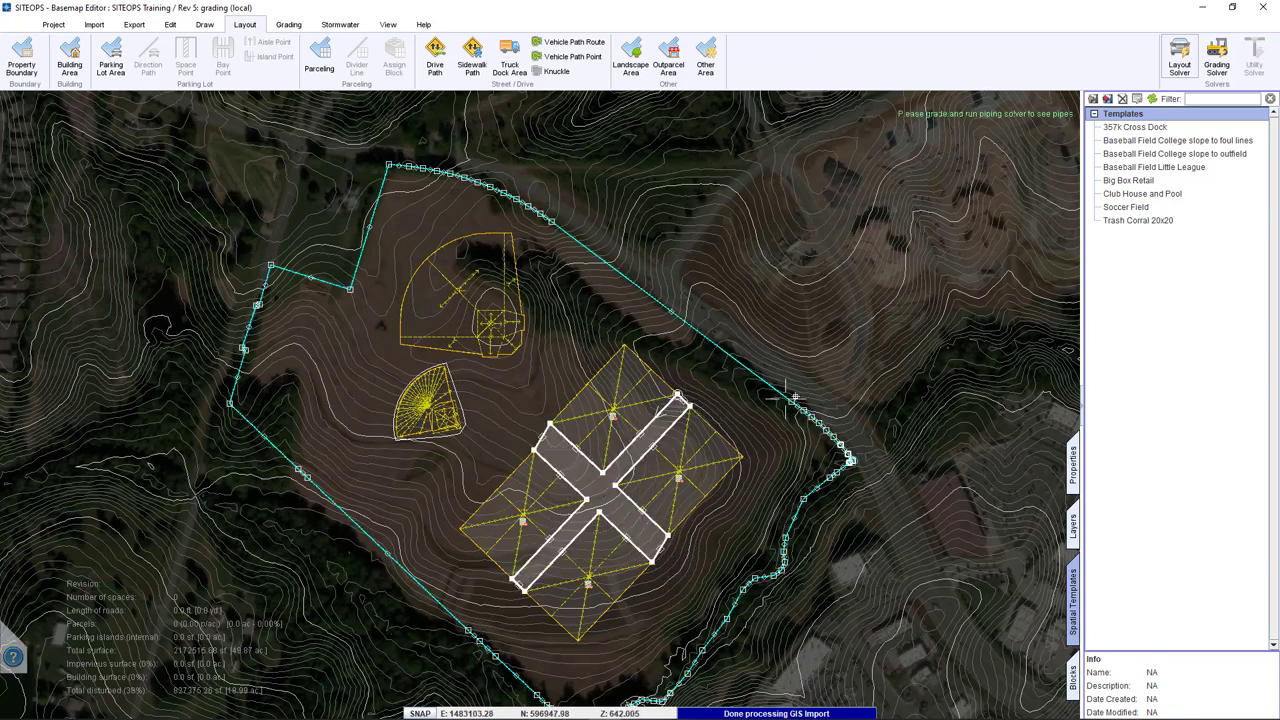
Check the cross-shaped area's slope properties, then rerun the layout and grading solvers and enlarge the 3D view.
{"action": "left_click", "coordinate": [1073, 468]}
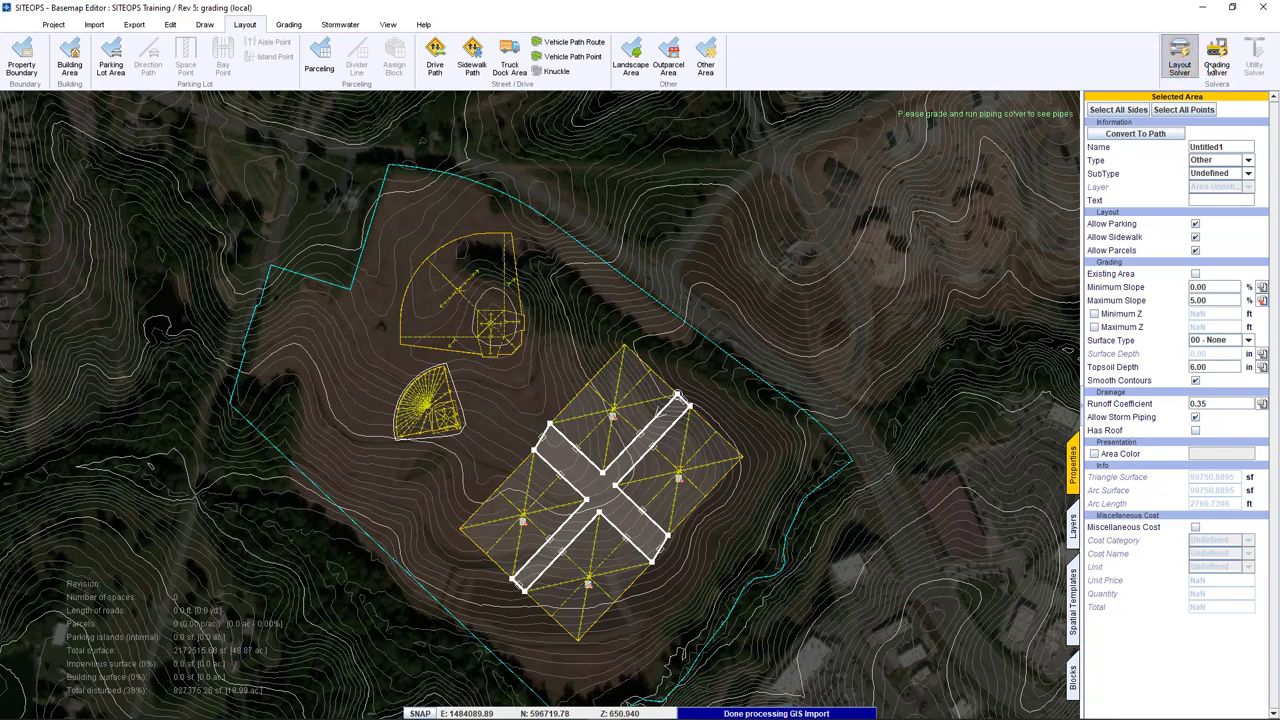
{"action": "left_click", "coordinate": [1180, 60]}
{"action": "left_click", "coordinate": [884, 154]}
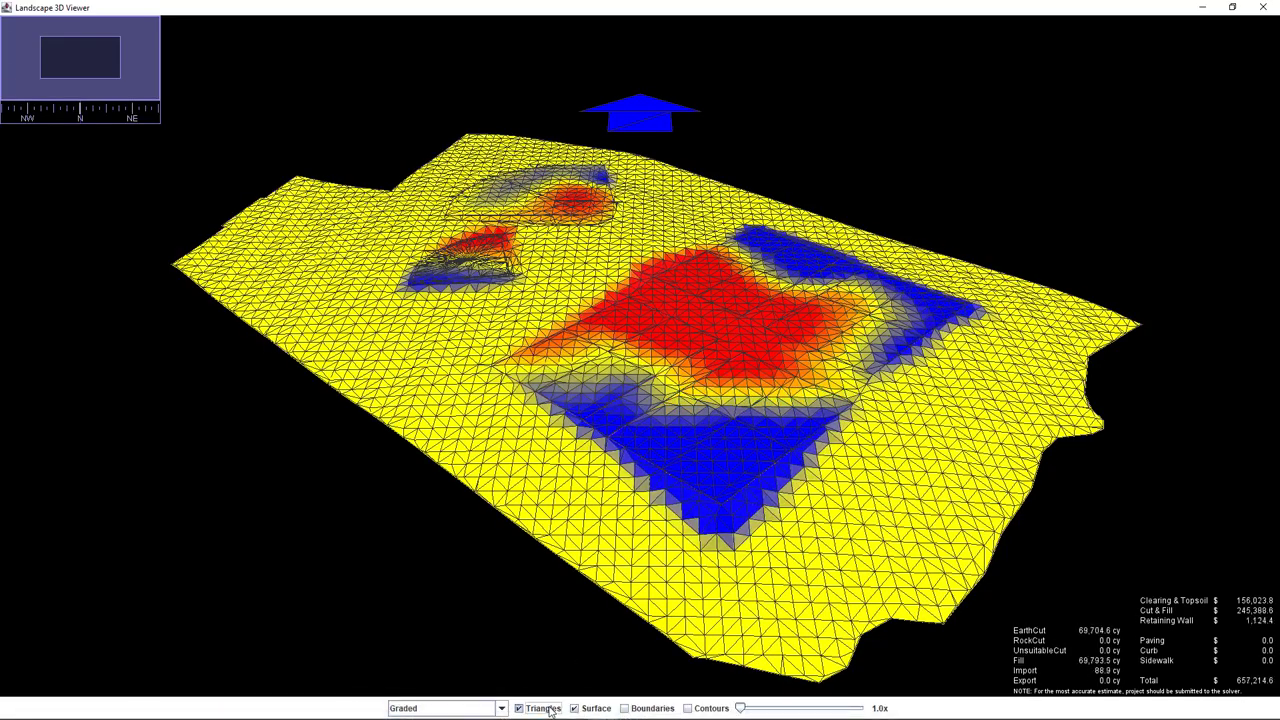
Display boundaries and contours without triangles on the regraded surface and inspect the cross-shaped area between the fields.
{"action": "left_click", "coordinate": [519, 708]}
{"action": "left_click", "coordinate": [626, 708]}
{"action": "left_click", "coordinate": [686, 708]}
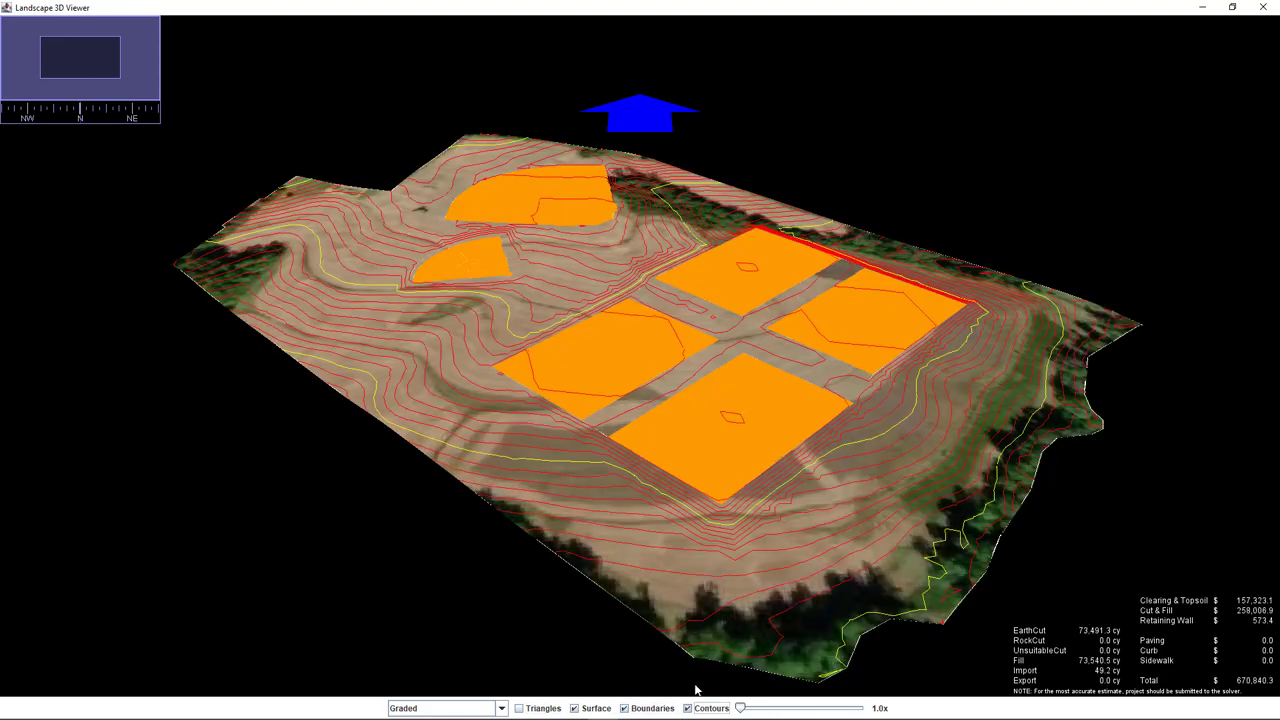
{"action": "left_click_drag", "start_coordinate": [704, 574], "coordinate": [515, 545]}
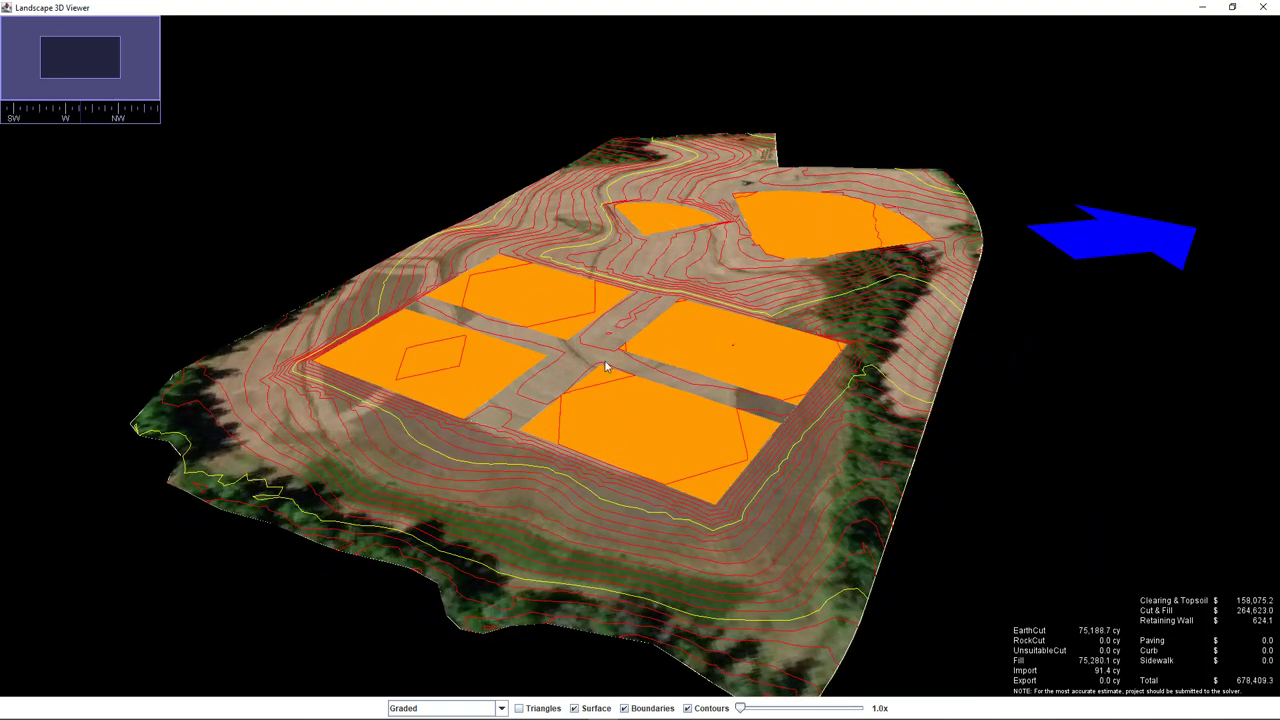
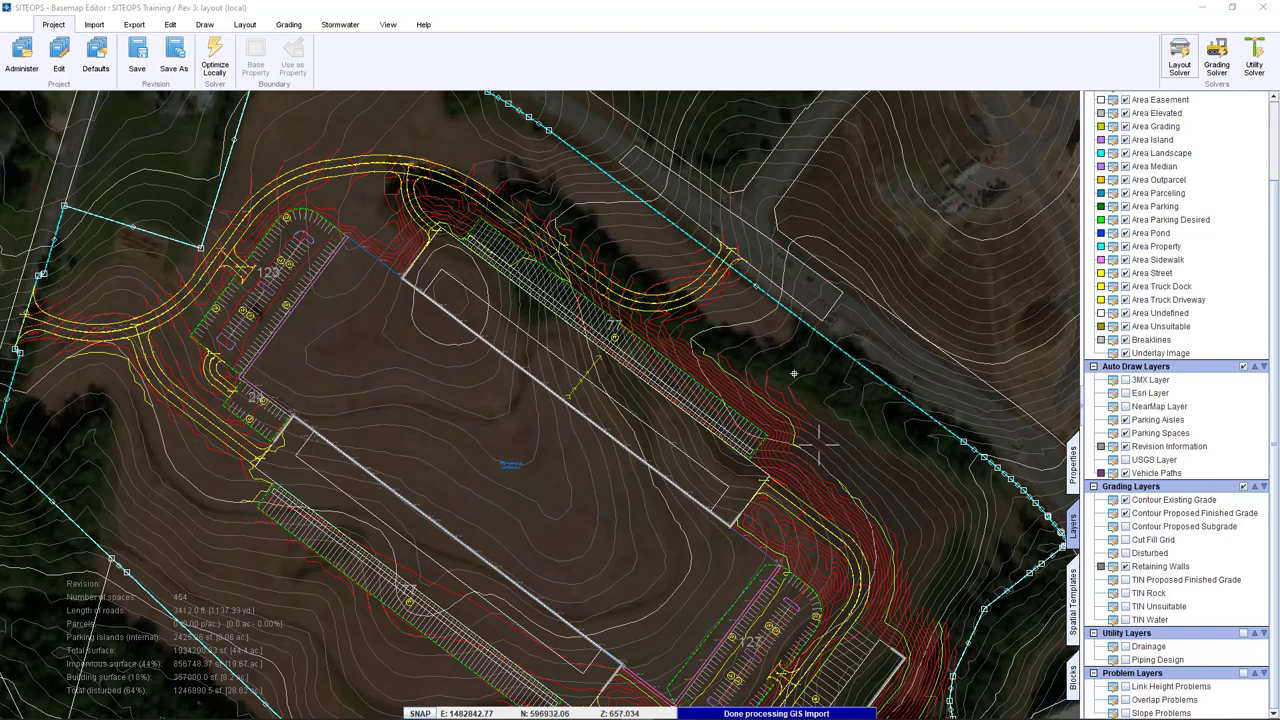
Draw an eight-point stormwater pond area in the eastern corner of the site, between the driveway and the property line along the road.
{"action": "left_click", "coordinate": [336, 27]}
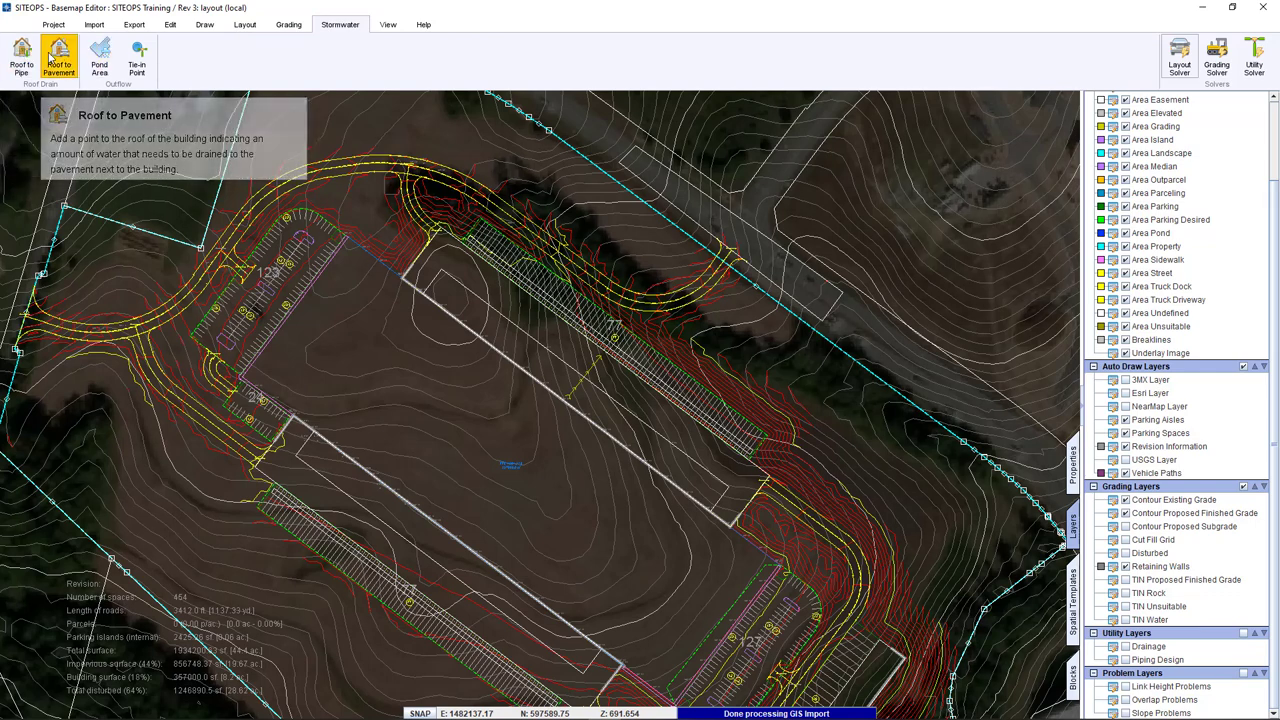
{"action": "left_click", "coordinate": [92, 57]}
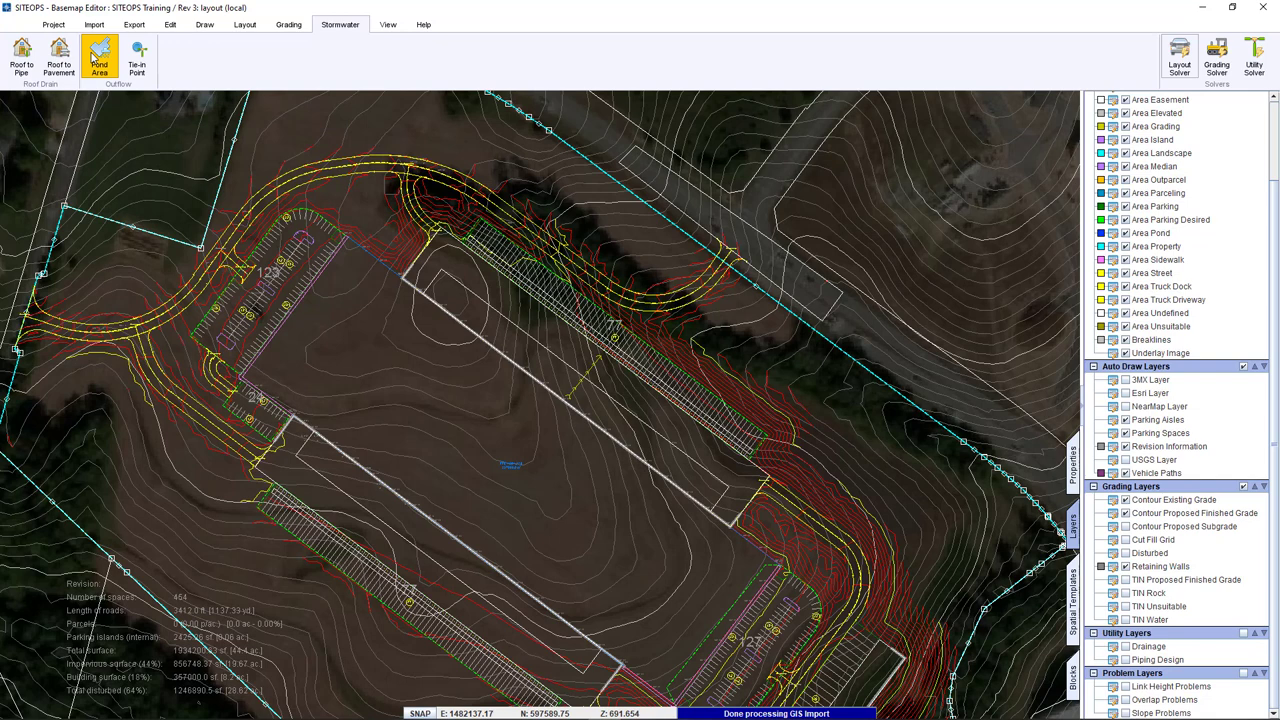
{"action": "left_click", "coordinate": [94, 57]}
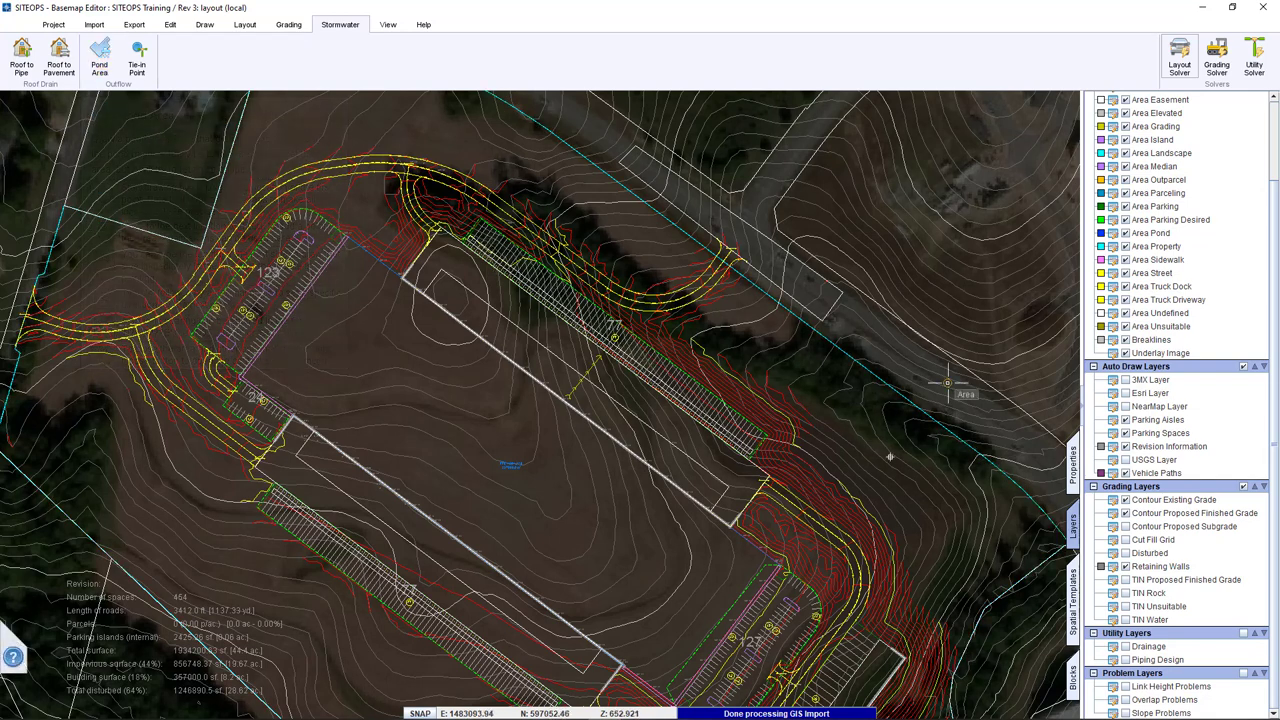
{"action": "left_click", "coordinate": [860, 380]}
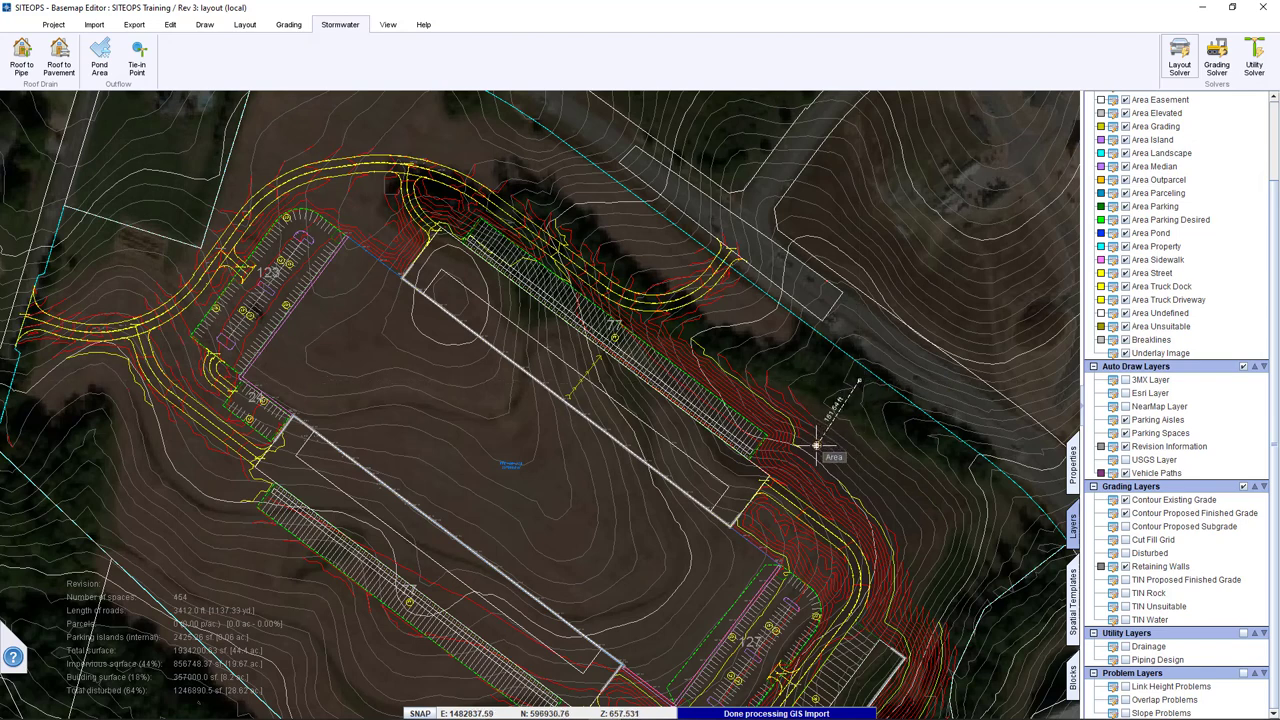
{"action": "left_click", "coordinate": [816, 446]}
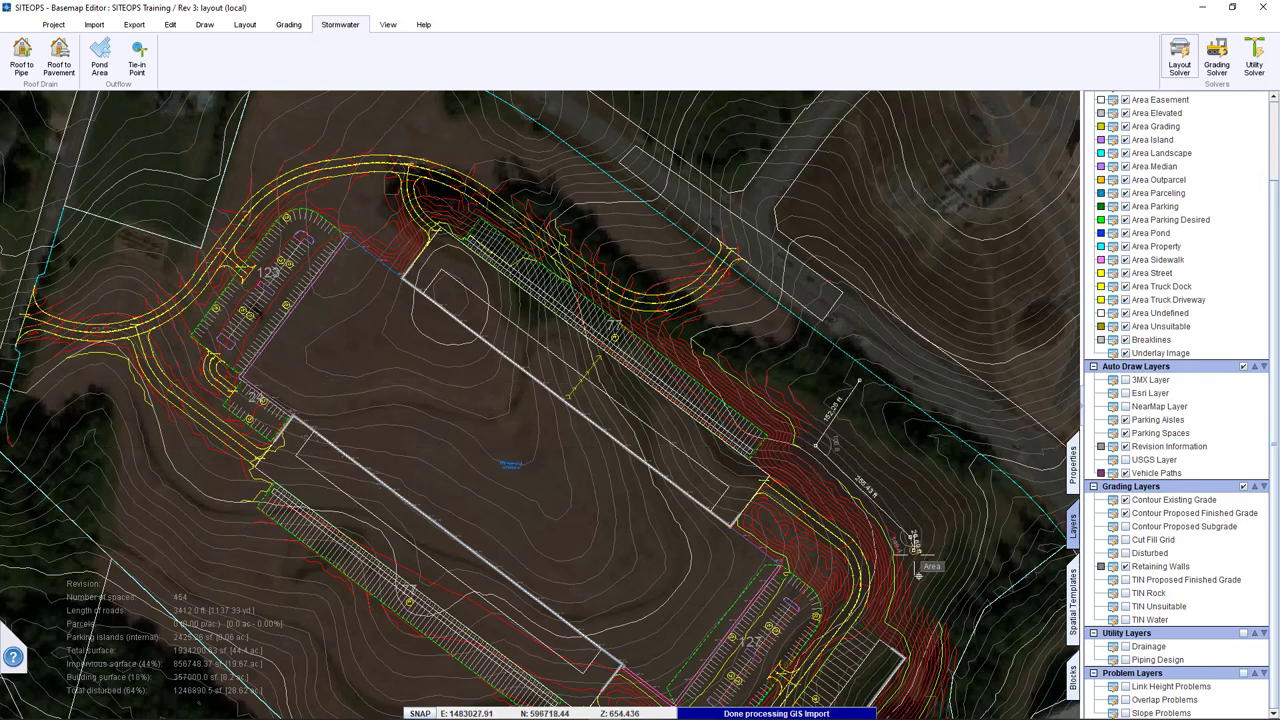
{"action": "left_click", "coordinate": [908, 535]}
{"action": "left_click", "coordinate": [920, 599]}
{"action": "left_click", "coordinate": [960, 624]}
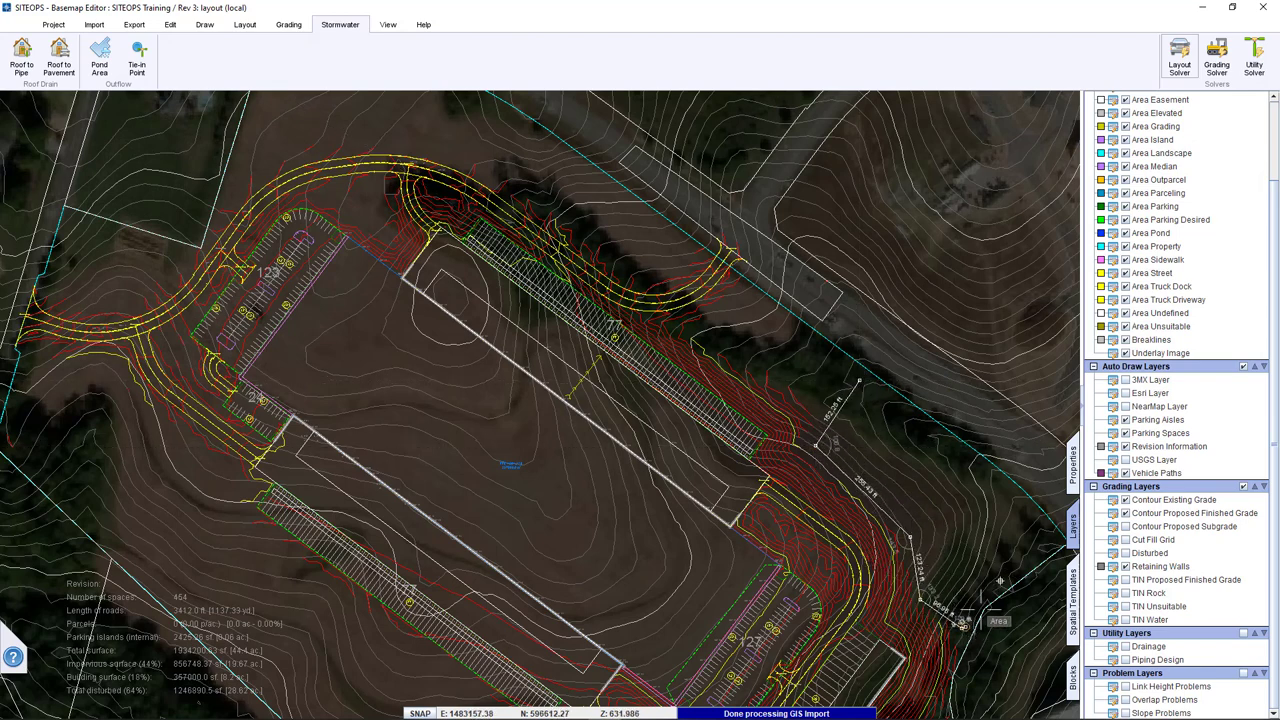
{"action": "left_click", "coordinate": [1000, 569]}
{"action": "left_click", "coordinate": [1032, 538]}
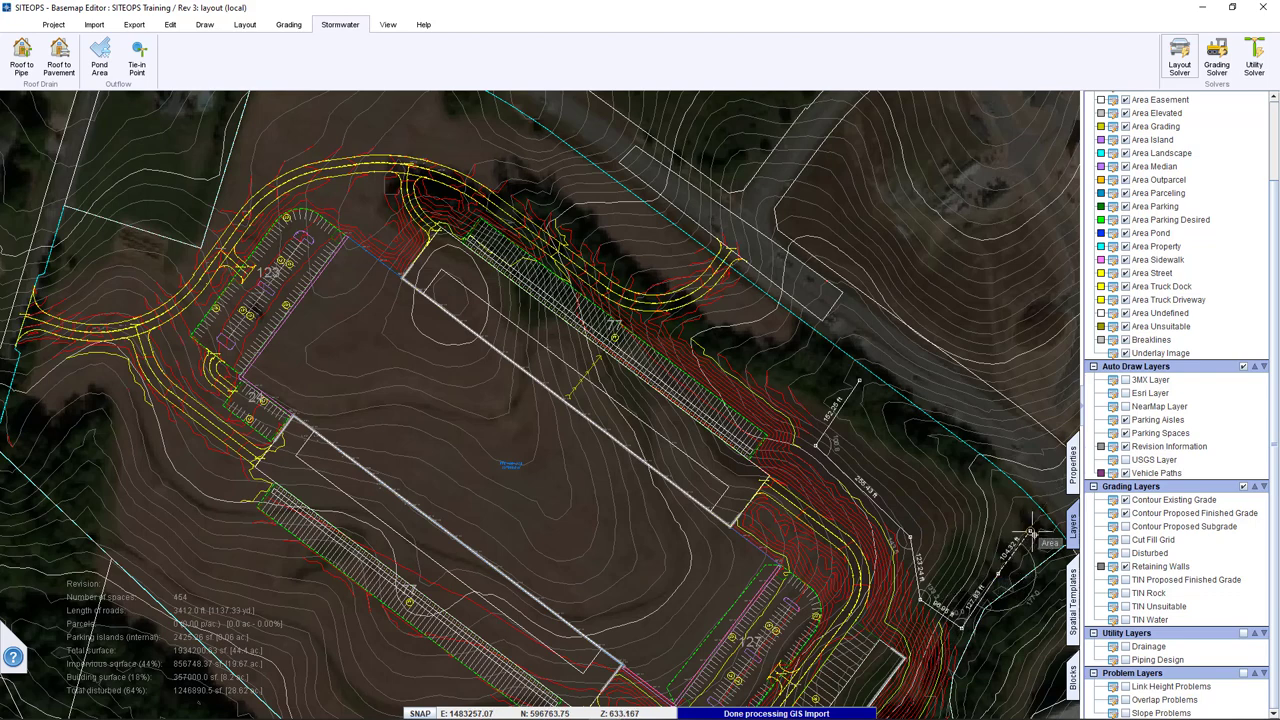
{"action": "left_click", "coordinate": [973, 461]}
{"action": "left_click", "coordinate": [859, 381]}
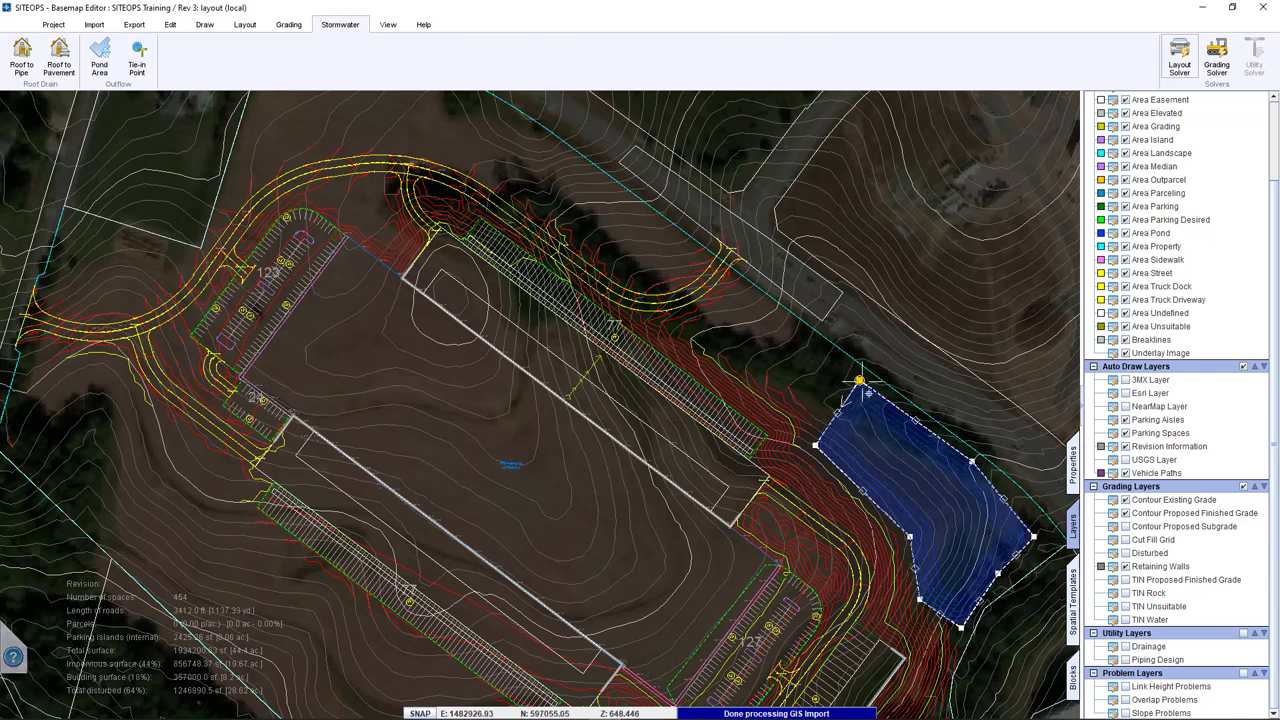
Review the new pond area's properties, including riser elevation, dry storage height, side slope, berm width and sizing options.
{"action": "middle_click_drag", "start_coordinate": [1024, 493], "coordinate": [850, 415]}
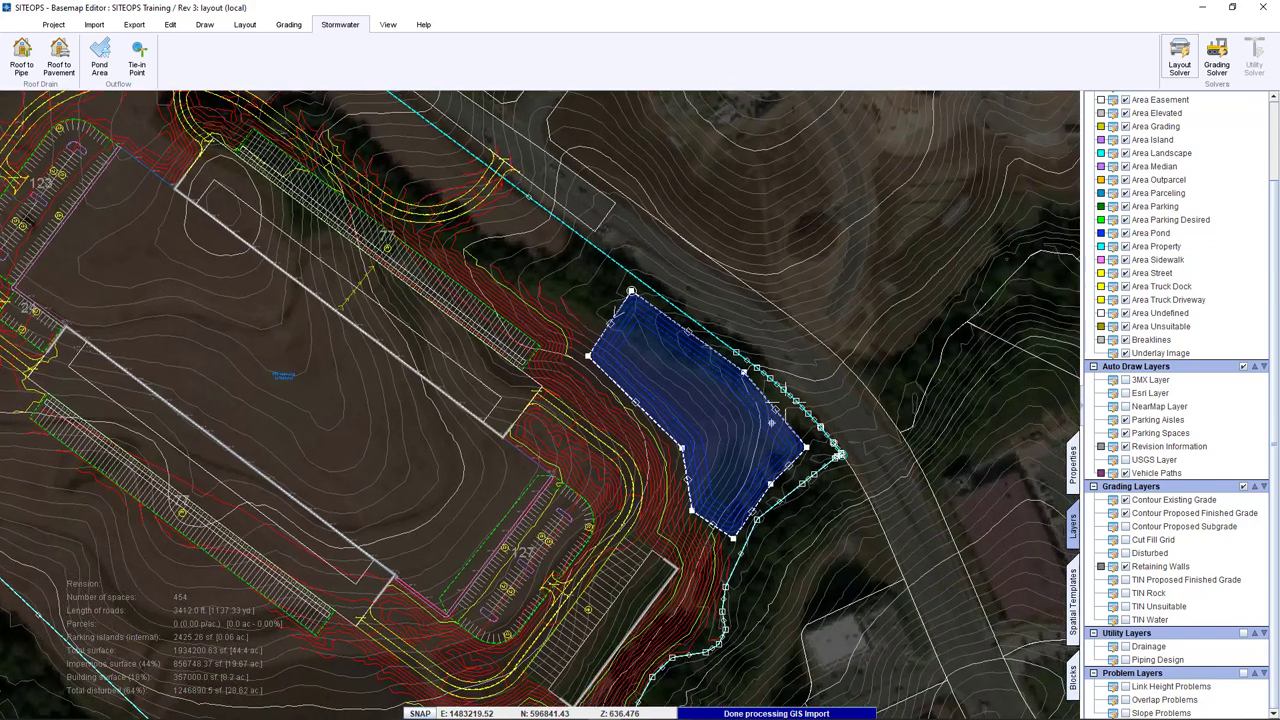
{"action": "scroll", "coordinate": [739, 463], "scroll_direction": "up", "scroll_amount": 3}
{"action": "scroll", "coordinate": [739, 463], "scroll_direction": "up", "scroll_amount": 1}
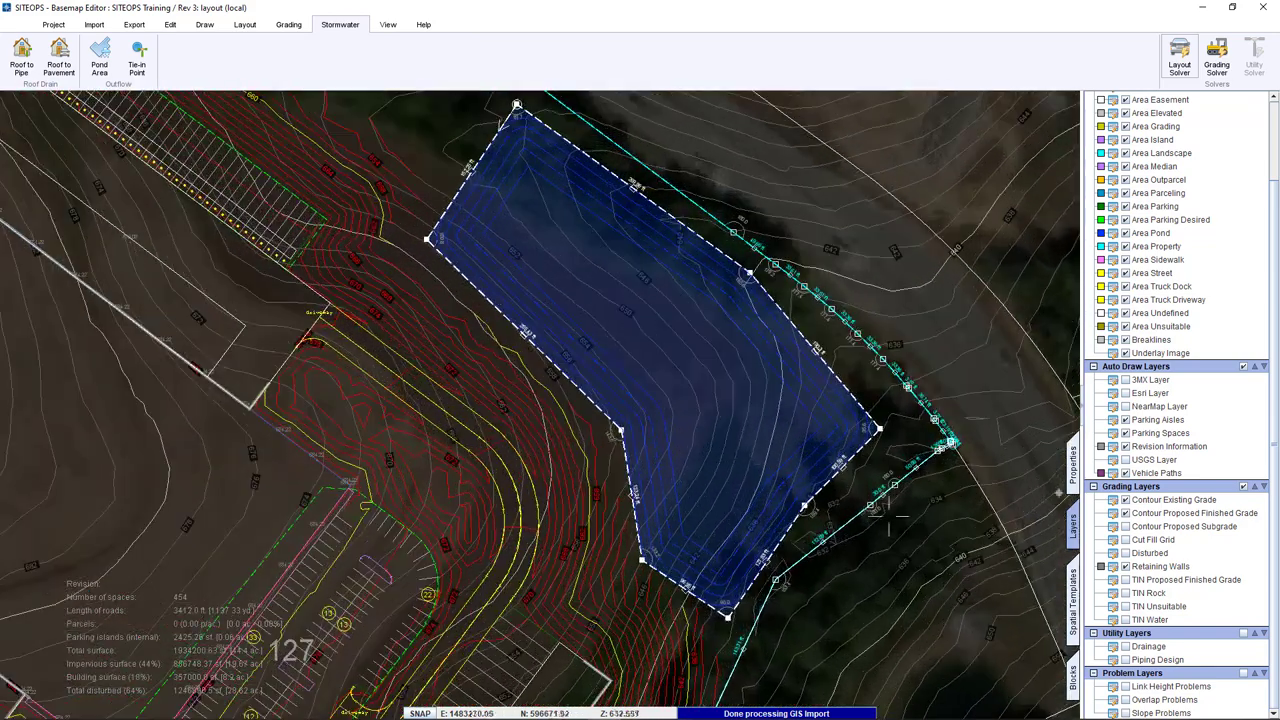
{"action": "left_click", "coordinate": [1074, 468]}
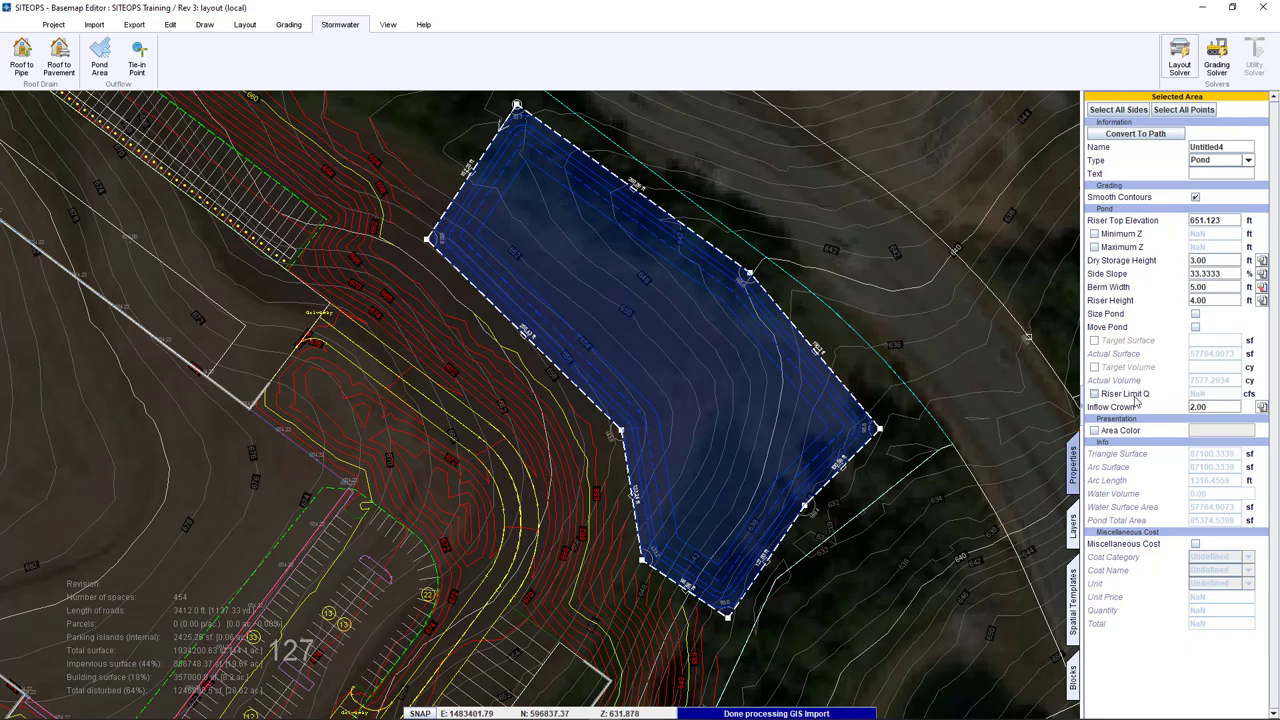
{"action": "left_click", "coordinate": [918, 412]}
{"action": "left_click", "coordinate": [849, 371]}
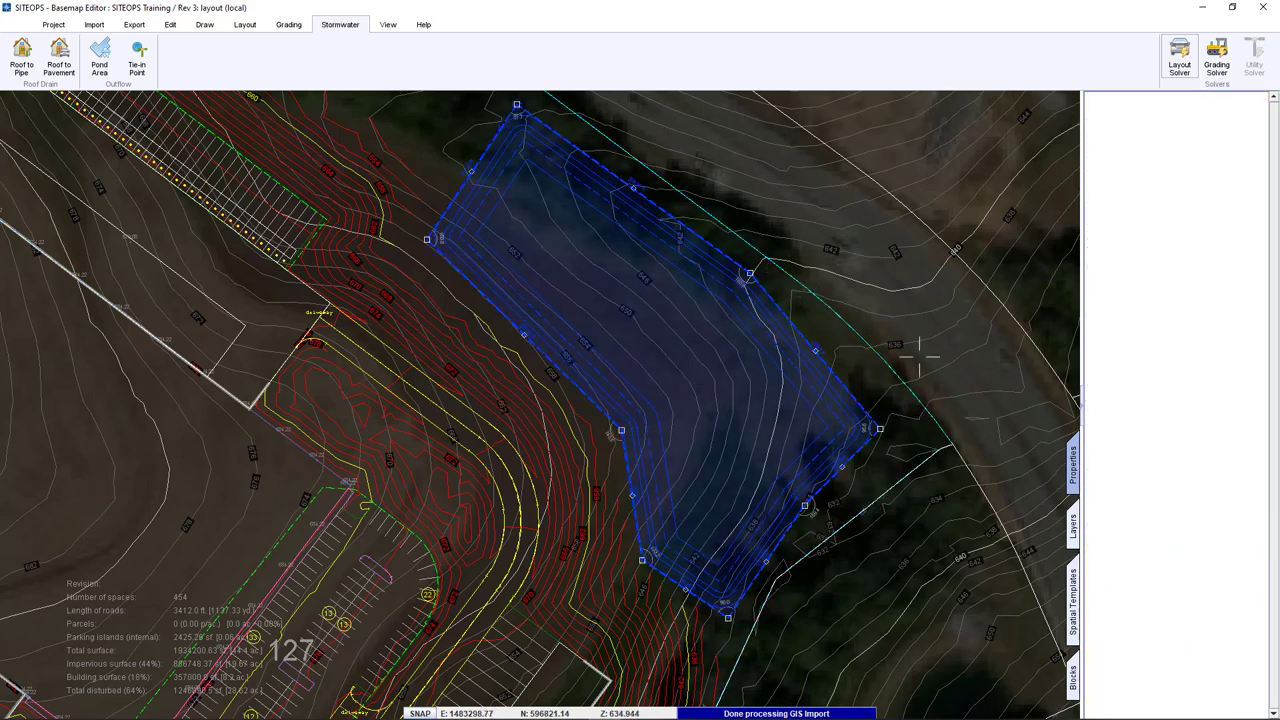
Run the layout and grading solvers with the new pond, enlarge the 3D view and hide its triangles.
{"action": "left_click", "coordinate": [1230, 58]}
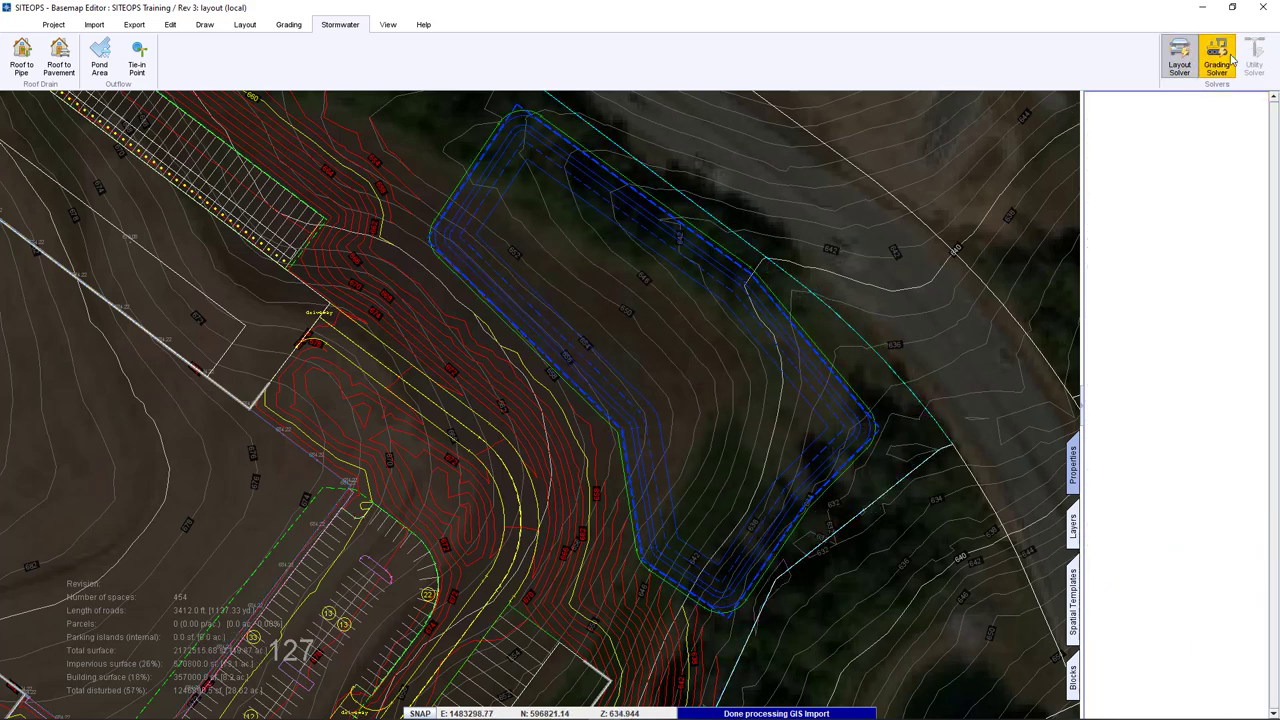
{"action": "left_click", "coordinate": [886, 149]}
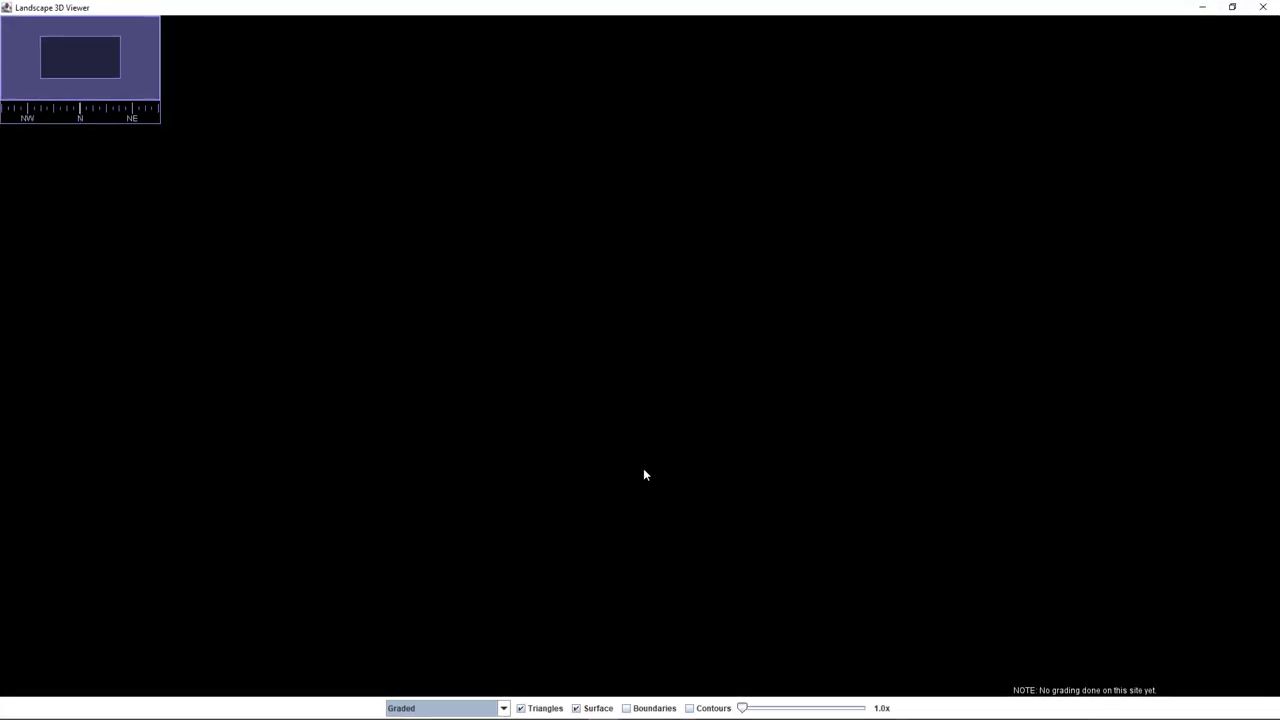
{"action": "left_click", "coordinate": [541, 706]}
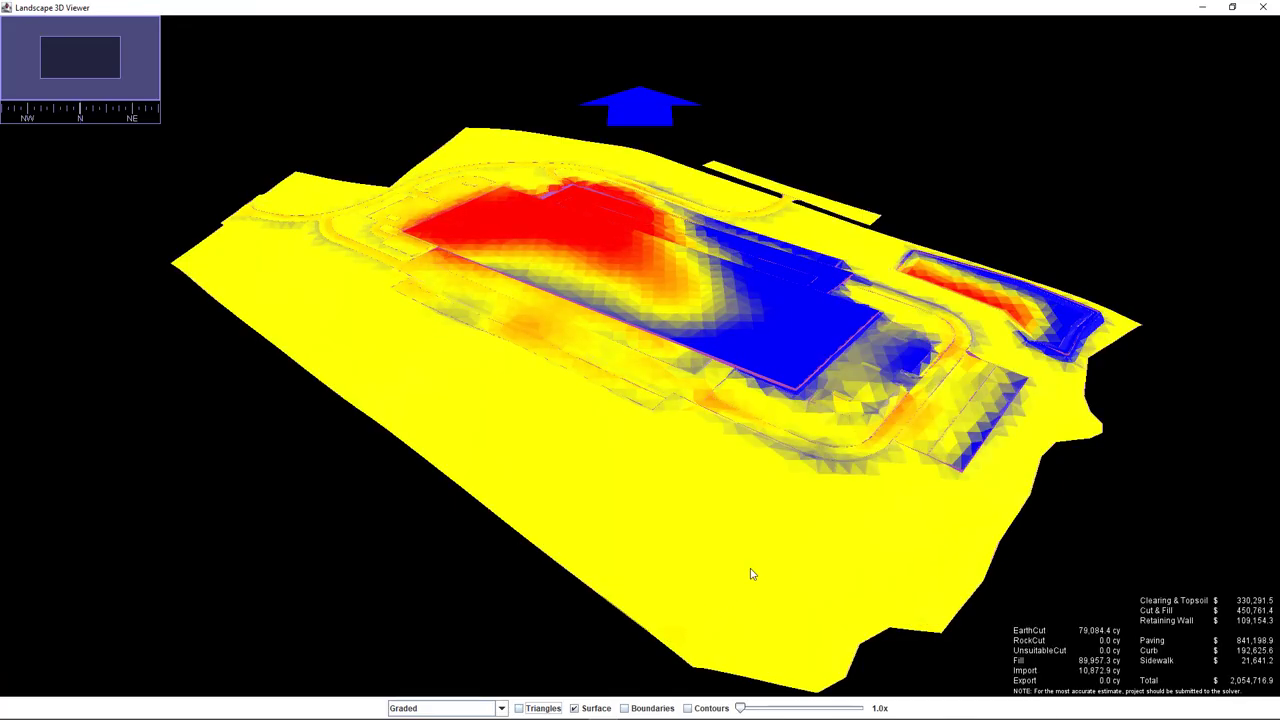
Show contours and boundaries in the 3D view, inspect the pond and its retaining wall from the southeast, and close the viewer.
{"action": "middle_click_drag", "start_coordinate": [757, 542], "coordinate": [610, 531]}
{"action": "scroll", "coordinate": [847, 533], "scroll_direction": "up", "scroll_amount": 3}
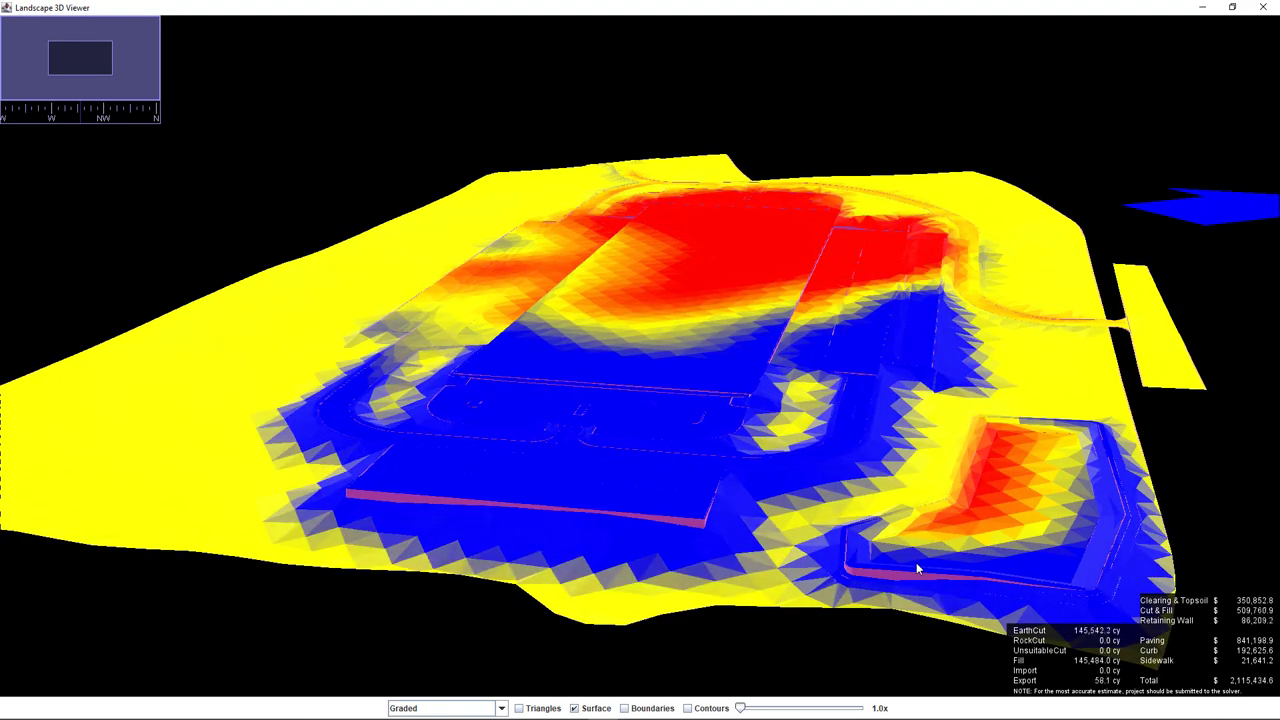
{"action": "left_click", "coordinate": [688, 708]}
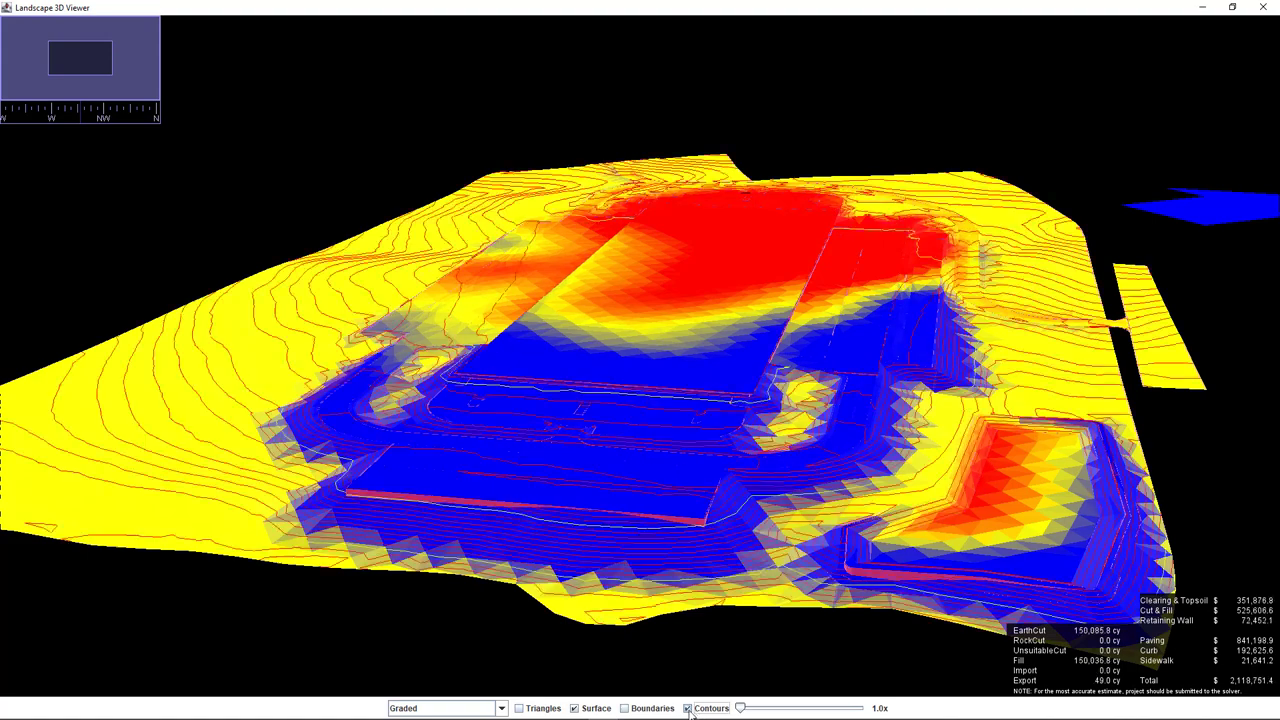
{"action": "left_click", "coordinate": [646, 708]}
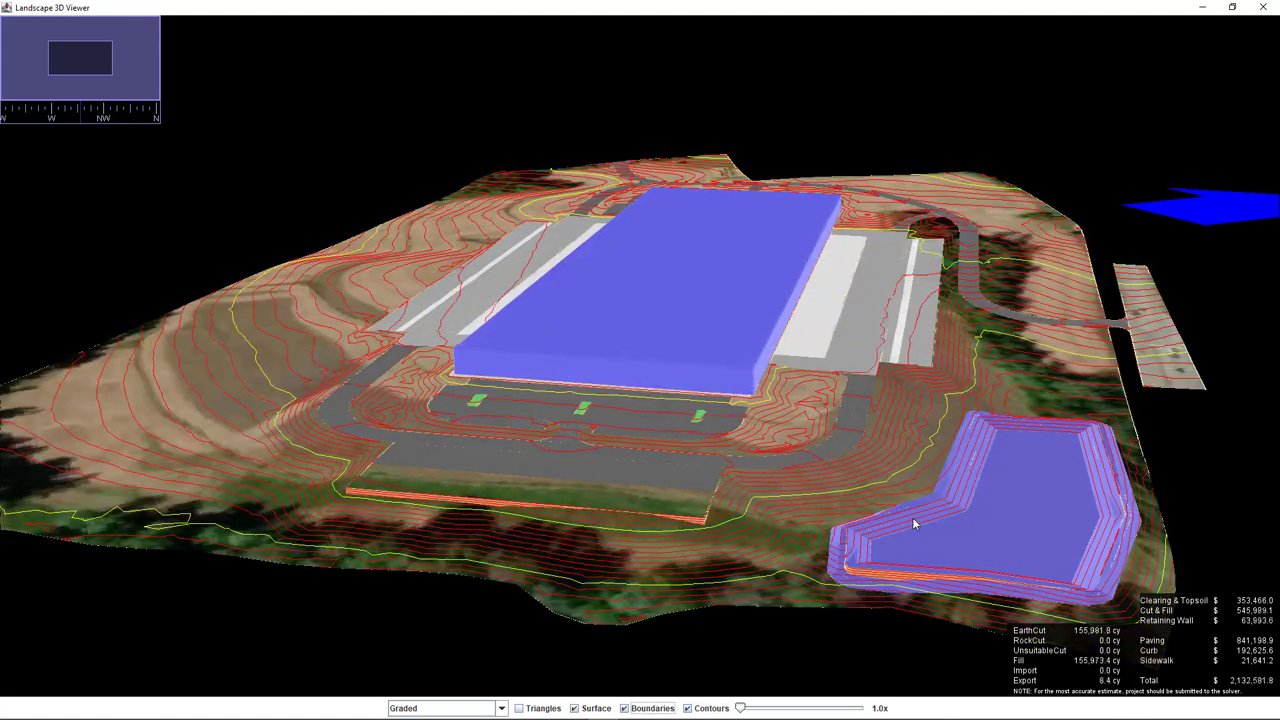
{"action": "left_click", "coordinate": [1263, 7]}
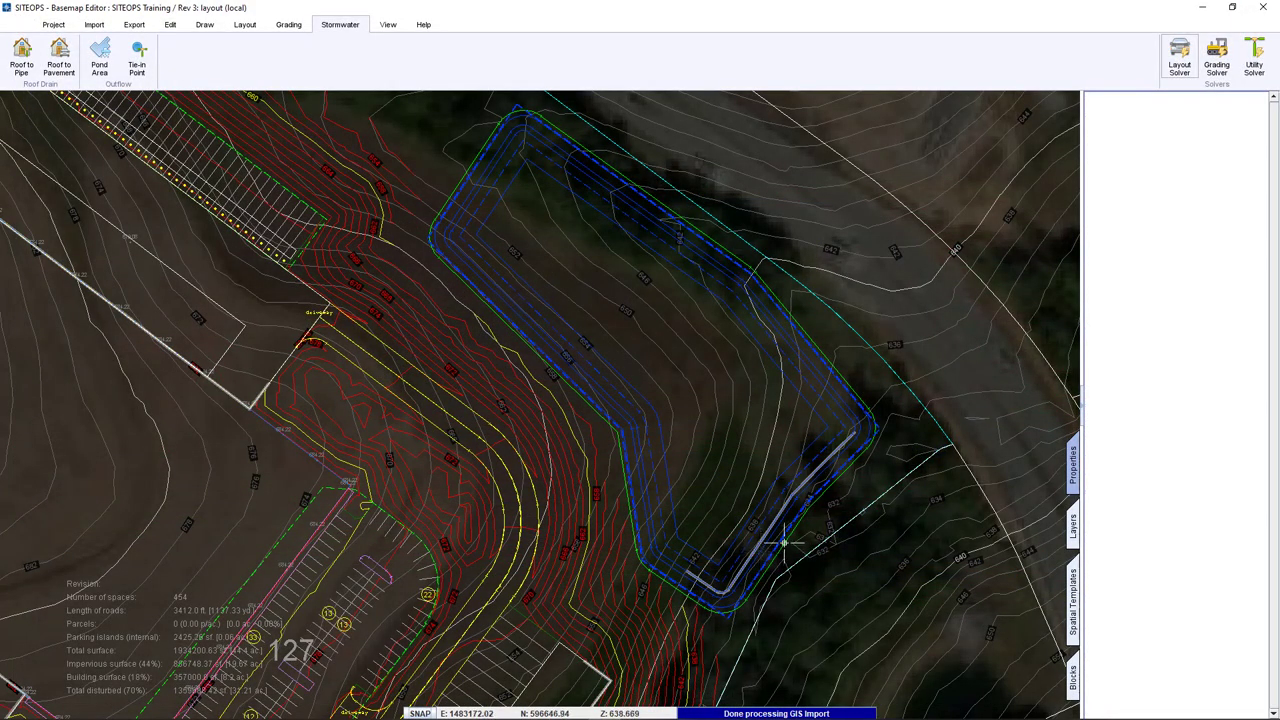
Reshape the pond by pulling its south corner and southeast edge point inward and moving the northwest and southwest sides outward.
{"action": "left_click", "coordinate": [728, 618]}
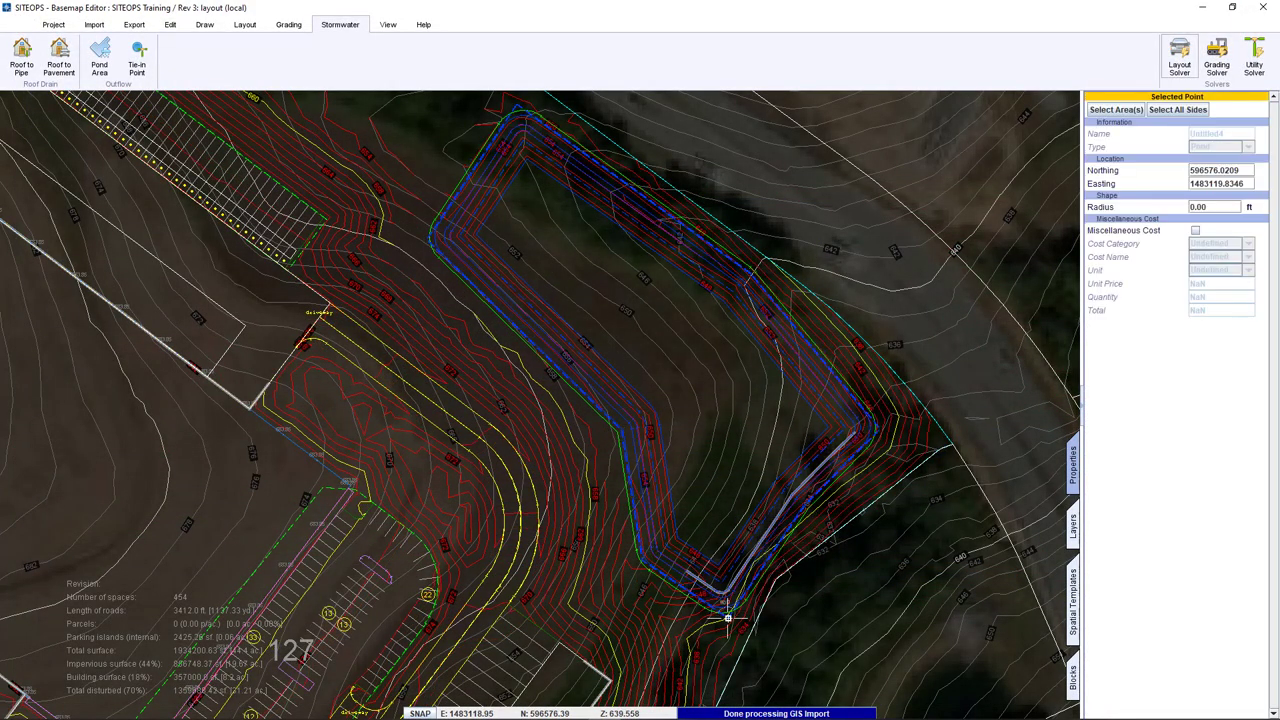
{"action": "left_click_drag", "start_coordinate": [728, 618], "coordinate": [685, 586]}
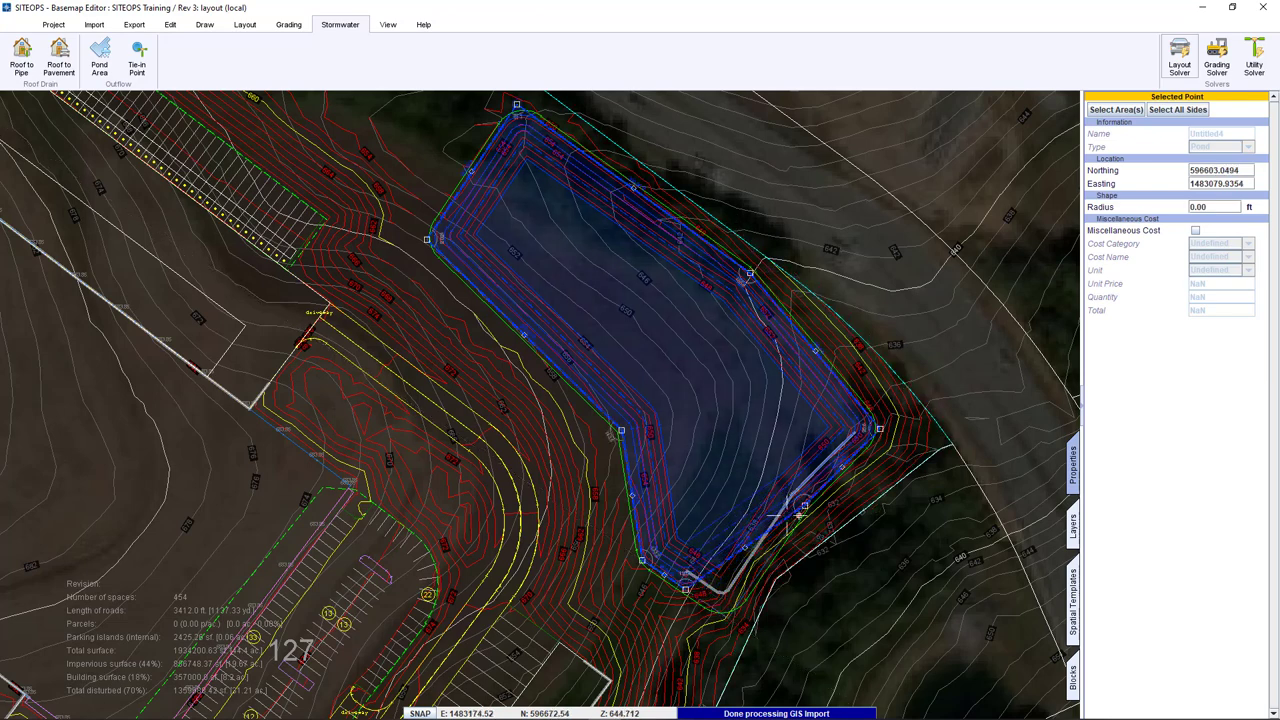
{"action": "left_click_drag", "start_coordinate": [805, 507], "coordinate": [789, 488]}
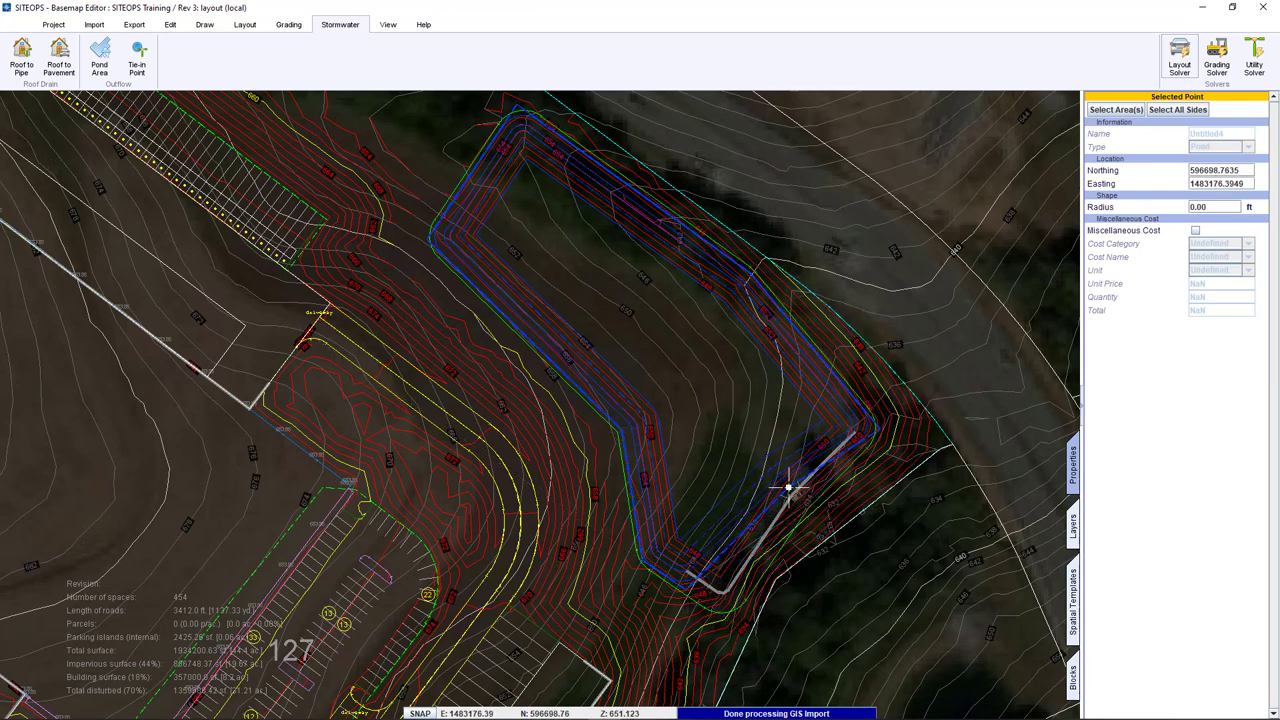
{"action": "left_click_drag", "start_coordinate": [475, 170], "coordinate": [441, 152]}
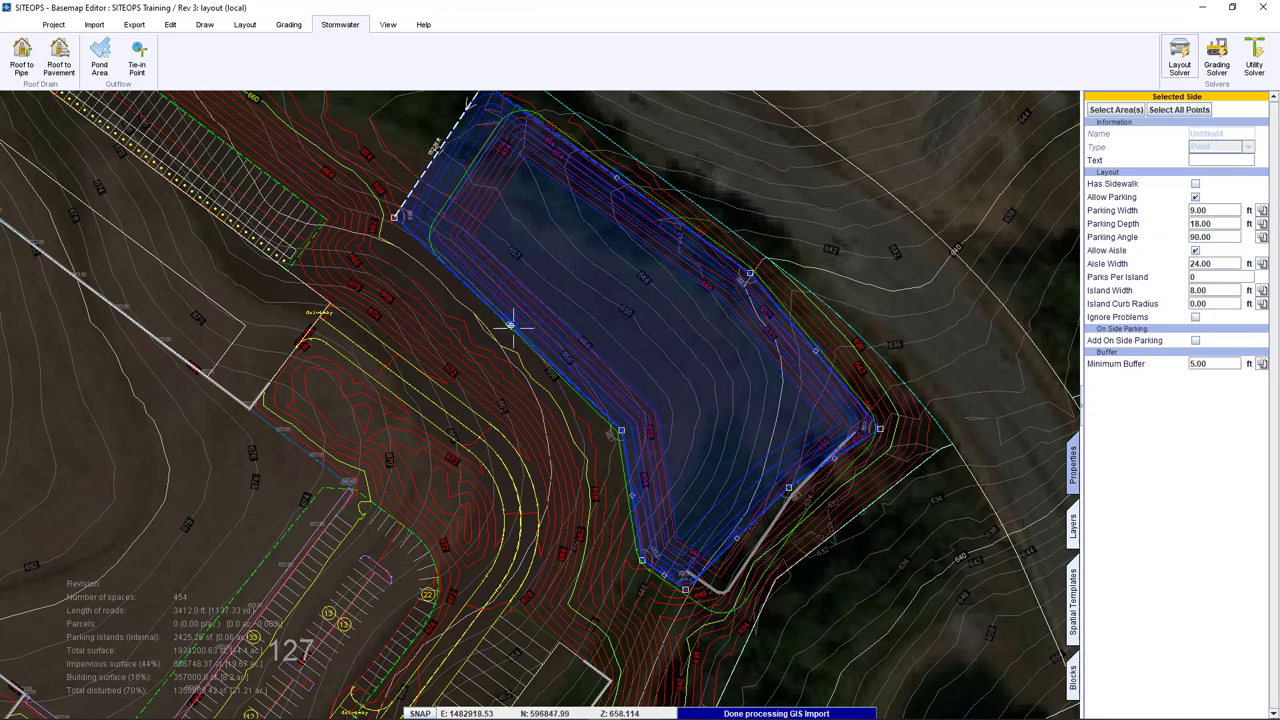
{"action": "left_click_drag", "start_coordinate": [509, 323], "coordinate": [500, 323]}
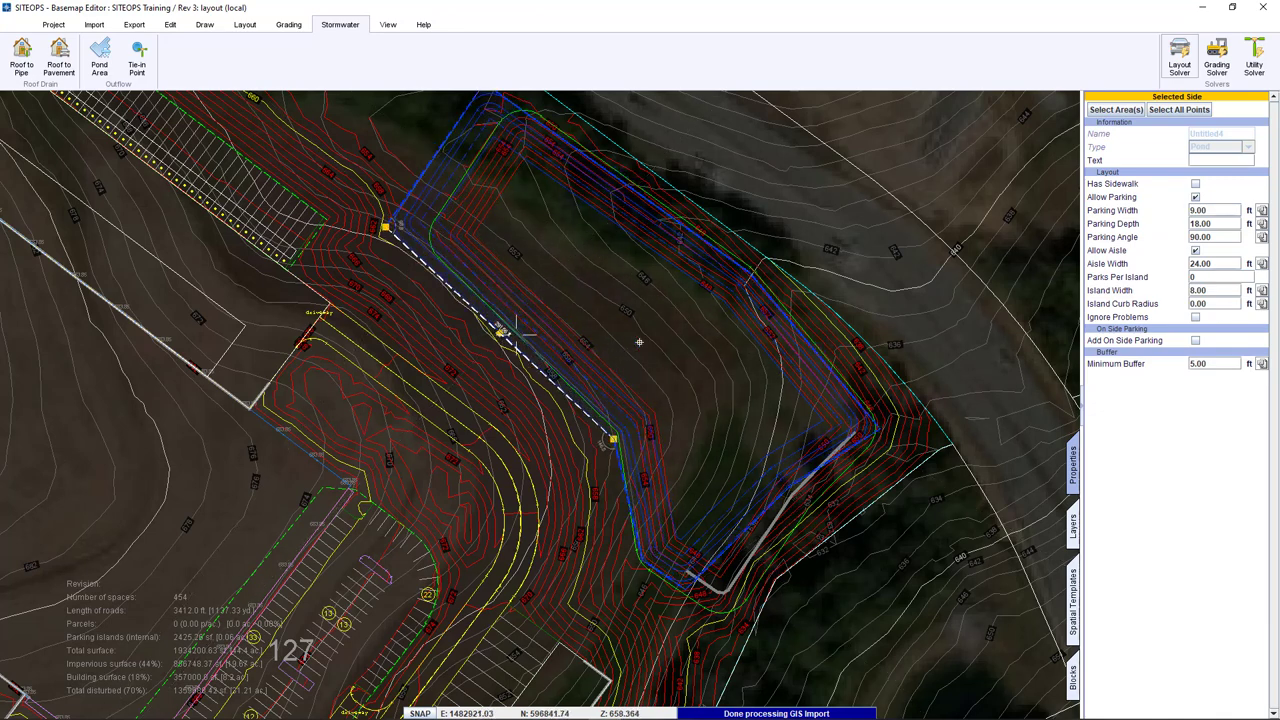
Rerun the layout and grading solvers and inspect the reshaped pond in the enlarged 3D view with boundaries and contours shown.
{"action": "left_click", "coordinate": [1170, 60]}
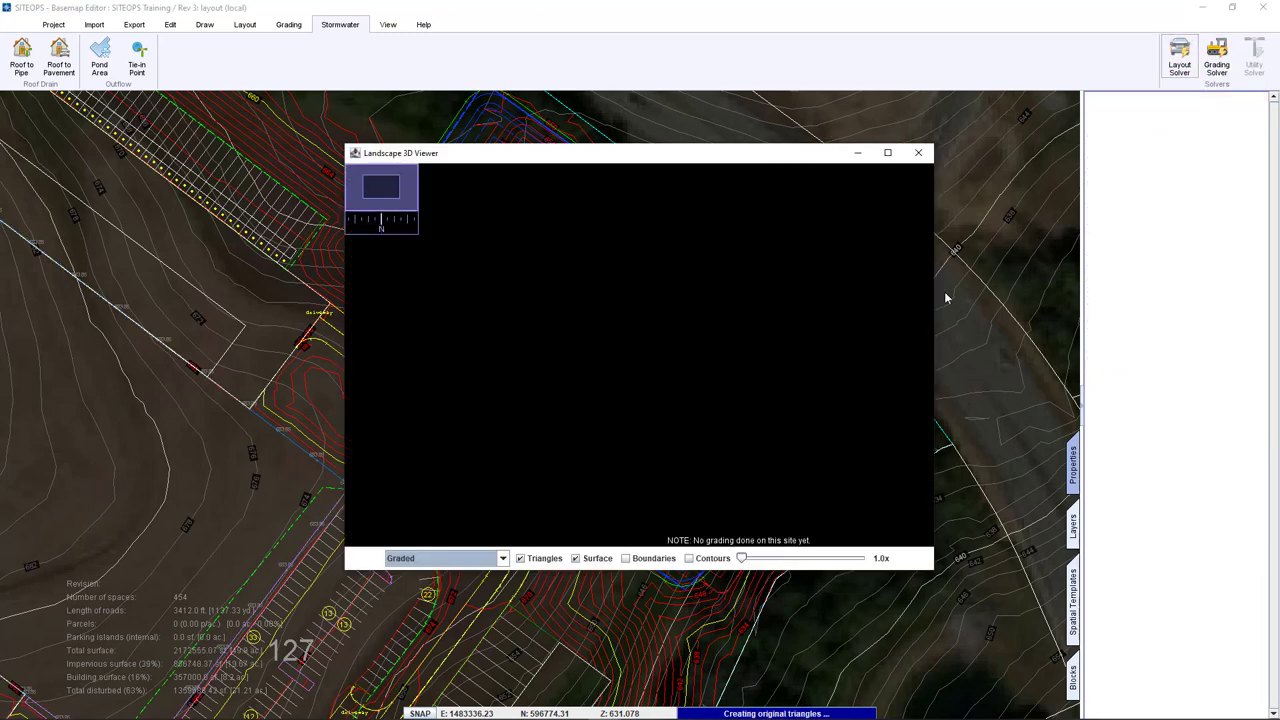
{"action": "left_click", "coordinate": [887, 152]}
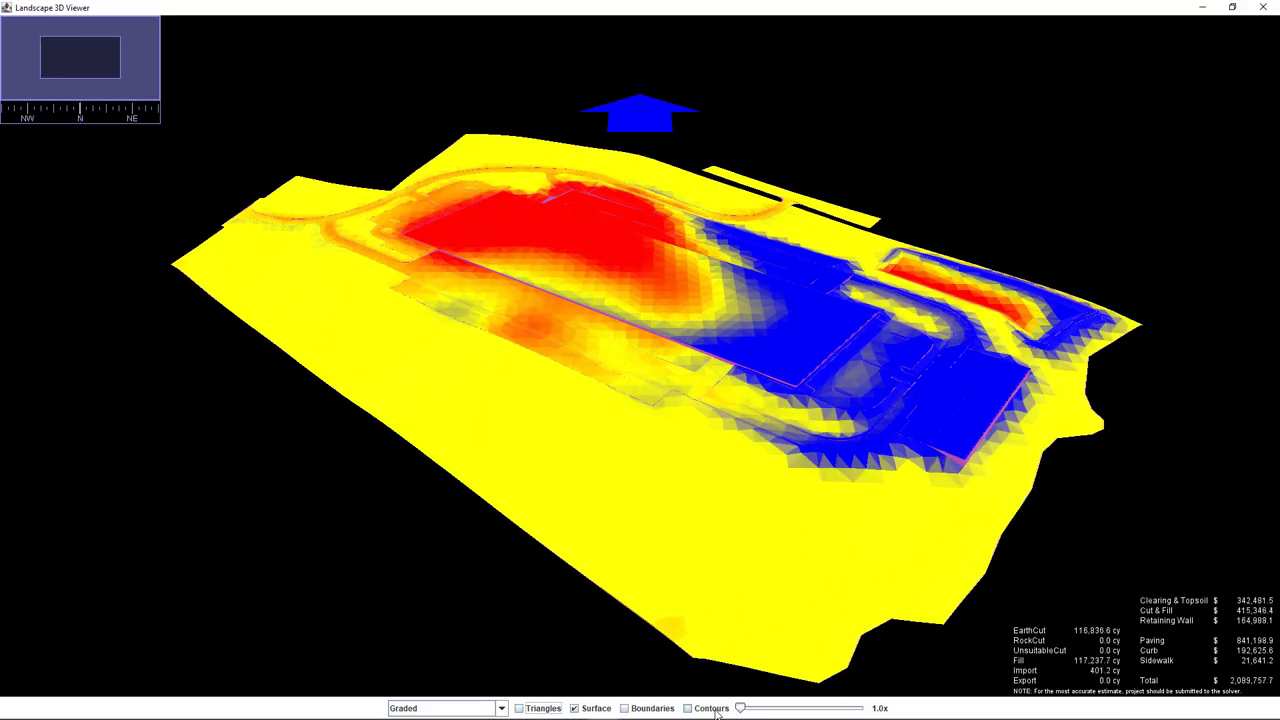
{"action": "scroll", "coordinate": [990, 365], "scroll_direction": "up", "scroll_amount": 5}
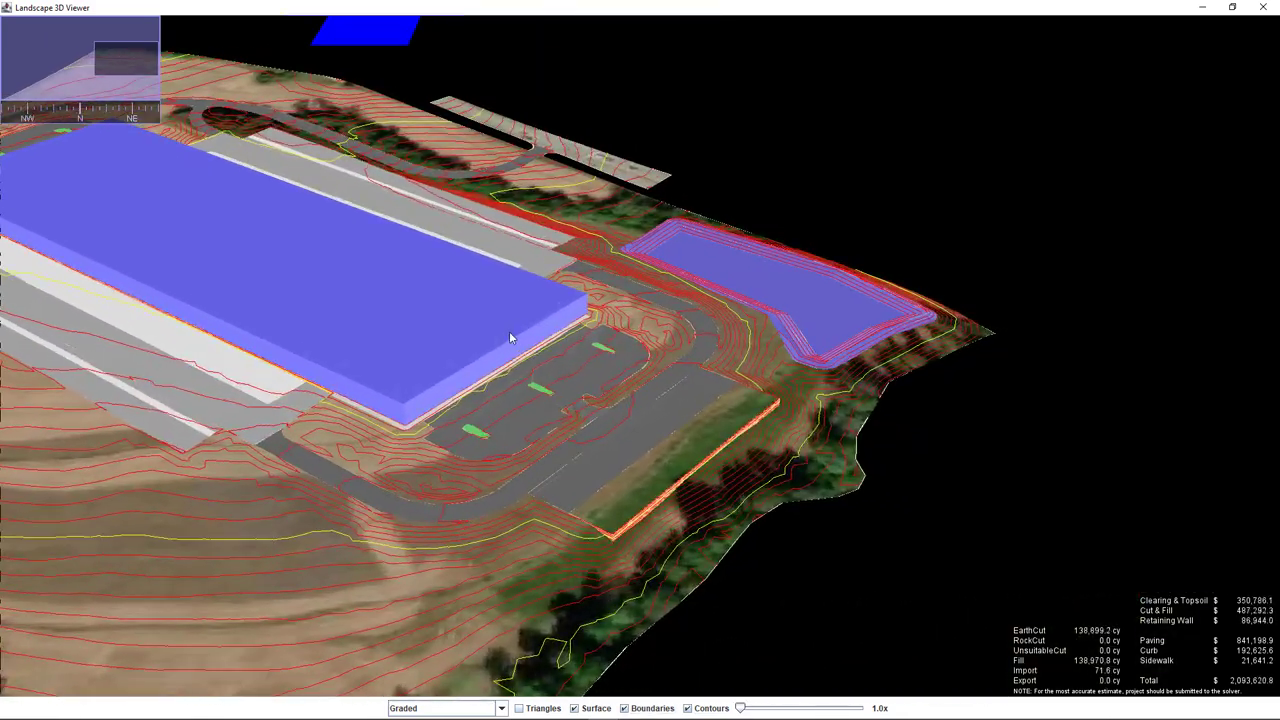
{"action": "left_click_drag", "start_coordinate": [509, 338], "coordinate": [426, 329]}
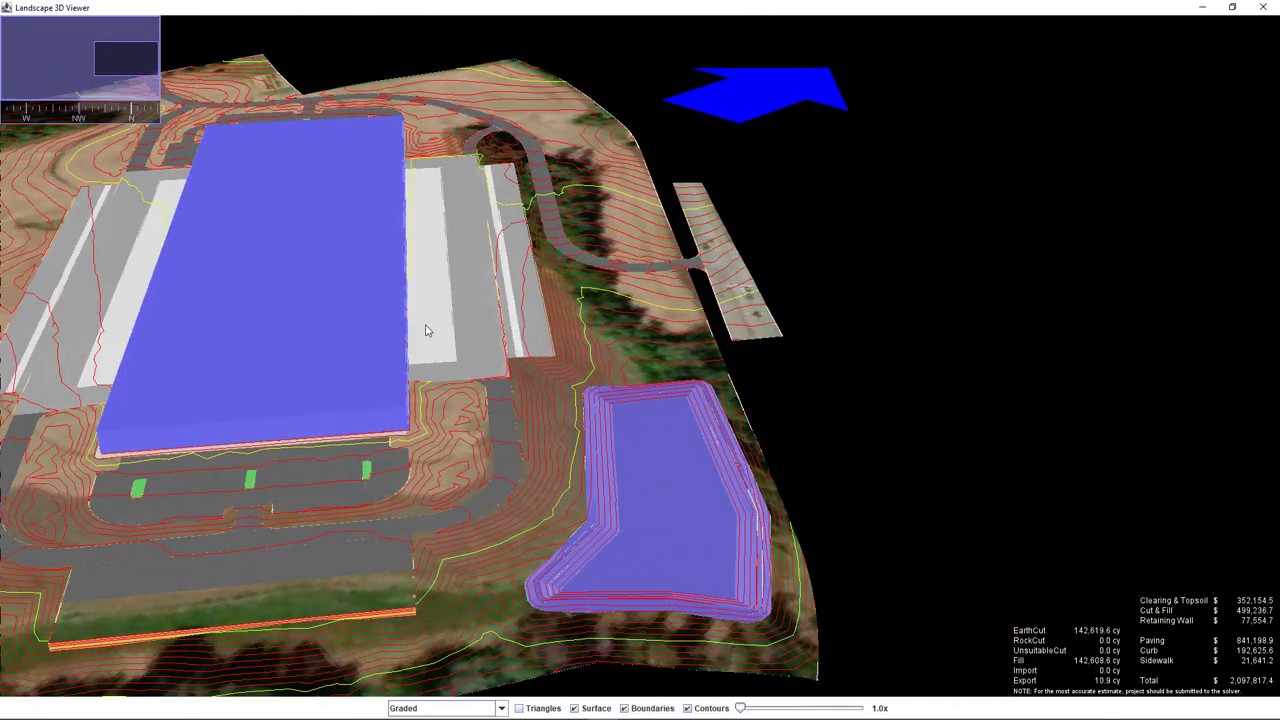
{"action": "left_click", "coordinate": [1263, 7]}
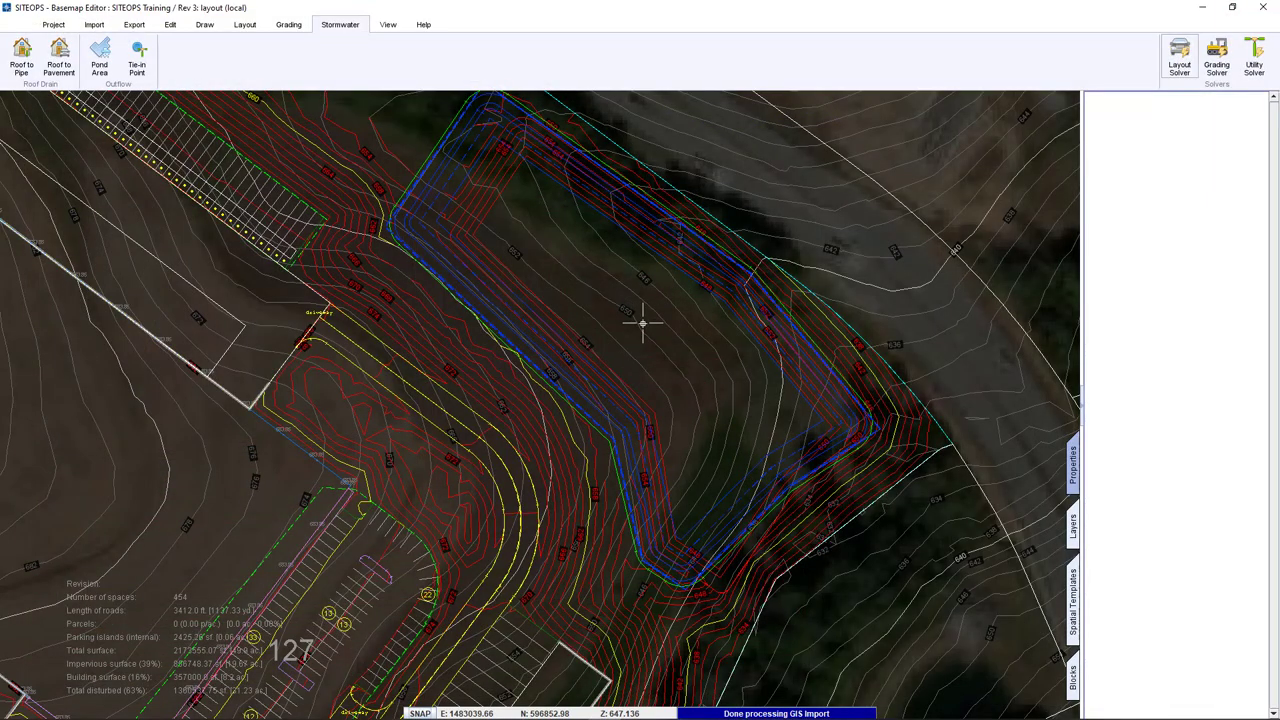
Hide the existing and proposed finished grade contours, then run the utility solver to generate the site's storm piping to the pond.
{"action": "scroll", "coordinate": [642, 322], "scroll_direction": "down", "scroll_amount": 5}
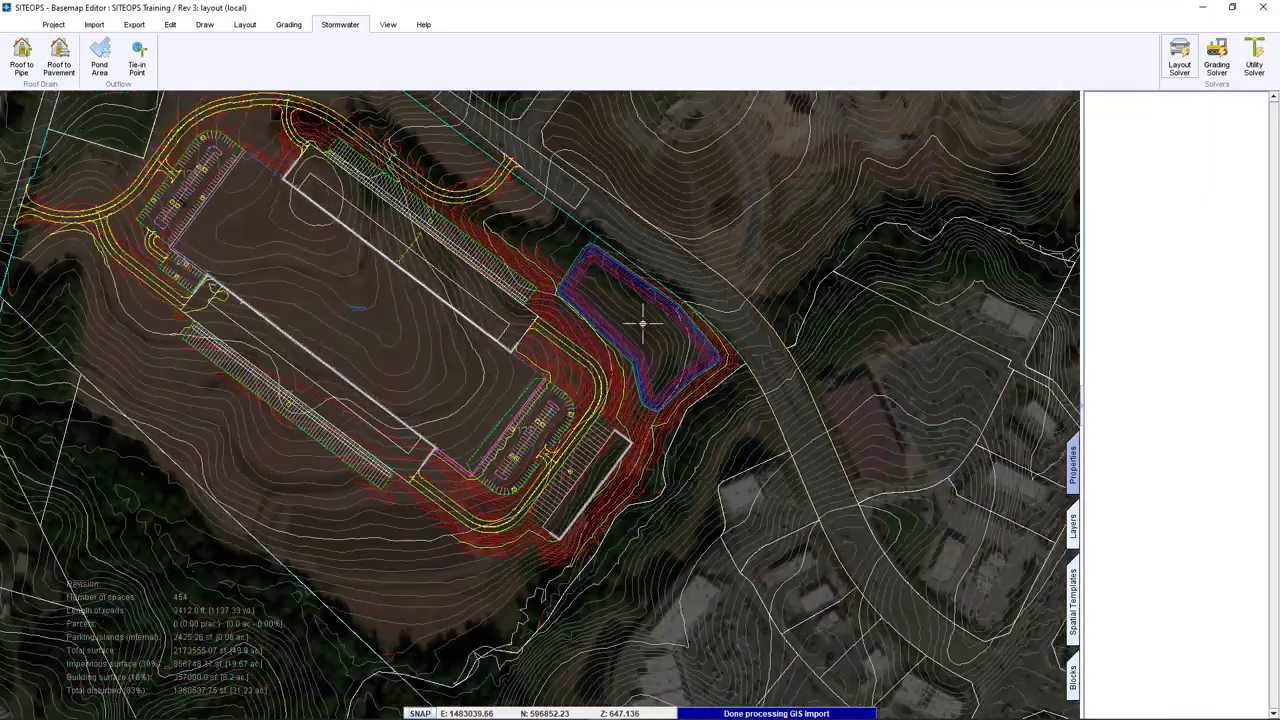
{"action": "left_click", "coordinate": [602, 259]}
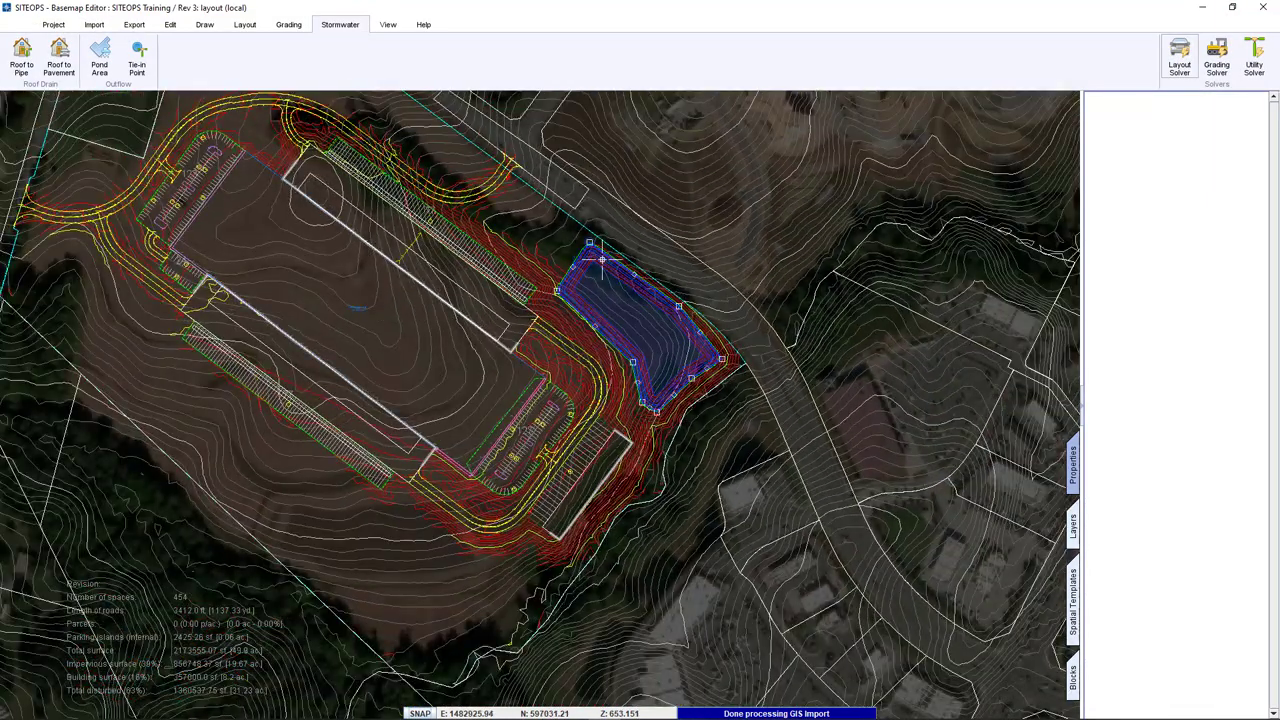
{"action": "middle_click_drag", "start_coordinate": [602, 259], "coordinate": [679, 331]}
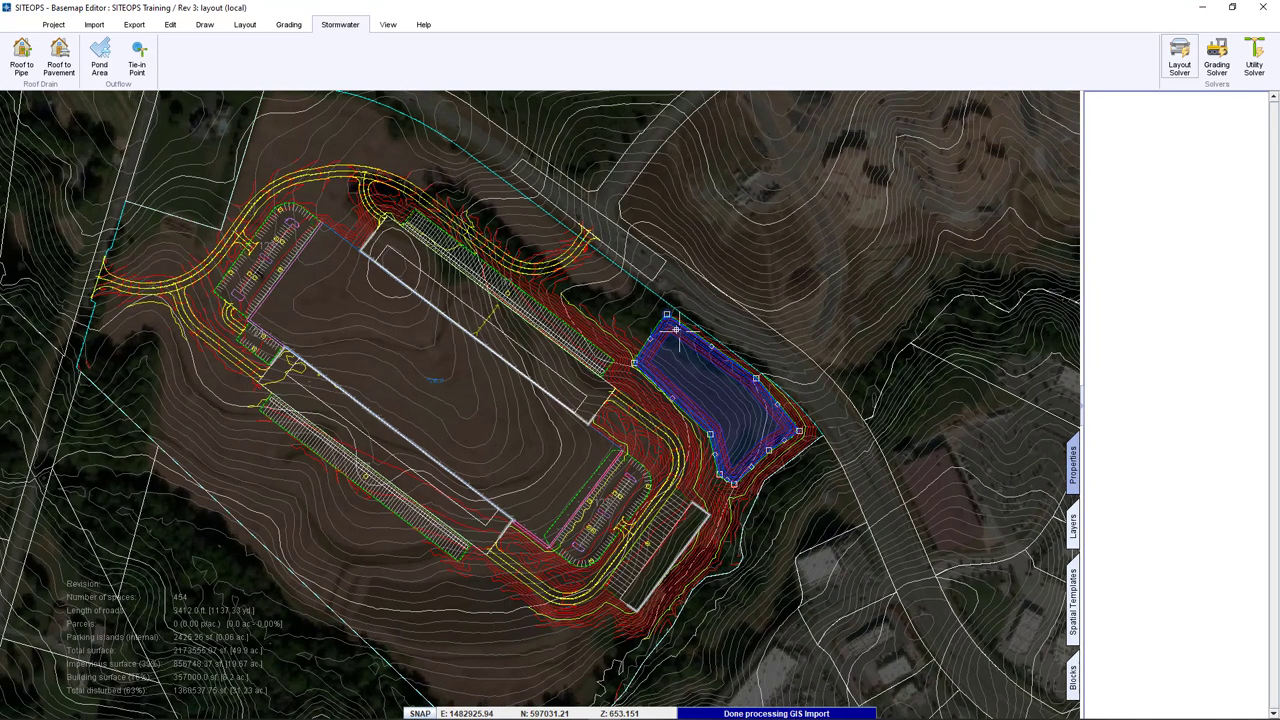
{"action": "middle_click_drag", "start_coordinate": [362, 250], "coordinate": [492, 252]}
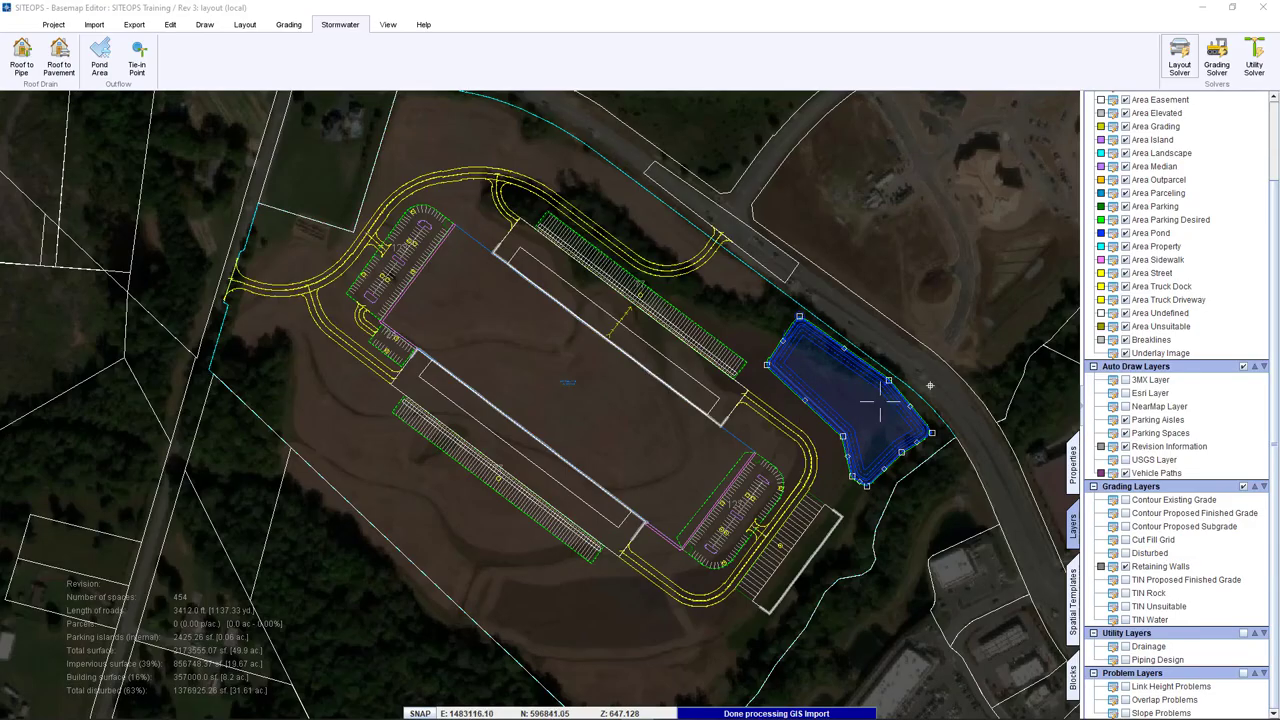
{"action": "left_click", "coordinate": [1254, 64]}
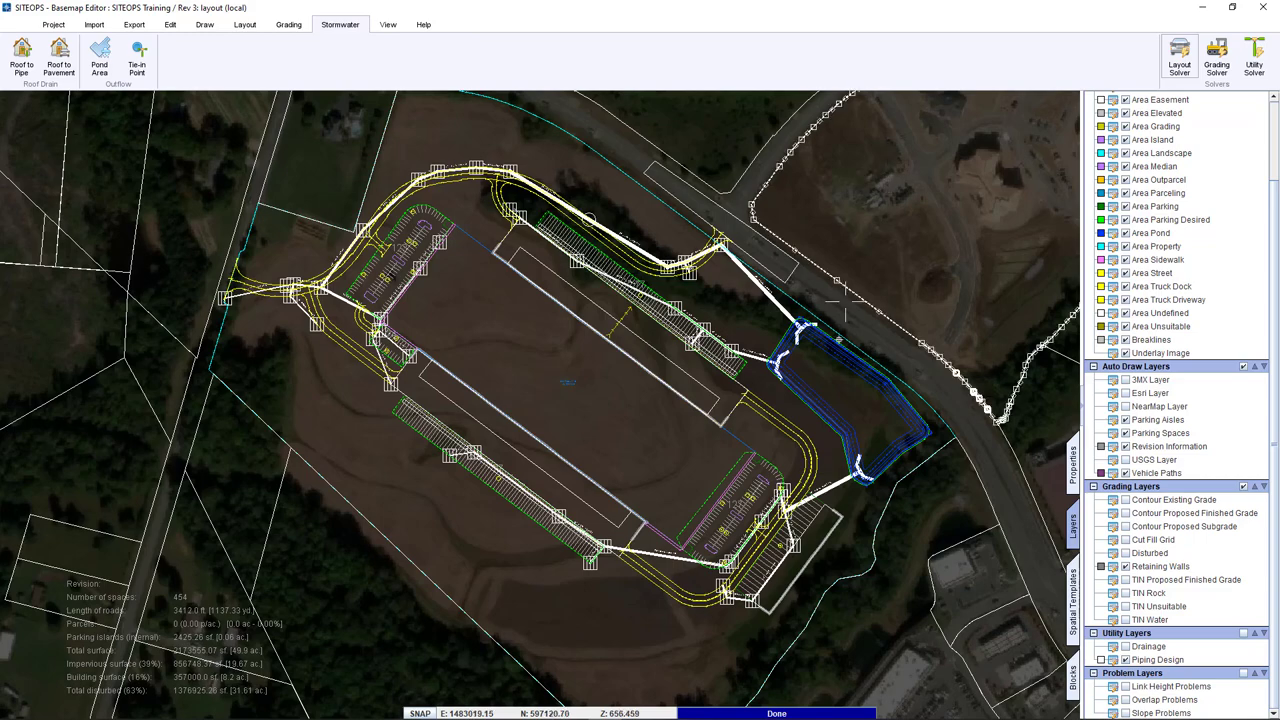
Inspect the storm pipe run from the southeast parking lot to the pond outfall, including pipe sizes, slopes and lengths.
{"action": "scroll", "coordinate": [790, 512], "scroll_direction": "up", "scroll_amount": 4}
{"action": "scroll", "coordinate": [790, 512], "scroll_direction": "up", "scroll_amount": 2}
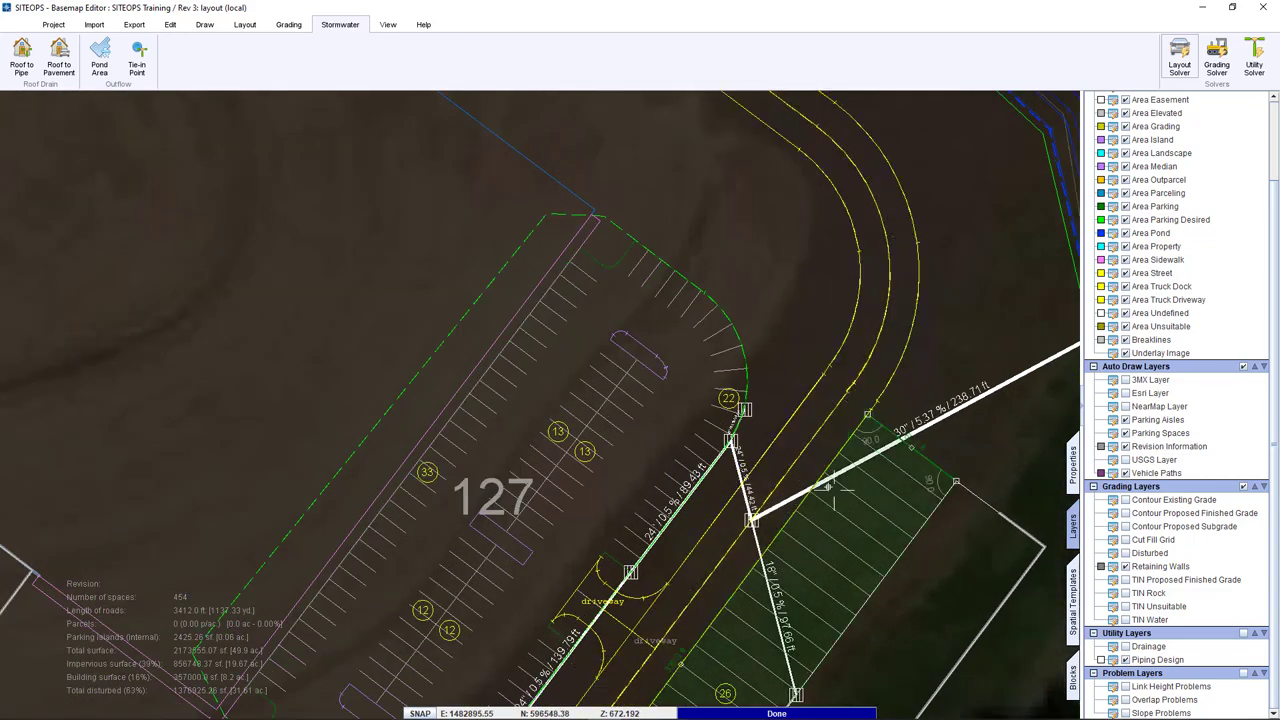
{"action": "left_click", "coordinate": [492, 313]}
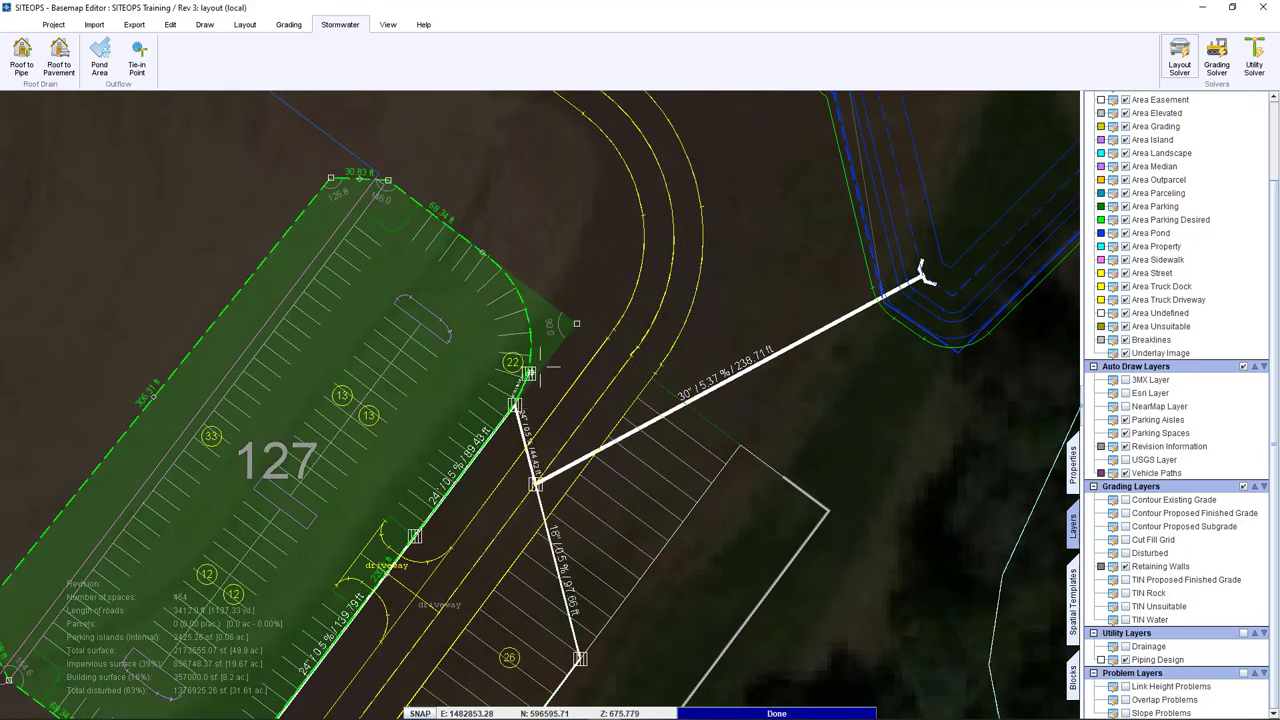
{"action": "key", "text": "Escape"}
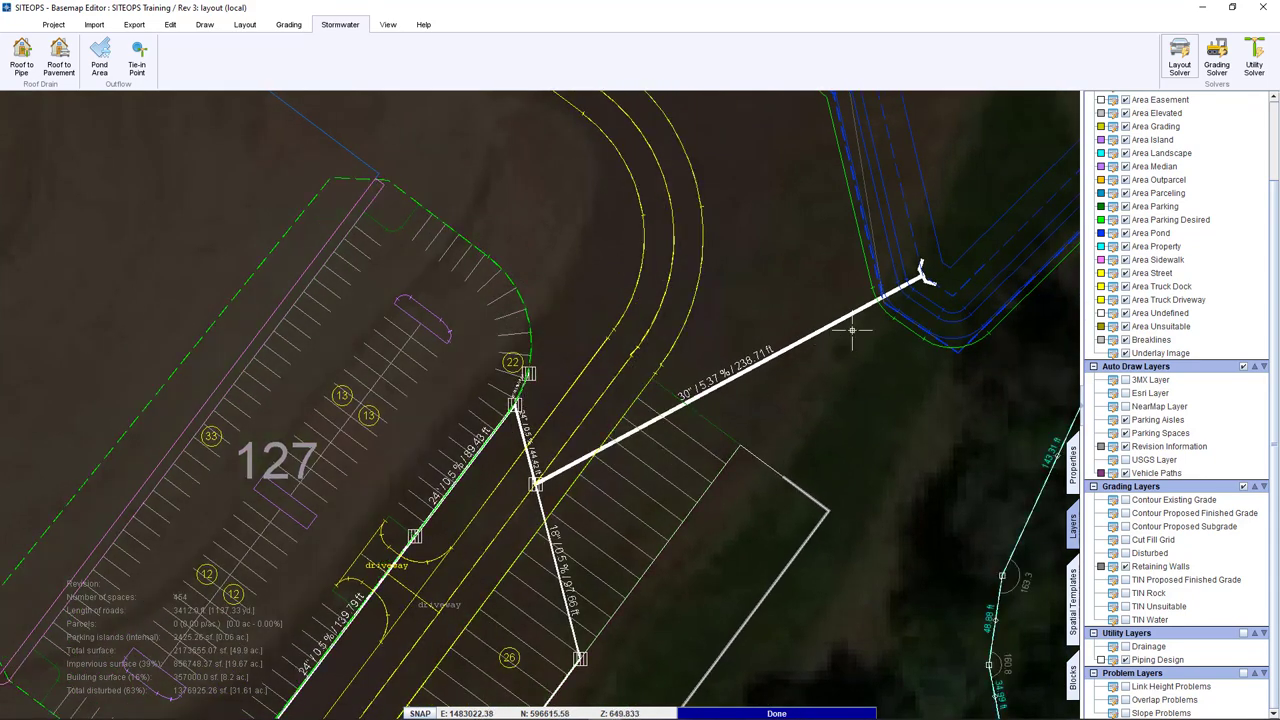
Review the project's default stormwater settings for ponds, surface runoff, pipes and rainfall, and close them without changes.
{"action": "left_click", "coordinate": [53, 24]}
{"action": "left_click", "coordinate": [108, 52]}
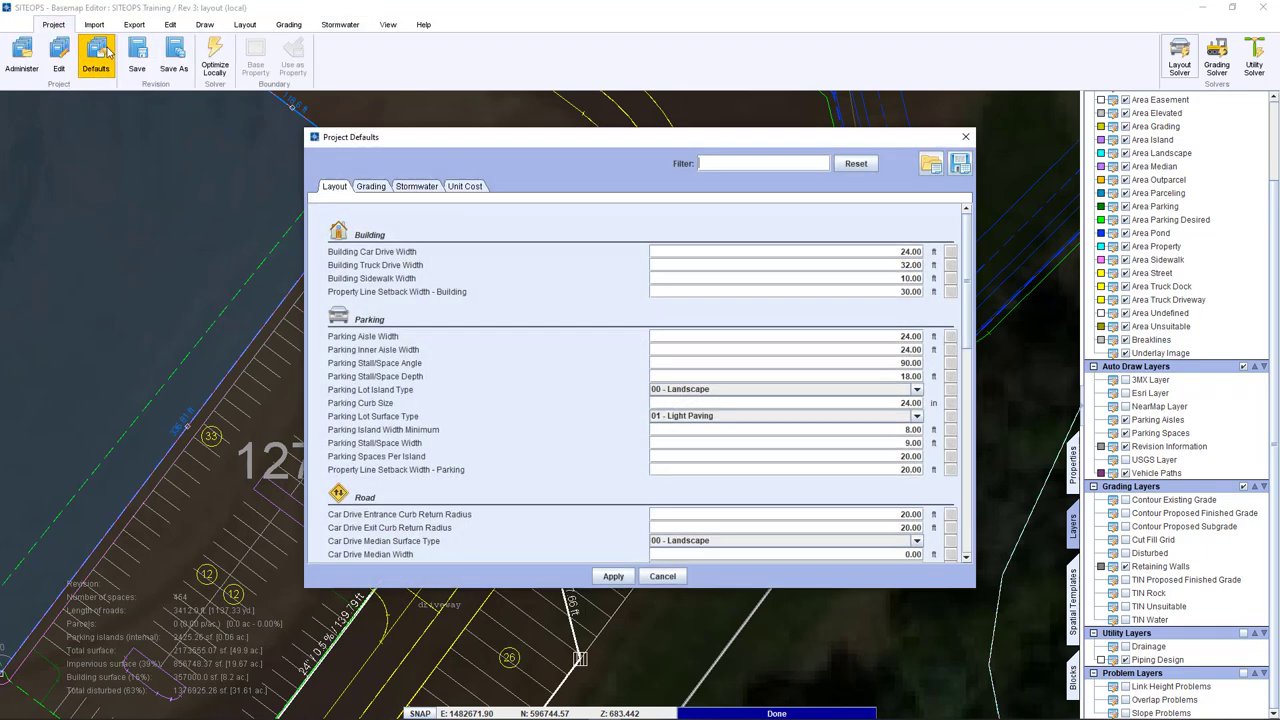
{"action": "left_click", "coordinate": [410, 186]}
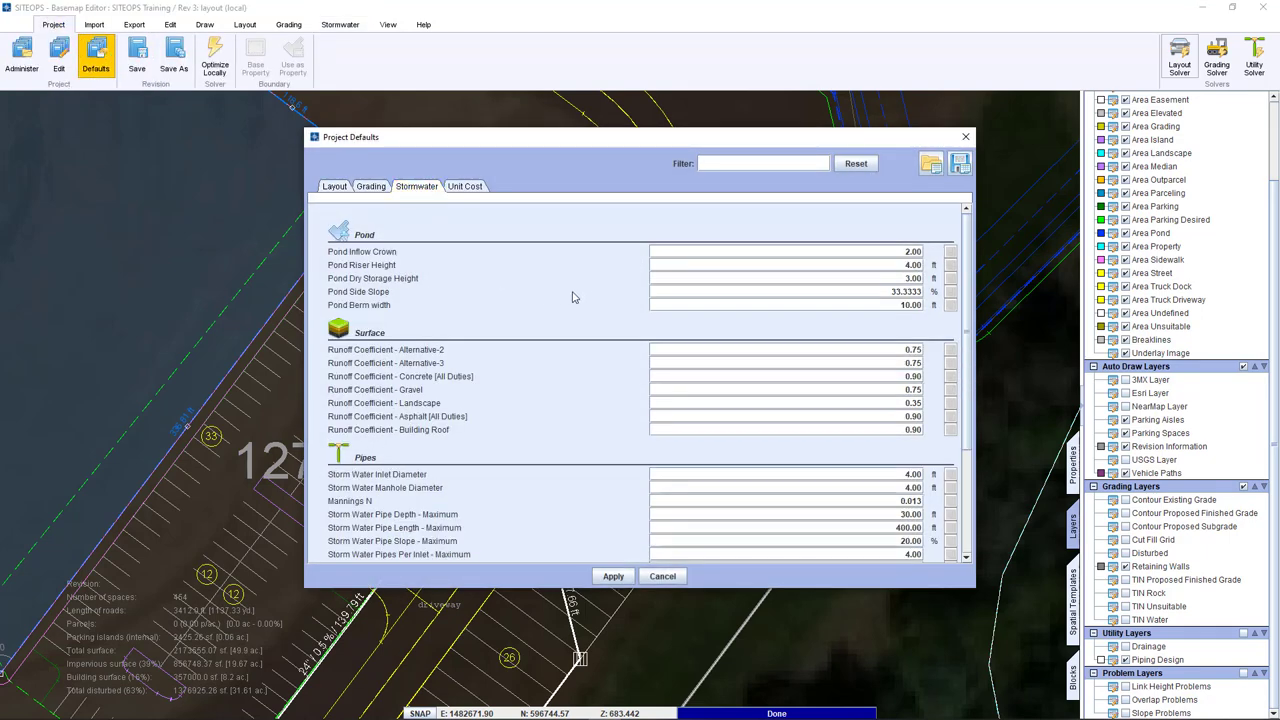
{"action": "scroll", "coordinate": [575, 294], "scroll_direction": "down", "scroll_amount": 1}
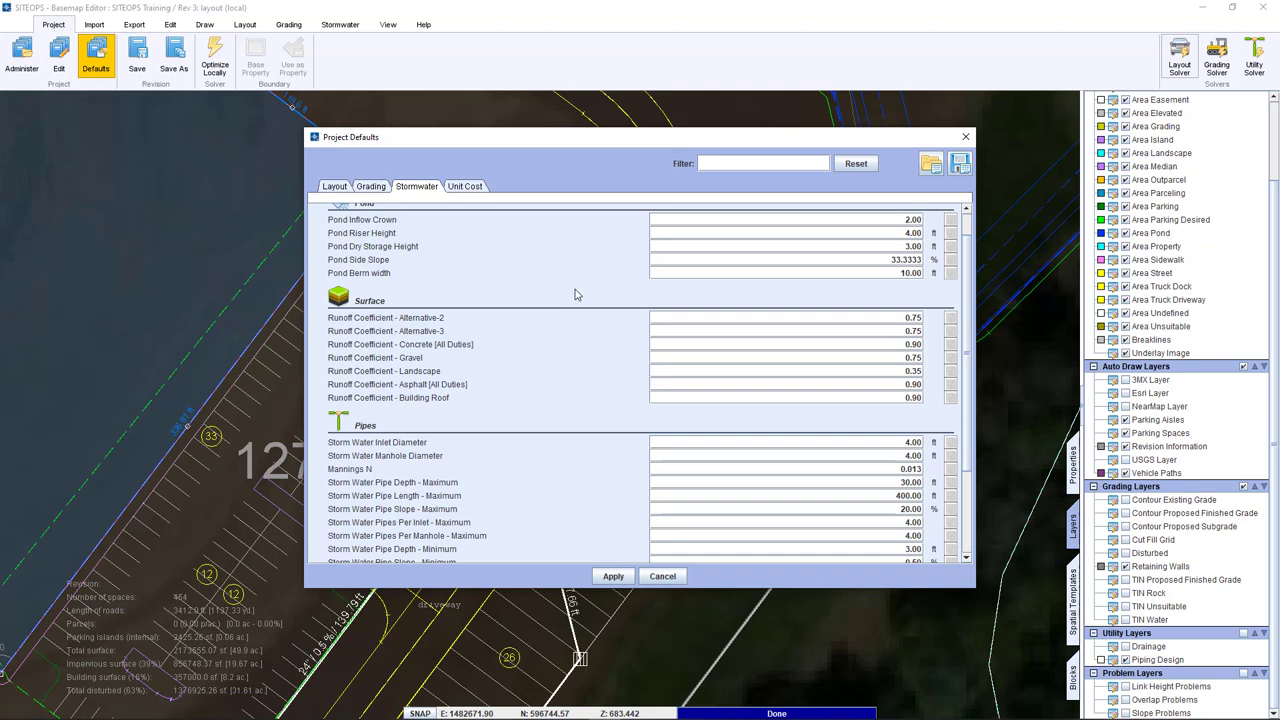
{"action": "scroll", "coordinate": [573, 294], "scroll_direction": "down", "scroll_amount": 3}
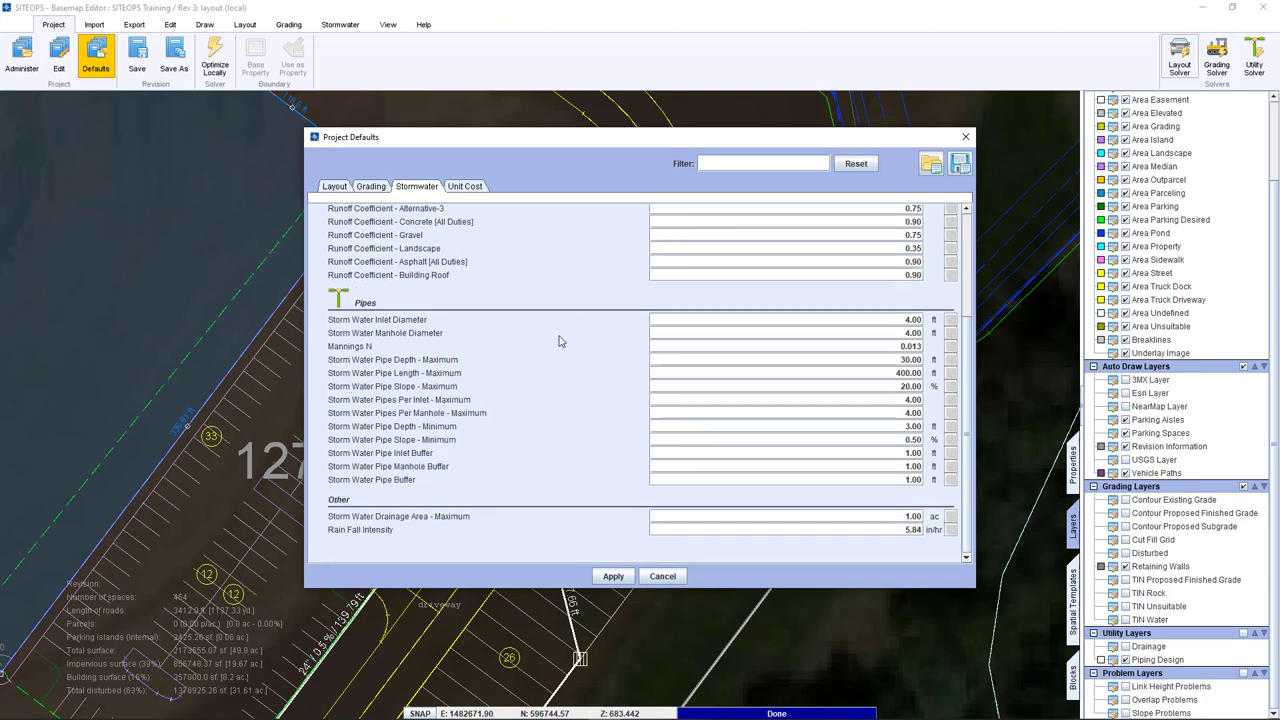
{"action": "scroll", "coordinate": [560, 341], "scroll_direction": "up", "scroll_amount": 1}
{"action": "scroll", "coordinate": [560, 341], "scroll_direction": "up", "scroll_amount": 3}
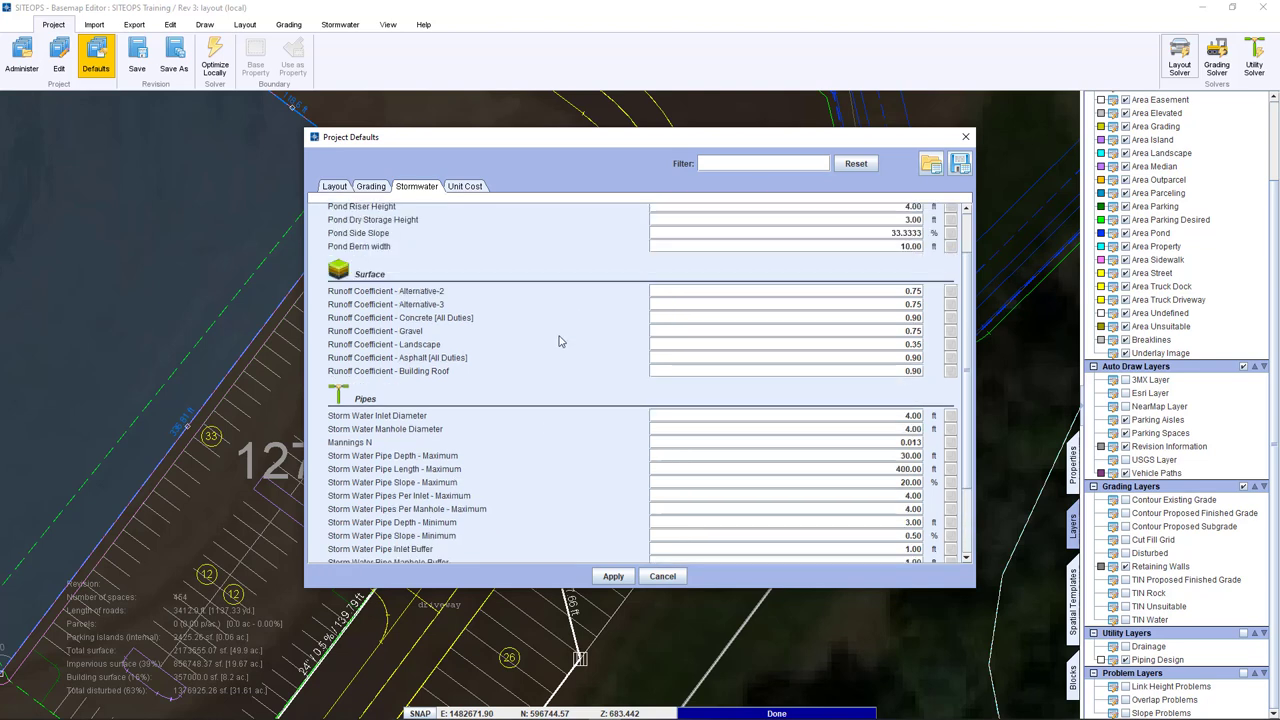
{"action": "left_click", "coordinate": [966, 138]}
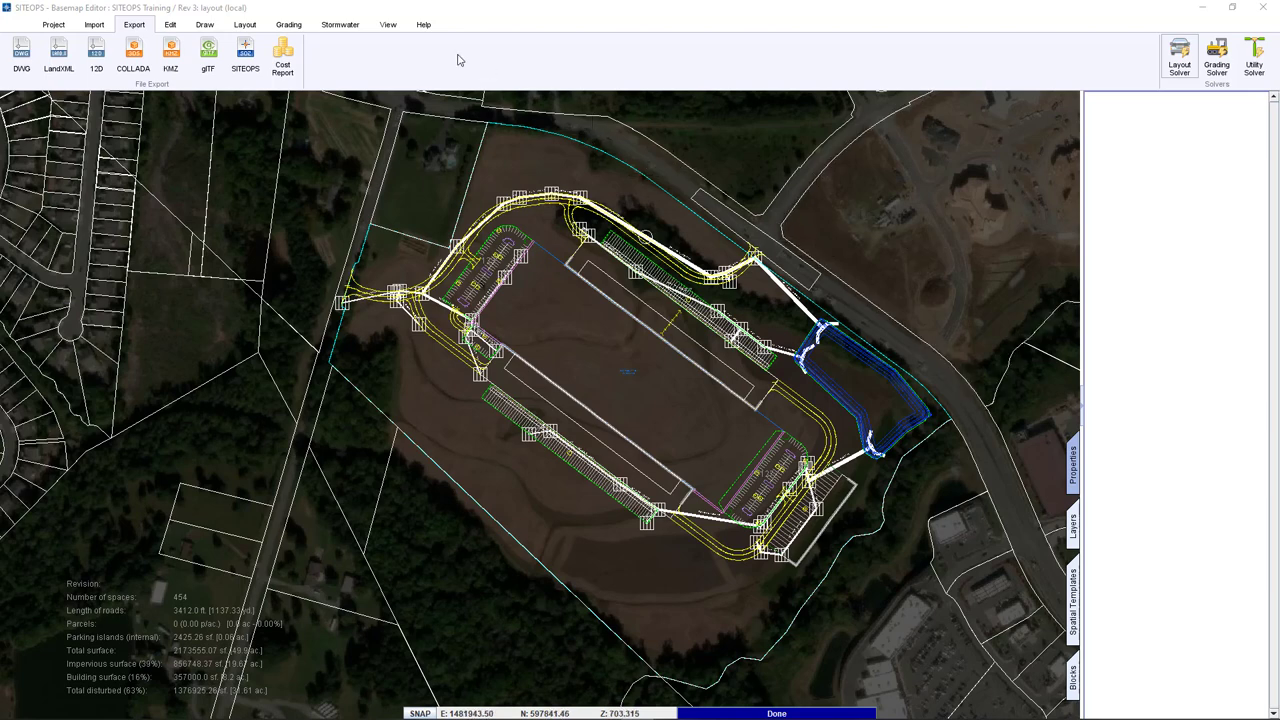
Review the site cost report from site preparation through paving to storm water drainage and the total estimate, and close it.
{"action": "left_click", "coordinate": [390, 26]}
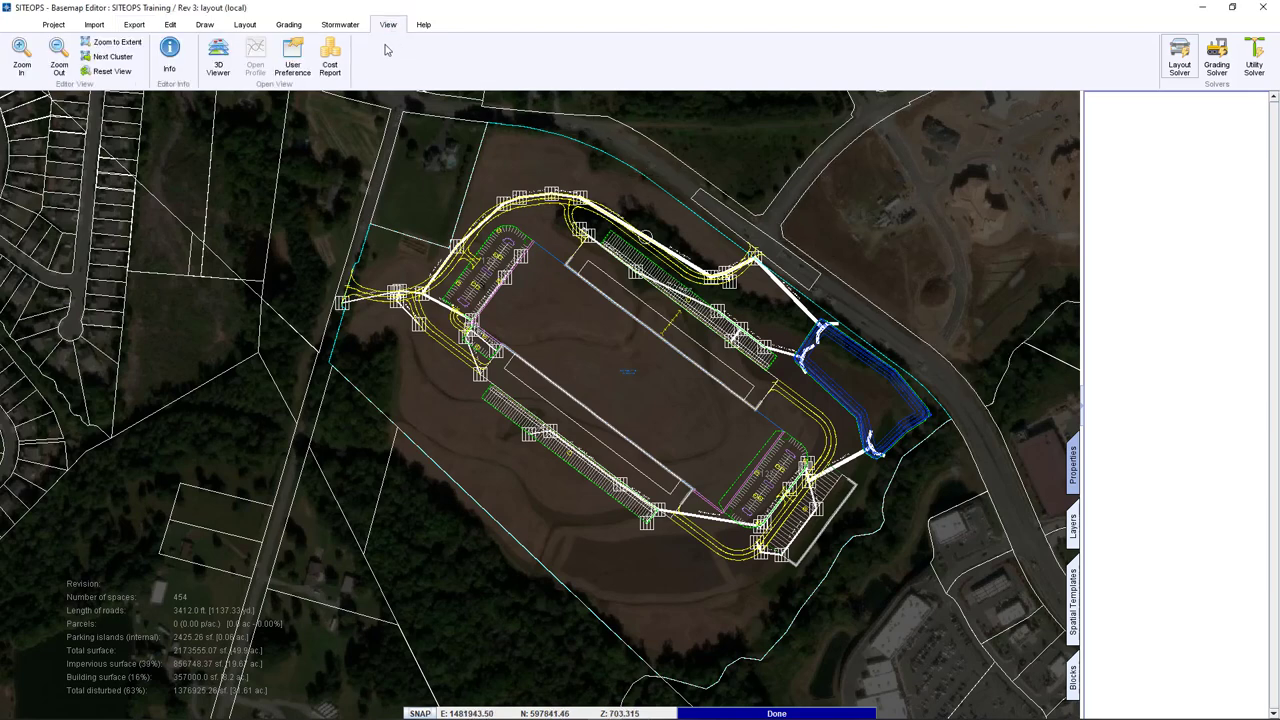
{"action": "left_click", "coordinate": [330, 56]}
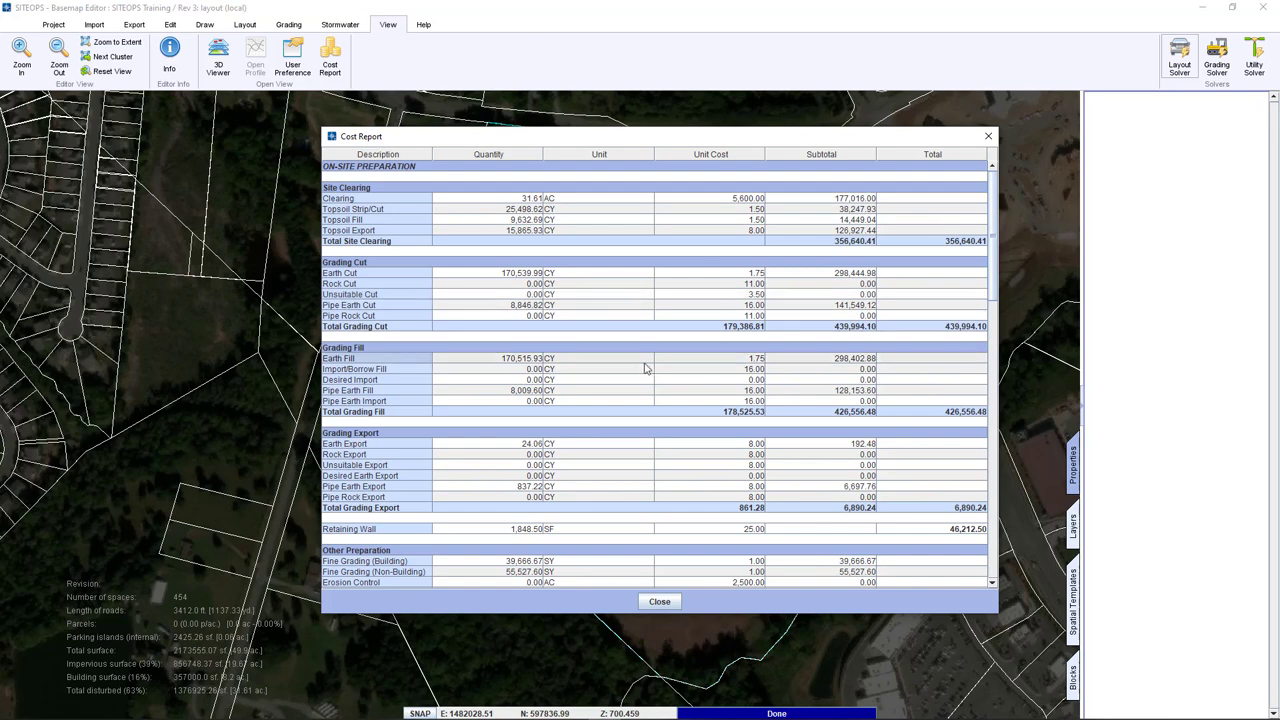
{"action": "scroll", "coordinate": [652, 366], "scroll_direction": "down", "scroll_amount": 1}
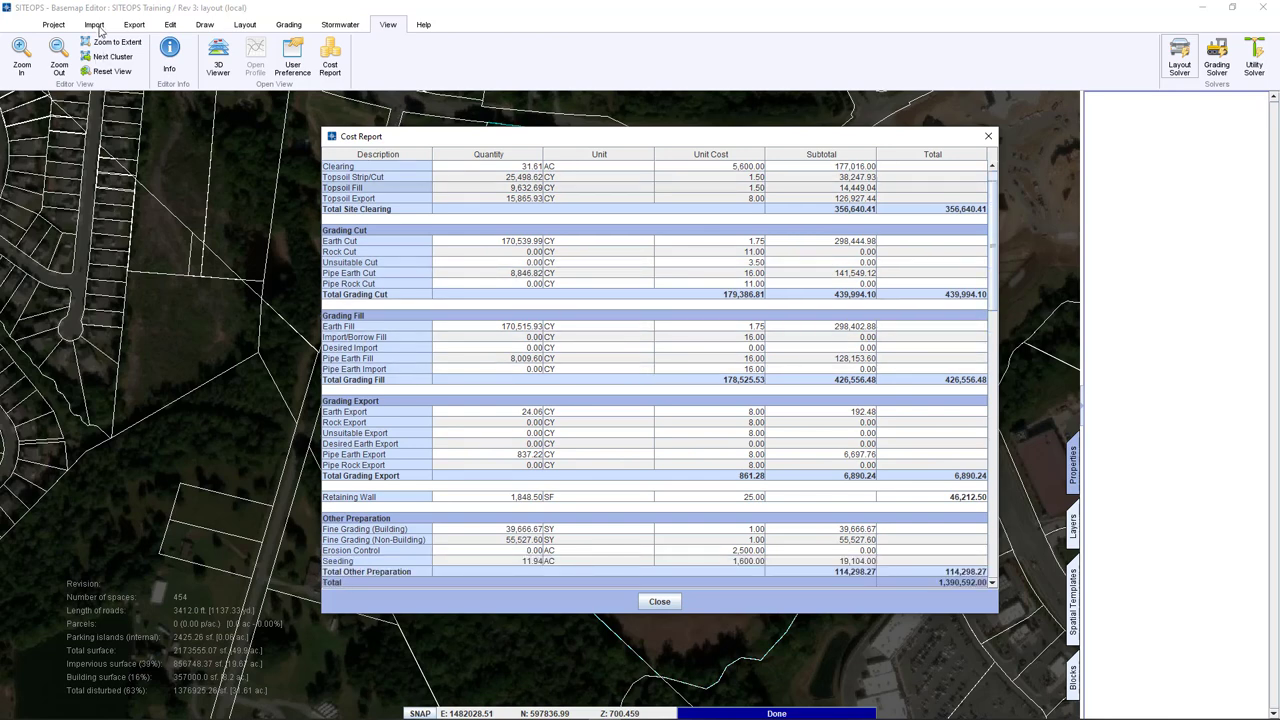
{"action": "scroll", "coordinate": [612, 290], "scroll_direction": "down", "scroll_amount": 10}
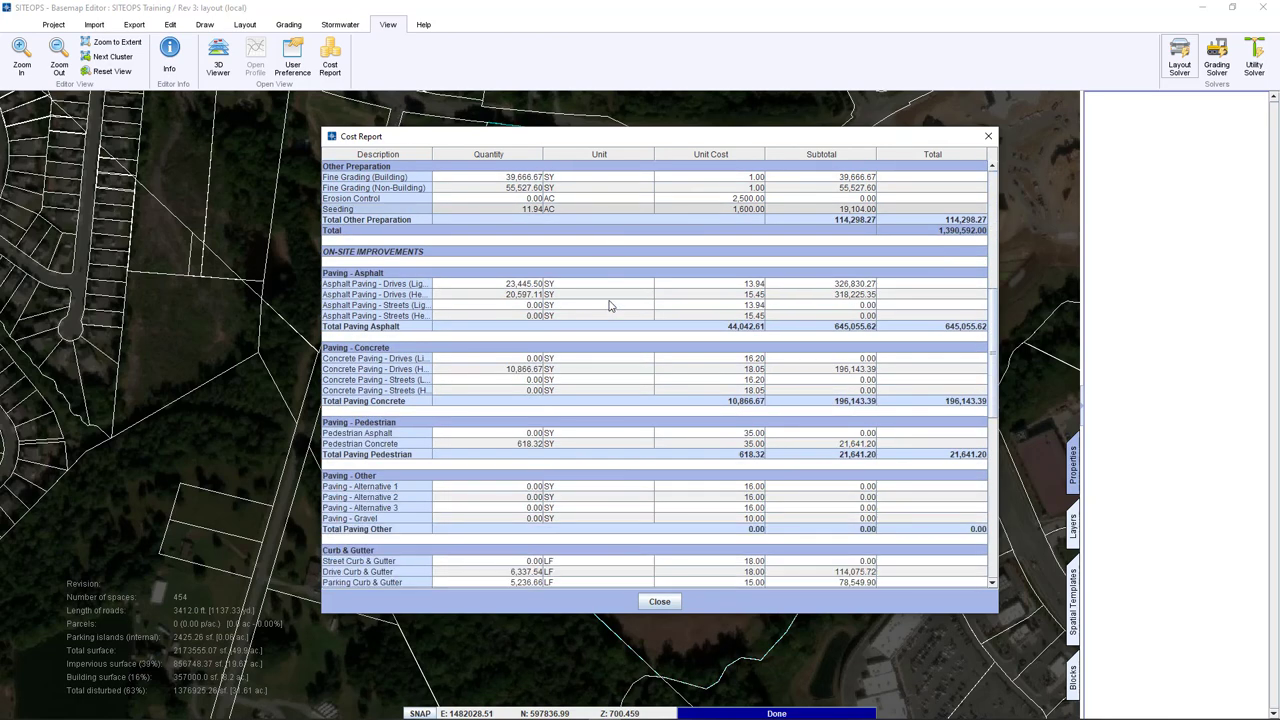
{"action": "scroll", "coordinate": [610, 306], "scroll_direction": "down", "scroll_amount": 1}
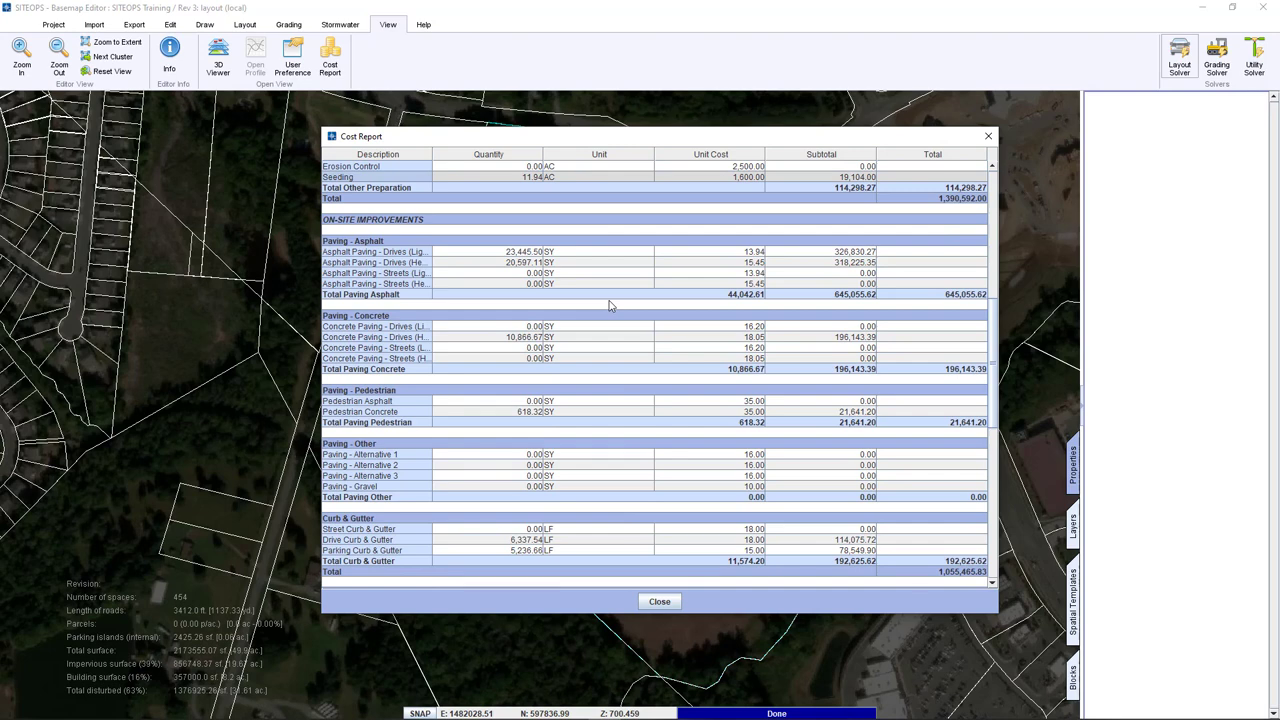
{"action": "scroll", "coordinate": [610, 306], "scroll_direction": "down", "scroll_amount": 12}
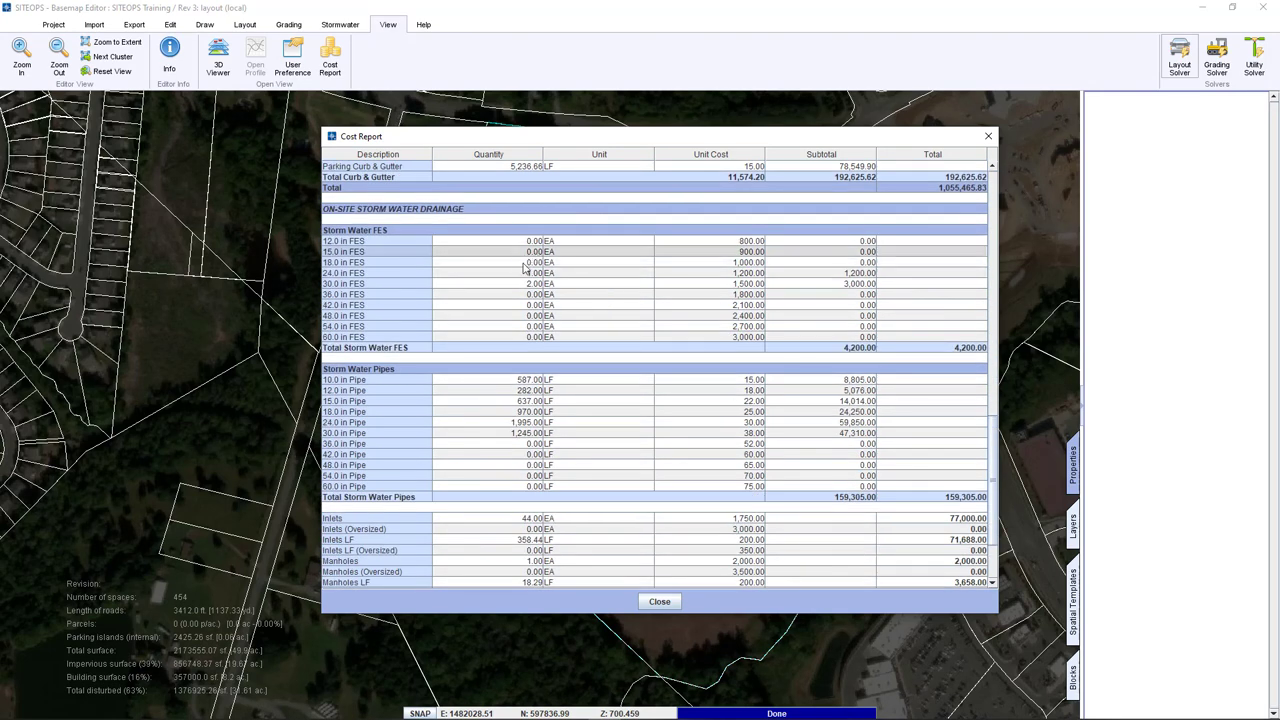
{"action": "scroll", "coordinate": [520, 327], "scroll_direction": "down", "scroll_amount": 3}
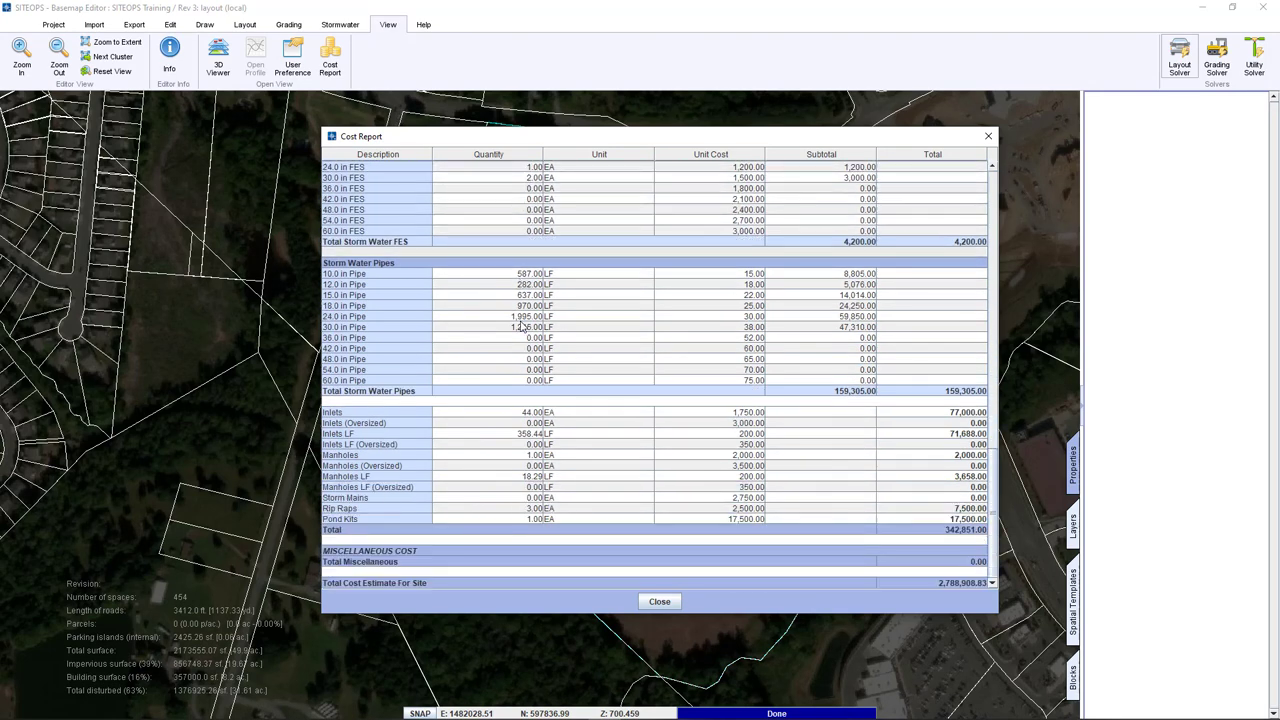
{"action": "left_click", "coordinate": [659, 602]}
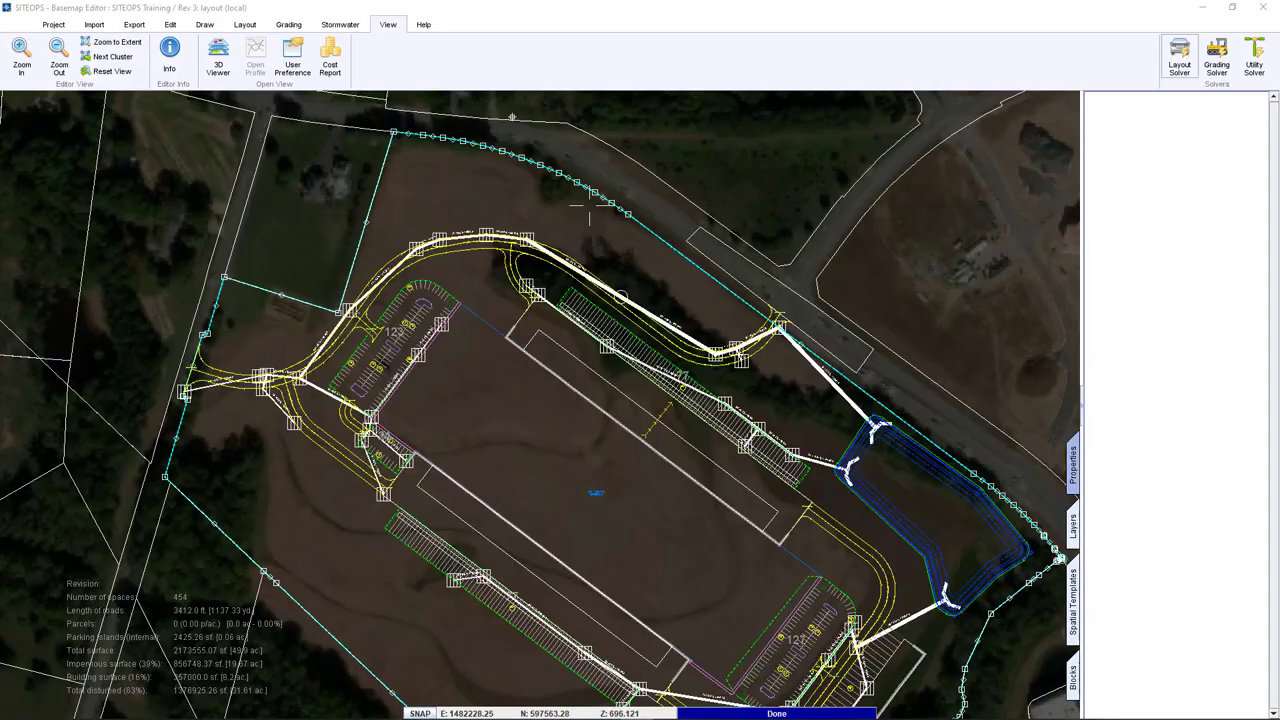
Export existing and proposed finished grade contours, plan features, parcels and pipes to a DWG named SITEOPS Training on the Desktop.
{"action": "left_click", "coordinate": [137, 25]}
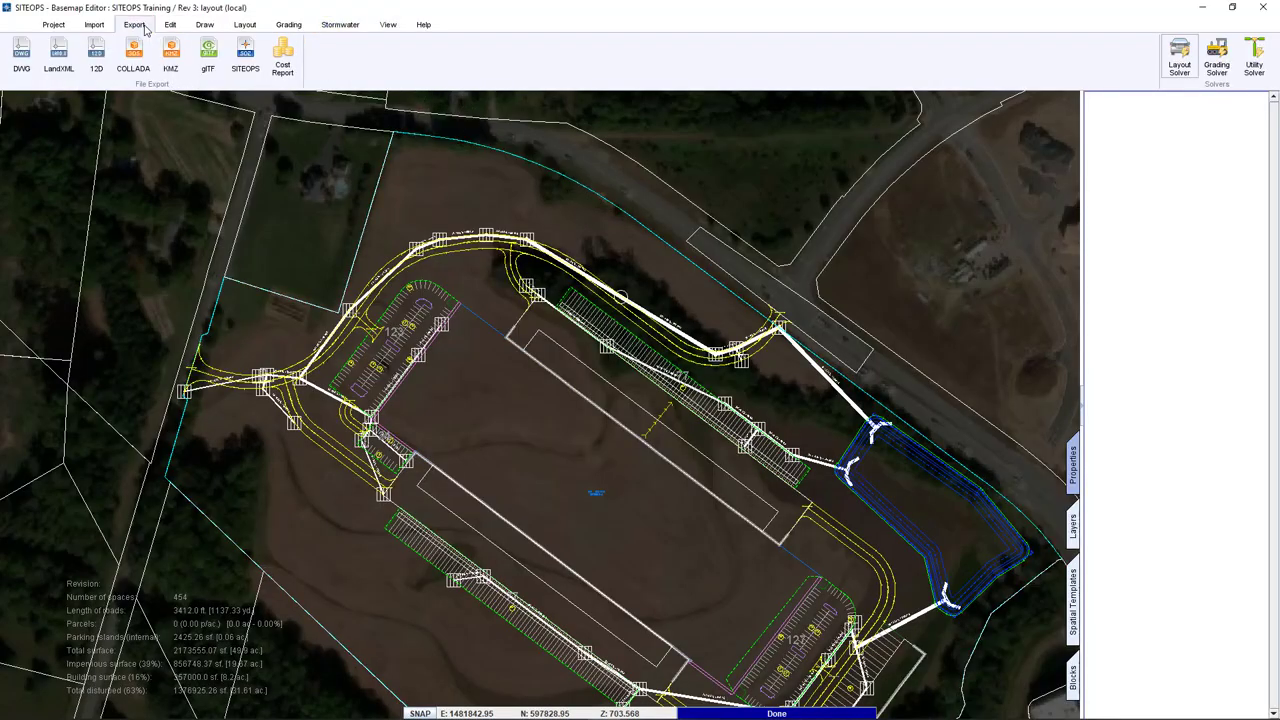
{"action": "left_click", "coordinate": [21, 55]}
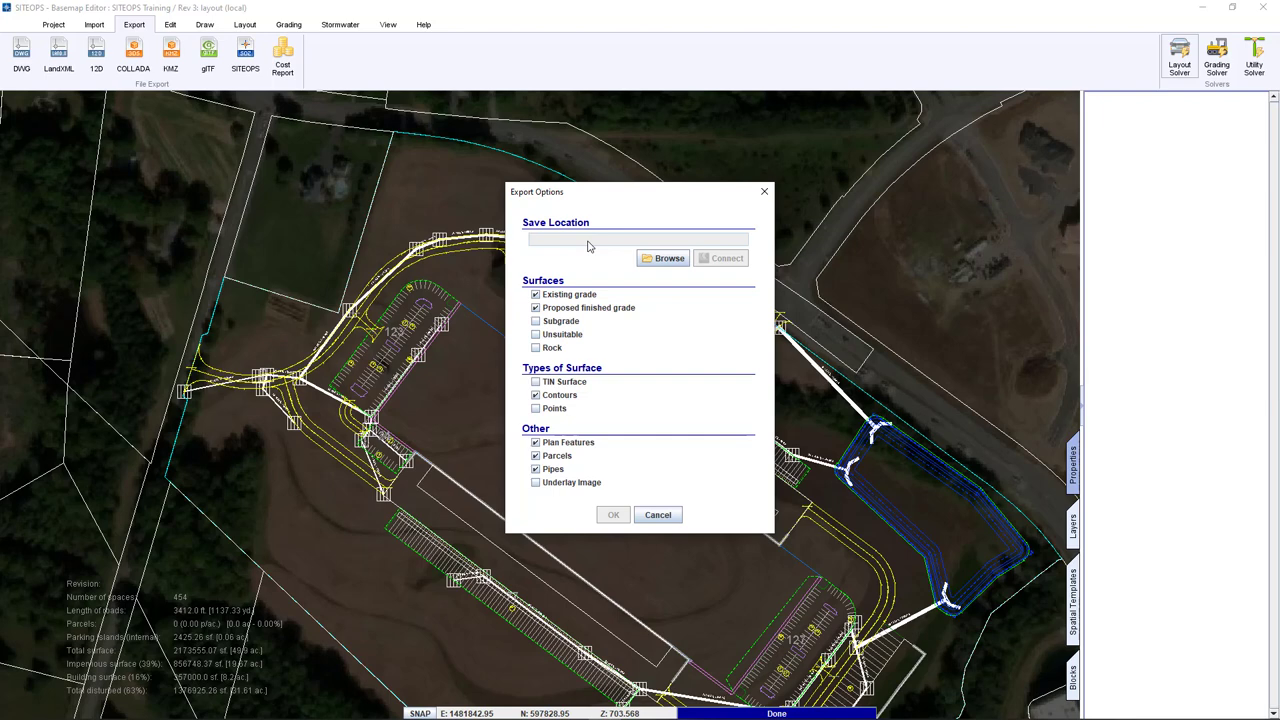
{"action": "left_click", "coordinate": [655, 262]}
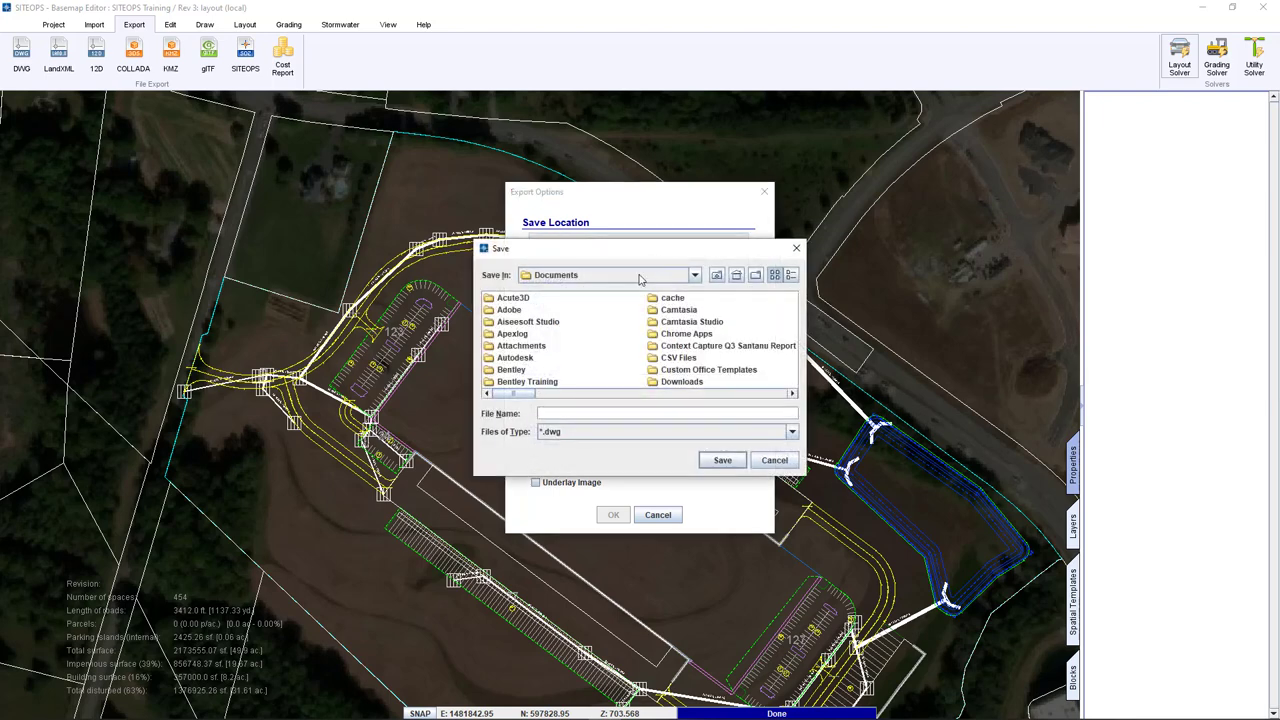
{"action": "left_click", "coordinate": [640, 280]}
{"action": "left_click", "coordinate": [675, 281]}
{"action": "left_click", "coordinate": [680, 277]}
{"action": "scroll", "coordinate": [658, 323], "scroll_direction": "up", "scroll_amount": 5}
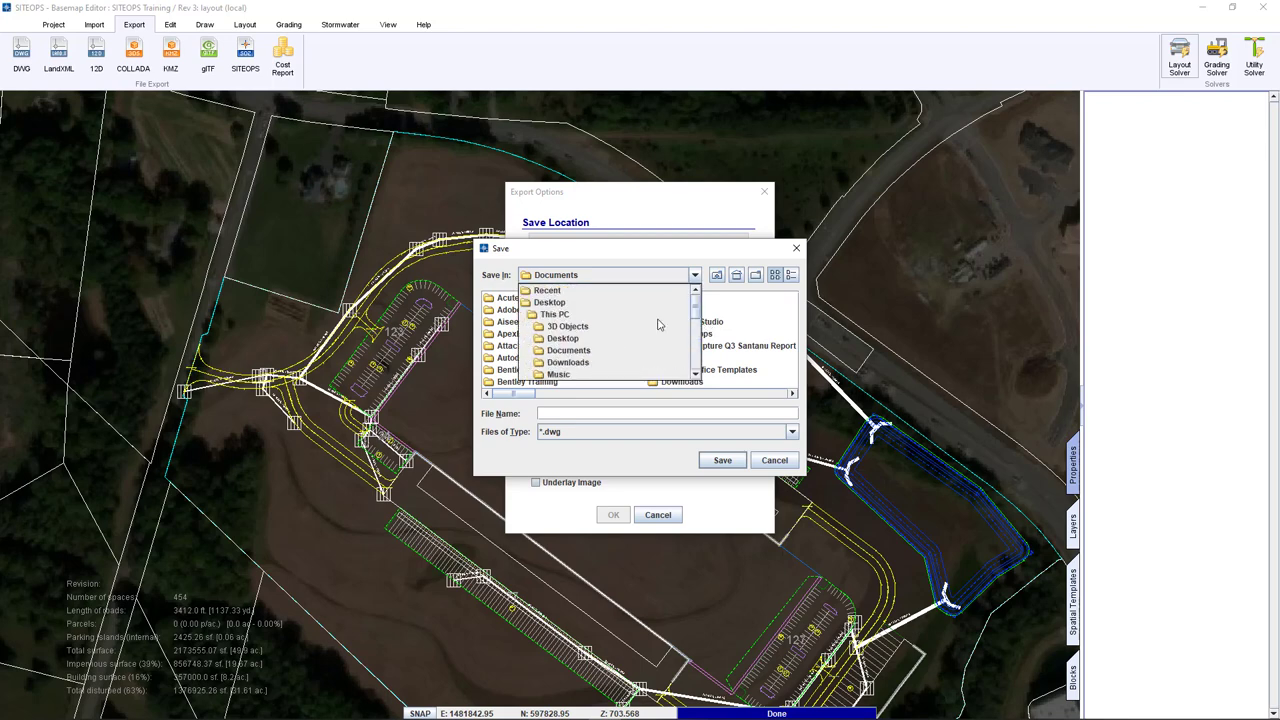
{"action": "left_click", "coordinate": [605, 340]}
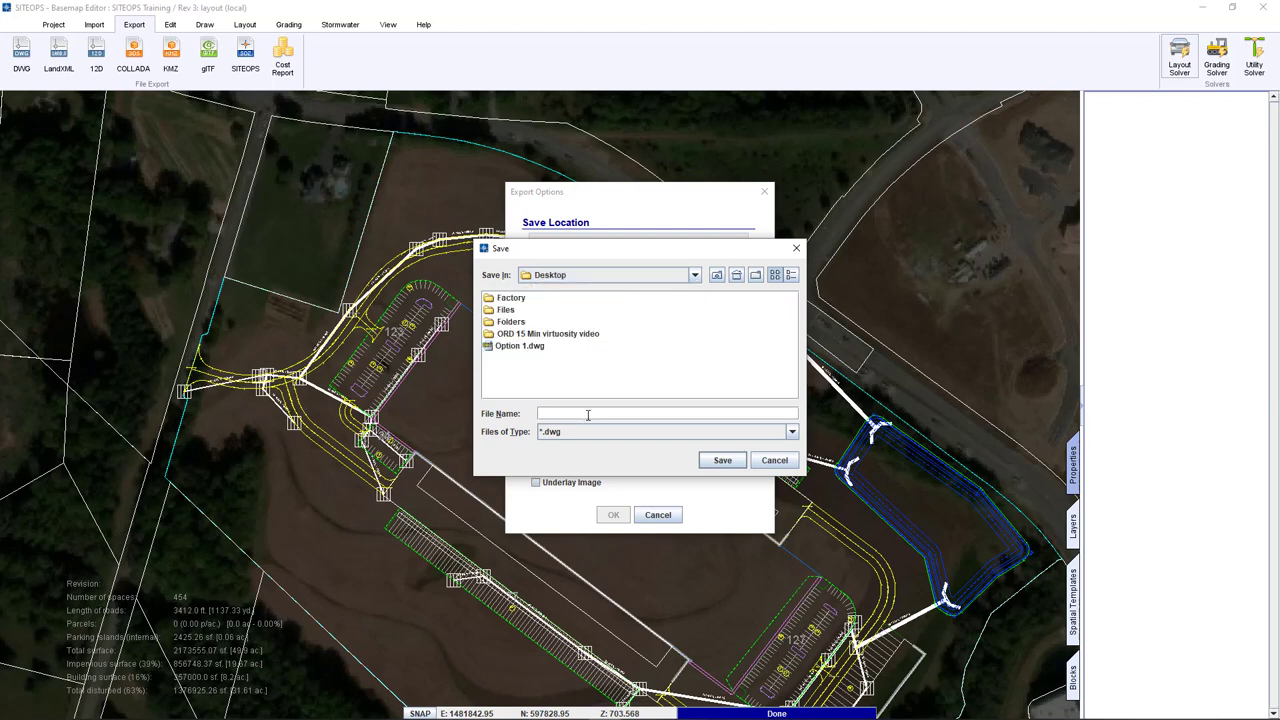
{"action": "left_click", "coordinate": [587, 414]}
{"action": "type", "text": "SITEOPS Training"}
{"action": "left_click", "coordinate": [729, 460]}
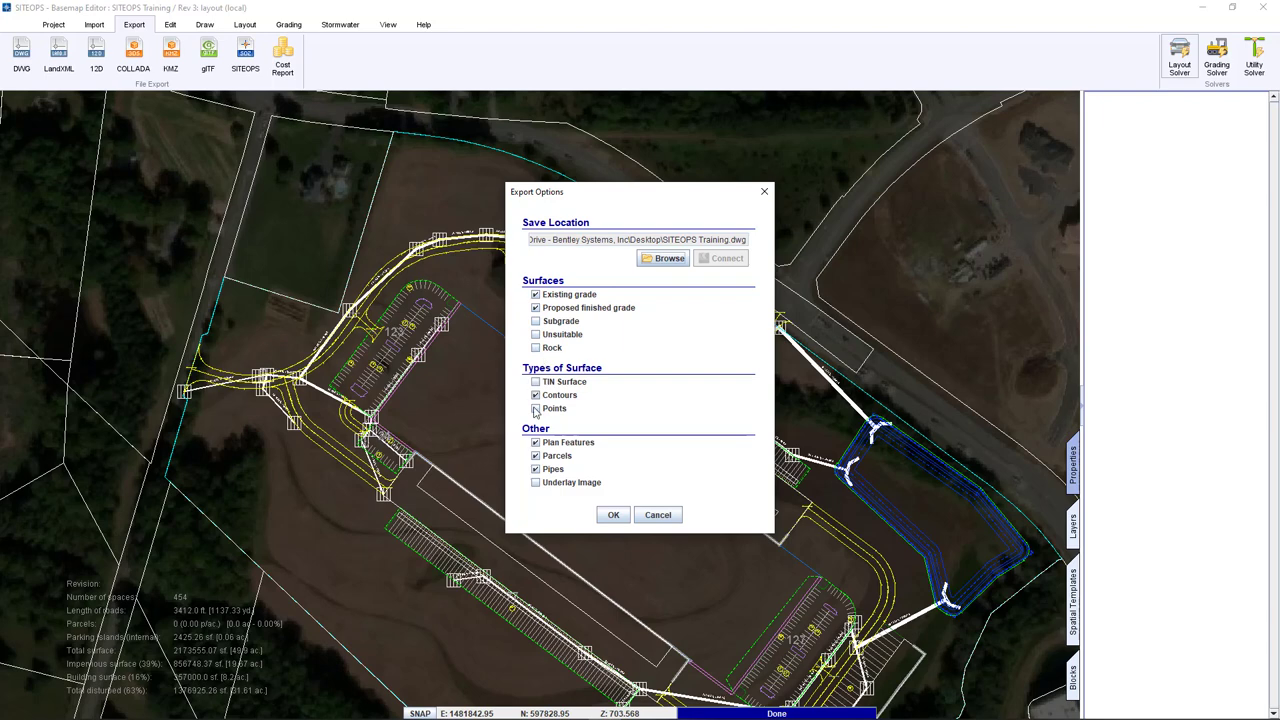
{"action": "left_click", "coordinate": [613, 515]}
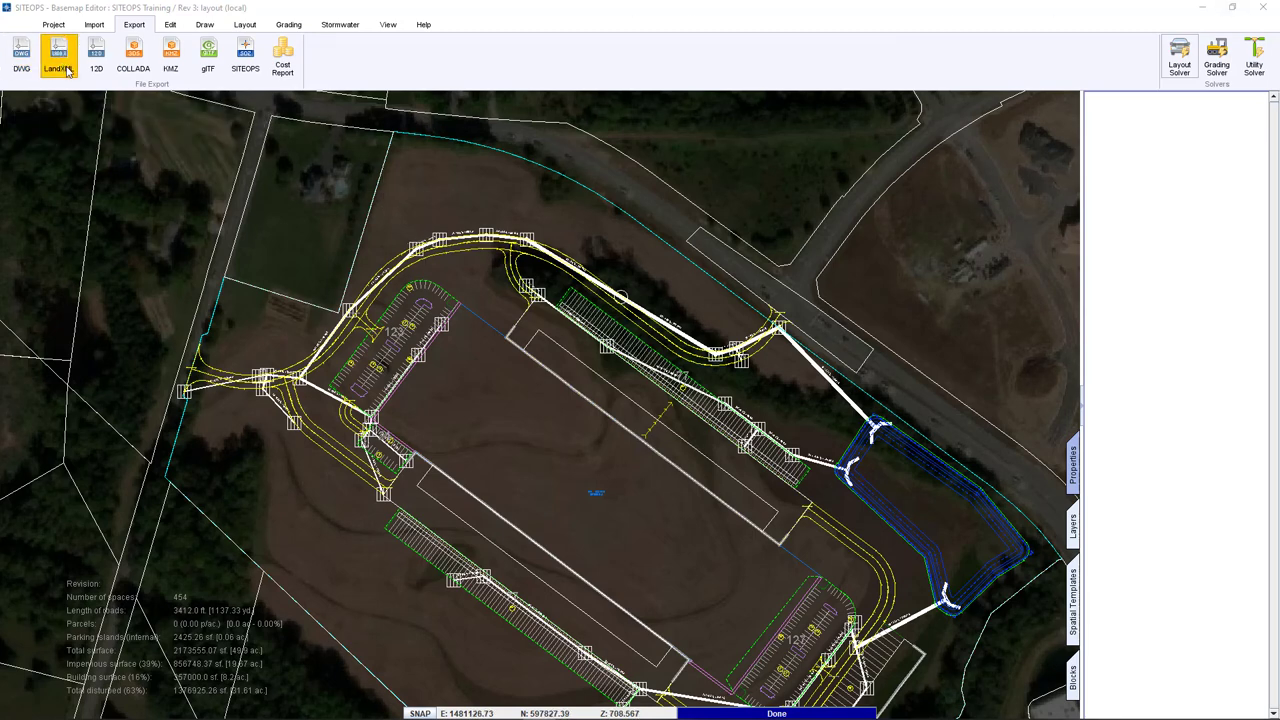
Export a COLLADA model to the Desktop, allowing overwrites, with separate layers, underlay texture, proposed finished grade, parking, parcel and drive lines, and buildings.
{"action": "left_click", "coordinate": [130, 62]}
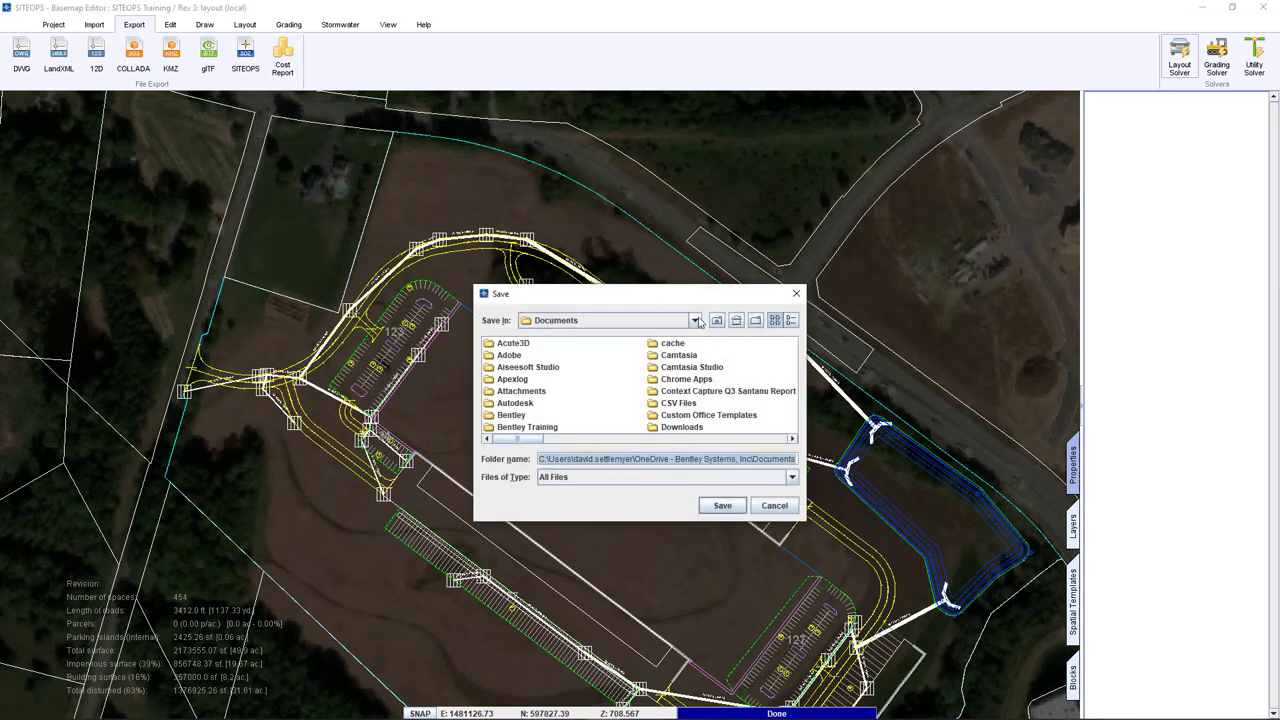
{"action": "left_click", "coordinate": [694, 320]}
{"action": "scroll", "coordinate": [665, 340], "scroll_direction": "up", "scroll_amount": 2}
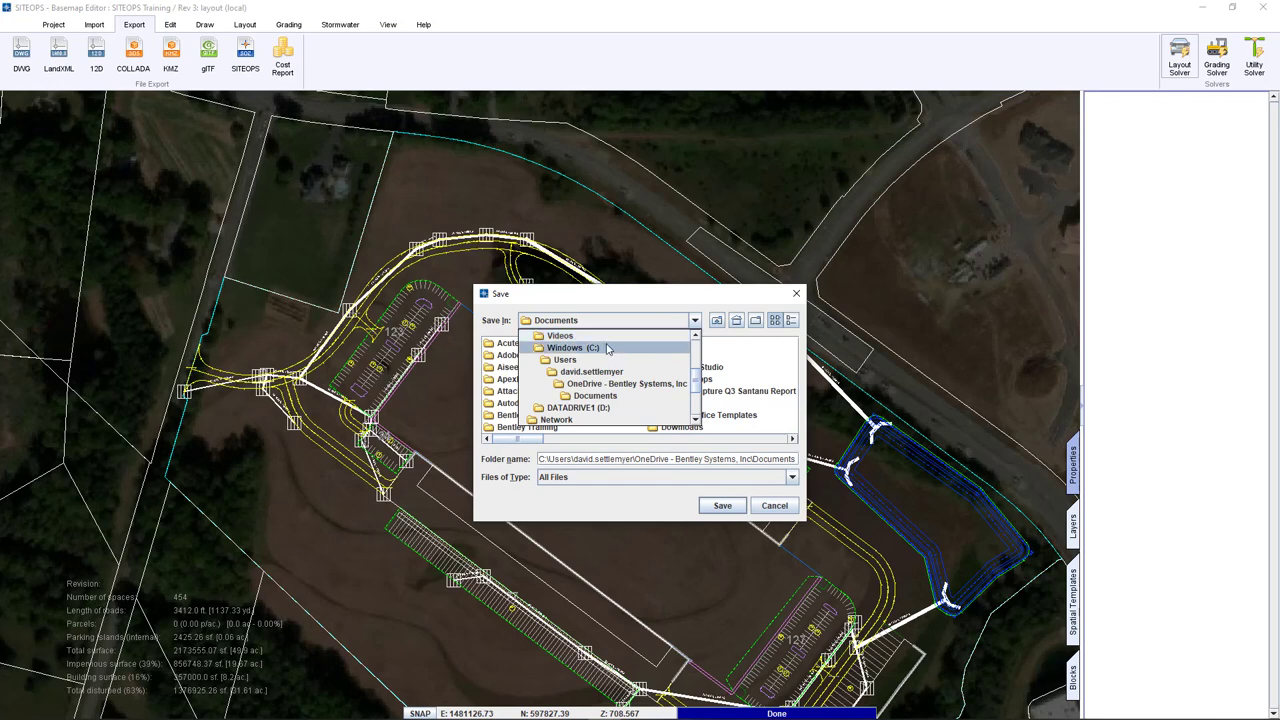
{"action": "scroll", "coordinate": [630, 345], "scroll_direction": "up", "scroll_amount": 2}
{"action": "left_click", "coordinate": [610, 347]}
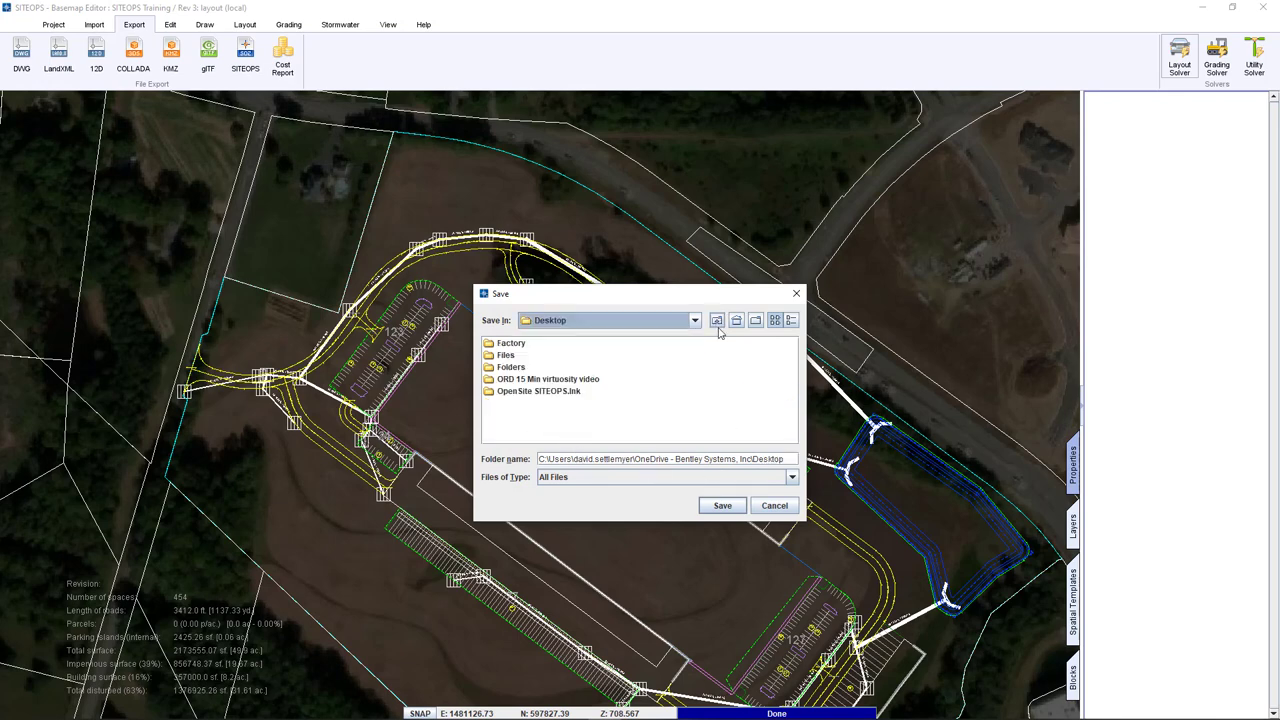
{"action": "left_click", "coordinate": [729, 507]}
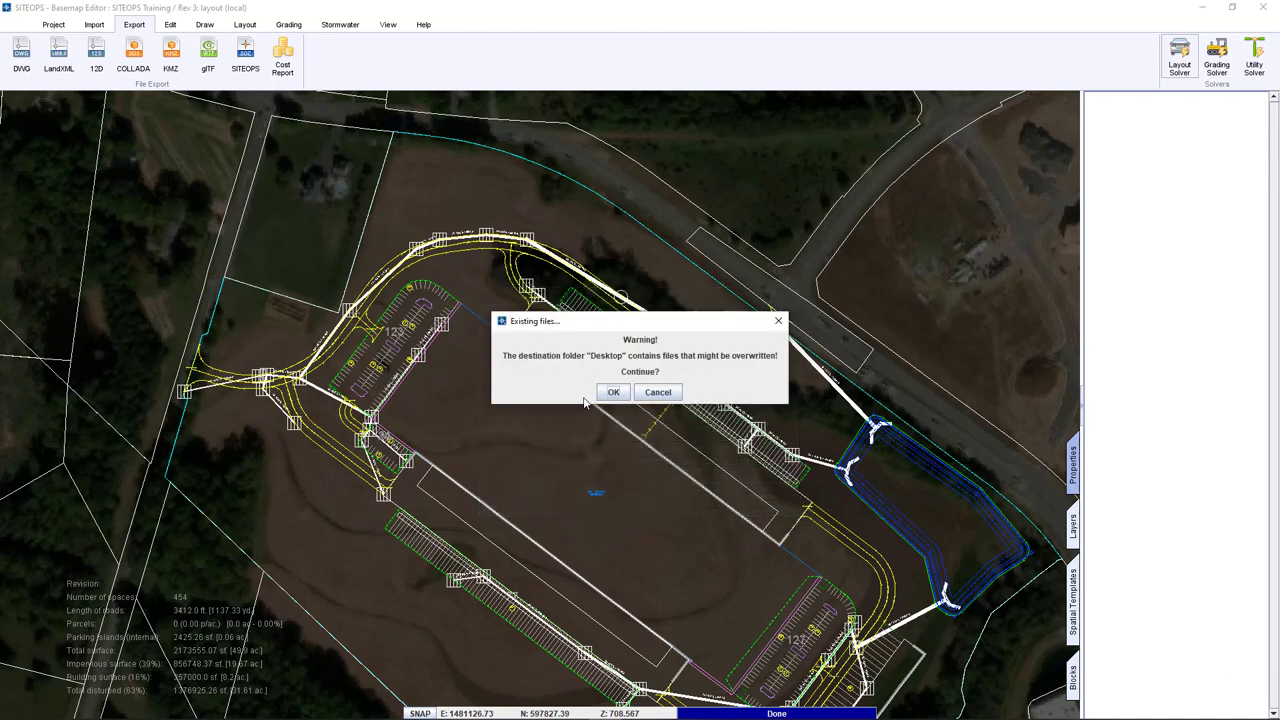
{"action": "left_click", "coordinate": [613, 392]}
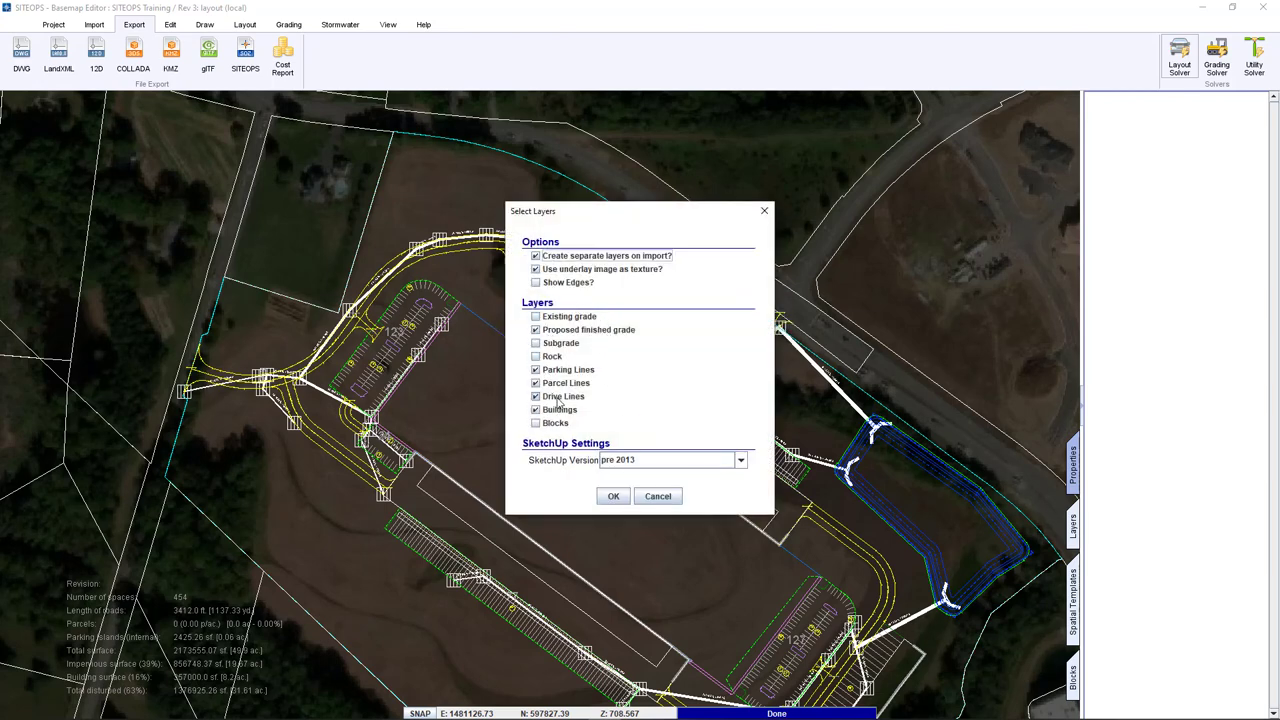
{"action": "left_click", "coordinate": [613, 497]}
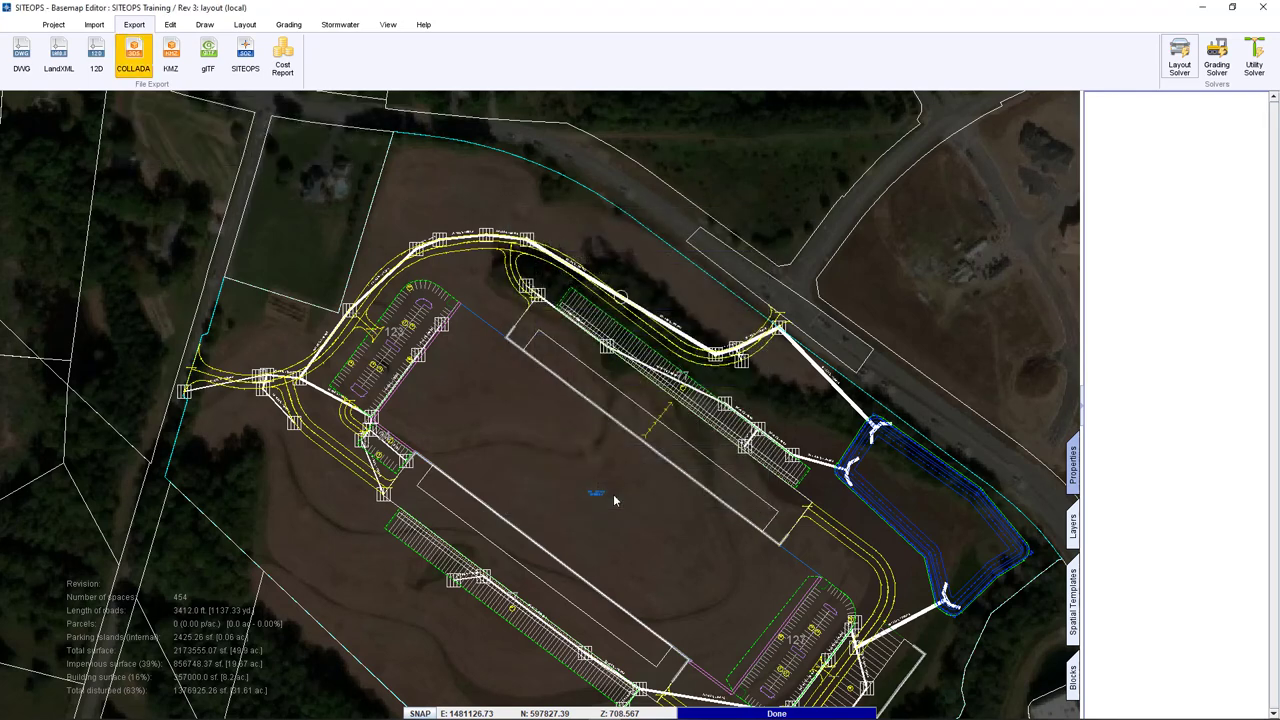
Export a KMZ named SITEOPS Training to the Desktop with underlay texture, proposed finished grade, parking, parcel and drive lines, and buildings.
{"action": "left_click", "coordinate": [183, 60]}
{"action": "left_click", "coordinate": [696, 319]}
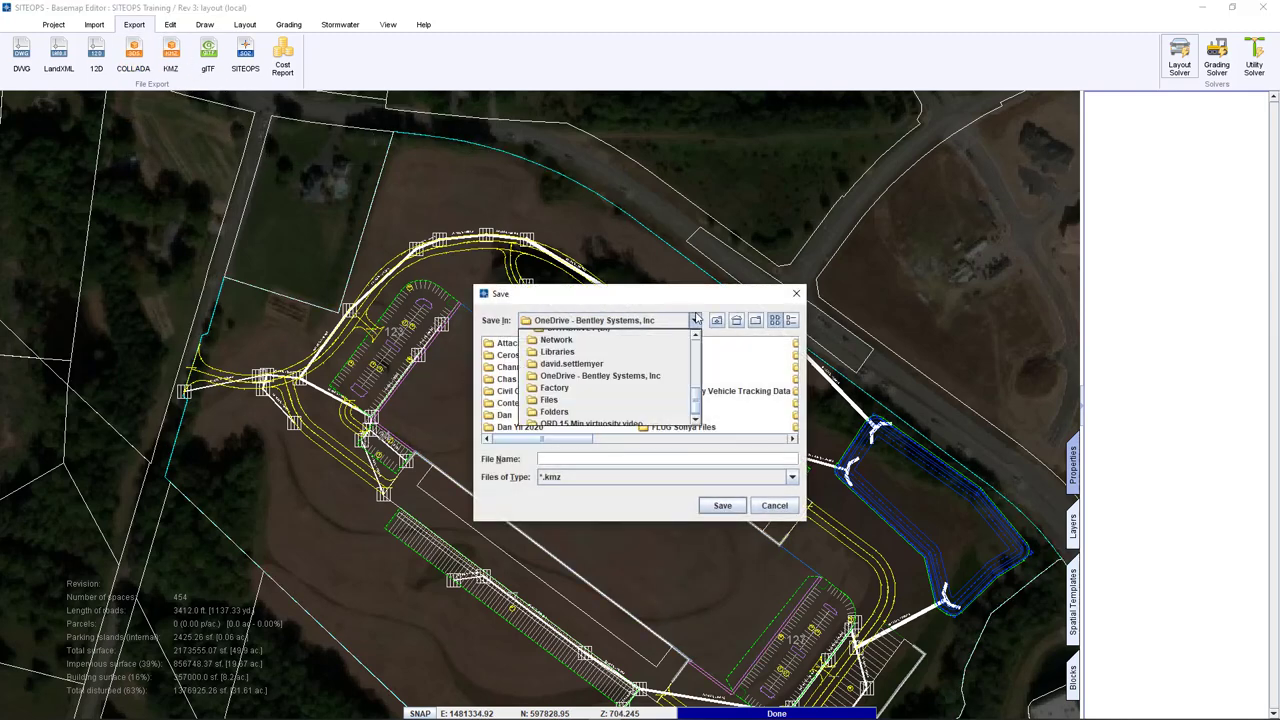
{"action": "scroll", "coordinate": [600, 375], "scroll_direction": "up", "scroll_amount": 5}
{"action": "left_click", "coordinate": [600, 343]}
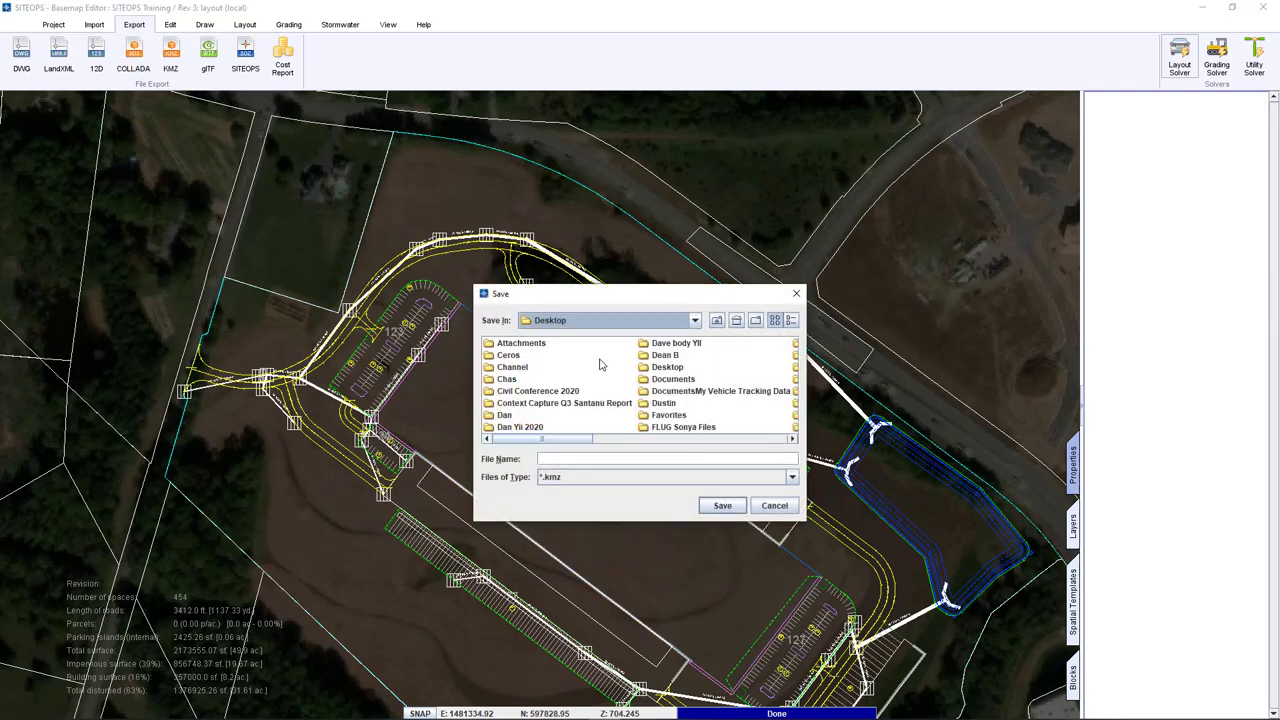
{"action": "left_click", "coordinate": [609, 458]}
{"action": "type", "text": "SITEOPS Training"}
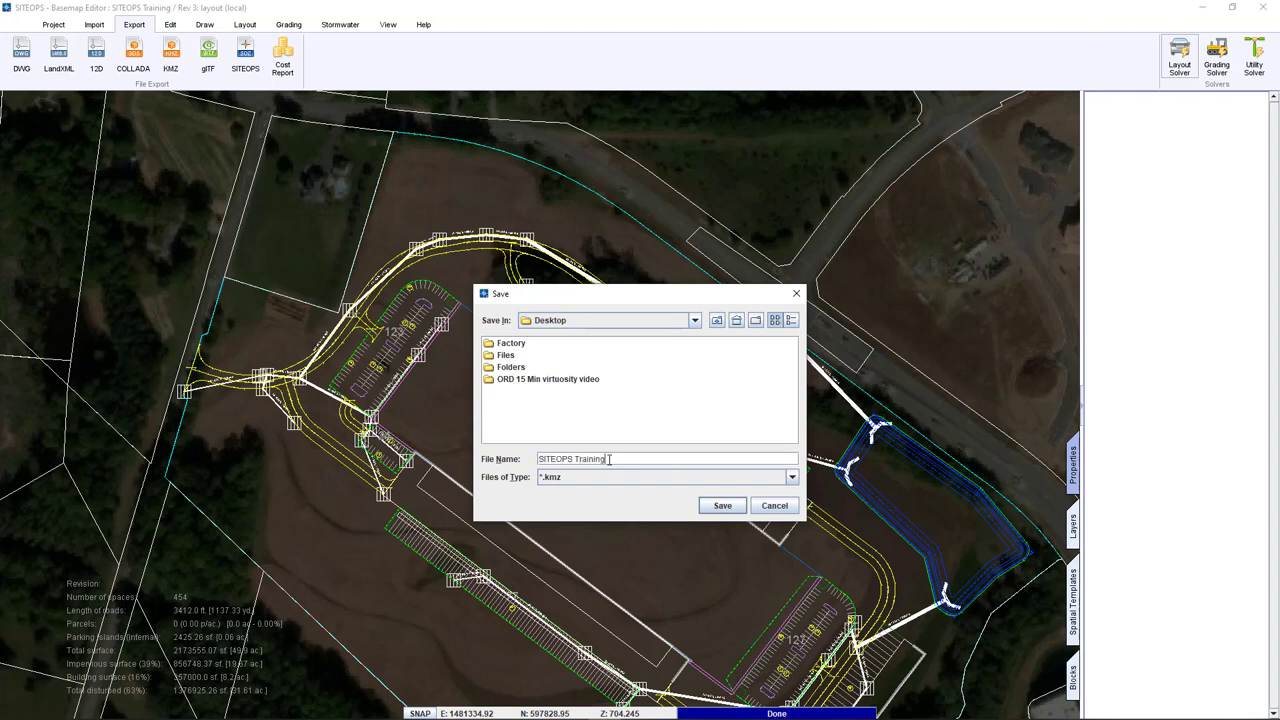
{"action": "left_click", "coordinate": [742, 507]}
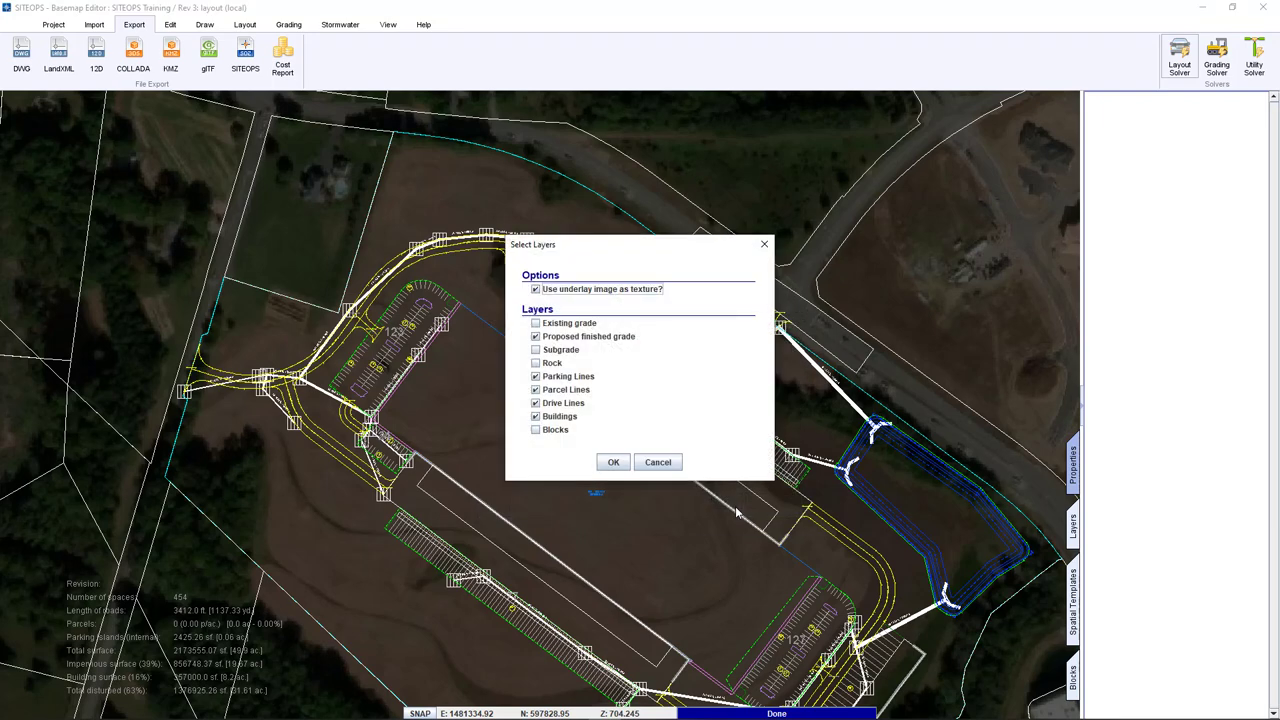
{"action": "left_click", "coordinate": [614, 462]}
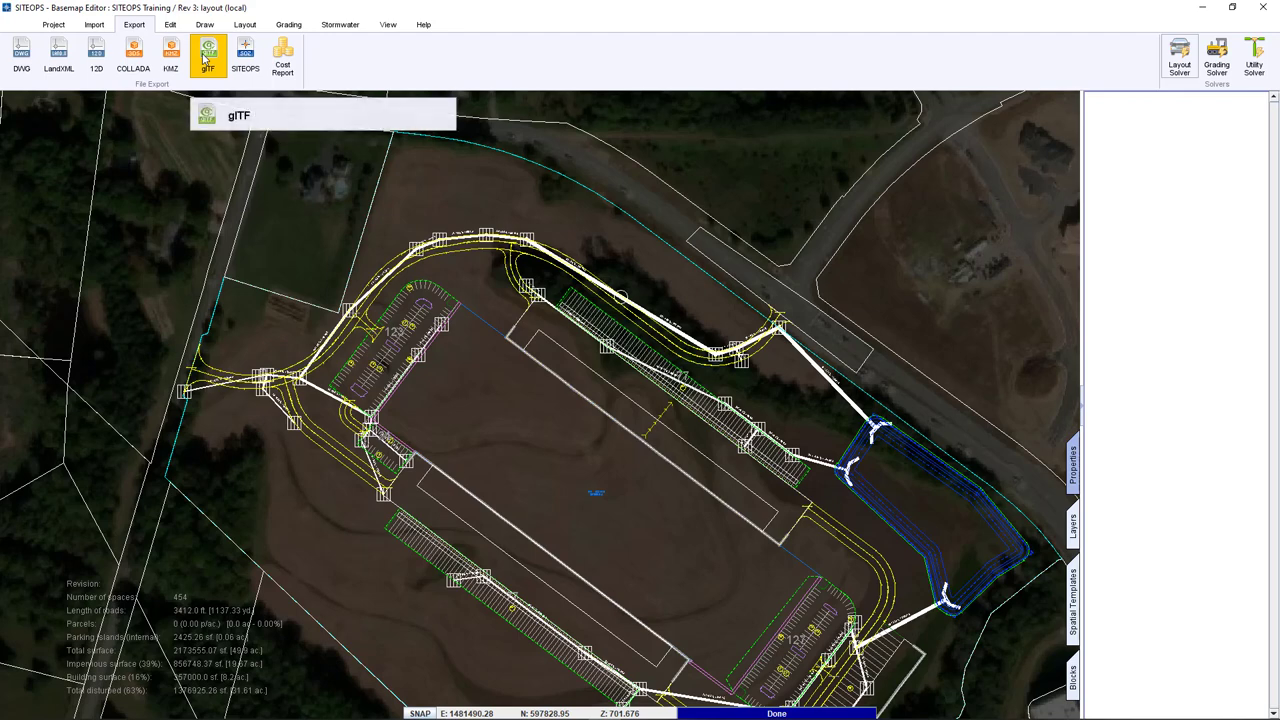
Export the project as a SITEOPS .soz file named SITEOPS Training to the Desktop.
{"action": "left_click", "coordinate": [254, 66]}
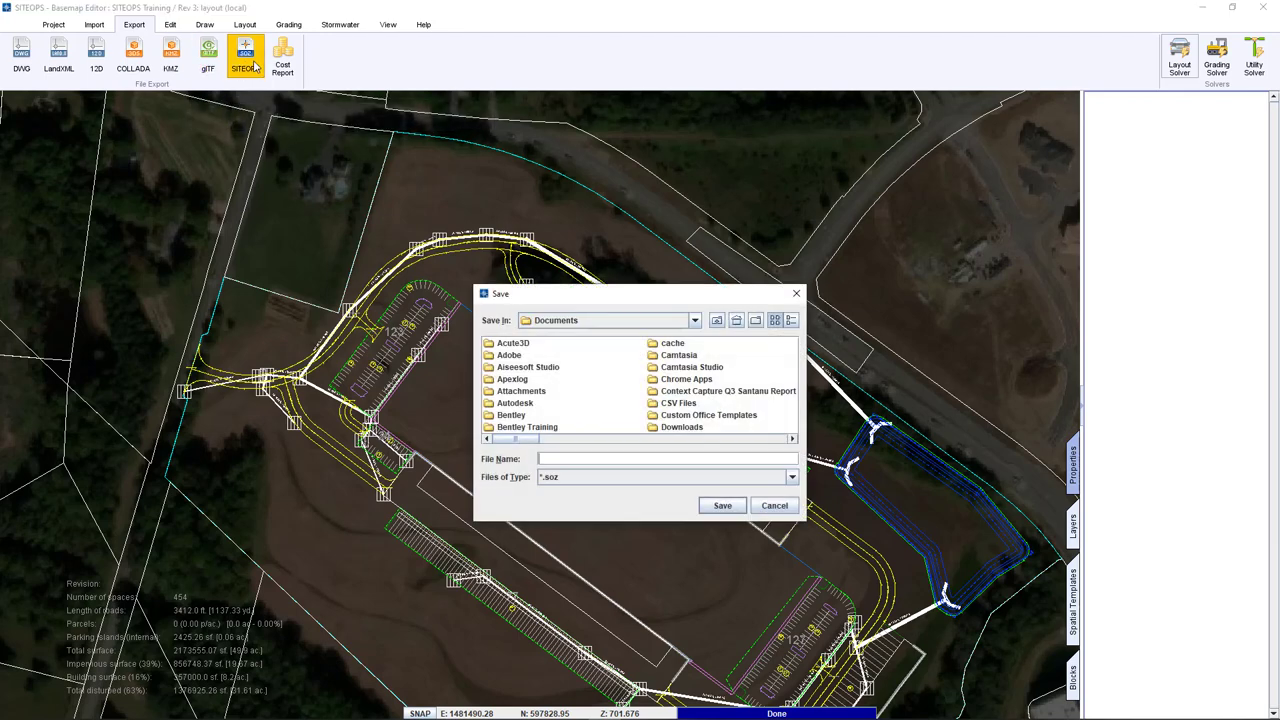
{"action": "left_click", "coordinate": [695, 322]}
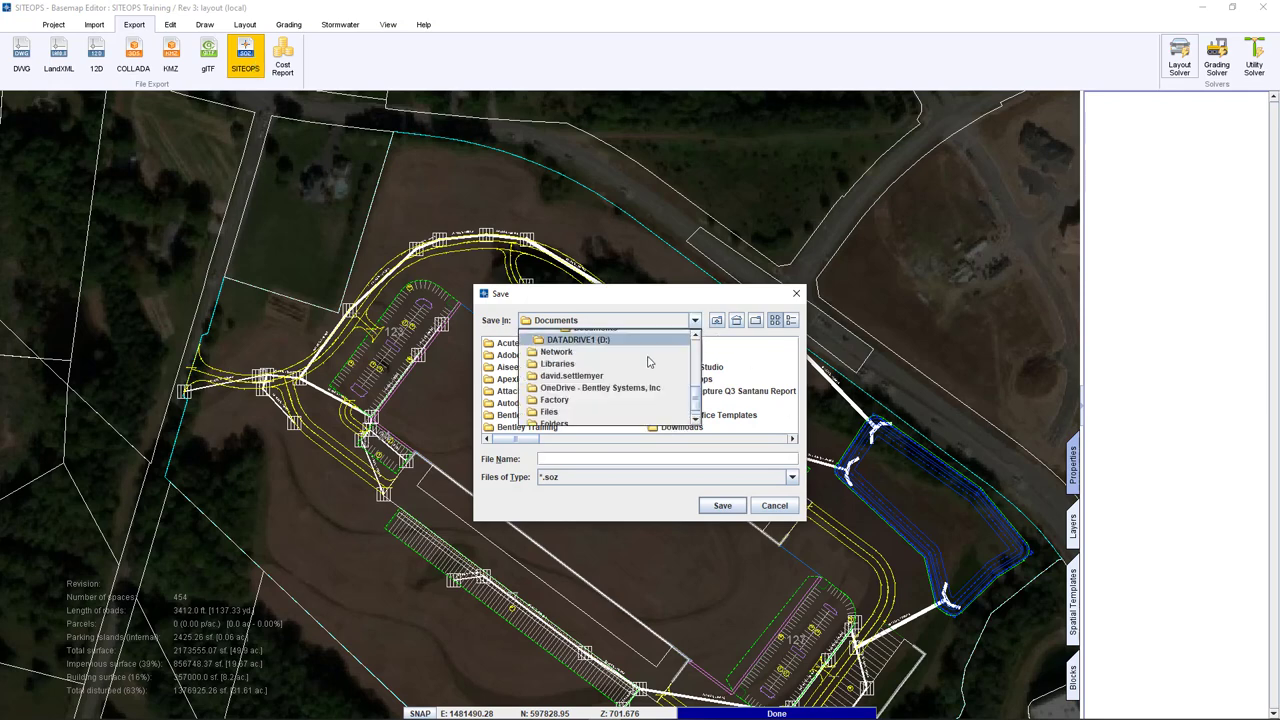
{"action": "left_click", "coordinate": [597, 386]}
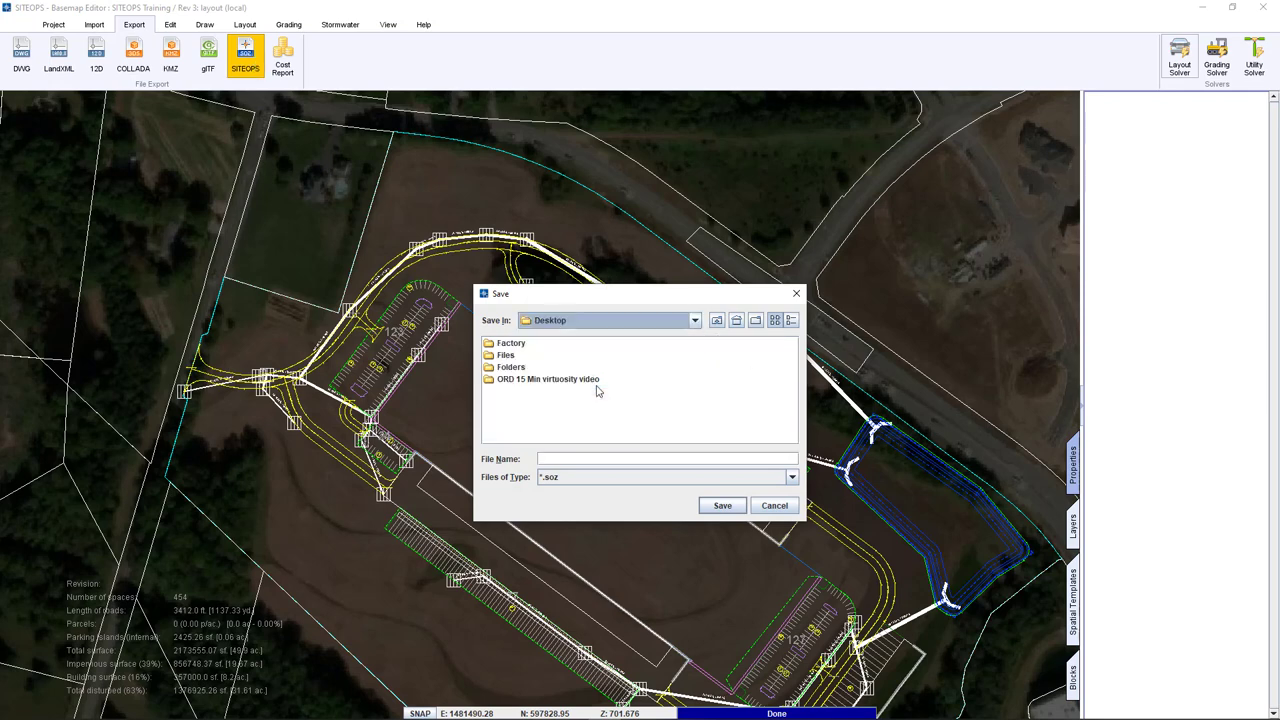
{"action": "left_click", "coordinate": [580, 458]}
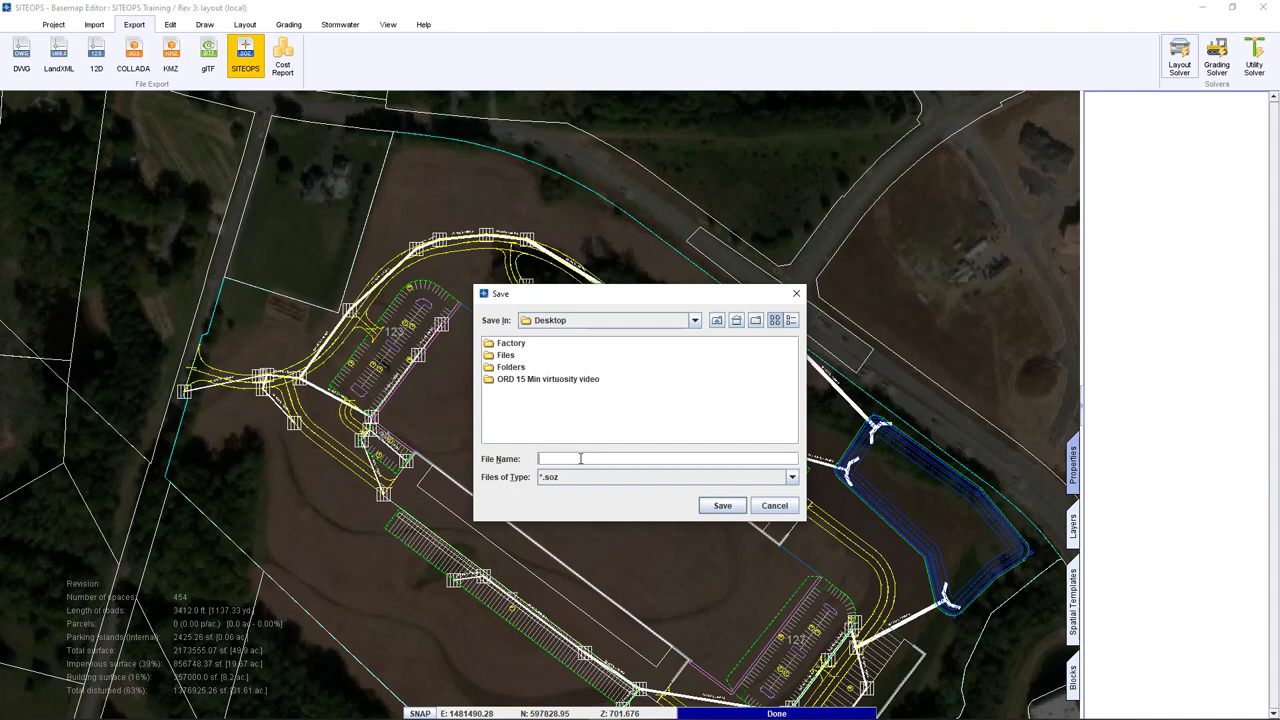
{"action": "type", "text": "SITEOPS Training"}
{"action": "left_click", "coordinate": [712, 506]}
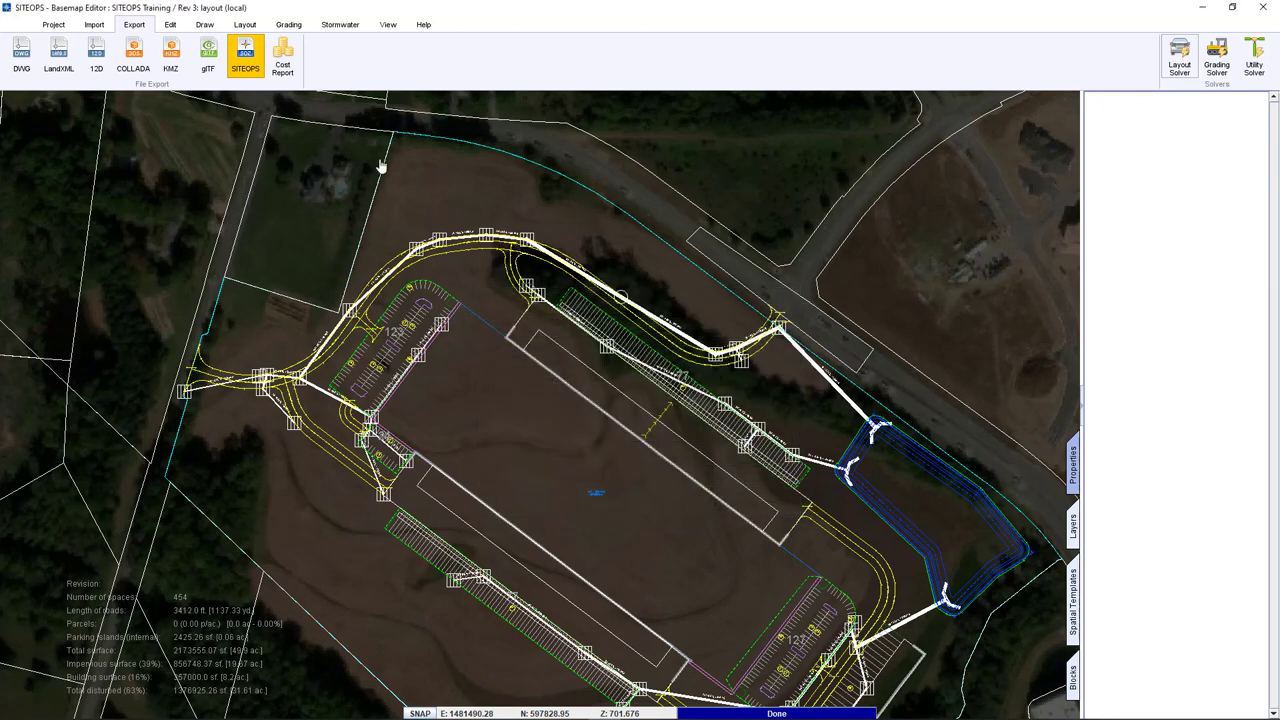
Export the cost report to the Desktop as a CSV file named SITEOPS Training.
{"action": "left_click", "coordinate": [286, 56]}
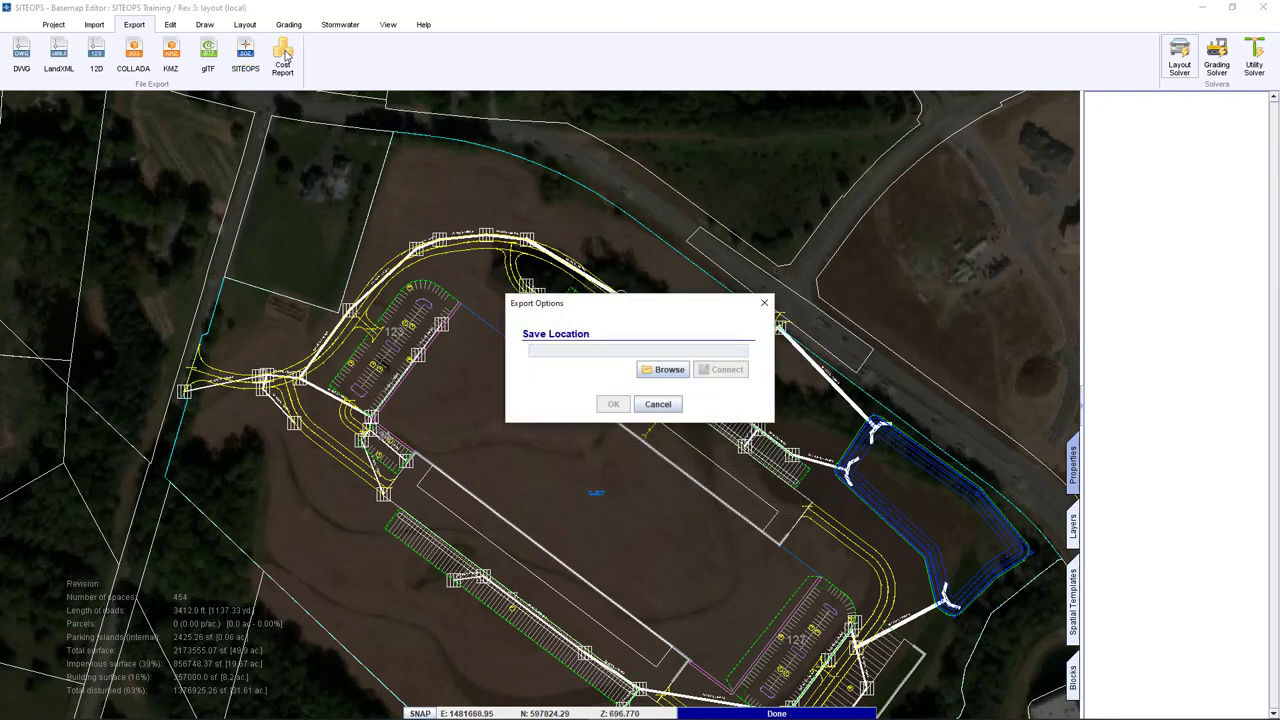
{"action": "left_click", "coordinate": [640, 369]}
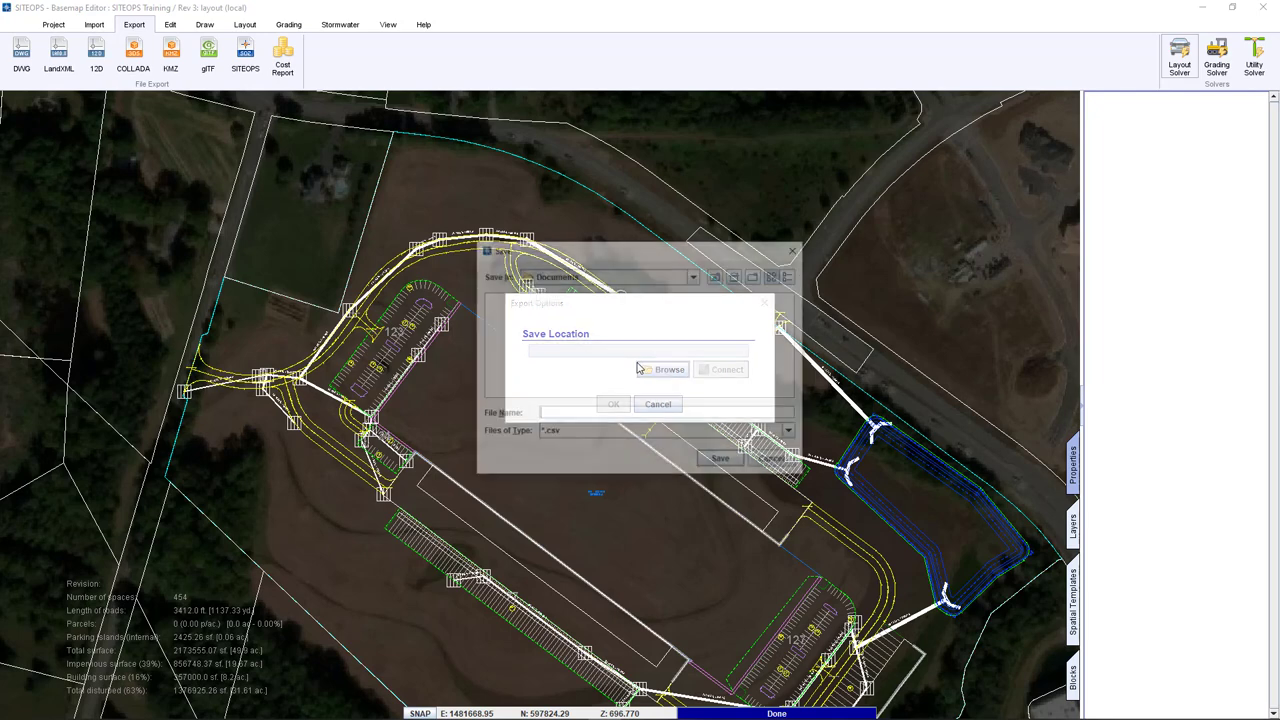
{"action": "left_click", "coordinate": [585, 277]}
{"action": "left_click", "coordinate": [587, 280]}
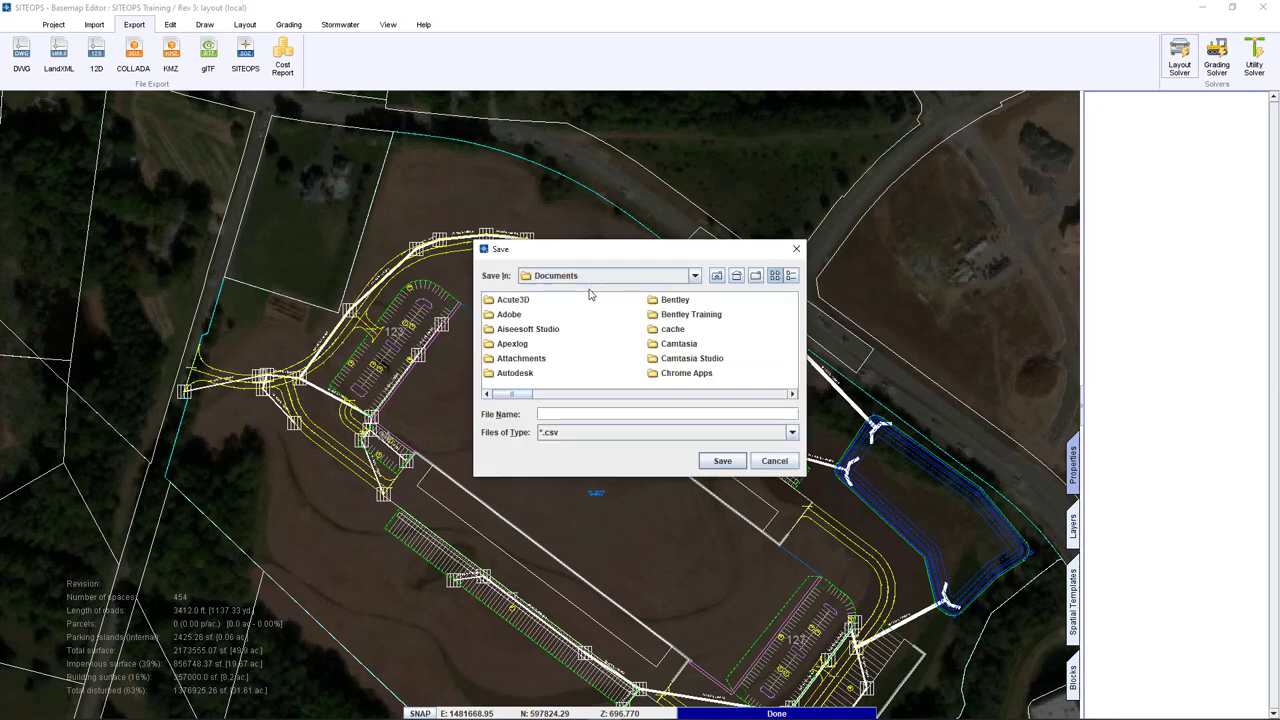
{"action": "left_click", "coordinate": [590, 277]}
{"action": "scroll", "coordinate": [597, 306], "scroll_direction": "up", "scroll_amount": 2}
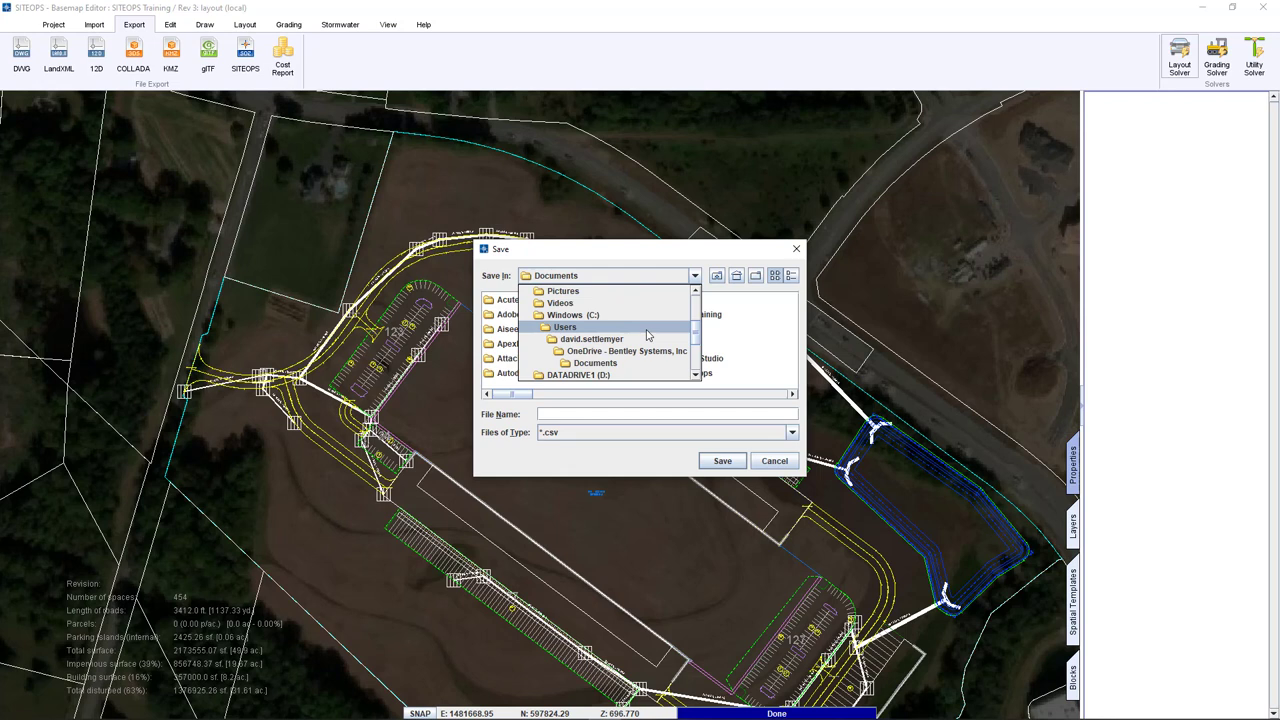
{"action": "scroll", "coordinate": [597, 306], "scroll_direction": "up", "scroll_amount": 3}
{"action": "left_click", "coordinate": [587, 316]}
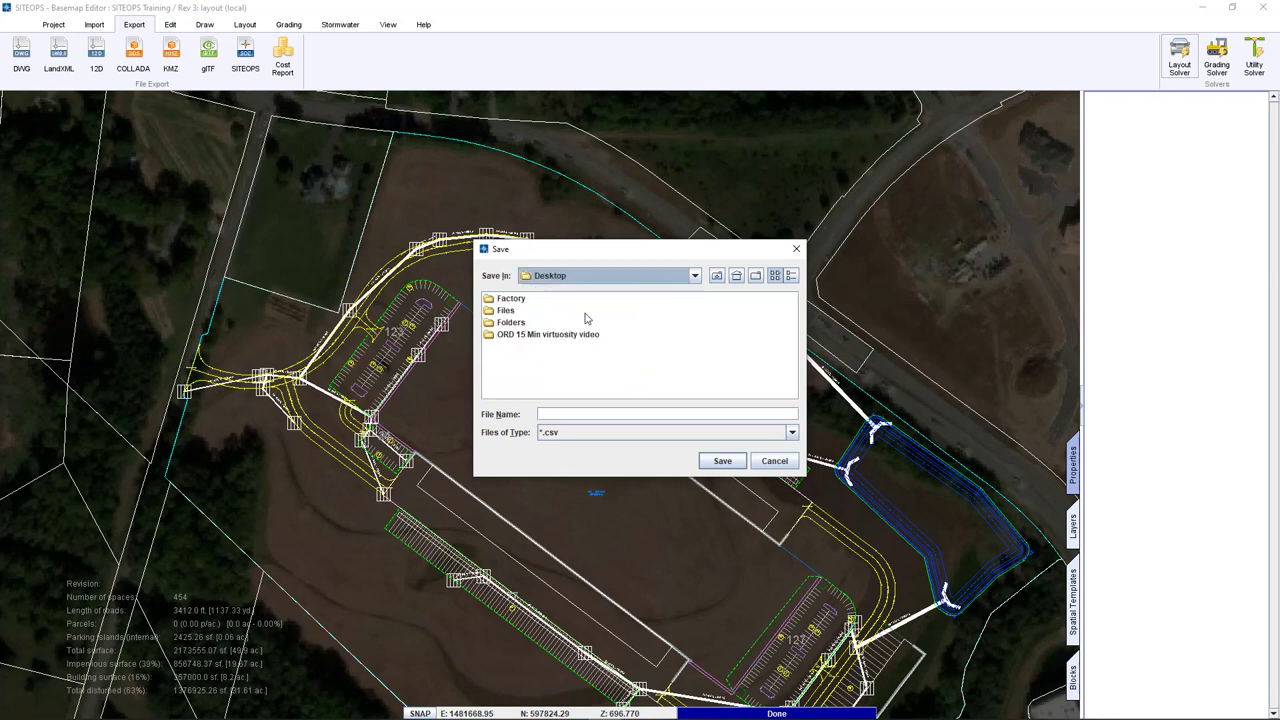
{"action": "left_click", "coordinate": [601, 414]}
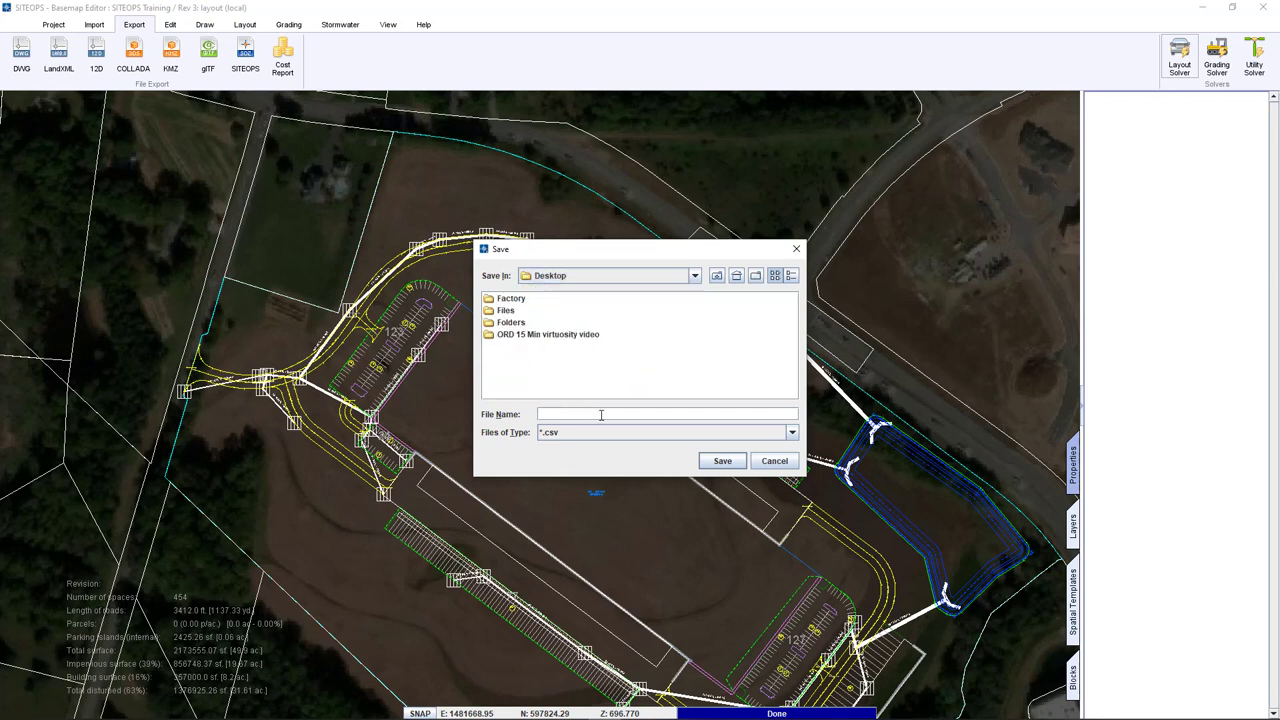
{"action": "type", "text": "SITEOPS Training"}
{"action": "left_click", "coordinate": [722, 460]}
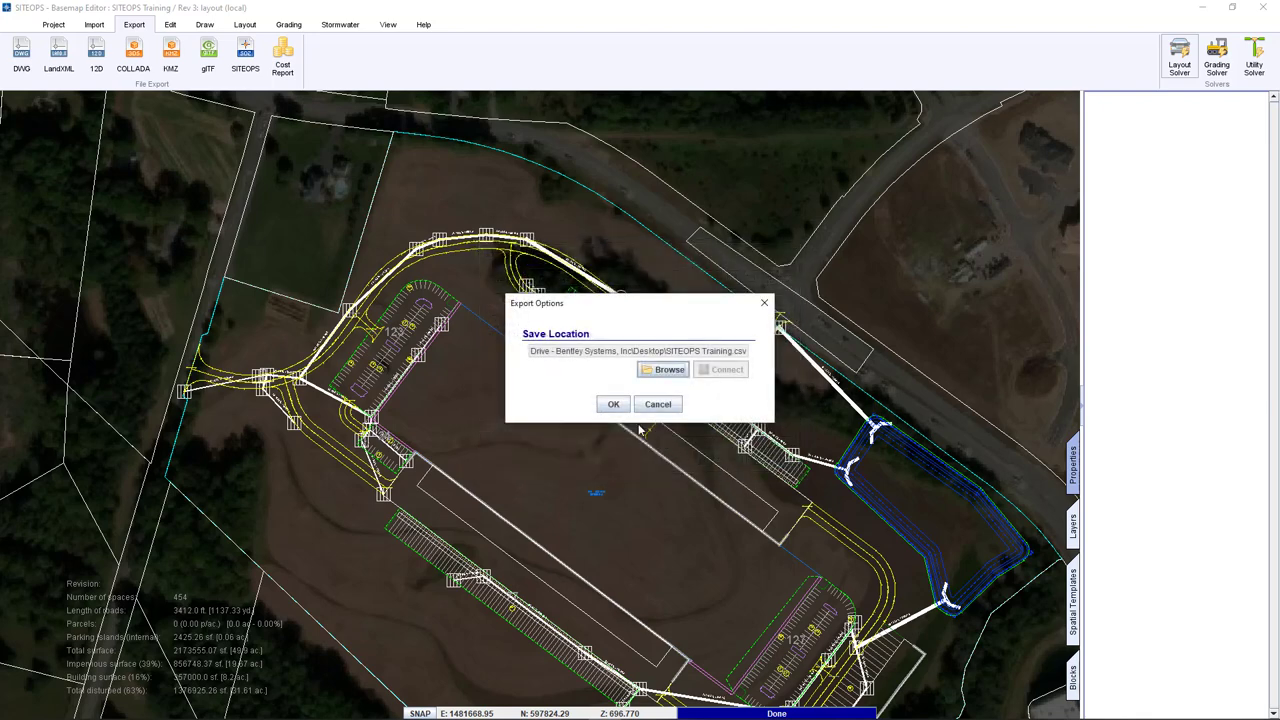
{"action": "left_click", "coordinate": [613, 404]}
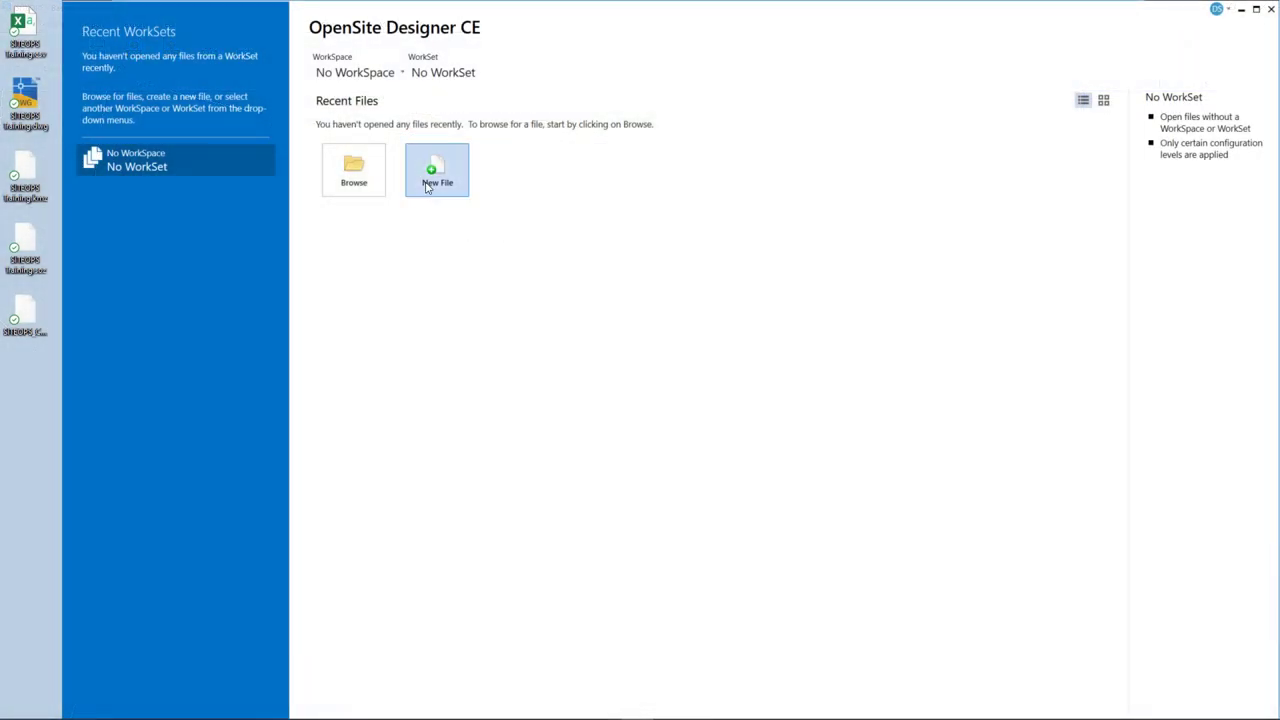
In OpenSite Designer, create a DGN file named SITEOPS Training using the Training and Examples WorkSpace and the Training-Imperial WorkSet.
{"action": "left_click", "coordinate": [352, 75]}
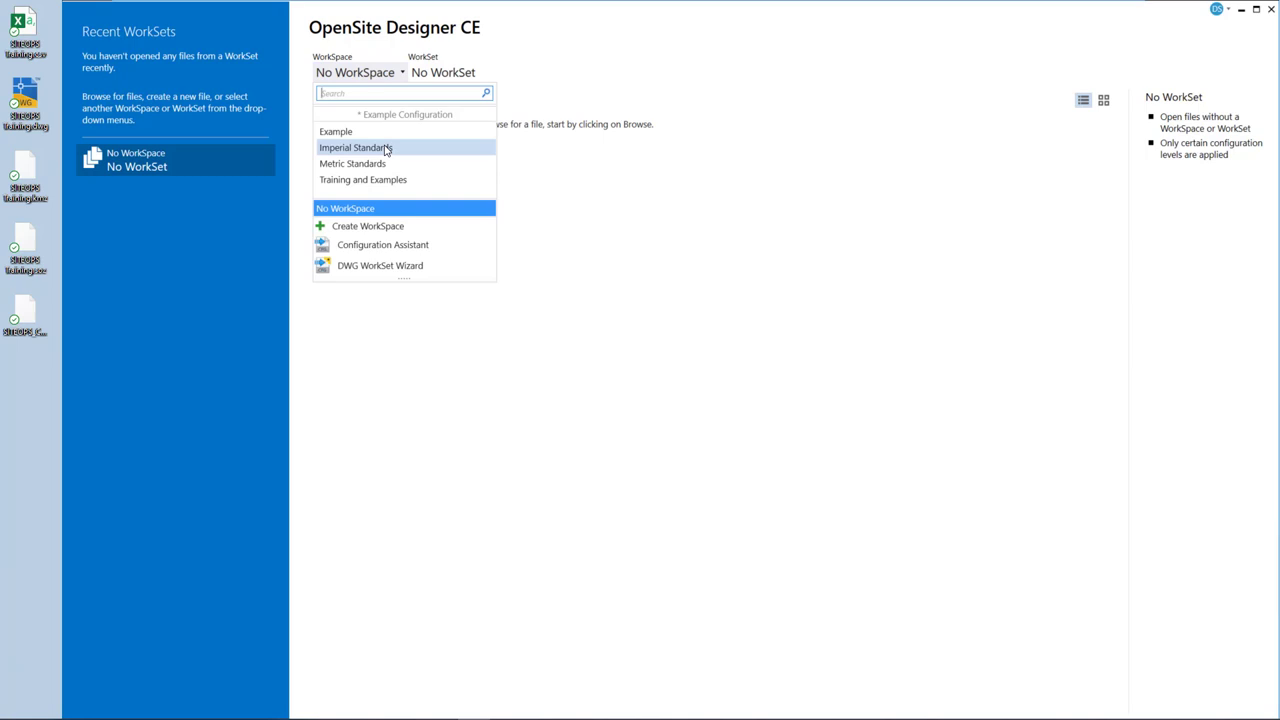
{"action": "left_click", "coordinate": [380, 179]}
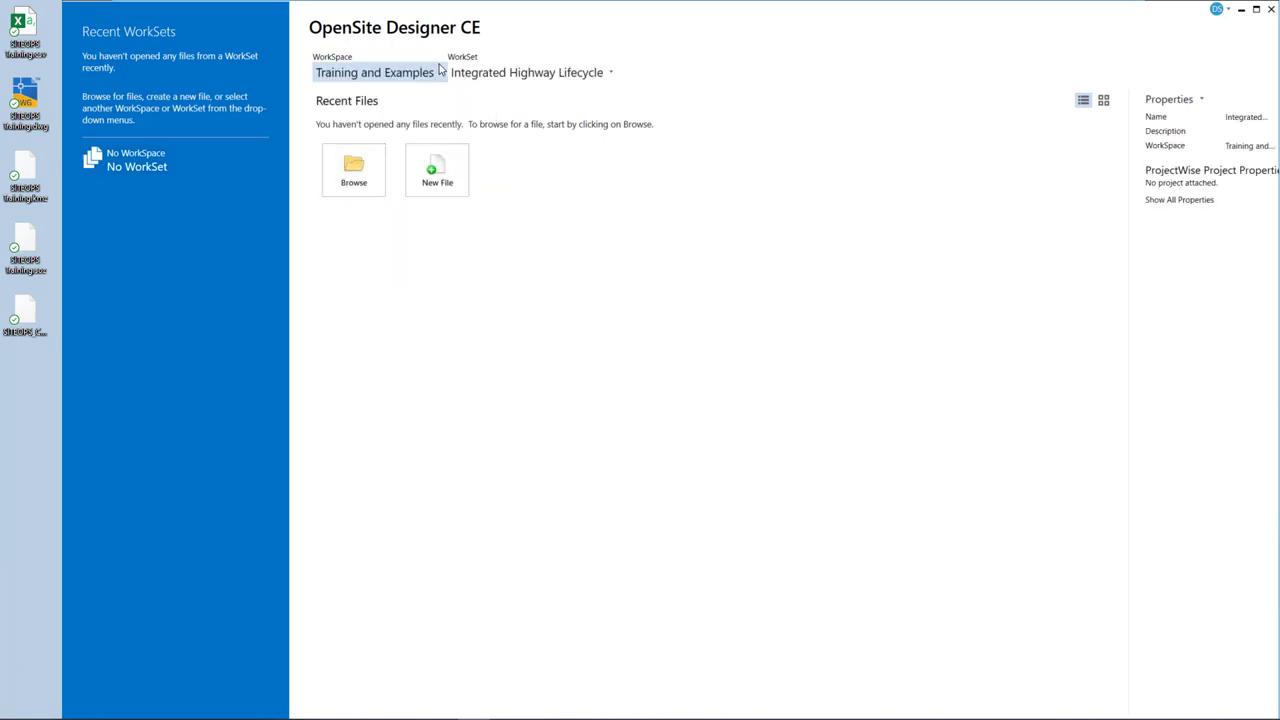
{"action": "left_click", "coordinate": [540, 84]}
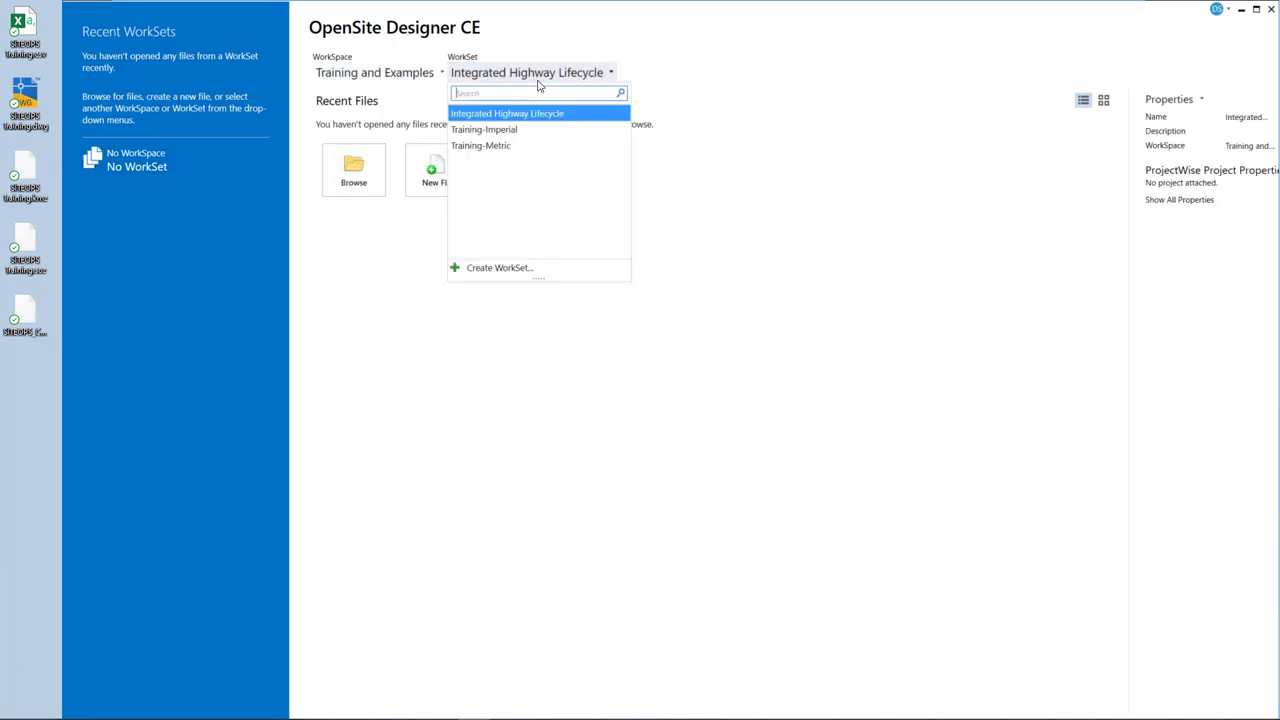
{"action": "left_click", "coordinate": [484, 129]}
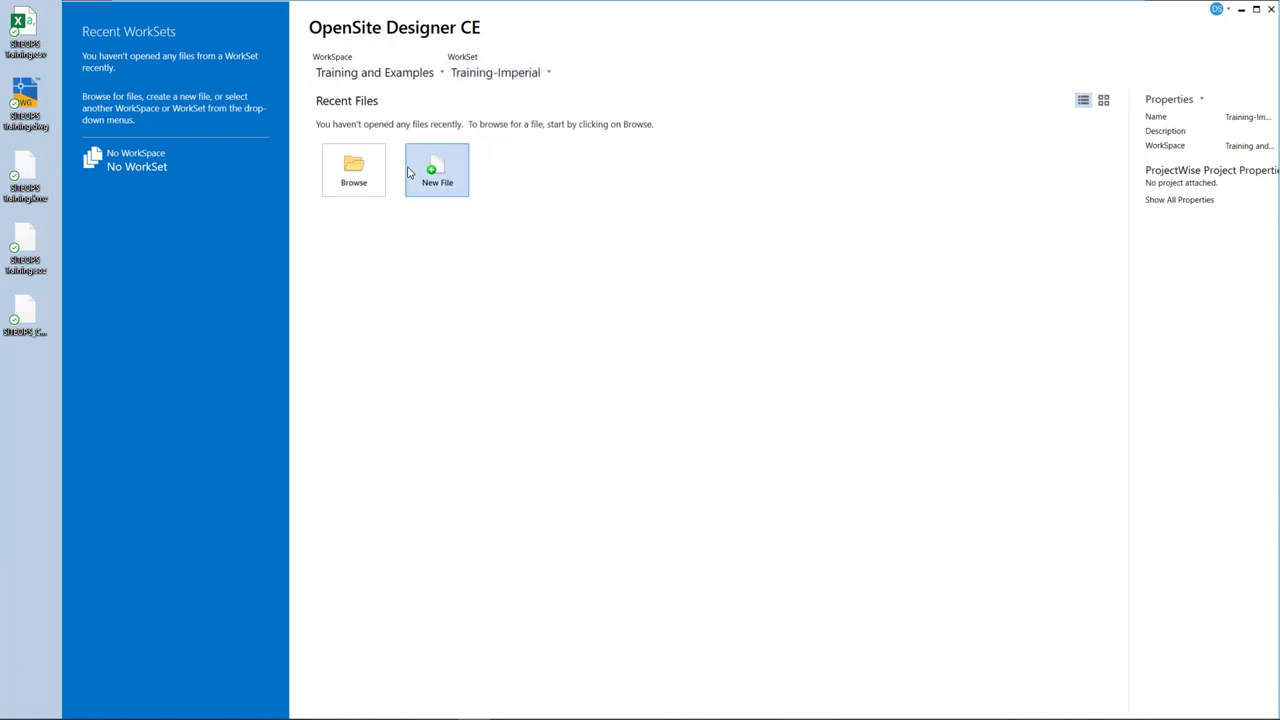
{"action": "left_click", "coordinate": [443, 175]}
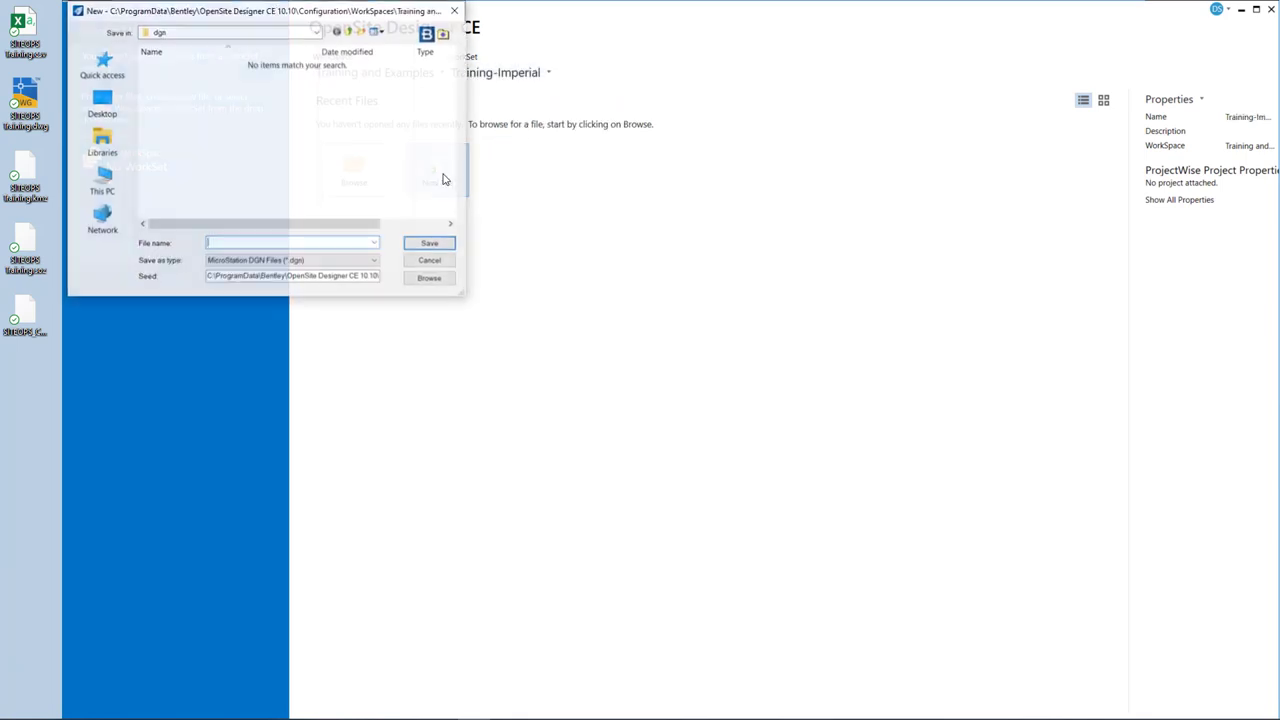
{"action": "type", "text": "SITEOPS"}
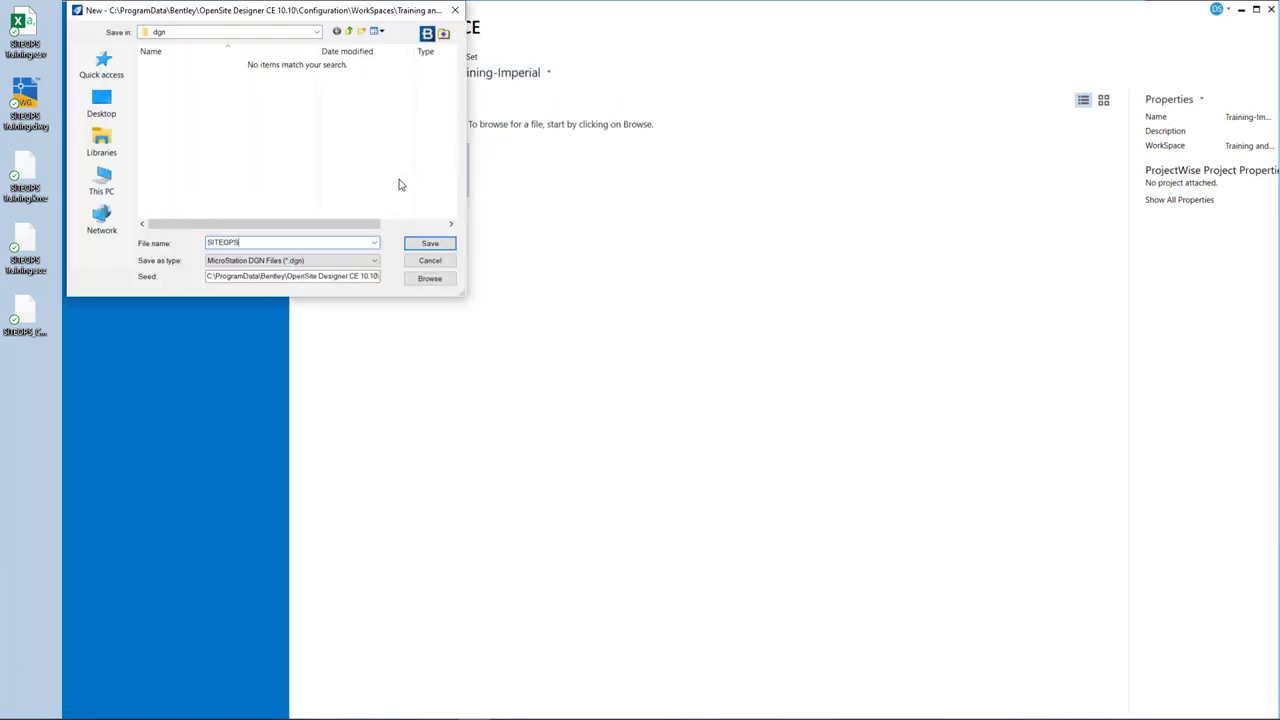
{"action": "type", "text": " Training"}
{"action": "key", "text": "Return"}
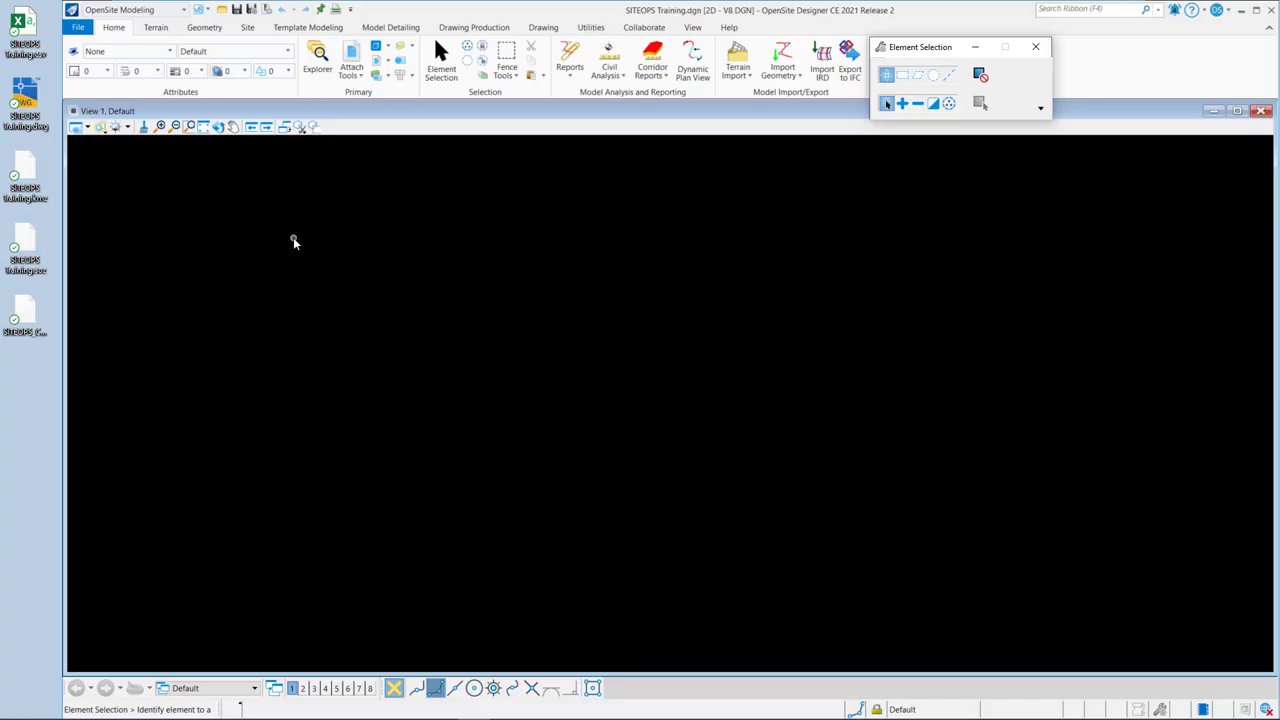
Import SITEOPS Training.soz from the Desktop into the new DGN and fit the site layout in the view.
{"action": "left_click", "coordinate": [247, 27]}
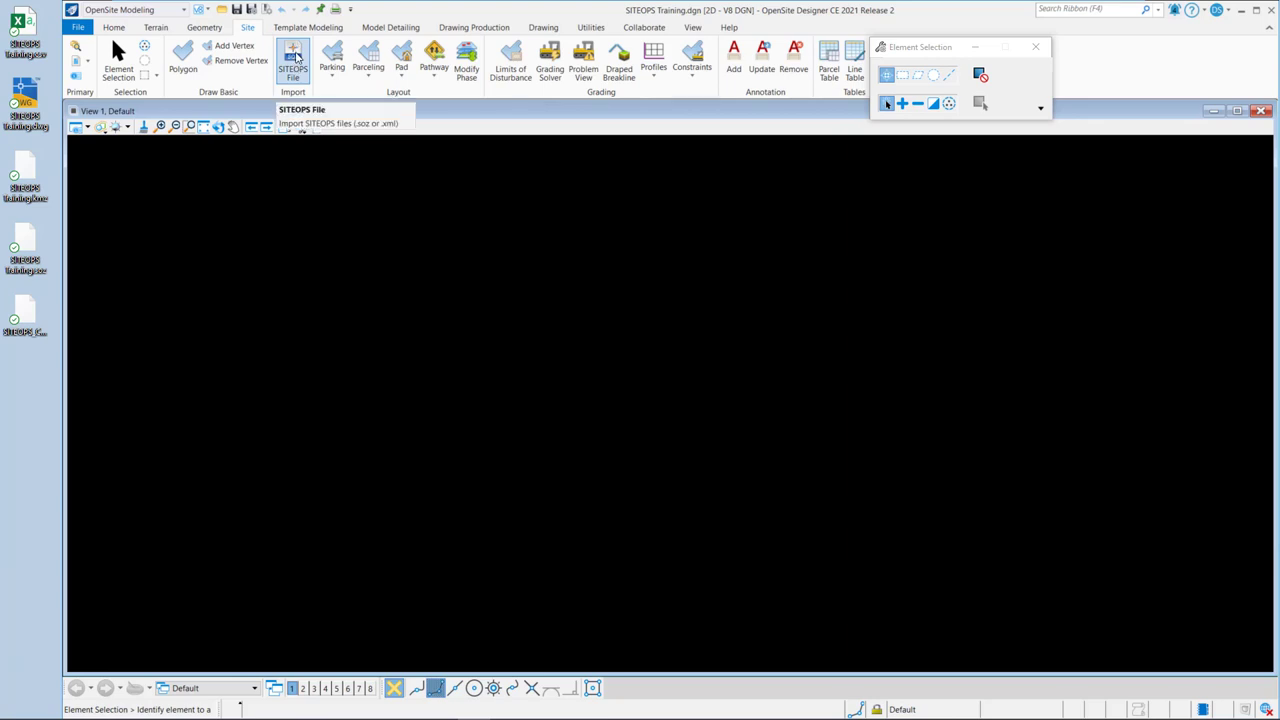
{"action": "left_click", "coordinate": [296, 57]}
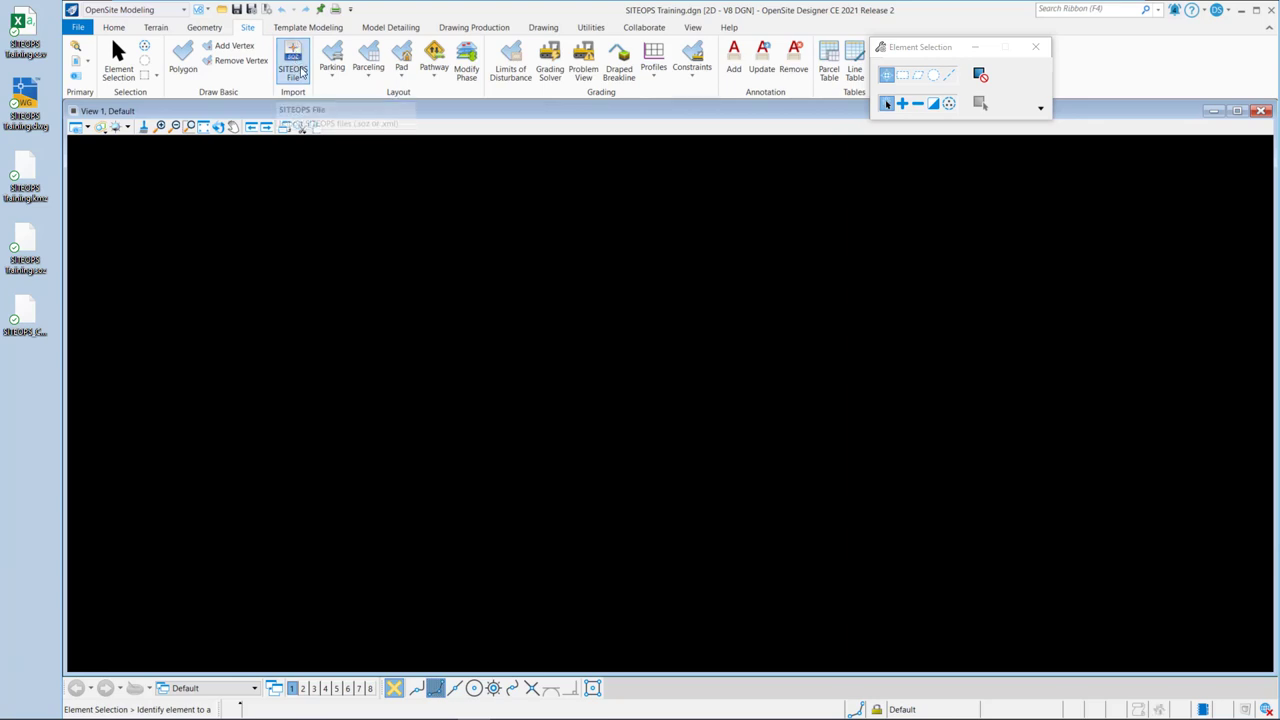
{"action": "left_click", "coordinate": [118, 168]}
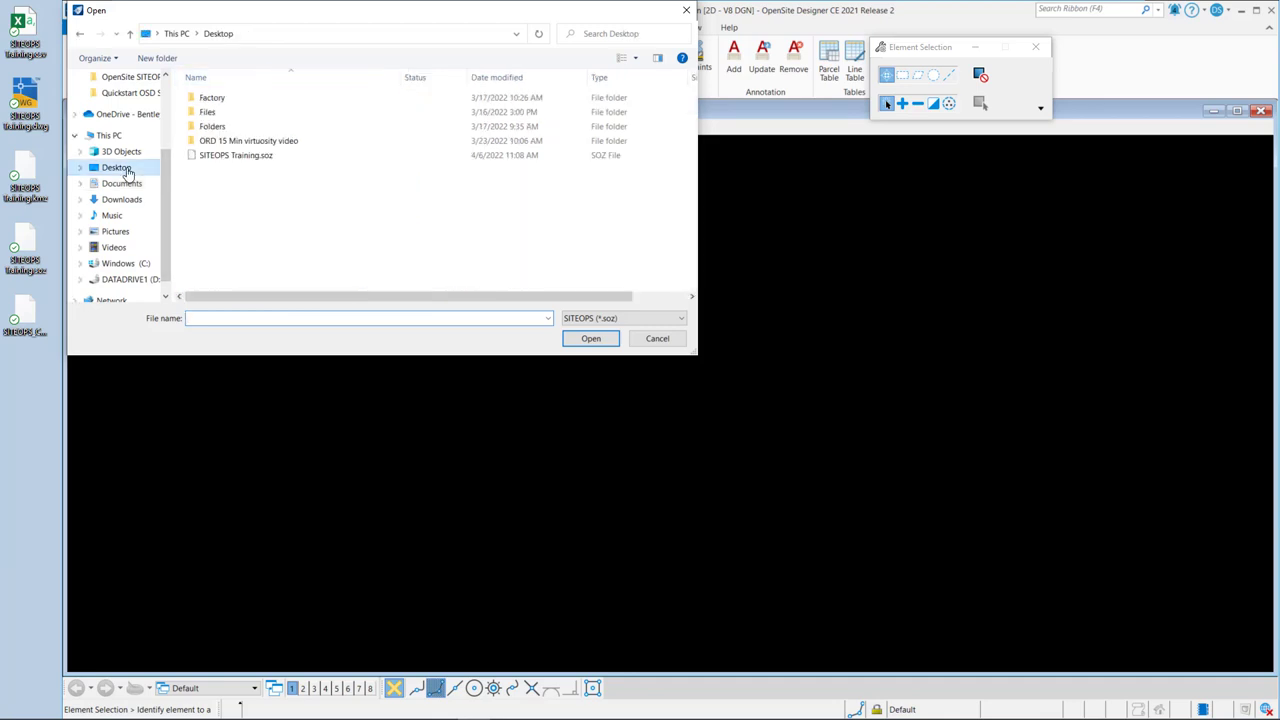
{"action": "double_click", "coordinate": [217, 160]}
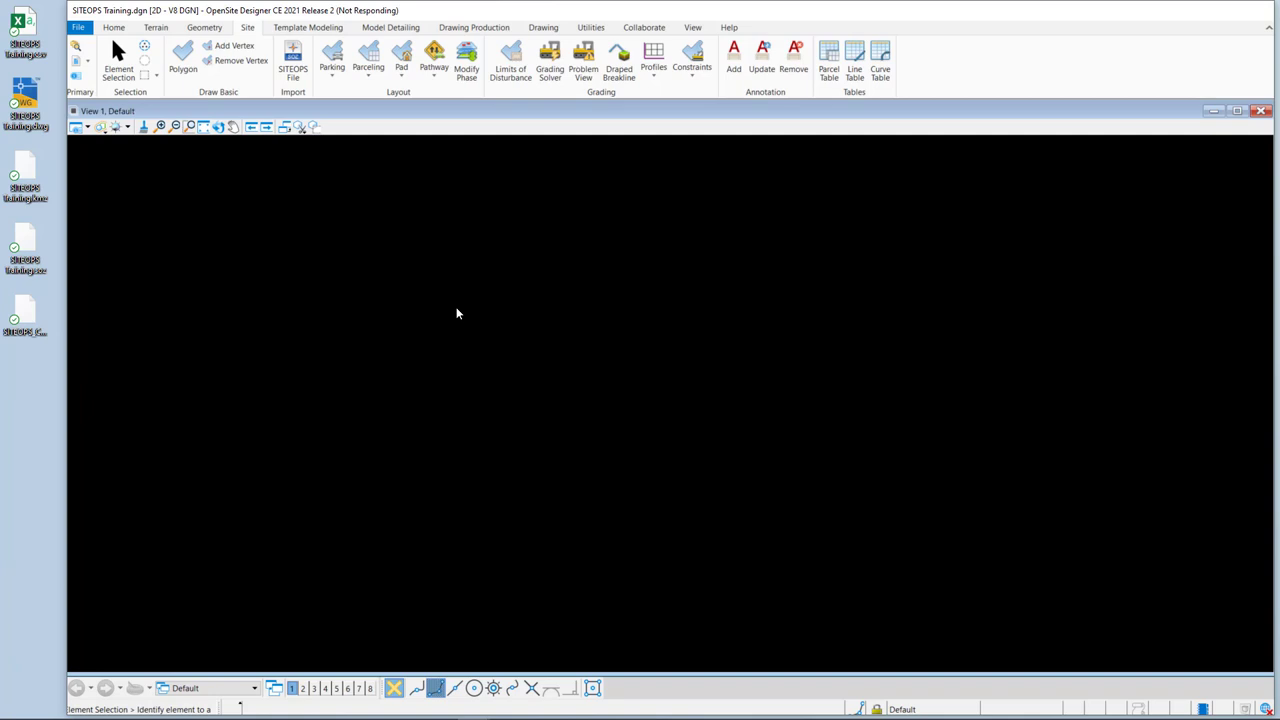
{"action": "left_click", "coordinate": [203, 126]}
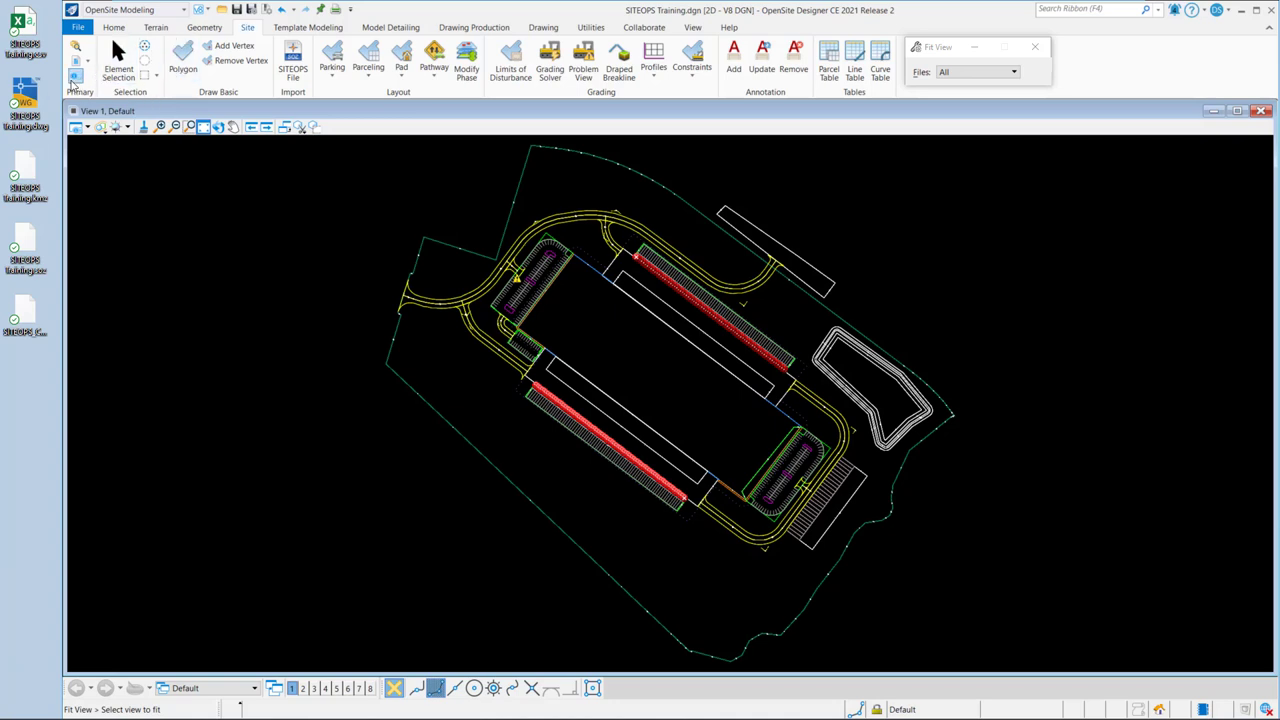
Show element properties and select the site's property boundary to inspect it.
{"action": "left_click", "coordinate": [74, 78]}
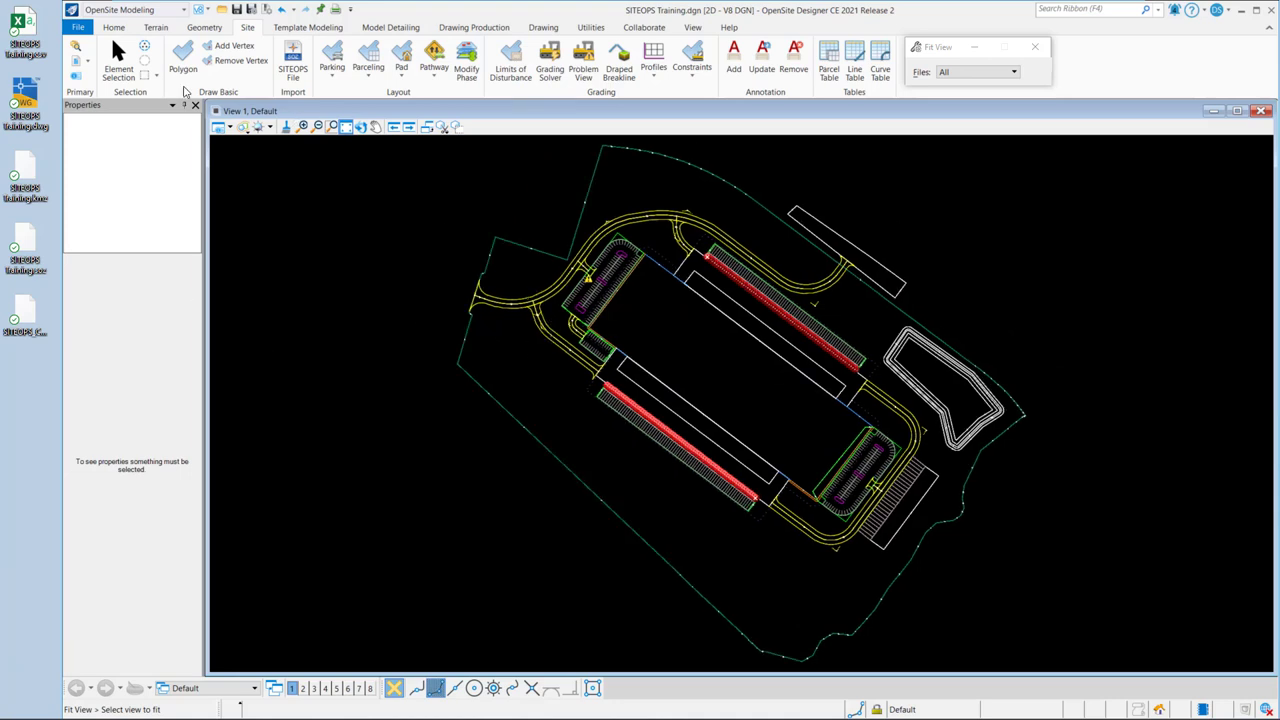
{"action": "left_click", "coordinate": [118, 62]}
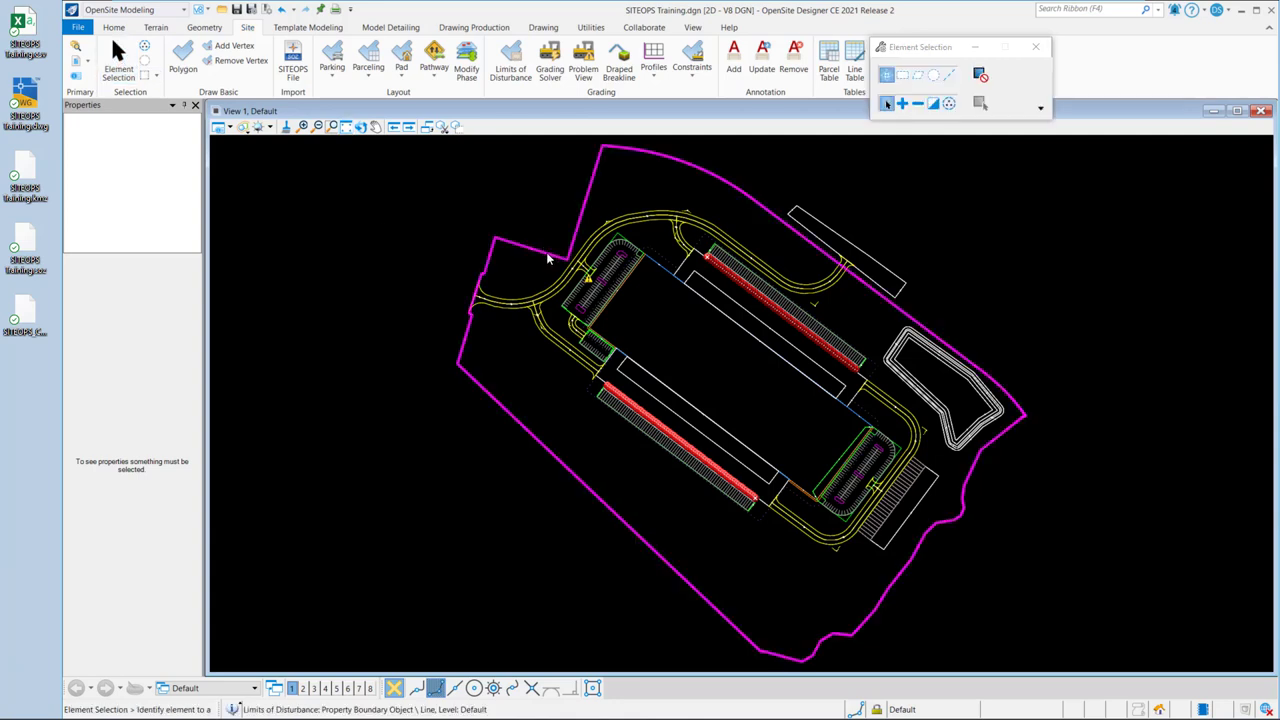
{"action": "left_click", "coordinate": [548, 258]}
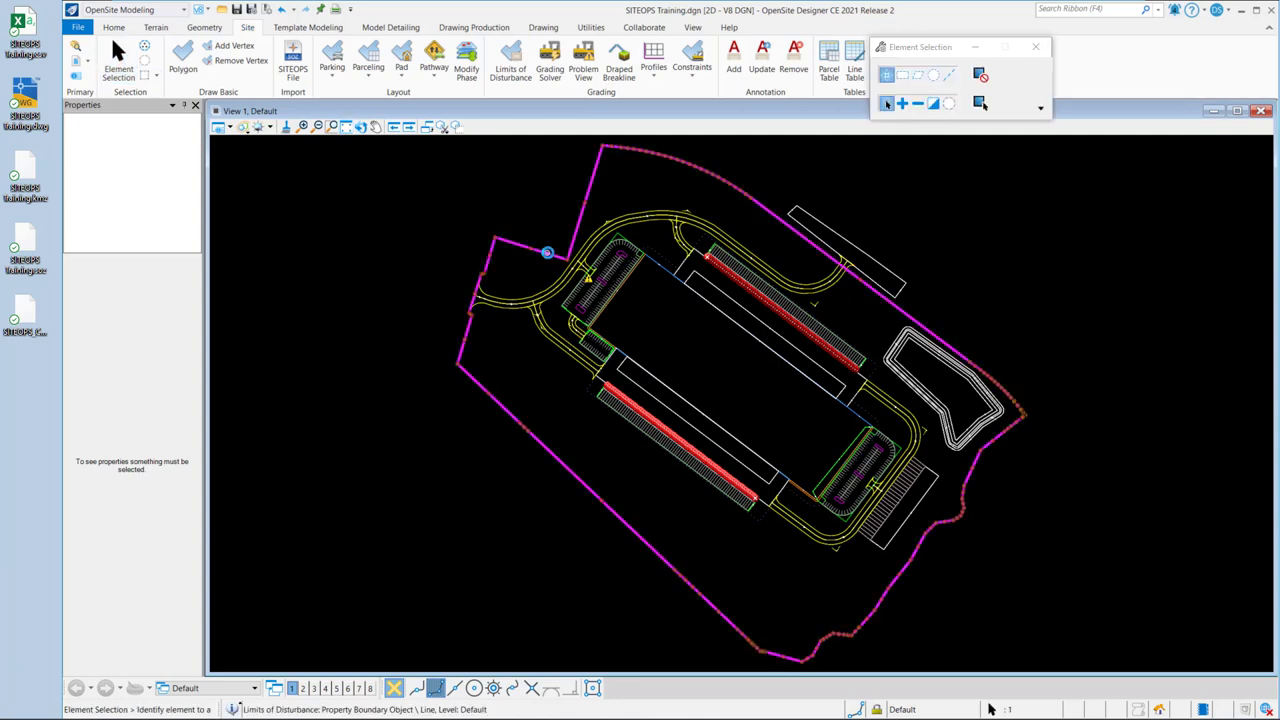
In Civil 3D, insert SITEOPS Training.dwg from the Desktop into Drawing2 at 0,0 with scale 1 and rotation 0.
{"action": "left_click", "coordinate": [507, 373]}
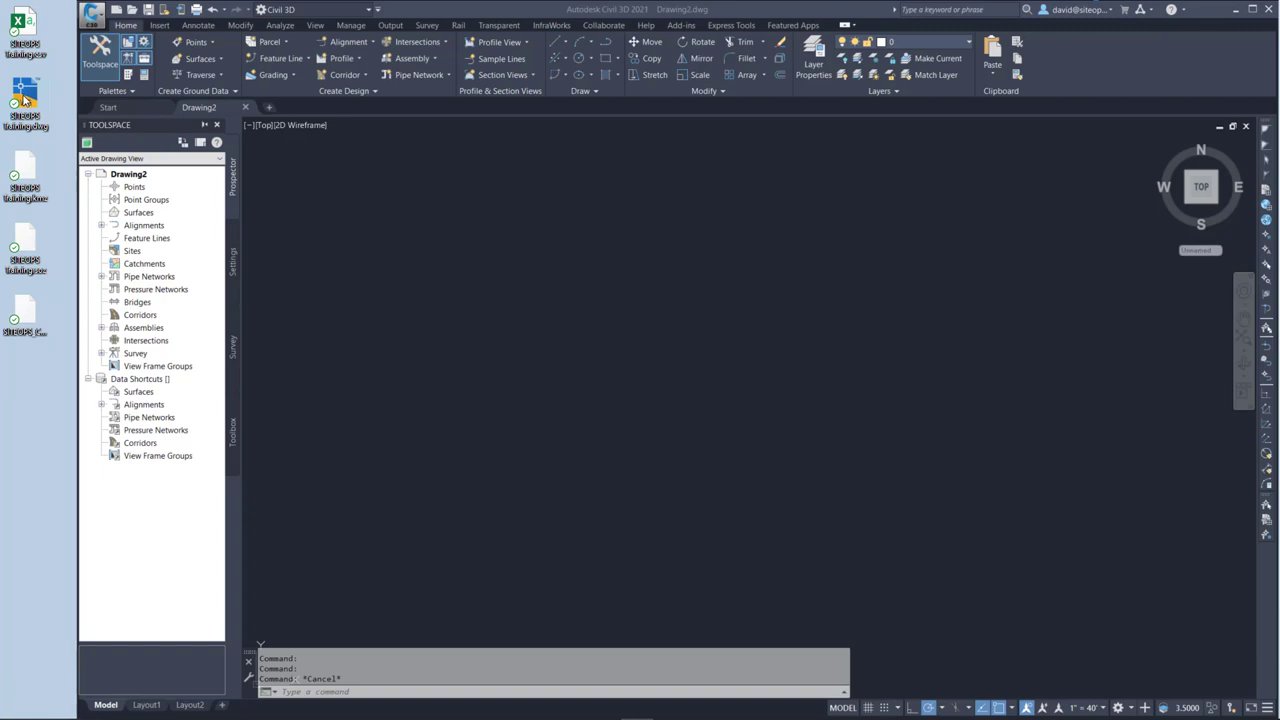
{"action": "left_click", "coordinate": [508, 301]}
{"action": "left_click_drag", "start_coordinate": [508, 301], "coordinate": [509, 293]}
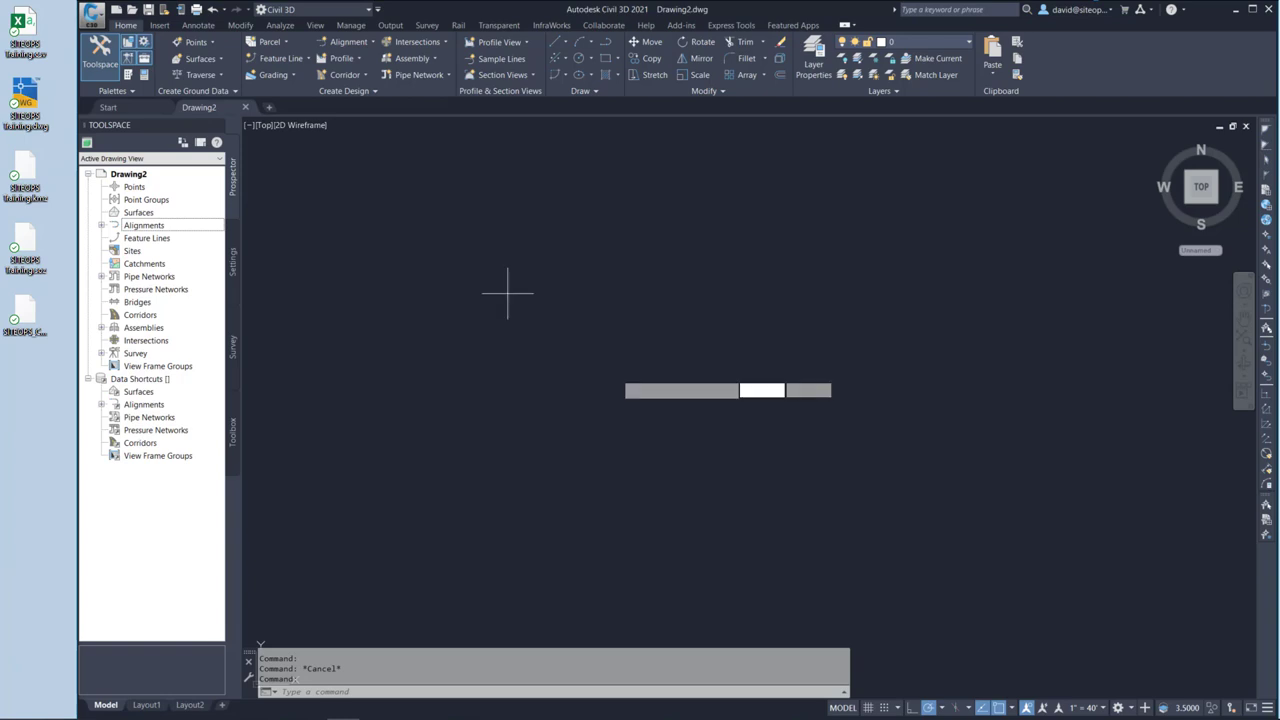
{"action": "type", "text": "0"}
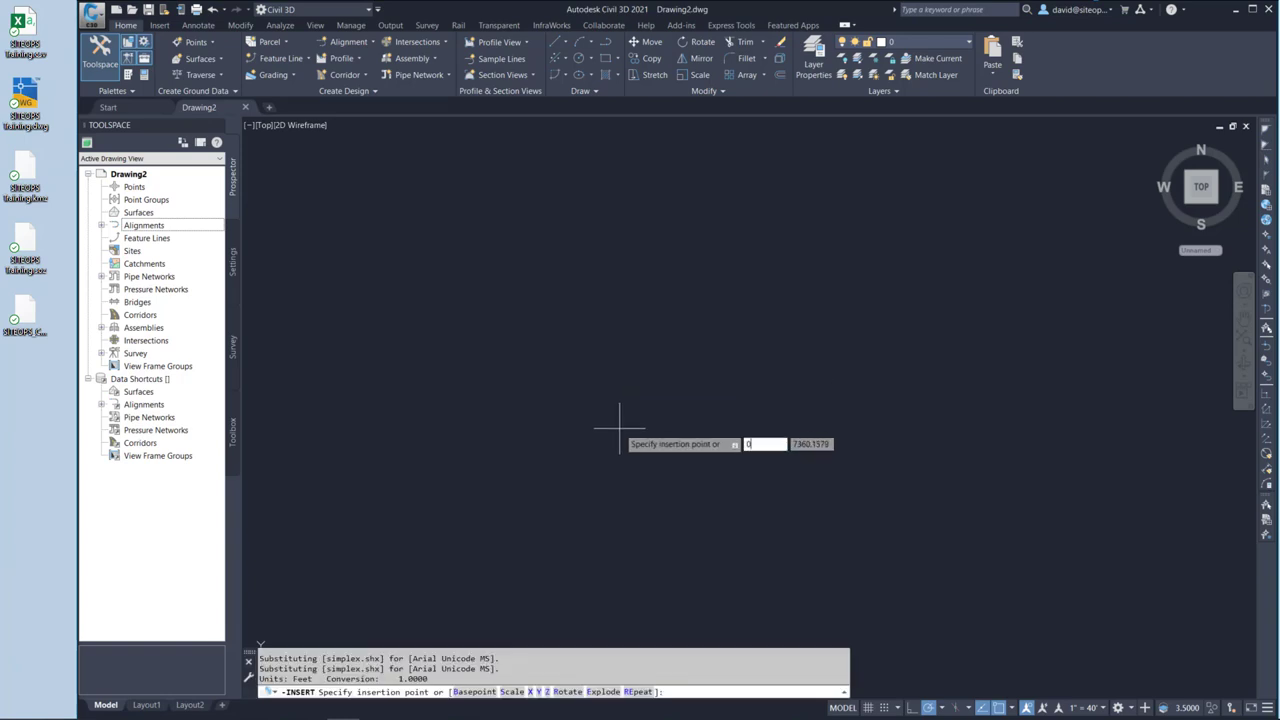
{"action": "key", "text": "Tab"}
{"action": "type", "text": "0"}
{"action": "key", "text": "Return"}
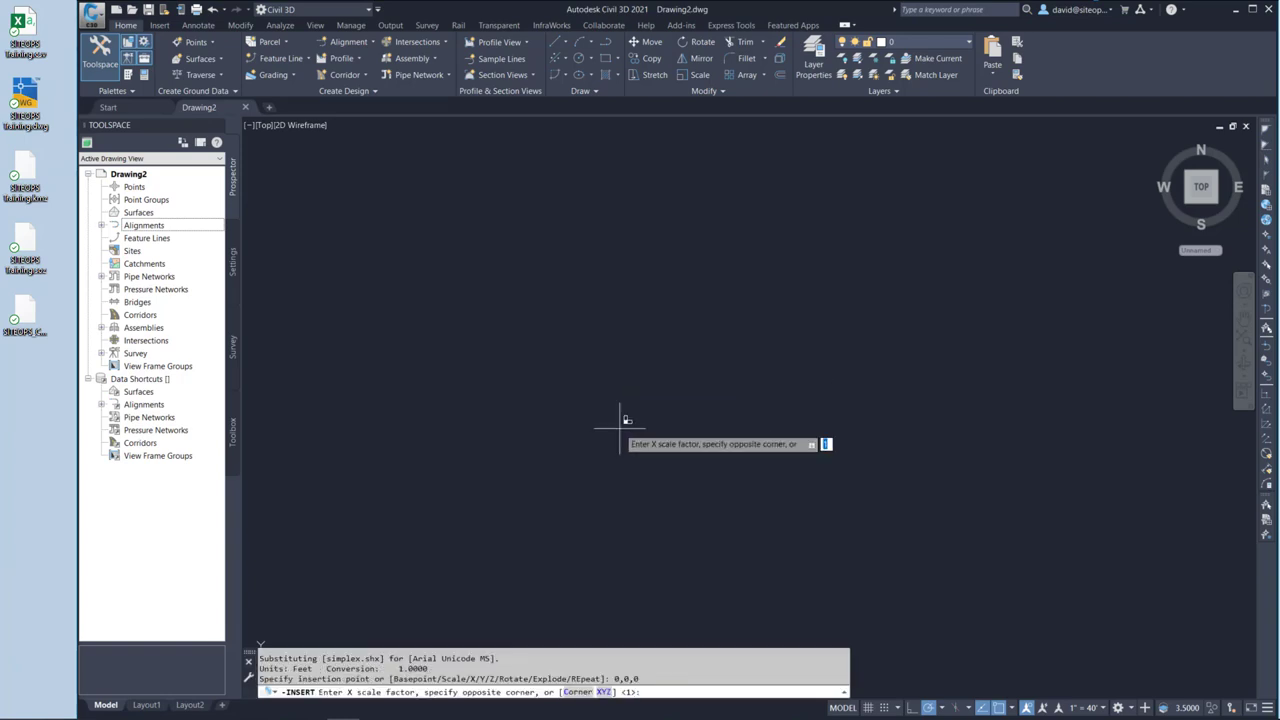
{"action": "key", "text": "Return"}
{"action": "key", "text": "Return"}
{"action": "key", "text": "Return"}
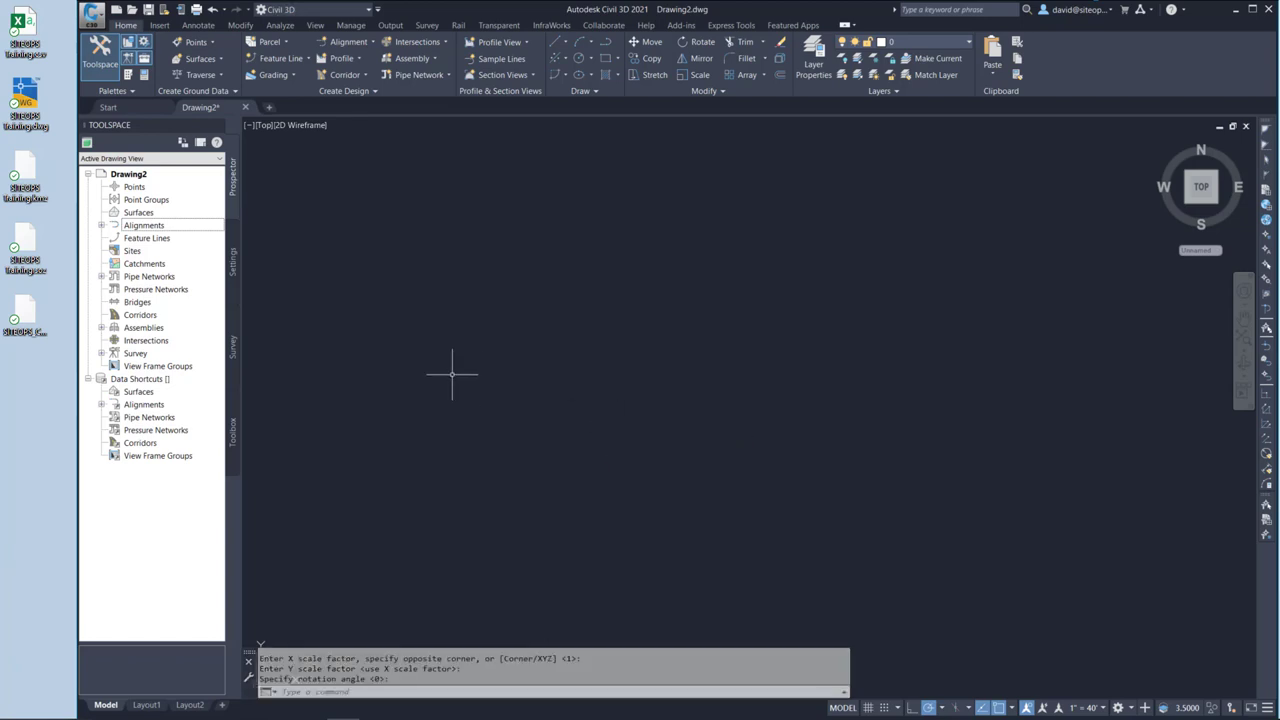
Zoom to the drawing extents and examine the inserted contours and storm pipes around inlets I3 to I6 up close.
{"action": "type", "text": "z"}
{"action": "key", "text": "Return"}
{"action": "type", "text": "e"}
{"action": "key", "text": "Return"}
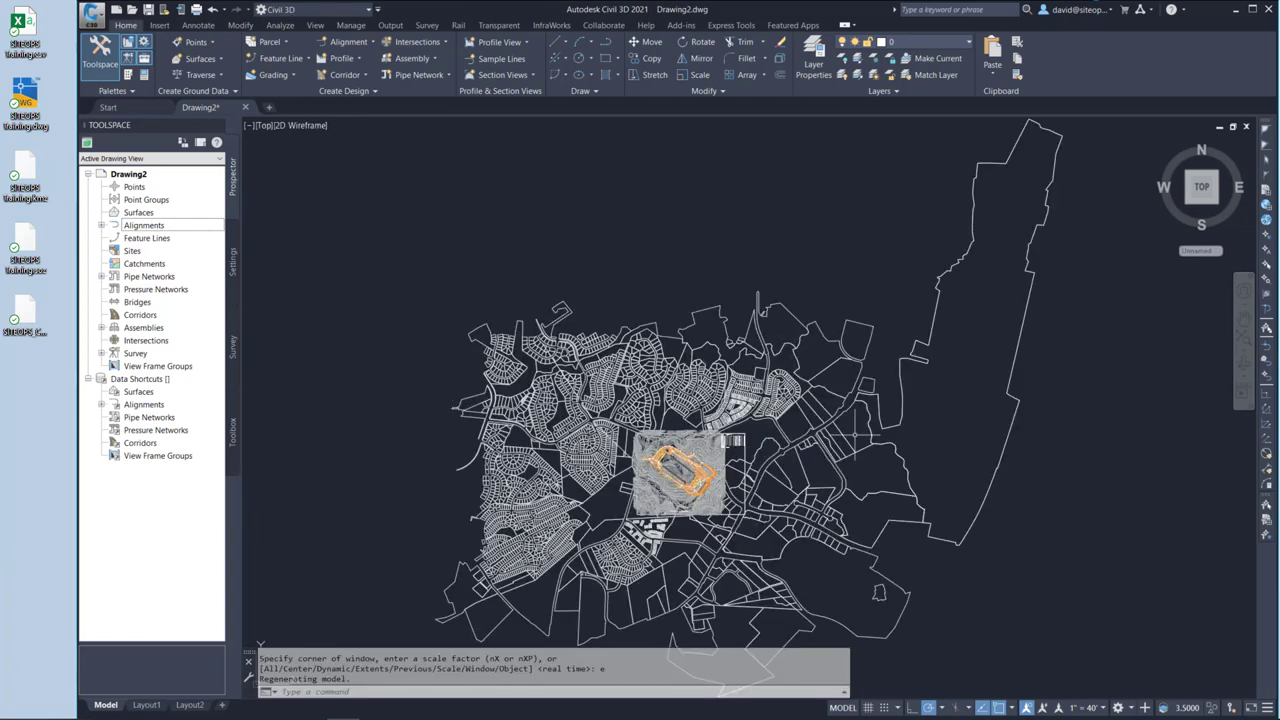
{"action": "scroll", "coordinate": [692, 504], "scroll_direction": "up", "scroll_amount": 5}
{"action": "scroll", "coordinate": [720, 475], "scroll_direction": "up", "scroll_amount": 10}
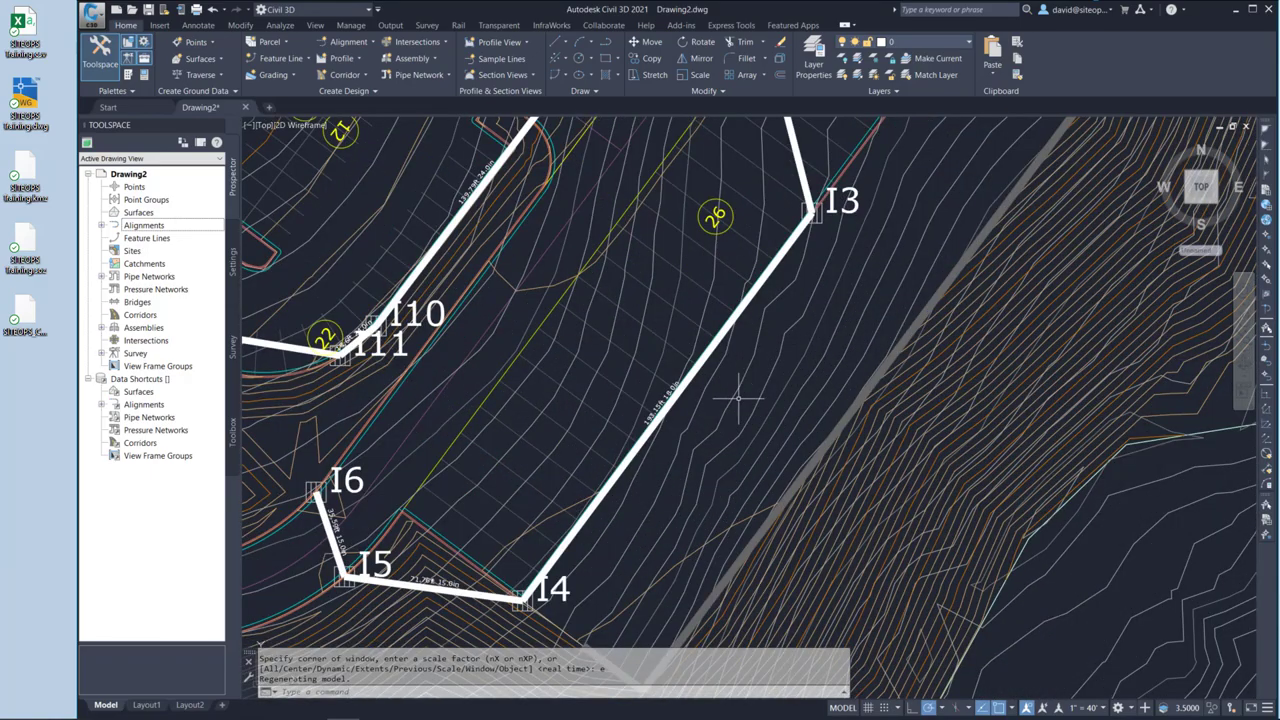
Select everything in Drawing2 and explode the inserted SITEOPS Training block into individual objects.
{"action": "left_click", "coordinate": [726, 364]}
{"action": "left_click", "coordinate": [725, 364]}
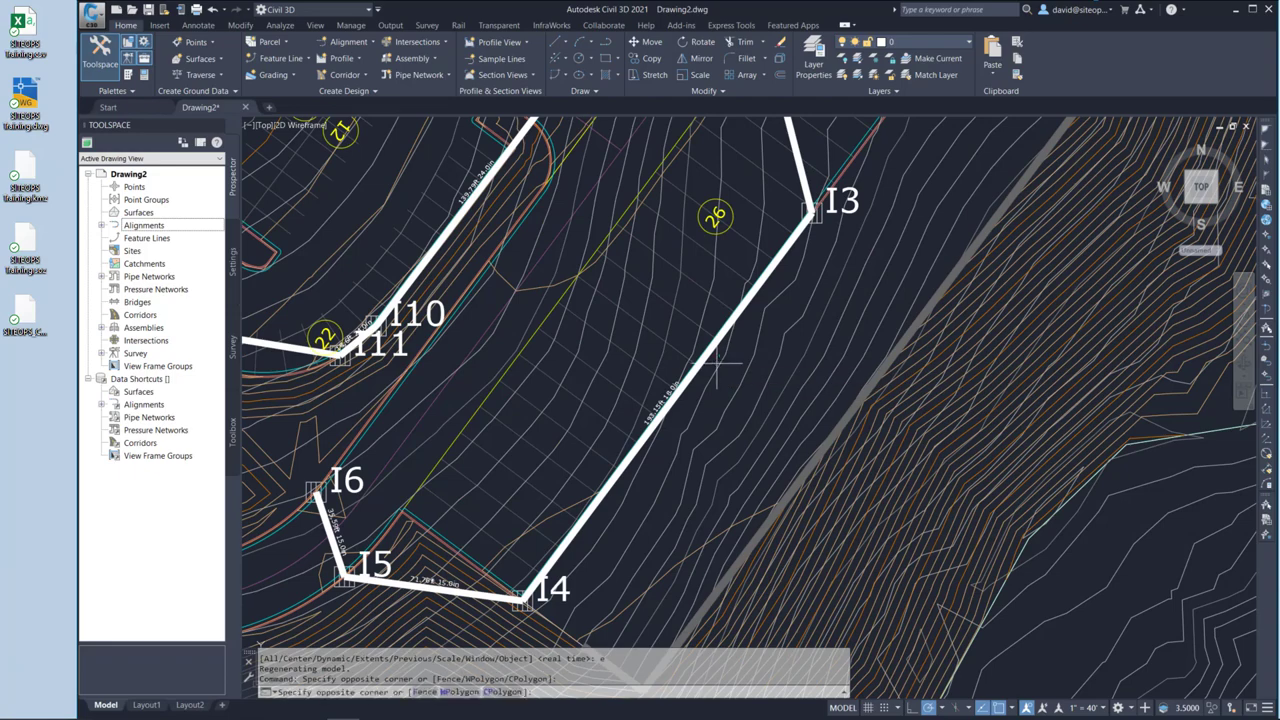
{"action": "left_click", "coordinate": [718, 360]}
{"action": "key", "text": "Escape"}
{"action": "key", "text": "ctrl+a"}
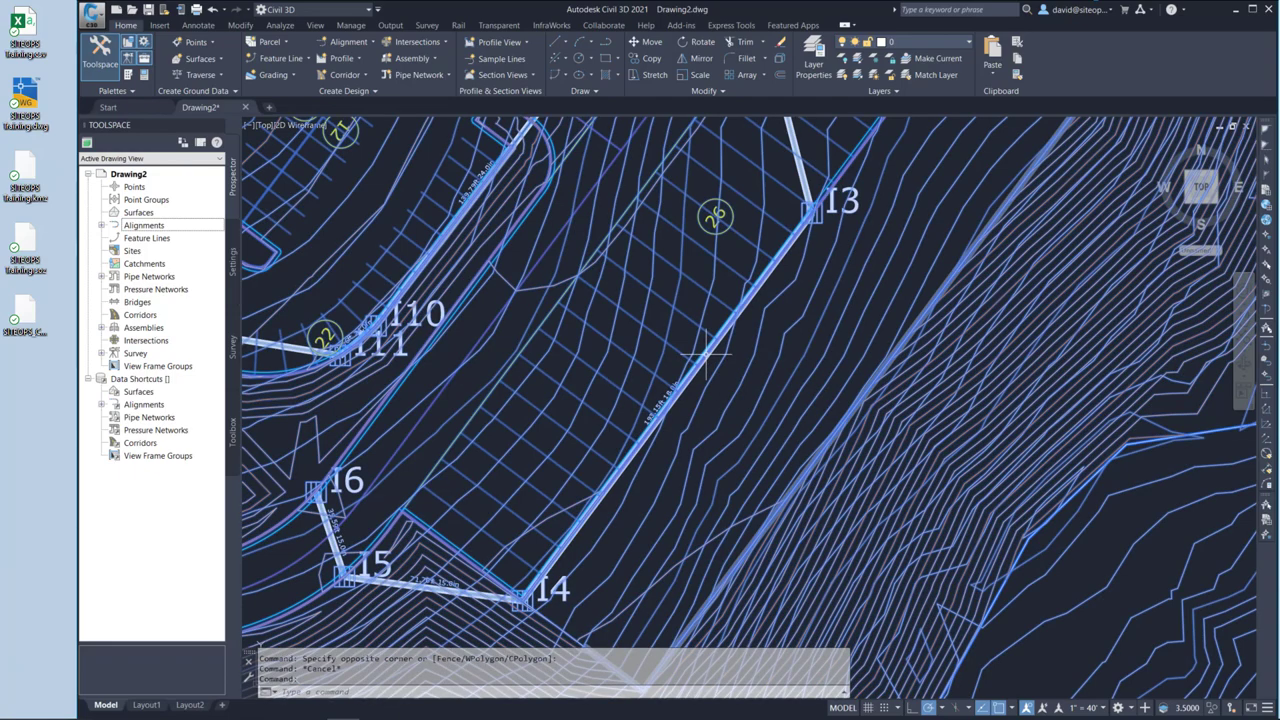
{"action": "right_click", "coordinate": [706, 352]}
{"action": "left_click", "coordinate": [728, 351]}
{"action": "type", "text": "ex"}
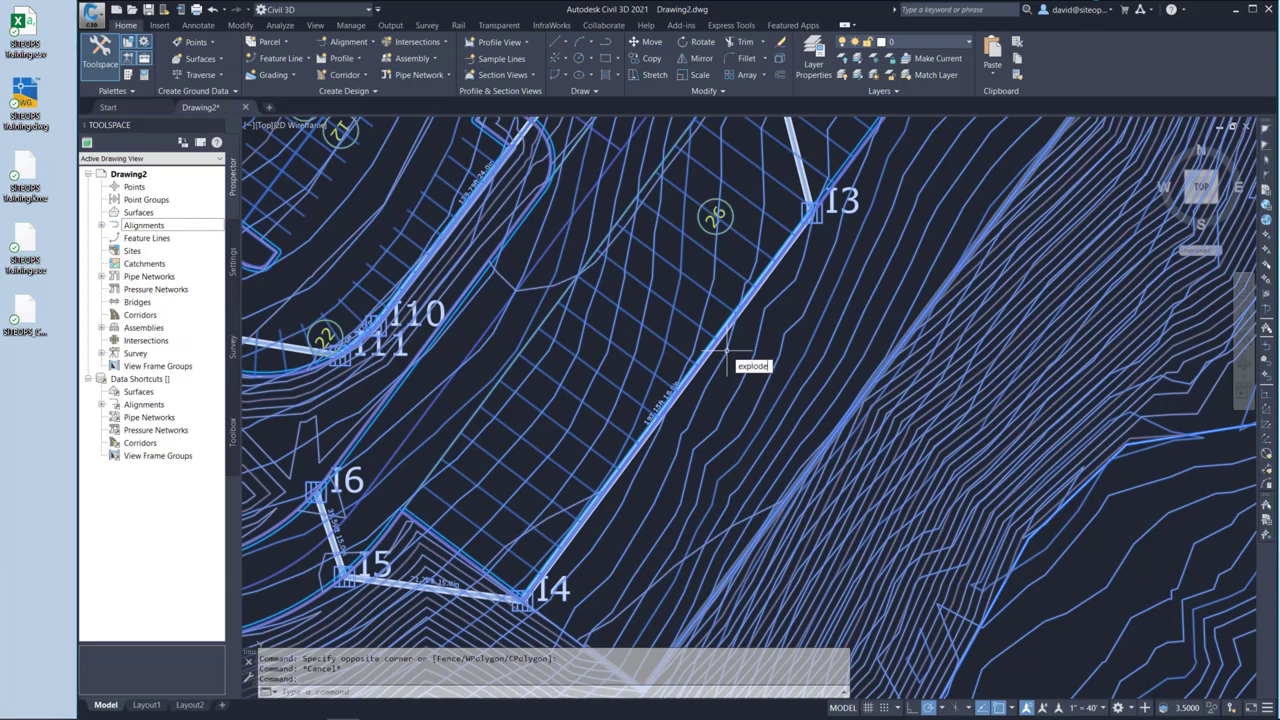
{"action": "type", "text": "plode"}
{"action": "key", "text": "Return"}
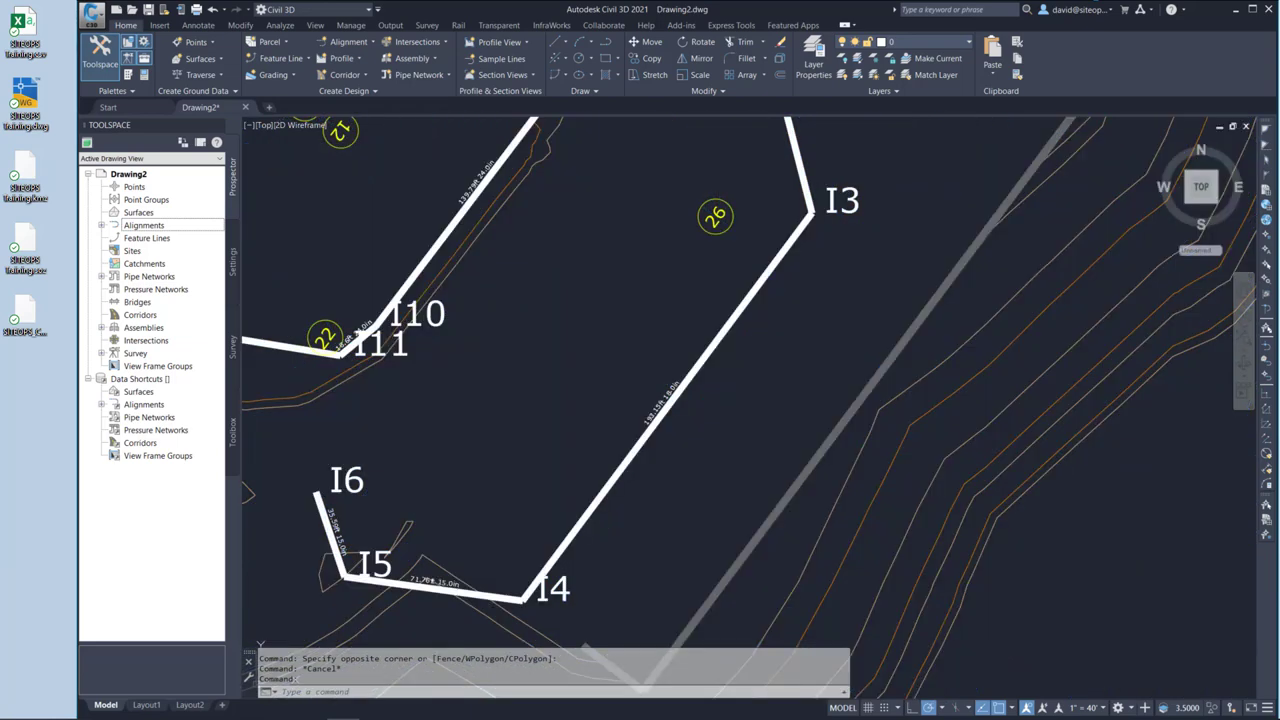
Select the storm pipe between I3 and I4 and nearby parking stall lines to check the exploded objects, and view the whole site.
{"action": "key", "text": "Escape"}
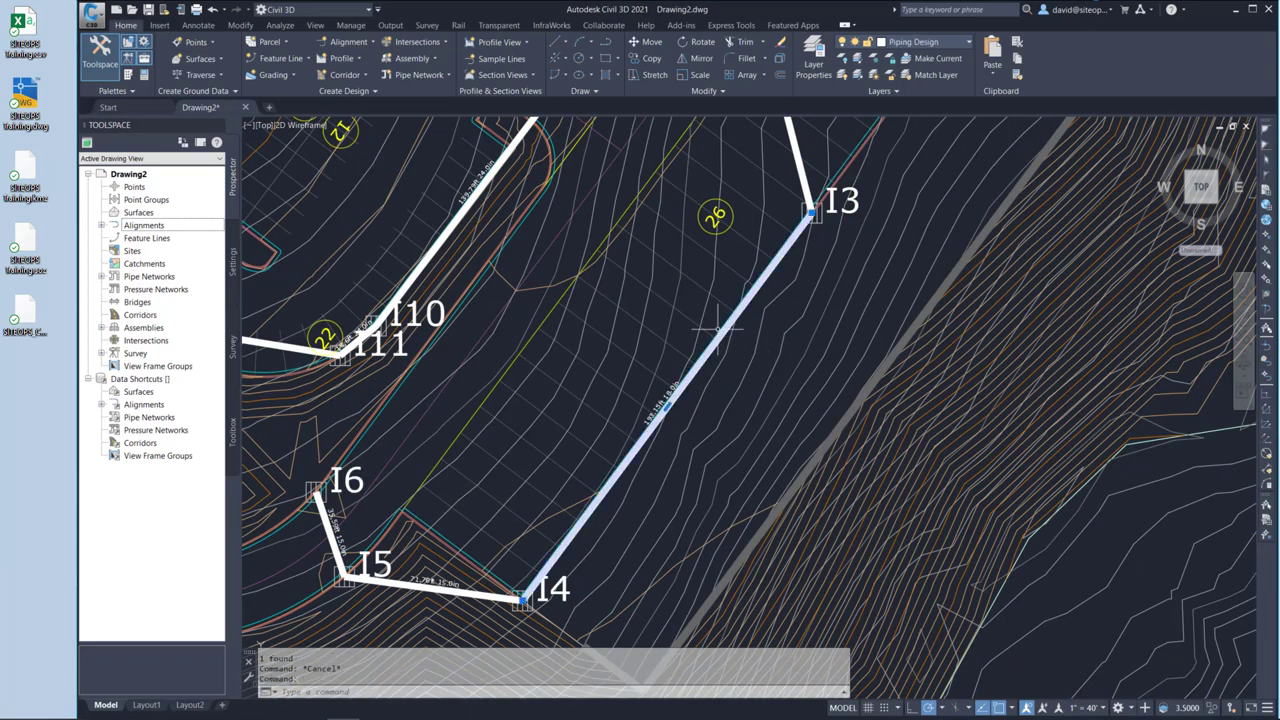
{"action": "left_click", "coordinate": [698, 326]}
{"action": "left_click", "coordinate": [662, 339]}
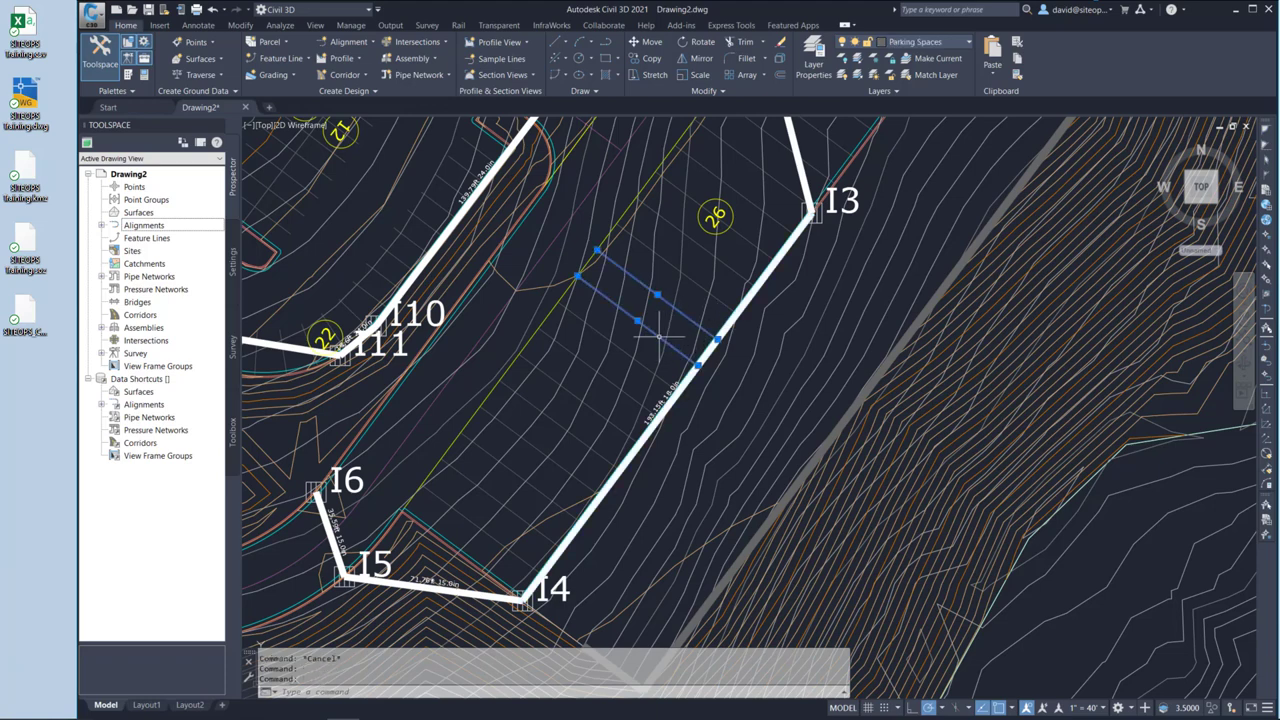
{"action": "key", "text": "Delete"}
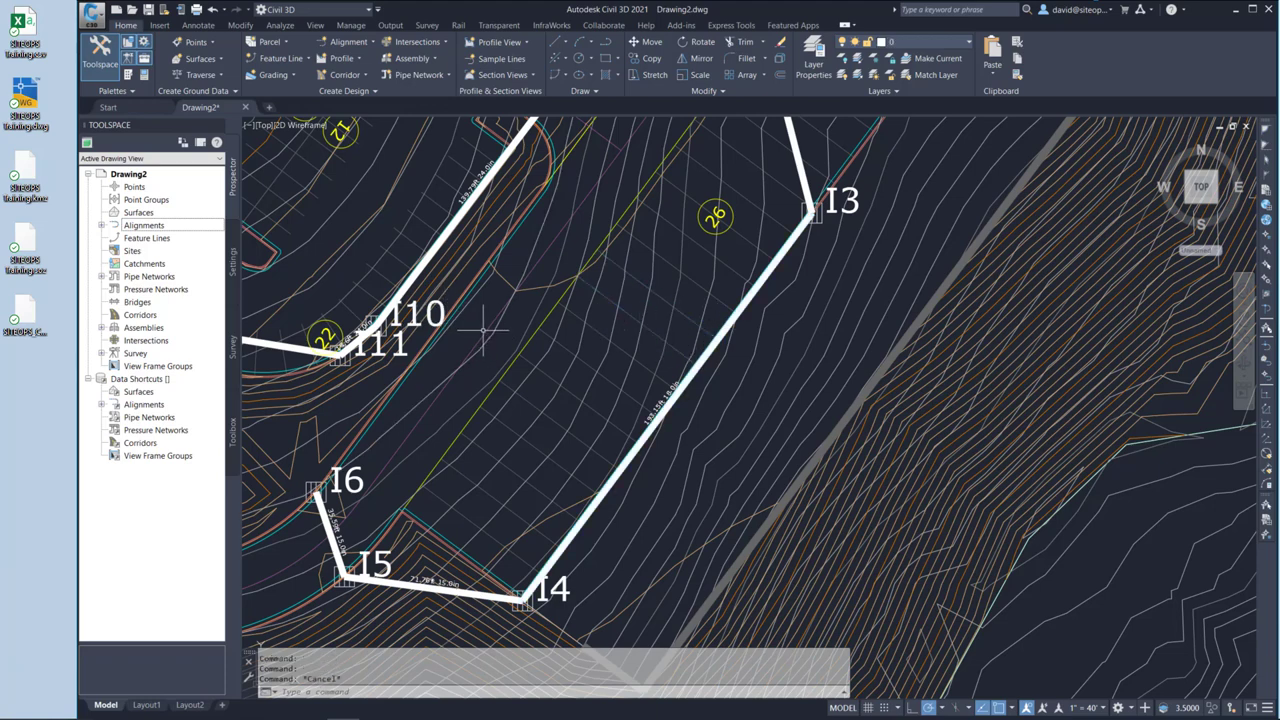
{"action": "left_click", "coordinate": [492, 334]}
{"action": "key", "text": "Escape"}
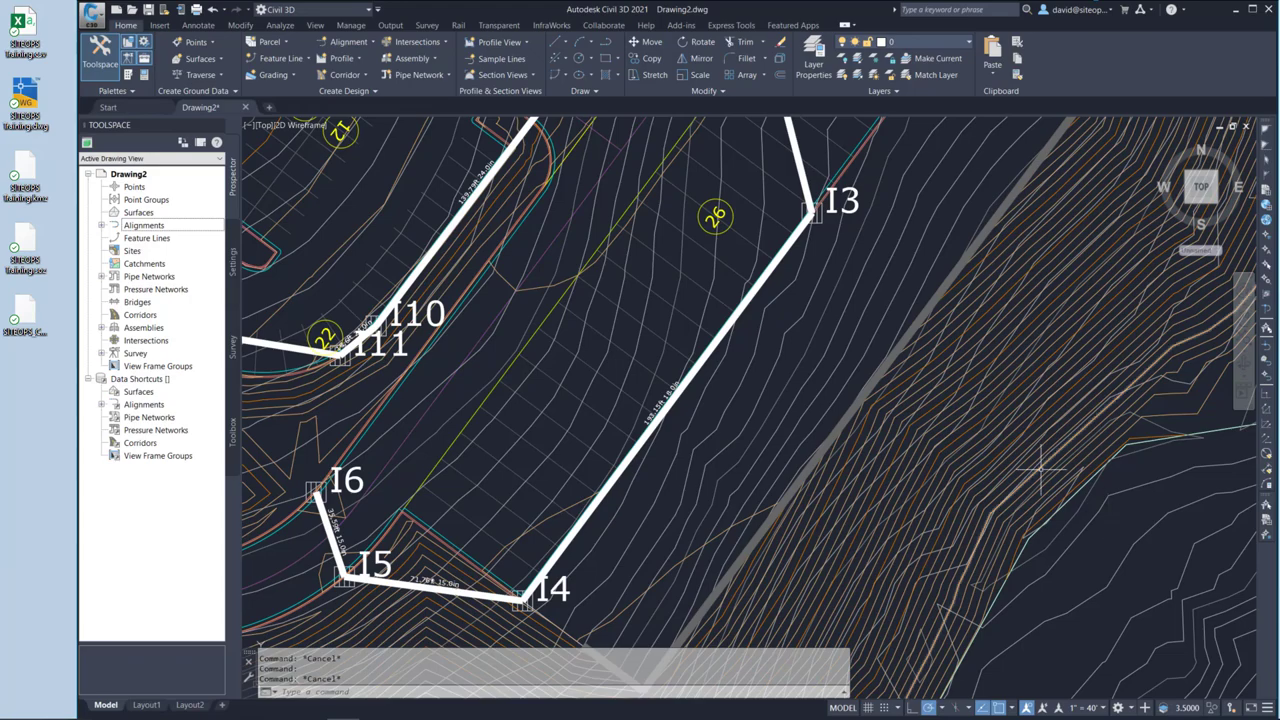
{"action": "scroll", "coordinate": [1040, 470], "scroll_direction": "down", "scroll_amount": 5}
{"action": "scroll", "coordinate": [1040, 466], "scroll_direction": "down", "scroll_amount": 3}
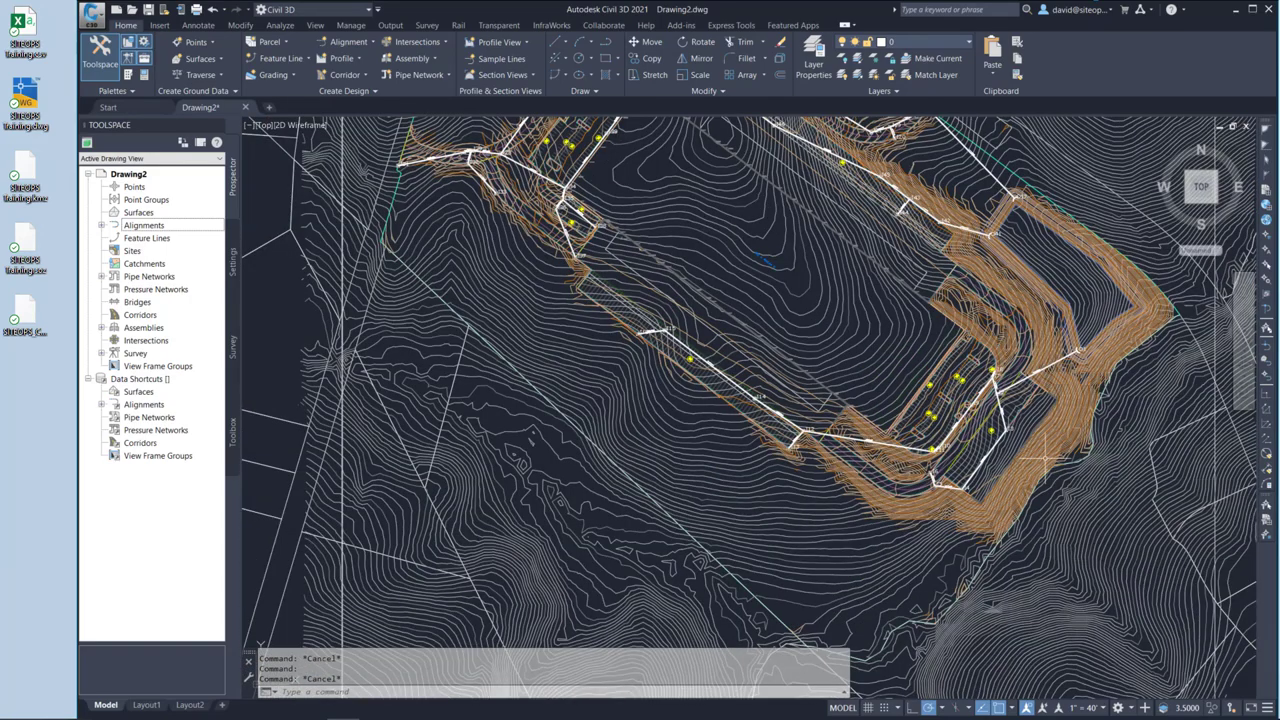
{"action": "middle_click_drag", "start_coordinate": [1040, 466], "coordinate": [976, 520]}
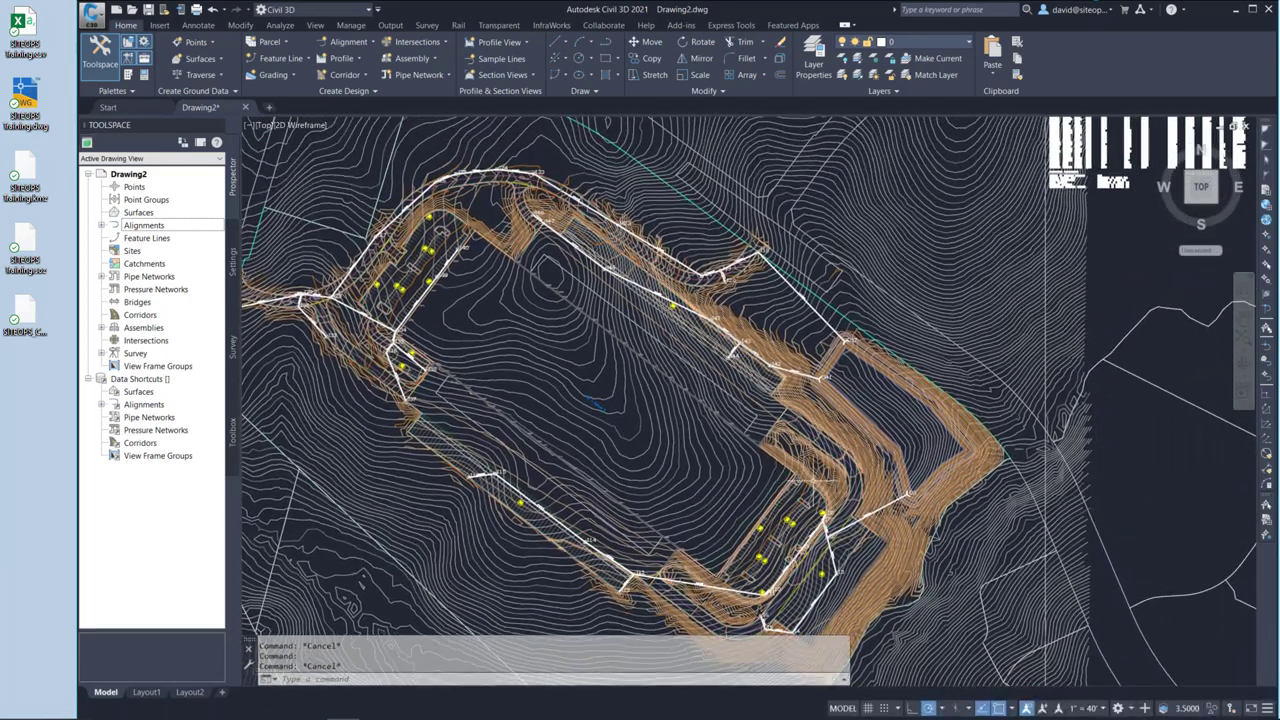
{"action": "mouse_move", "coordinate": [815, 488]}
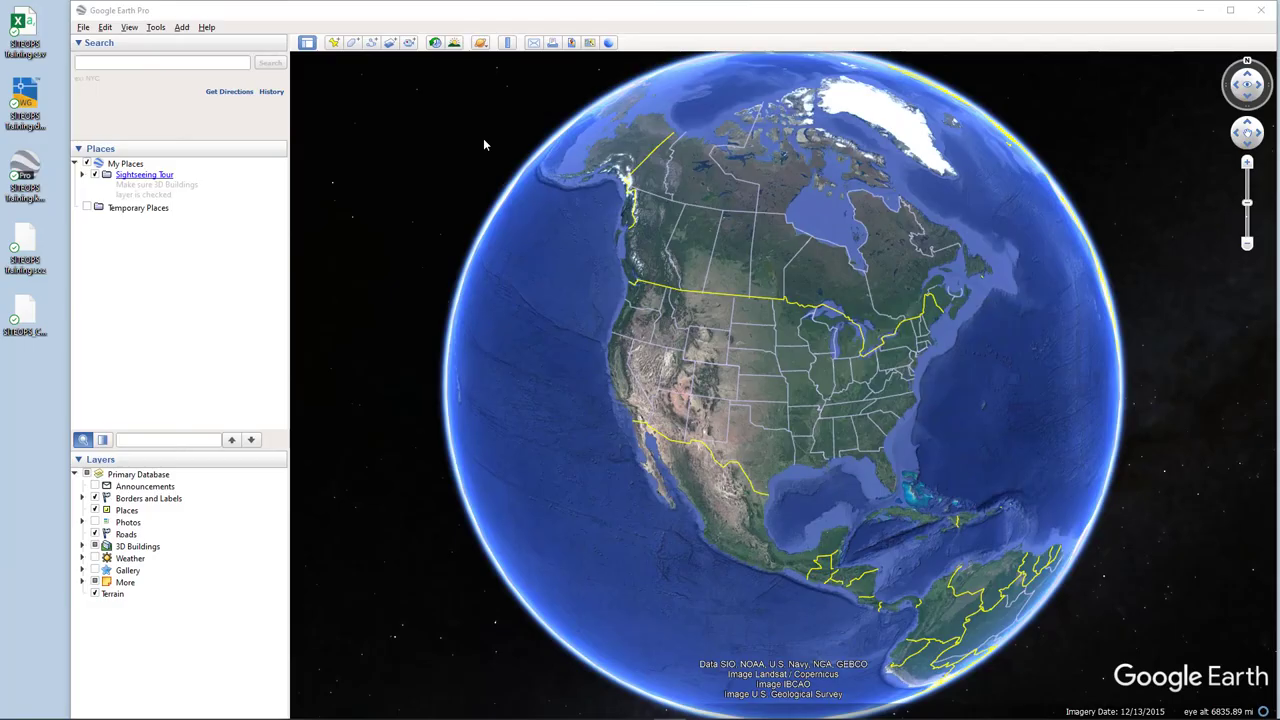
Open SITEOPS Training.kmz from the desktop in Google Earth Pro and inspect the building site up close in 3D.
{"action": "double_click", "coordinate": [33, 178]}
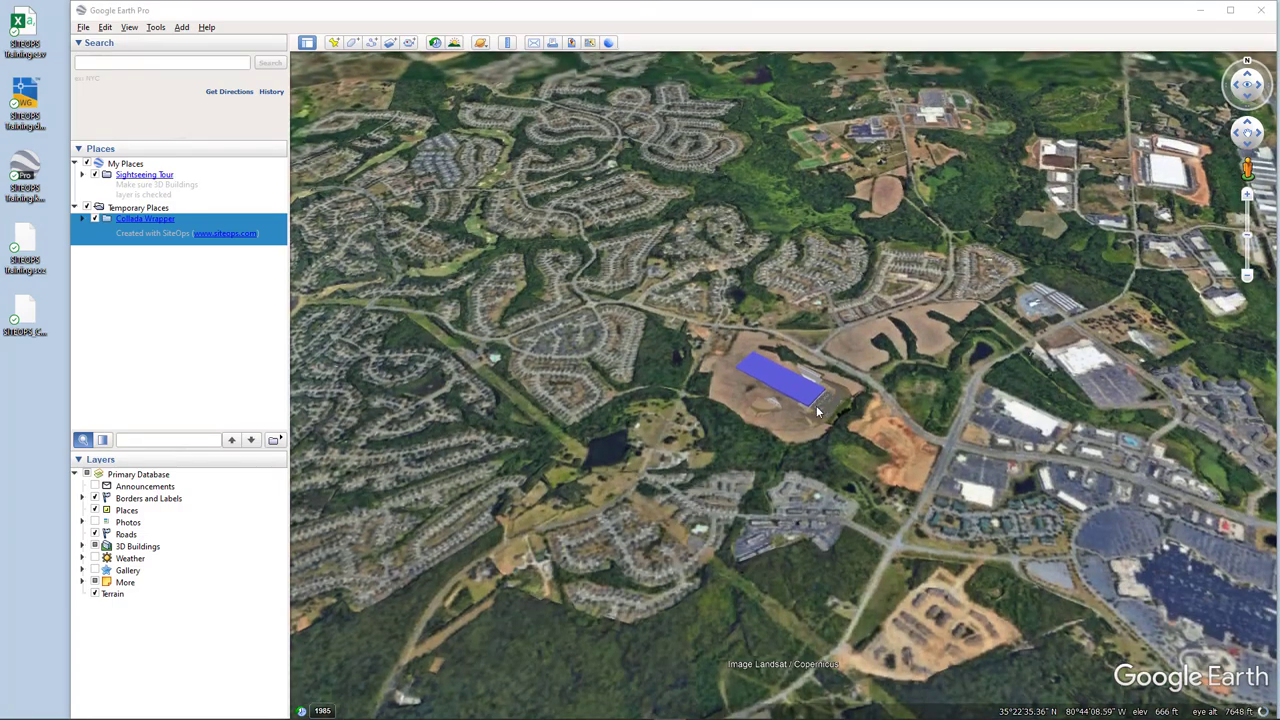
{"action": "scroll", "coordinate": [817, 411], "scroll_direction": "up", "scroll_amount": 5}
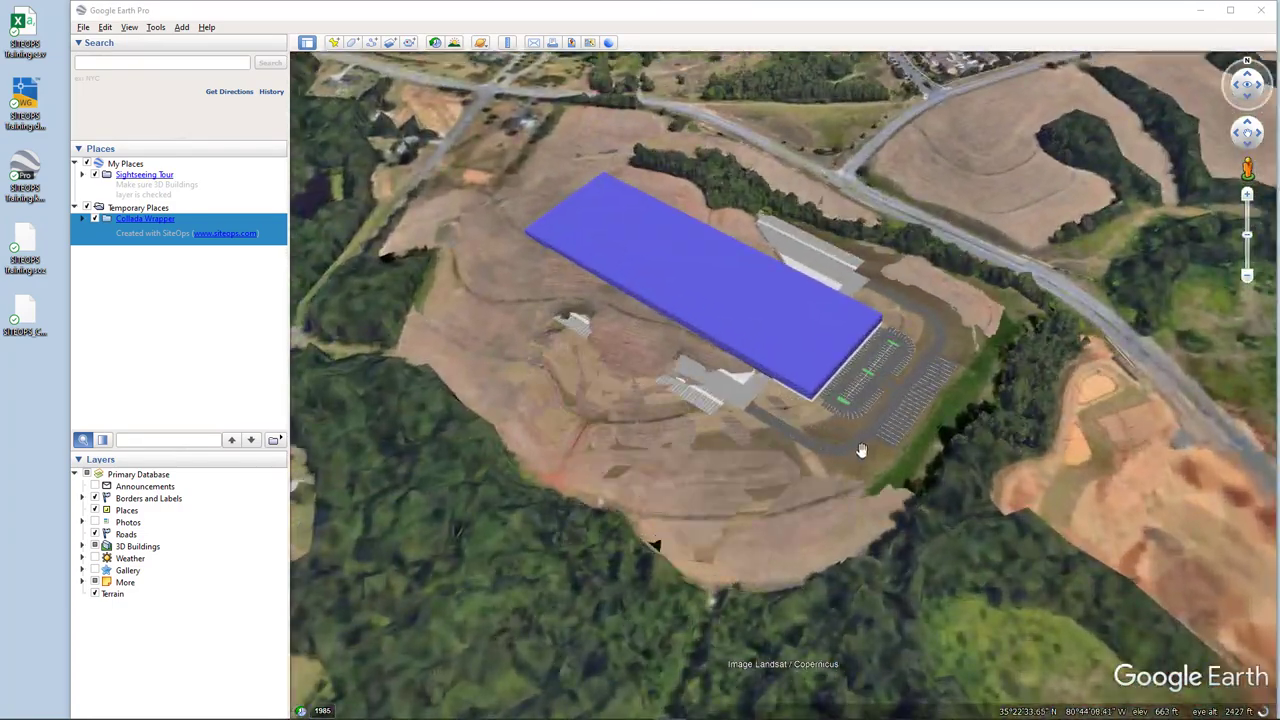
{"action": "scroll", "coordinate": [861, 450], "scroll_direction": "up", "scroll_amount": 5}
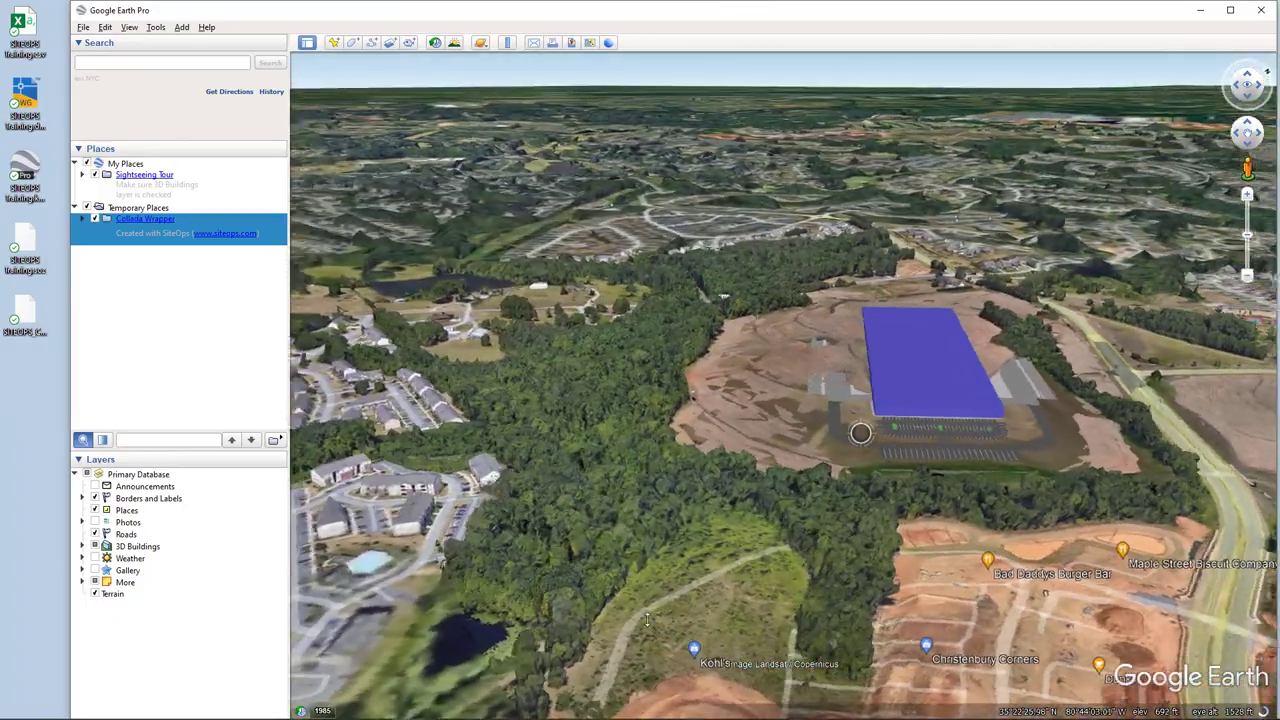
{"action": "middle_click_drag", "start_coordinate": [647, 620], "coordinate": [761, 525]}
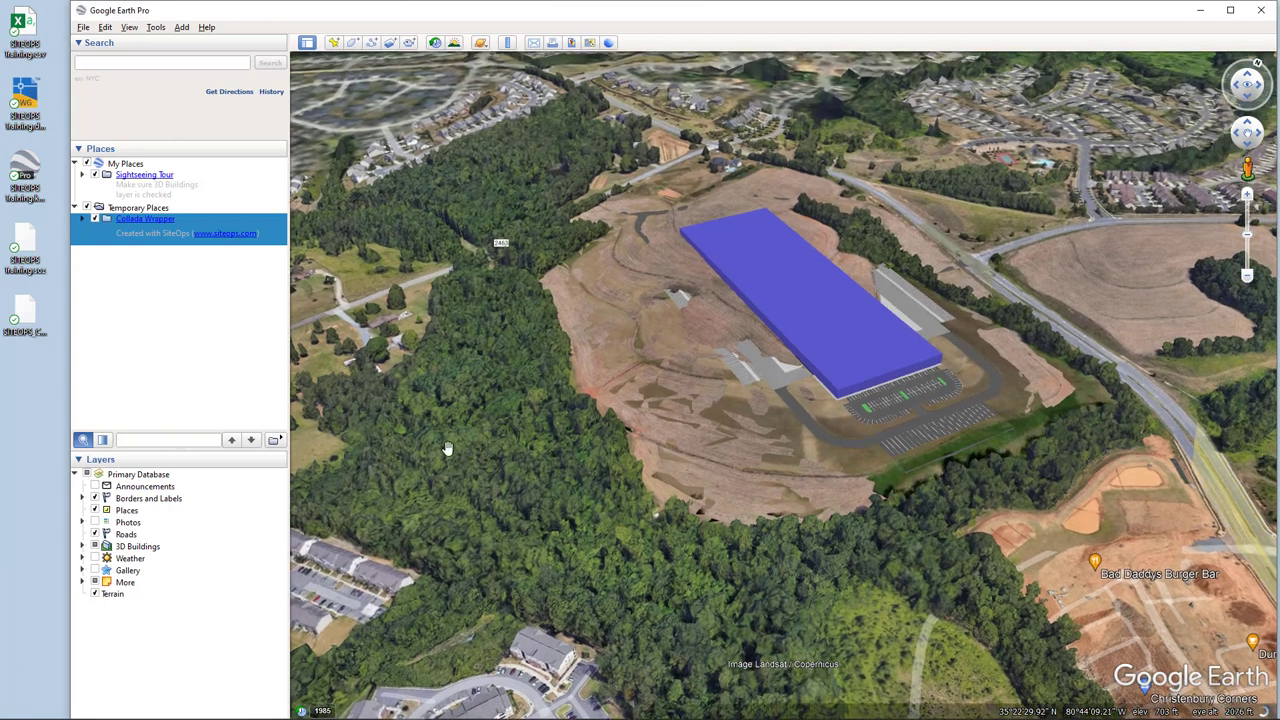
Raise the Collada Wrapper's Model to an altitude of 8 m relative to ground.
{"action": "left_click", "coordinate": [83, 220]}
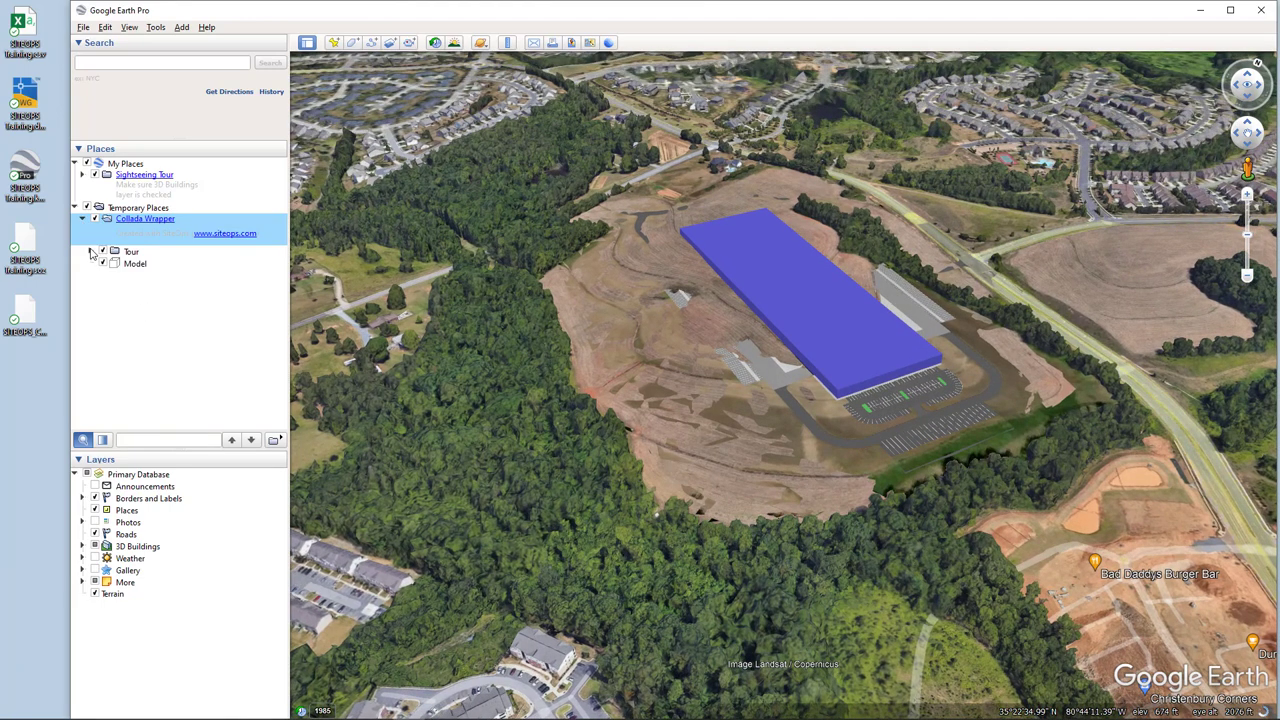
{"action": "left_click", "coordinate": [90, 251]}
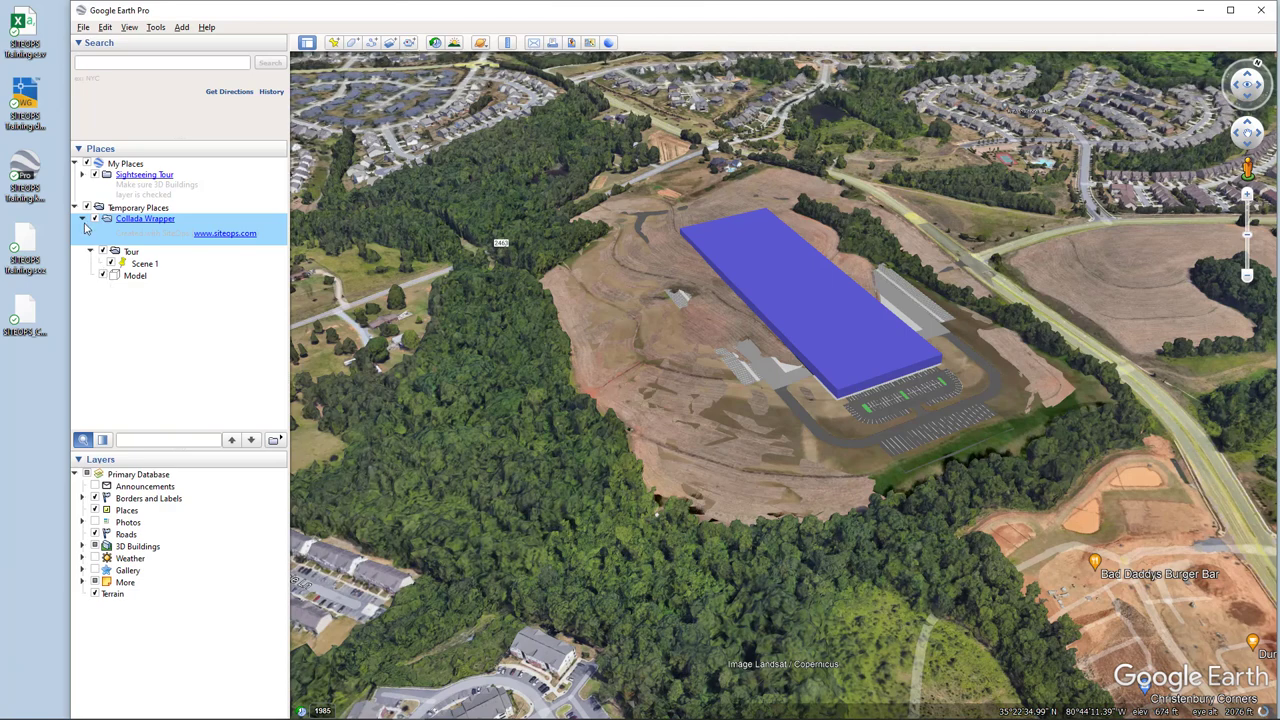
{"action": "left_click", "coordinate": [144, 276]}
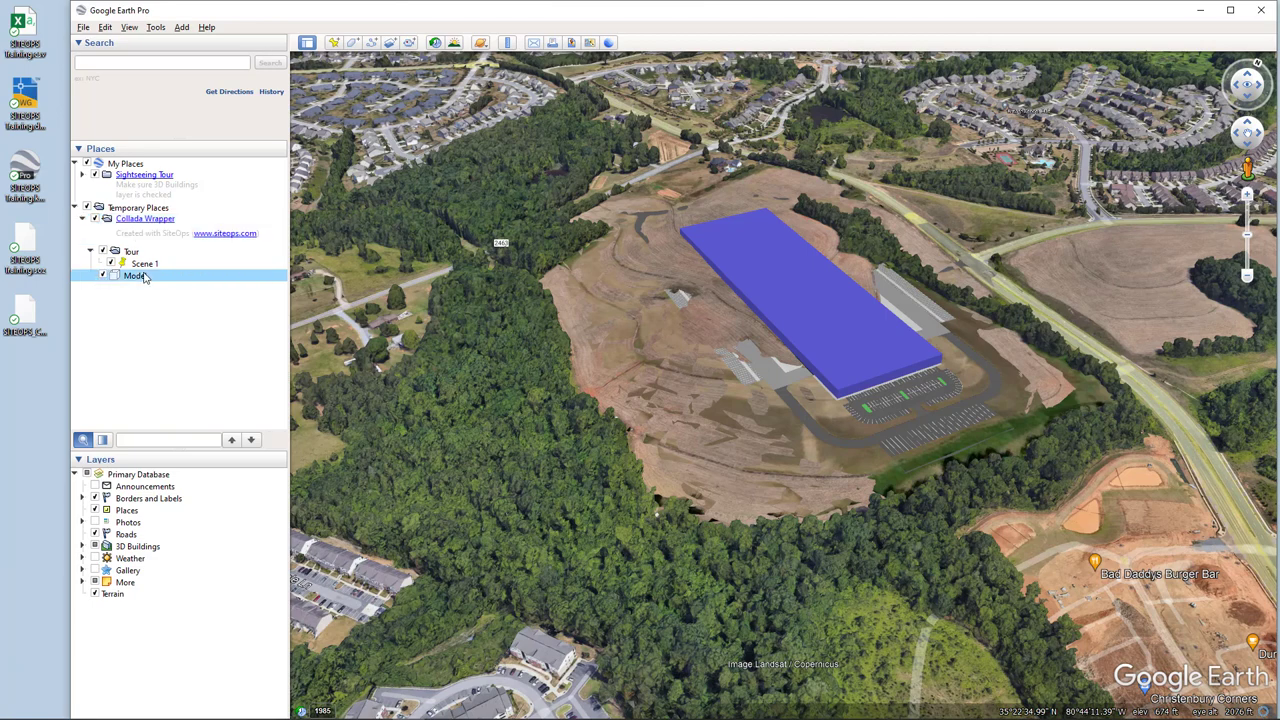
{"action": "right_click", "coordinate": [144, 277]}
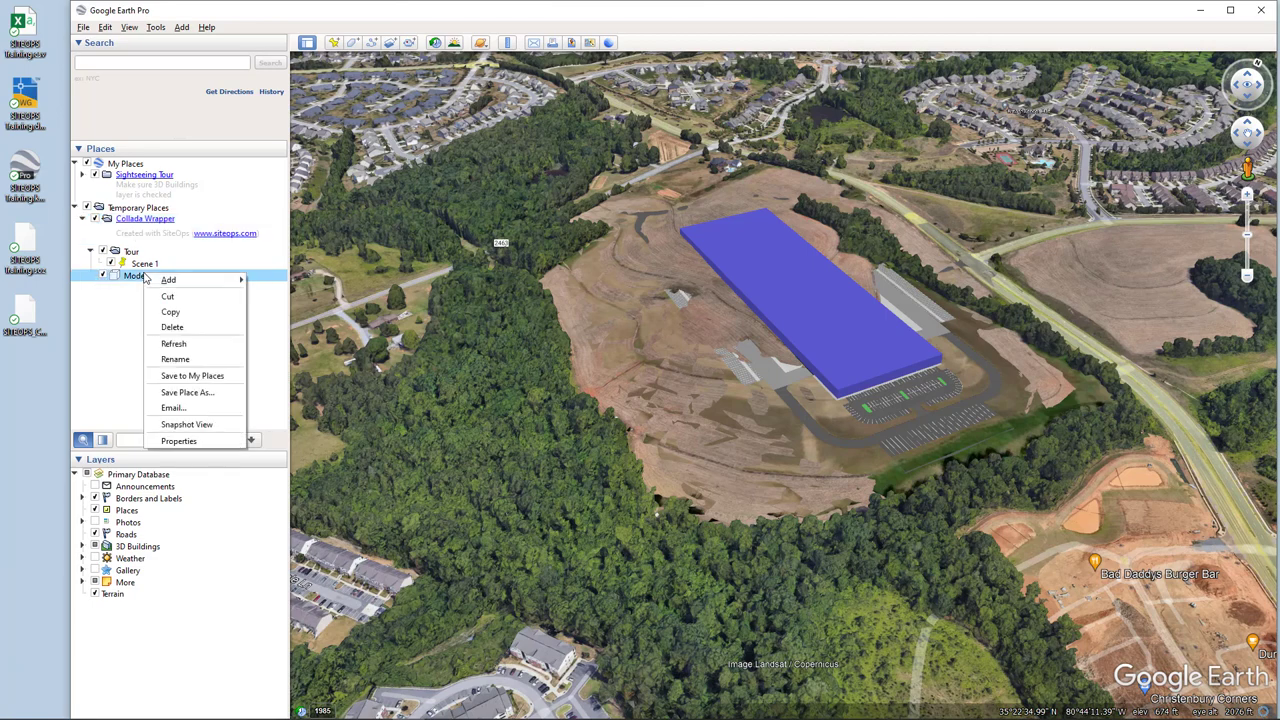
{"action": "left_click", "coordinate": [177, 442]}
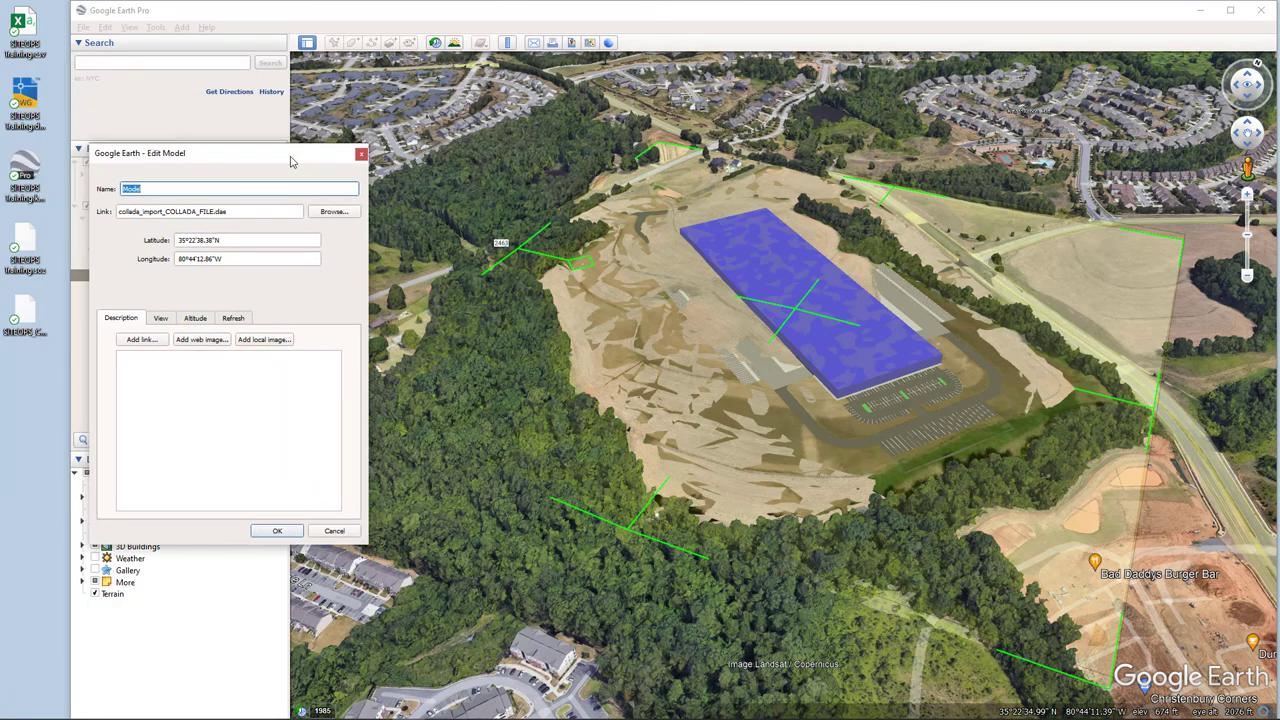
{"action": "left_click", "coordinate": [200, 318]}
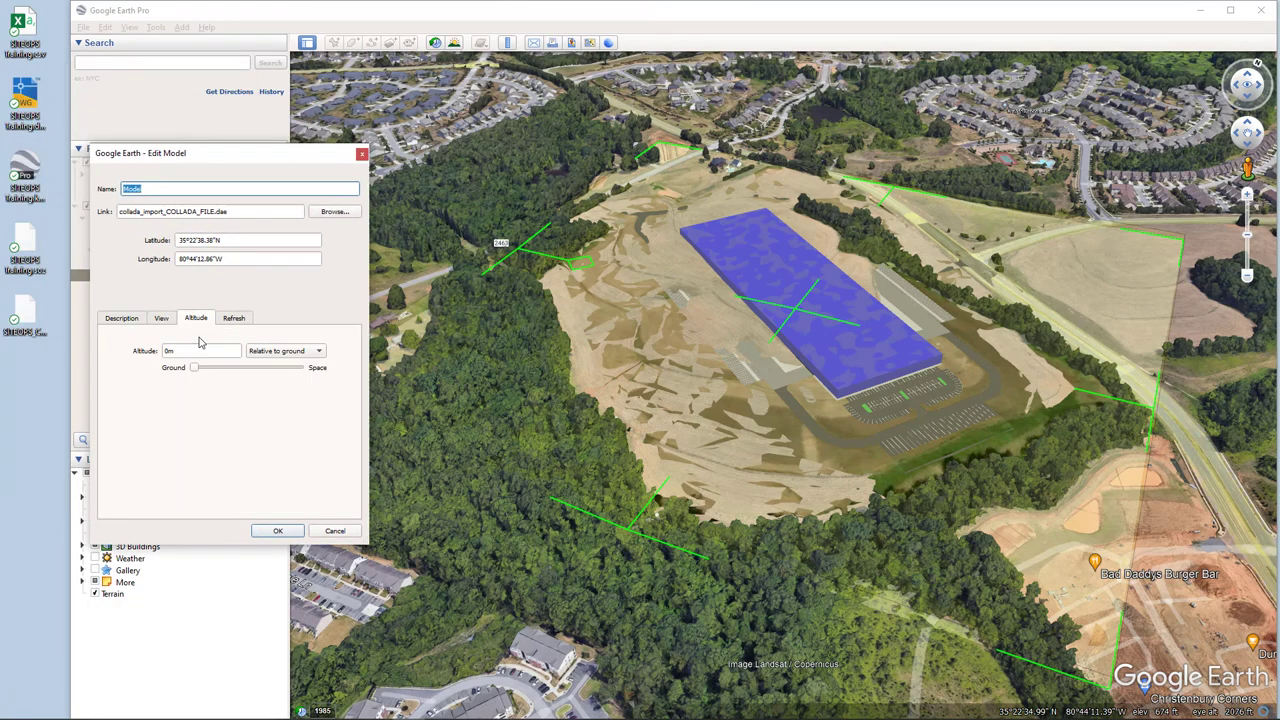
{"action": "left_click", "coordinate": [198, 370]}
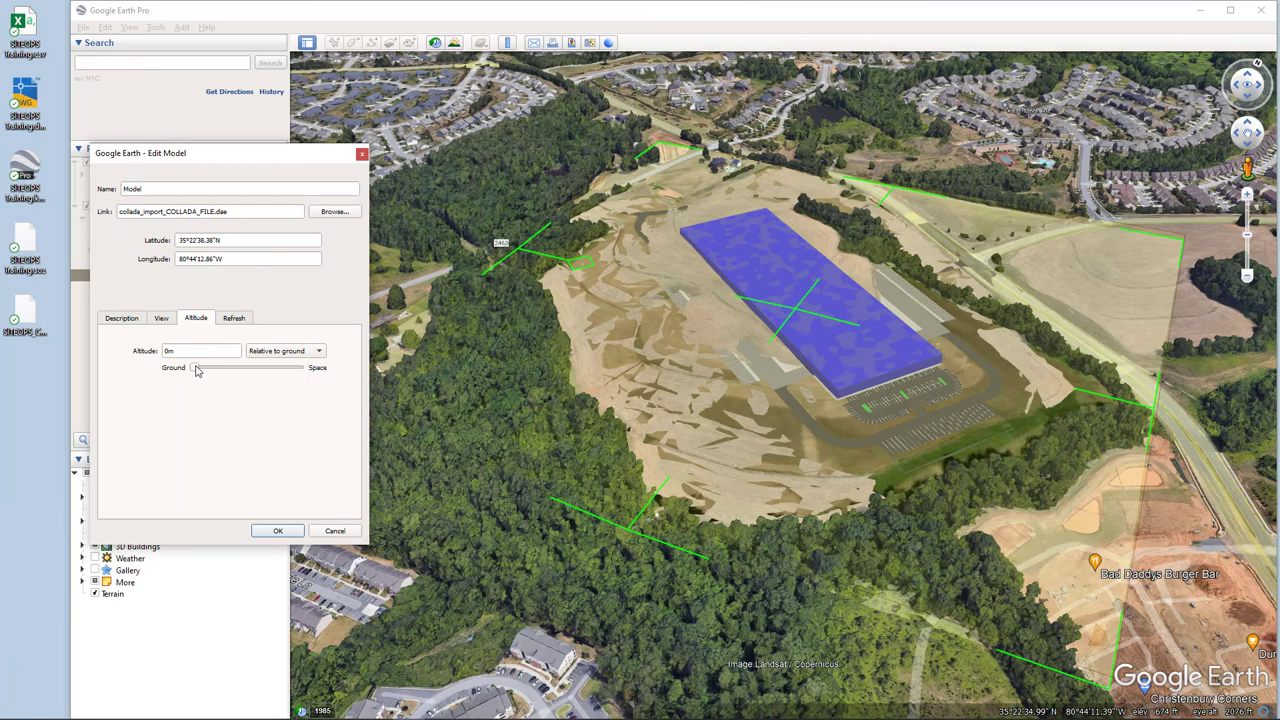
{"action": "left_click_drag", "start_coordinate": [198, 370], "coordinate": [202, 372]}
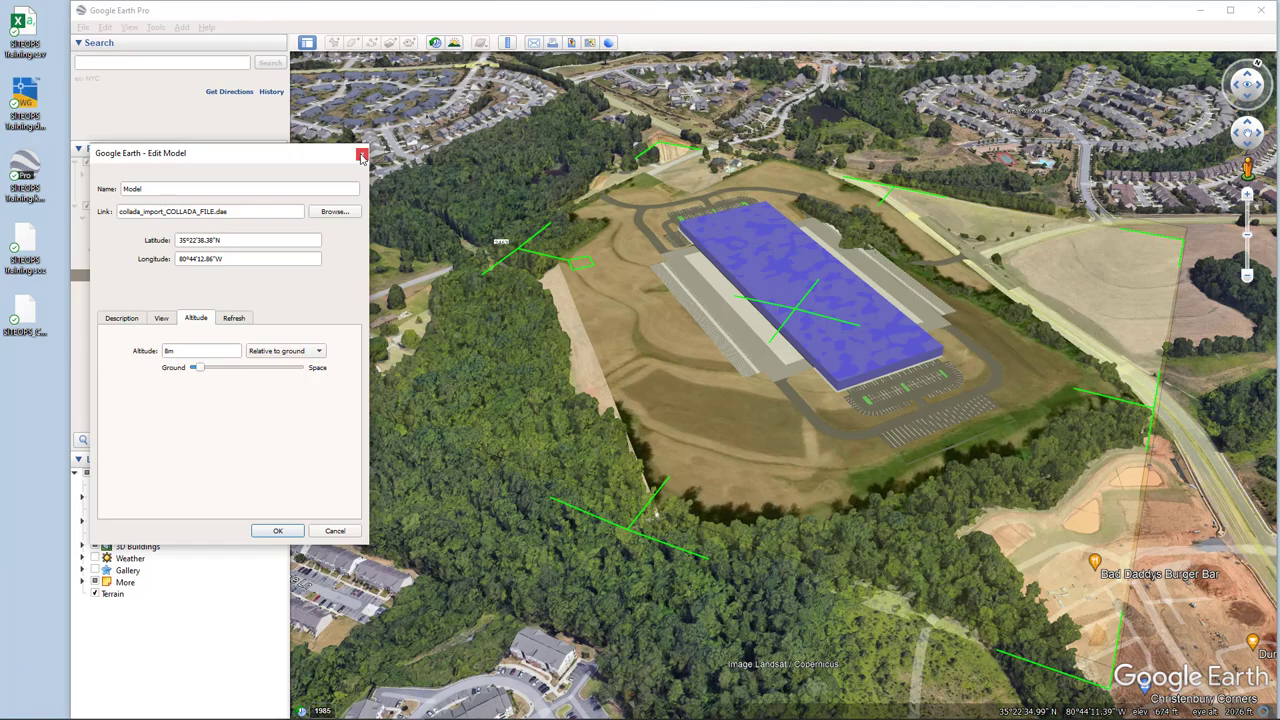
{"action": "left_click", "coordinate": [277, 530]}
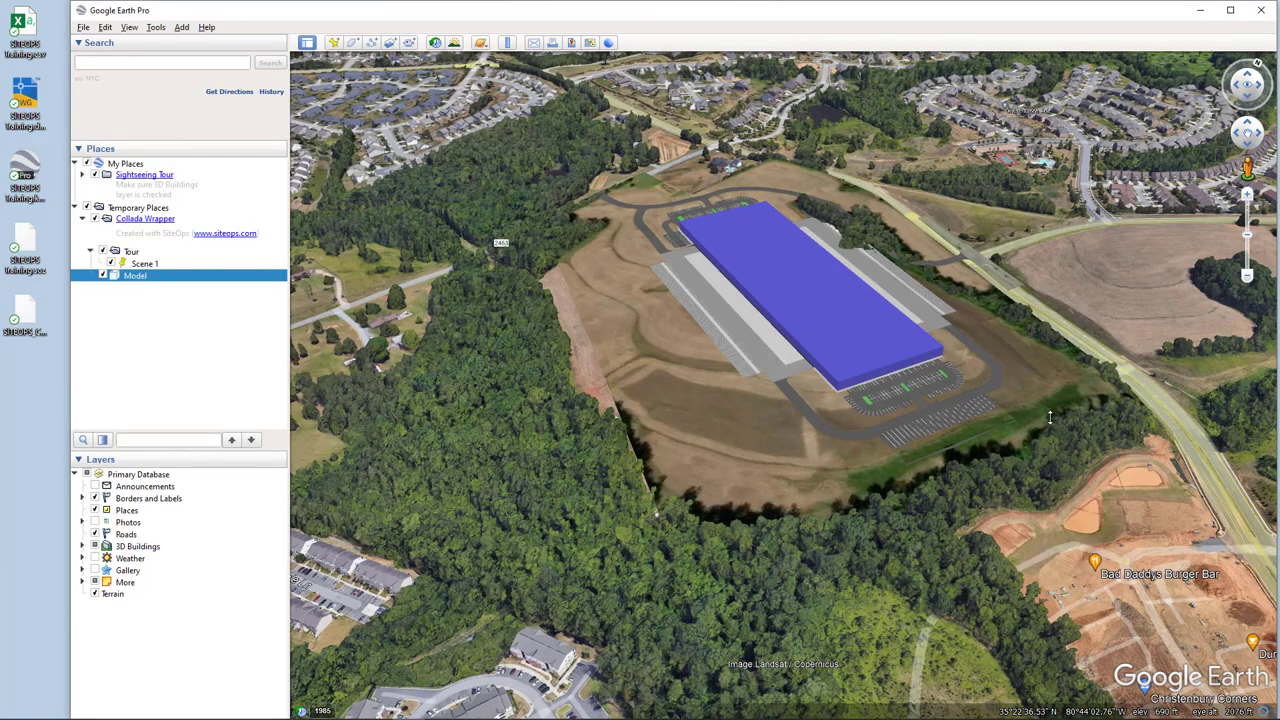
Examine the raised site model against the surrounding roads from other angles and expand the More and 3D Buildings layer groups.
{"action": "middle_click_drag", "start_coordinate": [1050, 418], "coordinate": [881, 361]}
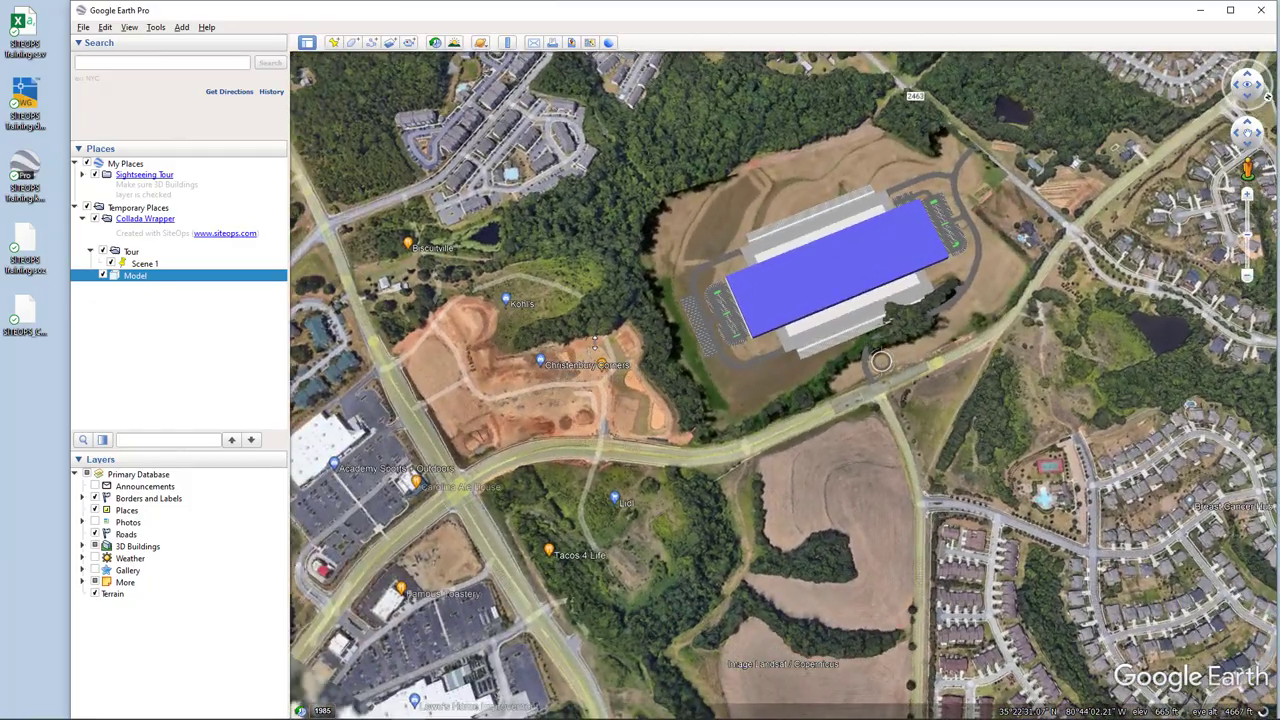
{"action": "scroll", "coordinate": [881, 361], "scroll_direction": "up", "scroll_amount": 5}
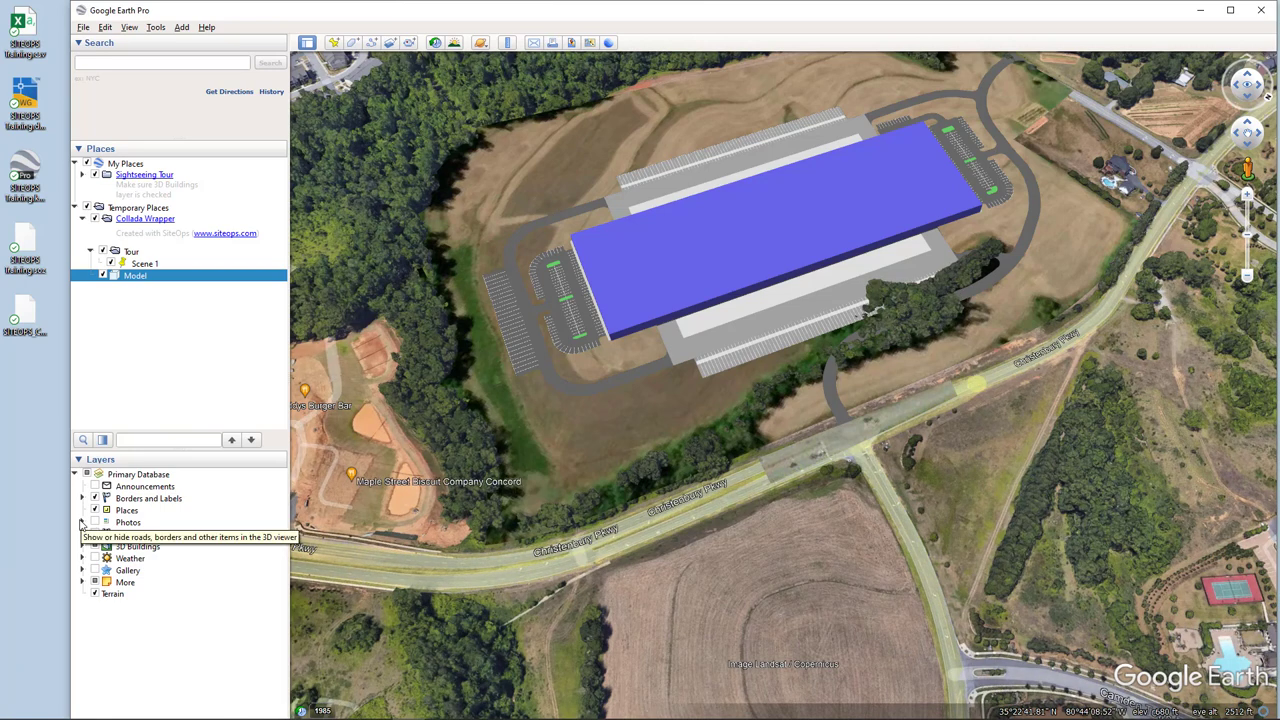
{"action": "left_click", "coordinate": [95, 595]}
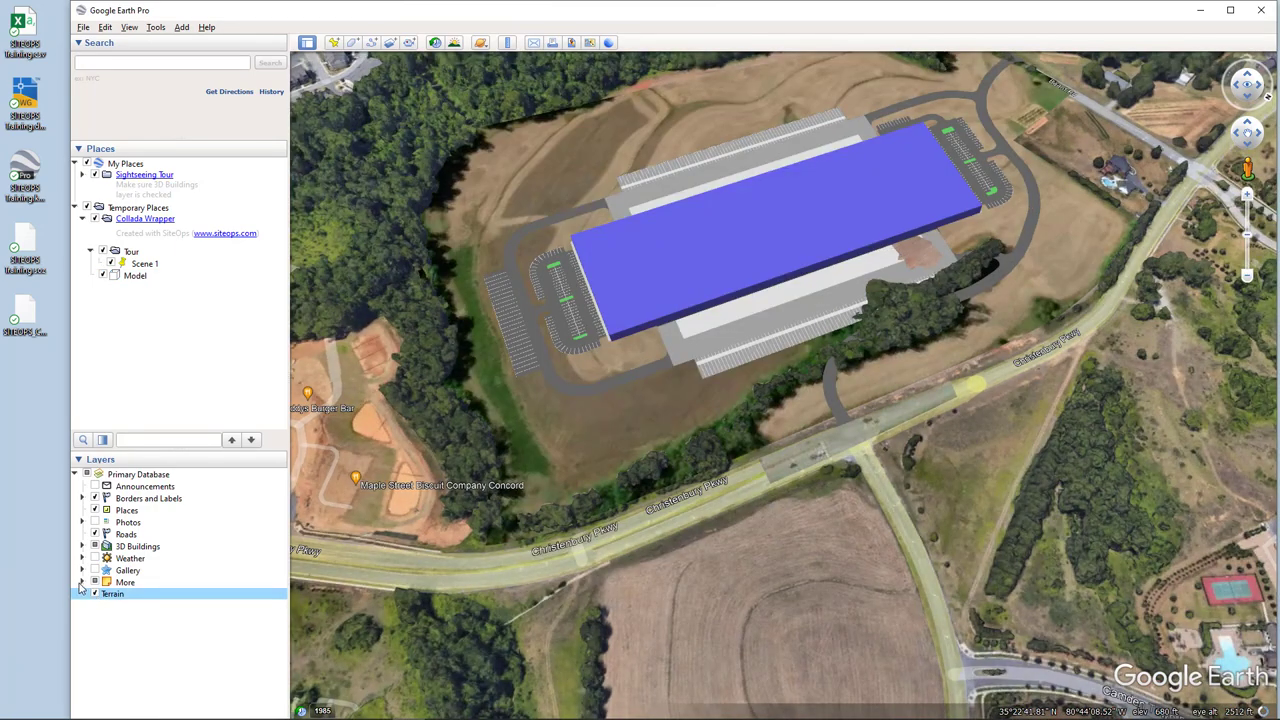
{"action": "left_click", "coordinate": [82, 582]}
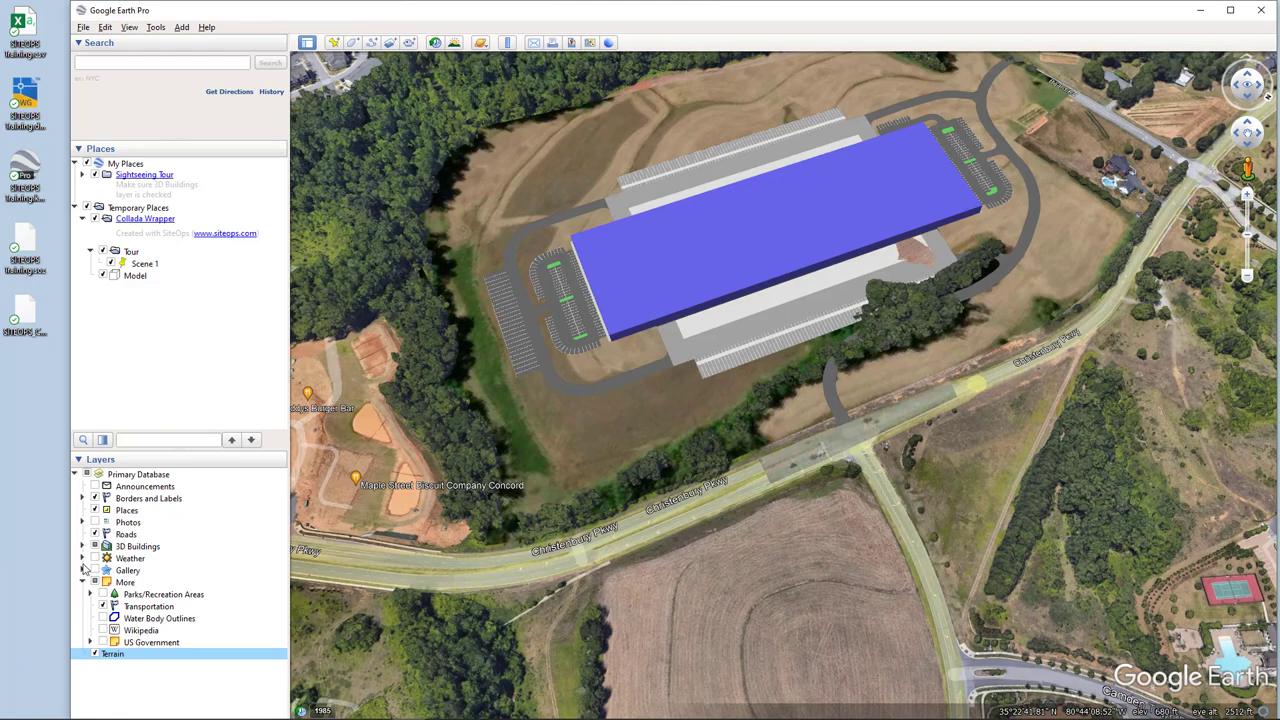
{"action": "left_click", "coordinate": [83, 546]}
{"action": "left_click_drag", "start_coordinate": [853, 374], "coordinate": [808, 434]}
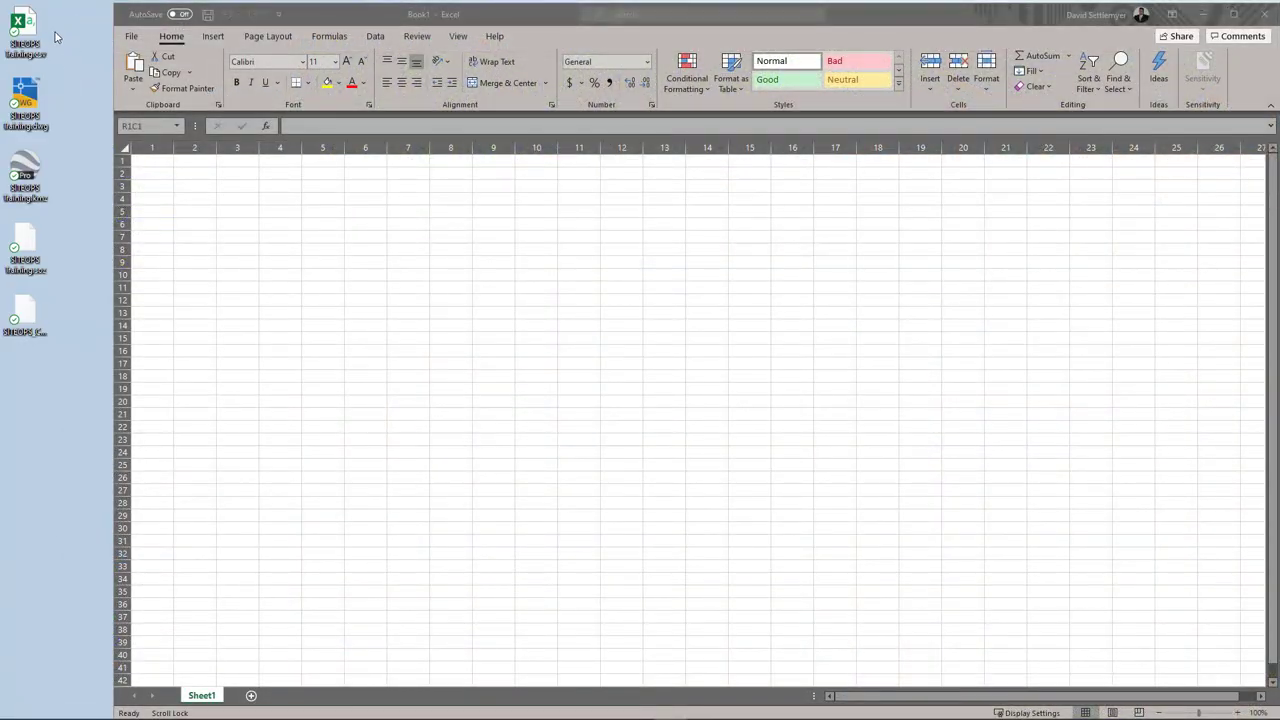
Open SITEOPS Training.csv from the desktop in Excel and widen its columns to read through the full cost estimate.
{"action": "left_click_drag", "start_coordinate": [37, 33], "coordinate": [257, 223]}
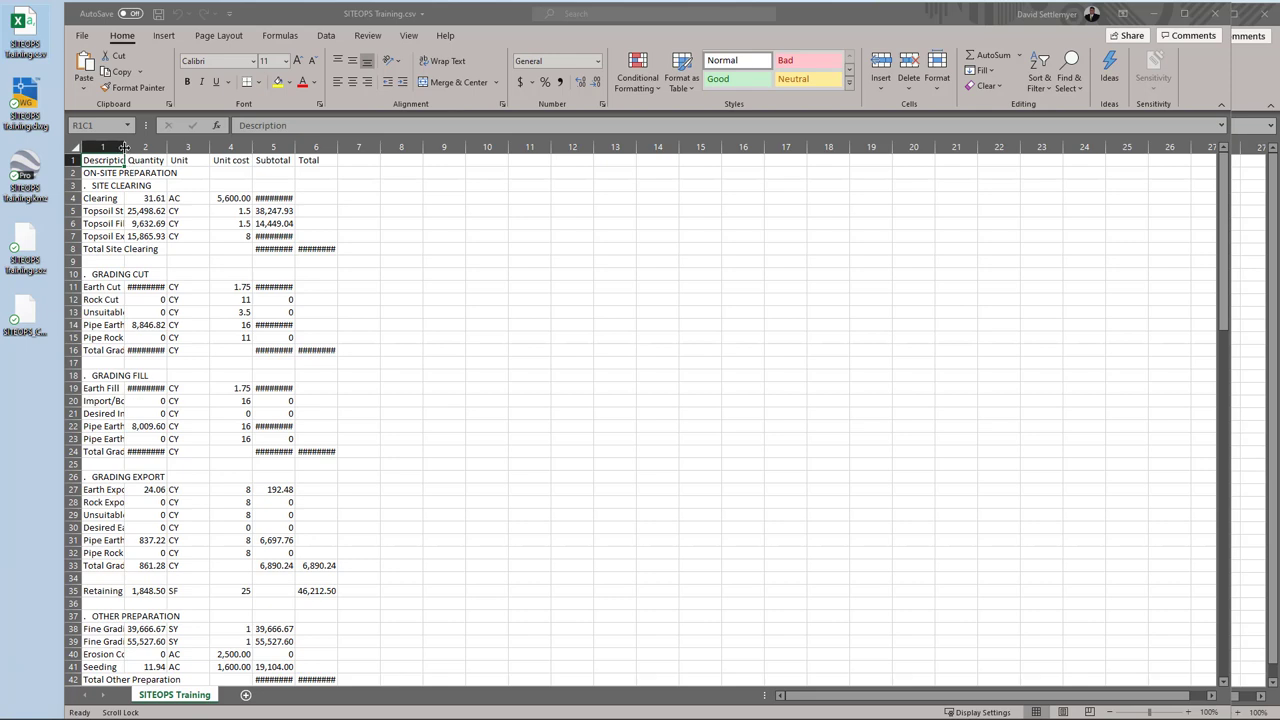
{"action": "left_click_drag", "start_coordinate": [124, 147], "coordinate": [538, 147]}
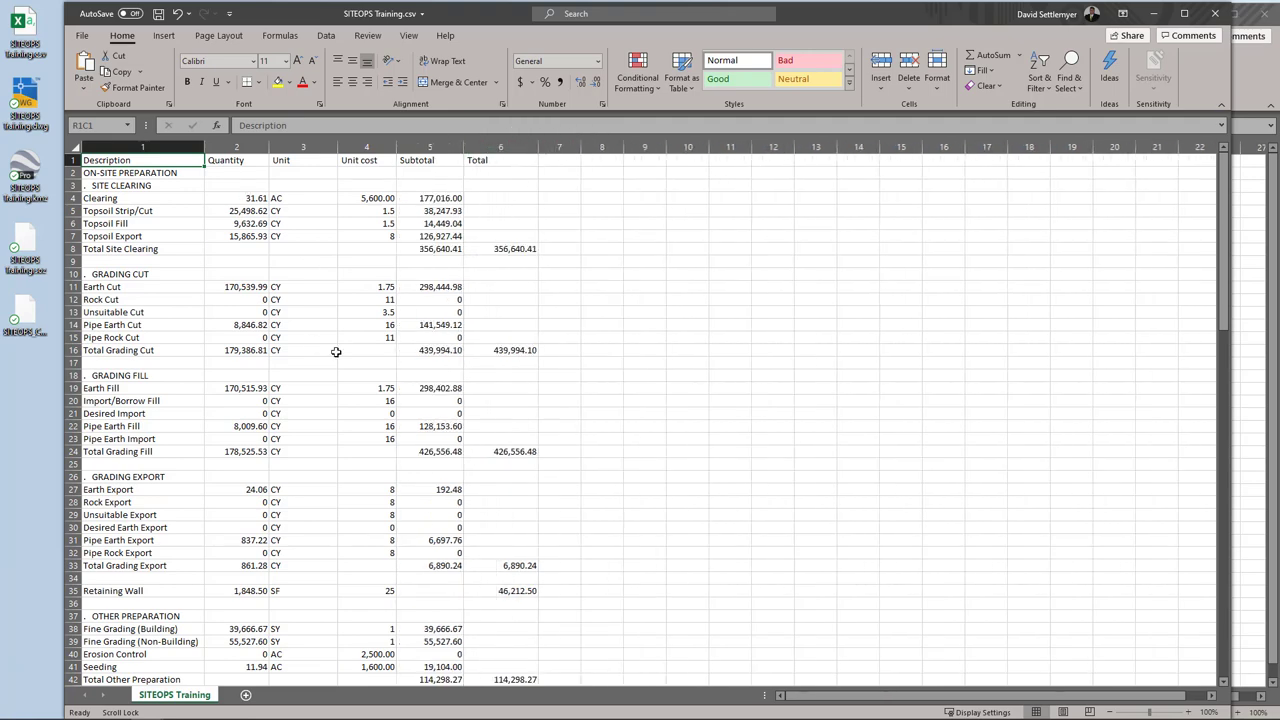
{"action": "scroll", "coordinate": [336, 351], "scroll_direction": "down", "scroll_amount": 13}
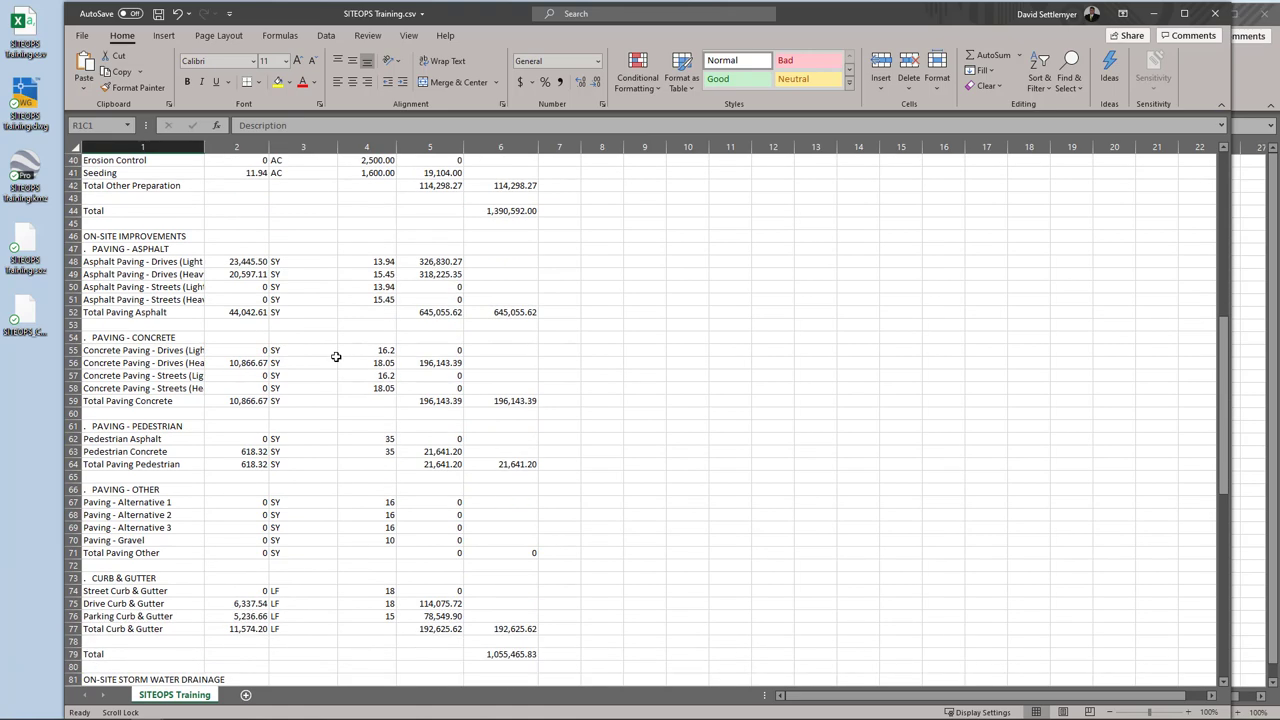
{"action": "scroll", "coordinate": [336, 356], "scroll_direction": "down", "scroll_amount": 8}
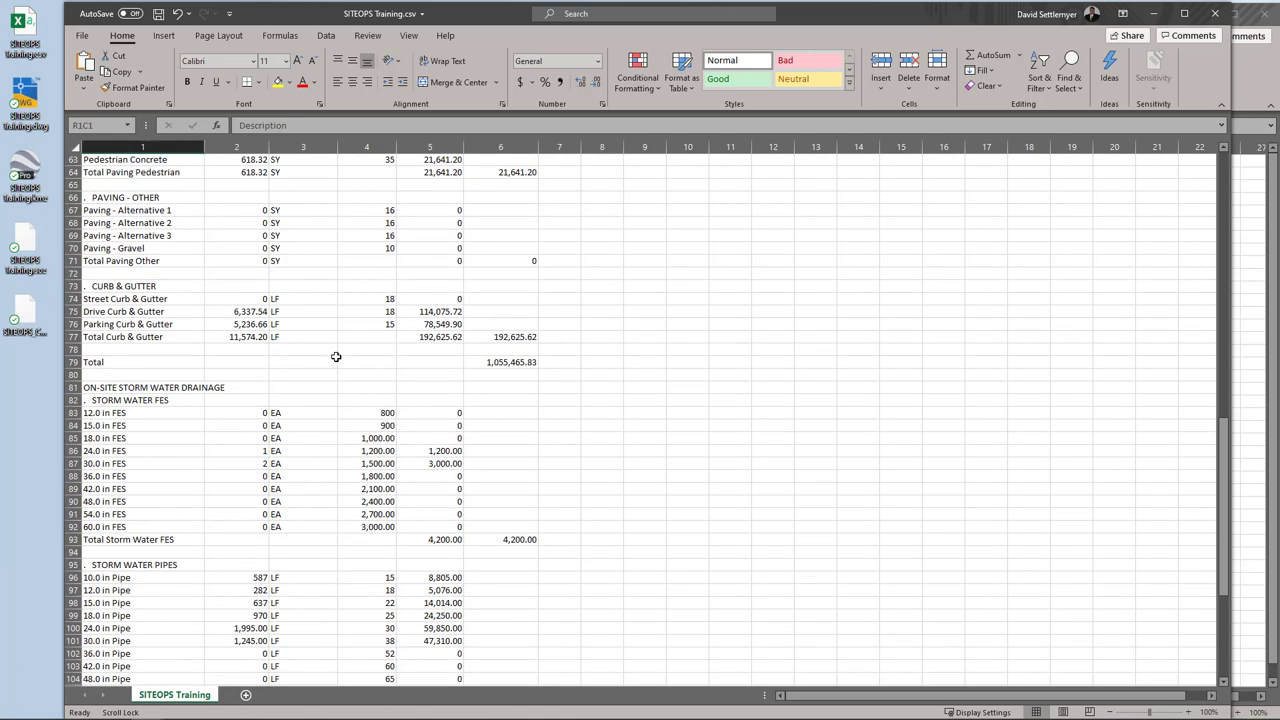
{"action": "scroll", "coordinate": [336, 356], "scroll_direction": "down", "scroll_amount": 9}
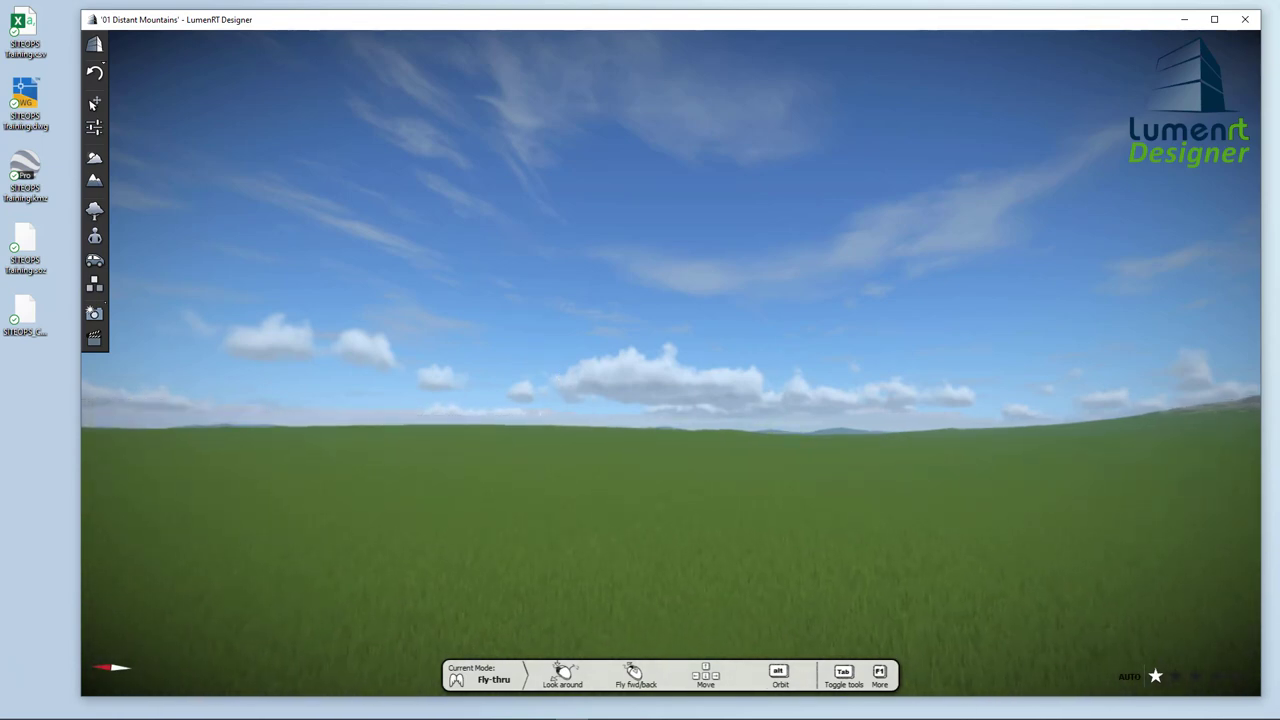
Import the SITEOPS_COLLADA.dae object from the desktop into the 01 Distant Mountains scene in LumenRT Designer.
{"action": "key", "text": "alt"}
{"action": "left_click_drag", "start_coordinate": [670, 362], "coordinate": [558, 374], "text": "alt"}
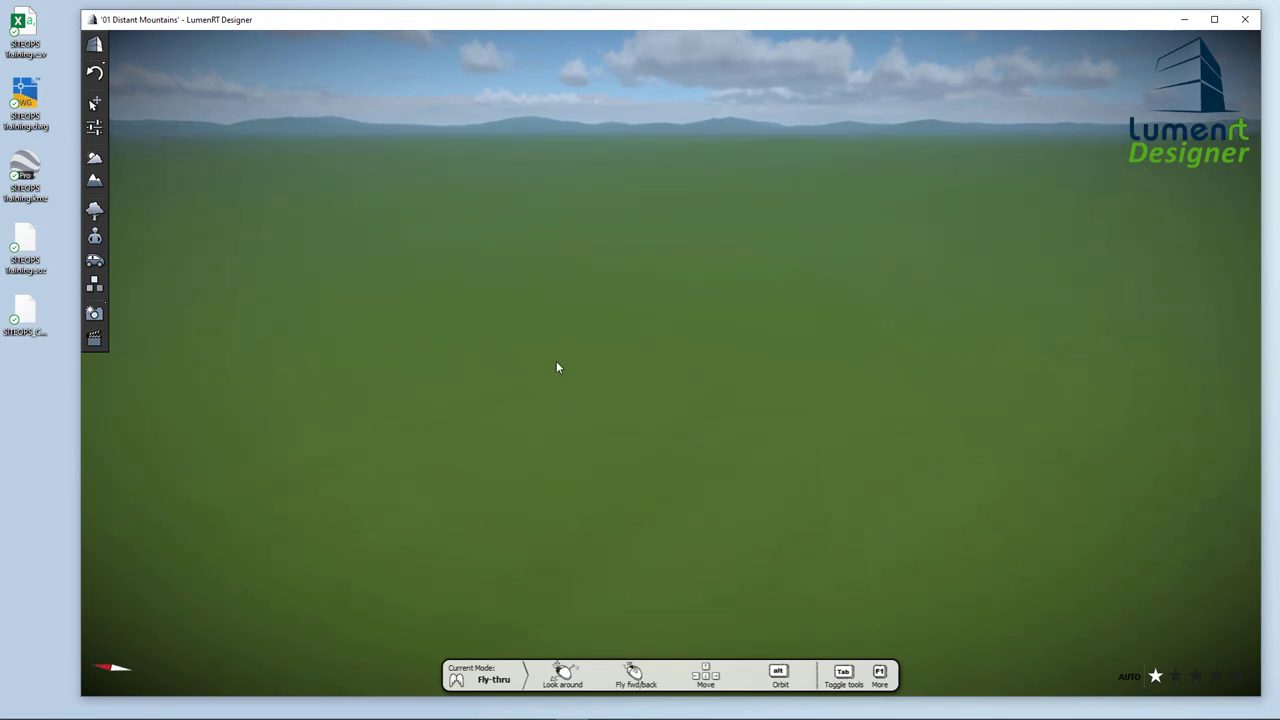
{"action": "left_click_drag", "start_coordinate": [557, 368], "coordinate": [563, 345]}
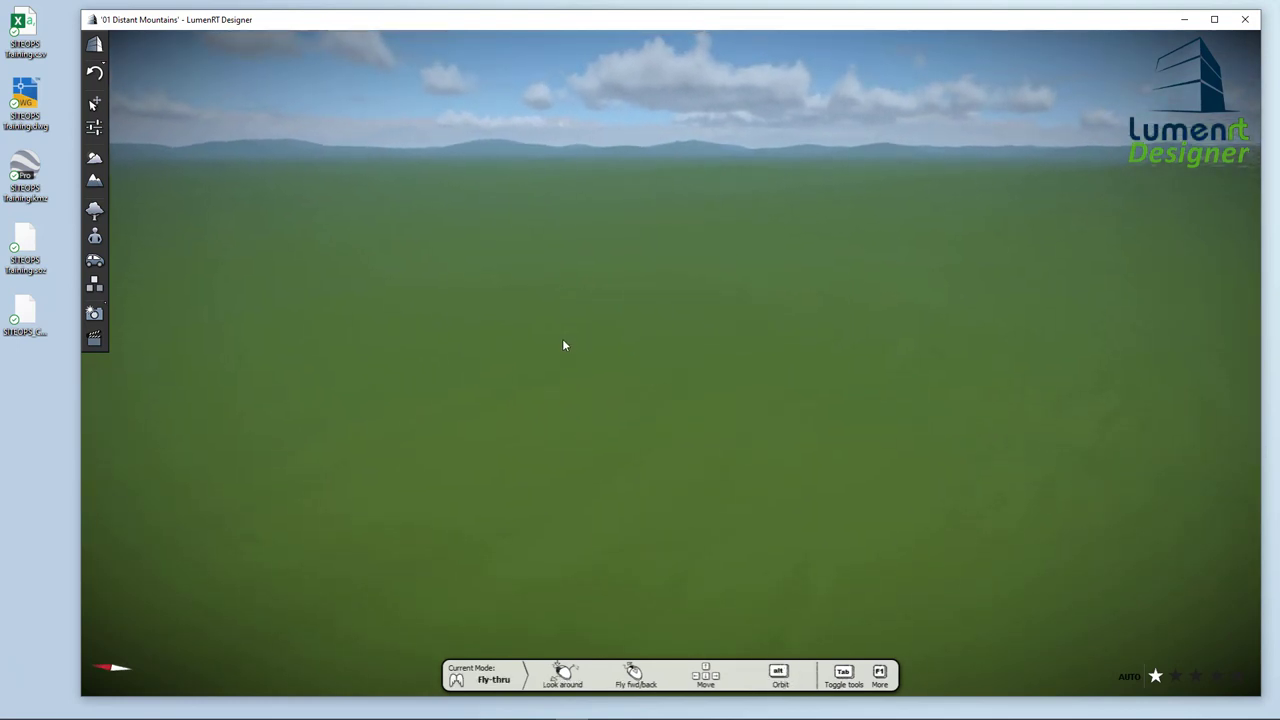
{"action": "left_click", "coordinate": [95, 284]}
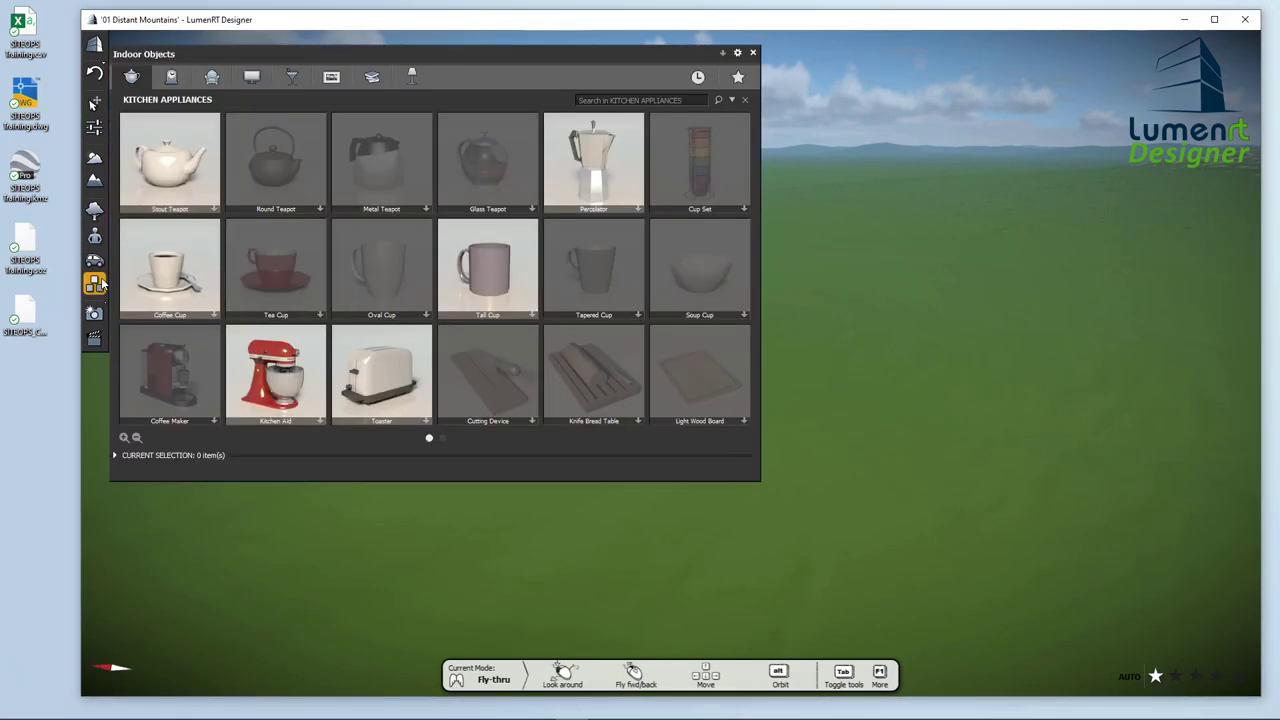
{"action": "left_click", "coordinate": [101, 284]}
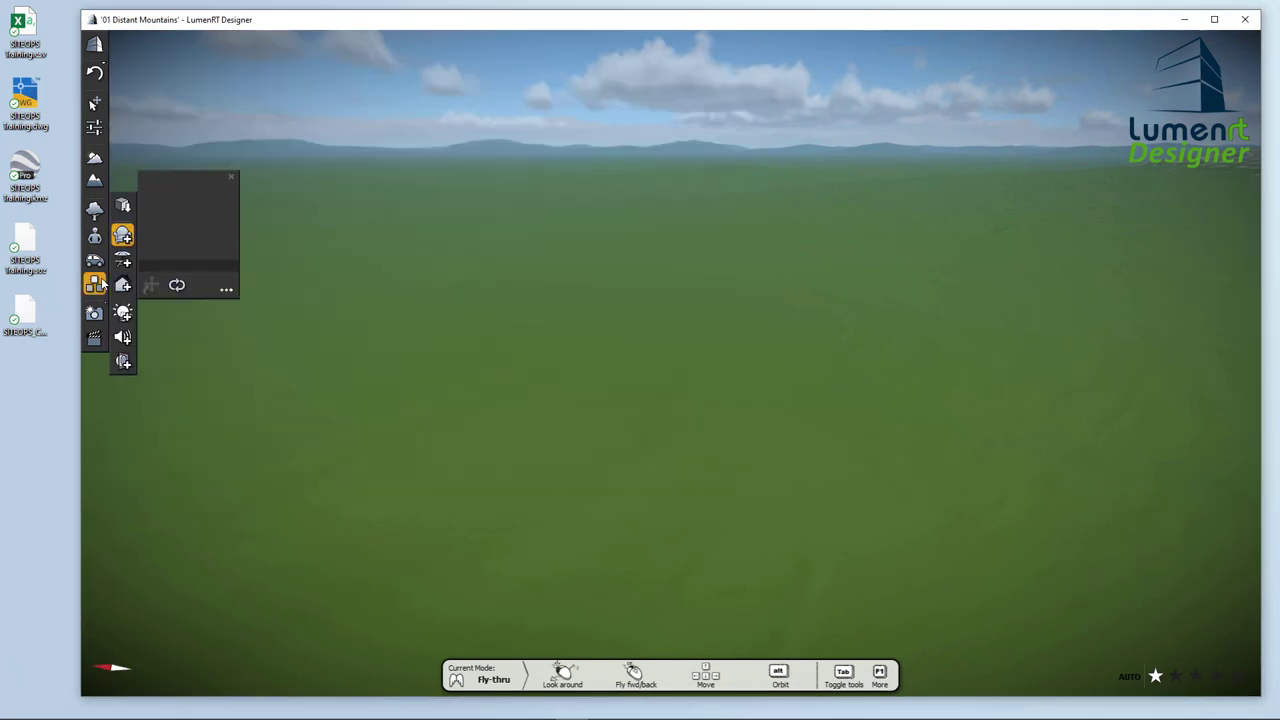
{"action": "left_click", "coordinate": [123, 206]}
{"action": "left_click", "coordinate": [226, 147]}
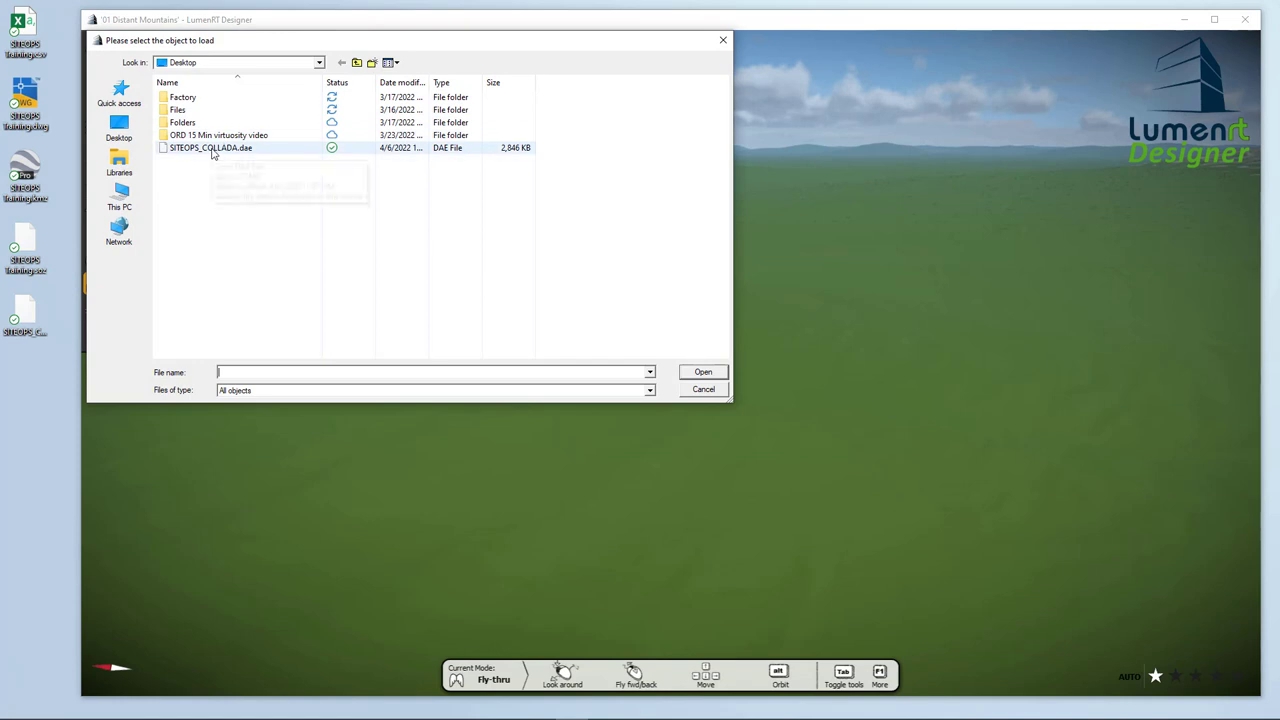
{"action": "double_click", "coordinate": [212, 150]}
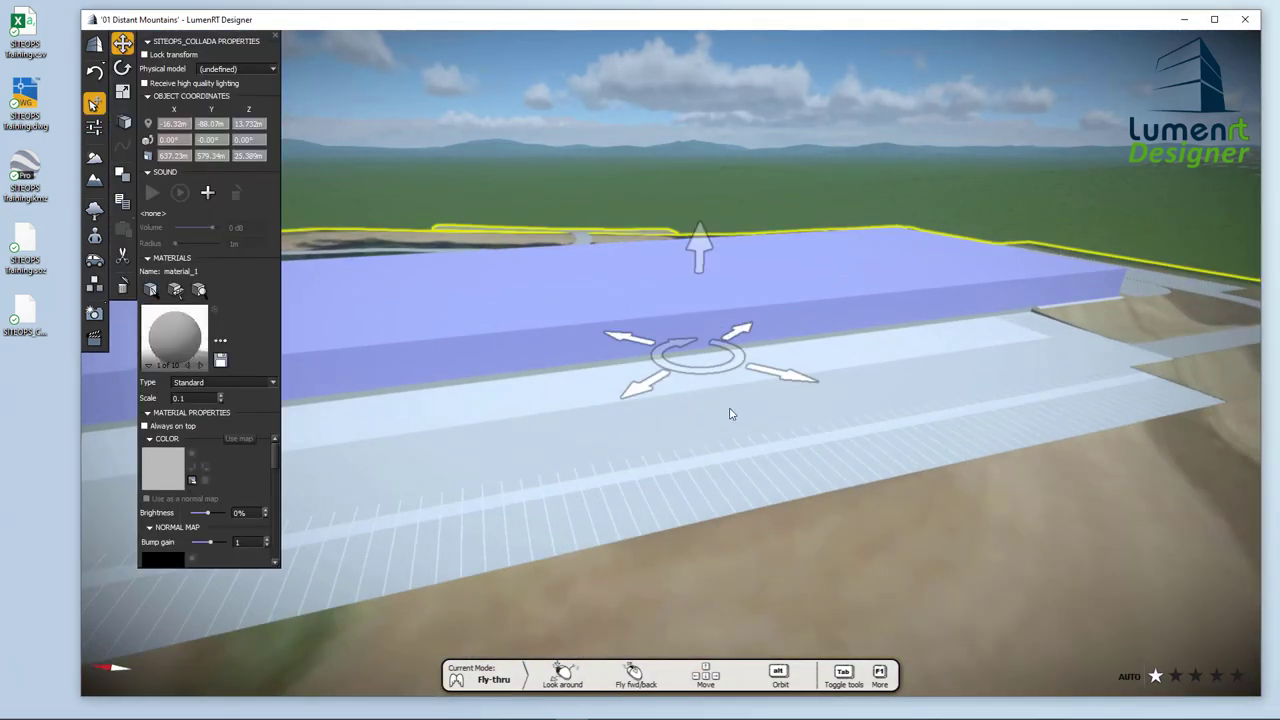
Raise the imported SITEOPS_COLLADA model above the grass terrain to a Z coordinate of about 24 m.
{"action": "scroll", "coordinate": [788, 414], "scroll_direction": "down", "scroll_amount": 5}
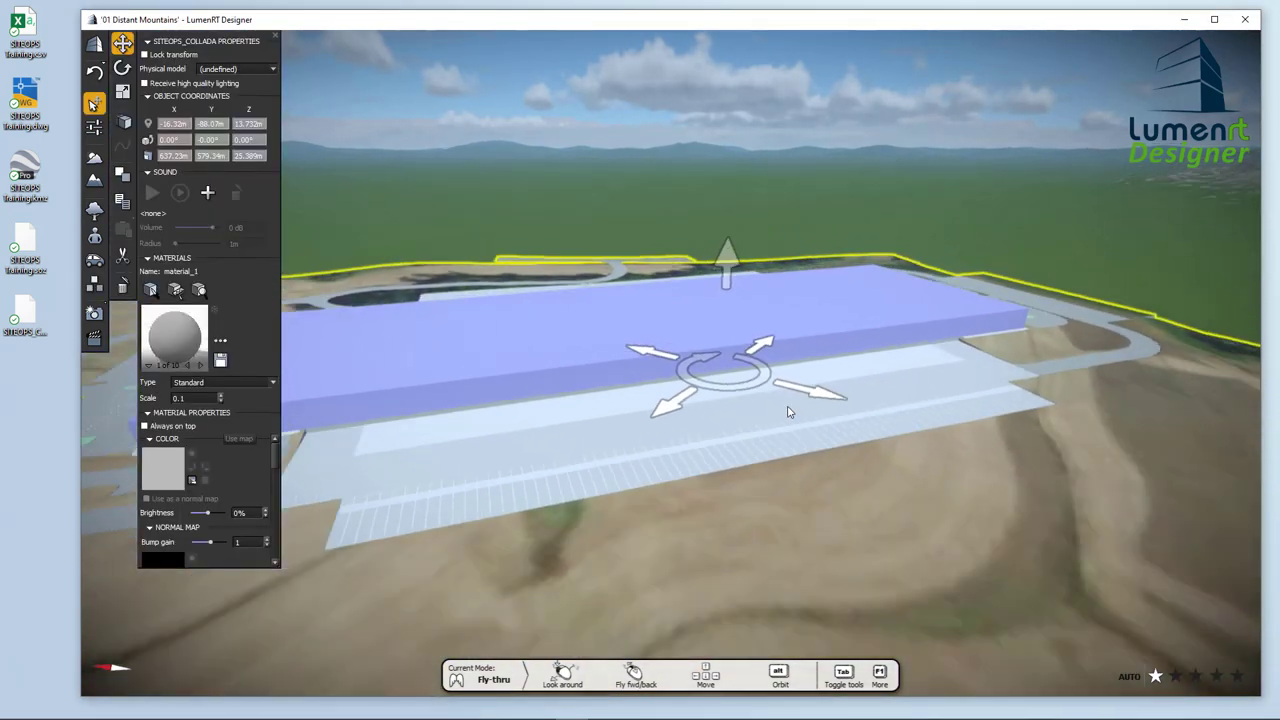
{"action": "scroll", "coordinate": [788, 412], "scroll_direction": "down", "scroll_amount": 5}
{"action": "key", "text": "alt"}
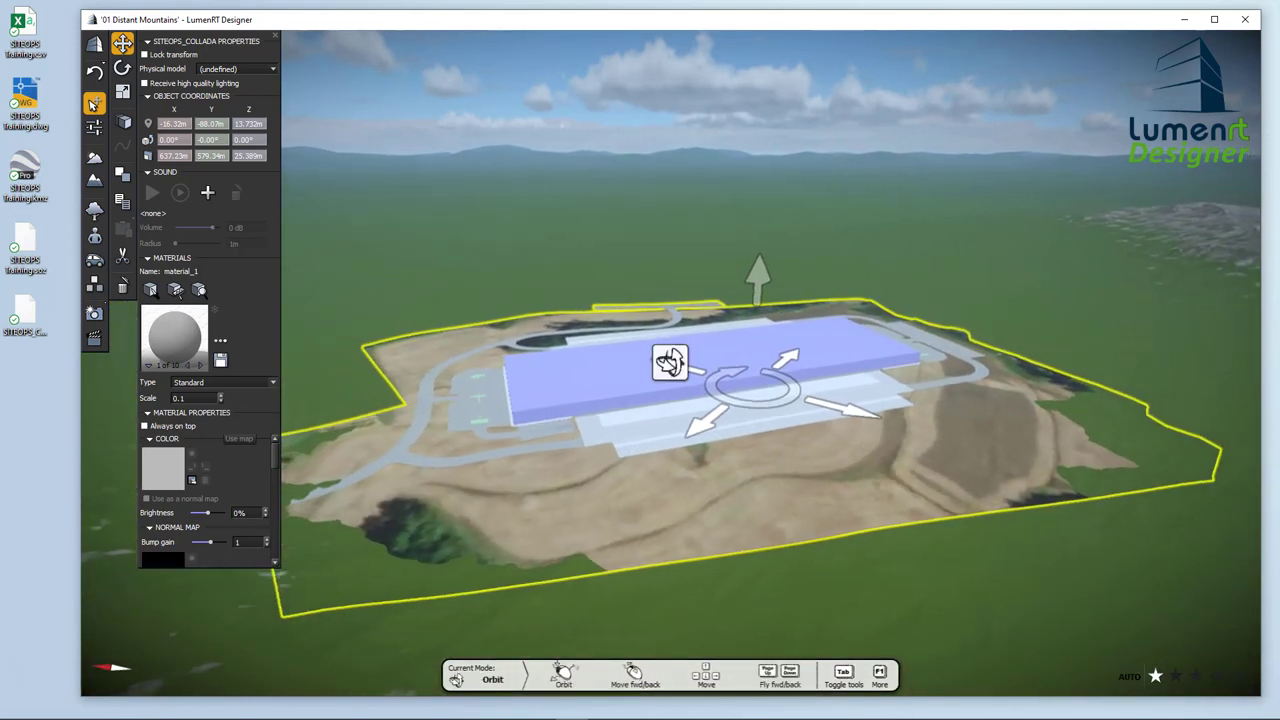
{"action": "left_click_drag", "start_coordinate": [669, 362], "coordinate": [797, 280], "text": "alt"}
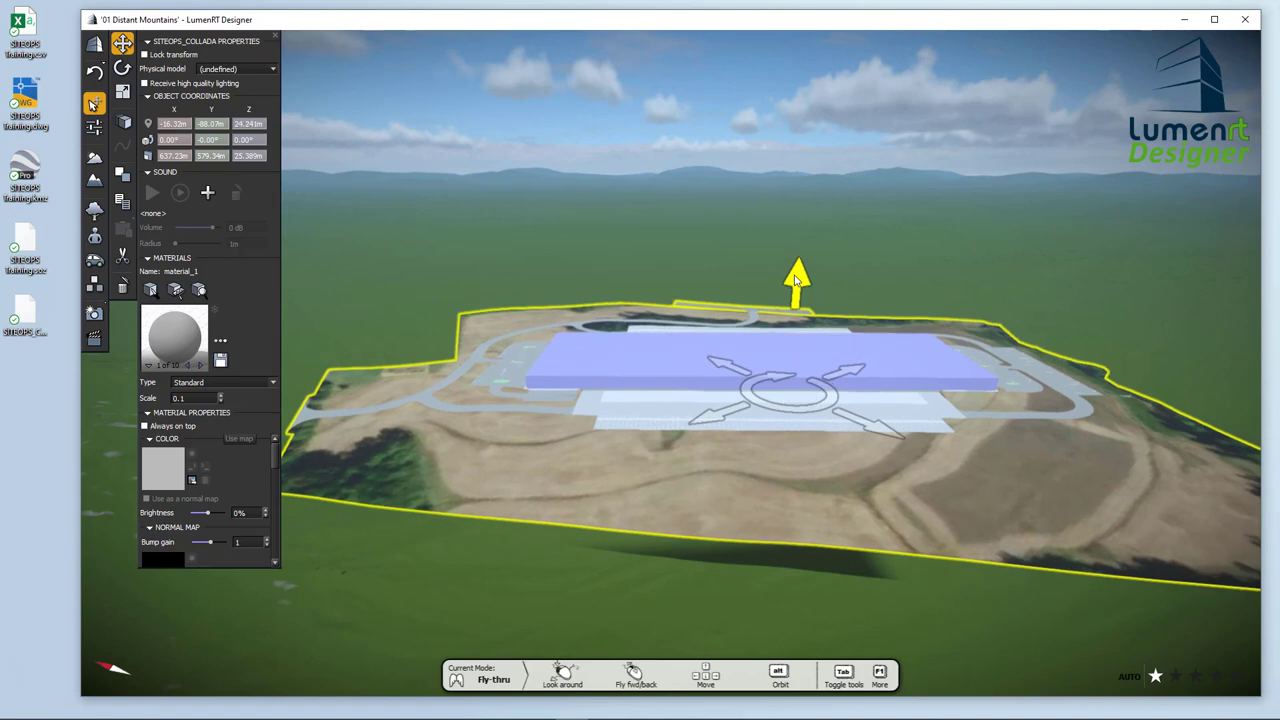
{"action": "left_click_drag", "start_coordinate": [669, 362], "coordinate": [760, 356], "text": "alt"}
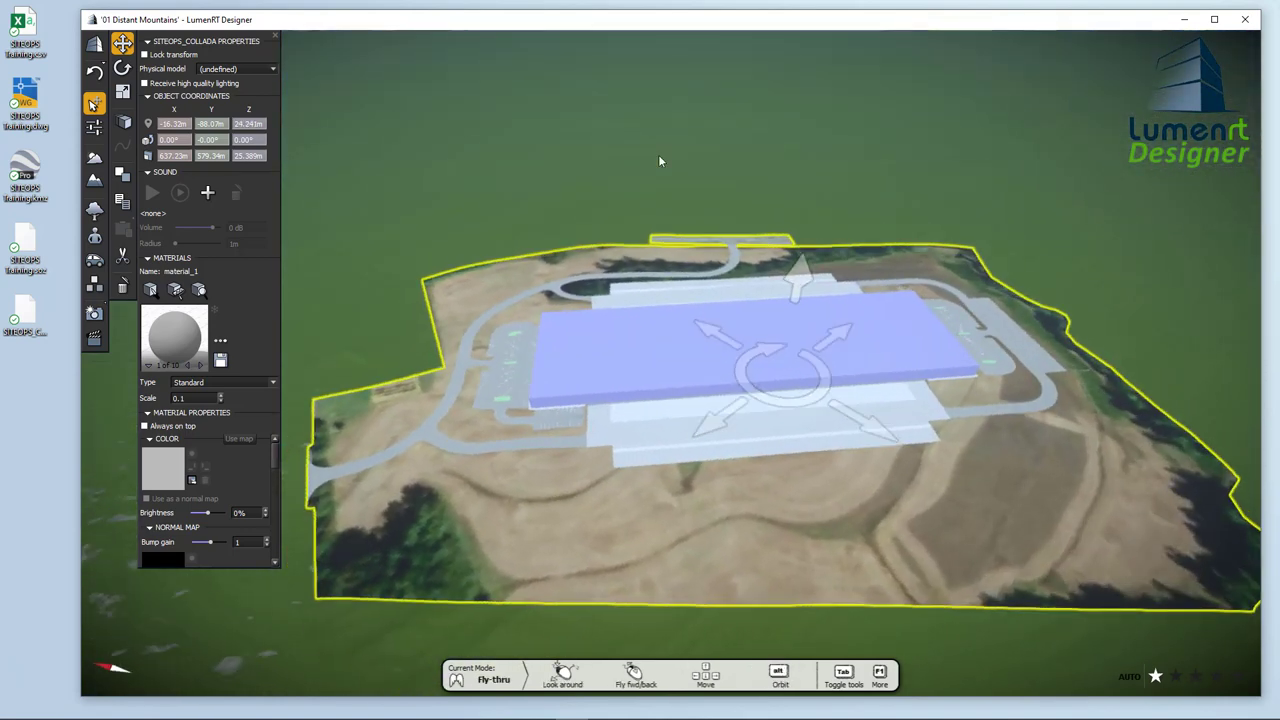
{"action": "left_click", "coordinate": [465, 217]}
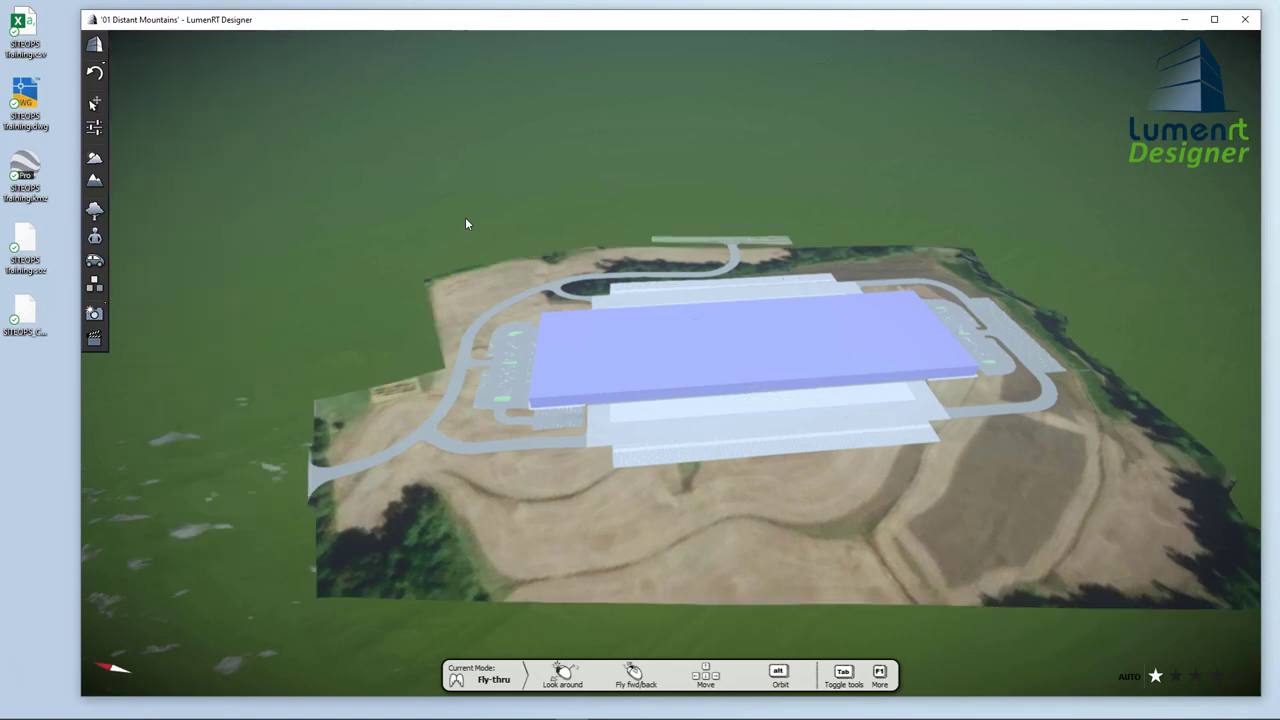
Change the color of the model's road and parking pavement material to dark grey, RGB 33, 33, 33.
{"action": "left_click", "coordinate": [461, 374]}
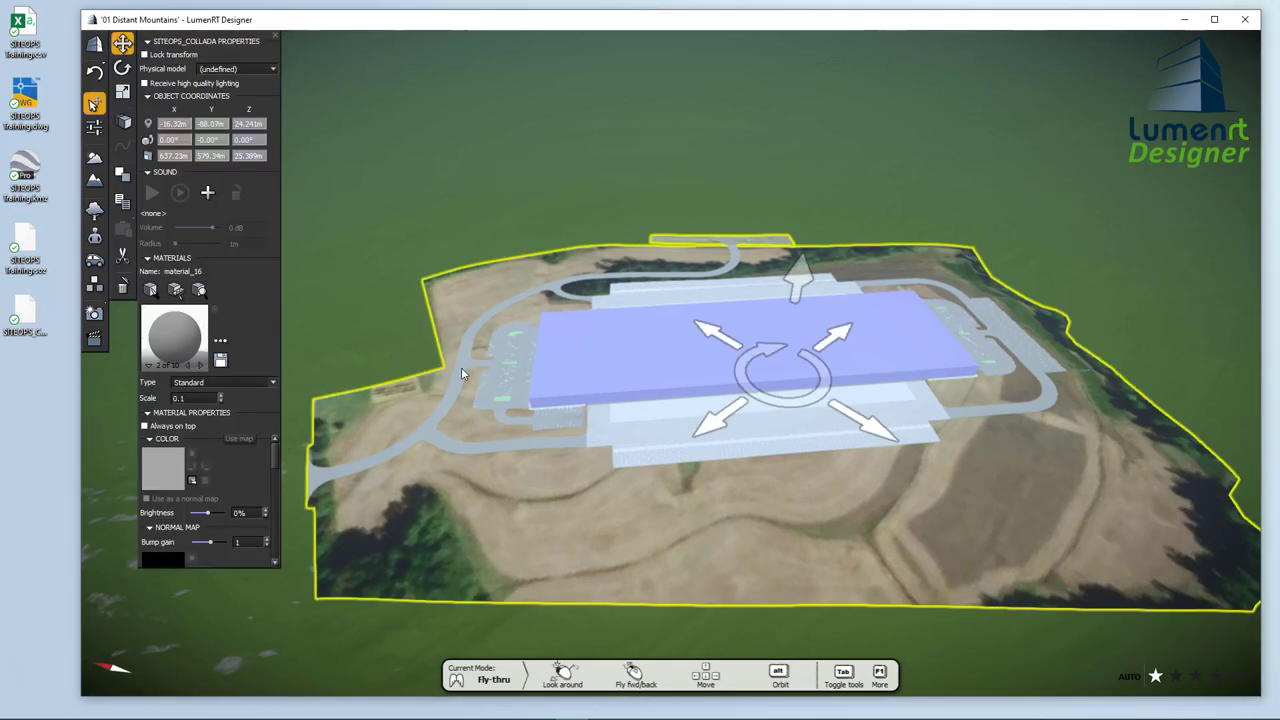
{"action": "left_click", "coordinate": [150, 467]}
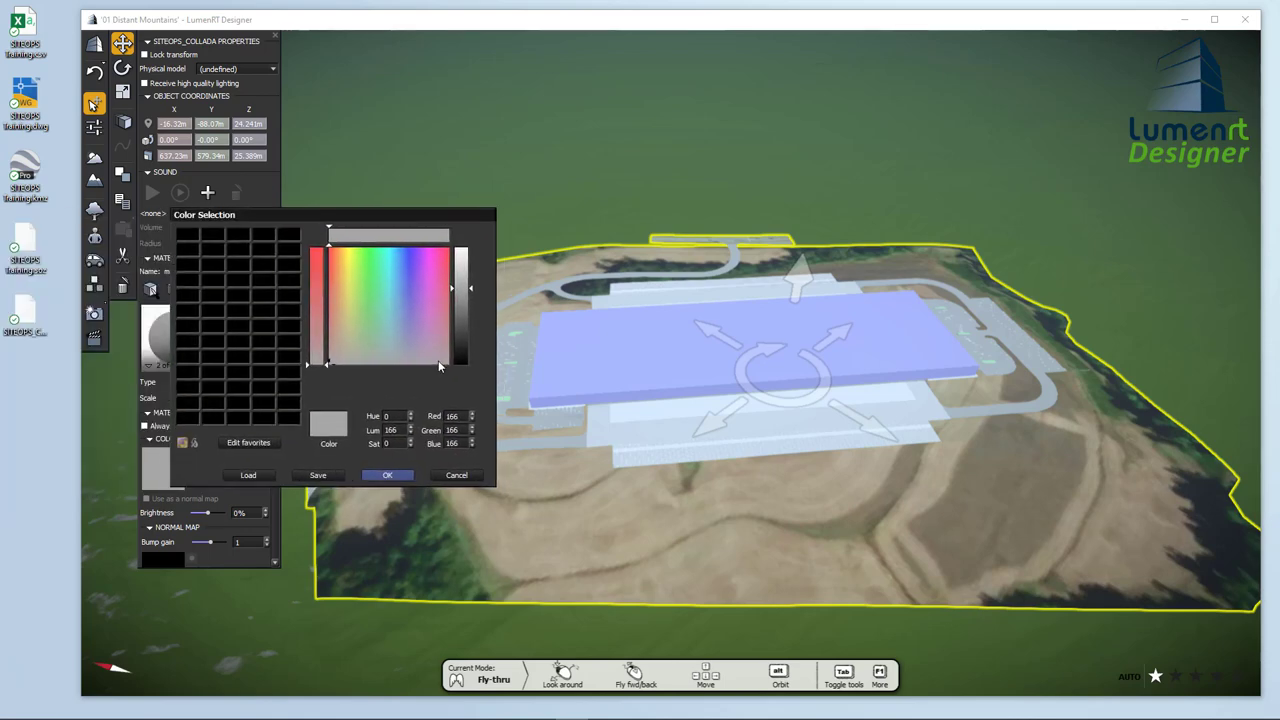
{"action": "left_click", "coordinate": [462, 355]}
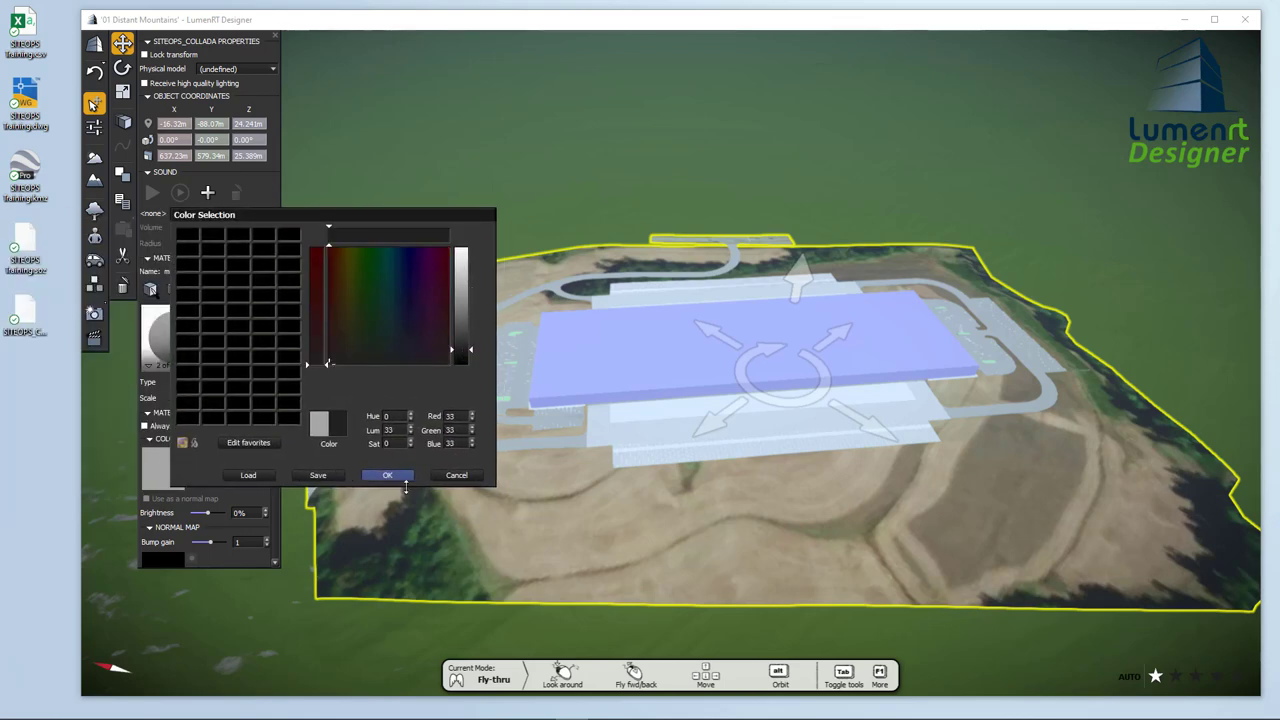
{"action": "left_click", "coordinate": [390, 475]}
{"action": "left_click", "coordinate": [399, 471]}
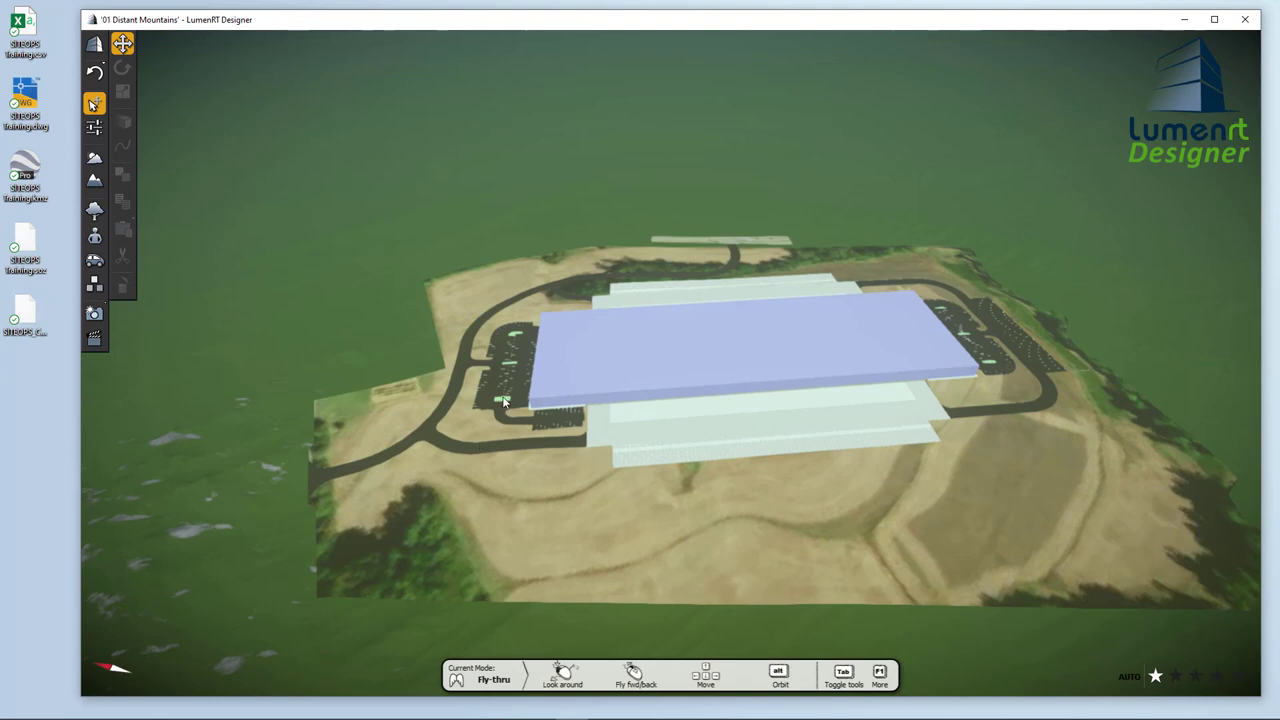
{"action": "scroll", "coordinate": [490, 404], "scroll_direction": "up", "scroll_amount": 1}
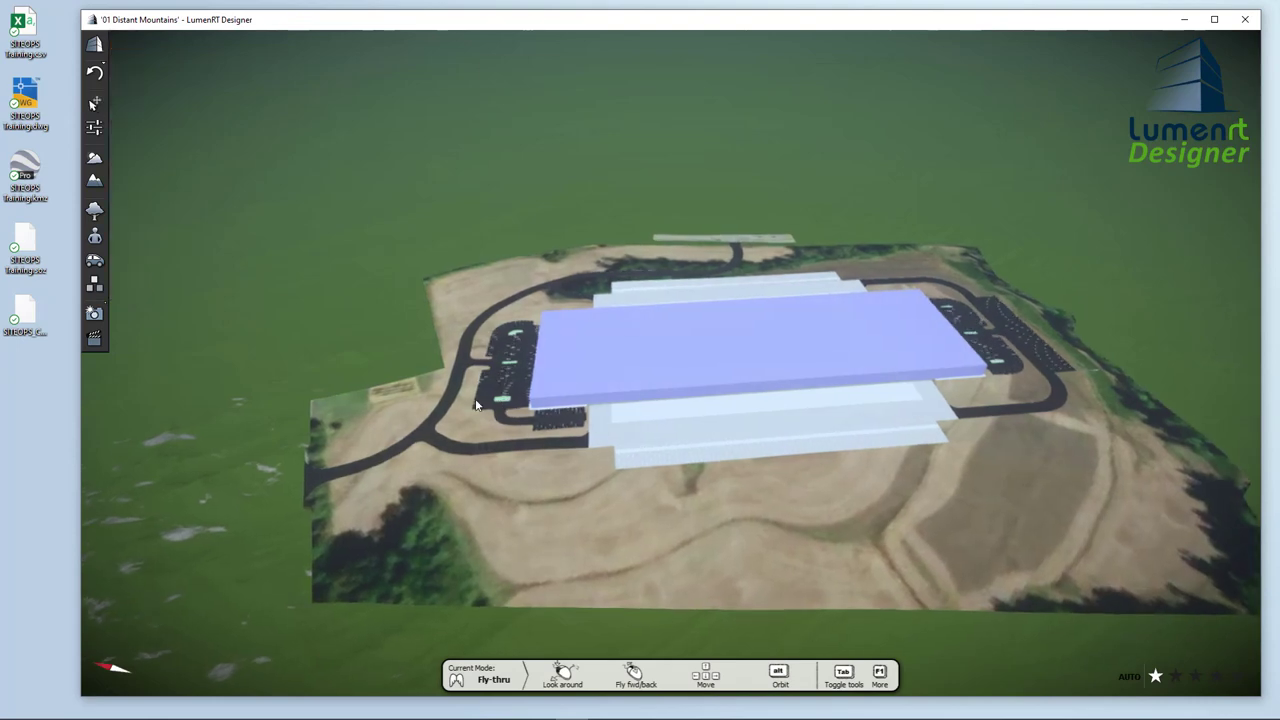